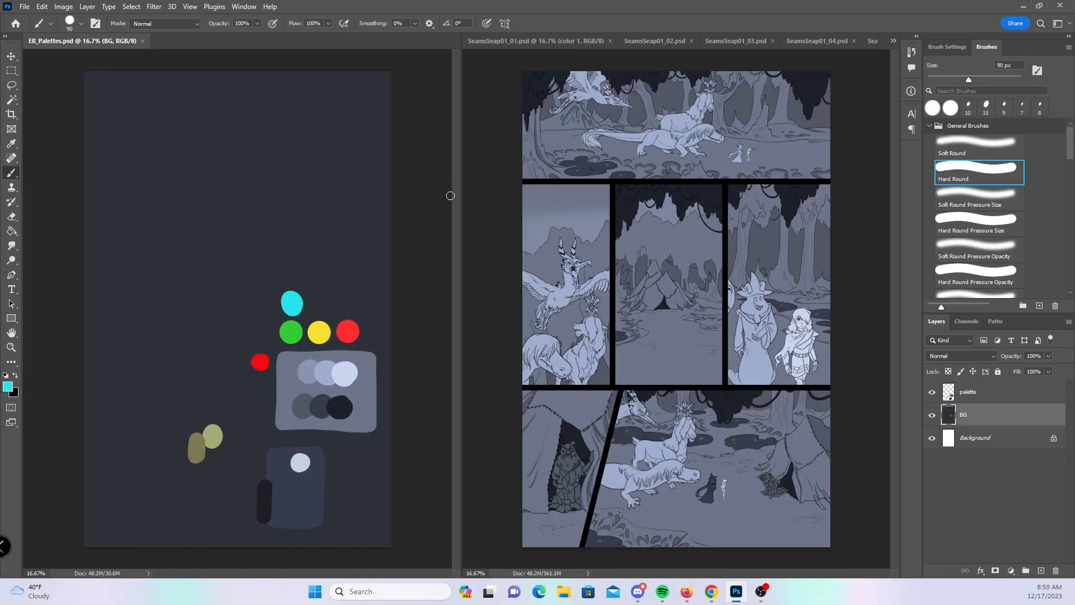
# - Narrow the palette document to give the comic page more room, keeping its color swatches in view
pyautogui.moveTo(454, 198); pyautogui.dragTo(106, 240)
pyautogui.moveTo(48, 573); pyautogui.dragTo(73, 570)
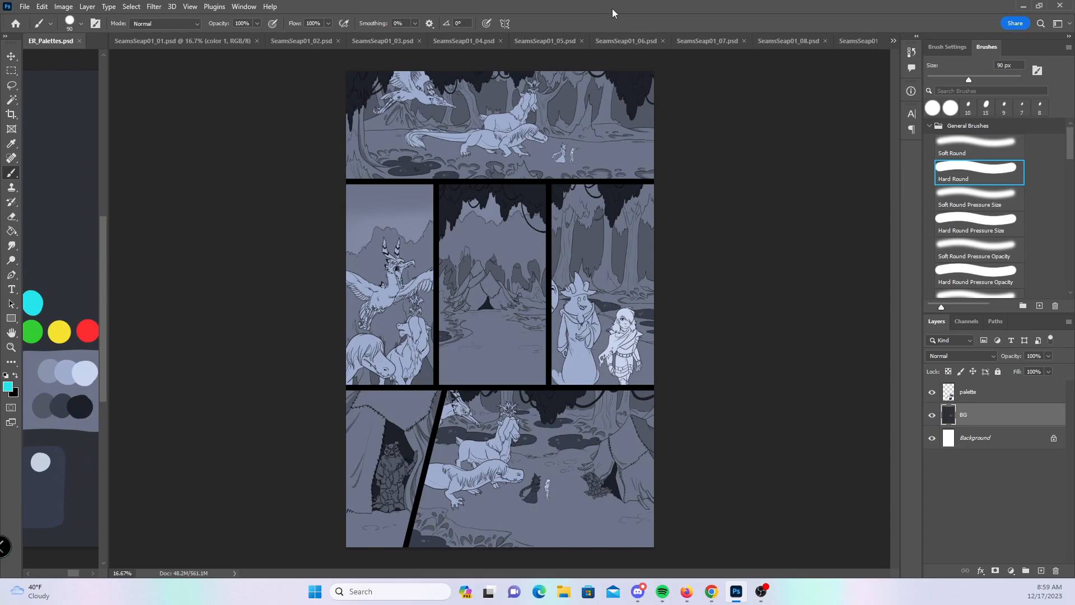
pyautogui.moveTo(454, 196); pyautogui.dragTo(501, 360)
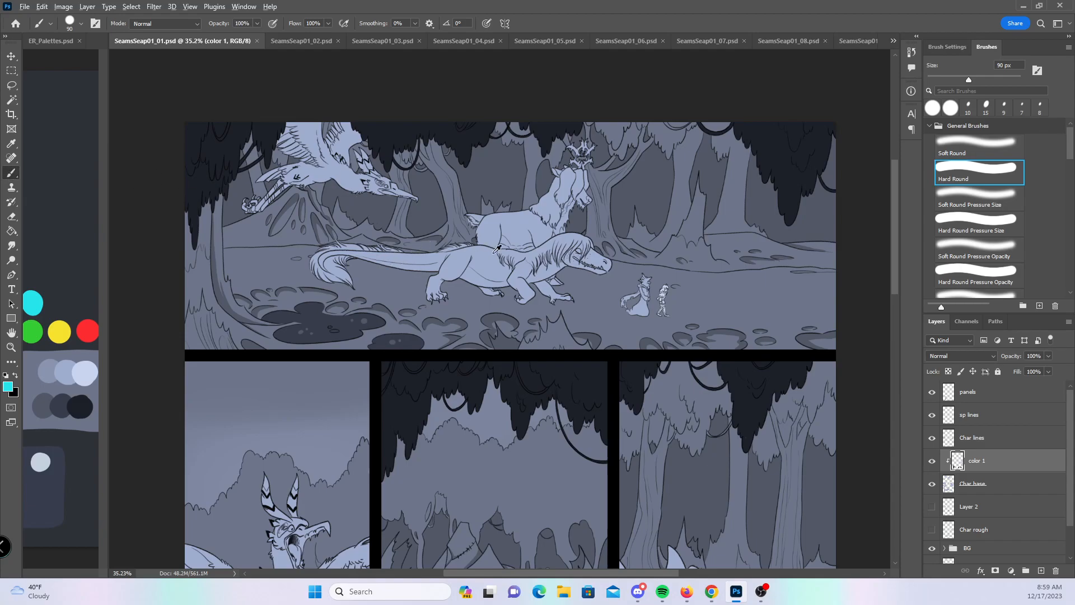
# - Sample the palette's middle dark swatch and fill the hatted, robed figure in the first and forest panels on the color 1 layer, using up to 150 px
pyautogui.keyDown('alt'); pyautogui.click(492, 261); pyautogui.keyUp('alt')
pyautogui.keyDown('alt'); pyautogui.click(61, 406); pyautogui.keyUp('alt')
pyautogui.moveTo(641, 283)
pyautogui.mouseDown()
pyautogui.moveTo(636, 300)
pyautogui.moveTo(644, 289)
pyautogui.mouseUp()
pyautogui.moveTo(892, 207)
pyautogui.mouseDown()
pyautogui.moveTo(869, 364)
pyautogui.moveTo(873, 298)
pyautogui.mouseUp()
pyautogui.moveTo(664, 221)
pyautogui.mouseDown()
pyautogui.moveTo(653, 254)
pyautogui.moveTo(644, 239)
pyautogui.moveTo(668, 205)
pyautogui.moveTo(686, 202)
pyautogui.moveTo(703, 289)
pyautogui.moveTo(694, 221)
pyautogui.moveTo(704, 174)
pyautogui.moveTo(685, 199)
pyautogui.moveTo(688, 242)
pyautogui.moveTo(650, 309)
pyautogui.moveTo(647, 291)
pyautogui.moveTo(637, 385)
pyautogui.moveTo(686, 371)
pyautogui.moveTo(708, 343)
pyautogui.moveTo(653, 443)
pyautogui.moveTo(636, 433)
pyautogui.moveTo(665, 375)
pyautogui.moveTo(692, 379)
pyautogui.moveTo(705, 429)
pyautogui.mouseUp()
pyautogui.press(']')
pyautogui.press(']')
pyautogui.press(']')
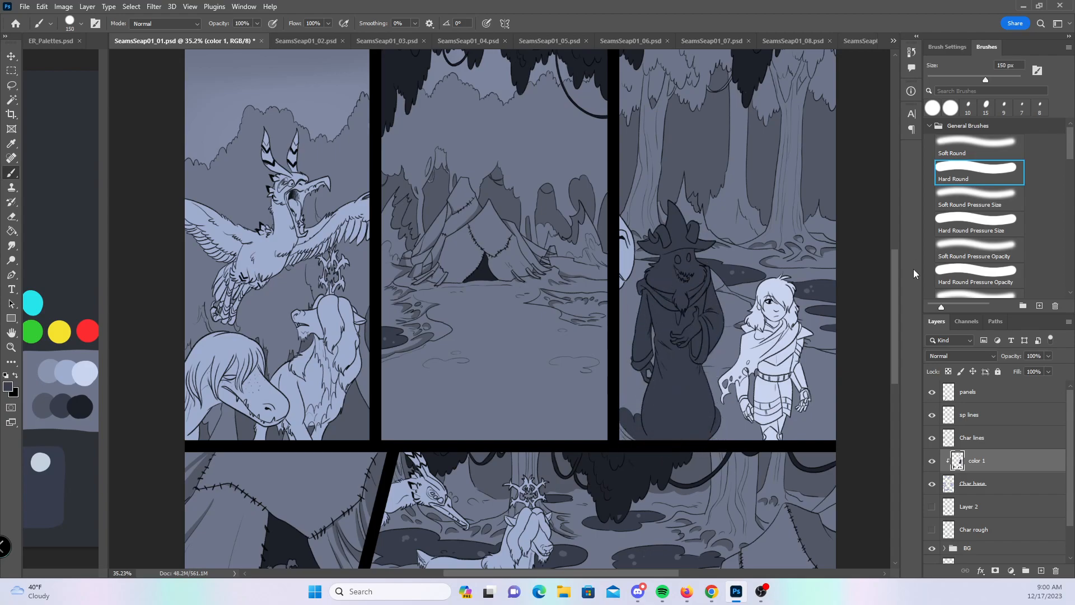
pyautogui.moveTo(892, 331); pyautogui.dragTo(884, 217)
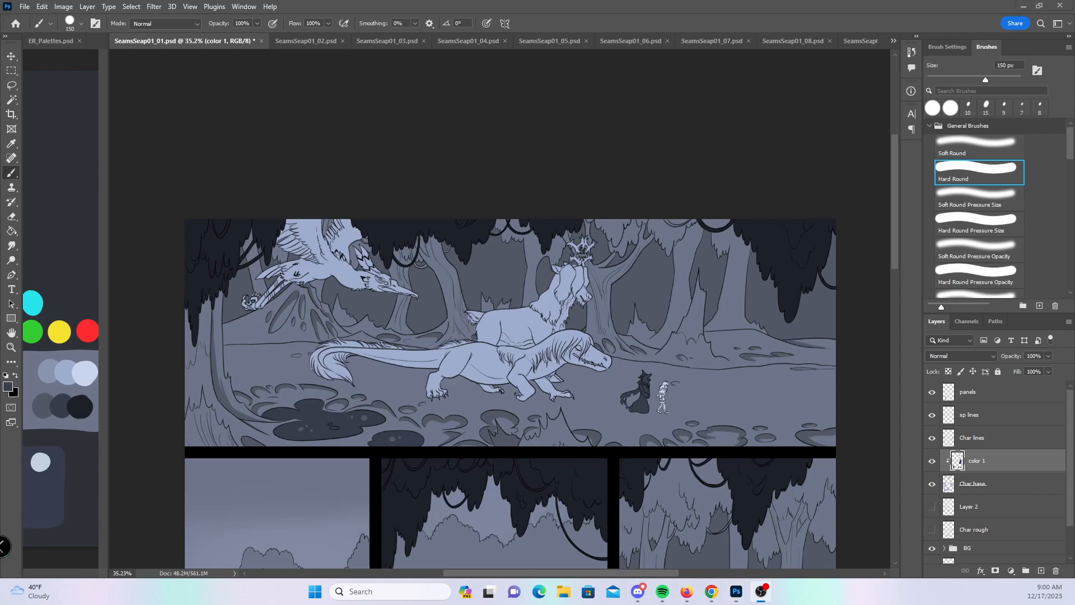
# - Add a layer named sh 1 above color 1 and make it a clipping mask
pyautogui.click(699, 23)
pyautogui.click(1040, 571)
pyautogui.doubleClick(972, 463)
pyautogui.press('Return')
pyautogui.rightClick(972, 460)
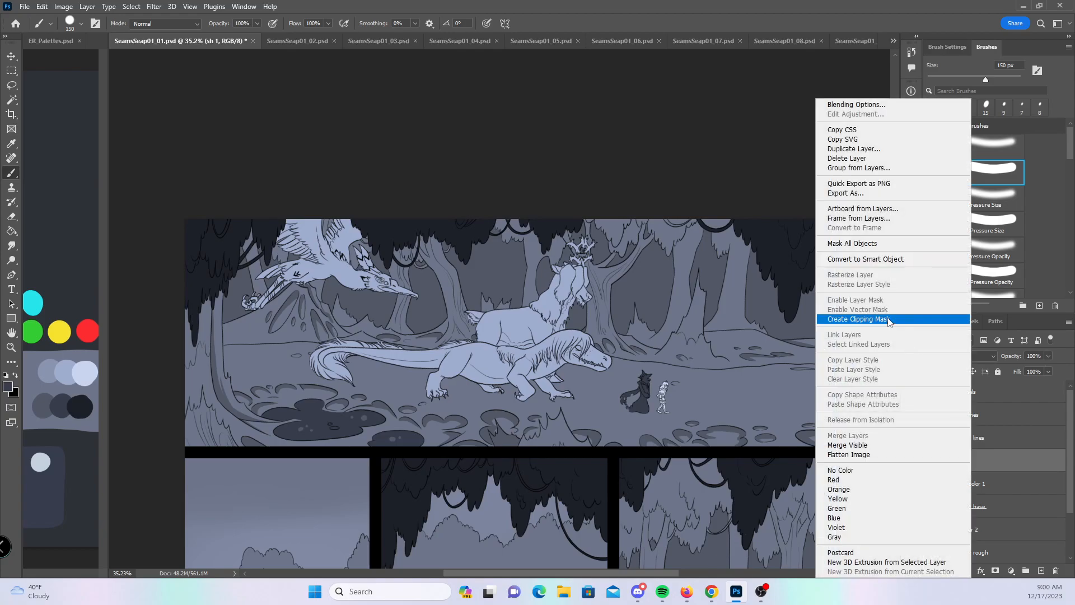
pyautogui.click(889, 319)
# - Shade the underside of the flying bird's neck with the Hard Round Pressure Size brush at 20 px, using the palette's grey-blue backdrop color
pyautogui.click(983, 218)
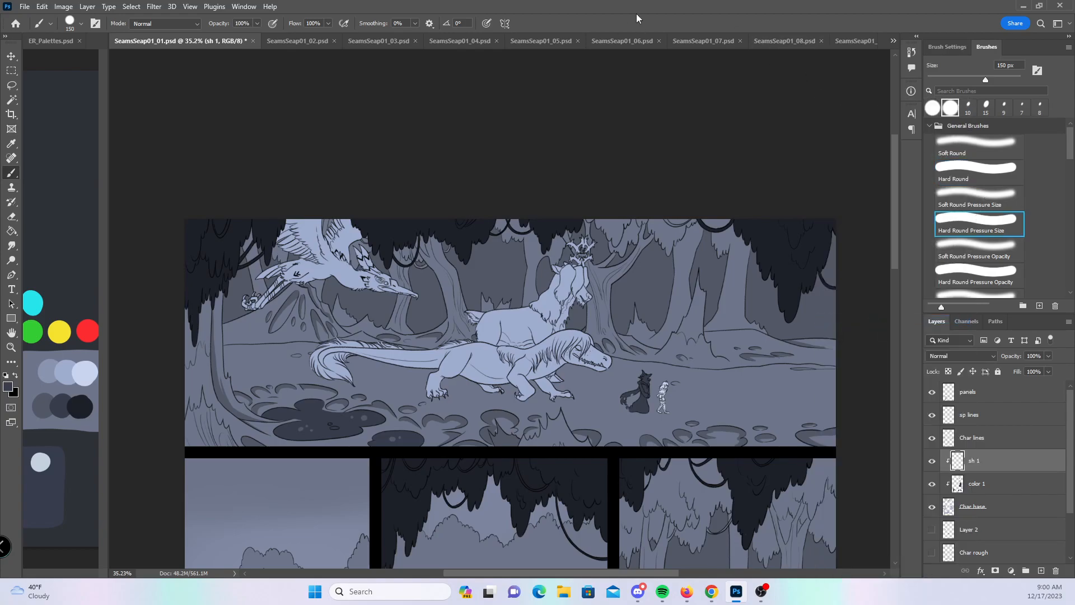
pyautogui.press('z')
pyautogui.moveTo(523, 323); pyautogui.dragTo(559, 320)
pyautogui.press('b')
pyautogui.moveTo(329, 269); pyautogui.dragTo(595, 320)
pyautogui.press('z')
pyautogui.moveTo(420, 284); pyautogui.dragTo(449, 284)
pyautogui.press('b')
pyautogui.moveTo(379, 360); pyautogui.dragTo(484, 369)
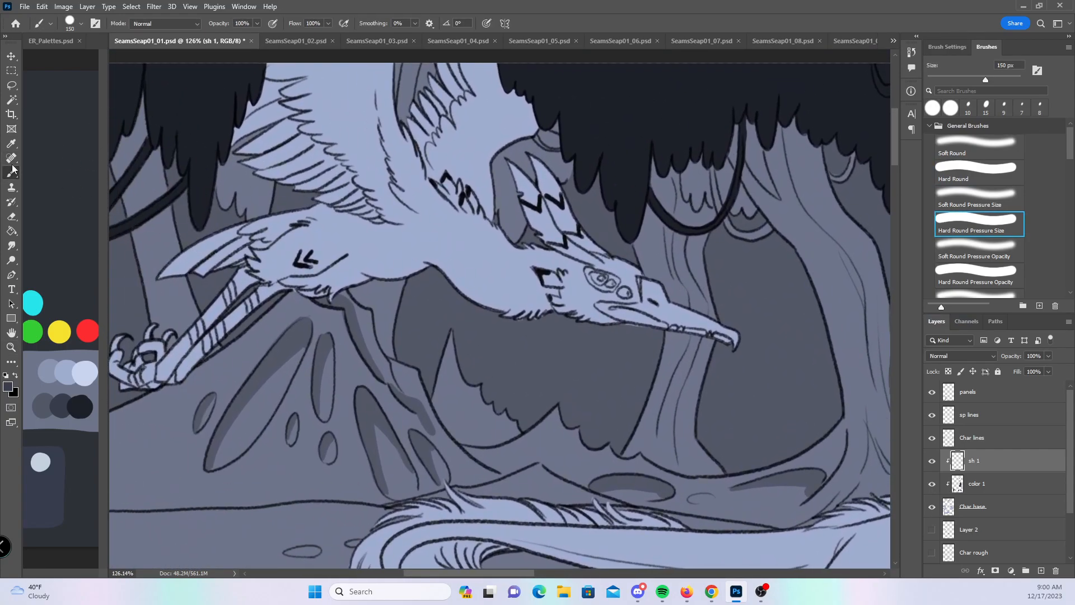
pyautogui.keyDown('alt'); pyautogui.click(64, 371); pyautogui.keyUp('alt')
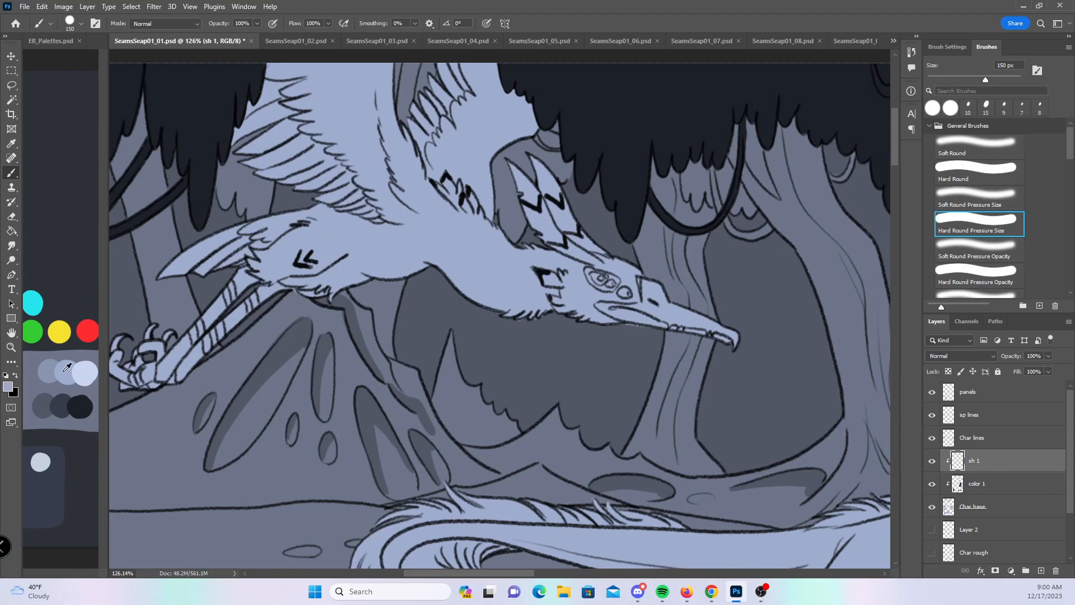
pyautogui.keyDown('alt'); pyautogui.click(33, 381); pyautogui.keyUp('alt')
pyautogui.press('[')
pyautogui.press('[')
pyautogui.press('[')
pyautogui.press('[')
pyautogui.press('[')
pyautogui.press('[')
pyautogui.press('[')
pyautogui.press('[')
pyautogui.press('[')
pyautogui.press('[')
pyautogui.moveTo(384, 272)
pyautogui.mouseDown()
pyautogui.moveTo(443, 267)
pyautogui.moveTo(372, 274)
pyautogui.moveTo(438, 260)
pyautogui.moveTo(503, 312)
pyautogui.moveTo(436, 266)
pyautogui.moveTo(516, 299)
pyautogui.moveTo(479, 297)
pyautogui.moveTo(509, 306)
pyautogui.moveTo(529, 284)
pyautogui.moveTo(555, 290)
pyautogui.moveTo(511, 311)
pyautogui.moveTo(531, 304)
pyautogui.moveTo(547, 315)
pyautogui.moveTo(536, 291)
pyautogui.mouseUp()
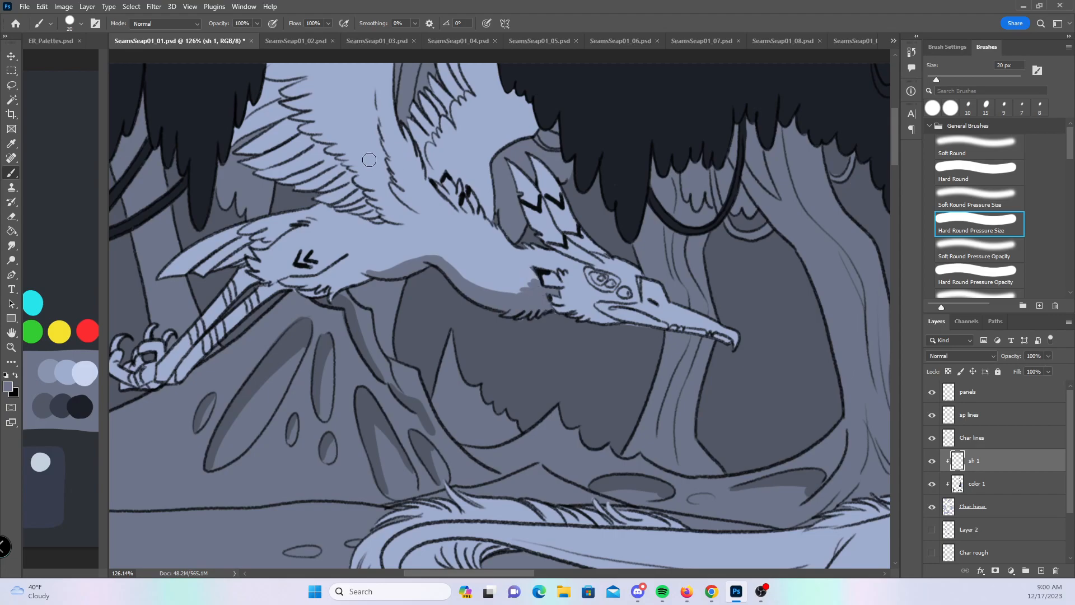
# - Paint shadows on the bird's tail feathers, lower belly, legs and claws
pyautogui.moveTo(221, 269)
pyautogui.mouseDown()
pyautogui.moveTo(292, 220)
pyautogui.moveTo(226, 252)
pyautogui.moveTo(193, 287)
pyautogui.mouseUp()
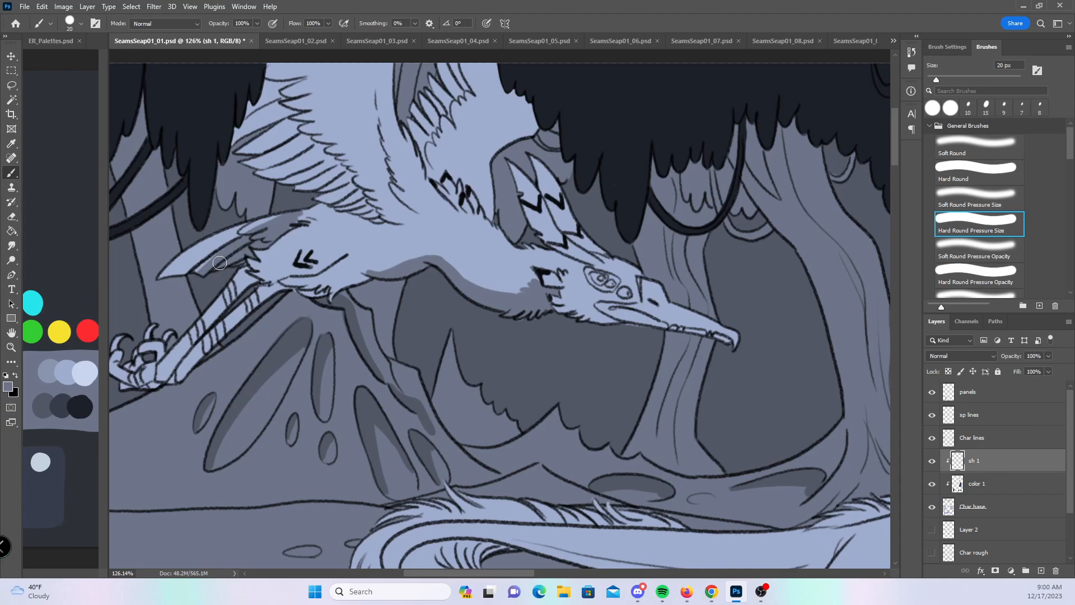
pyautogui.moveTo(285, 285); pyautogui.dragTo(297, 281)
pyautogui.hotkey('alt', 'Tab')
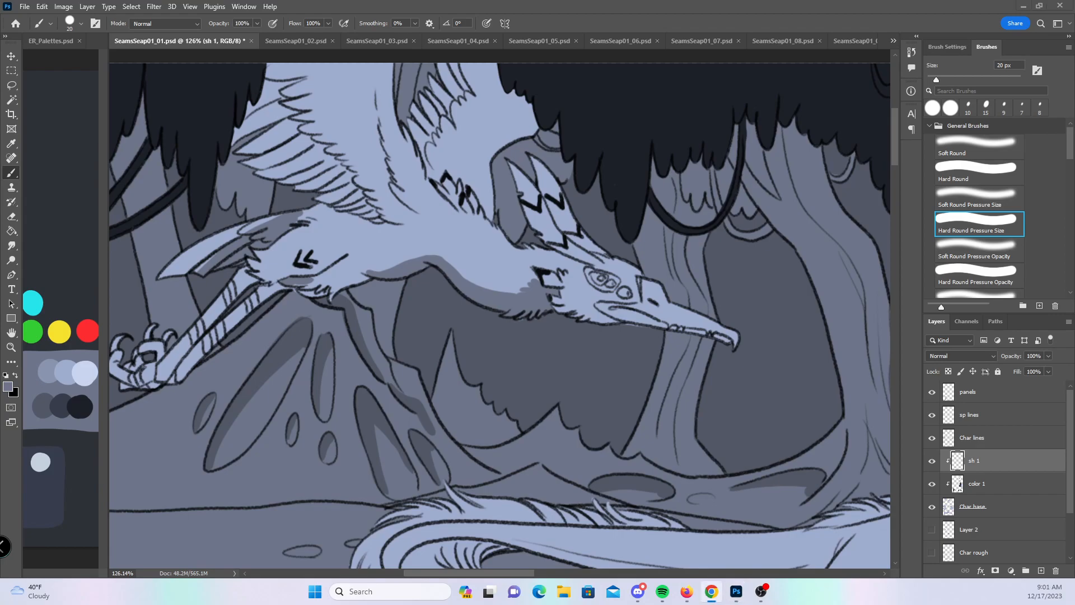
pyautogui.hotkey('alt', 'Tab')
pyautogui.moveTo(265, 295)
pyautogui.mouseDown()
pyautogui.moveTo(169, 388)
pyautogui.moveTo(229, 341)
pyautogui.moveTo(257, 295)
pyautogui.moveTo(303, 289)
pyautogui.moveTo(332, 270)
pyautogui.moveTo(322, 298)
pyautogui.mouseUp()
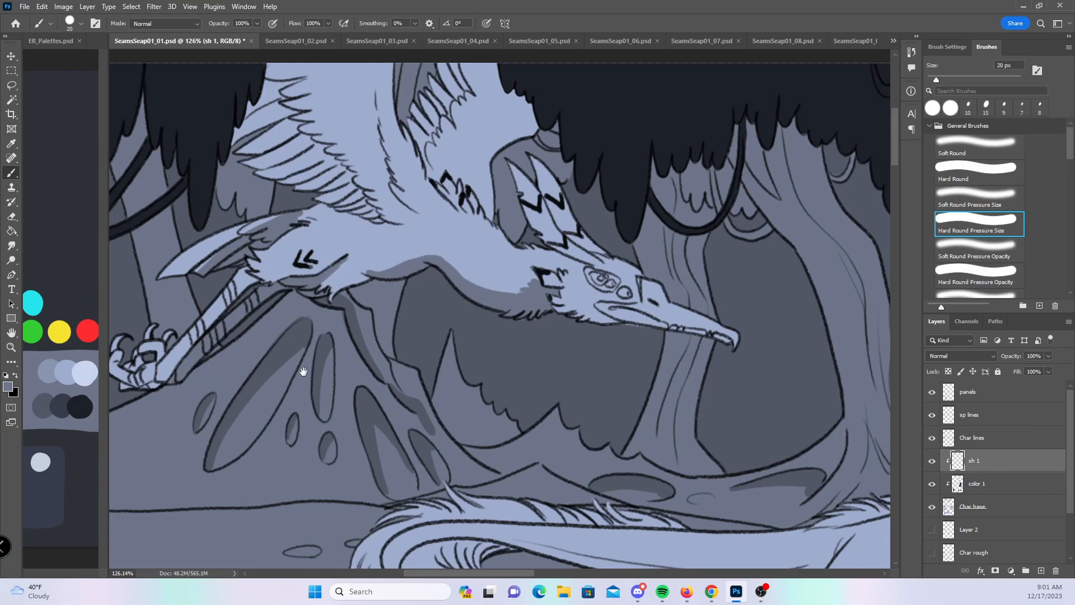
pyautogui.moveTo(297, 374); pyautogui.dragTo(442, 369)
pyautogui.moveTo(250, 372)
pyautogui.mouseDown()
pyautogui.moveTo(275, 336)
pyautogui.moveTo(284, 338)
pyautogui.mouseUp()
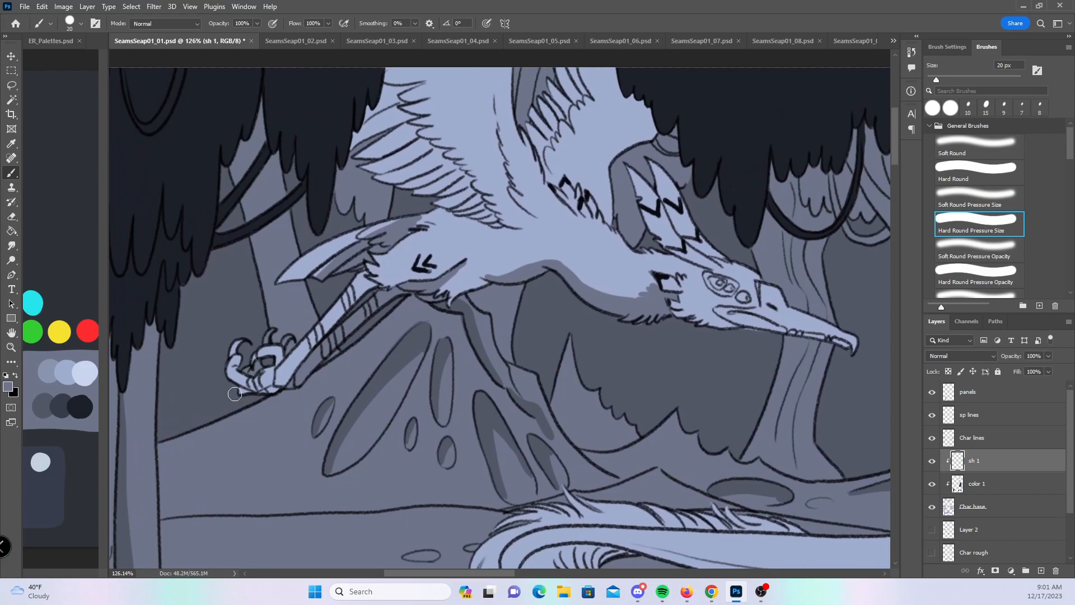
pyautogui.moveTo(278, 402)
pyautogui.mouseDown()
pyautogui.moveTo(261, 392)
pyautogui.moveTo(280, 388)
pyautogui.mouseUp()
pyautogui.moveTo(360, 272)
pyautogui.mouseDown()
pyautogui.moveTo(368, 286)
pyautogui.moveTo(355, 285)
pyautogui.moveTo(402, 231)
pyautogui.mouseUp()
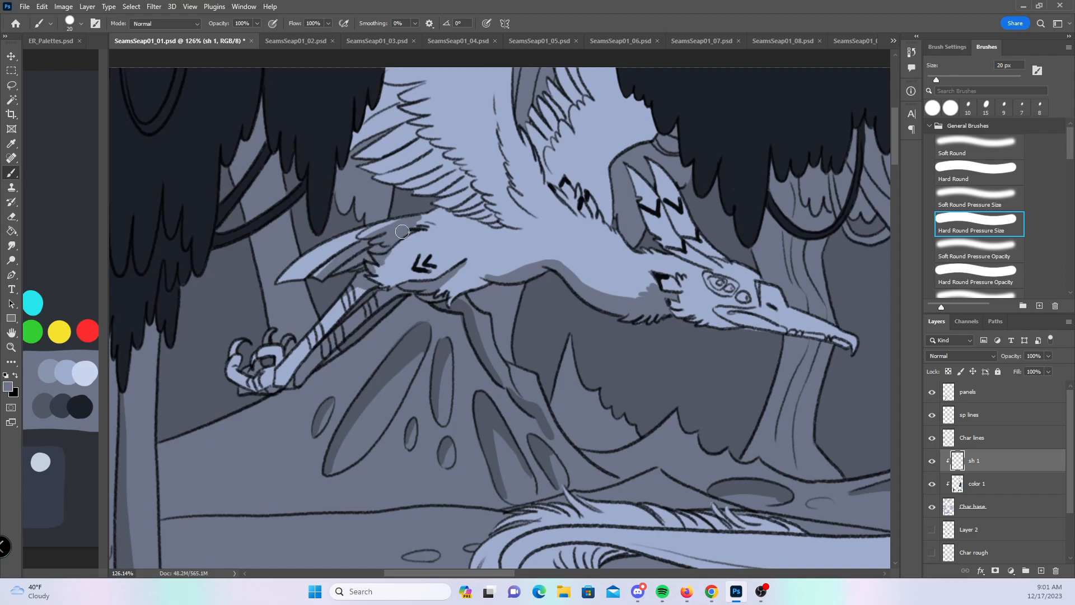
# - Shade the underside of the bird's far wing, its head crest feathers and its lower beak
pyautogui.moveTo(710, 327); pyautogui.dragTo(441, 438)
pyautogui.moveTo(335, 208)
pyautogui.mouseDown()
pyautogui.moveTo(369, 229)
pyautogui.moveTo(353, 228)
pyautogui.moveTo(354, 239)
pyautogui.moveTo(379, 231)
pyautogui.moveTo(407, 276)
pyautogui.moveTo(371, 221)
pyautogui.moveTo(341, 203)
pyautogui.moveTo(340, 149)
pyautogui.moveTo(398, 248)
pyautogui.moveTo(348, 148)
pyautogui.moveTo(389, 207)
pyautogui.moveTo(414, 172)
pyautogui.mouseUp()
pyautogui.moveTo(458, 236)
pyautogui.mouseDown()
pyautogui.moveTo(476, 280)
pyautogui.moveTo(466, 253)
pyautogui.moveTo(508, 309)
pyautogui.mouseUp()
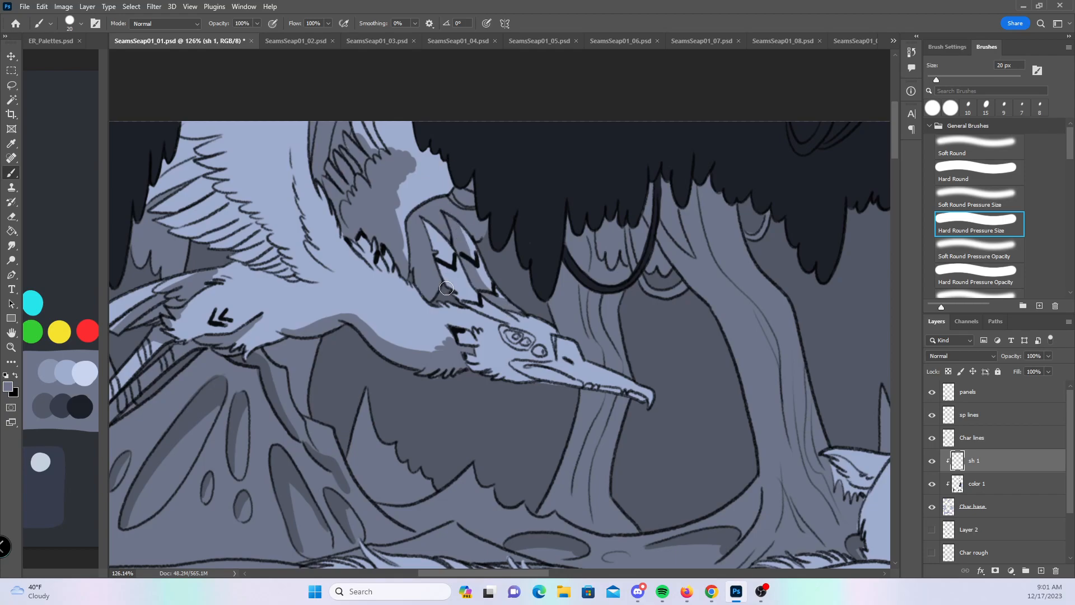
pyautogui.moveTo(421, 220)
pyautogui.mouseDown()
pyautogui.moveTo(460, 298)
pyautogui.moveTo(439, 273)
pyautogui.moveTo(497, 323)
pyautogui.moveTo(463, 309)
pyautogui.moveTo(505, 324)
pyautogui.mouseUp()
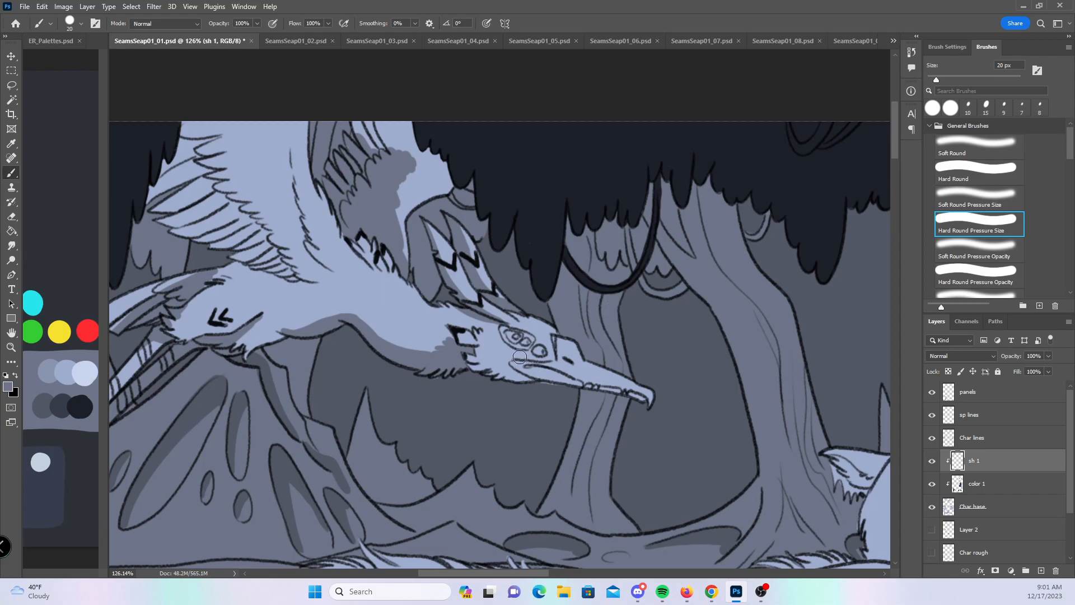
pyautogui.moveTo(526, 367); pyautogui.dragTo(637, 398)
# - Paint shadows along the inner edge and between the feathers of the bird's near wing
pyautogui.moveTo(347, 396)
pyautogui.mouseDown()
pyautogui.moveTo(468, 391)
pyautogui.moveTo(447, 386)
pyautogui.mouseUp()
pyautogui.moveTo(424, 269)
pyautogui.mouseDown()
pyautogui.moveTo(398, 240)
pyautogui.moveTo(387, 171)
pyautogui.mouseUp()
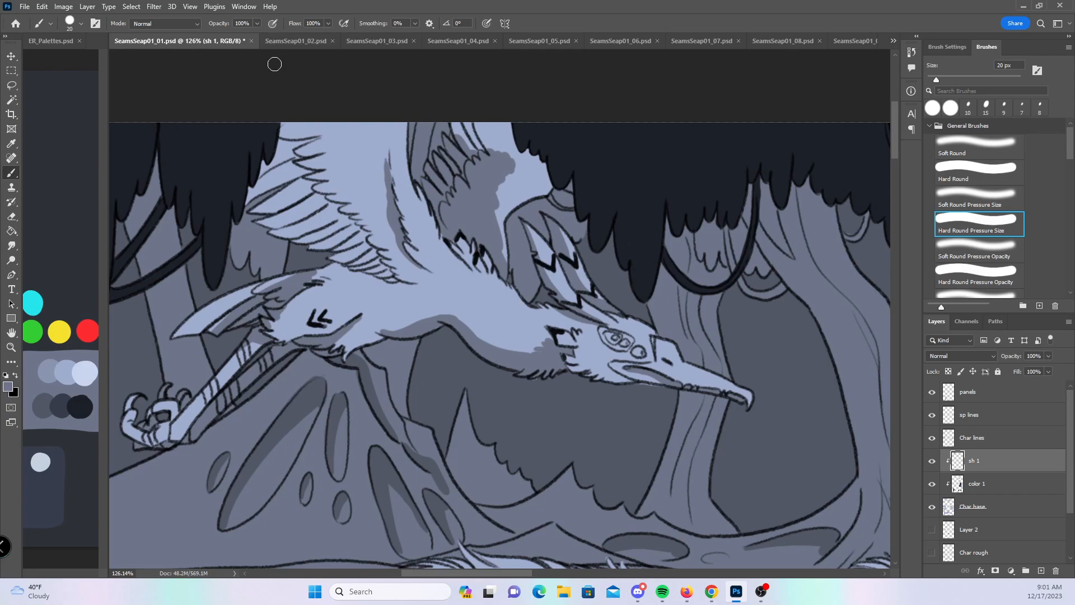
pyautogui.moveTo(275, 142); pyautogui.dragTo(315, 134)
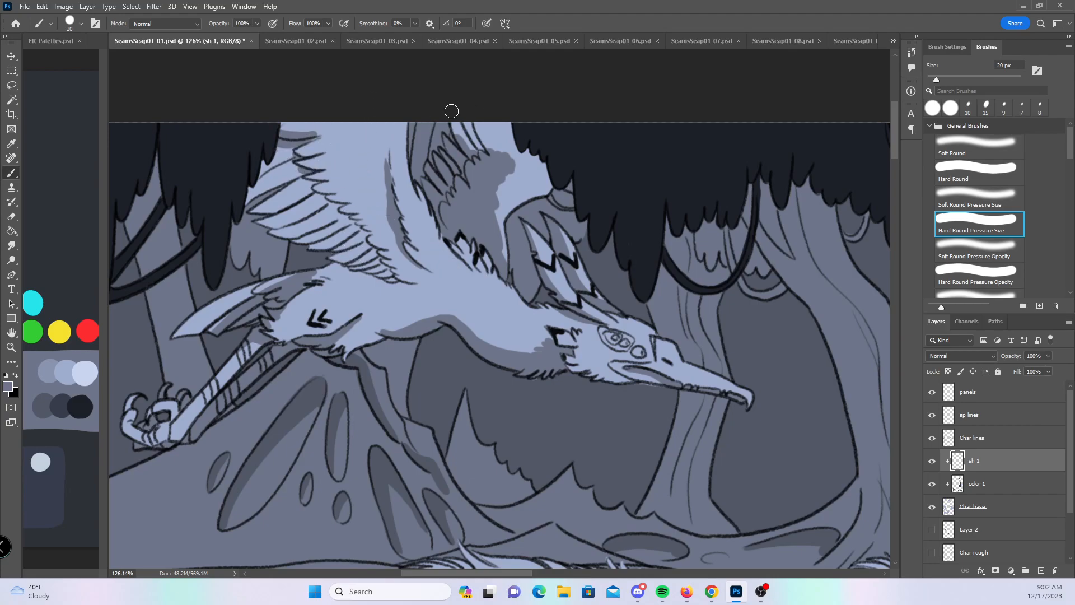
pyautogui.moveTo(323, 197)
pyautogui.mouseDown()
pyautogui.moveTo(344, 197)
pyautogui.moveTo(329, 200)
pyautogui.moveTo(356, 215)
pyautogui.moveTo(401, 282)
pyautogui.moveTo(369, 268)
pyautogui.moveTo(362, 249)
pyautogui.moveTo(389, 272)
pyautogui.moveTo(399, 215)
pyautogui.moveTo(419, 280)
pyautogui.moveTo(387, 254)
pyautogui.mouseUp()
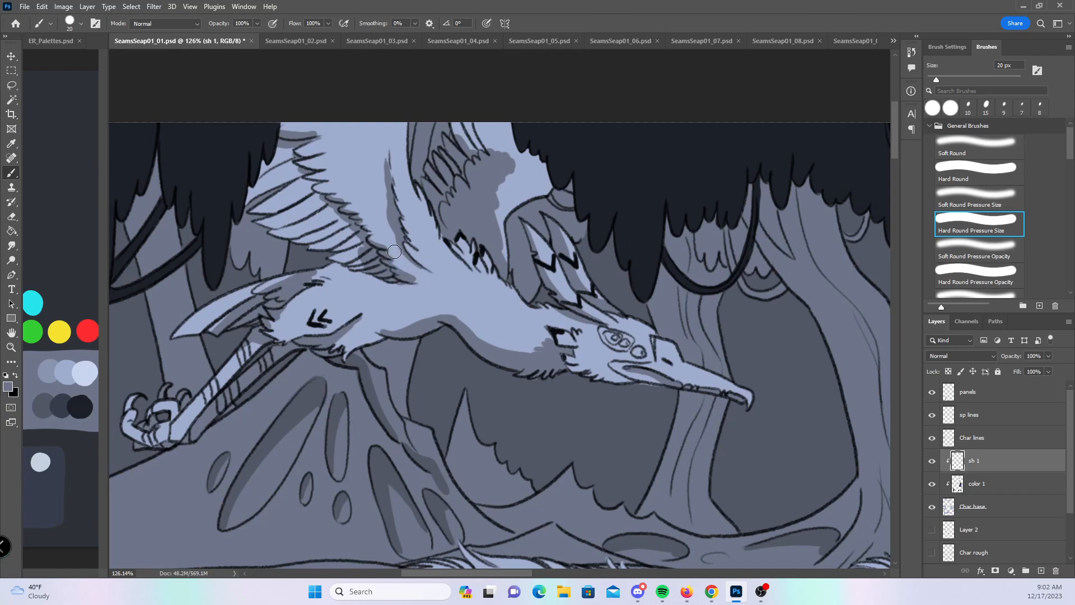
pyautogui.moveTo(396, 163); pyautogui.dragTo(389, 155)
pyautogui.moveTo(358, 230); pyautogui.dragTo(316, 192)
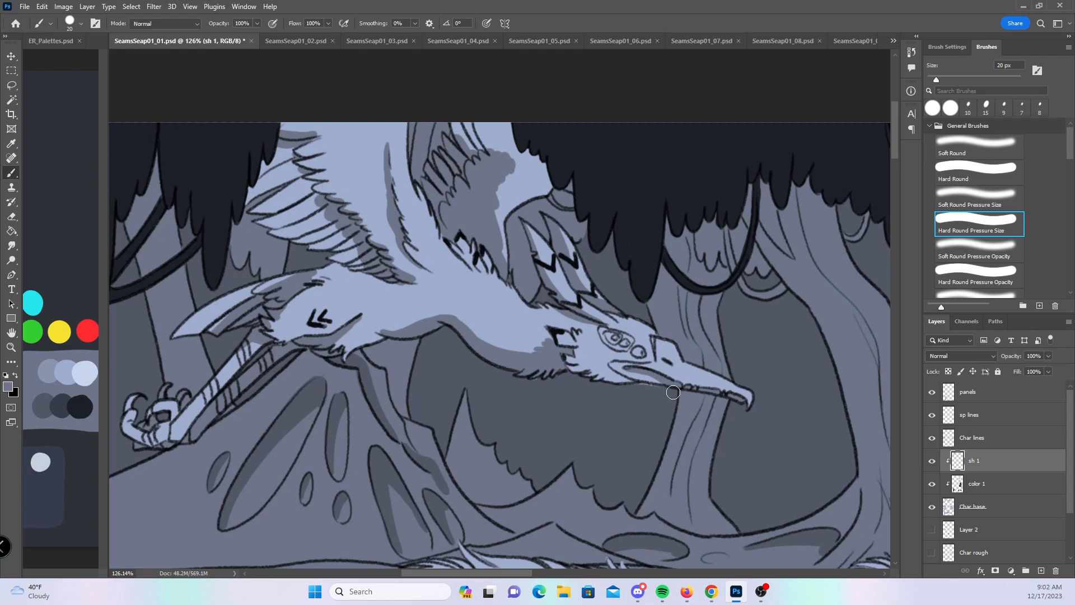
# - Shade the underside of the long-haired reptile's tail up to its hind leg, redoing the first stroke
pyautogui.scroll(-5, 668, 356)
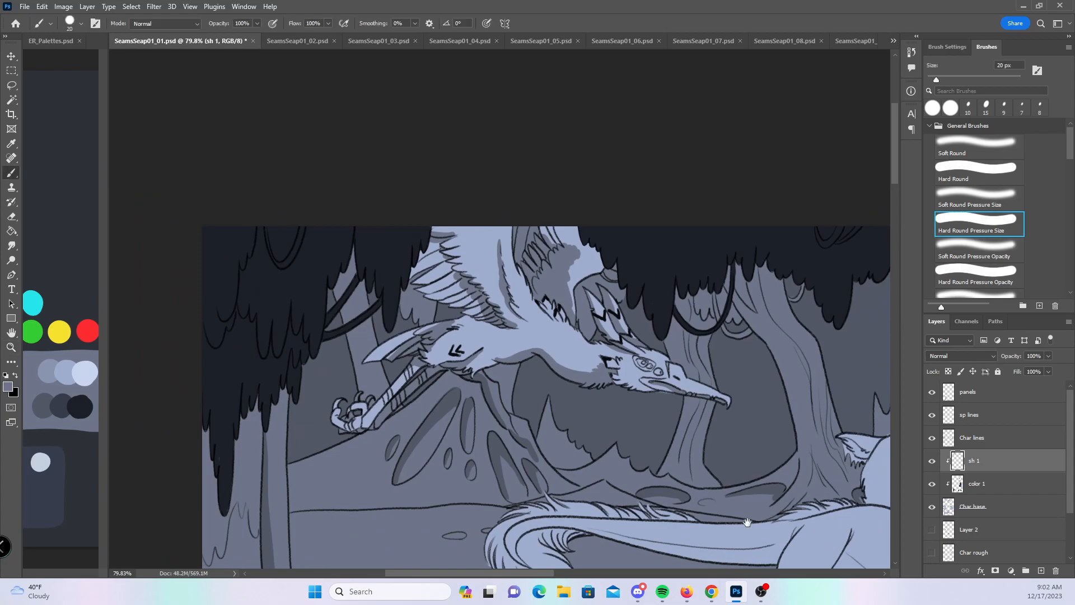
pyautogui.moveTo(713, 503); pyautogui.dragTo(491, 296)
pyautogui.scroll(5, 491, 297)
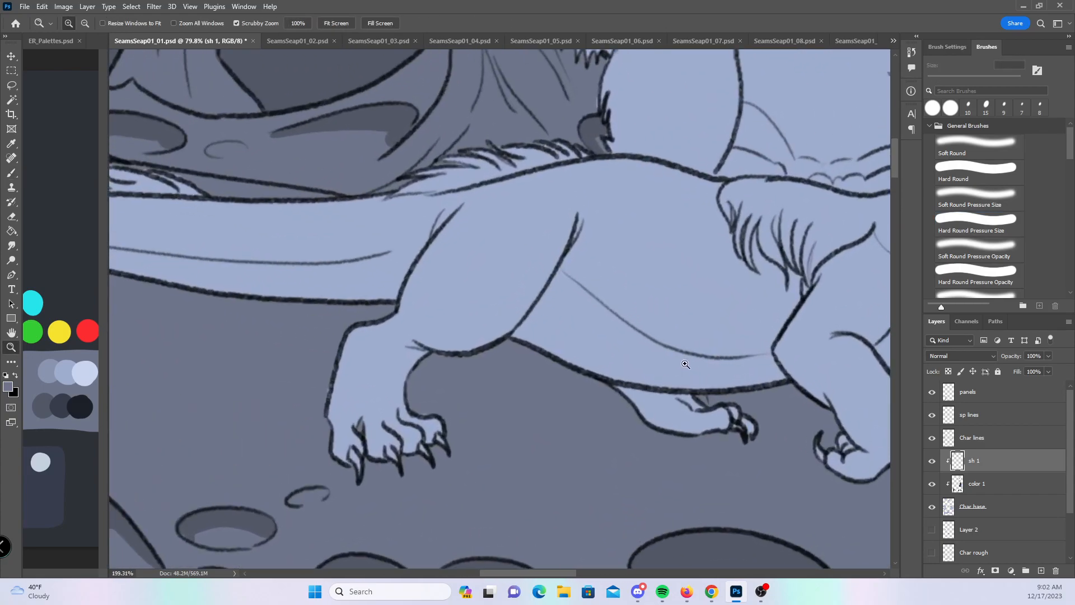
pyautogui.moveTo(519, 333); pyautogui.dragTo(767, 364)
pyautogui.moveTo(177, 243)
pyautogui.mouseDown()
pyautogui.moveTo(359, 278)
pyautogui.moveTo(691, 270)
pyautogui.mouseUp()
pyautogui.hotkey('ctrl', 'z')
pyautogui.moveTo(180, 246)
pyautogui.mouseDown()
pyautogui.moveTo(352, 276)
pyautogui.moveTo(615, 277)
pyautogui.moveTo(706, 229)
pyautogui.moveTo(648, 328)
pyautogui.moveTo(682, 262)
pyautogui.moveTo(628, 329)
pyautogui.moveTo(595, 314)
pyautogui.moveTo(622, 288)
pyautogui.moveTo(638, 319)
pyautogui.moveTo(404, 309)
pyautogui.moveTo(305, 280)
pyautogui.moveTo(614, 317)
pyautogui.mouseUp()
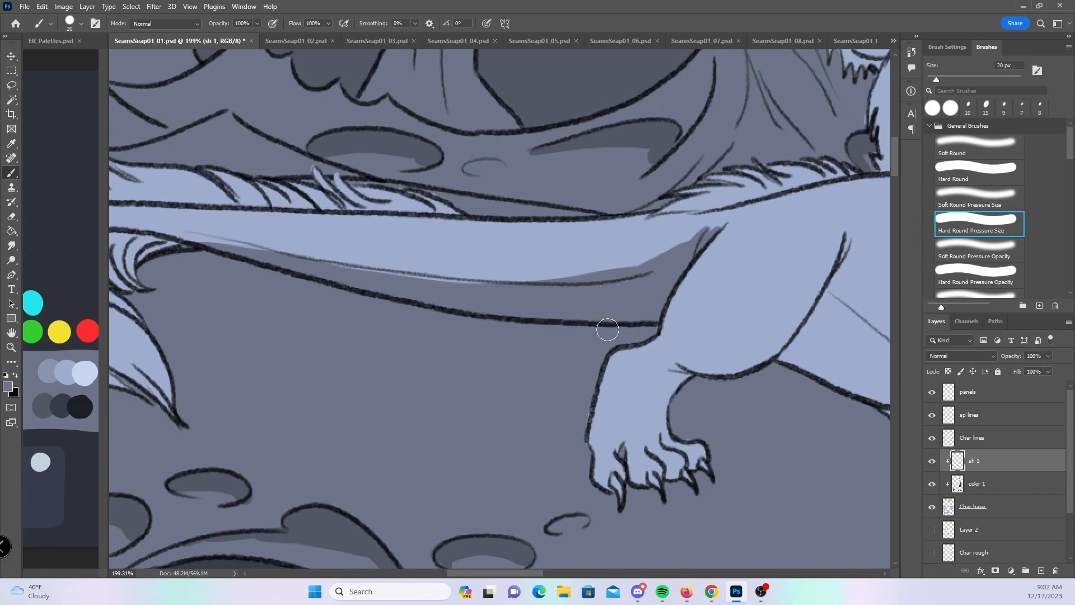
# - Shade the inside curl of the reptile's tail tuft and the adjoining underside of the tail
pyautogui.moveTo(317, 354); pyautogui.dragTo(608, 367)
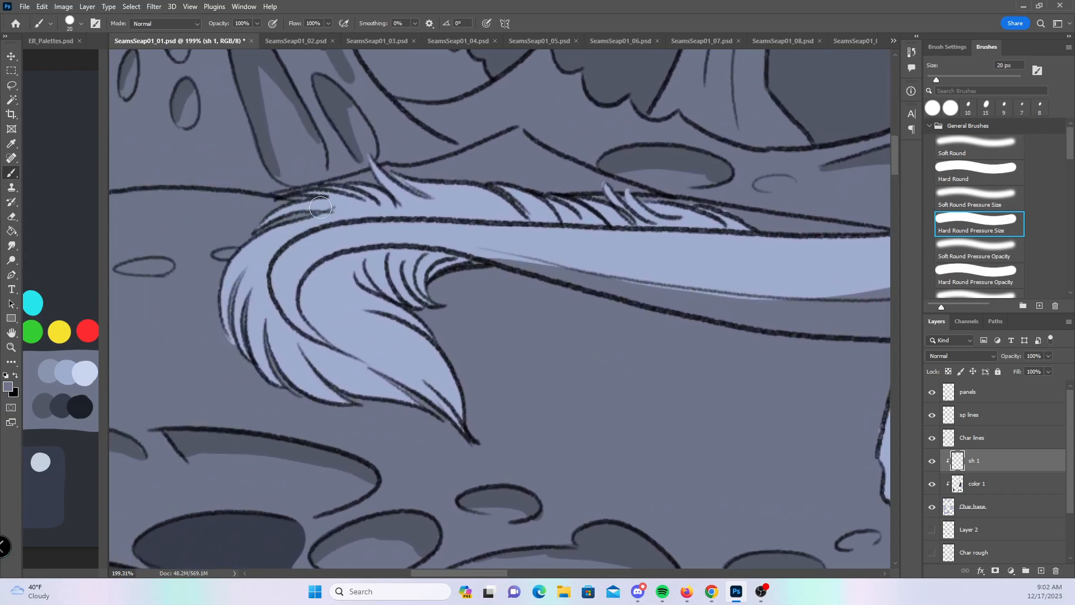
pyautogui.moveTo(306, 288)
pyautogui.mouseDown()
pyautogui.moveTo(344, 349)
pyautogui.moveTo(442, 394)
pyautogui.moveTo(346, 339)
pyautogui.moveTo(311, 285)
pyautogui.moveTo(320, 269)
pyautogui.moveTo(362, 258)
pyautogui.moveTo(336, 278)
pyautogui.moveTo(358, 291)
pyautogui.moveTo(407, 253)
pyautogui.moveTo(387, 292)
pyautogui.moveTo(425, 263)
pyautogui.moveTo(470, 260)
pyautogui.mouseUp()
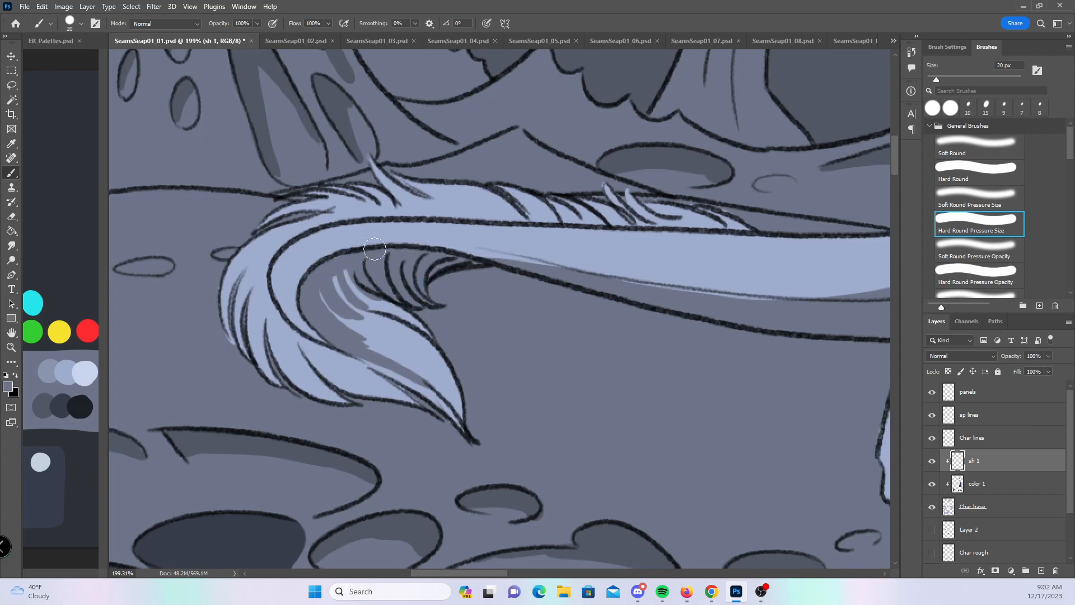
pyautogui.moveTo(365, 252); pyautogui.dragTo(570, 275)
pyautogui.moveTo(433, 241); pyautogui.dragTo(650, 294)
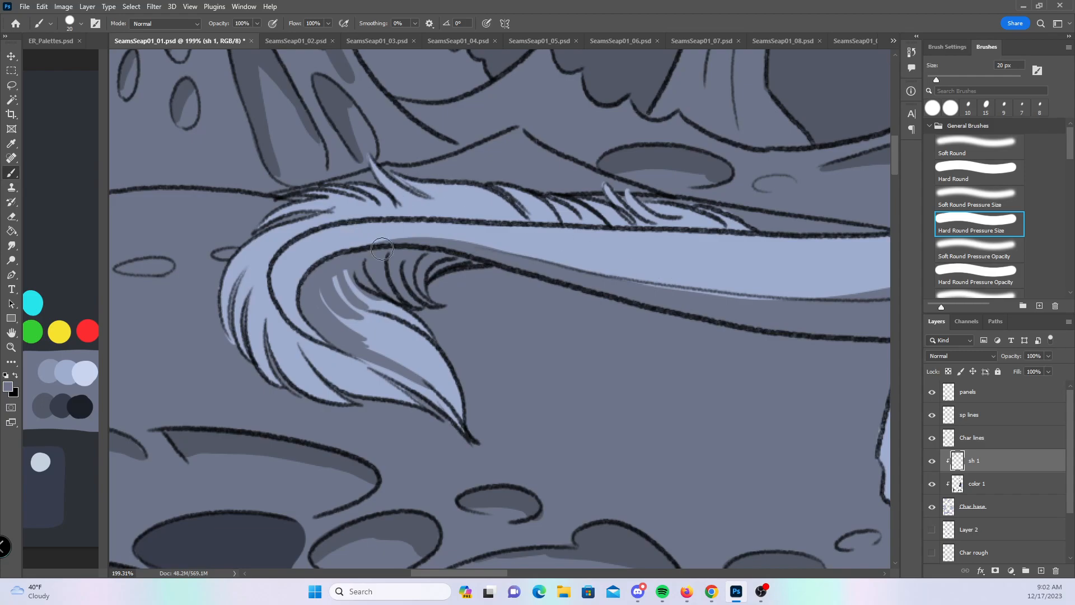
pyautogui.moveTo(334, 266); pyautogui.dragTo(317, 264)
# - Paint fur shadows around the outer curl of the tail tuft and along the hair on top of the tail
pyautogui.moveTo(323, 220); pyautogui.dragTo(220, 296)
pyautogui.moveTo(253, 246); pyautogui.dragTo(221, 315)
pyautogui.moveTo(250, 266); pyautogui.dragTo(230, 329)
pyautogui.moveTo(288, 239); pyautogui.dragTo(238, 318)
pyautogui.moveTo(271, 258); pyautogui.dragTo(244, 356)
pyautogui.moveTo(267, 276)
pyautogui.mouseDown()
pyautogui.moveTo(255, 354)
pyautogui.moveTo(263, 386)
pyautogui.moveTo(277, 387)
pyautogui.mouseUp()
pyautogui.moveTo(278, 294); pyautogui.dragTo(305, 398)
pyautogui.moveTo(275, 319)
pyautogui.mouseDown()
pyautogui.moveTo(330, 412)
pyautogui.moveTo(353, 395)
pyautogui.moveTo(406, 403)
pyautogui.mouseUp()
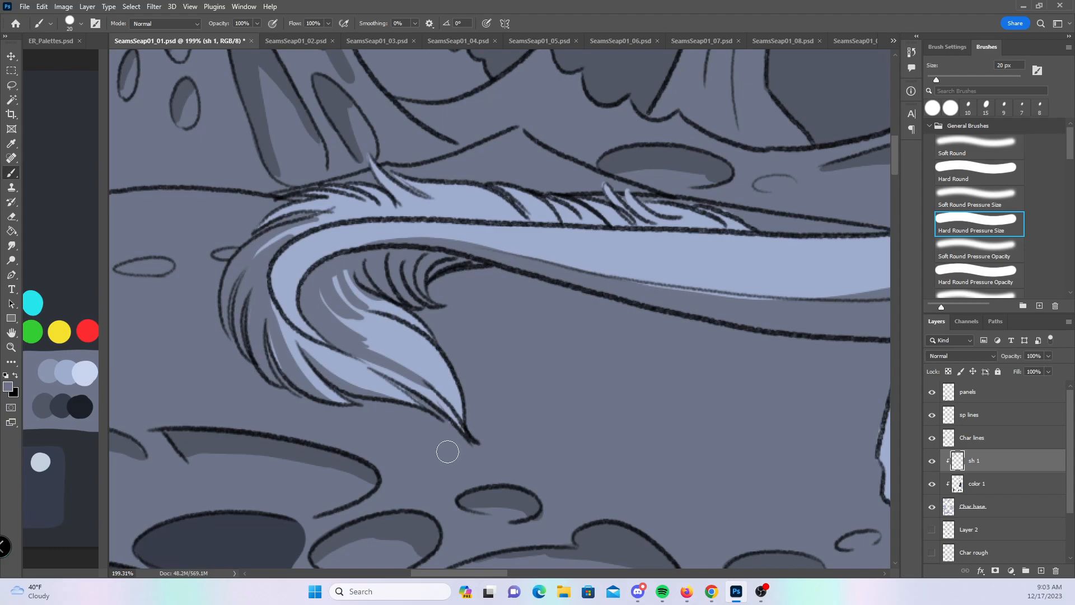
pyautogui.moveTo(262, 250)
pyautogui.mouseDown()
pyautogui.moveTo(301, 229)
pyautogui.moveTo(307, 208)
pyautogui.moveTo(355, 196)
pyautogui.mouseUp()
pyautogui.moveTo(317, 188); pyautogui.dragTo(380, 197)
pyautogui.moveTo(370, 157); pyautogui.dragTo(399, 192)
pyautogui.moveTo(287, 218); pyautogui.dragTo(330, 208)
# - Shade the reptile's near hind leg from the thigh down to the foot
pyautogui.moveTo(789, 409); pyautogui.dragTo(288, 369)
pyautogui.moveTo(593, 372); pyautogui.dragTo(515, 353)
pyautogui.moveTo(438, 188); pyautogui.dragTo(402, 279)
pyautogui.moveTo(413, 223)
pyautogui.mouseDown()
pyautogui.moveTo(398, 288)
pyautogui.moveTo(349, 304)
pyautogui.moveTo(319, 404)
pyautogui.mouseUp()
pyautogui.moveTo(336, 330)
pyautogui.mouseDown()
pyautogui.moveTo(322, 420)
pyautogui.moveTo(345, 456)
pyautogui.moveTo(324, 369)
pyautogui.moveTo(359, 320)
pyautogui.moveTo(395, 347)
pyautogui.moveTo(362, 431)
pyautogui.moveTo(383, 438)
pyautogui.mouseUp()
pyautogui.moveTo(376, 397)
pyautogui.mouseDown()
pyautogui.moveTo(395, 424)
pyautogui.moveTo(377, 396)
pyautogui.moveTo(417, 421)
pyautogui.mouseUp()
# - Paint a shadow along the reptile's belly between the hind and front legs
pyautogui.moveTo(610, 461); pyautogui.dragTo(354, 412)
pyautogui.moveTo(315, 155)
pyautogui.mouseDown()
pyautogui.moveTo(320, 204)
pyautogui.moveTo(412, 269)
pyautogui.moveTo(510, 263)
pyautogui.moveTo(547, 202)
pyautogui.moveTo(502, 265)
pyautogui.moveTo(528, 237)
pyautogui.moveTo(507, 295)
pyautogui.moveTo(524, 315)
pyautogui.mouseUp()
pyautogui.moveTo(306, 176)
pyautogui.mouseDown()
pyautogui.moveTo(256, 258)
pyautogui.moveTo(309, 196)
pyautogui.moveTo(270, 276)
pyautogui.moveTo(287, 273)
pyautogui.moveTo(307, 189)
pyautogui.moveTo(386, 297)
pyautogui.moveTo(357, 250)
pyautogui.moveTo(388, 281)
pyautogui.moveTo(414, 286)
pyautogui.moveTo(422, 363)
pyautogui.moveTo(454, 356)
pyautogui.moveTo(511, 299)
pyautogui.moveTo(465, 287)
pyautogui.mouseUp()
# - Shade the back edge and forearm of the reptile's near front leg
pyautogui.moveTo(750, 384); pyautogui.dragTo(504, 423)
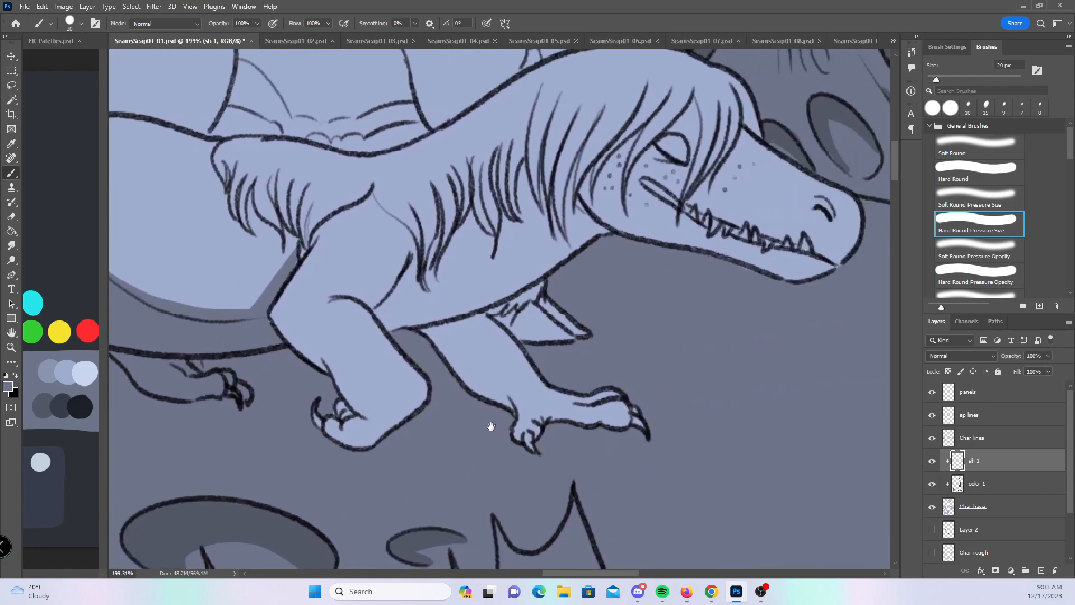
pyautogui.moveTo(322, 234)
pyautogui.mouseDown()
pyautogui.moveTo(278, 313)
pyautogui.moveTo(284, 261)
pyautogui.moveTo(284, 315)
pyautogui.moveTo(269, 313)
pyautogui.moveTo(302, 275)
pyautogui.moveTo(308, 355)
pyautogui.mouseUp()
pyautogui.moveTo(286, 293); pyautogui.dragTo(318, 363)
pyautogui.moveTo(297, 271); pyautogui.dragTo(322, 367)
pyautogui.moveTo(310, 252); pyautogui.dragTo(330, 379)
pyautogui.moveTo(326, 340)
pyautogui.mouseDown()
pyautogui.moveTo(332, 377)
pyautogui.moveTo(332, 360)
pyautogui.moveTo(362, 405)
pyautogui.moveTo(341, 388)
pyautogui.moveTo(373, 403)
pyautogui.moveTo(318, 403)
pyautogui.moveTo(329, 421)
pyautogui.moveTo(352, 424)
pyautogui.moveTo(358, 453)
pyautogui.moveTo(384, 412)
pyautogui.mouseUp()
# - Paint shadows in the reptile's shoulder fur and along the underside of its chest
pyautogui.moveTo(257, 178); pyautogui.dragTo(249, 224)
pyautogui.moveTo(241, 185)
pyautogui.mouseDown()
pyautogui.moveTo(236, 210)
pyautogui.moveTo(263, 224)
pyautogui.mouseUp()
pyautogui.moveTo(275, 168)
pyautogui.mouseDown()
pyautogui.moveTo(274, 196)
pyautogui.moveTo(296, 183)
pyautogui.moveTo(302, 252)
pyautogui.mouseUp()
pyautogui.moveTo(313, 184); pyautogui.dragTo(308, 249)
pyautogui.moveTo(336, 203); pyautogui.dragTo(311, 252)
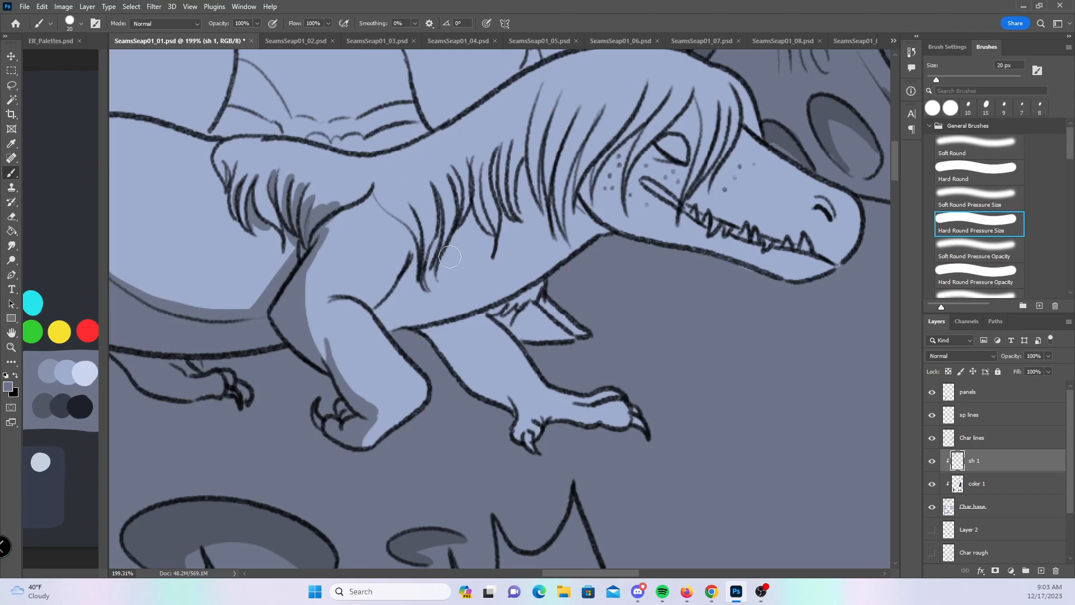
pyautogui.moveTo(399, 281)
pyautogui.mouseDown()
pyautogui.moveTo(414, 260)
pyautogui.moveTo(385, 309)
pyautogui.moveTo(396, 337)
pyautogui.moveTo(401, 300)
pyautogui.moveTo(475, 304)
pyautogui.moveTo(461, 298)
pyautogui.moveTo(552, 264)
pyautogui.moveTo(497, 292)
pyautogui.moveTo(566, 237)
pyautogui.mouseUp()
# - Reduce the brush to 9 px and shade between the hair strands on the reptile's chest and neck
pyautogui.press('[')
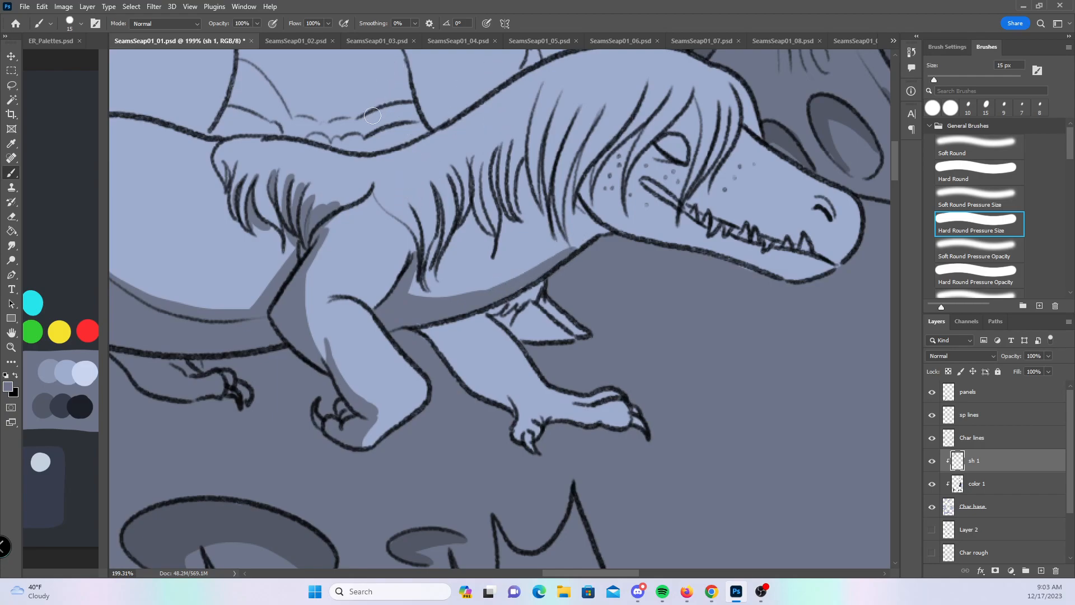
pyautogui.moveTo(376, 197)
pyautogui.mouseDown()
pyautogui.moveTo(411, 241)
pyautogui.moveTo(398, 224)
pyautogui.moveTo(409, 278)
pyautogui.moveTo(418, 211)
pyautogui.moveTo(424, 287)
pyautogui.mouseUp()
pyautogui.moveTo(439, 194); pyautogui.dragTo(440, 229)
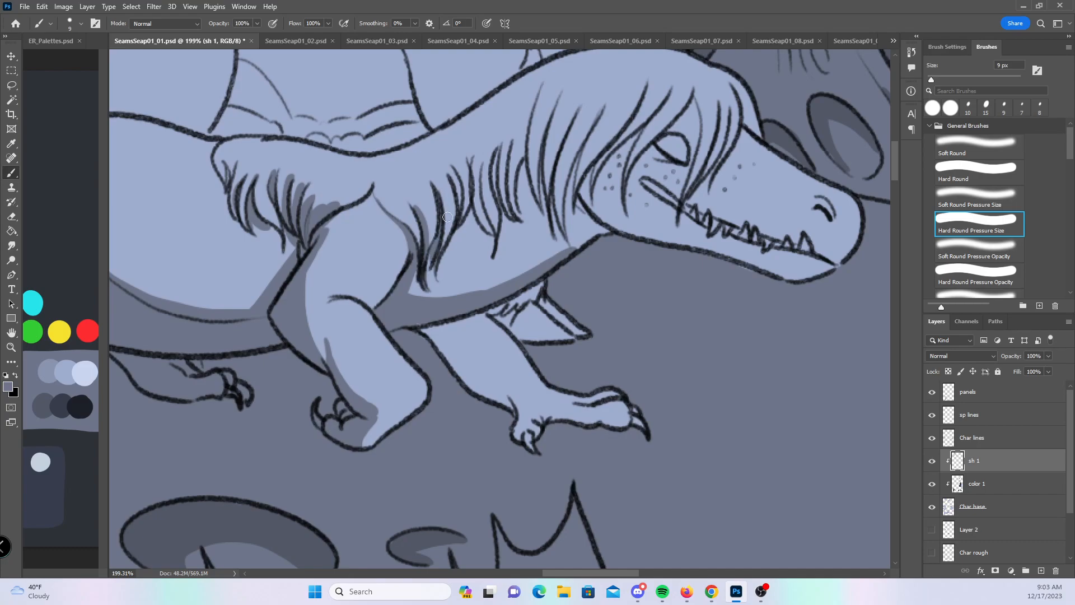
pyautogui.moveTo(450, 176)
pyautogui.mouseDown()
pyautogui.moveTo(461, 229)
pyautogui.moveTo(471, 214)
pyautogui.mouseUp()
pyautogui.moveTo(482, 168)
pyautogui.mouseDown()
pyautogui.moveTo(496, 229)
pyautogui.moveTo(497, 155)
pyautogui.moveTo(505, 215)
pyautogui.moveTo(524, 161)
pyautogui.moveTo(520, 216)
pyautogui.mouseUp()
pyautogui.moveTo(533, 101); pyautogui.dragTo(524, 185)
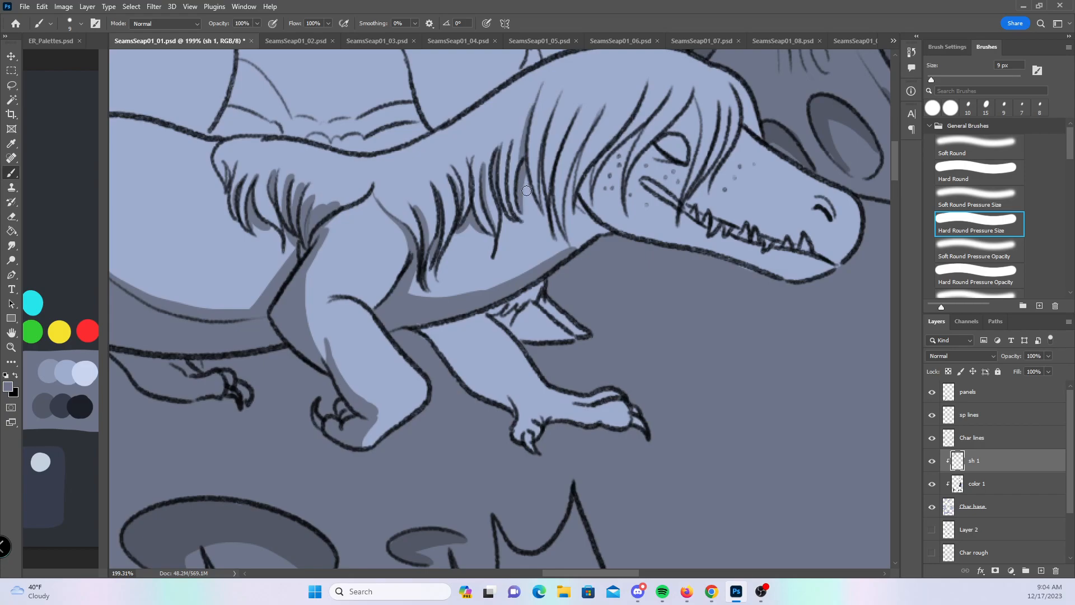
# - Paint shadows between the hair strands on the reptile's head and on the face beneath its fringe
pyautogui.moveTo(712, 385); pyautogui.dragTo(607, 424)
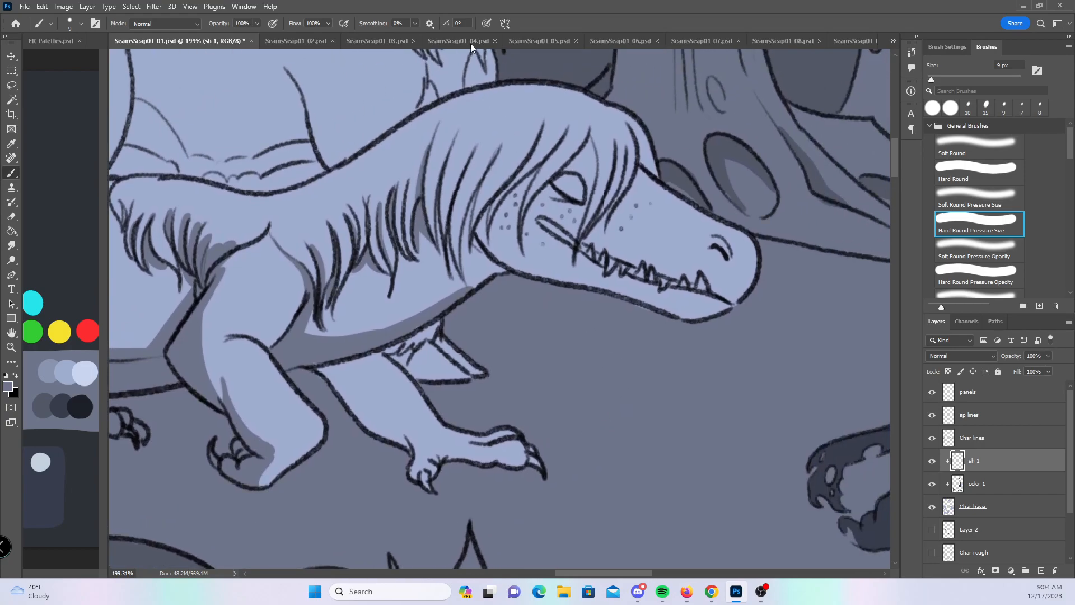
pyautogui.moveTo(440, 180)
pyautogui.mouseDown()
pyautogui.moveTo(446, 253)
pyautogui.moveTo(440, 201)
pyautogui.moveTo(442, 228)
pyautogui.moveTo(449, 162)
pyautogui.mouseUp()
pyautogui.moveTo(454, 263)
pyautogui.mouseDown()
pyautogui.moveTo(452, 226)
pyautogui.moveTo(456, 272)
pyautogui.mouseUp()
pyautogui.moveTo(462, 193); pyautogui.dragTo(456, 261)
pyautogui.moveTo(468, 167)
pyautogui.mouseDown()
pyautogui.moveTo(469, 237)
pyautogui.moveTo(485, 172)
pyautogui.mouseUp()
pyautogui.moveTo(476, 219); pyautogui.dragTo(498, 155)
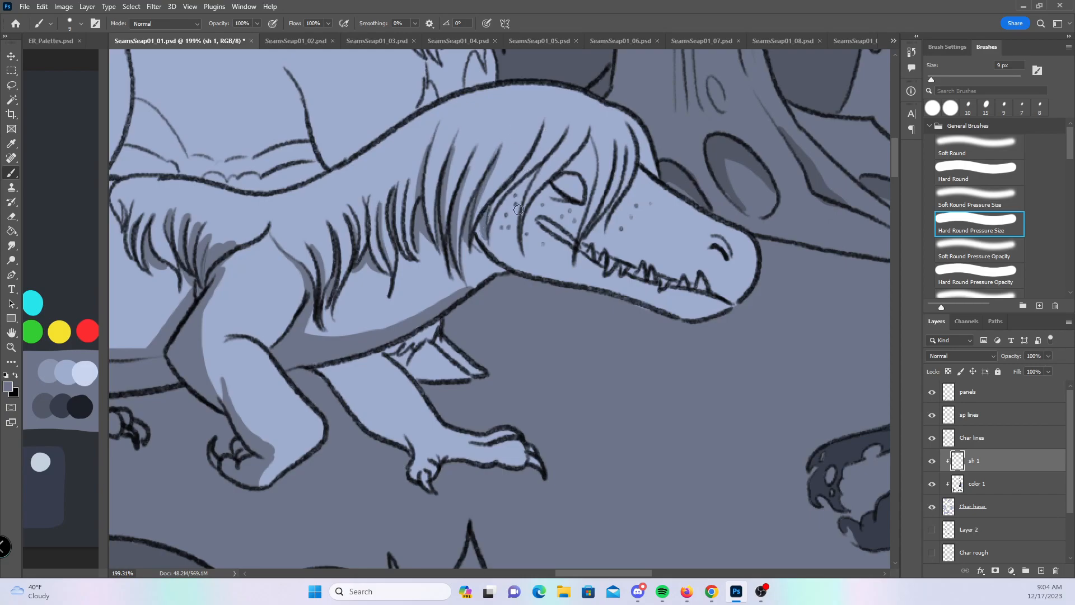
pyautogui.moveTo(489, 229)
pyautogui.mouseDown()
pyautogui.moveTo(530, 177)
pyautogui.moveTo(516, 235)
pyautogui.mouseUp()
pyautogui.moveTo(539, 167); pyautogui.dragTo(525, 206)
pyautogui.moveTo(555, 154)
pyautogui.mouseDown()
pyautogui.moveTo(529, 196)
pyautogui.moveTo(593, 134)
pyautogui.moveTo(587, 203)
pyautogui.moveTo(590, 167)
pyautogui.mouseUp()
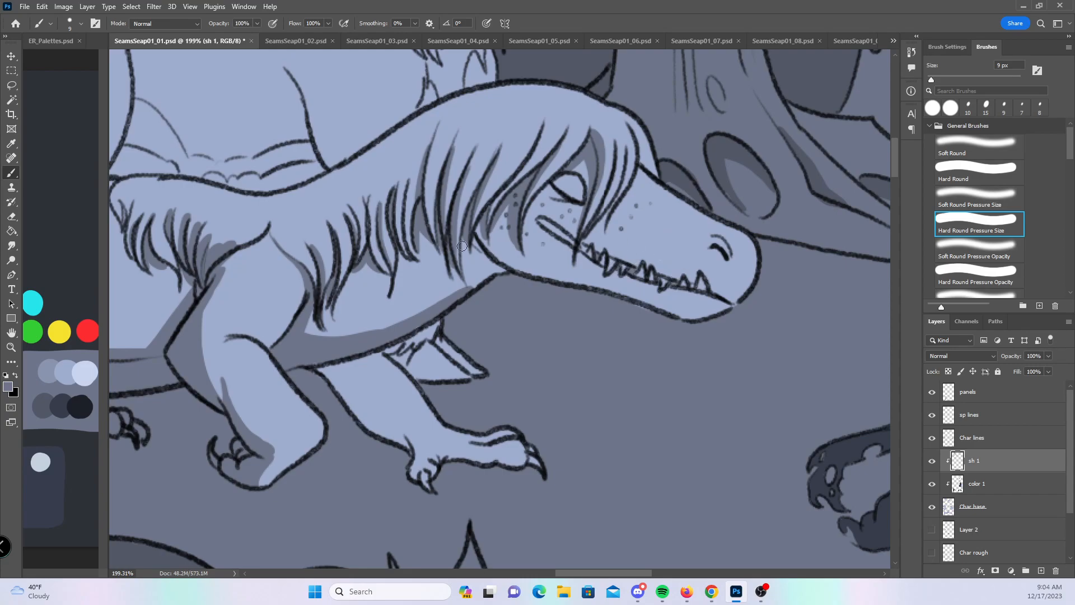
# - Enlarge the brush to 20 px and shade the back edge and foot of the reptile's far front leg
pyautogui.press(']')
pyautogui.press(']')
pyautogui.moveTo(344, 353)
pyautogui.mouseDown()
pyautogui.moveTo(374, 413)
pyautogui.moveTo(336, 364)
pyautogui.moveTo(399, 445)
pyautogui.moveTo(408, 437)
pyautogui.moveTo(420, 470)
pyautogui.moveTo(495, 456)
pyautogui.moveTo(532, 476)
pyautogui.mouseUp()
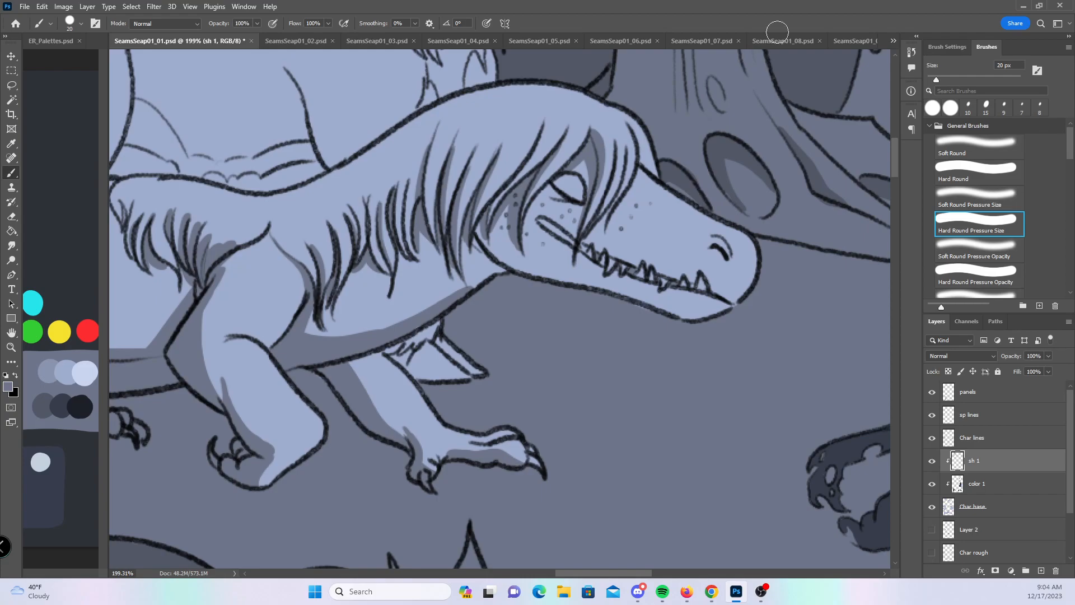
# - Reduce the brush to 9 px and shade beneath the reptile's jaw and on the pointed form behind its far front leg
pyautogui.press('[')
pyautogui.press('[')
pyautogui.moveTo(510, 272)
pyautogui.mouseDown()
pyautogui.moveTo(482, 263)
pyautogui.moveTo(503, 273)
pyautogui.mouseUp()
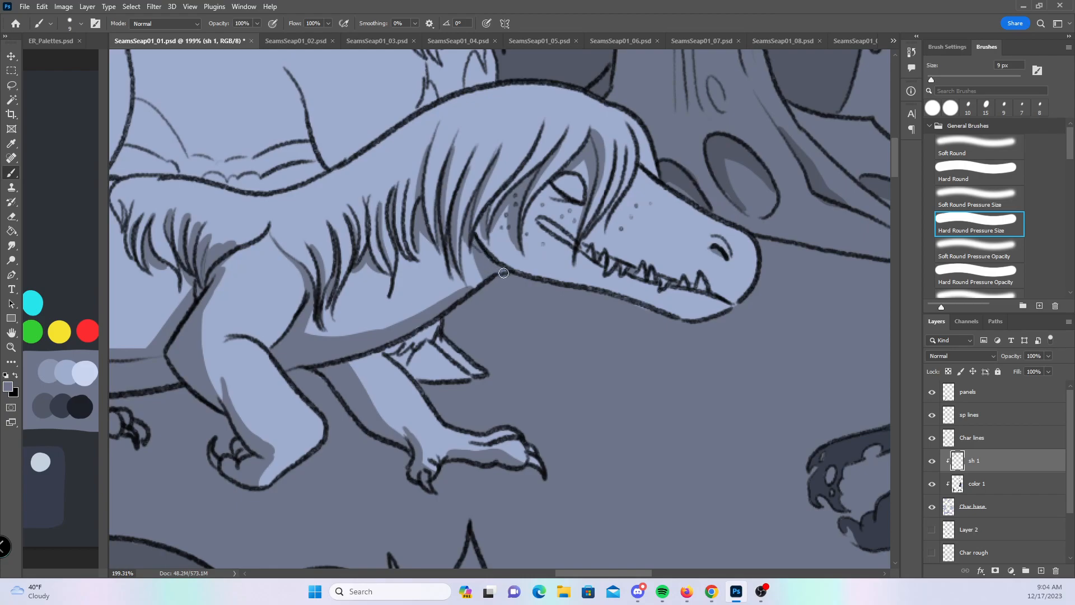
pyautogui.moveTo(404, 362)
pyautogui.mouseDown()
pyautogui.moveTo(417, 342)
pyautogui.moveTo(425, 381)
pyautogui.mouseUp()
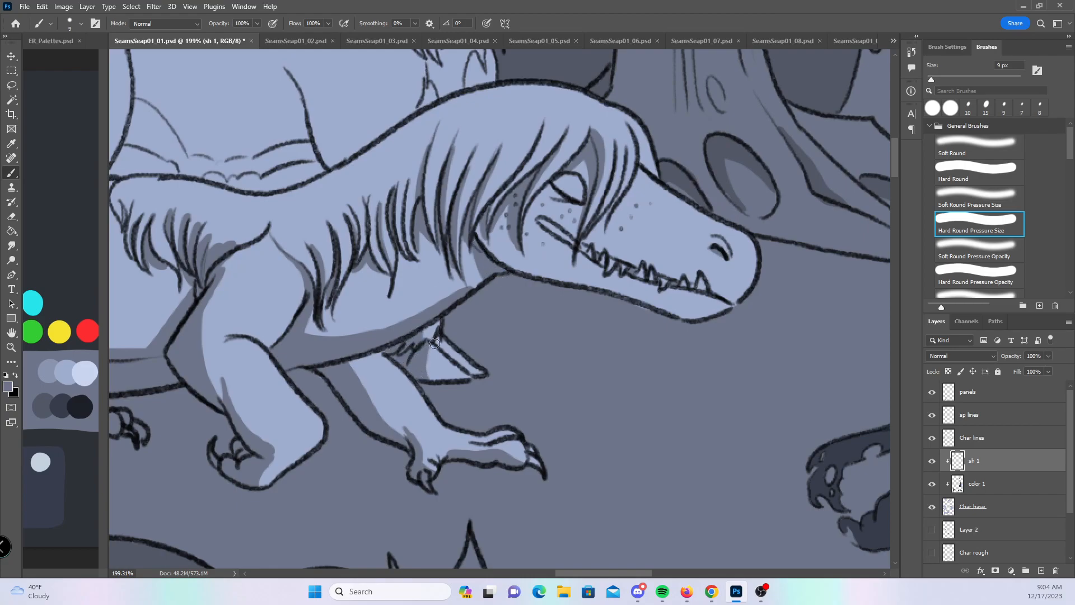
# - Paint shadows in the fur tuft above the reptile's hip and tail base
pyautogui.moveTo(507, 241); pyautogui.dragTo(490, 314)
pyautogui.hotkey('ctrl', 'space')
pyautogui.moveTo(337, 248); pyautogui.dragTo(408, 266)
pyautogui.moveTo(205, 337)
pyautogui.mouseDown()
pyautogui.moveTo(267, 326)
pyautogui.moveTo(260, 297)
pyautogui.moveTo(321, 302)
pyautogui.mouseUp()
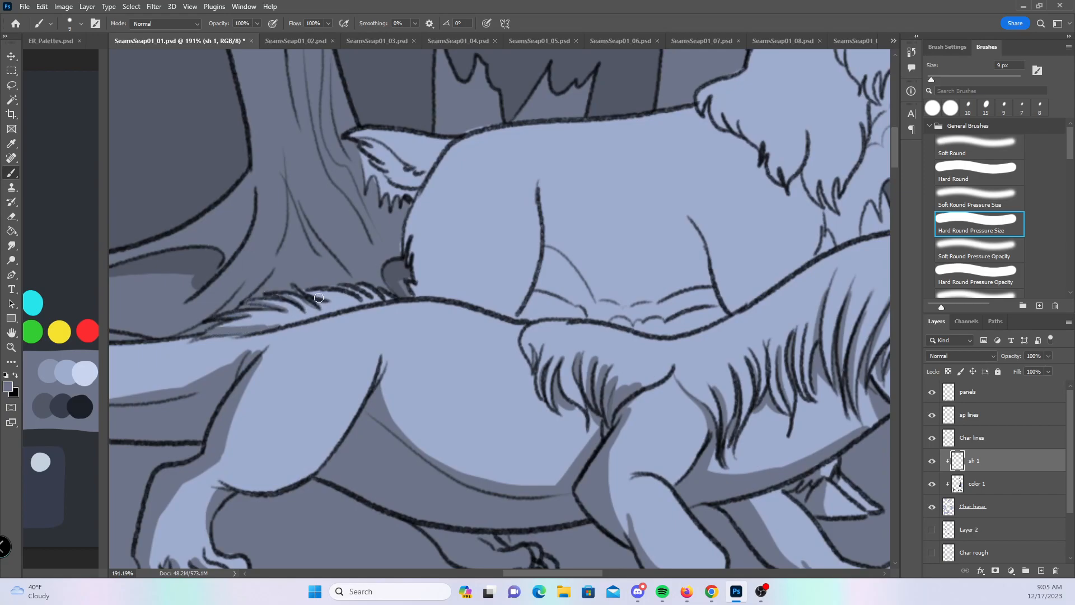
# - Set the brush to 15 px and shade the antlered beast's rump edge and the underside of its tail
pyautogui.press(']')
pyautogui.moveTo(454, 145)
pyautogui.mouseDown()
pyautogui.moveTo(410, 226)
pyautogui.moveTo(420, 213)
pyautogui.moveTo(415, 288)
pyautogui.moveTo(431, 289)
pyautogui.moveTo(432, 188)
pyautogui.mouseUp()
pyautogui.moveTo(369, 148)
pyautogui.mouseDown()
pyautogui.moveTo(409, 179)
pyautogui.moveTo(431, 168)
pyautogui.mouseUp()
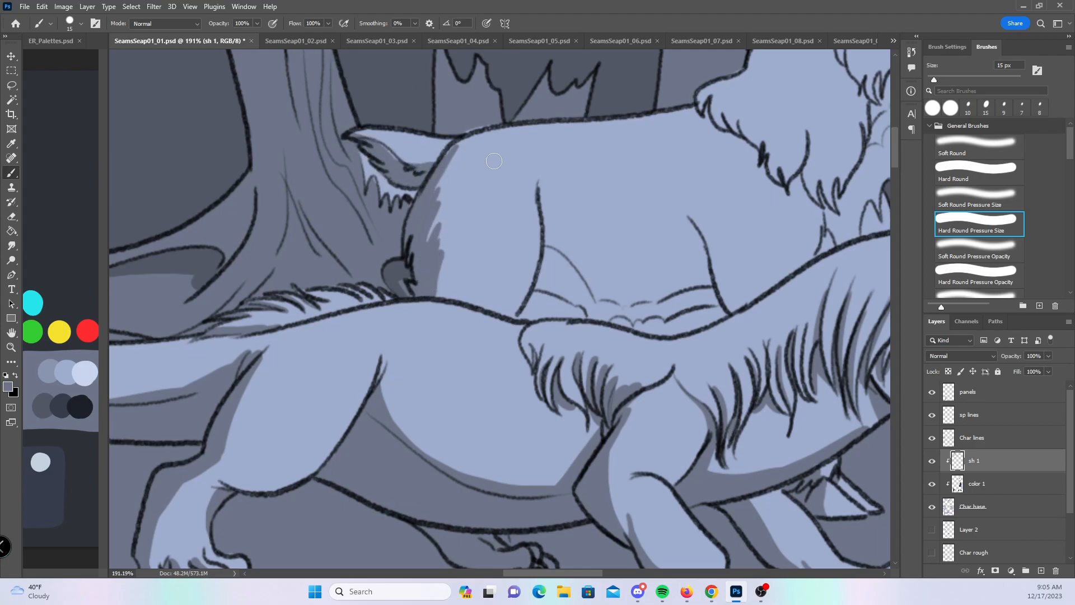
# - Shade along the antlered beast's thigh crease, belly underside and front leg crease
pyautogui.moveTo(681, 427); pyautogui.dragTo(445, 404)
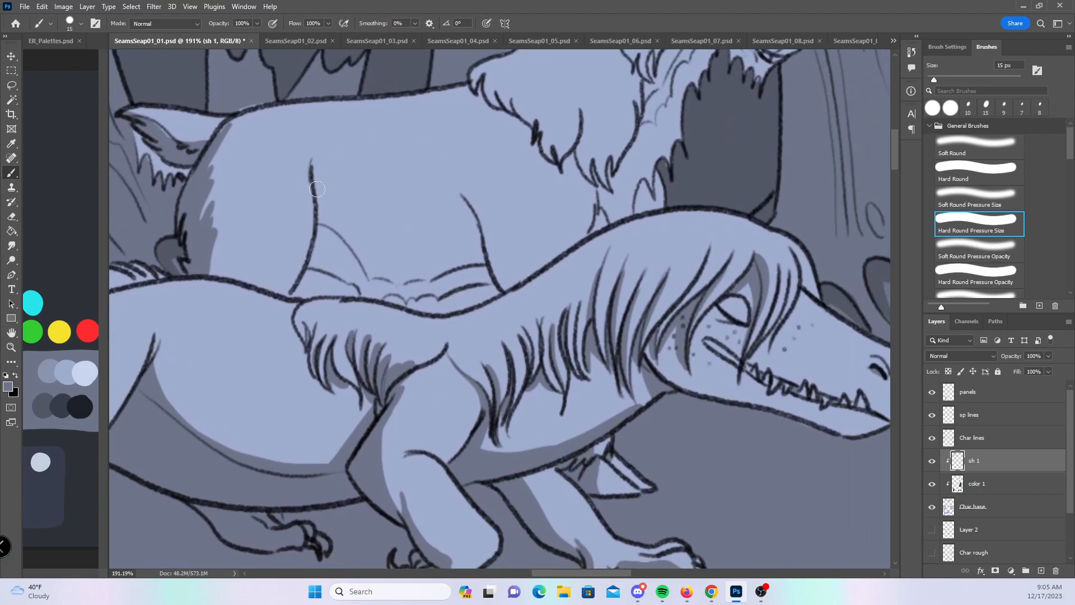
pyautogui.moveTo(312, 164); pyautogui.dragTo(331, 263)
pyautogui.moveTo(320, 190); pyautogui.dragTo(328, 258)
pyautogui.moveTo(316, 213)
pyautogui.mouseDown()
pyautogui.moveTo(305, 288)
pyautogui.moveTo(339, 274)
pyautogui.moveTo(345, 289)
pyautogui.mouseUp()
pyautogui.moveTo(469, 213)
pyautogui.mouseDown()
pyautogui.moveTo(462, 305)
pyautogui.moveTo(484, 268)
pyautogui.moveTo(475, 223)
pyautogui.moveTo(495, 290)
pyautogui.moveTo(444, 312)
pyautogui.mouseUp()
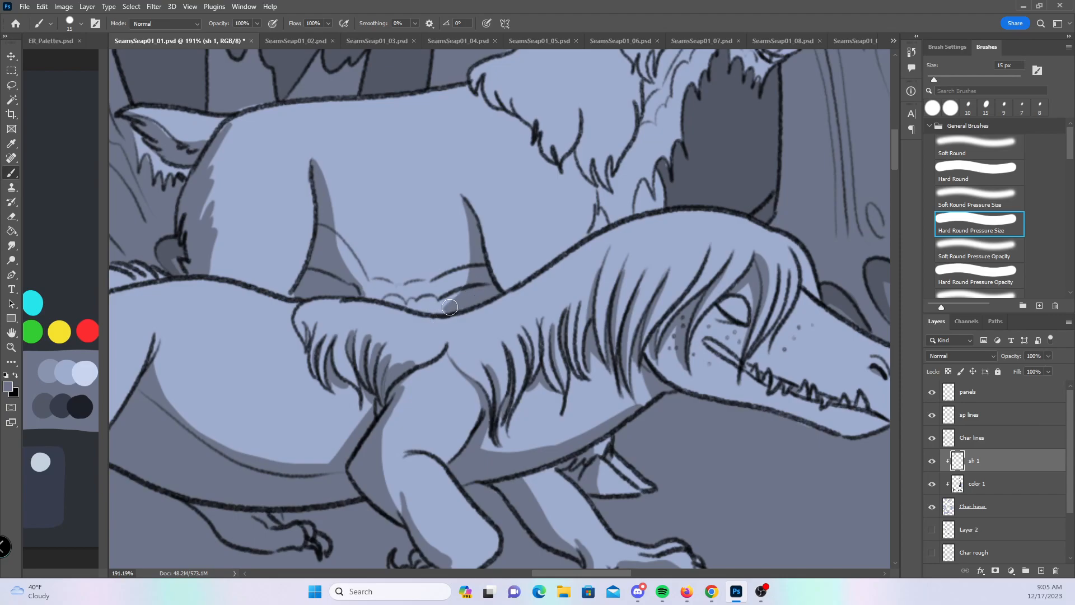
pyautogui.moveTo(469, 201)
pyautogui.mouseDown()
pyautogui.moveTo(509, 288)
pyautogui.moveTo(520, 280)
pyautogui.moveTo(490, 232)
pyautogui.mouseUp()
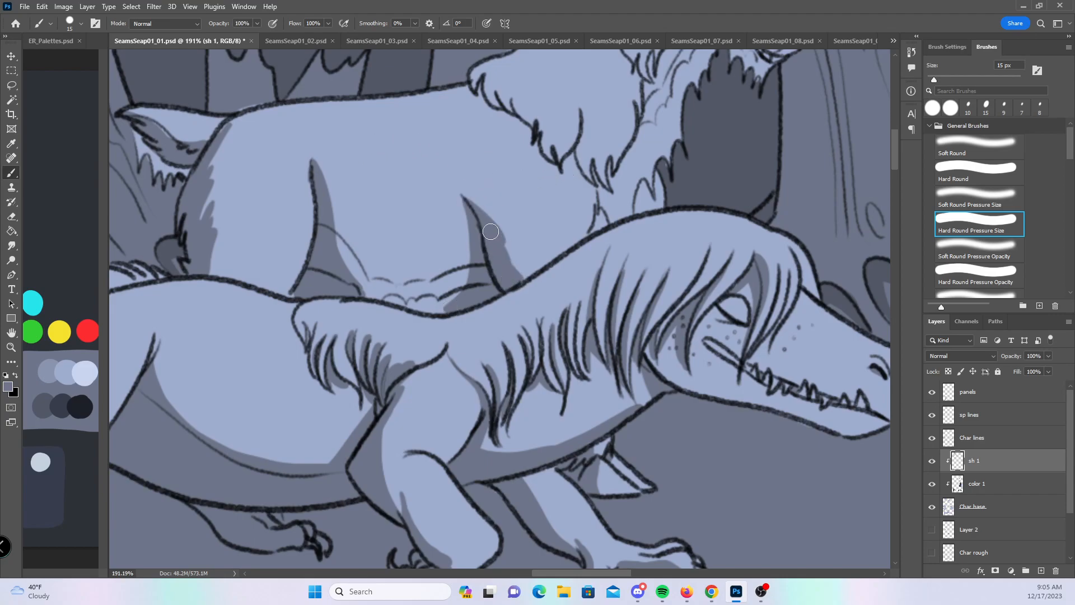
# - Paint shadows under the antlered beast's chin and along the lower edges of its shoulder mane
pyautogui.moveTo(663, 206); pyautogui.dragTo(511, 341)
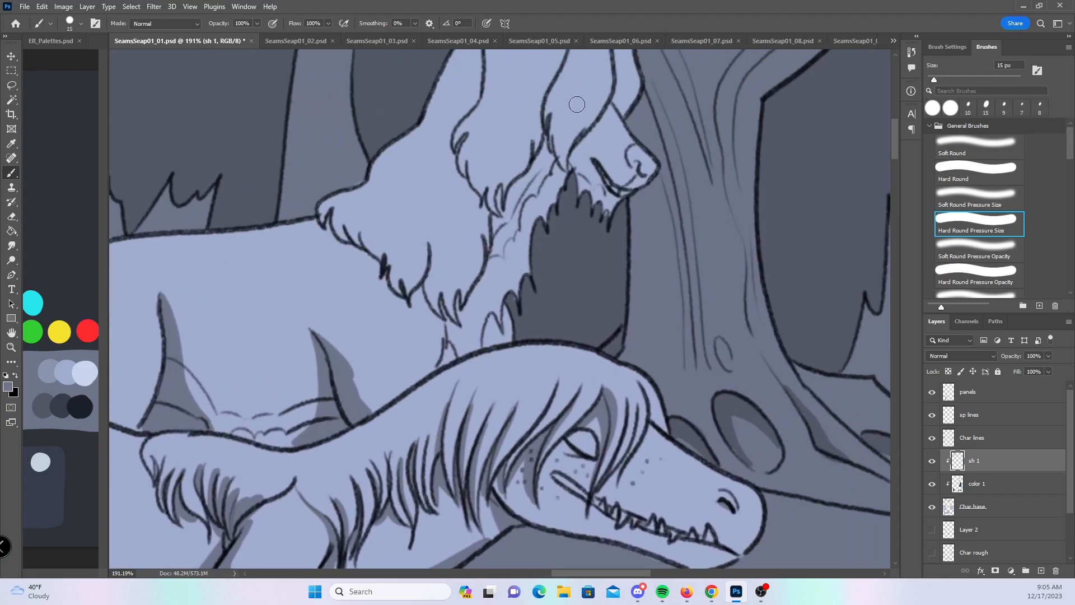
pyautogui.moveTo(546, 150)
pyautogui.mouseDown()
pyautogui.moveTo(555, 180)
pyautogui.moveTo(569, 165)
pyautogui.mouseUp()
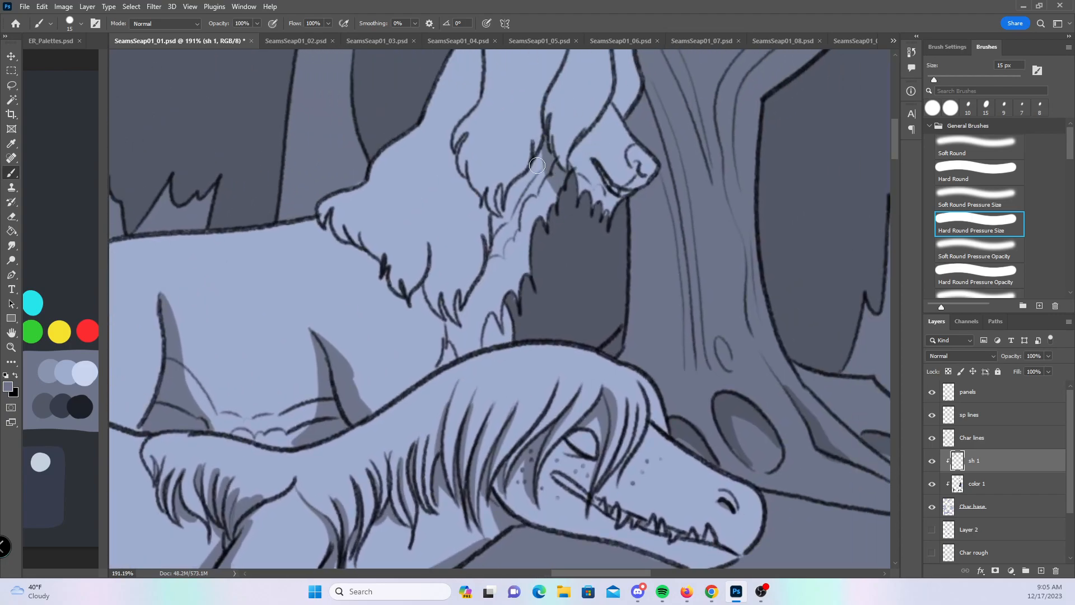
pyautogui.moveTo(326, 196)
pyautogui.mouseDown()
pyautogui.moveTo(342, 233)
pyautogui.moveTo(363, 227)
pyautogui.moveTo(378, 255)
pyautogui.moveTo(385, 238)
pyautogui.moveTo(399, 285)
pyautogui.moveTo(403, 254)
pyautogui.mouseUp()
pyautogui.moveTo(410, 300)
pyautogui.mouseDown()
pyautogui.moveTo(424, 298)
pyautogui.moveTo(432, 271)
pyautogui.moveTo(427, 235)
pyautogui.moveTo(451, 364)
pyautogui.moveTo(456, 330)
pyautogui.moveTo(445, 317)
pyautogui.mouseUp()
# - Shade the back edges and tips of the long hair locks hanging over the antlered beast's head
pyautogui.moveTo(546, 351); pyautogui.dragTo(455, 486)
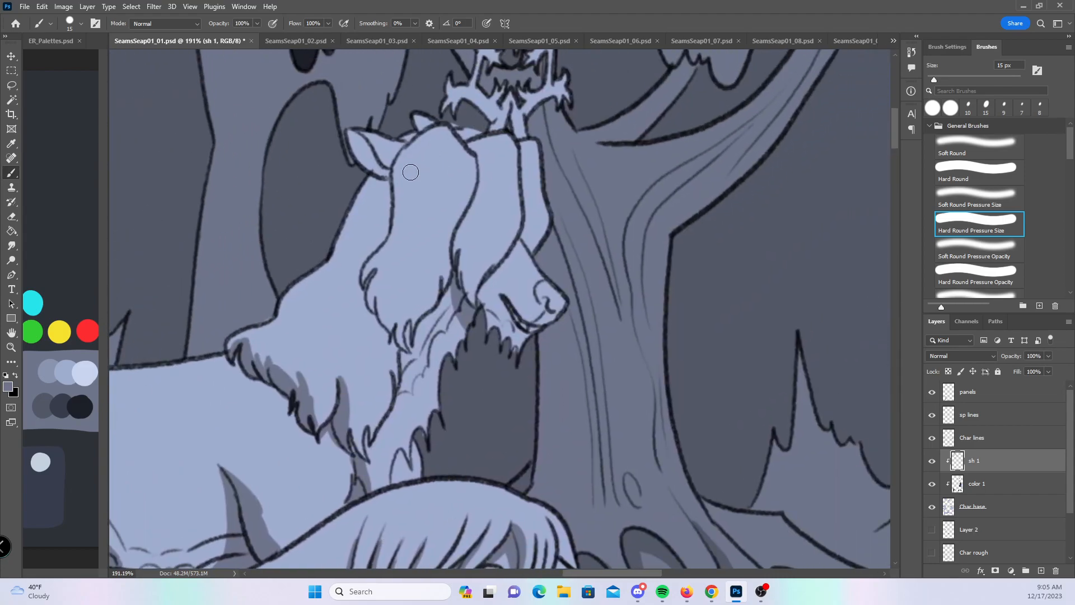
pyautogui.moveTo(383, 189)
pyautogui.mouseDown()
pyautogui.moveTo(382, 218)
pyautogui.moveTo(382, 173)
pyautogui.moveTo(356, 154)
pyautogui.moveTo(381, 155)
pyautogui.moveTo(392, 224)
pyautogui.moveTo(373, 269)
pyautogui.moveTo(394, 243)
pyautogui.moveTo(379, 277)
pyautogui.moveTo(391, 328)
pyautogui.moveTo(392, 271)
pyautogui.mouseUp()
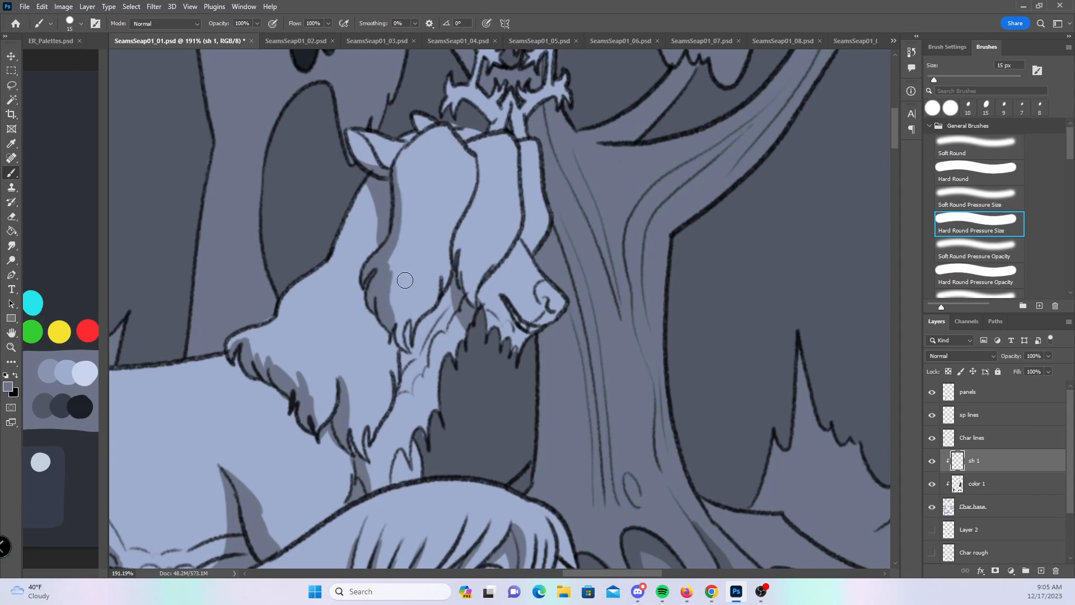
pyautogui.moveTo(406, 351); pyautogui.dragTo(408, 290)
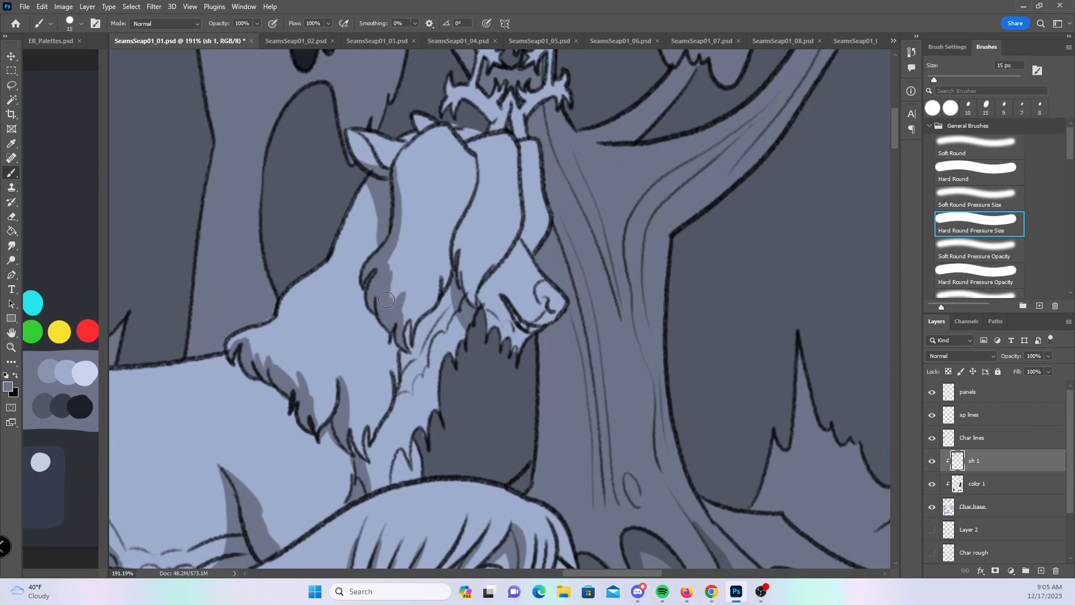
pyautogui.moveTo(468, 145)
pyautogui.mouseDown()
pyautogui.moveTo(480, 185)
pyautogui.moveTo(458, 272)
pyautogui.moveTo(484, 315)
pyautogui.moveTo(463, 287)
pyautogui.mouseUp()
pyautogui.moveTo(408, 332); pyautogui.dragTo(405, 352)
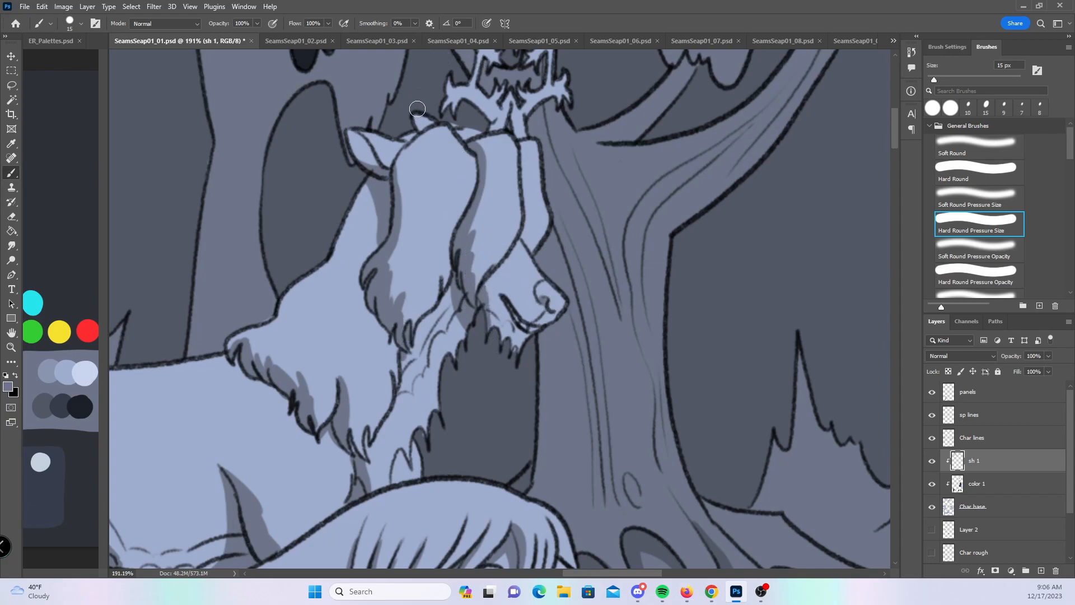
# - Paint shadows around the antlered beast's ears and on the far hair lock beside its face
pyautogui.moveTo(410, 136)
pyautogui.mouseDown()
pyautogui.moveTo(419, 122)
pyautogui.moveTo(481, 133)
pyautogui.mouseUp()
pyautogui.moveTo(631, 275); pyautogui.dragTo(601, 344)
pyautogui.moveTo(493, 221); pyautogui.dragTo(499, 292)
pyautogui.moveTo(506, 323); pyautogui.dragTo(508, 272)
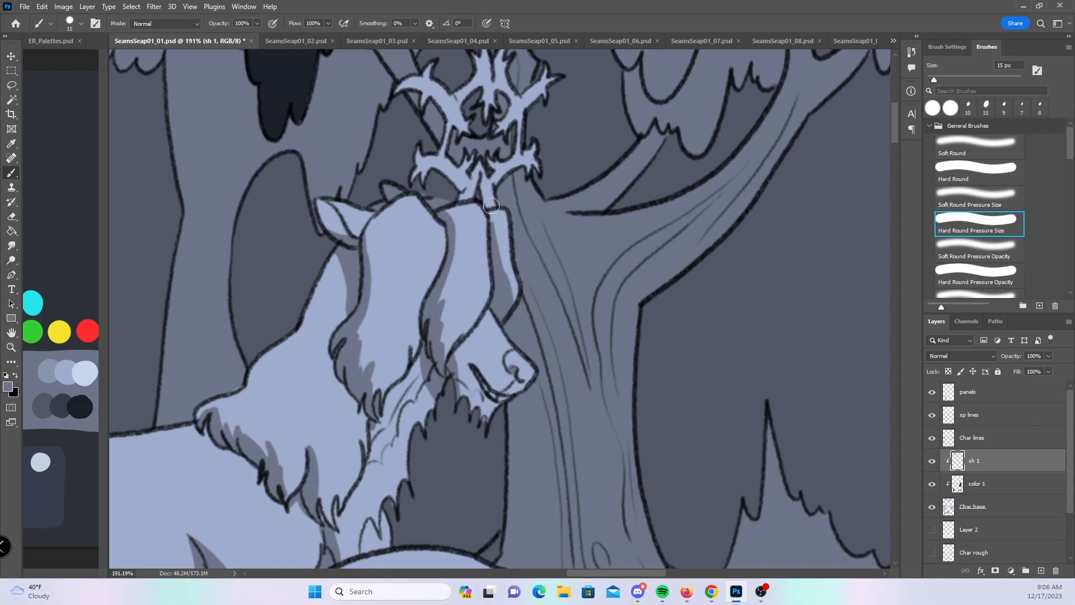
# - Shade the antler bases and the undersides of the antler branches on the beast's head
pyautogui.moveTo(454, 176)
pyautogui.mouseDown()
pyautogui.moveTo(491, 206)
pyautogui.moveTo(489, 151)
pyautogui.mouseUp()
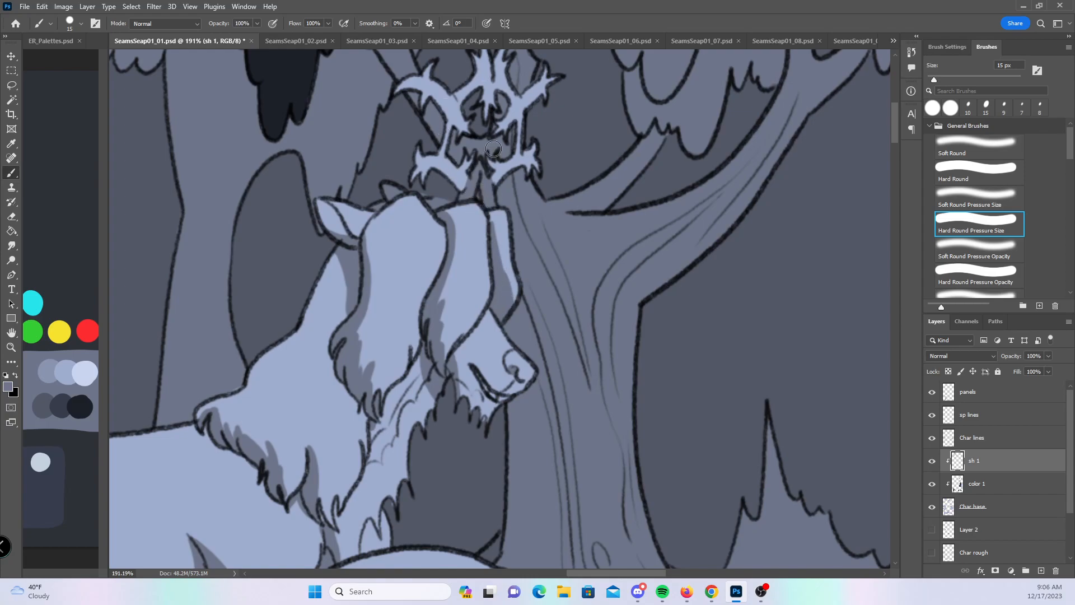
pyautogui.moveTo(604, 263); pyautogui.dragTo(592, 330)
pyautogui.moveTo(415, 249); pyautogui.dragTo(444, 247)
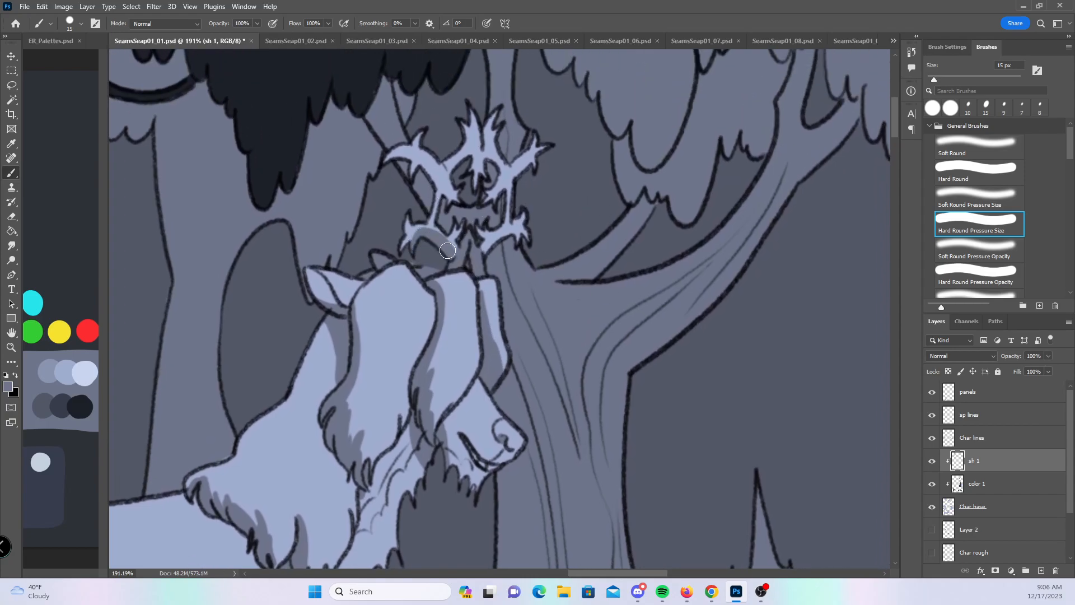
pyautogui.moveTo(402, 158)
pyautogui.mouseDown()
pyautogui.moveTo(438, 186)
pyautogui.moveTo(410, 185)
pyautogui.mouseUp()
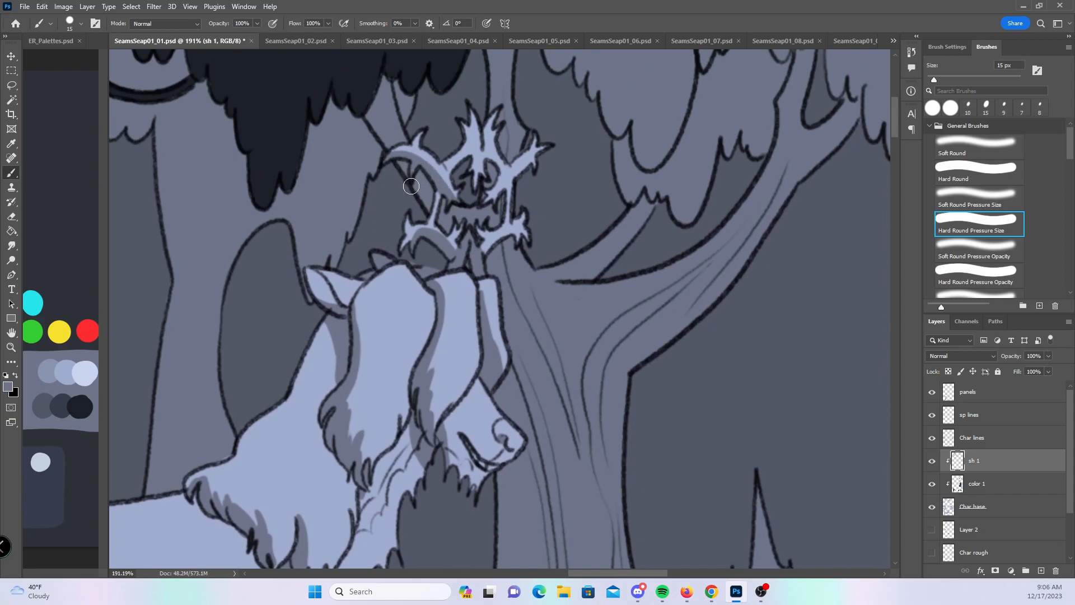
pyautogui.moveTo(468, 156)
pyautogui.mouseDown()
pyautogui.moveTo(509, 152)
pyautogui.moveTo(486, 161)
pyautogui.moveTo(502, 169)
pyautogui.moveTo(504, 218)
pyautogui.moveTo(509, 193)
pyautogui.moveTo(507, 218)
pyautogui.moveTo(483, 234)
pyautogui.moveTo(497, 235)
pyautogui.moveTo(497, 210)
pyautogui.mouseUp()
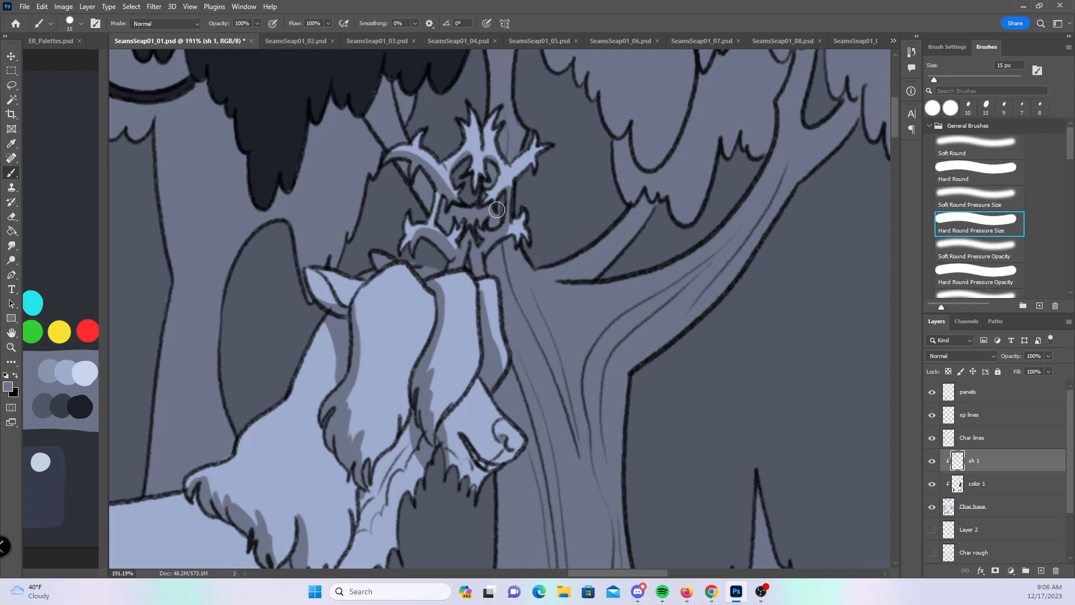
# - Review the shaded forest panel at a wider view and save the page
pyautogui.press('z')
pyautogui.moveTo(680, 339); pyautogui.dragTo(560, 336)
pyautogui.press('space')
pyautogui.moveTo(721, 437); pyautogui.dragTo(715, 344)
pyautogui.moveTo(529, 483); pyautogui.dragTo(566, 359)
pyautogui.hotkey('ctrl', 's')
# - Outline the shadow shapes across the inner feathers of the bird creature's raised wing at the panel's edge
pyautogui.press('space')
pyautogui.moveTo(402, 474); pyautogui.dragTo(632, 225)
pyautogui.moveTo(468, 416); pyautogui.dragTo(491, 296)
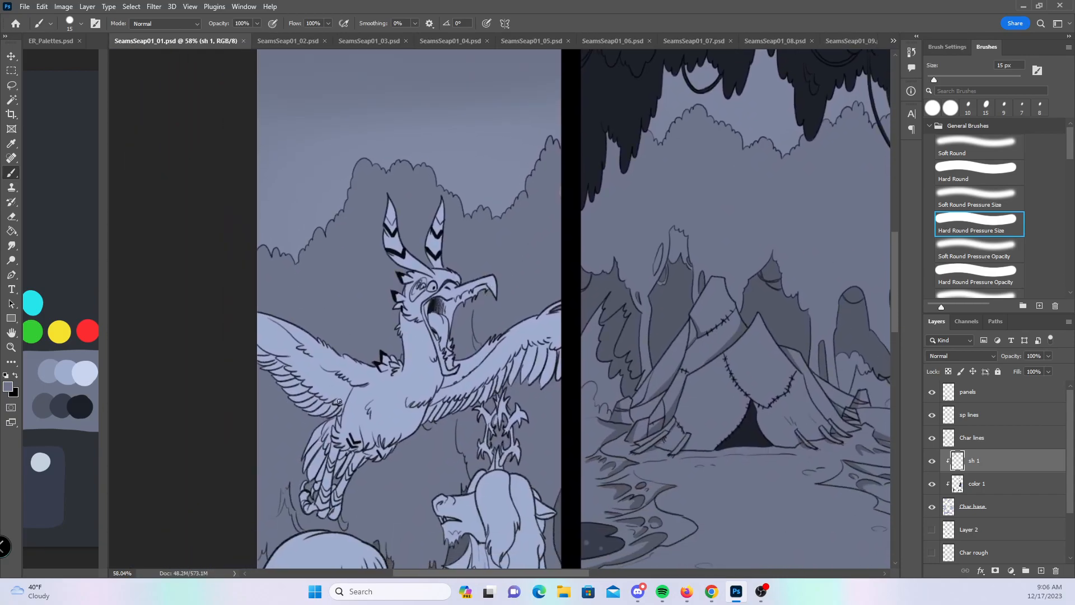
pyautogui.press('z')
pyautogui.moveTo(345, 364)
pyautogui.mouseDown()
pyautogui.moveTo(397, 406)
pyautogui.moveTo(509, 341)
pyautogui.mouseUp()
pyautogui.press('b')
pyautogui.press('space')
pyautogui.moveTo(335, 219)
pyautogui.mouseDown()
pyautogui.moveTo(389, 262)
pyautogui.moveTo(410, 325)
pyautogui.moveTo(457, 345)
pyautogui.mouseUp()
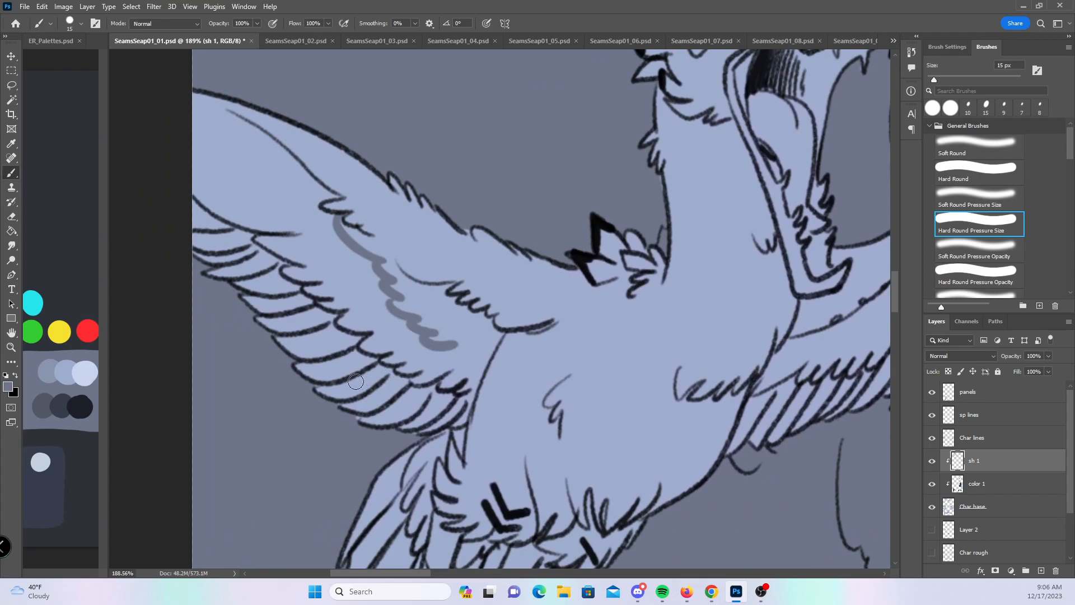
pyautogui.moveTo(316, 389); pyautogui.dragTo(444, 336)
pyautogui.moveTo(260, 248)
pyautogui.mouseDown()
pyautogui.moveTo(302, 299)
pyautogui.moveTo(361, 338)
pyautogui.moveTo(357, 355)
pyautogui.moveTo(391, 376)
pyautogui.mouseUp()
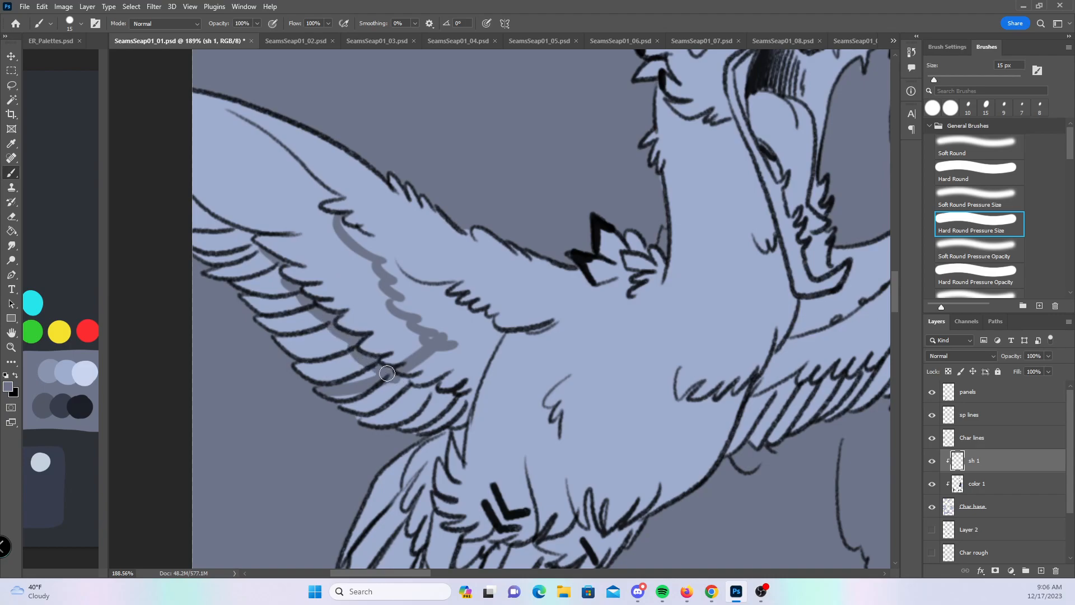
# - Fill in the outlined wing shadow and darken the lower flight feathers nearest the bird's body, keeping the Hard Round Pressure Size brush
pyautogui.moveTo(339, 224)
pyautogui.mouseDown()
pyautogui.moveTo(411, 285)
pyautogui.moveTo(380, 266)
pyautogui.moveTo(451, 284)
pyautogui.moveTo(398, 300)
pyautogui.moveTo(444, 302)
pyautogui.mouseUp()
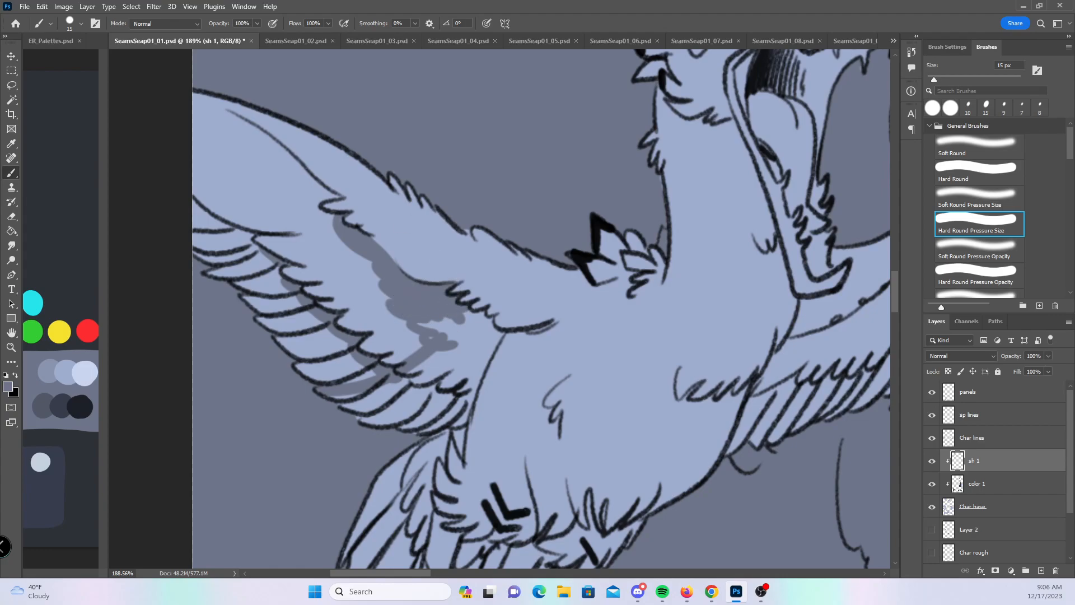
pyautogui.moveTo(424, 318)
pyautogui.mouseDown()
pyautogui.moveTo(436, 346)
pyautogui.moveTo(460, 340)
pyautogui.moveTo(453, 321)
pyautogui.moveTo(475, 319)
pyautogui.moveTo(480, 342)
pyautogui.moveTo(508, 298)
pyautogui.moveTo(501, 343)
pyautogui.moveTo(517, 336)
pyautogui.moveTo(499, 334)
pyautogui.moveTo(542, 328)
pyautogui.moveTo(438, 380)
pyautogui.moveTo(406, 382)
pyautogui.moveTo(464, 279)
pyautogui.moveTo(371, 397)
pyautogui.moveTo(336, 395)
pyautogui.moveTo(454, 375)
pyautogui.moveTo(458, 424)
pyautogui.moveTo(471, 403)
pyautogui.mouseUp()
pyautogui.click(958, 162)
pyautogui.click(941, 218)
# - Shade the bird's flank behind the wing, the fold along the upper wing, and the base of its nape feathers
pyautogui.moveTo(531, 345)
pyautogui.mouseDown()
pyautogui.moveTo(475, 390)
pyautogui.moveTo(519, 349)
pyautogui.moveTo(467, 457)
pyautogui.moveTo(509, 378)
pyautogui.mouseUp()
pyautogui.moveTo(245, 117); pyautogui.dragTo(324, 193)
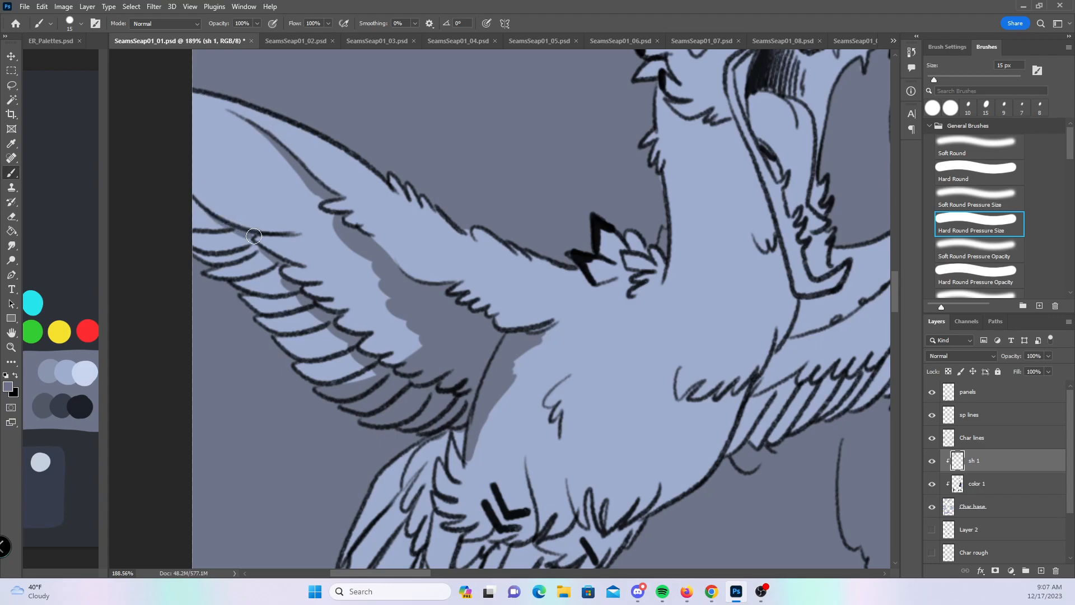
pyautogui.moveTo(591, 447); pyautogui.dragTo(546, 334)
pyautogui.moveTo(525, 158)
pyautogui.mouseDown()
pyautogui.moveTo(525, 149)
pyautogui.moveTo(582, 168)
pyautogui.moveTo(576, 145)
pyautogui.mouseUp()
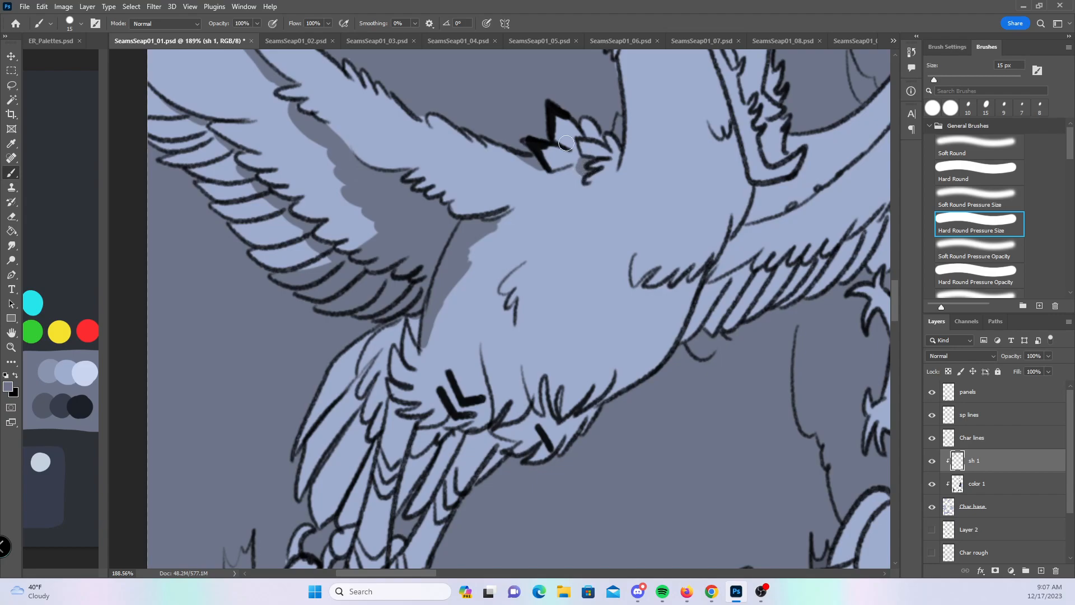
# - Paint shadows on the bird's tail feathers, including those between its legs
pyautogui.moveTo(392, 315)
pyautogui.mouseDown()
pyautogui.moveTo(351, 364)
pyautogui.moveTo(356, 381)
pyautogui.moveTo(399, 326)
pyautogui.moveTo(400, 352)
pyautogui.moveTo(415, 309)
pyautogui.moveTo(414, 327)
pyautogui.moveTo(418, 315)
pyautogui.moveTo(374, 368)
pyautogui.moveTo(372, 391)
pyautogui.moveTo(380, 388)
pyautogui.moveTo(382, 367)
pyautogui.moveTo(365, 362)
pyautogui.moveTo(345, 518)
pyautogui.moveTo(360, 501)
pyautogui.moveTo(358, 418)
pyautogui.mouseUp()
pyautogui.moveTo(504, 412); pyautogui.dragTo(542, 252)
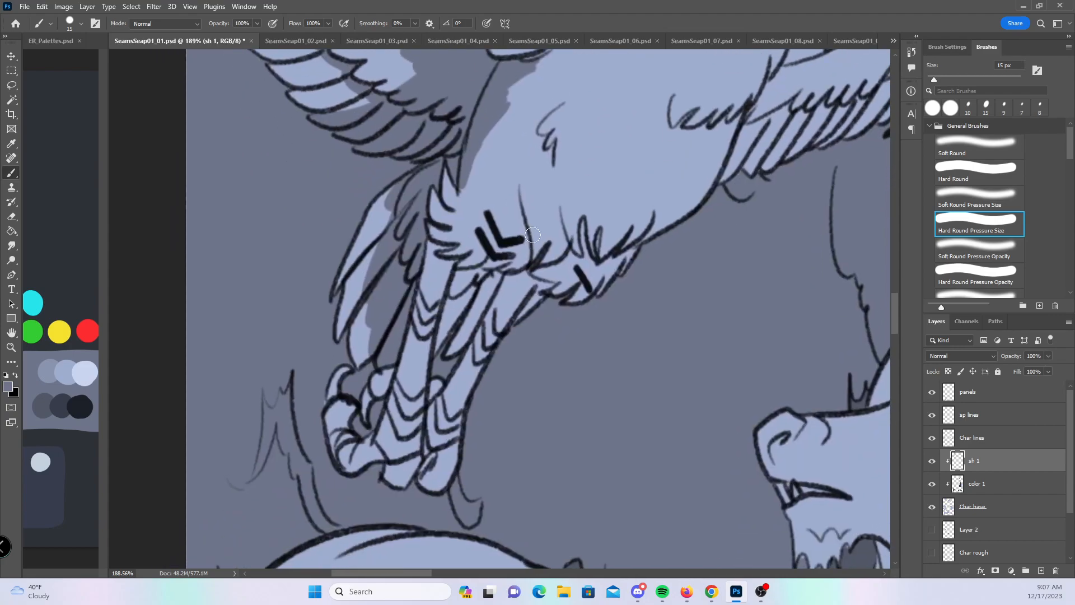
pyautogui.moveTo(369, 297)
pyautogui.mouseDown()
pyautogui.moveTo(381, 319)
pyautogui.moveTo(378, 278)
pyautogui.mouseUp()
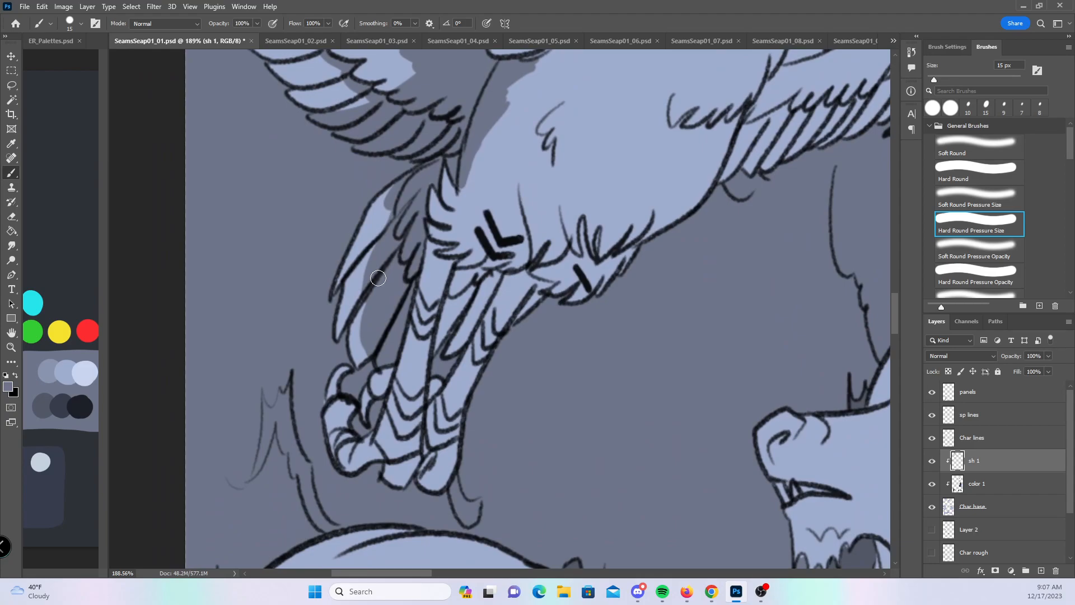
pyautogui.moveTo(415, 178); pyautogui.dragTo(391, 208)
pyautogui.moveTo(459, 309)
pyautogui.mouseDown()
pyautogui.moveTo(461, 272)
pyautogui.moveTo(451, 318)
pyautogui.moveTo(467, 317)
pyautogui.moveTo(496, 277)
pyautogui.moveTo(457, 271)
pyautogui.mouseUp()
# - Shade the bird's thigh feathers, both lower legs and the talons
pyautogui.moveTo(435, 189)
pyautogui.mouseDown()
pyautogui.moveTo(439, 213)
pyautogui.moveTo(454, 222)
pyautogui.moveTo(446, 158)
pyautogui.mouseUp()
pyautogui.moveTo(428, 215)
pyautogui.mouseDown()
pyautogui.moveTo(429, 266)
pyautogui.moveTo(378, 429)
pyautogui.moveTo(393, 387)
pyautogui.moveTo(378, 380)
pyautogui.moveTo(365, 420)
pyautogui.moveTo(381, 298)
pyautogui.moveTo(336, 412)
pyautogui.moveTo(350, 404)
pyautogui.moveTo(350, 437)
pyautogui.moveTo(363, 439)
pyautogui.moveTo(345, 416)
pyautogui.mouseUp()
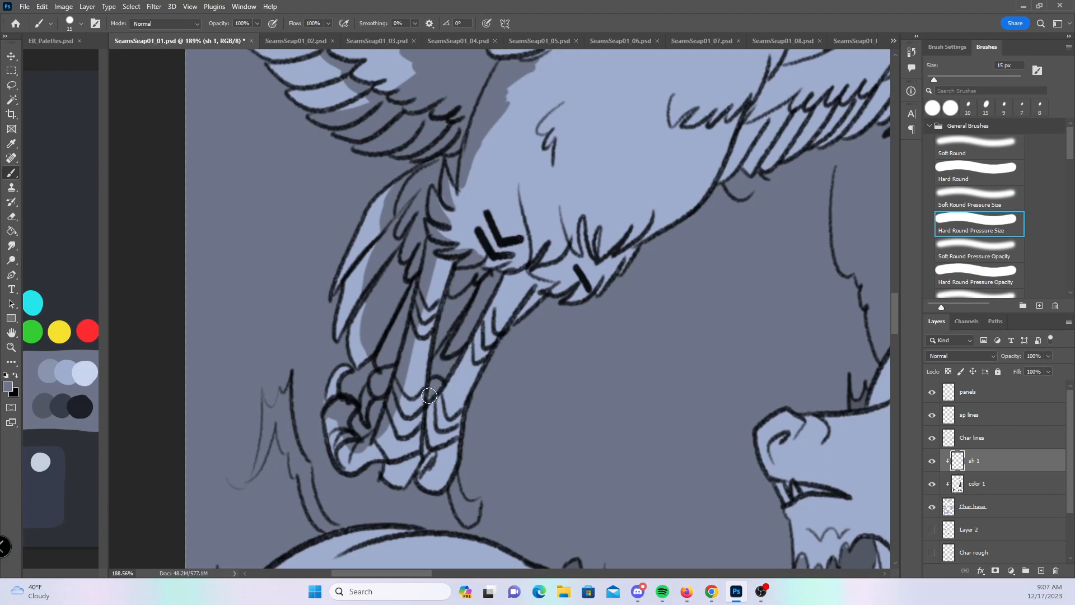
pyautogui.moveTo(451, 380)
pyautogui.mouseDown()
pyautogui.moveTo(510, 284)
pyautogui.moveTo(528, 277)
pyautogui.moveTo(516, 322)
pyautogui.moveTo(546, 285)
pyautogui.mouseUp()
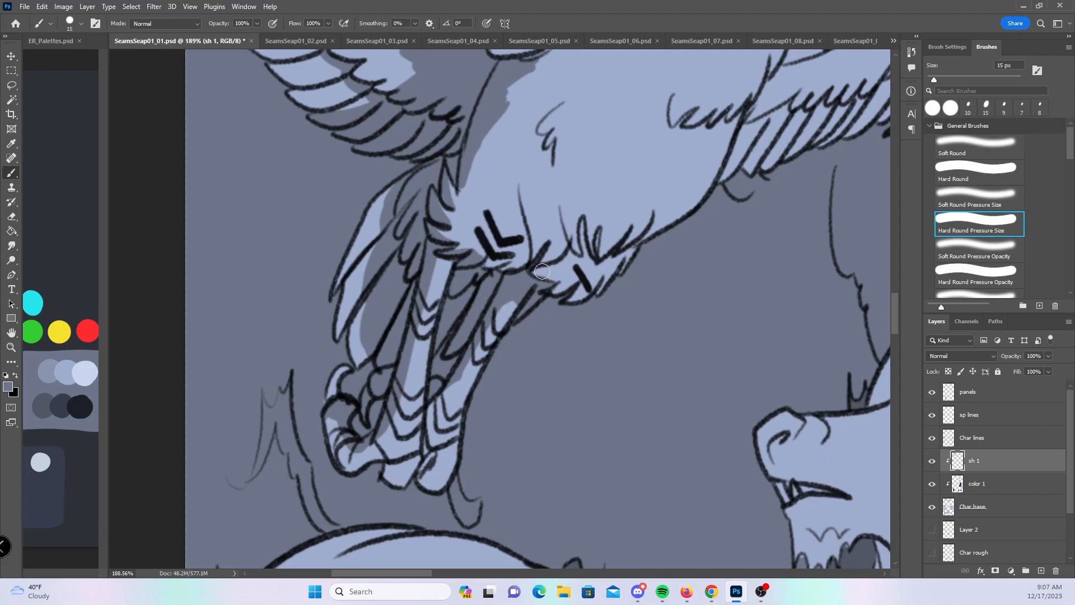
pyautogui.moveTo(531, 274)
pyautogui.mouseDown()
pyautogui.moveTo(561, 265)
pyautogui.moveTo(526, 211)
pyautogui.moveTo(535, 199)
pyautogui.moveTo(583, 242)
pyautogui.moveTo(561, 273)
pyautogui.moveTo(581, 263)
pyautogui.moveTo(569, 262)
pyautogui.moveTo(587, 225)
pyautogui.moveTo(582, 263)
pyautogui.moveTo(601, 237)
pyautogui.moveTo(595, 268)
pyautogui.moveTo(655, 244)
pyautogui.mouseUp()
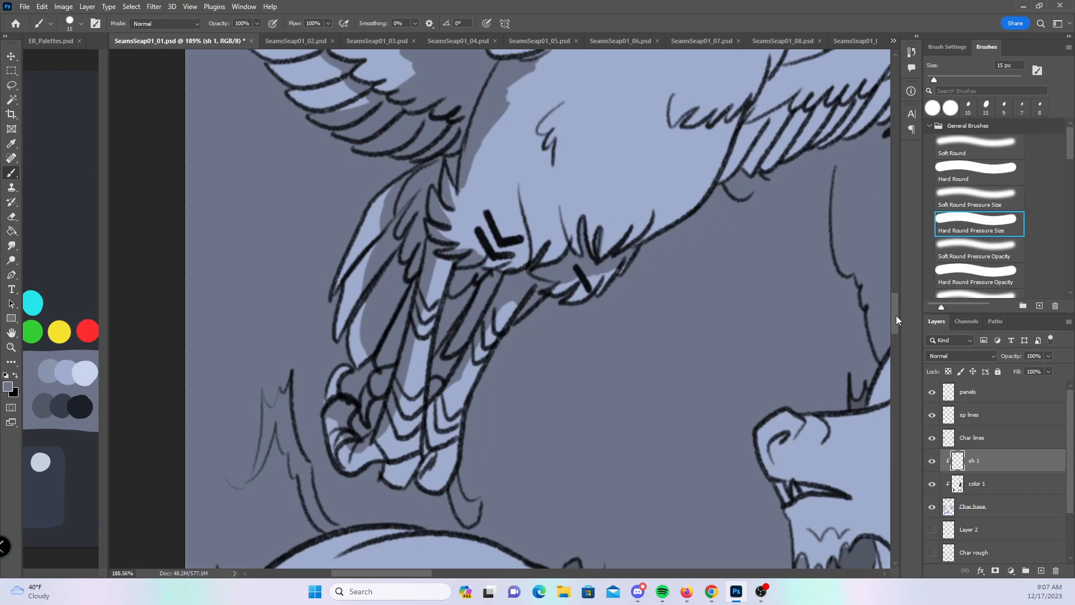
# - Paint shadows along the bird's lower belly creases and beneath the feather tuft on its chest
pyautogui.scroll(3, 707, 284)
pyautogui.moveTo(519, 376)
pyautogui.mouseDown()
pyautogui.moveTo(535, 451)
pyautogui.moveTo(531, 388)
pyautogui.moveTo(542, 452)
pyautogui.moveTo(570, 417)
pyautogui.moveTo(560, 399)
pyautogui.moveTo(560, 430)
pyautogui.mouseUp()
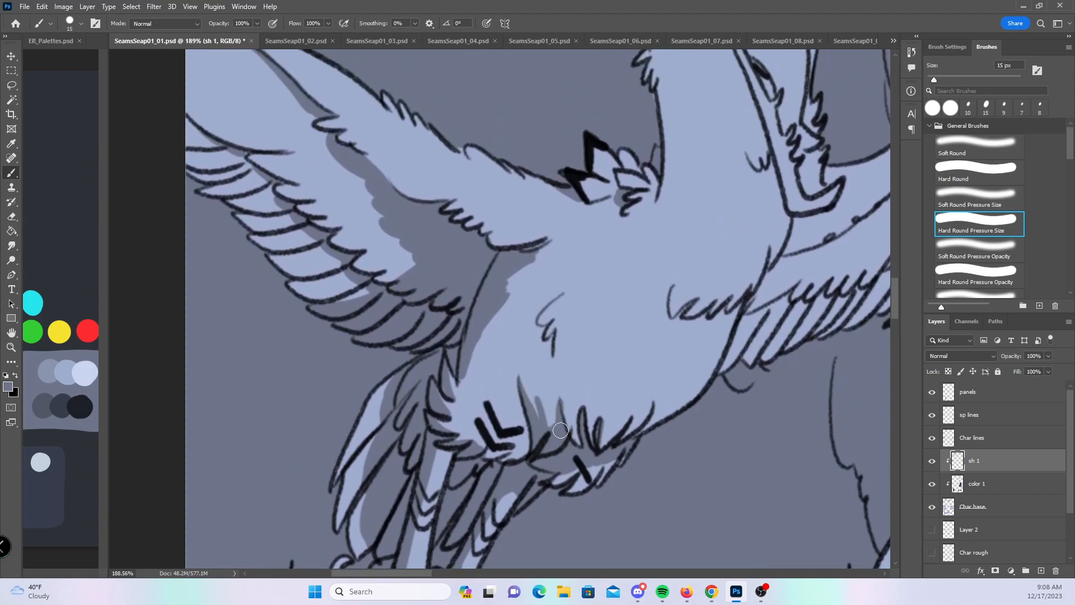
pyautogui.moveTo(778, 384)
pyautogui.mouseDown()
pyautogui.moveTo(557, 451)
pyautogui.moveTo(553, 430)
pyautogui.mouseUp()
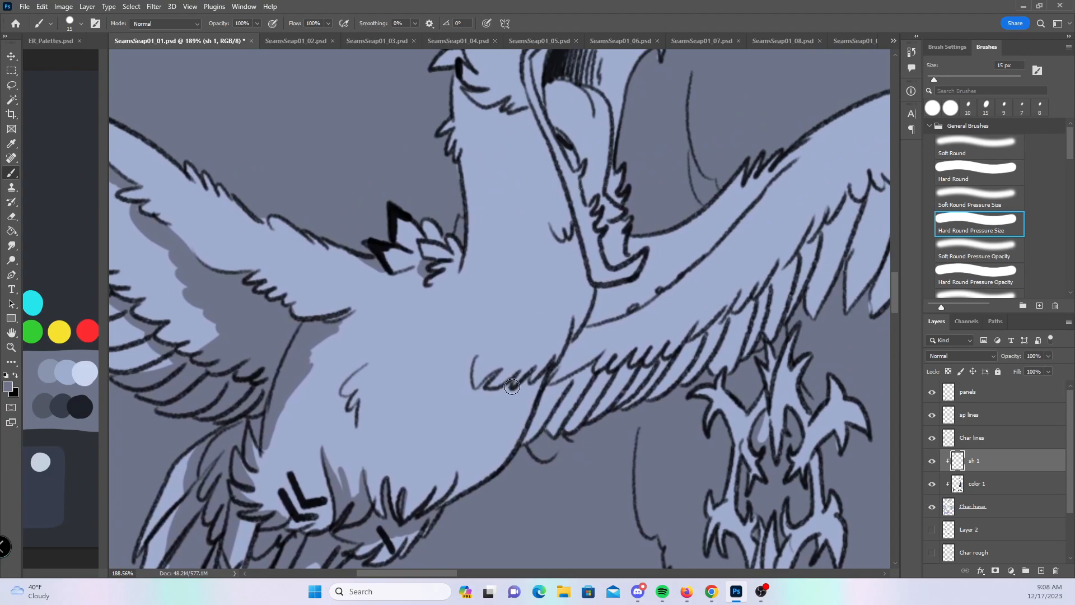
pyautogui.moveTo(495, 374)
pyautogui.mouseDown()
pyautogui.moveTo(525, 396)
pyautogui.moveTo(540, 379)
pyautogui.mouseUp()
# - Shade the inside of the bird's open mouth, its tongue and beak underside, and the neck beneath its jaw
pyautogui.moveTo(676, 311); pyautogui.dragTo(600, 446)
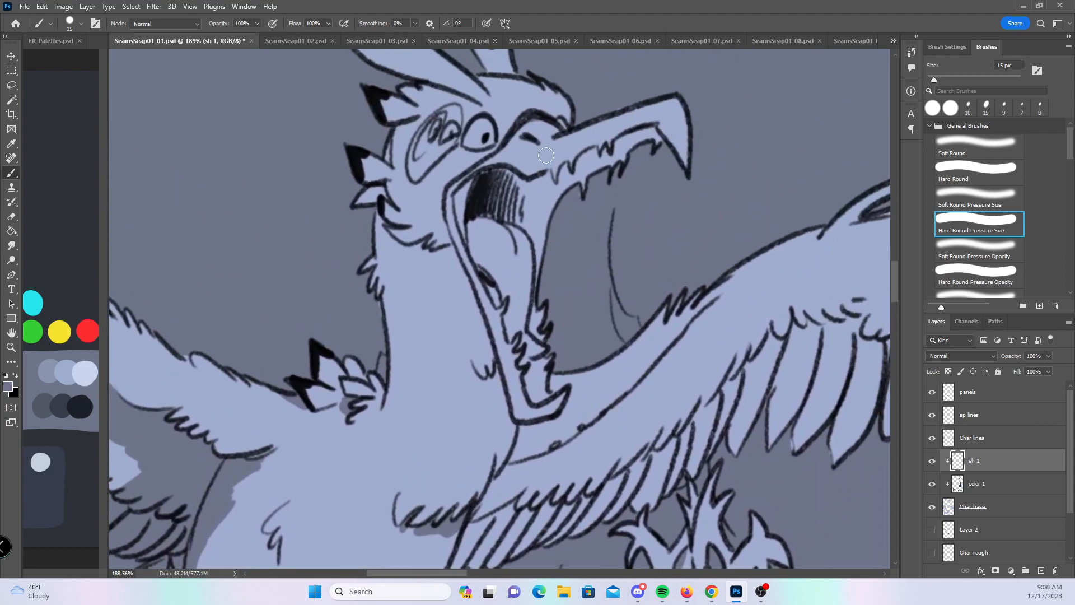
pyautogui.moveTo(489, 178)
pyautogui.mouseDown()
pyautogui.moveTo(522, 210)
pyautogui.moveTo(498, 172)
pyautogui.moveTo(535, 189)
pyautogui.moveTo(541, 178)
pyautogui.moveTo(519, 210)
pyautogui.moveTo(473, 216)
pyautogui.moveTo(497, 296)
pyautogui.moveTo(494, 216)
pyautogui.moveTo(478, 224)
pyautogui.moveTo(488, 221)
pyautogui.moveTo(519, 263)
pyautogui.moveTo(510, 216)
pyautogui.moveTo(517, 286)
pyautogui.moveTo(523, 222)
pyautogui.moveTo(532, 182)
pyautogui.mouseUp()
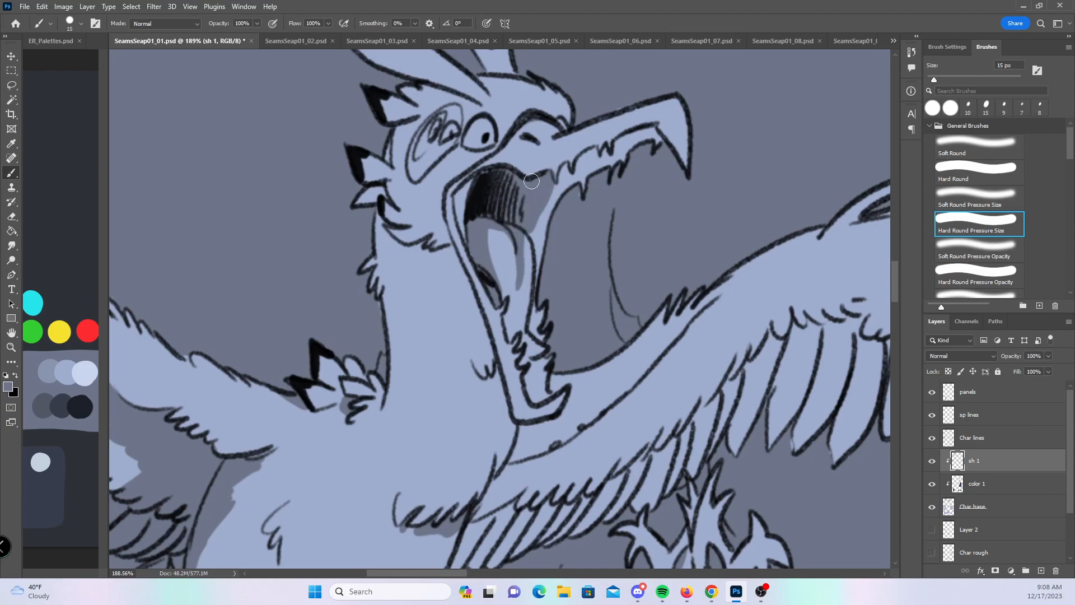
pyautogui.moveTo(502, 288); pyautogui.dragTo(511, 337)
pyautogui.moveTo(564, 175); pyautogui.dragTo(532, 226)
pyautogui.moveTo(585, 157)
pyautogui.mouseDown()
pyautogui.moveTo(580, 167)
pyautogui.moveTo(593, 158)
pyautogui.mouseUp()
pyautogui.moveTo(436, 259)
pyautogui.mouseDown()
pyautogui.moveTo(460, 296)
pyautogui.moveTo(450, 249)
pyautogui.moveTo(434, 258)
pyautogui.moveTo(456, 285)
pyautogui.mouseUp()
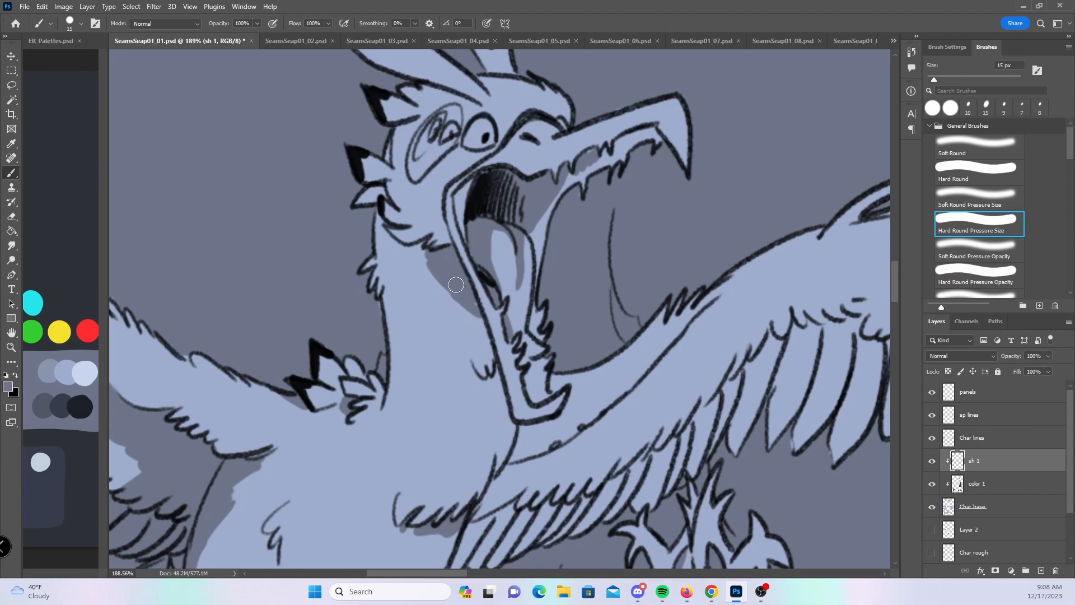
# - Paint shadows on the bird's neck behind its open beak and on the feather tufts at the back of its head
pyautogui.moveTo(409, 226)
pyautogui.mouseDown()
pyautogui.moveTo(404, 247)
pyautogui.moveTo(457, 274)
pyautogui.mouseUp()
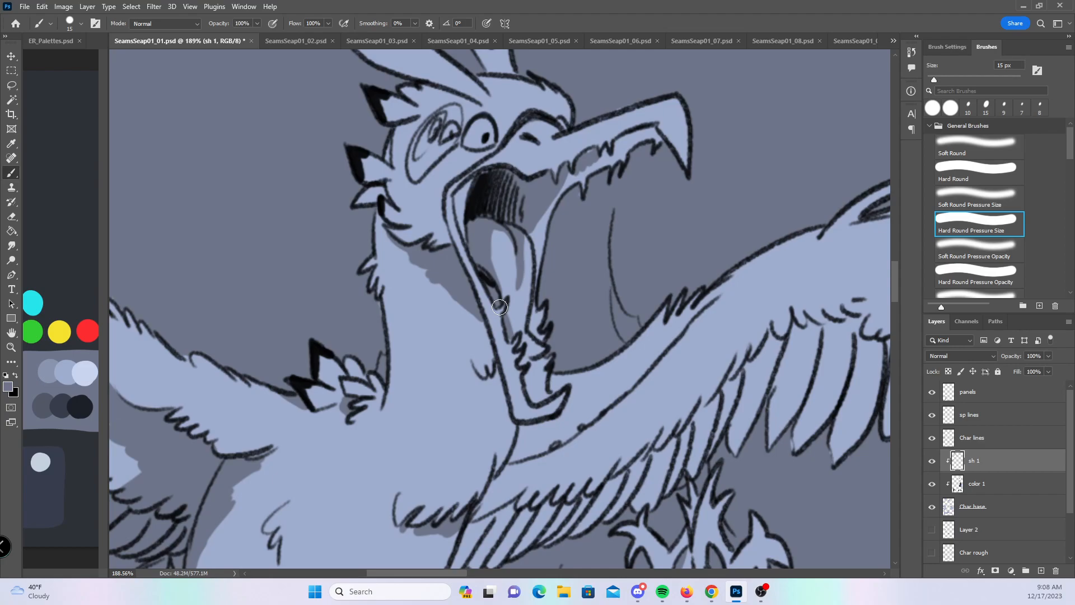
pyautogui.moveTo(386, 155); pyautogui.dragTo(389, 128)
pyautogui.moveTo(358, 203)
pyautogui.mouseDown()
pyautogui.moveTo(374, 187)
pyautogui.moveTo(385, 195)
pyautogui.moveTo(381, 177)
pyautogui.moveTo(417, 245)
pyautogui.mouseUp()
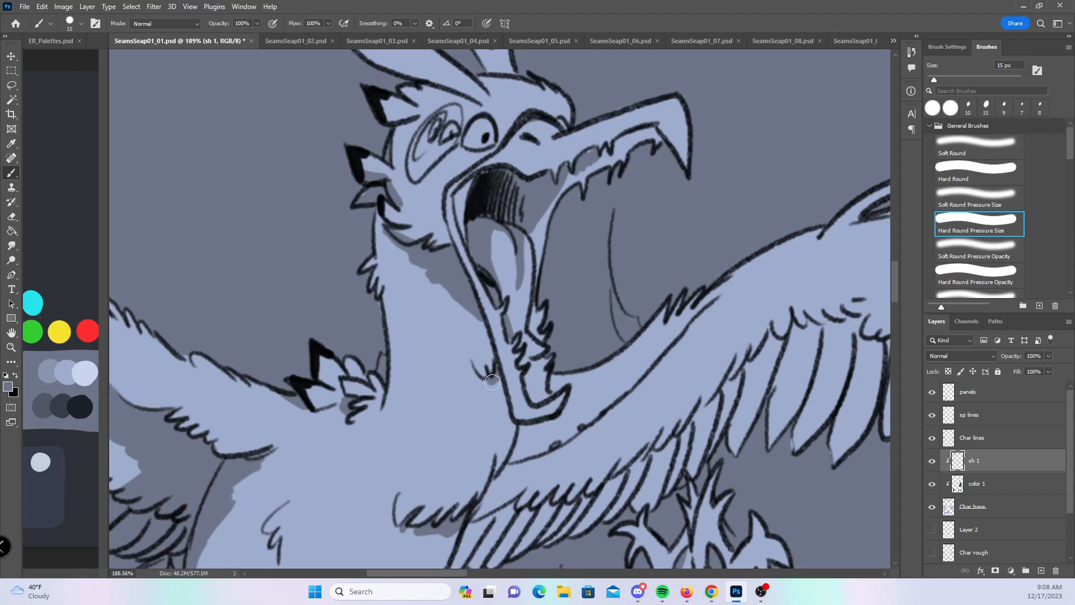
# - Shade the bird's two tall banded crest feathers and the head feathers below them
pyautogui.scroll(5, 641, 182)
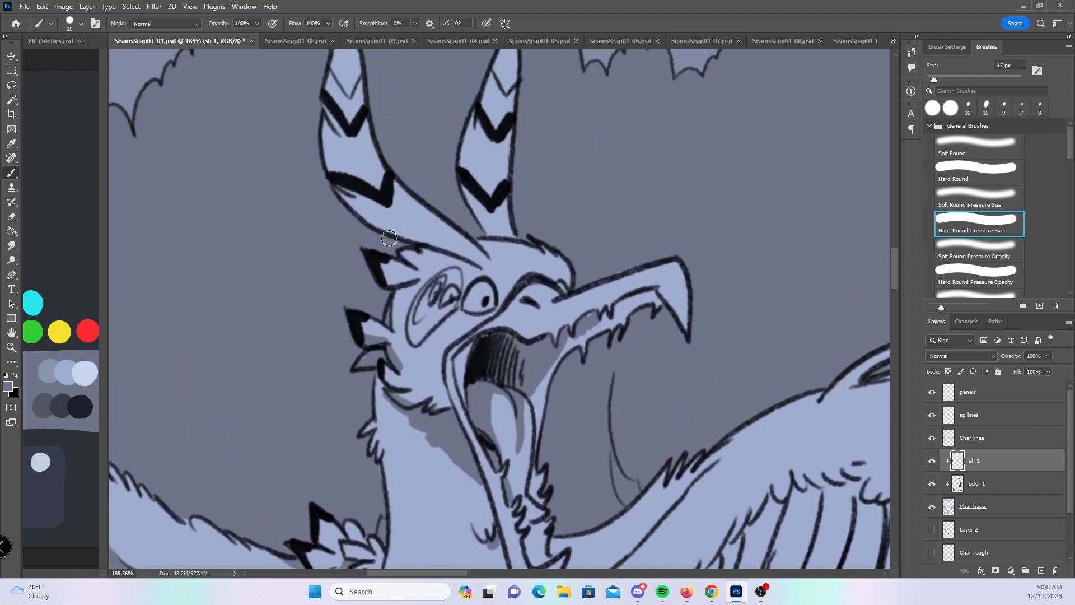
pyautogui.moveTo(317, 136)
pyautogui.mouseDown()
pyautogui.moveTo(400, 230)
pyautogui.moveTo(465, 258)
pyautogui.moveTo(336, 163)
pyautogui.mouseUp()
pyautogui.moveTo(341, 125); pyautogui.dragTo(344, 95)
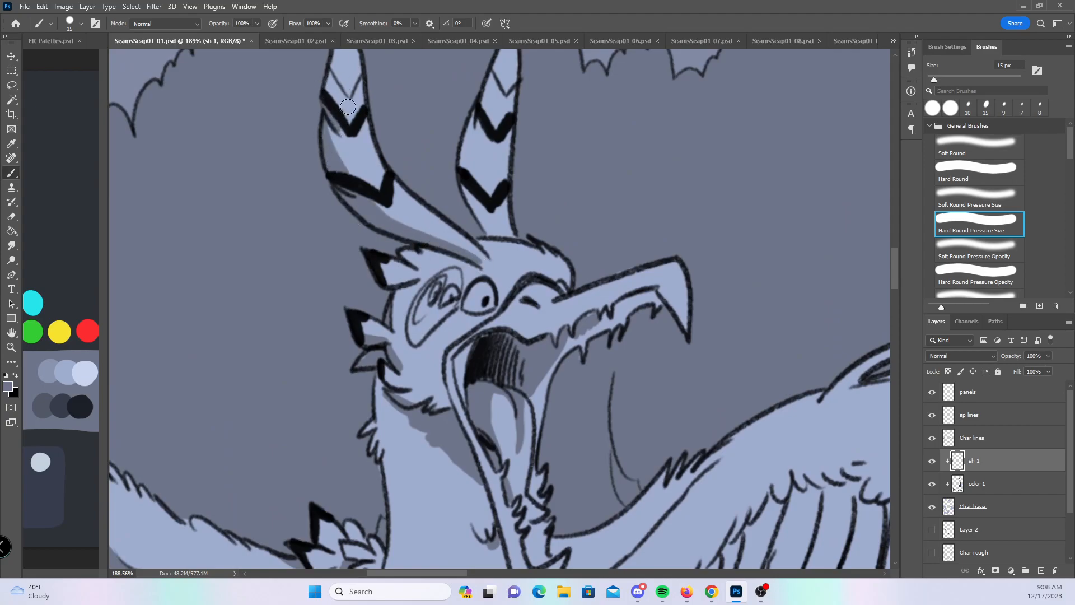
pyautogui.moveTo(378, 290); pyautogui.dragTo(391, 280)
pyautogui.moveTo(895, 279); pyautogui.dragTo(896, 263)
pyautogui.moveTo(475, 382)
pyautogui.mouseDown()
pyautogui.moveTo(486, 422)
pyautogui.moveTo(480, 394)
pyautogui.moveTo(508, 418)
pyautogui.moveTo(478, 314)
pyautogui.moveTo(511, 187)
pyautogui.mouseUp()
# - Outline the shadow on the bird's outstretched wing beside the open beak and shade between its long flight feathers
pyautogui.moveTo(898, 244); pyautogui.dragTo(894, 300)
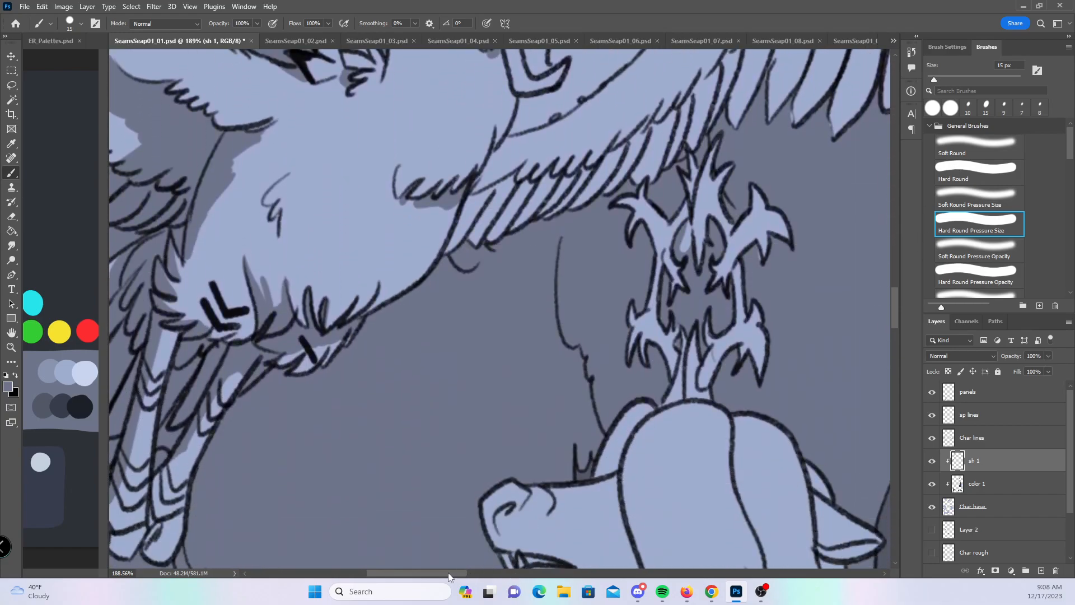
pyautogui.moveTo(447, 571); pyautogui.dragTo(471, 571)
pyautogui.moveTo(898, 304); pyautogui.dragTo(898, 285)
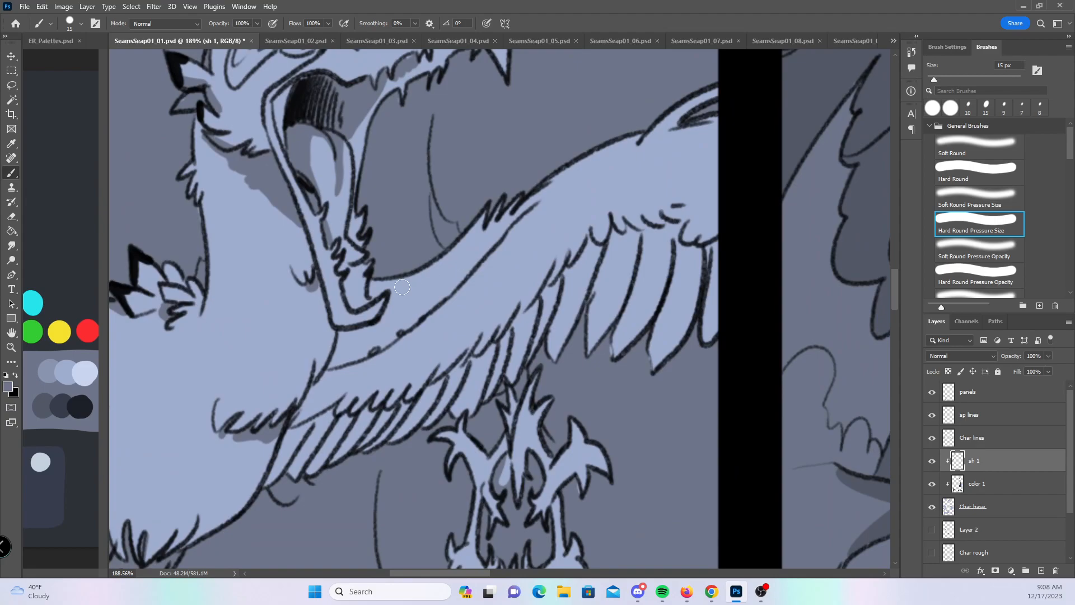
pyautogui.moveTo(409, 280); pyautogui.dragTo(397, 346)
pyautogui.moveTo(516, 223)
pyautogui.mouseDown()
pyautogui.moveTo(491, 267)
pyautogui.moveTo(536, 282)
pyautogui.moveTo(563, 266)
pyautogui.moveTo(554, 336)
pyautogui.moveTo(586, 286)
pyautogui.mouseUp()
pyautogui.moveTo(613, 241)
pyautogui.mouseDown()
pyautogui.moveTo(601, 299)
pyautogui.moveTo(648, 253)
pyautogui.moveTo(606, 375)
pyautogui.mouseUp()
pyautogui.moveTo(679, 240)
pyautogui.mouseDown()
pyautogui.moveTo(684, 254)
pyautogui.moveTo(669, 274)
pyautogui.mouseUp()
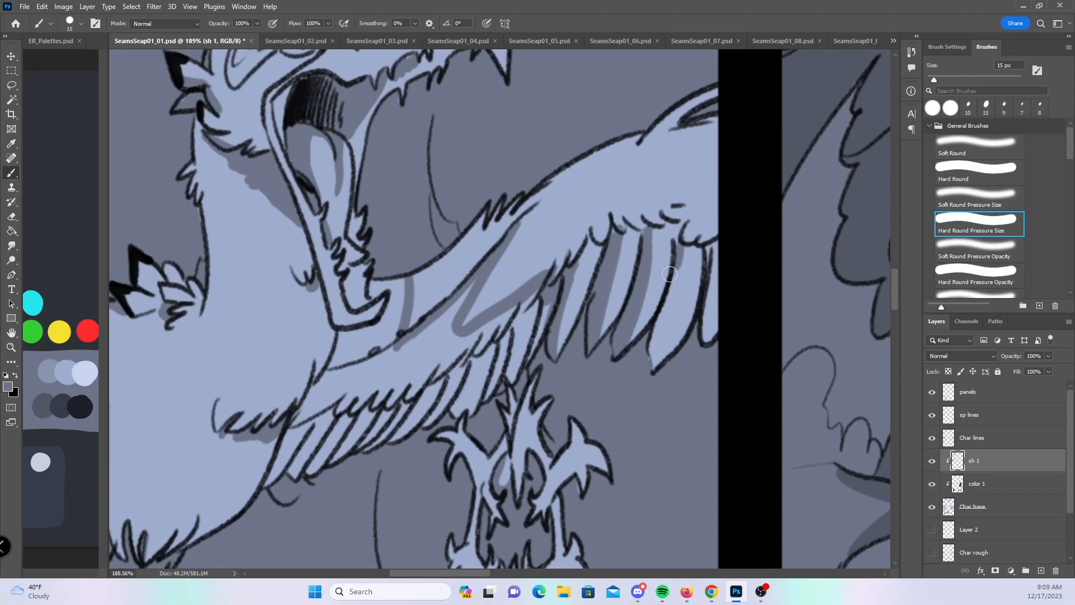
# - Fill the inner wing and its lower feathers with shadow using the Hard Round brush, then dab shadow along the upper wing with Hard Round Pressure Size
pyautogui.moveTo(355, 300)
pyautogui.mouseDown()
pyautogui.moveTo(350, 336)
pyautogui.moveTo(370, 335)
pyautogui.moveTo(399, 297)
pyautogui.moveTo(378, 275)
pyautogui.moveTo(395, 291)
pyautogui.moveTo(397, 319)
pyautogui.moveTo(401, 278)
pyautogui.mouseUp()
pyautogui.moveTo(273, 485)
pyautogui.mouseDown()
pyautogui.moveTo(312, 389)
pyautogui.moveTo(350, 343)
pyautogui.mouseUp()
pyautogui.click(963, 172)
pyautogui.moveTo(477, 276)
pyautogui.mouseDown()
pyautogui.moveTo(431, 341)
pyautogui.moveTo(372, 380)
pyautogui.moveTo(356, 349)
pyautogui.moveTo(313, 431)
pyautogui.moveTo(336, 403)
pyautogui.moveTo(381, 381)
pyautogui.moveTo(404, 383)
pyautogui.moveTo(415, 415)
pyautogui.moveTo(452, 341)
pyautogui.moveTo(532, 301)
pyautogui.moveTo(538, 330)
pyautogui.moveTo(437, 369)
pyautogui.moveTo(443, 409)
pyautogui.moveTo(459, 409)
pyautogui.moveTo(492, 359)
pyautogui.moveTo(512, 364)
pyautogui.moveTo(518, 353)
pyautogui.moveTo(510, 374)
pyautogui.mouseUp()
pyautogui.click(991, 223)
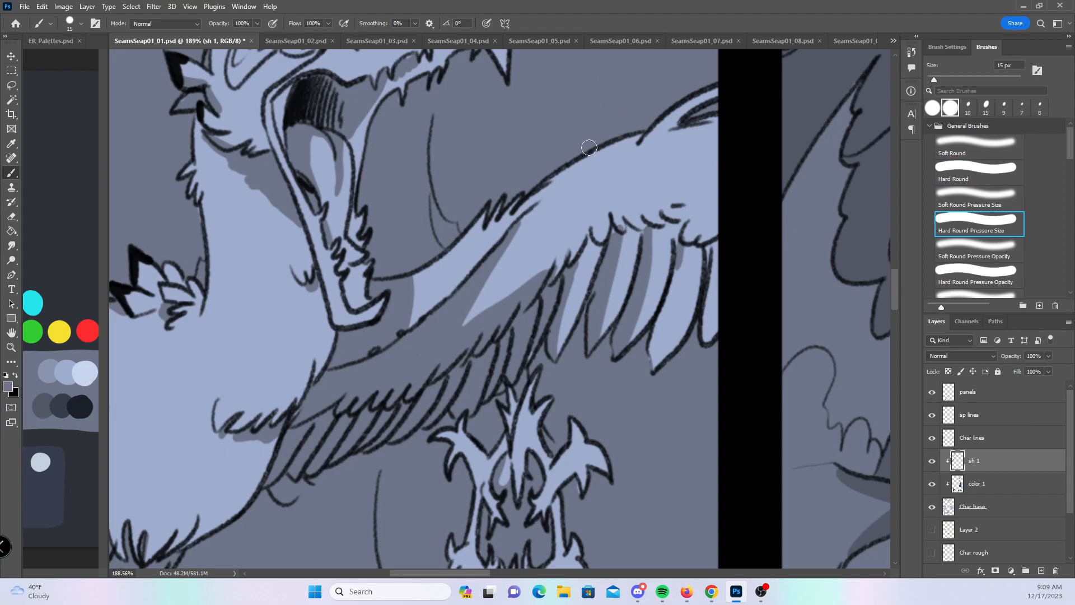
pyautogui.moveTo(522, 227); pyautogui.dragTo(572, 185)
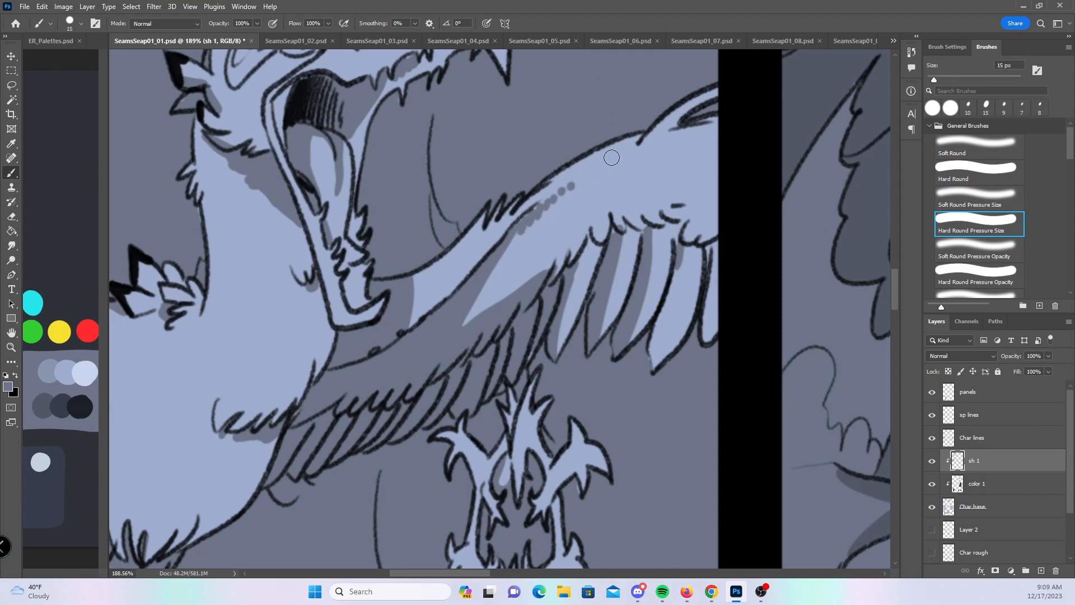
# - Paint shadows on the outermost hair locks at the back of the long-haired creature's head
pyautogui.moveTo(896, 287); pyautogui.dragTo(873, 324)
pyautogui.moveTo(469, 573); pyautogui.dragTo(400, 562)
pyautogui.moveTo(894, 330); pyautogui.dragTo(893, 347)
pyautogui.moveTo(232, 203)
pyautogui.mouseDown()
pyautogui.moveTo(216, 263)
pyautogui.moveTo(214, 243)
pyautogui.moveTo(248, 345)
pyautogui.moveTo(211, 298)
pyautogui.moveTo(259, 384)
pyautogui.mouseUp()
pyautogui.moveTo(232, 333)
pyautogui.mouseDown()
pyautogui.moveTo(251, 350)
pyautogui.moveTo(259, 396)
pyautogui.mouseUp()
pyautogui.moveTo(206, 304); pyautogui.dragTo(226, 393)
pyautogui.moveTo(232, 351); pyautogui.dragTo(217, 451)
# - Shade the gap beneath the long-haired creature's parted hair and the strands on both sides of it
pyautogui.moveTo(264, 332); pyautogui.dragTo(287, 362)
pyautogui.moveTo(238, 284)
pyautogui.mouseDown()
pyautogui.moveTo(278, 349)
pyautogui.moveTo(324, 223)
pyautogui.mouseUp()
pyautogui.moveTo(301, 284)
pyautogui.mouseDown()
pyautogui.moveTo(351, 179)
pyautogui.moveTo(343, 221)
pyautogui.moveTo(358, 322)
pyautogui.mouseUp()
pyautogui.moveTo(331, 238); pyautogui.dragTo(367, 328)
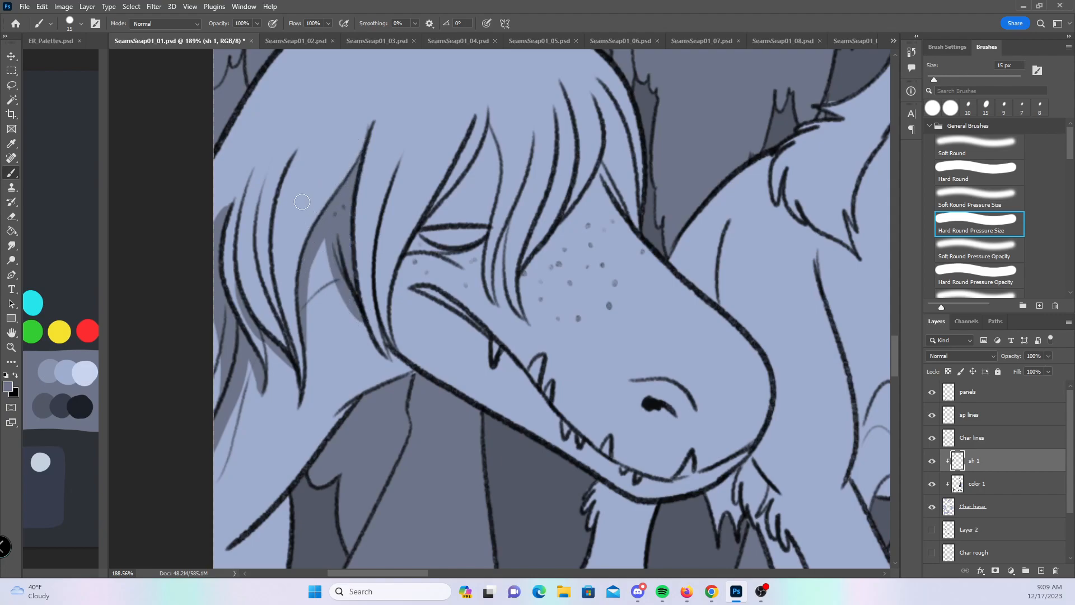
pyautogui.moveTo(283, 162); pyautogui.dragTo(267, 251)
pyautogui.moveTo(276, 201)
pyautogui.mouseDown()
pyautogui.moveTo(265, 274)
pyautogui.moveTo(266, 225)
pyautogui.moveTo(283, 369)
pyautogui.mouseUp()
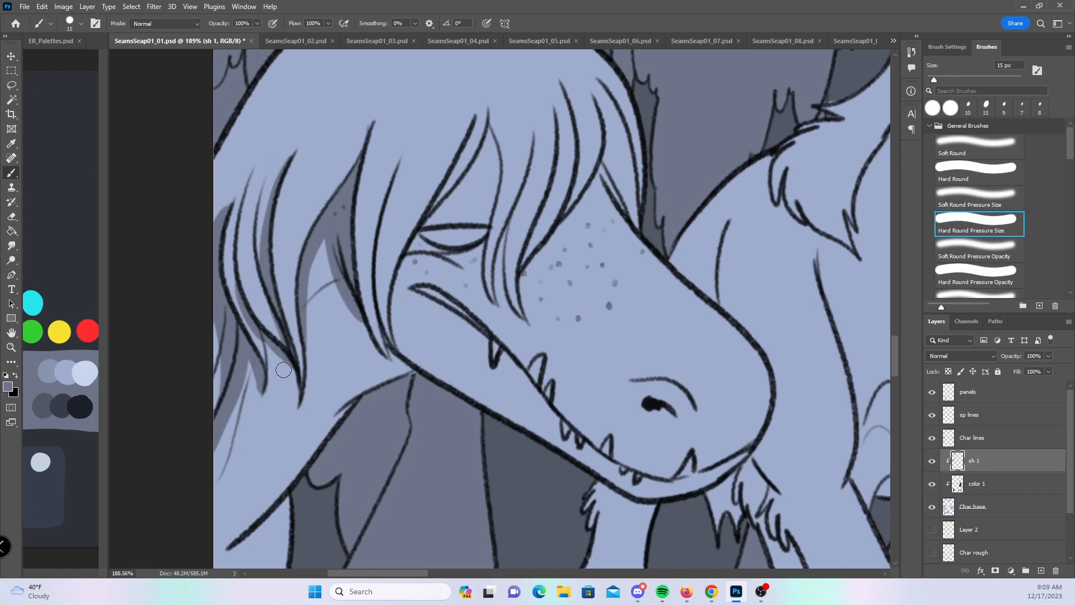
# - Shade the long-haired creature's neck behind the jaw and along its lower edge
pyautogui.moveTo(358, 317)
pyautogui.mouseDown()
pyautogui.moveTo(375, 357)
pyautogui.moveTo(391, 376)
pyautogui.moveTo(395, 358)
pyautogui.moveTo(426, 387)
pyautogui.mouseUp()
pyautogui.moveTo(390, 333)
pyautogui.mouseDown()
pyautogui.moveTo(332, 443)
pyautogui.moveTo(373, 342)
pyautogui.moveTo(309, 484)
pyautogui.mouseUp()
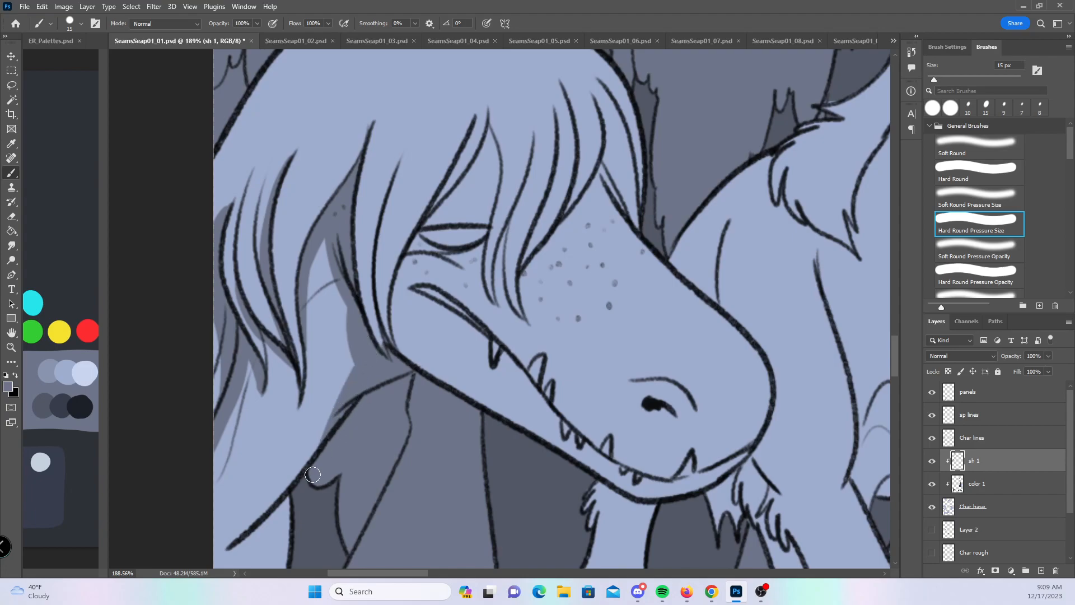
pyautogui.scroll(-3, 895, 344)
pyautogui.moveTo(238, 408)
pyautogui.mouseDown()
pyautogui.moveTo(275, 380)
pyautogui.moveTo(247, 406)
pyautogui.moveTo(264, 399)
pyautogui.mouseUp()
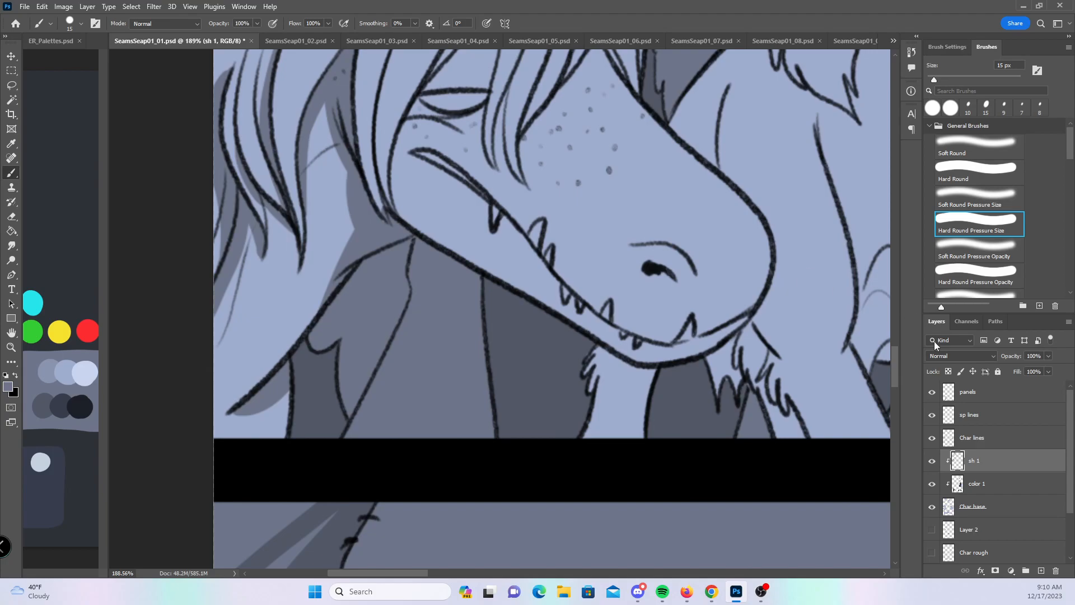
# - Paint shadows along the hair locks hanging over the long-haired creature's cheek behind the eye
pyautogui.scroll(5, 896, 371)
pyautogui.moveTo(402, 218); pyautogui.dragTo(382, 327)
pyautogui.moveTo(387, 256); pyautogui.dragTo(379, 374)
pyautogui.moveTo(380, 304); pyautogui.dragTo(389, 409)
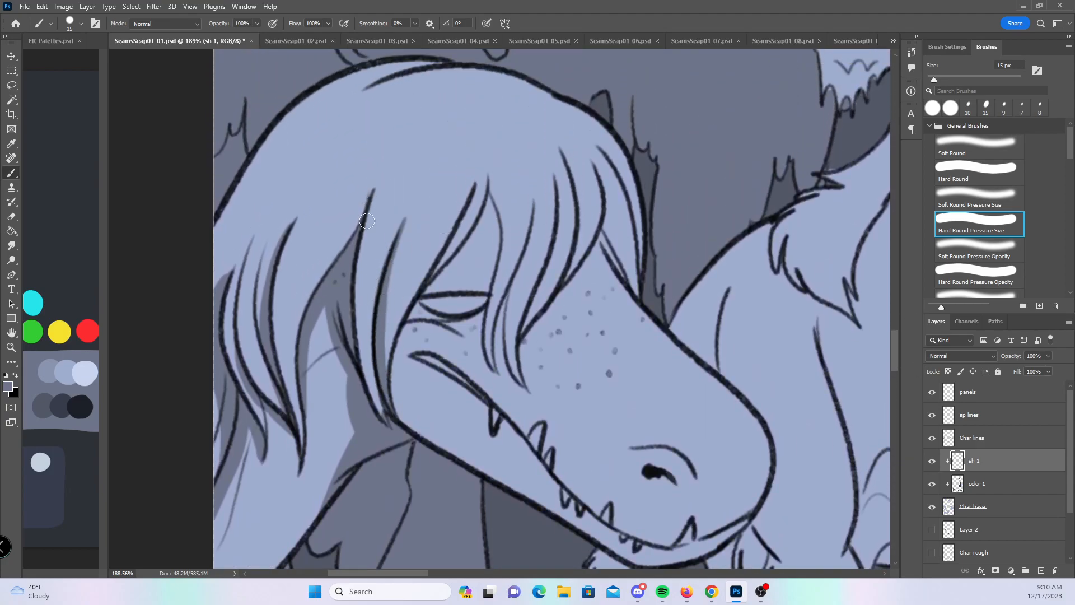
pyautogui.moveTo(369, 210); pyautogui.dragTo(364, 358)
pyautogui.moveTo(361, 313); pyautogui.dragTo(387, 417)
# - Shade the long-haired creature's cheek and lower jaw, the underside of its mouth line, and its nostril
pyautogui.moveTo(403, 338); pyautogui.dragTo(417, 431)
pyautogui.moveTo(409, 386)
pyautogui.mouseDown()
pyautogui.moveTo(429, 437)
pyautogui.moveTo(499, 481)
pyautogui.mouseUp()
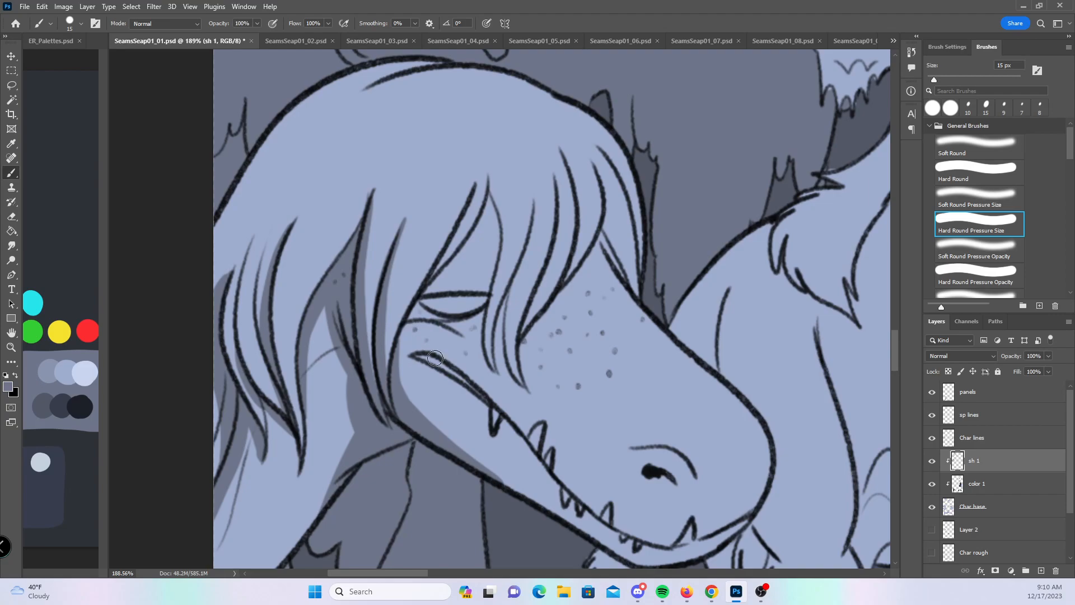
pyautogui.moveTo(458, 446); pyautogui.dragTo(513, 464)
pyautogui.moveTo(488, 407); pyautogui.dragTo(614, 534)
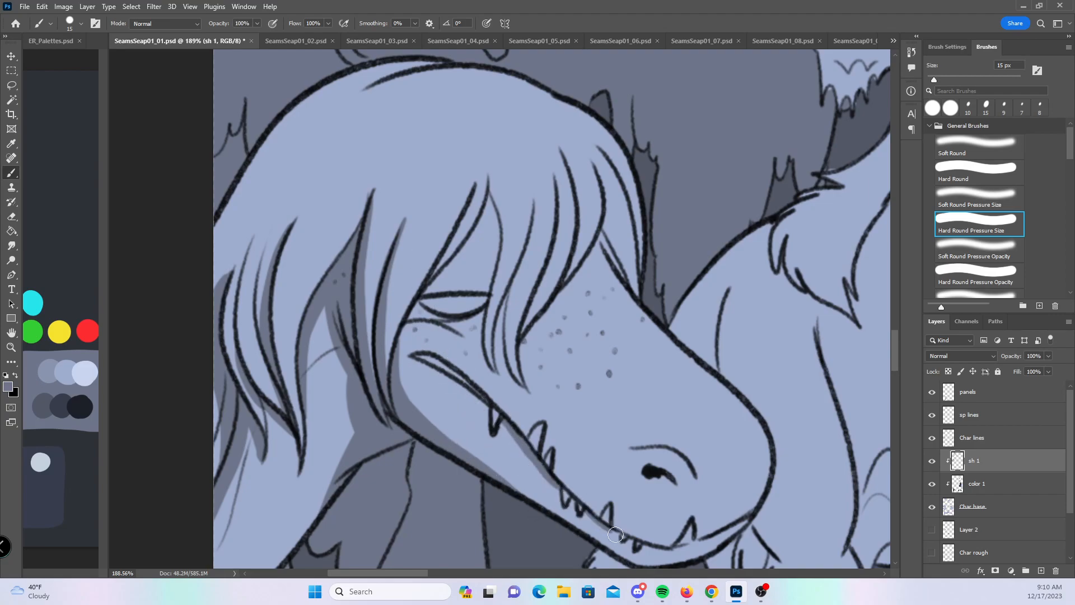
pyautogui.moveTo(645, 472); pyautogui.dragTo(674, 486)
# - Shade around the long-haired creature's drowsy eye and along the bangs falling over its snout
pyautogui.moveTo(426, 294)
pyautogui.mouseDown()
pyautogui.moveTo(484, 217)
pyautogui.moveTo(488, 247)
pyautogui.moveTo(493, 213)
pyautogui.moveTo(486, 263)
pyautogui.moveTo(477, 242)
pyautogui.moveTo(484, 280)
pyautogui.moveTo(493, 193)
pyautogui.moveTo(507, 224)
pyautogui.moveTo(485, 331)
pyautogui.moveTo(483, 277)
pyautogui.moveTo(492, 358)
pyautogui.mouseUp()
pyautogui.moveTo(476, 311)
pyautogui.mouseDown()
pyautogui.moveTo(485, 361)
pyautogui.moveTo(421, 314)
pyautogui.moveTo(478, 342)
pyautogui.mouseUp()
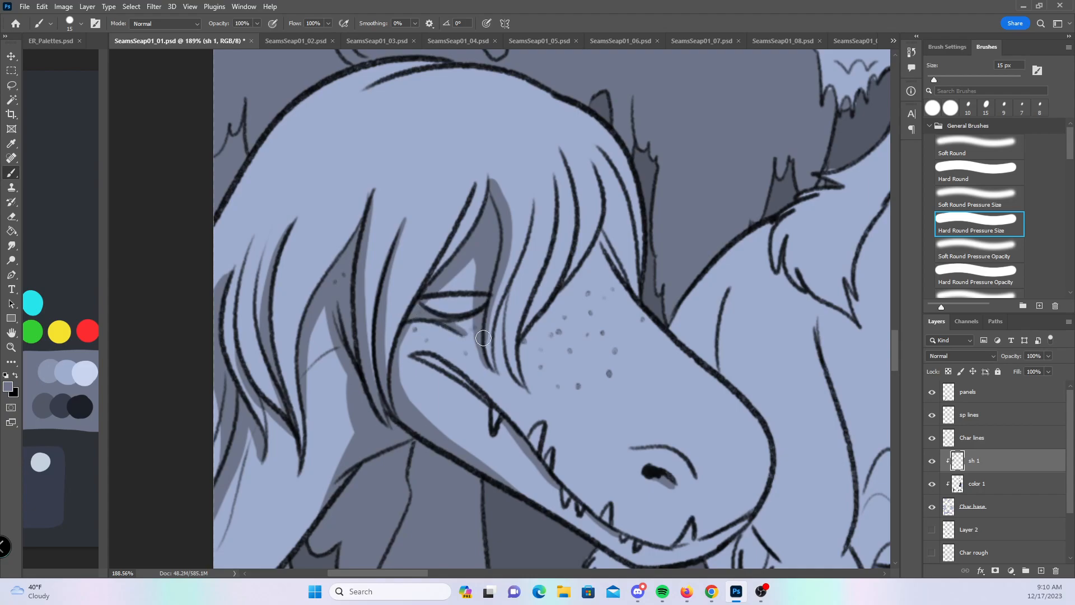
pyautogui.moveTo(535, 194)
pyautogui.mouseDown()
pyautogui.moveTo(500, 351)
pyautogui.moveTo(503, 318)
pyautogui.moveTo(522, 383)
pyautogui.moveTo(510, 353)
pyautogui.mouseUp()
pyautogui.moveTo(555, 173)
pyautogui.mouseDown()
pyautogui.moveTo(560, 216)
pyautogui.moveTo(545, 291)
pyautogui.moveTo(558, 243)
pyautogui.moveTo(526, 330)
pyautogui.moveTo(557, 229)
pyautogui.mouseUp()
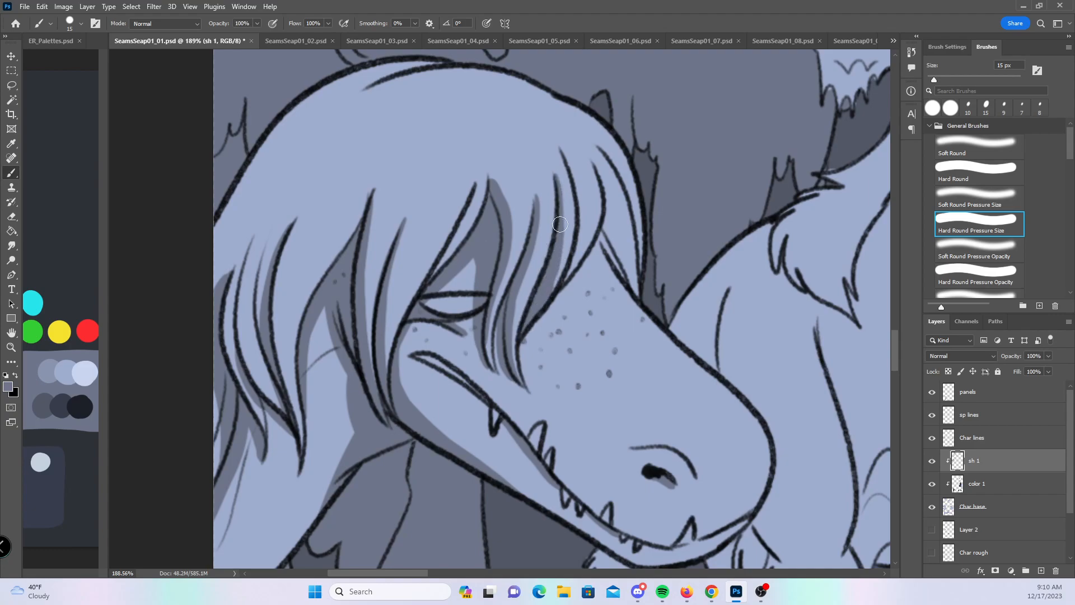
pyautogui.moveTo(566, 154)
pyautogui.mouseDown()
pyautogui.moveTo(583, 232)
pyautogui.moveTo(548, 296)
pyautogui.mouseUp()
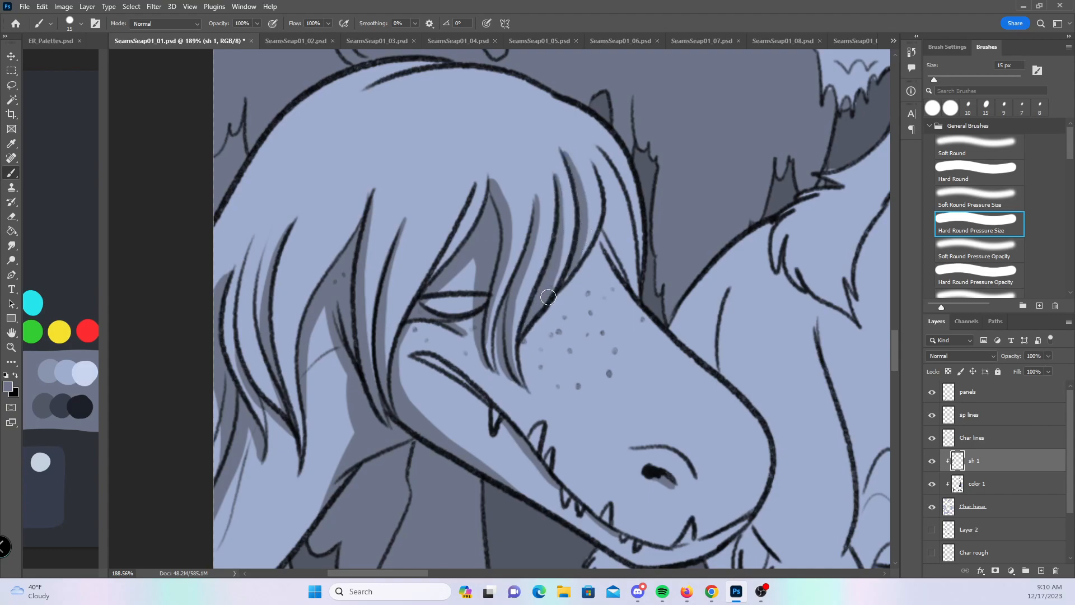
pyautogui.moveTo(421, 573); pyautogui.dragTo(447, 572)
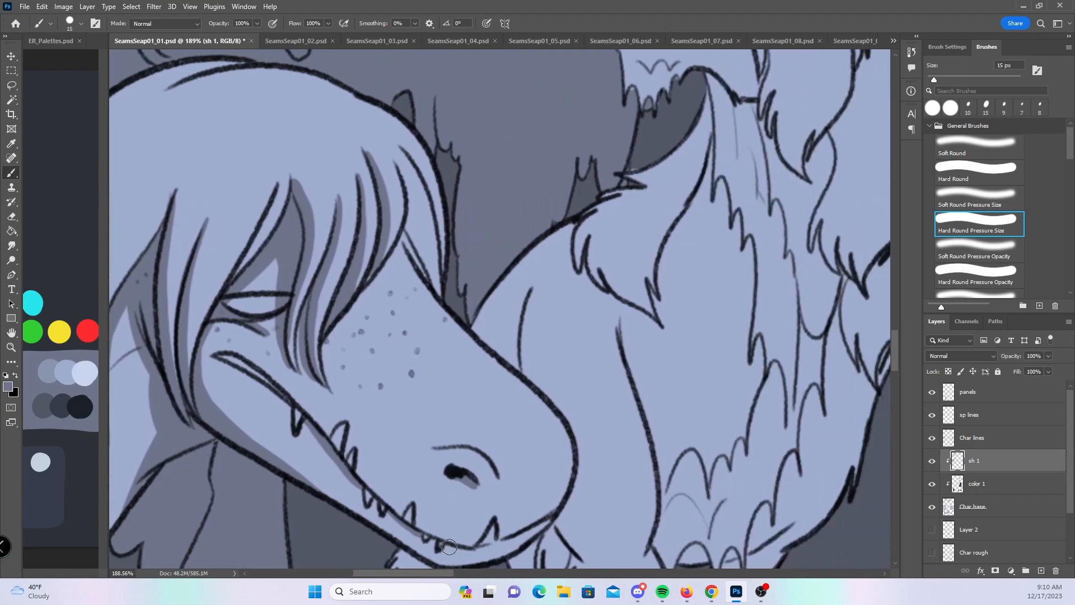
pyautogui.moveTo(406, 152)
pyautogui.mouseDown()
pyautogui.moveTo(417, 211)
pyautogui.moveTo(408, 166)
pyautogui.moveTo(414, 209)
pyautogui.moveTo(389, 256)
pyautogui.moveTo(416, 232)
pyautogui.moveTo(421, 251)
pyautogui.moveTo(405, 171)
pyautogui.moveTo(437, 289)
pyautogui.mouseUp()
pyautogui.moveTo(384, 266); pyautogui.dragTo(430, 293)
# - Shade the fur tuft below the snout and fill the leg under the jaw with shadow using the Hard Round brush
pyautogui.scroll(-5, 894, 341)
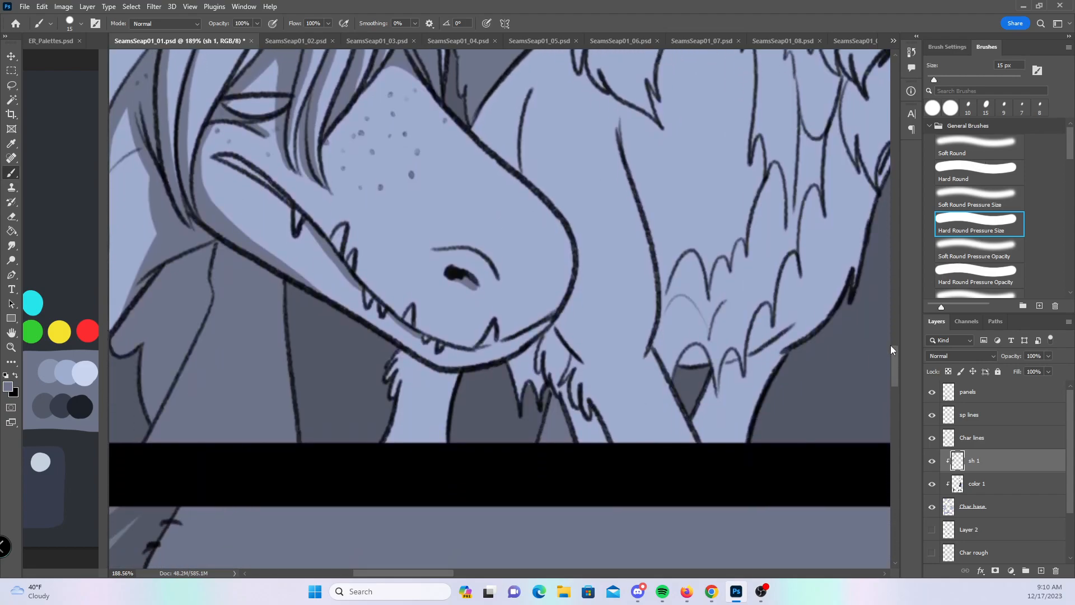
pyautogui.moveTo(534, 343)
pyautogui.mouseDown()
pyautogui.moveTo(510, 366)
pyautogui.moveTo(524, 404)
pyautogui.moveTo(543, 389)
pyautogui.mouseUp()
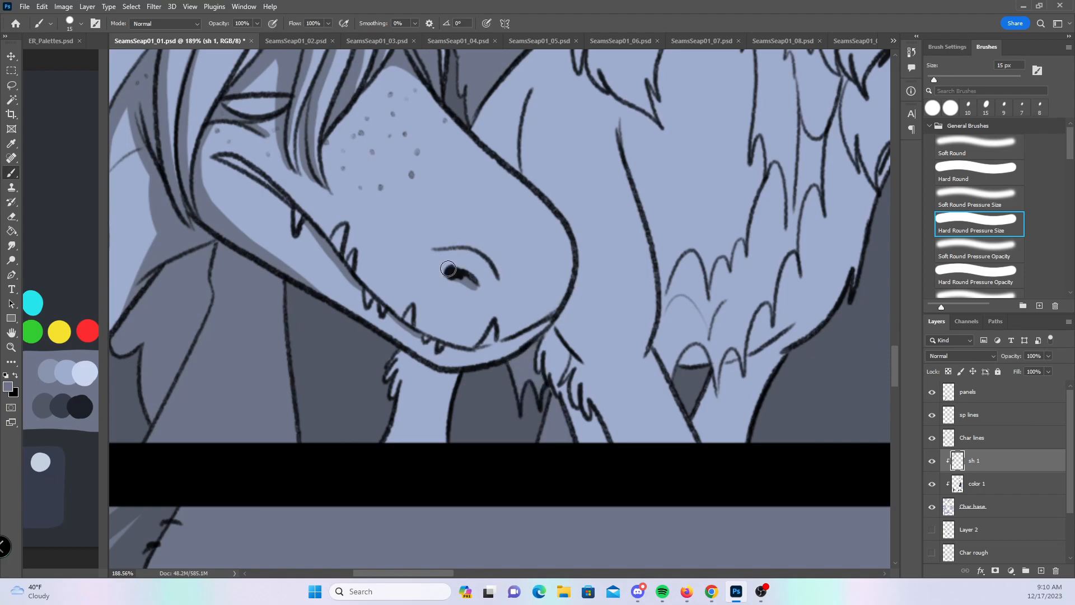
pyautogui.click(991, 173)
pyautogui.moveTo(390, 374)
pyautogui.mouseDown()
pyautogui.moveTo(472, 374)
pyautogui.moveTo(395, 385)
pyautogui.moveTo(381, 461)
pyautogui.moveTo(409, 448)
pyautogui.moveTo(456, 400)
pyautogui.mouseUp()
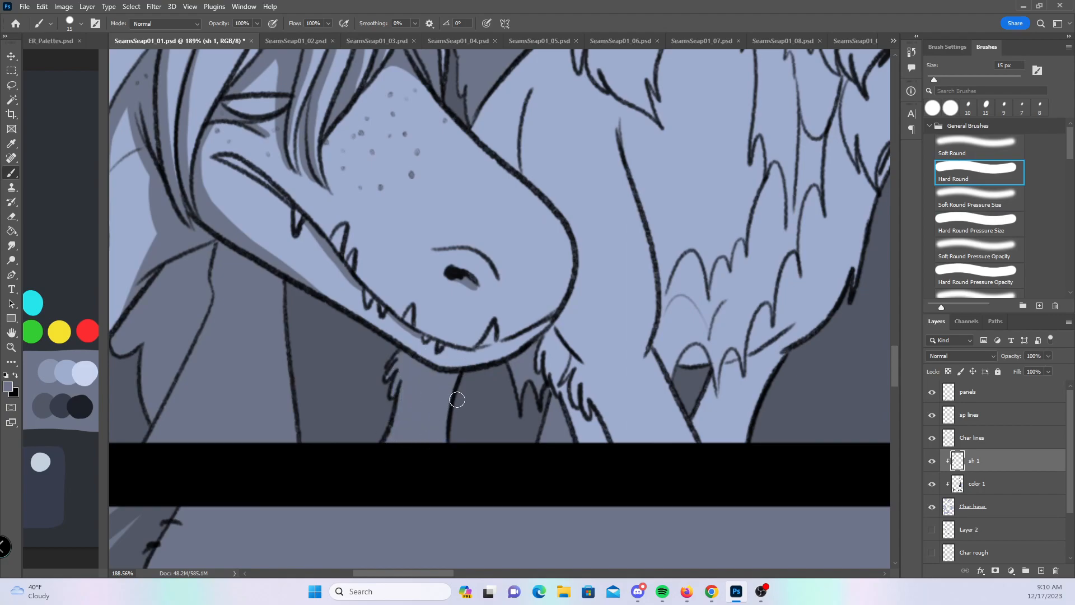
# - Shade the antlered creature's shoulder crease and front leg behind the snout with the Hard Round Pressure Size brush
pyautogui.moveTo(441, 574); pyautogui.dragTo(463, 574)
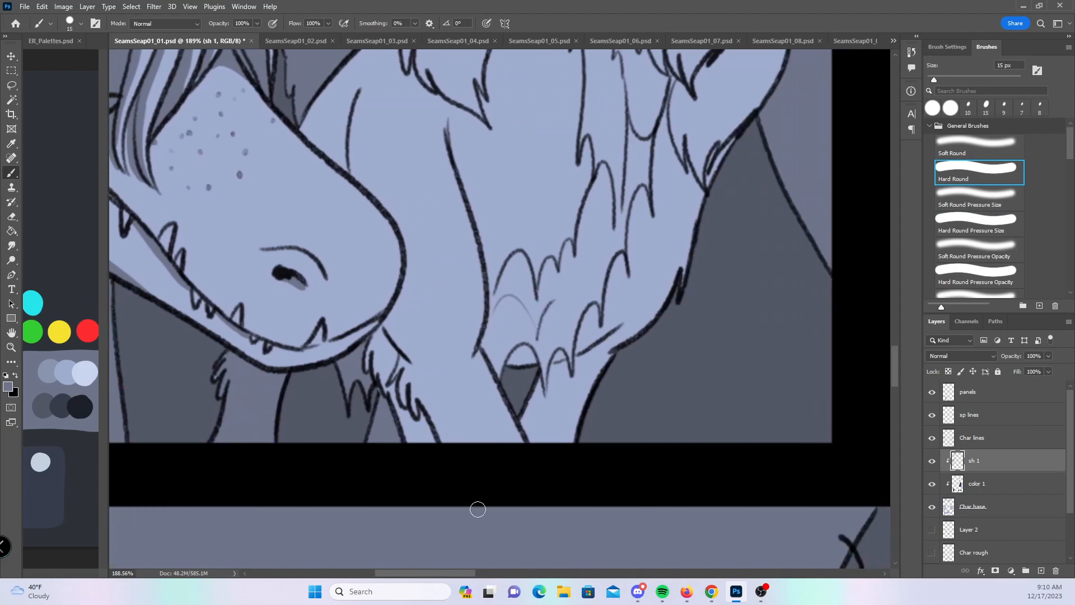
pyautogui.click(981, 224)
pyautogui.moveTo(361, 89)
pyautogui.mouseDown()
pyautogui.moveTo(339, 160)
pyautogui.moveTo(349, 176)
pyautogui.moveTo(353, 112)
pyautogui.moveTo(370, 186)
pyautogui.moveTo(348, 142)
pyautogui.moveTo(343, 153)
pyautogui.moveTo(360, 98)
pyautogui.moveTo(374, 188)
pyautogui.moveTo(315, 113)
pyautogui.moveTo(312, 141)
pyautogui.moveTo(312, 104)
pyautogui.moveTo(337, 62)
pyautogui.mouseUp()
pyautogui.press('z')
pyautogui.moveTo(597, 281); pyautogui.dragTo(434, 489)
pyautogui.moveTo(509, 386); pyautogui.dragTo(494, 276)
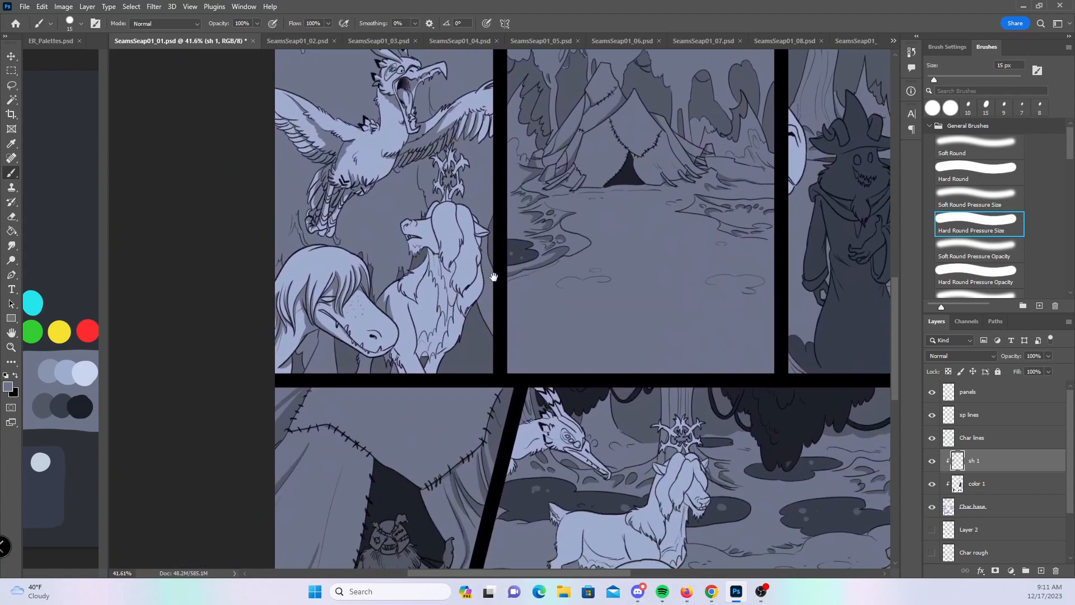
pyautogui.press('z')
pyautogui.moveTo(439, 331); pyautogui.dragTo(500, 328)
pyautogui.moveTo(417, 313); pyautogui.dragTo(431, 260)
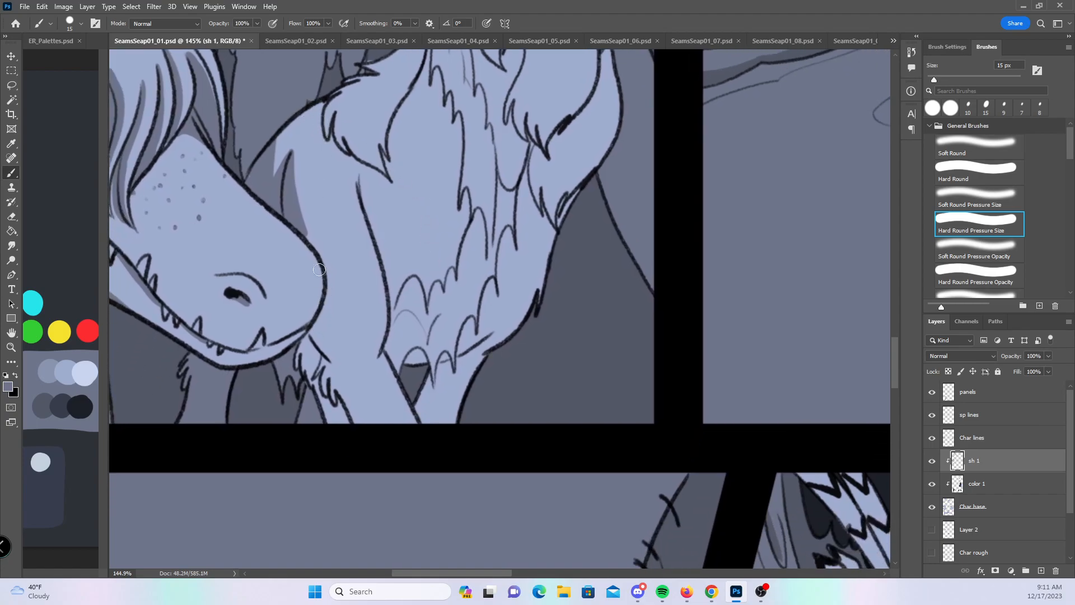
pyautogui.moveTo(308, 242); pyautogui.dragTo(311, 209)
pyautogui.moveTo(317, 316)
pyautogui.mouseDown()
pyautogui.moveTo(335, 343)
pyautogui.moveTo(316, 325)
pyautogui.moveTo(294, 371)
pyautogui.moveTo(316, 381)
pyautogui.moveTo(328, 416)
pyautogui.moveTo(328, 359)
pyautogui.moveTo(333, 420)
pyautogui.moveTo(344, 430)
pyautogui.moveTo(347, 395)
pyautogui.moveTo(366, 433)
pyautogui.mouseUp()
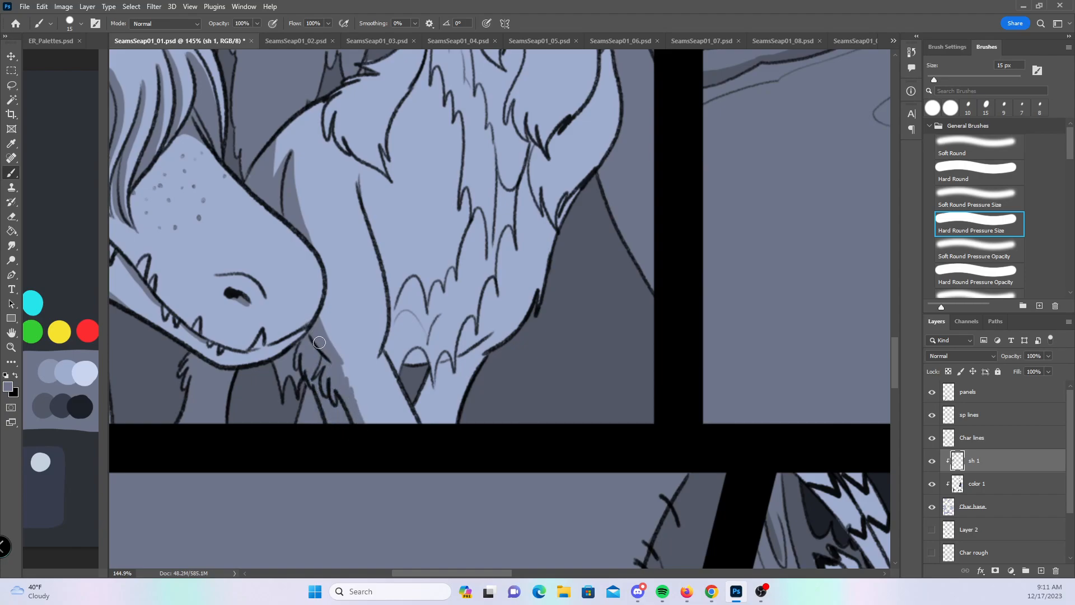
# - Paint shadows on the antlered creature's lower chest fur beside the front leg and on its far leg
pyautogui.moveTo(369, 205)
pyautogui.mouseDown()
pyautogui.moveTo(400, 291)
pyautogui.moveTo(395, 359)
pyautogui.moveTo(400, 281)
pyautogui.moveTo(404, 354)
pyautogui.moveTo(414, 366)
pyautogui.moveTo(438, 342)
pyautogui.moveTo(450, 359)
pyautogui.moveTo(441, 360)
pyautogui.mouseUp()
pyautogui.moveTo(476, 315)
pyautogui.mouseDown()
pyautogui.moveTo(465, 350)
pyautogui.moveTo(489, 298)
pyautogui.mouseUp()
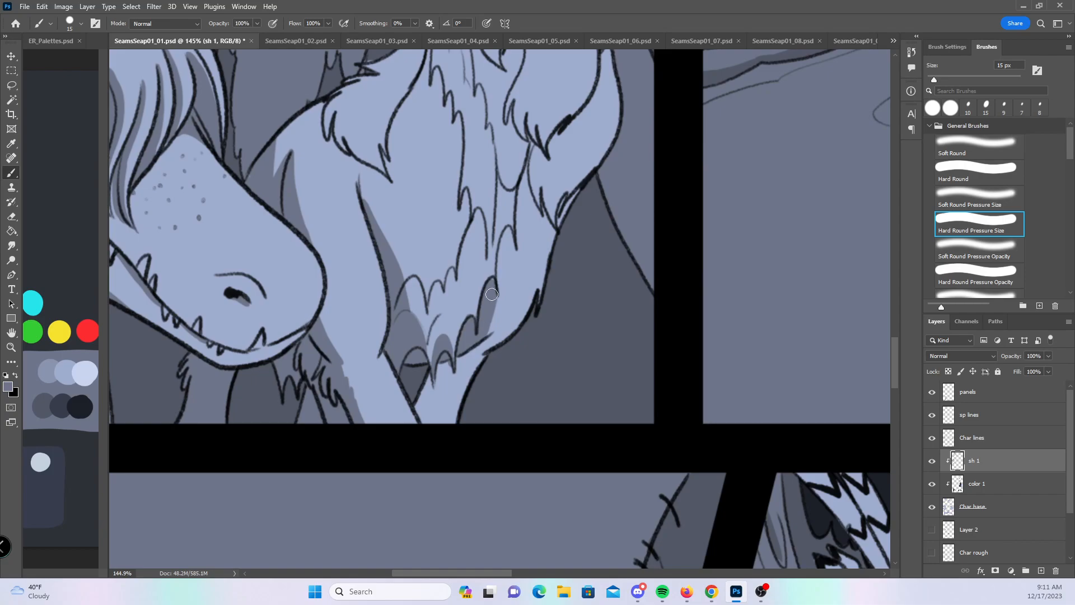
pyautogui.moveTo(456, 372)
pyautogui.mouseDown()
pyautogui.moveTo(442, 386)
pyautogui.moveTo(440, 364)
pyautogui.moveTo(425, 400)
pyautogui.moveTo(438, 434)
pyautogui.moveTo(430, 400)
pyautogui.mouseUp()
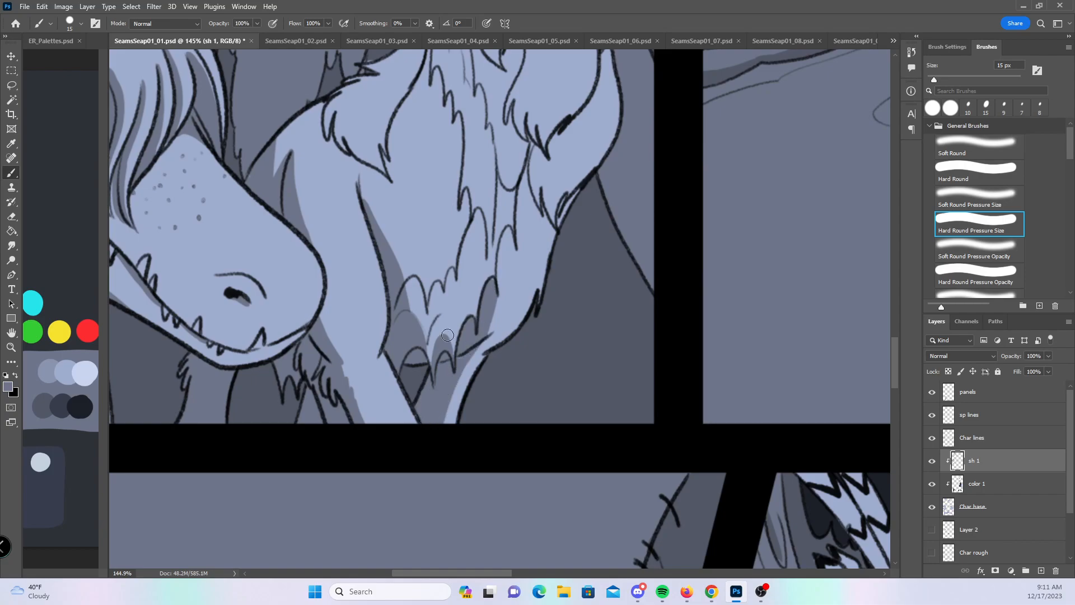
# - Shade the antlered creature's throat and neck fur beneath the jaw, and the gap between its mane locks
pyautogui.moveTo(895, 355); pyautogui.dragTo(896, 337)
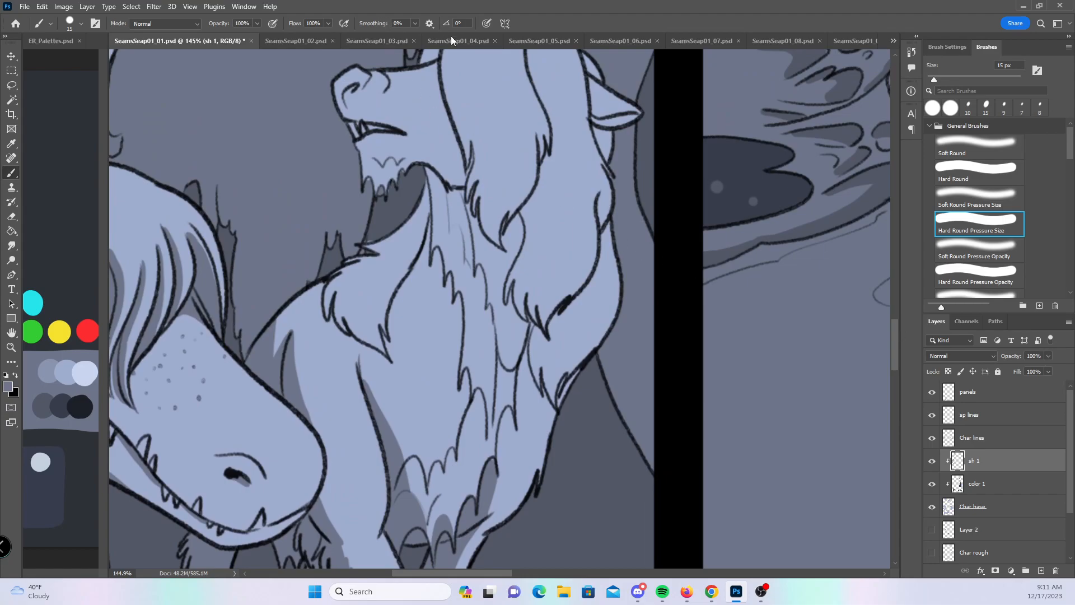
pyautogui.moveTo(425, 194)
pyautogui.mouseDown()
pyautogui.moveTo(385, 333)
pyautogui.moveTo(382, 282)
pyautogui.moveTo(400, 254)
pyautogui.mouseUp()
pyautogui.moveTo(428, 191)
pyautogui.mouseDown()
pyautogui.moveTo(445, 182)
pyautogui.moveTo(457, 208)
pyautogui.moveTo(460, 195)
pyautogui.mouseUp()
pyautogui.moveTo(473, 149); pyautogui.dragTo(467, 244)
pyautogui.moveTo(436, 205)
pyautogui.mouseDown()
pyautogui.moveTo(470, 269)
pyautogui.moveTo(476, 217)
pyautogui.mouseUp()
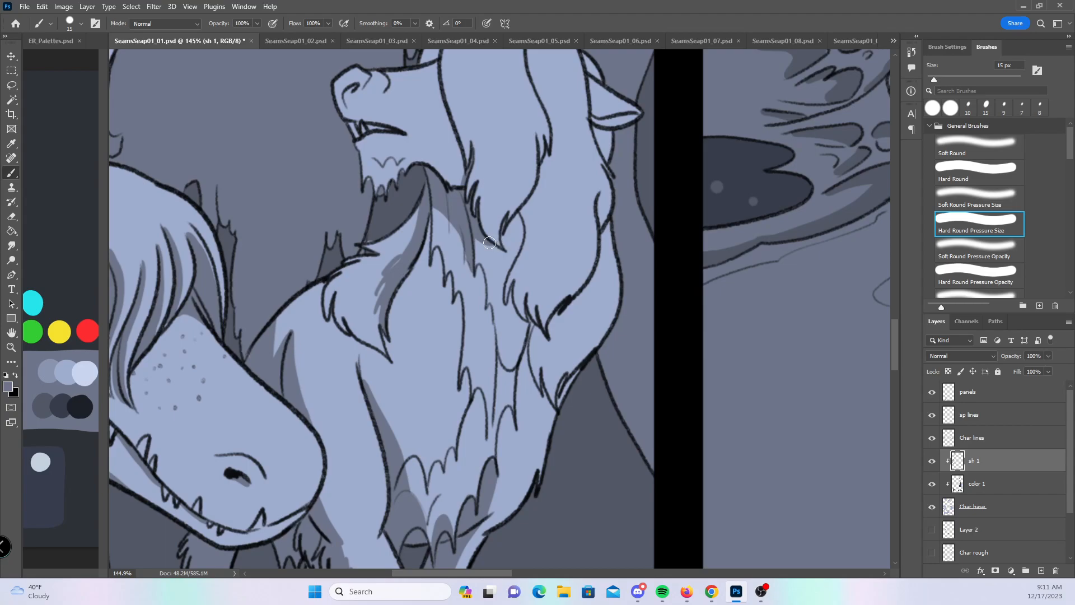
pyautogui.moveTo(507, 230)
pyautogui.mouseDown()
pyautogui.moveTo(504, 240)
pyautogui.moveTo(517, 225)
pyautogui.moveTo(512, 242)
pyautogui.mouseUp()
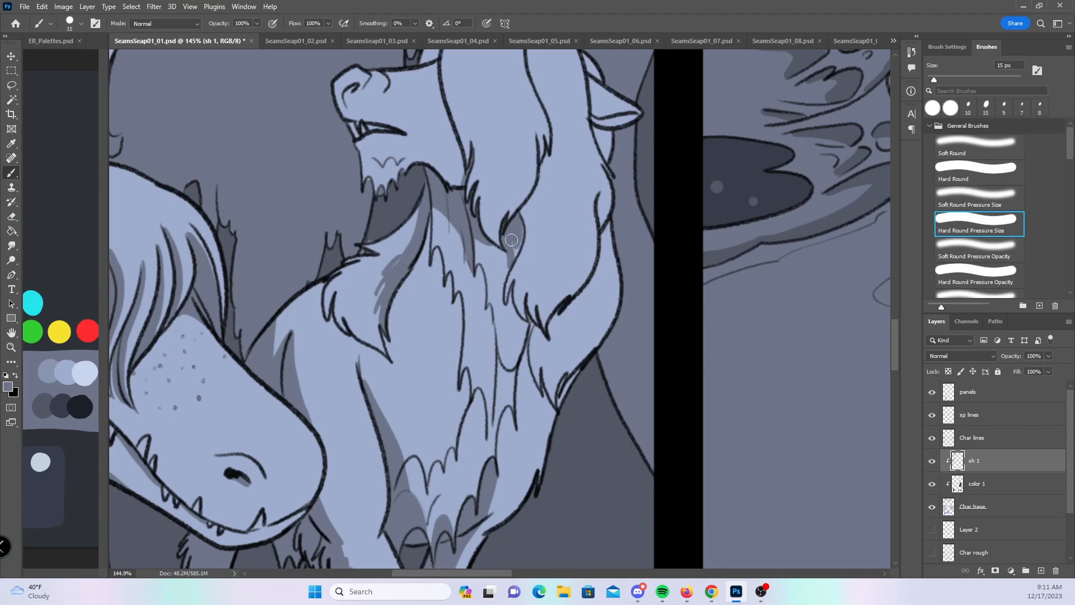
# - Add shadows beneath the fur tufts running down the antlered creature's chest
pyautogui.moveTo(464, 443)
pyautogui.mouseDown()
pyautogui.moveTo(479, 392)
pyautogui.moveTo(485, 434)
pyautogui.mouseUp()
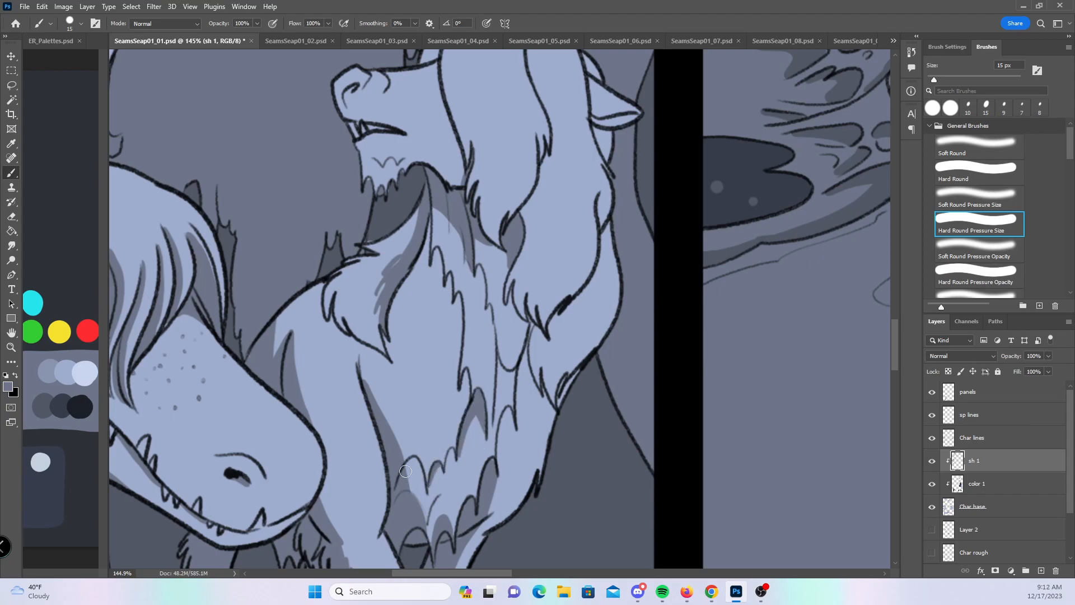
pyautogui.moveTo(406, 483)
pyautogui.mouseDown()
pyautogui.moveTo(414, 457)
pyautogui.moveTo(451, 451)
pyautogui.mouseUp()
pyautogui.moveTo(463, 314); pyautogui.dragTo(460, 293)
# - Shade the front lock and far side of the antlered creature's mane, and add a small shadow at its nostril
pyautogui.scroll(5, 896, 327)
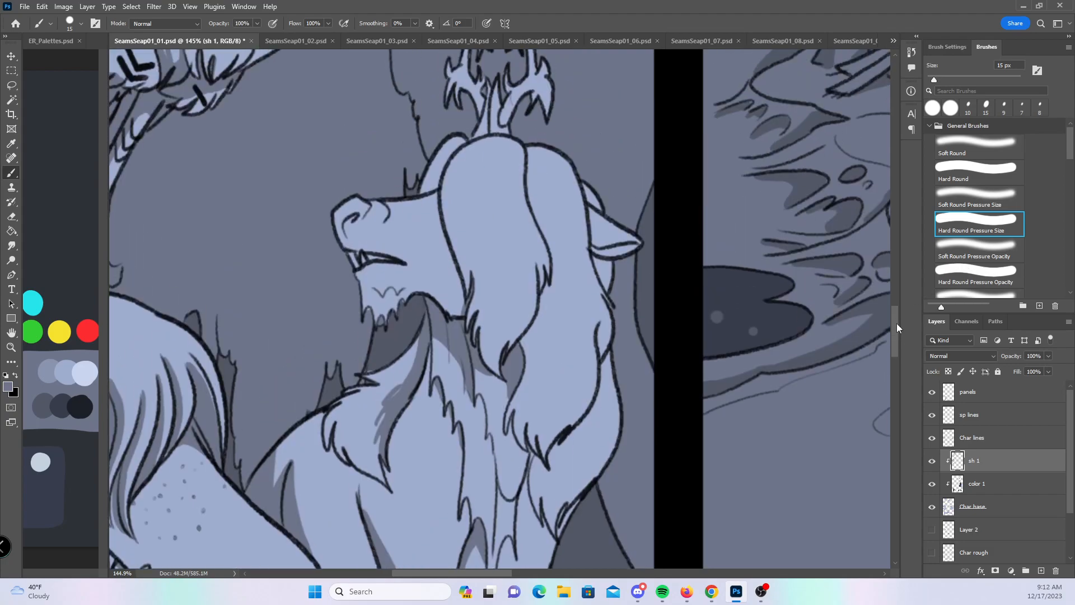
pyautogui.moveTo(426, 210)
pyautogui.mouseDown()
pyautogui.moveTo(443, 173)
pyautogui.moveTo(451, 252)
pyautogui.moveTo(448, 244)
pyautogui.mouseUp()
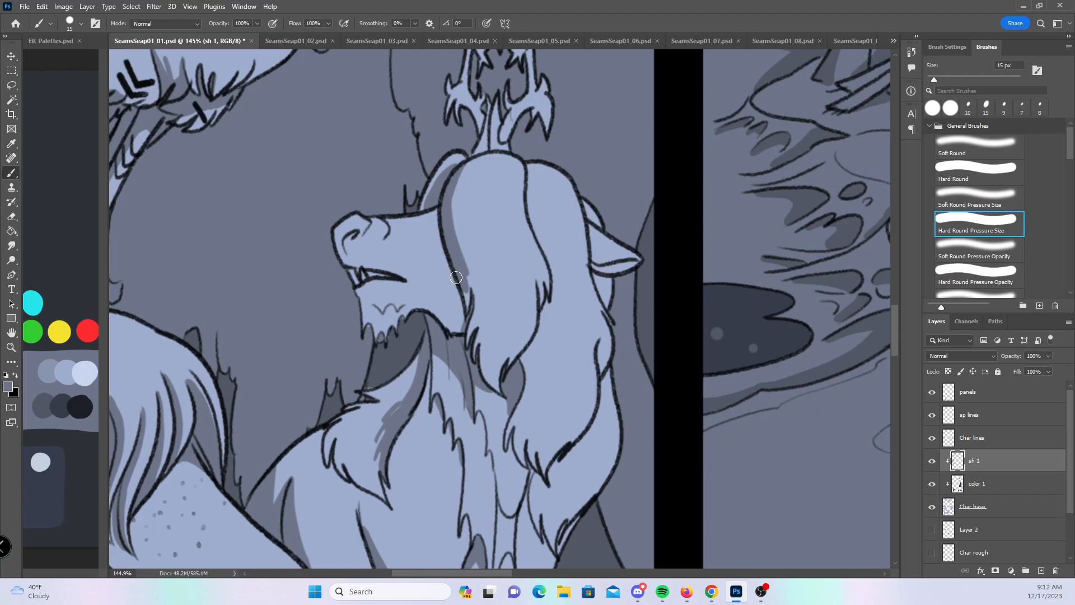
pyautogui.moveTo(450, 227)
pyautogui.mouseDown()
pyautogui.moveTo(478, 300)
pyautogui.moveTo(468, 341)
pyautogui.mouseUp()
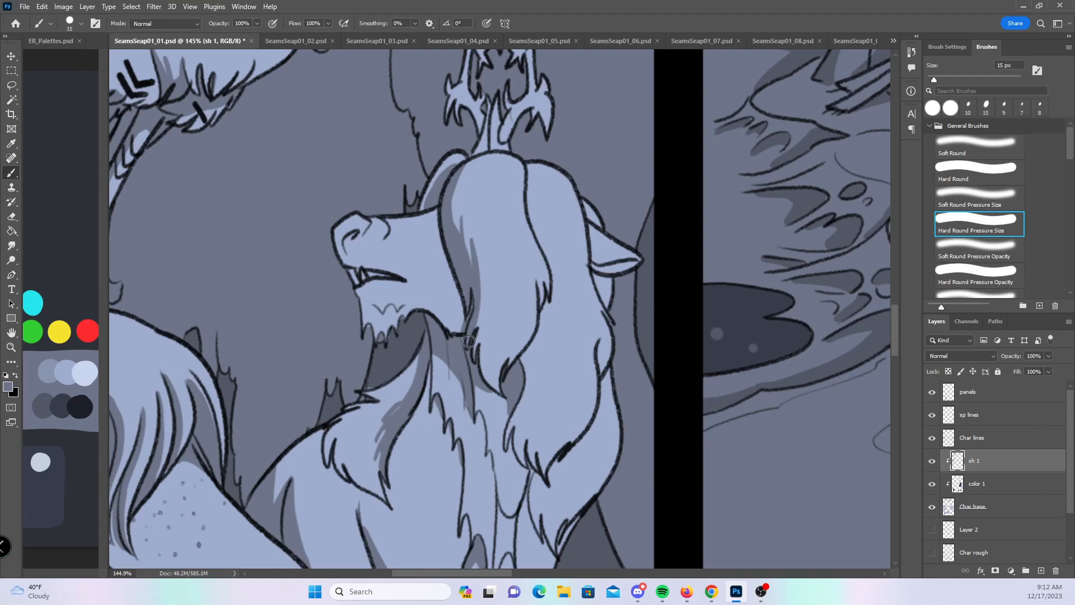
pyautogui.moveTo(485, 262)
pyautogui.mouseDown()
pyautogui.moveTo(478, 369)
pyautogui.moveTo(492, 384)
pyautogui.moveTo(487, 346)
pyautogui.mouseUp()
pyautogui.moveTo(345, 243); pyautogui.dragTo(352, 236)
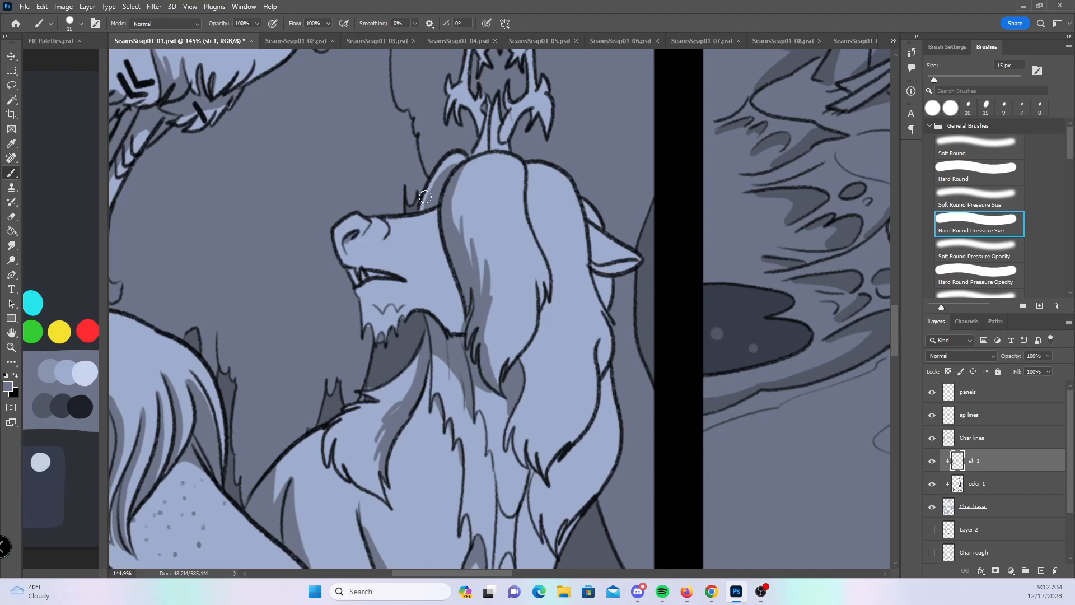
# - Paint shadows along the antlered creature's second mane lock and underneath its ear
pyautogui.moveTo(550, 289)
pyautogui.mouseDown()
pyautogui.moveTo(556, 347)
pyautogui.moveTo(536, 340)
pyautogui.moveTo(524, 386)
pyautogui.moveTo(538, 349)
pyautogui.moveTo(529, 377)
pyautogui.mouseUp()
pyautogui.moveTo(570, 323); pyautogui.dragTo(505, 449)
pyautogui.moveTo(531, 400)
pyautogui.mouseDown()
pyautogui.moveTo(516, 446)
pyautogui.moveTo(526, 464)
pyautogui.mouseUp()
pyautogui.moveTo(547, 388); pyautogui.dragTo(524, 453)
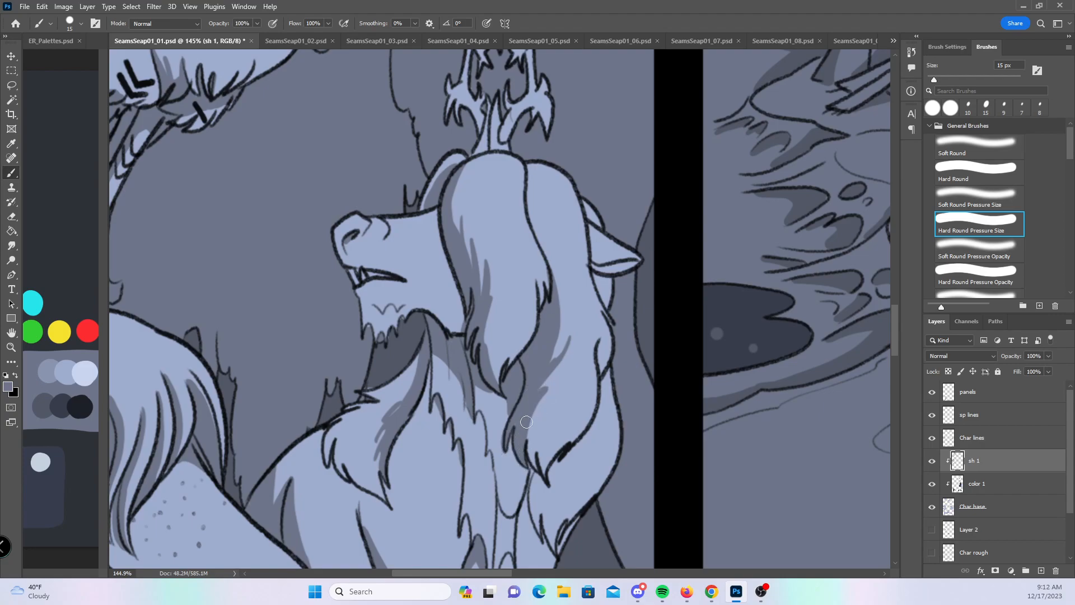
pyautogui.moveTo(595, 273)
pyautogui.mouseDown()
pyautogui.moveTo(605, 287)
pyautogui.moveTo(616, 263)
pyautogui.moveTo(638, 259)
pyautogui.mouseUp()
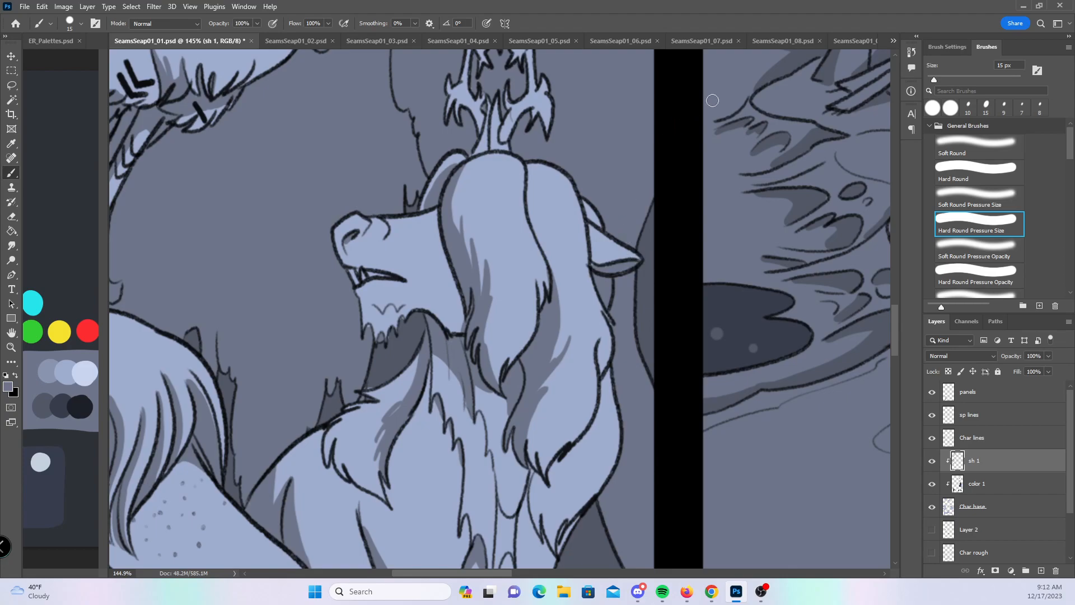
# - Shade the antlered creature's lowest mane lock at the back and the fur tufts along the adjacent side of its chest
pyautogui.scroll(-3, 895, 315)
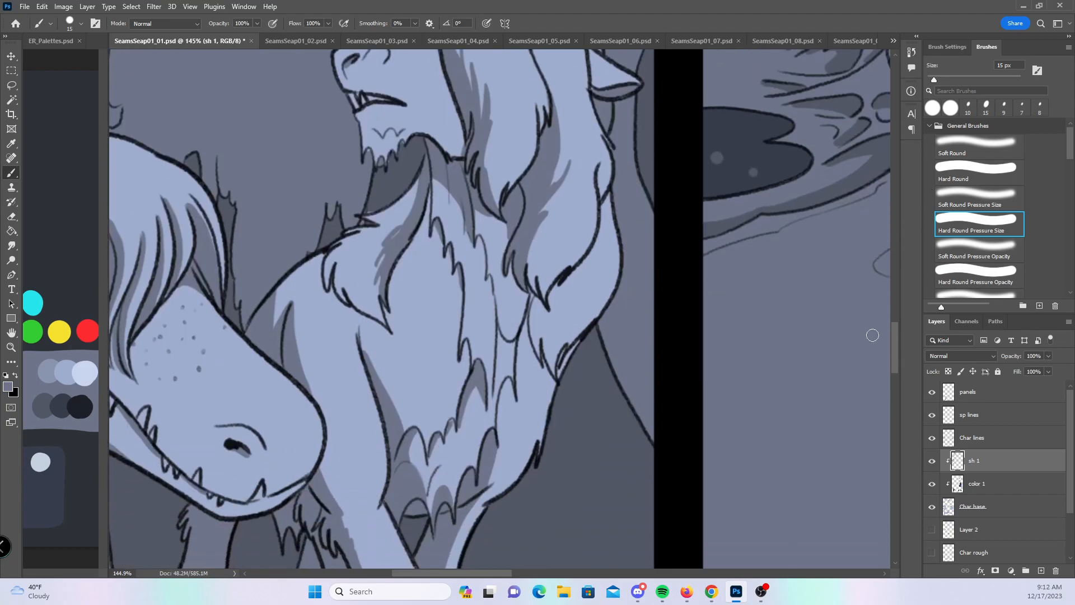
pyautogui.moveTo(530, 321)
pyautogui.mouseDown()
pyautogui.moveTo(540, 352)
pyautogui.moveTo(568, 275)
pyautogui.moveTo(563, 287)
pyautogui.mouseUp()
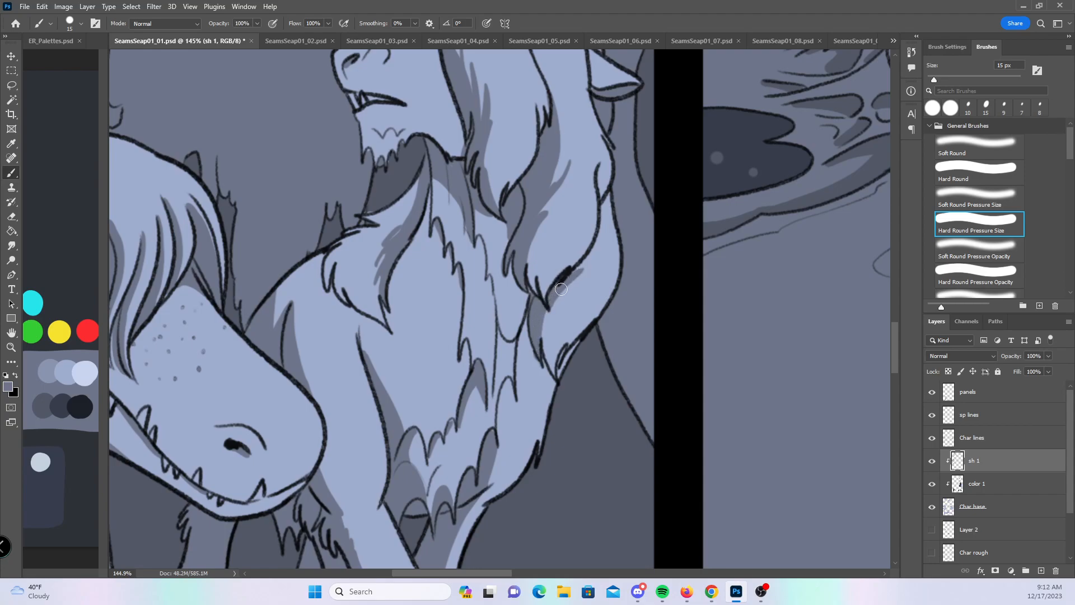
pyautogui.moveTo(608, 201)
pyautogui.mouseDown()
pyautogui.moveTo(577, 275)
pyautogui.moveTo(594, 262)
pyautogui.moveTo(554, 307)
pyautogui.moveTo(544, 341)
pyautogui.moveTo(551, 374)
pyautogui.moveTo(546, 357)
pyautogui.mouseUp()
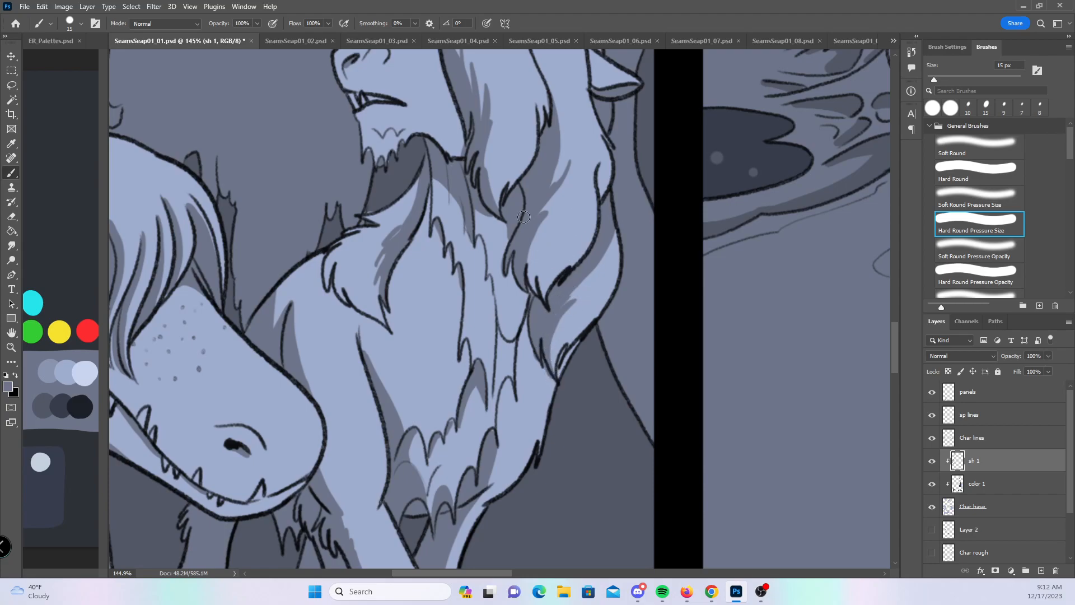
pyautogui.moveTo(481, 241)
pyautogui.mouseDown()
pyautogui.moveTo(498, 297)
pyautogui.moveTo(528, 280)
pyautogui.moveTo(517, 381)
pyautogui.moveTo(524, 330)
pyautogui.mouseUp()
pyautogui.moveTo(499, 439); pyautogui.dragTo(506, 382)
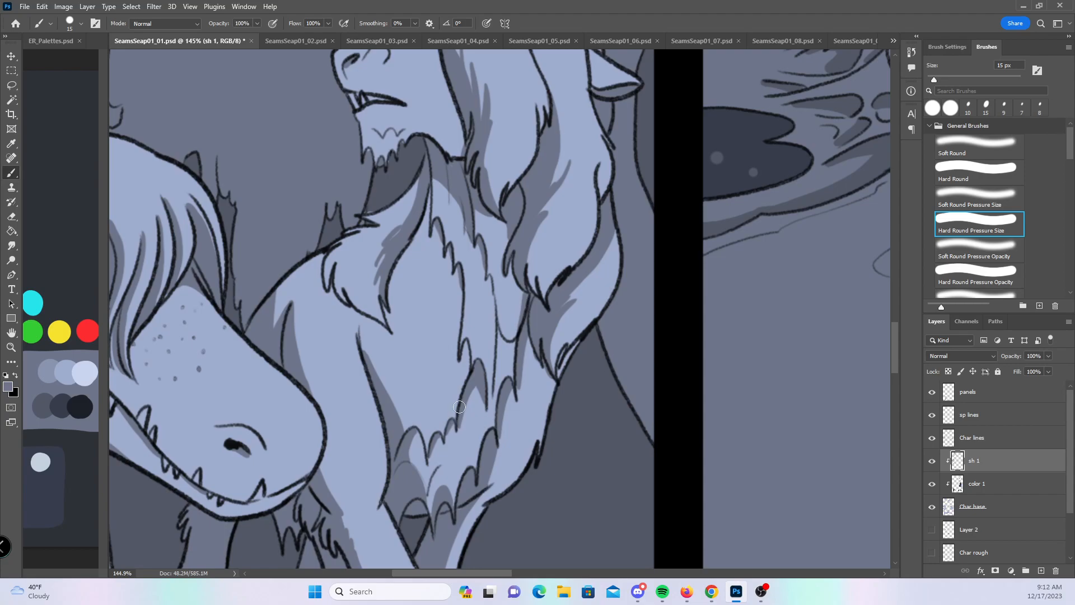
# - Add shadows to the branches and bases of the creature's antlers
pyautogui.moveTo(892, 345); pyautogui.dragTo(897, 301)
pyautogui.moveTo(476, 286)
pyautogui.mouseDown()
pyautogui.moveTo(478, 341)
pyautogui.moveTo(484, 316)
pyautogui.moveTo(467, 285)
pyautogui.mouseUp()
pyautogui.moveTo(467, 236); pyautogui.dragTo(468, 246)
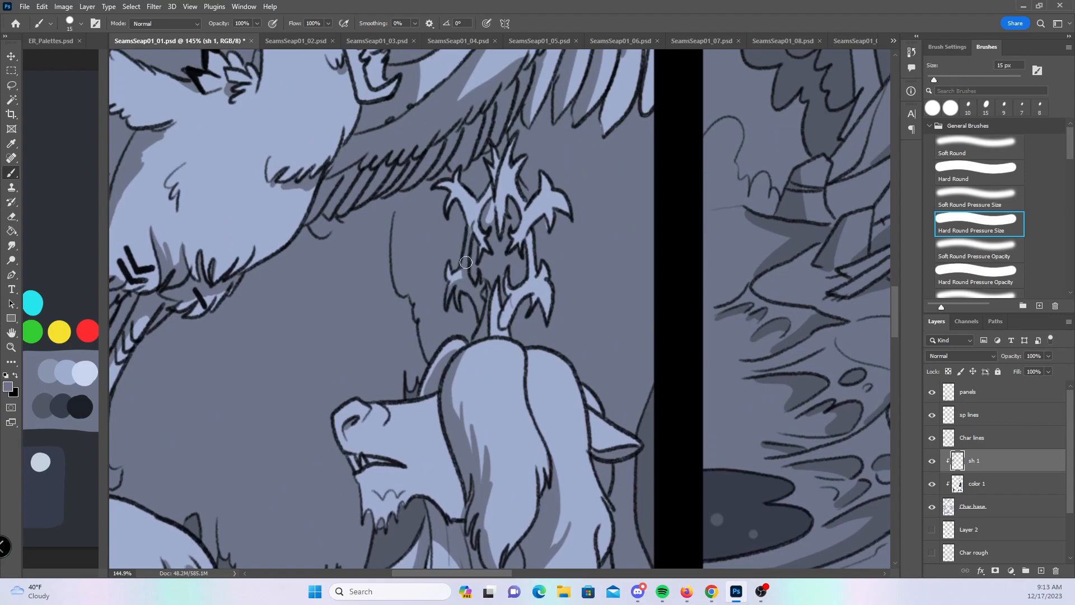
pyautogui.moveTo(454, 186)
pyautogui.mouseDown()
pyautogui.moveTo(480, 255)
pyautogui.moveTo(489, 158)
pyautogui.moveTo(490, 180)
pyautogui.moveTo(496, 147)
pyautogui.mouseUp()
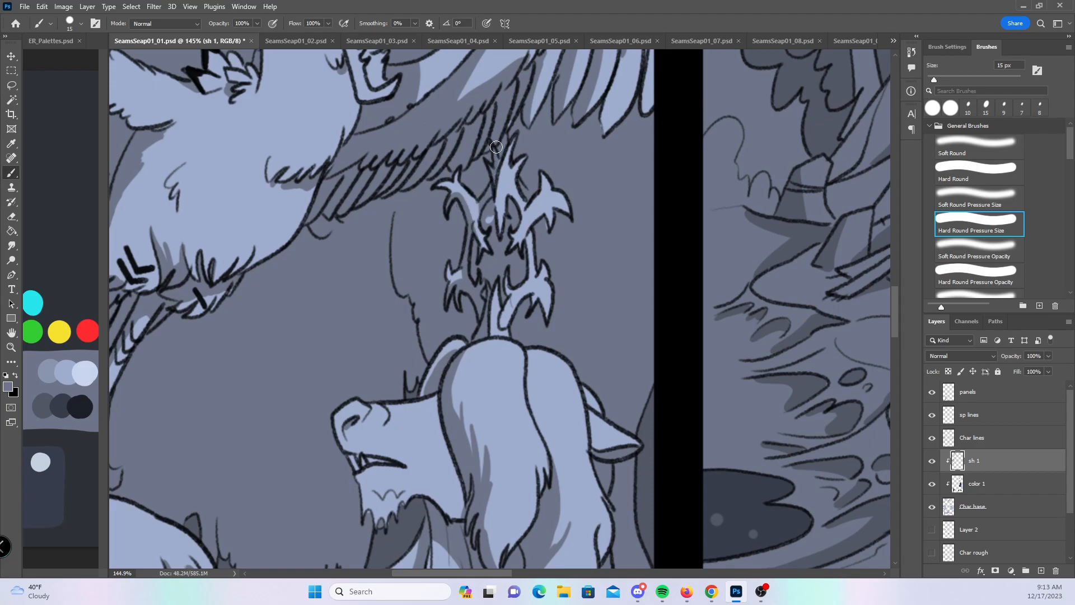
pyautogui.moveTo(533, 225); pyautogui.dragTo(570, 210)
pyautogui.moveTo(516, 318)
pyautogui.mouseDown()
pyautogui.moveTo(535, 287)
pyautogui.moveTo(536, 299)
pyautogui.mouseUp()
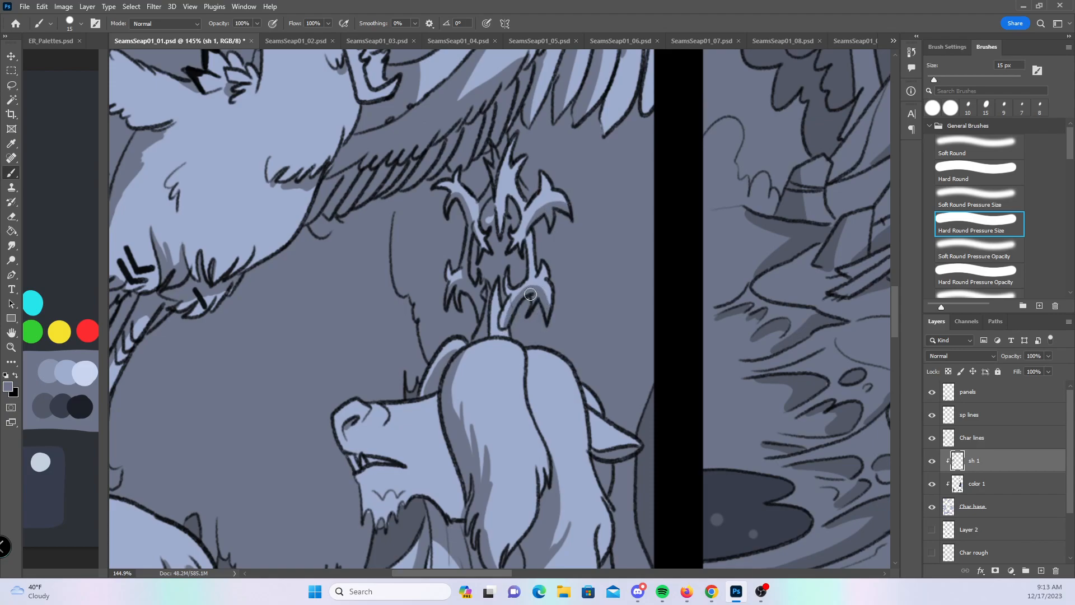
# - Save the page and shade above the eye of the partly visible face at the edge of the witch-hat figure's panel
pyautogui.press('z')
pyautogui.moveTo(544, 343); pyautogui.dragTo(479, 345)
pyautogui.press('space')
pyautogui.moveTo(604, 451); pyautogui.dragTo(456, 412)
pyautogui.moveTo(644, 424); pyautogui.dragTo(508, 417)
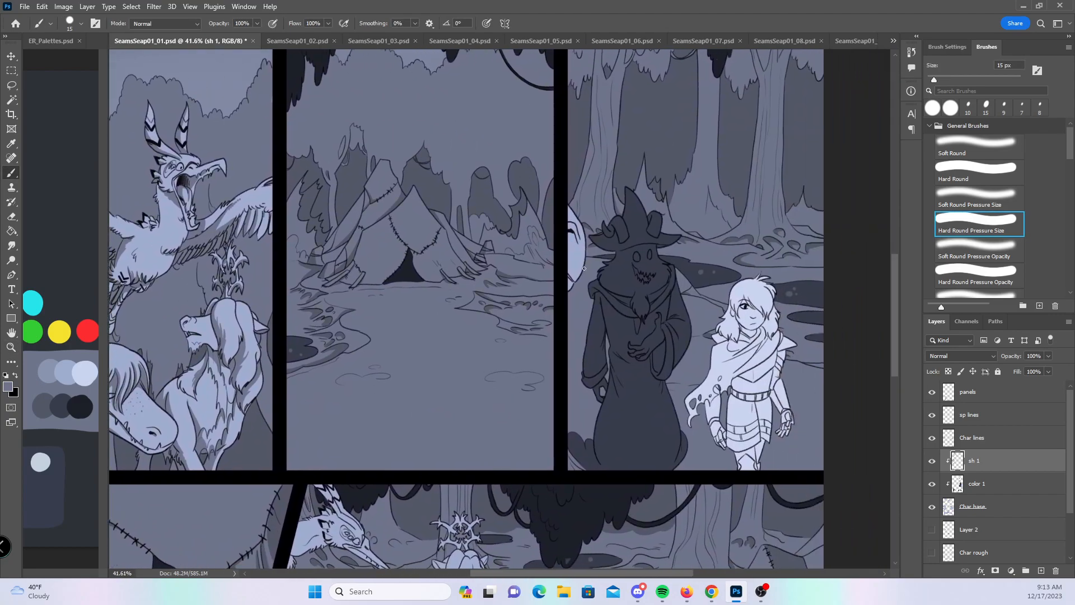
pyautogui.hotkey('ctrl', 's')
pyautogui.press('z')
pyautogui.moveTo(583, 225); pyautogui.dragTo(652, 255)
pyautogui.moveTo(528, 199)
pyautogui.mouseDown()
pyautogui.moveTo(553, 203)
pyautogui.moveTo(562, 228)
pyautogui.mouseUp()
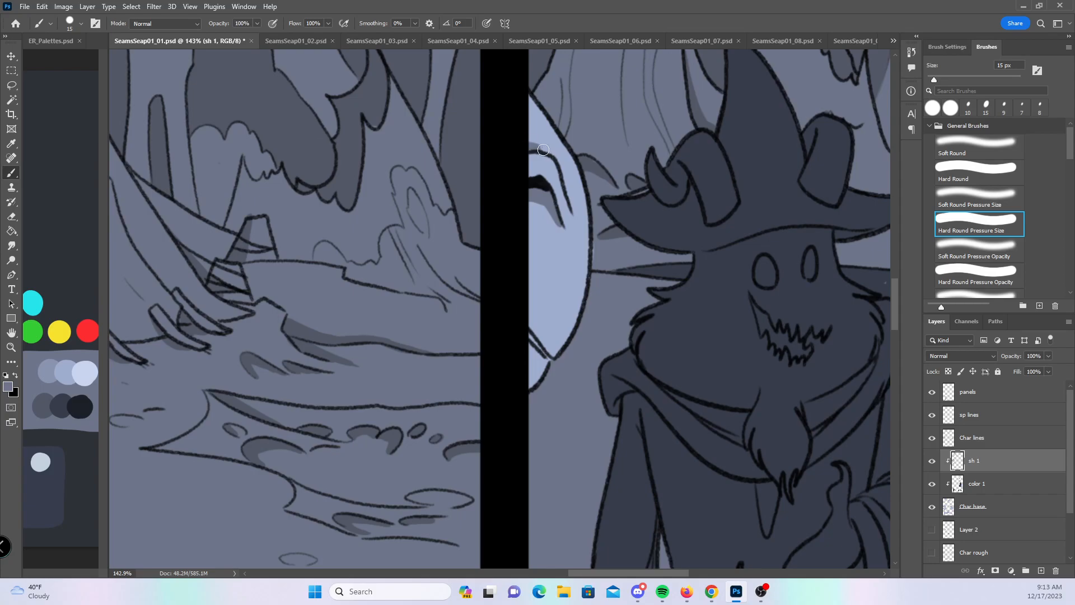
# - Shade the long-haired creature's underside behind its front leg in the lower panel, filling the belly with a larger brush
pyautogui.press('z')
pyautogui.moveTo(614, 355); pyautogui.dragTo(535, 385)
pyautogui.press('b')
pyautogui.moveTo(613, 532); pyautogui.dragTo(590, 400)
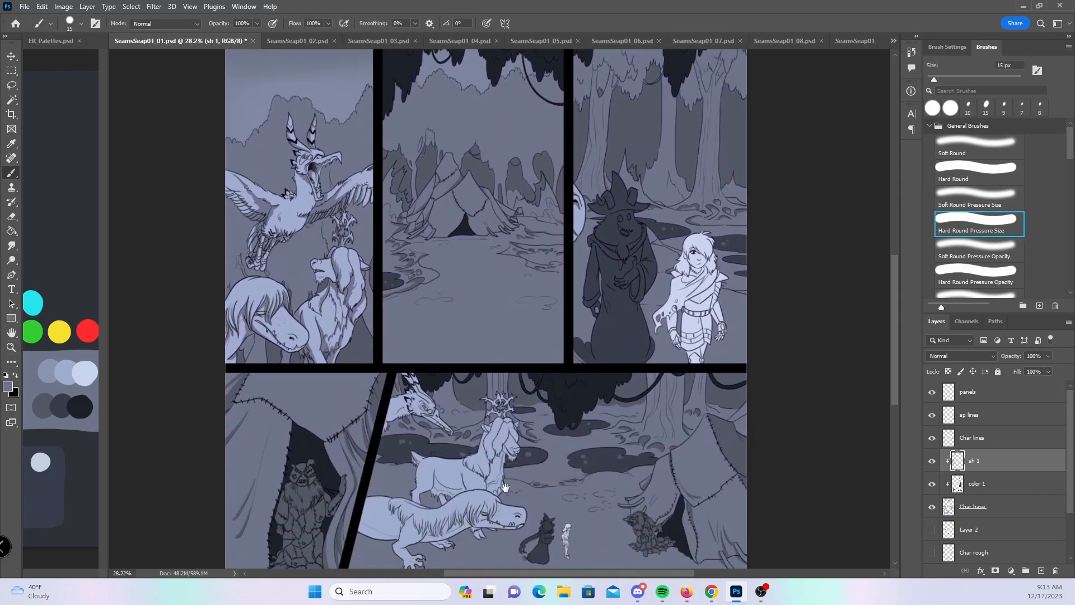
pyautogui.moveTo(504, 485); pyautogui.dragTo(490, 389)
pyautogui.press('z')
pyautogui.moveTo(382, 421); pyautogui.dragTo(454, 430)
pyautogui.press('b')
pyautogui.moveTo(418, 485); pyautogui.dragTo(401, 329)
pyautogui.press('z')
pyautogui.press('b')
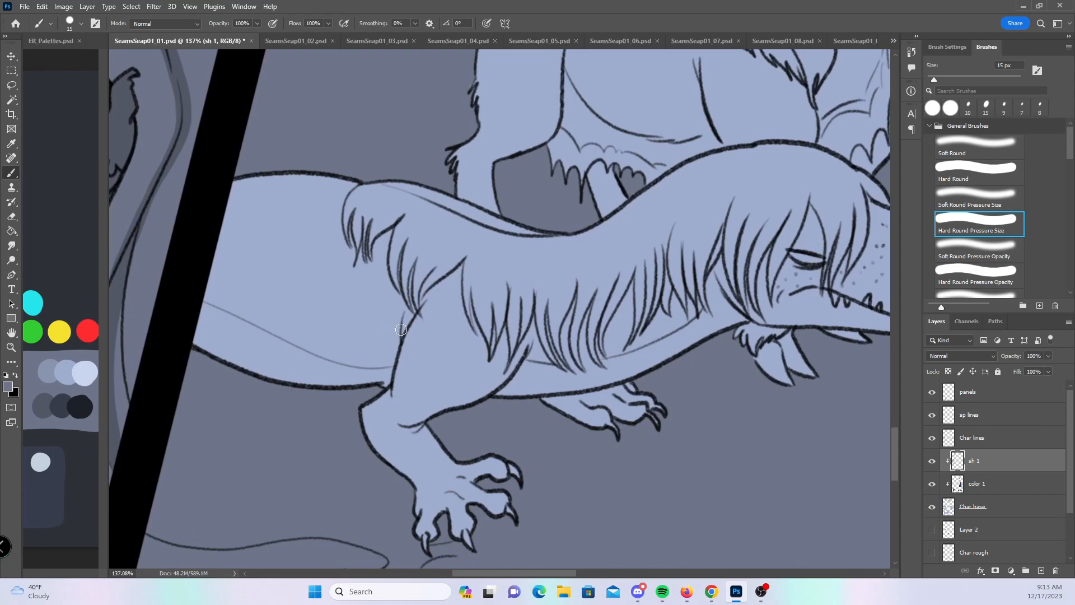
pyautogui.moveTo(207, 289); pyautogui.dragTo(397, 312)
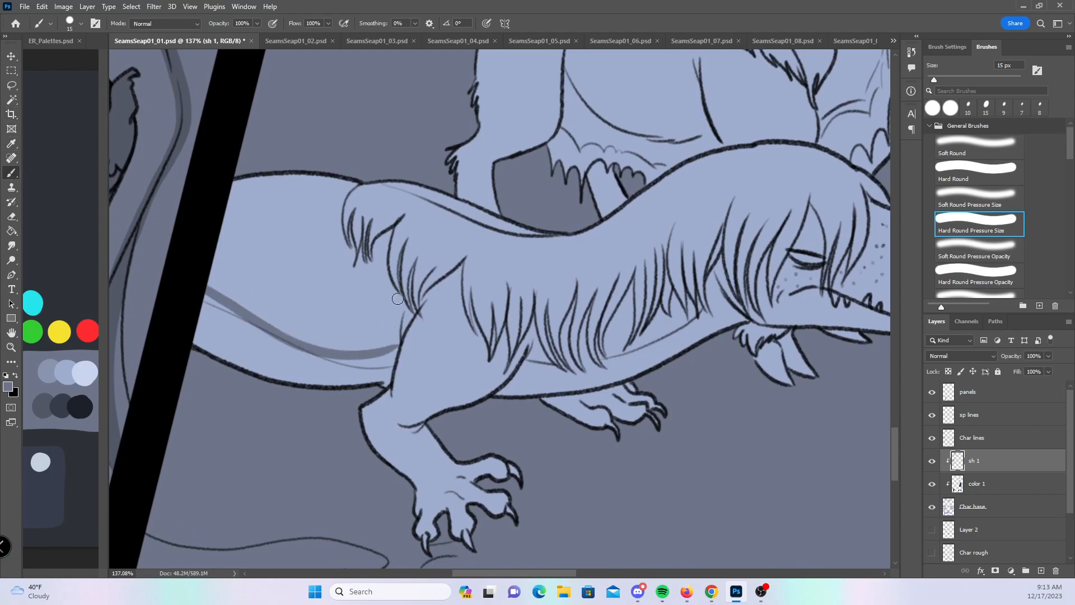
pyautogui.moveTo(387, 350)
pyautogui.mouseDown()
pyautogui.moveTo(417, 308)
pyautogui.moveTo(389, 371)
pyautogui.mouseUp()
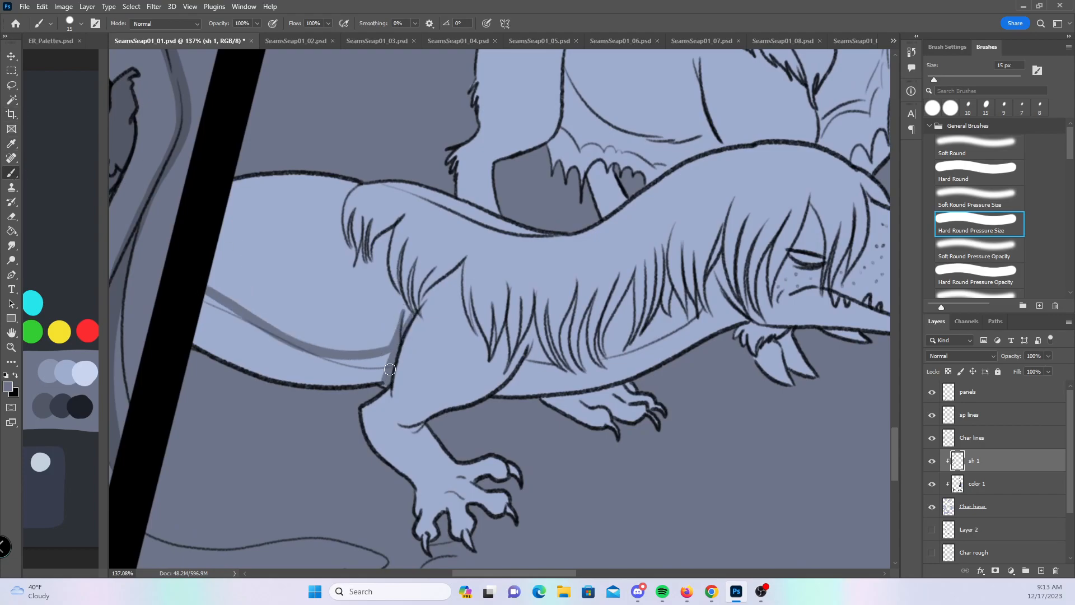
pyautogui.press(']')
pyautogui.press(']')
pyautogui.moveTo(199, 336)
pyautogui.mouseDown()
pyautogui.moveTo(204, 300)
pyautogui.moveTo(303, 360)
pyautogui.moveTo(347, 367)
pyautogui.moveTo(304, 379)
pyautogui.moveTo(288, 378)
pyautogui.moveTo(369, 369)
pyautogui.moveTo(405, 333)
pyautogui.mouseUp()
# - Paint shadows down the long-haired creature's front leg and across its clawed foot with a smaller brush
pyautogui.press('[')
pyautogui.press('[')
pyautogui.press('[')
pyautogui.moveTo(438, 290)
pyautogui.mouseDown()
pyautogui.moveTo(392, 399)
pyautogui.moveTo(368, 417)
pyautogui.moveTo(385, 447)
pyautogui.mouseUp()
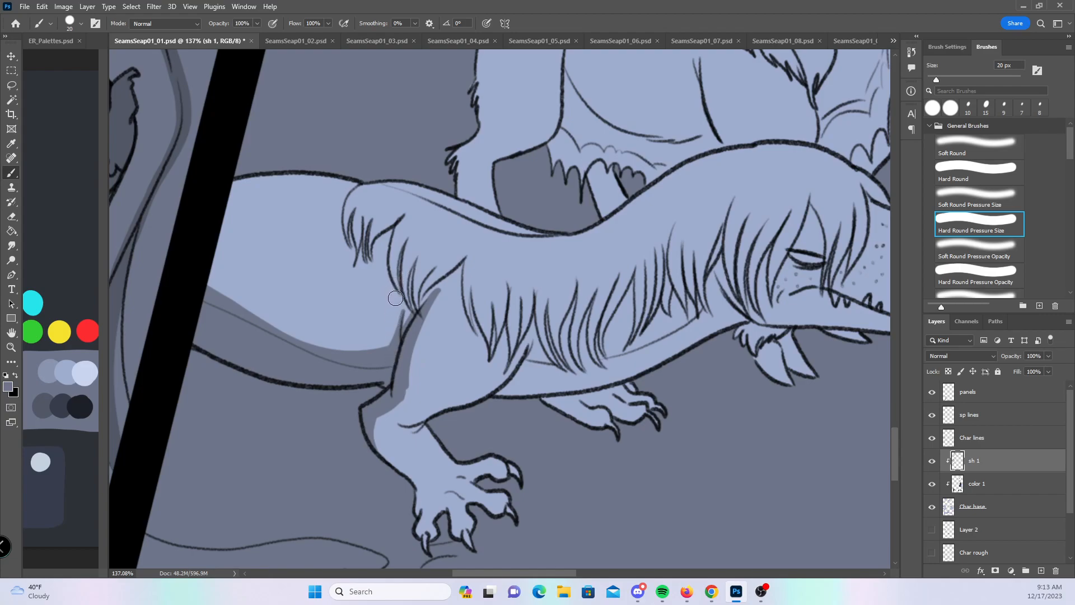
pyautogui.moveTo(401, 392)
pyautogui.mouseDown()
pyautogui.moveTo(377, 444)
pyautogui.moveTo(384, 407)
pyautogui.moveTo(418, 430)
pyautogui.moveTo(426, 423)
pyautogui.moveTo(392, 470)
pyautogui.moveTo(400, 477)
pyautogui.moveTo(401, 446)
pyautogui.moveTo(418, 514)
pyautogui.moveTo(425, 489)
pyautogui.moveTo(406, 441)
pyautogui.moveTo(431, 418)
pyautogui.moveTo(453, 457)
pyautogui.mouseUp()
pyautogui.moveTo(421, 512)
pyautogui.mouseDown()
pyautogui.moveTo(454, 510)
pyautogui.moveTo(442, 522)
pyautogui.moveTo(449, 510)
pyautogui.moveTo(461, 533)
pyautogui.moveTo(483, 478)
pyautogui.moveTo(471, 508)
pyautogui.moveTo(505, 512)
pyautogui.moveTo(477, 477)
pyautogui.moveTo(503, 479)
pyautogui.moveTo(508, 456)
pyautogui.mouseUp()
# - Shade the fur tufts over the long-haired creature's shoulder and the start of its side fringe, using 10 and 15 px brush sizes
pyautogui.moveTo(363, 216)
pyautogui.mouseDown()
pyautogui.moveTo(359, 256)
pyautogui.moveTo(365, 217)
pyautogui.moveTo(369, 261)
pyautogui.moveTo(386, 240)
pyautogui.moveTo(373, 260)
pyautogui.moveTo(351, 253)
pyautogui.moveTo(353, 262)
pyautogui.moveTo(348, 229)
pyautogui.moveTo(359, 244)
pyautogui.moveTo(392, 223)
pyautogui.moveTo(371, 256)
pyautogui.moveTo(392, 230)
pyautogui.moveTo(401, 295)
pyautogui.moveTo(401, 238)
pyautogui.moveTo(414, 312)
pyautogui.moveTo(415, 259)
pyautogui.moveTo(411, 300)
pyautogui.moveTo(433, 287)
pyautogui.moveTo(422, 306)
pyautogui.moveTo(424, 276)
pyautogui.moveTo(420, 304)
pyautogui.moveTo(440, 265)
pyautogui.moveTo(422, 307)
pyautogui.moveTo(457, 264)
pyautogui.moveTo(431, 284)
pyautogui.moveTo(463, 264)
pyautogui.mouseUp()
pyautogui.press('[')
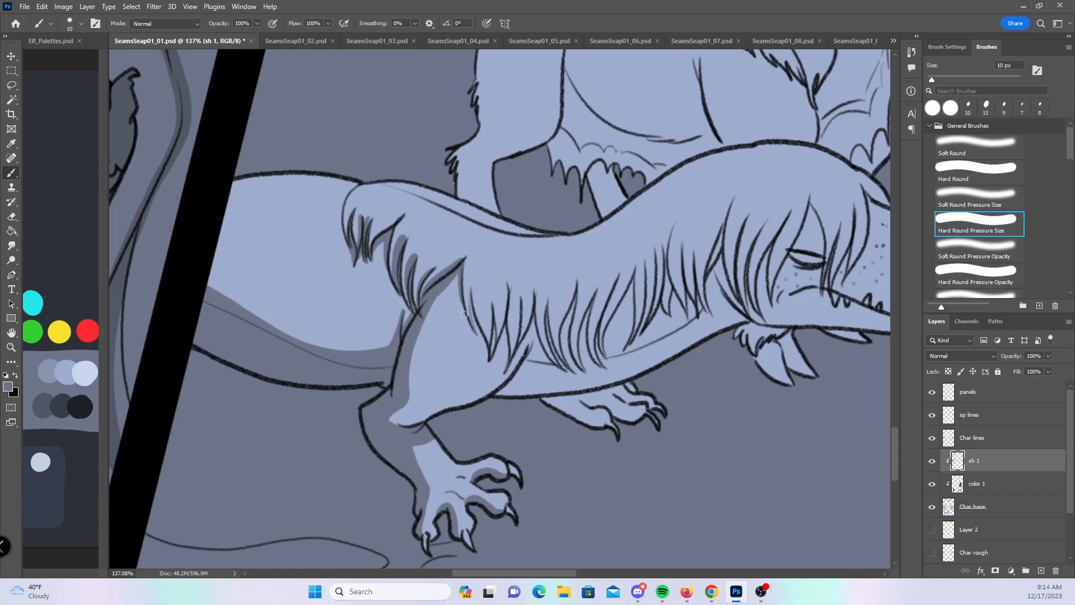
pyautogui.moveTo(693, 416); pyautogui.dragTo(513, 398)
pyautogui.press(']')
pyautogui.moveTo(314, 288)
pyautogui.mouseDown()
pyautogui.moveTo(314, 337)
pyautogui.moveTo(329, 296)
pyautogui.moveTo(326, 347)
pyautogui.moveTo(328, 282)
pyautogui.mouseUp()
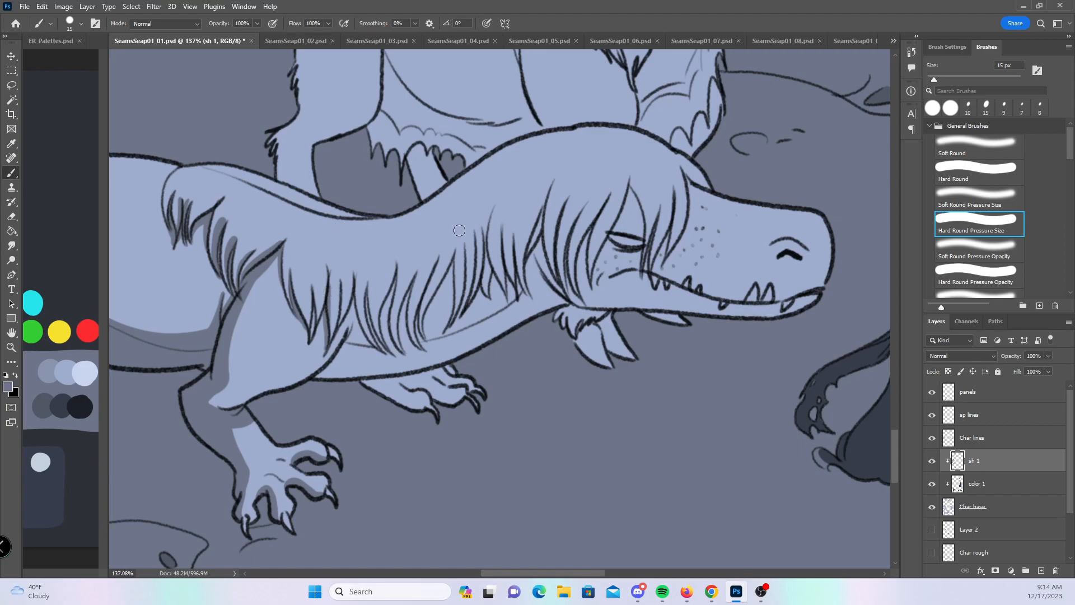
# - Shade the long-haired creature's belly from the front leg to the throat, and its far leg beneath the body
pyautogui.moveTo(352, 318); pyautogui.dragTo(328, 372)
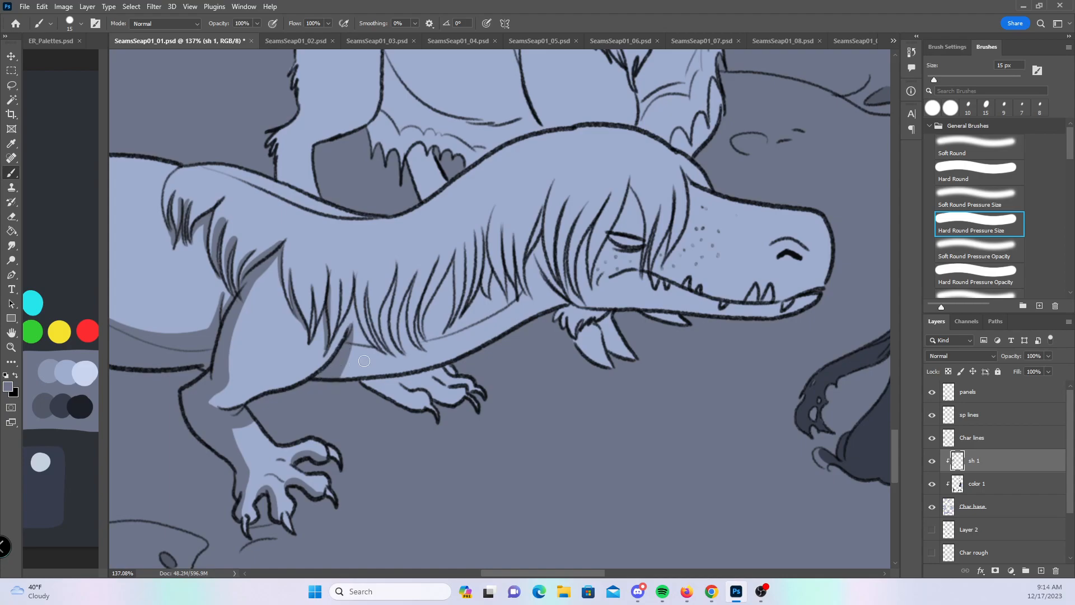
pyautogui.moveTo(347, 340)
pyautogui.mouseDown()
pyautogui.moveTo(378, 361)
pyautogui.moveTo(438, 352)
pyautogui.moveTo(529, 305)
pyautogui.moveTo(535, 260)
pyautogui.moveTo(558, 297)
pyautogui.mouseUp()
pyautogui.moveTo(353, 363)
pyautogui.mouseDown()
pyautogui.moveTo(411, 370)
pyautogui.moveTo(549, 305)
pyautogui.mouseUp()
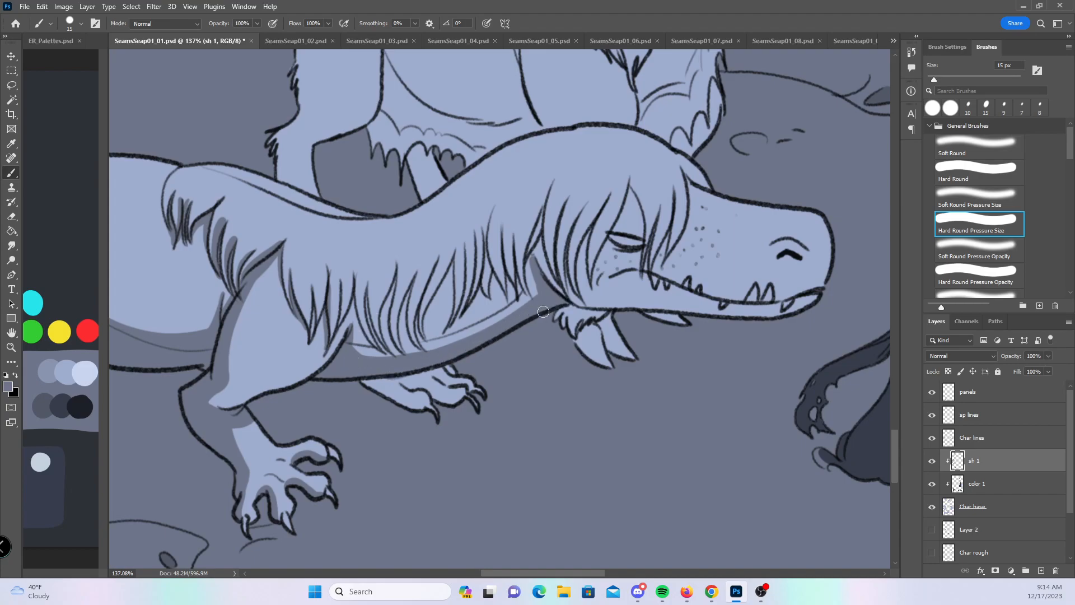
pyautogui.moveTo(370, 380)
pyautogui.mouseDown()
pyautogui.moveTo(397, 372)
pyautogui.moveTo(397, 393)
pyautogui.moveTo(423, 370)
pyautogui.moveTo(416, 384)
pyautogui.moveTo(450, 365)
pyautogui.mouseUp()
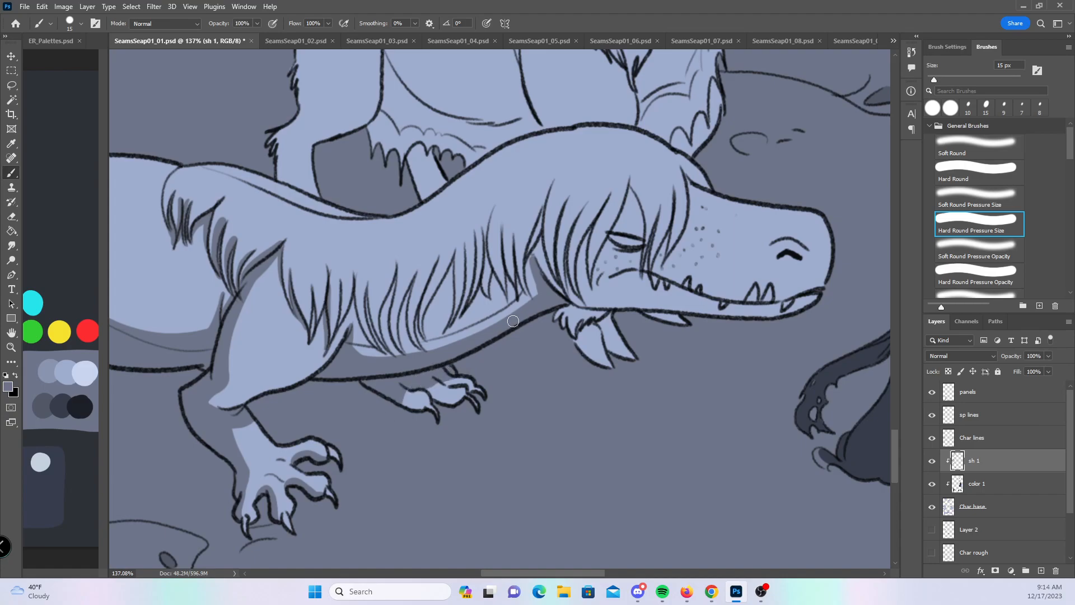
# - Shade the hair strands behind the long-haired creature's cheek, its far front foot, and the underside of its jaw
pyautogui.moveTo(543, 249)
pyautogui.mouseDown()
pyautogui.moveTo(538, 268)
pyautogui.moveTo(568, 305)
pyautogui.mouseUp()
pyautogui.moveTo(552, 238); pyautogui.dragTo(561, 291)
pyautogui.moveTo(575, 217)
pyautogui.mouseDown()
pyautogui.moveTo(565, 294)
pyautogui.moveTo(580, 305)
pyautogui.moveTo(558, 328)
pyautogui.moveTo(577, 334)
pyautogui.moveTo(605, 313)
pyautogui.moveTo(582, 342)
pyautogui.moveTo(584, 330)
pyautogui.moveTo(609, 366)
pyautogui.mouseUp()
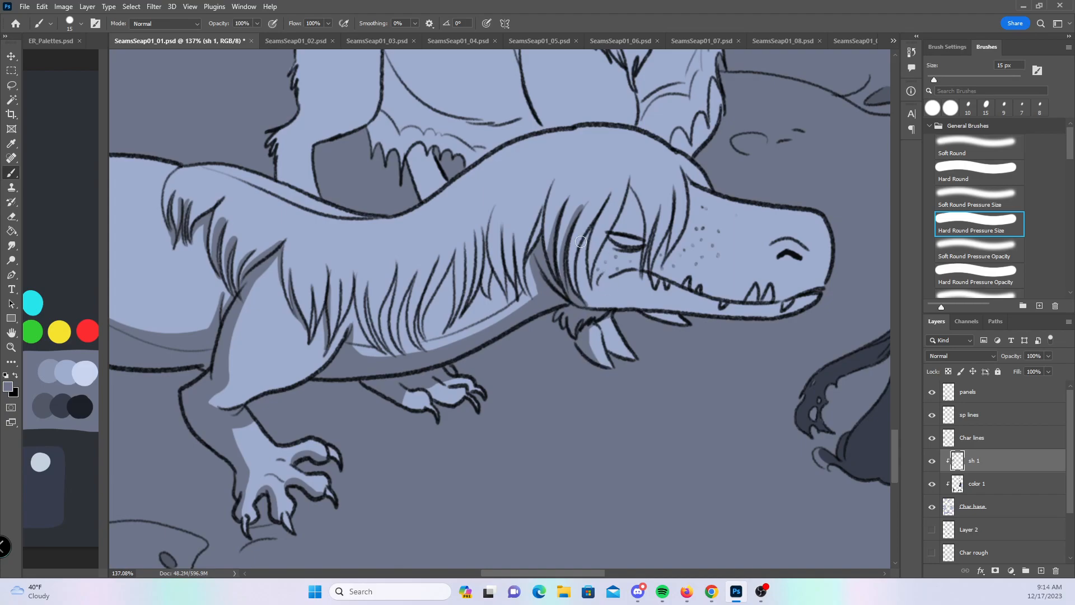
pyautogui.moveTo(615, 192)
pyautogui.mouseDown()
pyautogui.moveTo(583, 237)
pyautogui.moveTo(586, 307)
pyautogui.moveTo(589, 229)
pyautogui.moveTo(591, 307)
pyautogui.moveTo(588, 283)
pyautogui.moveTo(622, 303)
pyautogui.moveTo(747, 324)
pyautogui.mouseUp()
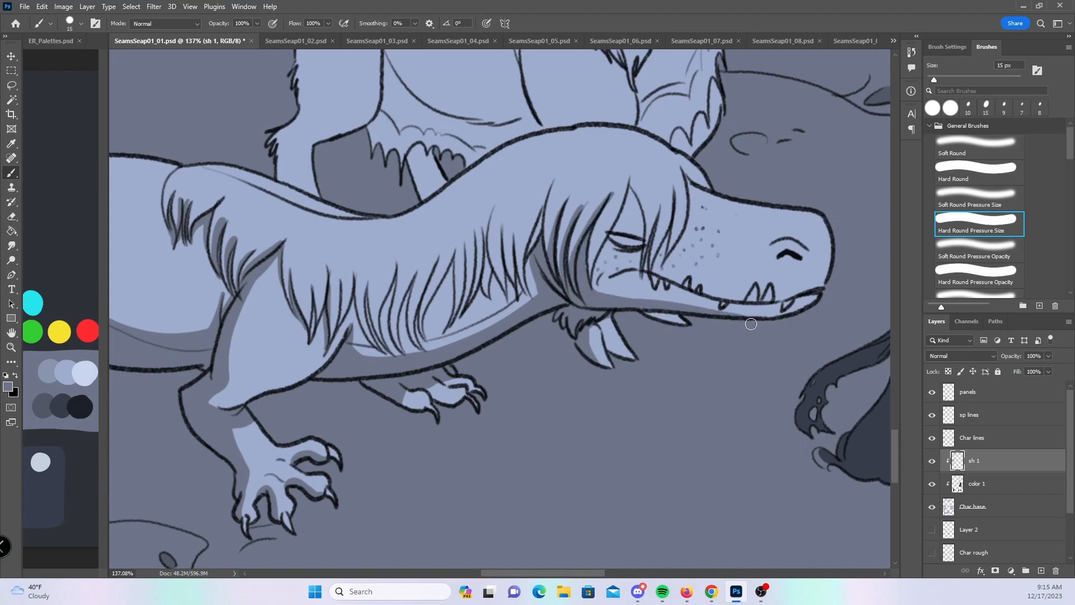
# - Paint shadows between the strands of the hair fringe along the long-haired creature's side and neck
pyautogui.moveTo(337, 328)
pyautogui.mouseDown()
pyautogui.moveTo(354, 300)
pyautogui.moveTo(361, 338)
pyautogui.moveTo(367, 285)
pyautogui.moveTo(379, 343)
pyautogui.moveTo(389, 305)
pyautogui.moveTo(383, 313)
pyautogui.mouseUp()
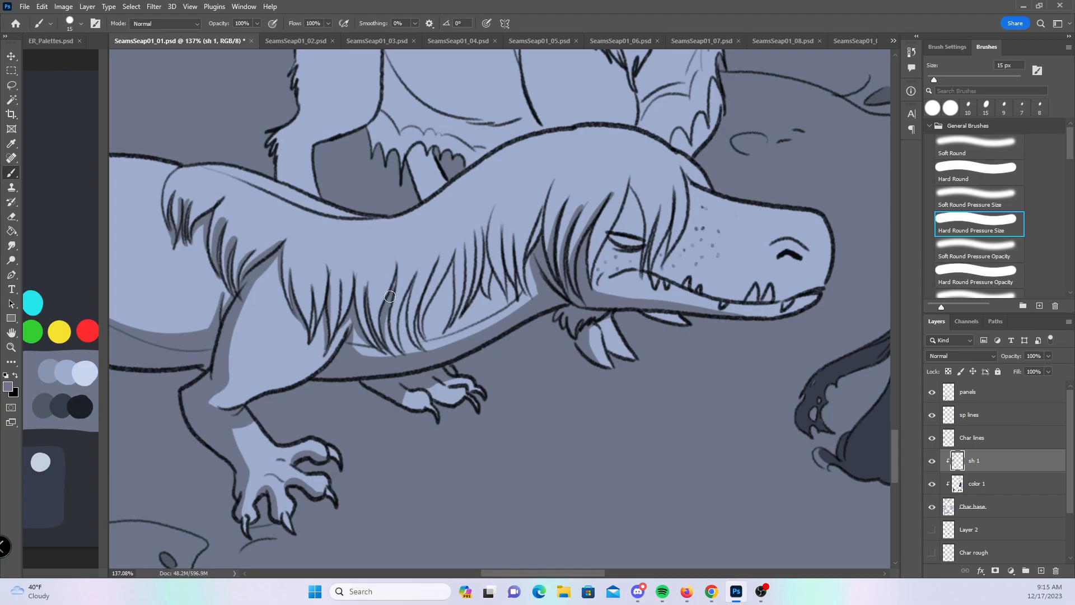
pyautogui.moveTo(395, 265)
pyautogui.mouseDown()
pyautogui.moveTo(381, 320)
pyautogui.moveTo(404, 344)
pyautogui.moveTo(401, 303)
pyautogui.moveTo(415, 270)
pyautogui.mouseUp()
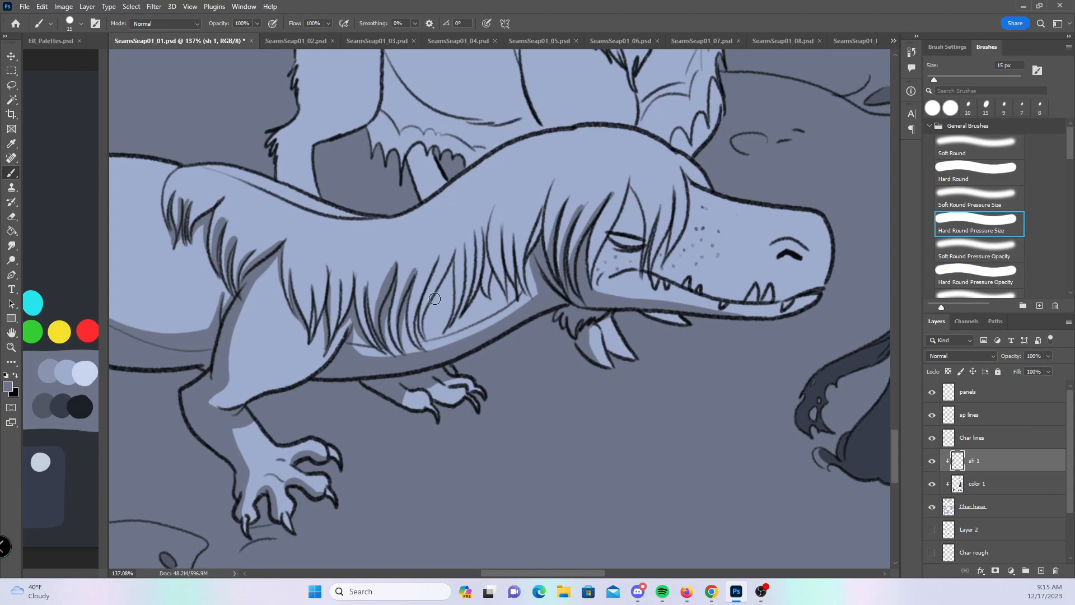
pyautogui.moveTo(425, 335)
pyautogui.mouseDown()
pyautogui.moveTo(451, 266)
pyautogui.moveTo(451, 300)
pyautogui.moveTo(444, 325)
pyautogui.moveTo(423, 282)
pyautogui.moveTo(444, 237)
pyautogui.mouseUp()
pyautogui.moveTo(498, 290)
pyautogui.mouseDown()
pyautogui.moveTo(490, 218)
pyautogui.moveTo(490, 273)
pyautogui.moveTo(514, 237)
pyautogui.moveTo(503, 260)
pyautogui.moveTo(512, 297)
pyautogui.mouseUp()
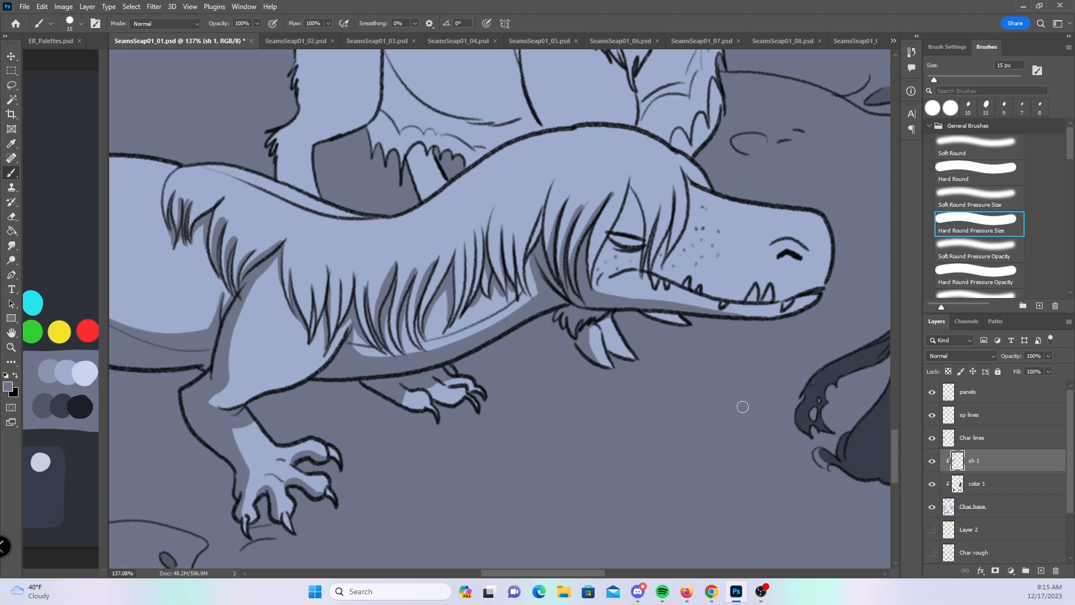
# - Shade around the long-haired creature's eye and beneath its forelock strands, and save the page
pyautogui.moveTo(689, 458); pyautogui.dragTo(482, 483)
pyautogui.moveTo(384, 301)
pyautogui.mouseDown()
pyautogui.moveTo(420, 220)
pyautogui.moveTo(432, 287)
pyautogui.moveTo(420, 229)
pyautogui.mouseUp()
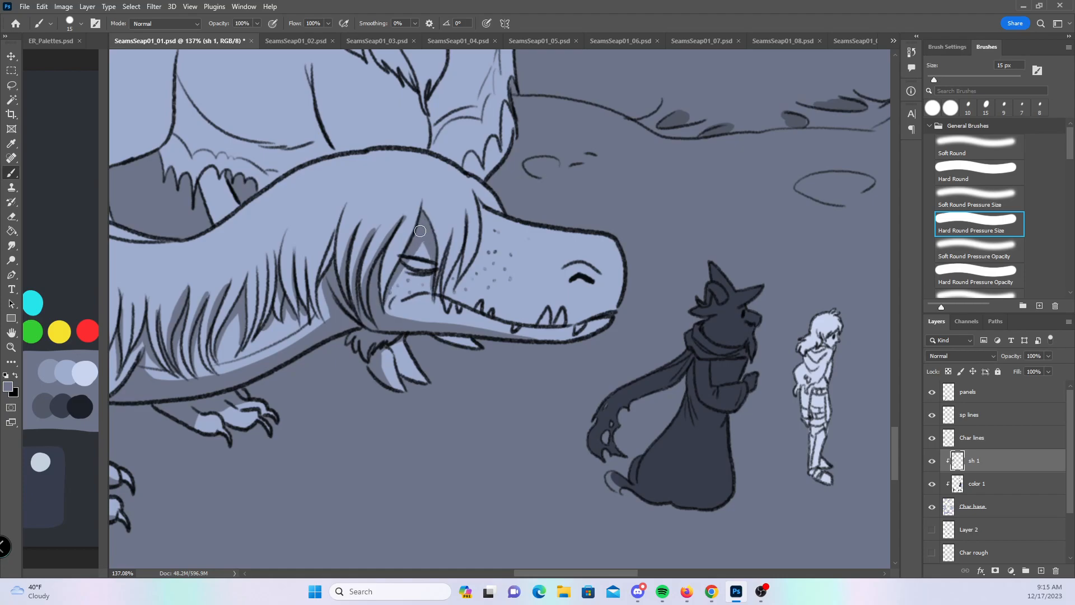
pyautogui.moveTo(415, 273)
pyautogui.mouseDown()
pyautogui.moveTo(417, 254)
pyautogui.moveTo(403, 272)
pyautogui.mouseUp()
pyautogui.moveTo(479, 195)
pyautogui.mouseDown()
pyautogui.moveTo(502, 213)
pyautogui.moveTo(463, 246)
pyautogui.moveTo(467, 237)
pyautogui.moveTo(456, 283)
pyautogui.mouseUp()
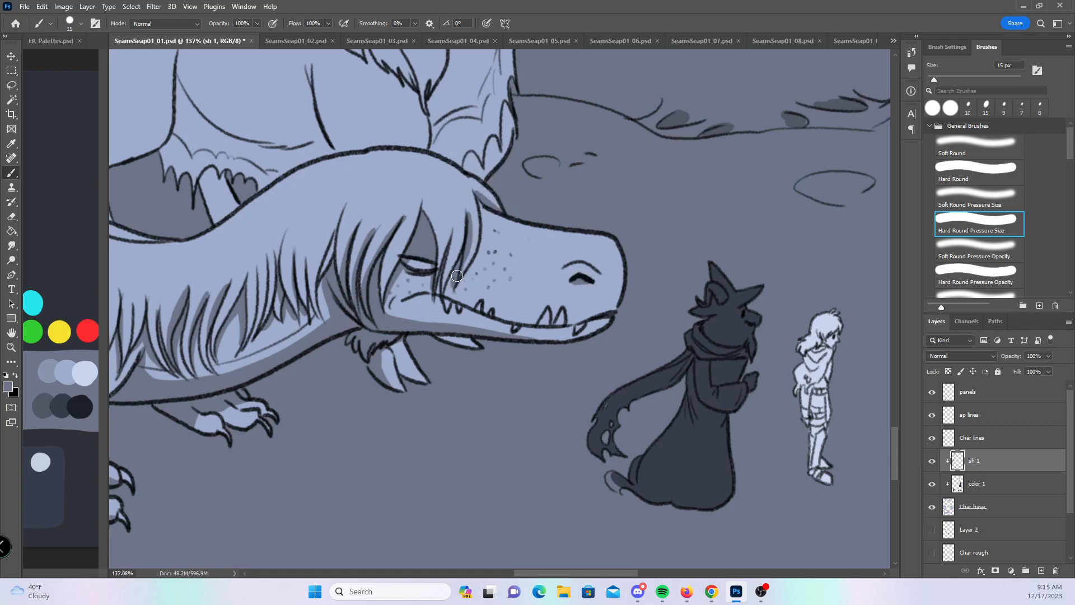
pyautogui.moveTo(454, 241); pyautogui.dragTo(450, 252)
pyautogui.hotkey('ctrl', 'space')
pyautogui.moveTo(513, 314); pyautogui.dragTo(490, 370)
pyautogui.hotkey('ctrl', 's')
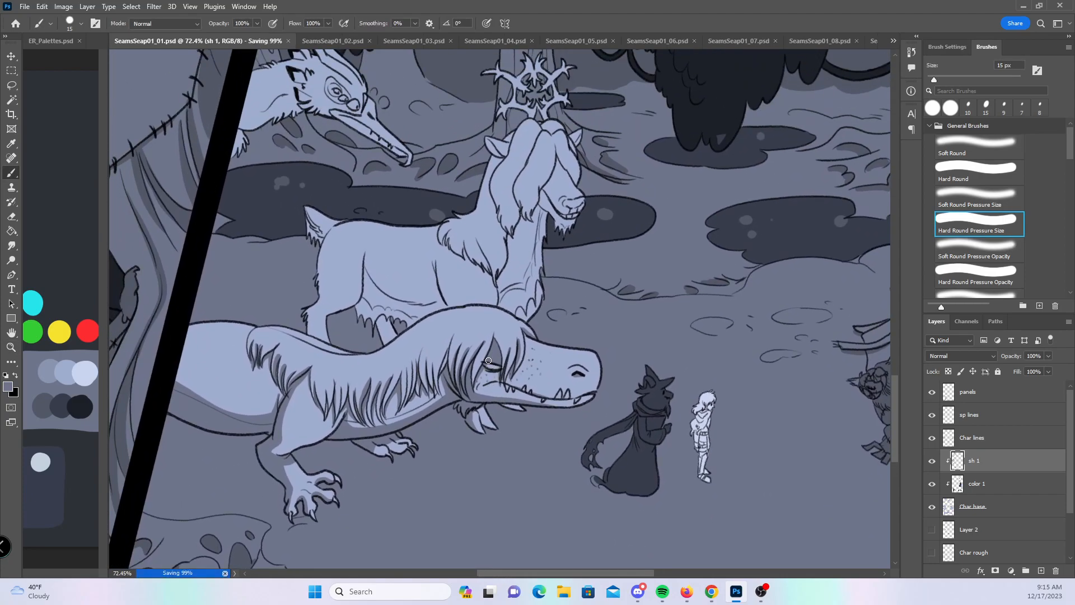
# - Shade the antlered creature's tail, rump, hind leg and belly fur behind the long-haired creature
pyautogui.hotkey('ctrl', 'space')
pyautogui.moveTo(353, 271); pyautogui.dragTo(408, 275)
pyautogui.moveTo(289, 122)
pyautogui.mouseDown()
pyautogui.moveTo(322, 178)
pyautogui.moveTo(301, 195)
pyautogui.moveTo(317, 177)
pyautogui.moveTo(323, 286)
pyautogui.mouseUp()
pyautogui.moveTo(328, 195); pyautogui.dragTo(318, 290)
pyautogui.moveTo(333, 245)
pyautogui.mouseDown()
pyautogui.moveTo(331, 274)
pyautogui.moveTo(292, 335)
pyautogui.moveTo(304, 364)
pyautogui.moveTo(316, 314)
pyautogui.moveTo(314, 380)
pyautogui.mouseUp()
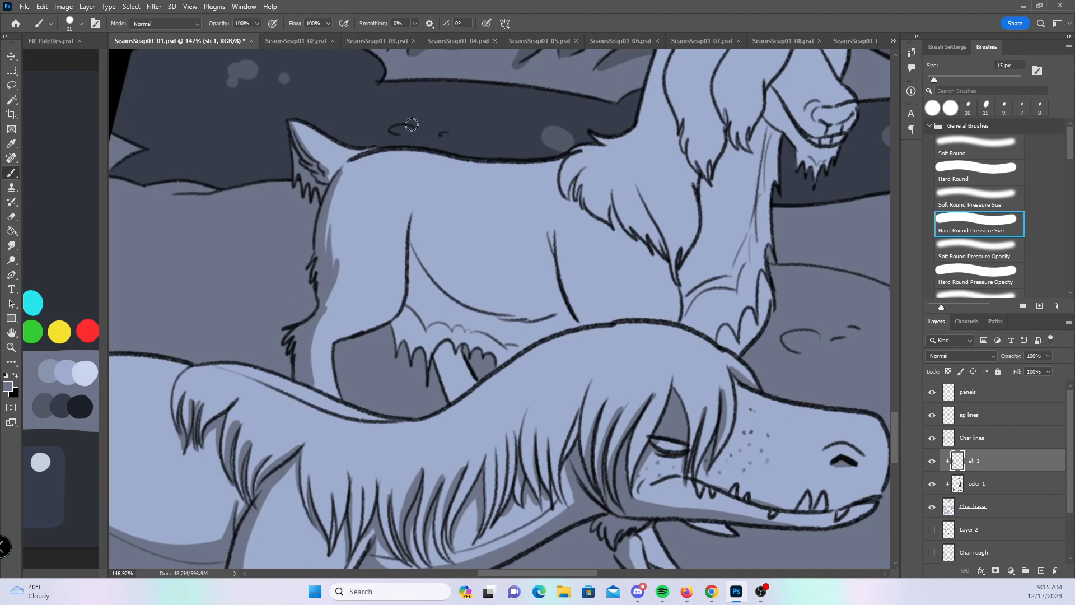
pyautogui.moveTo(413, 229)
pyautogui.mouseDown()
pyautogui.moveTo(399, 327)
pyautogui.moveTo(408, 323)
pyautogui.moveTo(423, 358)
pyautogui.moveTo(415, 286)
pyautogui.moveTo(442, 347)
pyautogui.moveTo(438, 373)
pyautogui.moveTo(453, 358)
pyautogui.moveTo(462, 389)
pyautogui.moveTo(479, 377)
pyautogui.mouseUp()
pyautogui.moveTo(618, 385); pyautogui.dragTo(493, 377)
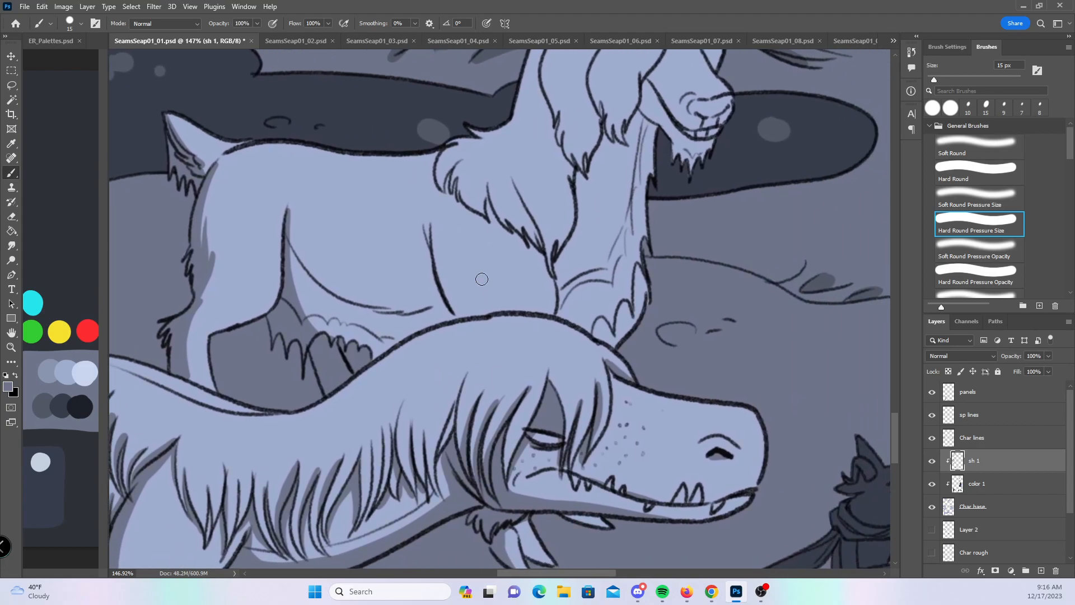
# - Shade the antlered creature's belly fur, the back edge of its front leg, and its shoulder and chest fur
pyautogui.moveTo(325, 336)
pyautogui.mouseDown()
pyautogui.moveTo(313, 320)
pyautogui.moveTo(361, 347)
pyautogui.moveTo(378, 320)
pyautogui.mouseUp()
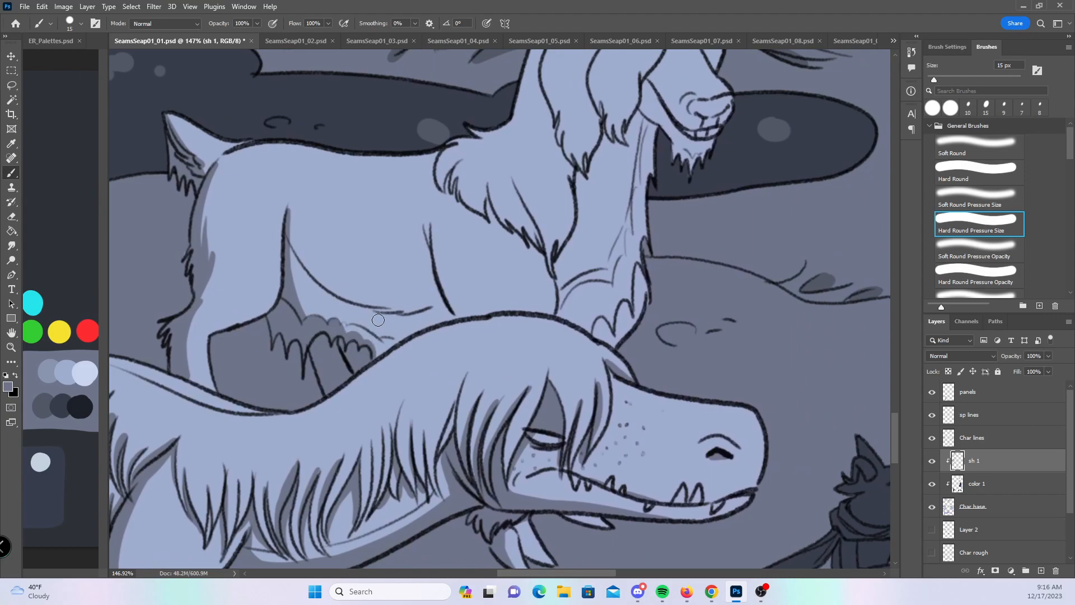
pyautogui.moveTo(431, 227)
pyautogui.mouseDown()
pyautogui.moveTo(429, 313)
pyautogui.moveTo(447, 317)
pyautogui.moveTo(430, 249)
pyautogui.moveTo(464, 317)
pyautogui.mouseUp()
pyautogui.moveTo(620, 367)
pyautogui.mouseDown()
pyautogui.moveTo(516, 420)
pyautogui.moveTo(474, 405)
pyautogui.moveTo(492, 414)
pyautogui.moveTo(515, 343)
pyautogui.moveTo(511, 377)
pyautogui.moveTo(526, 350)
pyautogui.mouseUp()
pyautogui.moveTo(362, 255); pyautogui.dragTo(373, 287)
pyautogui.moveTo(322, 232)
pyautogui.mouseDown()
pyautogui.moveTo(333, 263)
pyautogui.moveTo(339, 241)
pyautogui.moveTo(421, 316)
pyautogui.mouseUp()
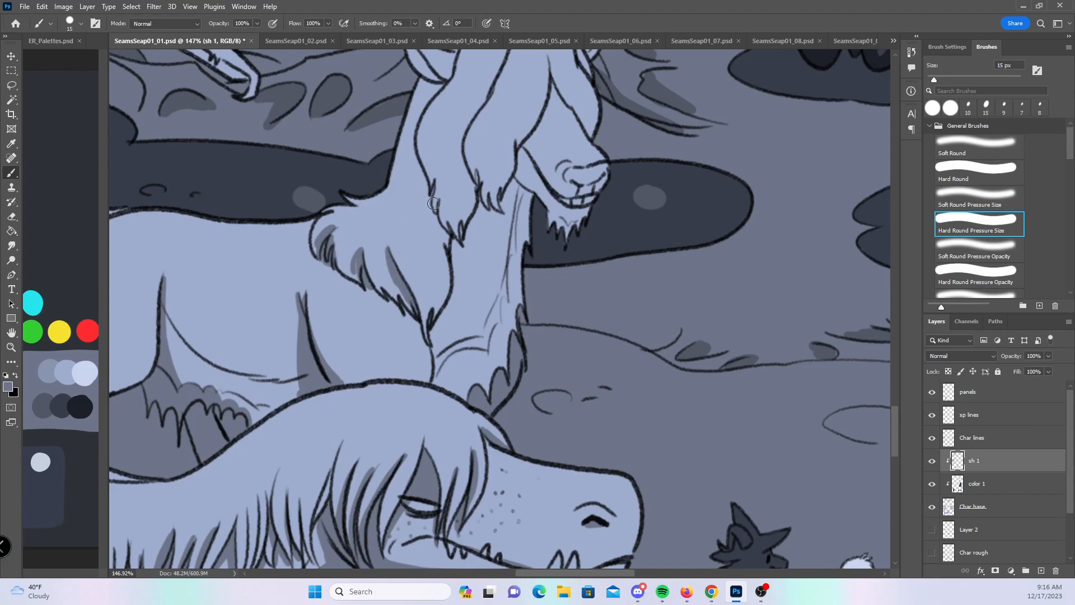
pyautogui.moveTo(601, 313); pyautogui.dragTo(558, 366)
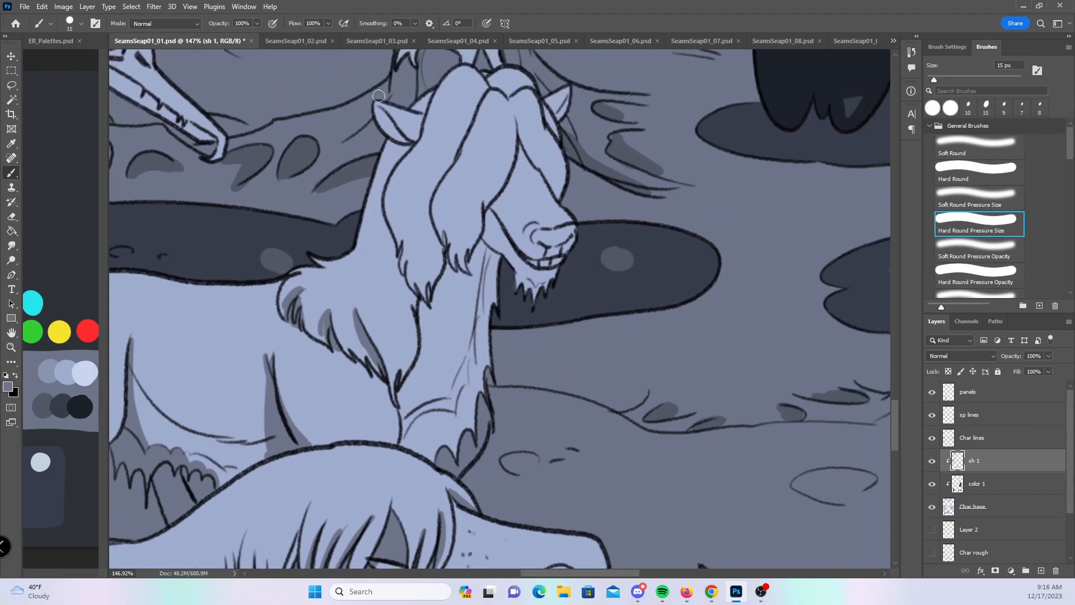
# - Paint shadows under the antlered creature's ear, along its neck, and beneath the long hair locks over its face
pyautogui.moveTo(384, 111)
pyautogui.mouseDown()
pyautogui.moveTo(392, 141)
pyautogui.moveTo(407, 146)
pyautogui.mouseUp()
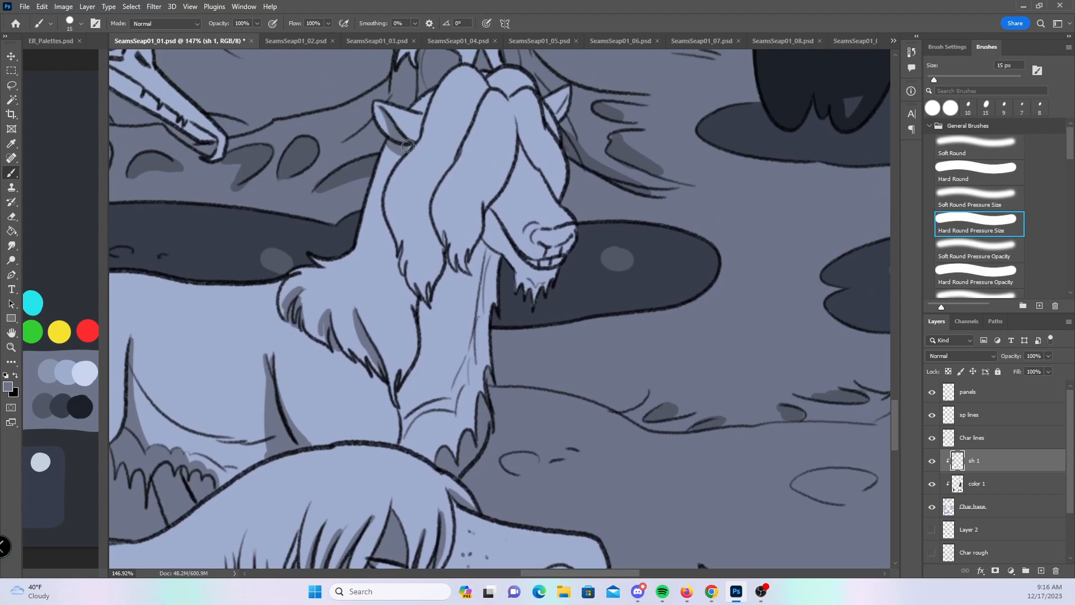
pyautogui.moveTo(386, 211); pyautogui.dragTo(406, 145)
pyautogui.moveTo(478, 106)
pyautogui.mouseDown()
pyautogui.moveTo(422, 226)
pyautogui.moveTo(434, 239)
pyautogui.moveTo(437, 280)
pyautogui.mouseUp()
pyautogui.moveTo(390, 232)
pyautogui.mouseDown()
pyautogui.moveTo(393, 273)
pyautogui.moveTo(399, 255)
pyautogui.moveTo(423, 301)
pyautogui.moveTo(420, 336)
pyautogui.moveTo(429, 290)
pyautogui.mouseUp()
pyautogui.moveTo(446, 232)
pyautogui.mouseDown()
pyautogui.moveTo(459, 263)
pyautogui.moveTo(464, 246)
pyautogui.moveTo(473, 253)
pyautogui.moveTo(469, 264)
pyautogui.moveTo(477, 187)
pyautogui.moveTo(479, 212)
pyautogui.moveTo(518, 129)
pyautogui.moveTo(561, 191)
pyautogui.mouseUp()
pyautogui.moveTo(514, 159)
pyautogui.mouseDown()
pyautogui.moveTo(531, 174)
pyautogui.moveTo(518, 137)
pyautogui.mouseUp()
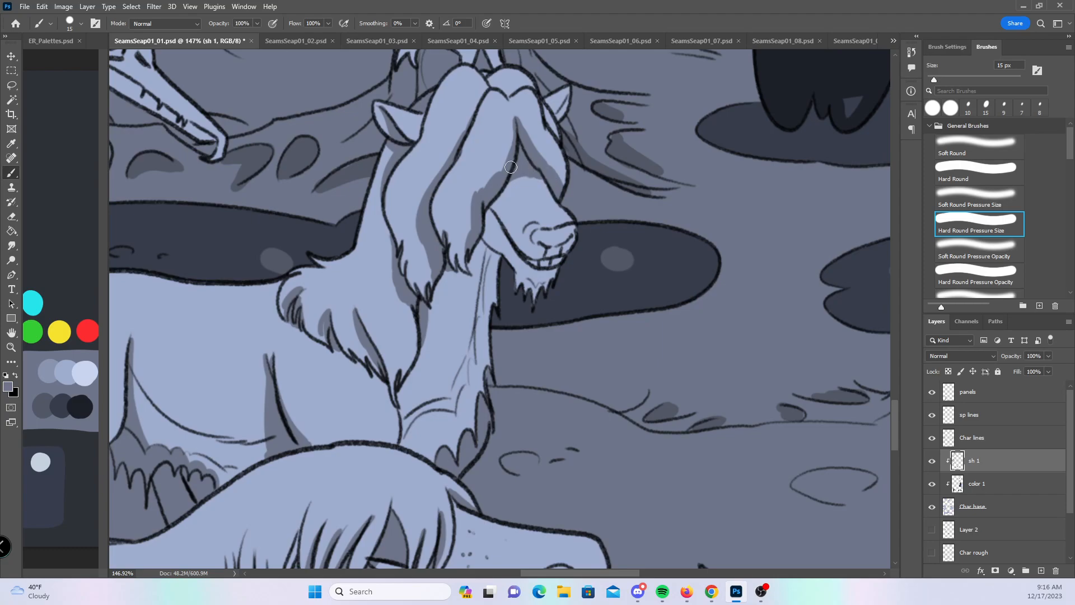
# - Shade the antlered creature's throat and chest fur, and the upper muzzle under its hair
pyautogui.moveTo(472, 241)
pyautogui.mouseDown()
pyautogui.moveTo(501, 261)
pyautogui.moveTo(481, 223)
pyautogui.moveTo(512, 281)
pyautogui.moveTo(492, 262)
pyautogui.moveTo(491, 307)
pyautogui.mouseUp()
pyautogui.moveTo(404, 406)
pyautogui.mouseDown()
pyautogui.moveTo(404, 445)
pyautogui.moveTo(422, 455)
pyautogui.moveTo(429, 423)
pyautogui.moveTo(411, 432)
pyautogui.moveTo(446, 416)
pyautogui.moveTo(428, 414)
pyautogui.moveTo(408, 434)
pyautogui.moveTo(456, 415)
pyautogui.moveTo(470, 373)
pyautogui.mouseUp()
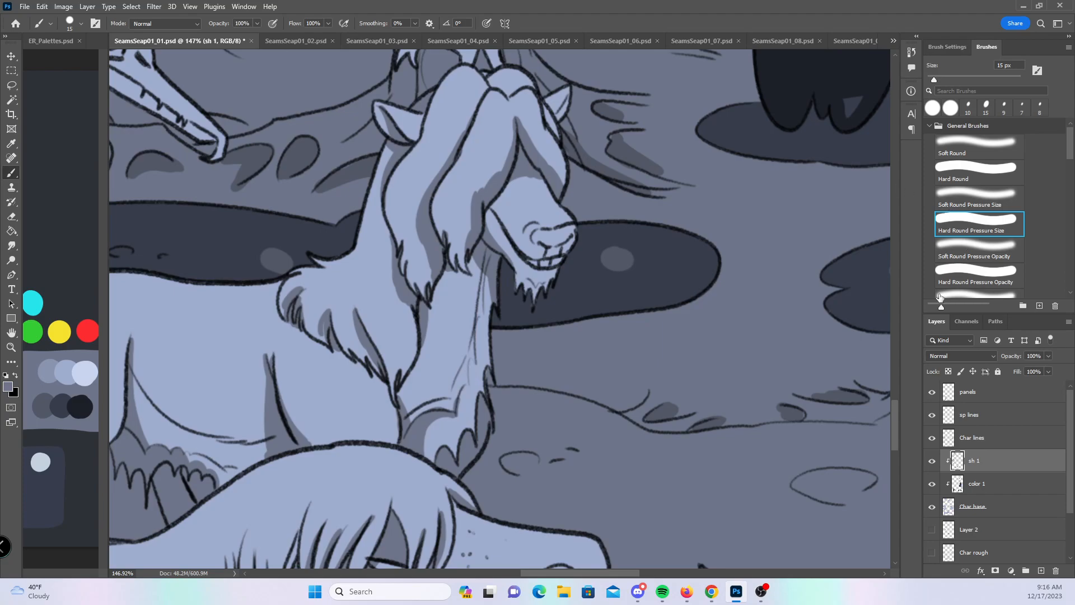
pyautogui.moveTo(898, 415); pyautogui.dragTo(896, 401)
pyautogui.moveTo(544, 185)
pyautogui.mouseDown()
pyautogui.moveTo(557, 196)
pyautogui.moveTo(576, 171)
pyautogui.mouseUp()
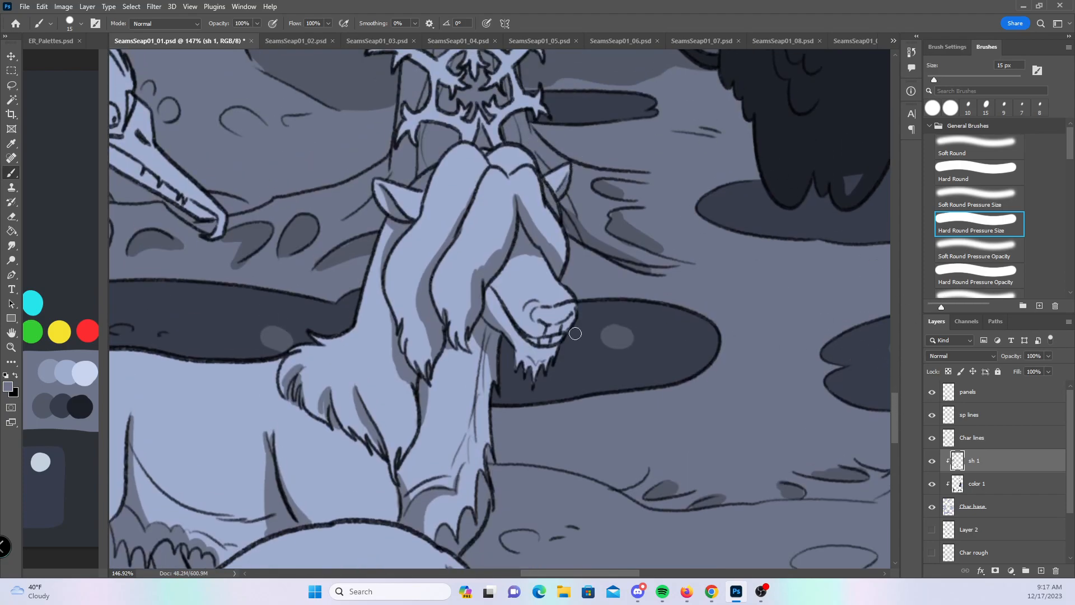
# - Shade the lower edges of the creature's antlers, redoing the first strokes, and save the page
pyautogui.moveTo(894, 407); pyautogui.dragTo(898, 394)
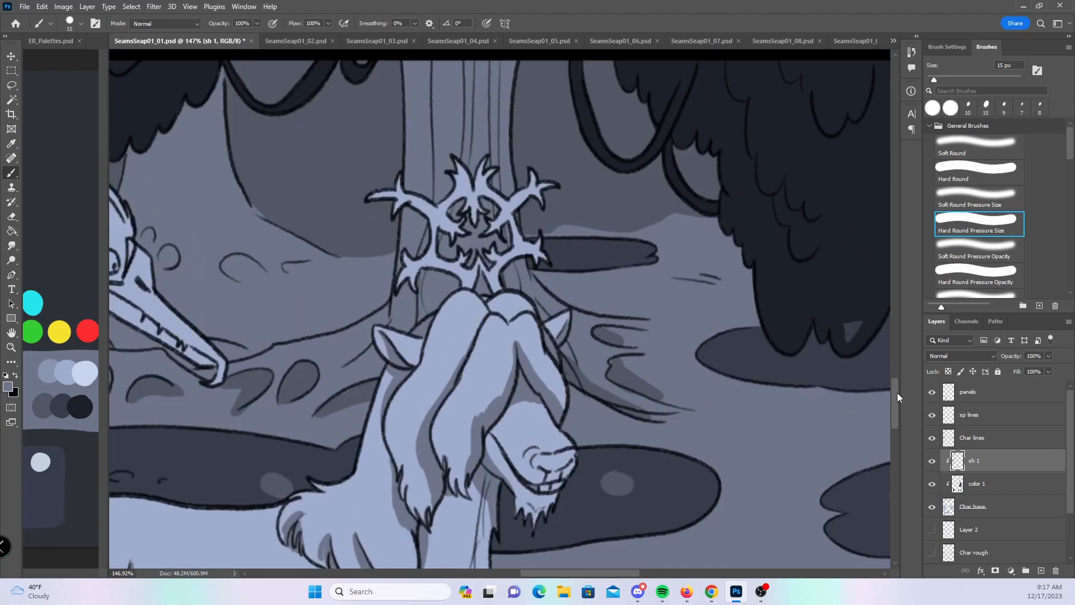
pyautogui.moveTo(419, 250)
pyautogui.mouseDown()
pyautogui.moveTo(414, 277)
pyautogui.moveTo(446, 267)
pyautogui.moveTo(490, 280)
pyautogui.moveTo(493, 262)
pyautogui.mouseUp()
pyautogui.hotkey('ctrl', 'z')
pyautogui.hotkey('ctrl', 'z')
pyautogui.moveTo(404, 289)
pyautogui.mouseDown()
pyautogui.moveTo(422, 268)
pyautogui.moveTo(495, 289)
pyautogui.mouseUp()
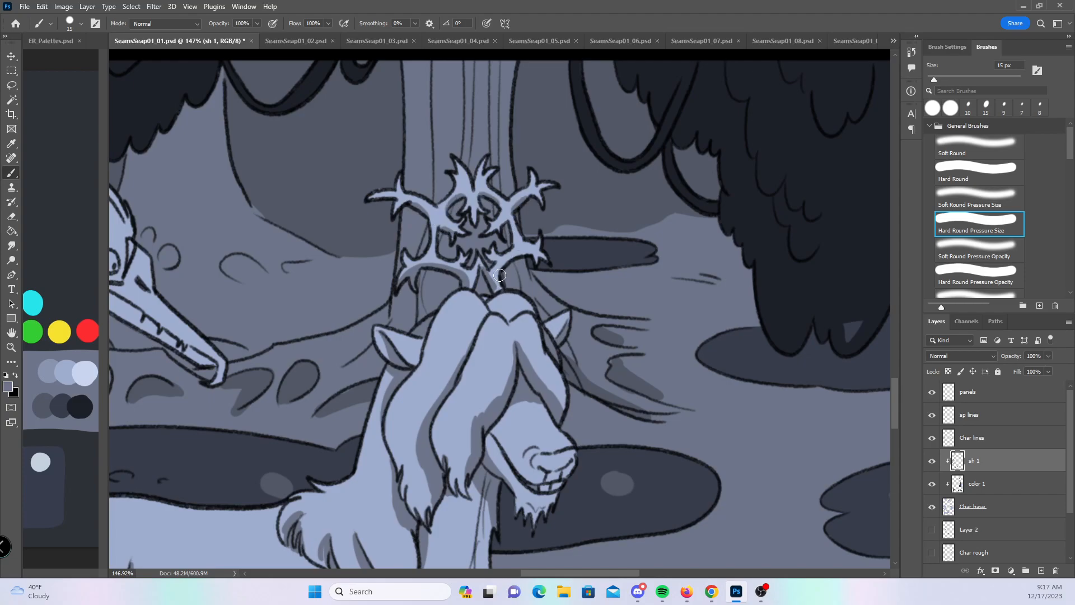
pyautogui.moveTo(499, 287)
pyautogui.mouseDown()
pyautogui.moveTo(494, 268)
pyautogui.moveTo(525, 258)
pyautogui.mouseUp()
pyautogui.scroll(-5, 704, 351)
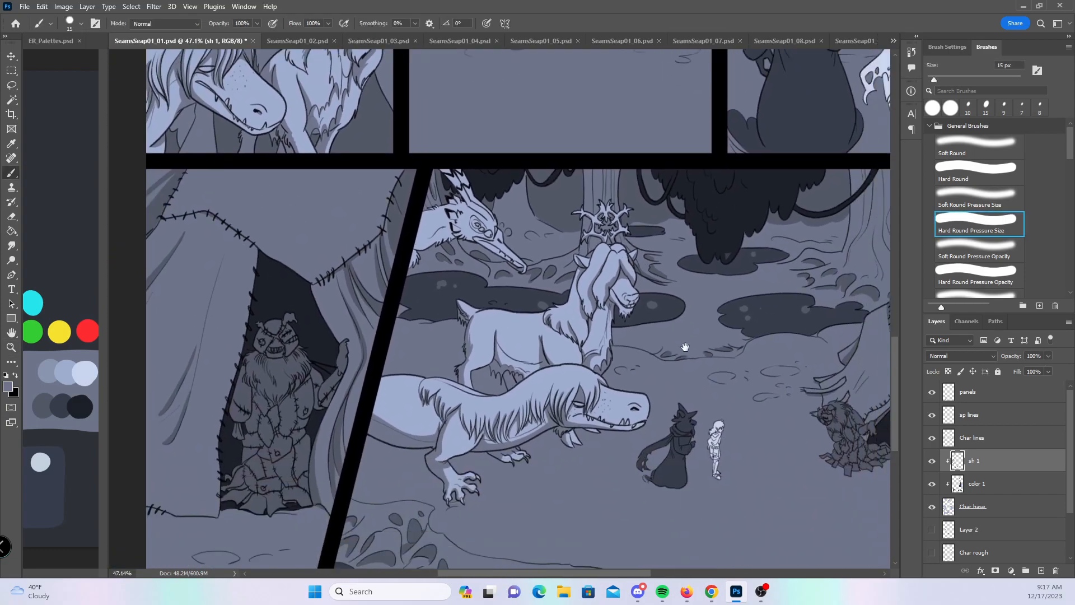
pyautogui.moveTo(685, 347); pyautogui.dragTo(636, 307)
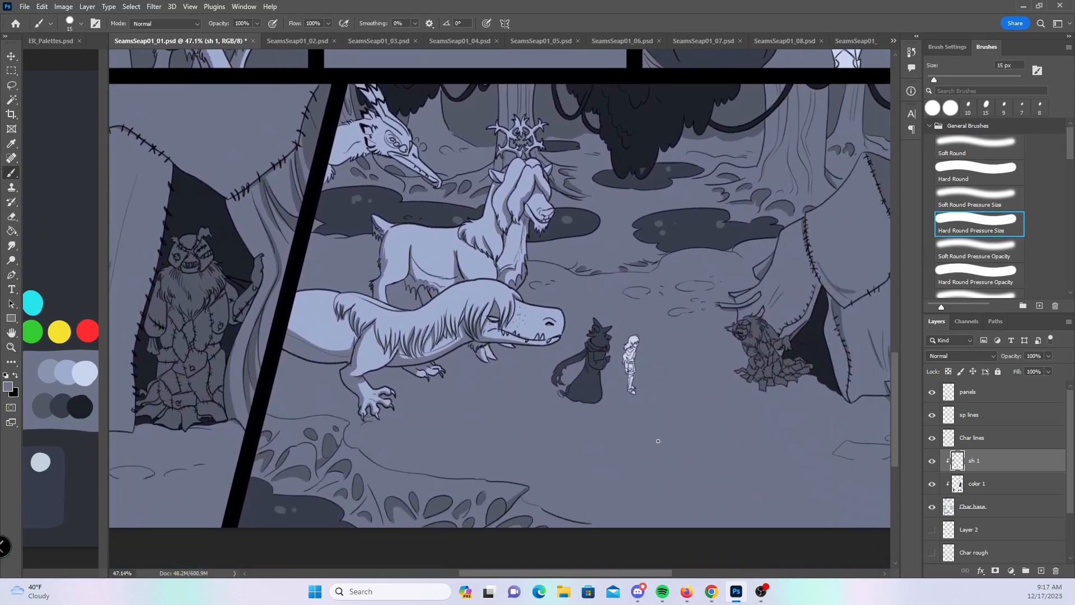
pyautogui.hotkey('ctrl', 's')
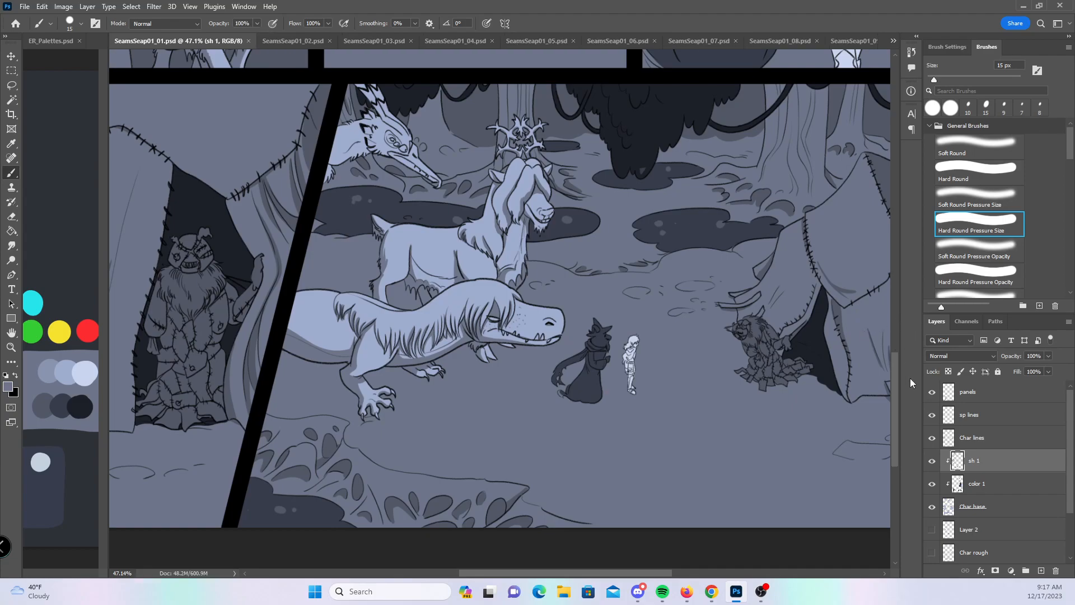
# - Using the palette's muted blue and a 7 px brush, shade the small light-haired figure's torso and legs in the first panel
pyautogui.moveTo(894, 426); pyautogui.dragTo(892, 193)
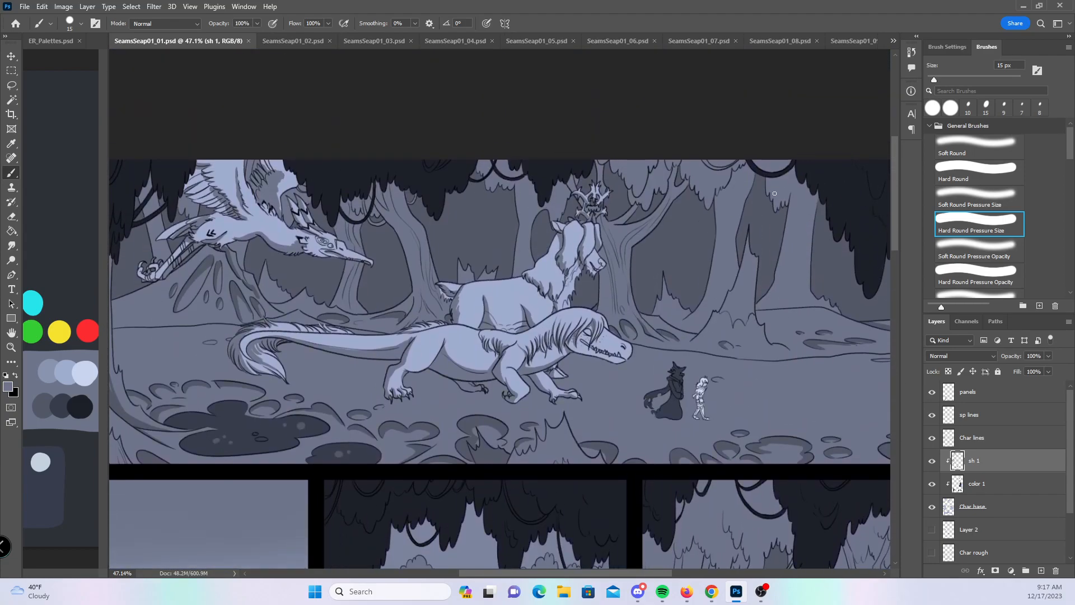
pyautogui.click(52, 371)
pyautogui.press('z')
pyautogui.moveTo(727, 407); pyautogui.dragTo(854, 416)
pyautogui.press('[')
pyautogui.press('[')
pyautogui.press('[')
pyautogui.press('[')
pyautogui.moveTo(515, 336); pyautogui.dragTo(513, 350)
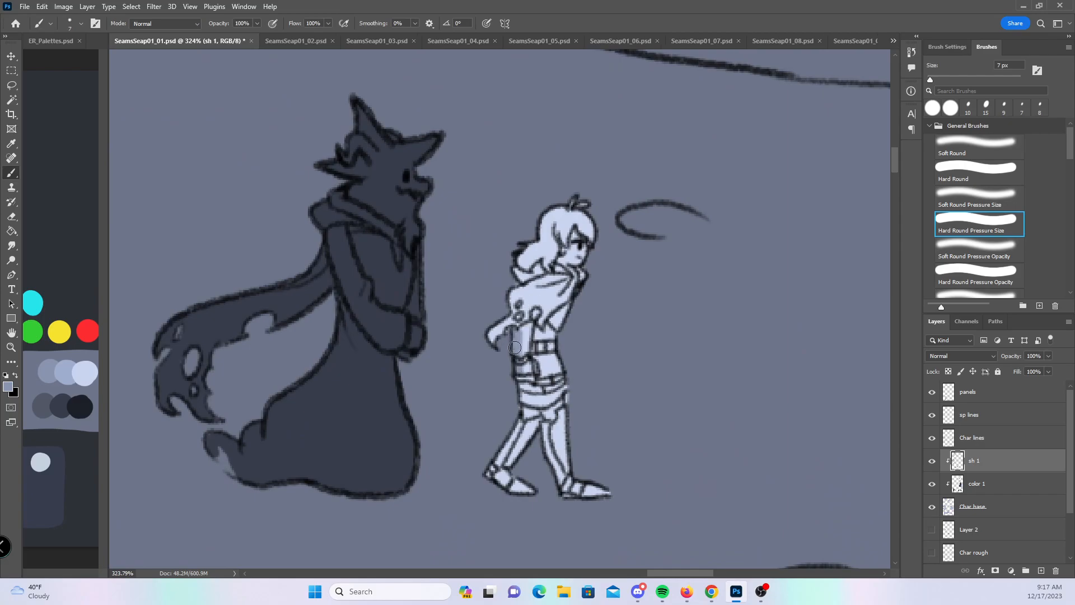
pyautogui.moveTo(520, 394)
pyautogui.mouseDown()
pyautogui.moveTo(526, 417)
pyautogui.moveTo(493, 476)
pyautogui.moveTo(532, 428)
pyautogui.moveTo(564, 497)
pyautogui.mouseUp()
# - Shade the small light-haired figure's cape, hair and collar
pyautogui.moveTo(535, 321)
pyautogui.mouseDown()
pyautogui.moveTo(497, 333)
pyautogui.moveTo(577, 280)
pyautogui.moveTo(556, 319)
pyautogui.moveTo(559, 310)
pyautogui.moveTo(522, 339)
pyautogui.mouseUp()
pyautogui.moveTo(521, 267)
pyautogui.mouseDown()
pyautogui.moveTo(576, 229)
pyautogui.moveTo(570, 240)
pyautogui.mouseUp()
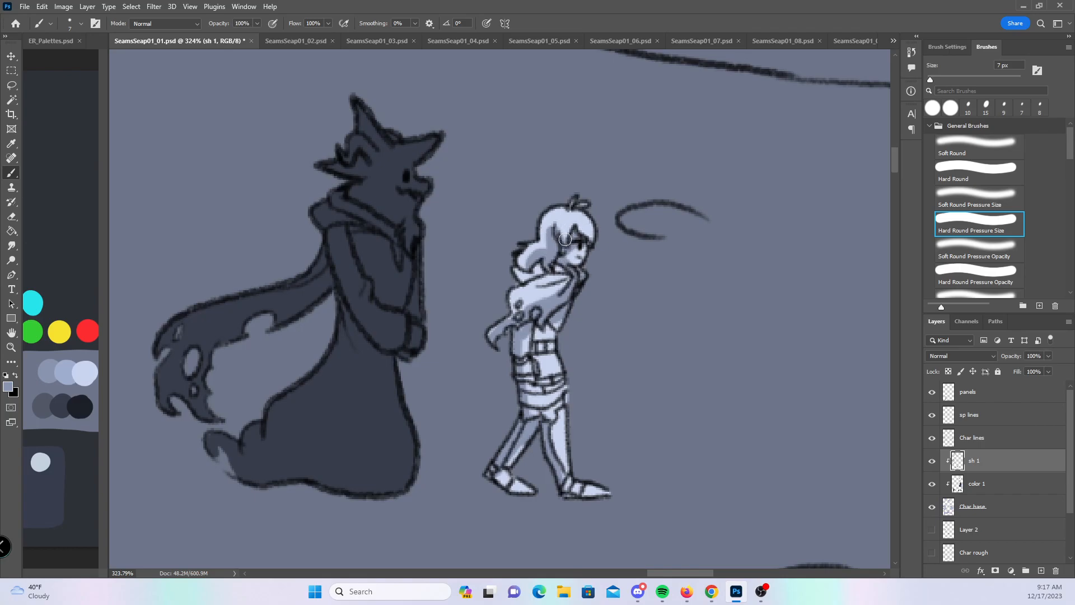
pyautogui.moveTo(516, 282); pyautogui.dragTo(551, 264)
# - In the close panel of the light-haired character, use a 9 px brush to shade the ear, the neck under the chin, and around the eye
pyautogui.press('z')
pyautogui.moveTo(650, 361); pyautogui.dragTo(570, 426)
pyautogui.press('space')
pyautogui.moveTo(602, 497); pyautogui.dragTo(674, 177)
pyautogui.moveTo(523, 482); pyautogui.dragTo(621, 283)
pyautogui.moveTo(659, 502); pyautogui.dragTo(269, 358)
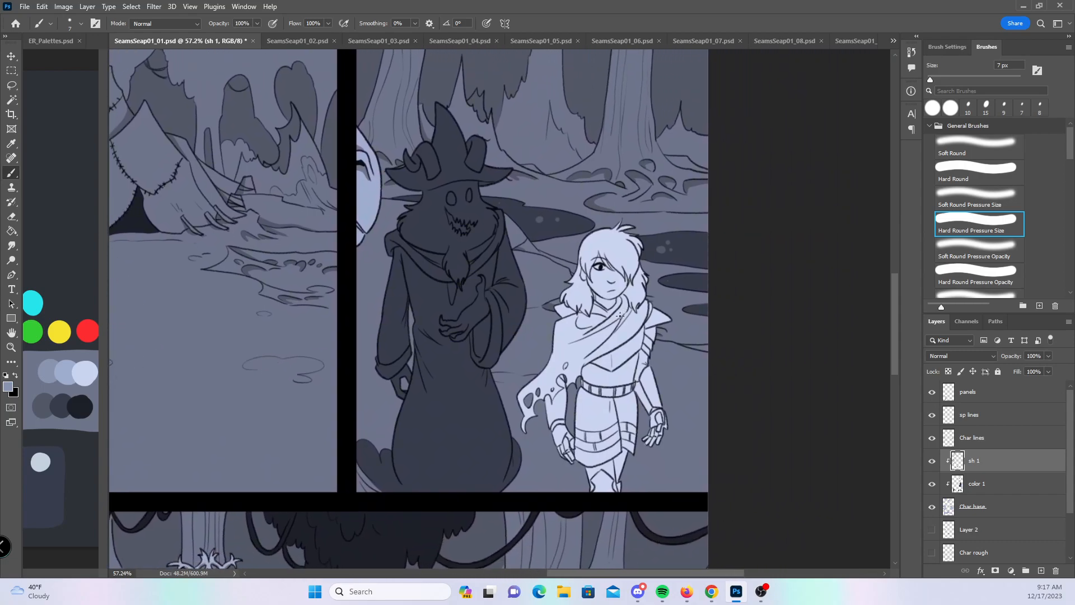
pyautogui.press('z')
pyautogui.moveTo(615, 306)
pyautogui.mouseDown()
pyautogui.moveTo(679, 307)
pyautogui.moveTo(581, 401)
pyautogui.mouseUp()
pyautogui.press('space')
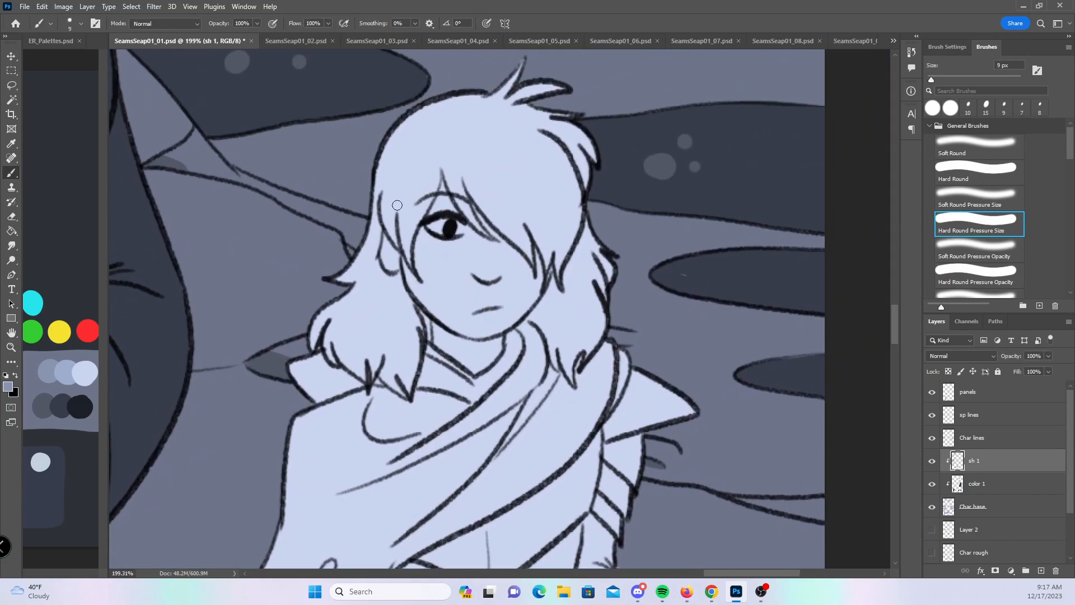
pyautogui.moveTo(381, 256)
pyautogui.mouseDown()
pyautogui.moveTo(387, 240)
pyautogui.moveTo(392, 250)
pyautogui.mouseUp()
pyautogui.moveTo(379, 200)
pyautogui.mouseDown()
pyautogui.moveTo(379, 237)
pyautogui.moveTo(377, 199)
pyautogui.moveTo(389, 249)
pyautogui.moveTo(395, 209)
pyautogui.moveTo(397, 275)
pyautogui.moveTo(428, 328)
pyautogui.moveTo(417, 311)
pyautogui.moveTo(472, 354)
pyautogui.moveTo(456, 342)
pyautogui.moveTo(490, 349)
pyautogui.mouseUp()
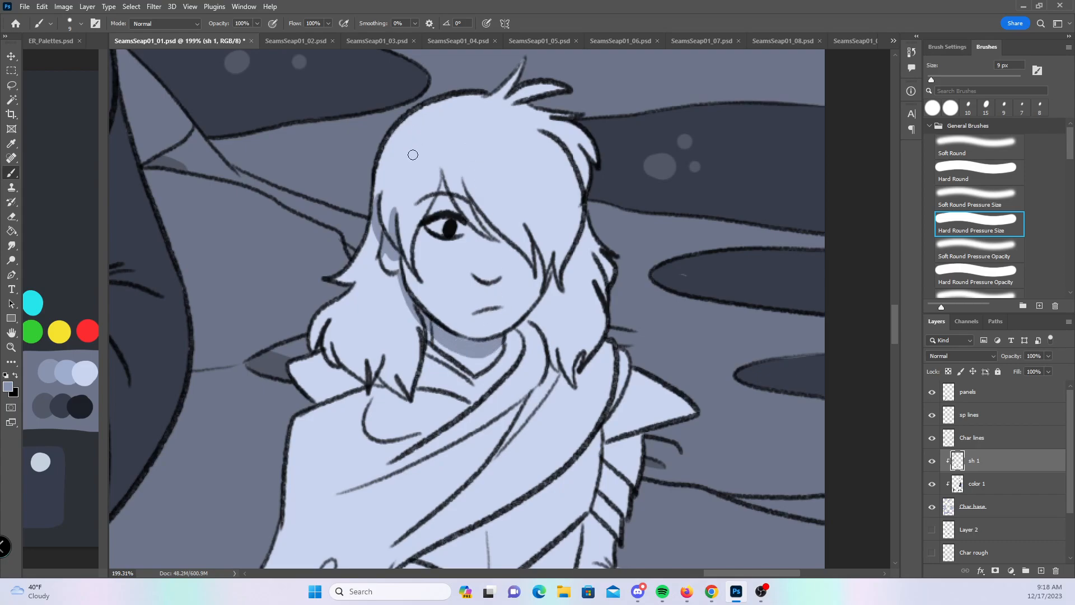
pyautogui.moveTo(415, 274)
pyautogui.mouseDown()
pyautogui.moveTo(437, 182)
pyautogui.moveTo(457, 211)
pyautogui.mouseUp()
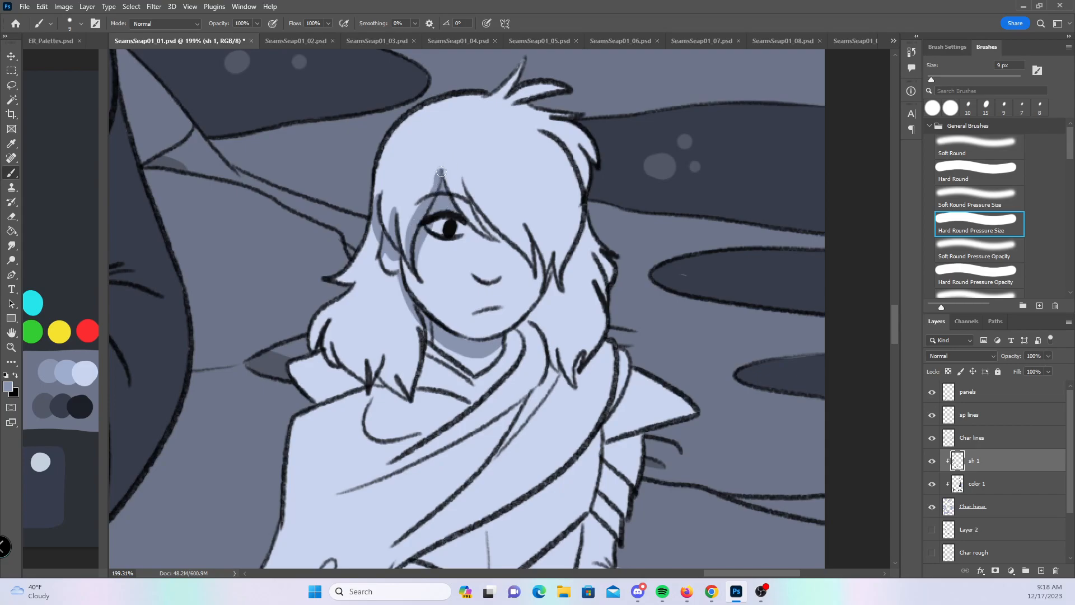
# - Paint shadows along the parting and lower edge of the hair fringe sweeping across the character's face
pyautogui.moveTo(442, 172); pyautogui.dragTo(481, 231)
pyautogui.moveTo(470, 190); pyautogui.dragTo(523, 251)
pyautogui.moveTo(459, 172); pyautogui.dragTo(518, 240)
pyautogui.moveTo(477, 204); pyautogui.dragTo(524, 249)
pyautogui.moveTo(496, 214); pyautogui.dragTo(533, 258)
pyautogui.moveTo(478, 178)
pyautogui.mouseDown()
pyautogui.moveTo(527, 242)
pyautogui.moveTo(461, 173)
pyautogui.moveTo(536, 250)
pyautogui.mouseUp()
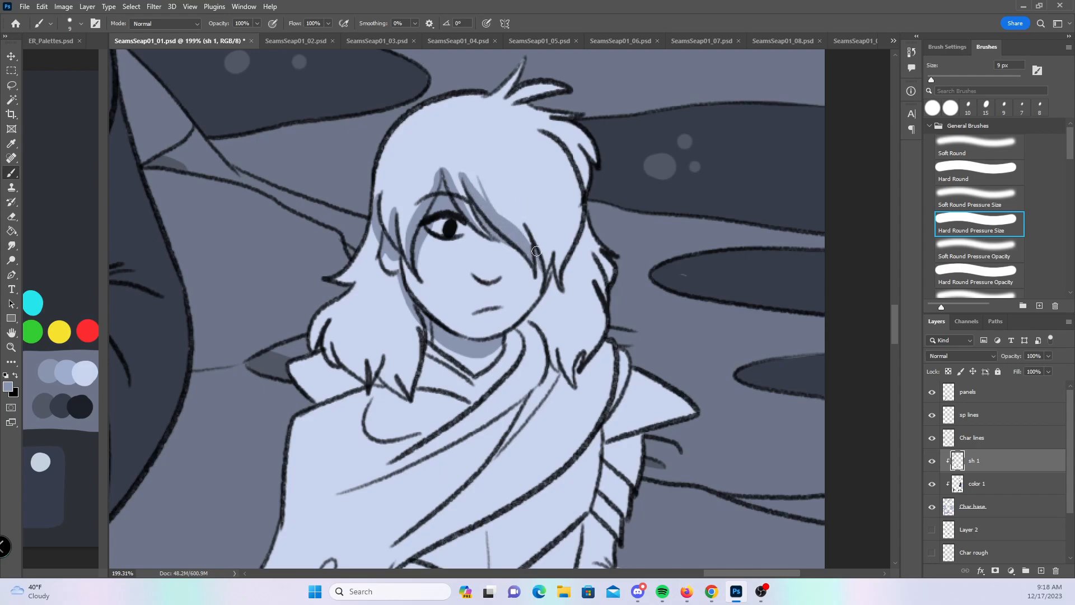
# - Shade the inner hair lock beside the visible-eye side of the neck, filling it with a 15 px brush
pyautogui.moveTo(386, 285)
pyautogui.mouseDown()
pyautogui.moveTo(365, 330)
pyautogui.moveTo(386, 354)
pyautogui.mouseUp()
pyautogui.moveTo(385, 304)
pyautogui.mouseDown()
pyautogui.moveTo(407, 390)
pyautogui.moveTo(410, 379)
pyautogui.mouseUp()
pyautogui.moveTo(414, 336); pyautogui.dragTo(415, 376)
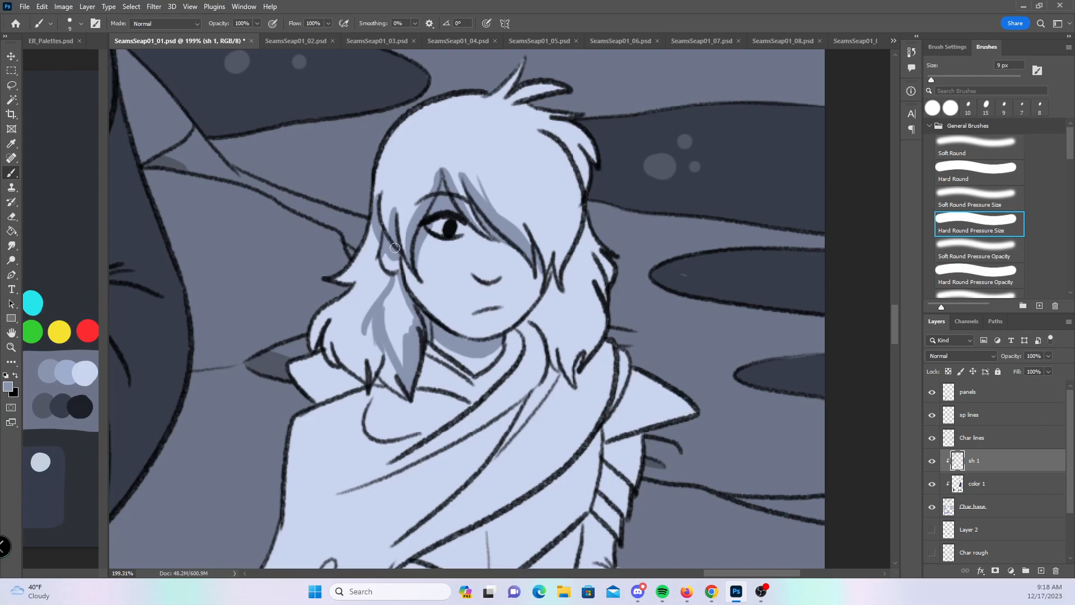
pyautogui.press(']')
pyautogui.press(']')
pyautogui.moveTo(408, 290)
pyautogui.mouseDown()
pyautogui.moveTo(383, 324)
pyautogui.moveTo(410, 369)
pyautogui.mouseUp()
pyautogui.moveTo(421, 307); pyautogui.dragTo(416, 340)
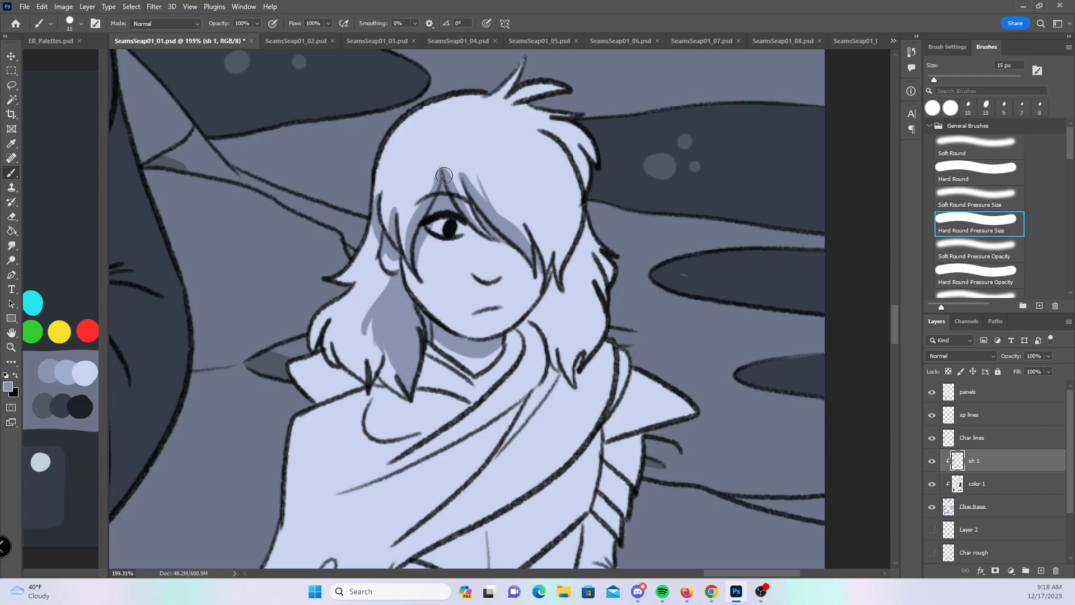
# - Shade the face beneath the fringe around the visible eye and along the jaw edge
pyautogui.moveTo(418, 256)
pyautogui.mouseDown()
pyautogui.moveTo(452, 238)
pyautogui.moveTo(441, 236)
pyautogui.moveTo(485, 236)
pyautogui.mouseUp()
pyautogui.moveTo(419, 257); pyautogui.dragTo(518, 239)
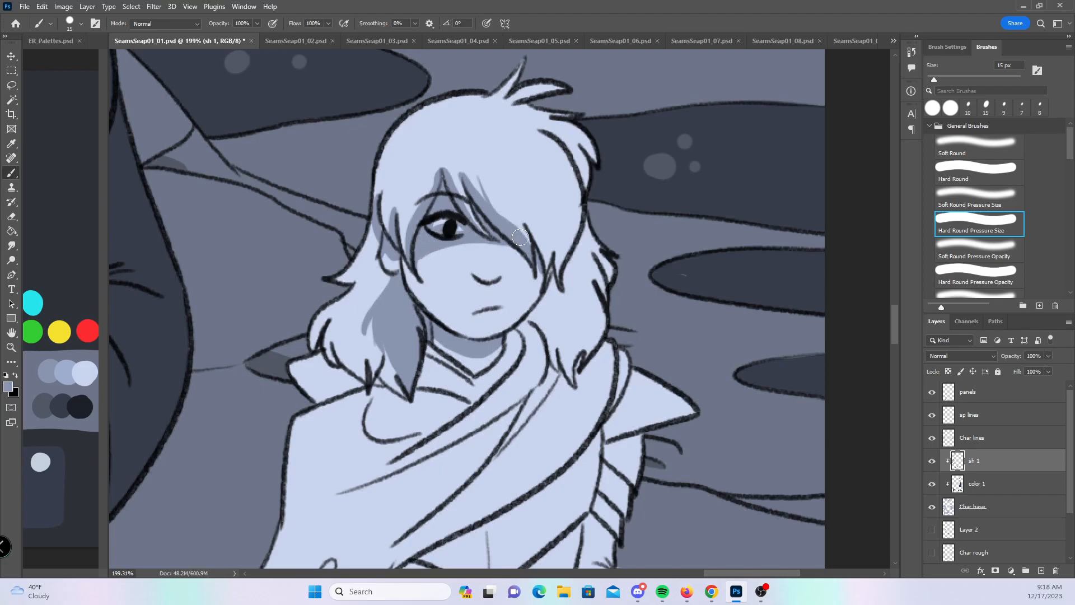
pyautogui.moveTo(417, 283); pyautogui.dragTo(455, 336)
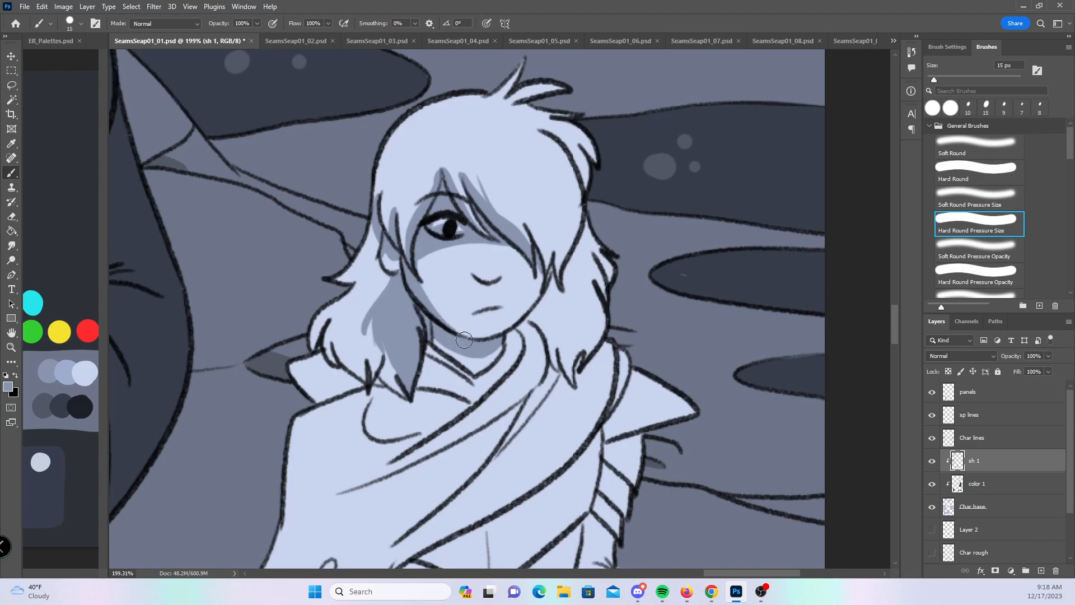
# - With a 9 px brush, shade the hair on the covered-eye side of the face and the loose tufts above it
pyautogui.press('[')
pyautogui.press('[')
pyautogui.moveTo(583, 225)
pyautogui.mouseDown()
pyautogui.moveTo(566, 292)
pyautogui.moveTo(578, 320)
pyautogui.moveTo(563, 343)
pyautogui.moveTo(573, 384)
pyautogui.moveTo(565, 303)
pyautogui.mouseUp()
pyautogui.moveTo(556, 367)
pyautogui.mouseDown()
pyautogui.moveTo(535, 322)
pyautogui.moveTo(552, 277)
pyautogui.moveTo(581, 297)
pyautogui.mouseUp()
pyautogui.moveTo(558, 139)
pyautogui.mouseDown()
pyautogui.moveTo(590, 189)
pyautogui.moveTo(595, 163)
pyautogui.moveTo(587, 173)
pyautogui.mouseUp()
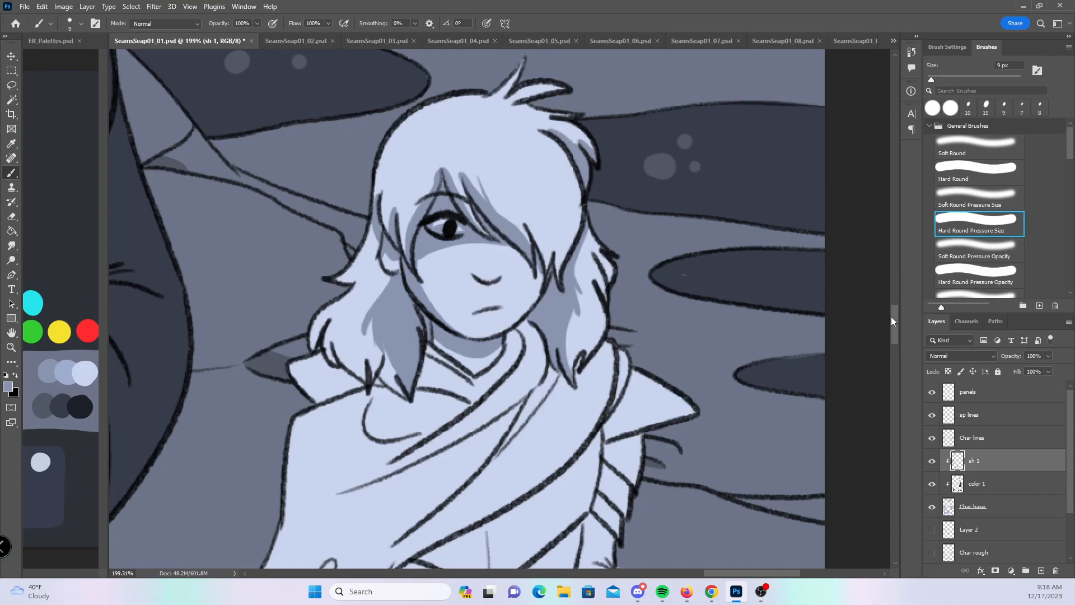
# - Shade the outer hair tips, the shoulder piece beneath them, and the collar around the character's neck
pyautogui.moveTo(891, 316); pyautogui.dragTo(889, 325)
pyautogui.moveTo(344, 267)
pyautogui.mouseDown()
pyautogui.moveTo(314, 291)
pyautogui.moveTo(357, 274)
pyautogui.mouseUp()
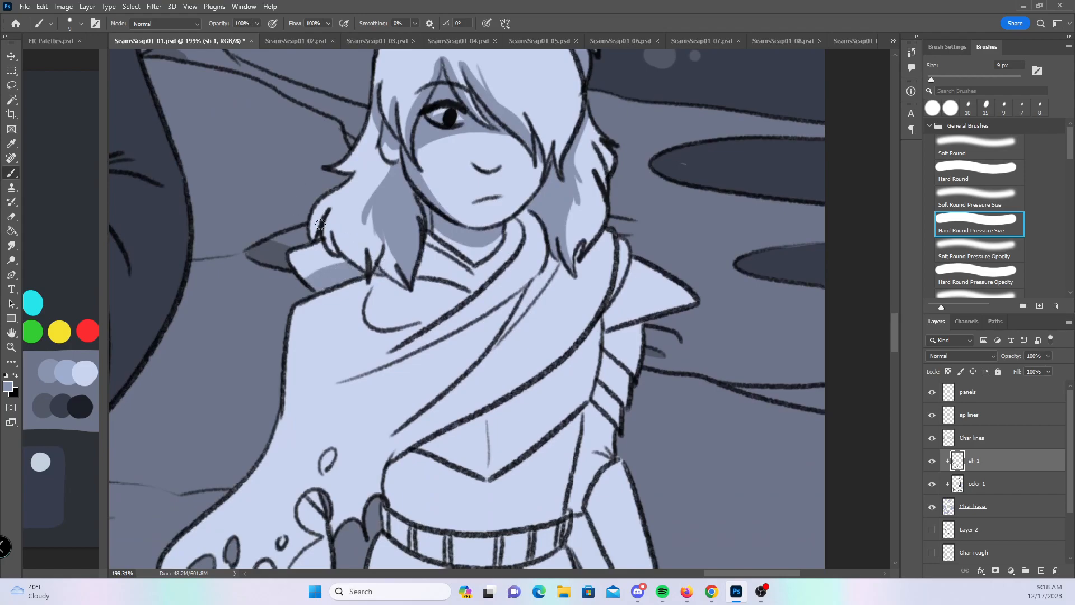
pyautogui.moveTo(332, 232)
pyautogui.mouseDown()
pyautogui.moveTo(344, 262)
pyautogui.moveTo(360, 268)
pyautogui.moveTo(372, 253)
pyautogui.moveTo(470, 296)
pyautogui.mouseUp()
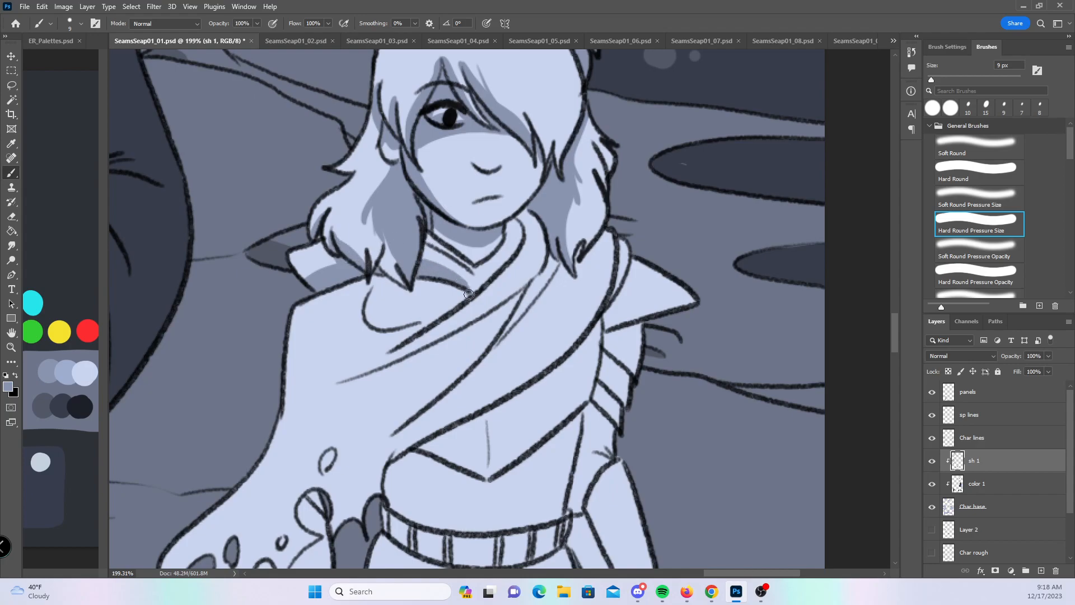
pyautogui.moveTo(424, 236)
pyautogui.mouseDown()
pyautogui.moveTo(454, 255)
pyautogui.moveTo(495, 246)
pyautogui.moveTo(508, 231)
pyautogui.mouseUp()
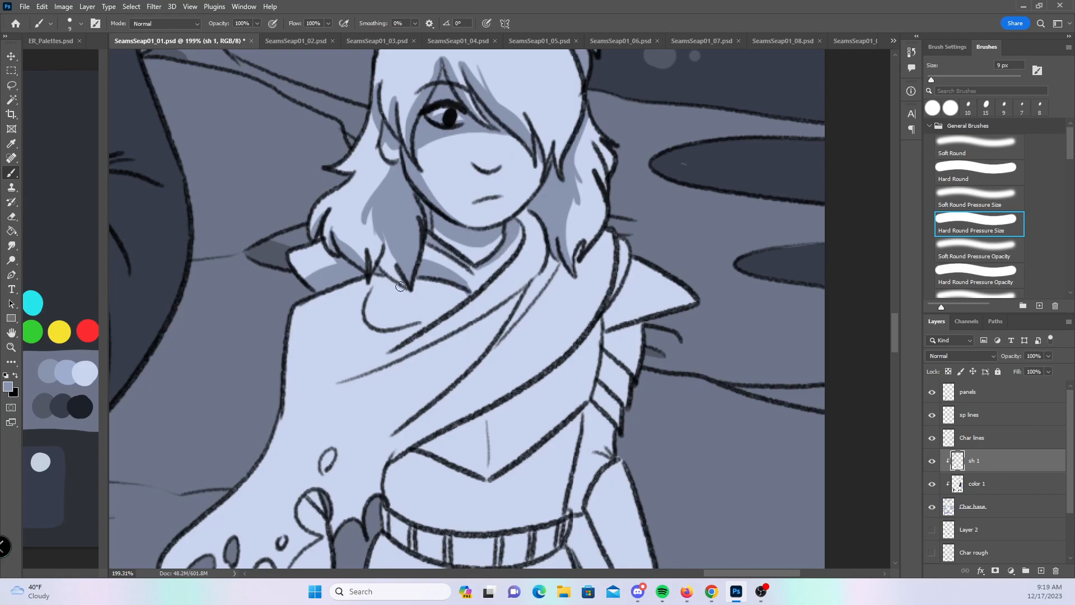
# - Paint shadows in the cape's neck folds and along the draped cloth below the hair
pyautogui.moveTo(374, 283); pyautogui.dragTo(372, 320)
pyautogui.moveTo(521, 218); pyautogui.dragTo(527, 262)
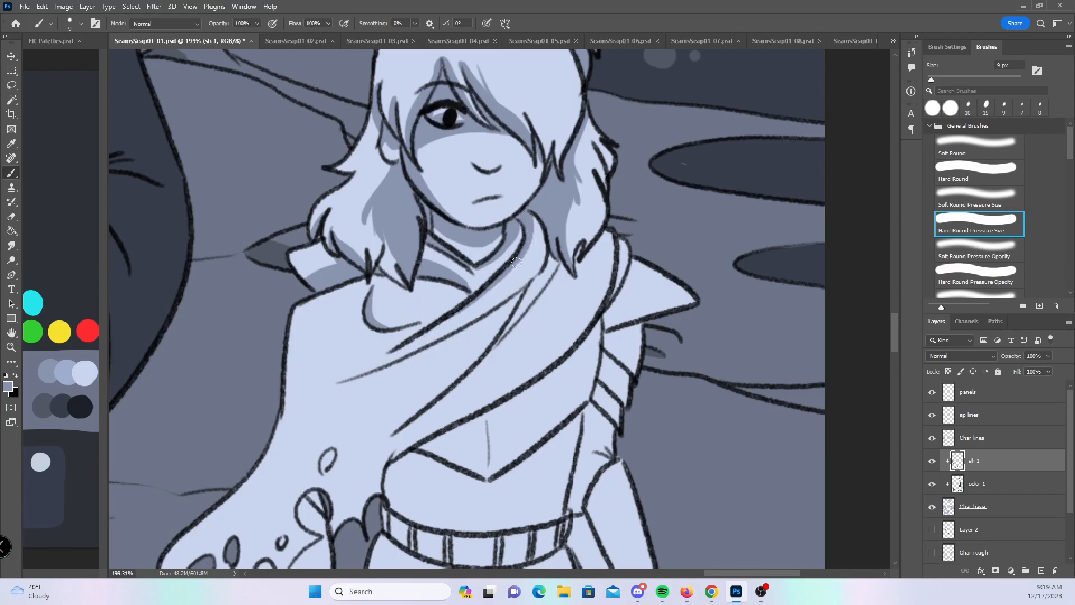
pyautogui.moveTo(536, 220); pyautogui.dragTo(530, 245)
pyautogui.moveTo(556, 403); pyautogui.dragTo(576, 256)
# - With a 15 px brush, shade the upper arm beneath the tattered cape and the area visible through the cape's large hole
pyautogui.press(']')
pyautogui.press(']')
pyautogui.moveTo(353, 309); pyautogui.dragTo(345, 322)
pyautogui.moveTo(288, 446); pyautogui.dragTo(281, 481)
pyautogui.moveTo(304, 441)
pyautogui.mouseDown()
pyautogui.moveTo(348, 469)
pyautogui.moveTo(283, 432)
pyautogui.moveTo(291, 439)
pyautogui.mouseUp()
pyautogui.click(302, 401)
pyautogui.moveTo(333, 354)
pyautogui.mouseDown()
pyautogui.moveTo(328, 373)
pyautogui.moveTo(336, 359)
pyautogui.mouseUp()
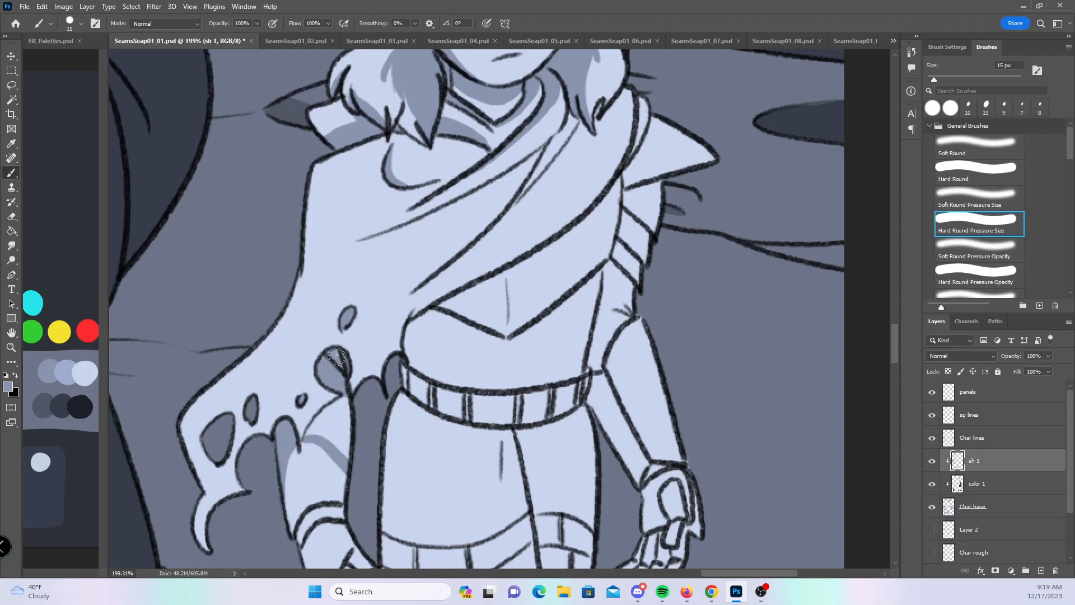
pyautogui.moveTo(341, 405)
pyautogui.mouseDown()
pyautogui.moveTo(306, 445)
pyautogui.moveTo(345, 465)
pyautogui.moveTo(348, 408)
pyautogui.mouseUp()
# - Shade the outer side of the forearm and hand below the cape, undoing the last stroke
pyautogui.scroll(-5, 501, 218)
pyautogui.moveTo(293, 301)
pyautogui.mouseDown()
pyautogui.moveTo(296, 377)
pyautogui.moveTo(313, 440)
pyautogui.moveTo(355, 501)
pyautogui.moveTo(344, 445)
pyautogui.moveTo(382, 519)
pyautogui.mouseUp()
pyautogui.moveTo(351, 413); pyautogui.dragTo(369, 454)
pyautogui.hotkey('ctrl', 'z')
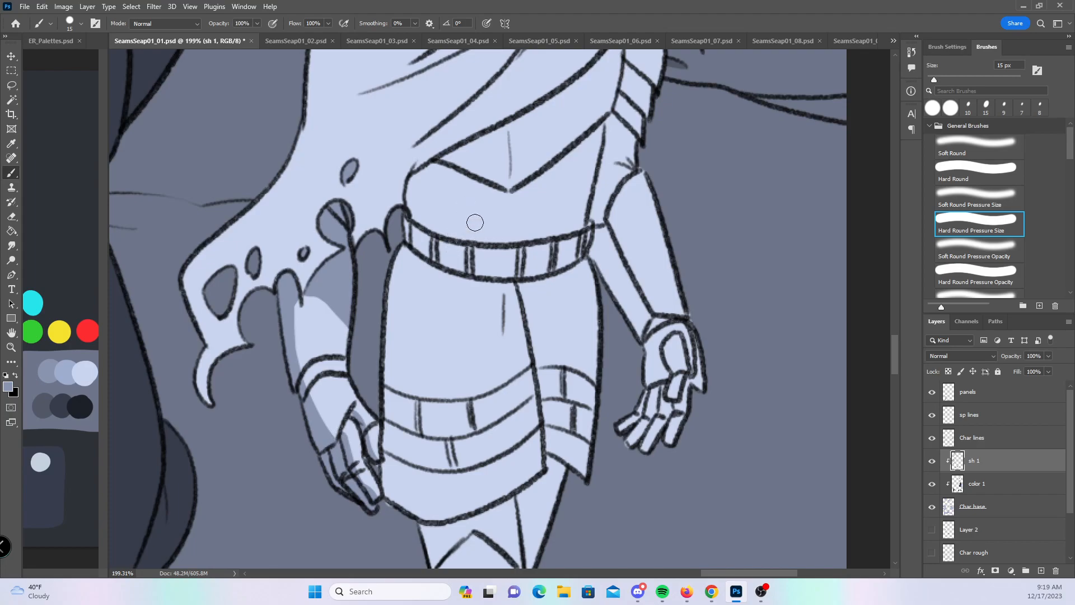
# - Shade the cape side of the character's torso, belt and skirt, and the skirt's rear panel beside the front overlap
pyautogui.moveTo(428, 283); pyautogui.dragTo(417, 517)
pyautogui.moveTo(392, 450)
pyautogui.mouseDown()
pyautogui.moveTo(391, 496)
pyautogui.moveTo(408, 470)
pyautogui.moveTo(388, 484)
pyautogui.moveTo(392, 380)
pyautogui.moveTo(411, 350)
pyautogui.mouseUp()
pyautogui.moveTo(426, 229)
pyautogui.mouseDown()
pyautogui.moveTo(426, 170)
pyautogui.moveTo(415, 182)
pyautogui.moveTo(420, 248)
pyautogui.moveTo(410, 217)
pyautogui.moveTo(389, 371)
pyautogui.moveTo(411, 388)
pyautogui.mouseUp()
pyautogui.moveTo(520, 283)
pyautogui.mouseDown()
pyautogui.moveTo(551, 456)
pyautogui.moveTo(571, 484)
pyautogui.moveTo(552, 447)
pyautogui.mouseUp()
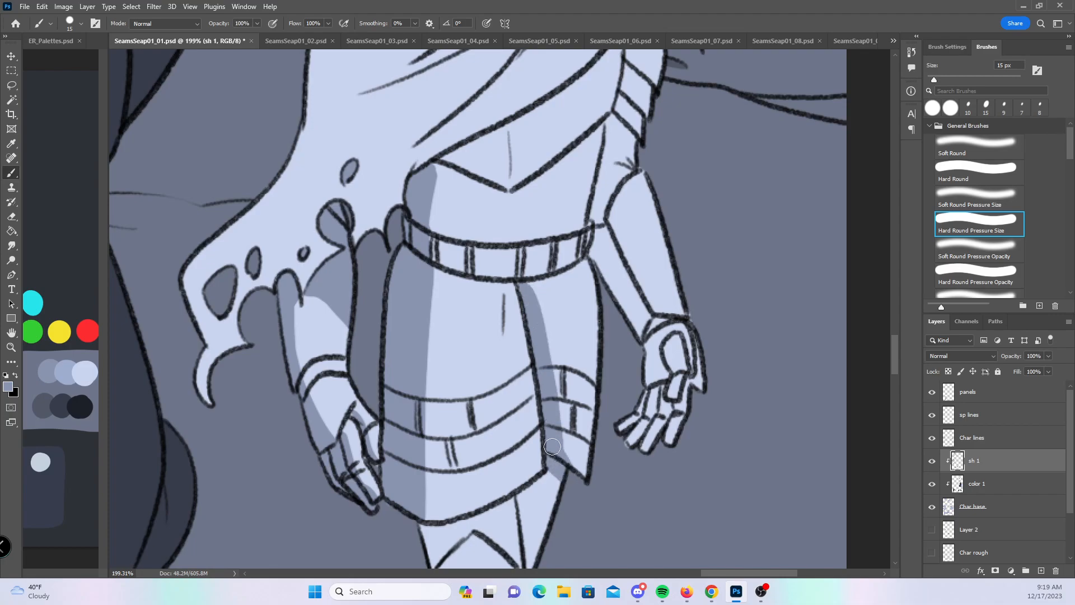
# - Shade the character's legs and knee guard beneath the skirt
pyautogui.scroll(-5, 891, 350)
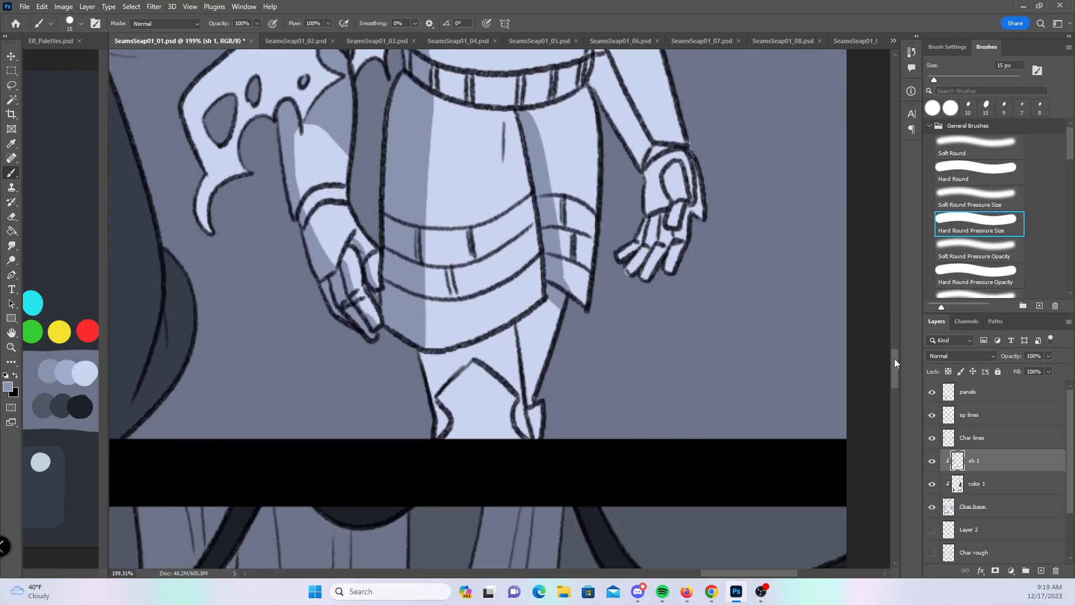
pyautogui.moveTo(419, 330)
pyautogui.mouseDown()
pyautogui.moveTo(499, 302)
pyautogui.moveTo(482, 310)
pyautogui.moveTo(547, 265)
pyautogui.moveTo(466, 319)
pyautogui.moveTo(425, 332)
pyautogui.moveTo(433, 406)
pyautogui.moveTo(455, 387)
pyautogui.moveTo(477, 317)
pyautogui.moveTo(522, 318)
pyautogui.moveTo(526, 344)
pyautogui.moveTo(538, 304)
pyautogui.moveTo(544, 385)
pyautogui.mouseUp()
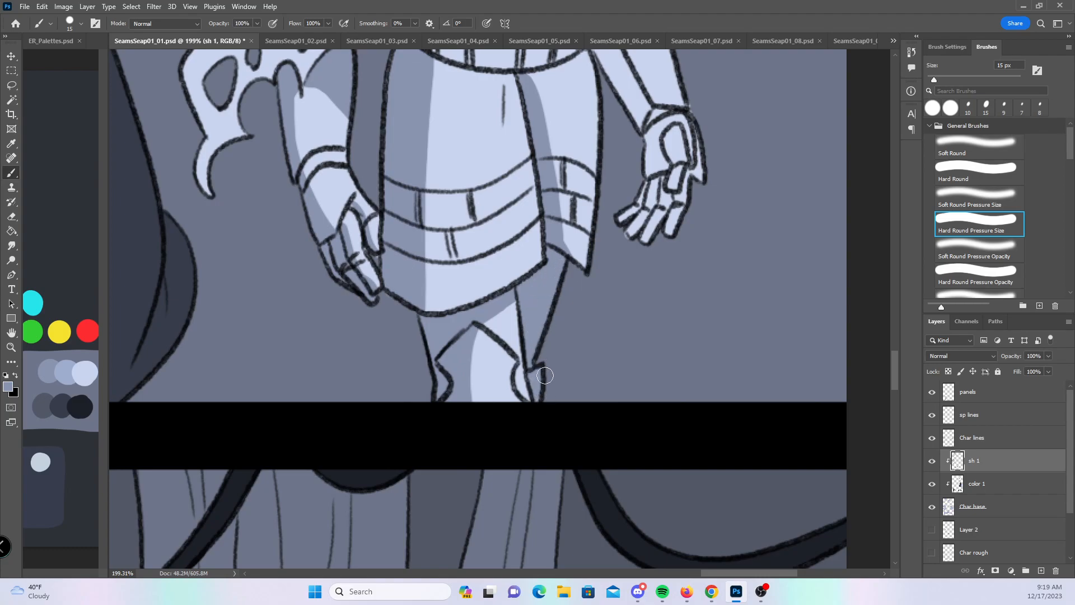
pyautogui.moveTo(893, 365); pyautogui.dragTo(898, 340)
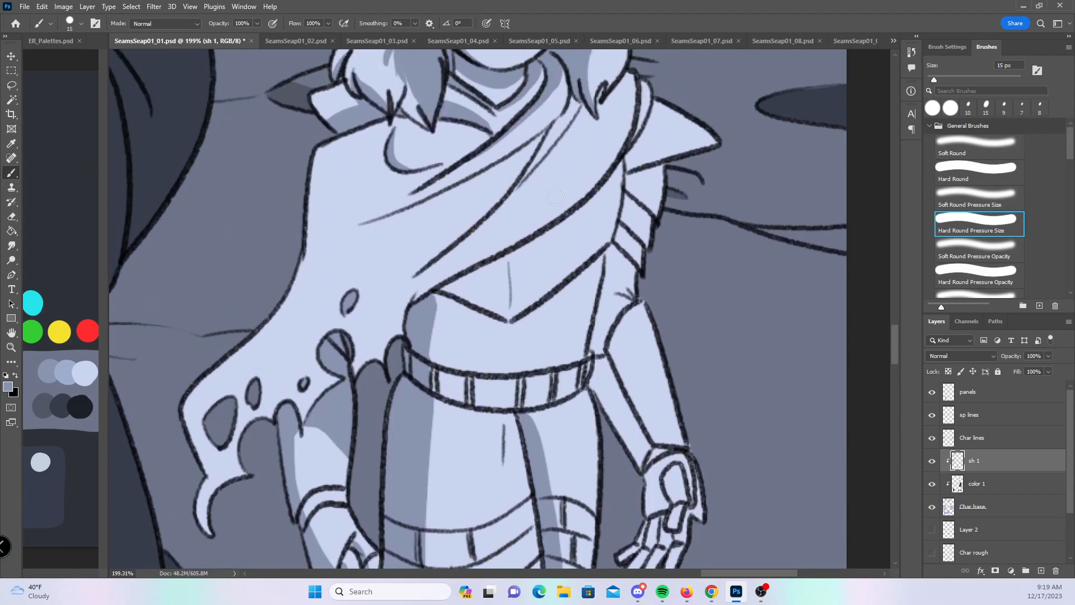
# - Shade the character's torso beneath the diagonal cape edge and the armored upper arm beneath the shoulder spike
pyautogui.moveTo(623, 173)
pyautogui.mouseDown()
pyautogui.moveTo(431, 311)
pyautogui.moveTo(558, 225)
pyautogui.moveTo(472, 270)
pyautogui.moveTo(466, 278)
pyautogui.moveTo(564, 215)
pyautogui.mouseUp()
pyautogui.moveTo(644, 135)
pyautogui.mouseDown()
pyautogui.moveTo(522, 265)
pyautogui.moveTo(582, 209)
pyautogui.moveTo(455, 320)
pyautogui.moveTo(477, 290)
pyautogui.moveTo(452, 302)
pyautogui.mouseUp()
pyautogui.moveTo(425, 374)
pyautogui.mouseDown()
pyautogui.moveTo(474, 258)
pyautogui.moveTo(498, 320)
pyautogui.mouseUp()
pyautogui.moveTo(658, 139)
pyautogui.mouseDown()
pyautogui.moveTo(653, 107)
pyautogui.moveTo(651, 135)
pyautogui.mouseUp()
pyautogui.moveTo(623, 178)
pyautogui.mouseDown()
pyautogui.moveTo(662, 169)
pyautogui.moveTo(633, 178)
pyautogui.moveTo(630, 204)
pyautogui.moveTo(631, 181)
pyautogui.moveTo(624, 219)
pyautogui.moveTo(641, 180)
pyautogui.moveTo(670, 165)
pyautogui.moveTo(641, 211)
pyautogui.moveTo(632, 205)
pyautogui.moveTo(647, 232)
pyautogui.moveTo(620, 230)
pyautogui.moveTo(642, 260)
pyautogui.moveTo(618, 259)
pyautogui.moveTo(607, 294)
pyautogui.moveTo(615, 261)
pyautogui.moveTo(595, 386)
pyautogui.moveTo(599, 401)
pyautogui.moveTo(606, 365)
pyautogui.moveTo(650, 461)
pyautogui.mouseUp()
pyautogui.moveTo(778, 414); pyautogui.dragTo(743, 325)
pyautogui.moveTo(623, 372)
pyautogui.mouseDown()
pyautogui.moveTo(639, 365)
pyautogui.moveTo(621, 415)
pyautogui.moveTo(638, 404)
pyautogui.moveTo(613, 448)
pyautogui.moveTo(628, 451)
pyautogui.moveTo(605, 481)
pyautogui.moveTo(579, 470)
pyautogui.mouseUp()
pyautogui.moveTo(625, 213); pyautogui.dragTo(642, 361)
pyautogui.moveTo(504, 227); pyautogui.dragTo(510, 286)
# - Shade the folds across the character's cape and the underside of the shoulder spike, and save the page
pyautogui.moveTo(358, 351)
pyautogui.mouseDown()
pyautogui.moveTo(491, 295)
pyautogui.moveTo(392, 338)
pyautogui.moveTo(525, 262)
pyautogui.moveTo(490, 296)
pyautogui.moveTo(529, 258)
pyautogui.moveTo(431, 376)
pyautogui.mouseUp()
pyautogui.moveTo(571, 233); pyautogui.dragTo(524, 290)
pyautogui.moveTo(618, 288); pyautogui.dragTo(705, 270)
pyautogui.moveTo(634, 271); pyautogui.dragTo(685, 272)
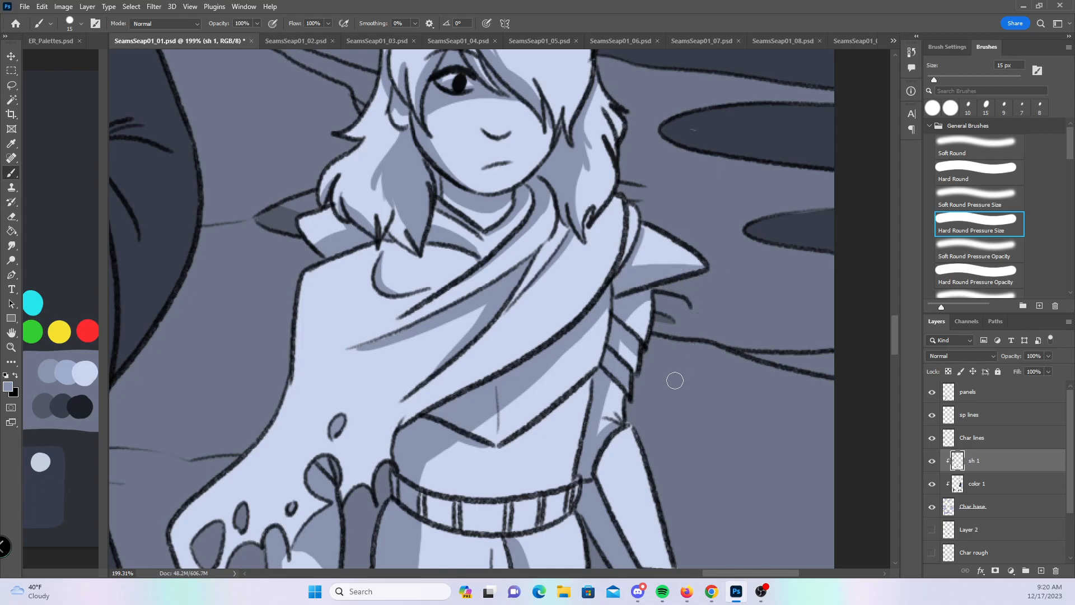
pyautogui.scroll(-8, 675, 380)
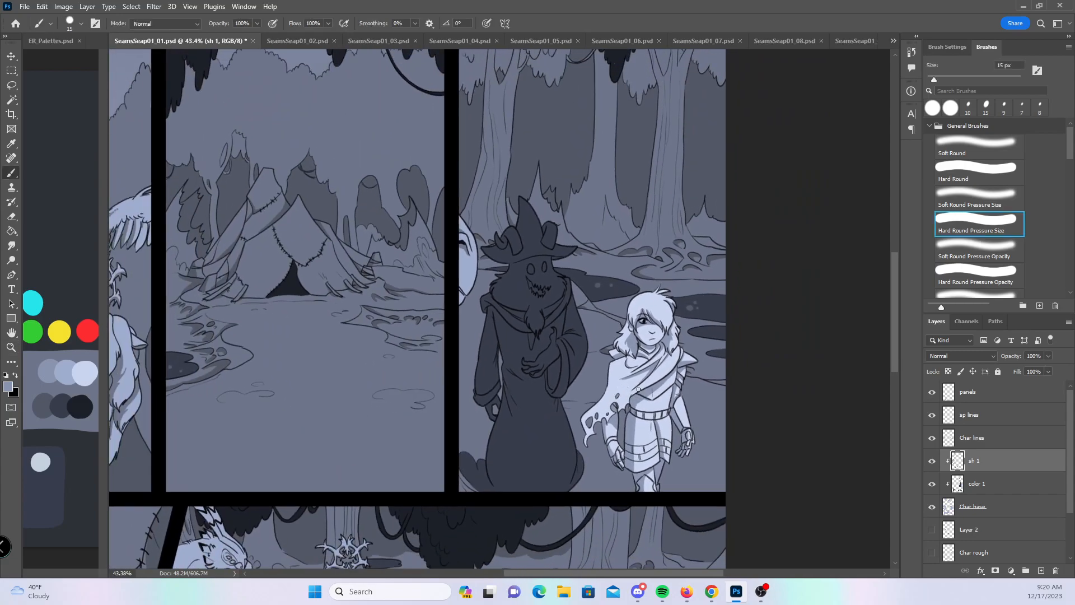
pyautogui.hotkey('ctrl', 's')
# - With a 6 px brush, shade the hair and cape of the small light character standing in the last panel
pyautogui.moveTo(662, 441); pyautogui.dragTo(728, 291)
pyautogui.moveTo(579, 482); pyautogui.dragTo(716, 338)
pyautogui.moveTo(667, 482)
pyautogui.mouseDown()
pyautogui.moveTo(737, 350)
pyautogui.moveTo(569, 372)
pyautogui.moveTo(633, 367)
pyautogui.mouseUp()
pyautogui.moveTo(524, 403); pyautogui.dragTo(492, 263)
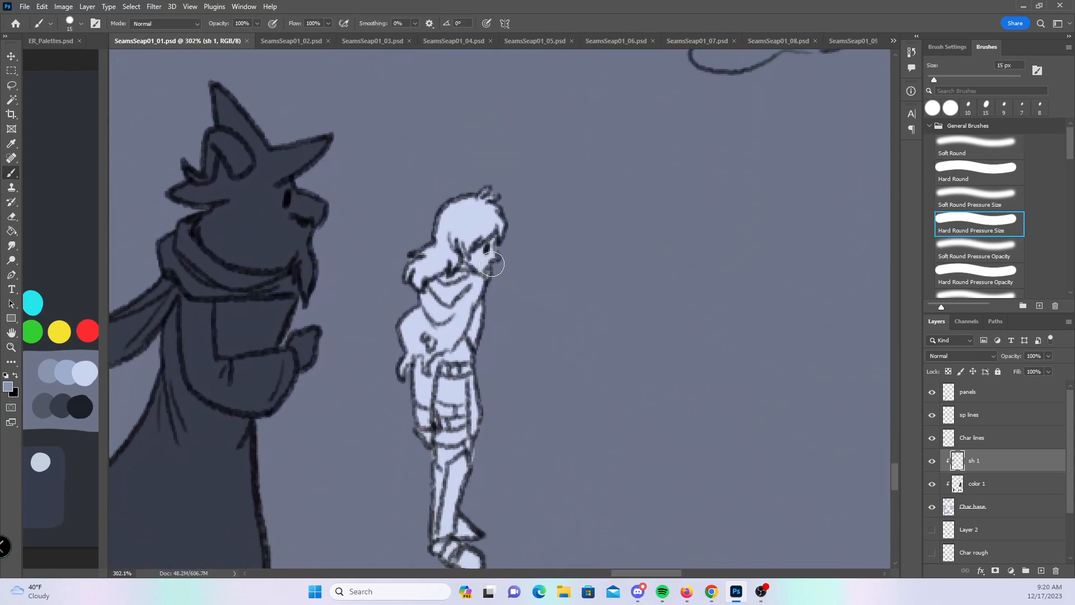
pyautogui.press('[')
pyautogui.press('[')
pyautogui.moveTo(415, 280); pyautogui.dragTo(442, 263)
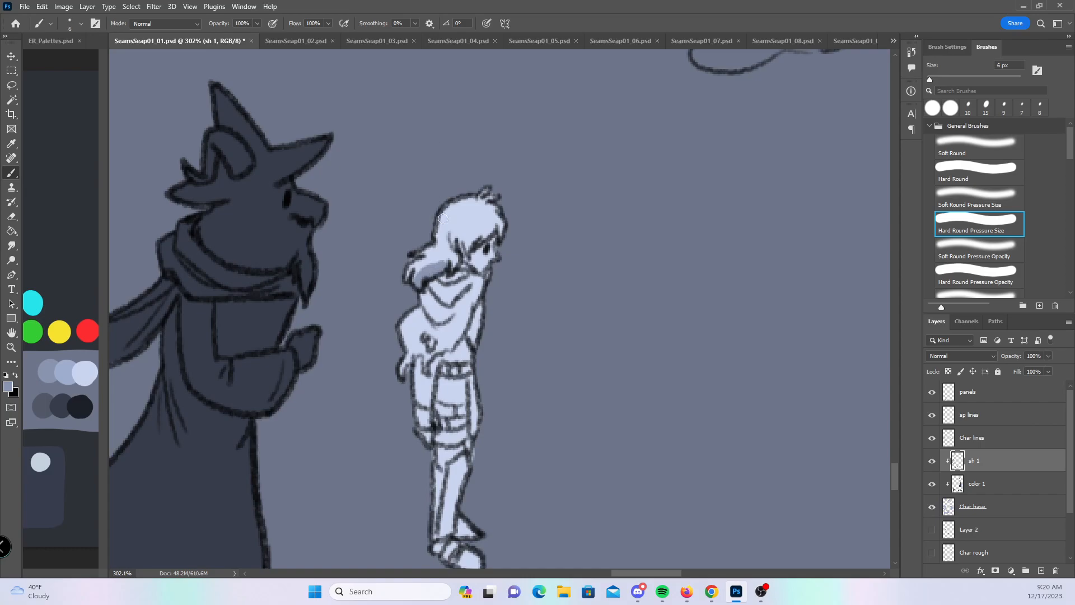
pyautogui.moveTo(450, 258)
pyautogui.mouseDown()
pyautogui.moveTo(448, 235)
pyautogui.moveTo(471, 264)
pyautogui.moveTo(463, 241)
pyautogui.moveTo(482, 234)
pyautogui.moveTo(457, 248)
pyautogui.moveTo(448, 283)
pyautogui.moveTo(434, 284)
pyautogui.moveTo(451, 302)
pyautogui.moveTo(432, 280)
pyautogui.moveTo(426, 303)
pyautogui.moveTo(449, 298)
pyautogui.moveTo(397, 334)
pyautogui.moveTo(412, 342)
pyautogui.moveTo(401, 373)
pyautogui.moveTo(420, 360)
pyautogui.moveTo(414, 395)
pyautogui.mouseUp()
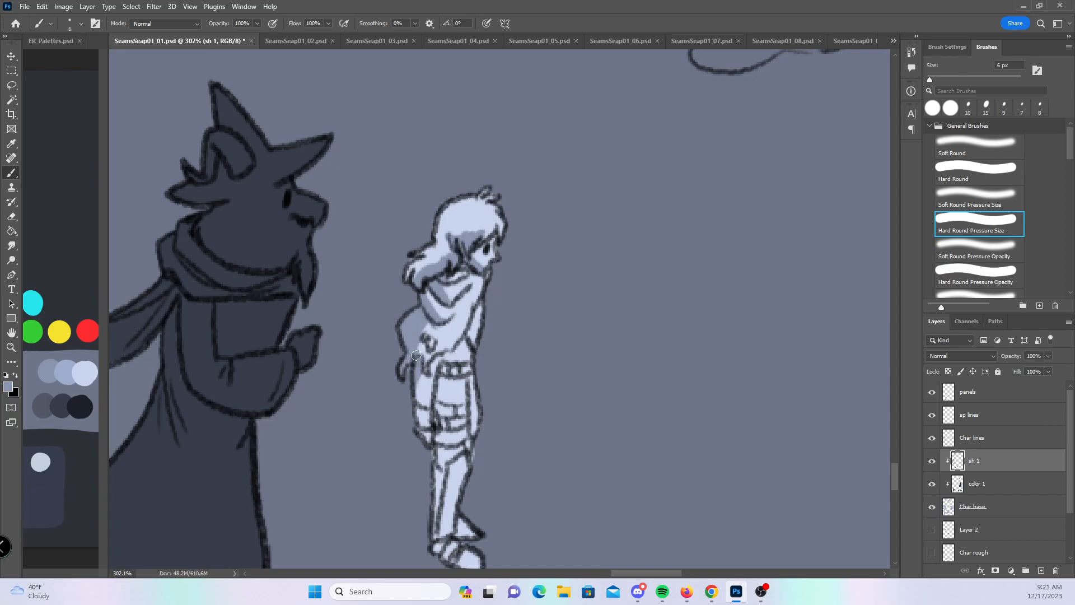
# - Shade the small character's arm, belt, skirt and legs below the cape
pyautogui.moveTo(420, 375); pyautogui.dragTo(418, 423)
pyautogui.moveTo(442, 365)
pyautogui.mouseDown()
pyautogui.moveTo(471, 330)
pyautogui.moveTo(459, 349)
pyautogui.mouseUp()
pyautogui.moveTo(446, 395)
pyautogui.mouseDown()
pyautogui.moveTo(439, 443)
pyautogui.moveTo(445, 412)
pyautogui.moveTo(472, 374)
pyautogui.mouseUp()
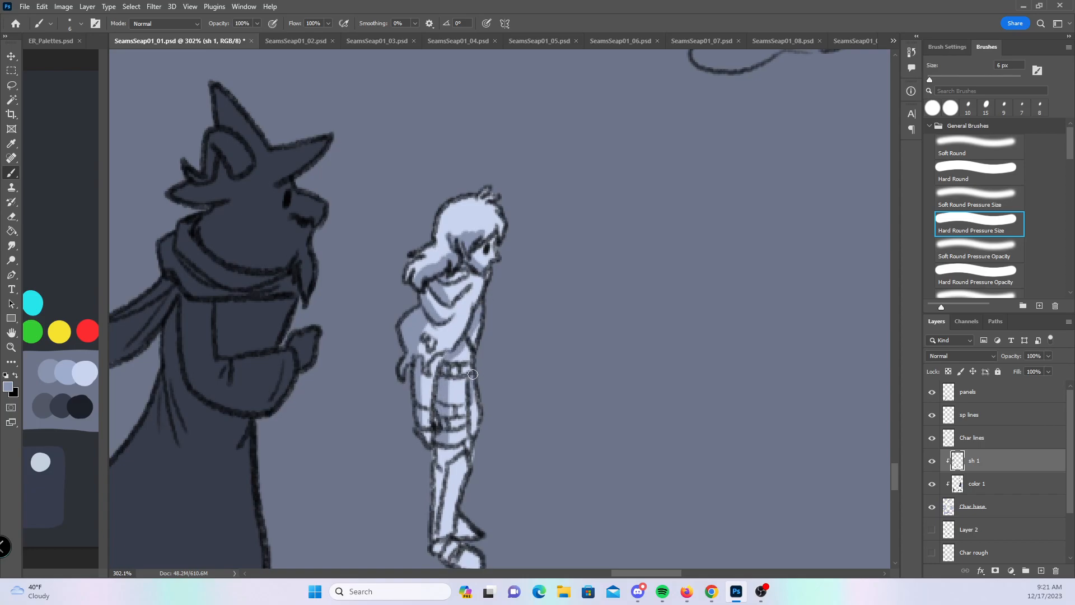
pyautogui.moveTo(521, 454); pyautogui.dragTo(518, 368)
pyautogui.moveTo(441, 366)
pyautogui.mouseDown()
pyautogui.moveTo(437, 417)
pyautogui.moveTo(450, 375)
pyautogui.moveTo(435, 458)
pyautogui.moveTo(483, 490)
pyautogui.moveTo(461, 441)
pyautogui.moveTo(481, 455)
pyautogui.mouseUp()
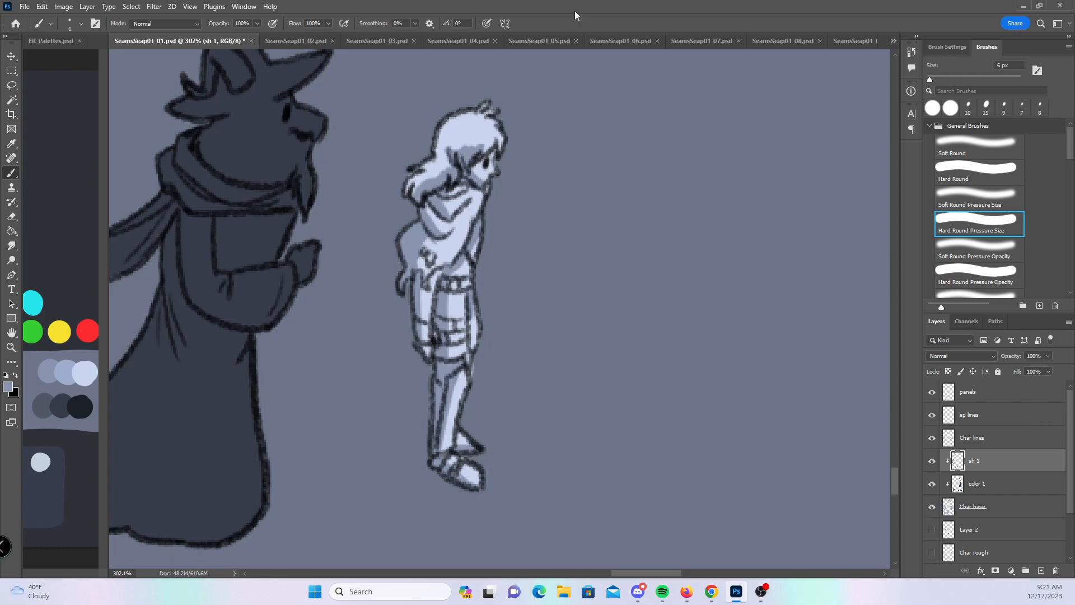
# - Using the darkest palette swatch, shade the sleeve and hood collar of the dark robed figure in the page's first panel
pyautogui.press('z')
pyautogui.moveTo(553, 285); pyautogui.dragTo(426, 294)
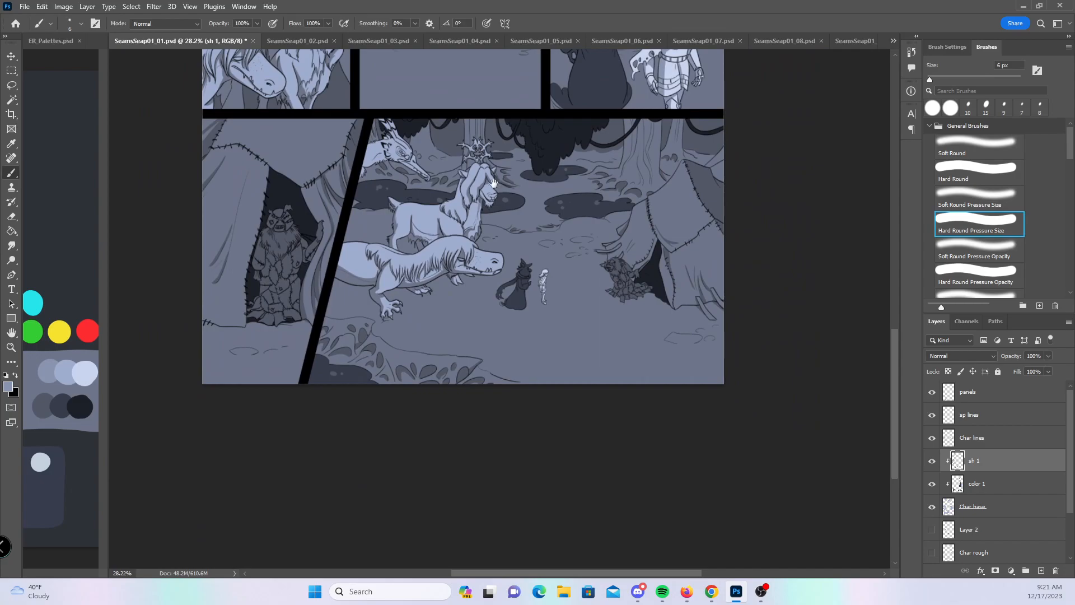
pyautogui.scroll(10, 494, 180)
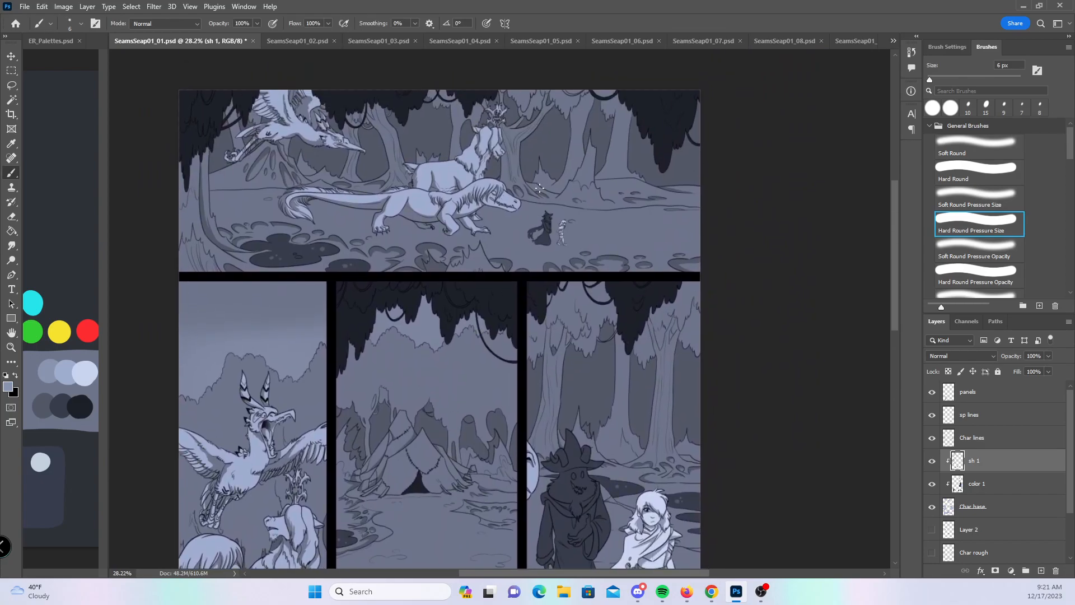
pyautogui.press('z')
pyautogui.moveTo(563, 225); pyautogui.dragTo(651, 205)
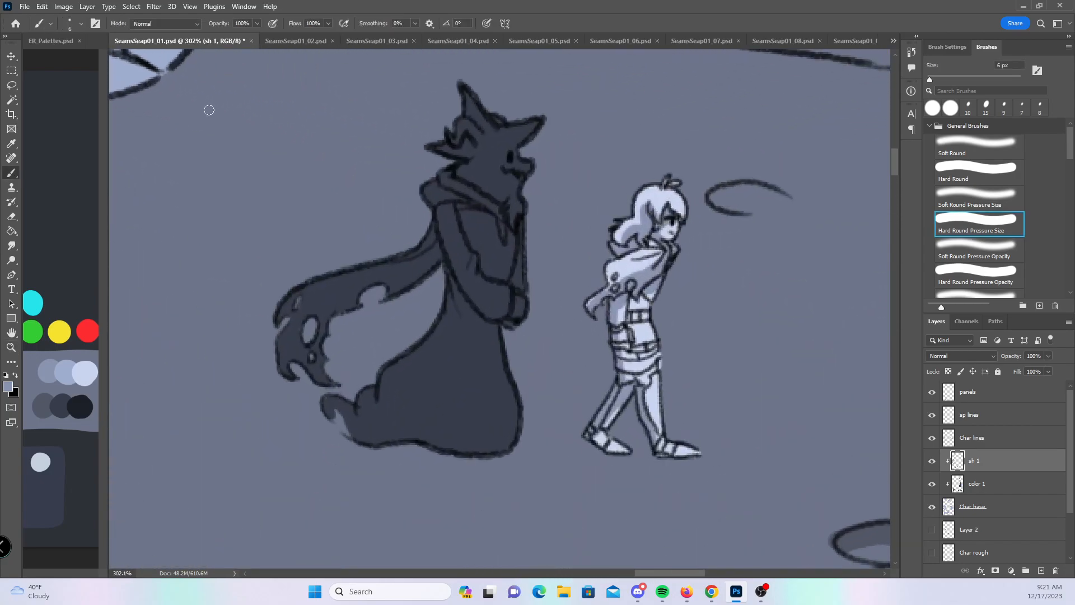
pyautogui.click(81, 405)
pyautogui.moveTo(439, 217)
pyautogui.mouseDown()
pyautogui.moveTo(446, 250)
pyautogui.moveTo(440, 208)
pyautogui.moveTo(500, 307)
pyautogui.mouseUp()
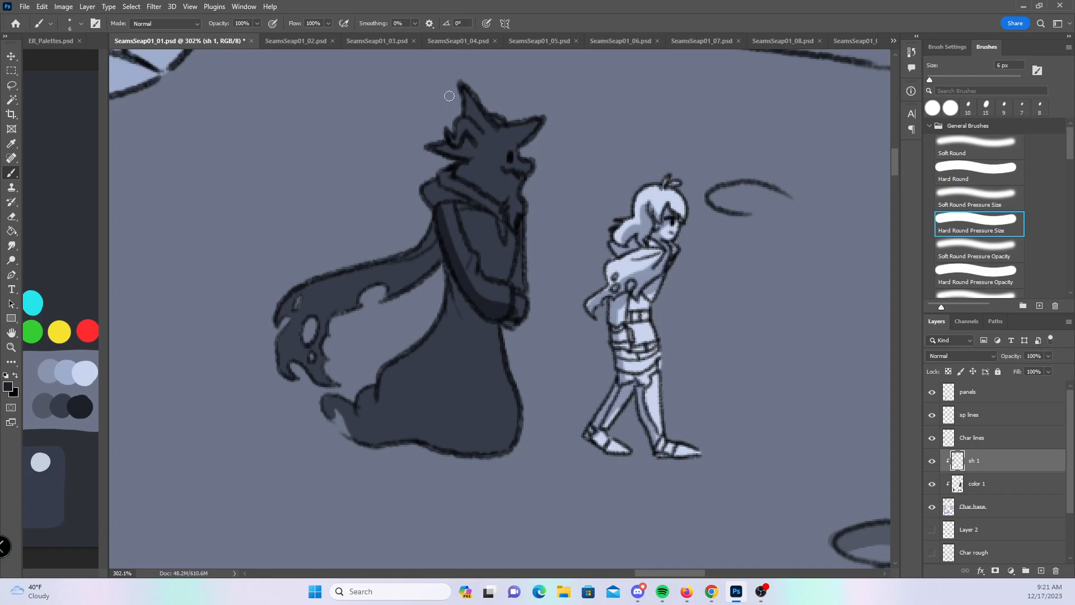
pyautogui.moveTo(441, 202)
pyautogui.mouseDown()
pyautogui.moveTo(477, 201)
pyautogui.moveTo(463, 206)
pyautogui.moveTo(505, 226)
pyautogui.mouseUp()
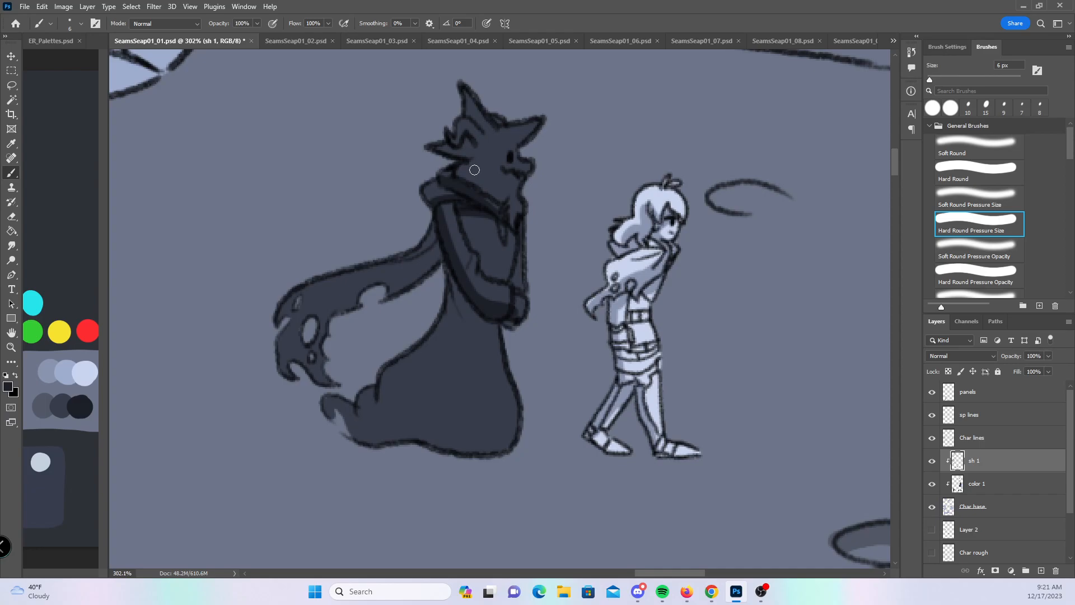
# - Shade the robed figure's trailing tattered scarf and the underside of its hat brim
pyautogui.moveTo(347, 271)
pyautogui.mouseDown()
pyautogui.moveTo(431, 255)
pyautogui.moveTo(395, 297)
pyautogui.moveTo(436, 234)
pyautogui.moveTo(434, 257)
pyautogui.mouseUp()
pyautogui.moveTo(314, 340); pyautogui.dragTo(352, 306)
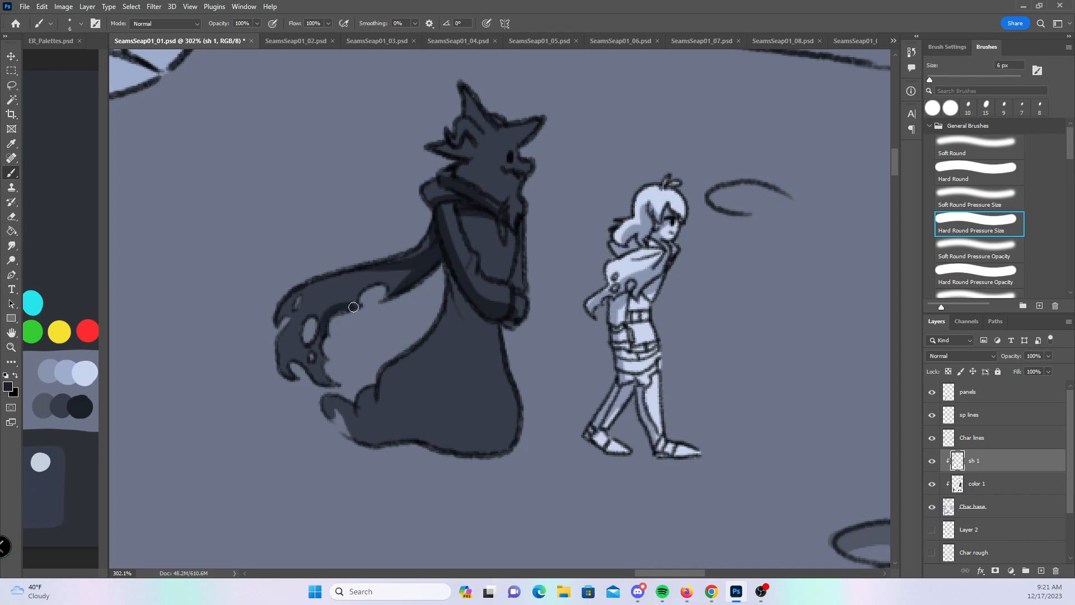
pyautogui.moveTo(313, 342); pyautogui.dragTo(335, 311)
pyautogui.moveTo(428, 145)
pyautogui.mouseDown()
pyautogui.moveTo(455, 155)
pyautogui.moveTo(546, 119)
pyautogui.mouseUp()
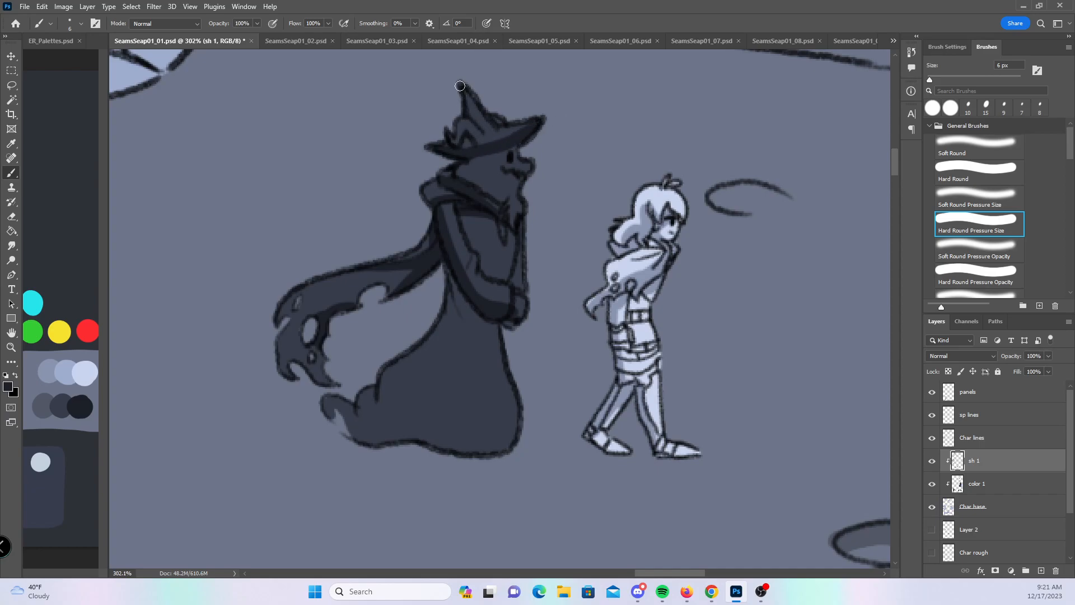
# - Shade below the robed figure's sleeve and along the back and trailing hem of the robe, with a 9 px brush
pyautogui.moveTo(516, 277)
pyautogui.mouseDown()
pyautogui.moveTo(523, 227)
pyautogui.moveTo(468, 240)
pyautogui.moveTo(460, 310)
pyautogui.moveTo(474, 335)
pyautogui.mouseUp()
pyautogui.moveTo(451, 294)
pyautogui.mouseDown()
pyautogui.moveTo(438, 336)
pyautogui.moveTo(382, 378)
pyautogui.moveTo(384, 368)
pyautogui.moveTo(400, 375)
pyautogui.moveTo(412, 355)
pyautogui.moveTo(362, 426)
pyautogui.moveTo(439, 458)
pyautogui.mouseUp()
pyautogui.moveTo(413, 352)
pyautogui.mouseDown()
pyautogui.moveTo(355, 379)
pyautogui.moveTo(393, 355)
pyautogui.mouseUp()
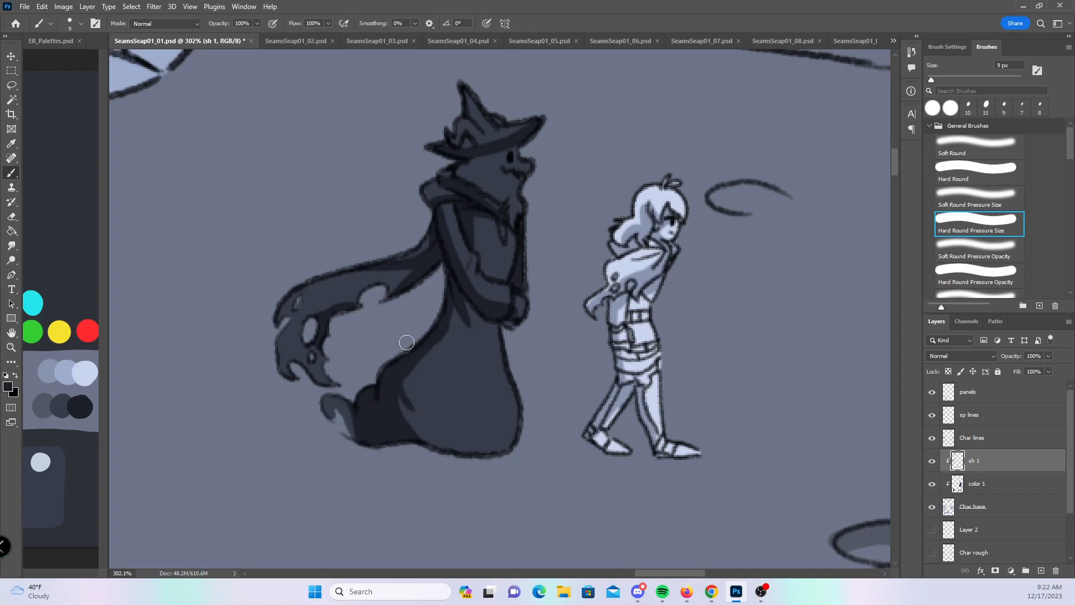
pyautogui.moveTo(450, 322); pyautogui.dragTo(456, 350)
# - With a 20 px brush, shade the hat cone, horn and brim underside of the robed figure in the forest close-up panel
pyautogui.hotkey('ctrl', 'space')
pyautogui.moveTo(626, 309); pyautogui.dragTo(518, 327)
pyautogui.moveTo(510, 542)
pyautogui.mouseDown()
pyautogui.moveTo(483, 302)
pyautogui.moveTo(370, 268)
pyautogui.mouseUp()
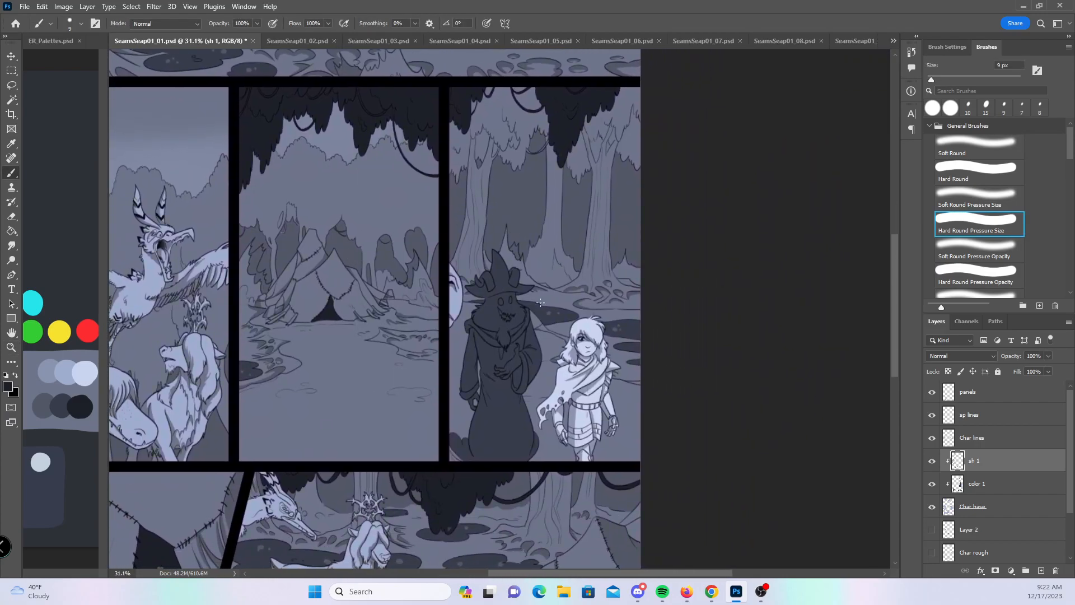
pyautogui.hotkey('ctrl', 'space')
pyautogui.moveTo(516, 277); pyautogui.dragTo(590, 283)
pyautogui.press(']')
pyautogui.press(']')
pyautogui.press(']')
pyautogui.press(']')
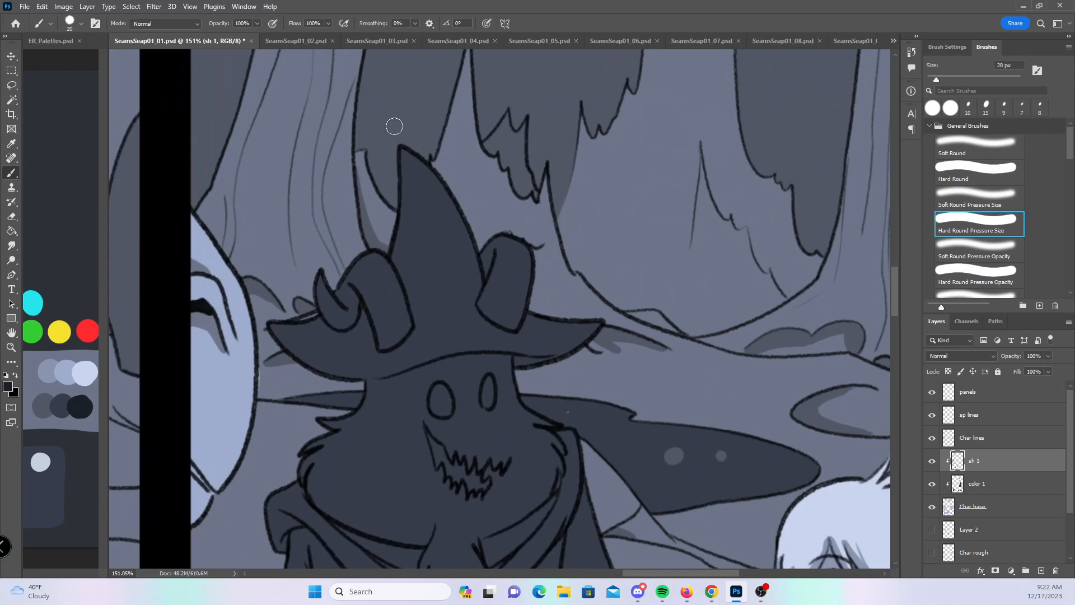
pyautogui.moveTo(397, 147)
pyautogui.mouseDown()
pyautogui.moveTo(403, 247)
pyautogui.moveTo(377, 271)
pyautogui.moveTo(388, 294)
pyautogui.mouseUp()
pyautogui.moveTo(262, 329)
pyautogui.mouseDown()
pyautogui.moveTo(331, 372)
pyautogui.moveTo(401, 375)
pyautogui.moveTo(370, 367)
pyautogui.moveTo(513, 355)
pyautogui.moveTo(522, 365)
pyautogui.moveTo(604, 328)
pyautogui.mouseUp()
pyautogui.moveTo(264, 325)
pyautogui.mouseDown()
pyautogui.moveTo(328, 365)
pyautogui.moveTo(600, 324)
pyautogui.mouseUp()
pyautogui.moveTo(612, 456); pyautogui.dragTo(598, 268)
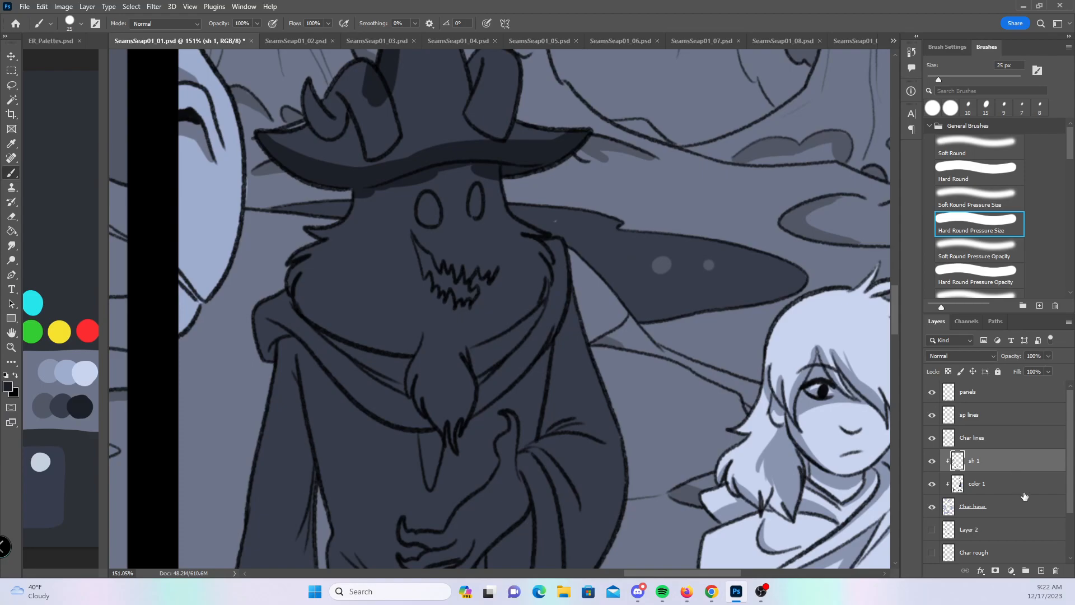
pyautogui.moveTo(1070, 473); pyautogui.dragTo(1057, 525)
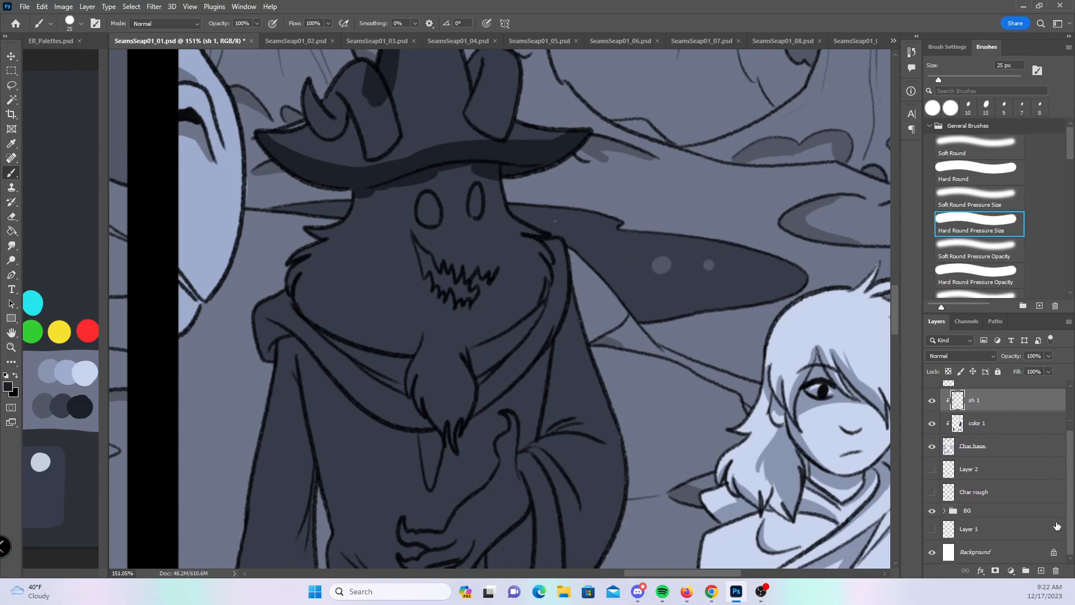
pyautogui.click(944, 511)
pyautogui.scroll(-4, 1008, 493)
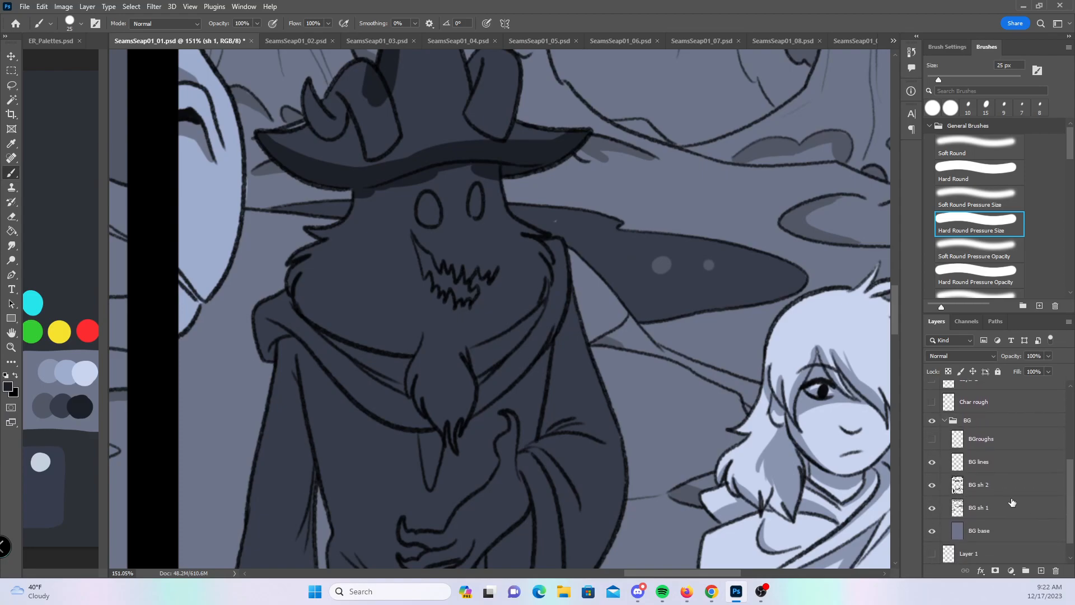
pyautogui.click(1018, 484)
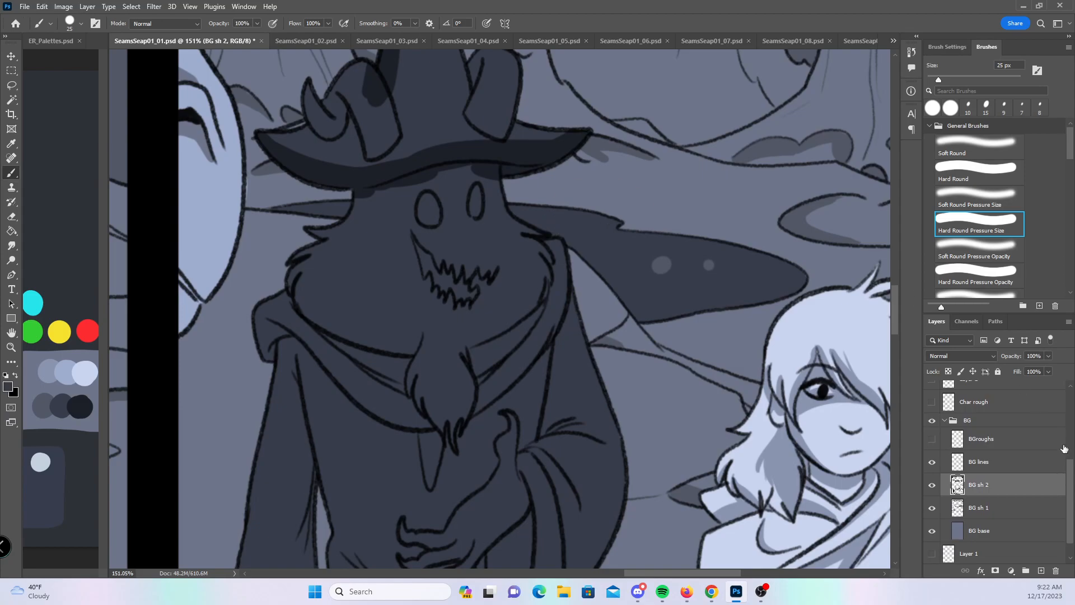
pyautogui.click(945, 422)
pyautogui.scroll(3, 1028, 424)
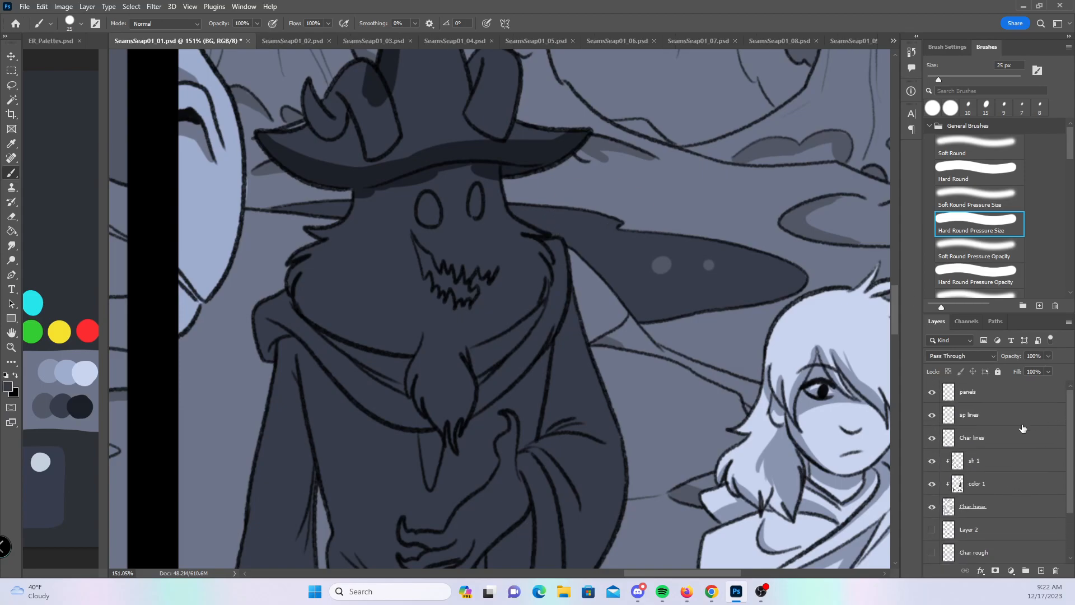
pyautogui.click(997, 466)
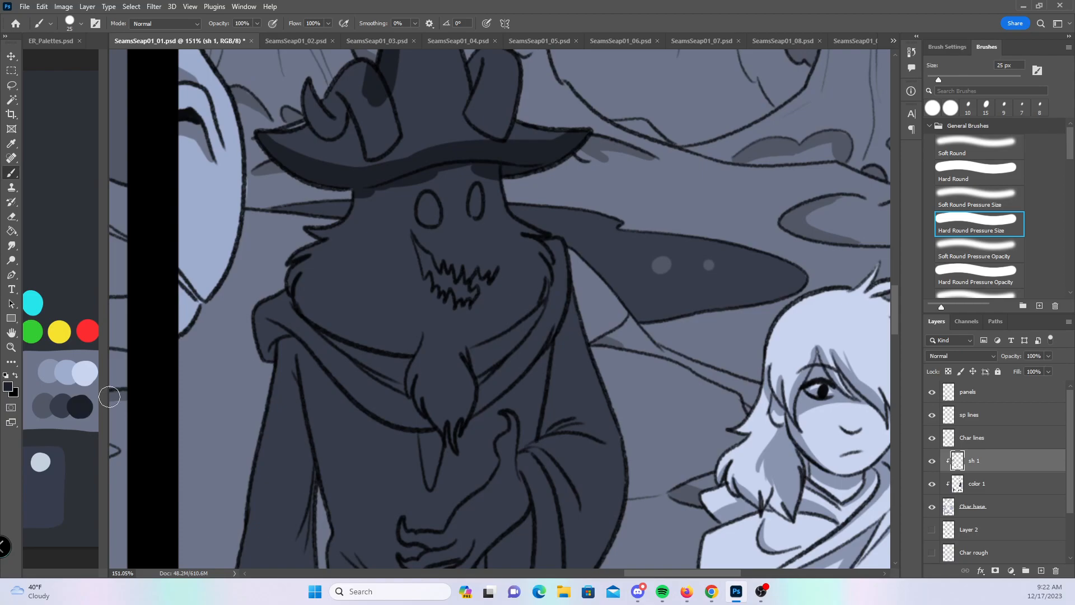
# - Shade the robed figure's hood folds and collar on the lowered-arm side, using 10 px and 20 px brushes
pyautogui.moveTo(486, 322); pyautogui.dragTo(495, 182)
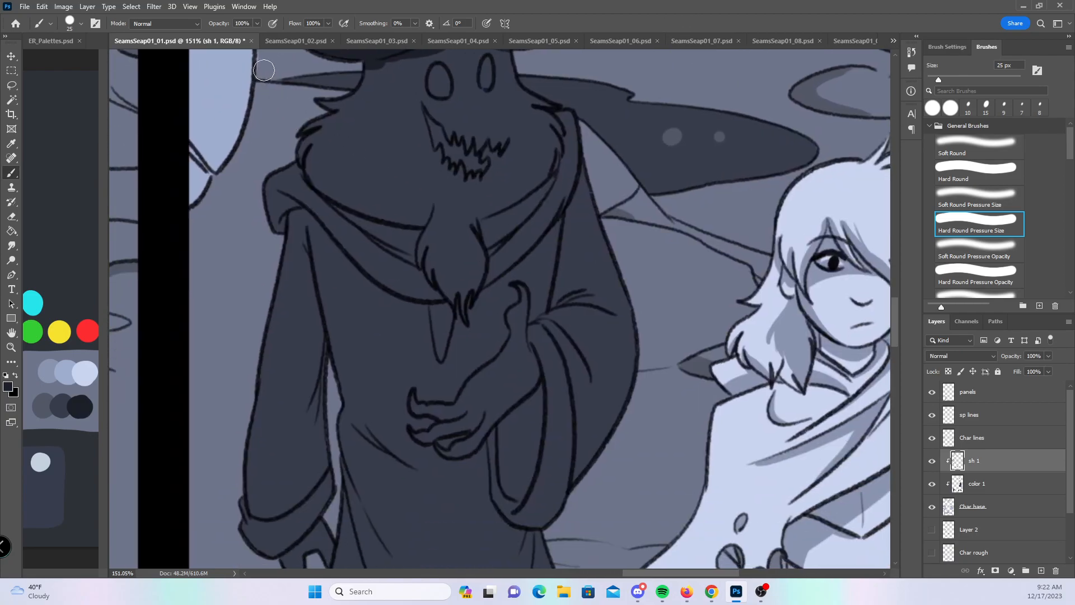
pyautogui.press('[')
pyautogui.press('[')
pyautogui.press('[')
pyautogui.moveTo(274, 234)
pyautogui.mouseDown()
pyautogui.moveTo(290, 207)
pyautogui.moveTo(336, 241)
pyautogui.mouseUp()
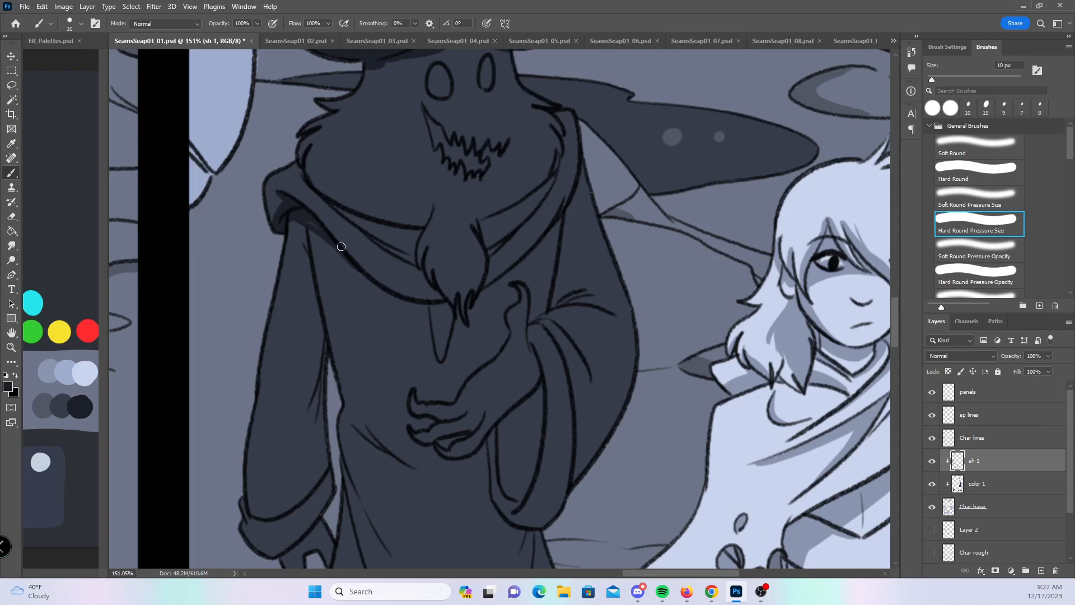
pyautogui.press(']')
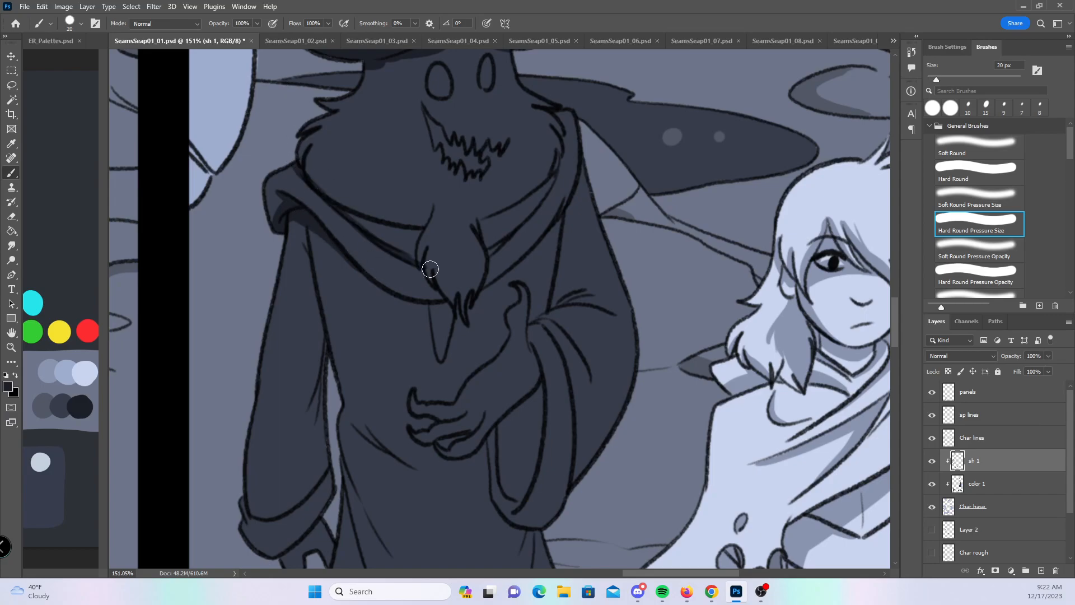
pyautogui.moveTo(355, 232); pyautogui.dragTo(456, 275)
pyautogui.moveTo(336, 207)
pyautogui.mouseDown()
pyautogui.moveTo(429, 233)
pyautogui.moveTo(446, 226)
pyautogui.mouseUp()
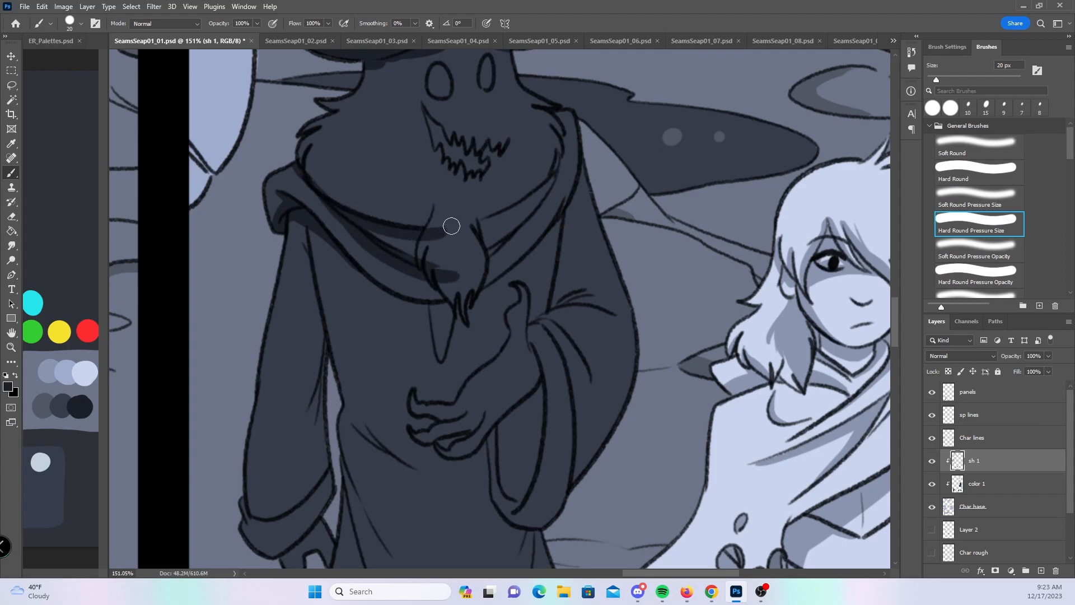
# - Shade beneath the face fur and along the hood's collar folds on the raised-arm side
pyautogui.moveTo(451, 226); pyautogui.dragTo(514, 208)
pyautogui.moveTo(555, 170); pyautogui.dragTo(477, 258)
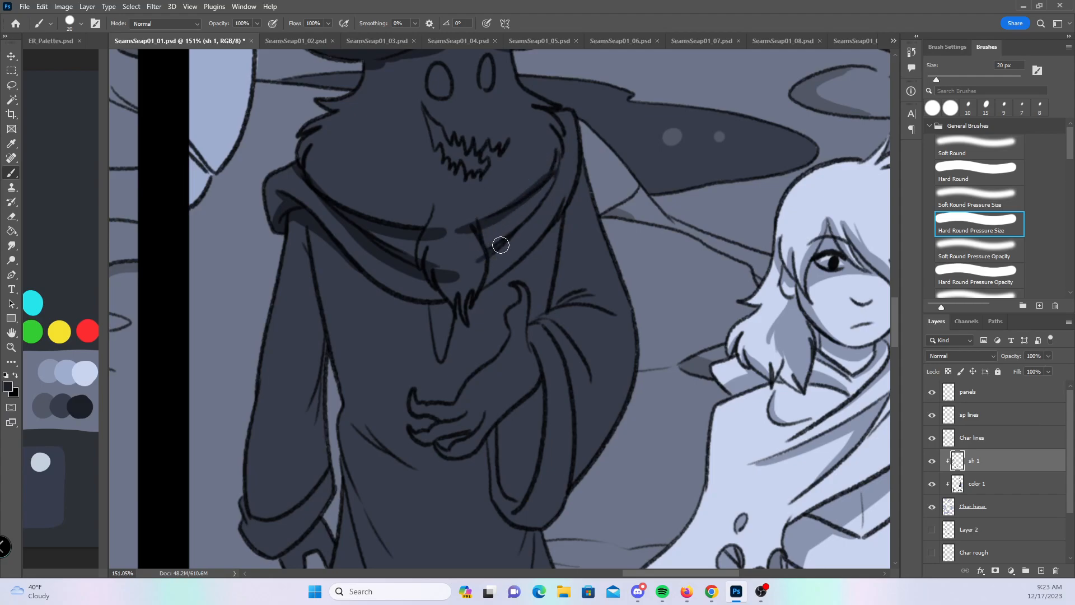
pyautogui.moveTo(555, 116)
pyautogui.mouseDown()
pyautogui.moveTo(556, 173)
pyautogui.moveTo(567, 128)
pyautogui.moveTo(567, 116)
pyautogui.moveTo(538, 198)
pyautogui.mouseUp()
pyautogui.moveTo(558, 148)
pyautogui.mouseDown()
pyautogui.moveTo(505, 239)
pyautogui.moveTo(554, 166)
pyautogui.moveTo(475, 262)
pyautogui.mouseUp()
pyautogui.moveTo(554, 175); pyautogui.dragTo(477, 241)
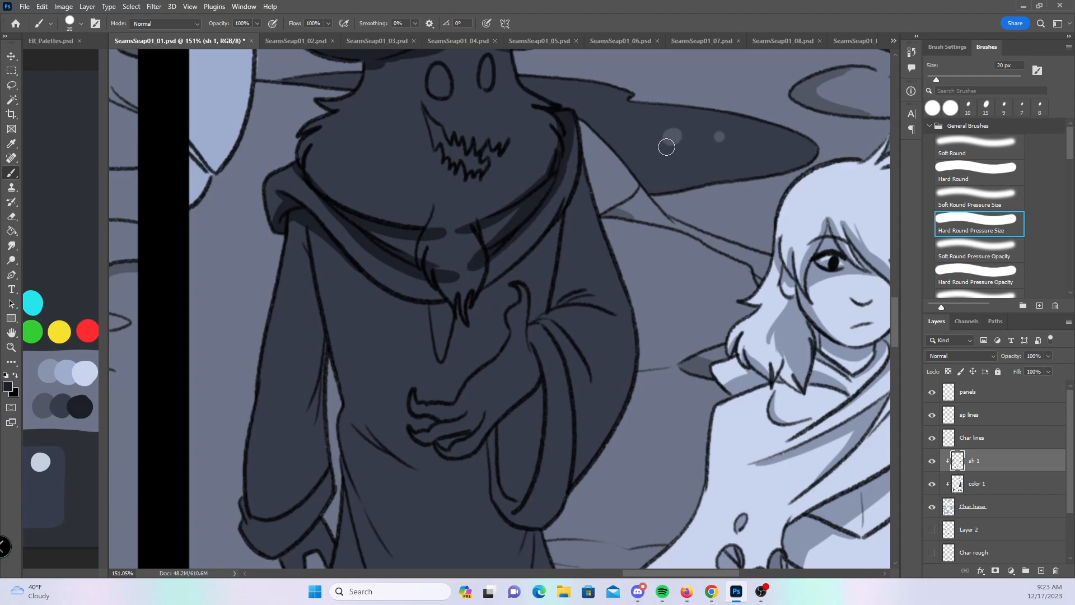
# - Shade the outer edge of the robed figure's lowered sleeve and its cuff
pyautogui.moveTo(896, 300); pyautogui.dragTo(896, 313)
pyautogui.moveTo(287, 93); pyautogui.dragTo(281, 150)
pyautogui.moveTo(299, 88); pyautogui.dragTo(278, 171)
pyautogui.moveTo(289, 121); pyautogui.dragTo(255, 329)
pyautogui.moveTo(263, 211); pyautogui.dragTo(257, 358)
pyautogui.moveTo(259, 254)
pyautogui.mouseDown()
pyautogui.moveTo(251, 369)
pyautogui.moveTo(269, 383)
pyautogui.moveTo(262, 327)
pyautogui.moveTo(272, 358)
pyautogui.moveTo(283, 144)
pyautogui.mouseUp()
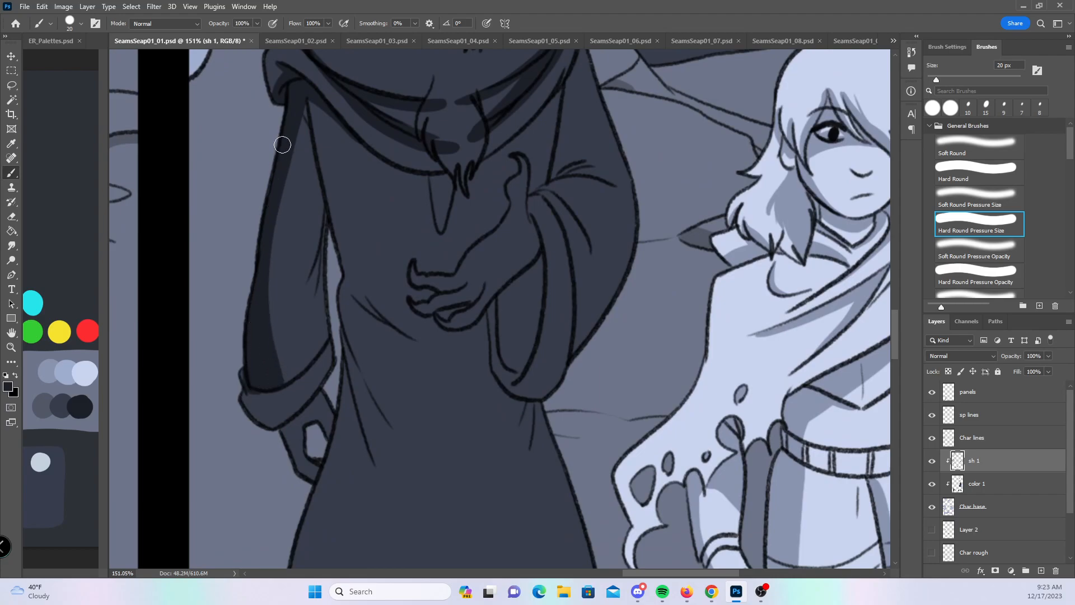
pyautogui.moveTo(240, 377); pyautogui.dragTo(263, 412)
# - Shade the robe's side beside the lowered arm, the inner sleeve creases and the waist folds
pyautogui.moveTo(312, 168)
pyautogui.mouseDown()
pyautogui.moveTo(303, 123)
pyautogui.moveTo(292, 160)
pyautogui.moveTo(305, 124)
pyautogui.moveTo(311, 138)
pyautogui.moveTo(303, 149)
pyautogui.moveTo(307, 89)
pyautogui.moveTo(369, 296)
pyautogui.mouseUp()
pyautogui.moveTo(344, 246)
pyautogui.mouseDown()
pyautogui.moveTo(318, 84)
pyautogui.moveTo(372, 159)
pyautogui.mouseUp()
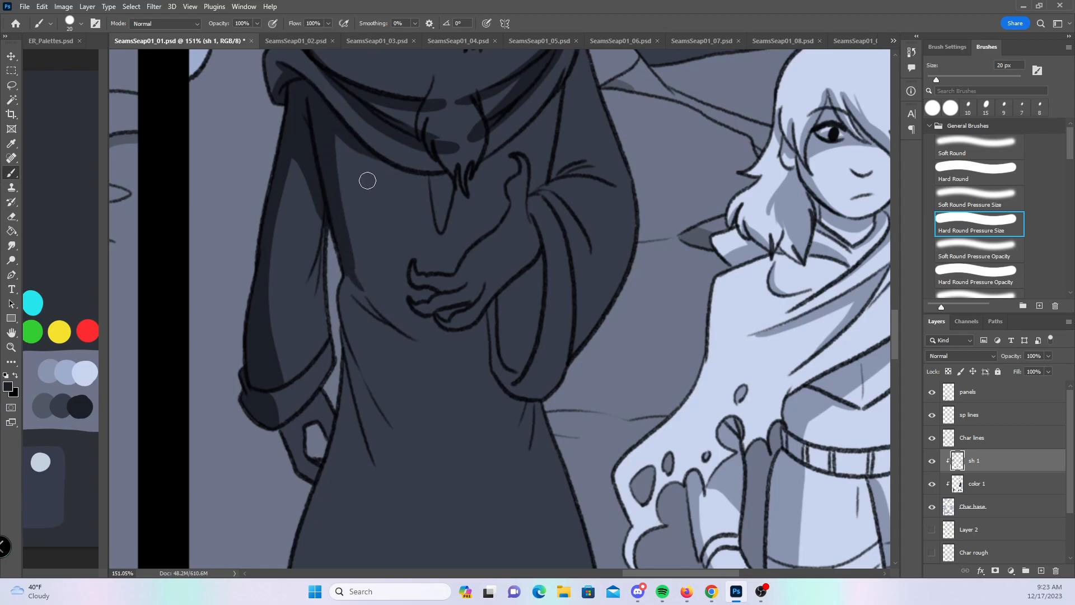
pyautogui.moveTo(321, 232); pyautogui.dragTo(317, 308)
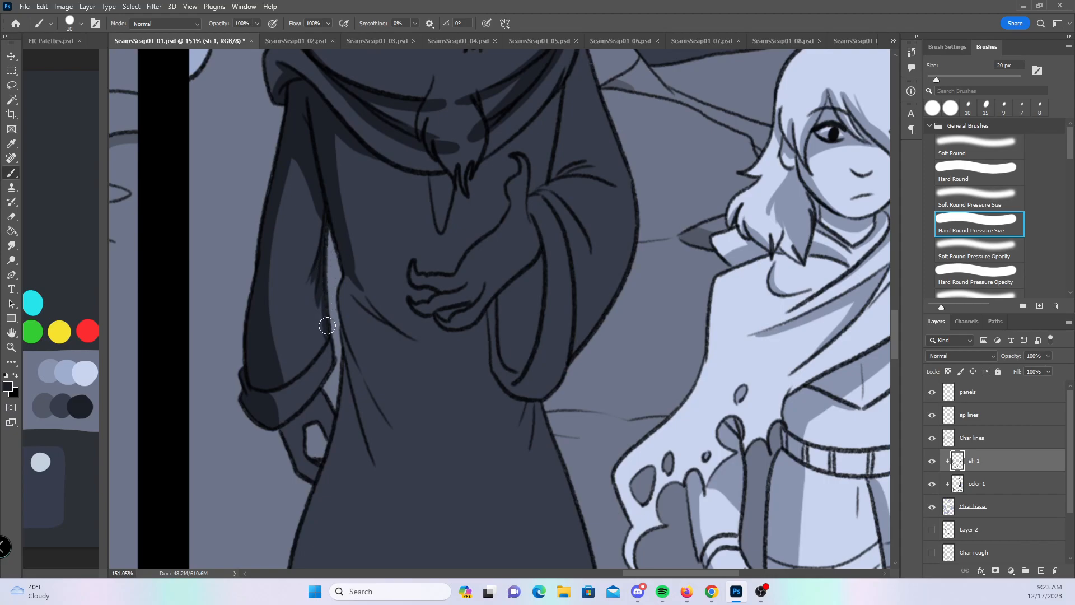
pyautogui.moveTo(298, 375); pyautogui.dragTo(328, 340)
pyautogui.moveTo(354, 295); pyautogui.dragTo(392, 327)
pyautogui.moveTo(352, 268)
pyautogui.mouseDown()
pyautogui.moveTo(390, 326)
pyautogui.moveTo(391, 426)
pyautogui.mouseUp()
pyautogui.moveTo(367, 385); pyautogui.dragTo(343, 290)
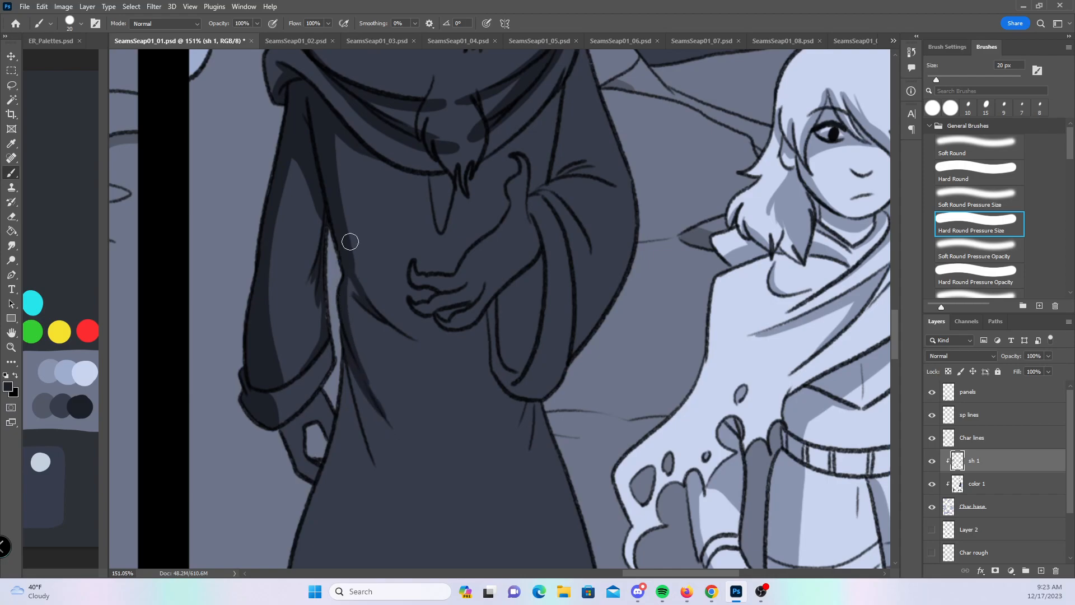
# - Shade the raised sleeve's inner opening, the shoulder folds above it and the waist creases beneath it on the robed figure
pyautogui.moveTo(504, 302)
pyautogui.mouseDown()
pyautogui.moveTo(503, 340)
pyautogui.moveTo(521, 357)
pyautogui.moveTo(535, 251)
pyautogui.moveTo(516, 286)
pyautogui.mouseUp()
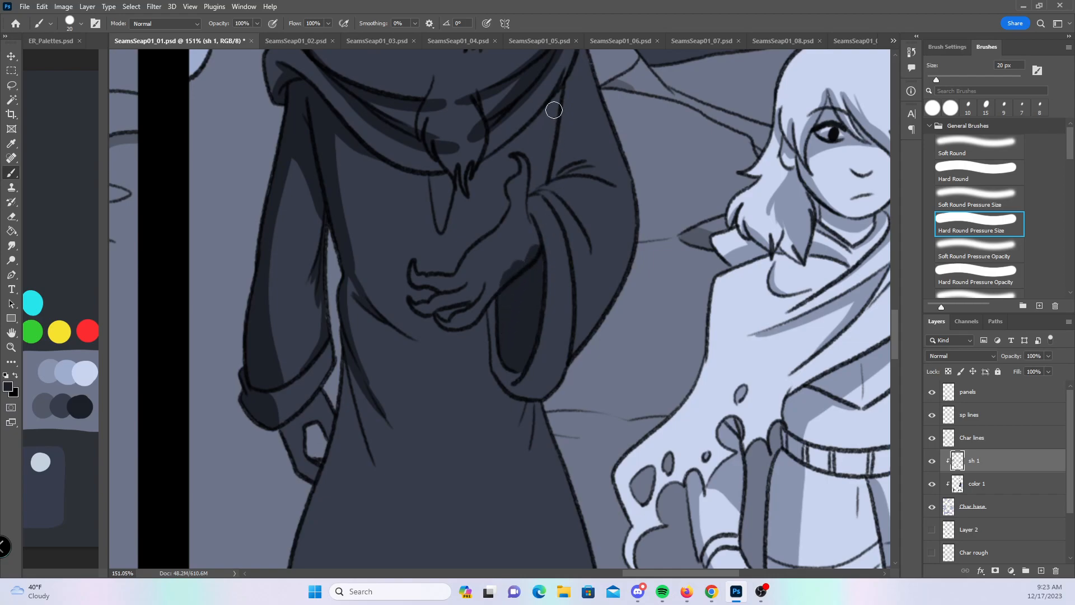
pyautogui.moveTo(568, 82)
pyautogui.mouseDown()
pyautogui.moveTo(571, 152)
pyautogui.moveTo(561, 119)
pyautogui.moveTo(530, 189)
pyautogui.moveTo(568, 84)
pyautogui.moveTo(554, 175)
pyautogui.moveTo(580, 166)
pyautogui.moveTo(558, 177)
pyautogui.moveTo(615, 181)
pyautogui.moveTo(559, 161)
pyautogui.moveTo(600, 167)
pyautogui.moveTo(592, 157)
pyautogui.moveTo(551, 193)
pyautogui.mouseUp()
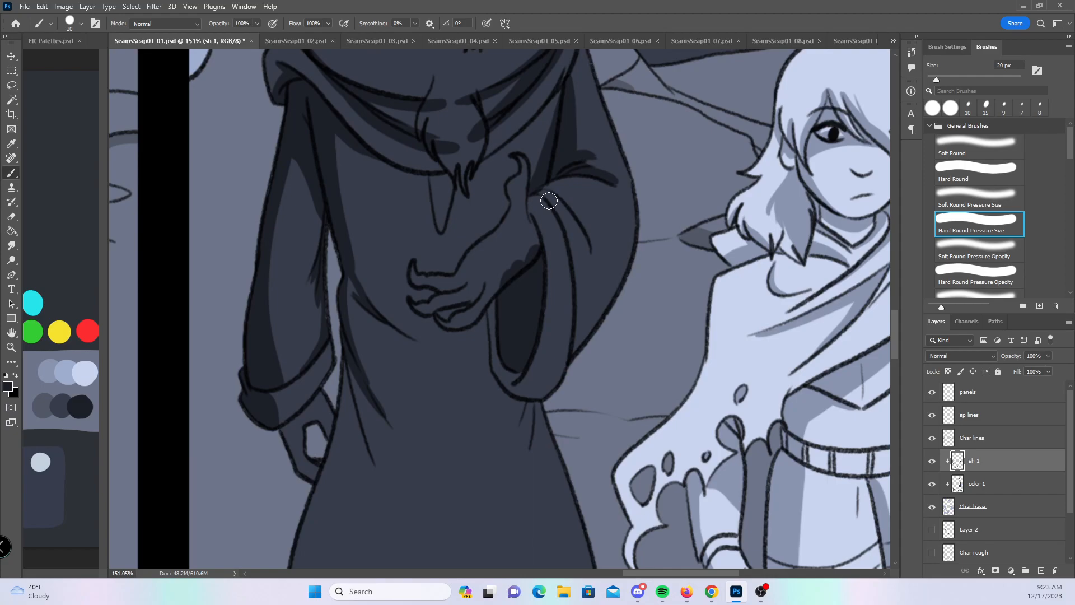
pyautogui.moveTo(540, 405); pyautogui.dragTo(535, 443)
pyautogui.moveTo(495, 302); pyautogui.dragTo(490, 339)
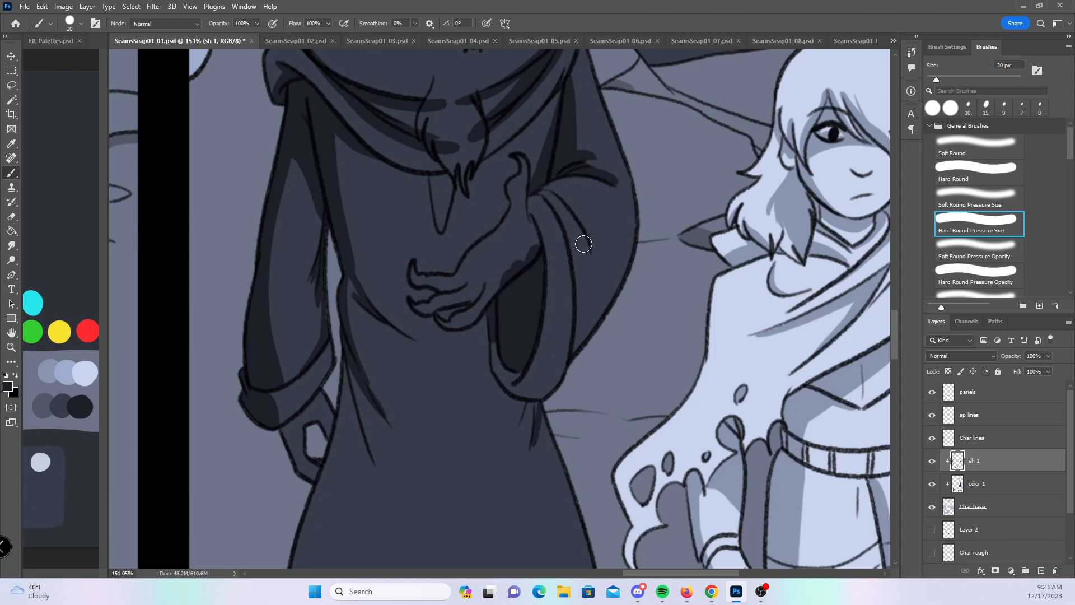
# - Shade the raised sleeve's cuff edge and the folds running from the wrist toward the elbow
pyautogui.moveTo(893, 324); pyautogui.dragTo(893, 306)
pyautogui.moveTo(499, 323)
pyautogui.mouseDown()
pyautogui.moveTo(555, 293)
pyautogui.moveTo(521, 311)
pyautogui.moveTo(565, 262)
pyautogui.moveTo(567, 299)
pyautogui.mouseUp()
pyautogui.moveTo(586, 229); pyautogui.dragTo(570, 327)
pyautogui.moveTo(893, 311); pyautogui.dragTo(893, 331)
pyautogui.moveTo(531, 160); pyautogui.dragTo(548, 292)
pyautogui.moveTo(538, 157)
pyautogui.mouseDown()
pyautogui.moveTo(557, 172)
pyautogui.moveTo(552, 164)
pyautogui.moveTo(545, 154)
pyautogui.moveTo(573, 222)
pyautogui.moveTo(550, 152)
pyautogui.moveTo(575, 264)
pyautogui.mouseUp()
pyautogui.moveTo(544, 149); pyautogui.dragTo(590, 209)
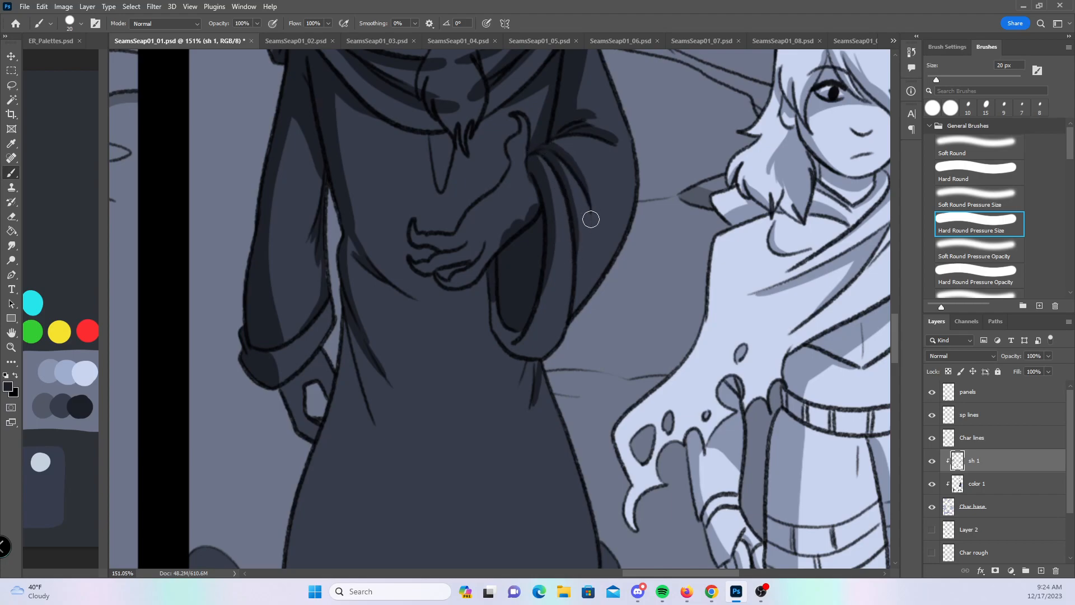
# - Paint long dark shadows down both sides of the robe's lower skirt
pyautogui.moveTo(896, 334); pyautogui.dragTo(895, 351)
pyautogui.moveTo(339, 167)
pyautogui.mouseDown()
pyautogui.moveTo(355, 486)
pyautogui.moveTo(316, 330)
pyautogui.moveTo(336, 209)
pyautogui.moveTo(290, 384)
pyautogui.moveTo(316, 404)
pyautogui.moveTo(317, 396)
pyautogui.mouseUp()
pyautogui.moveTo(538, 174)
pyautogui.mouseDown()
pyautogui.moveTo(568, 259)
pyautogui.moveTo(564, 473)
pyautogui.mouseUp()
pyautogui.moveTo(581, 303); pyautogui.dragTo(589, 430)
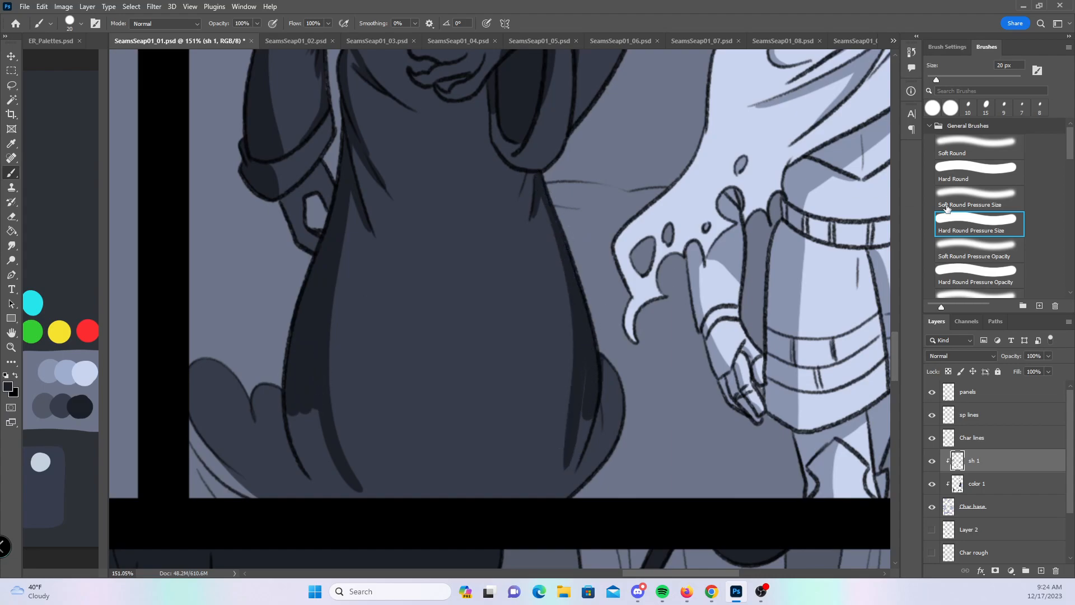
# - Fill the tail shapes behind the robe on both sides with shadow using the Hard Round brush
pyautogui.click(973, 164)
pyautogui.moveTo(216, 343)
pyautogui.mouseDown()
pyautogui.moveTo(194, 357)
pyautogui.moveTo(290, 512)
pyautogui.moveTo(305, 511)
pyautogui.moveTo(296, 469)
pyautogui.moveTo(316, 443)
pyautogui.moveTo(313, 418)
pyautogui.moveTo(350, 476)
pyautogui.moveTo(334, 444)
pyautogui.moveTo(444, 515)
pyautogui.mouseUp()
pyautogui.moveTo(593, 367)
pyautogui.mouseDown()
pyautogui.moveTo(559, 488)
pyautogui.moveTo(601, 349)
pyautogui.moveTo(583, 468)
pyautogui.moveTo(631, 389)
pyautogui.mouseUp()
# - Refine the robe skirt's shadow edges and hem folds with the Hard Round Pressure Size brush
pyautogui.click(978, 222)
pyautogui.moveTo(367, 307)
pyautogui.mouseDown()
pyautogui.moveTo(359, 445)
pyautogui.moveTo(311, 346)
pyautogui.moveTo(406, 480)
pyautogui.moveTo(372, 461)
pyautogui.moveTo(352, 200)
pyautogui.mouseUp()
pyautogui.moveTo(580, 313); pyautogui.dragTo(536, 450)
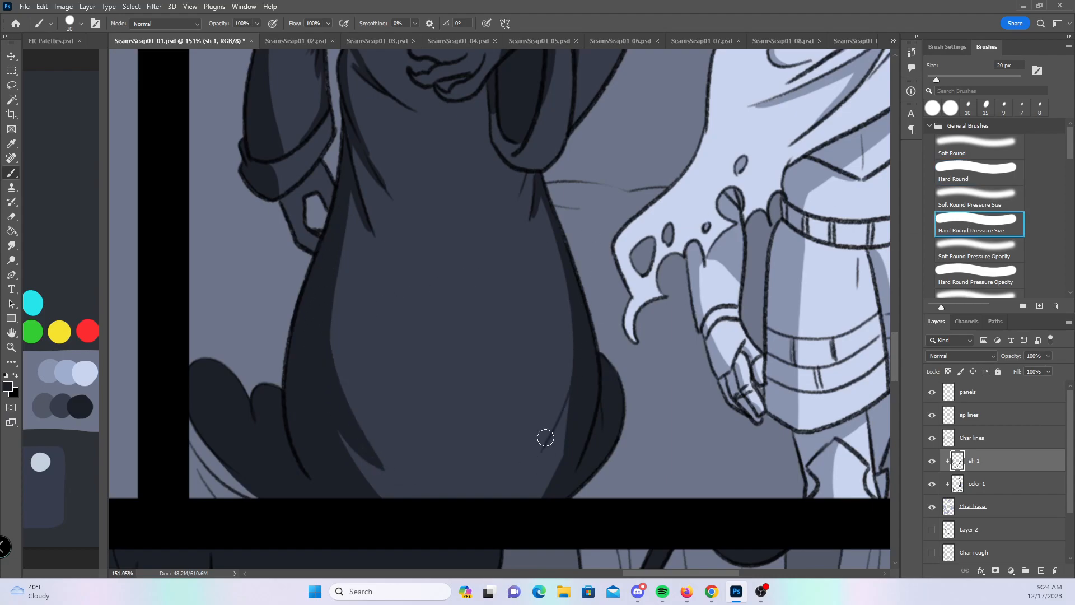
# - Review the robed figure's shading in the panel, enlarge the brush to 35 px and save the page
pyautogui.scroll(-6, 677, 240)
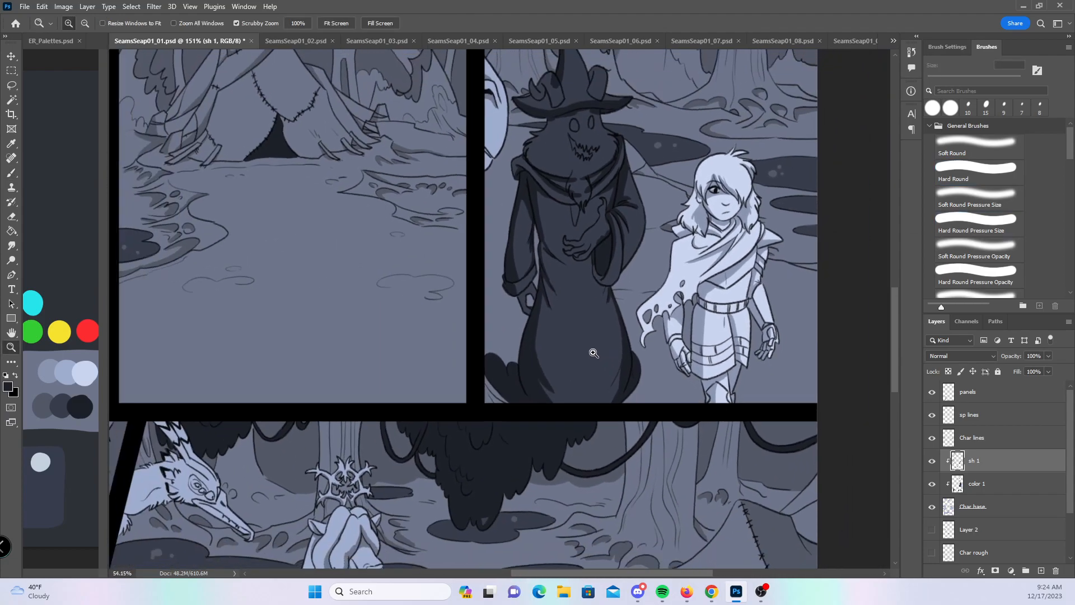
pyautogui.moveTo(639, 235); pyautogui.dragTo(650, 303)
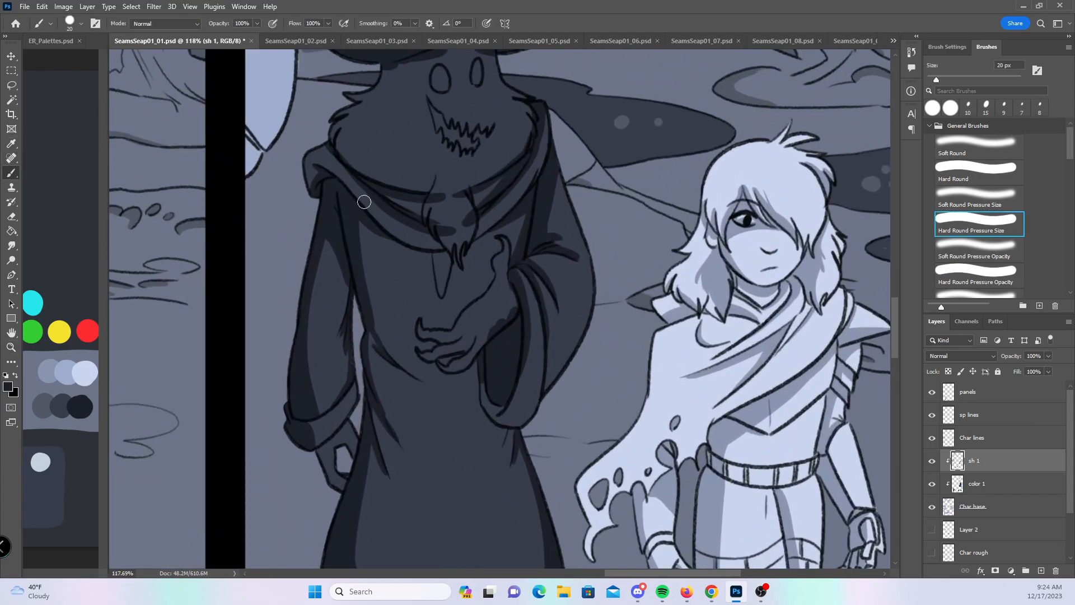
pyautogui.press(']')
pyautogui.press(']')
pyautogui.press(']')
pyautogui.moveTo(636, 344); pyautogui.dragTo(583, 348)
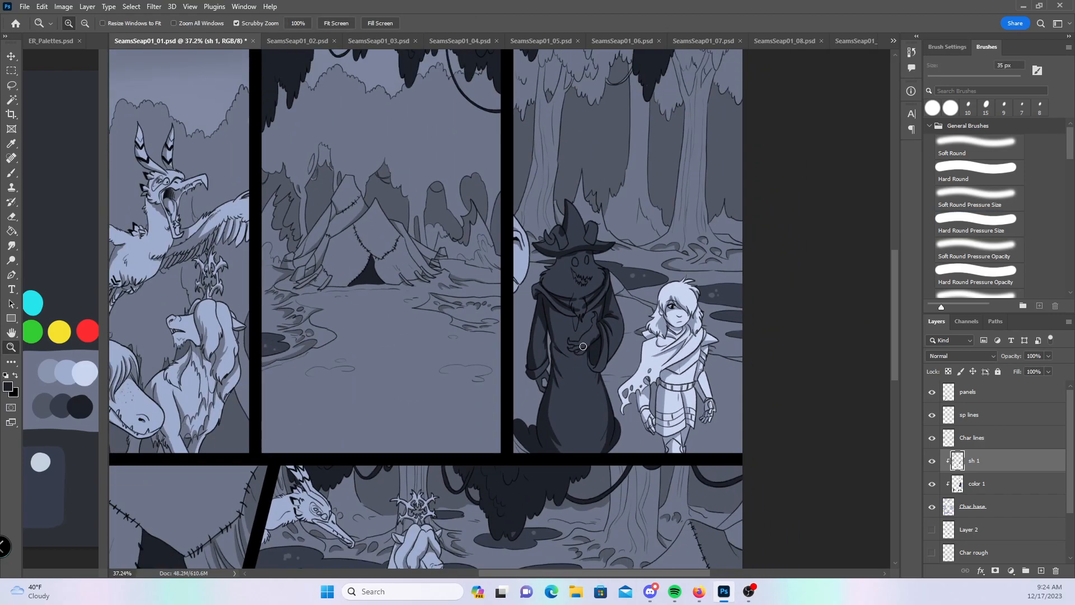
pyautogui.hotkey('ctrl', 's')
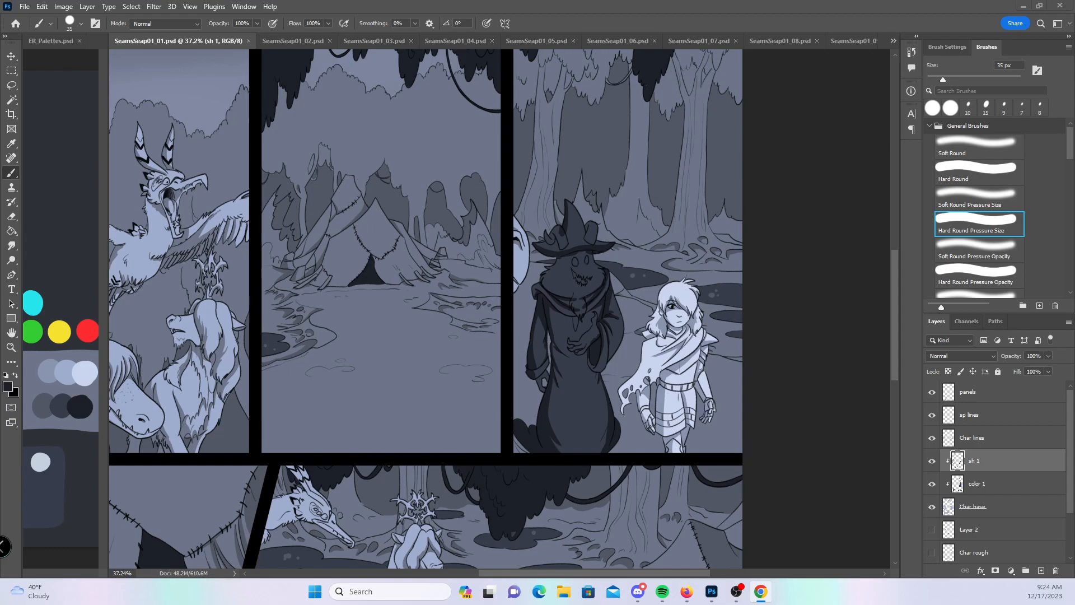
pyautogui.hotkey('alt', 'Tab')
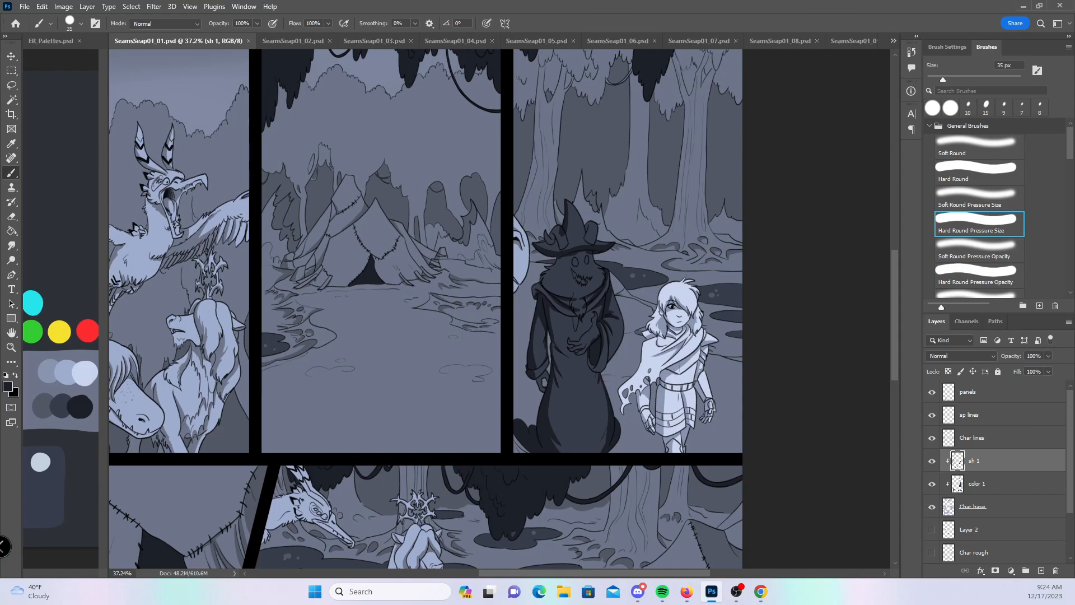
pyautogui.hotkey('alt', 'Tab')
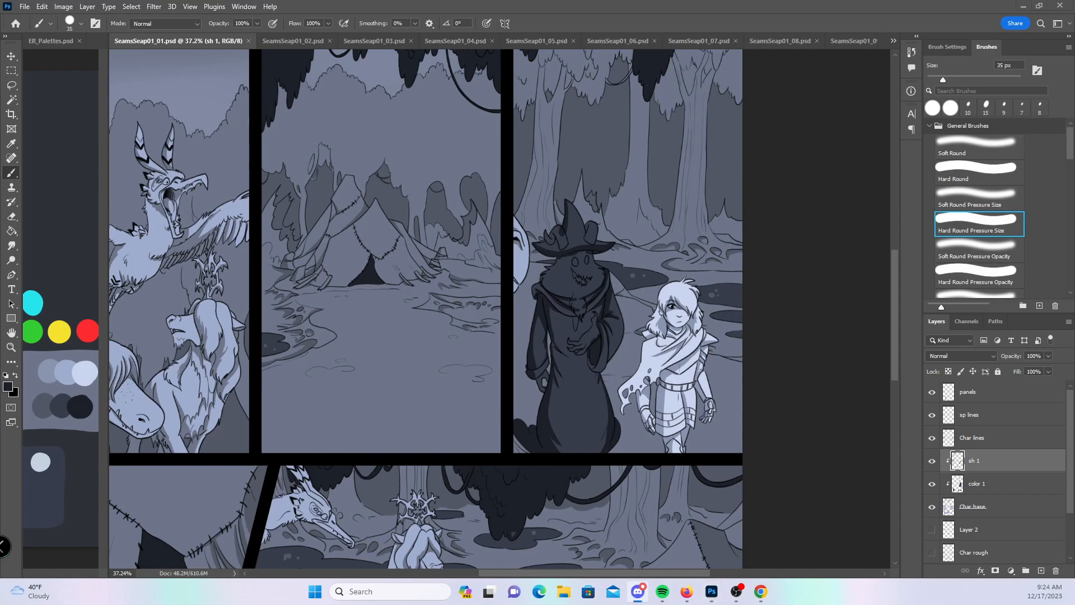
pyautogui.hotkey('alt', 'Tab')
pyautogui.hotkey('alt', 'Tab')
pyautogui.click(686, 24)
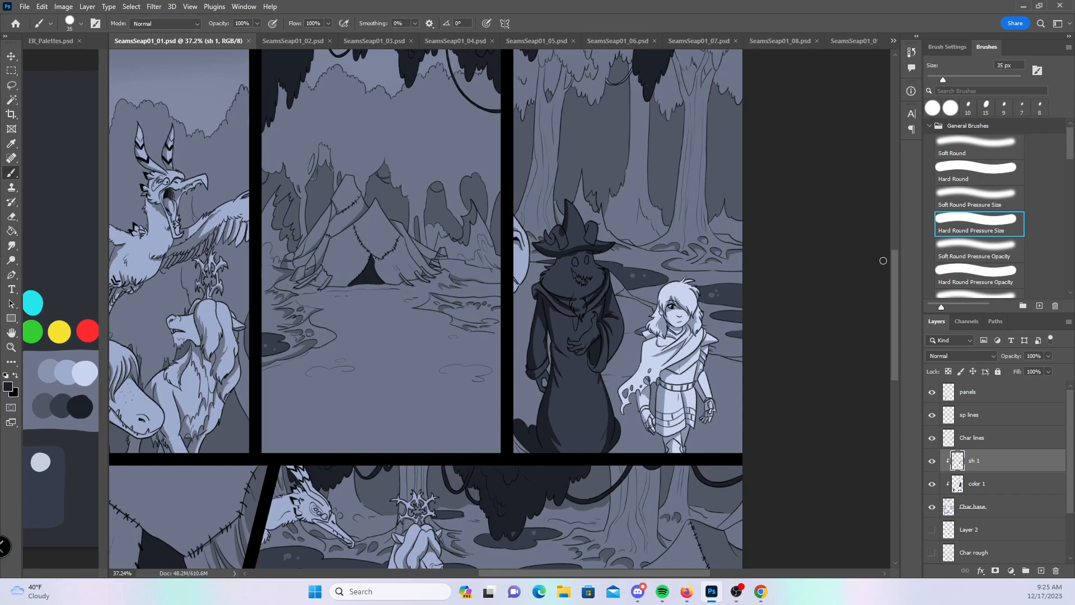
# - Shade the small robed figure's tail, the back of its robe and its sleeve in the bottom panel
pyautogui.scroll(-6, 885, 269)
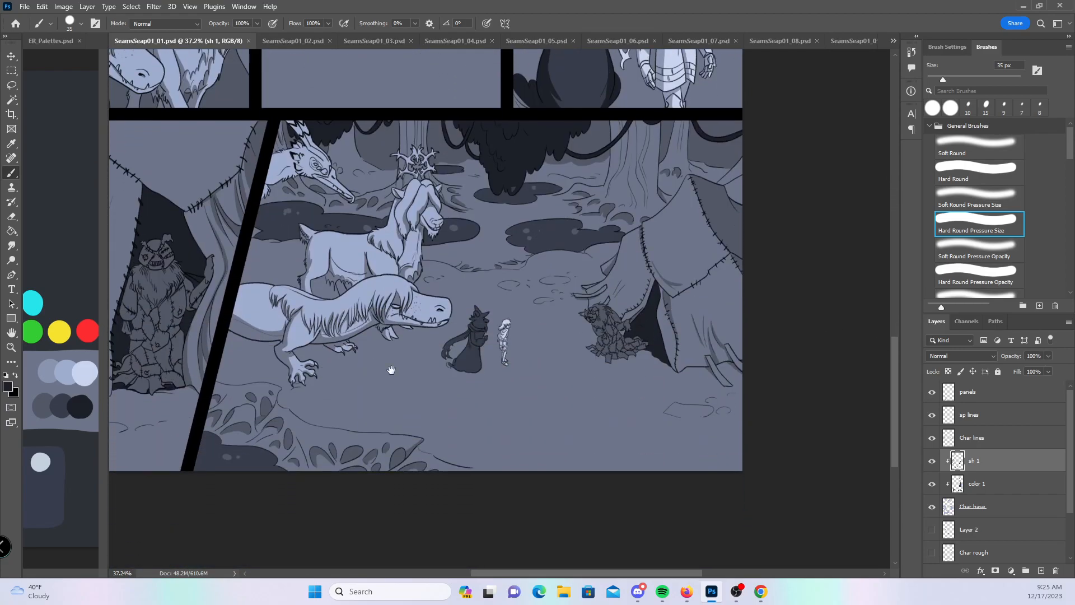
pyautogui.moveTo(384, 372); pyautogui.dragTo(336, 365)
pyautogui.press('z')
pyautogui.moveTo(484, 323); pyautogui.dragTo(577, 329)
pyautogui.press('b')
pyautogui.moveTo(386, 376); pyautogui.dragTo(456, 338)
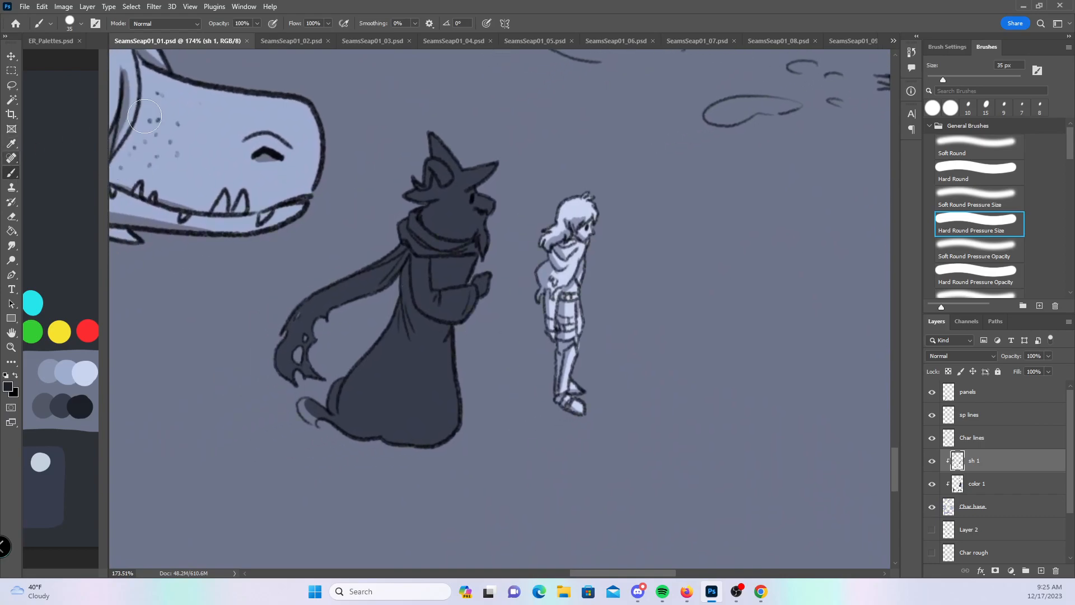
pyautogui.press('[')
pyautogui.press('[')
pyautogui.press('[')
pyautogui.moveTo(336, 399)
pyautogui.mouseDown()
pyautogui.moveTo(357, 443)
pyautogui.moveTo(352, 371)
pyautogui.moveTo(316, 417)
pyautogui.moveTo(317, 405)
pyautogui.mouseUp()
pyautogui.press(']')
pyautogui.press(']')
pyautogui.press(']')
pyautogui.moveTo(364, 445); pyautogui.dragTo(366, 356)
pyautogui.moveTo(365, 395)
pyautogui.mouseDown()
pyautogui.moveTo(404, 268)
pyautogui.moveTo(414, 343)
pyautogui.moveTo(410, 302)
pyautogui.moveTo(463, 317)
pyautogui.moveTo(429, 305)
pyautogui.mouseUp()
# - Shade the small robed figure's trailing scarf, hood and hat with a 10 px brush and save the page
pyautogui.press('[')
pyautogui.press('[')
pyautogui.press('[')
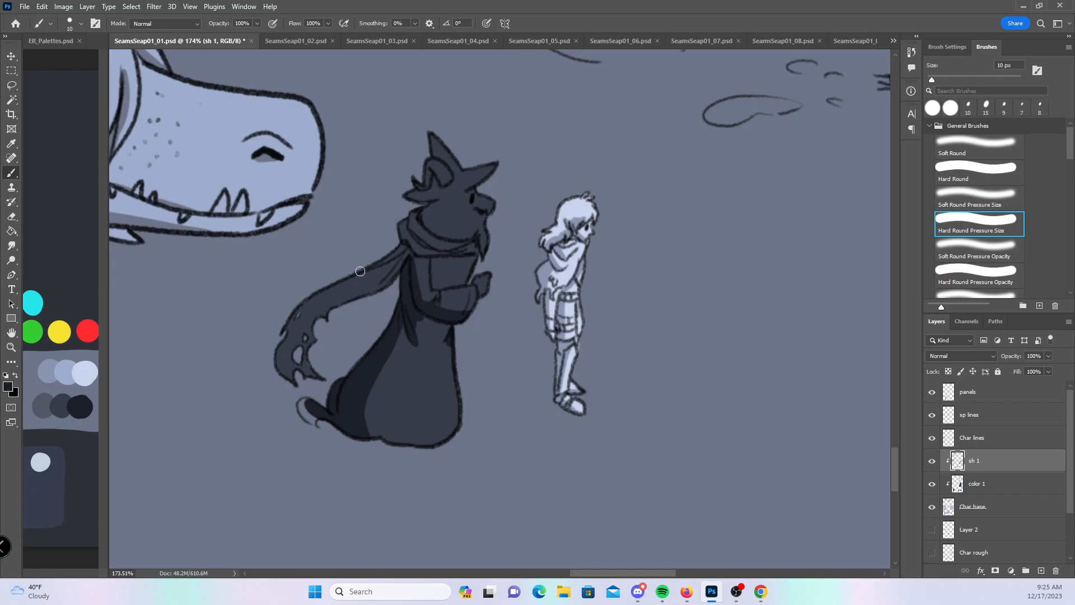
pyautogui.moveTo(306, 299)
pyautogui.mouseDown()
pyautogui.moveTo(391, 264)
pyautogui.moveTo(398, 239)
pyautogui.moveTo(421, 251)
pyautogui.mouseUp()
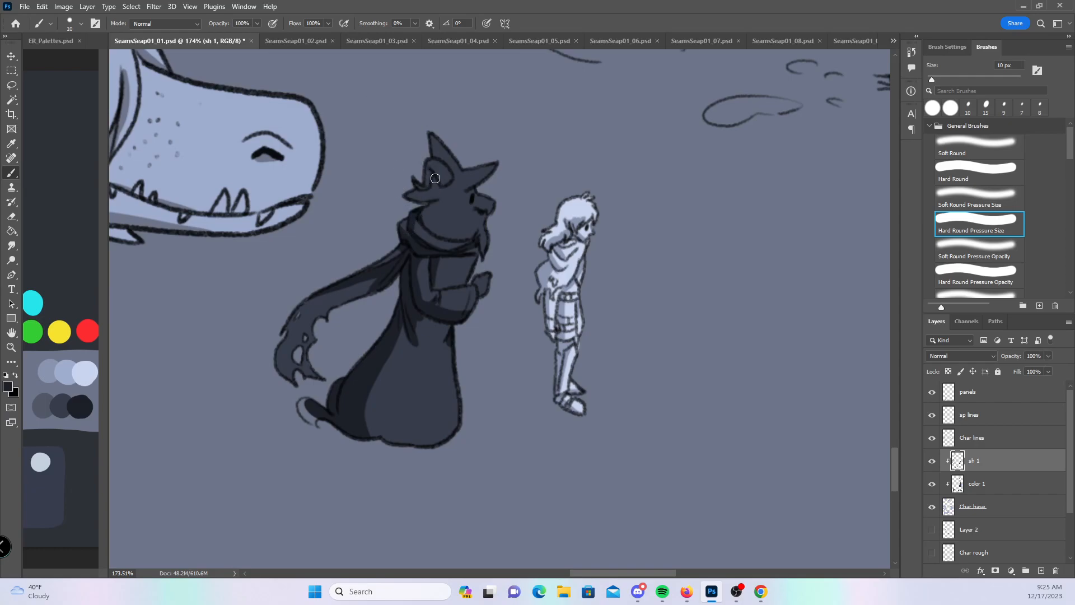
pyautogui.moveTo(407, 196); pyautogui.dragTo(465, 187)
pyautogui.moveTo(428, 136); pyautogui.dragTo(436, 166)
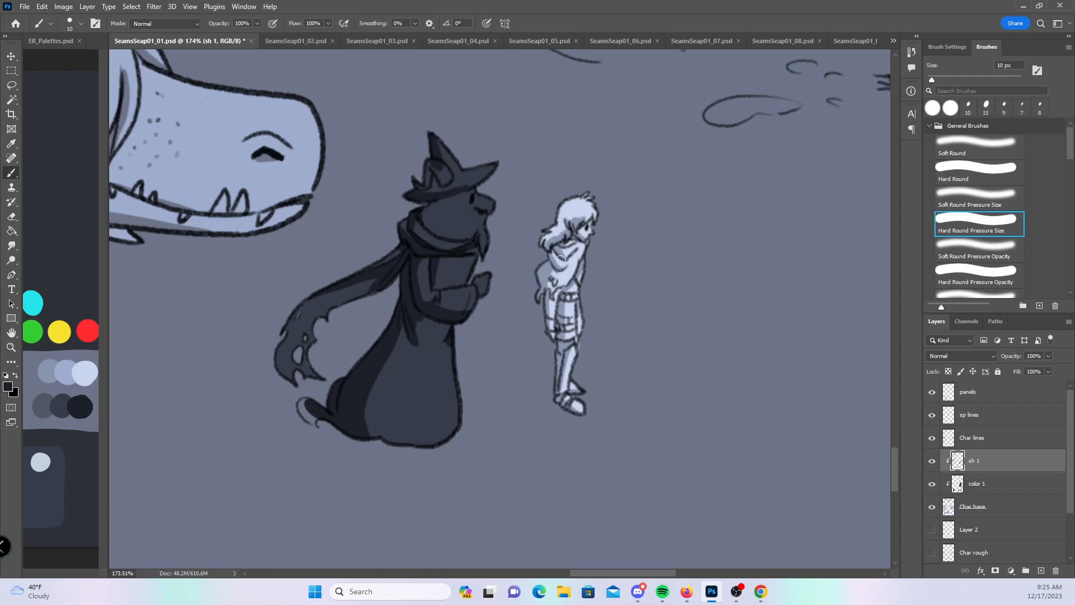
pyautogui.hotkey('ctrl', 's')
# - Shade the raised arm and shoulder of the stitched creature in the tent opening with a 30 px brush and a lighter dark gray from the palette
pyautogui.press('z')
pyautogui.moveTo(627, 336); pyautogui.dragTo(549, 318)
pyautogui.press('b')
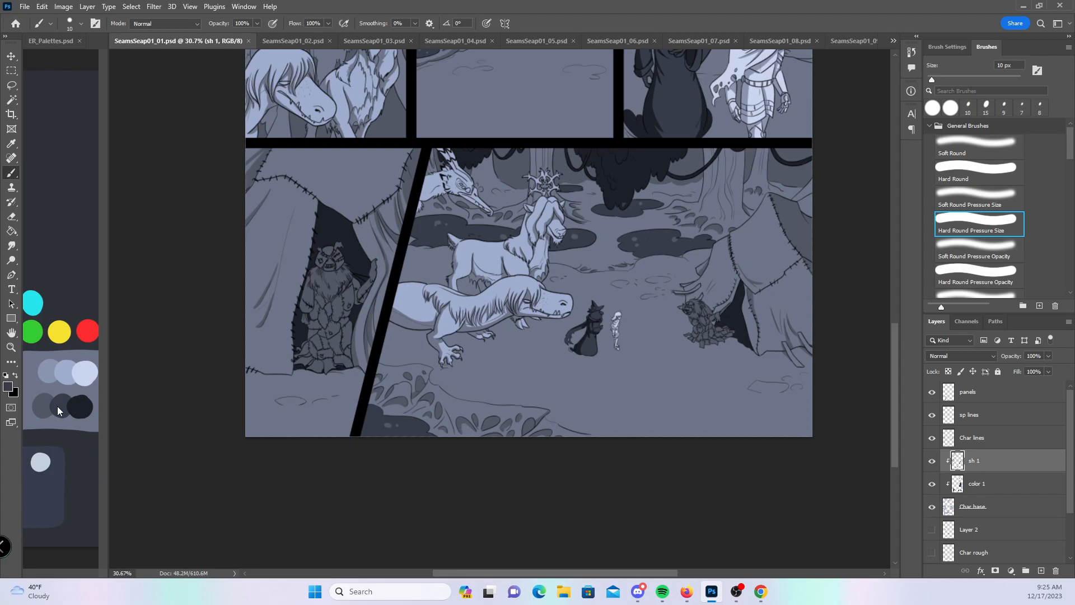
pyautogui.press('z')
pyautogui.moveTo(429, 287); pyautogui.dragTo(486, 287)
pyautogui.press('b')
pyautogui.press('space')
pyautogui.moveTo(340, 333); pyautogui.dragTo(513, 259)
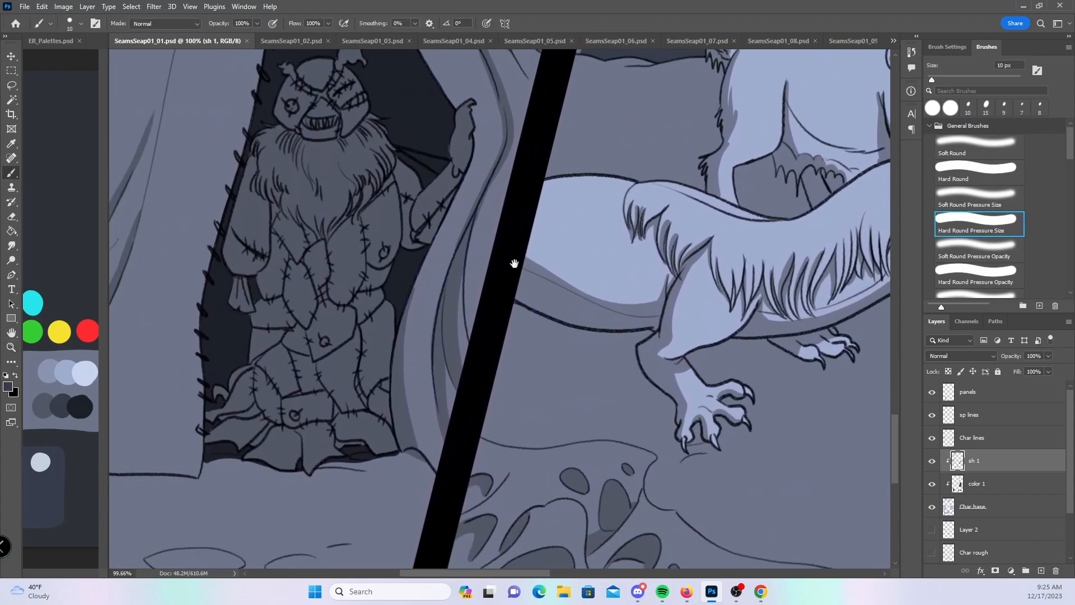
pyautogui.press(']')
pyautogui.press(']')
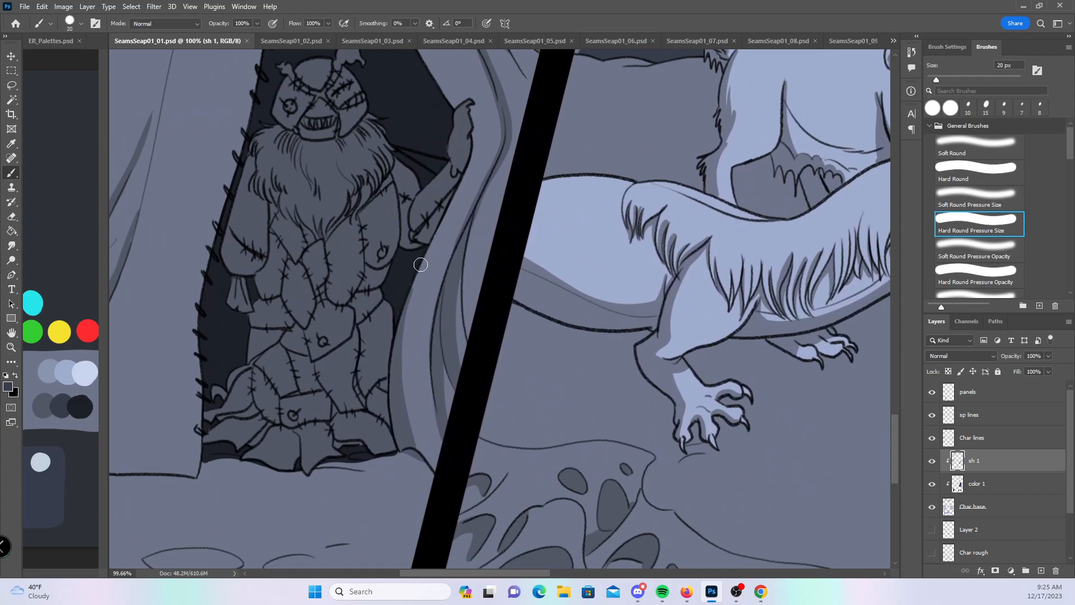
pyautogui.press(']')
pyautogui.moveTo(406, 247); pyautogui.dragTo(456, 202)
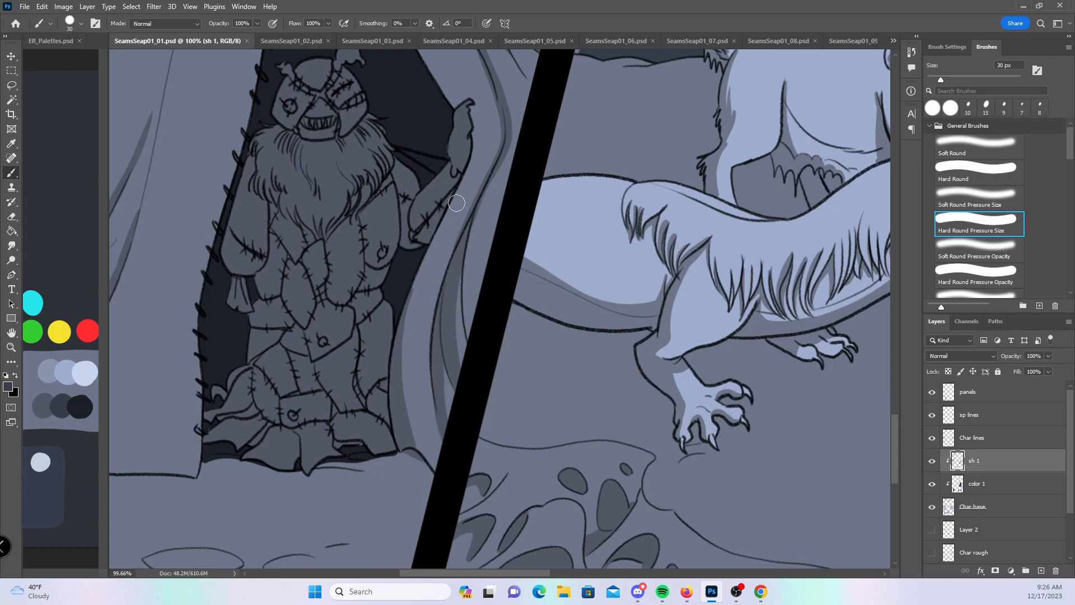
pyautogui.keyDown('alt'); pyautogui.click(418, 200); pyautogui.keyUp('alt')
pyautogui.keyDown('alt'); pyautogui.click(47, 401); pyautogui.keyUp('alt')
pyautogui.moveTo(414, 208); pyautogui.dragTo(415, 228)
pyautogui.hotkey('ctrl', 'z')
pyautogui.moveTo(423, 238); pyautogui.dragTo(444, 215)
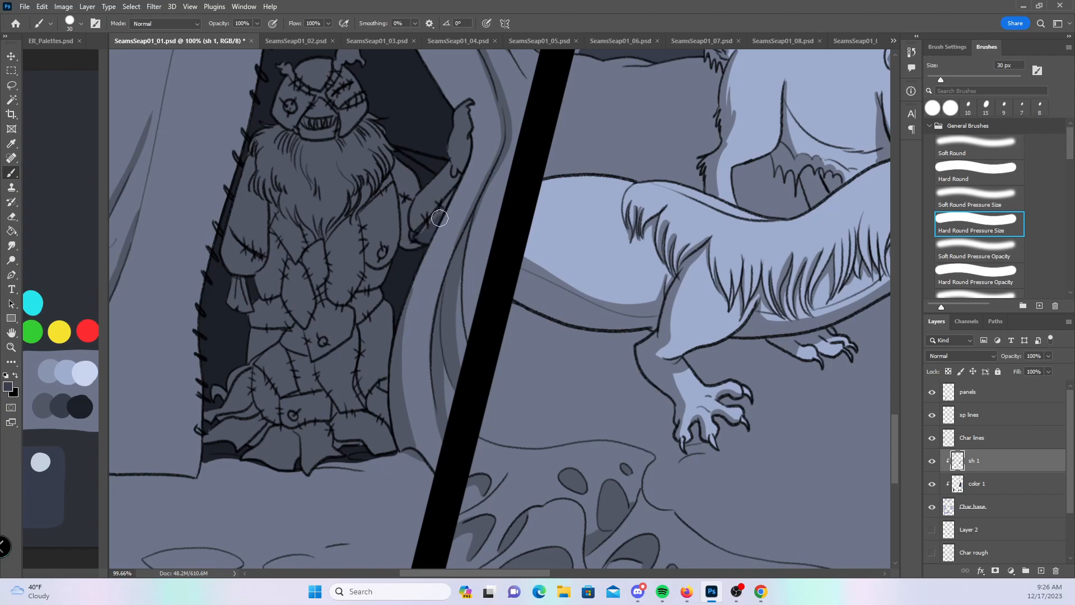
pyautogui.moveTo(396, 163)
pyautogui.mouseDown()
pyautogui.moveTo(403, 250)
pyautogui.moveTo(412, 240)
pyautogui.moveTo(427, 260)
pyautogui.mouseUp()
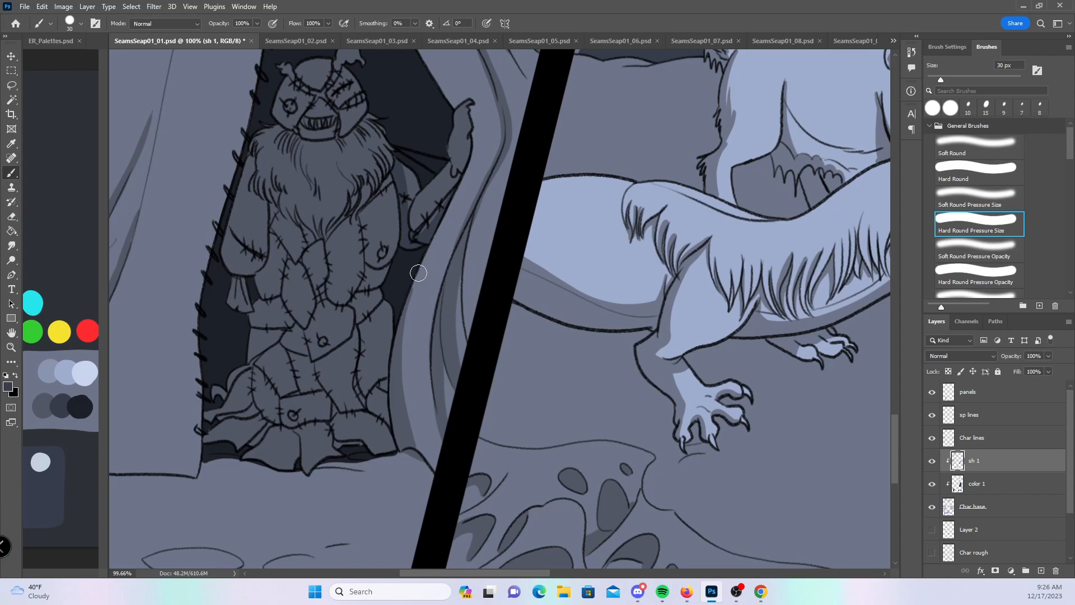
# - Shade the stitched creature's lowered arm, torso patches, legs and ragged hem
pyautogui.moveTo(250, 189)
pyautogui.mouseDown()
pyautogui.moveTo(225, 231)
pyautogui.moveTo(245, 275)
pyautogui.moveTo(234, 268)
pyautogui.moveTo(236, 310)
pyautogui.mouseUp()
pyautogui.moveTo(273, 210)
pyautogui.mouseDown()
pyautogui.moveTo(259, 280)
pyautogui.moveTo(275, 291)
pyautogui.moveTo(276, 216)
pyautogui.moveTo(255, 316)
pyautogui.moveTo(275, 285)
pyautogui.moveTo(300, 336)
pyautogui.mouseUp()
pyautogui.moveTo(288, 262)
pyautogui.mouseDown()
pyautogui.moveTo(304, 326)
pyautogui.moveTo(278, 269)
pyautogui.moveTo(293, 326)
pyautogui.moveTo(273, 340)
pyautogui.moveTo(258, 331)
pyautogui.moveTo(225, 379)
pyautogui.moveTo(210, 437)
pyautogui.moveTo(222, 460)
pyautogui.moveTo(252, 371)
pyautogui.moveTo(276, 400)
pyautogui.moveTo(256, 387)
pyautogui.moveTo(266, 368)
pyautogui.moveTo(273, 394)
pyautogui.mouseUp()
pyautogui.moveTo(399, 253)
pyautogui.mouseDown()
pyautogui.moveTo(377, 286)
pyautogui.moveTo(394, 403)
pyautogui.moveTo(396, 357)
pyautogui.moveTo(369, 448)
pyautogui.moveTo(392, 438)
pyautogui.mouseUp()
pyautogui.moveTo(294, 431)
pyautogui.mouseDown()
pyautogui.moveTo(315, 477)
pyautogui.moveTo(253, 454)
pyautogui.moveTo(289, 407)
pyautogui.mouseUp()
pyautogui.moveTo(272, 346); pyautogui.dragTo(295, 326)
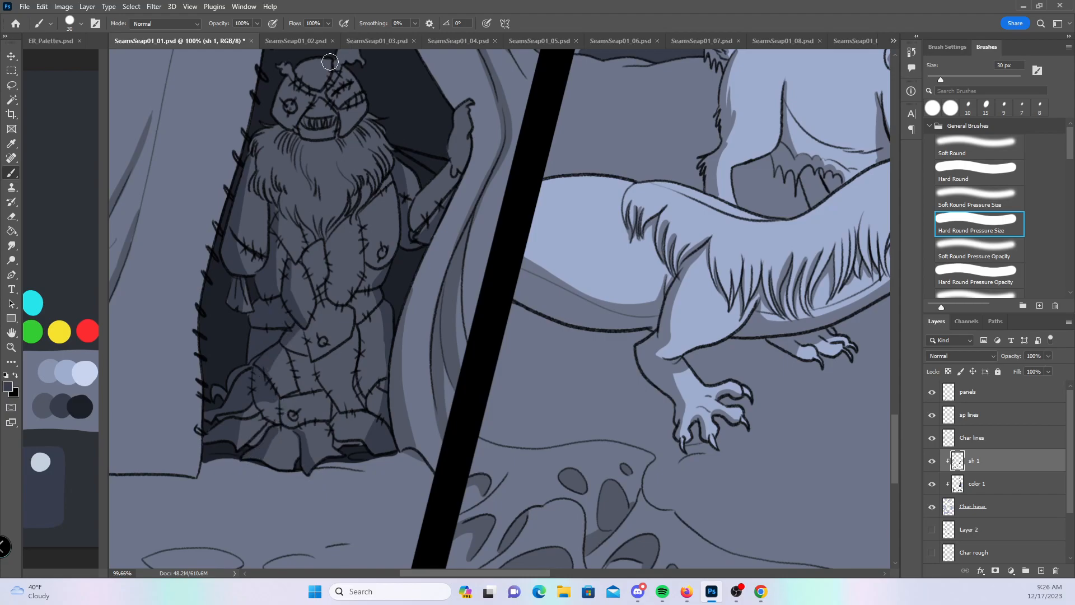
pyautogui.moveTo(326, 244)
pyautogui.mouseDown()
pyautogui.moveTo(342, 304)
pyautogui.moveTo(325, 287)
pyautogui.moveTo(308, 332)
pyautogui.moveTo(313, 357)
pyautogui.mouseUp()
# - Shade the stitched creature's beard strands with a 20 px brush
pyautogui.press('[')
pyautogui.moveTo(256, 177)
pyautogui.mouseDown()
pyautogui.moveTo(279, 202)
pyautogui.moveTo(294, 189)
pyautogui.moveTo(320, 237)
pyautogui.moveTo(324, 214)
pyautogui.mouseUp()
pyautogui.moveTo(268, 154); pyautogui.dragTo(265, 174)
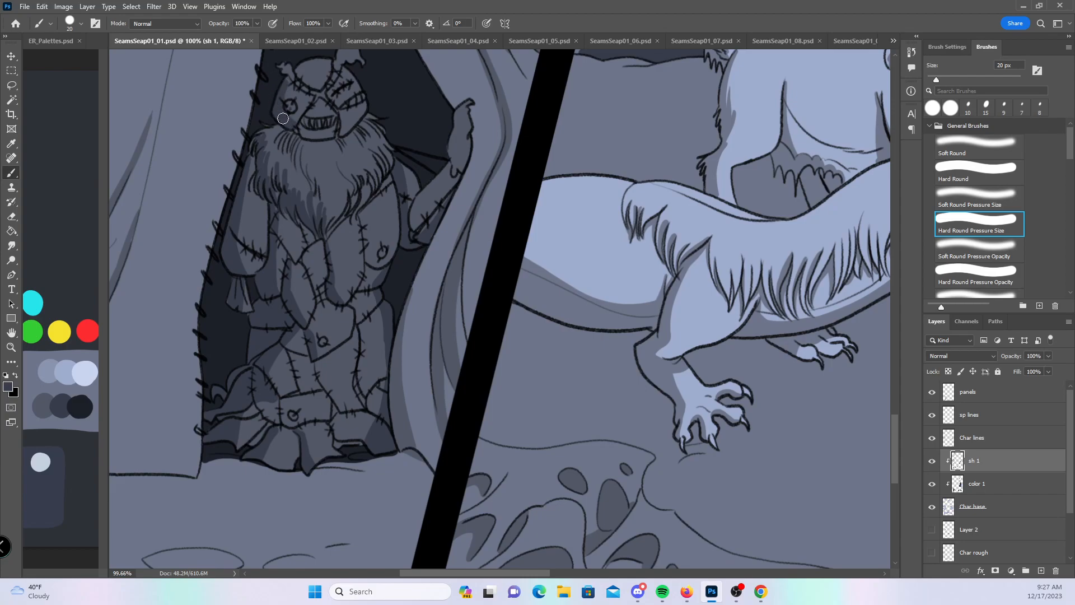
# - Shade the stitched creature's button-eye side, forehead and face patches, and add more shadow strands to its beard
pyautogui.moveTo(401, 197); pyautogui.dragTo(384, 271)
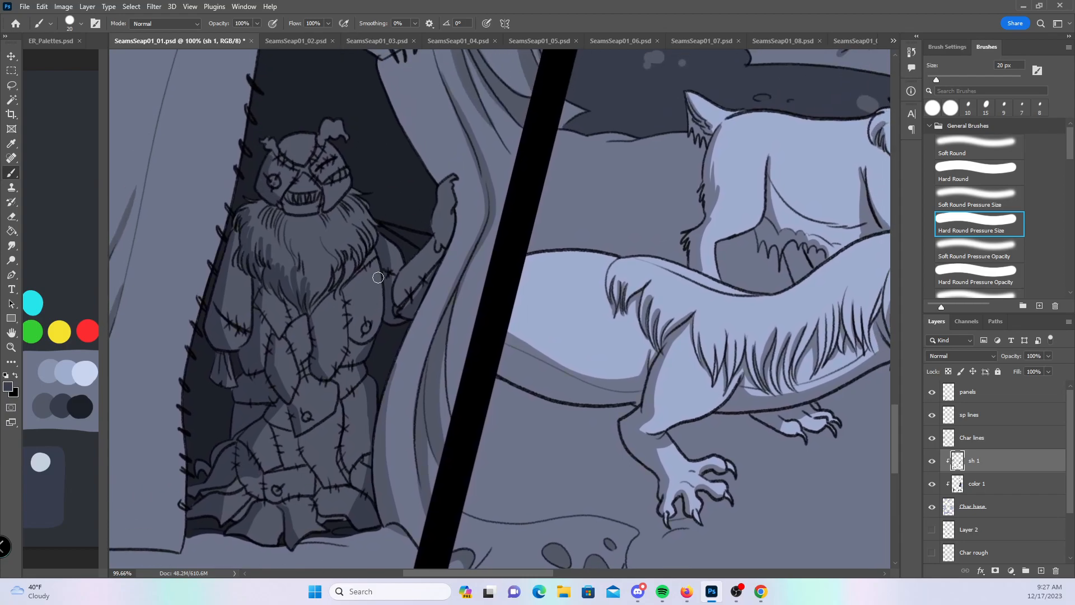
pyautogui.moveTo(278, 162)
pyautogui.mouseDown()
pyautogui.moveTo(274, 184)
pyautogui.moveTo(287, 199)
pyautogui.mouseUp()
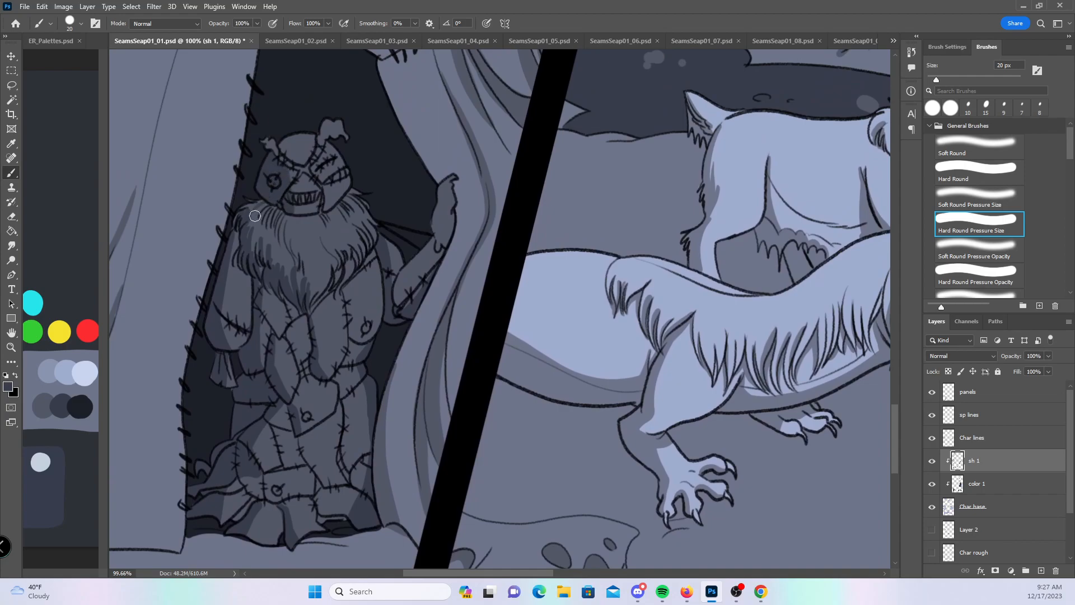
pyautogui.moveTo(271, 231)
pyautogui.mouseDown()
pyautogui.moveTo(301, 228)
pyautogui.moveTo(256, 199)
pyautogui.moveTo(264, 247)
pyautogui.mouseUp()
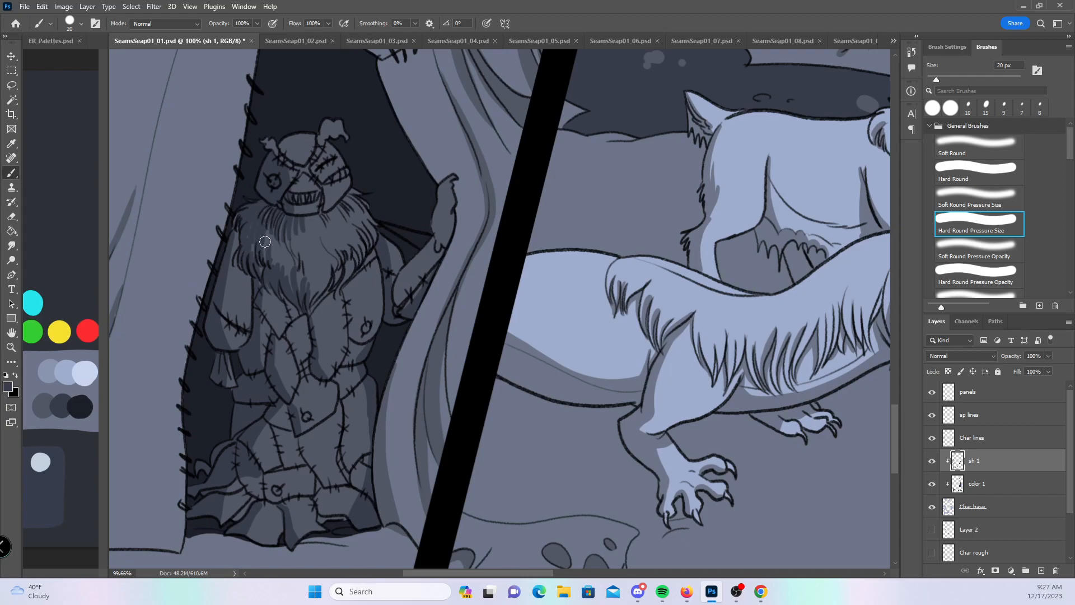
pyautogui.moveTo(285, 143)
pyautogui.mouseDown()
pyautogui.moveTo(298, 163)
pyautogui.moveTo(285, 139)
pyautogui.mouseUp()
pyautogui.moveTo(300, 181); pyautogui.dragTo(302, 179)
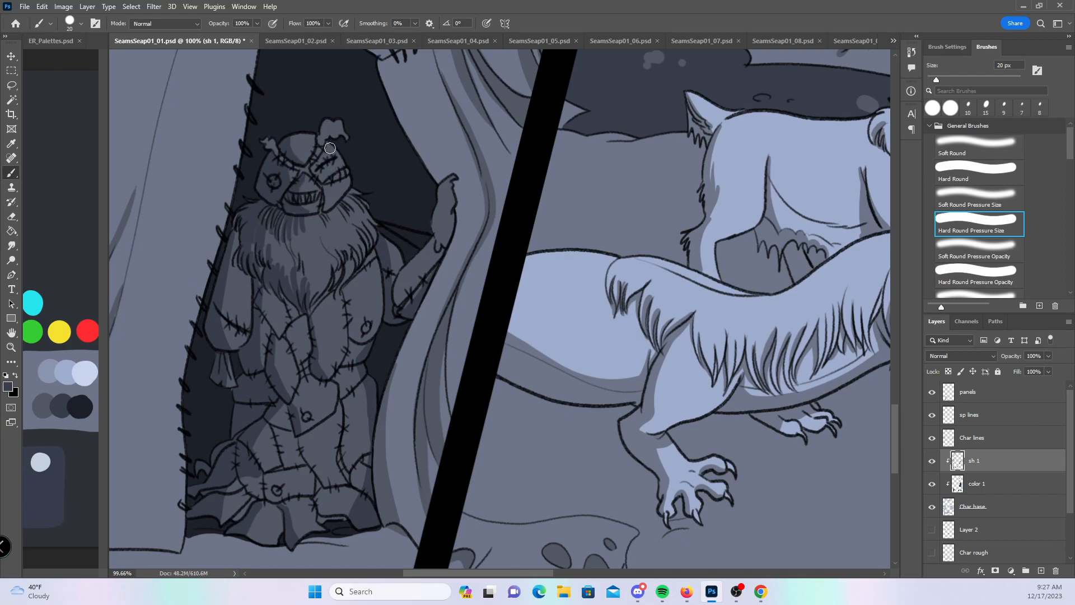
pyautogui.moveTo(321, 184); pyautogui.dragTo(353, 162)
pyautogui.moveTo(343, 262)
pyautogui.mouseDown()
pyautogui.moveTo(335, 282)
pyautogui.moveTo(345, 279)
pyautogui.mouseUp()
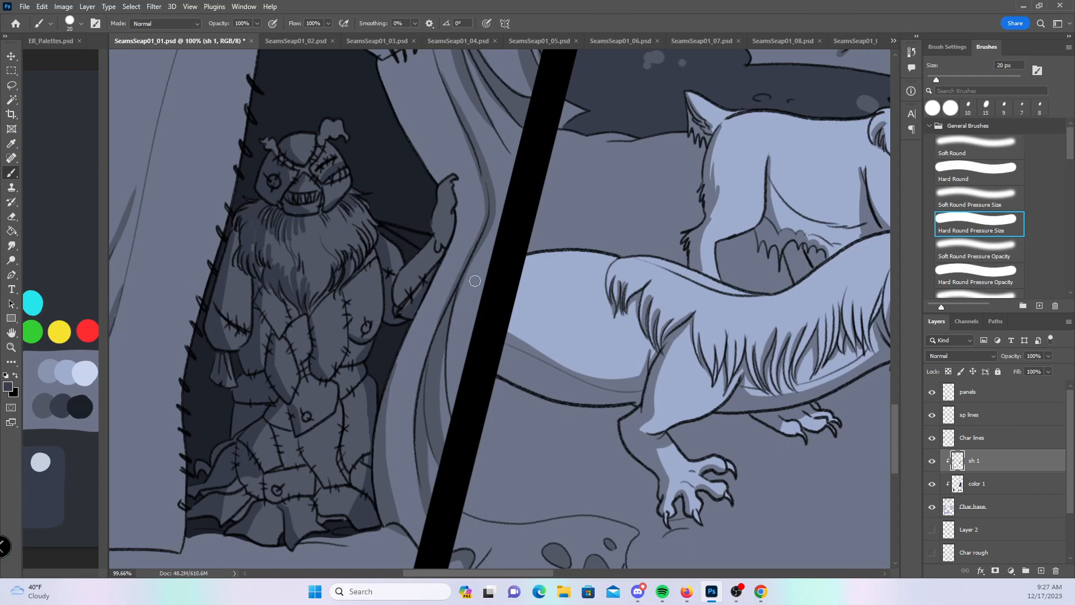
# - Shade the face, beard, chest and front rags of the bent stitched creature beside the far tent in the wide bottom panel
pyautogui.press('z')
pyautogui.moveTo(582, 342); pyautogui.dragTo(526, 357)
pyautogui.moveTo(672, 494); pyautogui.dragTo(317, 463)
pyautogui.press('z')
pyautogui.moveTo(540, 334); pyautogui.dragTo(624, 346)
pyautogui.press('b')
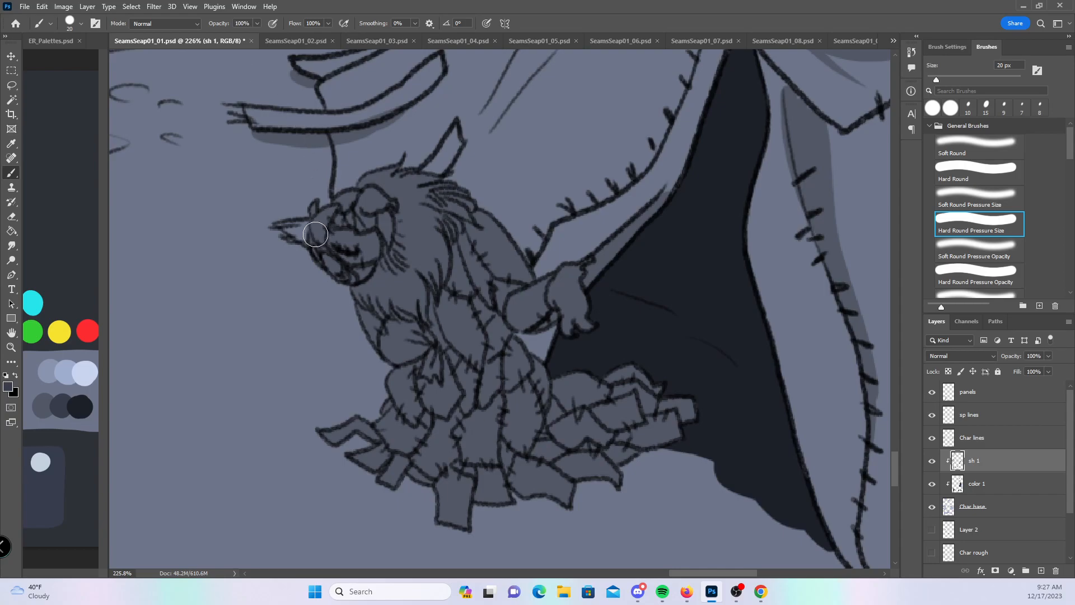
pyautogui.moveTo(319, 237); pyautogui.dragTo(341, 265)
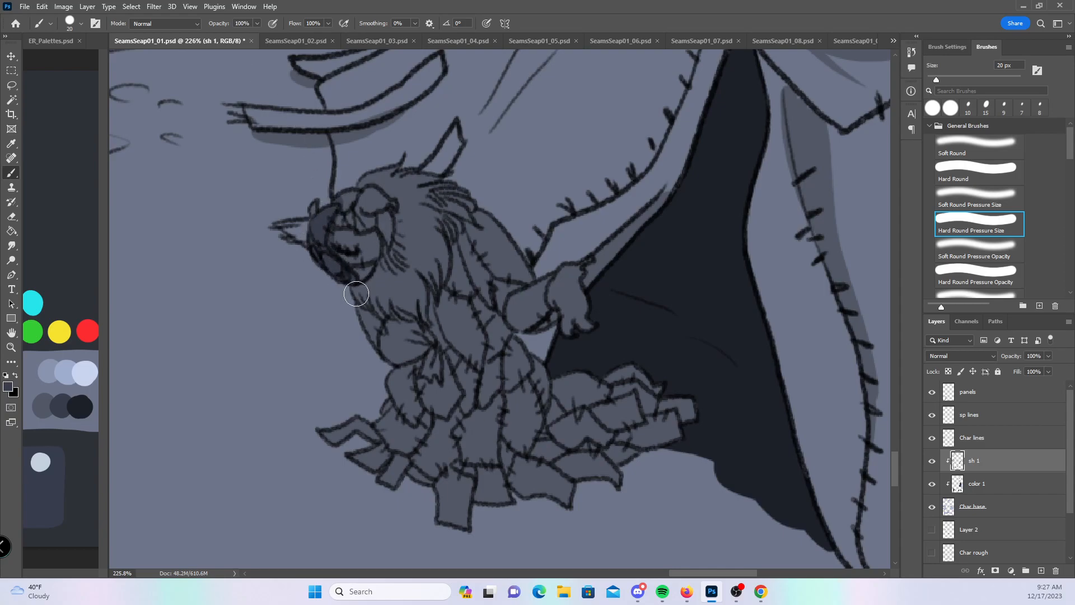
pyautogui.moveTo(367, 301)
pyautogui.mouseDown()
pyautogui.moveTo(383, 269)
pyautogui.moveTo(389, 316)
pyautogui.moveTo(429, 327)
pyautogui.moveTo(401, 270)
pyautogui.moveTo(381, 271)
pyautogui.moveTo(387, 224)
pyautogui.moveTo(366, 171)
pyautogui.moveTo(360, 182)
pyautogui.moveTo(387, 172)
pyautogui.moveTo(376, 284)
pyautogui.moveTo(360, 303)
pyautogui.moveTo(396, 355)
pyautogui.moveTo(420, 348)
pyautogui.mouseUp()
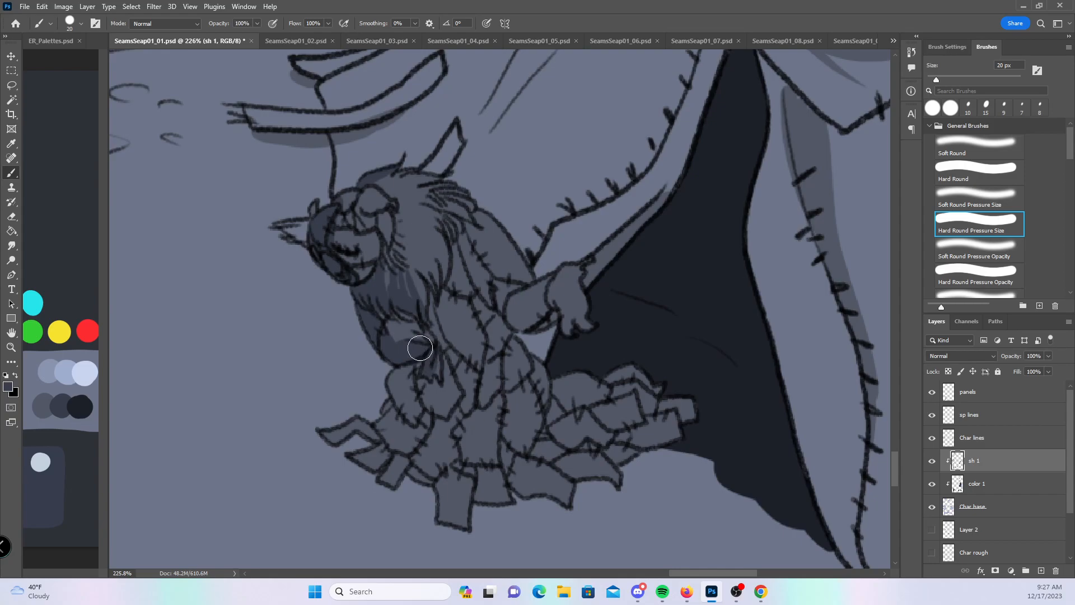
pyautogui.moveTo(420, 348)
pyautogui.mouseDown()
pyautogui.moveTo(393, 381)
pyautogui.moveTo(417, 365)
pyautogui.moveTo(409, 393)
pyautogui.moveTo(384, 416)
pyautogui.moveTo(321, 440)
pyautogui.moveTo(366, 471)
pyautogui.moveTo(415, 457)
pyautogui.moveTo(421, 412)
pyautogui.moveTo(441, 385)
pyautogui.moveTo(450, 417)
pyautogui.moveTo(431, 494)
pyautogui.moveTo(477, 410)
pyautogui.moveTo(457, 480)
pyautogui.mouseUp()
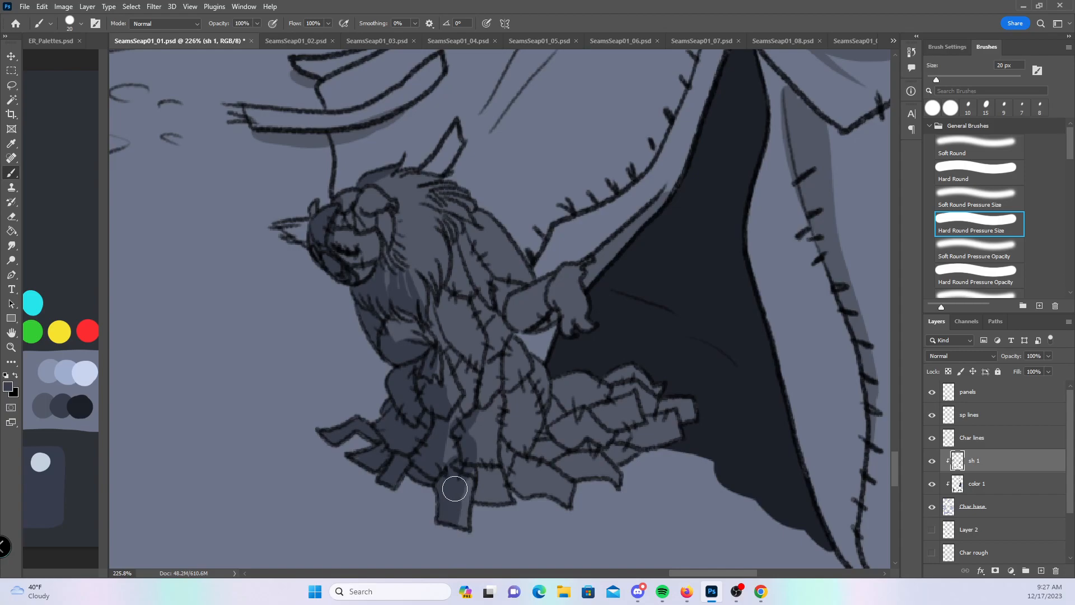
# - Shade the bent stitched creature's outstretched arm, mane and trailing rags, and save the page
pyautogui.moveTo(462, 238)
pyautogui.mouseDown()
pyautogui.moveTo(498, 308)
pyautogui.moveTo(521, 320)
pyautogui.moveTo(551, 315)
pyautogui.mouseUp()
pyautogui.moveTo(449, 220)
pyautogui.mouseDown()
pyautogui.moveTo(429, 224)
pyautogui.moveTo(450, 246)
pyautogui.mouseUp()
pyautogui.moveTo(442, 204)
pyautogui.mouseDown()
pyautogui.moveTo(457, 260)
pyautogui.moveTo(442, 304)
pyautogui.moveTo(435, 296)
pyautogui.moveTo(440, 341)
pyautogui.mouseUp()
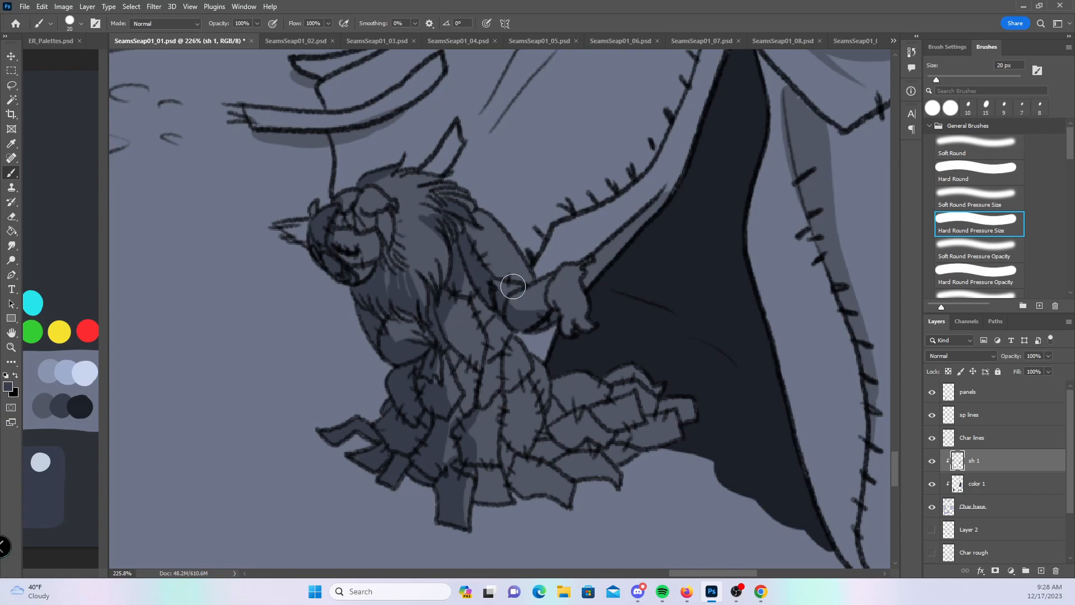
pyautogui.moveTo(504, 443)
pyautogui.mouseDown()
pyautogui.moveTo(522, 494)
pyautogui.moveTo(565, 506)
pyautogui.mouseUp()
pyautogui.moveTo(542, 451)
pyautogui.mouseDown()
pyautogui.moveTo(566, 471)
pyautogui.moveTo(549, 461)
pyautogui.moveTo(588, 464)
pyautogui.moveTo(568, 446)
pyautogui.moveTo(624, 455)
pyautogui.moveTo(676, 441)
pyautogui.mouseUp()
pyautogui.moveTo(551, 417); pyautogui.dragTo(563, 443)
pyautogui.moveTo(511, 287)
pyautogui.mouseDown()
pyautogui.moveTo(467, 264)
pyautogui.moveTo(485, 291)
pyautogui.moveTo(471, 269)
pyautogui.moveTo(473, 299)
pyautogui.moveTo(398, 194)
pyautogui.moveTo(429, 311)
pyautogui.moveTo(465, 258)
pyautogui.mouseUp()
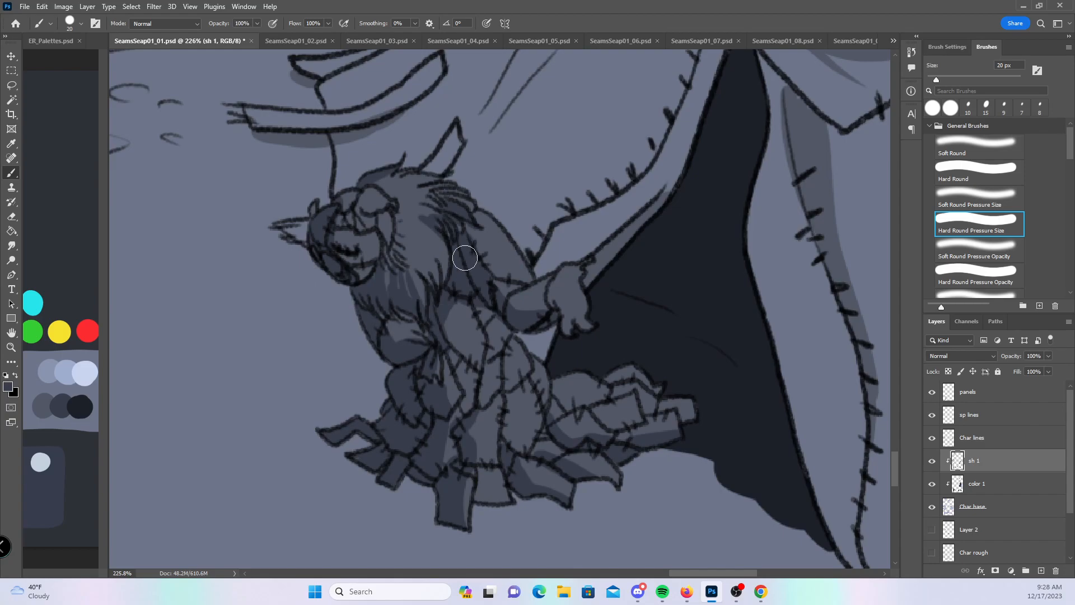
pyautogui.press('z')
pyautogui.moveTo(581, 391); pyautogui.dragTo(463, 408)
pyautogui.press('b')
pyautogui.hotkey('ctrl', 's')
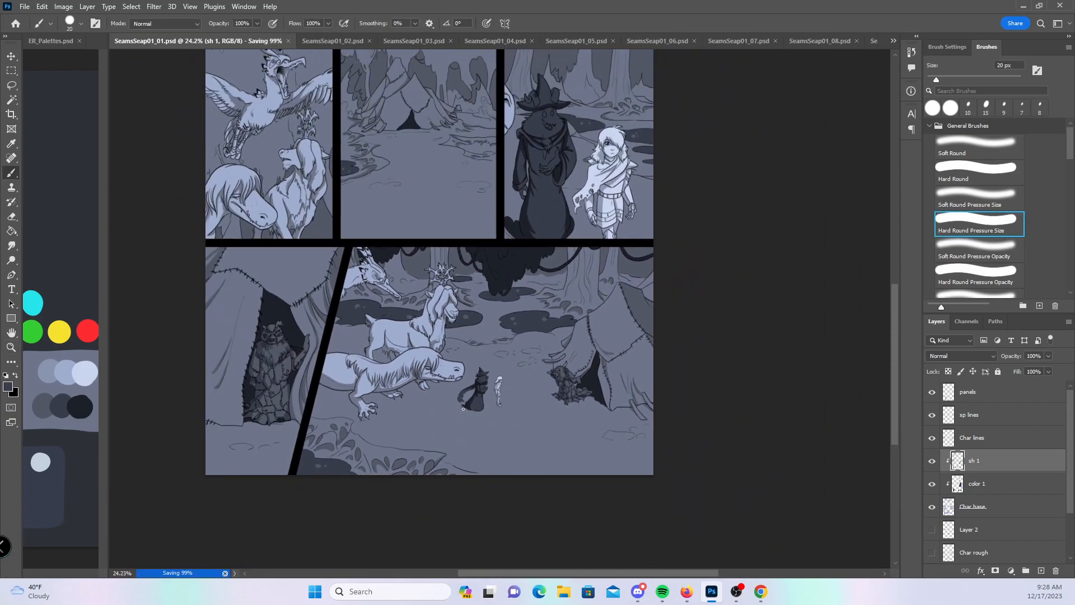
# - Shade the bird creature's neck underside and cheek feathers in the wide bottom panel, using the blue-gray shadow color sampled from the goat creature
pyautogui.scroll(3, 595, 391)
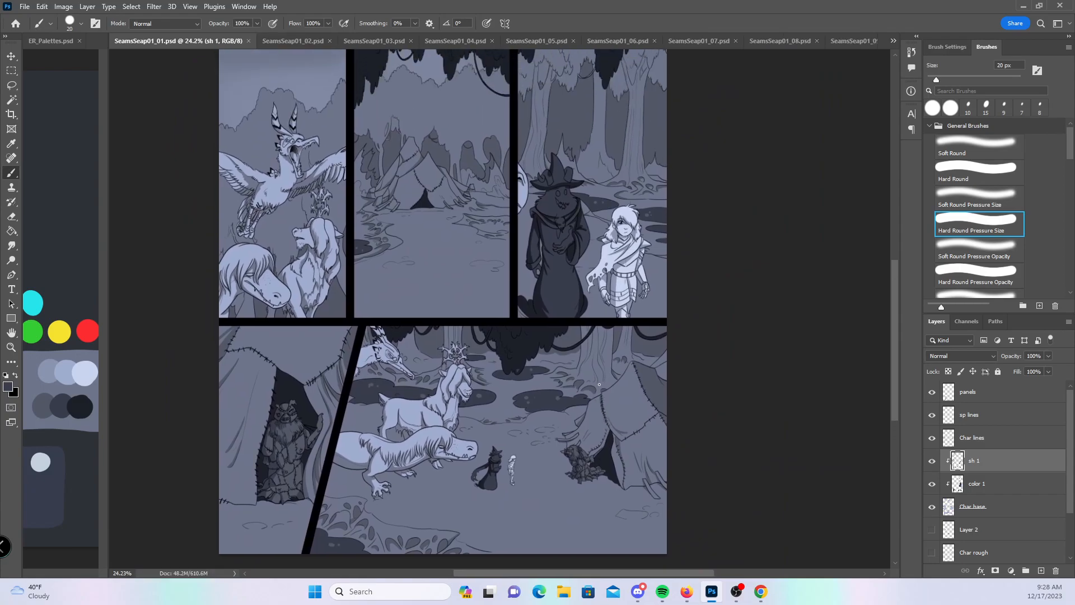
pyautogui.press('z')
pyautogui.moveTo(373, 376); pyautogui.dragTo(472, 376)
pyautogui.press('b')
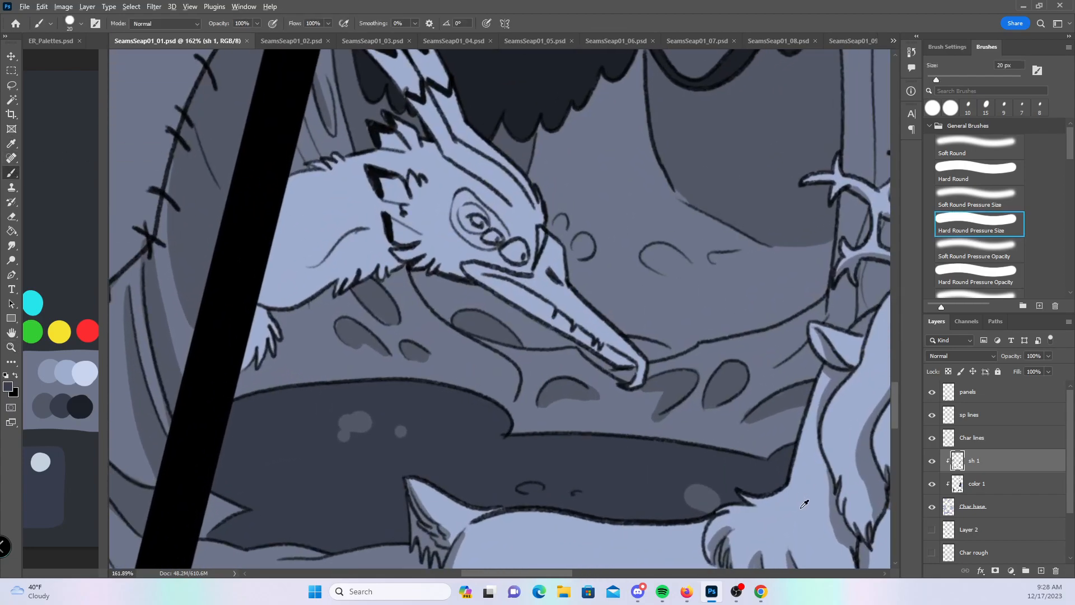
pyautogui.keyDown('alt'); pyautogui.click(868, 464); pyautogui.keyUp('alt')
pyautogui.moveTo(267, 317)
pyautogui.mouseDown()
pyautogui.moveTo(239, 381)
pyautogui.moveTo(269, 340)
pyautogui.mouseUp()
pyautogui.moveTo(252, 289)
pyautogui.mouseDown()
pyautogui.moveTo(327, 297)
pyautogui.moveTo(321, 278)
pyautogui.moveTo(376, 238)
pyautogui.moveTo(395, 269)
pyautogui.moveTo(393, 248)
pyautogui.mouseUp()
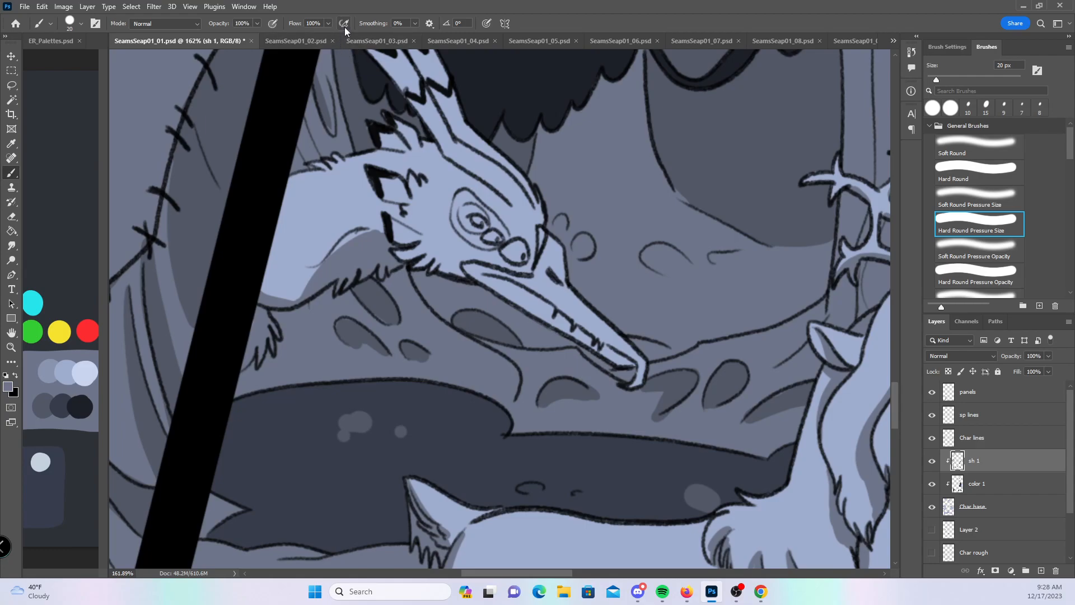
pyautogui.moveTo(382, 206)
pyautogui.mouseDown()
pyautogui.moveTo(367, 194)
pyautogui.moveTo(394, 213)
pyautogui.moveTo(364, 209)
pyautogui.moveTo(375, 222)
pyautogui.moveTo(367, 232)
pyautogui.moveTo(381, 231)
pyautogui.moveTo(369, 190)
pyautogui.moveTo(419, 164)
pyautogui.moveTo(392, 235)
pyautogui.moveTo(414, 243)
pyautogui.moveTo(416, 267)
pyautogui.moveTo(454, 274)
pyautogui.moveTo(465, 260)
pyautogui.moveTo(585, 358)
pyautogui.mouseUp()
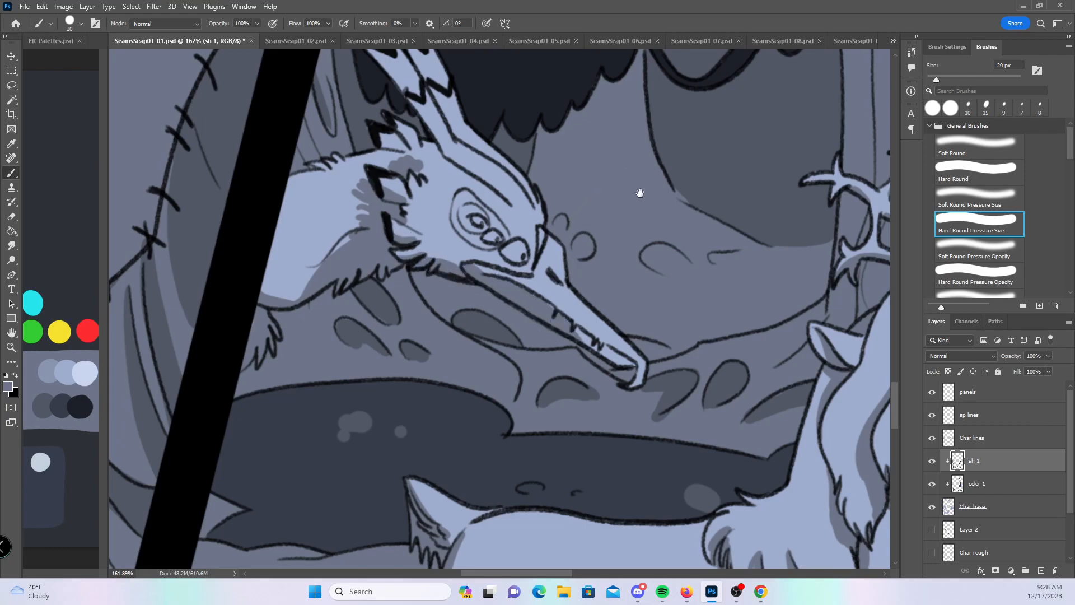
# - Add shadows to the bird creature's crest and head feathers, and save the page
pyautogui.moveTo(642, 227); pyautogui.dragTo(623, 313)
pyautogui.moveTo(329, 110)
pyautogui.mouseDown()
pyautogui.moveTo(431, 244)
pyautogui.moveTo(463, 263)
pyautogui.mouseUp()
pyautogui.moveTo(398, 217); pyautogui.dragTo(414, 229)
pyautogui.moveTo(370, 101); pyautogui.dragTo(426, 203)
pyautogui.moveTo(400, 152); pyautogui.dragTo(440, 223)
pyautogui.moveTo(354, 220); pyautogui.dragTo(374, 230)
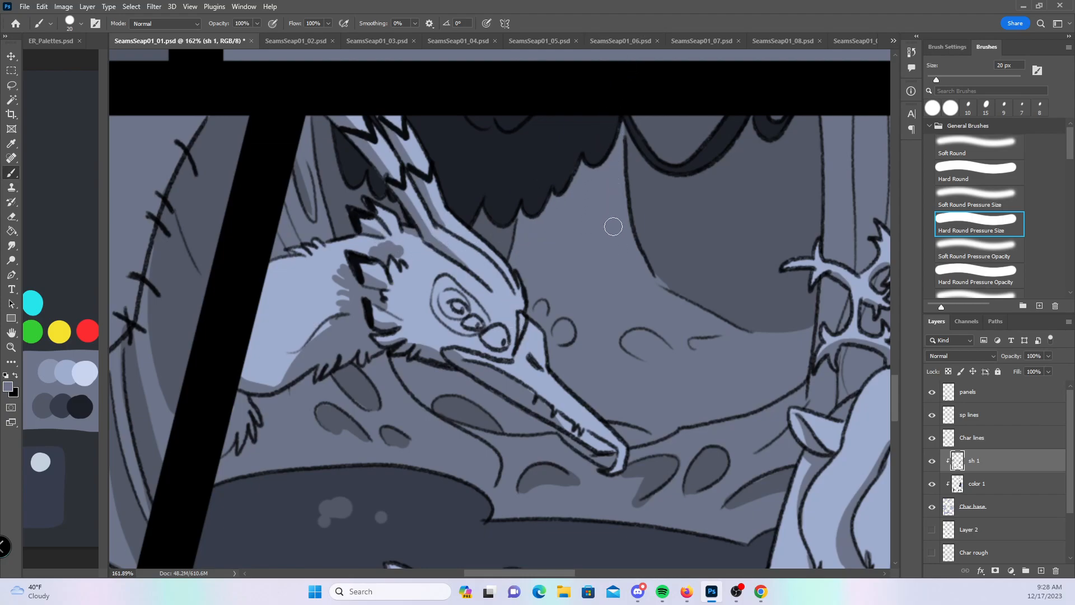
pyautogui.press('z')
pyautogui.moveTo(598, 332)
pyautogui.mouseDown()
pyautogui.moveTo(498, 350)
pyautogui.moveTo(509, 350)
pyautogui.mouseUp()
pyautogui.press('b')
pyautogui.moveTo(696, 444)
pyautogui.mouseDown()
pyautogui.moveTo(425, 411)
pyautogui.moveTo(483, 437)
pyautogui.mouseUp()
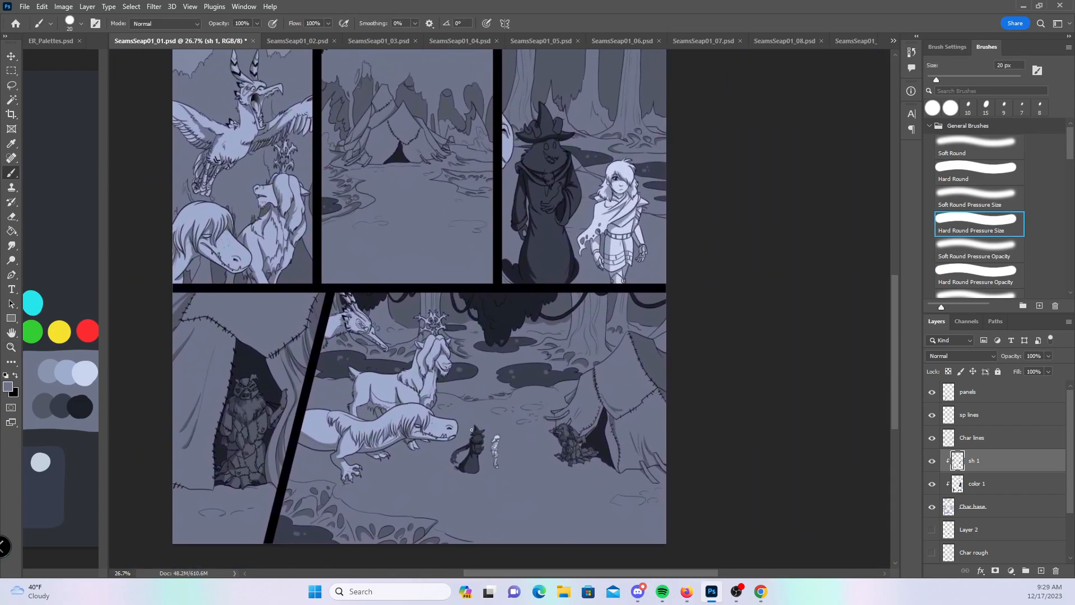
pyautogui.hotkey('ctrl', 's')
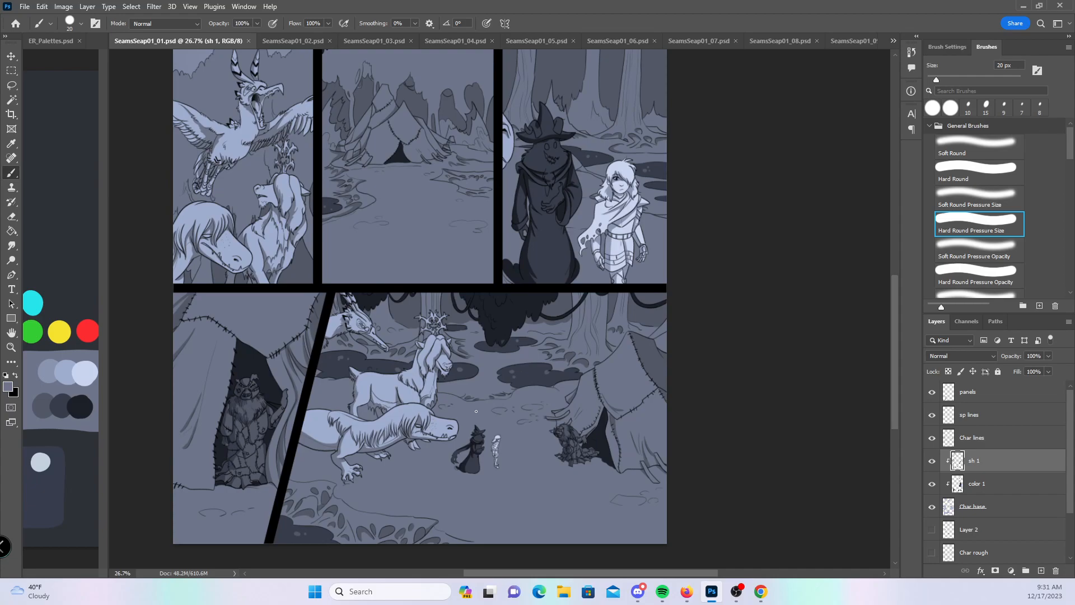
# - On SeamsSeap01_02.psd, add a layer named sh 1 above color 1 and clip it to the layers below
pyautogui.click(302, 44)
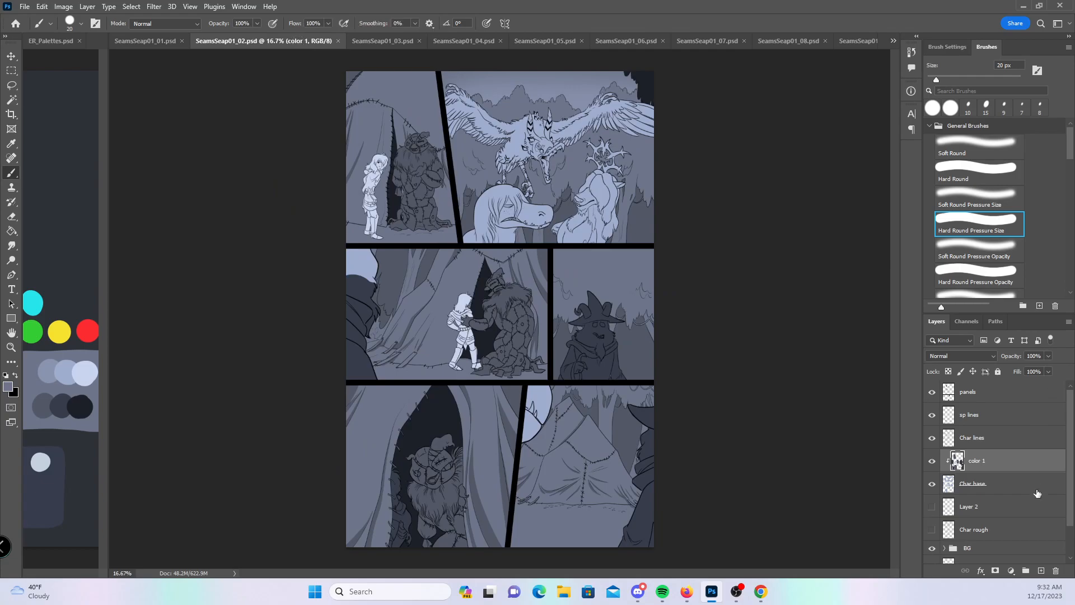
pyautogui.click(1041, 570)
pyautogui.doubleClick(974, 460)
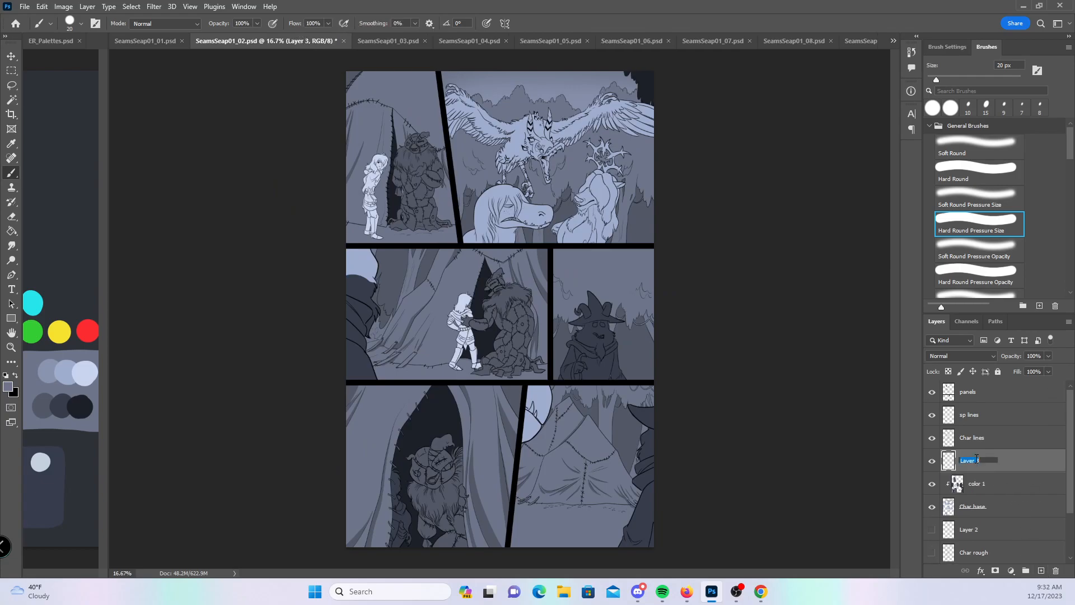
pyautogui.write('sh 1')
pyautogui.press('Return')
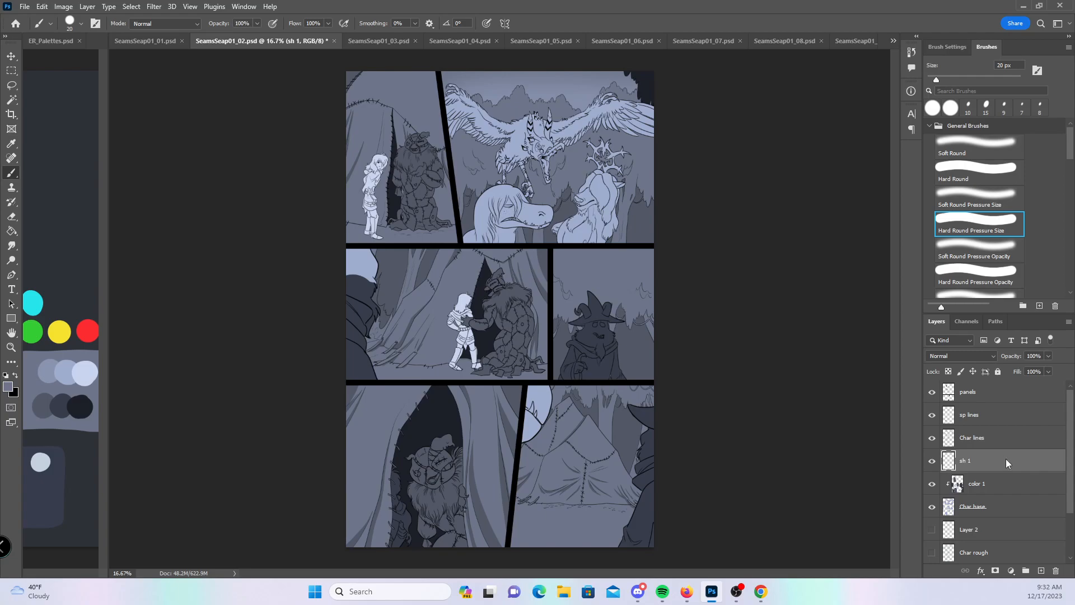
pyautogui.rightClick(1006, 459)
pyautogui.click(918, 319)
# - Shade the lowest neck hair strands of the long-haired crocodile creature in the upper bird panel with a 20 px brush and the palette's blue-gray
pyautogui.keyDown('alt'); pyautogui.click(516, 139); pyautogui.keyUp('alt')
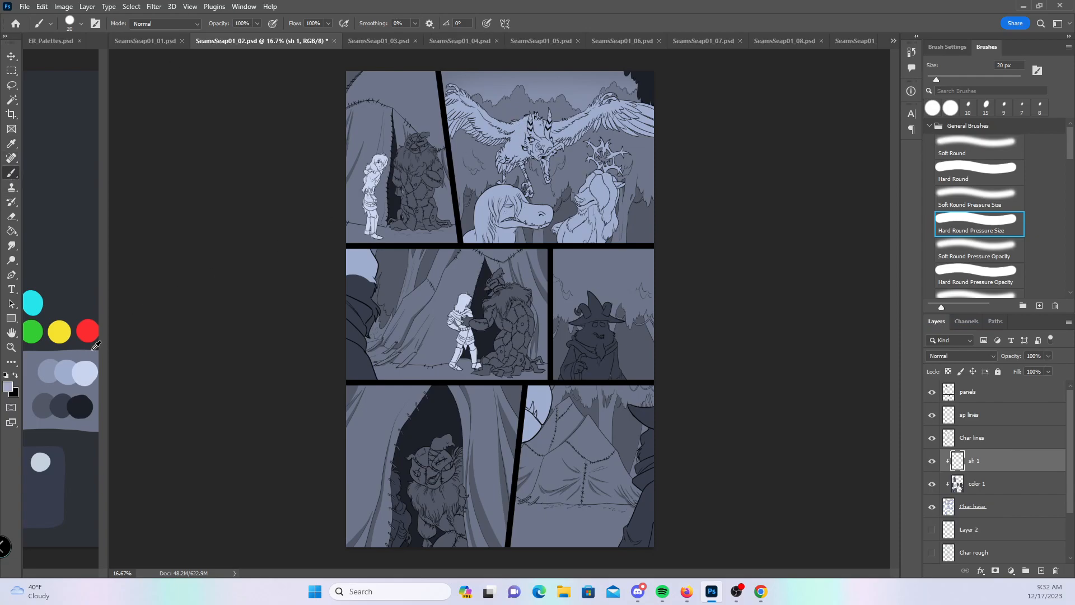
pyautogui.keyDown('alt'); pyautogui.click(44, 375); pyautogui.keyUp('alt')
pyautogui.press('z')
pyautogui.moveTo(546, 154); pyautogui.dragTo(630, 154)
pyautogui.press('b')
pyautogui.moveTo(483, 349); pyautogui.dragTo(559, 141)
pyautogui.press('z')
pyautogui.moveTo(375, 321)
pyautogui.mouseDown()
pyautogui.moveTo(402, 320)
pyautogui.moveTo(435, 348)
pyautogui.mouseUp()
pyautogui.press('b')
pyautogui.press(']')
pyautogui.press('[')
pyautogui.moveTo(254, 398)
pyautogui.mouseDown()
pyautogui.moveTo(261, 473)
pyautogui.moveTo(276, 468)
pyautogui.mouseUp()
pyautogui.moveTo(271, 381); pyautogui.dragTo(287, 472)
pyautogui.moveTo(291, 365); pyautogui.dragTo(318, 473)
pyautogui.moveTo(305, 326)
pyautogui.mouseDown()
pyautogui.moveTo(327, 374)
pyautogui.moveTo(341, 466)
pyautogui.mouseUp()
pyautogui.moveTo(307, 340); pyautogui.dragTo(341, 498)
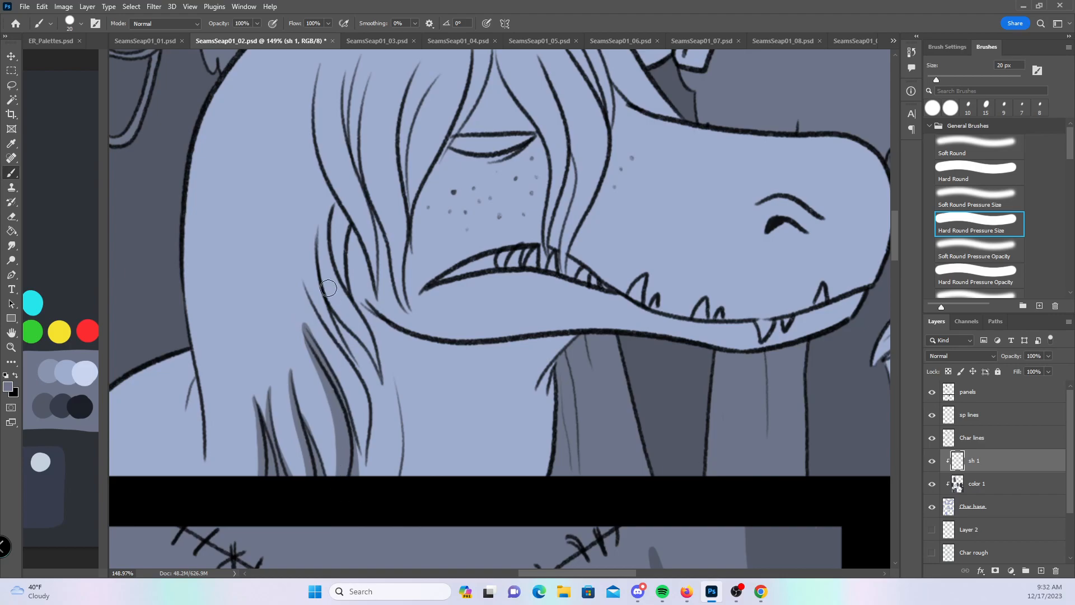
# - Shade the crocodile creature's hair locks behind the jaw and the outer strands hanging down its neck
pyautogui.moveTo(305, 282); pyautogui.dragTo(365, 388)
pyautogui.moveTo(327, 297); pyautogui.dragTo(363, 380)
pyautogui.moveTo(338, 328)
pyautogui.mouseDown()
pyautogui.moveTo(373, 419)
pyautogui.moveTo(341, 331)
pyautogui.moveTo(380, 380)
pyautogui.mouseUp()
pyautogui.moveTo(477, 340); pyautogui.dragTo(605, 290)
pyautogui.moveTo(320, 325); pyautogui.dragTo(311, 374)
pyautogui.moveTo(316, 300); pyautogui.dragTo(327, 365)
pyautogui.moveTo(318, 319)
pyautogui.mouseDown()
pyautogui.moveTo(328, 408)
pyautogui.moveTo(317, 327)
pyautogui.moveTo(324, 395)
pyautogui.mouseUp()
pyautogui.moveTo(316, 350); pyautogui.dragTo(327, 407)
pyautogui.moveTo(316, 367); pyautogui.dragTo(322, 400)
# - Shade the crocodile creature's face beneath the parted fringe and the long fringe strands on the neck side of its eye
pyautogui.moveTo(730, 364)
pyautogui.mouseDown()
pyautogui.moveTo(575, 430)
pyautogui.moveTo(519, 477)
pyautogui.mouseUp()
pyautogui.moveTo(331, 319)
pyautogui.mouseDown()
pyautogui.moveTo(368, 220)
pyautogui.moveTo(338, 259)
pyautogui.moveTo(394, 177)
pyautogui.moveTo(361, 226)
pyautogui.moveTo(411, 126)
pyautogui.moveTo(384, 200)
pyautogui.moveTo(411, 169)
pyautogui.moveTo(381, 207)
pyautogui.moveTo(413, 129)
pyautogui.moveTo(408, 161)
pyautogui.moveTo(411, 153)
pyautogui.moveTo(413, 102)
pyautogui.moveTo(430, 161)
pyautogui.moveTo(412, 160)
pyautogui.moveTo(459, 202)
pyautogui.moveTo(426, 167)
pyautogui.moveTo(462, 234)
pyautogui.moveTo(419, 171)
pyautogui.moveTo(457, 266)
pyautogui.moveTo(455, 221)
pyautogui.moveTo(464, 309)
pyautogui.moveTo(454, 210)
pyautogui.mouseUp()
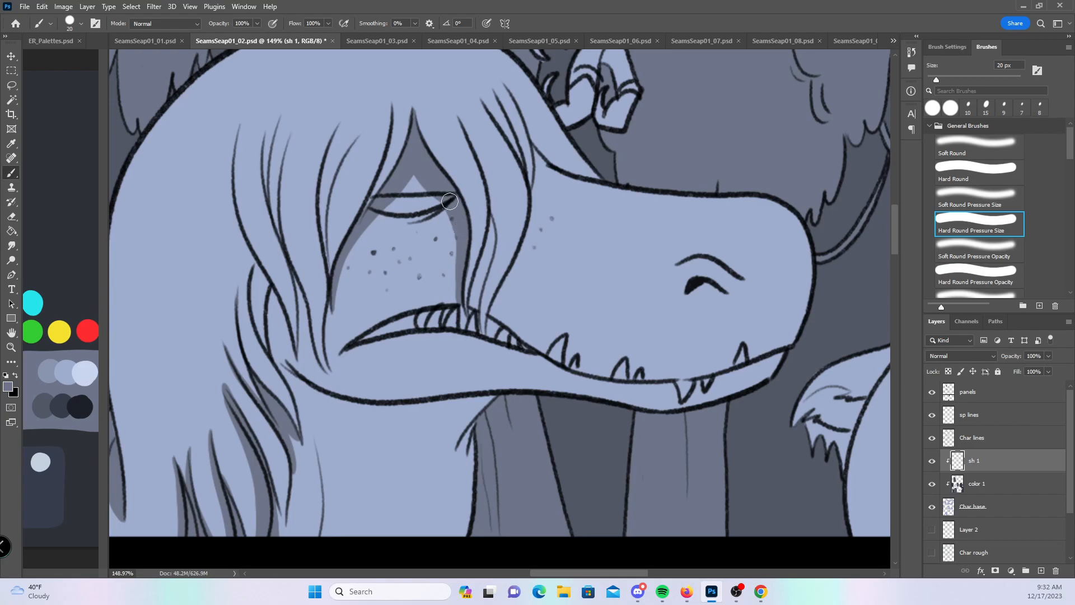
pyautogui.moveTo(352, 128)
pyautogui.mouseDown()
pyautogui.moveTo(322, 196)
pyautogui.moveTo(330, 290)
pyautogui.moveTo(365, 119)
pyautogui.moveTo(333, 210)
pyautogui.moveTo(351, 156)
pyautogui.mouseUp()
pyautogui.moveTo(290, 120)
pyautogui.mouseDown()
pyautogui.moveTo(283, 181)
pyautogui.moveTo(307, 342)
pyautogui.mouseUp()
pyautogui.moveTo(297, 278); pyautogui.dragTo(320, 364)
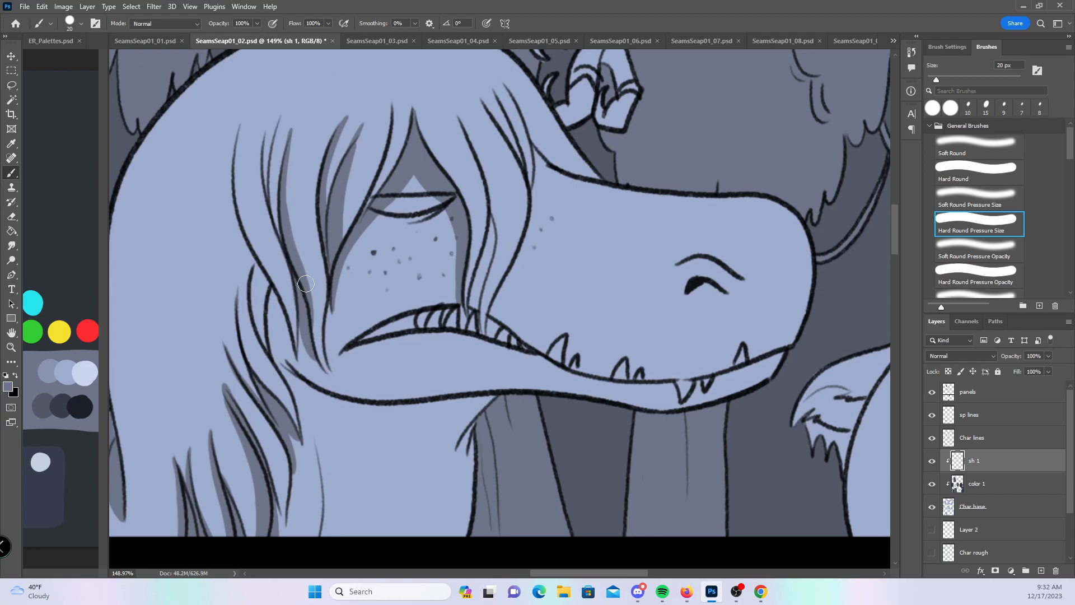
pyautogui.moveTo(276, 130); pyautogui.dragTo(293, 251)
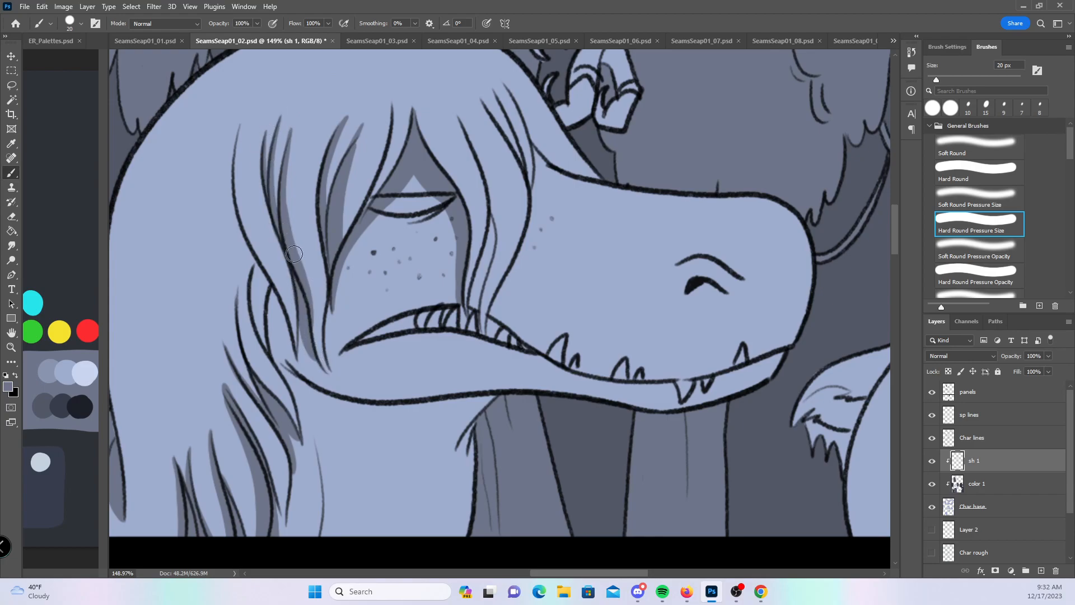
# - Shade the crocodile creature's outer side locks and the hair around the back of its jaw
pyautogui.moveTo(236, 151)
pyautogui.mouseDown()
pyautogui.moveTo(243, 251)
pyautogui.moveTo(289, 347)
pyautogui.mouseUp()
pyautogui.moveTo(233, 207)
pyautogui.mouseDown()
pyautogui.moveTo(287, 338)
pyautogui.moveTo(237, 225)
pyautogui.moveTo(274, 304)
pyautogui.moveTo(270, 293)
pyautogui.moveTo(286, 351)
pyautogui.moveTo(245, 271)
pyautogui.moveTo(284, 374)
pyautogui.mouseUp()
pyautogui.moveTo(281, 336); pyautogui.dragTo(298, 401)
pyautogui.moveTo(245, 272); pyautogui.dragTo(276, 374)
pyautogui.moveTo(249, 301); pyautogui.dragTo(299, 429)
pyautogui.moveTo(293, 377)
pyautogui.mouseDown()
pyautogui.moveTo(319, 397)
pyautogui.moveTo(301, 426)
pyautogui.moveTo(284, 326)
pyautogui.moveTo(290, 245)
pyautogui.moveTo(311, 381)
pyautogui.mouseUp()
# - Shade the back of the crocodile creature's lower jaw and paint the shadow it casts across the neck, with a fold beneath
pyautogui.moveTo(301, 321)
pyautogui.mouseDown()
pyautogui.moveTo(313, 378)
pyautogui.moveTo(331, 387)
pyautogui.mouseUp()
pyautogui.moveTo(308, 350)
pyautogui.mouseDown()
pyautogui.moveTo(331, 374)
pyautogui.moveTo(379, 395)
pyautogui.moveTo(324, 343)
pyautogui.moveTo(345, 384)
pyautogui.moveTo(334, 362)
pyautogui.moveTo(395, 401)
pyautogui.moveTo(343, 384)
pyautogui.moveTo(410, 400)
pyautogui.mouseUp()
pyautogui.moveTo(335, 370); pyautogui.dragTo(487, 395)
pyautogui.moveTo(303, 384)
pyautogui.mouseDown()
pyautogui.moveTo(347, 411)
pyautogui.moveTo(475, 440)
pyautogui.mouseUp()
pyautogui.moveTo(355, 408)
pyautogui.mouseDown()
pyautogui.moveTo(443, 422)
pyautogui.moveTo(443, 410)
pyautogui.moveTo(354, 406)
pyautogui.moveTo(504, 396)
pyautogui.moveTo(455, 376)
pyautogui.moveTo(475, 417)
pyautogui.mouseUp()
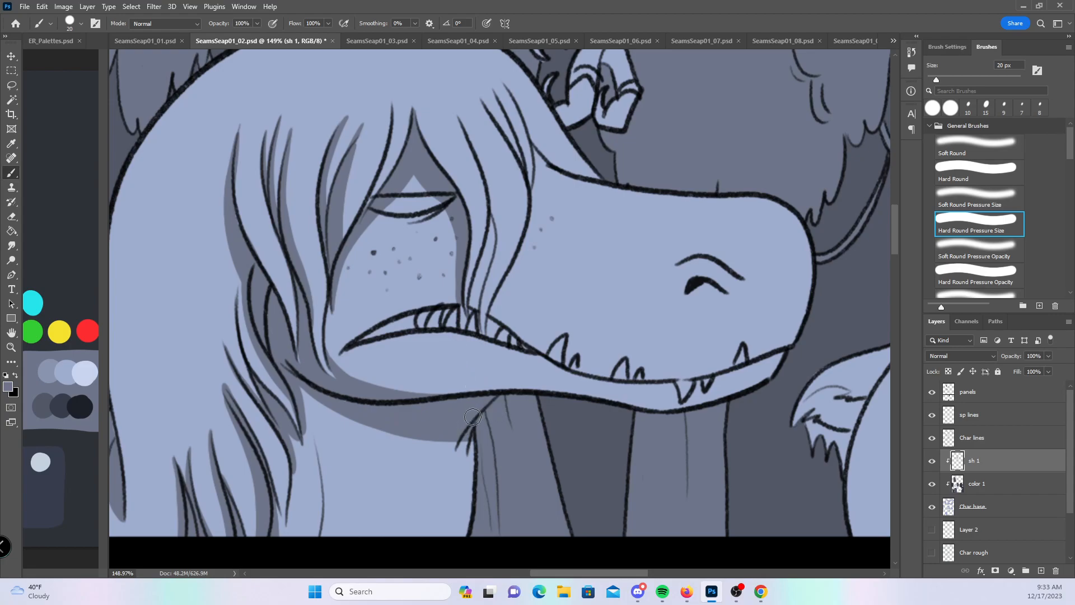
pyautogui.moveTo(293, 371)
pyautogui.mouseDown()
pyautogui.moveTo(451, 448)
pyautogui.moveTo(327, 398)
pyautogui.moveTo(428, 439)
pyautogui.mouseUp()
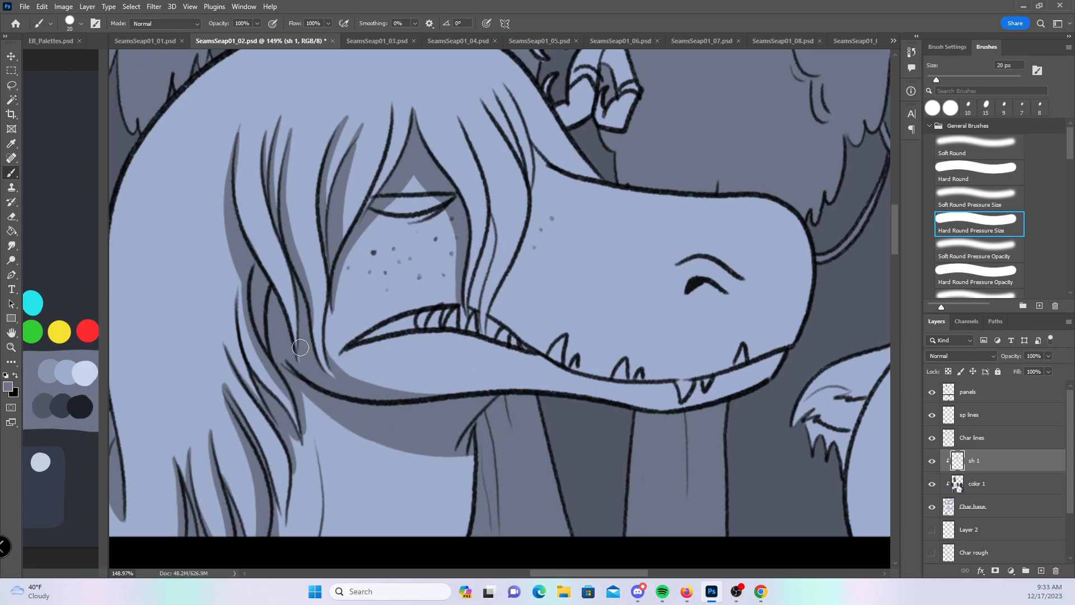
pyautogui.moveTo(325, 397)
pyautogui.mouseDown()
pyautogui.moveTo(386, 455)
pyautogui.moveTo(492, 417)
pyautogui.moveTo(371, 439)
pyautogui.moveTo(469, 441)
pyautogui.moveTo(421, 458)
pyautogui.moveTo(474, 414)
pyautogui.mouseUp()
pyautogui.moveTo(395, 475)
pyautogui.mouseDown()
pyautogui.moveTo(437, 478)
pyautogui.moveTo(458, 440)
pyautogui.moveTo(409, 480)
pyautogui.moveTo(488, 456)
pyautogui.moveTo(424, 482)
pyautogui.moveTo(482, 440)
pyautogui.moveTo(486, 512)
pyautogui.mouseUp()
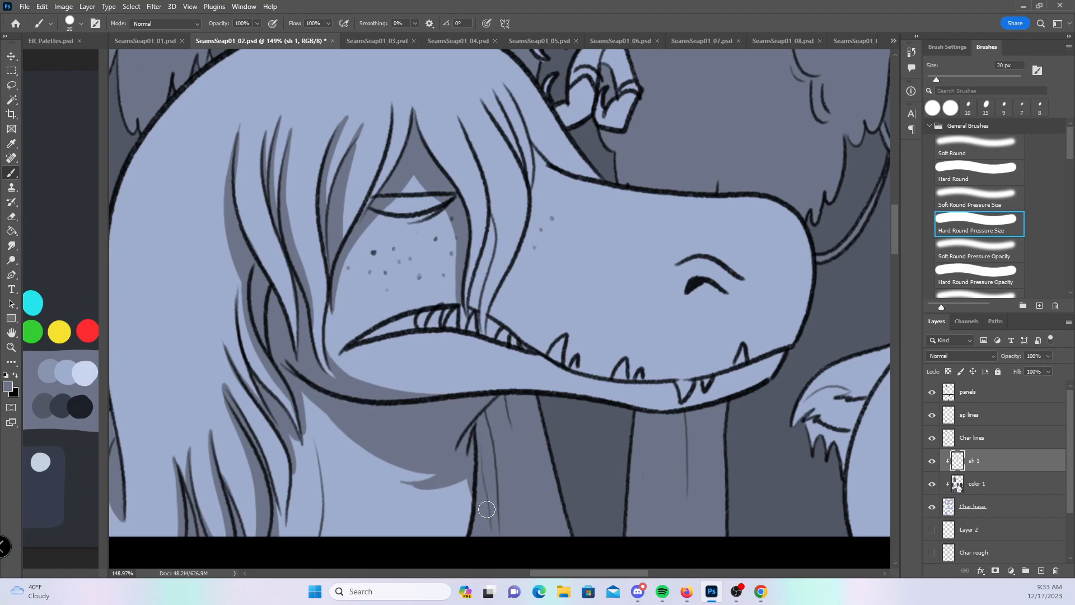
# - Shade the crocodile creature's fringe strands falling between its eye and snout
pyautogui.moveTo(460, 114)
pyautogui.mouseDown()
pyautogui.moveTo(502, 220)
pyautogui.moveTo(471, 123)
pyautogui.moveTo(490, 175)
pyautogui.moveTo(481, 142)
pyautogui.moveTo(465, 118)
pyautogui.moveTo(499, 218)
pyautogui.mouseUp()
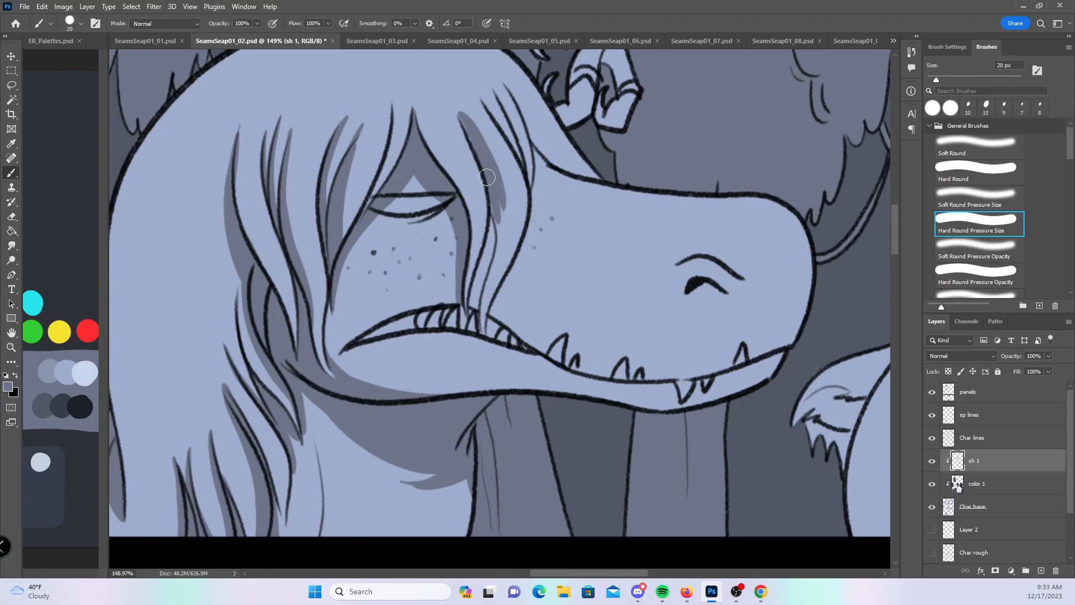
pyautogui.moveTo(465, 120); pyautogui.dragTo(496, 199)
pyautogui.moveTo(486, 157)
pyautogui.mouseDown()
pyautogui.moveTo(499, 236)
pyautogui.moveTo(482, 326)
pyautogui.mouseUp()
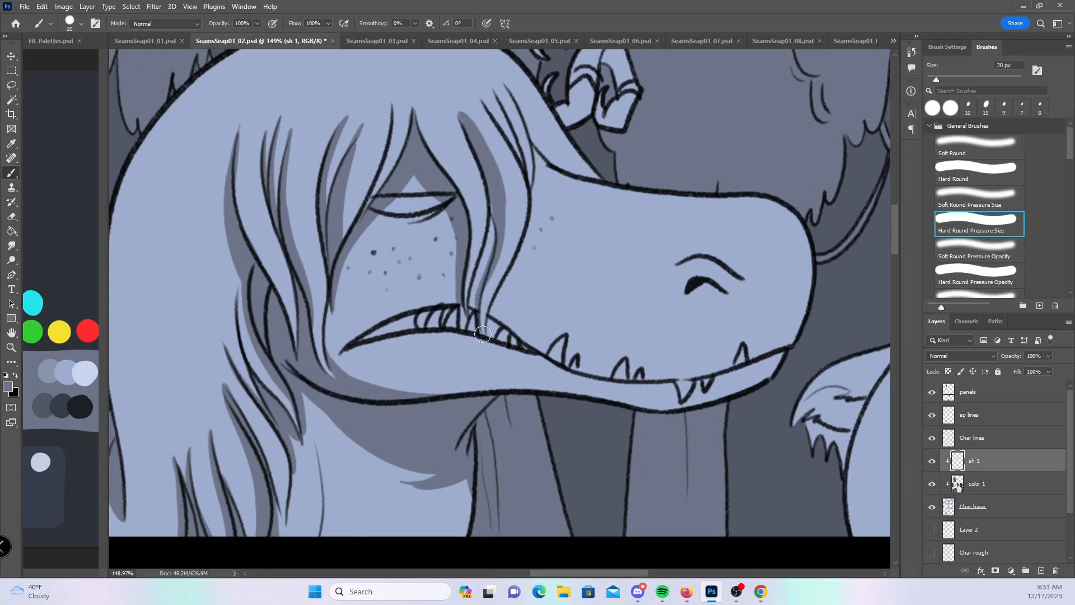
pyautogui.moveTo(487, 284)
pyautogui.mouseDown()
pyautogui.moveTo(501, 241)
pyautogui.moveTo(494, 173)
pyautogui.moveTo(494, 244)
pyautogui.moveTo(491, 209)
pyautogui.moveTo(477, 309)
pyautogui.moveTo(490, 242)
pyautogui.mouseUp()
# - Shade the crocodile creature's outer fringe locks where they meet the forehead, and add shadow around its nostril
pyautogui.moveTo(605, 347); pyautogui.dragTo(459, 398)
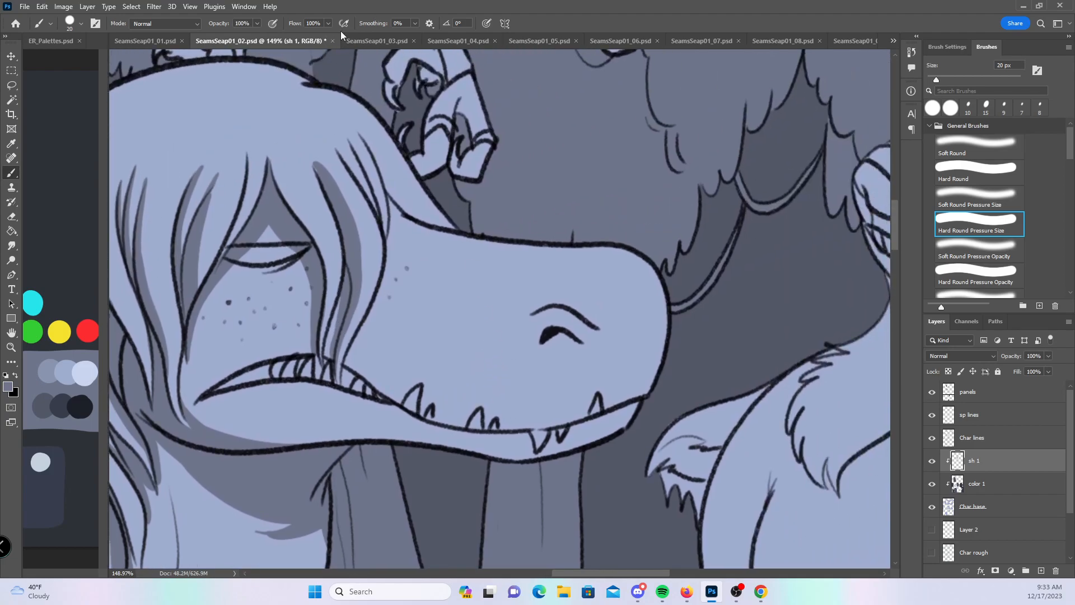
pyautogui.moveTo(340, 149); pyautogui.dragTo(379, 218)
pyautogui.moveTo(360, 132); pyautogui.dragTo(413, 209)
pyautogui.moveTo(361, 130); pyautogui.dragTo(424, 214)
pyautogui.moveTo(392, 181); pyautogui.dragTo(450, 229)
pyautogui.moveTo(383, 170); pyautogui.dragTo(387, 243)
pyautogui.moveTo(395, 206); pyautogui.dragTo(390, 247)
pyautogui.moveTo(547, 343)
pyautogui.mouseDown()
pyautogui.moveTo(568, 332)
pyautogui.moveTo(551, 333)
pyautogui.moveTo(583, 343)
pyautogui.moveTo(566, 309)
pyautogui.moveTo(541, 309)
pyautogui.moveTo(586, 317)
pyautogui.mouseUp()
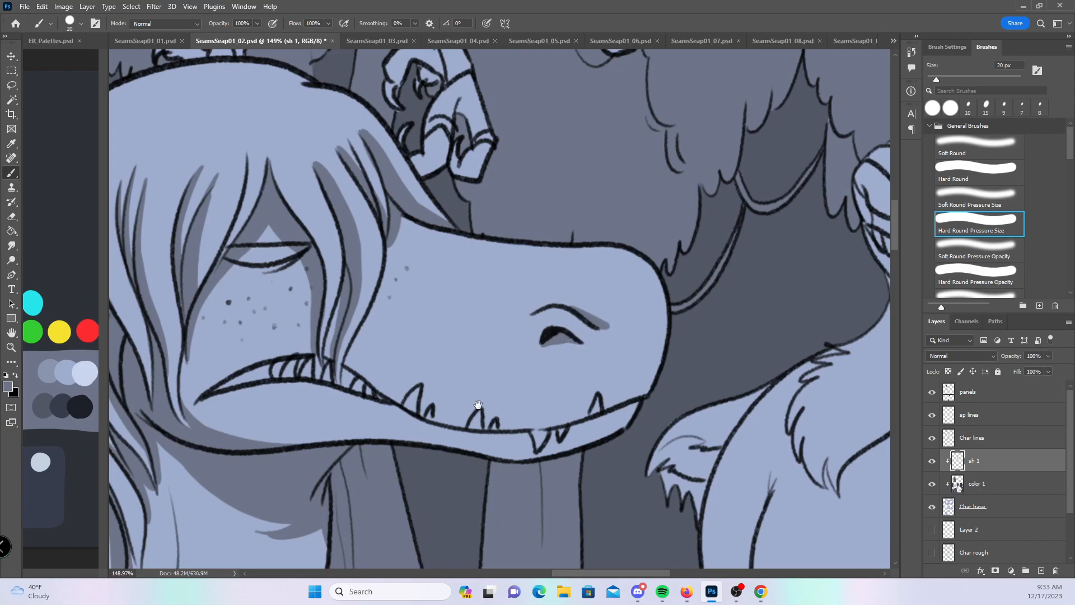
# - Add thin shadows along the crocodile creature's mouth line between the teeth with a 10 px brush
pyautogui.moveTo(479, 404); pyautogui.dragTo(476, 280)
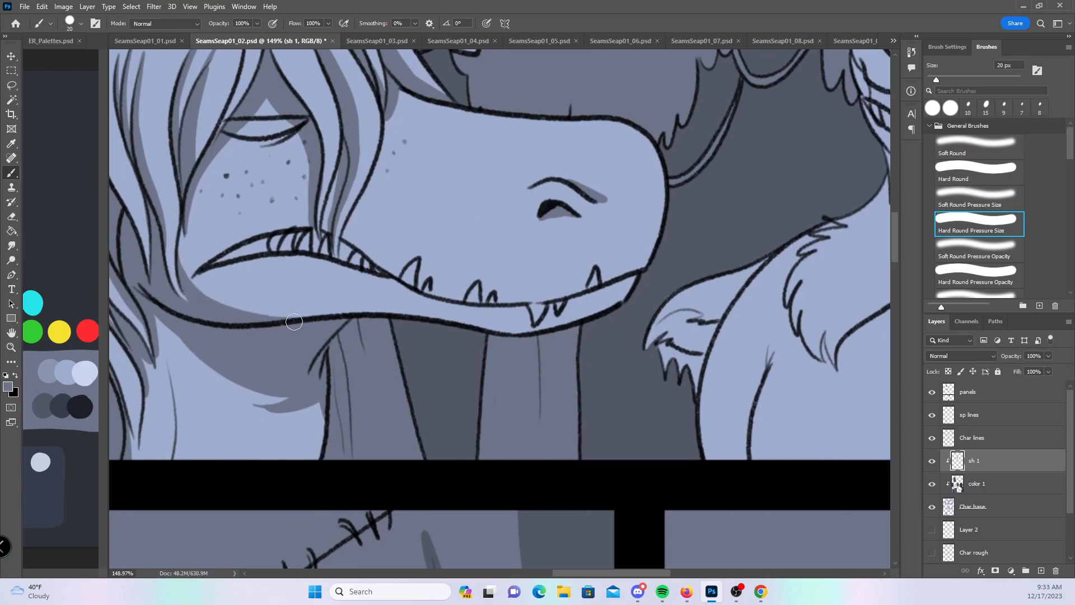
pyautogui.press('[')
pyautogui.moveTo(497, 302); pyautogui.dragTo(531, 303)
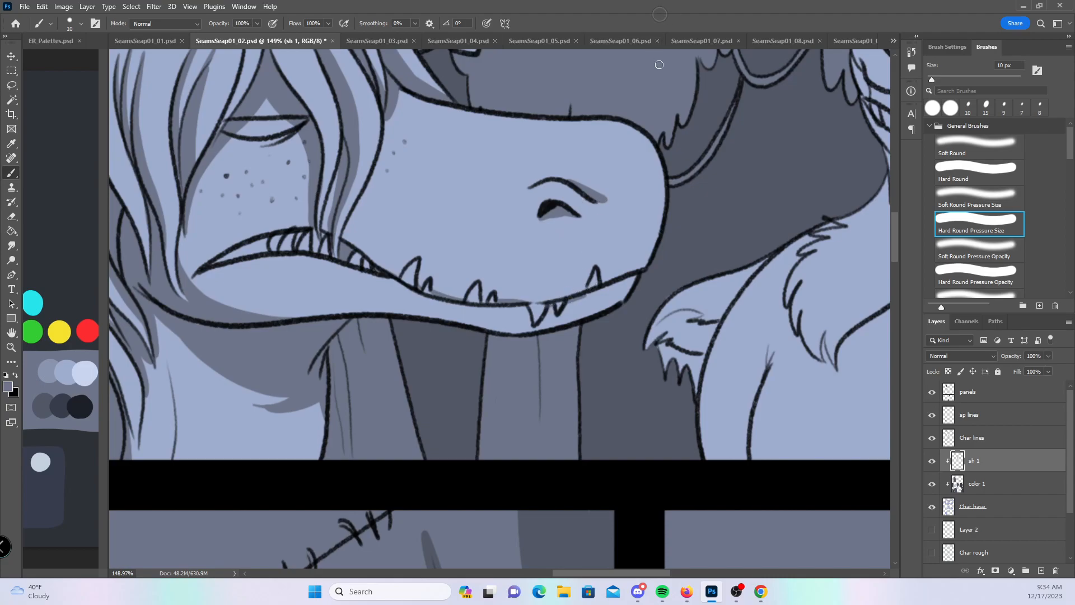
# - Shade the antlered creature's arm on both the tail tuft and elbow crease with a 20 px brush, and fill the small rounded shape at the panel edge
pyautogui.scroll(-6, 676, 326)
pyautogui.moveTo(676, 326); pyautogui.dragTo(465, 361)
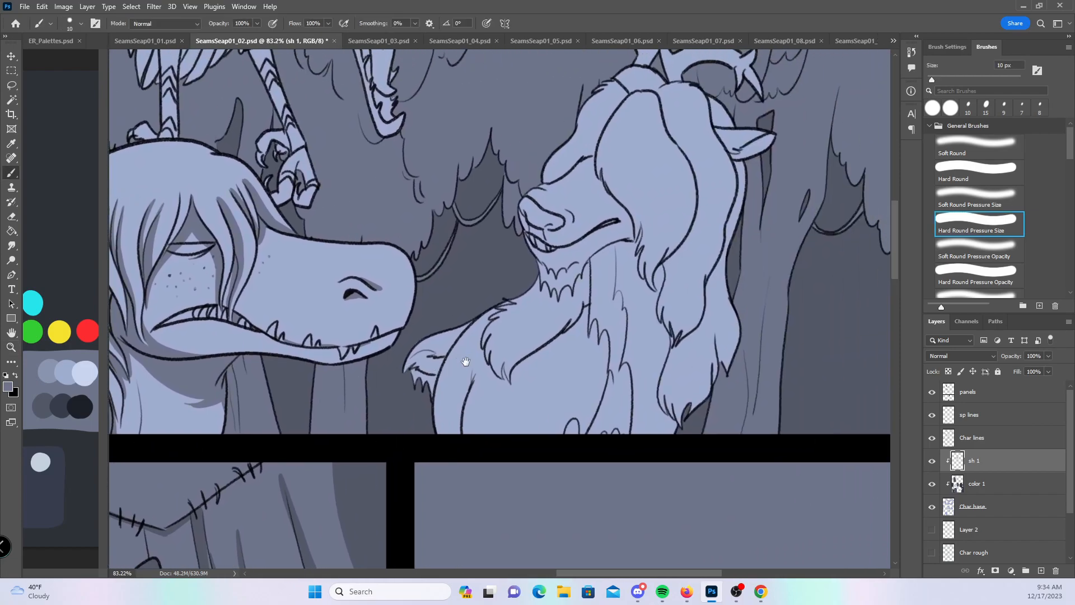
pyautogui.scroll(5, 561, 213)
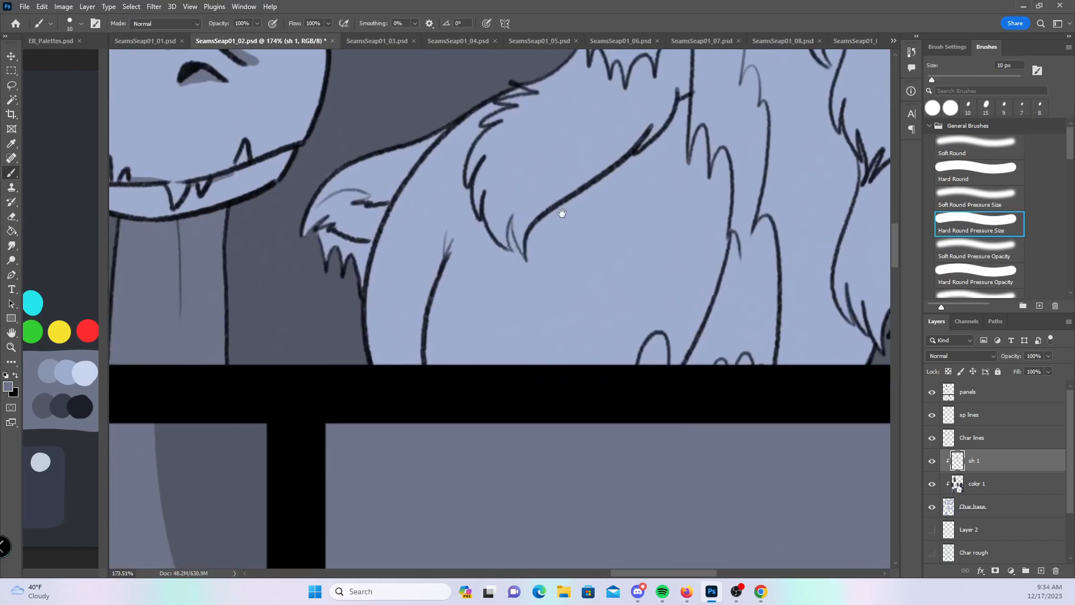
pyautogui.moveTo(562, 213); pyautogui.dragTo(560, 216)
pyautogui.press(']')
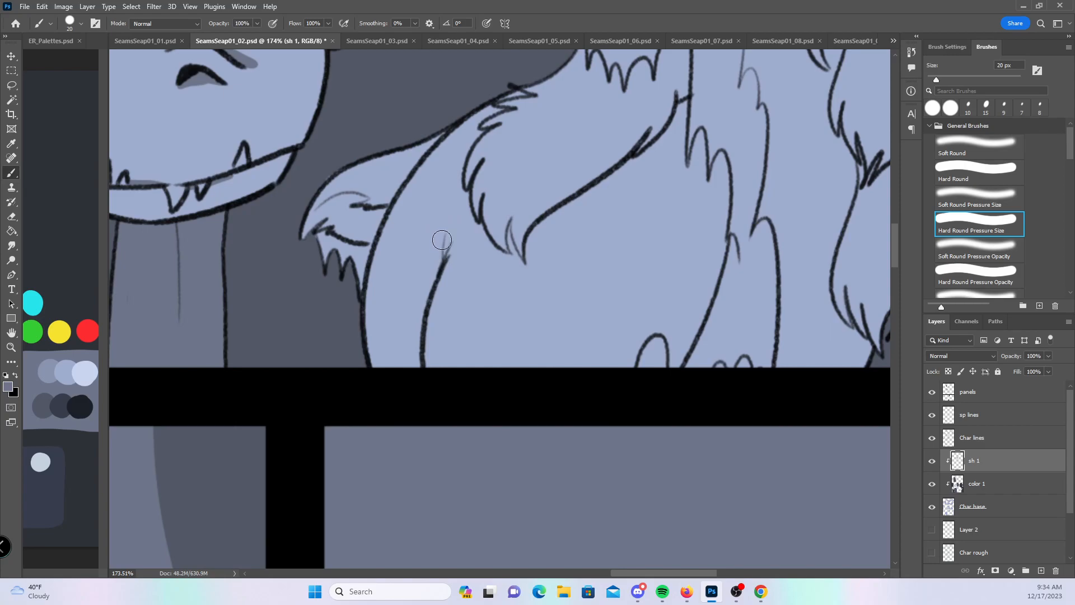
pyautogui.moveTo(445, 232)
pyautogui.mouseDown()
pyautogui.moveTo(389, 383)
pyautogui.moveTo(426, 277)
pyautogui.moveTo(404, 383)
pyautogui.mouseUp()
pyautogui.moveTo(424, 301); pyautogui.dragTo(415, 370)
pyautogui.moveTo(307, 241)
pyautogui.mouseDown()
pyautogui.moveTo(341, 216)
pyautogui.moveTo(310, 230)
pyautogui.moveTo(368, 226)
pyautogui.moveTo(361, 233)
pyautogui.moveTo(337, 222)
pyautogui.moveTo(407, 179)
pyautogui.moveTo(373, 228)
pyautogui.moveTo(361, 287)
pyautogui.moveTo(346, 281)
pyautogui.moveTo(318, 224)
pyautogui.mouseUp()
pyautogui.moveTo(705, 385); pyautogui.dragTo(508, 409)
pyautogui.moveTo(456, 360)
pyautogui.mouseDown()
pyautogui.moveTo(448, 381)
pyautogui.moveTo(460, 367)
pyautogui.moveTo(463, 394)
pyautogui.moveTo(465, 381)
pyautogui.mouseUp()
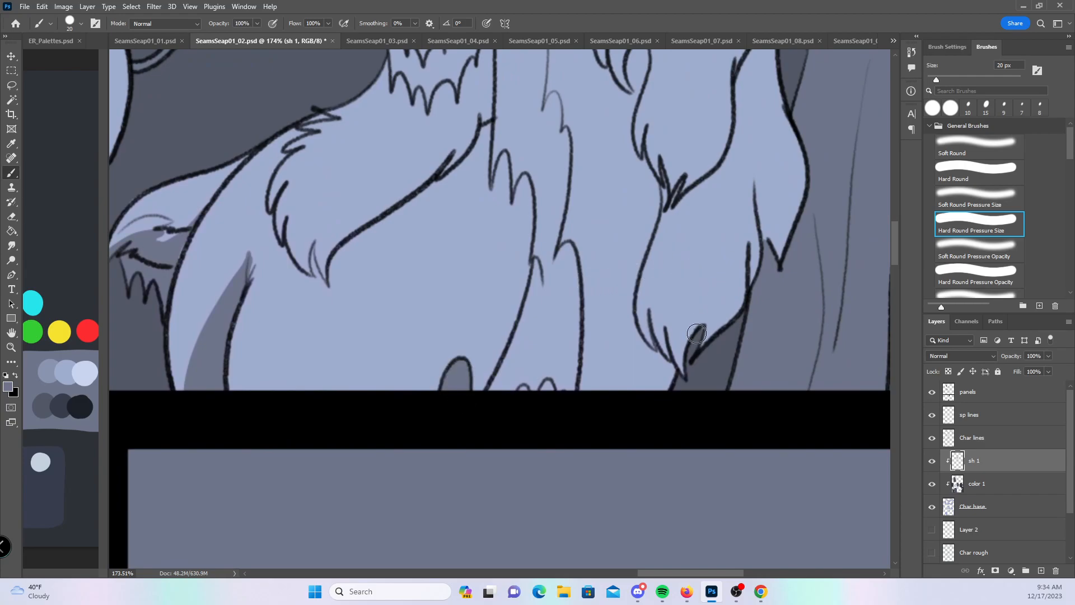
# - Shade both sides of the antlered creature's body line below its chest fur, and add shadow along the inner side of the elbow crease
pyautogui.moveTo(672, 359); pyautogui.dragTo(556, 390)
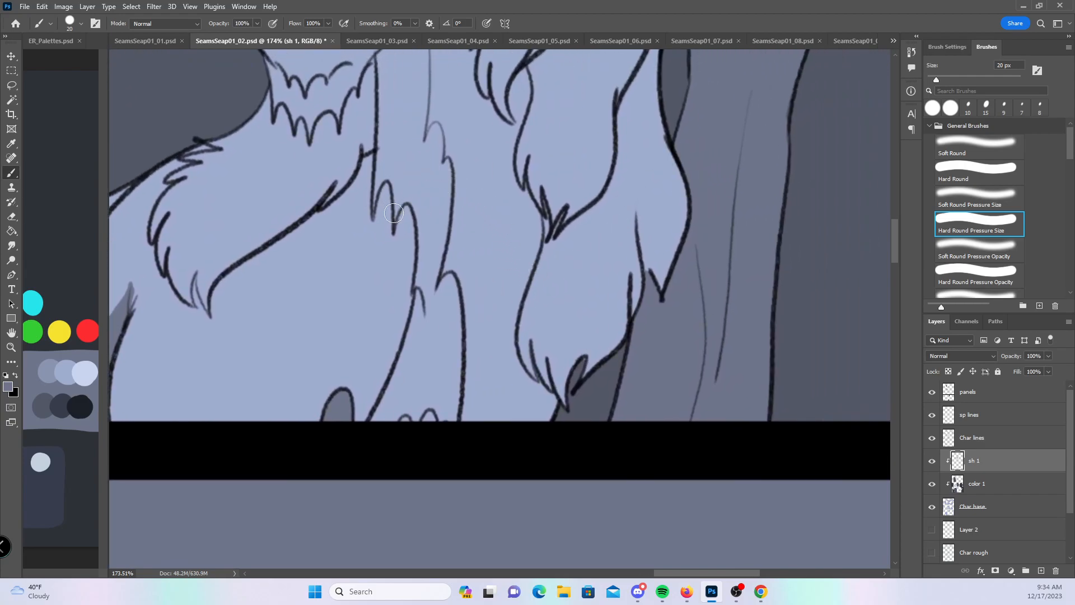
pyautogui.moveTo(411, 219)
pyautogui.mouseDown()
pyautogui.moveTo(373, 358)
pyautogui.moveTo(407, 214)
pyautogui.moveTo(383, 356)
pyautogui.moveTo(410, 256)
pyautogui.moveTo(357, 421)
pyautogui.moveTo(403, 302)
pyautogui.moveTo(352, 431)
pyautogui.mouseUp()
pyautogui.moveTo(412, 285); pyautogui.dragTo(361, 437)
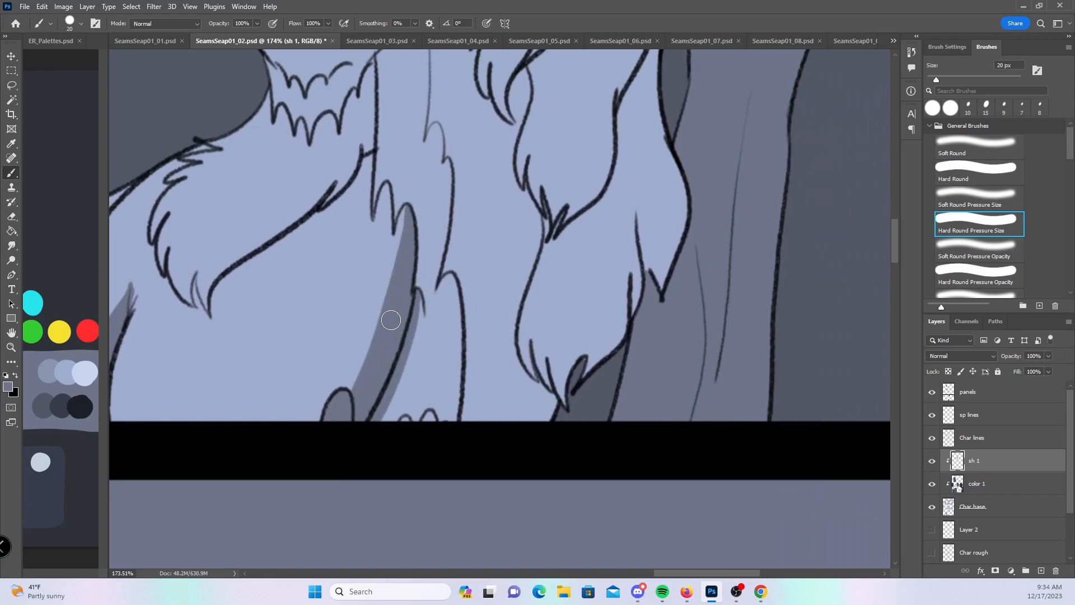
pyautogui.moveTo(415, 297); pyautogui.dragTo(417, 363)
pyautogui.moveTo(432, 415); pyautogui.dragTo(427, 422)
pyautogui.moveTo(490, 287); pyautogui.dragTo(588, 317)
pyautogui.moveTo(210, 352); pyautogui.dragTo(207, 444)
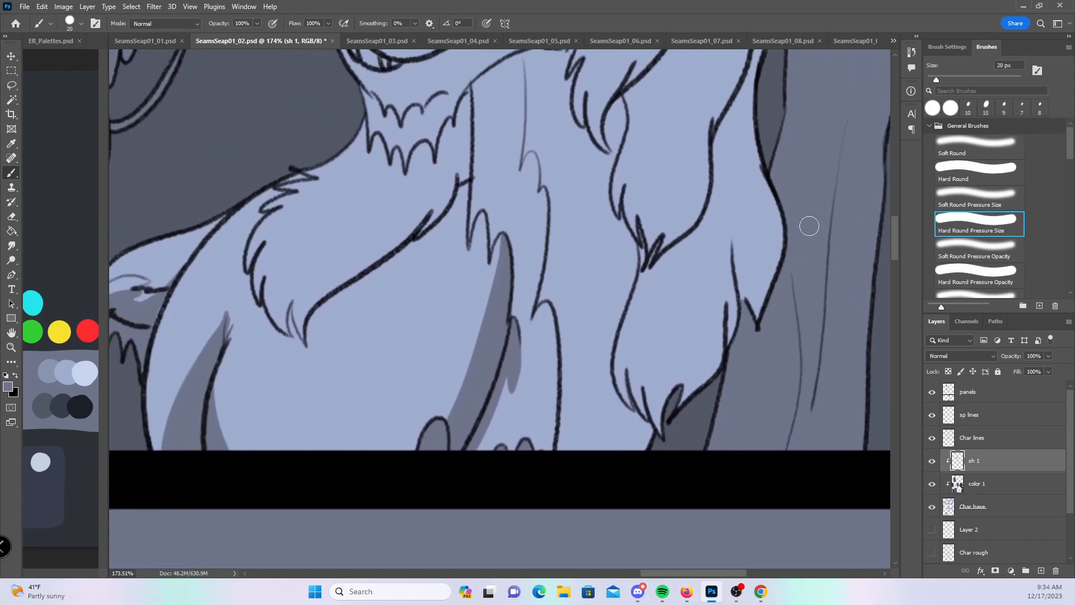
# - Shade the lowest hair lock's inner edge and tip strands, and paint its shadow on the body beneath
pyautogui.moveTo(630, 408)
pyautogui.mouseDown()
pyautogui.moveTo(613, 442)
pyautogui.moveTo(635, 413)
pyautogui.moveTo(628, 435)
pyautogui.moveTo(648, 450)
pyautogui.moveTo(615, 398)
pyautogui.moveTo(601, 430)
pyautogui.mouseUp()
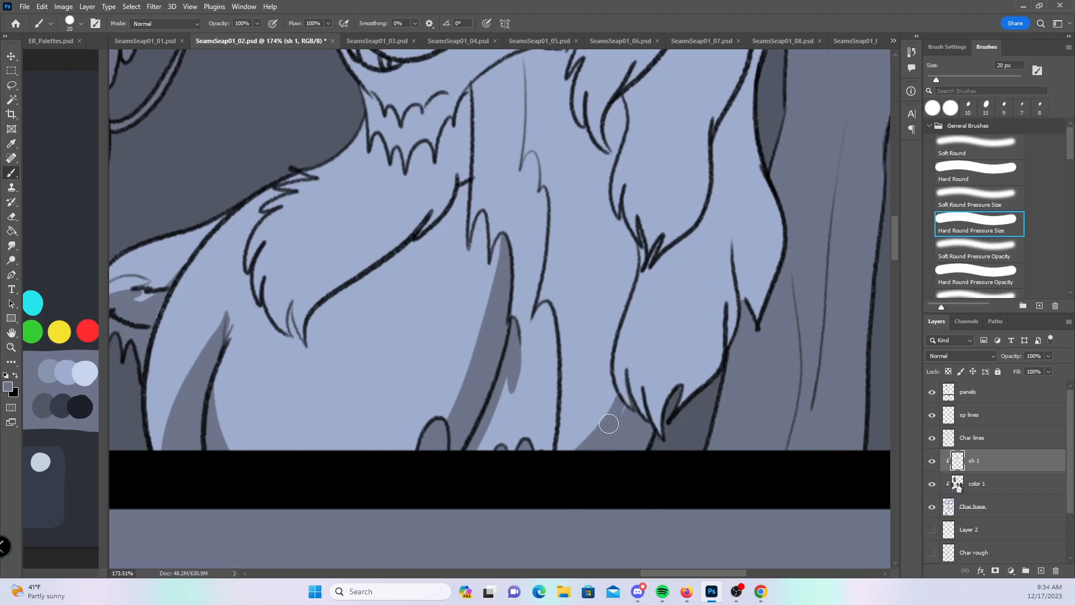
pyautogui.moveTo(645, 256)
pyautogui.mouseDown()
pyautogui.moveTo(622, 370)
pyautogui.moveTo(630, 420)
pyautogui.mouseUp()
pyautogui.moveTo(645, 313); pyautogui.dragTo(638, 420)
pyautogui.moveTo(663, 338); pyautogui.dragTo(647, 417)
pyautogui.moveTo(655, 373)
pyautogui.mouseDown()
pyautogui.moveTo(661, 418)
pyautogui.moveTo(656, 355)
pyautogui.moveTo(695, 354)
pyautogui.moveTo(734, 317)
pyautogui.mouseUp()
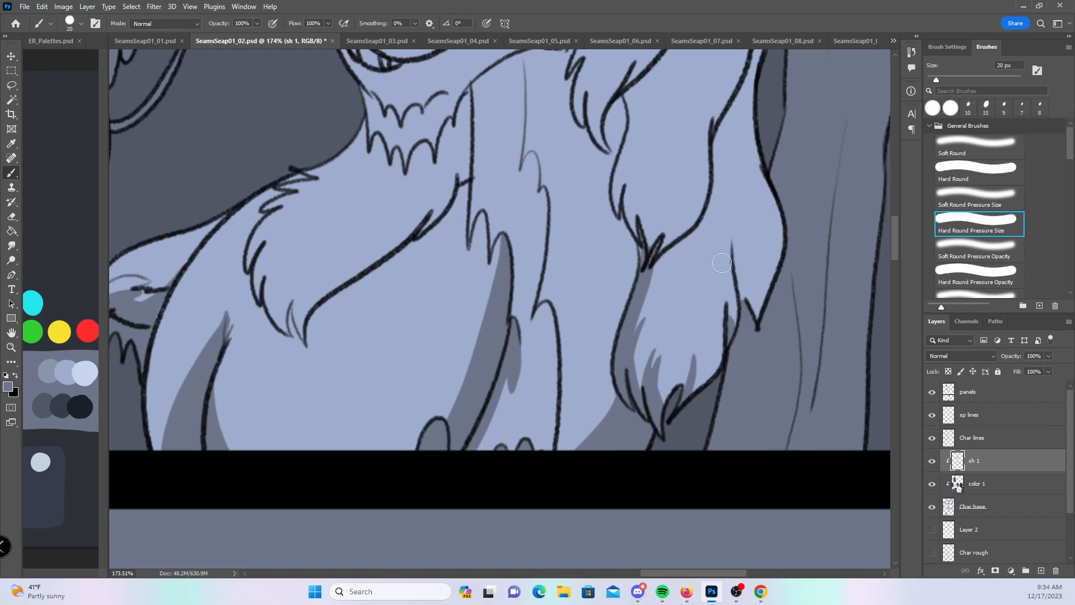
# - Shade the inner edge of the rearmost hair lock down to its pointed tip
pyautogui.moveTo(737, 203); pyautogui.dragTo(759, 298)
pyautogui.moveTo(740, 252); pyautogui.dragTo(756, 317)
pyautogui.moveTo(741, 252)
pyautogui.mouseDown()
pyautogui.moveTo(758, 316)
pyautogui.moveTo(736, 197)
pyautogui.moveTo(744, 208)
pyautogui.mouseUp()
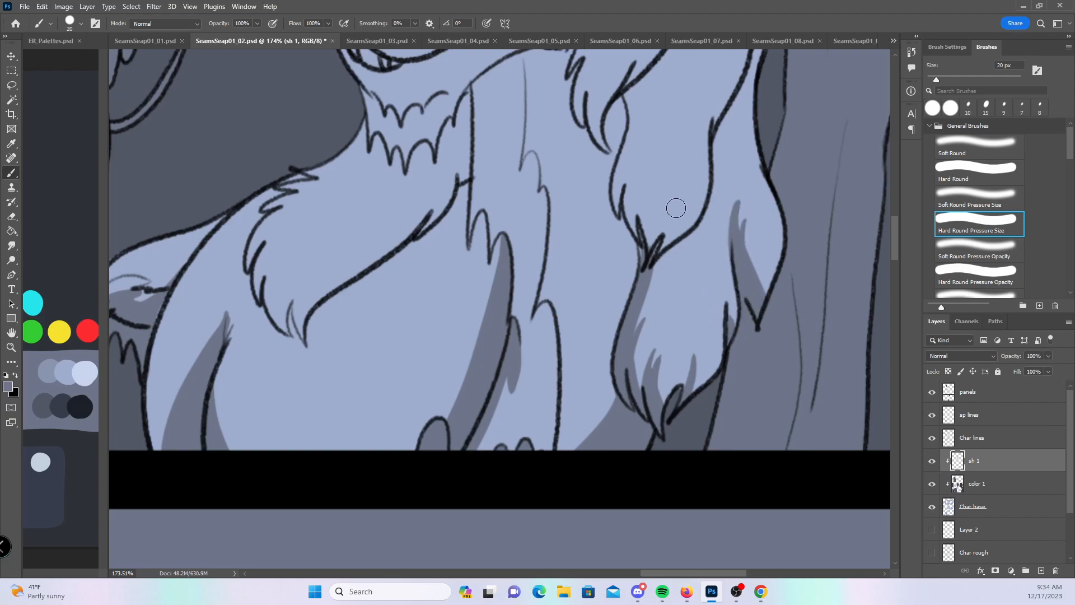
# - Shade the underside and tip of the antlered creature's shoulder fur with a 15 px brush, adding shadow beneath it toward the chest fur
pyautogui.scroll(4, 650, 291)
pyautogui.press('[')
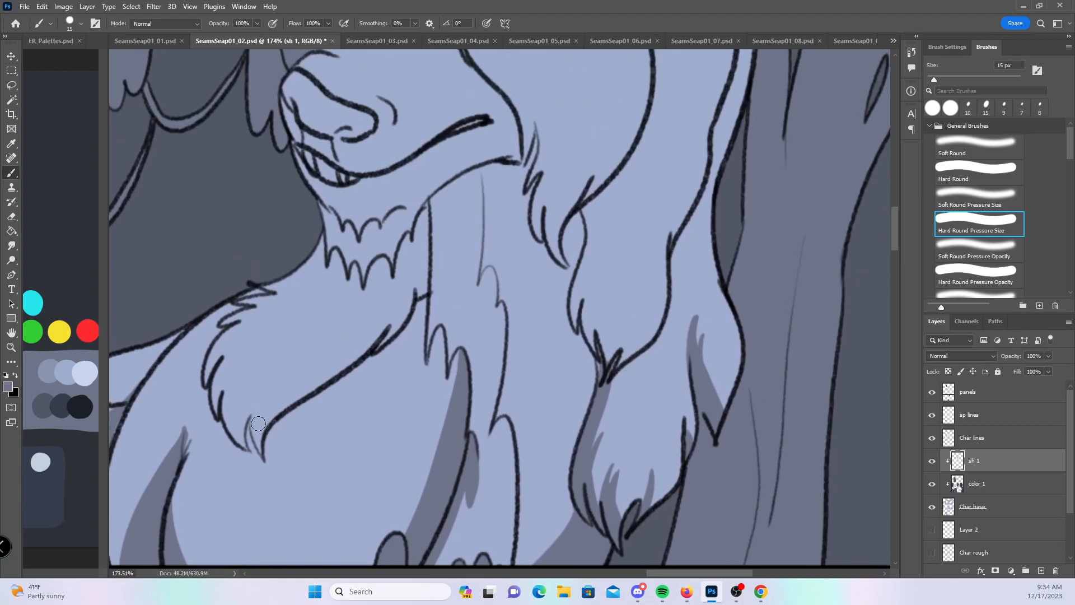
pyautogui.moveTo(277, 399); pyautogui.dragTo(260, 444)
pyautogui.moveTo(263, 437); pyautogui.dragTo(400, 309)
pyautogui.moveTo(359, 347); pyautogui.dragTo(410, 296)
pyautogui.moveTo(424, 209); pyautogui.dragTo(419, 287)
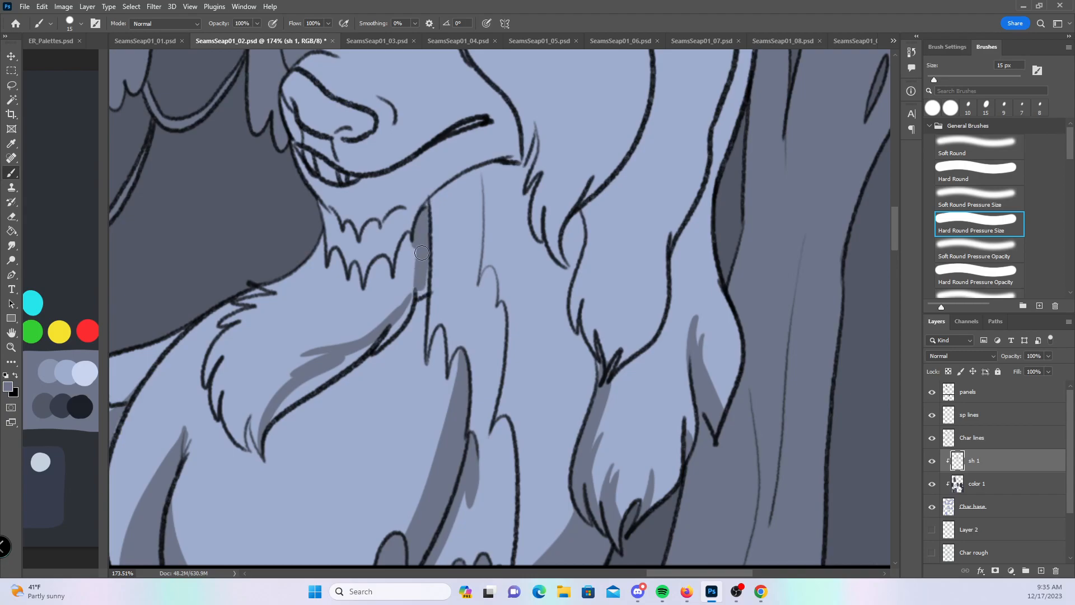
pyautogui.moveTo(264, 427)
pyautogui.mouseDown()
pyautogui.moveTo(417, 291)
pyautogui.moveTo(339, 337)
pyautogui.mouseUp()
pyautogui.moveTo(418, 286); pyautogui.dragTo(371, 327)
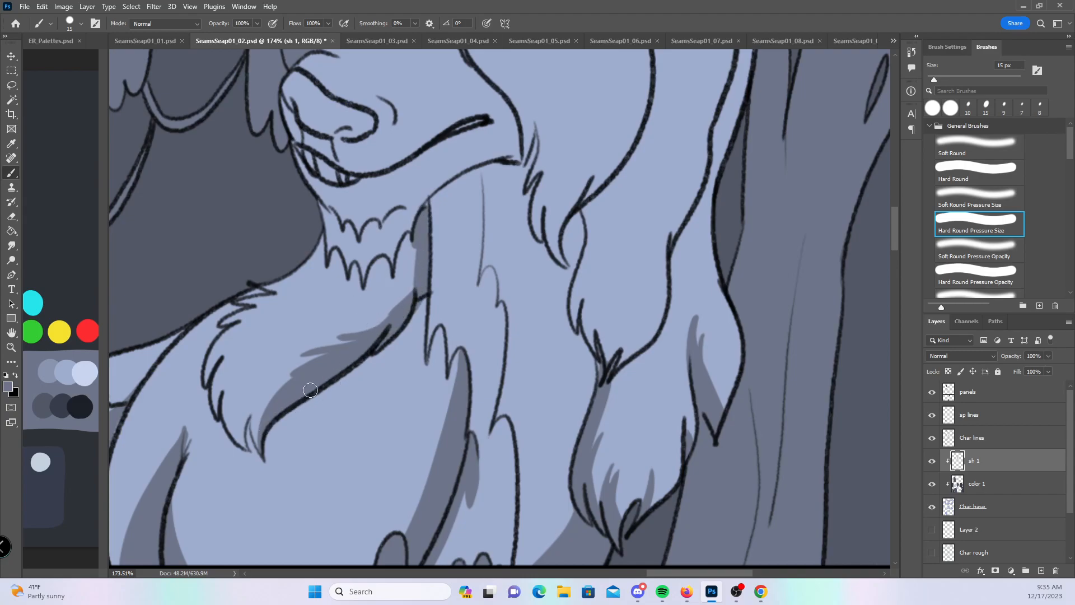
pyautogui.moveTo(302, 394); pyautogui.dragTo(358, 348)
pyautogui.moveTo(424, 332)
pyautogui.mouseDown()
pyautogui.moveTo(387, 352)
pyautogui.moveTo(422, 290)
pyautogui.moveTo(421, 342)
pyautogui.moveTo(441, 337)
pyautogui.mouseUp()
pyautogui.moveTo(246, 448)
pyautogui.mouseDown()
pyautogui.moveTo(249, 400)
pyautogui.moveTo(252, 444)
pyautogui.mouseUp()
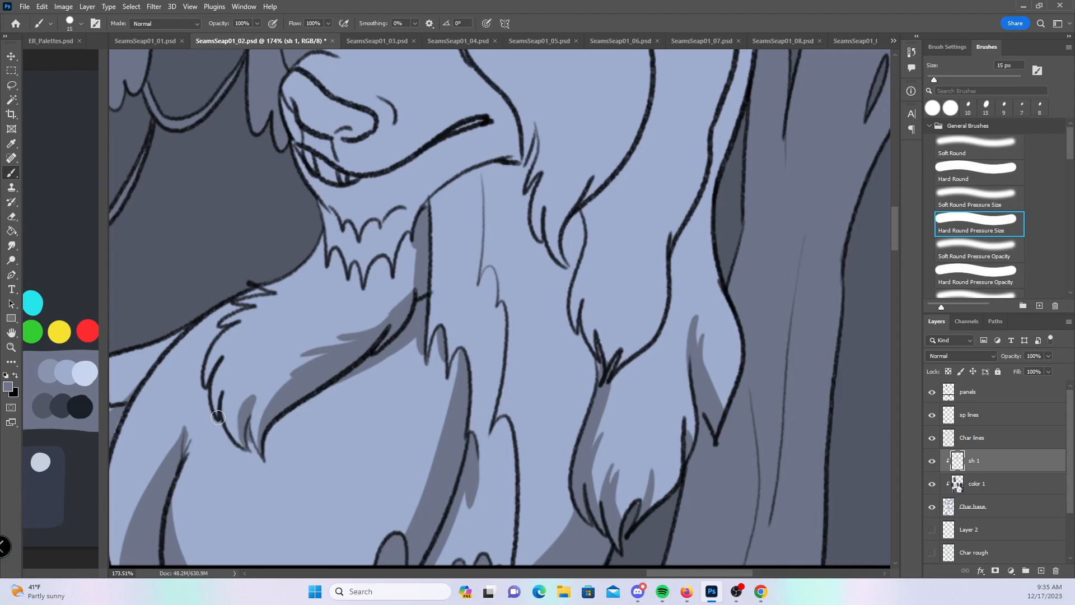
# - Paint the shadow the antlered creature's jaw casts across its neck, extending it beside the throat fur
pyautogui.moveTo(644, 294); pyautogui.dragTo(625, 363)
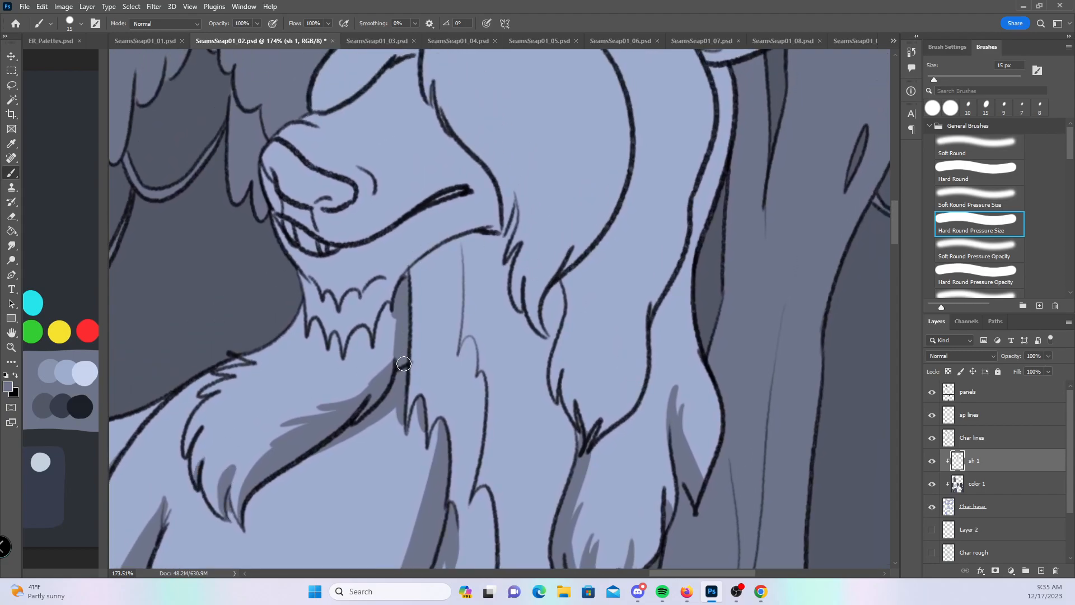
pyautogui.moveTo(411, 322); pyautogui.dragTo(492, 265)
pyautogui.moveTo(386, 311)
pyautogui.mouseDown()
pyautogui.moveTo(374, 378)
pyautogui.moveTo(394, 334)
pyautogui.mouseUp()
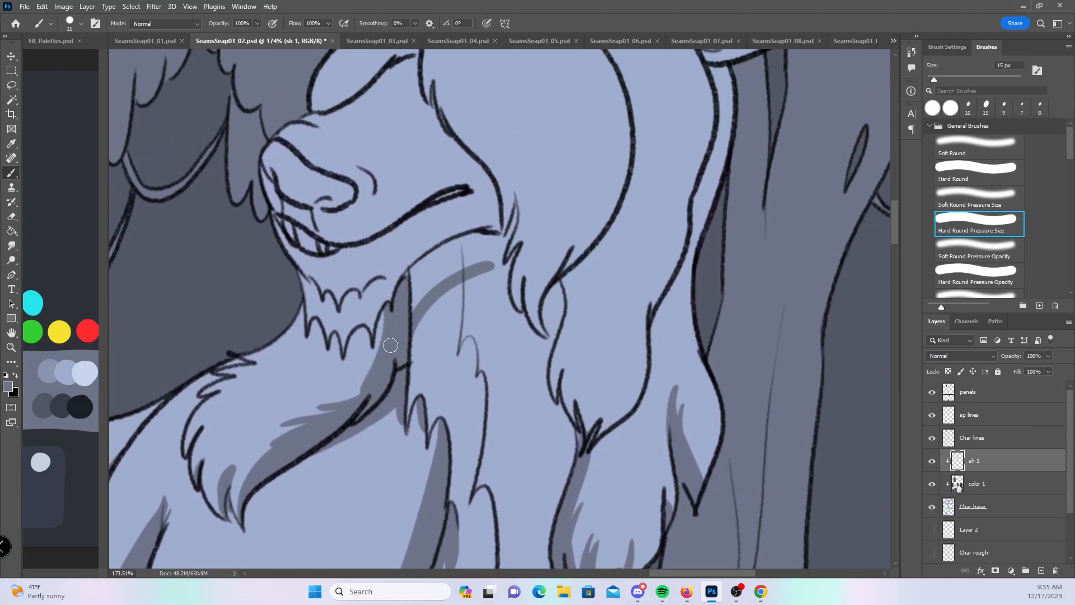
pyautogui.moveTo(367, 375)
pyautogui.mouseDown()
pyautogui.moveTo(344, 395)
pyautogui.moveTo(347, 352)
pyautogui.mouseUp()
pyautogui.moveTo(410, 330)
pyautogui.mouseDown()
pyautogui.moveTo(485, 276)
pyautogui.moveTo(475, 279)
pyautogui.mouseUp()
pyautogui.moveTo(402, 303)
pyautogui.mouseDown()
pyautogui.moveTo(448, 246)
pyautogui.moveTo(504, 238)
pyautogui.mouseUp()
# - Add the hair's shadow along the back of the cheek, extend the neck shadow, and shade the front lock's tip strands
pyautogui.moveTo(440, 111)
pyautogui.mouseDown()
pyautogui.moveTo(481, 179)
pyautogui.moveTo(506, 277)
pyautogui.mouseUp()
pyautogui.moveTo(423, 271)
pyautogui.mouseDown()
pyautogui.moveTo(420, 302)
pyautogui.moveTo(456, 258)
pyautogui.moveTo(491, 247)
pyautogui.moveTo(521, 309)
pyautogui.mouseUp()
pyautogui.moveTo(519, 197)
pyautogui.mouseDown()
pyautogui.moveTo(509, 241)
pyautogui.moveTo(516, 193)
pyautogui.moveTo(543, 193)
pyautogui.moveTo(522, 313)
pyautogui.moveTo(540, 328)
pyautogui.mouseUp()
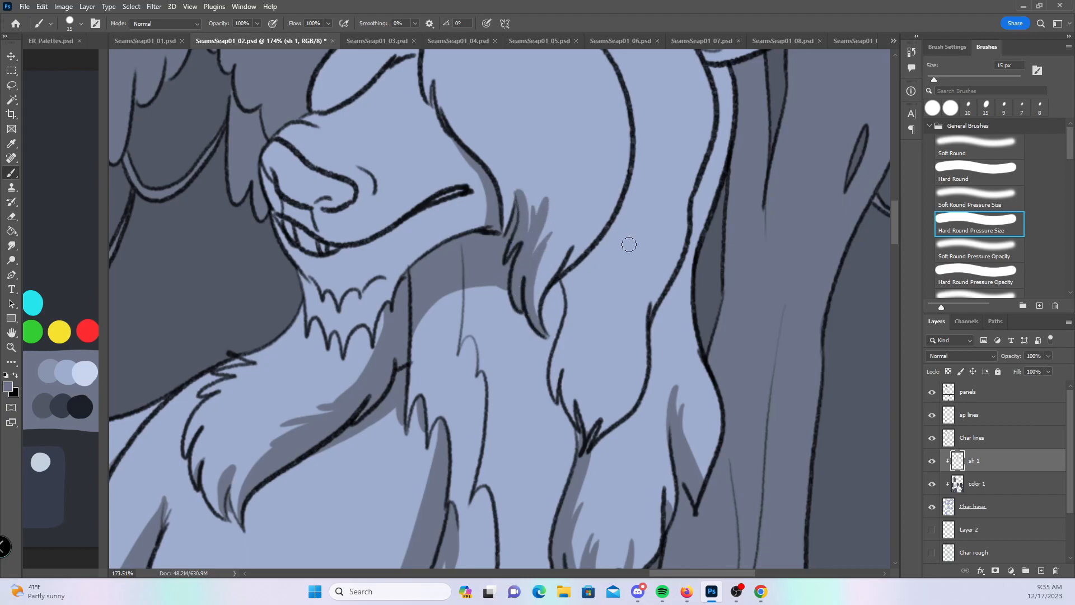
# - Shade the second hair lock where it falls behind the large front lock, down to its tip
pyautogui.hscroll(3, 622, 241)
pyautogui.scroll(2, 621, 241)
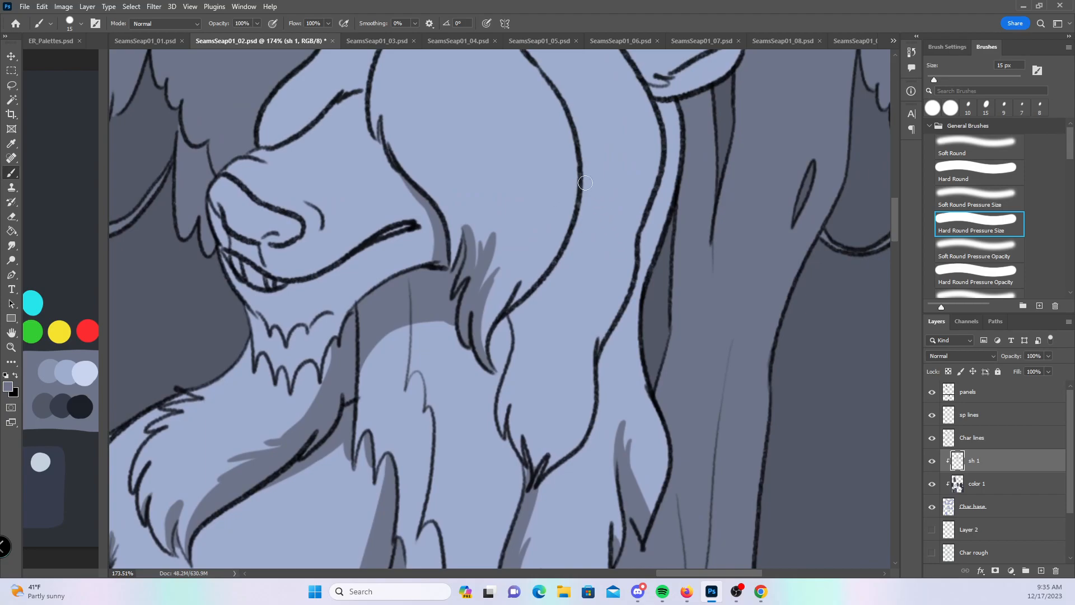
pyautogui.moveTo(493, 335)
pyautogui.mouseDown()
pyautogui.moveTo(495, 370)
pyautogui.moveTo(507, 323)
pyautogui.moveTo(499, 405)
pyautogui.mouseUp()
pyautogui.moveTo(571, 120)
pyautogui.mouseDown()
pyautogui.moveTo(547, 312)
pyautogui.moveTo(518, 350)
pyautogui.mouseUp()
pyautogui.moveTo(585, 162)
pyautogui.mouseDown()
pyautogui.moveTo(581, 215)
pyautogui.moveTo(514, 321)
pyautogui.moveTo(540, 305)
pyautogui.moveTo(509, 365)
pyautogui.mouseUp()
pyautogui.moveTo(570, 301); pyautogui.dragTo(501, 413)
pyautogui.moveTo(522, 349)
pyautogui.mouseDown()
pyautogui.moveTo(505, 436)
pyautogui.moveTo(534, 357)
pyautogui.moveTo(518, 452)
pyautogui.mouseUp()
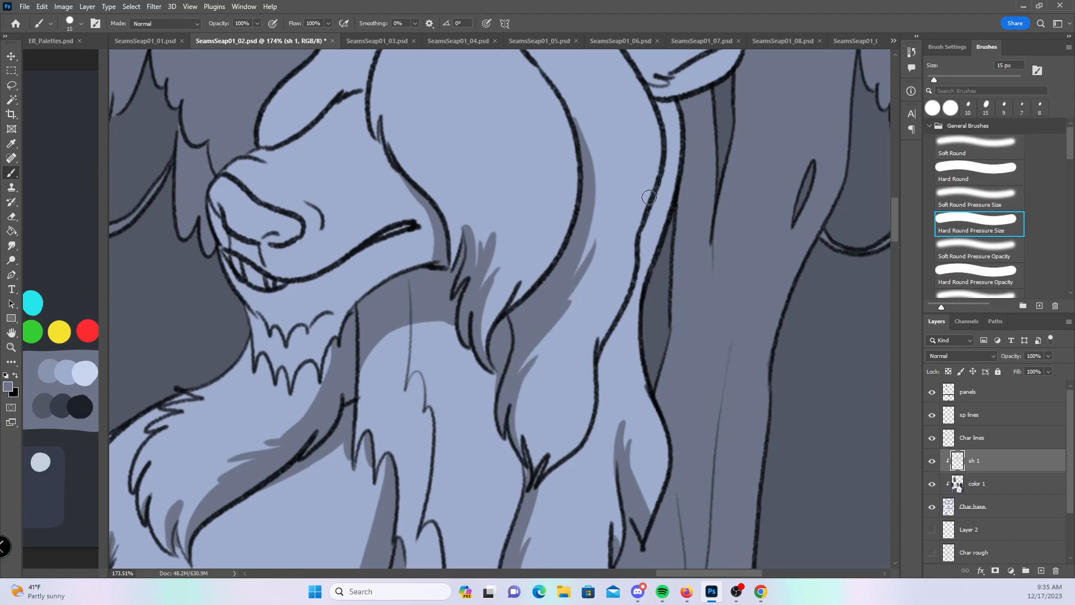
# - Shade the inside of the ear, the hair above it, the top of the second lock and the hair behind that lock
pyautogui.scroll(5, 646, 193)
pyautogui.moveTo(649, 227)
pyautogui.mouseDown()
pyautogui.moveTo(700, 185)
pyautogui.moveTo(734, 177)
pyautogui.mouseUp()
pyautogui.moveTo(587, 103); pyautogui.dragTo(607, 152)
pyautogui.moveTo(495, 136)
pyautogui.mouseDown()
pyautogui.moveTo(526, 177)
pyautogui.moveTo(566, 291)
pyautogui.mouseUp()
pyautogui.moveTo(503, 158)
pyautogui.mouseDown()
pyautogui.moveTo(555, 231)
pyautogui.moveTo(566, 280)
pyautogui.mouseUp()
pyautogui.moveTo(696, 411); pyautogui.dragTo(654, 335)
pyautogui.moveTo(599, 159)
pyautogui.mouseDown()
pyautogui.moveTo(621, 190)
pyautogui.moveTo(616, 220)
pyautogui.moveTo(541, 462)
pyautogui.moveTo(588, 324)
pyautogui.mouseUp()
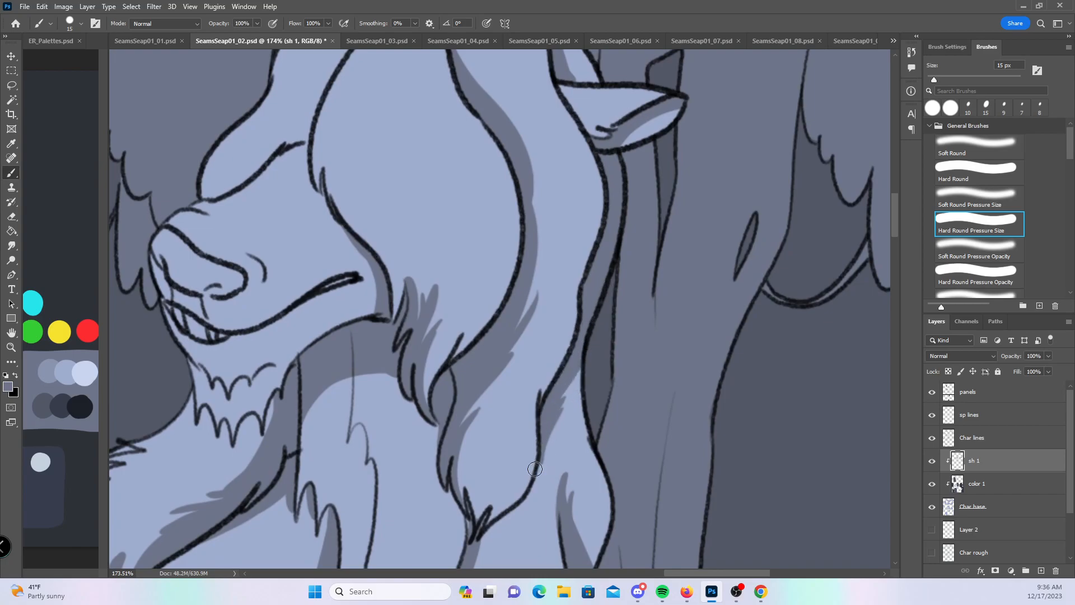
# - Shade the antlered creature's brow from the closed eye up to the forehead, and darken the corner beside the front lock
pyautogui.moveTo(415, 262)
pyautogui.mouseDown()
pyautogui.moveTo(599, 328)
pyautogui.moveTo(581, 346)
pyautogui.mouseUp()
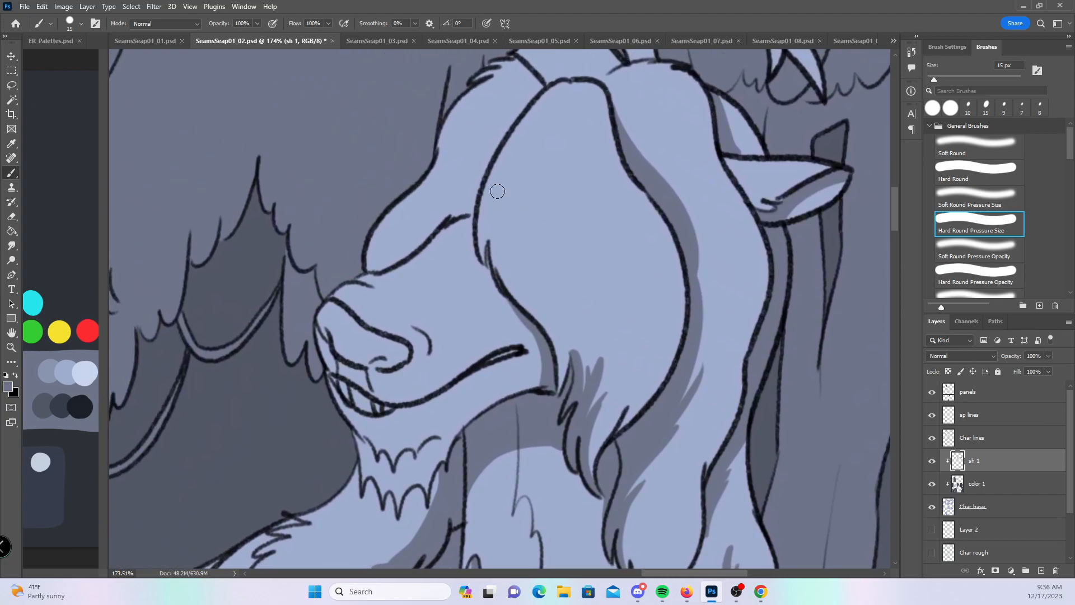
pyautogui.moveTo(384, 267)
pyautogui.mouseDown()
pyautogui.moveTo(473, 220)
pyautogui.moveTo(448, 189)
pyautogui.moveTo(491, 135)
pyautogui.moveTo(392, 255)
pyautogui.moveTo(483, 144)
pyautogui.mouseUp()
pyautogui.moveTo(426, 227)
pyautogui.mouseDown()
pyautogui.moveTo(488, 134)
pyautogui.moveTo(469, 138)
pyautogui.mouseUp()
pyautogui.moveTo(531, 90)
pyautogui.mouseDown()
pyautogui.moveTo(480, 146)
pyautogui.moveTo(446, 222)
pyautogui.moveTo(466, 210)
pyautogui.moveTo(500, 129)
pyautogui.mouseUp()
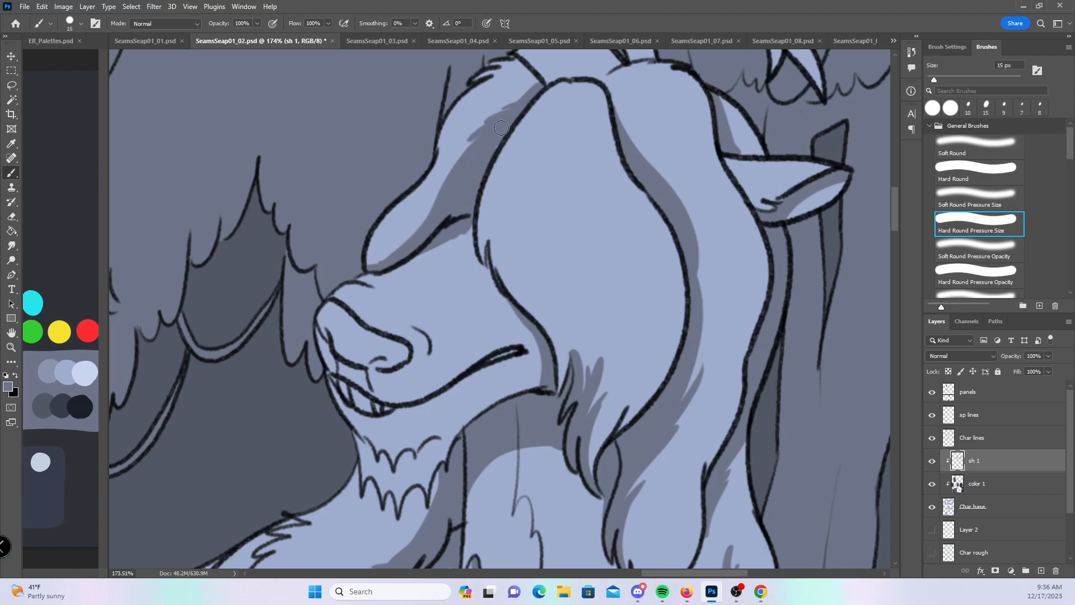
pyautogui.moveTo(472, 214); pyautogui.dragTo(470, 245)
# - Shade the face-side edge of the large front hair lock with tapering strands down toward the cheek
pyautogui.moveTo(527, 101)
pyautogui.mouseDown()
pyautogui.moveTo(494, 190)
pyautogui.moveTo(509, 136)
pyautogui.moveTo(494, 246)
pyautogui.mouseUp()
pyautogui.moveTo(509, 137); pyautogui.dragTo(488, 252)
pyautogui.moveTo(485, 191); pyautogui.dragTo(485, 261)
pyautogui.moveTo(514, 133); pyautogui.dragTo(510, 293)
pyautogui.moveTo(495, 212); pyautogui.dragTo(523, 305)
pyautogui.moveTo(504, 210); pyautogui.dragTo(520, 280)
pyautogui.moveTo(513, 230); pyautogui.dragTo(544, 332)
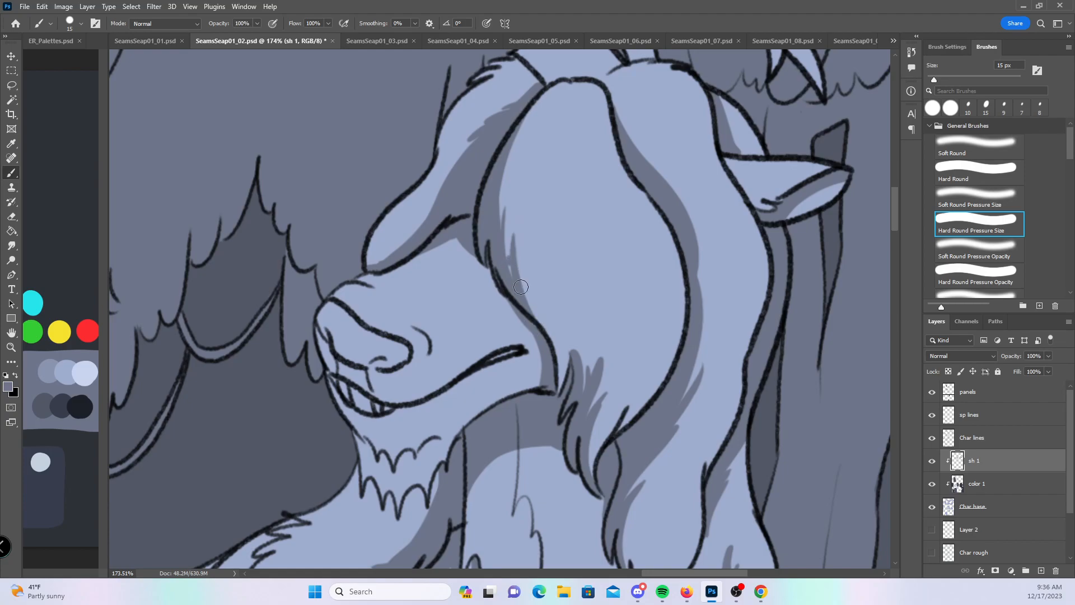
pyautogui.moveTo(515, 277); pyautogui.dragTo(547, 325)
# - Add small shadows to the antlered creature's mouth, nose and chin fur
pyautogui.moveTo(383, 409); pyautogui.dragTo(376, 416)
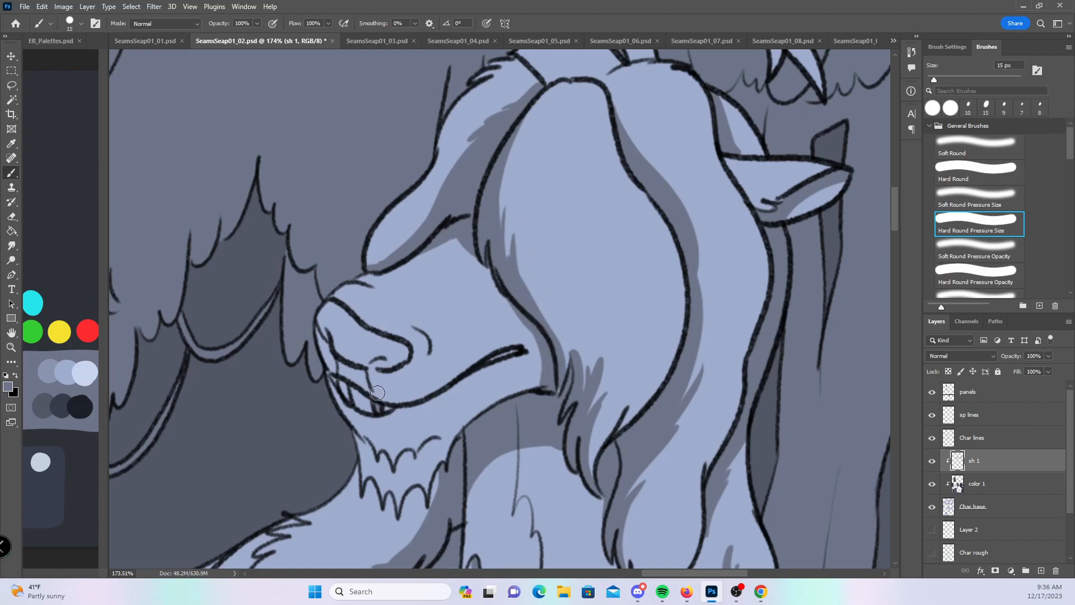
pyautogui.moveTo(324, 340); pyautogui.dragTo(385, 361)
pyautogui.moveTo(346, 431); pyautogui.dragTo(391, 471)
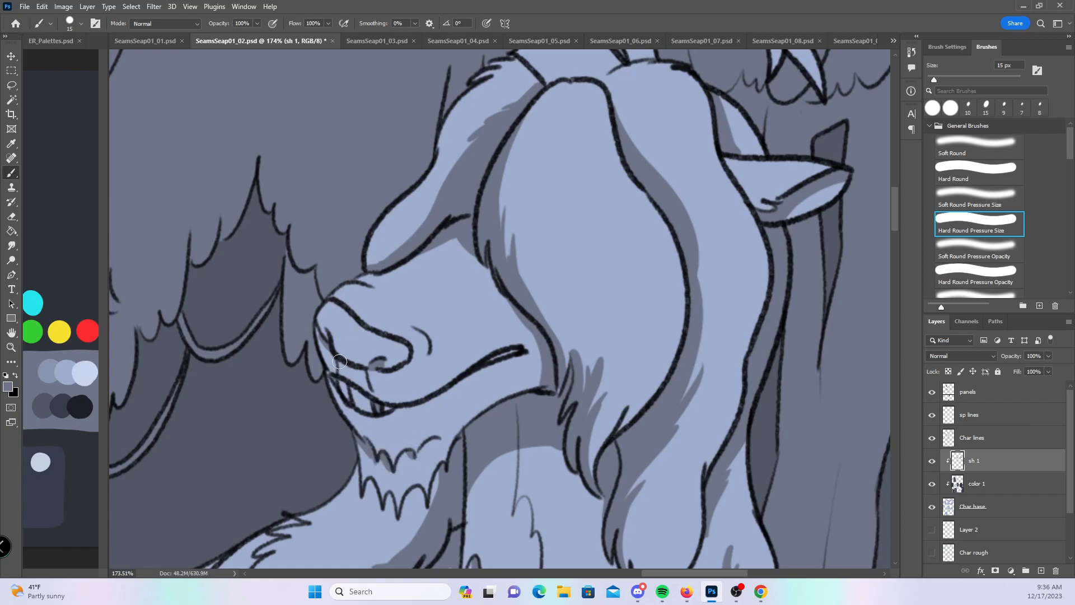
# - Shade the head fur at the antler base, then the underside, forked tip and upright branch of the nearer antler
pyautogui.moveTo(894, 217); pyautogui.dragTo(892, 194)
pyautogui.moveTo(606, 296); pyautogui.dragTo(619, 289)
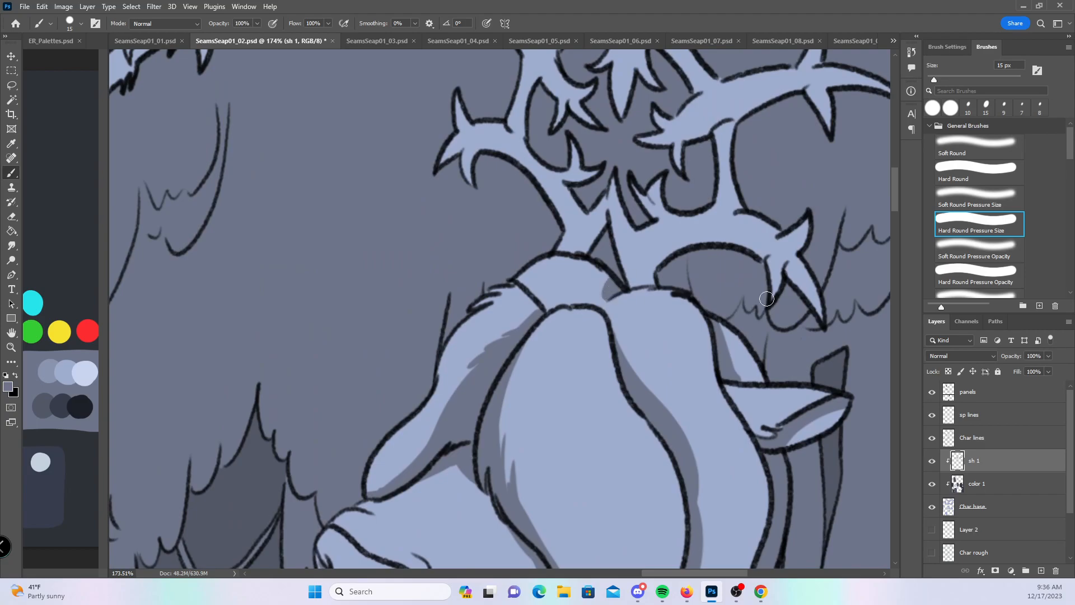
pyautogui.moveTo(763, 365); pyautogui.dragTo(534, 437)
pyautogui.moveTo(462, 328)
pyautogui.mouseDown()
pyautogui.moveTo(500, 291)
pyautogui.moveTo(474, 307)
pyautogui.moveTo(544, 289)
pyautogui.mouseUp()
pyautogui.moveTo(481, 299)
pyautogui.mouseDown()
pyautogui.moveTo(571, 301)
pyautogui.moveTo(560, 290)
pyautogui.moveTo(575, 299)
pyautogui.mouseUp()
pyautogui.moveTo(589, 340)
pyautogui.mouseDown()
pyautogui.moveTo(597, 312)
pyautogui.moveTo(647, 384)
pyautogui.mouseUp()
pyautogui.moveTo(610, 307)
pyautogui.mouseDown()
pyautogui.moveTo(620, 338)
pyautogui.moveTo(626, 261)
pyautogui.mouseUp()
pyautogui.moveTo(554, 253)
pyautogui.mouseDown()
pyautogui.moveTo(545, 178)
pyautogui.moveTo(599, 136)
pyautogui.mouseUp()
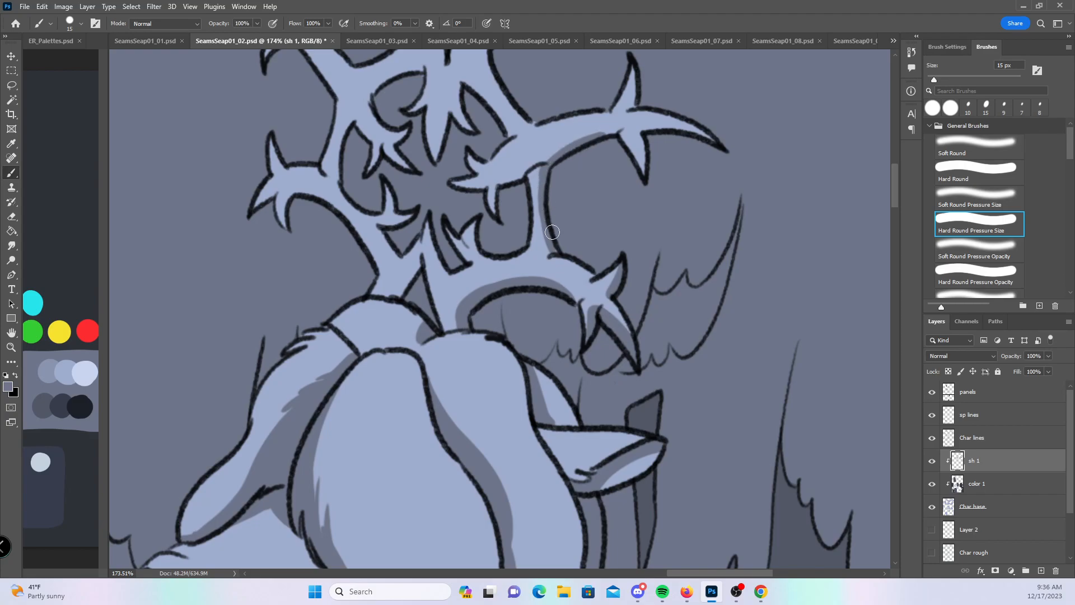
# - Shade the underside and points of the nearer antler's long outer branch
pyautogui.moveTo(551, 168)
pyautogui.mouseDown()
pyautogui.moveTo(604, 132)
pyautogui.moveTo(640, 139)
pyautogui.moveTo(649, 175)
pyautogui.mouseUp()
pyautogui.moveTo(634, 134)
pyautogui.mouseDown()
pyautogui.moveTo(670, 132)
pyautogui.moveTo(656, 127)
pyautogui.moveTo(727, 149)
pyautogui.mouseUp()
pyautogui.moveTo(632, 66)
pyautogui.mouseDown()
pyautogui.moveTo(630, 105)
pyautogui.moveTo(686, 133)
pyautogui.mouseUp()
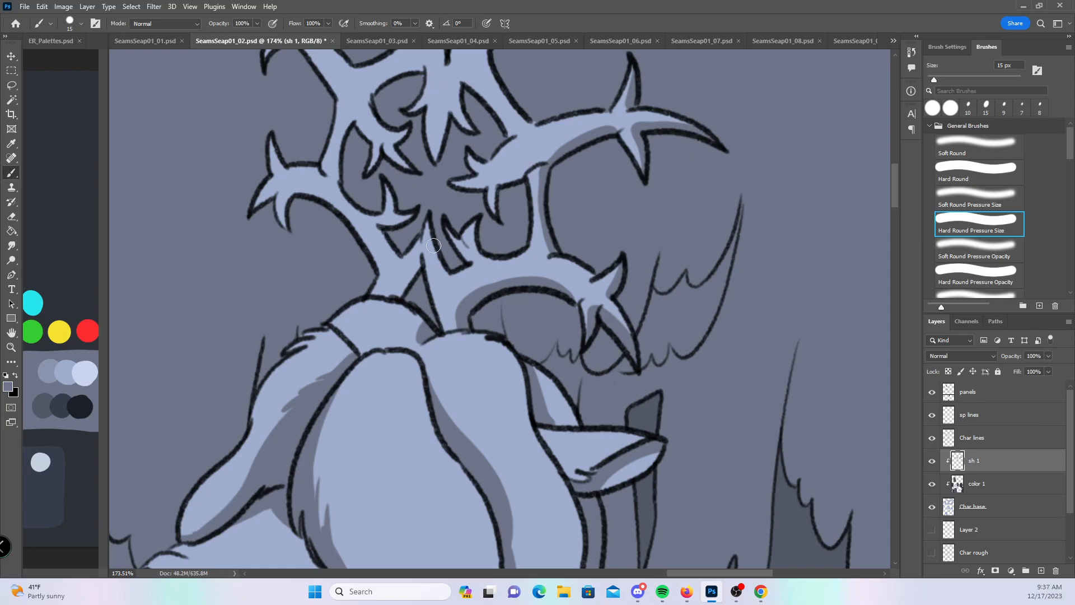
# - Shade the base, upright stem and lower outer branch of the other antler
pyautogui.moveTo(419, 258)
pyautogui.mouseDown()
pyautogui.moveTo(397, 296)
pyautogui.moveTo(411, 277)
pyautogui.moveTo(386, 296)
pyautogui.moveTo(420, 258)
pyautogui.mouseUp()
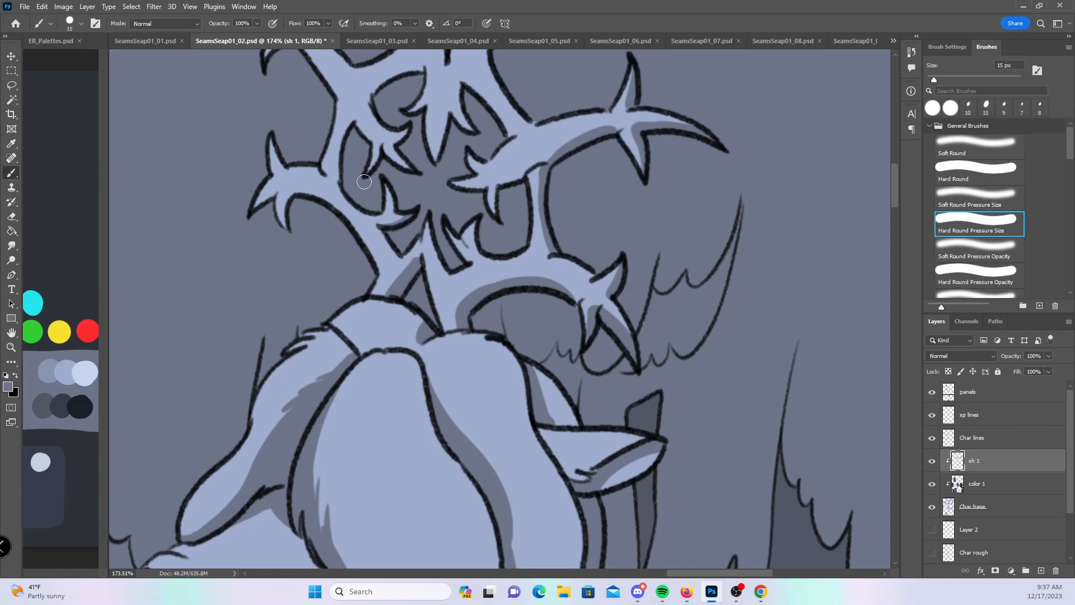
pyautogui.moveTo(338, 179); pyautogui.dragTo(351, 120)
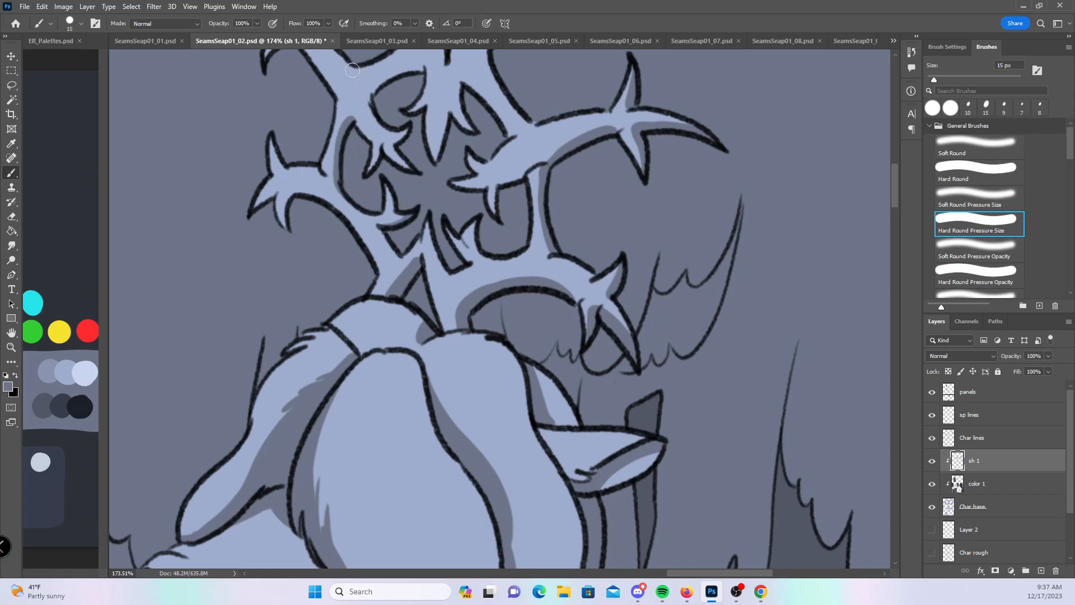
pyautogui.moveTo(288, 219)
pyautogui.mouseDown()
pyautogui.moveTo(291, 193)
pyautogui.moveTo(333, 208)
pyautogui.mouseUp()
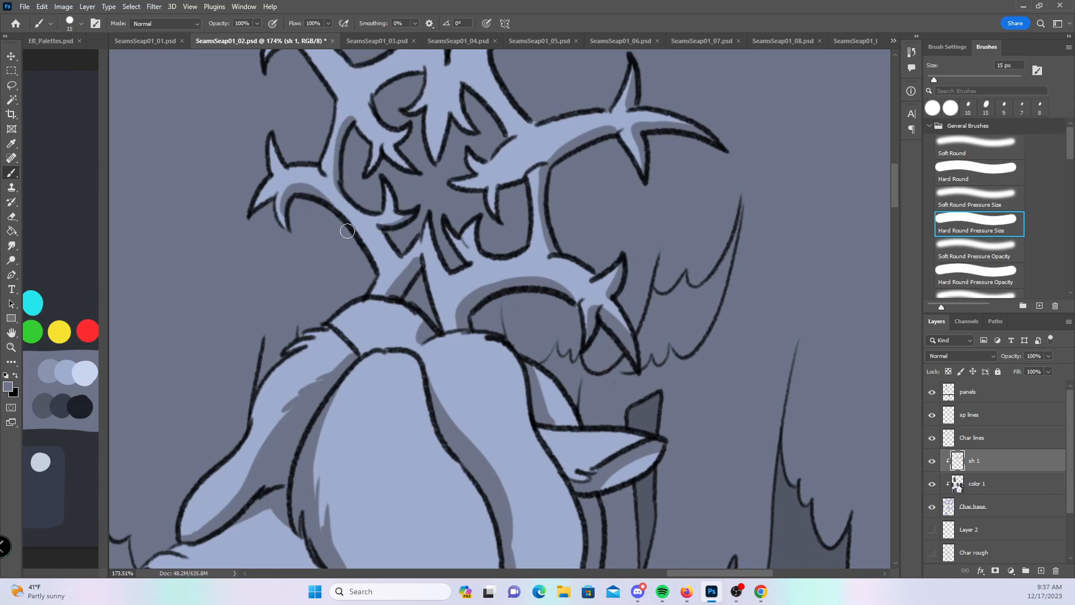
# - Shade the nearer antler's tall upper branch and the tines hanging down in the middle
pyautogui.moveTo(895, 201); pyautogui.dragTo(894, 185)
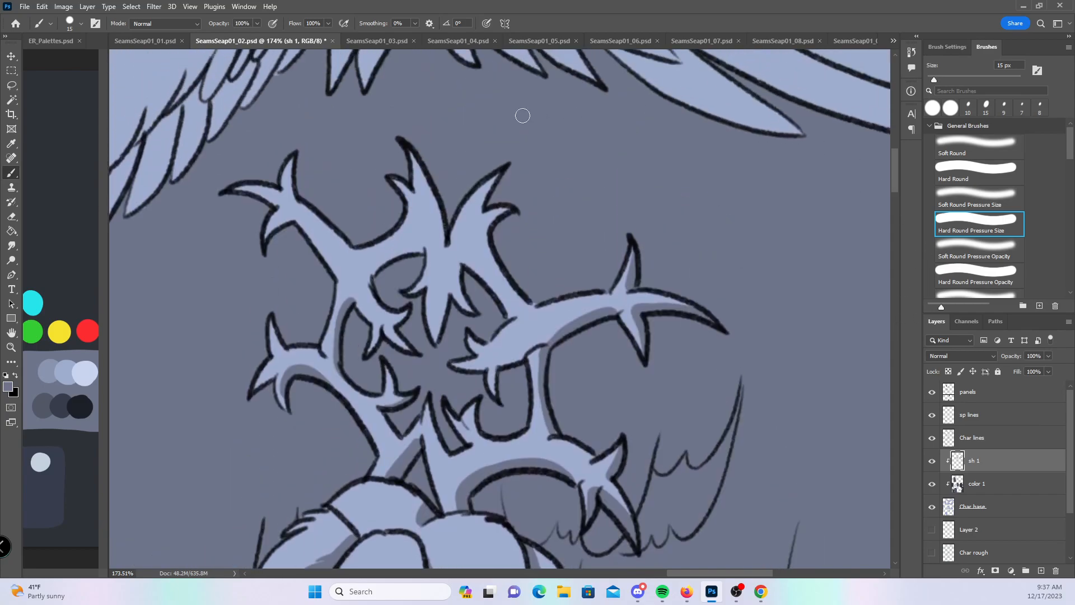
pyautogui.moveTo(516, 207)
pyautogui.mouseDown()
pyautogui.moveTo(485, 241)
pyautogui.moveTo(487, 230)
pyautogui.moveTo(529, 295)
pyautogui.mouseUp()
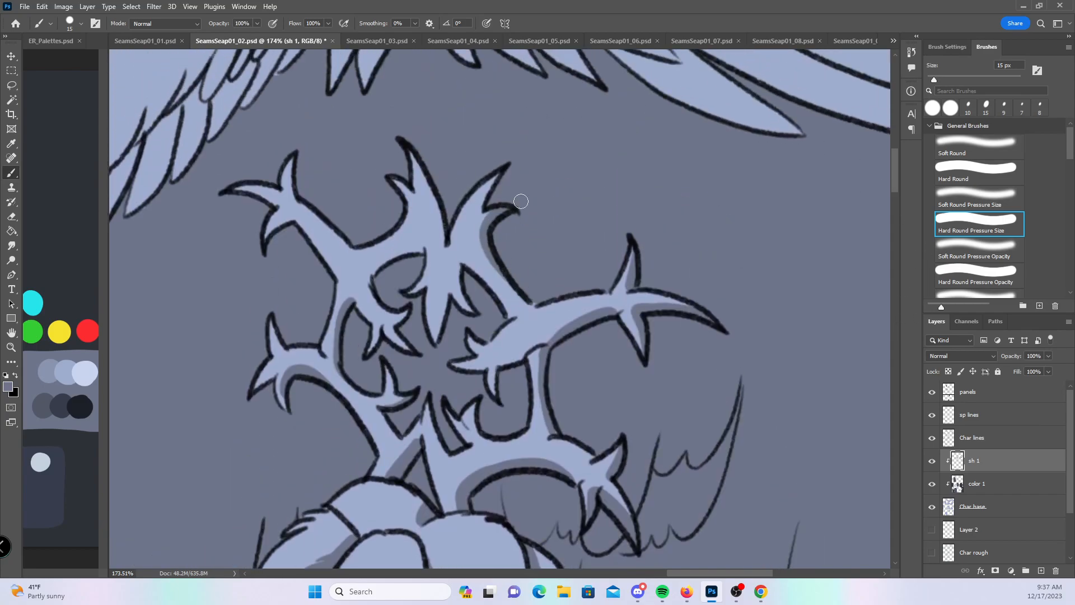
pyautogui.moveTo(480, 207); pyautogui.dragTo(503, 166)
pyautogui.moveTo(463, 271)
pyautogui.mouseDown()
pyautogui.moveTo(472, 307)
pyautogui.moveTo(461, 291)
pyautogui.moveTo(478, 303)
pyautogui.moveTo(446, 296)
pyautogui.moveTo(436, 335)
pyautogui.mouseUp()
pyautogui.moveTo(446, 295); pyautogui.dragTo(437, 333)
# - Shade the far antler's inner tines and upper branches, then the short inner tines of the nearer antler
pyautogui.moveTo(371, 286)
pyautogui.mouseDown()
pyautogui.moveTo(414, 303)
pyautogui.moveTo(398, 332)
pyautogui.moveTo(417, 346)
pyautogui.mouseUp()
pyautogui.moveTo(302, 200); pyautogui.dragTo(358, 252)
pyautogui.moveTo(301, 197); pyautogui.dragTo(291, 147)
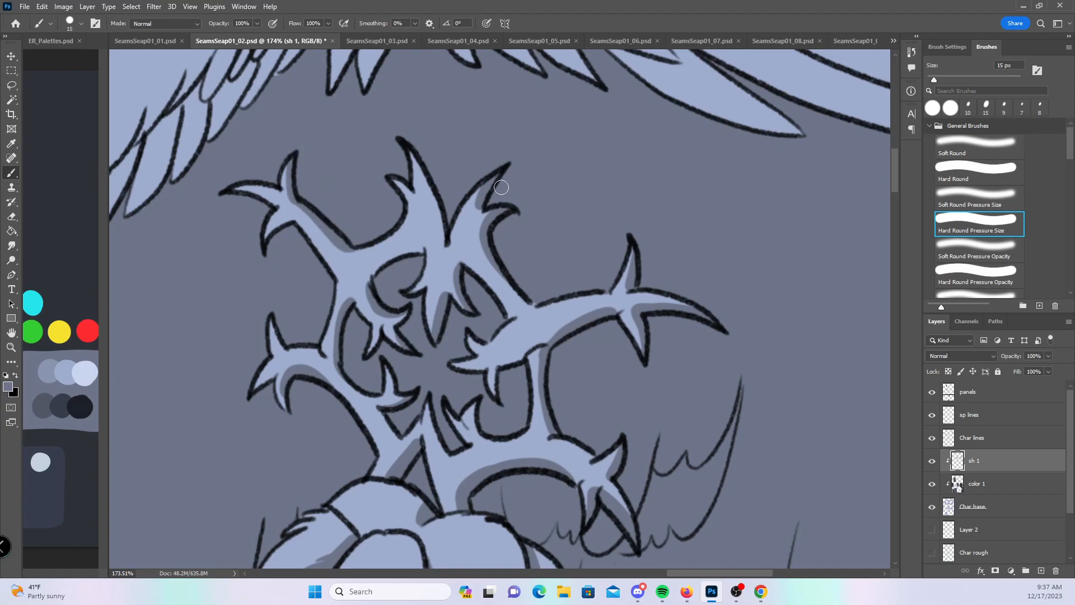
pyautogui.moveTo(430, 181); pyautogui.dragTo(447, 242)
pyautogui.moveTo(504, 365); pyautogui.dragTo(523, 355)
pyautogui.moveTo(451, 365)
pyautogui.mouseDown()
pyautogui.moveTo(498, 369)
pyautogui.moveTo(497, 402)
pyautogui.mouseUp()
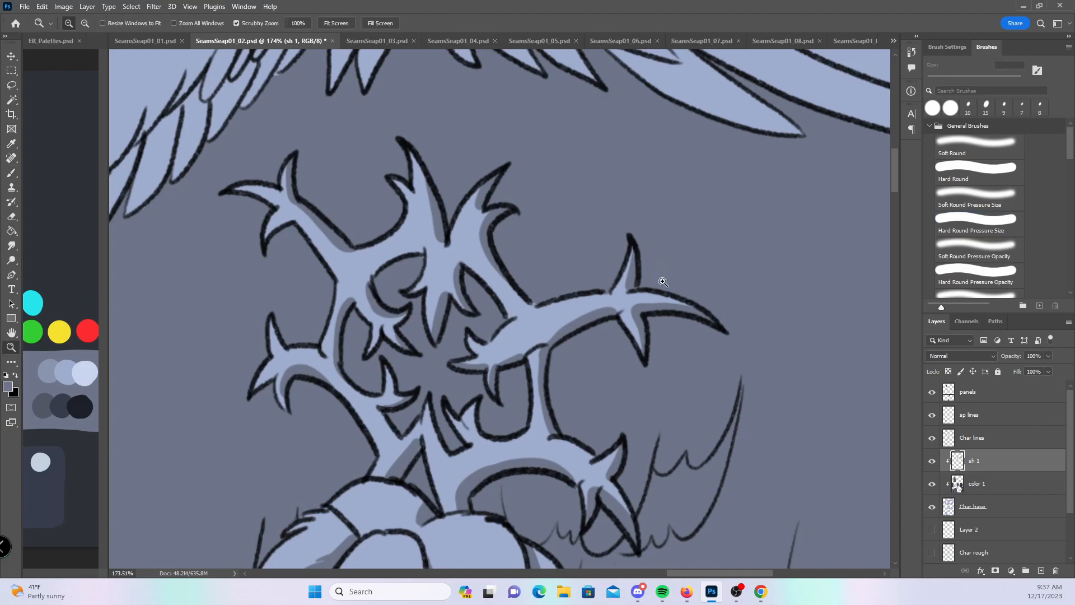
# - Save the page and shade the winged creature's neck and body behind its head, down across its belly feathers
pyautogui.scroll(-5, 563, 206)
pyautogui.hotkey('ctrl', 's')
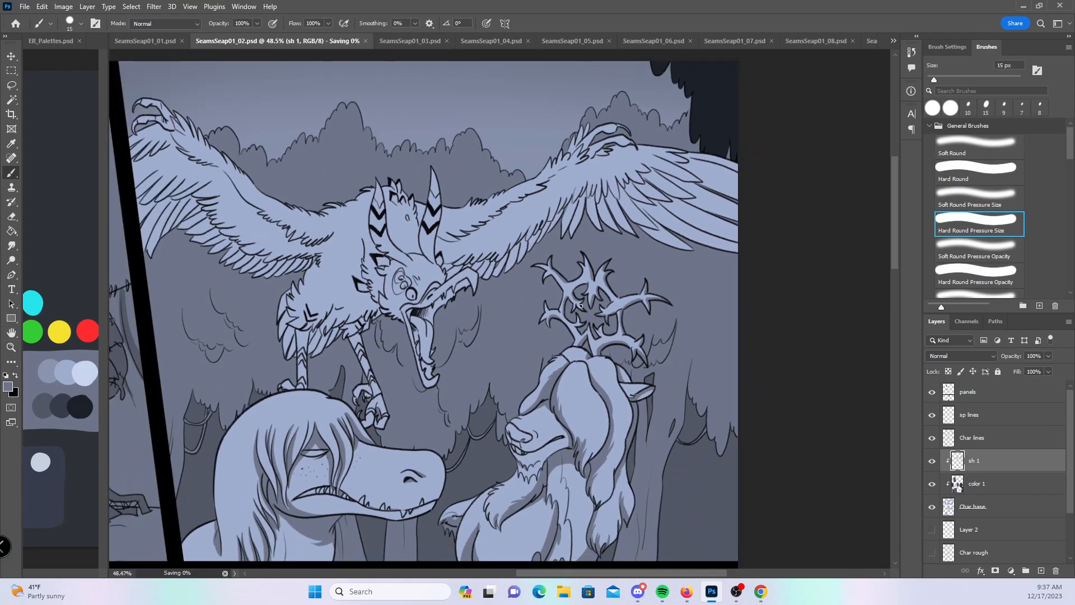
pyautogui.press('z')
pyautogui.moveTo(400, 296); pyautogui.dragTo(425, 263)
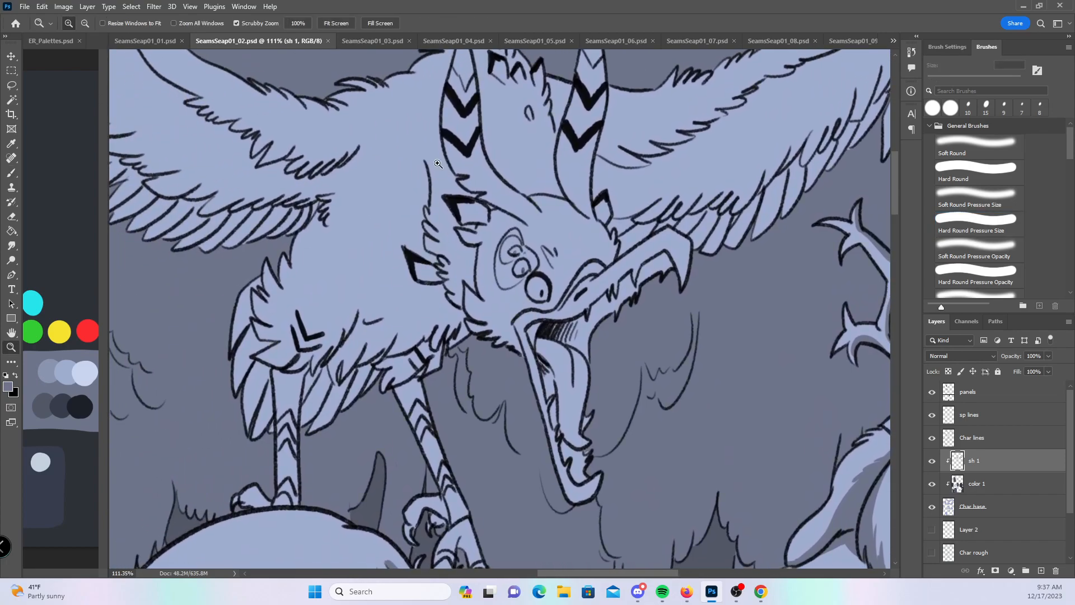
pyautogui.press('b')
pyautogui.scroll(2, 436, 225)
pyautogui.moveTo(424, 161)
pyautogui.mouseDown()
pyautogui.moveTo(406, 249)
pyautogui.moveTo(380, 263)
pyautogui.moveTo(378, 284)
pyautogui.moveTo(411, 258)
pyautogui.moveTo(392, 297)
pyautogui.moveTo(346, 329)
pyautogui.moveTo(316, 393)
pyautogui.moveTo(305, 400)
pyautogui.moveTo(309, 387)
pyautogui.moveTo(279, 427)
pyautogui.moveTo(287, 411)
pyautogui.moveTo(279, 426)
pyautogui.moveTo(276, 418)
pyautogui.moveTo(272, 466)
pyautogui.mouseUp()
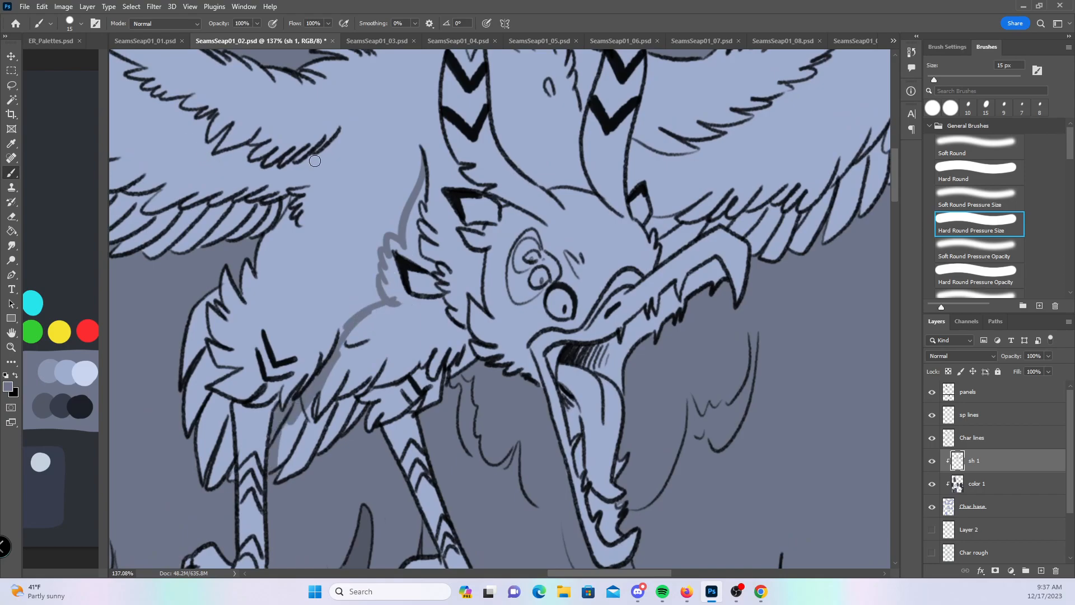
pyautogui.moveTo(421, 184)
pyautogui.mouseDown()
pyautogui.moveTo(417, 235)
pyautogui.moveTo(406, 235)
pyautogui.moveTo(413, 262)
pyautogui.moveTo(416, 254)
pyautogui.moveTo(434, 267)
pyautogui.moveTo(396, 236)
pyautogui.moveTo(403, 254)
pyautogui.moveTo(390, 259)
pyautogui.moveTo(389, 291)
pyautogui.moveTo(408, 304)
pyautogui.moveTo(443, 300)
pyautogui.moveTo(466, 336)
pyautogui.moveTo(473, 297)
pyautogui.moveTo(468, 348)
pyautogui.mouseUp()
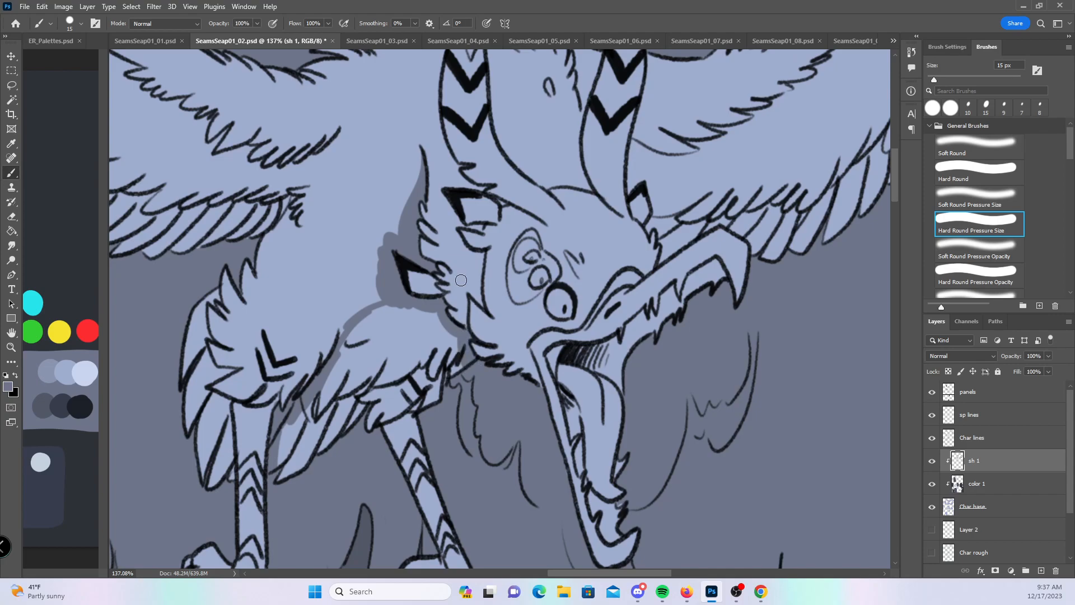
# - Shade the winged creature's cheek feathers behind the eyes and down along the back of the jaw
pyautogui.moveTo(476, 269)
pyautogui.mouseDown()
pyautogui.moveTo(477, 297)
pyautogui.moveTo(470, 275)
pyautogui.moveTo(460, 319)
pyautogui.moveTo(474, 283)
pyautogui.mouseUp()
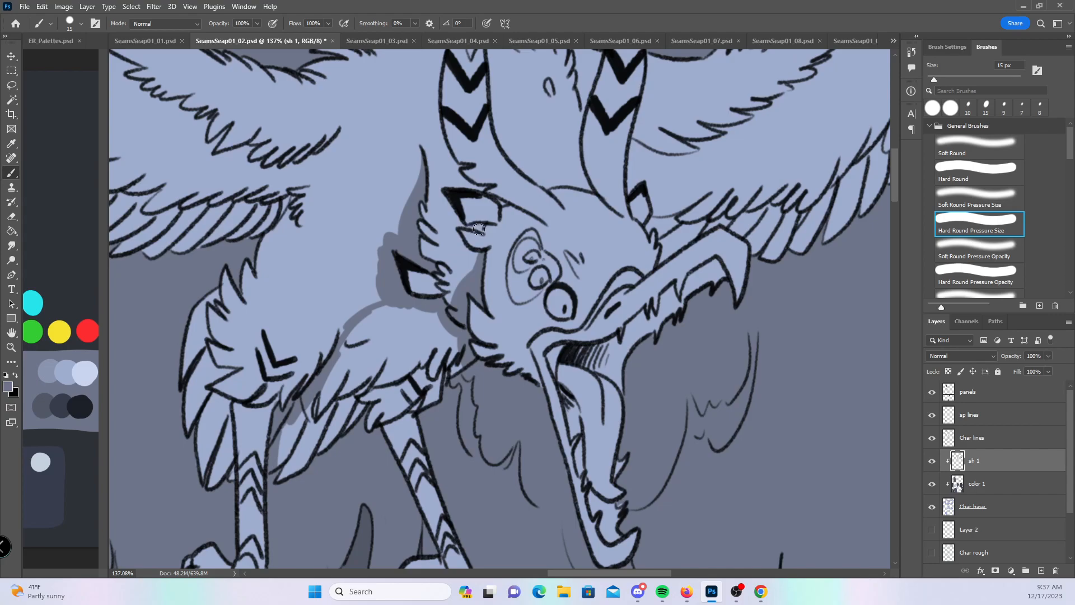
pyautogui.moveTo(468, 293)
pyautogui.mouseDown()
pyautogui.moveTo(495, 342)
pyautogui.moveTo(479, 342)
pyautogui.moveTo(523, 371)
pyautogui.mouseUp()
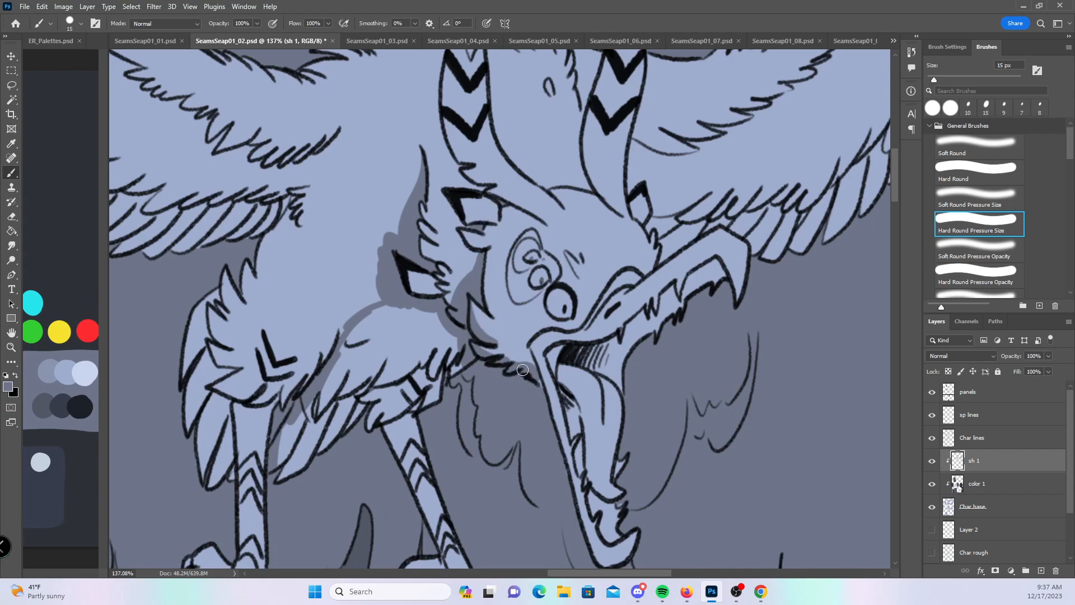
# - Shade the creature's belly and the feathers behind its front leg on the sh 1 layer with a larger brush
pyautogui.moveTo(469, 442); pyautogui.dragTo(558, 344)
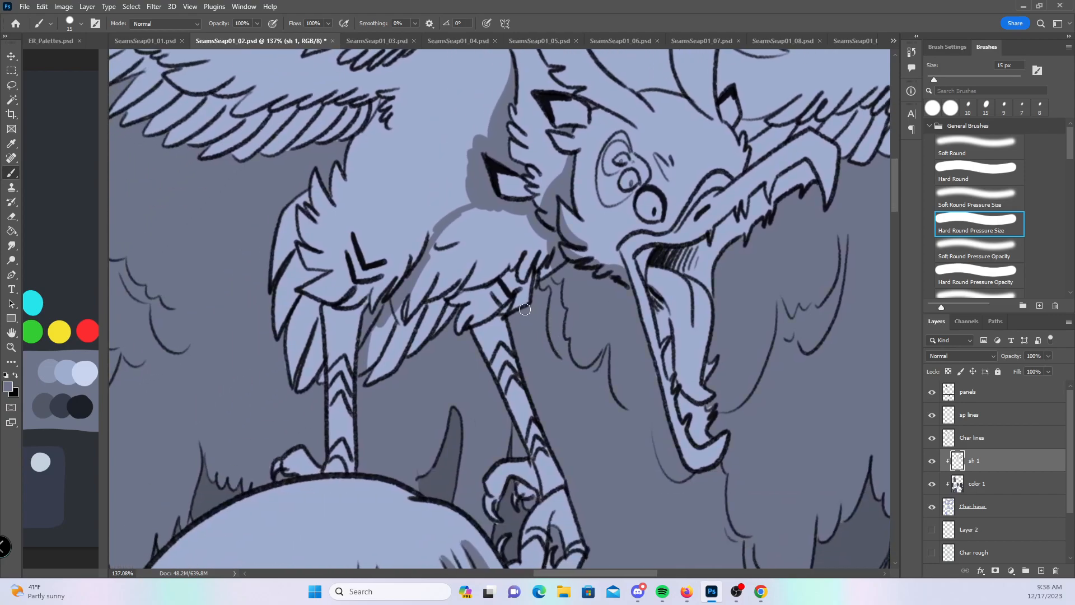
pyautogui.press(']')
pyautogui.press(']')
pyautogui.press(']')
pyautogui.moveTo(399, 320)
pyautogui.mouseDown()
pyautogui.moveTo(379, 363)
pyautogui.moveTo(413, 302)
pyautogui.moveTo(458, 292)
pyautogui.moveTo(487, 330)
pyautogui.moveTo(520, 305)
pyautogui.moveTo(546, 263)
pyautogui.moveTo(527, 236)
pyautogui.moveTo(487, 216)
pyautogui.moveTo(448, 224)
pyautogui.moveTo(437, 252)
pyautogui.moveTo(425, 242)
pyautogui.mouseUp()
# - Shade the edge of the thigh fur and the tail feathers behind it with a 15 px brush
pyautogui.press('[')
pyautogui.press('[')
pyautogui.press('[')
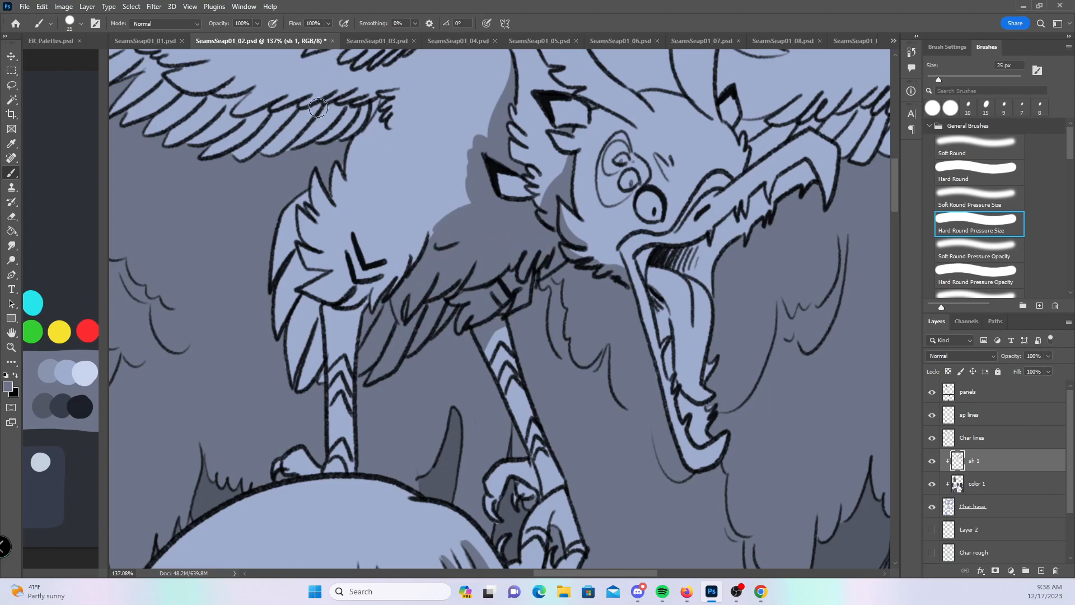
pyautogui.moveTo(320, 211)
pyautogui.mouseDown()
pyautogui.moveTo(327, 149)
pyautogui.moveTo(341, 154)
pyautogui.mouseUp()
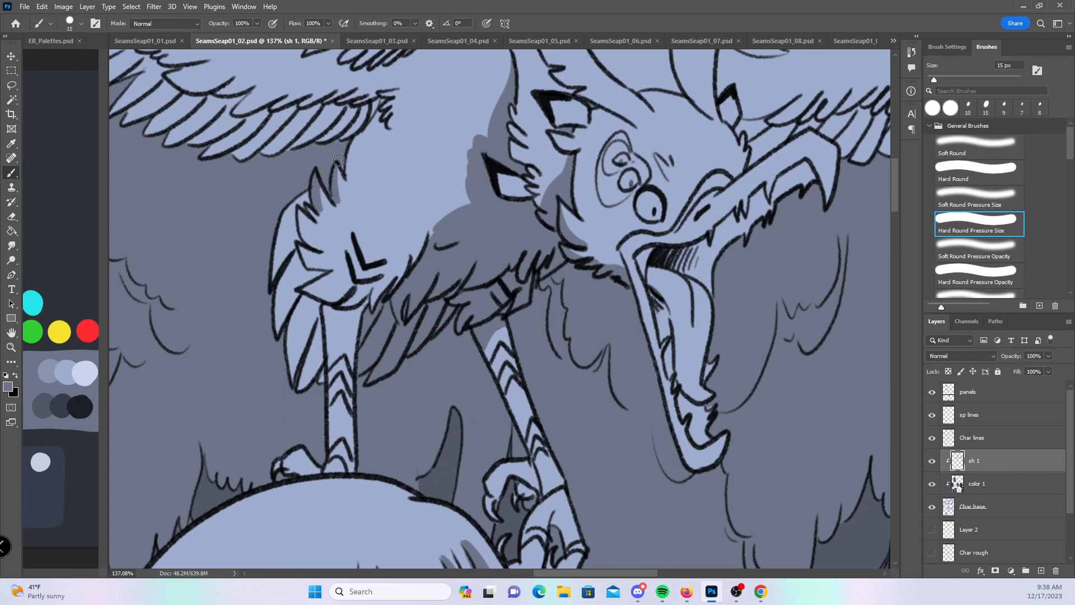
pyautogui.moveTo(302, 199)
pyautogui.mouseDown()
pyautogui.moveTo(315, 249)
pyautogui.moveTo(305, 206)
pyautogui.moveTo(307, 256)
pyautogui.moveTo(326, 253)
pyautogui.mouseUp()
pyautogui.moveTo(310, 313)
pyautogui.mouseDown()
pyautogui.moveTo(291, 358)
pyautogui.moveTo(308, 277)
pyautogui.mouseUp()
pyautogui.moveTo(295, 191)
pyautogui.mouseDown()
pyautogui.moveTo(277, 291)
pyautogui.moveTo(283, 330)
pyautogui.moveTo(291, 311)
pyautogui.moveTo(289, 369)
pyautogui.mouseUp()
pyautogui.moveTo(305, 307)
pyautogui.mouseDown()
pyautogui.moveTo(298, 332)
pyautogui.moveTo(318, 310)
pyautogui.moveTo(328, 336)
pyautogui.moveTo(334, 442)
pyautogui.moveTo(334, 310)
pyautogui.moveTo(363, 305)
pyautogui.moveTo(348, 310)
pyautogui.moveTo(352, 300)
pyautogui.moveTo(326, 278)
pyautogui.mouseUp()
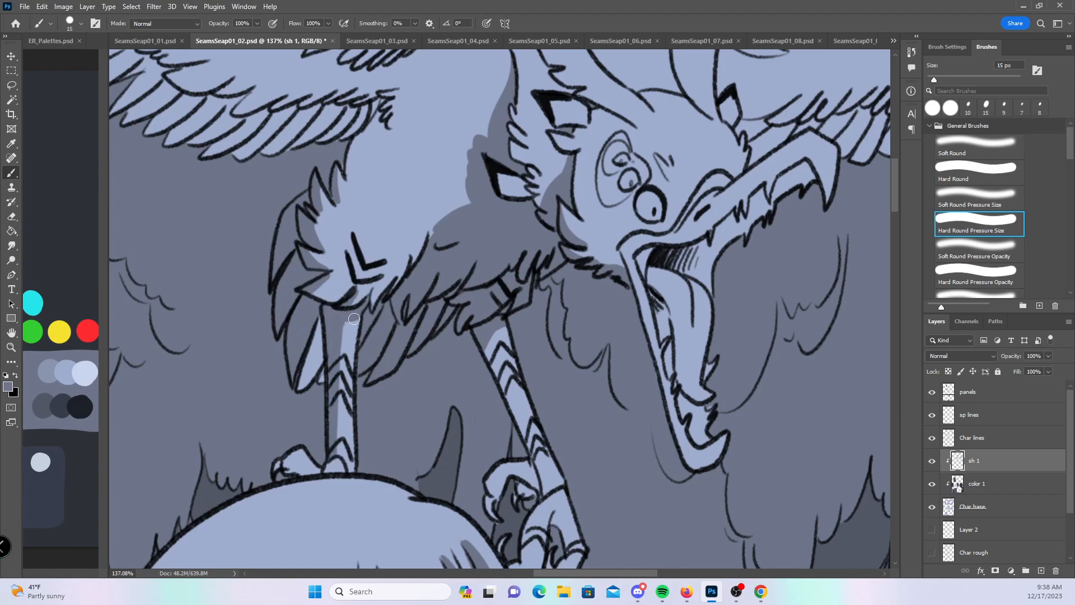
# - Shade one side of both striped legs and darken the clawed feet gripping the rounded head
pyautogui.moveTo(327, 315)
pyautogui.mouseDown()
pyautogui.moveTo(301, 385)
pyautogui.moveTo(322, 364)
pyautogui.mouseUp()
pyautogui.press('space')
pyautogui.moveTo(456, 373); pyautogui.dragTo(440, 310)
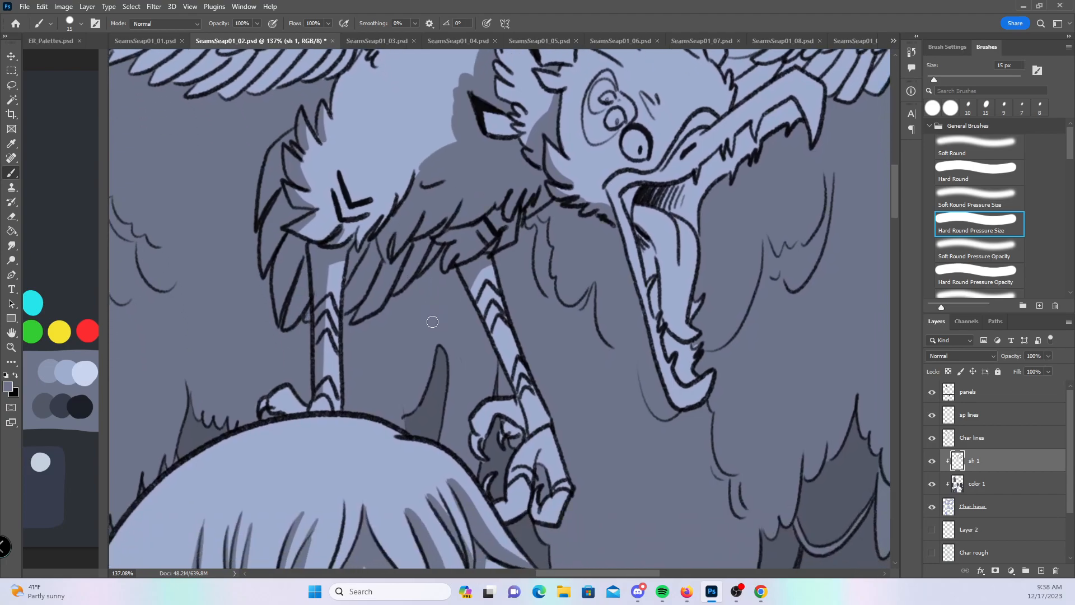
pyautogui.moveTo(260, 411)
pyautogui.mouseDown()
pyautogui.moveTo(311, 392)
pyautogui.moveTo(302, 413)
pyautogui.moveTo(317, 391)
pyautogui.mouseUp()
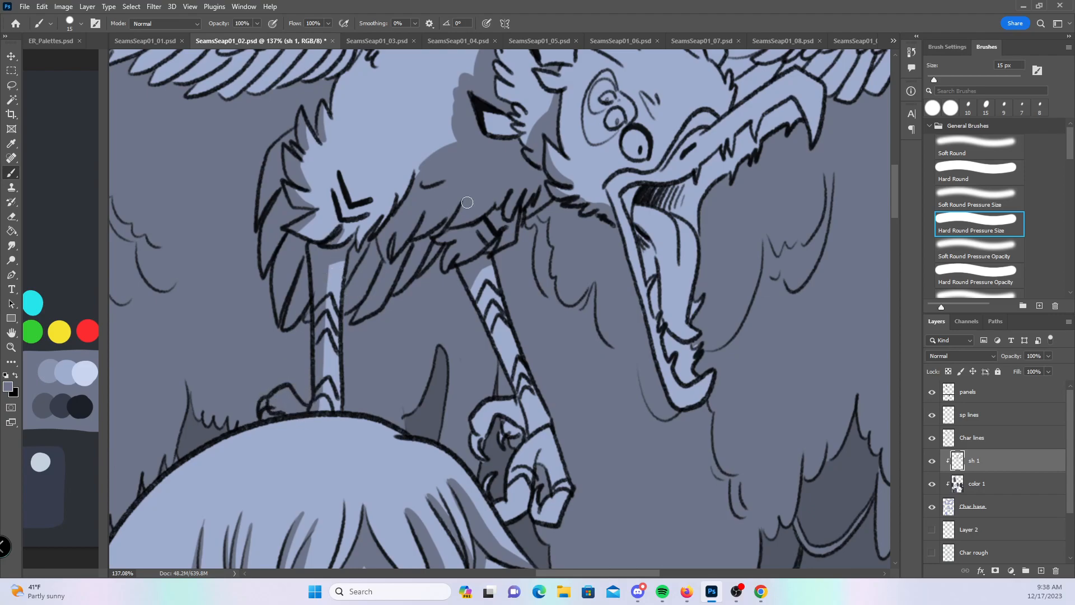
pyautogui.moveTo(472, 284)
pyautogui.mouseDown()
pyautogui.moveTo(518, 403)
pyautogui.moveTo(476, 415)
pyautogui.moveTo(481, 458)
pyautogui.moveTo(511, 398)
pyautogui.moveTo(516, 432)
pyautogui.mouseUp()
pyautogui.moveTo(495, 487)
pyautogui.mouseDown()
pyautogui.moveTo(502, 501)
pyautogui.moveTo(525, 440)
pyautogui.moveTo(552, 482)
pyautogui.moveTo(543, 512)
pyautogui.moveTo(553, 448)
pyautogui.mouseUp()
# - Shade the outer edges of both striped horns down to their bases and the small gap behind the crest
pyautogui.moveTo(642, 249); pyautogui.dragTo(469, 407)
pyautogui.moveTo(510, 198); pyautogui.dragTo(508, 303)
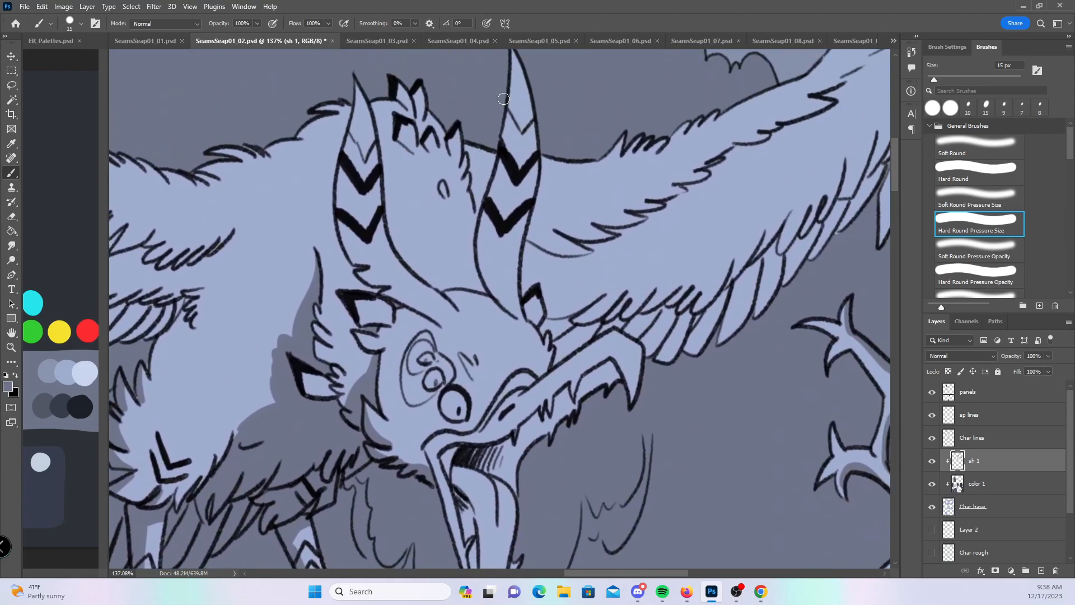
pyautogui.moveTo(470, 147)
pyautogui.mouseDown()
pyautogui.moveTo(476, 190)
pyautogui.moveTo(492, 154)
pyautogui.mouseUp()
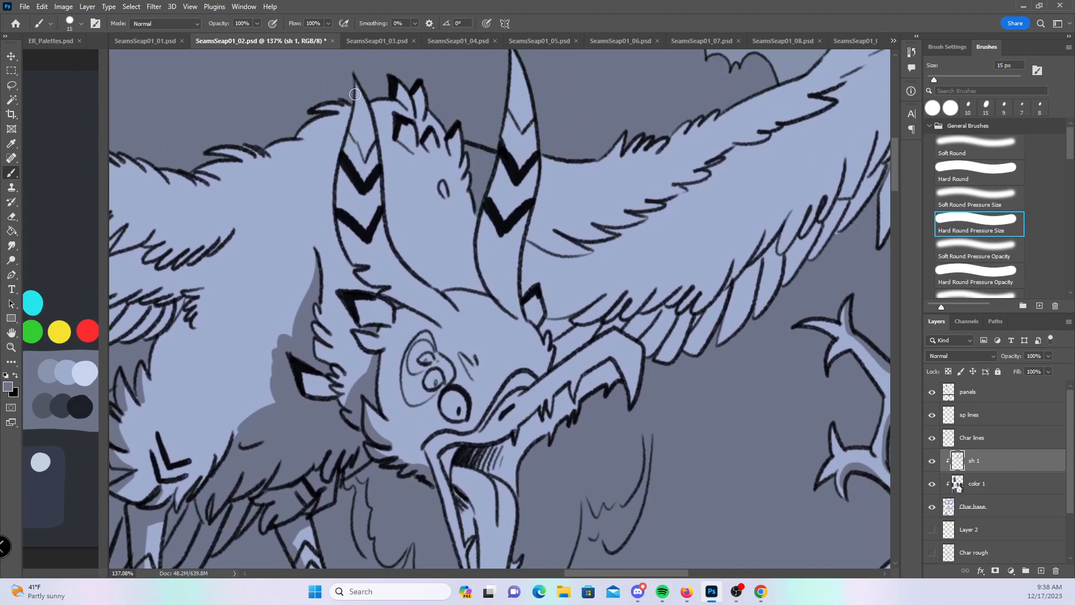
pyautogui.moveTo(333, 205)
pyautogui.mouseDown()
pyautogui.moveTo(336, 275)
pyautogui.moveTo(344, 283)
pyautogui.moveTo(342, 252)
pyautogui.moveTo(371, 287)
pyautogui.mouseUp()
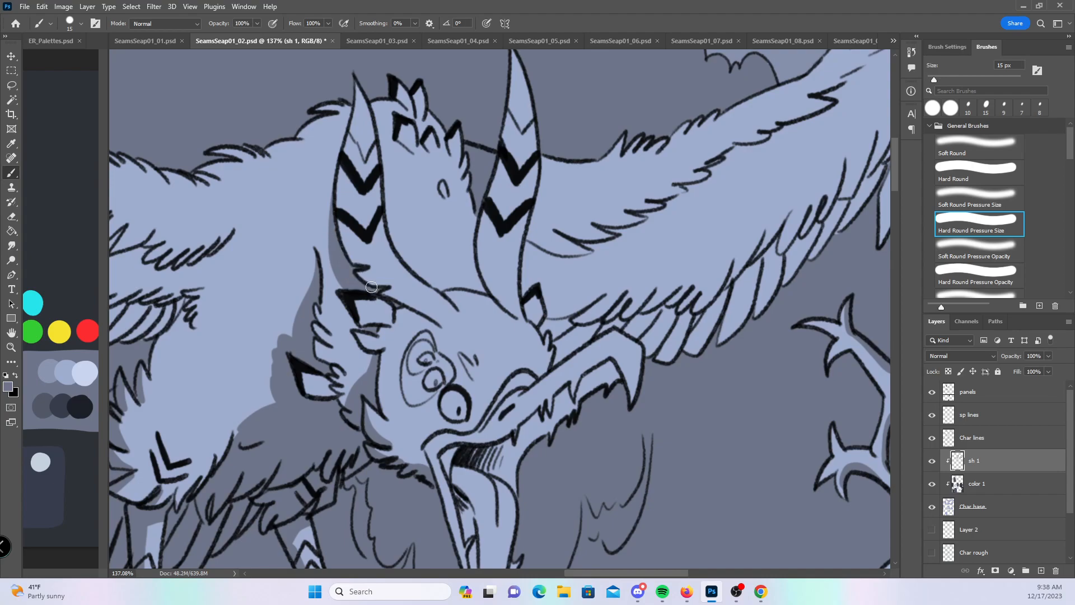
pyautogui.moveTo(509, 93)
pyautogui.mouseDown()
pyautogui.moveTo(483, 263)
pyautogui.moveTo(493, 291)
pyautogui.moveTo(507, 71)
pyautogui.mouseUp()
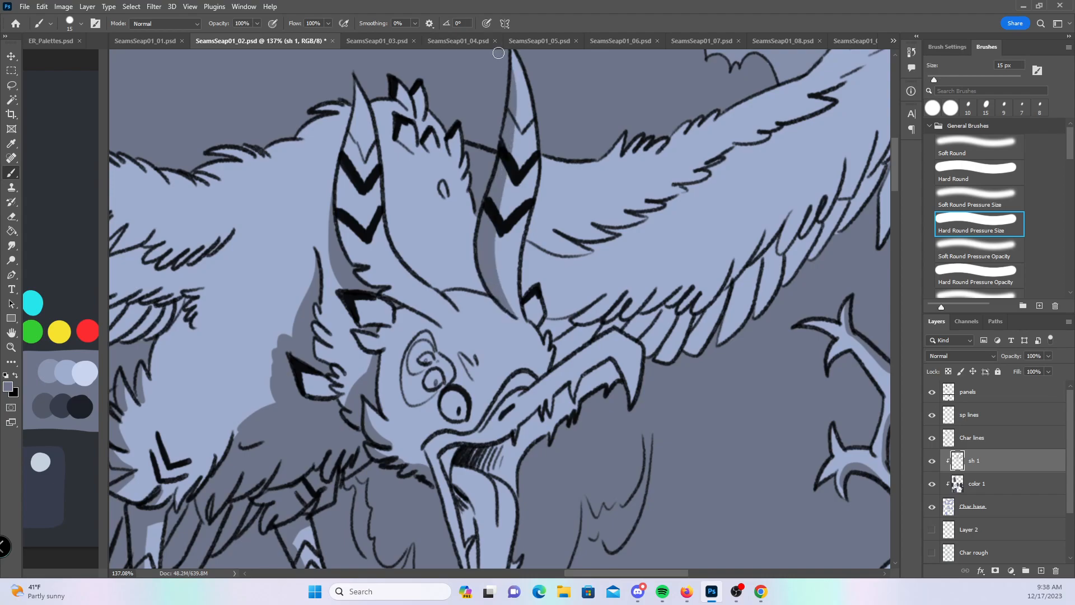
pyautogui.moveTo(358, 100)
pyautogui.mouseDown()
pyautogui.moveTo(343, 208)
pyautogui.moveTo(364, 277)
pyautogui.moveTo(430, 314)
pyautogui.mouseUp()
# - Shade the forehead between the horns, then undo the first beak strokes and shade the inside of the mouth and tongue
pyautogui.scroll(-3, 620, 357)
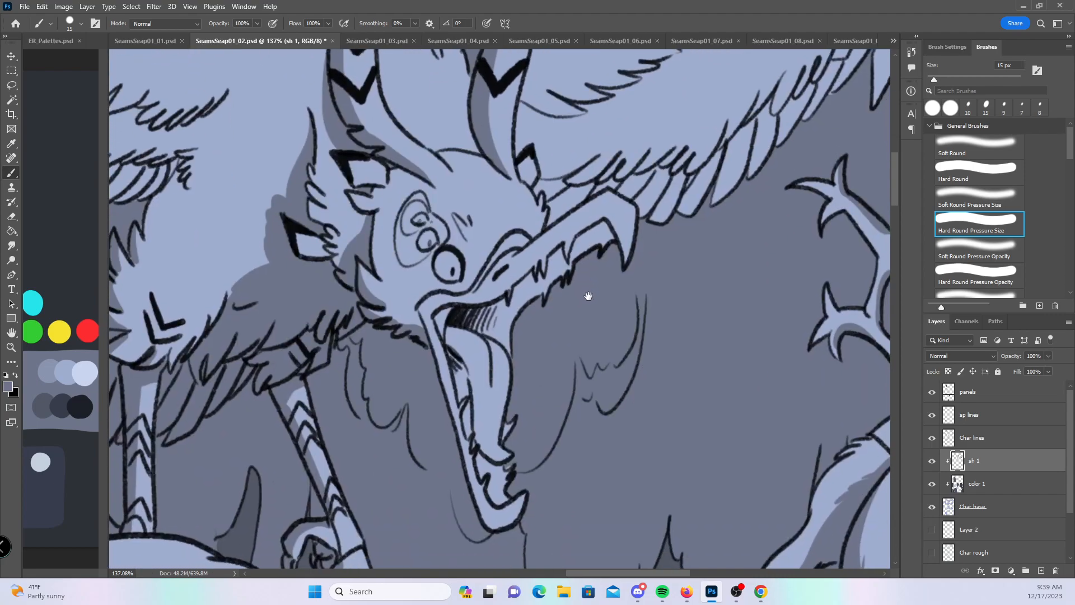
pyautogui.moveTo(427, 190); pyautogui.dragTo(473, 185)
pyautogui.moveTo(443, 358)
pyautogui.mouseDown()
pyautogui.moveTo(477, 350)
pyautogui.moveTo(494, 374)
pyautogui.moveTo(512, 322)
pyautogui.moveTo(493, 363)
pyautogui.moveTo(547, 287)
pyautogui.moveTo(542, 300)
pyautogui.moveTo(582, 271)
pyautogui.moveTo(569, 274)
pyautogui.mouseUp()
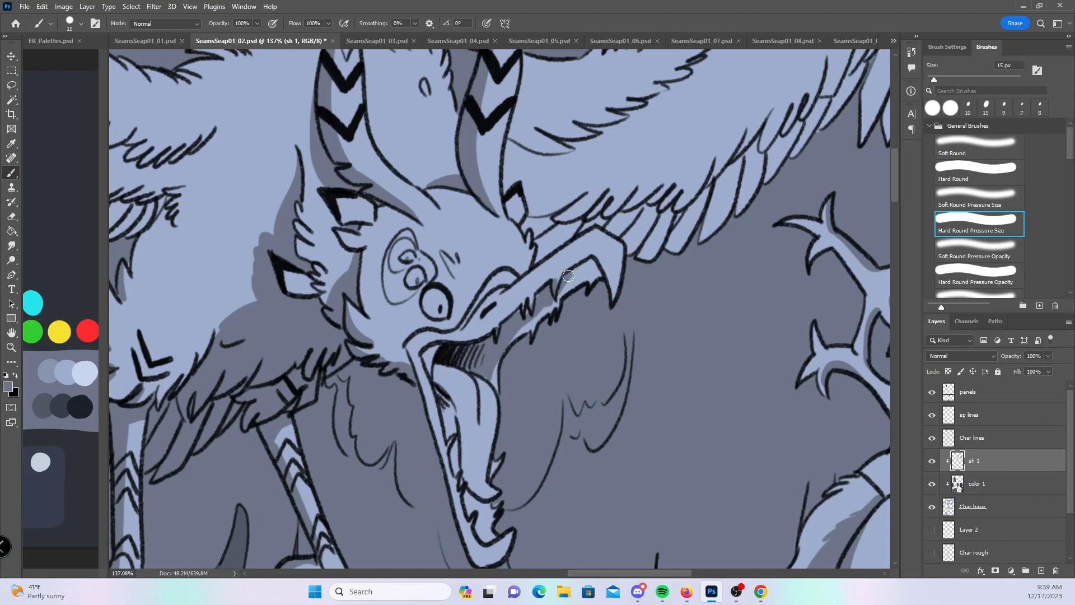
pyautogui.hotkey('ctrl', 'z')
pyautogui.hotkey('ctrl', 'z')
pyautogui.moveTo(528, 312); pyautogui.dragTo(512, 340)
pyautogui.moveTo(442, 363)
pyautogui.mouseDown()
pyautogui.moveTo(468, 483)
pyautogui.moveTo(481, 495)
pyautogui.moveTo(469, 371)
pyautogui.moveTo(482, 418)
pyautogui.moveTo(442, 399)
pyautogui.moveTo(450, 432)
pyautogui.moveTo(454, 409)
pyautogui.mouseUp()
pyautogui.moveTo(455, 452); pyautogui.dragTo(455, 469)
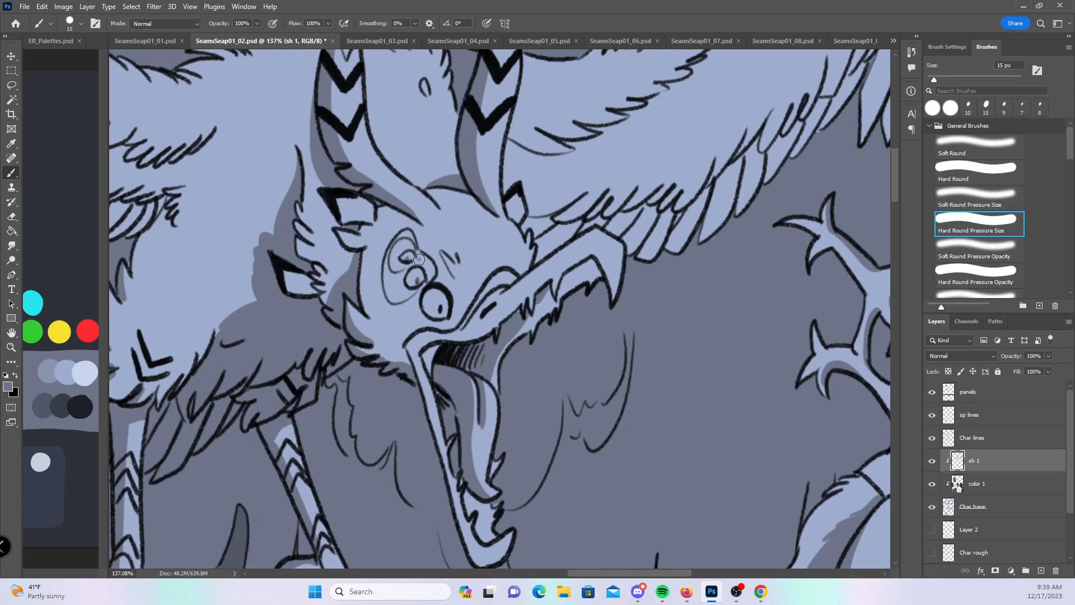
pyautogui.moveTo(369, 290)
pyautogui.mouseDown()
pyautogui.moveTo(371, 318)
pyautogui.moveTo(359, 263)
pyautogui.moveTo(374, 292)
pyautogui.mouseUp()
# - Shade the long lower flight feathers near the black panel border on the left wing with a 25 px brush
pyautogui.moveTo(511, 398); pyautogui.dragTo(738, 398)
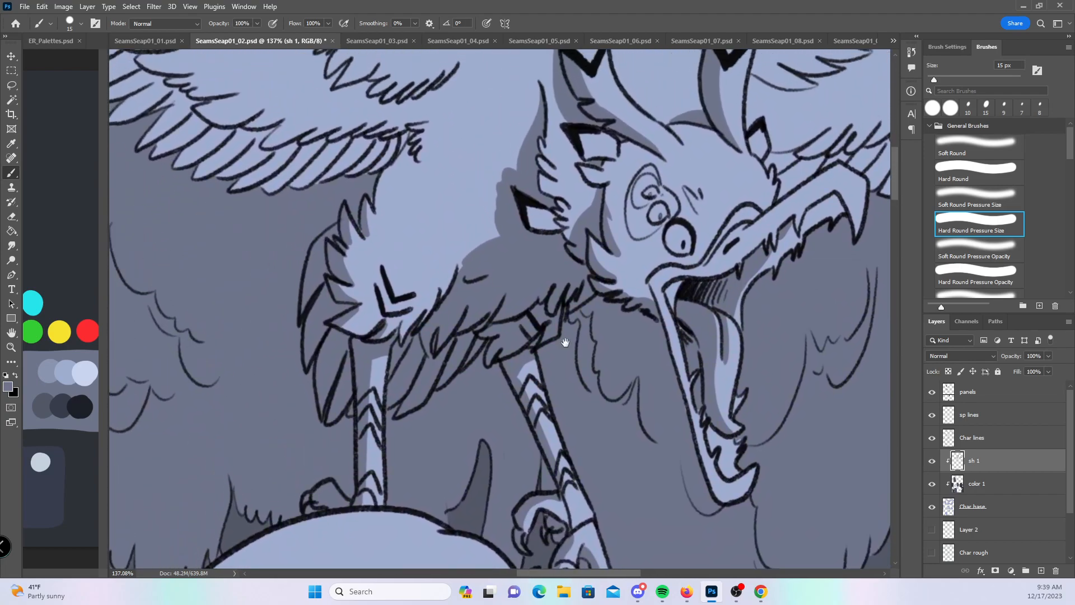
pyautogui.moveTo(415, 280); pyautogui.dragTo(596, 416)
pyautogui.moveTo(514, 368); pyautogui.dragTo(606, 381)
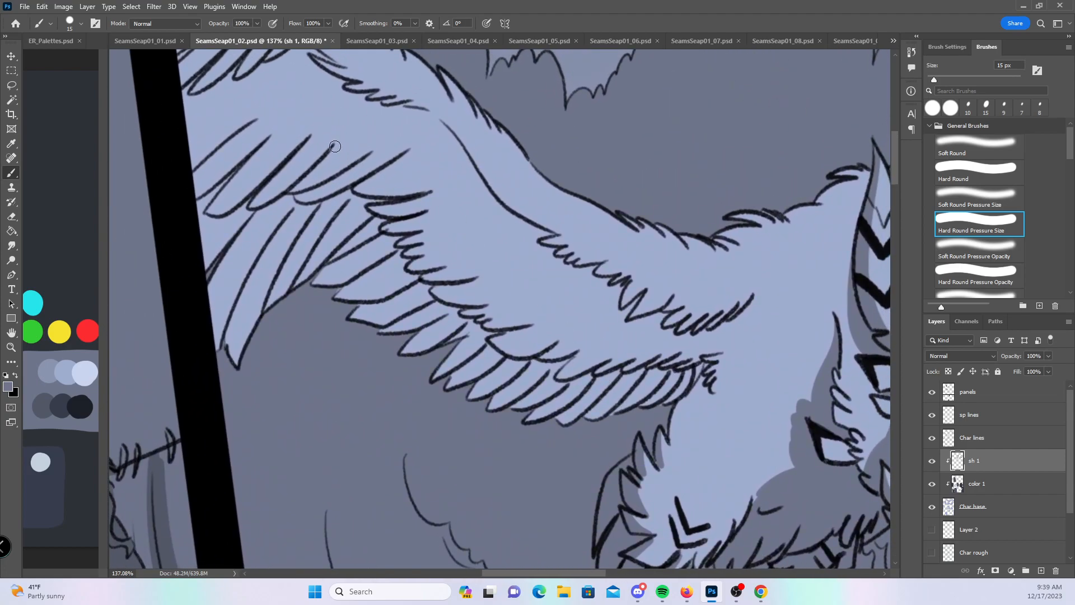
pyautogui.press(']')
pyautogui.moveTo(290, 211); pyautogui.dragTo(216, 342)
pyautogui.moveTo(317, 206); pyautogui.dragTo(234, 355)
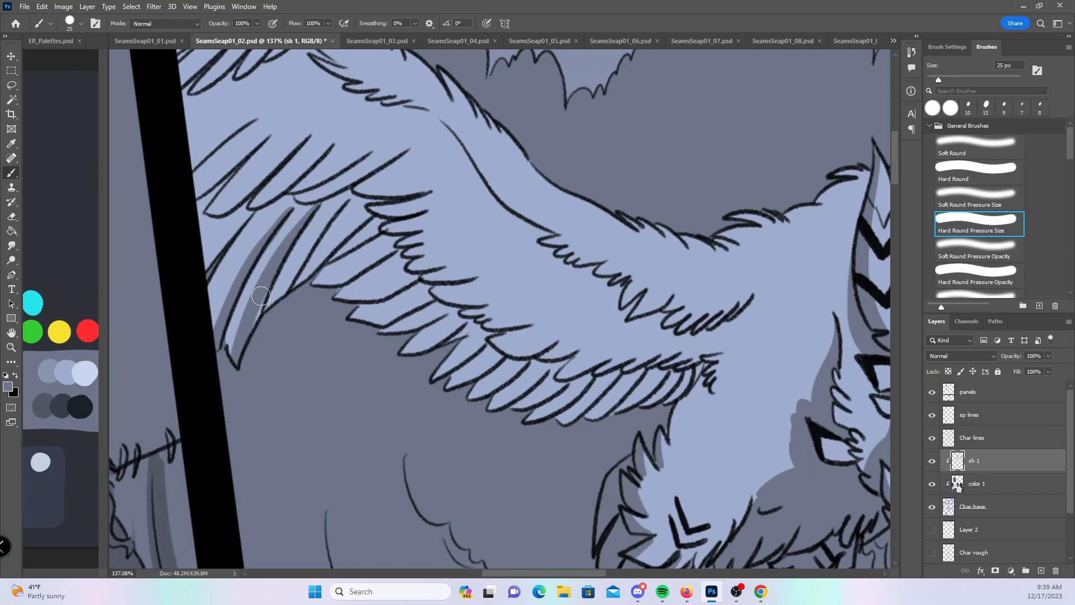
pyautogui.moveTo(354, 195); pyautogui.dragTo(269, 307)
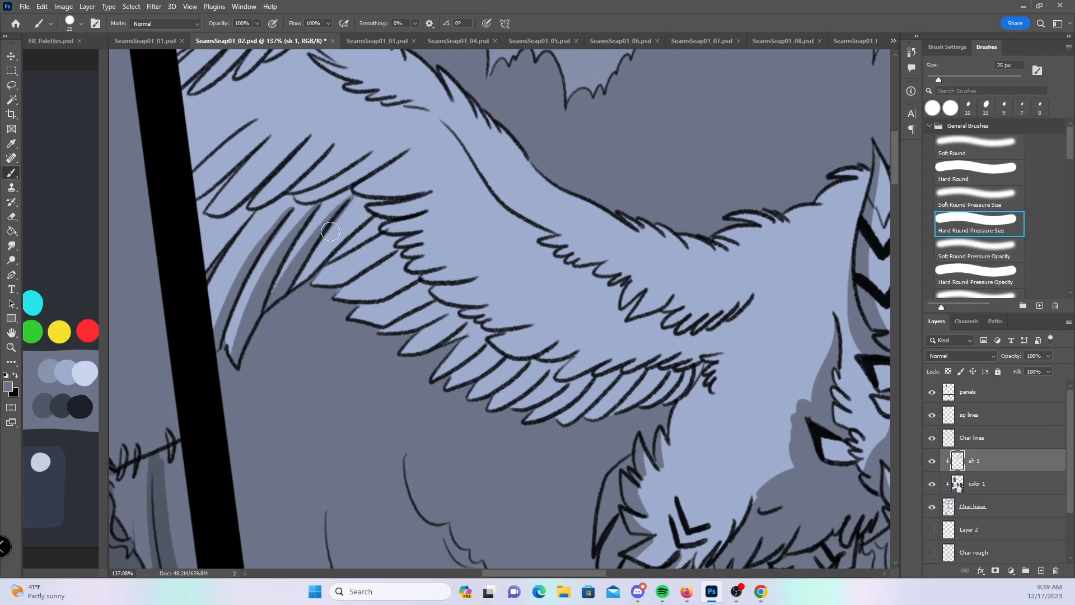
pyautogui.moveTo(381, 198); pyautogui.dragTo(293, 288)
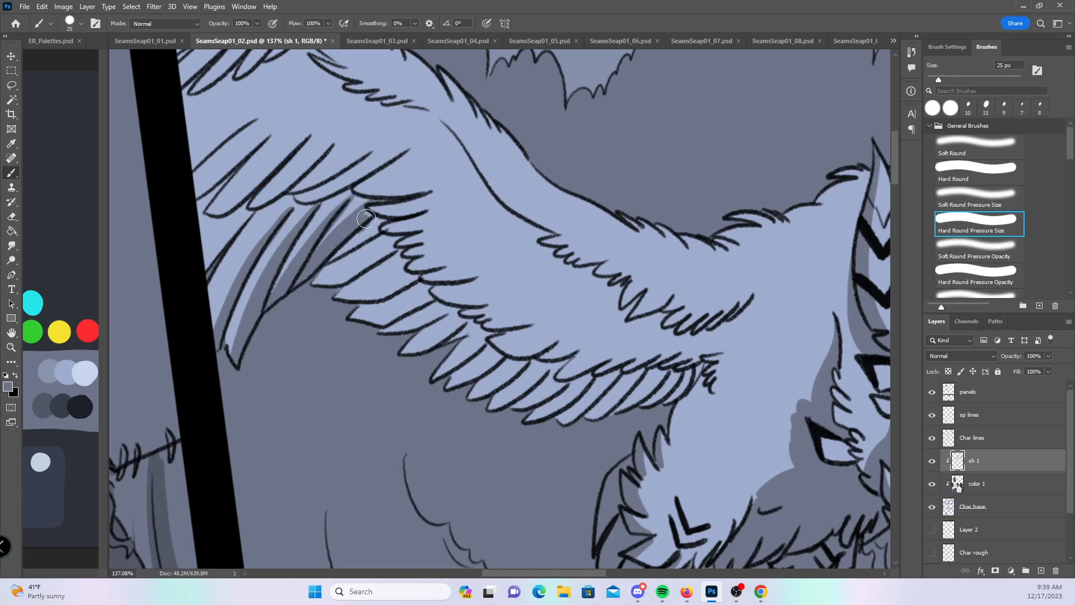
pyautogui.moveTo(359, 242)
pyautogui.mouseDown()
pyautogui.moveTo(320, 276)
pyautogui.moveTo(339, 287)
pyautogui.mouseUp()
pyautogui.moveTo(376, 227)
pyautogui.mouseDown()
pyautogui.moveTo(410, 230)
pyautogui.moveTo(387, 203)
pyautogui.moveTo(367, 208)
pyautogui.moveTo(418, 210)
pyautogui.moveTo(383, 225)
pyautogui.moveTo(425, 226)
pyautogui.moveTo(389, 229)
pyautogui.moveTo(401, 234)
pyautogui.moveTo(335, 288)
pyautogui.mouseUp()
pyautogui.moveTo(395, 244); pyautogui.dragTo(338, 288)
# - Add shadows to the row of overlapping feathers above the left wing's long flight feathers
pyautogui.moveTo(246, 213)
pyautogui.mouseDown()
pyautogui.moveTo(185, 283)
pyautogui.moveTo(243, 216)
pyautogui.moveTo(207, 261)
pyautogui.moveTo(244, 217)
pyautogui.moveTo(216, 238)
pyautogui.mouseUp()
pyautogui.moveTo(227, 157)
pyautogui.mouseDown()
pyautogui.moveTo(187, 204)
pyautogui.moveTo(255, 141)
pyautogui.moveTo(207, 186)
pyautogui.moveTo(245, 156)
pyautogui.moveTo(220, 175)
pyautogui.moveTo(232, 204)
pyautogui.moveTo(208, 210)
pyautogui.moveTo(226, 211)
pyautogui.moveTo(210, 209)
pyautogui.moveTo(237, 197)
pyautogui.moveTo(208, 212)
pyautogui.moveTo(258, 176)
pyautogui.moveTo(247, 192)
pyautogui.moveTo(320, 119)
pyautogui.moveTo(267, 211)
pyautogui.moveTo(251, 206)
pyautogui.moveTo(338, 133)
pyautogui.mouseUp()
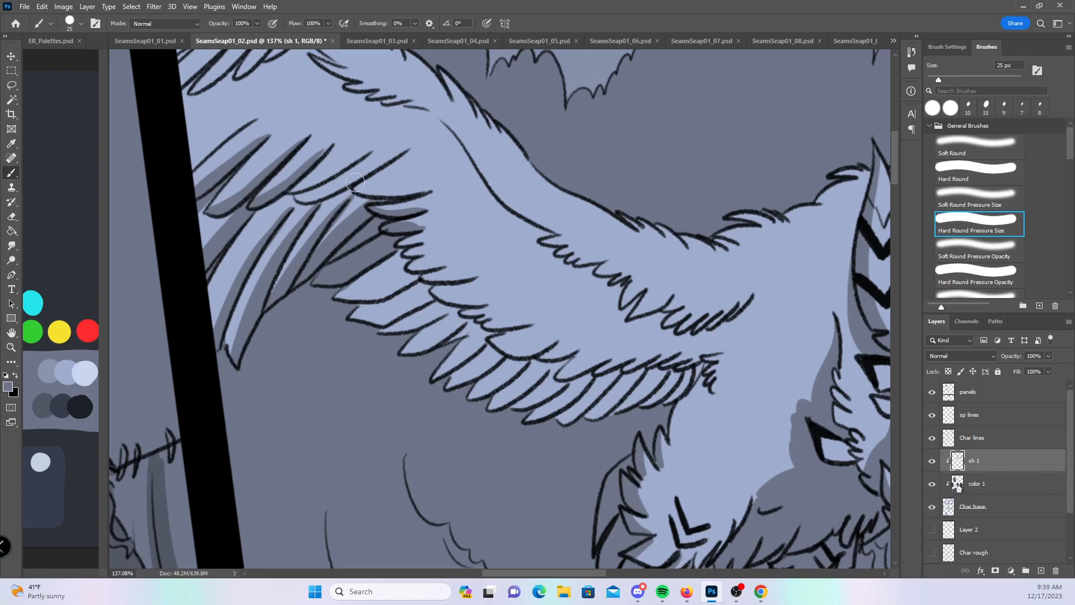
pyautogui.moveTo(304, 172); pyautogui.dragTo(335, 139)
# - Shade the left wing's underside beside the body and the lower feather row outward toward the tip
pyautogui.moveTo(555, 377)
pyautogui.mouseDown()
pyautogui.moveTo(632, 340)
pyautogui.moveTo(618, 354)
pyautogui.moveTo(671, 312)
pyautogui.moveTo(628, 355)
pyautogui.moveTo(663, 332)
pyautogui.moveTo(700, 339)
pyautogui.moveTo(743, 317)
pyautogui.moveTo(693, 353)
pyautogui.moveTo(637, 351)
pyautogui.moveTo(607, 366)
pyautogui.moveTo(554, 407)
pyautogui.moveTo(560, 427)
pyautogui.moveTo(585, 426)
pyautogui.moveTo(705, 368)
pyautogui.moveTo(670, 439)
pyautogui.moveTo(702, 350)
pyautogui.mouseUp()
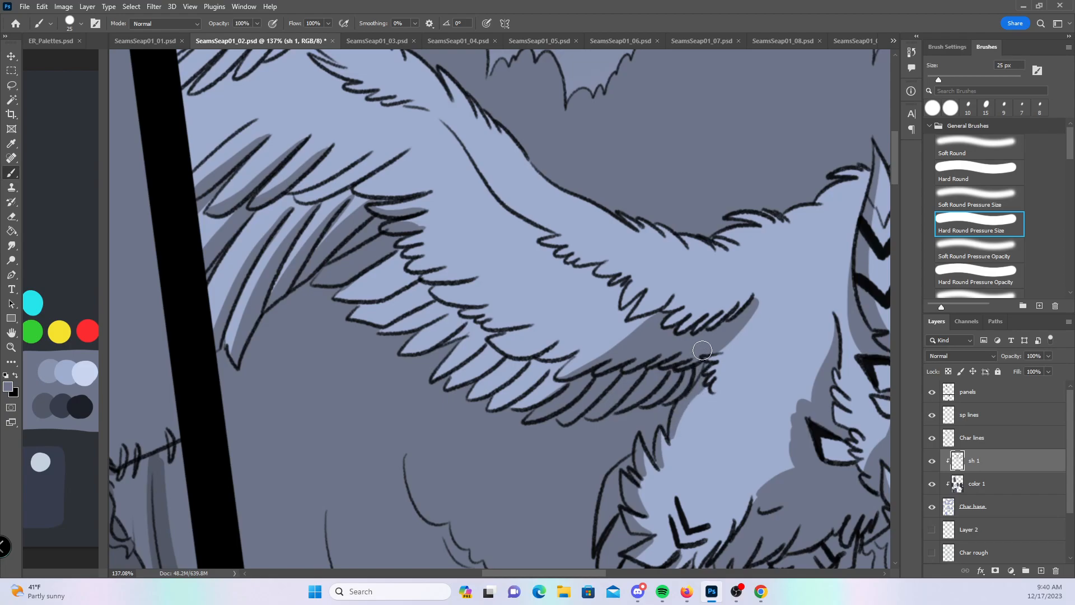
pyautogui.moveTo(567, 358)
pyautogui.mouseDown()
pyautogui.moveTo(526, 401)
pyautogui.moveTo(555, 385)
pyautogui.moveTo(496, 403)
pyautogui.mouseUp()
pyautogui.moveTo(523, 363)
pyautogui.mouseDown()
pyautogui.moveTo(468, 401)
pyautogui.moveTo(516, 364)
pyautogui.moveTo(432, 379)
pyautogui.moveTo(499, 361)
pyautogui.moveTo(489, 332)
pyautogui.moveTo(438, 370)
pyautogui.mouseUp()
pyautogui.moveTo(487, 335)
pyautogui.mouseDown()
pyautogui.moveTo(465, 321)
pyautogui.moveTo(400, 362)
pyautogui.moveTo(456, 307)
pyautogui.moveTo(400, 335)
pyautogui.mouseUp()
pyautogui.moveTo(396, 256)
pyautogui.mouseDown()
pyautogui.moveTo(345, 290)
pyautogui.moveTo(354, 292)
pyautogui.mouseUp()
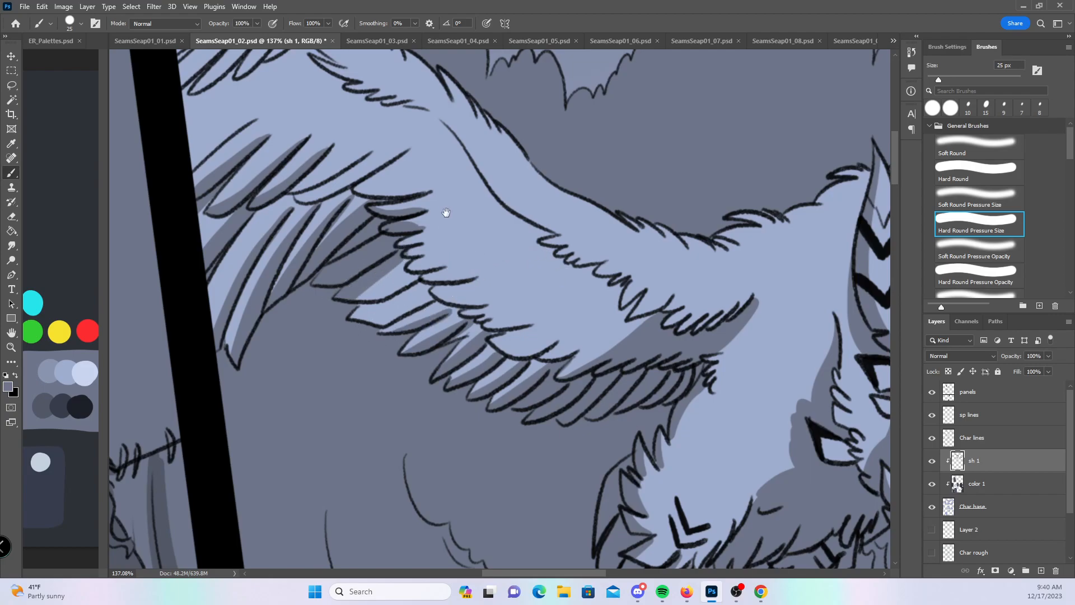
# - Shade the short feathers below the left wing's claws and the fur along its forearm, switching to a 15 px brush
pyautogui.moveTo(444, 209); pyautogui.dragTo(532, 397)
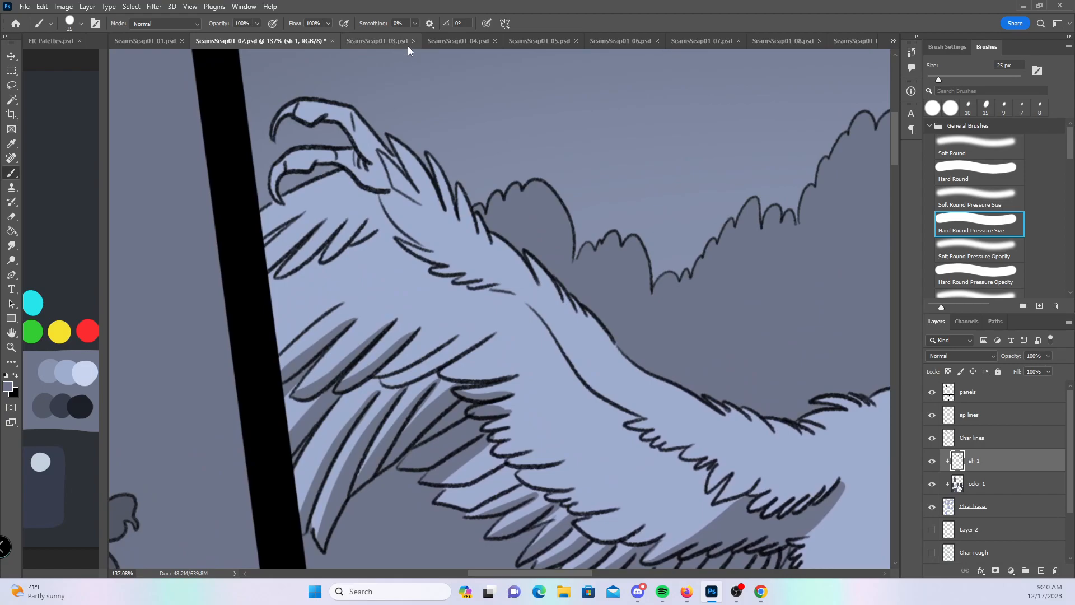
pyautogui.moveTo(306, 209)
pyautogui.mouseDown()
pyautogui.moveTo(272, 226)
pyautogui.moveTo(307, 230)
pyautogui.moveTo(282, 217)
pyautogui.moveTo(329, 198)
pyautogui.moveTo(309, 232)
pyautogui.moveTo(326, 219)
pyautogui.moveTo(254, 280)
pyautogui.moveTo(337, 245)
pyautogui.moveTo(300, 268)
pyautogui.moveTo(335, 231)
pyautogui.moveTo(344, 255)
pyautogui.moveTo(366, 238)
pyautogui.mouseUp()
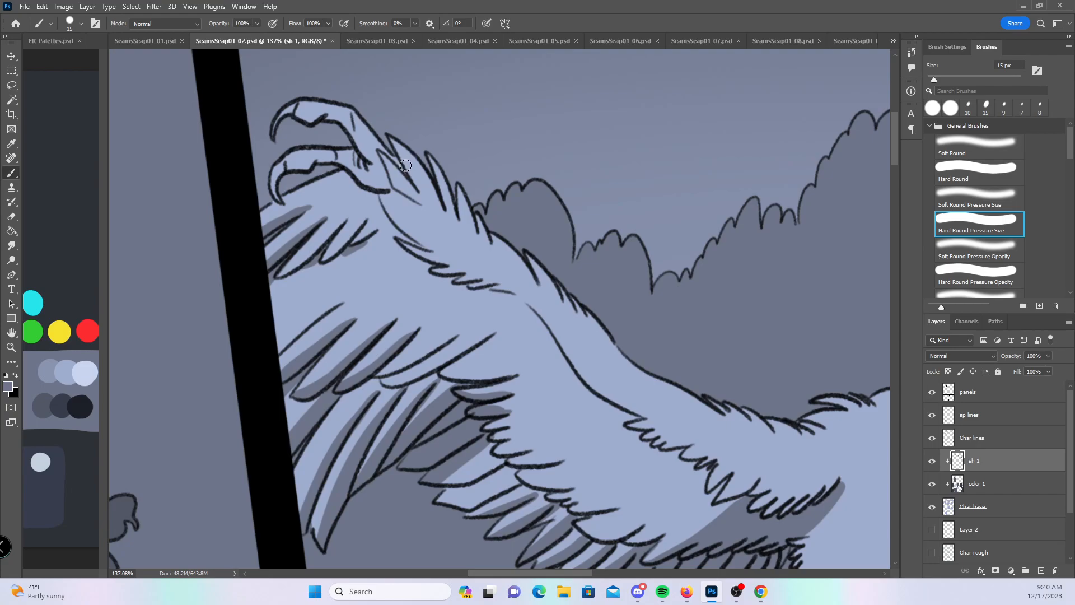
pyautogui.moveTo(380, 162)
pyautogui.mouseDown()
pyautogui.moveTo(399, 182)
pyautogui.moveTo(380, 194)
pyautogui.moveTo(417, 242)
pyautogui.mouseUp()
pyautogui.moveTo(386, 195)
pyautogui.mouseDown()
pyautogui.moveTo(427, 244)
pyautogui.moveTo(394, 225)
pyautogui.moveTo(433, 248)
pyautogui.moveTo(403, 243)
pyautogui.moveTo(442, 263)
pyautogui.mouseUp()
pyautogui.moveTo(388, 132); pyautogui.dragTo(388, 132)
# - Shade the undersides of the left wing's two claws and the fur tufts along the forearm's lower edge
pyautogui.moveTo(282, 192)
pyautogui.mouseDown()
pyautogui.moveTo(274, 170)
pyautogui.moveTo(312, 164)
pyautogui.moveTo(353, 167)
pyautogui.moveTo(386, 189)
pyautogui.mouseUp()
pyautogui.moveTo(336, 143); pyautogui.dragTo(383, 185)
pyautogui.moveTo(295, 117)
pyautogui.mouseDown()
pyautogui.moveTo(328, 119)
pyautogui.moveTo(351, 136)
pyautogui.moveTo(384, 191)
pyautogui.mouseUp()
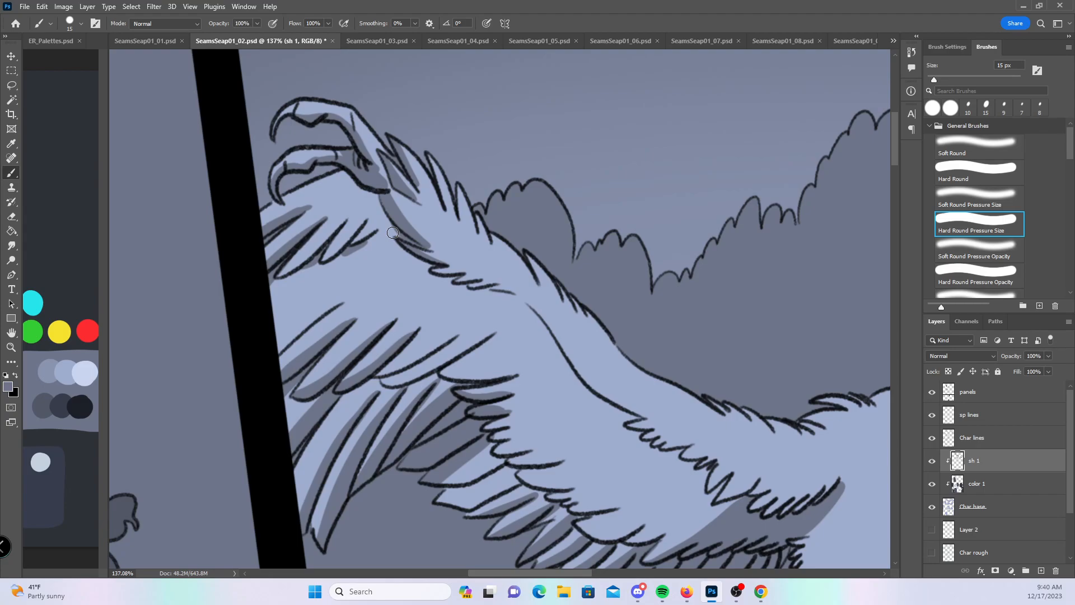
pyautogui.moveTo(434, 270)
pyautogui.mouseDown()
pyautogui.moveTo(471, 271)
pyautogui.moveTo(464, 282)
pyautogui.moveTo(483, 287)
pyautogui.moveTo(460, 285)
pyautogui.moveTo(544, 287)
pyautogui.mouseUp()
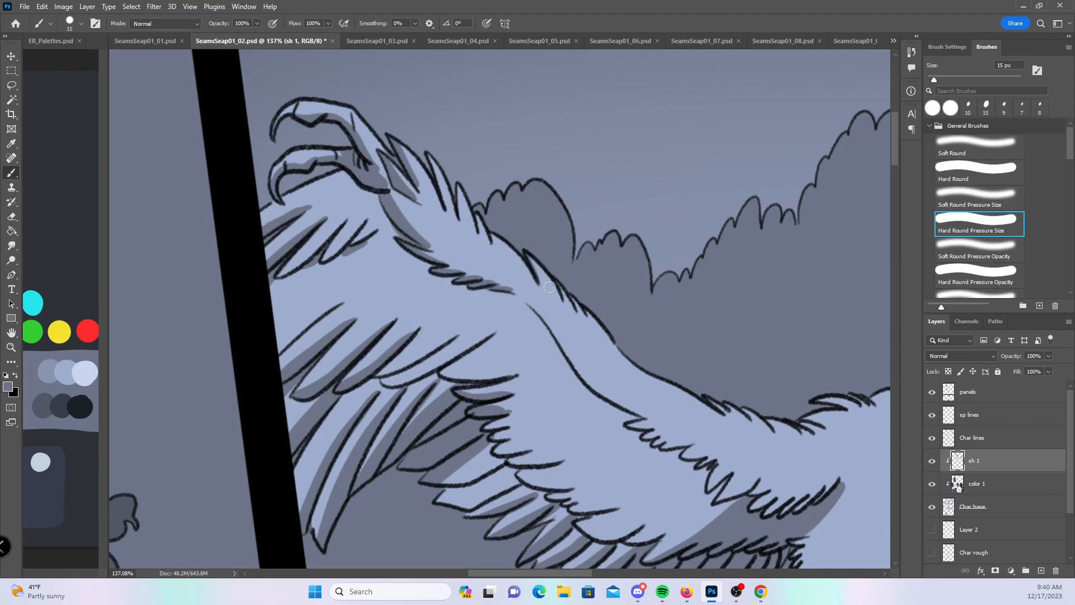
# - Add small shadows under the fur tufts along the creature's upper back and shoulder
pyautogui.moveTo(486, 574); pyautogui.dragTo(542, 573)
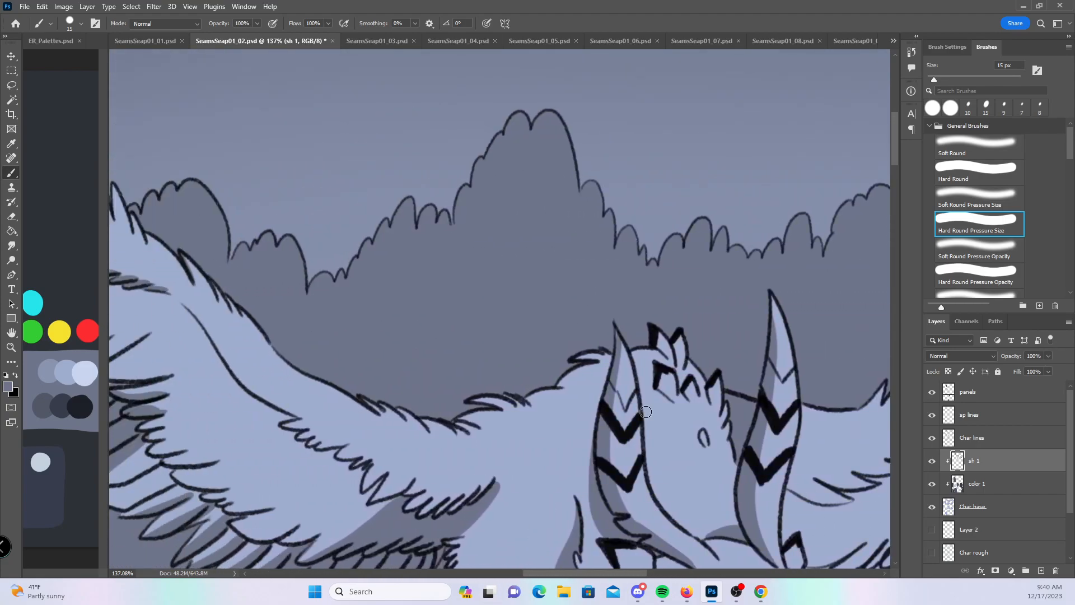
pyautogui.moveTo(894, 137); pyautogui.dragTo(885, 158)
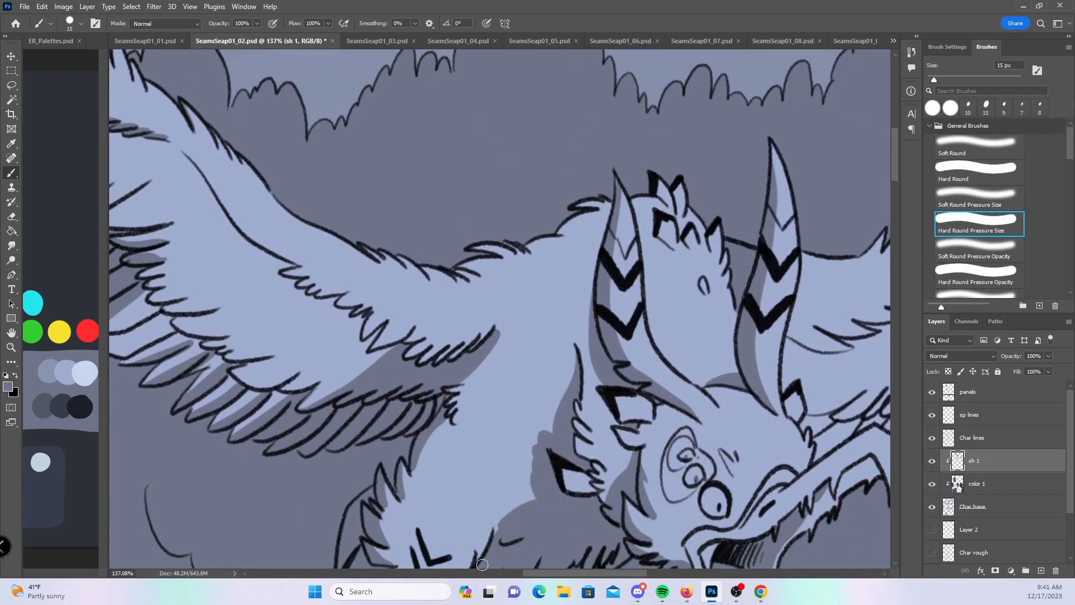
pyautogui.moveTo(531, 575); pyautogui.dragTo(555, 562)
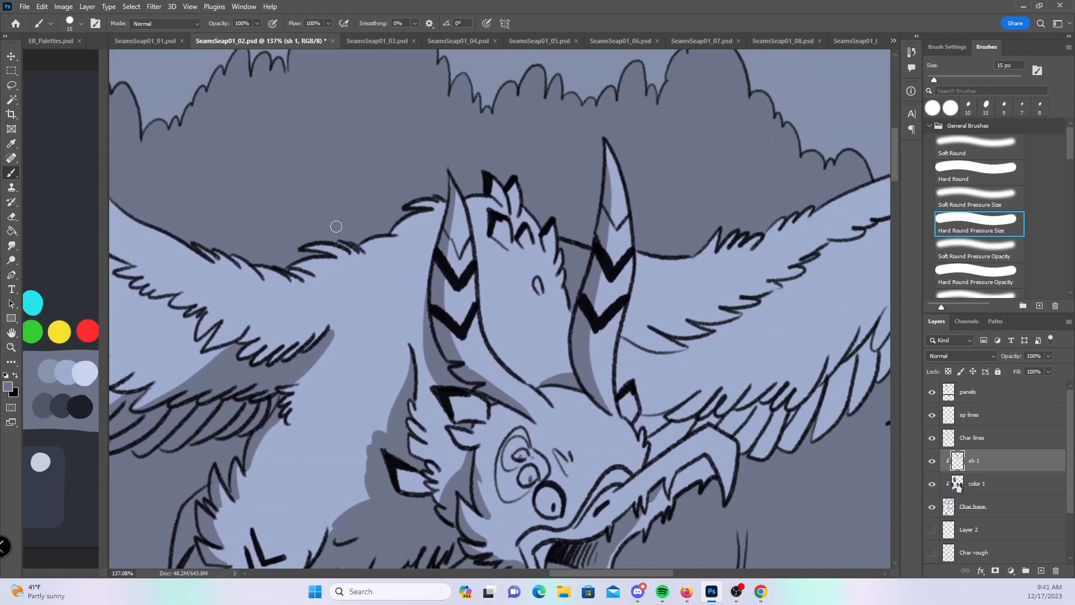
pyautogui.moveTo(289, 263)
pyautogui.mouseDown()
pyautogui.moveTo(314, 249)
pyautogui.moveTo(303, 243)
pyautogui.moveTo(316, 254)
pyautogui.moveTo(300, 276)
pyautogui.mouseUp()
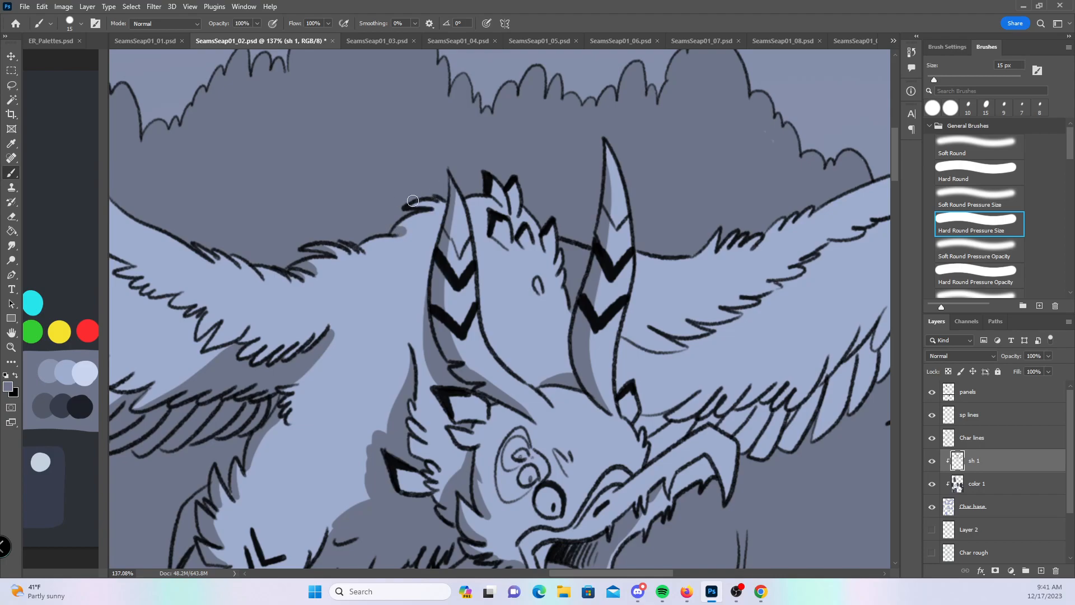
# - Shade the right wing beneath its upper fur edge and darken the small feathers midway along its lower edge
pyautogui.moveTo(555, 573); pyautogui.dragTo(612, 569)
pyautogui.scroll(-2, 840, 140)
pyautogui.moveTo(312, 239)
pyautogui.mouseDown()
pyautogui.moveTo(453, 258)
pyautogui.moveTo(382, 247)
pyautogui.moveTo(414, 253)
pyautogui.moveTo(399, 262)
pyautogui.moveTo(471, 220)
pyautogui.moveTo(461, 217)
pyautogui.moveTo(448, 243)
pyautogui.moveTo(487, 211)
pyautogui.moveTo(445, 254)
pyautogui.moveTo(472, 253)
pyautogui.moveTo(477, 265)
pyautogui.moveTo(583, 231)
pyautogui.moveTo(526, 261)
pyautogui.moveTo(565, 246)
pyautogui.moveTo(556, 274)
pyautogui.moveTo(585, 235)
pyautogui.moveTo(591, 260)
pyautogui.mouseUp()
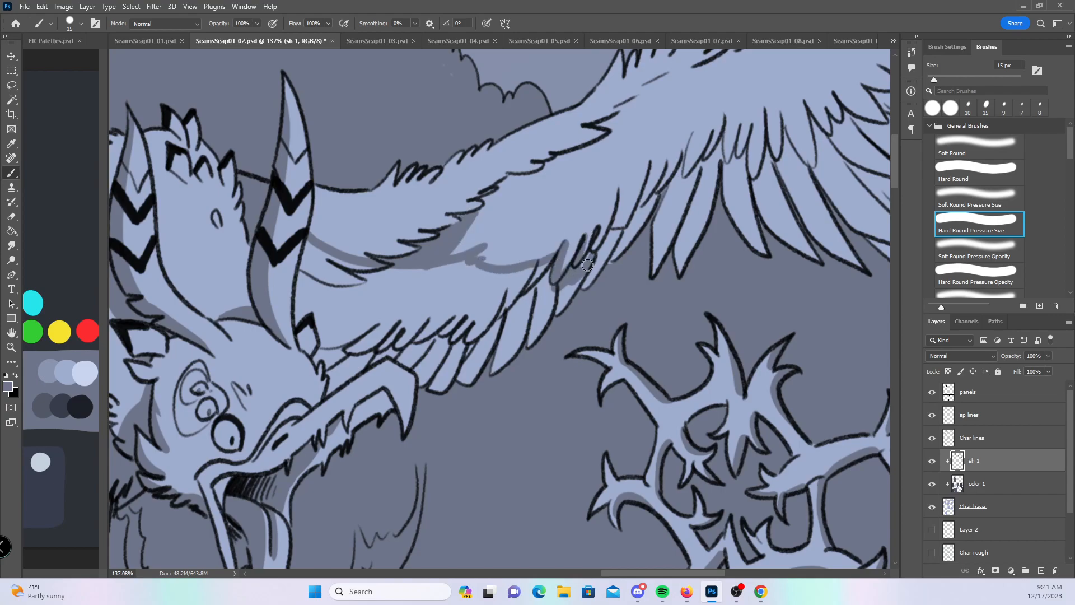
pyautogui.moveTo(613, 209); pyautogui.dragTo(585, 277)
pyautogui.moveTo(612, 244)
pyautogui.mouseDown()
pyautogui.moveTo(677, 161)
pyautogui.moveTo(603, 249)
pyautogui.mouseUp()
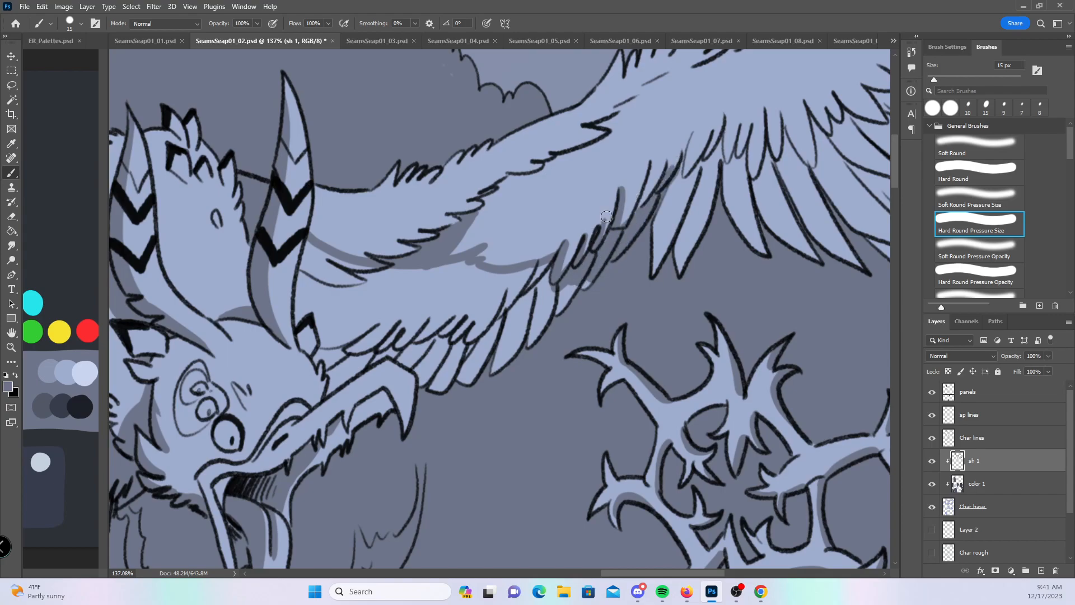
# - Shade the right wing beside the horn and behind the beak, then fill its lower inner feathers with a 30 px brush
pyautogui.moveTo(319, 212)
pyautogui.mouseDown()
pyautogui.moveTo(297, 298)
pyautogui.moveTo(326, 346)
pyautogui.moveTo(316, 358)
pyautogui.moveTo(324, 351)
pyautogui.moveTo(328, 374)
pyautogui.moveTo(332, 366)
pyautogui.moveTo(331, 387)
pyautogui.moveTo(359, 347)
pyautogui.moveTo(329, 389)
pyautogui.moveTo(392, 349)
pyautogui.moveTo(422, 368)
pyautogui.mouseUp()
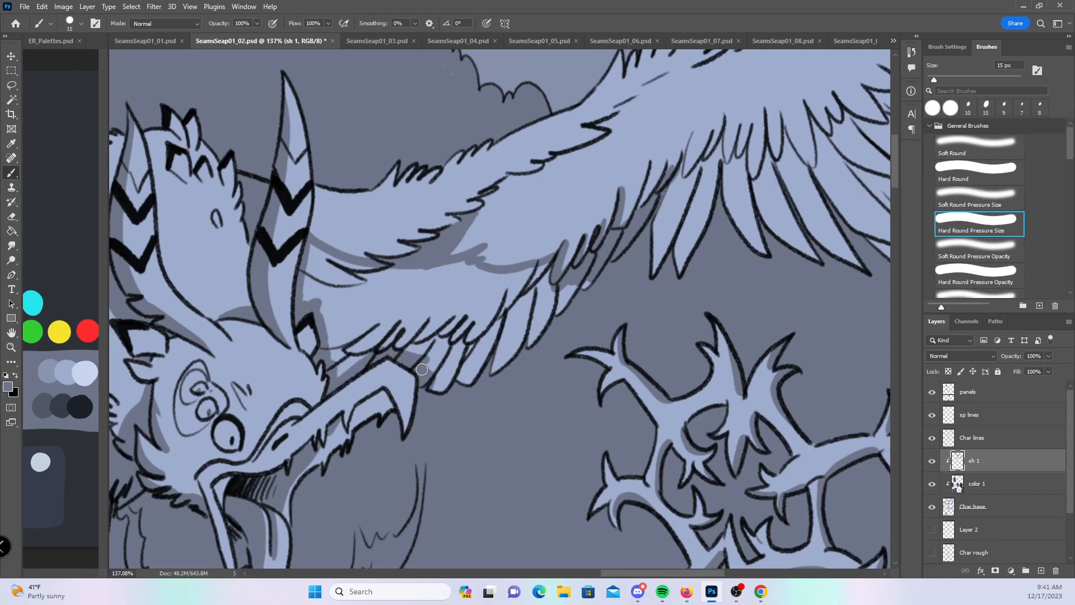
pyautogui.press(']')
pyautogui.press(']')
pyautogui.press(']')
pyautogui.moveTo(315, 253)
pyautogui.mouseDown()
pyautogui.moveTo(306, 297)
pyautogui.moveTo(320, 256)
pyautogui.moveTo(377, 271)
pyautogui.moveTo(449, 255)
pyautogui.moveTo(447, 263)
pyautogui.moveTo(589, 162)
pyautogui.moveTo(551, 244)
pyautogui.moveTo(452, 272)
pyautogui.moveTo(546, 271)
pyautogui.moveTo(536, 275)
pyautogui.moveTo(571, 286)
pyautogui.moveTo(596, 275)
pyautogui.mouseUp()
pyautogui.moveTo(333, 277)
pyautogui.mouseDown()
pyautogui.moveTo(327, 321)
pyautogui.moveTo(336, 360)
pyautogui.moveTo(354, 282)
pyautogui.moveTo(389, 281)
pyautogui.moveTo(425, 359)
pyautogui.moveTo(461, 296)
pyautogui.moveTo(517, 318)
pyautogui.moveTo(526, 352)
pyautogui.moveTo(535, 331)
pyautogui.mouseUp()
# - Shade the hanging feathers midway along the right wing and the small tufts above them
pyautogui.moveTo(722, 400)
pyautogui.mouseDown()
pyautogui.moveTo(476, 392)
pyautogui.moveTo(338, 431)
pyautogui.mouseUp()
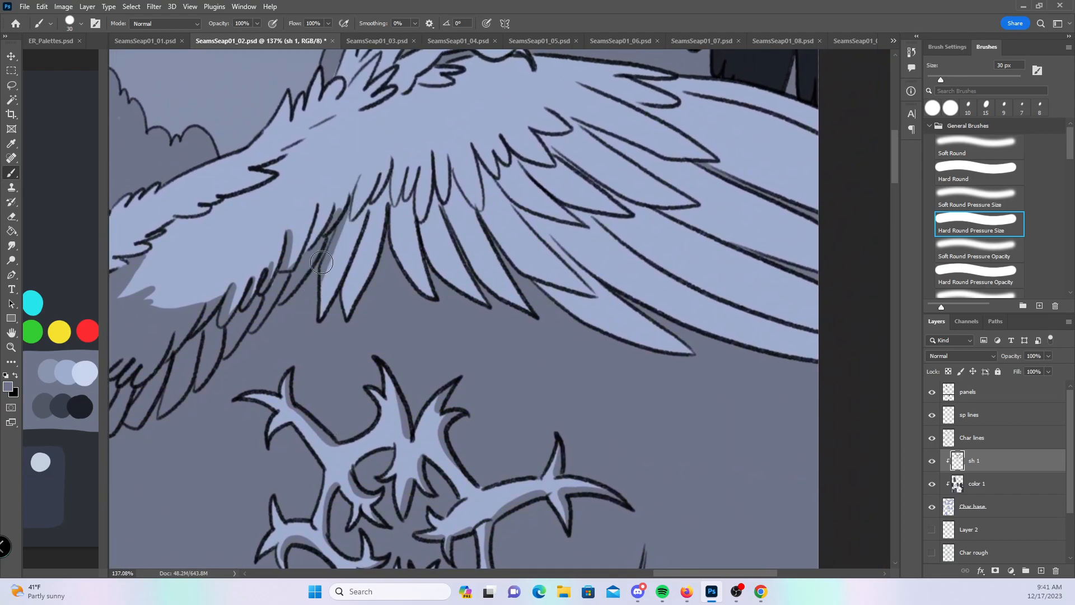
pyautogui.moveTo(334, 252)
pyautogui.mouseDown()
pyautogui.moveTo(381, 191)
pyautogui.moveTo(347, 302)
pyautogui.moveTo(386, 196)
pyautogui.moveTo(397, 263)
pyautogui.moveTo(406, 204)
pyautogui.moveTo(445, 277)
pyautogui.moveTo(435, 193)
pyautogui.moveTo(430, 216)
pyautogui.moveTo(454, 280)
pyautogui.moveTo(448, 181)
pyautogui.moveTo(463, 244)
pyautogui.moveTo(451, 168)
pyautogui.moveTo(467, 249)
pyautogui.moveTo(504, 278)
pyautogui.mouseUp()
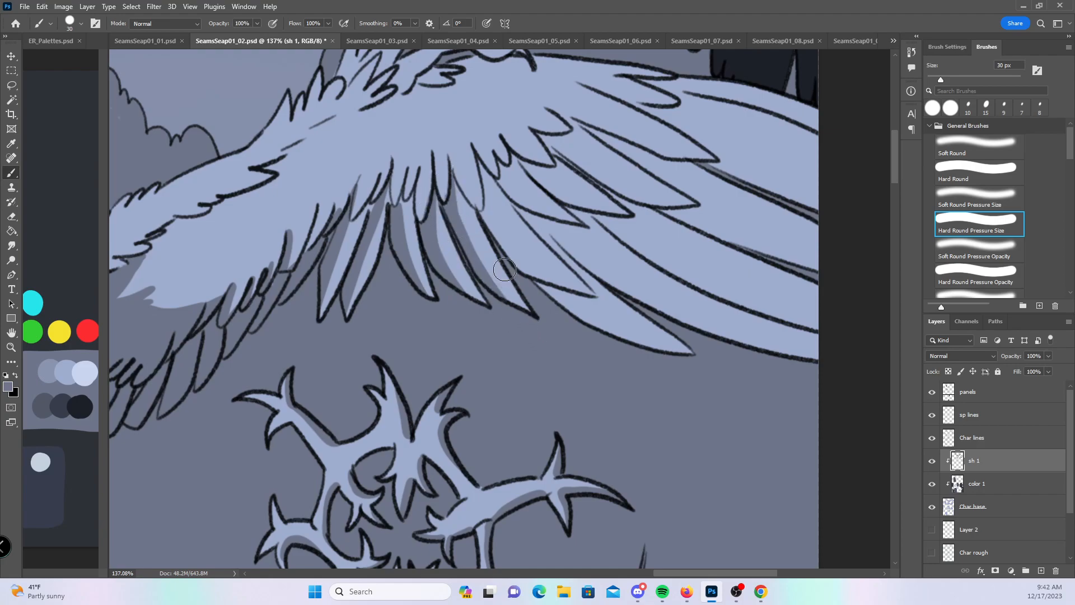
pyautogui.moveTo(616, 389); pyautogui.dragTo(525, 428)
pyautogui.press('[')
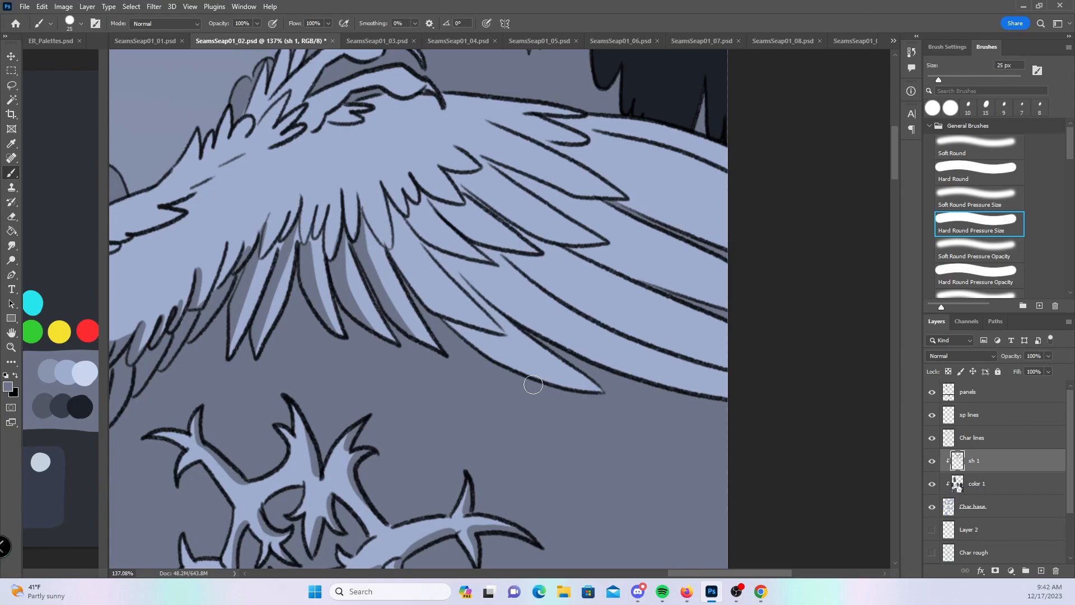
pyautogui.moveTo(270, 213)
pyautogui.mouseDown()
pyautogui.moveTo(265, 247)
pyautogui.moveTo(290, 210)
pyautogui.moveTo(319, 207)
pyautogui.mouseUp()
pyautogui.moveTo(327, 253)
pyautogui.mouseDown()
pyautogui.moveTo(329, 209)
pyautogui.moveTo(347, 210)
pyautogui.moveTo(348, 196)
pyautogui.mouseUp()
# - Shade the long lower feathers of the right wing's outer part with a 25 px brush
pyautogui.moveTo(381, 242)
pyautogui.mouseDown()
pyautogui.moveTo(360, 197)
pyautogui.moveTo(395, 235)
pyautogui.moveTo(399, 271)
pyautogui.moveTo(392, 249)
pyautogui.moveTo(441, 308)
pyautogui.moveTo(509, 336)
pyautogui.mouseUp()
pyautogui.moveTo(449, 320); pyautogui.dragTo(606, 395)
pyautogui.moveTo(426, 245); pyautogui.dragTo(489, 294)
pyautogui.moveTo(419, 239)
pyautogui.mouseDown()
pyautogui.moveTo(578, 351)
pyautogui.moveTo(580, 342)
pyautogui.moveTo(727, 392)
pyautogui.mouseUp()
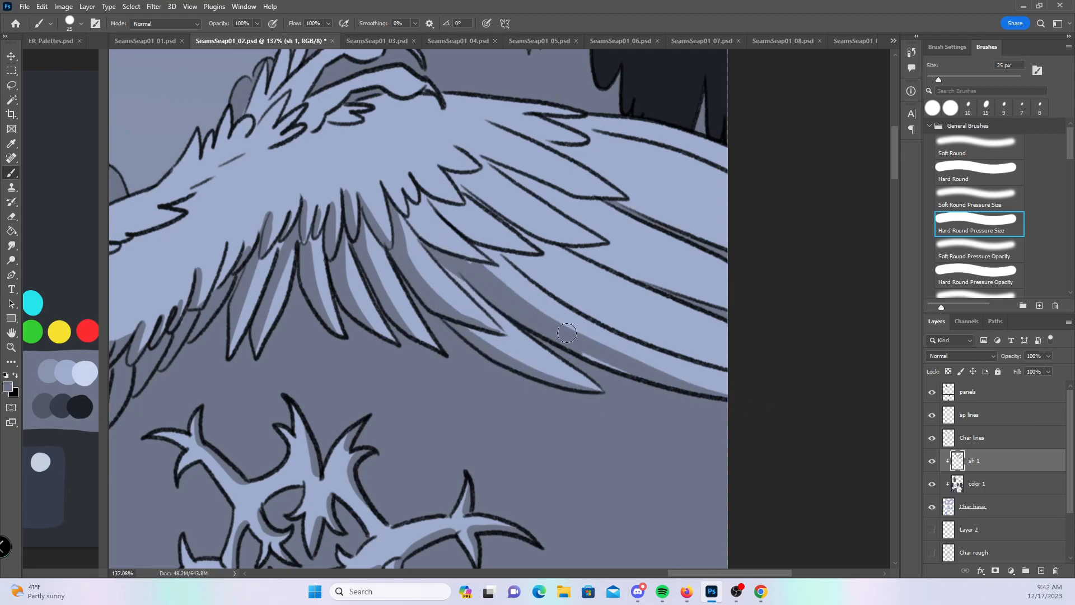
pyautogui.moveTo(393, 212)
pyautogui.mouseDown()
pyautogui.moveTo(434, 247)
pyautogui.moveTo(406, 204)
pyautogui.moveTo(431, 241)
pyautogui.moveTo(453, 247)
pyautogui.moveTo(434, 205)
pyautogui.moveTo(493, 249)
pyautogui.moveTo(440, 202)
pyautogui.moveTo(574, 302)
pyautogui.moveTo(652, 341)
pyautogui.moveTo(560, 291)
pyautogui.moveTo(748, 371)
pyautogui.mouseUp()
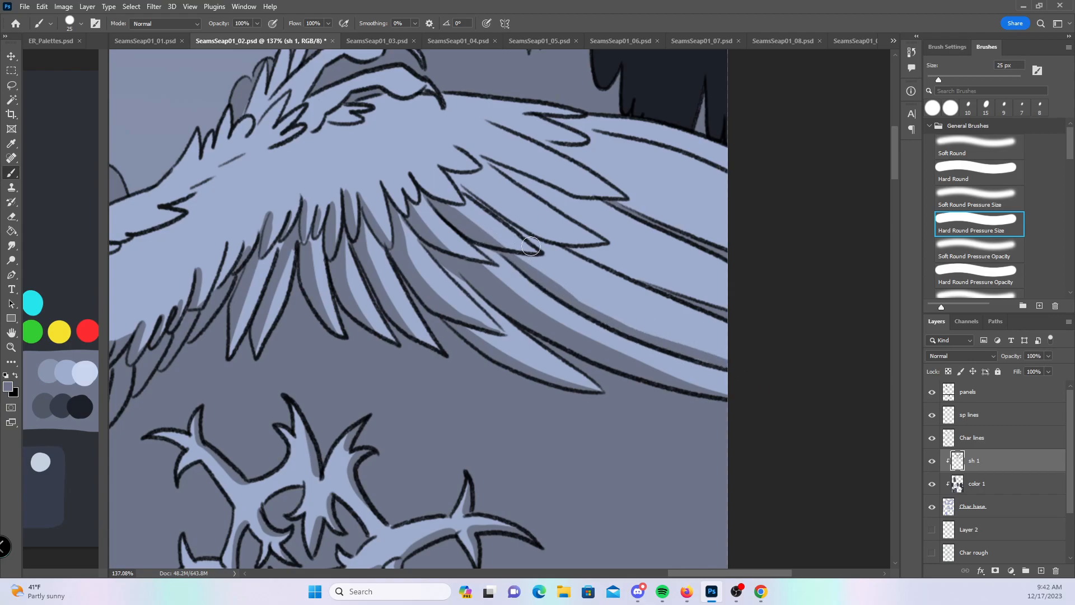
# - Shade the next long feathers higher on the right wing's outer part, redoing the first stroke with a smaller brush
pyautogui.moveTo(450, 174)
pyautogui.mouseDown()
pyautogui.moveTo(465, 193)
pyautogui.moveTo(449, 173)
pyautogui.mouseUp()
pyautogui.hotkey('ctrl', 'z')
pyautogui.press('[')
pyautogui.moveTo(474, 193)
pyautogui.mouseDown()
pyautogui.moveTo(518, 225)
pyautogui.moveTo(600, 241)
pyautogui.moveTo(630, 272)
pyautogui.moveTo(728, 307)
pyautogui.mouseUp()
pyautogui.moveTo(595, 249); pyautogui.dragTo(775, 317)
# - Shade the uppermost outer feathers of the right wing with a 15 px brush, out to the panel's edge
pyautogui.moveTo(595, 353); pyautogui.dragTo(488, 440)
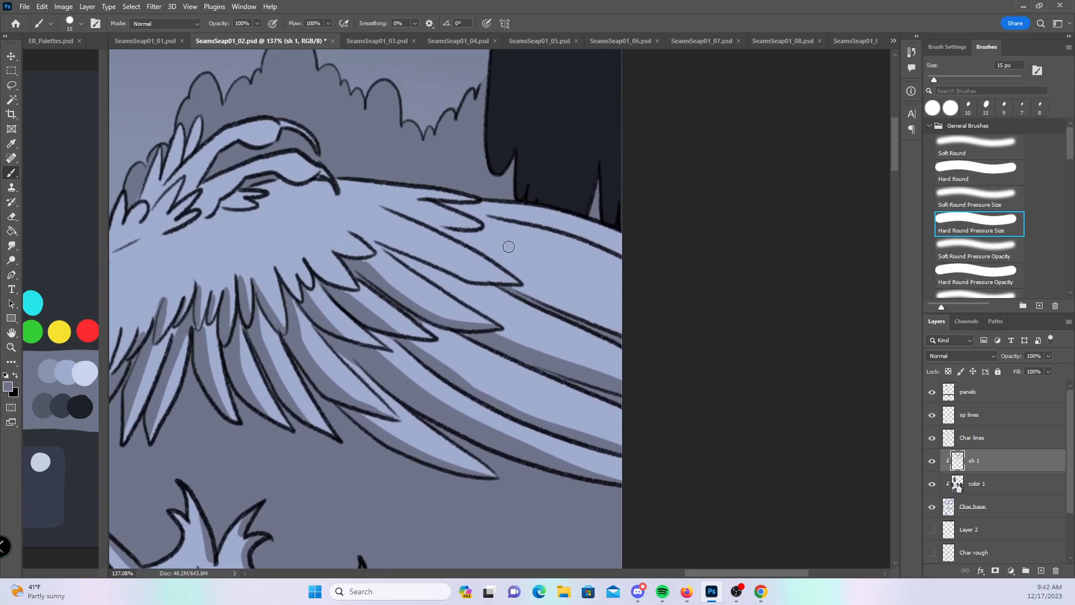
pyautogui.moveTo(397, 251); pyautogui.dragTo(420, 271)
pyautogui.moveTo(417, 221); pyautogui.dragTo(408, 215)
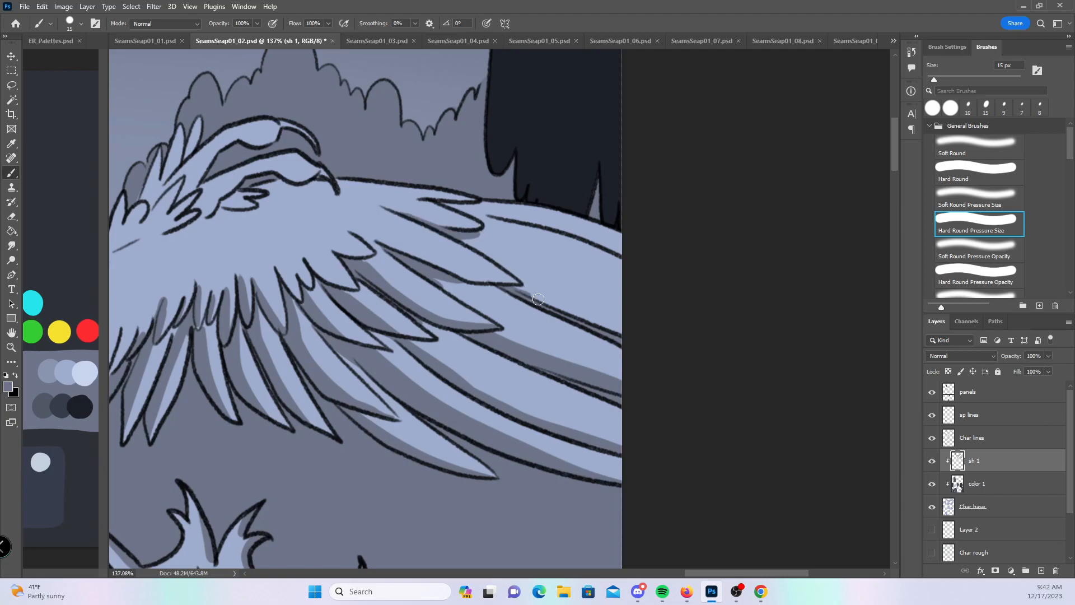
pyautogui.moveTo(453, 234); pyautogui.dragTo(619, 327)
pyautogui.moveTo(519, 289); pyautogui.dragTo(633, 336)
pyautogui.moveTo(501, 218); pyautogui.dragTo(657, 256)
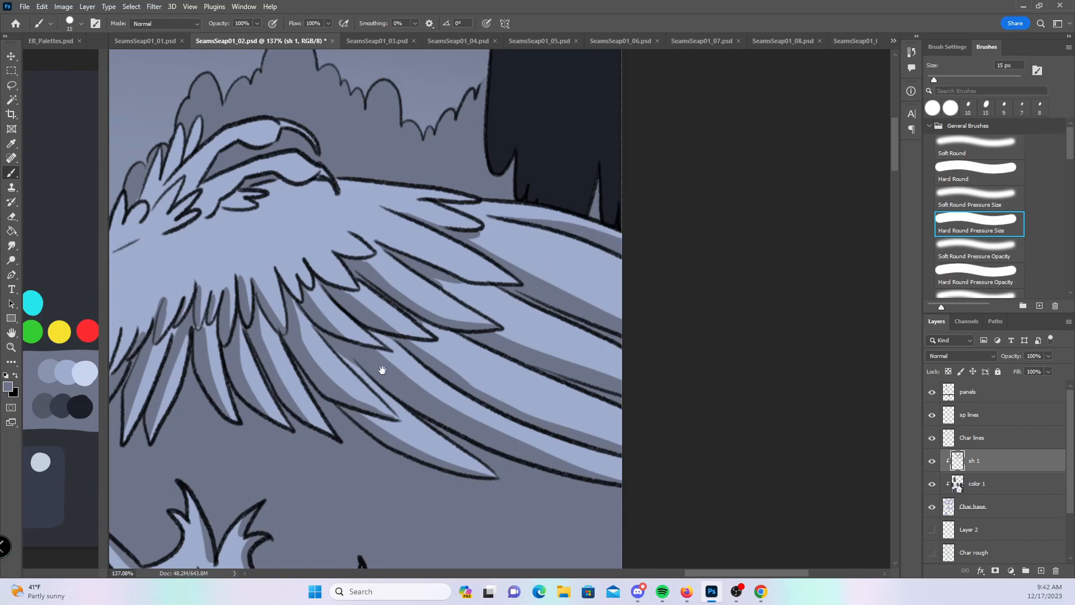
# - Shade beneath the right wing's forearm fur marks, its two claws and the fur tufts around them
pyautogui.moveTo(379, 370); pyautogui.dragTo(694, 361)
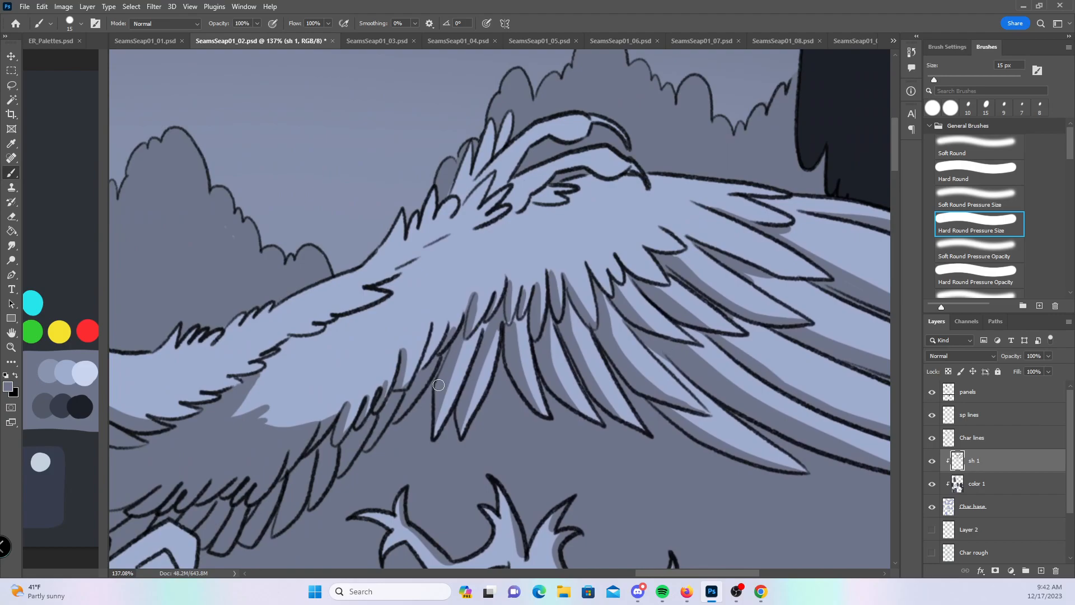
pyautogui.moveTo(293, 323)
pyautogui.mouseDown()
pyautogui.moveTo(313, 331)
pyautogui.moveTo(350, 311)
pyautogui.moveTo(337, 308)
pyautogui.moveTo(396, 291)
pyautogui.moveTo(408, 261)
pyautogui.moveTo(456, 228)
pyautogui.mouseUp()
pyautogui.moveTo(503, 182)
pyautogui.mouseDown()
pyautogui.moveTo(533, 144)
pyautogui.moveTo(587, 126)
pyautogui.moveTo(535, 144)
pyautogui.moveTo(551, 135)
pyautogui.moveTo(502, 178)
pyautogui.mouseUp()
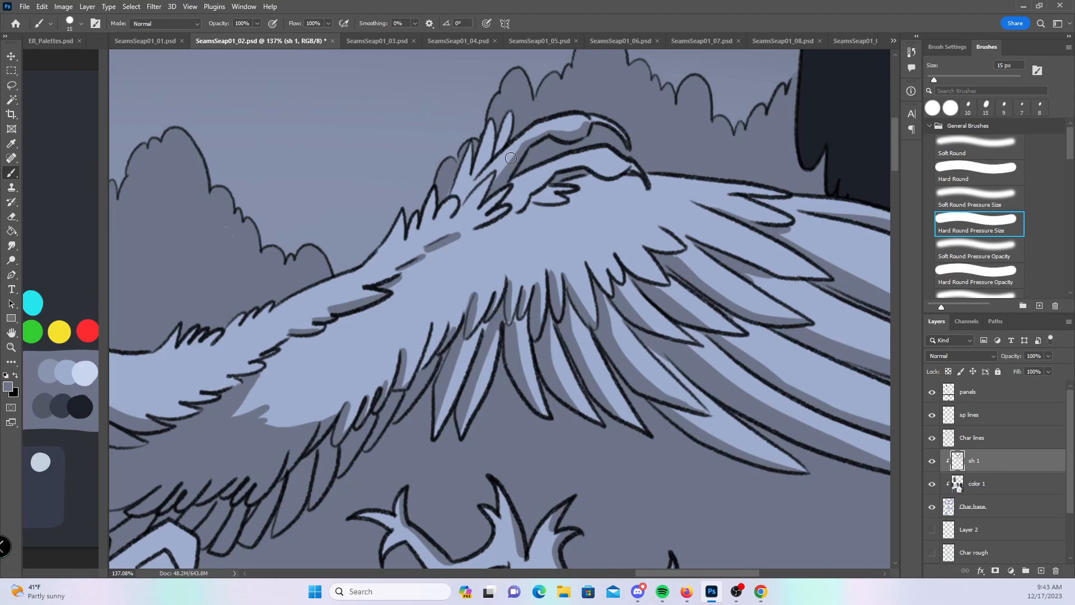
pyautogui.moveTo(514, 210)
pyautogui.mouseDown()
pyautogui.moveTo(560, 171)
pyautogui.moveTo(605, 156)
pyautogui.moveTo(592, 163)
pyautogui.moveTo(624, 169)
pyautogui.mouseUp()
pyautogui.moveTo(518, 210); pyautogui.dragTo(601, 167)
pyautogui.moveTo(521, 207); pyautogui.dragTo(551, 201)
pyautogui.moveTo(486, 226)
pyautogui.mouseDown()
pyautogui.moveTo(509, 187)
pyautogui.moveTo(483, 181)
pyautogui.moveTo(486, 190)
pyautogui.moveTo(494, 173)
pyautogui.moveTo(506, 190)
pyautogui.moveTo(487, 209)
pyautogui.moveTo(506, 208)
pyautogui.moveTo(432, 209)
pyautogui.moveTo(452, 198)
pyautogui.mouseUp()
# - Shade beside the mouth and teeth of the pale foreground head in the page's bottom-right panel
pyautogui.moveTo(651, 331); pyautogui.dragTo(552, 339)
pyautogui.moveTo(596, 532); pyautogui.dragTo(595, 379)
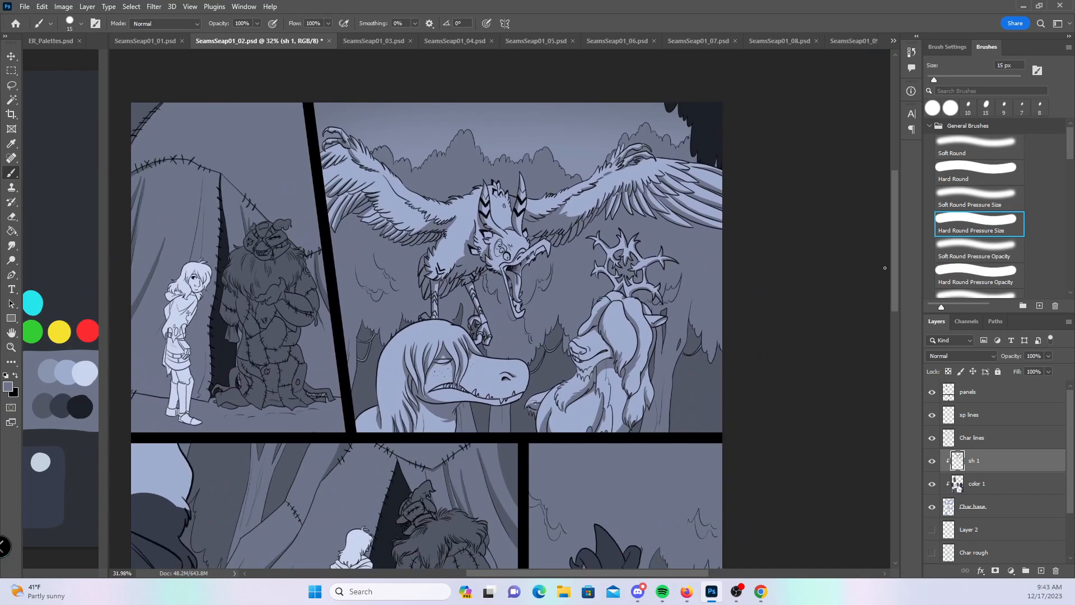
pyautogui.scroll(-10, 880, 270)
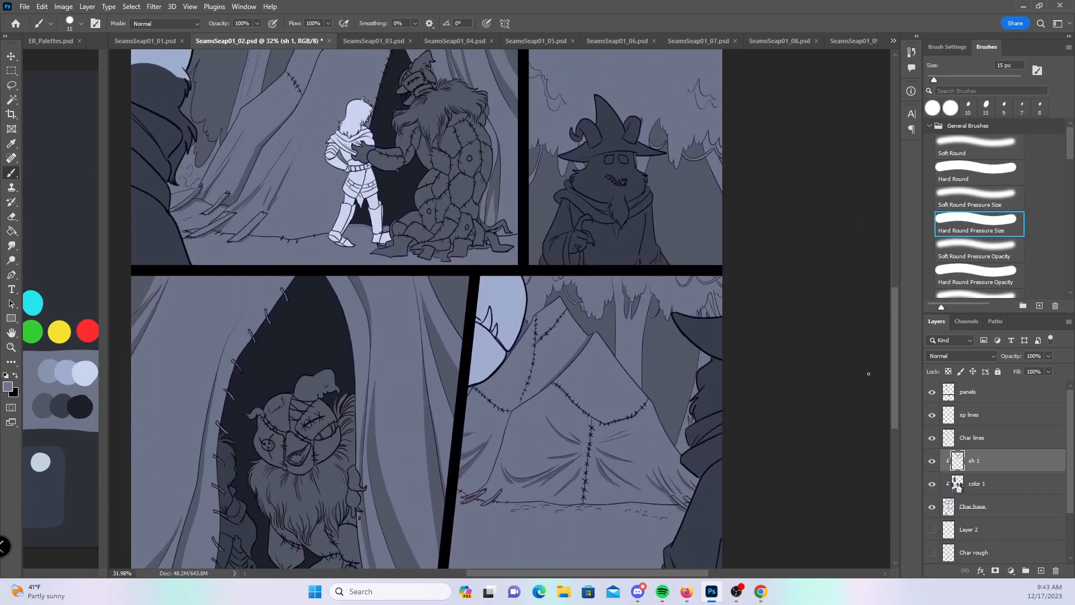
pyautogui.scroll(6, 491, 253)
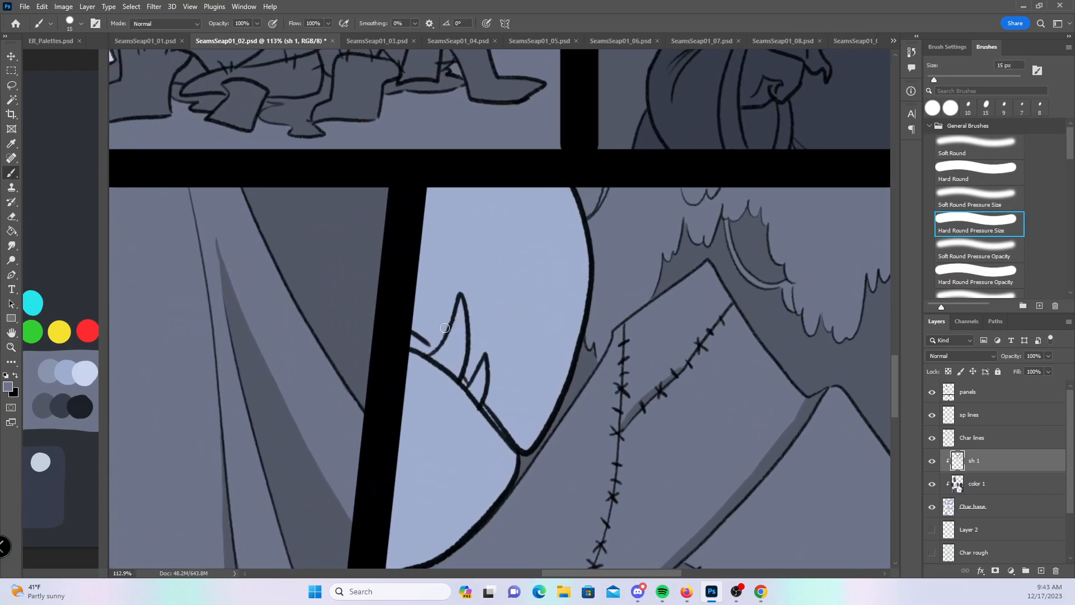
pyautogui.press(']')
pyautogui.press(']')
pyautogui.moveTo(408, 334); pyautogui.dragTo(428, 339)
pyautogui.moveTo(458, 300)
pyautogui.mouseDown()
pyautogui.moveTo(428, 355)
pyautogui.moveTo(458, 304)
pyautogui.moveTo(441, 348)
pyautogui.mouseUp()
pyautogui.moveTo(474, 379)
pyautogui.mouseDown()
pyautogui.moveTo(484, 358)
pyautogui.moveTo(470, 392)
pyautogui.mouseUp()
# - Outline the shadow inside the pale head and jaw at 50 px, then fill it with the Hard Round brush, leaving a light rim
pyautogui.moveTo(602, 455)
pyautogui.mouseDown()
pyautogui.moveTo(614, 302)
pyautogui.moveTo(531, 366)
pyautogui.mouseUp()
pyautogui.press('z')
pyautogui.press(']')
pyautogui.press(']')
pyautogui.press(']')
pyautogui.press(']')
pyautogui.press(']')
pyautogui.moveTo(483, 178)
pyautogui.mouseDown()
pyautogui.moveTo(495, 230)
pyautogui.moveTo(469, 333)
pyautogui.moveTo(385, 408)
pyautogui.mouseUp()
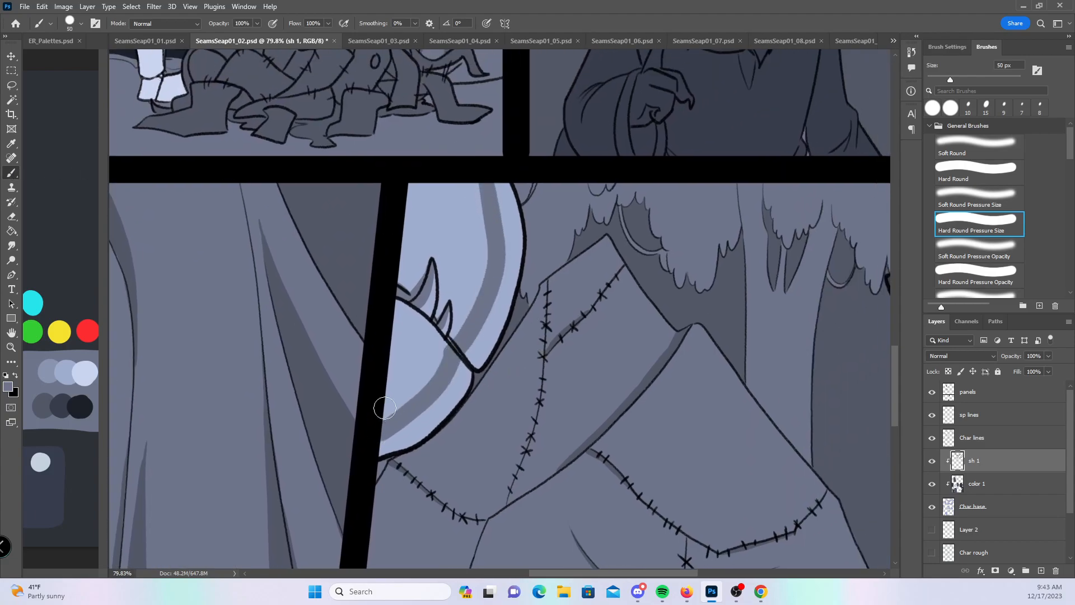
pyautogui.click(962, 175)
pyautogui.moveTo(429, 174)
pyautogui.mouseDown()
pyautogui.moveTo(411, 236)
pyautogui.moveTo(464, 187)
pyautogui.moveTo(481, 188)
pyautogui.moveTo(473, 211)
pyautogui.moveTo(403, 282)
pyautogui.moveTo(398, 403)
pyautogui.moveTo(414, 404)
pyautogui.moveTo(474, 285)
pyautogui.mouseUp()
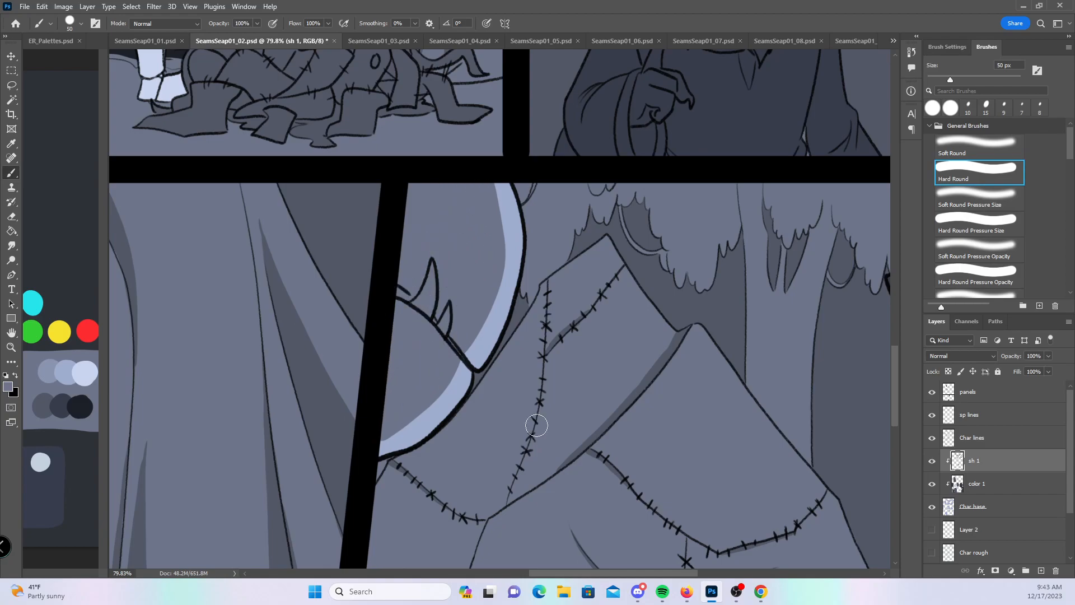
# - Save the comic page
pyautogui.press('z')
pyautogui.moveTo(626, 282); pyautogui.dragTo(565, 284)
pyautogui.moveTo(676, 292); pyautogui.dragTo(610, 487)
pyautogui.moveTo(560, 276); pyautogui.dragTo(565, 388)
pyautogui.hotkey('ctrl', 's')
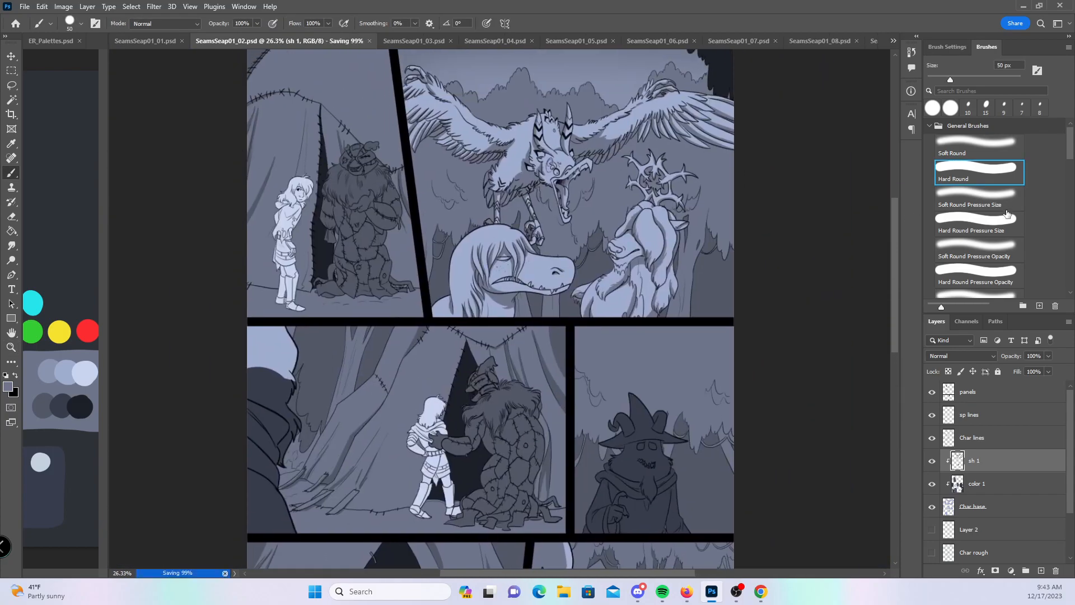
# - Shade the long-haired character's hood in the first panel with a 20 px Hard Round Pressure Size brush, using the palette's mid blue-grey
pyautogui.click(976, 221)
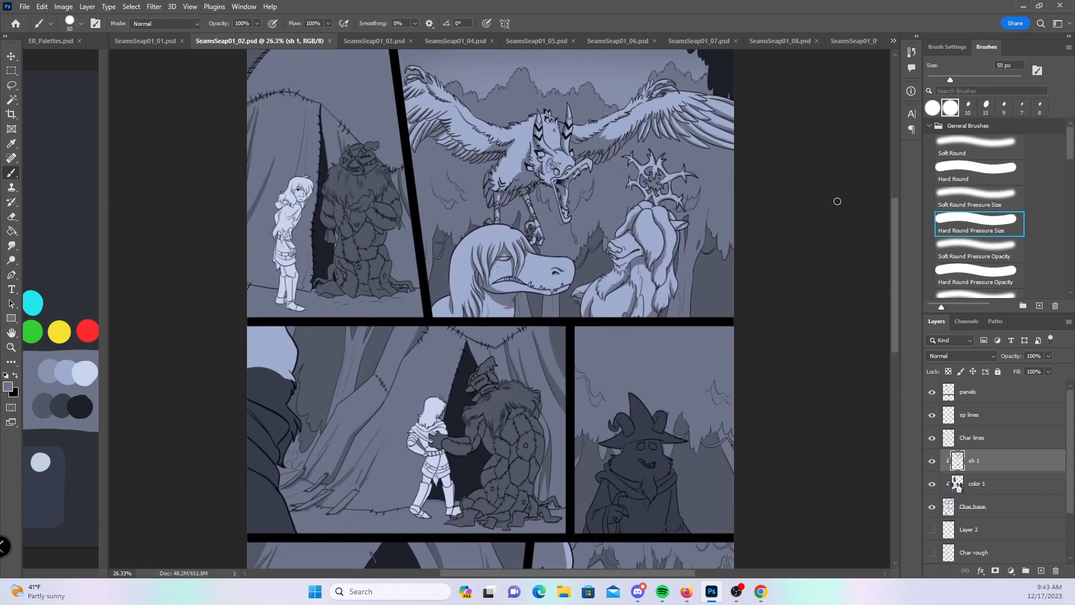
pyautogui.keyDown('alt'); pyautogui.click(49, 371); pyautogui.keyUp('alt')
pyautogui.press('z')
pyautogui.moveTo(335, 214); pyautogui.dragTo(391, 201)
pyautogui.moveTo(238, 229)
pyautogui.mouseDown()
pyautogui.moveTo(257, 215)
pyautogui.moveTo(430, 250)
pyautogui.mouseUp()
pyautogui.press('b')
pyautogui.press('[')
pyautogui.press('[')
pyautogui.press('[')
pyautogui.press('[')
pyautogui.press('[')
pyautogui.press('[')
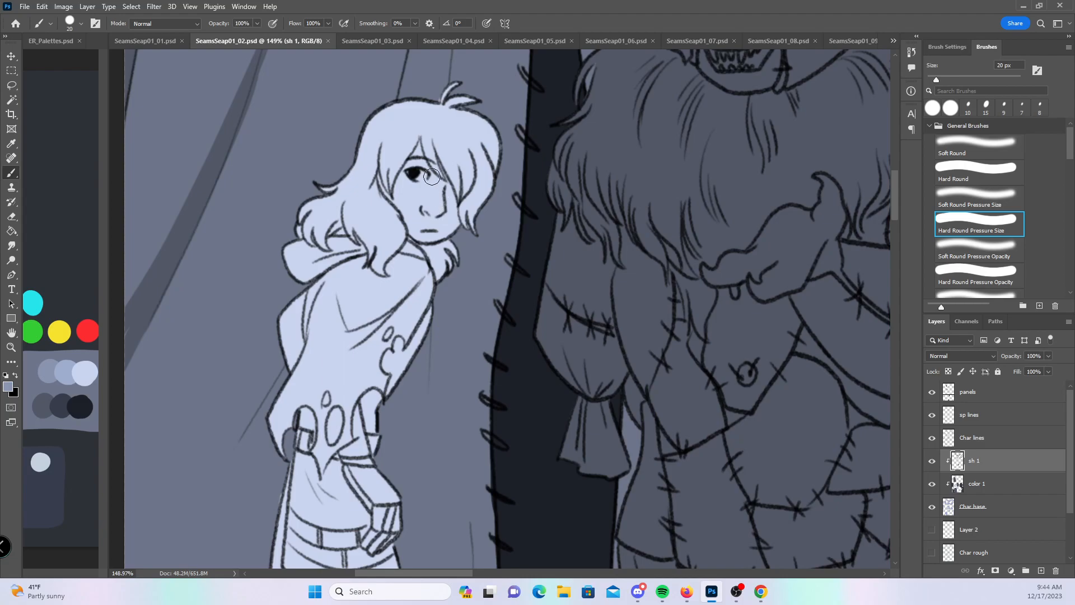
pyautogui.moveTo(298, 265)
pyautogui.mouseDown()
pyautogui.moveTo(333, 265)
pyautogui.moveTo(306, 274)
pyautogui.moveTo(368, 253)
pyautogui.moveTo(305, 257)
pyautogui.moveTo(368, 253)
pyautogui.moveTo(339, 252)
pyautogui.moveTo(363, 242)
pyautogui.mouseUp()
# - Shade the long-haired character's back locks, where the hair falls over the hood, with a 10 px brush
pyautogui.press('[')
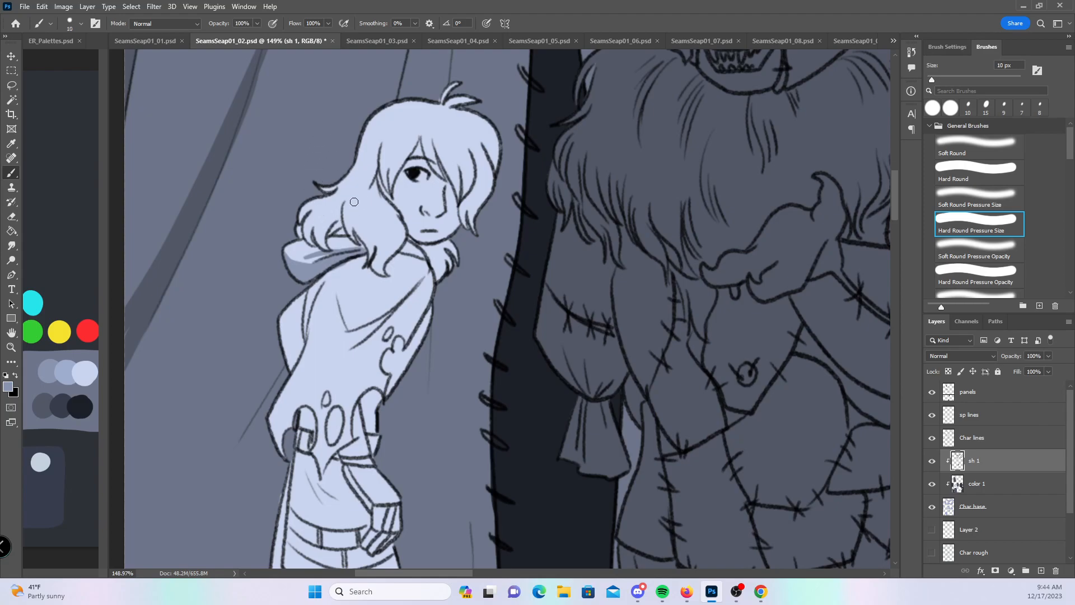
pyautogui.moveTo(347, 196)
pyautogui.mouseDown()
pyautogui.moveTo(349, 231)
pyautogui.moveTo(349, 207)
pyautogui.moveTo(373, 269)
pyautogui.mouseUp()
pyautogui.moveTo(370, 227); pyautogui.dragTo(383, 277)
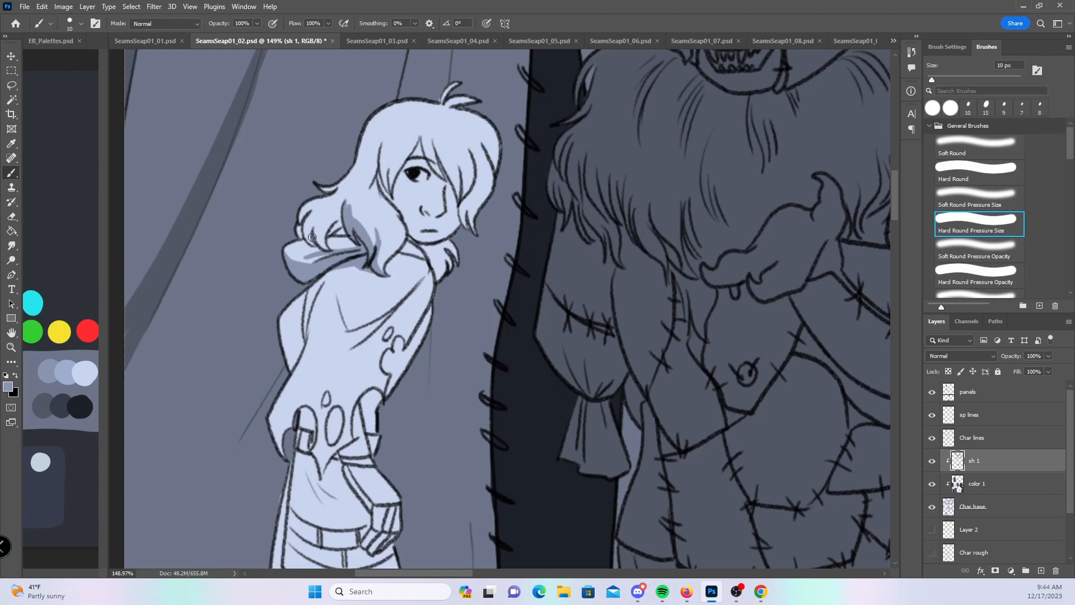
pyautogui.moveTo(335, 225)
pyautogui.mouseDown()
pyautogui.moveTo(331, 250)
pyautogui.moveTo(328, 224)
pyautogui.mouseUp()
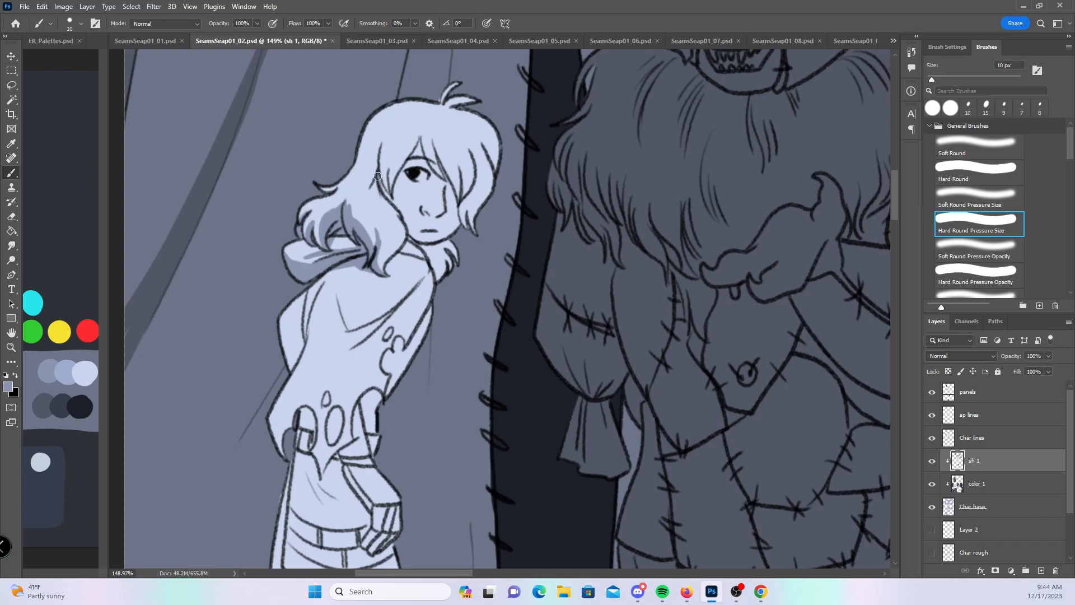
# - Shade the underside of the fringe, the face beneath it and the hair beside the neck
pyautogui.moveTo(397, 193)
pyautogui.mouseDown()
pyautogui.moveTo(422, 182)
pyautogui.moveTo(453, 189)
pyautogui.moveTo(428, 164)
pyautogui.moveTo(398, 192)
pyautogui.moveTo(421, 139)
pyautogui.moveTo(418, 157)
pyautogui.moveTo(438, 174)
pyautogui.moveTo(425, 144)
pyautogui.moveTo(441, 175)
pyautogui.moveTo(426, 149)
pyautogui.moveTo(449, 167)
pyautogui.moveTo(435, 141)
pyautogui.moveTo(456, 188)
pyautogui.moveTo(447, 167)
pyautogui.moveTo(459, 162)
pyautogui.moveTo(472, 180)
pyautogui.mouseUp()
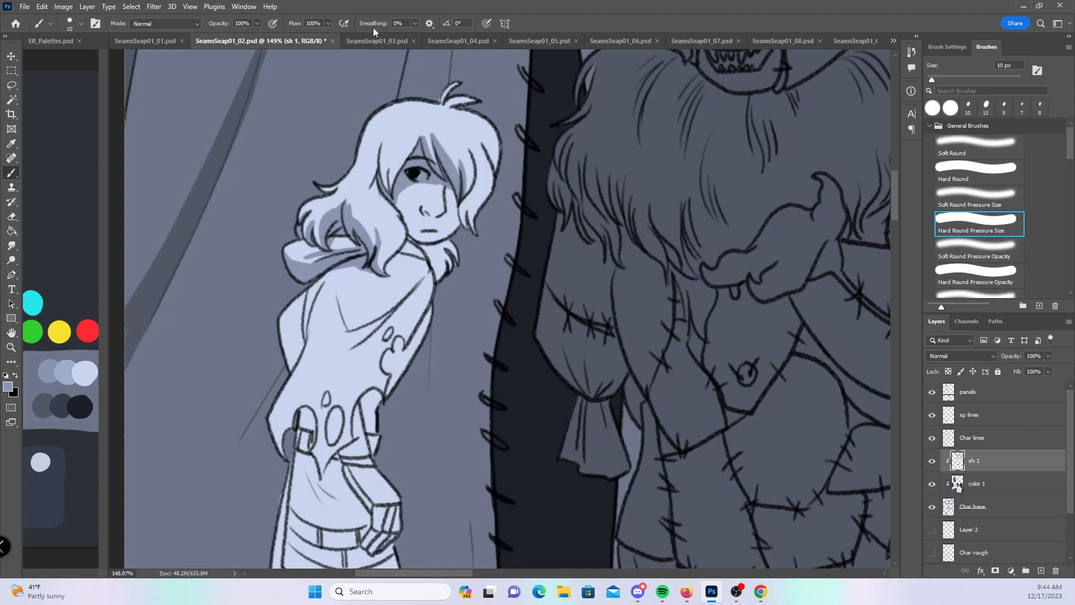
pyautogui.moveTo(394, 200)
pyautogui.mouseDown()
pyautogui.moveTo(439, 187)
pyautogui.moveTo(457, 195)
pyautogui.mouseUp()
pyautogui.moveTo(381, 149)
pyautogui.mouseDown()
pyautogui.moveTo(386, 180)
pyautogui.moveTo(390, 168)
pyautogui.mouseUp()
pyautogui.moveTo(409, 238); pyautogui.dragTo(441, 274)
pyautogui.hotkey('ctrl', 'z')
pyautogui.moveTo(420, 246)
pyautogui.mouseDown()
pyautogui.moveTo(439, 284)
pyautogui.moveTo(426, 246)
pyautogui.moveTo(456, 241)
pyautogui.mouseUp()
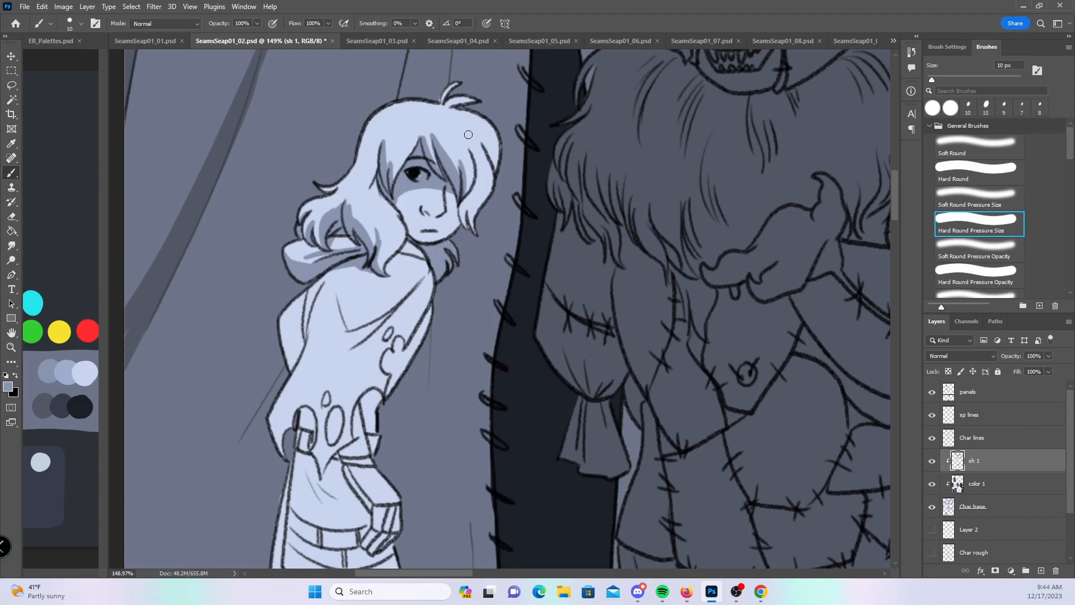
pyautogui.moveTo(471, 150)
pyautogui.mouseDown()
pyautogui.moveTo(462, 225)
pyautogui.moveTo(486, 150)
pyautogui.mouseUp()
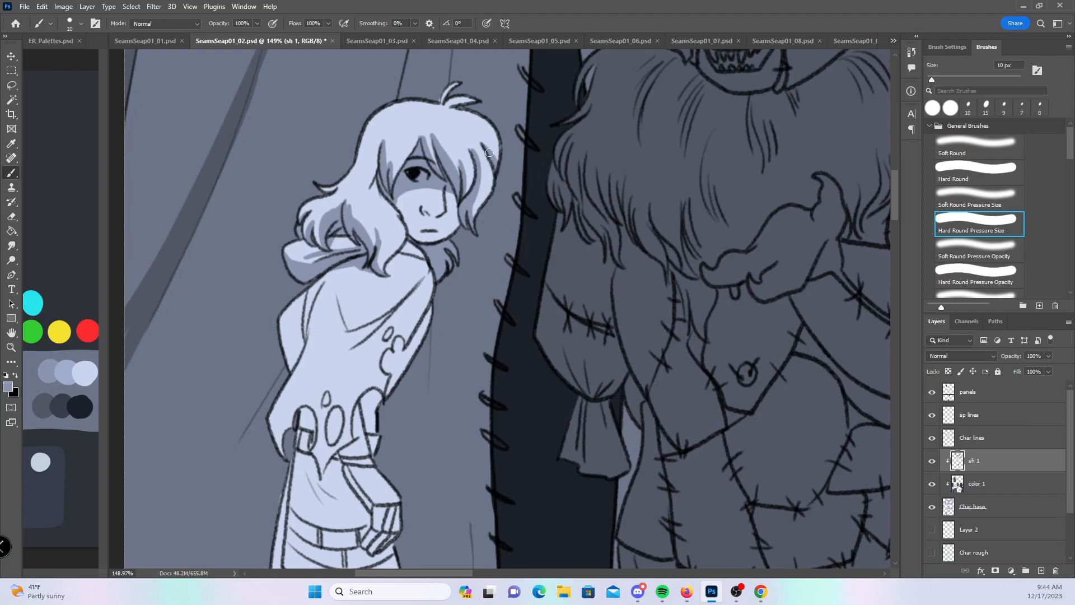
# - Shade the cloak's back shoulder and the area around its pointed collar with a 20 px brush
pyautogui.moveTo(451, 300); pyautogui.dragTo(468, 251)
pyautogui.press(']')
pyautogui.moveTo(372, 194)
pyautogui.mouseDown()
pyautogui.moveTo(310, 256)
pyautogui.moveTo(290, 253)
pyautogui.moveTo(293, 310)
pyautogui.moveTo(345, 206)
pyautogui.mouseUp()
pyautogui.moveTo(308, 271); pyautogui.dragTo(354, 191)
pyautogui.moveTo(354, 267)
pyautogui.mouseDown()
pyautogui.moveTo(357, 205)
pyautogui.moveTo(353, 257)
pyautogui.moveTo(368, 196)
pyautogui.moveTo(357, 264)
pyautogui.moveTo(387, 250)
pyautogui.moveTo(420, 208)
pyautogui.moveTo(341, 247)
pyautogui.mouseUp()
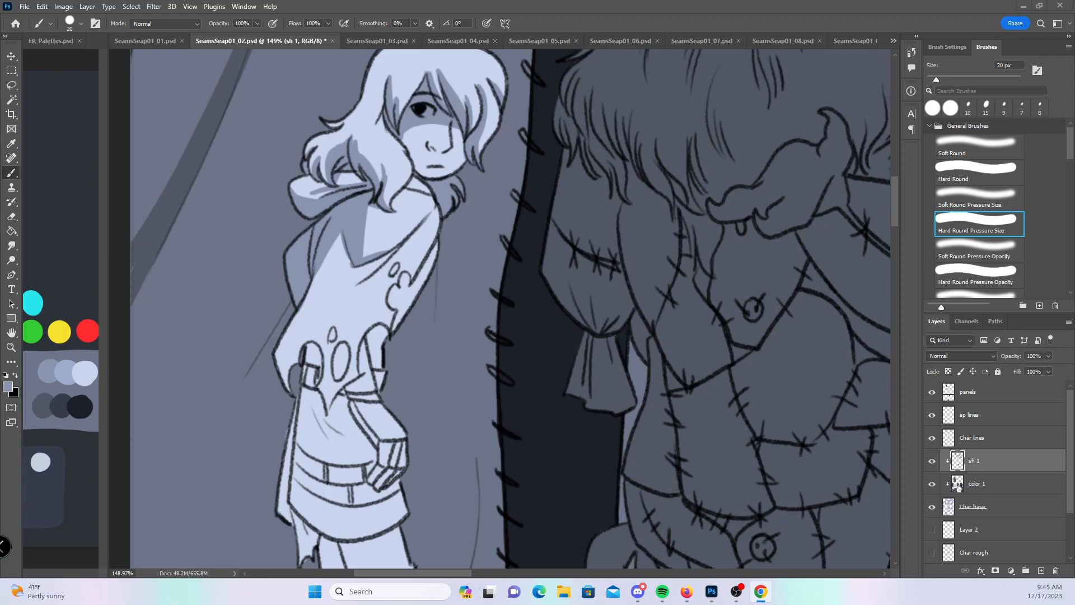
# - Shade the cloak's lower back edge, its torn holes and its front edge
pyautogui.moveTo(335, 242)
pyautogui.mouseDown()
pyautogui.moveTo(306, 289)
pyautogui.moveTo(287, 387)
pyautogui.moveTo(323, 188)
pyautogui.moveTo(313, 355)
pyautogui.moveTo(311, 340)
pyautogui.moveTo(333, 327)
pyautogui.moveTo(338, 376)
pyautogui.moveTo(344, 347)
pyautogui.moveTo(372, 314)
pyautogui.moveTo(359, 368)
pyautogui.moveTo(386, 350)
pyautogui.mouseUp()
pyautogui.moveTo(392, 295)
pyautogui.mouseDown()
pyautogui.moveTo(439, 256)
pyautogui.moveTo(421, 278)
pyautogui.moveTo(436, 231)
pyautogui.mouseUp()
pyautogui.moveTo(357, 283)
pyautogui.mouseDown()
pyautogui.moveTo(408, 235)
pyautogui.moveTo(375, 260)
pyautogui.moveTo(403, 235)
pyautogui.moveTo(348, 255)
pyautogui.mouseUp()
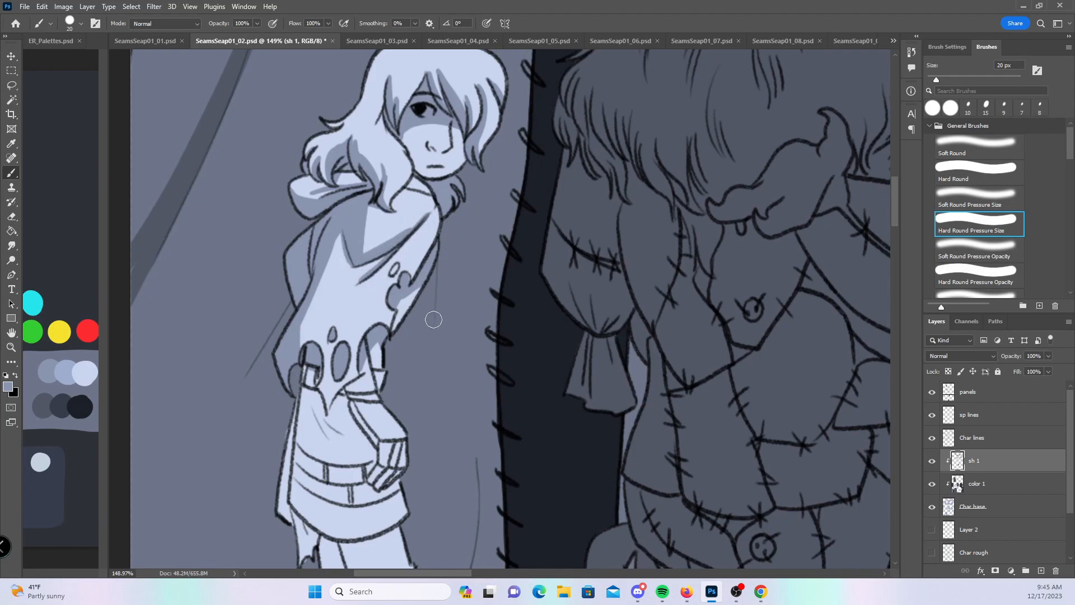
# - Shade the back side of the character's tunic, belt, legs and boots, finishing the narrow areas with a 10 px brush
pyautogui.moveTo(429, 383); pyautogui.dragTo(448, 259)
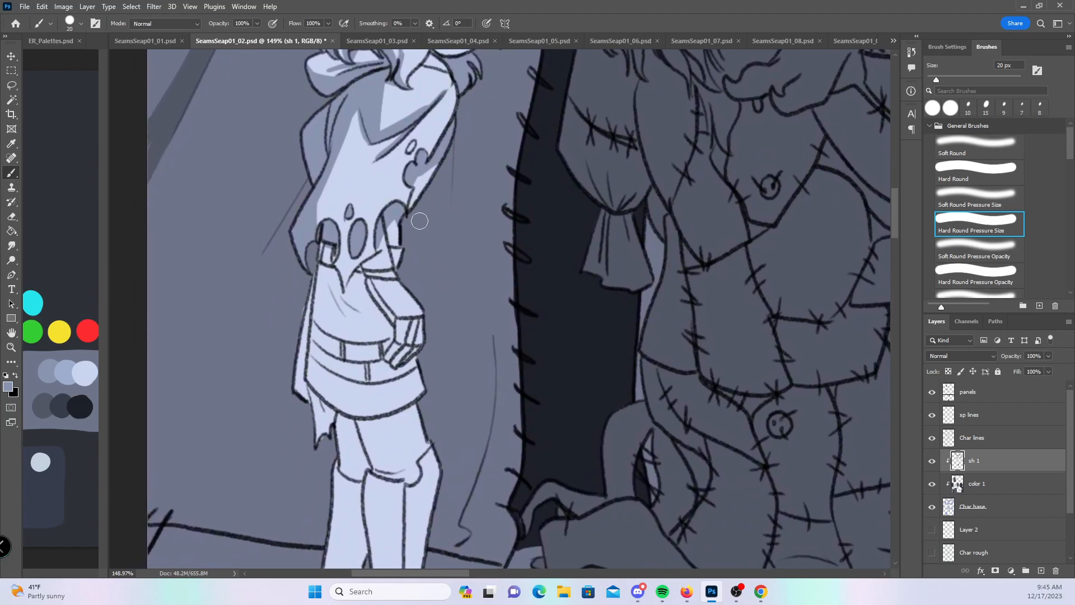
pyautogui.moveTo(323, 238)
pyautogui.mouseDown()
pyautogui.moveTo(336, 280)
pyautogui.moveTo(316, 425)
pyautogui.moveTo(332, 407)
pyautogui.moveTo(322, 302)
pyautogui.moveTo(353, 409)
pyautogui.moveTo(361, 406)
pyautogui.moveTo(344, 344)
pyautogui.moveTo(364, 412)
pyautogui.moveTo(343, 305)
pyautogui.moveTo(376, 250)
pyautogui.moveTo(355, 280)
pyautogui.moveTo(386, 322)
pyautogui.moveTo(388, 350)
pyautogui.moveTo(374, 254)
pyautogui.mouseUp()
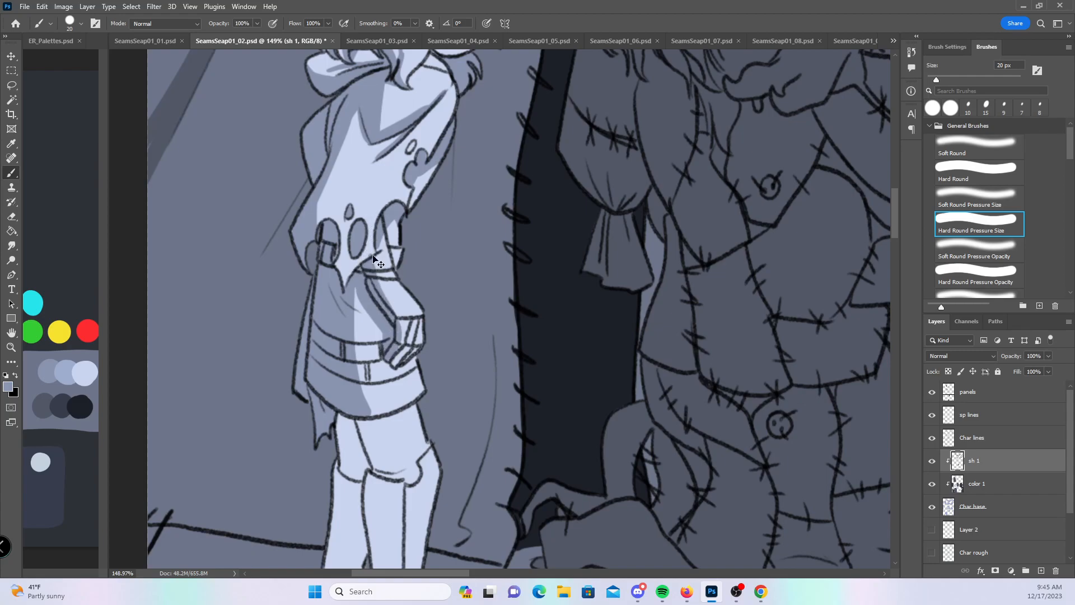
pyautogui.moveTo(490, 347); pyautogui.dragTo(466, 220)
pyautogui.moveTo(328, 304)
pyautogui.mouseDown()
pyautogui.moveTo(318, 350)
pyautogui.moveTo(343, 330)
pyautogui.moveTo(336, 297)
pyautogui.moveTo(369, 297)
pyautogui.moveTo(391, 280)
pyautogui.moveTo(348, 302)
pyautogui.moveTo(351, 527)
pyautogui.moveTo(354, 354)
pyautogui.moveTo(314, 342)
pyautogui.moveTo(319, 403)
pyautogui.moveTo(306, 493)
pyautogui.moveTo(286, 482)
pyautogui.moveTo(310, 505)
pyautogui.mouseUp()
pyautogui.moveTo(357, 531)
pyautogui.mouseDown()
pyautogui.moveTo(348, 513)
pyautogui.moveTo(445, 544)
pyautogui.moveTo(353, 518)
pyautogui.moveTo(362, 510)
pyautogui.mouseUp()
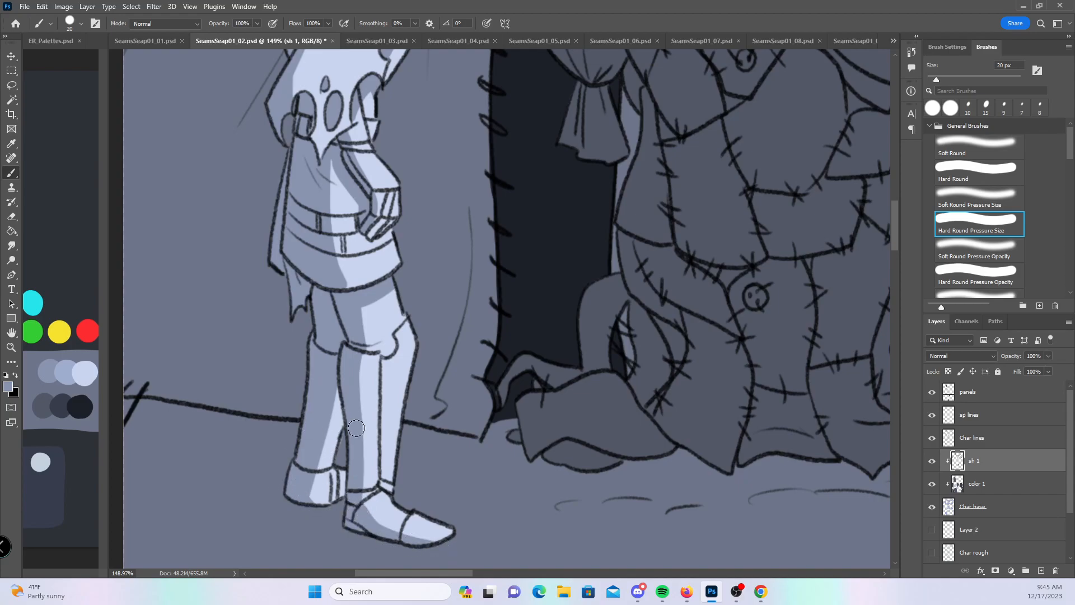
pyautogui.press('[')
pyautogui.moveTo(382, 386); pyautogui.dragTo(385, 487)
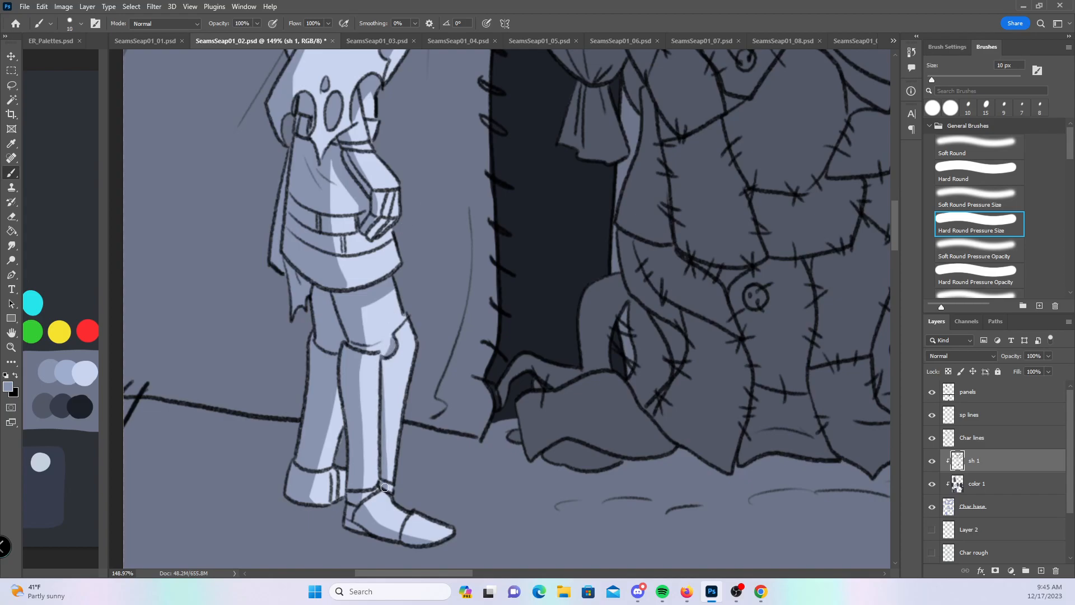
# - Shade the folds of the white-haired character's scarf in the second-row panel with the 10 px brush
pyautogui.press('z')
pyautogui.moveTo(650, 420); pyautogui.dragTo(565, 420)
pyautogui.moveTo(743, 437); pyautogui.dragTo(413, 425)
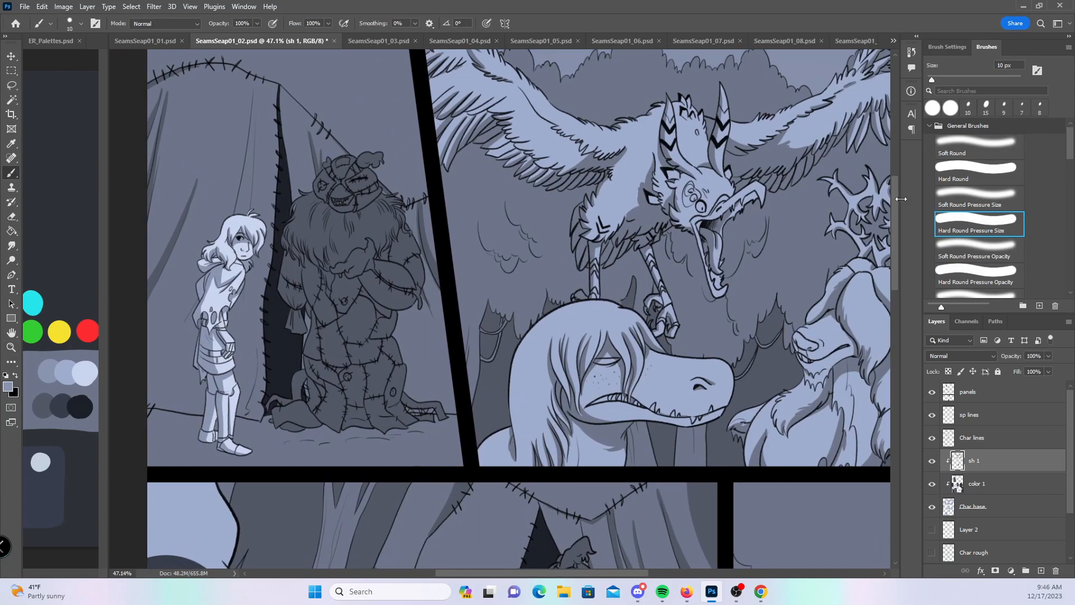
pyautogui.scroll(-8, 893, 261)
pyautogui.press('z')
pyautogui.moveTo(466, 286); pyautogui.dragTo(586, 286)
pyautogui.moveTo(482, 342); pyautogui.dragTo(409, 295)
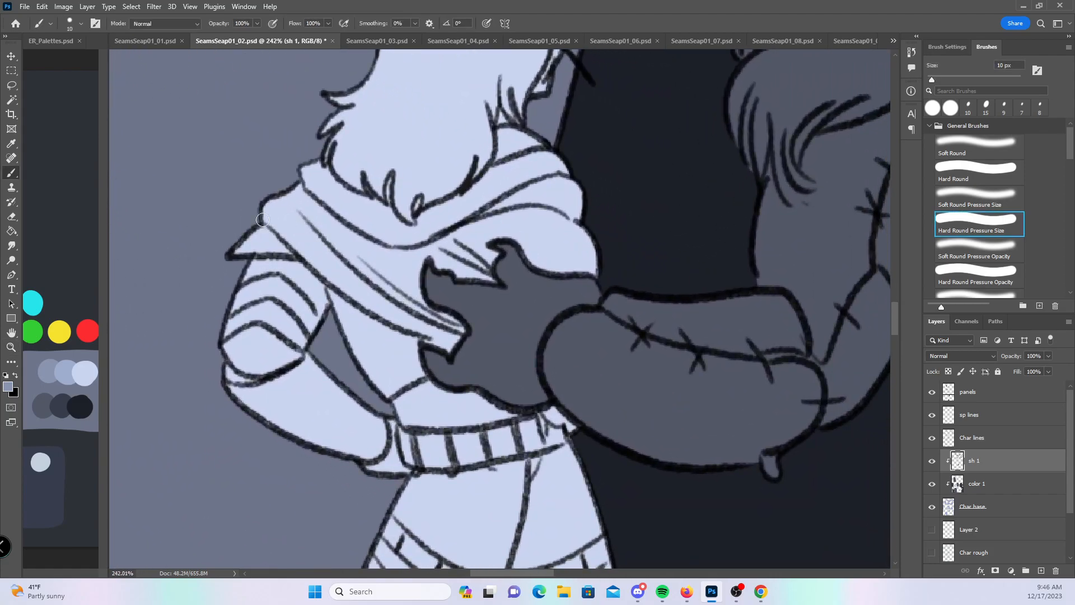
pyautogui.moveTo(266, 222); pyautogui.dragTo(428, 330)
pyautogui.moveTo(320, 272); pyautogui.dragTo(463, 344)
pyautogui.moveTo(297, 210); pyautogui.dragTo(428, 325)
pyautogui.moveTo(376, 292); pyautogui.dragTo(454, 330)
pyautogui.moveTo(357, 250); pyautogui.dragTo(463, 334)
pyautogui.moveTo(369, 260); pyautogui.dragTo(421, 298)
pyautogui.moveTo(451, 258)
pyautogui.mouseDown()
pyautogui.moveTo(472, 276)
pyautogui.moveTo(456, 262)
pyautogui.moveTo(484, 271)
pyautogui.moveTo(499, 251)
pyautogui.moveTo(557, 246)
pyautogui.moveTo(547, 262)
pyautogui.moveTo(600, 273)
pyautogui.moveTo(610, 303)
pyautogui.mouseUp()
# - Shade the character's bent arm, the torso beneath the scarf and the belt with a 15 px brush
pyautogui.press(']')
pyautogui.moveTo(315, 272)
pyautogui.mouseDown()
pyautogui.moveTo(379, 293)
pyautogui.moveTo(422, 302)
pyautogui.moveTo(536, 246)
pyautogui.moveTo(557, 248)
pyautogui.moveTo(481, 279)
pyautogui.moveTo(525, 263)
pyautogui.moveTo(574, 267)
pyautogui.moveTo(540, 259)
pyautogui.mouseUp()
pyautogui.moveTo(281, 308)
pyautogui.mouseDown()
pyautogui.moveTo(326, 343)
pyautogui.moveTo(337, 305)
pyautogui.mouseUp()
pyautogui.moveTo(468, 314); pyautogui.dragTo(455, 187)
pyautogui.moveTo(307, 237)
pyautogui.mouseDown()
pyautogui.moveTo(289, 296)
pyautogui.moveTo(303, 142)
pyautogui.moveTo(360, 308)
pyautogui.moveTo(362, 250)
pyautogui.moveTo(383, 283)
pyautogui.moveTo(387, 260)
pyautogui.moveTo(377, 269)
pyautogui.moveTo(413, 284)
pyautogui.mouseUp()
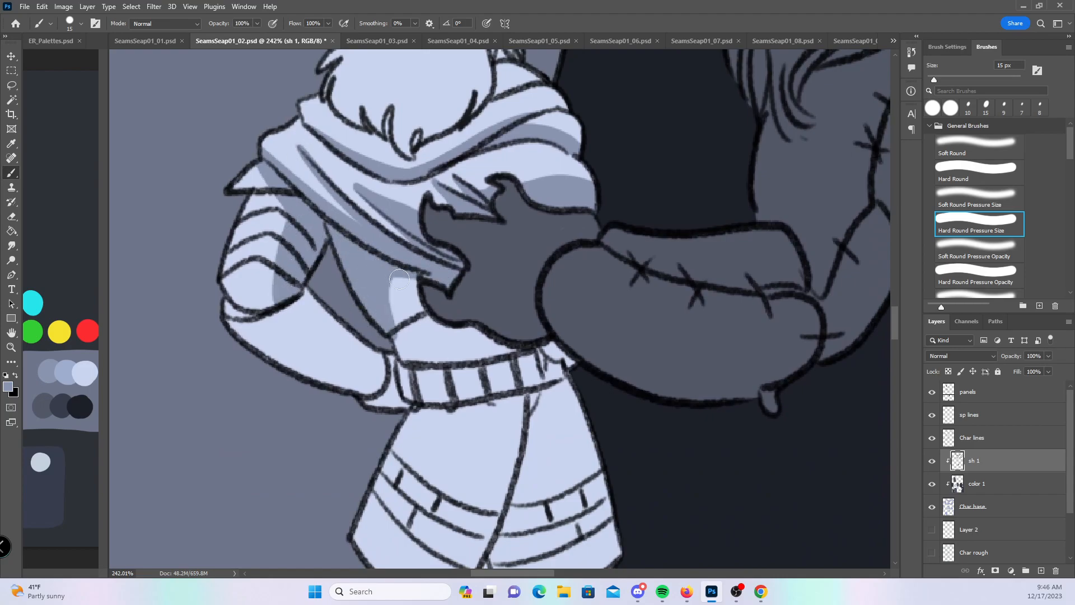
pyautogui.moveTo(279, 304)
pyautogui.mouseDown()
pyautogui.moveTo(346, 322)
pyautogui.moveTo(321, 299)
pyautogui.moveTo(335, 332)
pyautogui.moveTo(283, 301)
pyautogui.moveTo(358, 413)
pyautogui.moveTo(361, 384)
pyautogui.moveTo(406, 406)
pyautogui.moveTo(389, 381)
pyautogui.moveTo(419, 410)
pyautogui.moveTo(430, 406)
pyautogui.moveTo(394, 362)
pyautogui.moveTo(450, 397)
pyautogui.moveTo(474, 383)
pyautogui.mouseUp()
pyautogui.moveTo(386, 341)
pyautogui.mouseDown()
pyautogui.moveTo(413, 350)
pyautogui.moveTo(453, 360)
pyautogui.moveTo(412, 355)
pyautogui.moveTo(516, 354)
pyautogui.mouseUp()
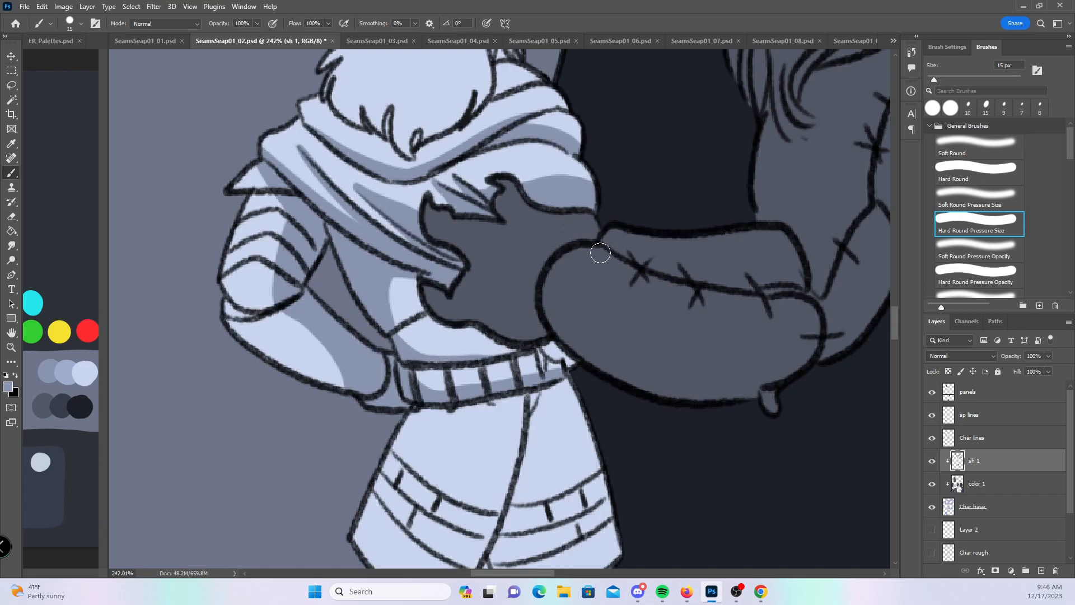
# - Shade the inner and back areas of the white-haired character's tunic skirt and the pointed cloth hanging between the legs
pyautogui.moveTo(513, 431); pyautogui.dragTo(491, 263)
pyautogui.moveTo(395, 245)
pyautogui.mouseDown()
pyautogui.moveTo(379, 278)
pyautogui.moveTo(480, 224)
pyautogui.moveTo(405, 278)
pyautogui.mouseUp()
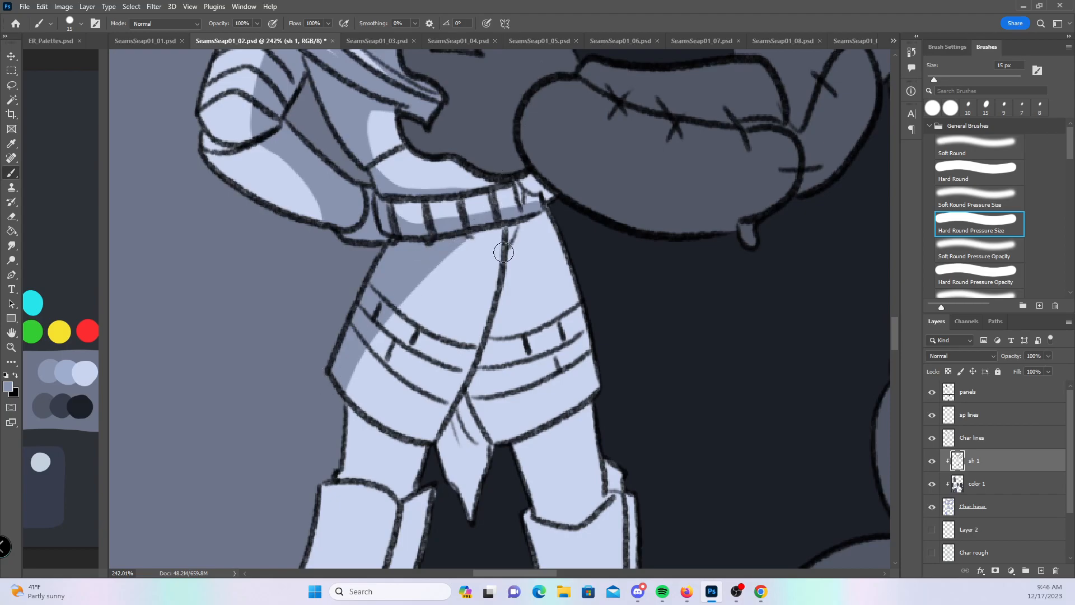
pyautogui.moveTo(516, 230); pyautogui.dragTo(480, 397)
pyautogui.moveTo(510, 283); pyautogui.dragTo(480, 405)
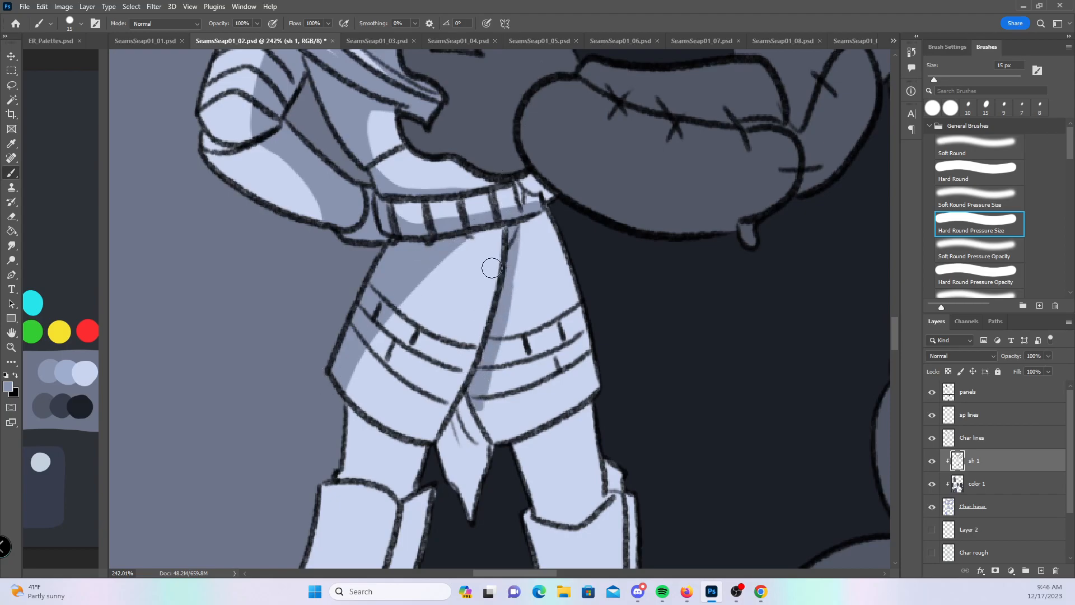
pyautogui.moveTo(511, 254)
pyautogui.mouseDown()
pyautogui.moveTo(507, 445)
pyautogui.moveTo(496, 439)
pyautogui.moveTo(493, 400)
pyautogui.mouseUp()
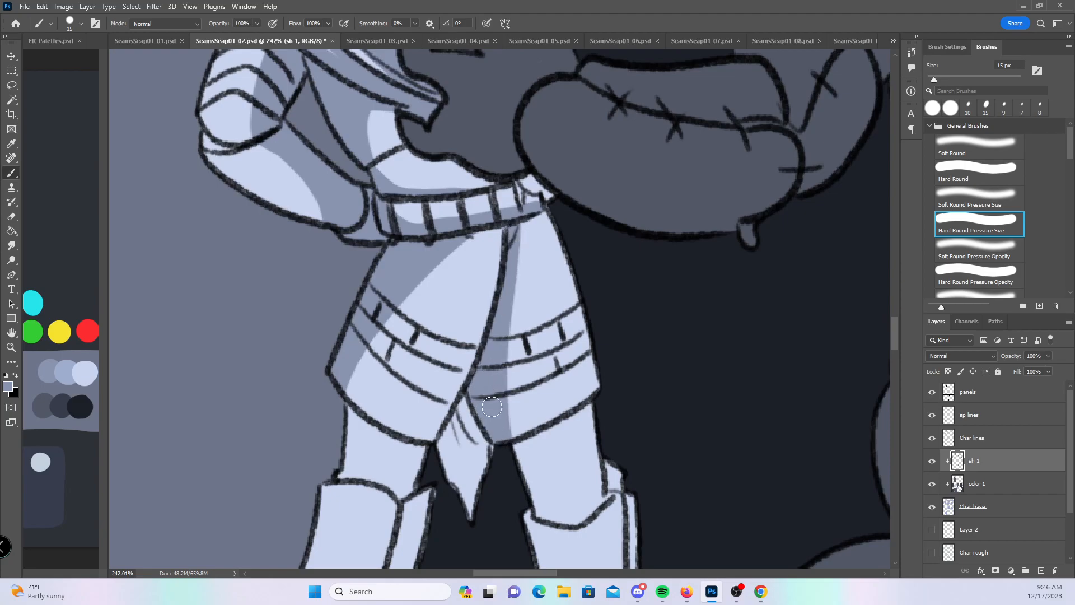
pyautogui.moveTo(536, 255); pyautogui.dragTo(511, 152)
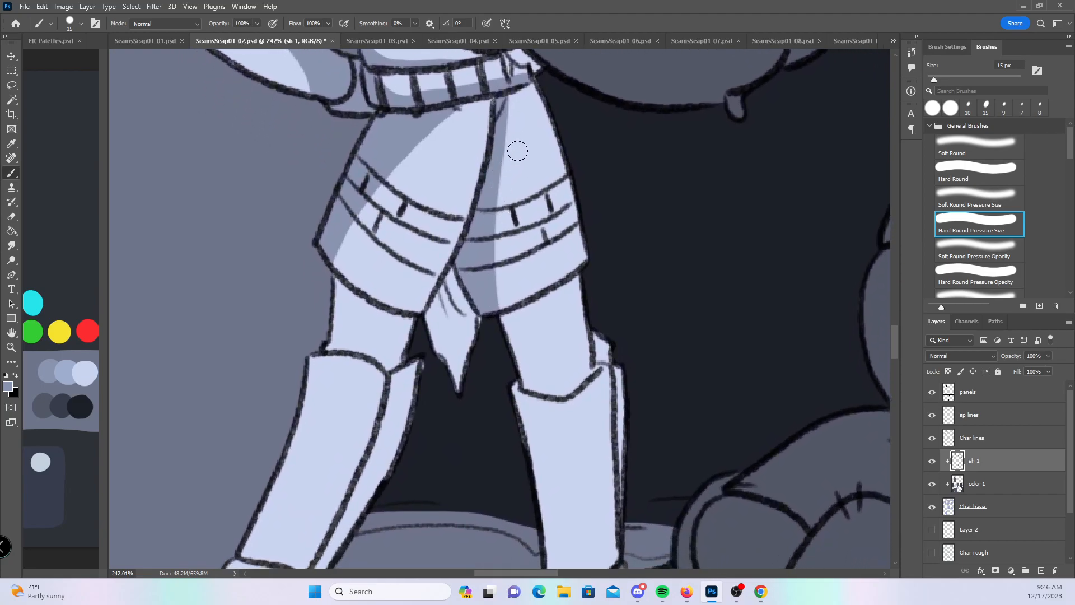
pyautogui.moveTo(446, 275)
pyautogui.mouseDown()
pyautogui.moveTo(426, 330)
pyautogui.moveTo(440, 377)
pyautogui.moveTo(450, 279)
pyautogui.moveTo(464, 314)
pyautogui.mouseUp()
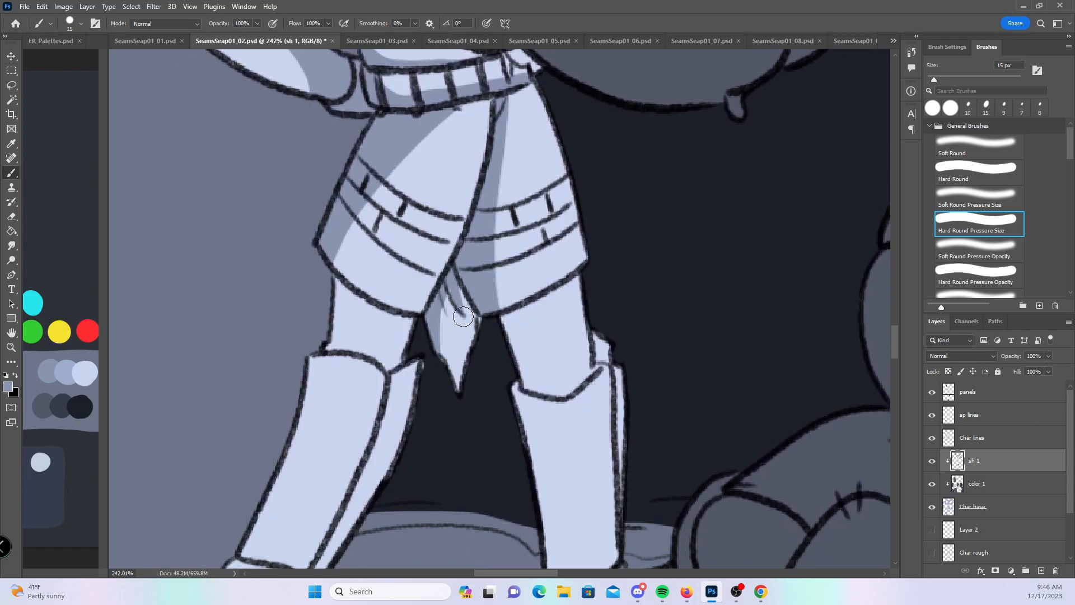
# - Shade both of the white-haired character's thighs beneath the hem of the skirt
pyautogui.moveTo(334, 276)
pyautogui.mouseDown()
pyautogui.moveTo(400, 319)
pyautogui.moveTo(349, 309)
pyautogui.moveTo(365, 309)
pyautogui.moveTo(330, 349)
pyautogui.moveTo(342, 297)
pyautogui.mouseUp()
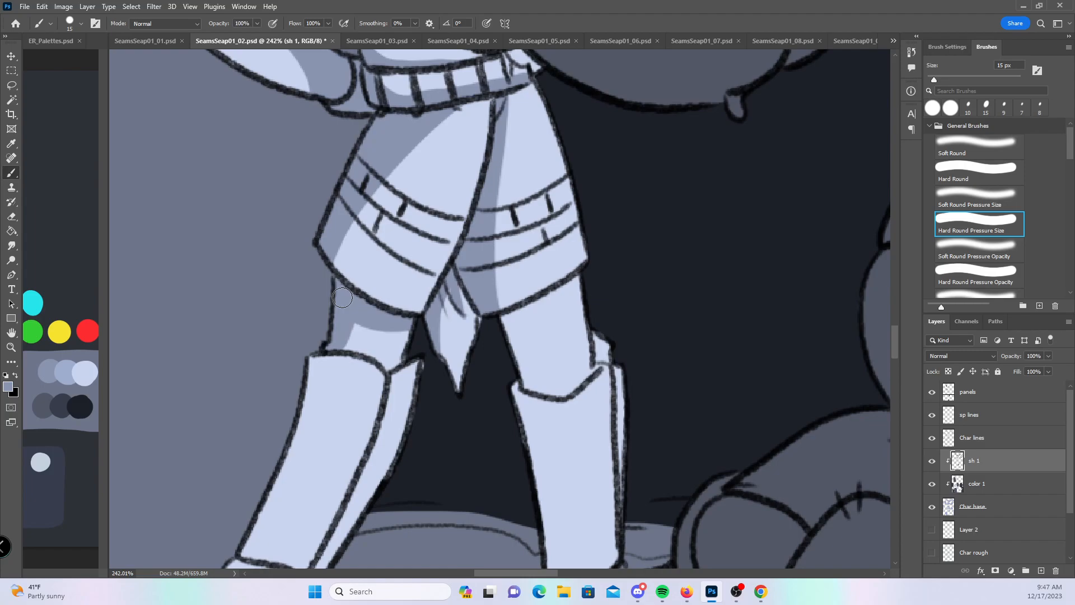
pyautogui.moveTo(335, 263)
pyautogui.mouseDown()
pyautogui.moveTo(407, 156)
pyautogui.moveTo(476, 97)
pyautogui.mouseUp()
pyautogui.moveTo(543, 370); pyautogui.dragTo(507, 278)
pyautogui.moveTo(456, 228)
pyautogui.mouseDown()
pyautogui.moveTo(556, 179)
pyautogui.moveTo(461, 247)
pyautogui.moveTo(509, 226)
pyautogui.moveTo(496, 276)
pyautogui.mouseUp()
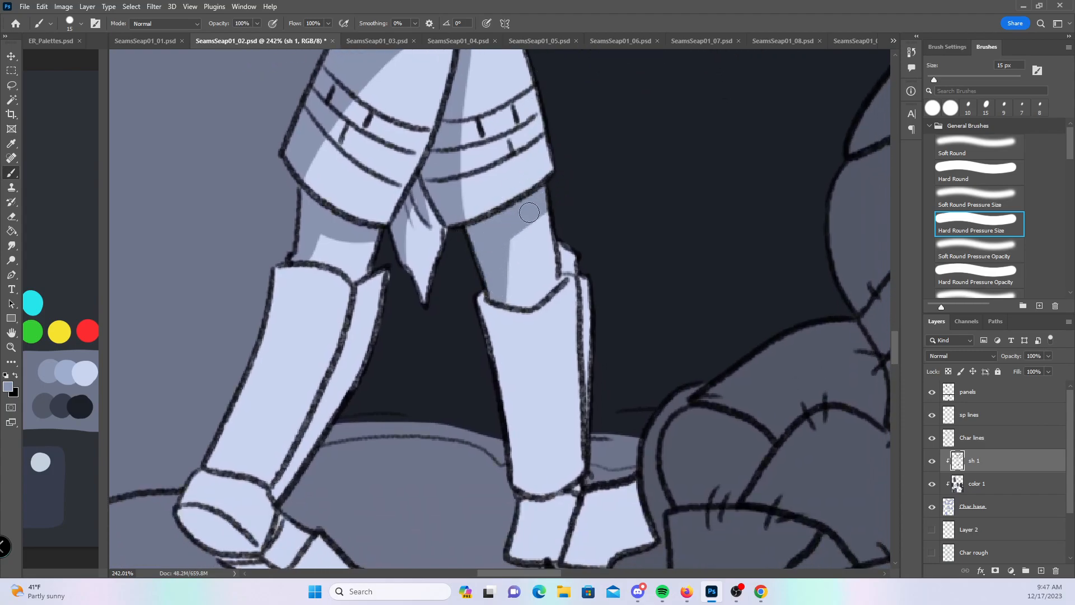
# - Shade the back sides of both of the white-haired character's boots and feet
pyautogui.moveTo(577, 337); pyautogui.dragTo(552, 233)
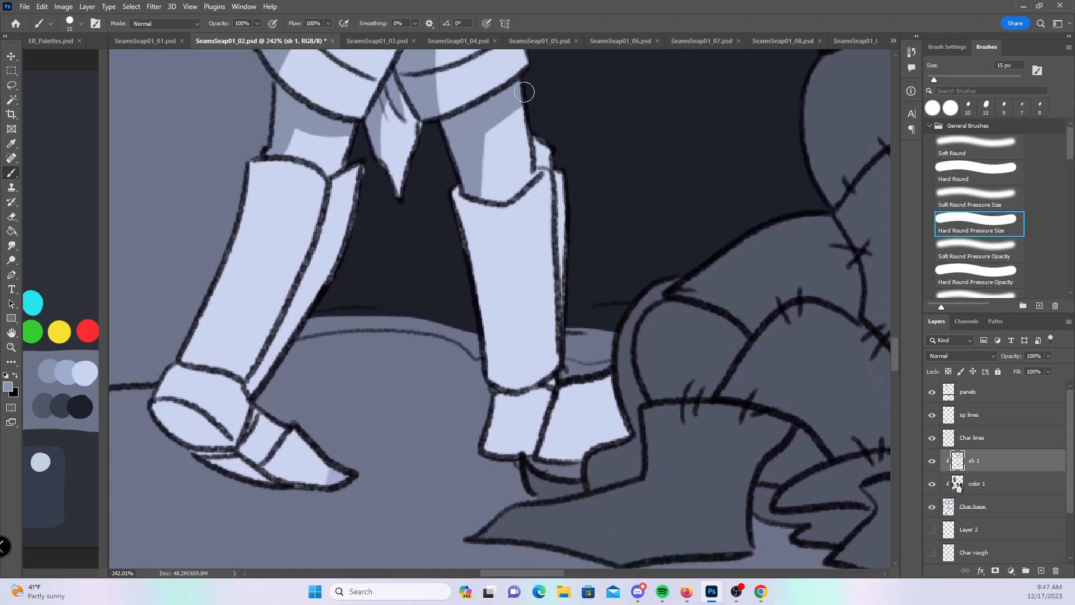
pyautogui.moveTo(455, 188)
pyautogui.mouseDown()
pyautogui.moveTo(477, 247)
pyautogui.moveTo(503, 264)
pyautogui.moveTo(496, 215)
pyautogui.moveTo(503, 391)
pyautogui.moveTo(474, 241)
pyautogui.moveTo(500, 395)
pyautogui.moveTo(502, 326)
pyautogui.moveTo(485, 266)
pyautogui.mouseUp()
pyautogui.moveTo(497, 405)
pyautogui.mouseDown()
pyautogui.moveTo(533, 390)
pyautogui.moveTo(518, 447)
pyautogui.moveTo(522, 438)
pyautogui.moveTo(570, 448)
pyautogui.moveTo(528, 425)
pyautogui.moveTo(588, 451)
pyautogui.mouseUp()
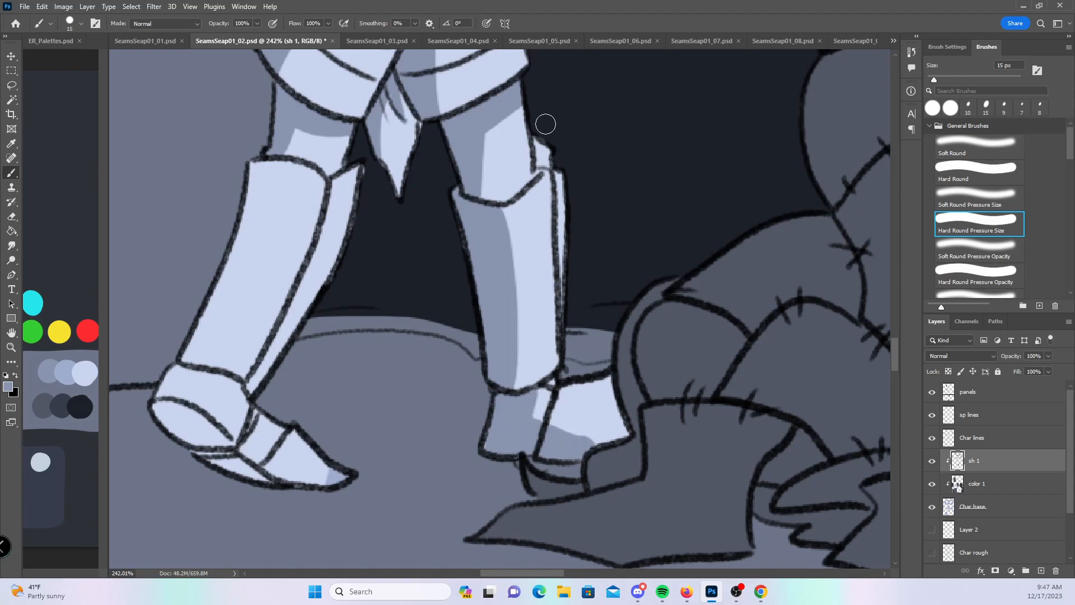
pyautogui.moveTo(246, 173)
pyautogui.mouseDown()
pyautogui.moveTo(249, 213)
pyautogui.moveTo(281, 165)
pyautogui.moveTo(291, 167)
pyautogui.moveTo(223, 317)
pyautogui.moveTo(182, 357)
pyautogui.moveTo(259, 216)
pyautogui.moveTo(218, 298)
pyautogui.mouseUp()
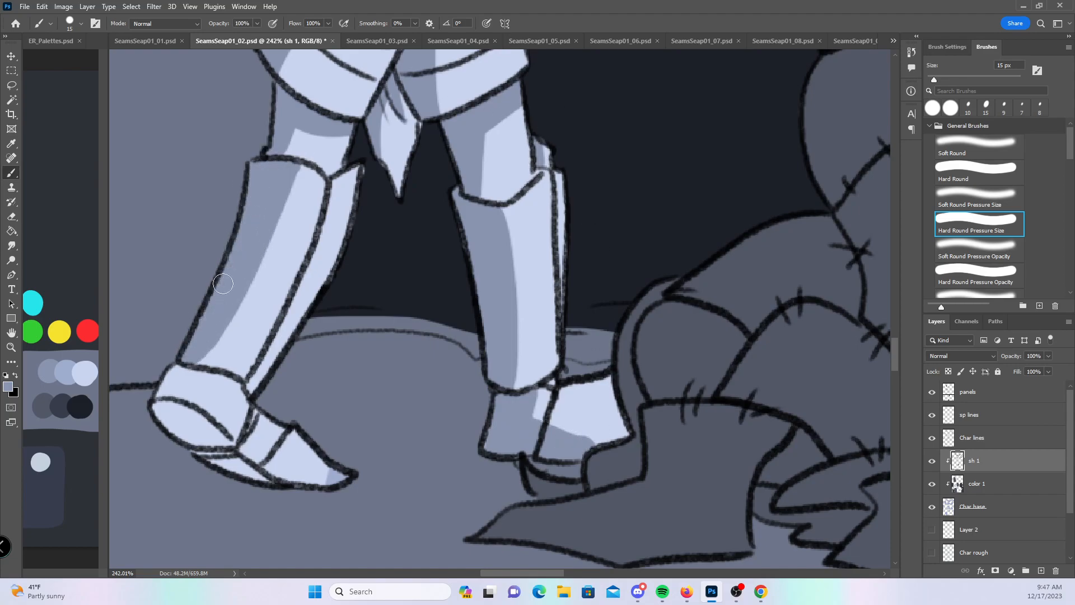
pyautogui.moveTo(332, 193)
pyautogui.mouseDown()
pyautogui.moveTo(289, 314)
pyautogui.moveTo(244, 359)
pyautogui.mouseUp()
pyautogui.moveTo(152, 407); pyautogui.dragTo(275, 486)
pyautogui.moveTo(185, 376)
pyautogui.mouseDown()
pyautogui.moveTo(154, 406)
pyautogui.moveTo(170, 413)
pyautogui.moveTo(205, 383)
pyautogui.moveTo(186, 372)
pyautogui.mouseUp()
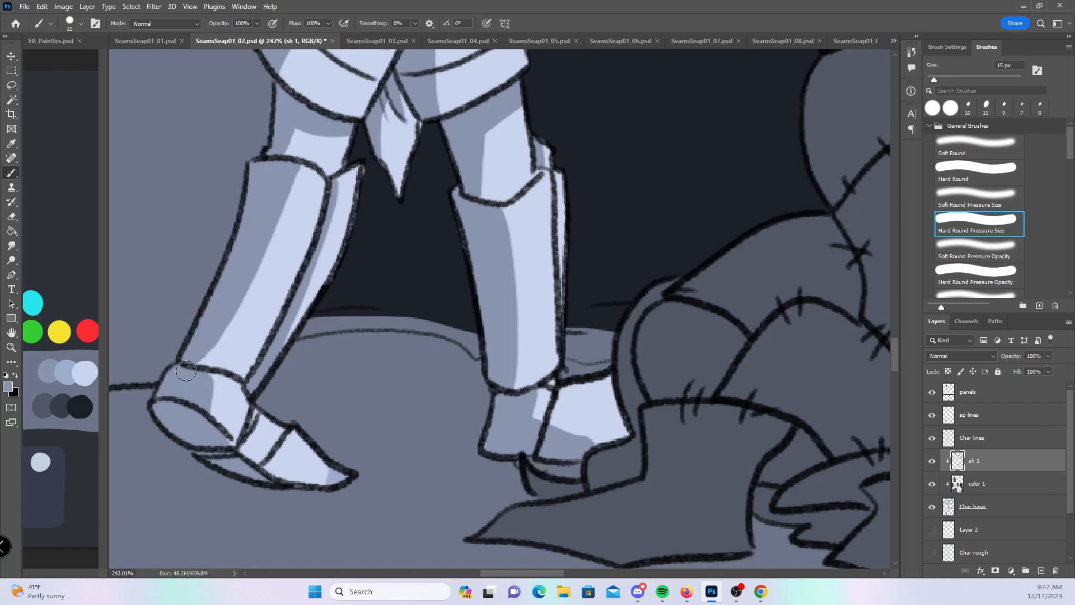
# - Shade the white-haired character's hair along the back edge, the lower tips and the locks around the face
pyautogui.scroll(-6, 186, 371)
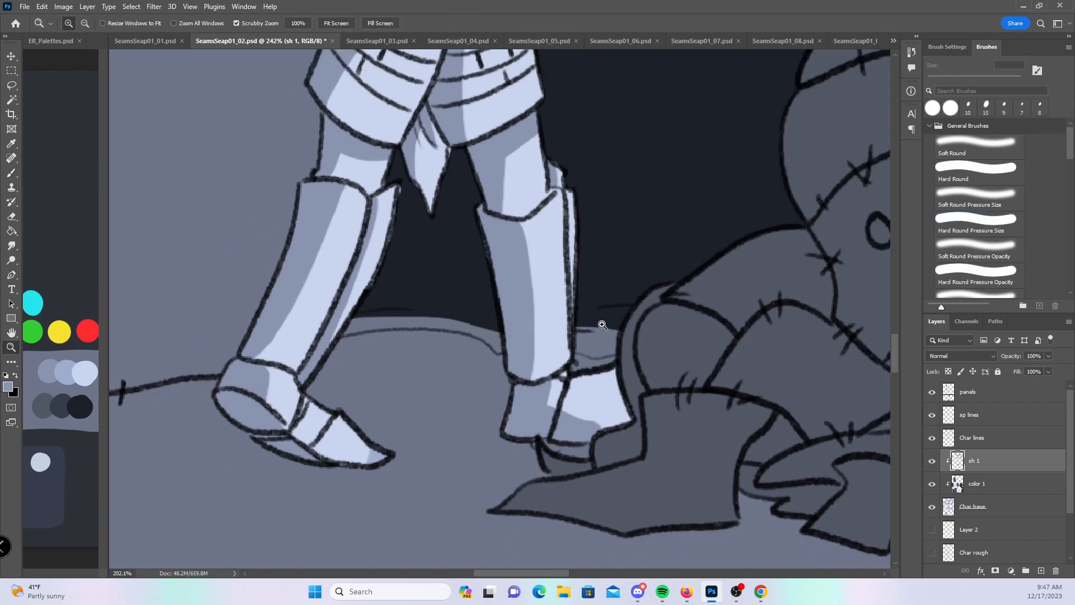
pyautogui.scroll(6, 507, 185)
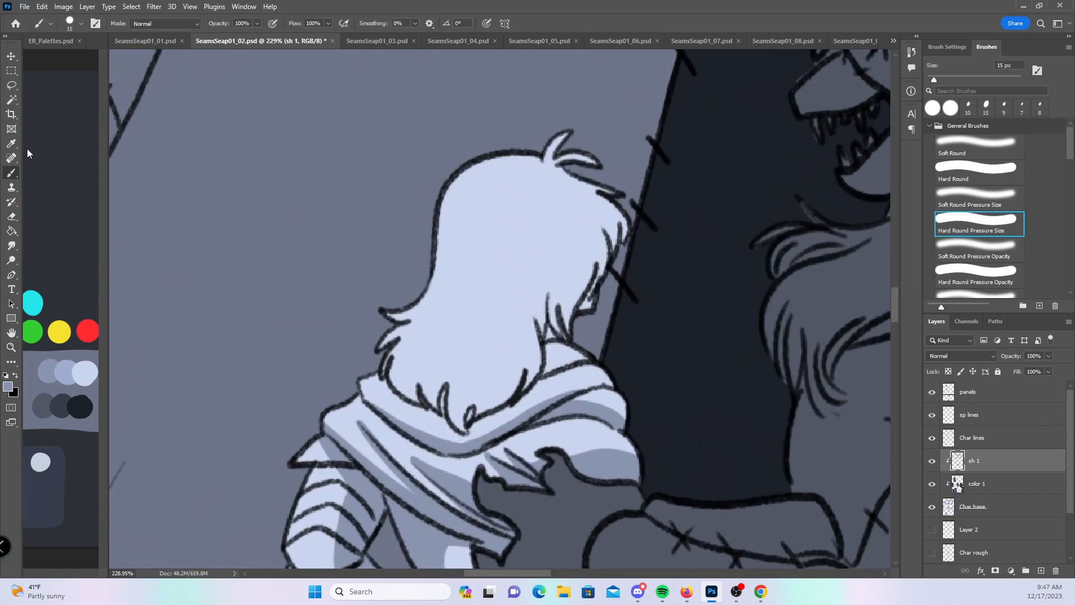
pyautogui.moveTo(435, 176)
pyautogui.mouseDown()
pyautogui.moveTo(413, 366)
pyautogui.moveTo(441, 366)
pyautogui.moveTo(371, 374)
pyautogui.moveTo(441, 419)
pyautogui.moveTo(429, 423)
pyautogui.moveTo(434, 399)
pyautogui.moveTo(460, 432)
pyautogui.moveTo(451, 392)
pyautogui.moveTo(454, 423)
pyautogui.moveTo(402, 316)
pyautogui.moveTo(380, 378)
pyautogui.moveTo(416, 403)
pyautogui.moveTo(423, 322)
pyautogui.mouseUp()
pyautogui.moveTo(436, 273); pyautogui.dragTo(435, 238)
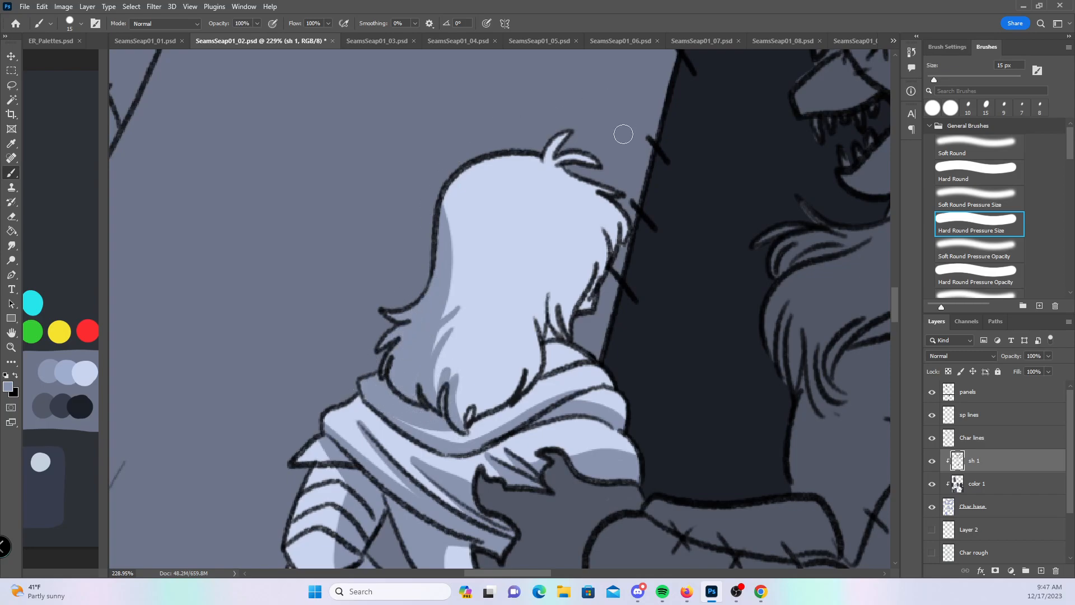
pyautogui.moveTo(509, 399)
pyautogui.mouseDown()
pyautogui.moveTo(542, 288)
pyautogui.moveTo(521, 392)
pyautogui.moveTo(542, 336)
pyautogui.moveTo(586, 350)
pyautogui.moveTo(551, 333)
pyautogui.moveTo(549, 301)
pyautogui.moveTo(564, 330)
pyautogui.moveTo(560, 272)
pyautogui.mouseUp()
pyautogui.moveTo(581, 315); pyautogui.dragTo(586, 298)
pyautogui.moveTo(551, 364); pyautogui.dragTo(602, 347)
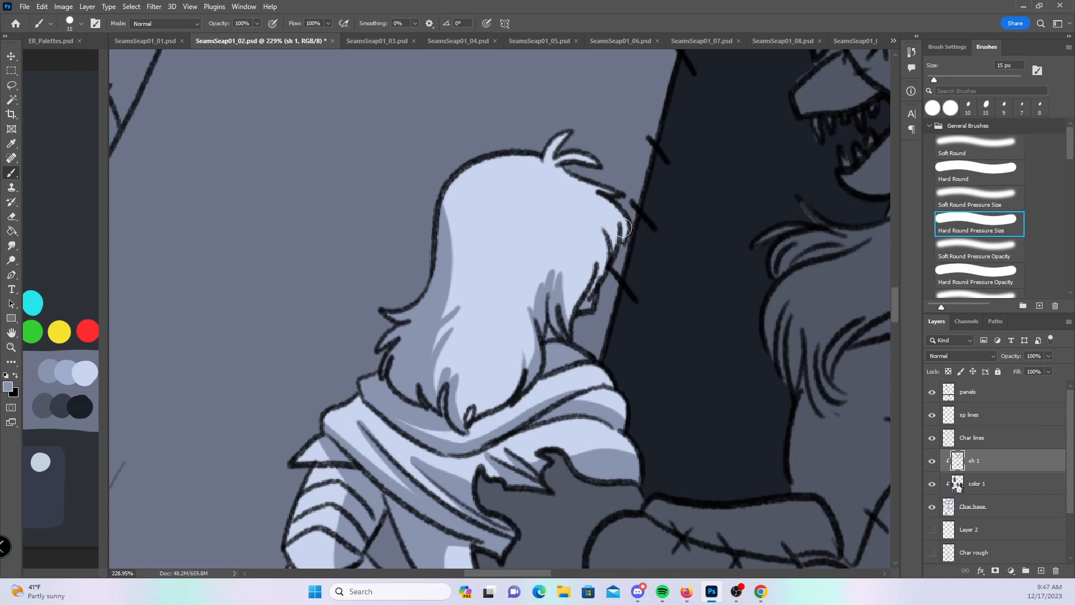
pyautogui.moveTo(600, 222)
pyautogui.mouseDown()
pyautogui.moveTo(625, 239)
pyautogui.moveTo(601, 276)
pyautogui.moveTo(599, 259)
pyautogui.moveTo(598, 283)
pyautogui.mouseUp()
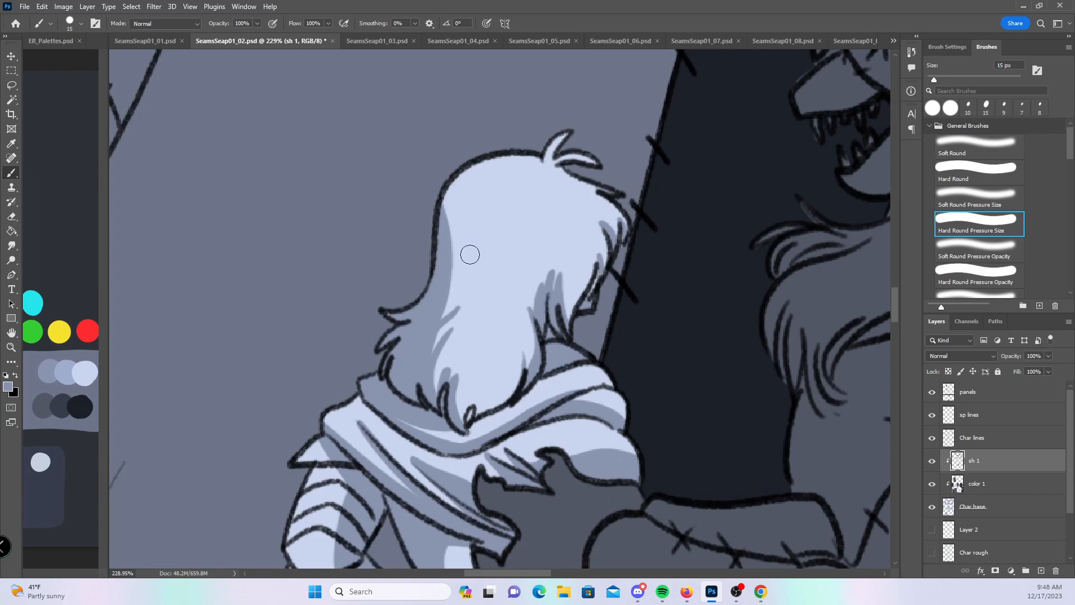
# - Extend the hair shading with tapered strands across the lower back of the white-haired character's head
pyautogui.moveTo(446, 311); pyautogui.dragTo(465, 279)
pyautogui.moveTo(440, 348); pyautogui.dragTo(479, 288)
pyautogui.moveTo(438, 375)
pyautogui.mouseDown()
pyautogui.moveTo(470, 316)
pyautogui.moveTo(433, 397)
pyautogui.moveTo(482, 302)
pyautogui.mouseUp()
pyautogui.moveTo(443, 331); pyautogui.dragTo(480, 279)
pyautogui.moveTo(441, 370); pyautogui.dragTo(472, 335)
pyautogui.moveTo(449, 395); pyautogui.dragTo(463, 364)
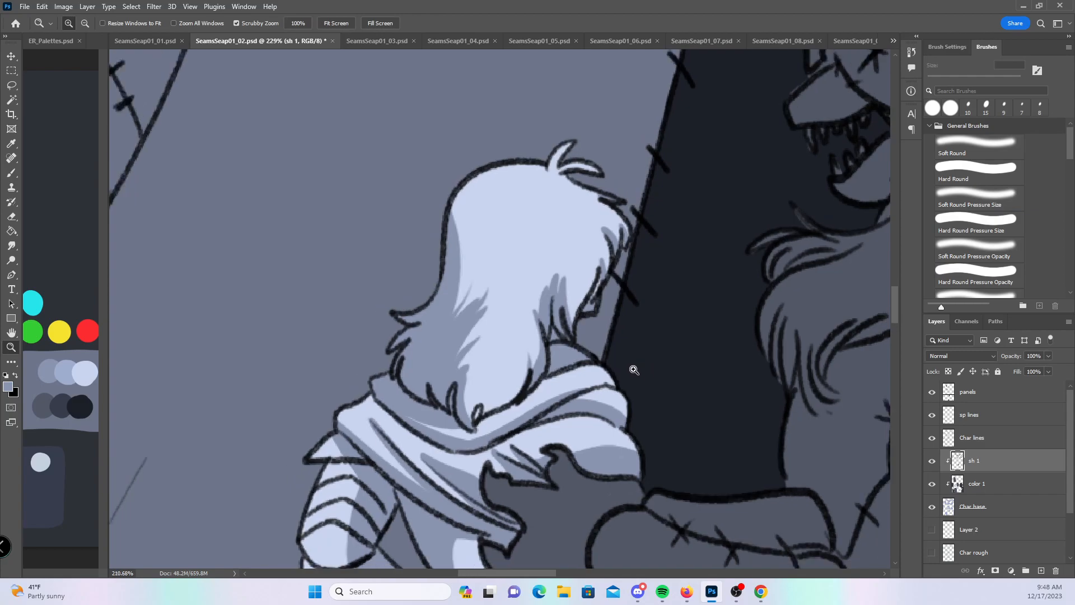
# - Return to a wider view of the comic page and save the document
pyautogui.scroll(-10, 566, 379)
pyautogui.moveTo(687, 495); pyautogui.dragTo(512, 414)
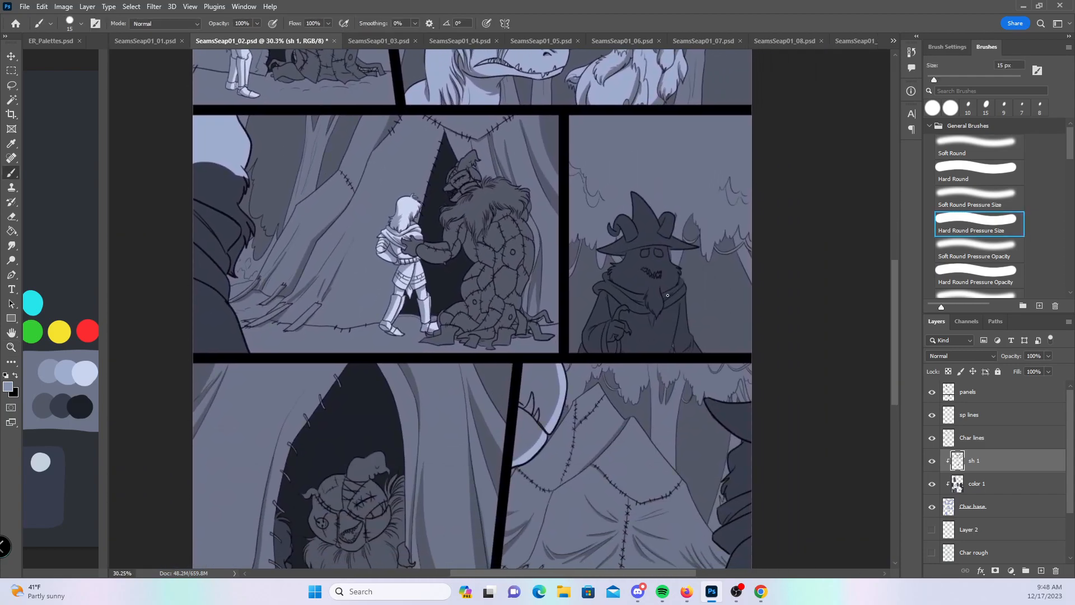
pyautogui.moveTo(619, 475); pyautogui.dragTo(603, 423)
pyautogui.hotkey('ctrl', 's')
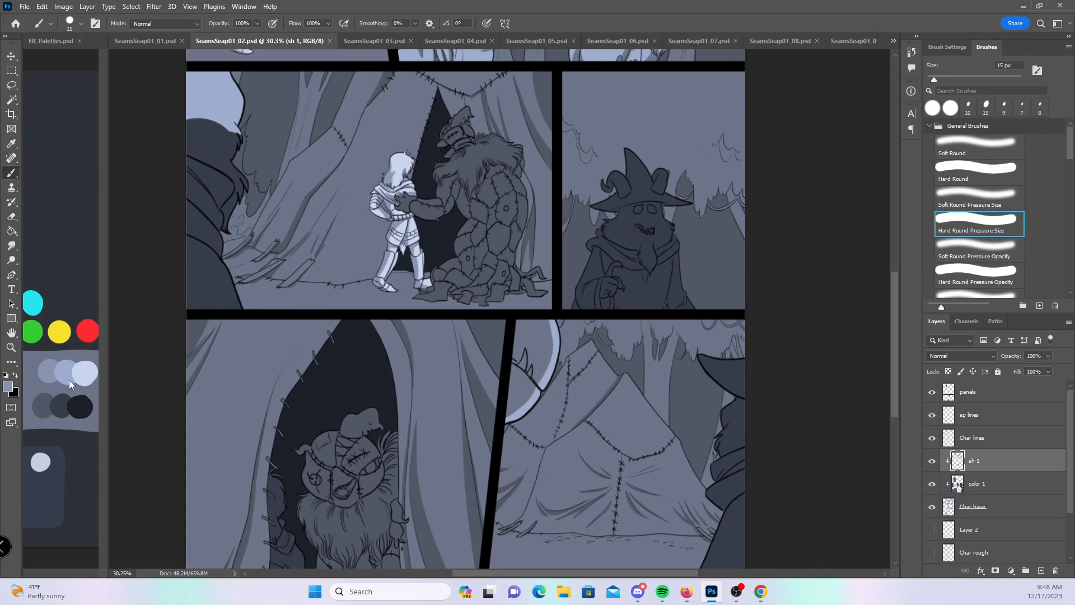
# - Sample the darkest palette swatch and shade the upper cloak folds of the dark foreground figure with a 35 px brush
pyautogui.click(81, 398)
pyautogui.moveTo(895, 297); pyautogui.dragTo(881, 272)
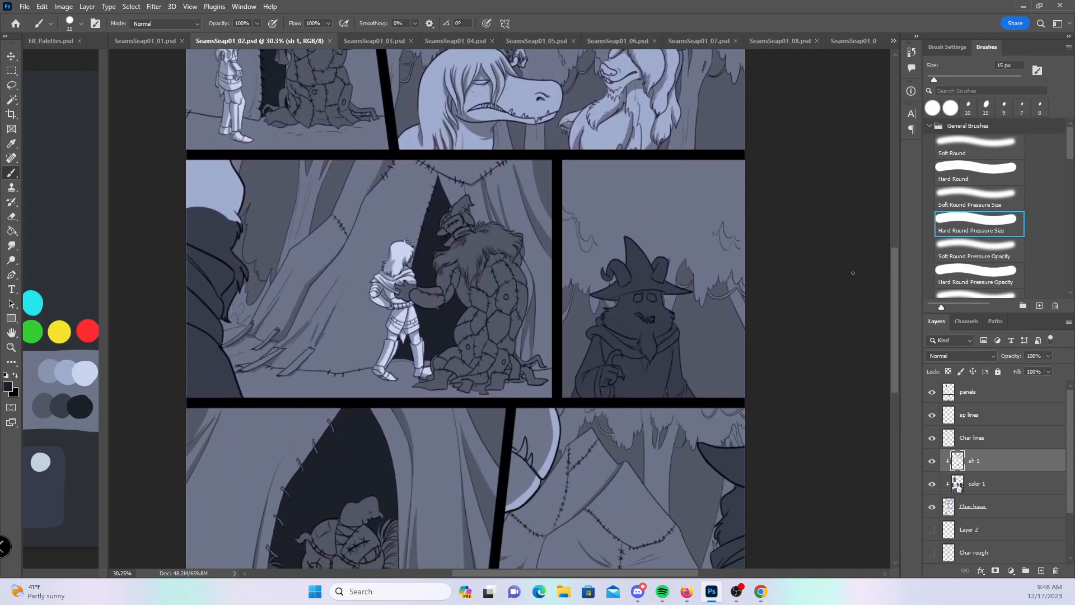
pyautogui.press('z')
pyautogui.moveTo(212, 295)
pyautogui.mouseDown()
pyautogui.moveTo(315, 330)
pyautogui.moveTo(400, 336)
pyautogui.mouseUp()
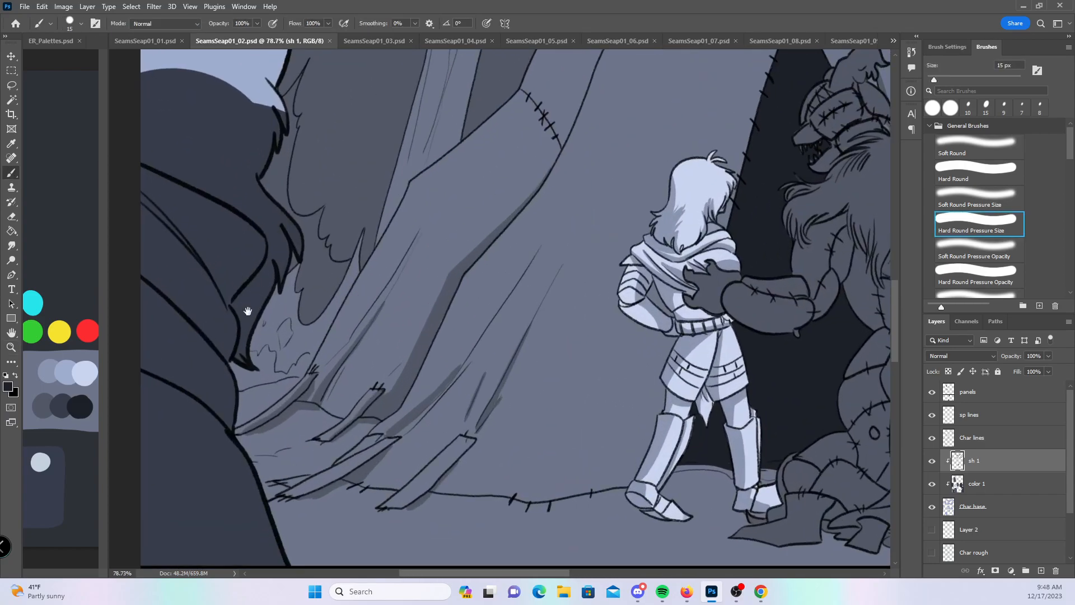
pyautogui.press('space')
pyautogui.moveTo(223, 269); pyautogui.dragTo(285, 236)
pyautogui.moveTo(201, 162); pyautogui.dragTo(270, 230)
pyautogui.moveTo(185, 139)
pyautogui.mouseDown()
pyautogui.moveTo(288, 252)
pyautogui.moveTo(163, 134)
pyautogui.mouseUp()
pyautogui.moveTo(193, 224)
pyautogui.mouseDown()
pyautogui.moveTo(228, 259)
pyautogui.moveTo(211, 228)
pyautogui.moveTo(277, 309)
pyautogui.mouseUp()
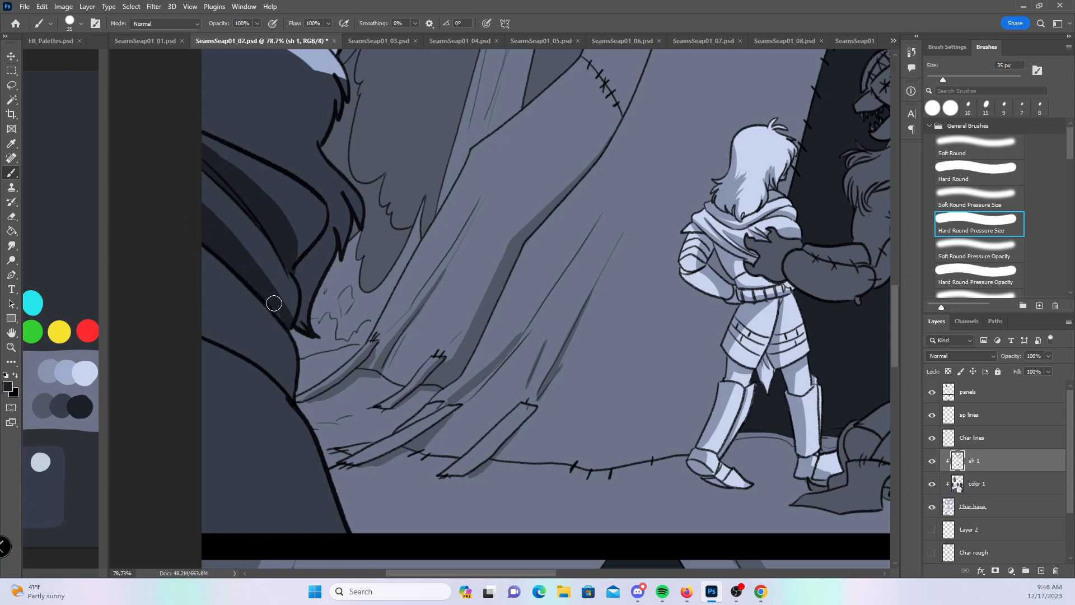
pyautogui.moveTo(212, 184); pyautogui.dragTo(272, 326)
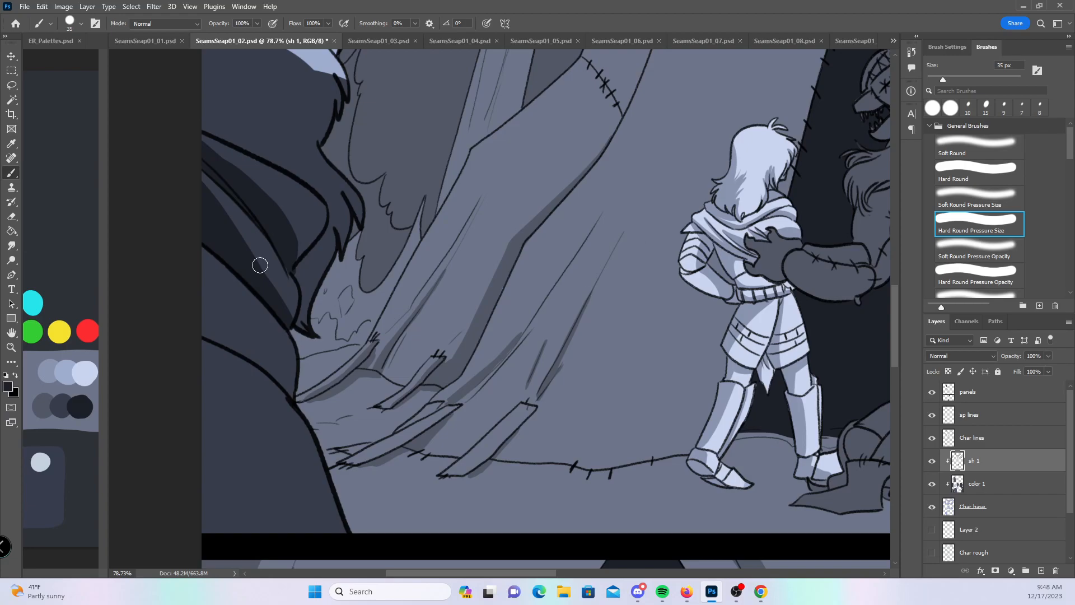
# - Shade the foreground figure's lower cloak folds down to the panel's bottom border
pyautogui.moveTo(192, 331)
pyautogui.mouseDown()
pyautogui.moveTo(257, 358)
pyautogui.moveTo(271, 379)
pyautogui.moveTo(203, 301)
pyautogui.mouseUp()
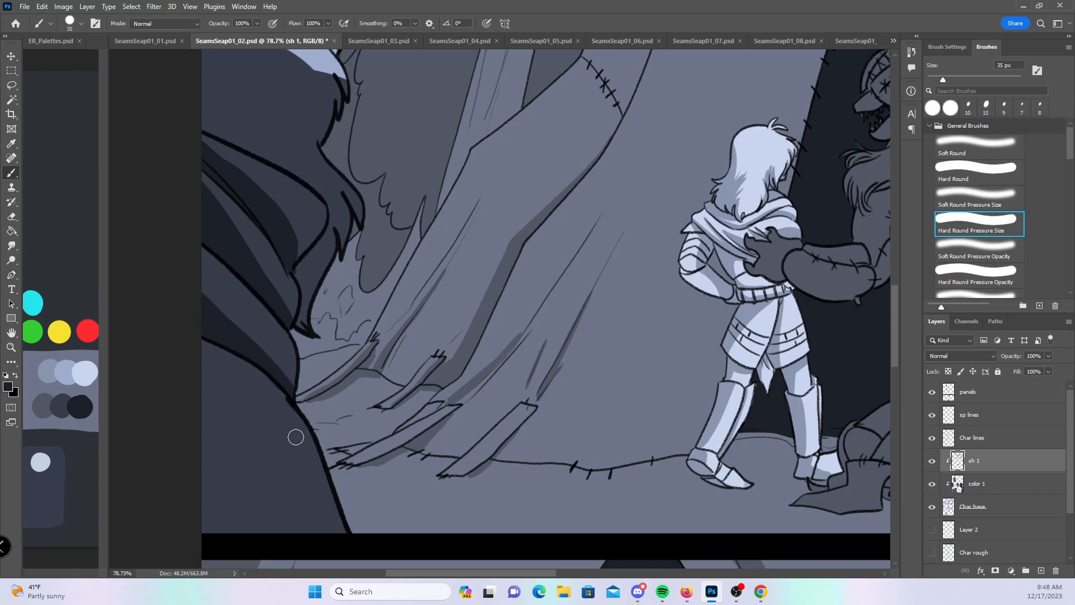
pyautogui.scroll(-3, 889, 317)
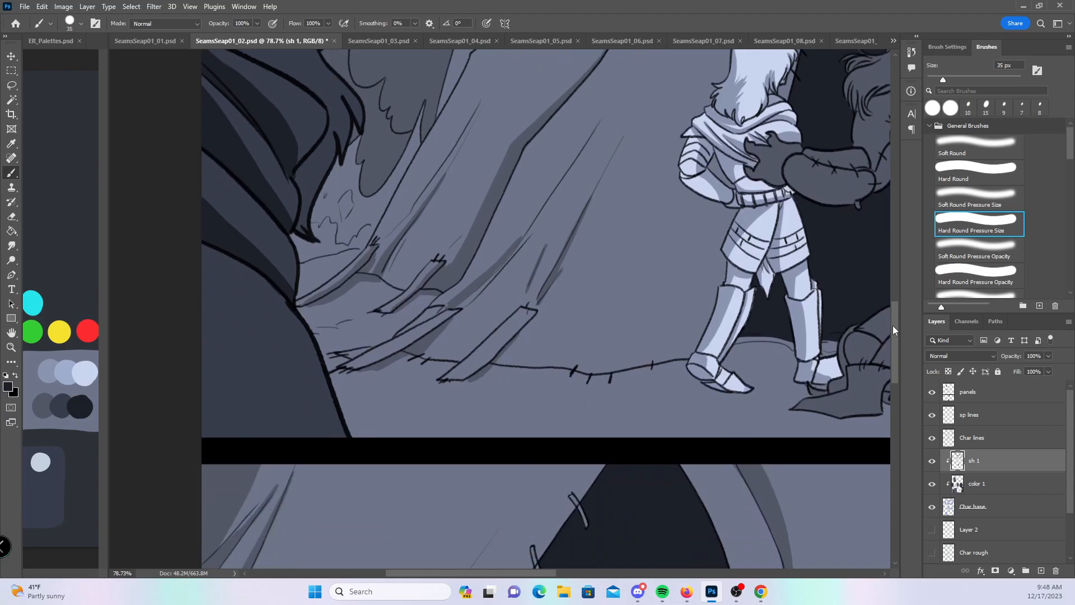
pyautogui.moveTo(182, 302)
pyautogui.mouseDown()
pyautogui.moveTo(206, 384)
pyautogui.moveTo(238, 427)
pyautogui.moveTo(226, 365)
pyautogui.moveTo(283, 430)
pyautogui.moveTo(271, 422)
pyautogui.moveTo(278, 398)
pyautogui.moveTo(290, 431)
pyautogui.mouseUp()
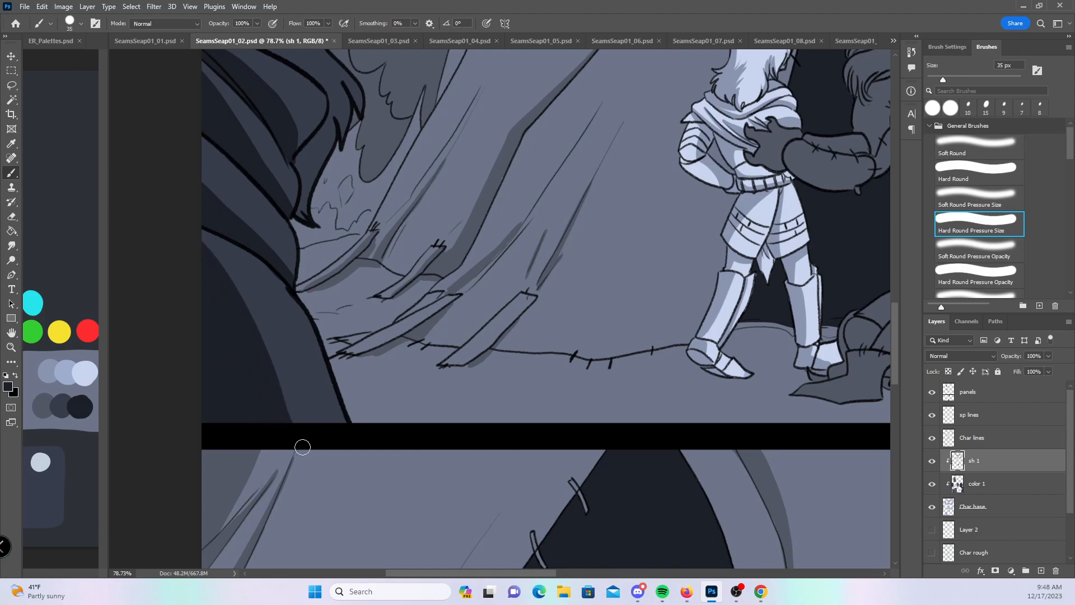
# - Shade the brim of the bearded wizard's hat and the base of its curled horn in the neighbouring panel
pyautogui.hscroll(10, 443, 524)
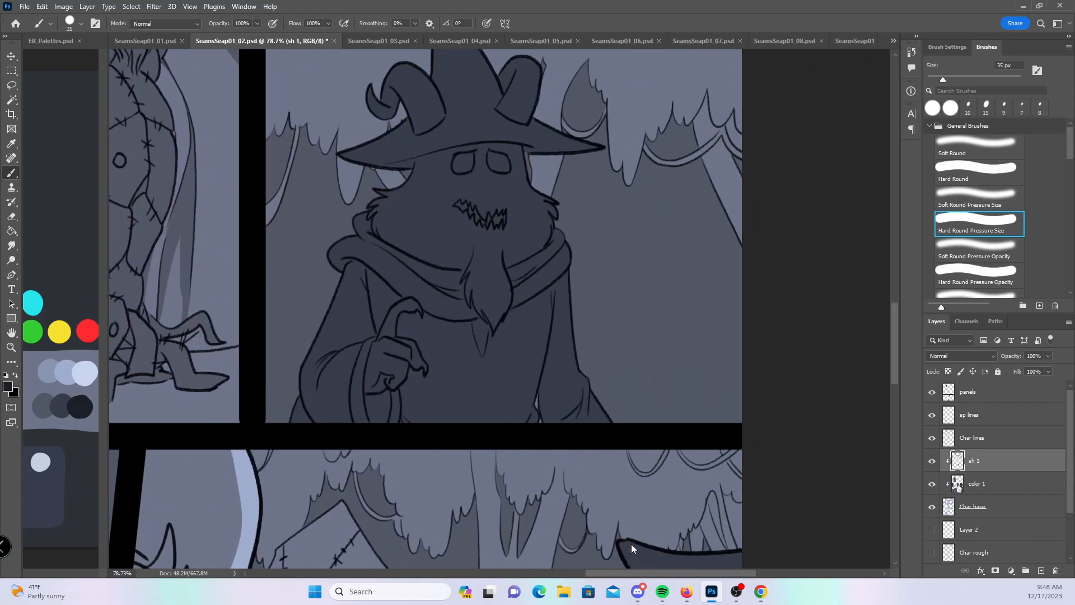
pyautogui.press('z')
pyautogui.moveTo(511, 173); pyautogui.dragTo(533, 175)
pyautogui.press('space')
pyautogui.moveTo(585, 287); pyautogui.dragTo(561, 326)
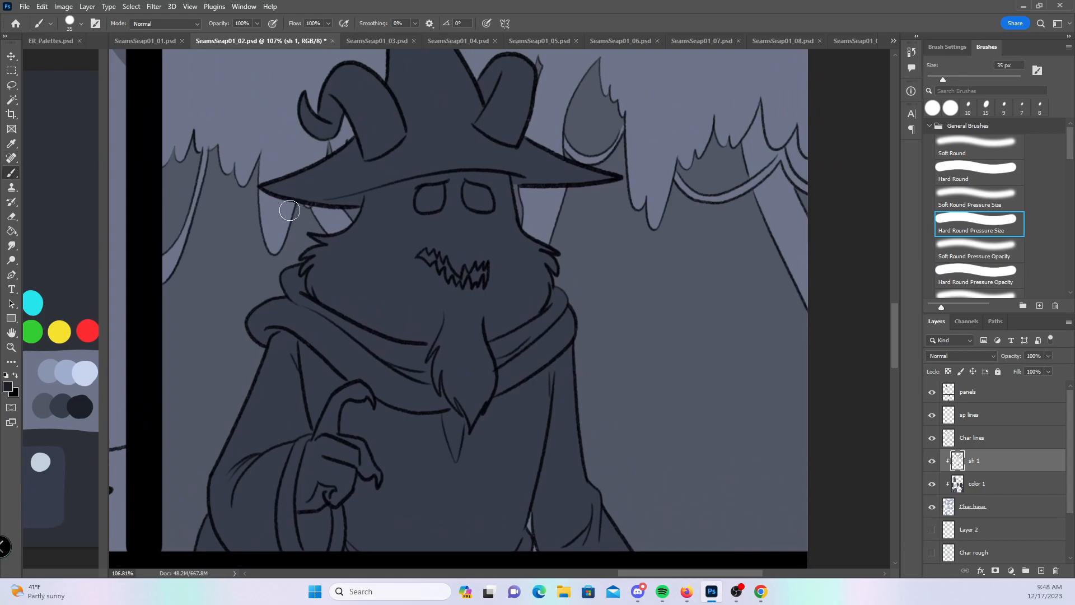
pyautogui.moveTo(256, 184)
pyautogui.mouseDown()
pyautogui.moveTo(358, 191)
pyautogui.moveTo(266, 188)
pyautogui.moveTo(281, 196)
pyautogui.moveTo(595, 190)
pyautogui.moveTo(373, 193)
pyautogui.mouseUp()
pyautogui.moveTo(346, 132)
pyautogui.mouseDown()
pyautogui.moveTo(361, 144)
pyautogui.moveTo(352, 151)
pyautogui.mouseUp()
# - Shade the hat's pointed crown, the base of the other horn and the area around the brim and forehead
pyautogui.press('space')
pyautogui.moveTo(533, 169); pyautogui.dragTo(530, 290)
pyautogui.moveTo(384, 112)
pyautogui.mouseDown()
pyautogui.moveTo(372, 119)
pyautogui.moveTo(395, 230)
pyautogui.moveTo(394, 154)
pyautogui.mouseUp()
pyautogui.moveTo(476, 241)
pyautogui.mouseDown()
pyautogui.moveTo(480, 204)
pyautogui.moveTo(479, 224)
pyautogui.mouseUp()
pyautogui.moveTo(521, 277)
pyautogui.mouseDown()
pyautogui.moveTo(324, 304)
pyautogui.moveTo(407, 310)
pyautogui.mouseUp()
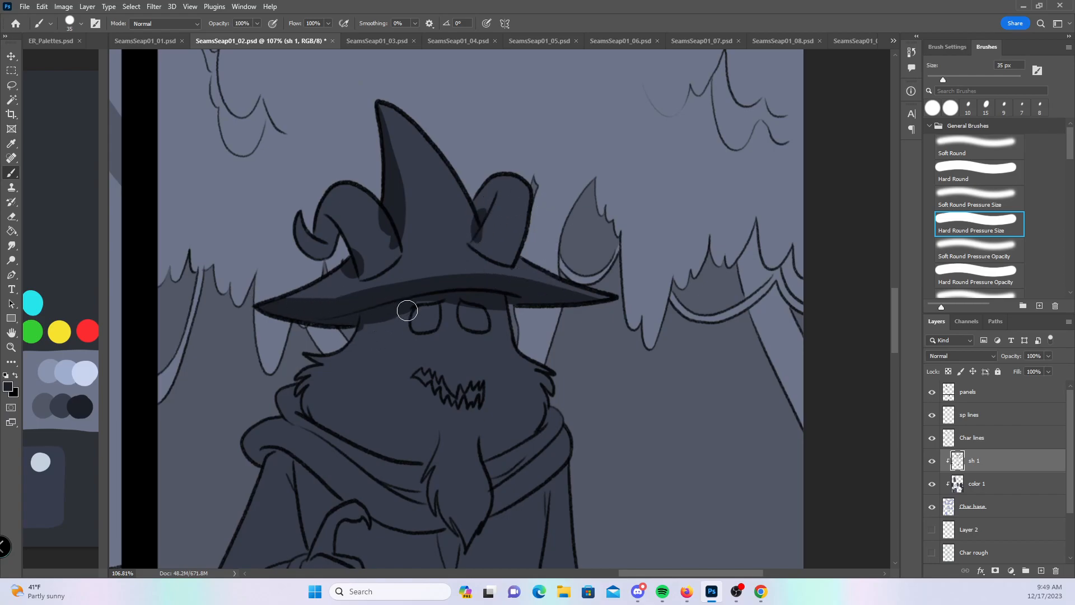
pyautogui.moveTo(302, 283)
pyautogui.mouseDown()
pyautogui.moveTo(295, 300)
pyautogui.moveTo(382, 243)
pyautogui.mouseUp()
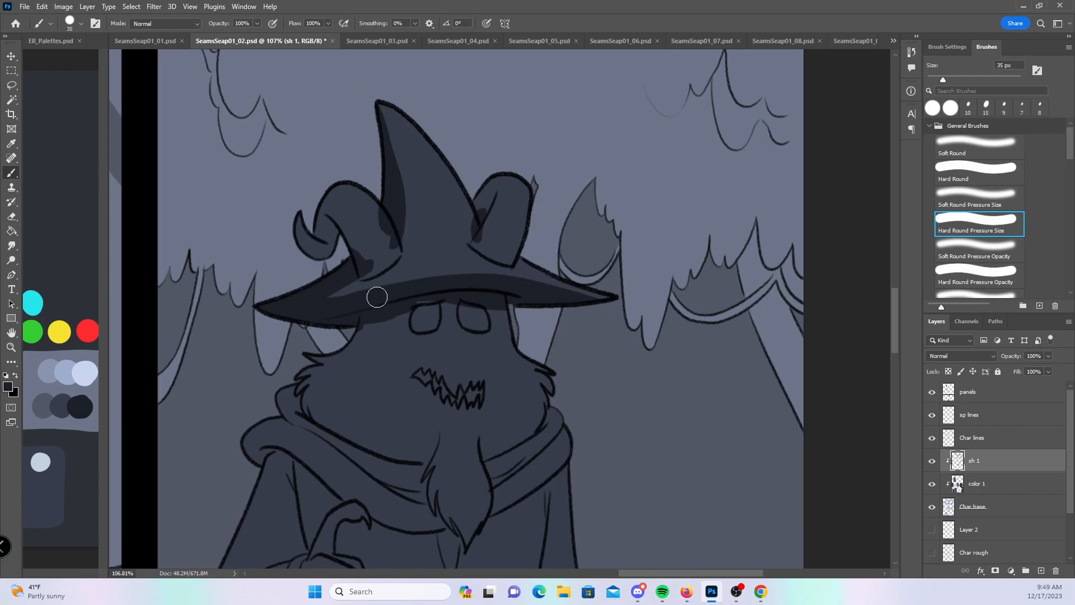
# - Shade the inner side of the wizard's lowered sleeve, finishing its bottom folds with a 20 px brush
pyautogui.press('space')
pyautogui.moveTo(534, 416); pyautogui.dragTo(524, 223)
pyautogui.moveTo(509, 329)
pyautogui.mouseDown()
pyautogui.moveTo(499, 270)
pyautogui.moveTo(532, 301)
pyautogui.moveTo(513, 372)
pyautogui.moveTo(518, 422)
pyautogui.mouseUp()
pyautogui.moveTo(536, 251); pyautogui.dragTo(518, 425)
pyautogui.press('[')
pyautogui.press('[')
pyautogui.moveTo(570, 398); pyautogui.dragTo(548, 421)
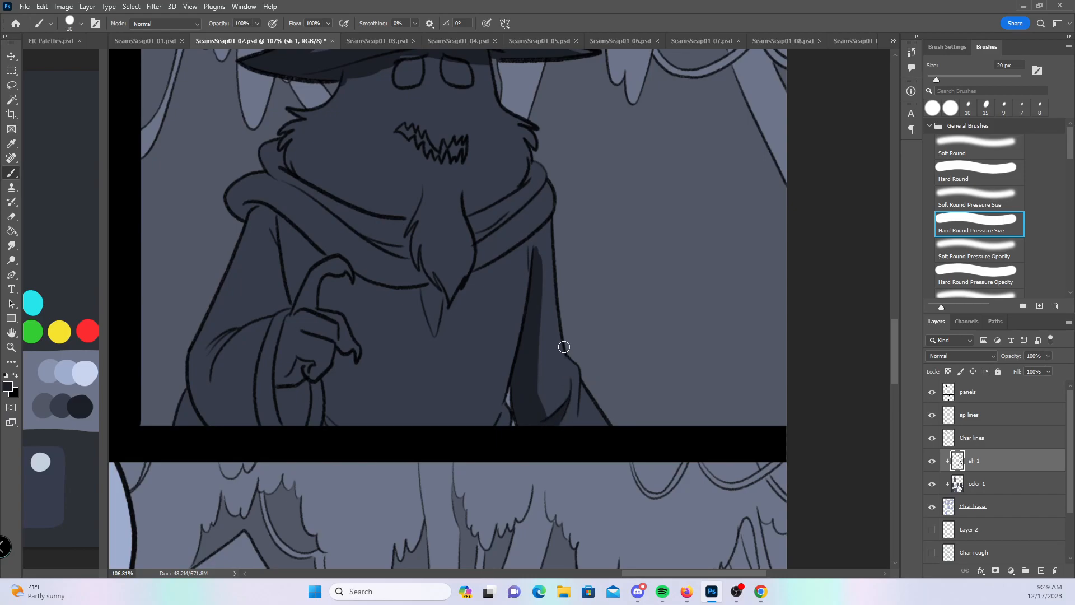
# - Shade the upper sleeve folds of the wizard's raised arm with the 20 px brush
pyautogui.moveTo(268, 229); pyautogui.dragTo(250, 316)
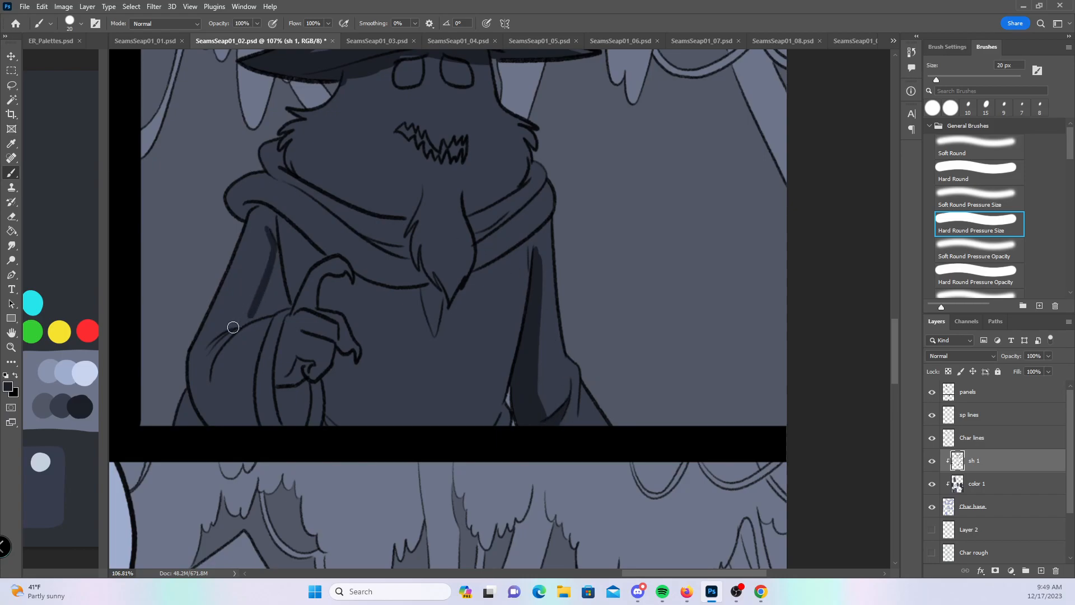
pyautogui.moveTo(211, 368)
pyautogui.mouseDown()
pyautogui.moveTo(213, 338)
pyautogui.moveTo(271, 309)
pyautogui.mouseUp()
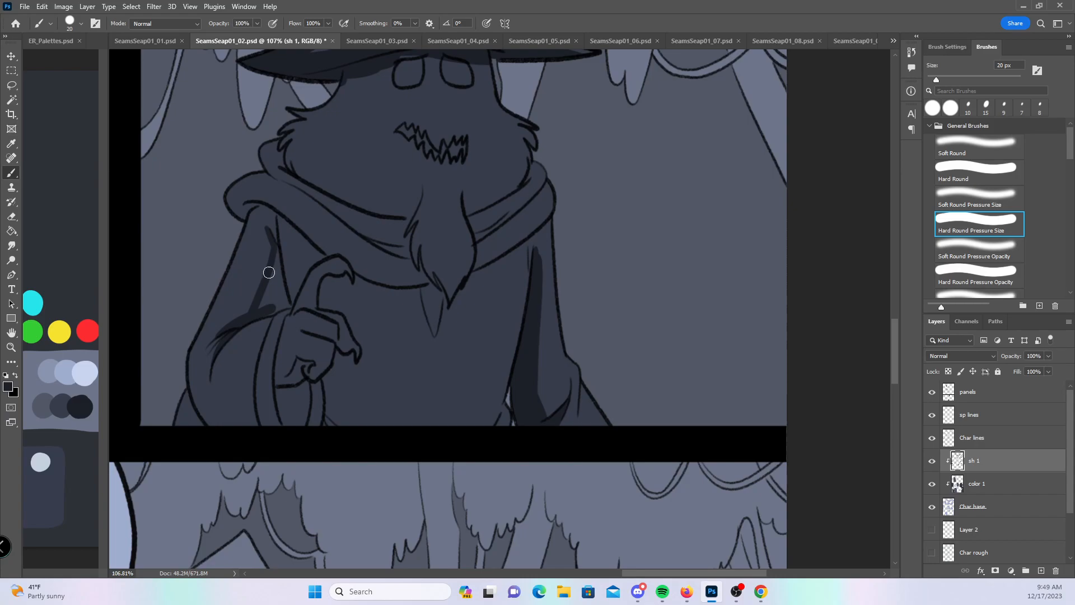
pyautogui.moveTo(277, 219); pyautogui.dragTo(286, 302)
pyautogui.hotkey('ctrl', 'z')
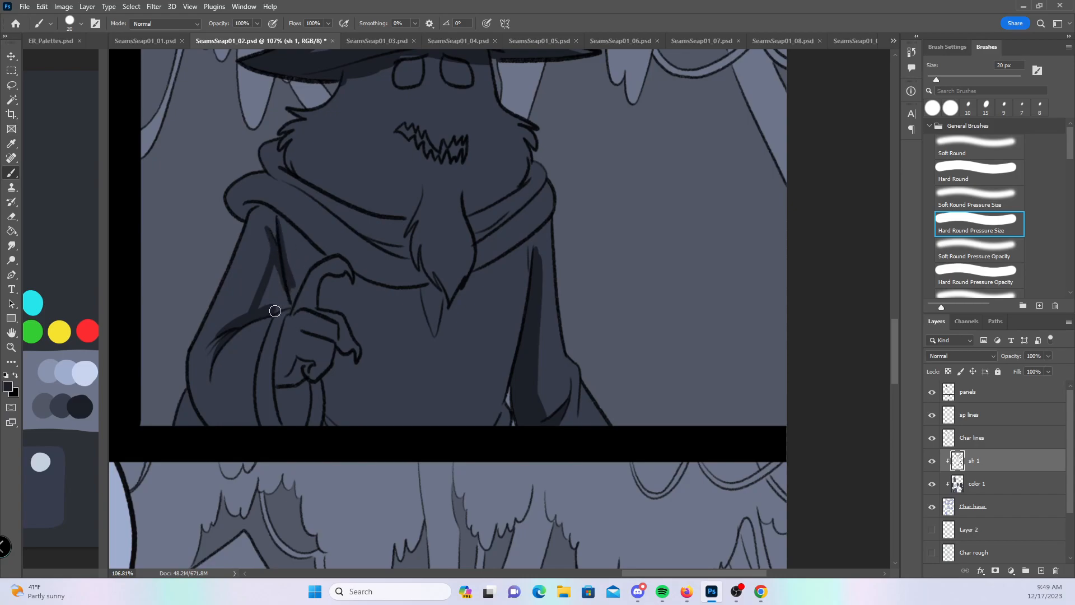
pyautogui.moveTo(282, 251)
pyautogui.mouseDown()
pyautogui.moveTo(271, 283)
pyautogui.moveTo(281, 285)
pyautogui.mouseUp()
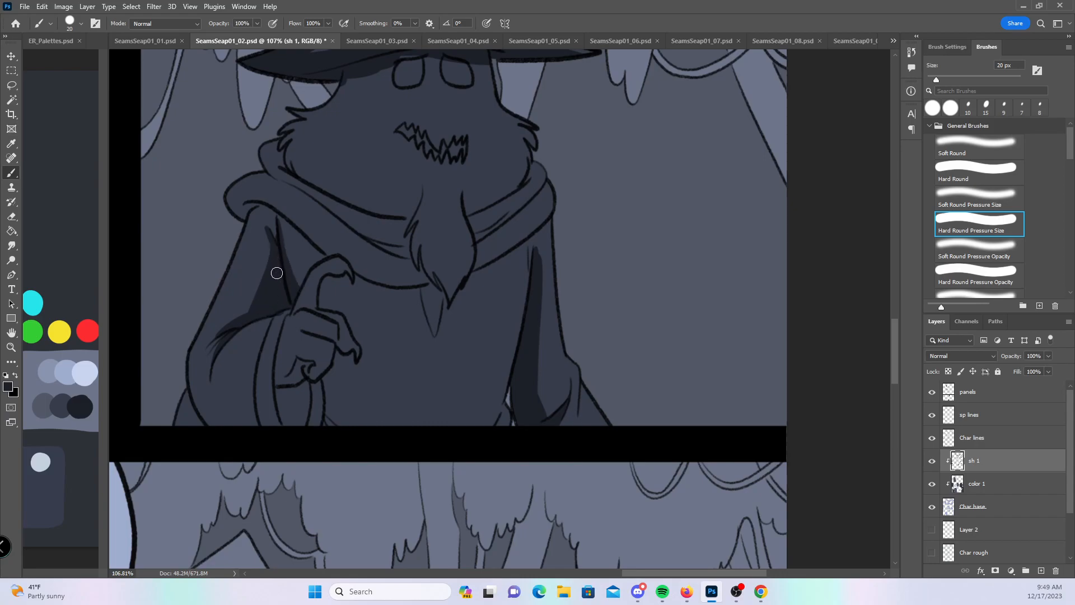
# - Repaint the shadow by the wizard's upper sleeve fold, then shade the raised arm's outer sleeve and the inside of its cuff
pyautogui.hotkey('ctrl', 'z')
pyautogui.moveTo(272, 276)
pyautogui.mouseDown()
pyautogui.moveTo(274, 264)
pyautogui.moveTo(283, 300)
pyautogui.mouseUp()
pyautogui.moveTo(186, 345)
pyautogui.mouseDown()
pyautogui.moveTo(227, 435)
pyautogui.moveTo(192, 355)
pyautogui.moveTo(247, 434)
pyautogui.moveTo(202, 383)
pyautogui.moveTo(190, 386)
pyautogui.moveTo(199, 407)
pyautogui.mouseUp()
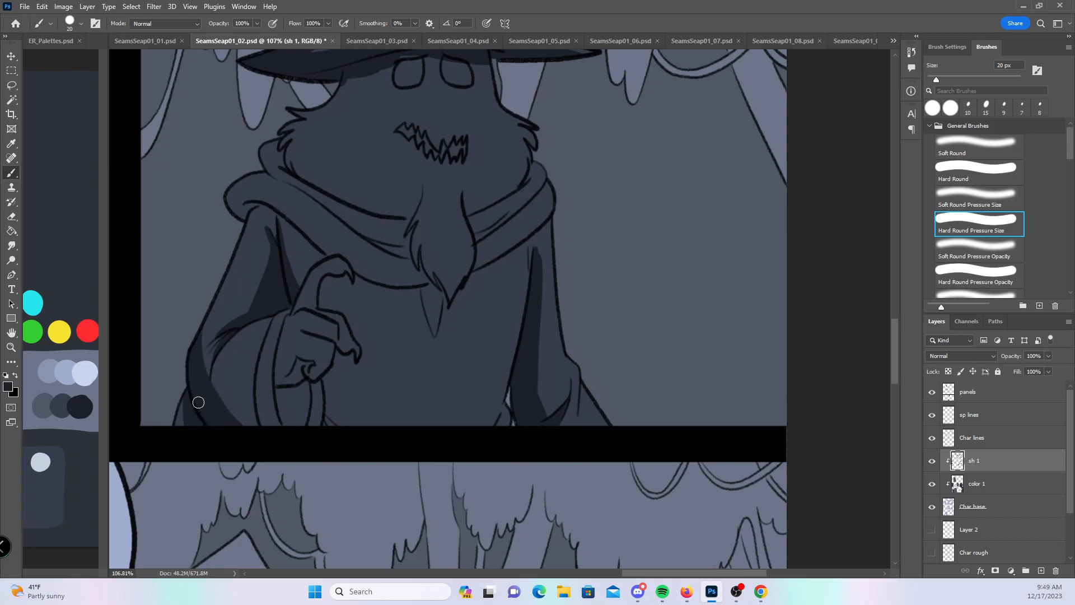
pyautogui.moveTo(285, 389)
pyautogui.mouseDown()
pyautogui.moveTo(288, 435)
pyautogui.moveTo(305, 403)
pyautogui.mouseUp()
pyautogui.moveTo(269, 325)
pyautogui.mouseDown()
pyautogui.moveTo(250, 410)
pyautogui.moveTo(254, 390)
pyautogui.moveTo(261, 411)
pyautogui.mouseUp()
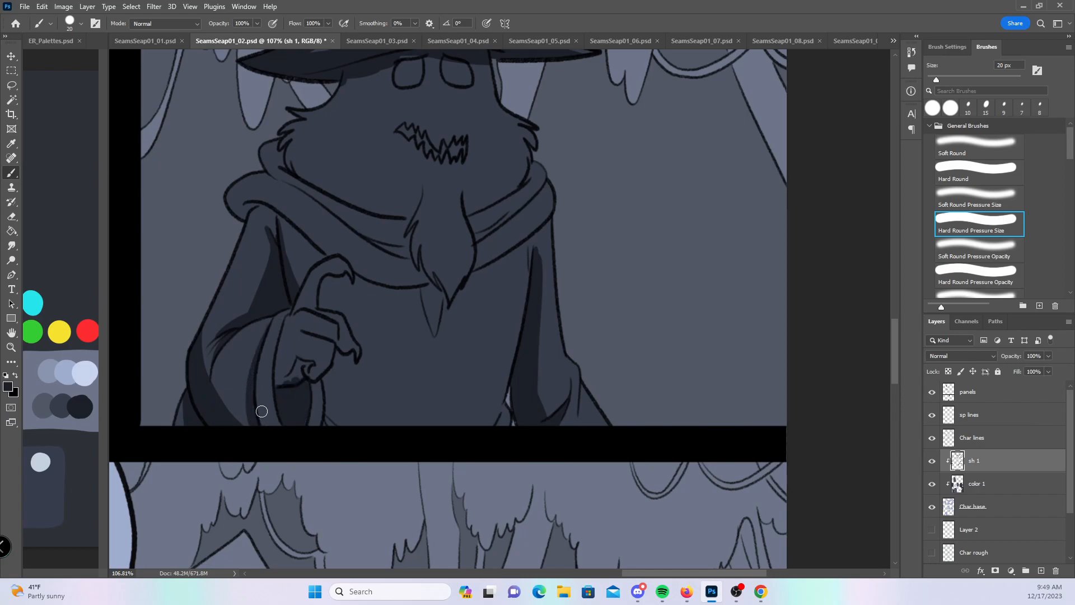
# - Shade the wizard's palm and the robe front below the raised hand and beside the lowered sleeve
pyautogui.moveTo(324, 374); pyautogui.dragTo(328, 415)
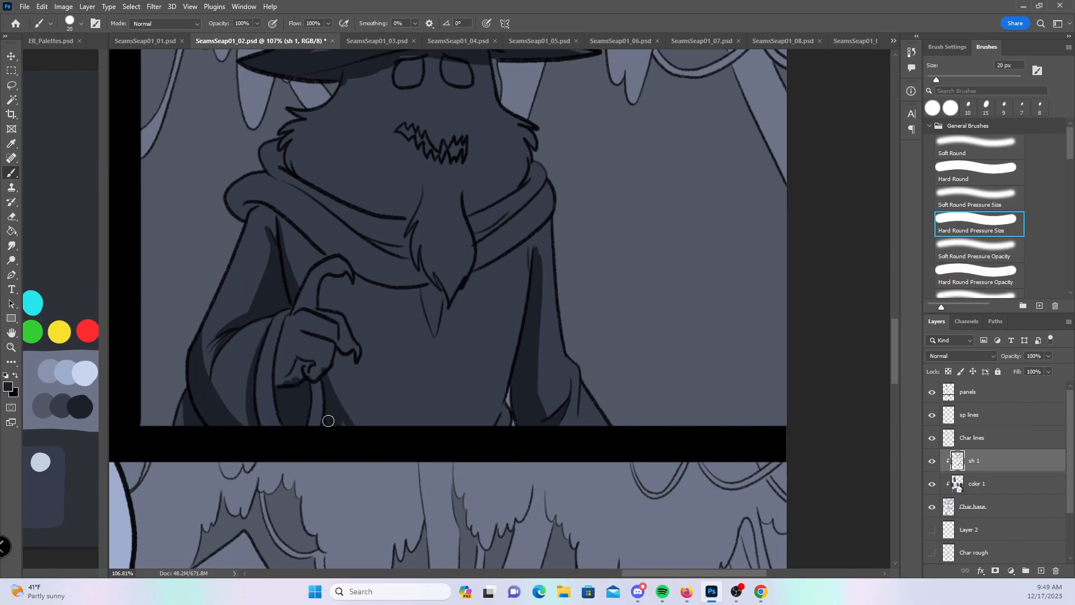
pyautogui.moveTo(323, 372); pyautogui.dragTo(325, 357)
pyautogui.moveTo(531, 264)
pyautogui.mouseDown()
pyautogui.moveTo(523, 322)
pyautogui.moveTo(479, 413)
pyautogui.moveTo(512, 384)
pyautogui.mouseUp()
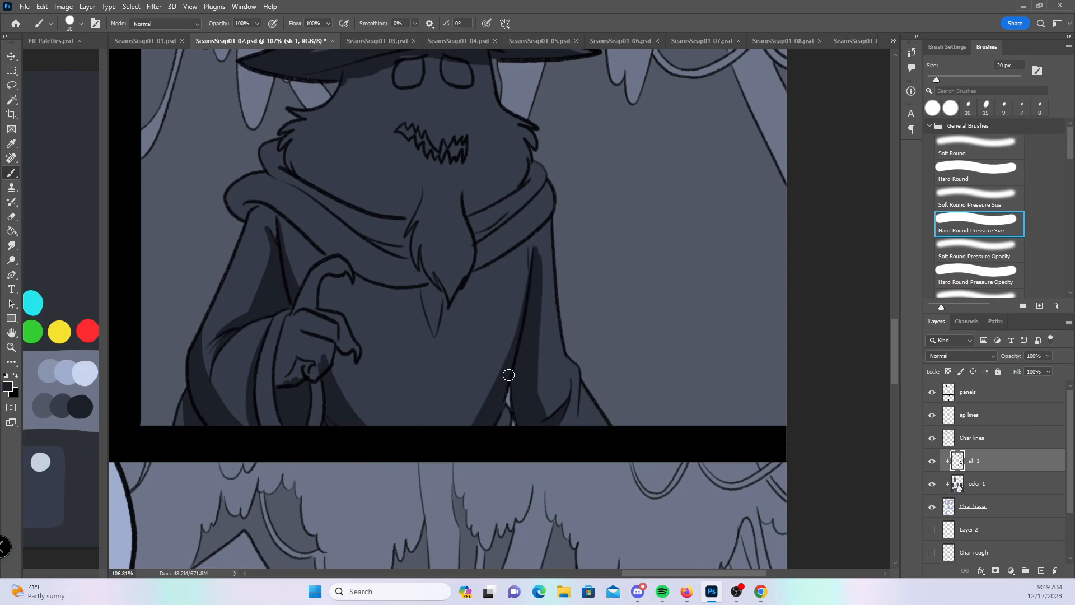
pyautogui.moveTo(327, 365)
pyautogui.mouseDown()
pyautogui.moveTo(377, 415)
pyautogui.moveTo(320, 332)
pyautogui.moveTo(326, 361)
pyautogui.mouseUp()
# - Shade the cowl folds on the raised-arm side, along with the adjoining edges of the wizard's fur and beard
pyautogui.moveTo(539, 308); pyautogui.dragTo(534, 400)
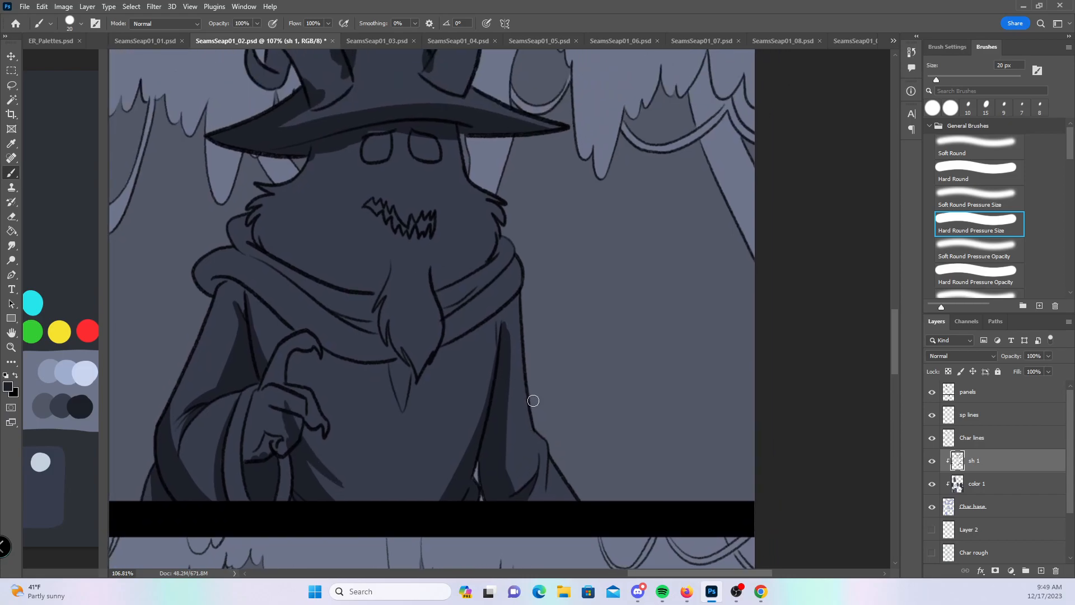
pyautogui.moveTo(205, 289)
pyautogui.mouseDown()
pyautogui.moveTo(236, 274)
pyautogui.moveTo(206, 273)
pyautogui.moveTo(278, 308)
pyautogui.moveTo(240, 279)
pyautogui.moveTo(296, 328)
pyautogui.moveTo(225, 274)
pyautogui.moveTo(205, 293)
pyautogui.moveTo(280, 311)
pyautogui.moveTo(267, 294)
pyautogui.moveTo(331, 345)
pyautogui.moveTo(288, 317)
pyautogui.moveTo(365, 355)
pyautogui.moveTo(330, 348)
pyautogui.moveTo(383, 350)
pyautogui.mouseUp()
pyautogui.moveTo(247, 294)
pyautogui.mouseDown()
pyautogui.moveTo(335, 352)
pyautogui.moveTo(365, 356)
pyautogui.mouseUp()
pyautogui.moveTo(227, 222)
pyautogui.mouseDown()
pyautogui.moveTo(256, 259)
pyautogui.moveTo(227, 233)
pyautogui.moveTo(290, 283)
pyautogui.moveTo(240, 248)
pyautogui.moveTo(342, 324)
pyautogui.moveTo(259, 263)
pyautogui.moveTo(343, 319)
pyautogui.moveTo(316, 303)
pyautogui.moveTo(399, 335)
pyautogui.moveTo(353, 322)
pyautogui.moveTo(389, 327)
pyautogui.mouseUp()
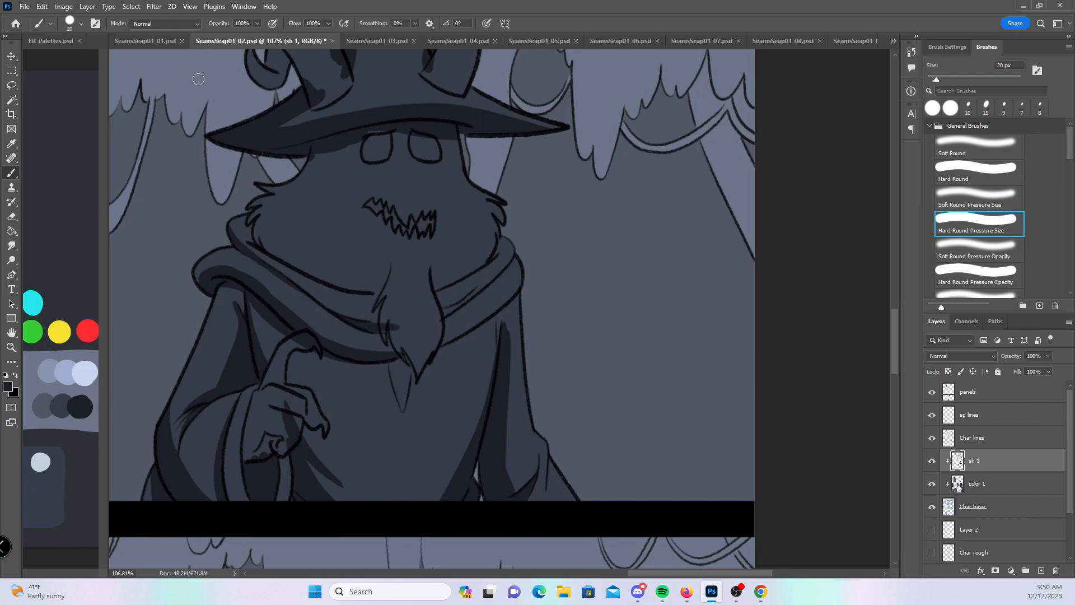
pyautogui.moveTo(240, 225)
pyautogui.mouseDown()
pyautogui.moveTo(252, 226)
pyautogui.moveTo(229, 217)
pyautogui.mouseUp()
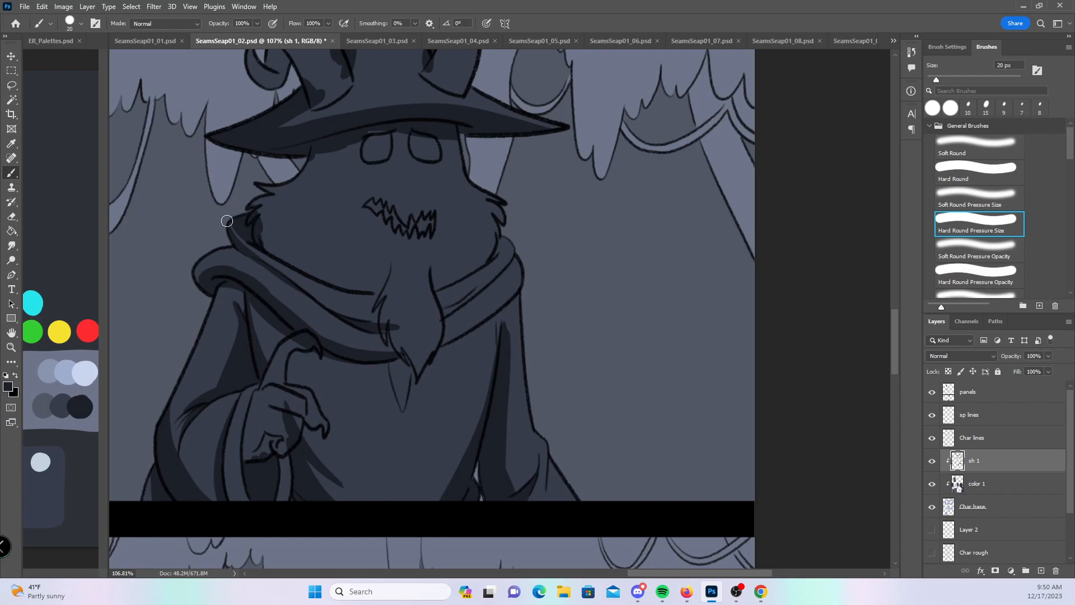
pyautogui.moveTo(324, 285)
pyautogui.mouseDown()
pyautogui.moveTo(375, 297)
pyautogui.moveTo(384, 309)
pyautogui.moveTo(373, 320)
pyautogui.moveTo(391, 345)
pyautogui.mouseUp()
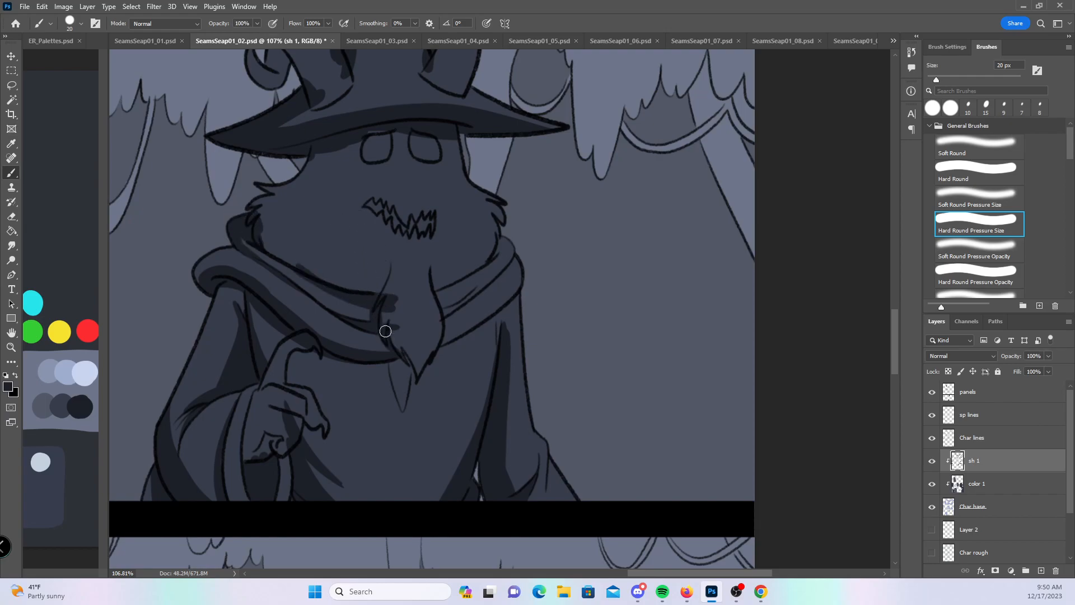
# - Shade the cowl folds on the opposite side, the beard's tip and the bottom fold of the lowered sleeve
pyautogui.moveTo(427, 300)
pyautogui.mouseDown()
pyautogui.moveTo(453, 285)
pyautogui.moveTo(424, 302)
pyautogui.moveTo(503, 229)
pyautogui.mouseUp()
pyautogui.moveTo(440, 314)
pyautogui.mouseDown()
pyautogui.moveTo(502, 272)
pyautogui.moveTo(440, 341)
pyautogui.moveTo(453, 336)
pyautogui.moveTo(431, 346)
pyautogui.moveTo(481, 320)
pyautogui.moveTo(434, 339)
pyautogui.moveTo(465, 327)
pyautogui.mouseUp()
pyautogui.moveTo(396, 352); pyautogui.dragTo(420, 356)
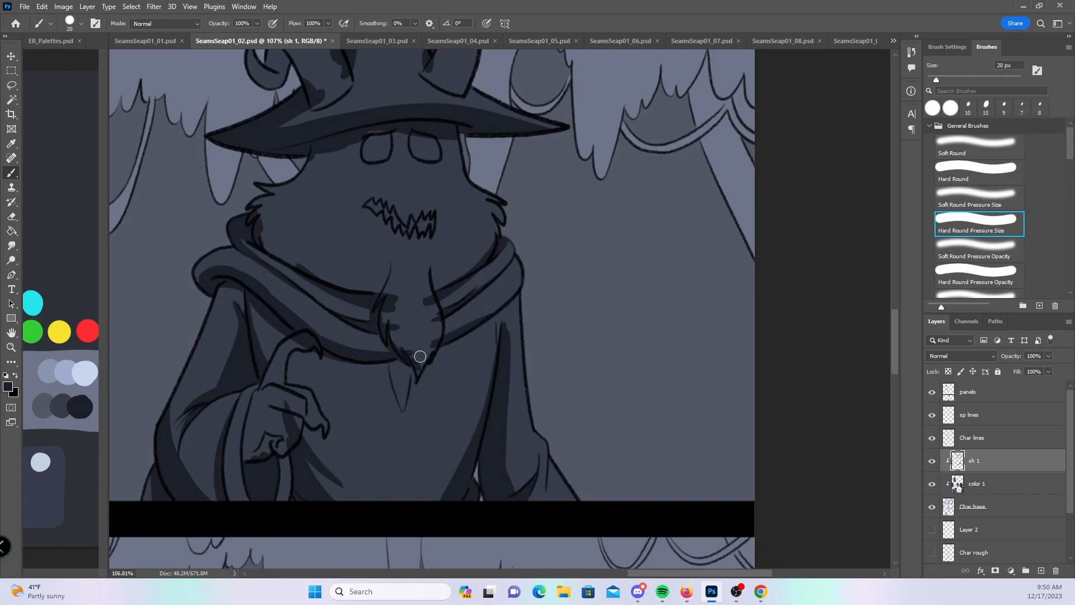
pyautogui.moveTo(552, 447); pyautogui.dragTo(545, 474)
# - Shade the cowl folds of the cropped wizard in the last panel with a 40 px brush
pyautogui.moveTo(896, 321); pyautogui.dragTo(875, 412)
pyautogui.moveTo(674, 344); pyautogui.dragTo(501, 331)
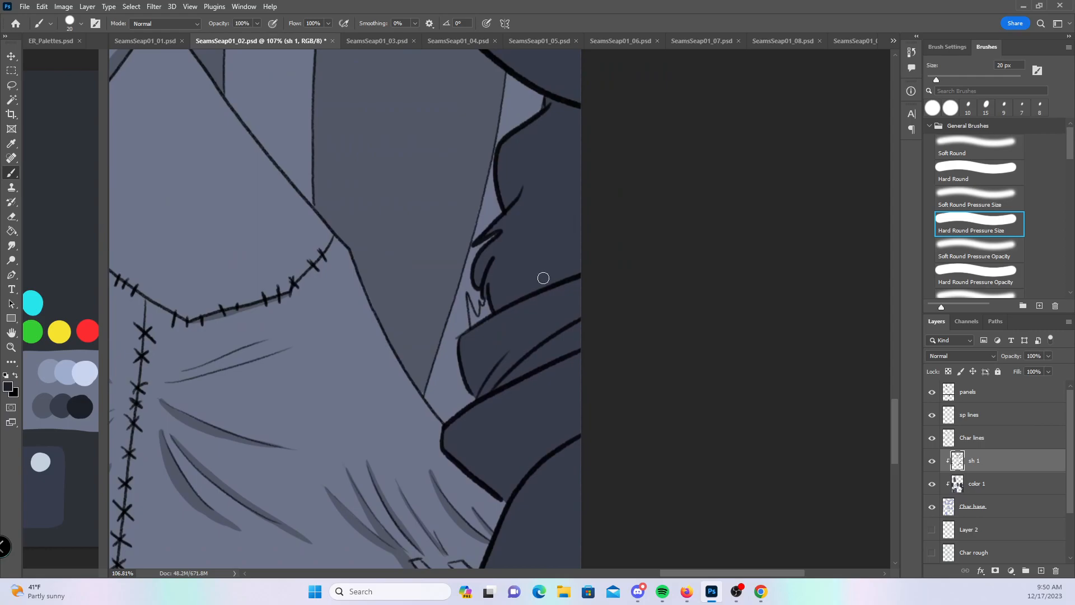
pyautogui.press(']')
pyautogui.press(']')
pyautogui.press(']')
pyautogui.moveTo(479, 387)
pyautogui.mouseDown()
pyautogui.moveTo(498, 350)
pyautogui.moveTo(586, 285)
pyautogui.moveTo(481, 376)
pyautogui.moveTo(615, 284)
pyautogui.mouseUp()
pyautogui.moveTo(498, 383)
pyautogui.mouseDown()
pyautogui.moveTo(602, 295)
pyautogui.moveTo(601, 317)
pyautogui.mouseUp()
# - Fill the underside of the cropped wizard's hat brim with shadow, leaving a lighter rim along the edge
pyautogui.moveTo(895, 410); pyautogui.dragTo(895, 366)
pyautogui.moveTo(485, 378); pyautogui.dragTo(622, 456)
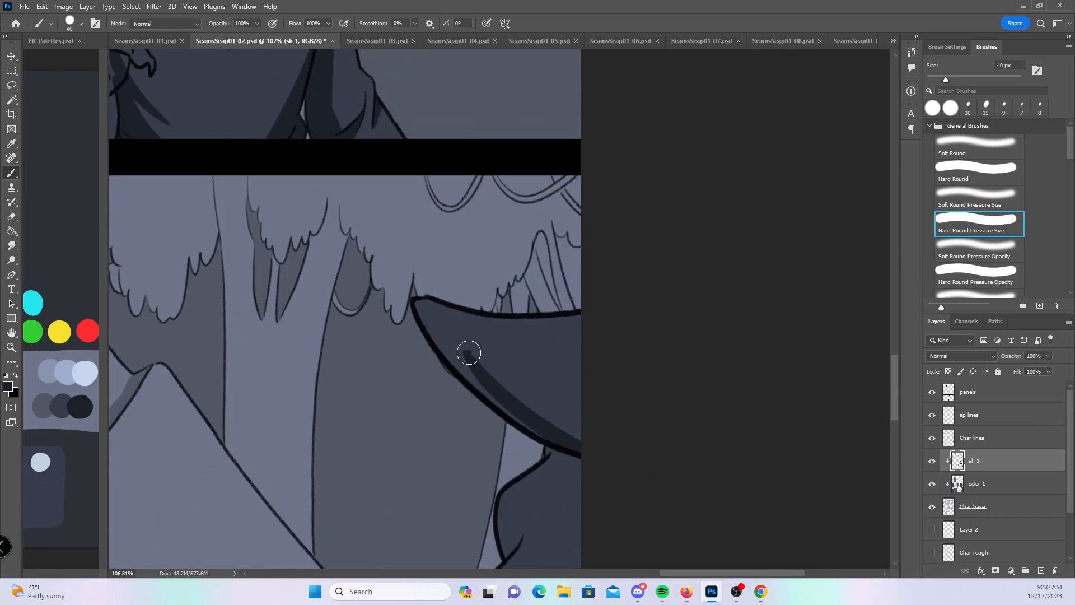
pyautogui.moveTo(468, 352); pyautogui.dragTo(652, 358)
pyautogui.moveTo(490, 382)
pyautogui.mouseDown()
pyautogui.moveTo(533, 405)
pyautogui.moveTo(597, 399)
pyautogui.moveTo(540, 377)
pyautogui.moveTo(547, 405)
pyautogui.moveTo(580, 422)
pyautogui.mouseUp()
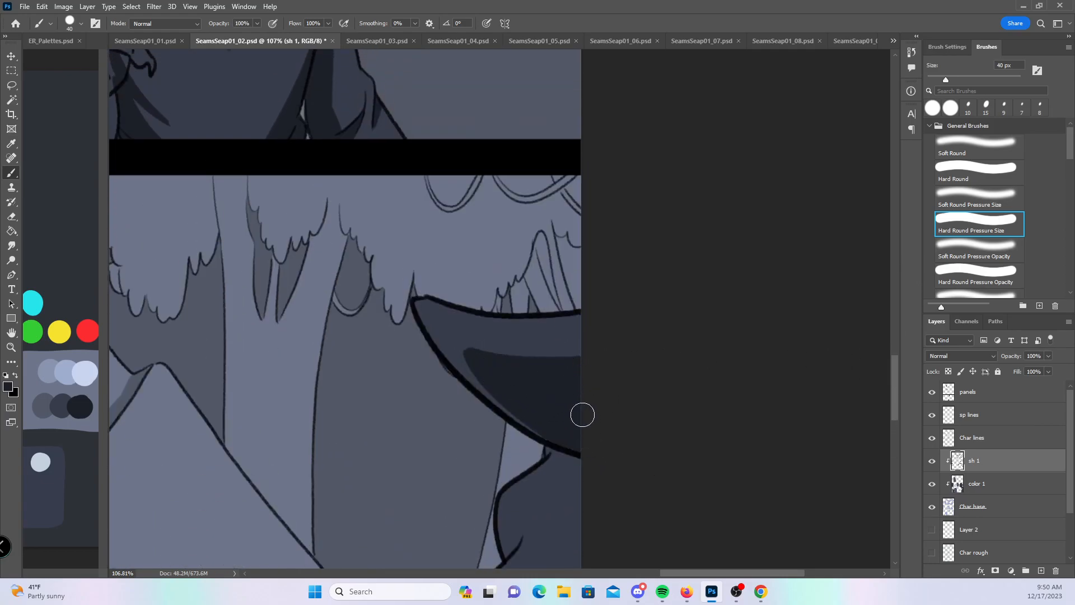
pyautogui.moveTo(473, 358); pyautogui.dragTo(569, 439)
pyautogui.moveTo(464, 343); pyautogui.dragTo(664, 335)
# - Shade the cropped wizard's lower cowl, the length of the sleeve and the folds at its elbow
pyautogui.moveTo(892, 377); pyautogui.dragTo(873, 453)
pyautogui.moveTo(509, 226)
pyautogui.mouseDown()
pyautogui.moveTo(596, 111)
pyautogui.moveTo(521, 204)
pyautogui.moveTo(571, 149)
pyautogui.moveTo(687, 87)
pyautogui.mouseUp()
pyautogui.moveTo(892, 448); pyautogui.dragTo(892, 459)
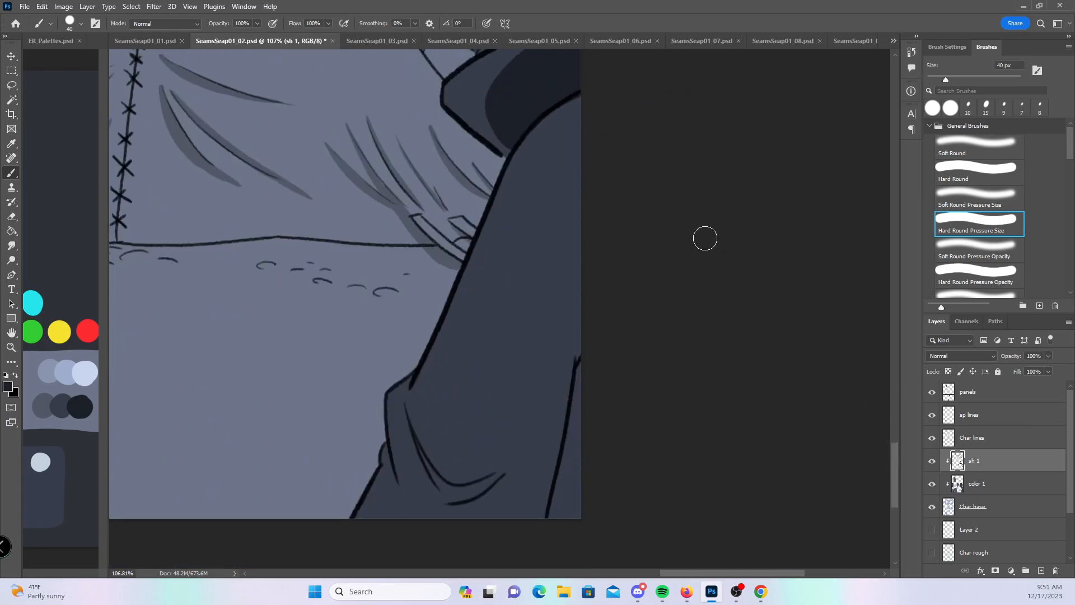
pyautogui.moveTo(564, 110); pyautogui.dragTo(439, 455)
pyautogui.moveTo(405, 414)
pyautogui.mouseDown()
pyautogui.moveTo(455, 500)
pyautogui.moveTo(405, 405)
pyautogui.moveTo(465, 509)
pyautogui.moveTo(432, 465)
pyautogui.moveTo(459, 423)
pyautogui.moveTo(443, 482)
pyautogui.moveTo(494, 472)
pyautogui.moveTo(518, 501)
pyautogui.mouseUp()
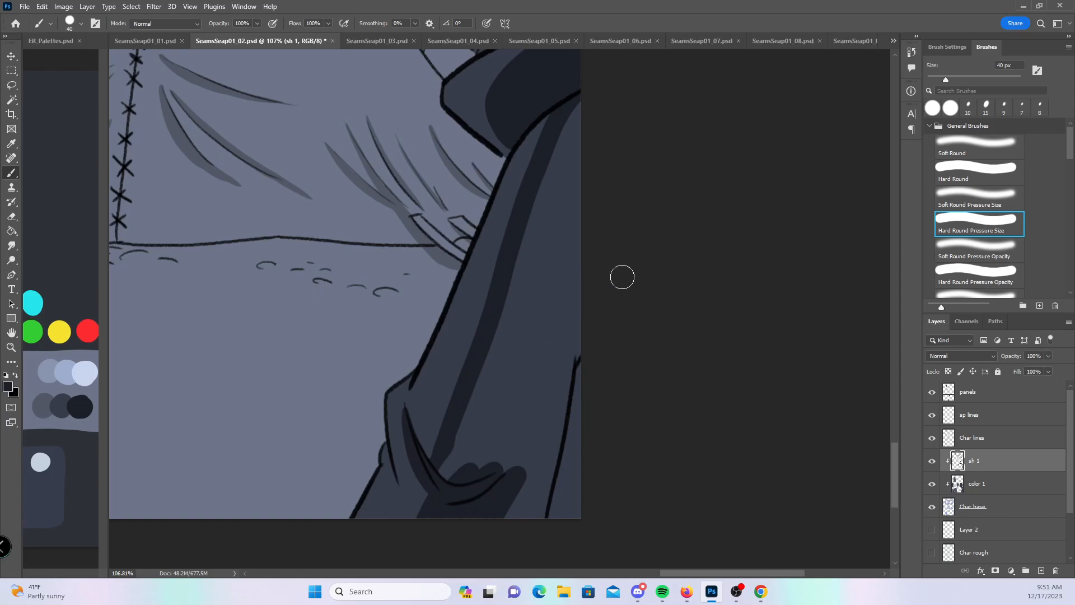
# - Fill the rest of the cropped wizard's robe shadow with the Hard Round brush and save the page
pyautogui.click(980, 173)
pyautogui.moveTo(590, 98)
pyautogui.mouseDown()
pyautogui.moveTo(556, 161)
pyautogui.moveTo(551, 250)
pyautogui.moveTo(583, 301)
pyautogui.moveTo(583, 425)
pyautogui.mouseUp()
pyautogui.moveTo(523, 264)
pyautogui.mouseDown()
pyautogui.moveTo(472, 424)
pyautogui.moveTo(496, 384)
pyautogui.moveTo(456, 458)
pyautogui.moveTo(475, 443)
pyautogui.moveTo(483, 465)
pyautogui.moveTo(523, 386)
pyautogui.moveTo(548, 390)
pyautogui.moveTo(592, 369)
pyautogui.mouseUp()
pyautogui.press('z')
pyautogui.moveTo(573, 331); pyautogui.dragTo(494, 339)
pyautogui.press('b')
pyautogui.moveTo(435, 372); pyautogui.dragTo(475, 405)
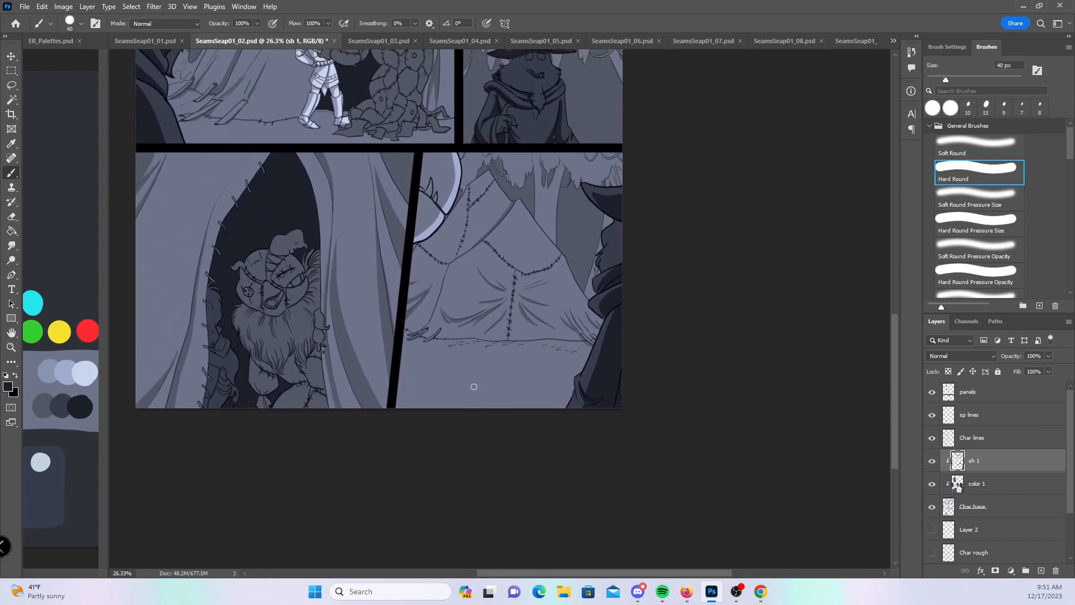
pyautogui.hotkey('ctrl', 's')
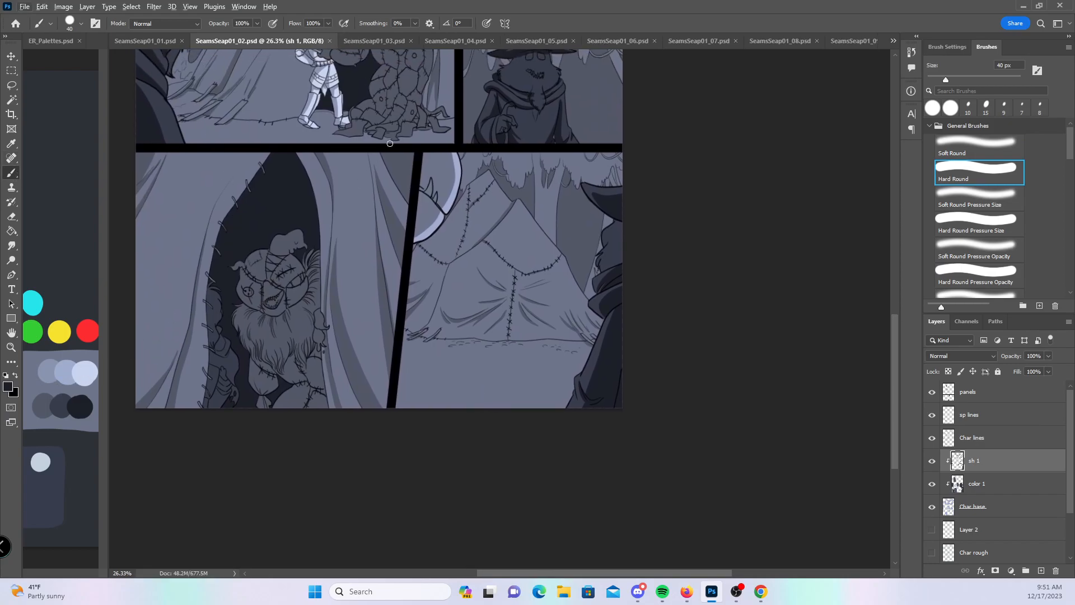
# - Sample the stitched creature's shadow color in SeamsSeap01_01.psd, then return to SeamsSeap01_02.psd and choose the Hard Round Pressure Size brush
pyautogui.click(149, 40)
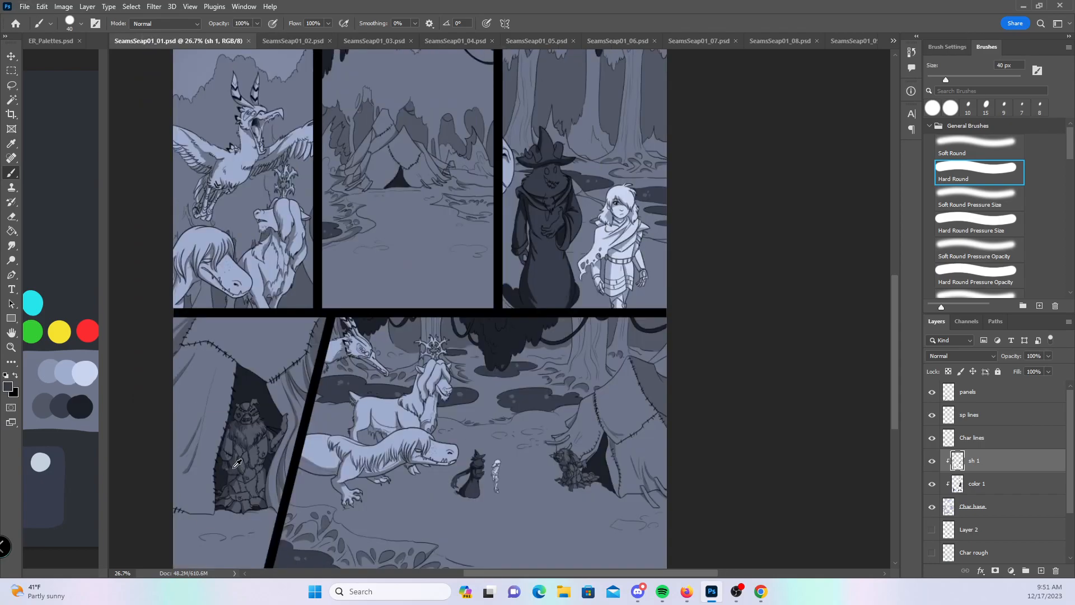
pyautogui.click(278, 41)
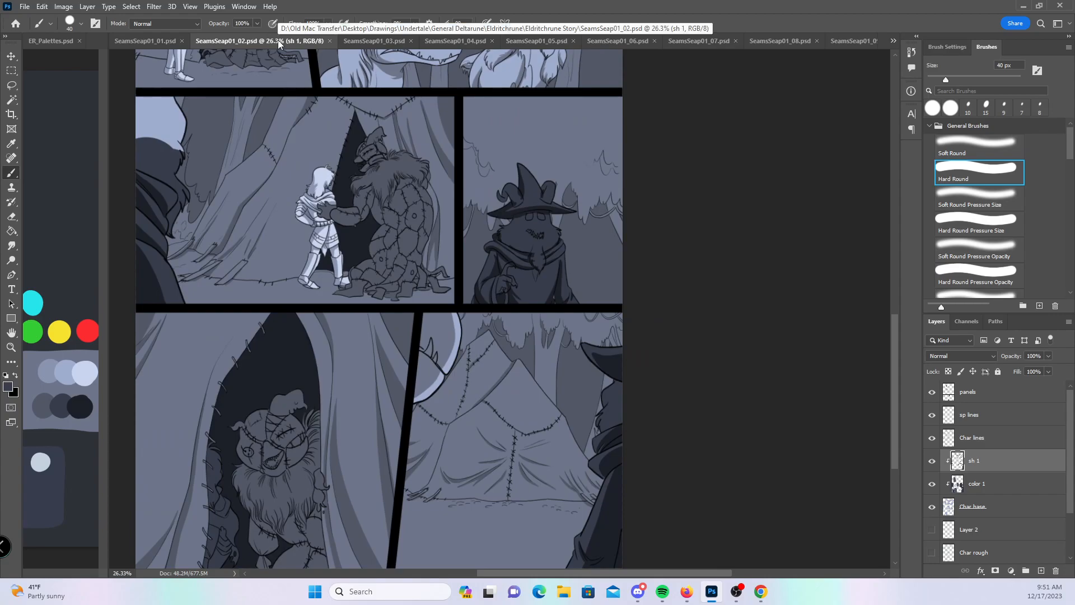
pyautogui.click(989, 230)
# - Shade the tent-side edge of the stitched creature's mane and its lowered arm in the first panel with a 25 px brush
pyautogui.moveTo(896, 314); pyautogui.dragTo(895, 188)
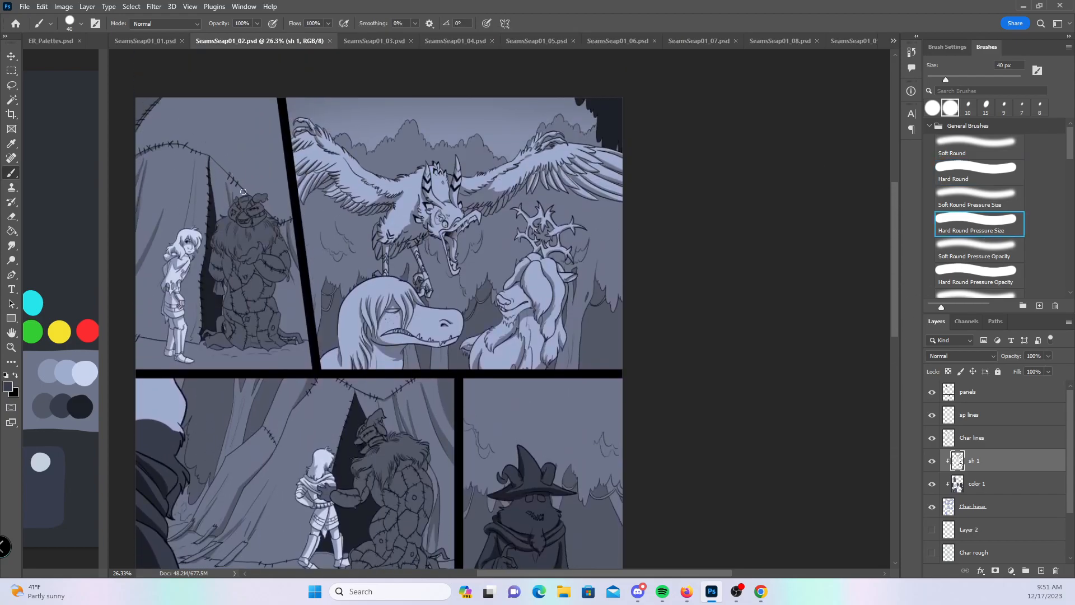
pyautogui.press('z')
pyautogui.moveTo(259, 263); pyautogui.dragTo(481, 314)
pyautogui.press('[')
pyautogui.press('[')
pyautogui.press('[')
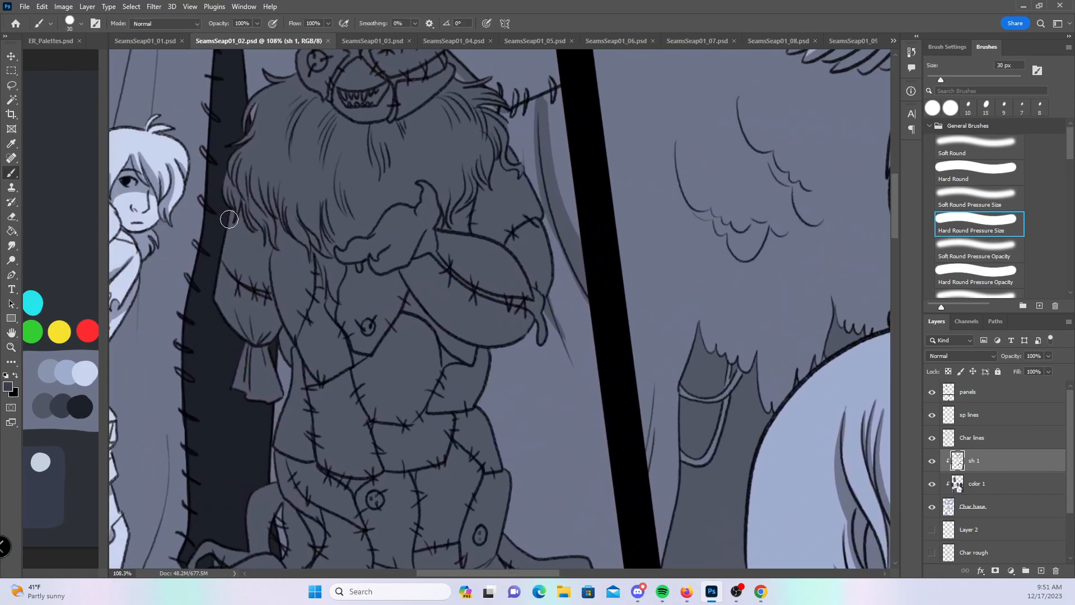
pyautogui.moveTo(230, 215)
pyautogui.mouseDown()
pyautogui.moveTo(219, 320)
pyautogui.moveTo(230, 323)
pyautogui.moveTo(225, 278)
pyautogui.moveTo(265, 342)
pyautogui.moveTo(247, 313)
pyautogui.moveTo(241, 232)
pyautogui.moveTo(231, 256)
pyautogui.moveTo(240, 107)
pyautogui.moveTo(238, 202)
pyautogui.mouseUp()
pyautogui.moveTo(240, 153)
pyautogui.mouseDown()
pyautogui.moveTo(244, 210)
pyautogui.moveTo(230, 171)
pyautogui.moveTo(240, 169)
pyautogui.moveTo(263, 229)
pyautogui.moveTo(252, 175)
pyautogui.moveTo(277, 245)
pyautogui.moveTo(265, 180)
pyautogui.moveTo(309, 251)
pyautogui.moveTo(287, 189)
pyautogui.moveTo(314, 259)
pyautogui.moveTo(311, 234)
pyautogui.moveTo(337, 258)
pyautogui.moveTo(330, 204)
pyautogui.moveTo(296, 227)
pyautogui.moveTo(298, 186)
pyautogui.moveTo(303, 234)
pyautogui.moveTo(280, 200)
pyautogui.moveTo(266, 168)
pyautogui.mouseUp()
# - Shade the creature's lowered cuff, the area beneath the mane and the tent-side torso down to the button patch
pyautogui.scroll(-5, 420, 302)
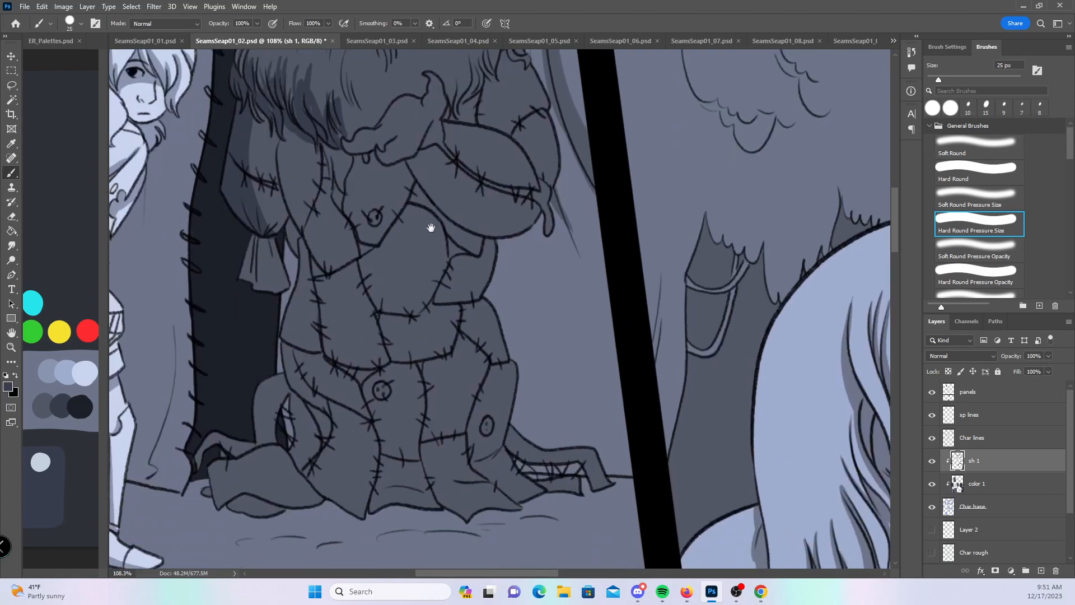
pyautogui.moveTo(257, 212)
pyautogui.mouseDown()
pyautogui.moveTo(277, 257)
pyautogui.moveTo(275, 221)
pyautogui.mouseUp()
pyautogui.moveTo(290, 109)
pyautogui.mouseDown()
pyautogui.moveTo(290, 187)
pyautogui.moveTo(292, 121)
pyautogui.moveTo(324, 245)
pyautogui.moveTo(316, 218)
pyautogui.moveTo(334, 246)
pyautogui.moveTo(316, 213)
pyautogui.moveTo(300, 131)
pyautogui.moveTo(305, 140)
pyautogui.mouseUp()
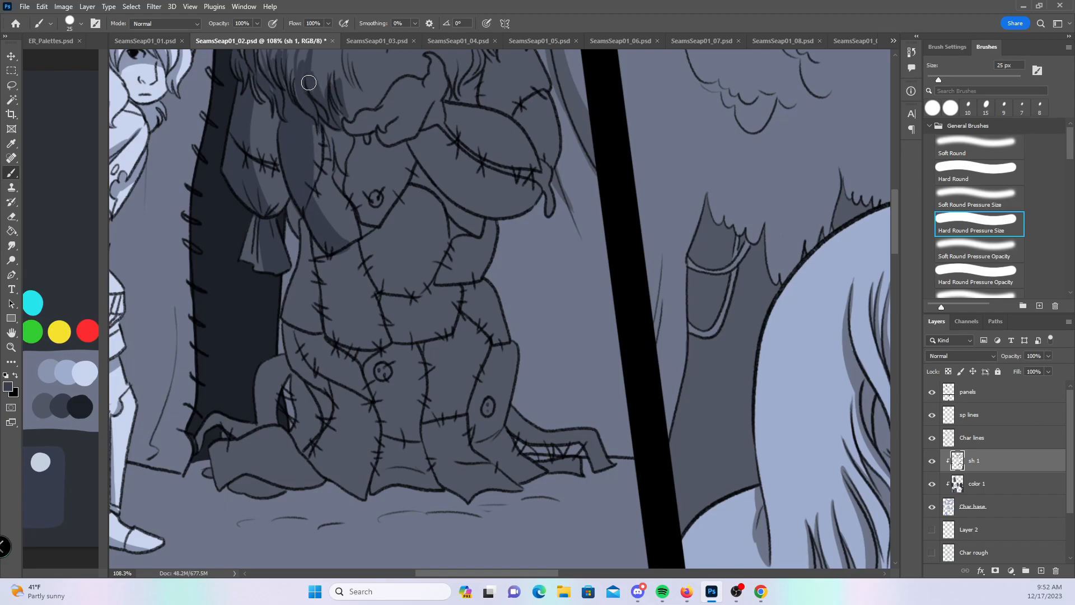
pyautogui.moveTo(301, 221)
pyautogui.mouseDown()
pyautogui.moveTo(288, 320)
pyautogui.moveTo(311, 328)
pyautogui.moveTo(294, 298)
pyautogui.moveTo(321, 330)
pyautogui.moveTo(314, 221)
pyautogui.moveTo(331, 333)
pyautogui.moveTo(374, 347)
pyautogui.moveTo(369, 380)
pyautogui.moveTo(382, 358)
pyautogui.moveTo(376, 502)
pyautogui.mouseUp()
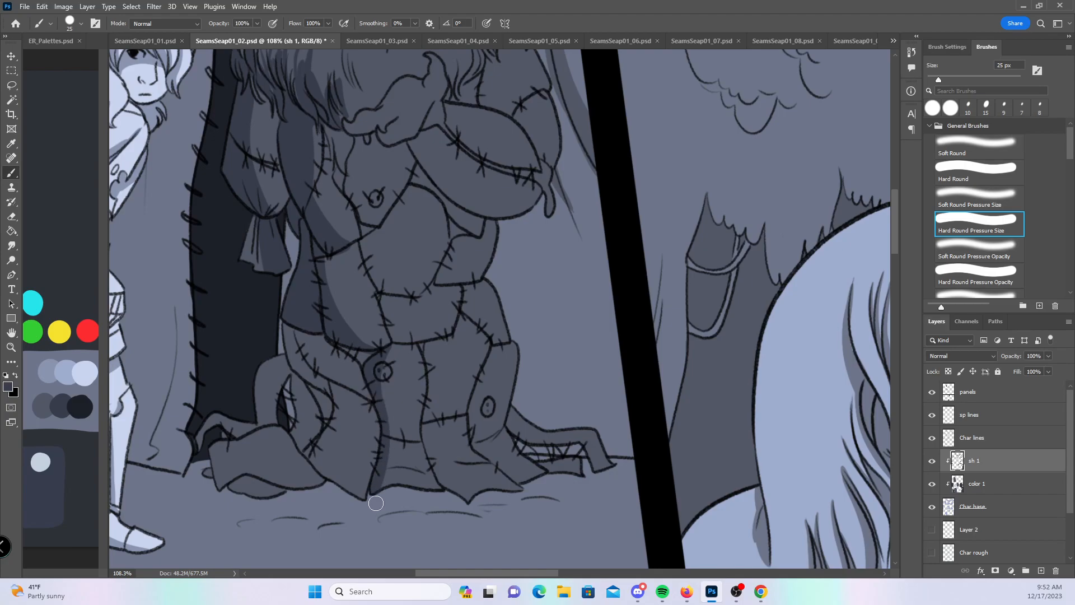
# - Shade the underside of the creature's bent forearm and the side patches of the torso just below it
pyautogui.moveTo(420, 144)
pyautogui.mouseDown()
pyautogui.moveTo(428, 136)
pyautogui.moveTo(443, 179)
pyautogui.moveTo(469, 205)
pyautogui.moveTo(516, 213)
pyautogui.moveTo(443, 168)
pyautogui.moveTo(540, 225)
pyautogui.mouseUp()
pyautogui.moveTo(440, 180)
pyautogui.mouseDown()
pyautogui.moveTo(501, 244)
pyautogui.moveTo(423, 155)
pyautogui.mouseUp()
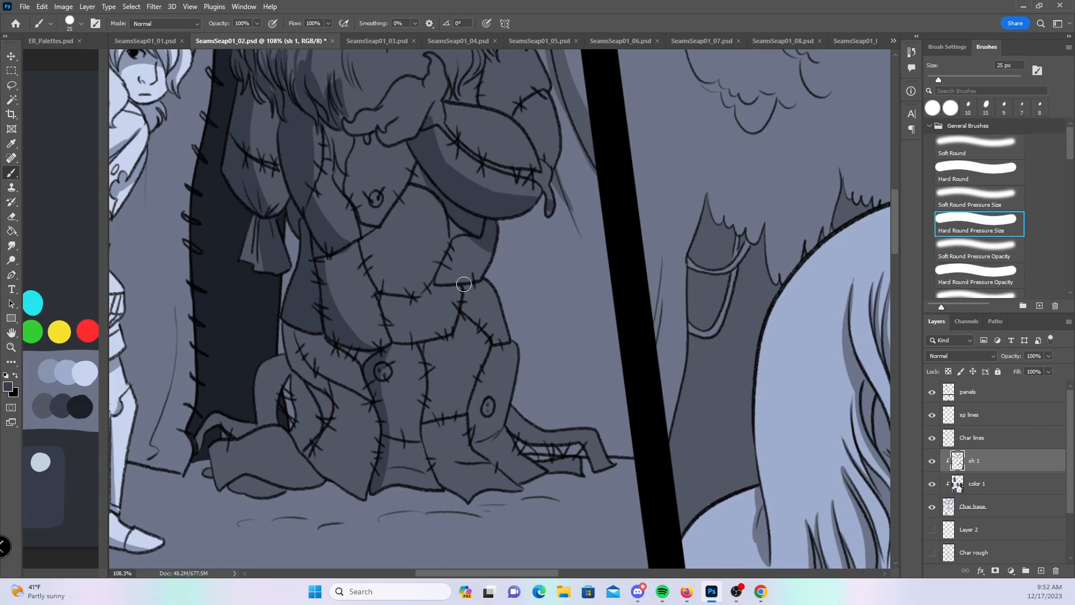
pyautogui.moveTo(473, 284)
pyautogui.mouseDown()
pyautogui.moveTo(504, 233)
pyautogui.moveTo(498, 294)
pyautogui.moveTo(481, 279)
pyautogui.mouseUp()
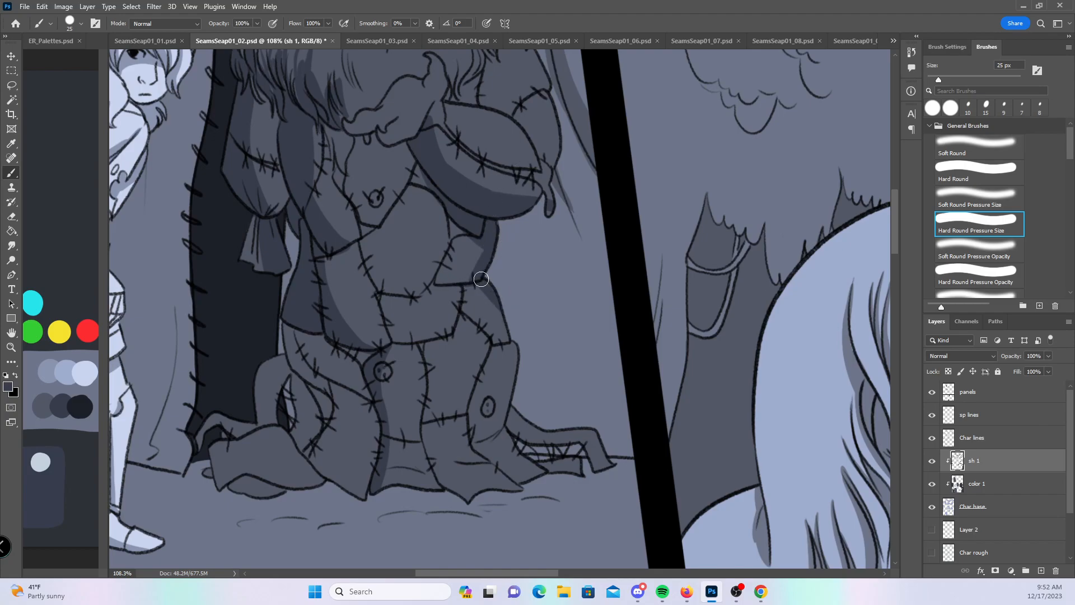
# - Shade the curled cloth and stitched patches at the tent-side base of the creature's body
pyautogui.moveTo(198, 428)
pyautogui.mouseDown()
pyautogui.moveTo(219, 471)
pyautogui.moveTo(240, 464)
pyautogui.moveTo(259, 406)
pyautogui.moveTo(268, 419)
pyautogui.moveTo(270, 351)
pyautogui.moveTo(336, 395)
pyautogui.moveTo(296, 336)
pyautogui.moveTo(361, 411)
pyautogui.moveTo(358, 507)
pyautogui.moveTo(313, 411)
pyautogui.mouseUp()
pyautogui.moveTo(245, 474)
pyautogui.mouseDown()
pyautogui.moveTo(267, 428)
pyautogui.moveTo(291, 430)
pyautogui.moveTo(343, 468)
pyautogui.moveTo(306, 406)
pyautogui.moveTo(334, 437)
pyautogui.moveTo(353, 412)
pyautogui.mouseUp()
pyautogui.moveTo(245, 479); pyautogui.dragTo(260, 486)
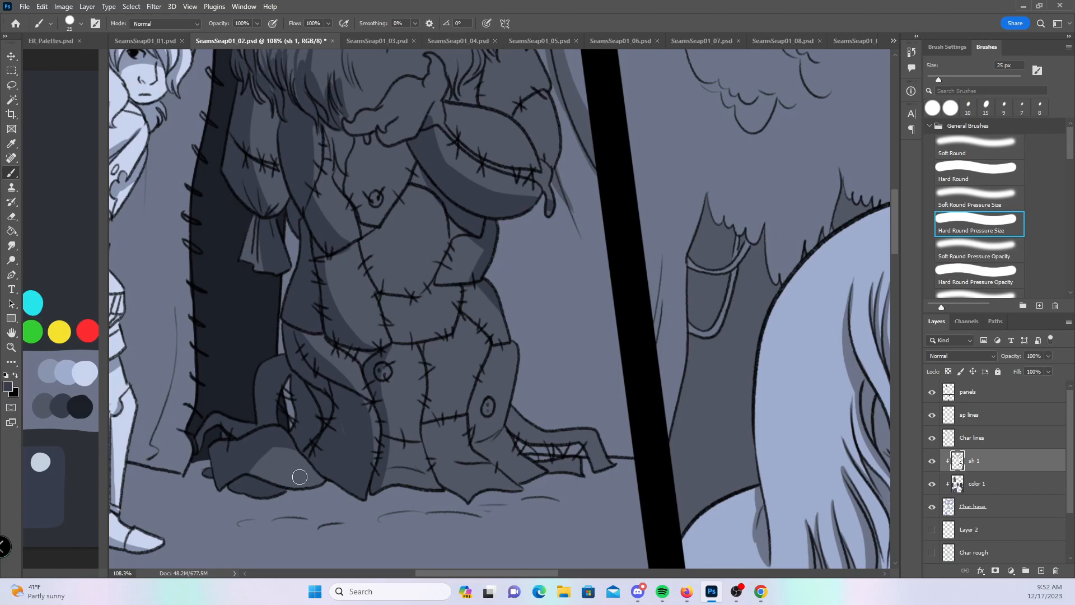
# - Shade the creature's round belly patch, the waist patches around it and the middle seam of the lower body
pyautogui.moveTo(424, 348); pyautogui.dragTo(422, 420)
pyautogui.moveTo(429, 380)
pyautogui.mouseDown()
pyautogui.moveTo(432, 345)
pyautogui.moveTo(429, 396)
pyautogui.mouseUp()
pyautogui.moveTo(363, 245); pyautogui.dragTo(377, 279)
pyautogui.moveTo(351, 243); pyautogui.dragTo(315, 273)
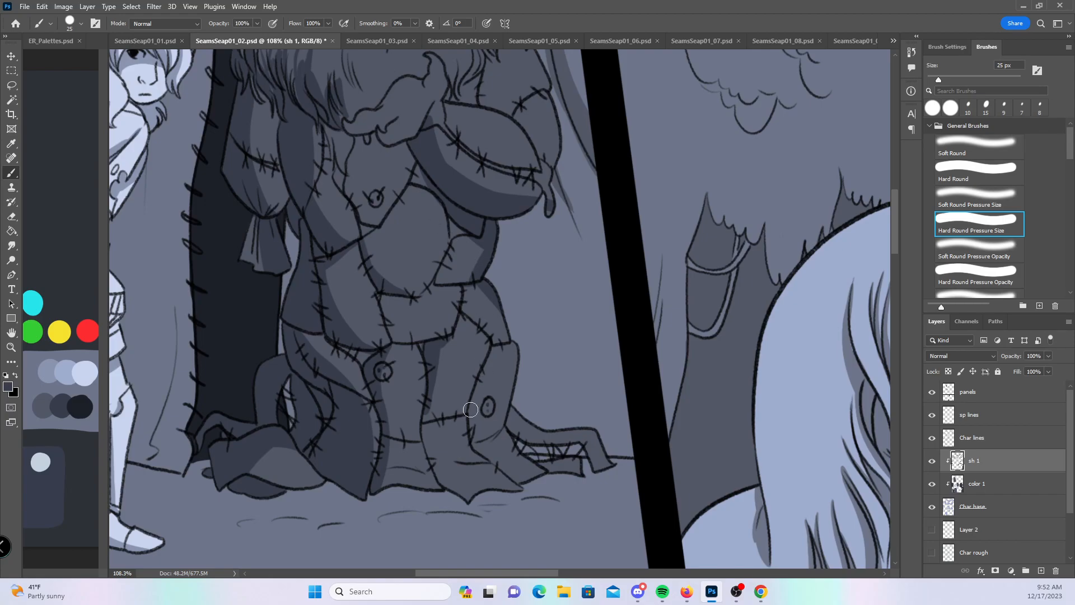
# - Shade the hem patches at the creature's base, the lower button patch and the stitched strip trailing on the ground
pyautogui.moveTo(423, 428)
pyautogui.mouseDown()
pyautogui.moveTo(451, 487)
pyautogui.moveTo(473, 497)
pyautogui.mouseUp()
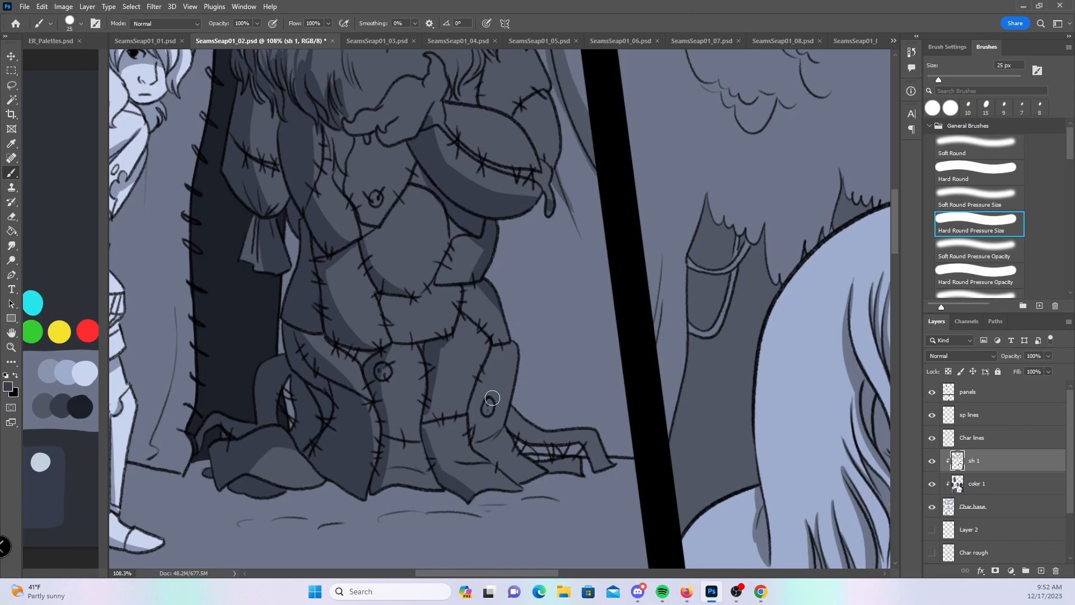
pyautogui.moveTo(485, 366)
pyautogui.mouseDown()
pyautogui.moveTo(478, 449)
pyautogui.moveTo(503, 432)
pyautogui.moveTo(505, 464)
pyautogui.moveTo(528, 452)
pyautogui.mouseUp()
pyautogui.moveTo(512, 417)
pyautogui.mouseDown()
pyautogui.moveTo(536, 446)
pyautogui.moveTo(585, 440)
pyautogui.moveTo(605, 475)
pyautogui.moveTo(540, 457)
pyautogui.moveTo(570, 484)
pyautogui.mouseUp()
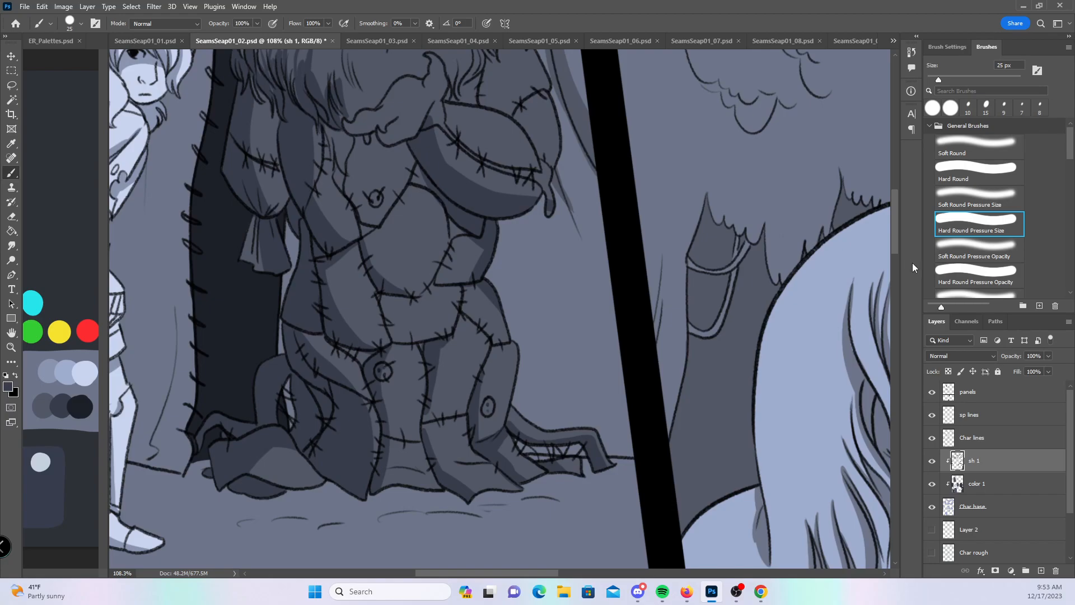
# - Shade the top of the creature's mane beside the head, the button-eye side of the face and around the mouth
pyautogui.moveTo(894, 223); pyautogui.dragTo(889, 187)
pyautogui.moveTo(467, 324)
pyautogui.mouseDown()
pyautogui.moveTo(468, 275)
pyautogui.moveTo(475, 320)
pyautogui.moveTo(484, 302)
pyautogui.moveTo(444, 299)
pyautogui.moveTo(451, 340)
pyautogui.moveTo(462, 343)
pyautogui.moveTo(459, 302)
pyautogui.mouseUp()
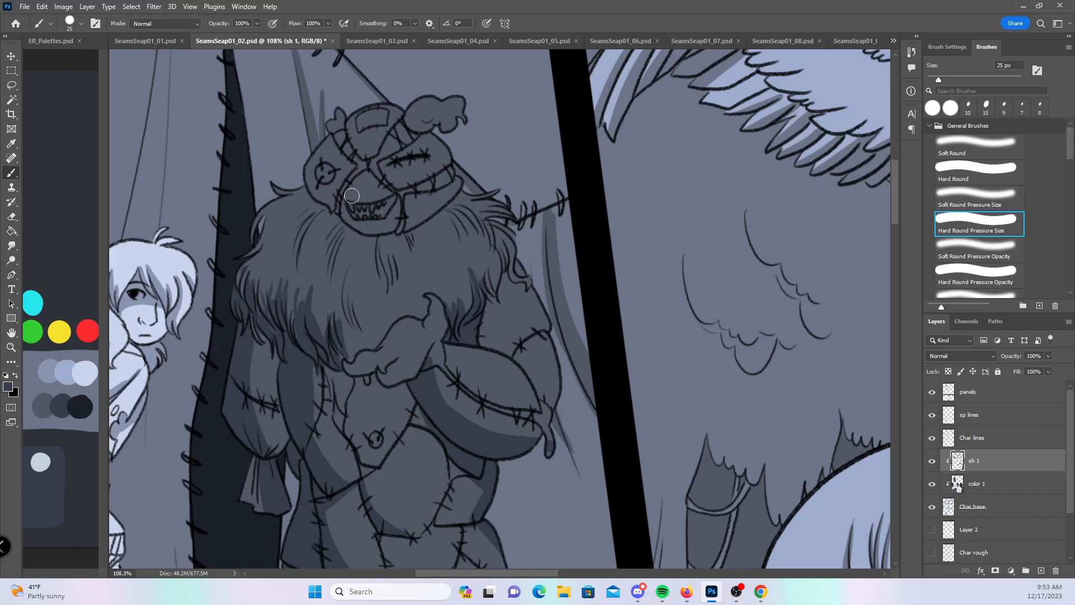
pyautogui.moveTo(284, 251)
pyautogui.mouseDown()
pyautogui.moveTo(281, 227)
pyautogui.moveTo(298, 190)
pyautogui.moveTo(269, 210)
pyautogui.moveTo(307, 199)
pyautogui.moveTo(328, 226)
pyautogui.moveTo(336, 216)
pyautogui.moveTo(343, 243)
pyautogui.moveTo(325, 240)
pyautogui.moveTo(310, 180)
pyautogui.moveTo(320, 147)
pyautogui.mouseUp()
pyautogui.moveTo(338, 206); pyautogui.dragTo(343, 217)
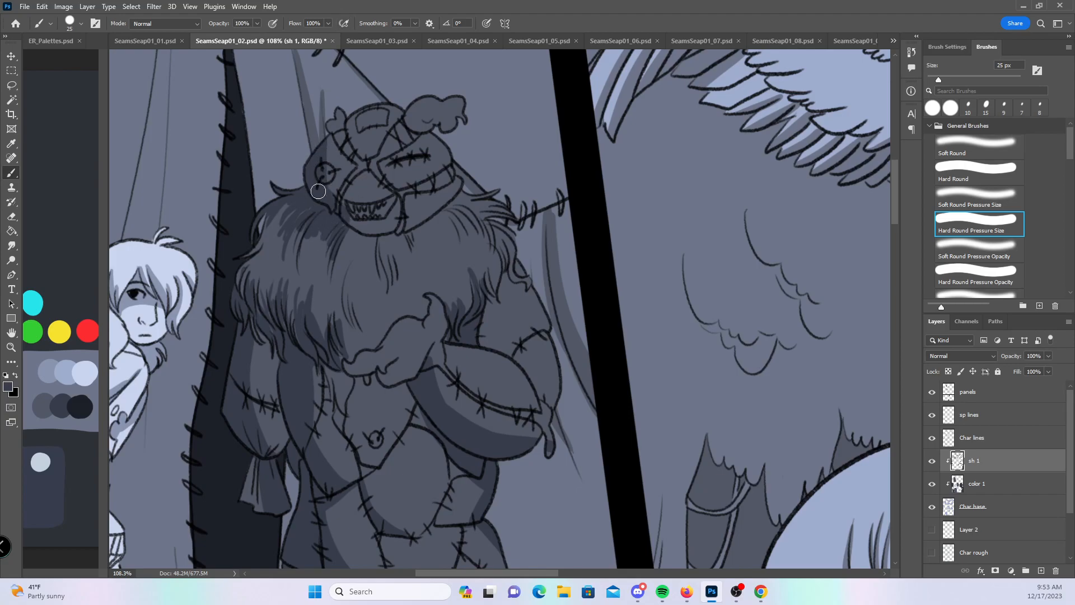
pyautogui.moveTo(359, 177)
pyautogui.mouseDown()
pyautogui.moveTo(350, 210)
pyautogui.moveTo(367, 235)
pyautogui.moveTo(377, 230)
pyautogui.moveTo(354, 204)
pyautogui.moveTo(392, 199)
pyautogui.mouseUp()
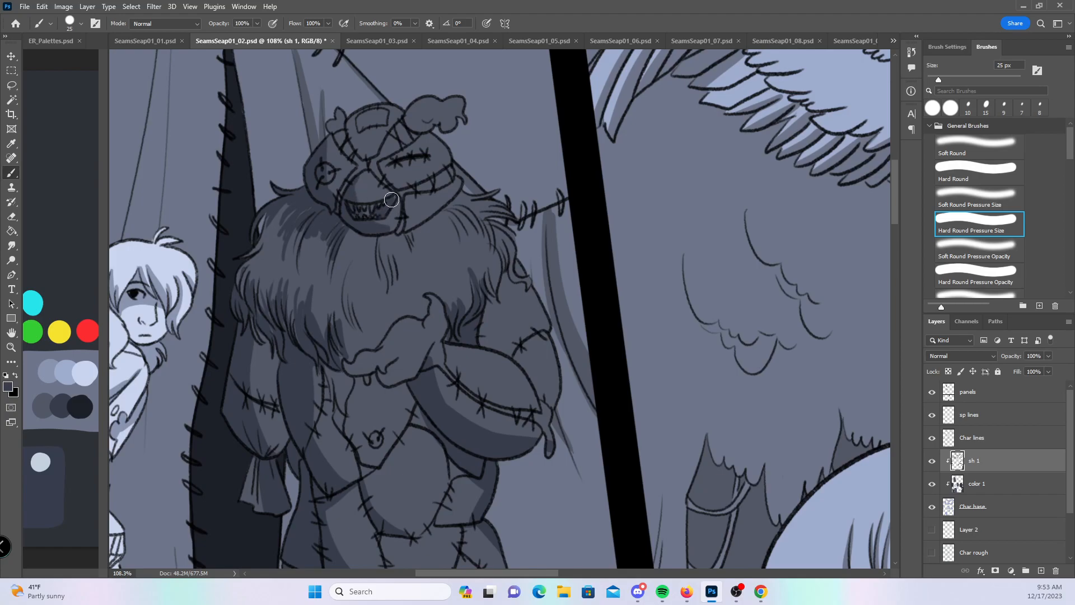
pyautogui.moveTo(351, 124); pyautogui.dragTo(359, 150)
# - Add 15 px shadows to the creature's chest mane strands, far cheek and chin, and bent upper arm
pyautogui.press('[')
pyautogui.moveTo(378, 242)
pyautogui.mouseDown()
pyautogui.moveTo(380, 267)
pyautogui.moveTo(391, 265)
pyautogui.moveTo(368, 235)
pyautogui.moveTo(340, 272)
pyautogui.moveTo(343, 329)
pyautogui.mouseUp()
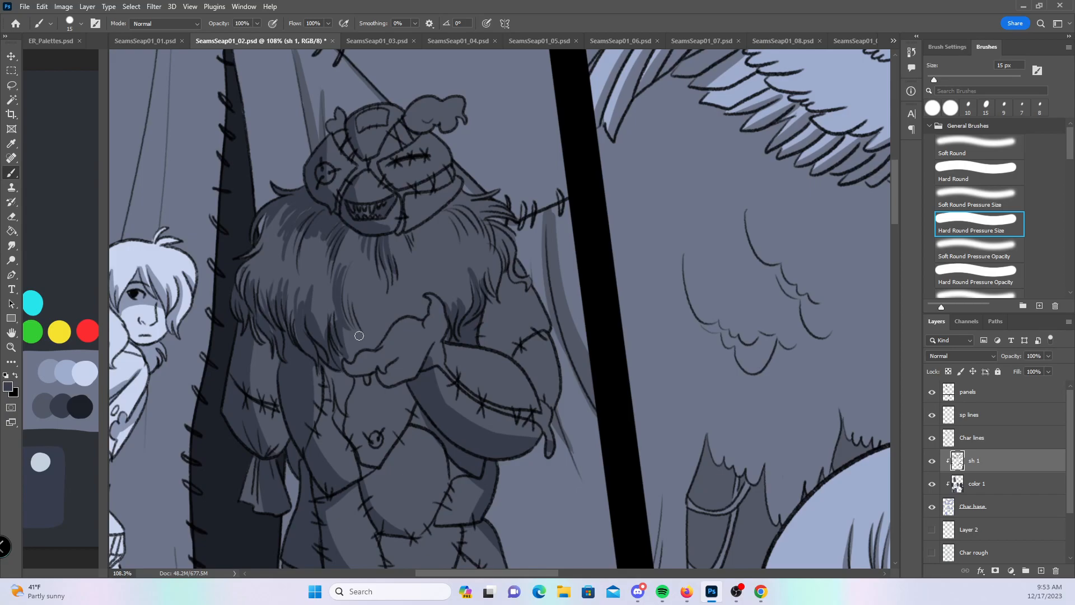
pyautogui.moveTo(443, 208); pyautogui.dragTo(469, 224)
pyautogui.moveTo(433, 171); pyautogui.dragTo(445, 159)
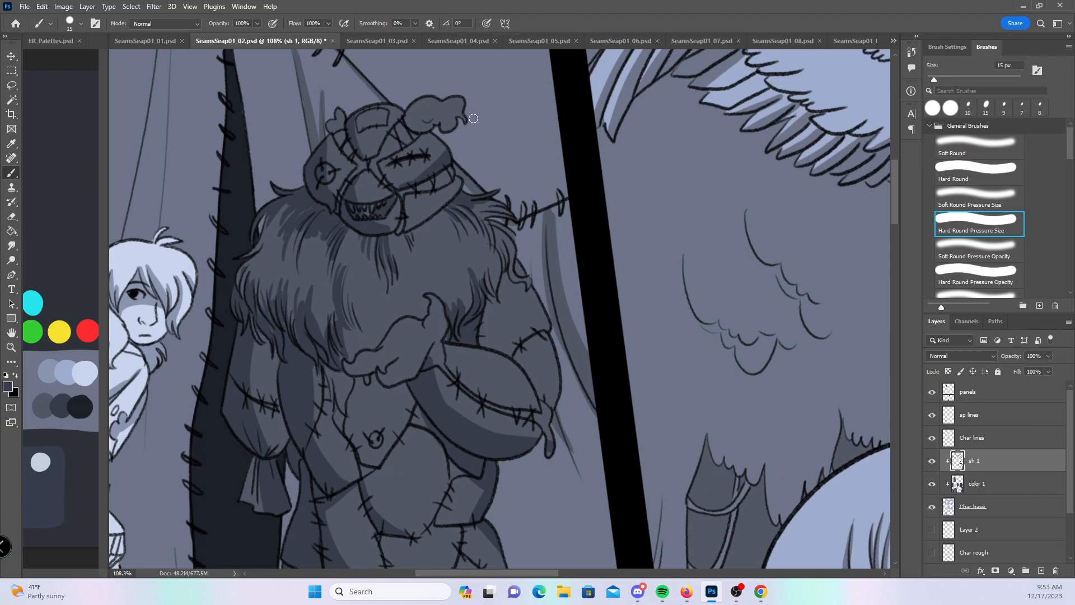
pyautogui.moveTo(405, 200); pyautogui.dragTo(406, 229)
pyautogui.moveTo(486, 294)
pyautogui.mouseDown()
pyautogui.moveTo(483, 337)
pyautogui.moveTo(496, 345)
pyautogui.moveTo(491, 304)
pyautogui.moveTo(501, 345)
pyautogui.moveTo(489, 299)
pyautogui.mouseUp()
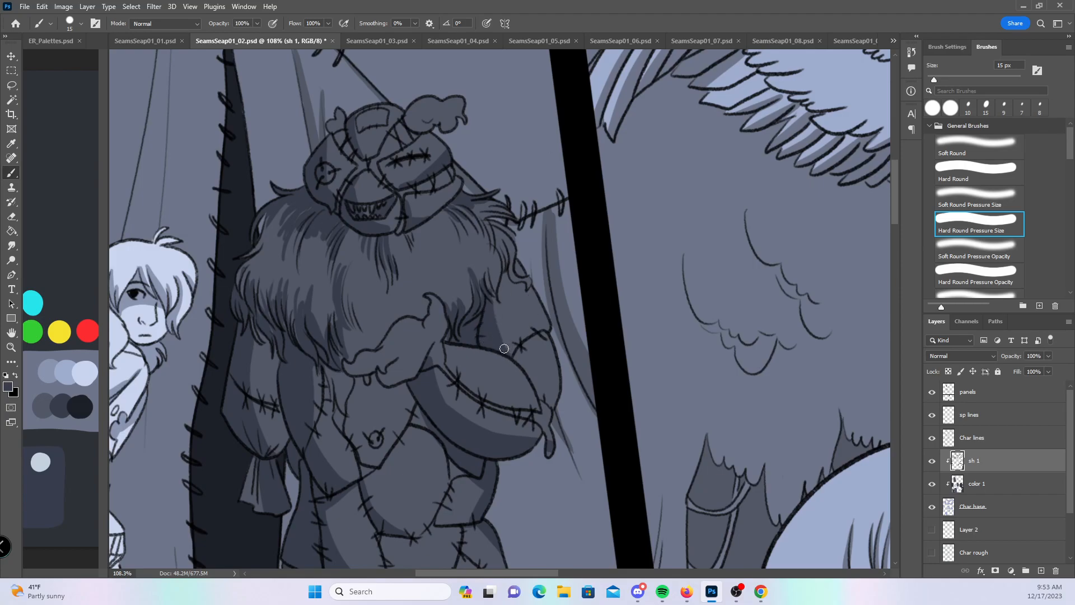
# - Shade the creature's upper belly patches beneath the raised hand in the first panel with a 25 px brush
pyautogui.scroll(-5, 566, 392)
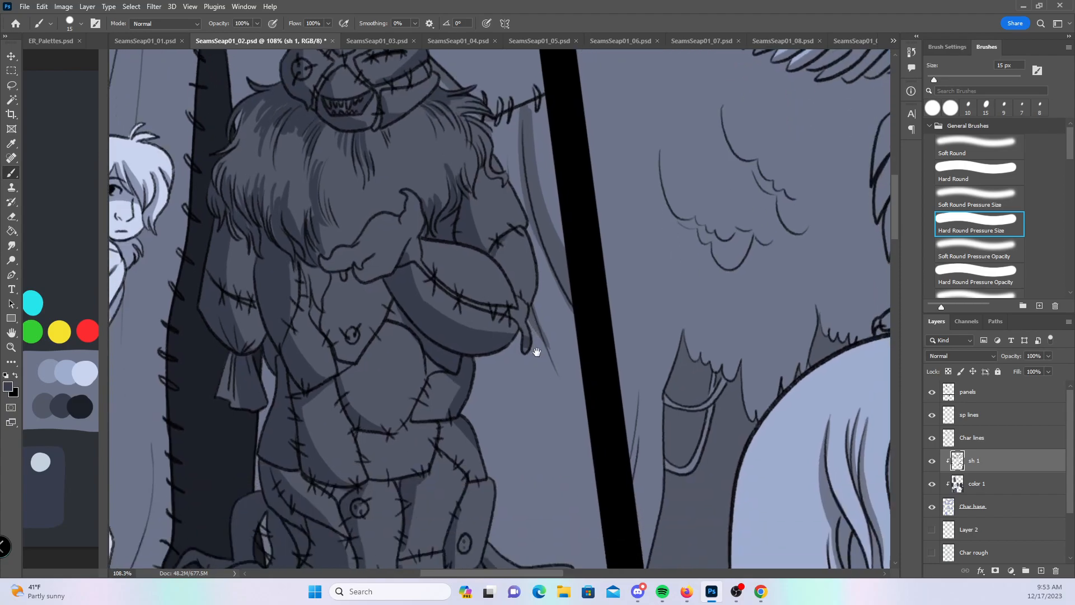
pyautogui.press(']')
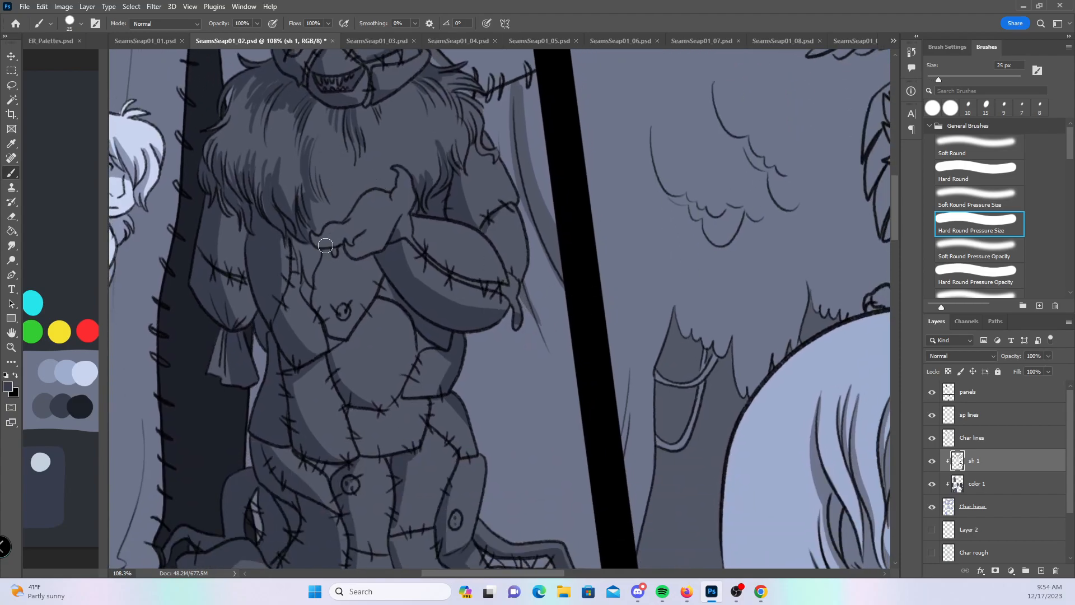
pyautogui.moveTo(300, 243)
pyautogui.mouseDown()
pyautogui.moveTo(295, 277)
pyautogui.moveTo(305, 241)
pyautogui.moveTo(314, 302)
pyautogui.moveTo(323, 247)
pyautogui.moveTo(330, 334)
pyautogui.mouseUp()
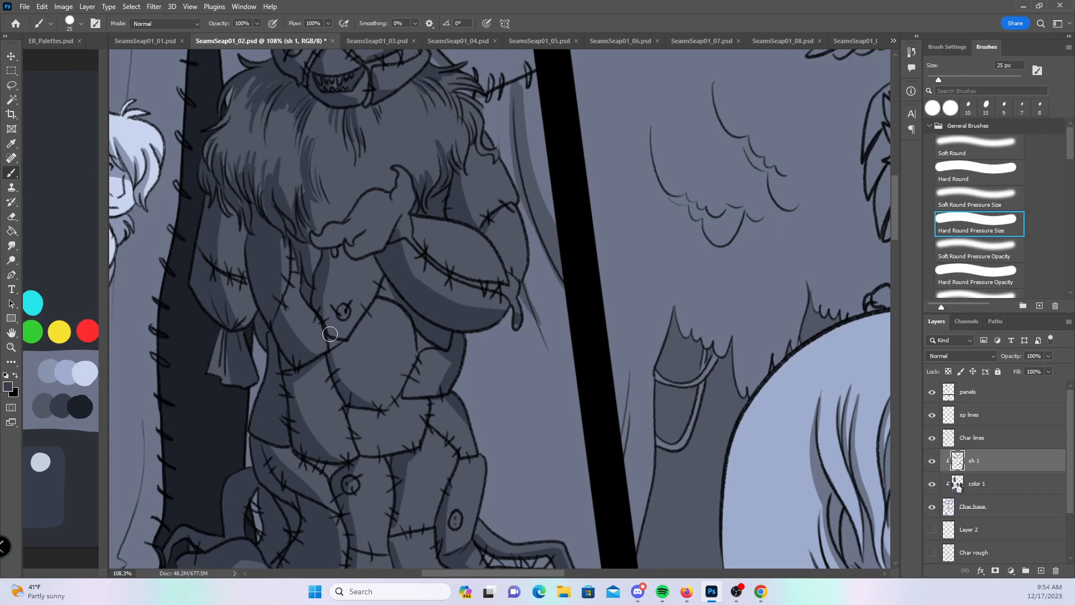
# - In the second-row panel, shade the underside of the creature's outstretched arm and the side of the torso beneath its mane
pyautogui.moveTo(894, 228); pyautogui.dragTo(895, 239)
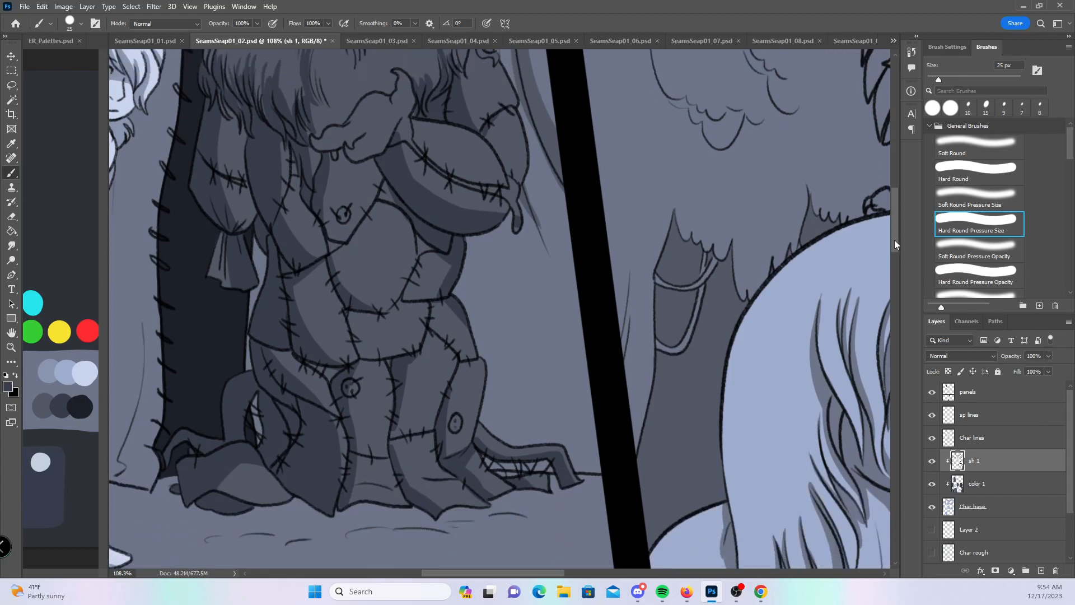
pyautogui.moveTo(500, 572)
pyautogui.mouseDown()
pyautogui.moveTo(746, 529)
pyautogui.moveTo(641, 543)
pyautogui.mouseUp()
pyautogui.scroll(-8, 650, 321)
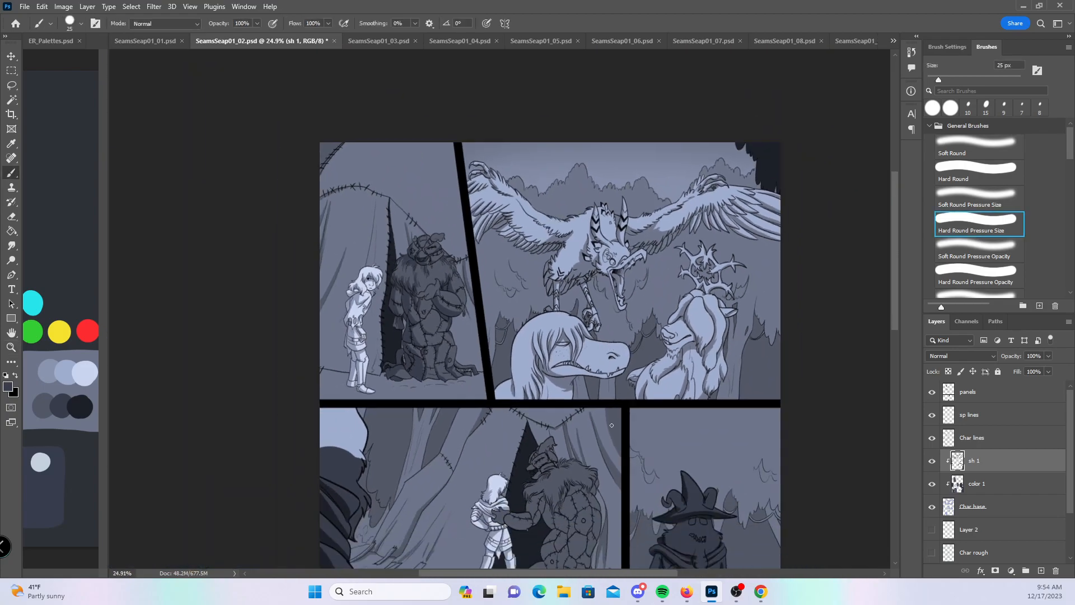
pyautogui.moveTo(545, 363); pyautogui.dragTo(512, 333)
pyautogui.scroll(8, 513, 332)
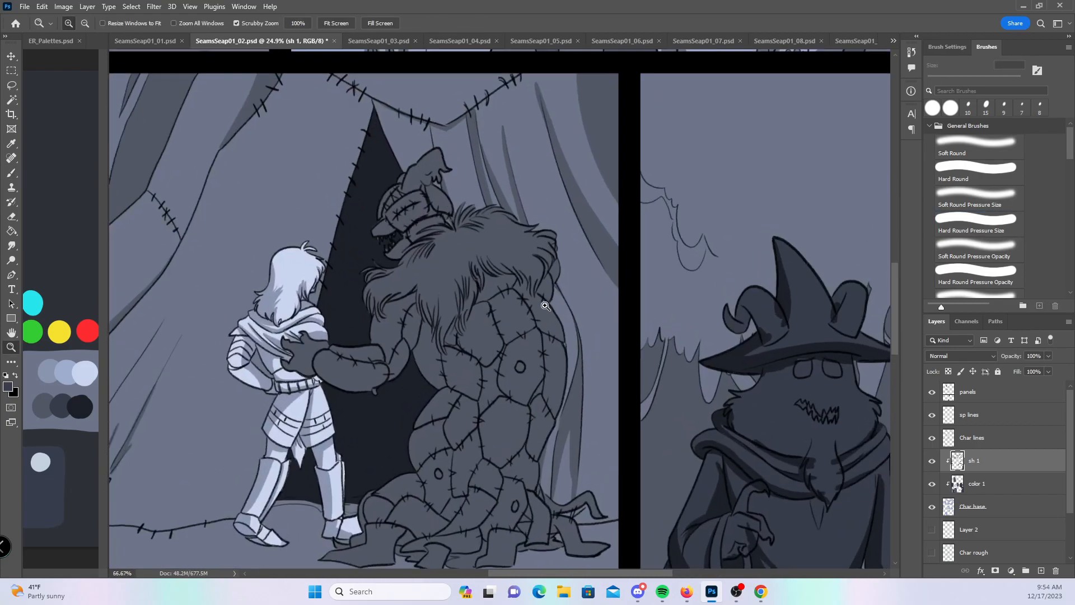
pyautogui.moveTo(435, 334); pyautogui.dragTo(476, 319)
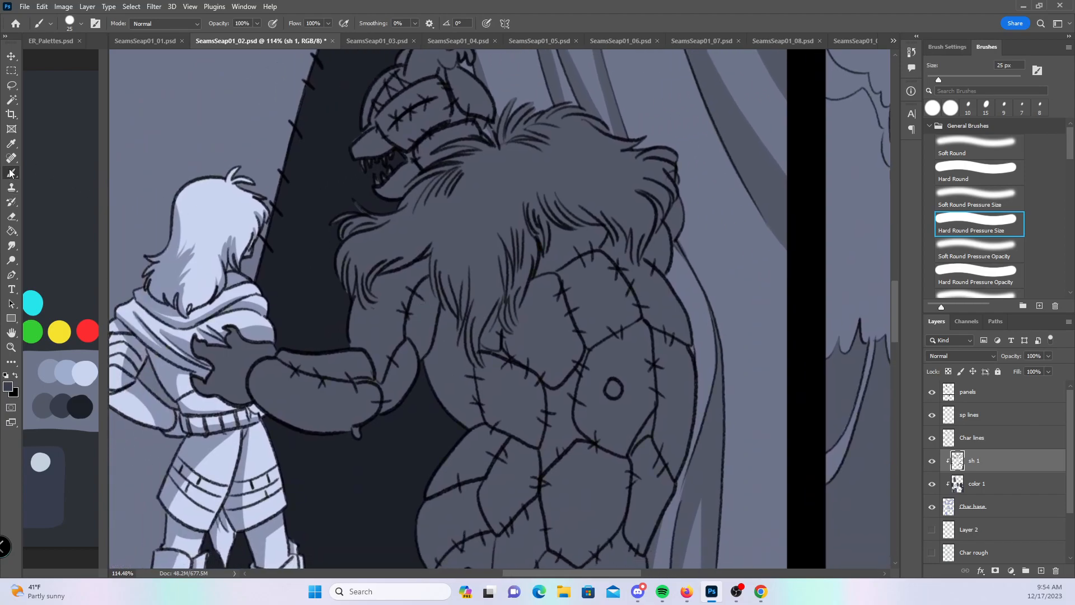
pyautogui.moveTo(254, 388)
pyautogui.mouseDown()
pyautogui.moveTo(321, 428)
pyautogui.moveTo(255, 389)
pyautogui.moveTo(311, 417)
pyautogui.moveTo(363, 420)
pyautogui.moveTo(302, 413)
pyautogui.moveTo(385, 413)
pyautogui.moveTo(366, 437)
pyautogui.moveTo(410, 376)
pyautogui.moveTo(443, 296)
pyautogui.mouseUp()
pyautogui.moveTo(422, 355)
pyautogui.mouseDown()
pyautogui.moveTo(456, 315)
pyautogui.moveTo(450, 273)
pyautogui.moveTo(465, 334)
pyautogui.moveTo(470, 257)
pyautogui.moveTo(474, 343)
pyautogui.mouseUp()
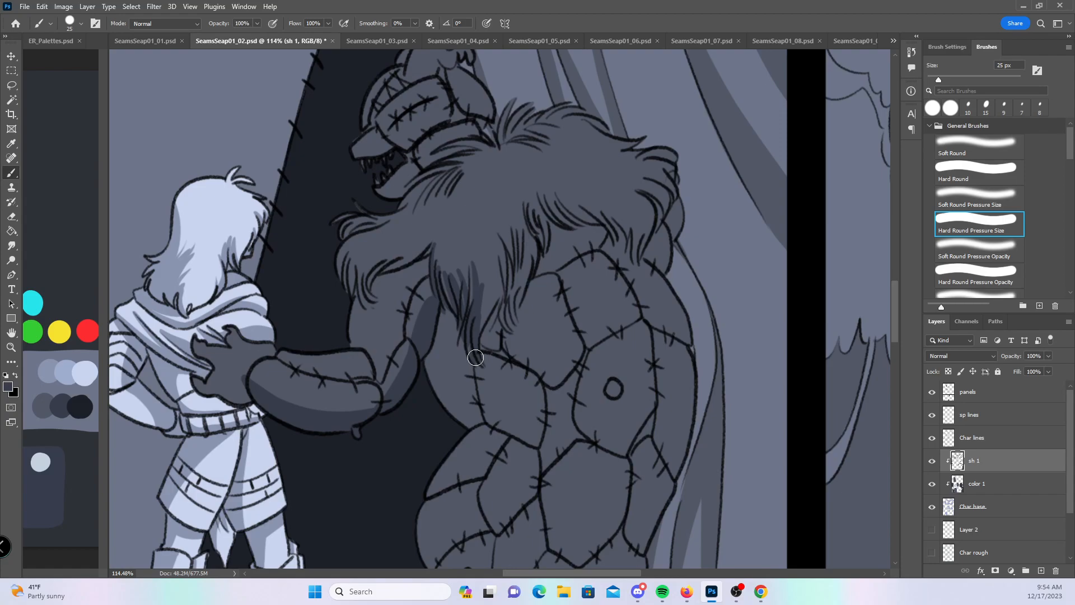
pyautogui.moveTo(446, 304)
pyautogui.mouseDown()
pyautogui.moveTo(429, 364)
pyautogui.moveTo(476, 419)
pyautogui.moveTo(451, 412)
pyautogui.mouseUp()
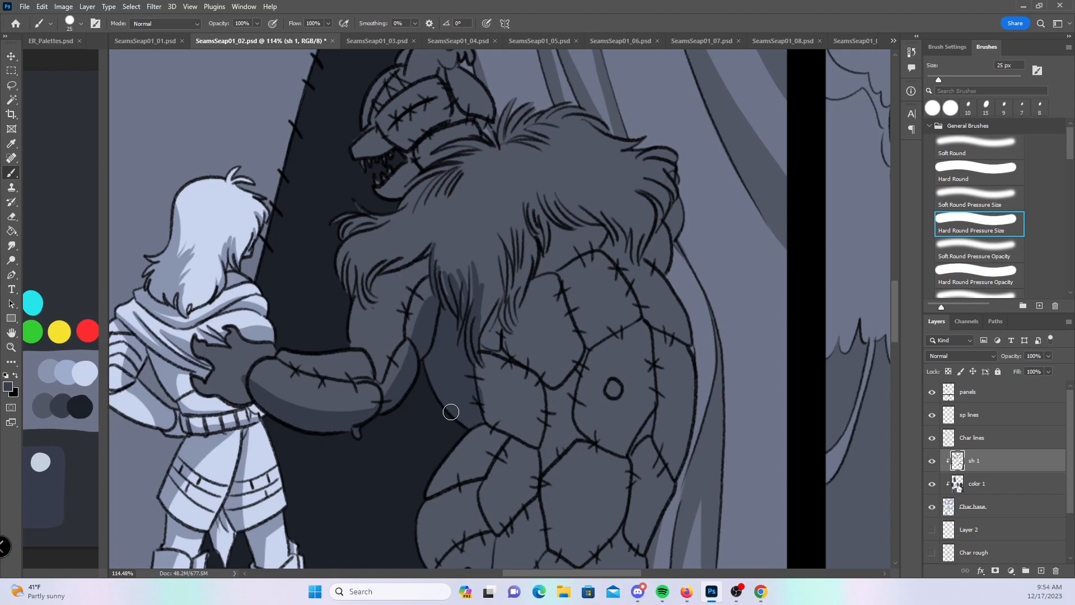
# - Shade the mane fringe over the creature's shoulder, the back patches beneath it and the back of its head
pyautogui.moveTo(352, 288)
pyautogui.mouseDown()
pyautogui.moveTo(377, 257)
pyautogui.moveTo(371, 304)
pyautogui.moveTo(392, 259)
pyautogui.moveTo(381, 271)
pyautogui.moveTo(427, 246)
pyautogui.moveTo(393, 259)
pyautogui.moveTo(408, 251)
pyautogui.moveTo(373, 301)
pyautogui.moveTo(430, 243)
pyautogui.moveTo(439, 305)
pyautogui.moveTo(430, 257)
pyautogui.moveTo(438, 294)
pyautogui.moveTo(480, 155)
pyautogui.moveTo(446, 291)
pyautogui.mouseUp()
pyautogui.moveTo(458, 243); pyautogui.dragTo(466, 292)
pyautogui.moveTo(344, 235)
pyautogui.mouseDown()
pyautogui.moveTo(464, 173)
pyautogui.moveTo(400, 188)
pyautogui.moveTo(418, 175)
pyautogui.mouseUp()
pyautogui.moveTo(463, 292)
pyautogui.mouseDown()
pyautogui.moveTo(472, 343)
pyautogui.moveTo(506, 247)
pyautogui.moveTo(501, 300)
pyautogui.moveTo(523, 252)
pyautogui.moveTo(520, 275)
pyautogui.moveTo(523, 223)
pyautogui.moveTo(524, 284)
pyautogui.moveTo(484, 350)
pyautogui.moveTo(483, 286)
pyautogui.moveTo(485, 398)
pyautogui.moveTo(524, 437)
pyautogui.mouseUp()
pyautogui.moveTo(534, 194)
pyautogui.mouseDown()
pyautogui.moveTo(588, 226)
pyautogui.moveTo(561, 201)
pyautogui.moveTo(568, 194)
pyautogui.moveTo(621, 247)
pyautogui.moveTo(550, 234)
pyautogui.moveTo(540, 265)
pyautogui.moveTo(543, 243)
pyautogui.mouseUp()
pyautogui.moveTo(541, 280)
pyautogui.mouseDown()
pyautogui.moveTo(549, 241)
pyautogui.moveTo(516, 304)
pyautogui.moveTo(523, 356)
pyautogui.moveTo(543, 380)
pyautogui.mouseUp()
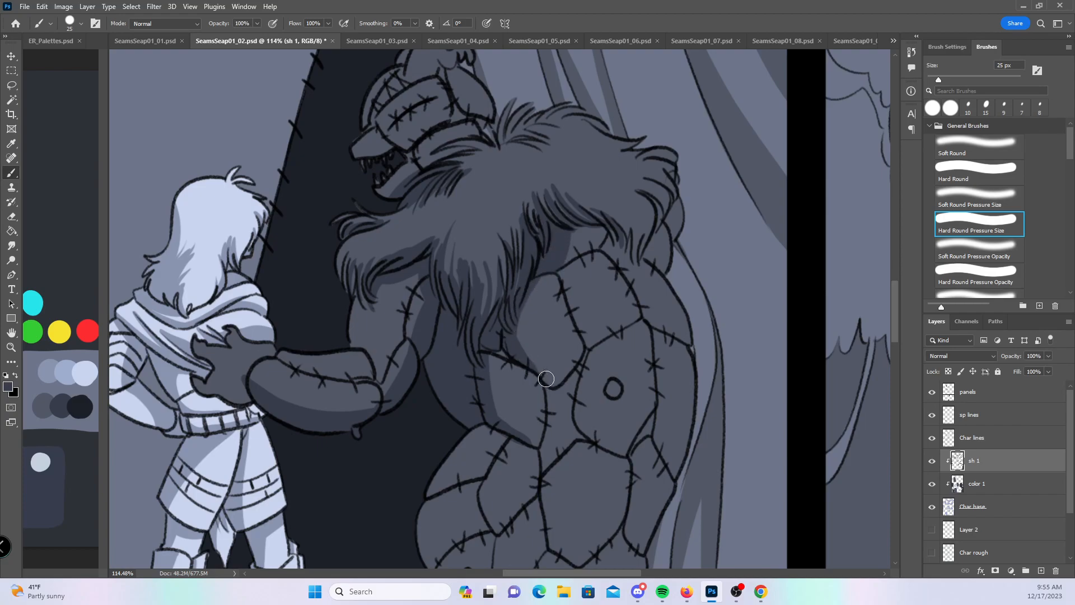
pyautogui.moveTo(895, 319); pyautogui.dragTo(893, 287)
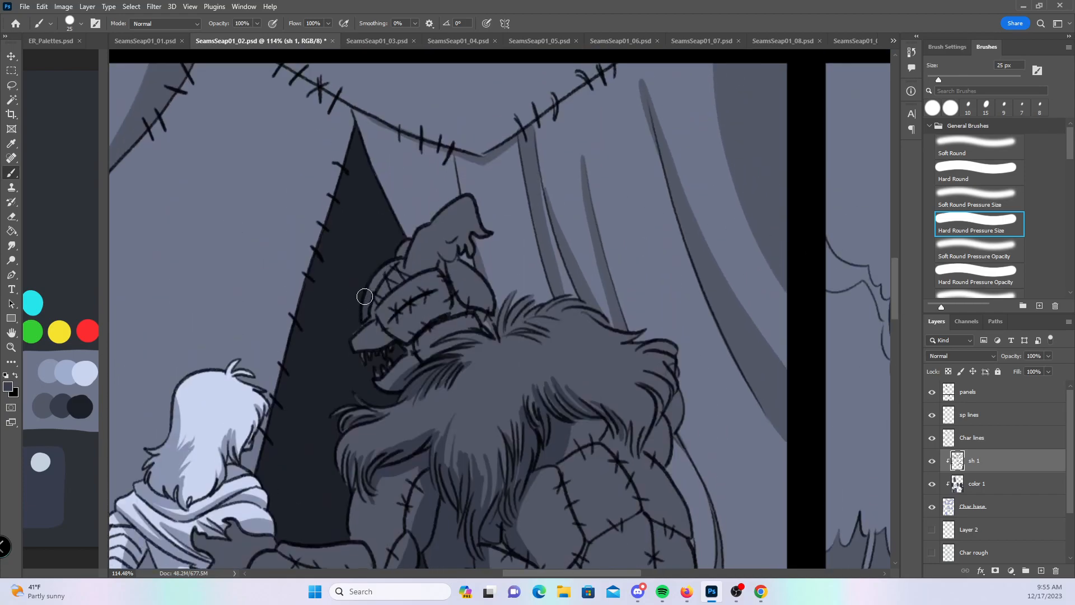
pyautogui.moveTo(390, 317)
pyautogui.mouseDown()
pyautogui.moveTo(440, 323)
pyautogui.moveTo(411, 327)
pyautogui.moveTo(432, 357)
pyautogui.moveTo(450, 321)
pyautogui.moveTo(452, 276)
pyautogui.moveTo(495, 308)
pyautogui.mouseUp()
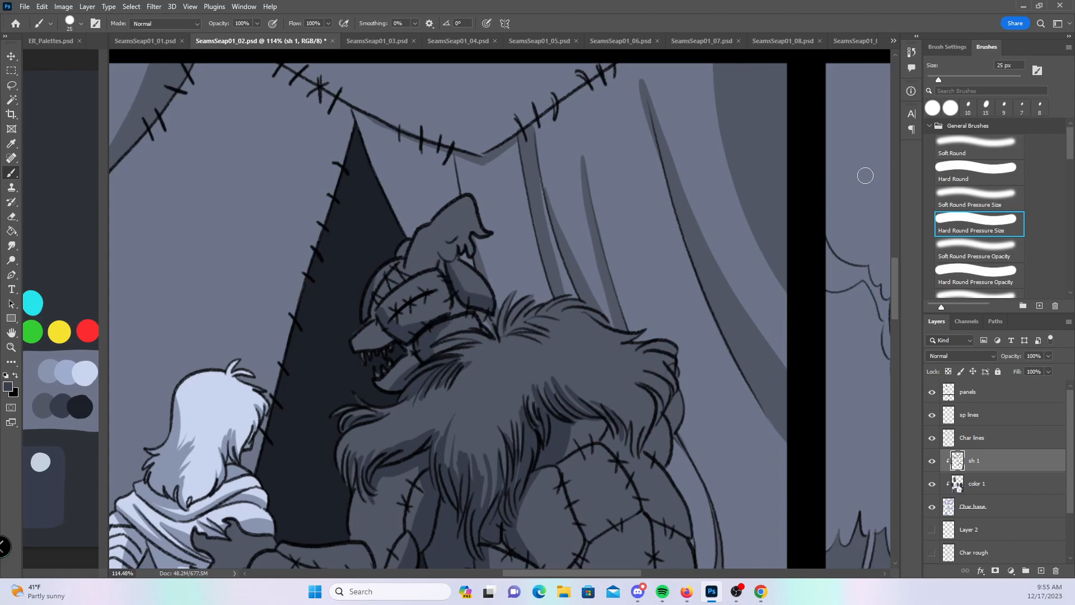
# - Shade the creature's hip and thigh patches on the side facing the armored character
pyautogui.moveTo(894, 294); pyautogui.dragTo(891, 340)
pyautogui.moveTo(532, 212)
pyautogui.mouseDown()
pyautogui.moveTo(490, 255)
pyautogui.moveTo(492, 235)
pyautogui.moveTo(485, 262)
pyautogui.moveTo(523, 196)
pyautogui.moveTo(422, 257)
pyautogui.moveTo(449, 220)
pyautogui.moveTo(513, 207)
pyautogui.moveTo(487, 141)
pyautogui.moveTo(529, 199)
pyautogui.moveTo(528, 187)
pyautogui.moveTo(427, 271)
pyautogui.moveTo(413, 304)
pyautogui.moveTo(427, 327)
pyautogui.moveTo(439, 290)
pyautogui.moveTo(459, 283)
pyautogui.moveTo(478, 249)
pyautogui.moveTo(481, 305)
pyautogui.moveTo(448, 350)
pyautogui.moveTo(436, 336)
pyautogui.moveTo(448, 379)
pyautogui.moveTo(489, 301)
pyautogui.moveTo(499, 295)
pyautogui.moveTo(496, 316)
pyautogui.moveTo(535, 260)
pyautogui.moveTo(472, 273)
pyautogui.mouseUp()
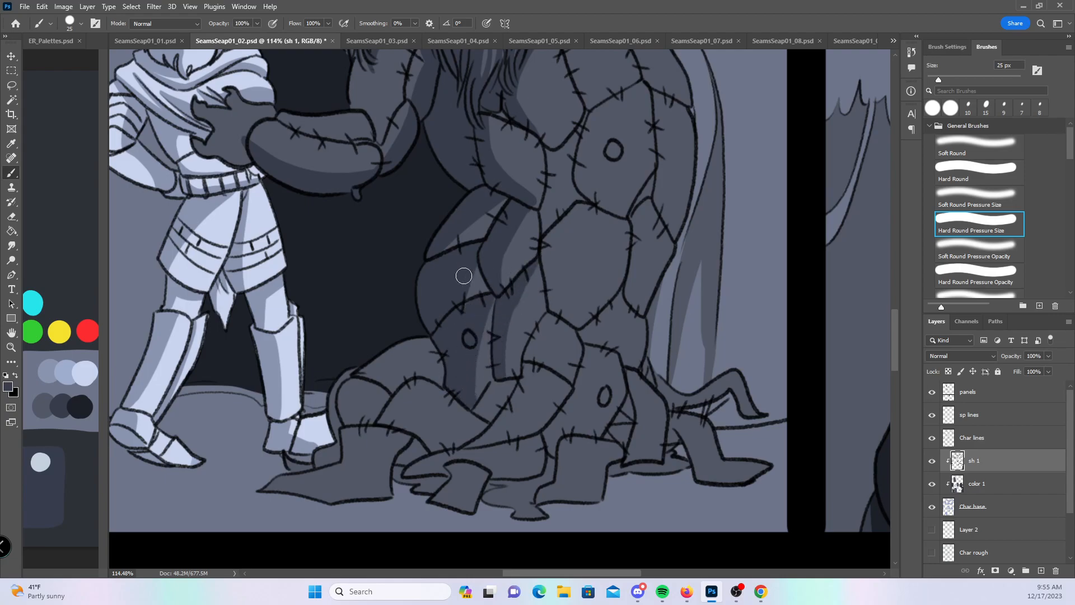
pyautogui.moveTo(467, 400)
pyautogui.mouseDown()
pyautogui.moveTo(416, 415)
pyautogui.moveTo(422, 395)
pyautogui.moveTo(388, 415)
pyautogui.moveTo(406, 428)
pyautogui.moveTo(430, 396)
pyautogui.moveTo(413, 381)
pyautogui.mouseUp()
# - Fill the creature's bent leg patches and the large ragged foot behind the armored character with shadow using the Hard Round brush
pyautogui.click(970, 177)
pyautogui.moveTo(343, 361)
pyautogui.mouseDown()
pyautogui.moveTo(322, 426)
pyautogui.moveTo(297, 470)
pyautogui.moveTo(299, 451)
pyautogui.moveTo(288, 467)
pyautogui.moveTo(335, 452)
pyautogui.moveTo(343, 395)
pyautogui.moveTo(358, 428)
pyautogui.moveTo(385, 358)
pyautogui.mouseUp()
pyautogui.hotkey('ctrl', 'z')
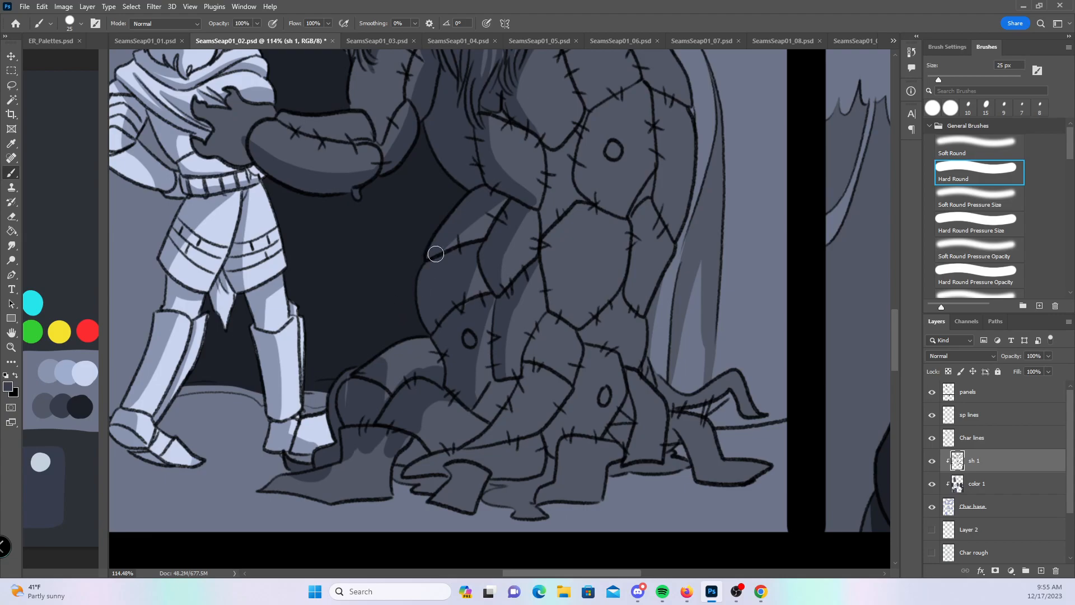
pyautogui.moveTo(389, 340)
pyautogui.mouseDown()
pyautogui.moveTo(413, 364)
pyautogui.moveTo(403, 379)
pyautogui.mouseUp()
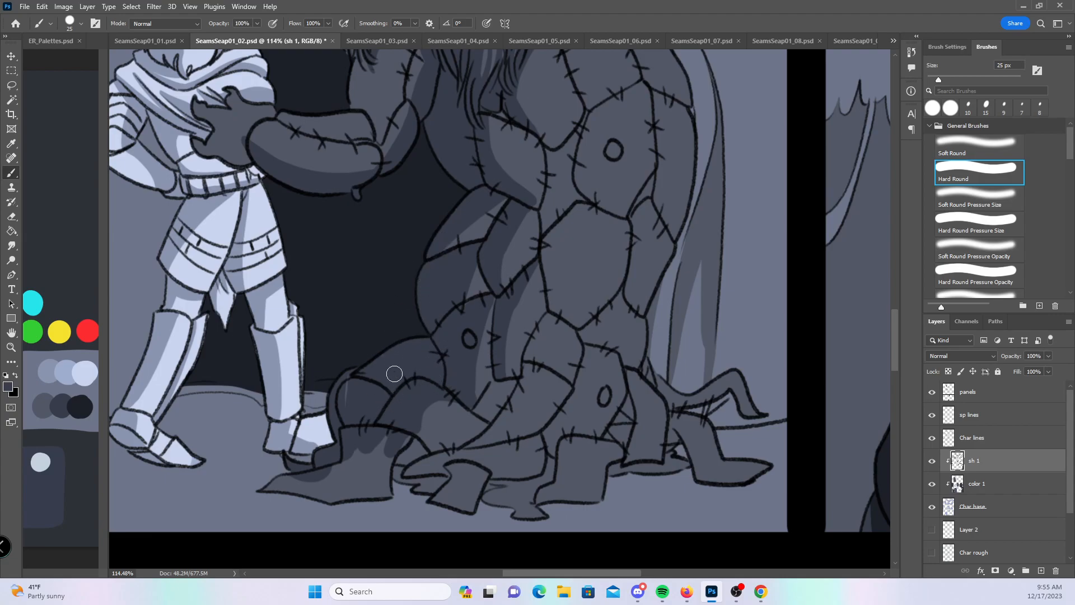
pyautogui.moveTo(307, 483)
pyautogui.mouseDown()
pyautogui.moveTo(287, 483)
pyautogui.moveTo(330, 481)
pyautogui.moveTo(353, 442)
pyautogui.moveTo(347, 511)
pyautogui.moveTo(381, 500)
pyautogui.mouseUp()
# - Shade the creature's middle foot folds and the two rear feet with the Hard Round Pressure Size brush
pyautogui.press('.')
pyautogui.press('.')
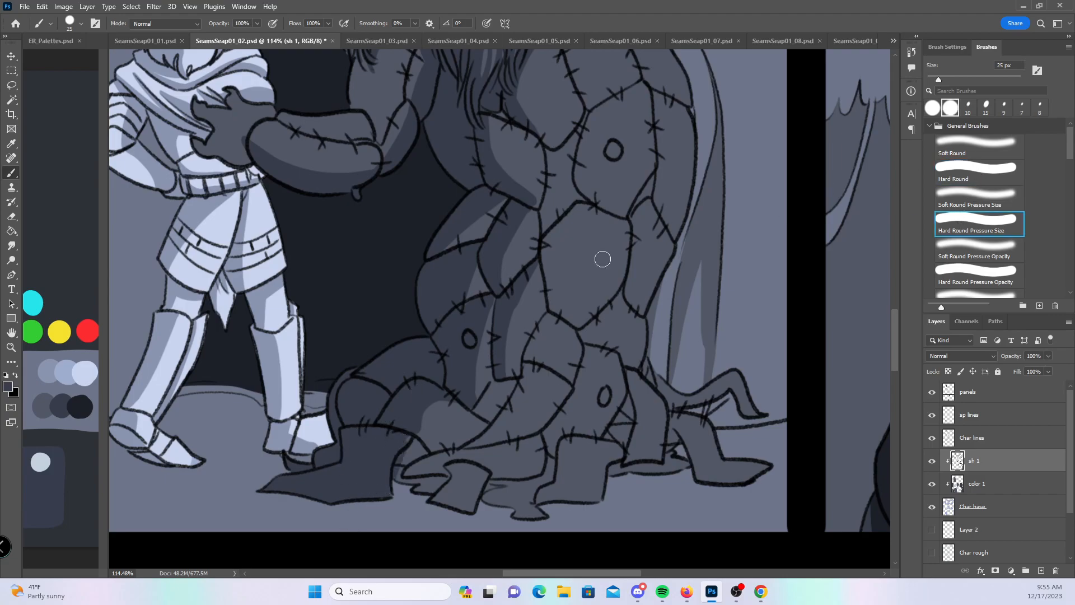
pyautogui.moveTo(403, 440)
pyautogui.mouseDown()
pyautogui.moveTo(422, 416)
pyautogui.moveTo(427, 449)
pyautogui.moveTo(425, 409)
pyautogui.mouseUp()
pyautogui.moveTo(415, 480)
pyautogui.mouseDown()
pyautogui.moveTo(395, 481)
pyautogui.moveTo(423, 462)
pyautogui.moveTo(401, 490)
pyautogui.moveTo(425, 461)
pyautogui.moveTo(417, 479)
pyautogui.moveTo(504, 445)
pyautogui.moveTo(443, 458)
pyautogui.moveTo(452, 472)
pyautogui.moveTo(441, 516)
pyautogui.mouseUp()
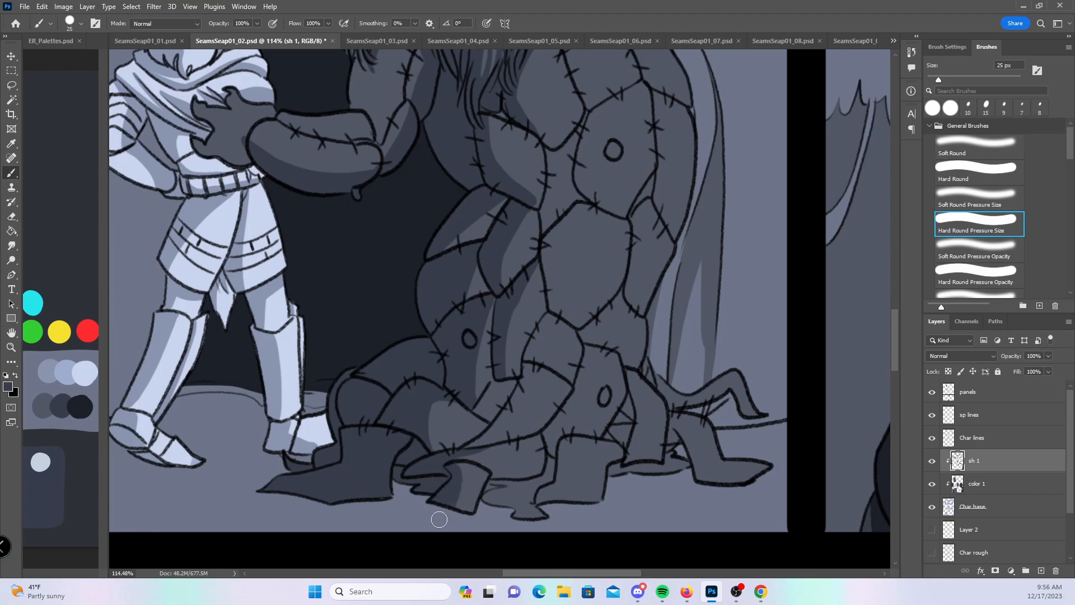
pyautogui.moveTo(641, 396)
pyautogui.mouseDown()
pyautogui.moveTo(630, 372)
pyautogui.moveTo(648, 381)
pyautogui.moveTo(660, 465)
pyautogui.mouseUp()
pyautogui.moveTo(684, 429)
pyautogui.mouseDown()
pyautogui.moveTo(697, 426)
pyautogui.moveTo(721, 483)
pyautogui.moveTo(781, 467)
pyautogui.mouseUp()
pyautogui.moveTo(663, 453); pyautogui.dragTo(685, 478)
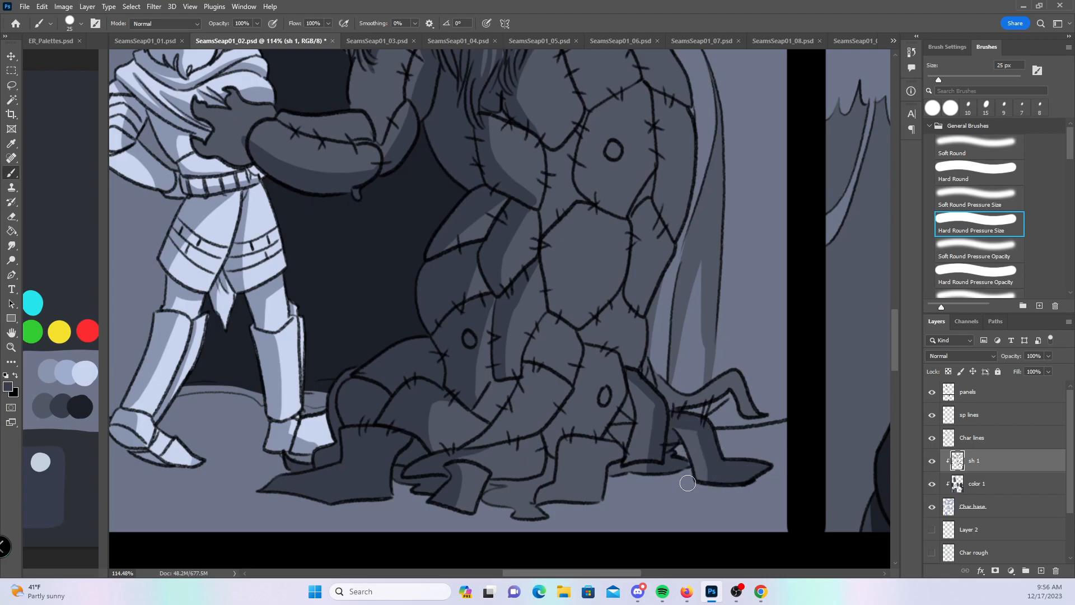
# - Shade the creature's button-patched leg and foot, the narrow hip patch and the strip trailing behind
pyautogui.moveTo(558, 509)
pyautogui.mouseDown()
pyautogui.moveTo(601, 457)
pyautogui.moveTo(627, 456)
pyautogui.mouseUp()
pyautogui.moveTo(587, 366)
pyautogui.mouseDown()
pyautogui.moveTo(549, 456)
pyautogui.moveTo(567, 412)
pyautogui.moveTo(562, 427)
pyautogui.mouseUp()
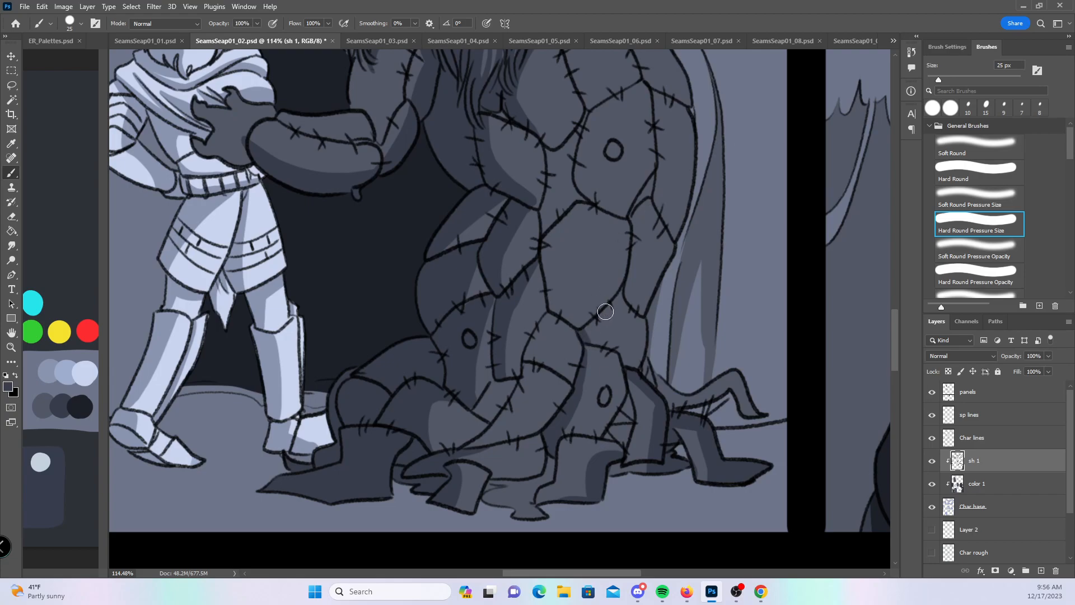
pyautogui.moveTo(647, 204); pyautogui.dragTo(624, 302)
pyautogui.moveTo(662, 380)
pyautogui.mouseDown()
pyautogui.moveTo(669, 404)
pyautogui.moveTo(727, 395)
pyautogui.moveTo(756, 428)
pyautogui.mouseUp()
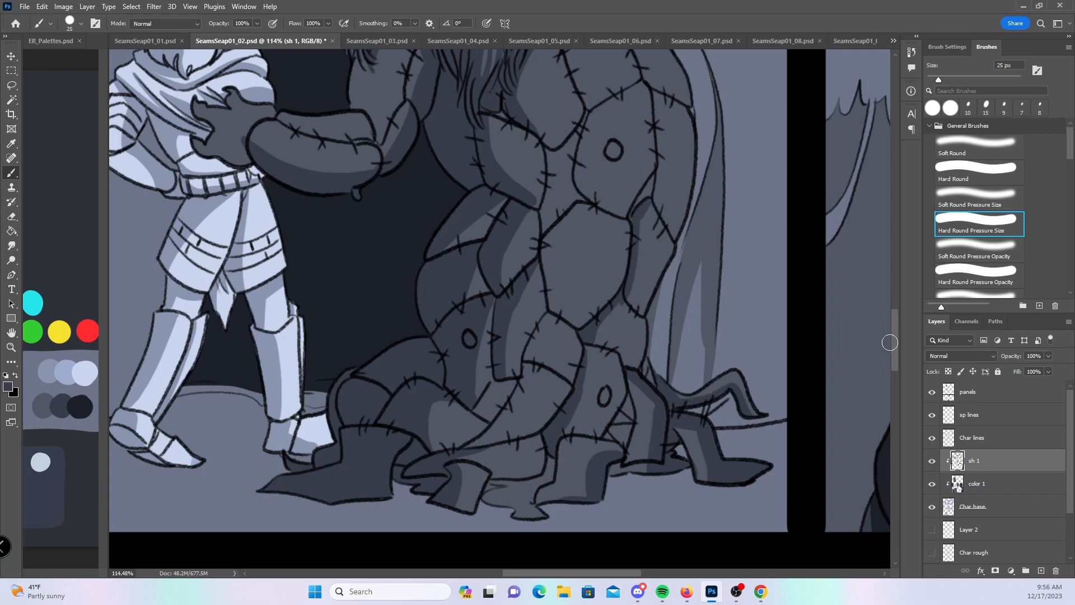
# - Shade the edges of the creature's back patches around the button and its far upper arm
pyautogui.moveTo(894, 342); pyautogui.dragTo(895, 320)
pyautogui.moveTo(654, 271)
pyautogui.mouseDown()
pyautogui.moveTo(657, 370)
pyautogui.moveTo(686, 426)
pyautogui.mouseUp()
pyautogui.moveTo(592, 294)
pyautogui.mouseDown()
pyautogui.moveTo(598, 380)
pyautogui.moveTo(554, 389)
pyautogui.moveTo(560, 398)
pyautogui.moveTo(579, 373)
pyautogui.moveTo(547, 415)
pyautogui.moveTo(548, 474)
pyautogui.moveTo(534, 437)
pyautogui.moveTo(550, 419)
pyautogui.mouseUp()
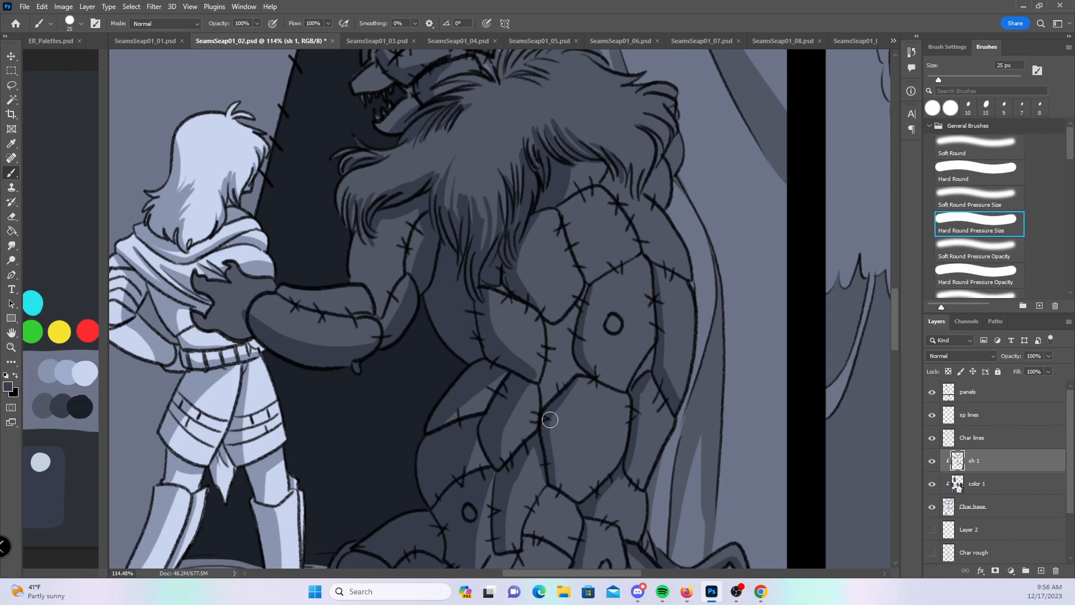
pyautogui.moveTo(664, 162)
pyautogui.mouseDown()
pyautogui.moveTo(651, 183)
pyautogui.moveTo(664, 181)
pyautogui.moveTo(688, 140)
pyautogui.mouseUp()
# - Add shadows to the tufts on top of the creature's mane and the fringe over its far shoulder
pyautogui.scroll(3, 872, 289)
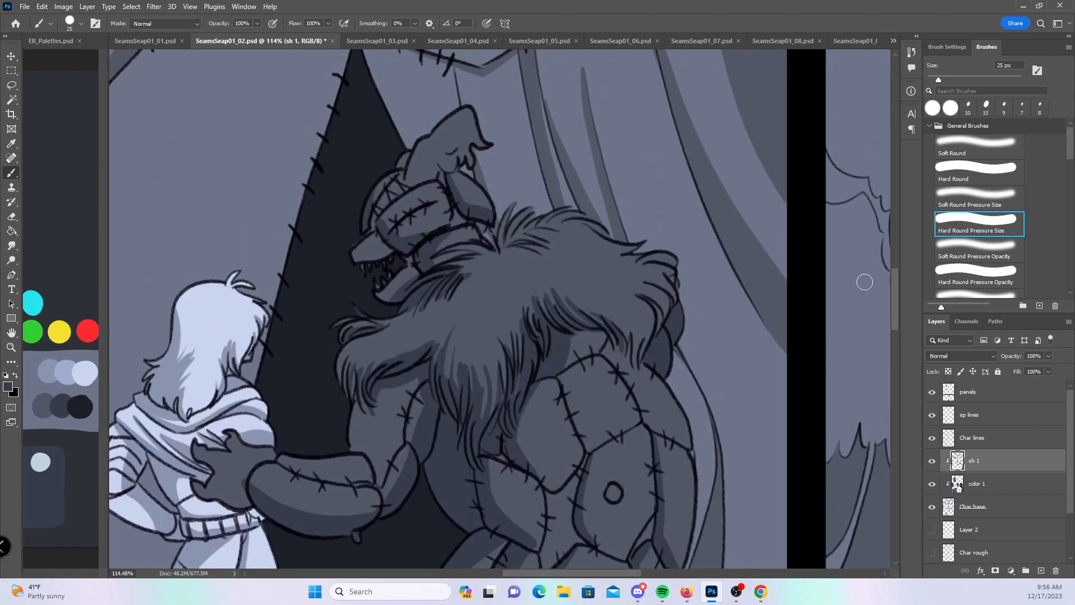
pyautogui.moveTo(506, 234)
pyautogui.mouseDown()
pyautogui.moveTo(504, 224)
pyautogui.moveTo(521, 222)
pyautogui.moveTo(562, 242)
pyautogui.moveTo(574, 218)
pyautogui.mouseUp()
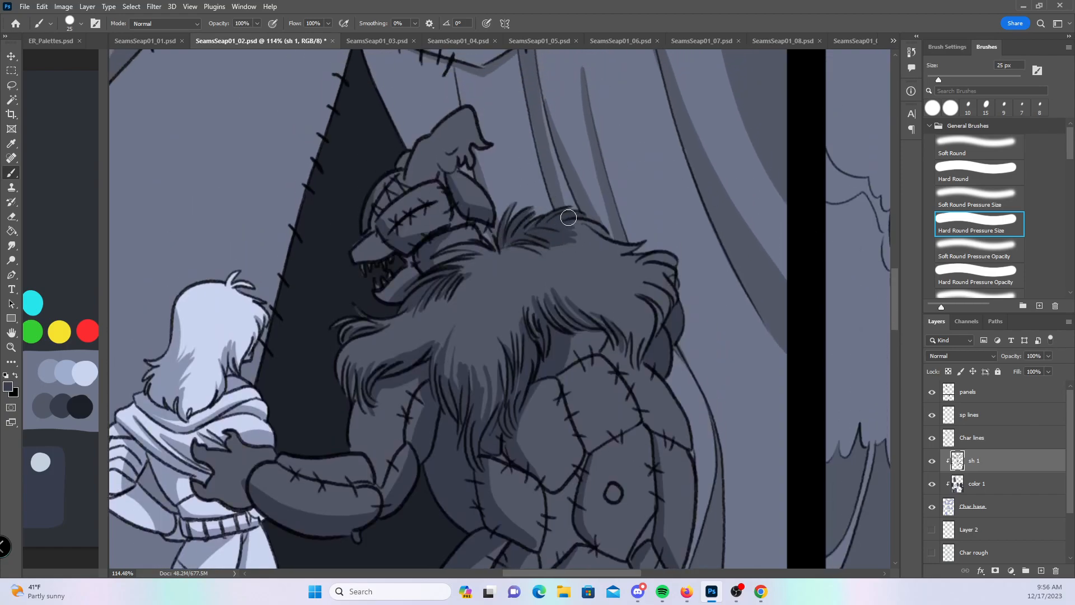
pyautogui.moveTo(619, 303)
pyautogui.mouseDown()
pyautogui.moveTo(633, 349)
pyautogui.moveTo(631, 306)
pyautogui.moveTo(638, 356)
pyautogui.moveTo(645, 308)
pyautogui.moveTo(641, 347)
pyautogui.moveTo(633, 293)
pyautogui.moveTo(659, 331)
pyautogui.mouseUp()
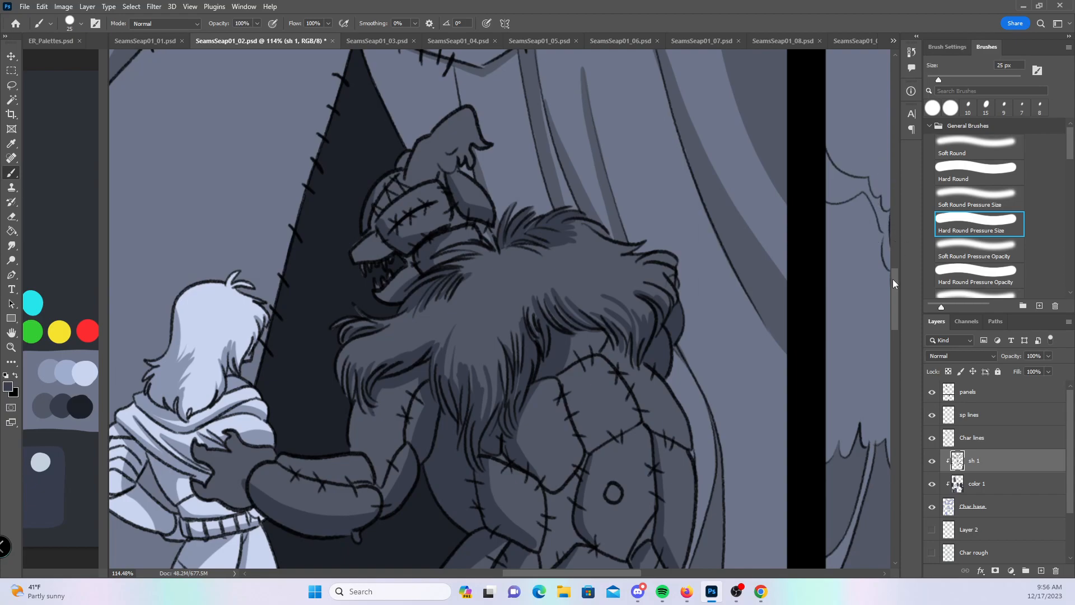
# - Save the comic page document
pyautogui.moveTo(893, 283); pyautogui.dragTo(889, 308)
pyautogui.hotkey('ctrl', 'space')
pyautogui.moveTo(758, 264); pyautogui.dragTo(711, 336)
pyautogui.moveTo(717, 421); pyautogui.dragTo(477, 327)
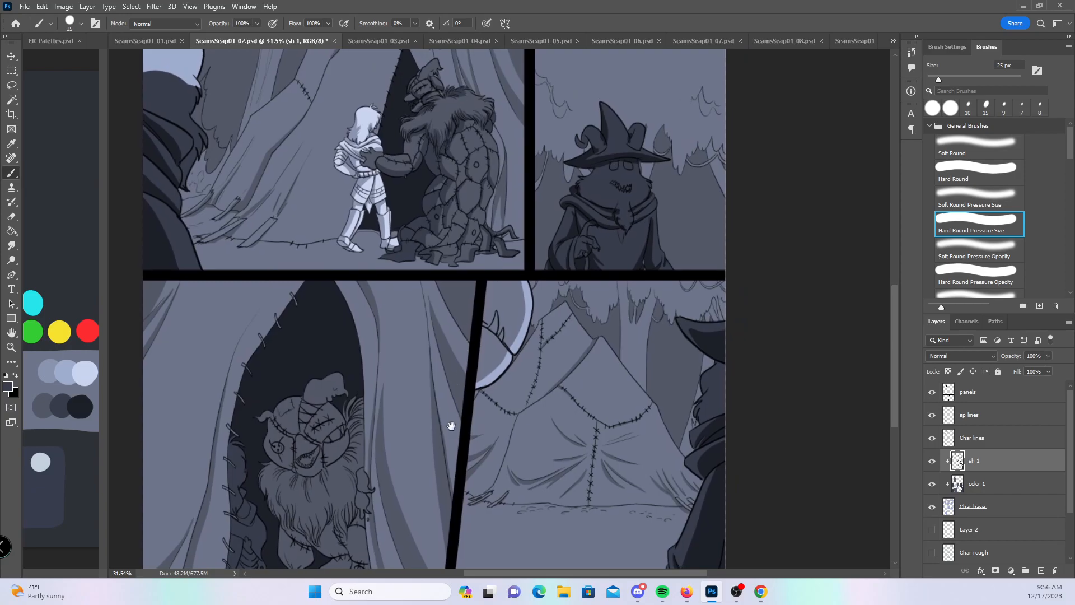
pyautogui.moveTo(454, 408); pyautogui.dragTo(532, 276)
pyautogui.hotkey('ctrl', 's')
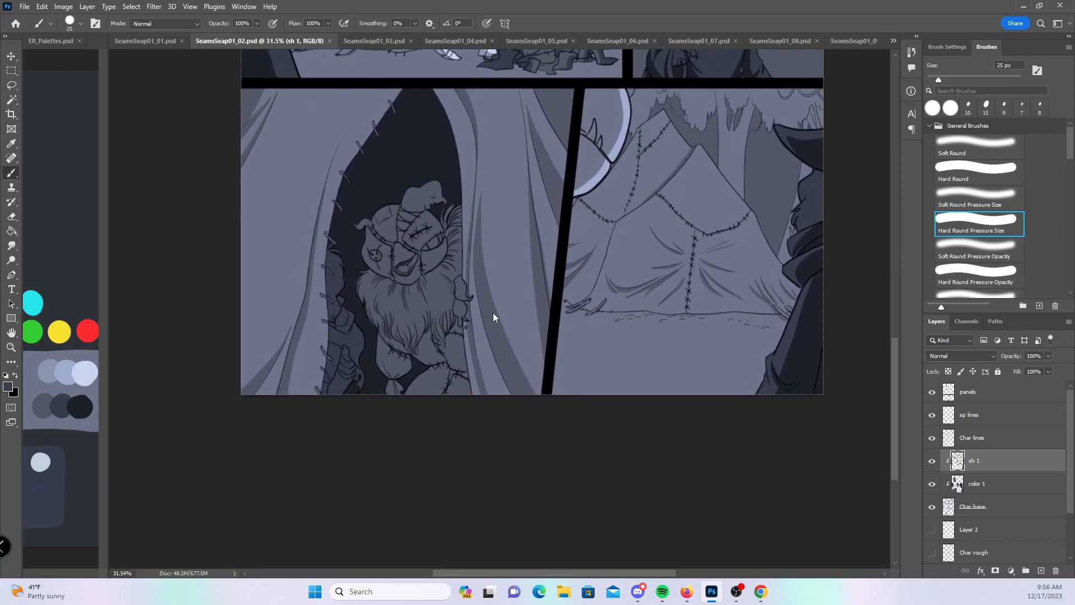
# - In the tent-opening panel, shade the creature's outer mane strands beside the dark opening and the stitched upper arm beneath
pyautogui.hotkey('ctrl', 'space')
pyautogui.moveTo(450, 301); pyautogui.dragTo(512, 298)
pyautogui.press('space')
pyautogui.moveTo(421, 338); pyautogui.dragTo(522, 290)
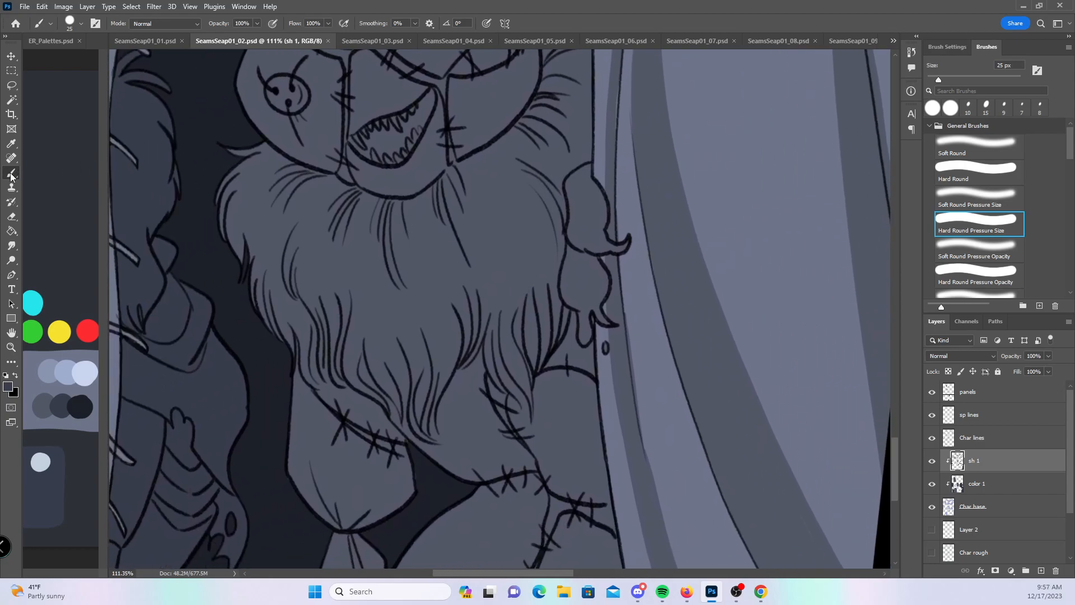
pyautogui.moveTo(268, 254)
pyautogui.mouseDown()
pyautogui.moveTo(278, 338)
pyautogui.moveTo(275, 257)
pyautogui.moveTo(289, 336)
pyautogui.moveTo(275, 268)
pyautogui.moveTo(297, 217)
pyautogui.moveTo(313, 350)
pyautogui.moveTo(284, 307)
pyautogui.moveTo(282, 317)
pyautogui.moveTo(294, 318)
pyautogui.moveTo(285, 288)
pyautogui.moveTo(299, 335)
pyautogui.moveTo(315, 335)
pyautogui.moveTo(294, 300)
pyautogui.moveTo(313, 370)
pyautogui.moveTo(296, 298)
pyautogui.moveTo(312, 371)
pyautogui.moveTo(302, 296)
pyautogui.moveTo(320, 328)
pyautogui.moveTo(304, 276)
pyautogui.moveTo(332, 394)
pyautogui.moveTo(377, 422)
pyautogui.moveTo(376, 462)
pyautogui.moveTo(409, 480)
pyautogui.moveTo(399, 439)
pyautogui.mouseUp()
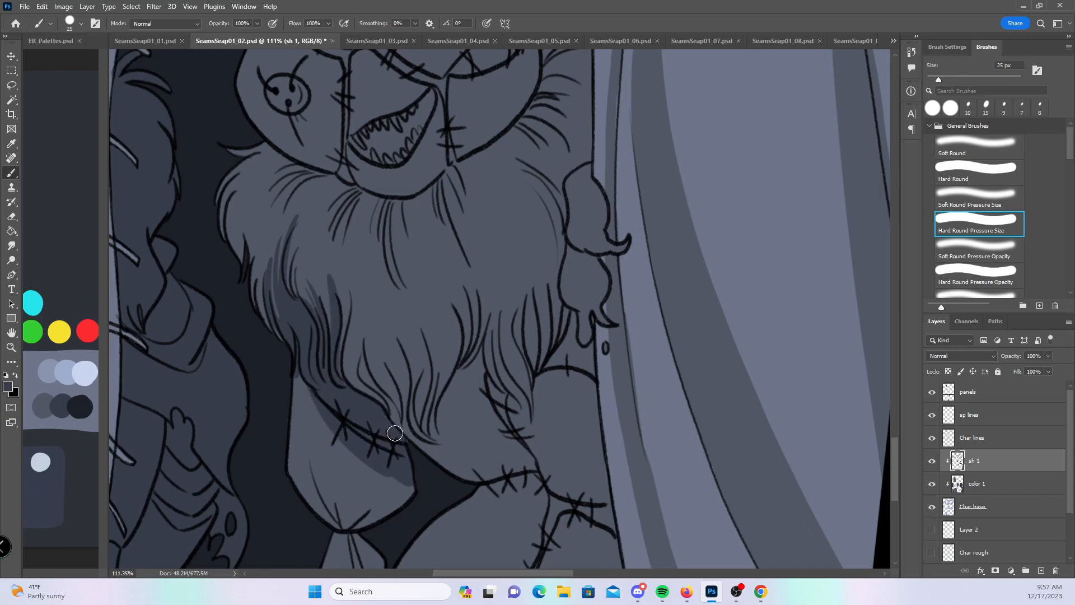
pyautogui.moveTo(245, 240)
pyautogui.mouseDown()
pyautogui.moveTo(240, 192)
pyautogui.moveTo(252, 199)
pyautogui.moveTo(256, 243)
pyautogui.mouseUp()
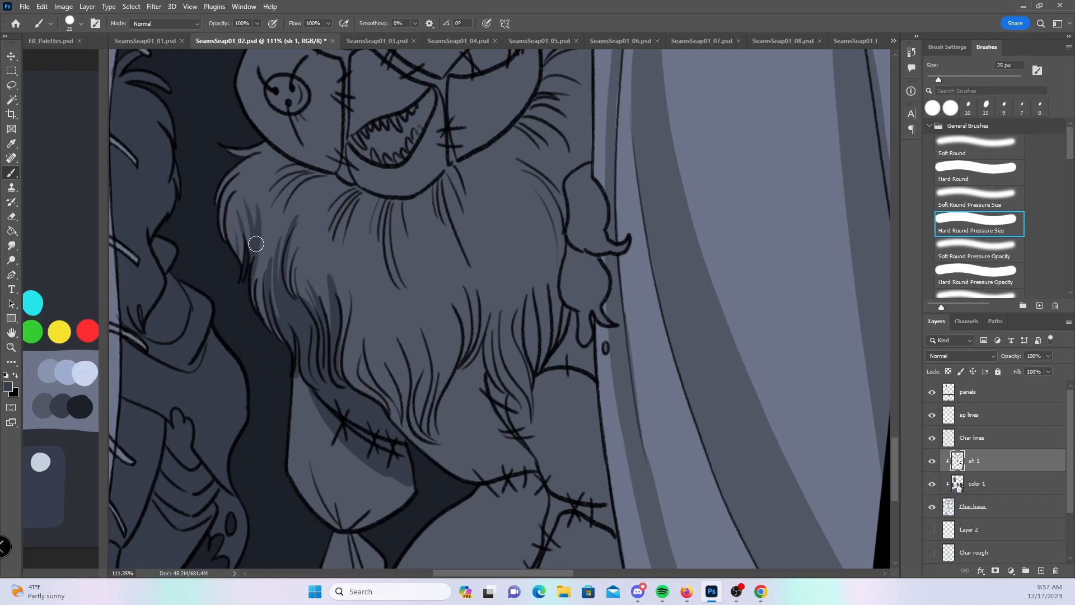
# - Shade the stitched arm's lower section and the folds of the tied cloth end below it
pyautogui.moveTo(893, 448); pyautogui.dragTo(894, 462)
pyautogui.moveTo(302, 272); pyautogui.dragTo(399, 389)
pyautogui.moveTo(309, 356)
pyautogui.mouseDown()
pyautogui.moveTo(343, 403)
pyautogui.moveTo(341, 341)
pyautogui.moveTo(360, 379)
pyautogui.moveTo(393, 399)
pyautogui.moveTo(328, 364)
pyautogui.mouseUp()
pyautogui.moveTo(351, 434)
pyautogui.mouseDown()
pyautogui.moveTo(361, 475)
pyautogui.moveTo(382, 451)
pyautogui.moveTo(345, 420)
pyautogui.mouseUp()
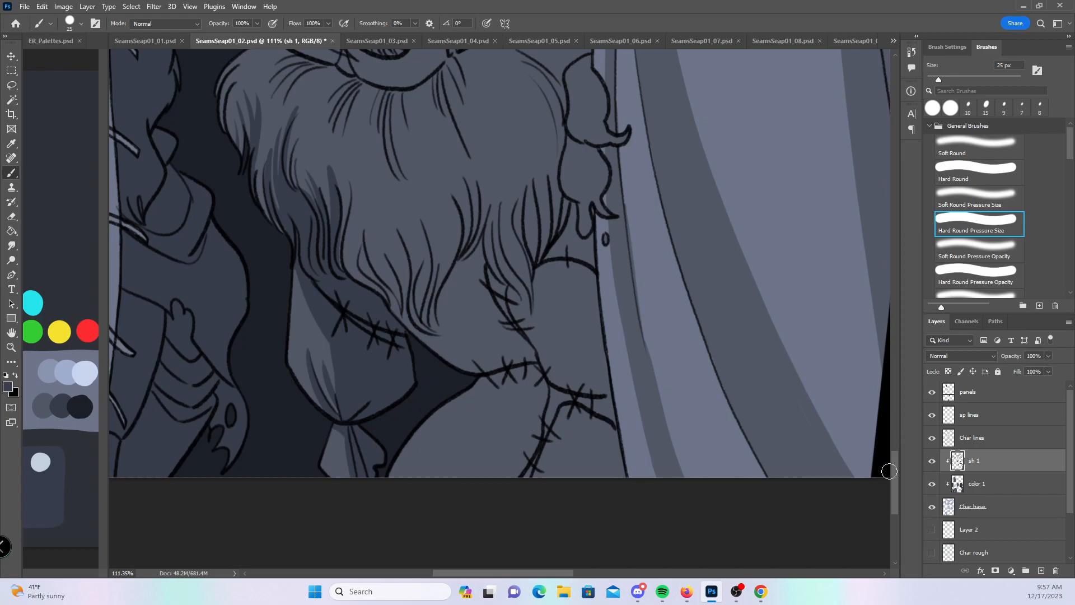
# - Shade the lower mane strands in the middle of the creature's chest, following the fur lines
pyautogui.scroll(5, 889, 470)
pyautogui.moveTo(368, 299)
pyautogui.mouseDown()
pyautogui.moveTo(360, 361)
pyautogui.moveTo(399, 427)
pyautogui.mouseUp()
pyautogui.moveTo(364, 337)
pyautogui.mouseDown()
pyautogui.moveTo(400, 414)
pyautogui.moveTo(394, 375)
pyautogui.moveTo(406, 425)
pyautogui.mouseUp()
pyautogui.moveTo(390, 303); pyautogui.dragTo(427, 435)
pyautogui.moveTo(414, 335); pyautogui.dragTo(420, 416)
pyautogui.moveTo(426, 311); pyautogui.dragTo(440, 440)
pyautogui.moveTo(453, 291)
pyautogui.mouseDown()
pyautogui.moveTo(463, 331)
pyautogui.moveTo(437, 434)
pyautogui.mouseUp()
pyautogui.moveTo(476, 348); pyautogui.dragTo(458, 381)
pyautogui.moveTo(473, 328); pyautogui.dragTo(455, 380)
# - Shade the chest mane strands on the side nearest the gripping hand and the stitched body patch beneath
pyautogui.moveTo(470, 271); pyautogui.dragTo(478, 325)
pyautogui.moveTo(489, 286); pyautogui.dragTo(485, 336)
pyautogui.moveTo(481, 361)
pyautogui.mouseDown()
pyautogui.moveTo(496, 389)
pyautogui.moveTo(483, 390)
pyautogui.mouseUp()
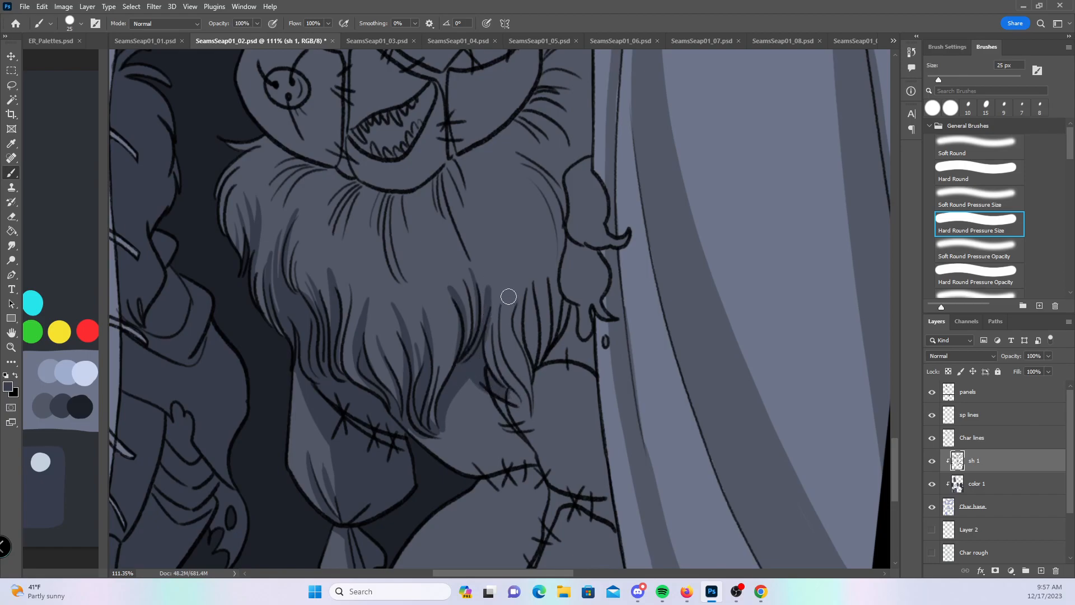
pyautogui.moveTo(493, 288)
pyautogui.mouseDown()
pyautogui.moveTo(508, 388)
pyautogui.moveTo(506, 290)
pyautogui.moveTo(526, 401)
pyautogui.moveTo(520, 346)
pyautogui.mouseUp()
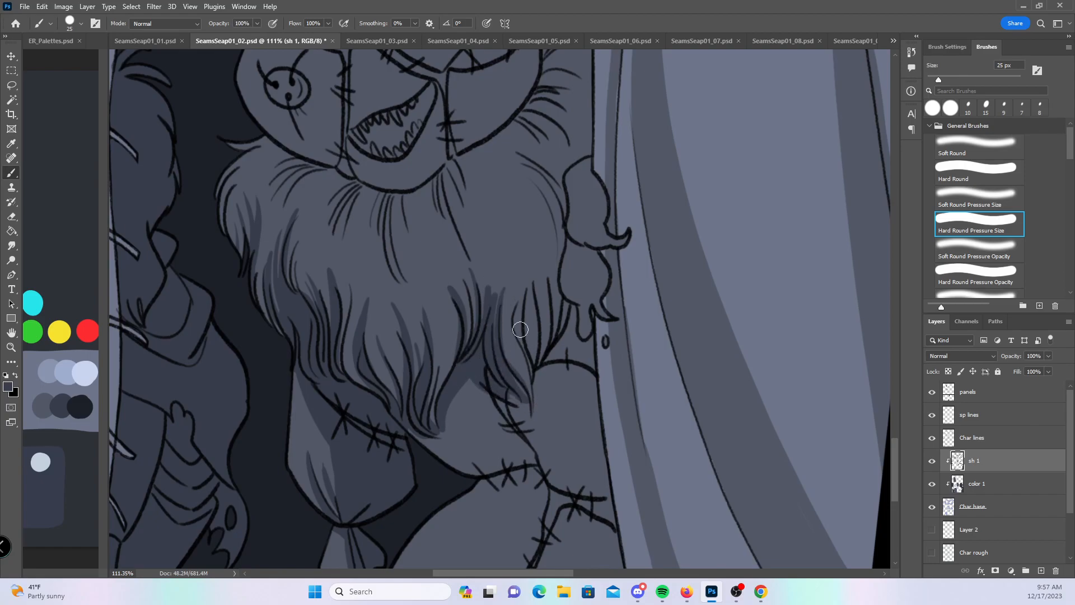
pyautogui.moveTo(532, 254); pyautogui.dragTo(539, 371)
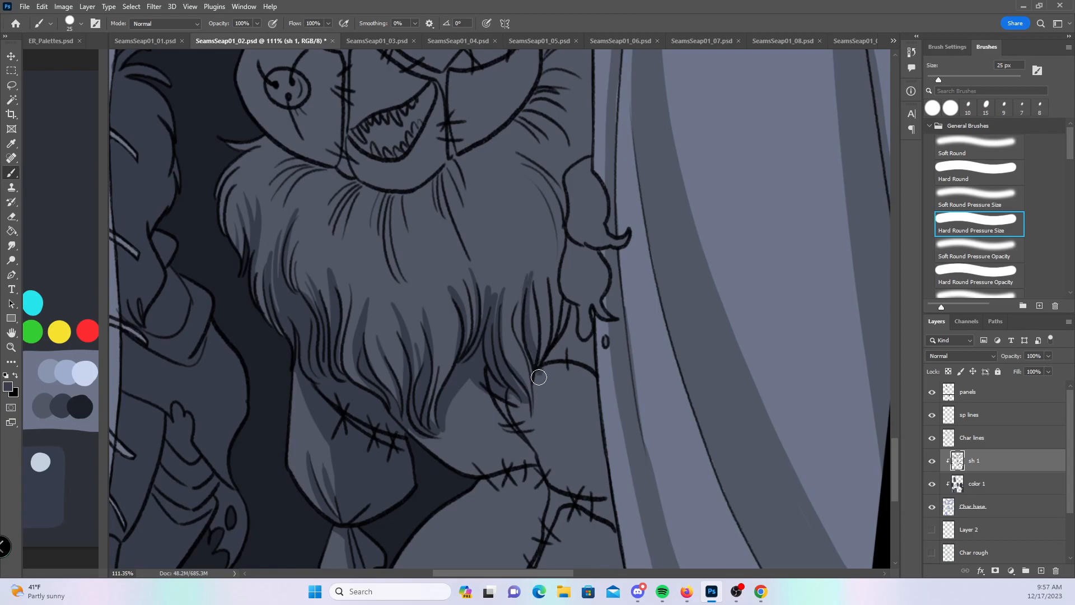
# - Shade the fur and lower finger at the creature's gripping hand, and the stitched body patches along the tent flap beneath
pyautogui.moveTo(543, 258)
pyautogui.mouseDown()
pyautogui.moveTo(535, 356)
pyautogui.moveTo(545, 345)
pyautogui.moveTo(559, 354)
pyautogui.mouseUp()
pyautogui.moveTo(569, 296)
pyautogui.mouseDown()
pyautogui.moveTo(575, 327)
pyautogui.moveTo(588, 319)
pyautogui.moveTo(588, 344)
pyautogui.moveTo(566, 355)
pyautogui.moveTo(588, 356)
pyautogui.mouseUp()
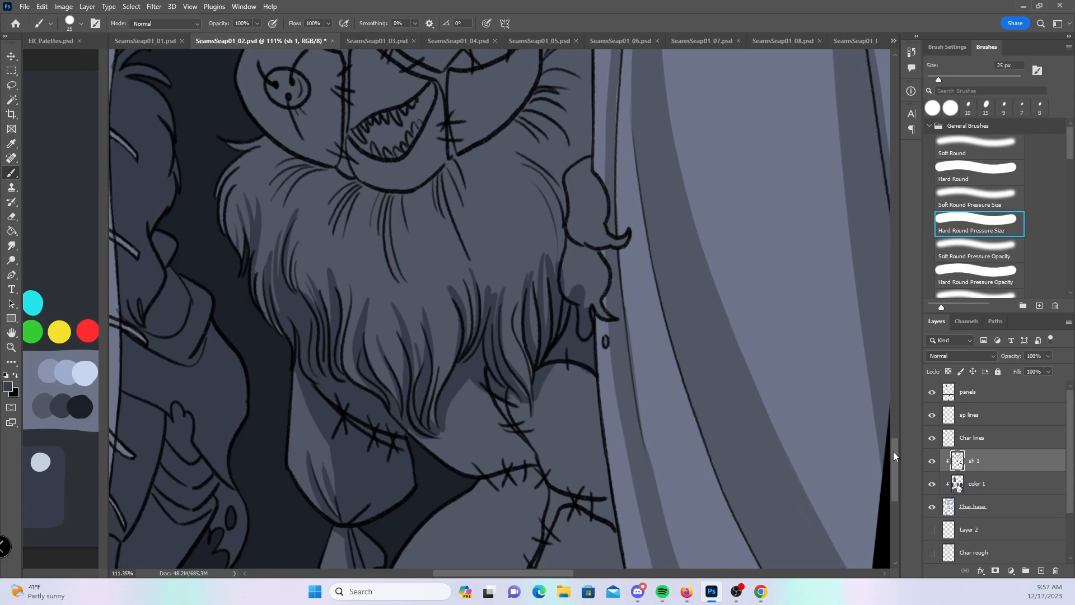
pyautogui.scroll(-5, 892, 451)
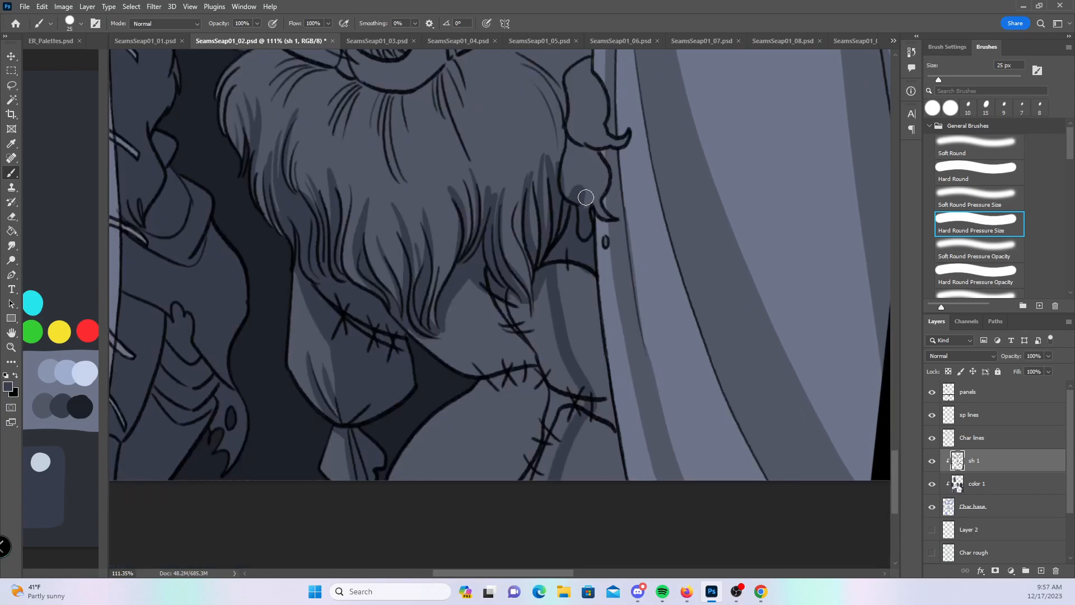
pyautogui.click(980, 177)
pyautogui.moveTo(564, 270)
pyautogui.mouseDown()
pyautogui.moveTo(575, 351)
pyautogui.moveTo(607, 375)
pyautogui.moveTo(601, 405)
pyautogui.moveTo(589, 380)
pyautogui.moveTo(600, 383)
pyautogui.moveTo(626, 422)
pyautogui.mouseUp()
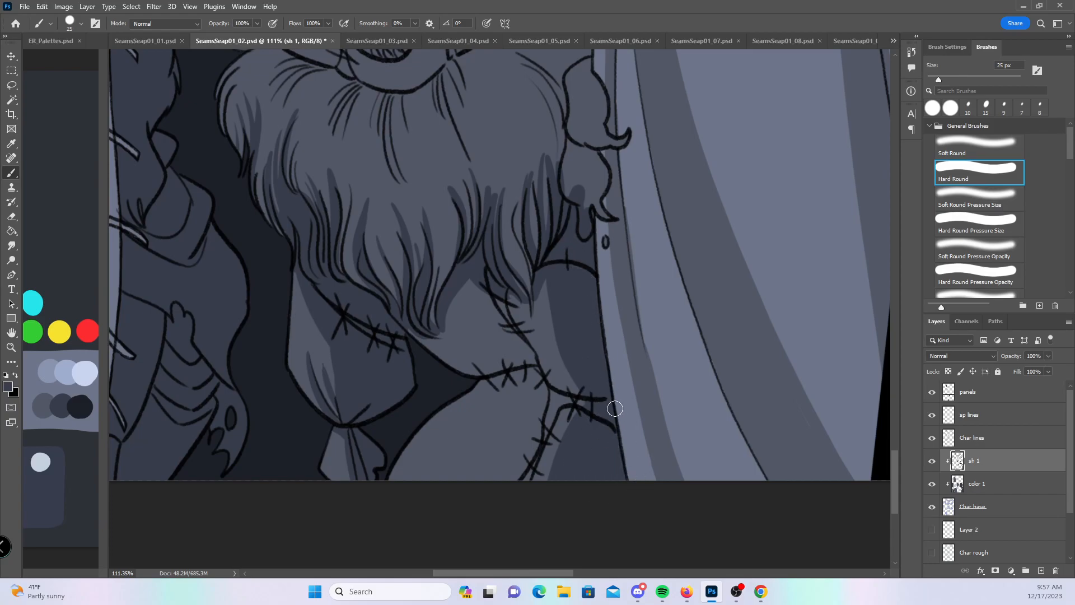
# - With the Hard Round Pressure Size brush, shade the stitched patch under the chest mane and the seam edge of the leg below
pyautogui.click(999, 219)
pyautogui.moveTo(475, 312)
pyautogui.mouseDown()
pyautogui.moveTo(507, 336)
pyautogui.moveTo(489, 286)
pyautogui.moveTo(505, 317)
pyautogui.mouseUp()
pyautogui.moveTo(458, 276)
pyautogui.mouseDown()
pyautogui.moveTo(517, 344)
pyautogui.moveTo(540, 439)
pyautogui.moveTo(491, 480)
pyautogui.moveTo(512, 476)
pyautogui.mouseUp()
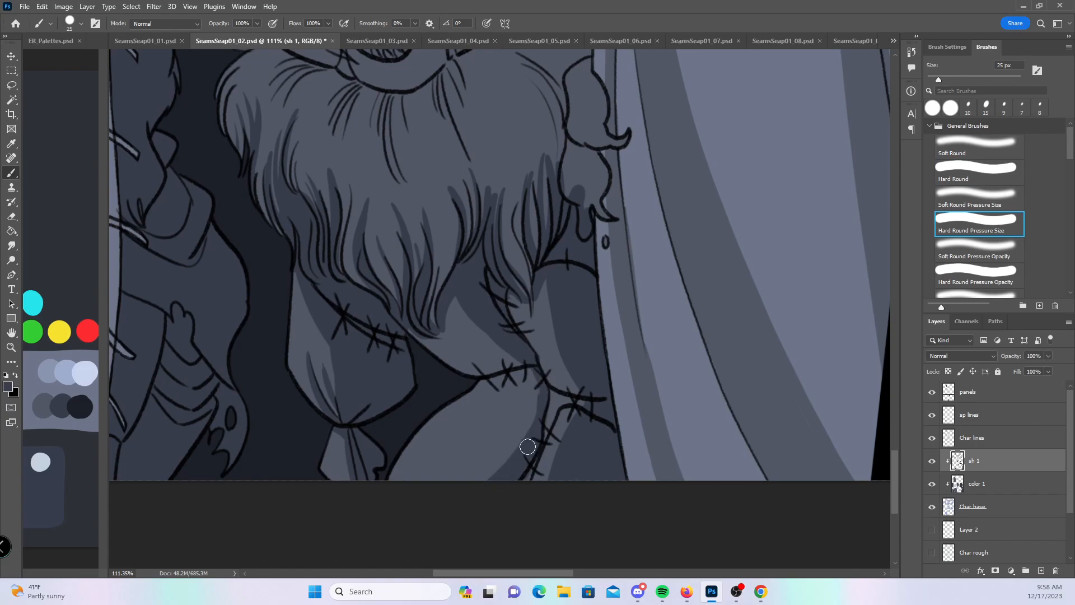
# - Shade the outer edge of the creature's button-eyed face patch, the muzzle beside the seam and the chin
pyautogui.scroll(6, 904, 458)
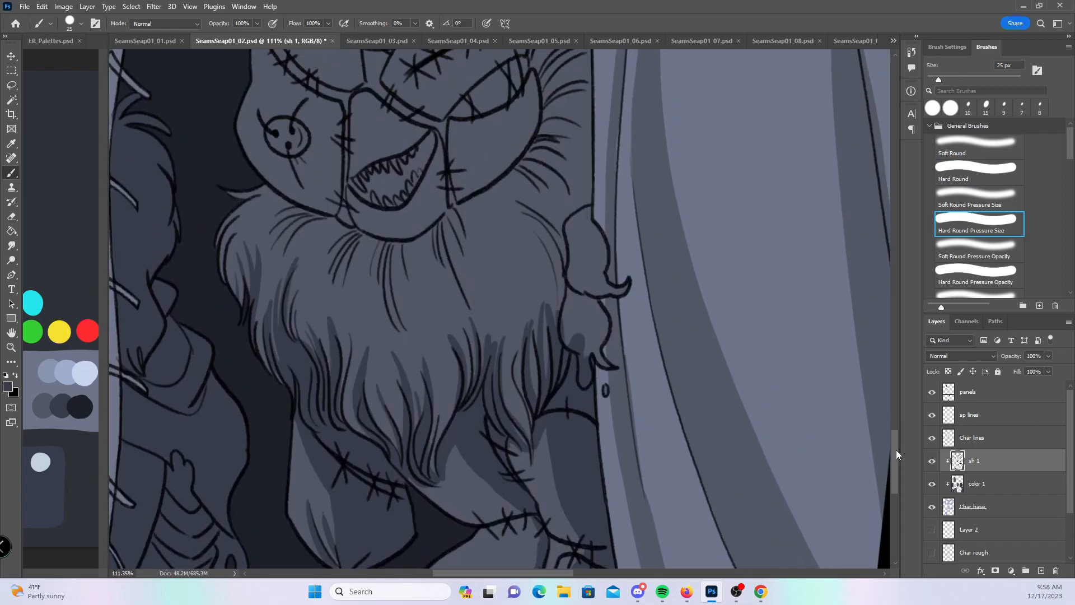
pyautogui.moveTo(249, 197)
pyautogui.mouseDown()
pyautogui.moveTo(261, 281)
pyautogui.moveTo(283, 323)
pyautogui.moveTo(247, 270)
pyautogui.moveTo(327, 335)
pyautogui.moveTo(322, 318)
pyautogui.moveTo(336, 331)
pyautogui.moveTo(340, 318)
pyautogui.moveTo(315, 325)
pyautogui.moveTo(288, 311)
pyautogui.moveTo(338, 313)
pyautogui.mouseUp()
pyautogui.moveTo(353, 243)
pyautogui.mouseDown()
pyautogui.moveTo(348, 301)
pyautogui.moveTo(363, 355)
pyautogui.moveTo(357, 338)
pyautogui.moveTo(422, 364)
pyautogui.mouseUp()
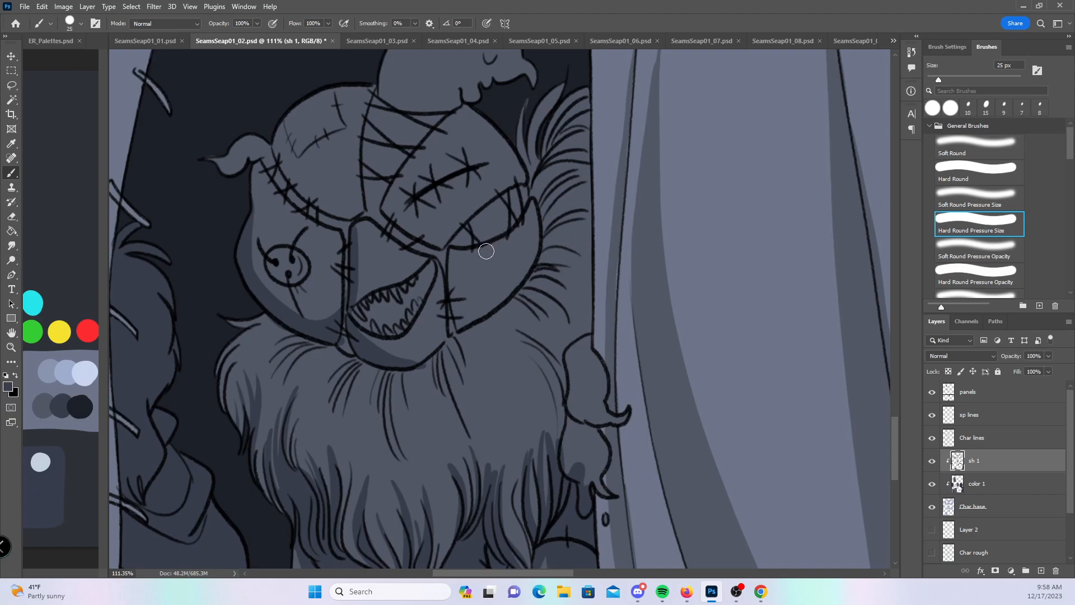
# - Shade the mane strands directly beneath the creature's chin and jaw, following the fur lines
pyautogui.moveTo(434, 352)
pyautogui.mouseDown()
pyautogui.moveTo(408, 434)
pyautogui.moveTo(389, 381)
pyautogui.moveTo(375, 425)
pyautogui.moveTo(379, 356)
pyautogui.moveTo(330, 389)
pyautogui.moveTo(346, 409)
pyautogui.moveTo(361, 373)
pyautogui.moveTo(372, 392)
pyautogui.moveTo(386, 374)
pyautogui.moveTo(373, 406)
pyautogui.mouseUp()
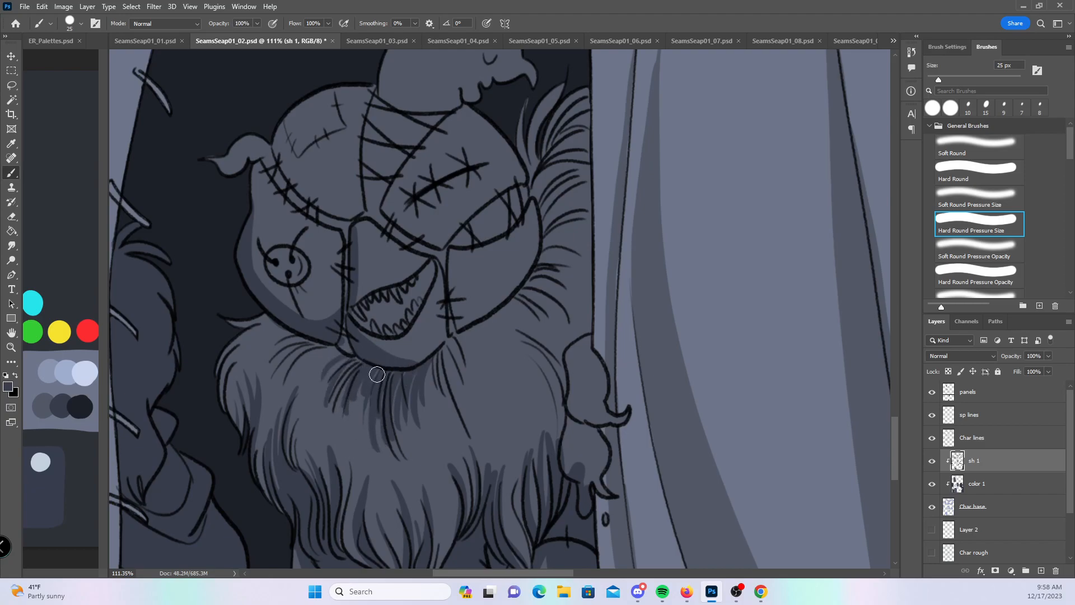
pyautogui.moveTo(335, 350)
pyautogui.mouseDown()
pyautogui.moveTo(276, 354)
pyautogui.moveTo(309, 336)
pyautogui.moveTo(256, 377)
pyautogui.moveTo(296, 326)
pyautogui.moveTo(249, 330)
pyautogui.moveTo(262, 305)
pyautogui.mouseUp()
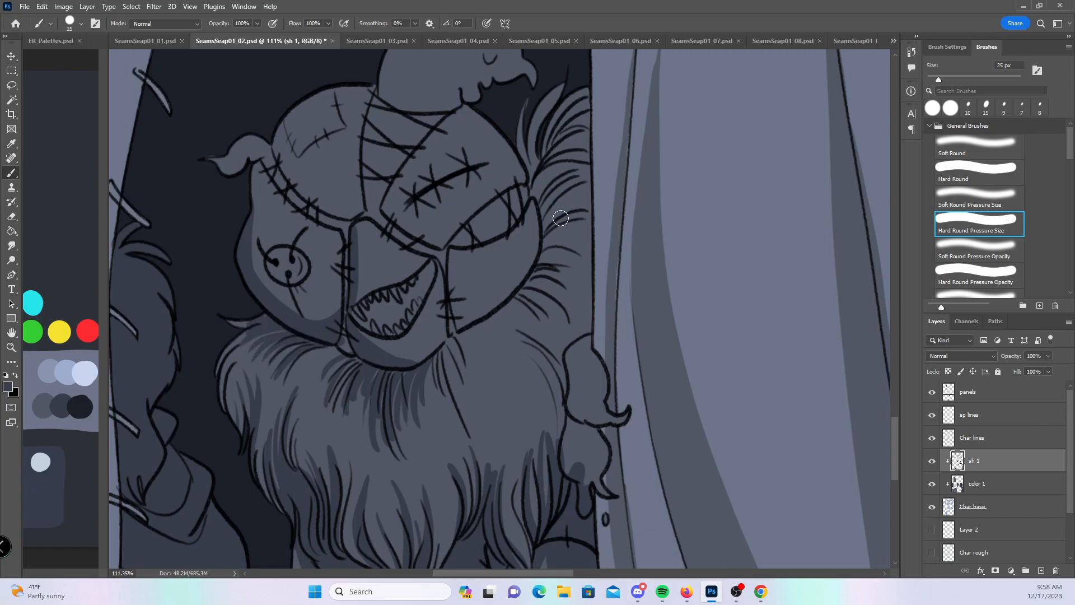
pyautogui.moveTo(443, 363)
pyautogui.mouseDown()
pyautogui.moveTo(440, 346)
pyautogui.moveTo(464, 417)
pyautogui.moveTo(450, 320)
pyautogui.moveTo(477, 388)
pyautogui.mouseUp()
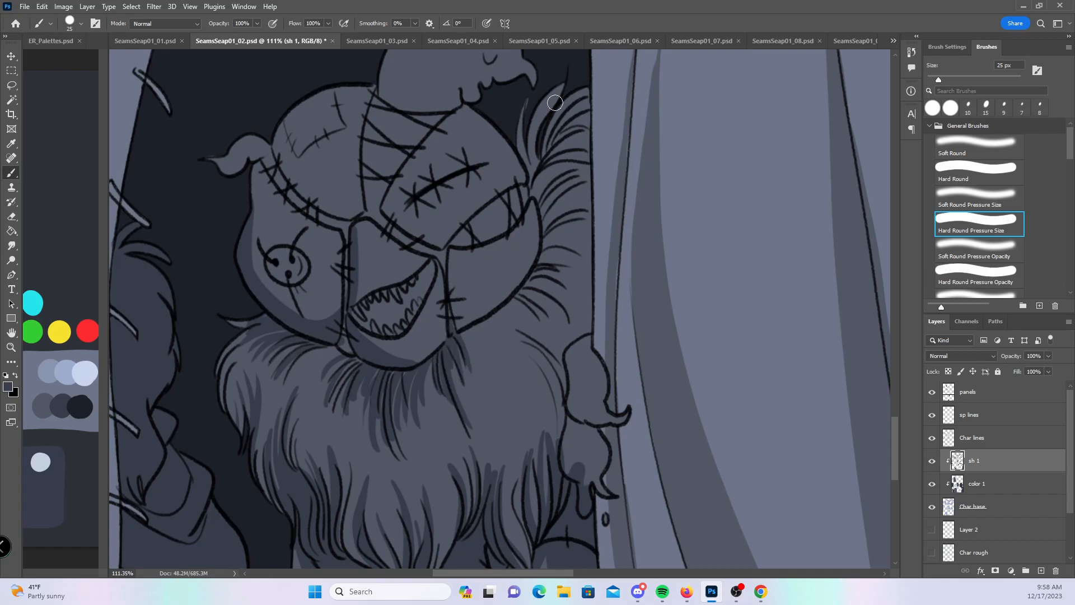
# - Shade the mane tufts behind the creature's head beside the tent flap, and the lower edge of the adjoining cheek patch
pyautogui.moveTo(529, 165)
pyautogui.mouseDown()
pyautogui.moveTo(519, 131)
pyautogui.moveTo(560, 95)
pyautogui.moveTo(562, 128)
pyautogui.moveTo(551, 140)
pyautogui.moveTo(568, 152)
pyautogui.moveTo(534, 202)
pyautogui.moveTo(551, 185)
pyautogui.mouseUp()
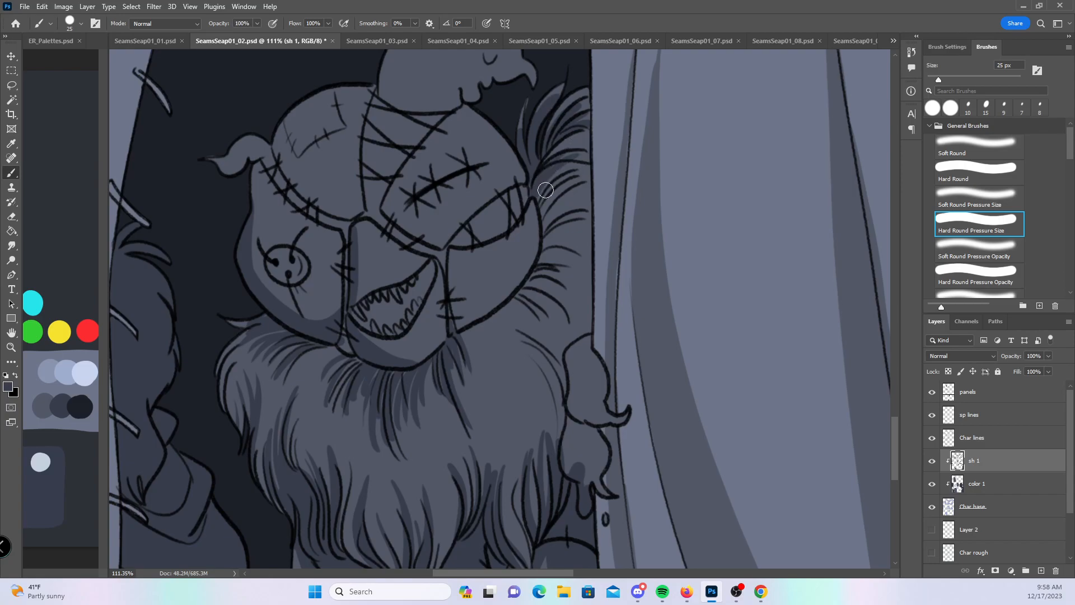
pyautogui.moveTo(457, 283)
pyautogui.mouseDown()
pyautogui.moveTo(459, 322)
pyautogui.moveTo(521, 274)
pyautogui.moveTo(504, 295)
pyautogui.moveTo(511, 278)
pyautogui.moveTo(456, 263)
pyautogui.moveTo(489, 280)
pyautogui.mouseUp()
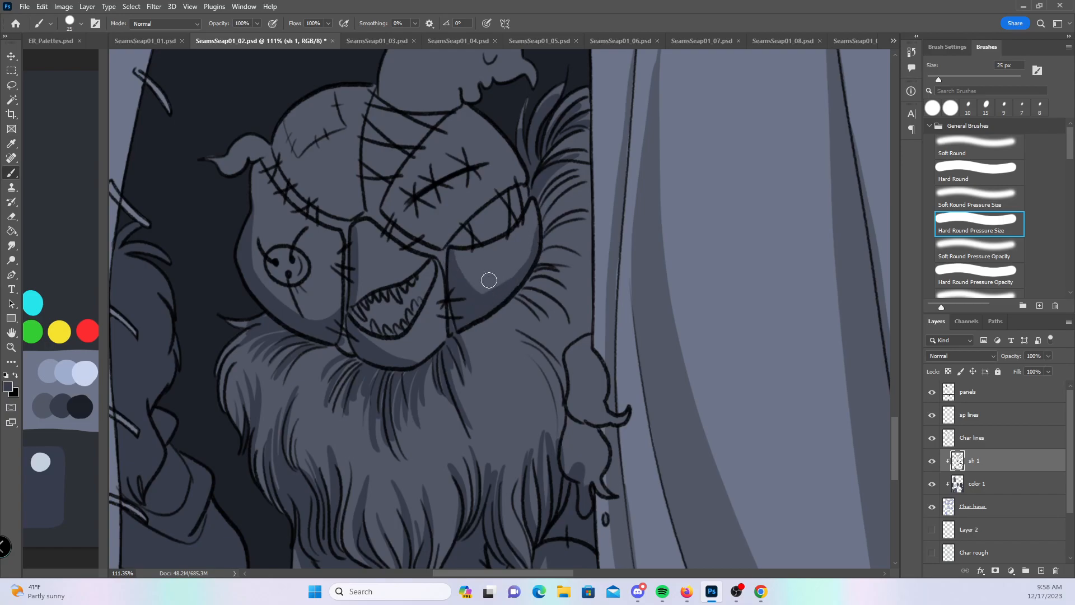
pyautogui.click(274, 263)
pyautogui.moveTo(592, 213)
pyautogui.mouseDown()
pyautogui.moveTo(543, 235)
pyautogui.moveTo(544, 225)
pyautogui.mouseUp()
pyautogui.moveTo(592, 178)
pyautogui.mouseDown()
pyautogui.moveTo(543, 221)
pyautogui.moveTo(565, 187)
pyautogui.moveTo(544, 193)
pyautogui.moveTo(550, 178)
pyautogui.moveTo(538, 171)
pyautogui.mouseUp()
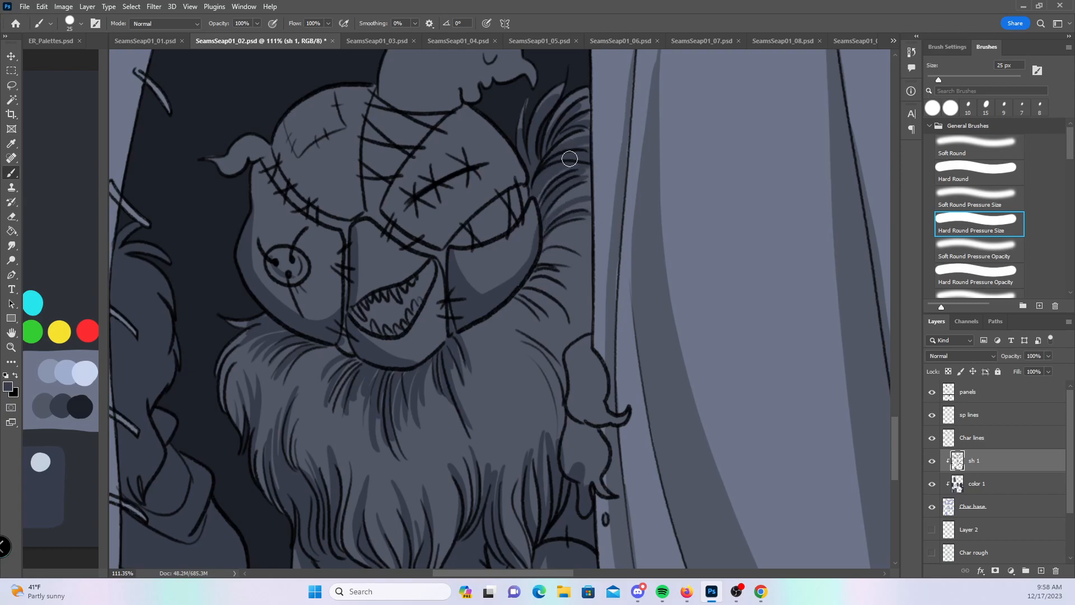
pyautogui.moveTo(538, 271)
pyautogui.mouseDown()
pyautogui.moveTo(568, 261)
pyautogui.moveTo(544, 311)
pyautogui.moveTo(551, 296)
pyautogui.mouseUp()
# - Shade the creature's forehead patches along the stitched seams above both eyes
pyautogui.moveTo(278, 128); pyautogui.dragTo(325, 208)
pyautogui.moveTo(288, 171); pyautogui.dragTo(355, 220)
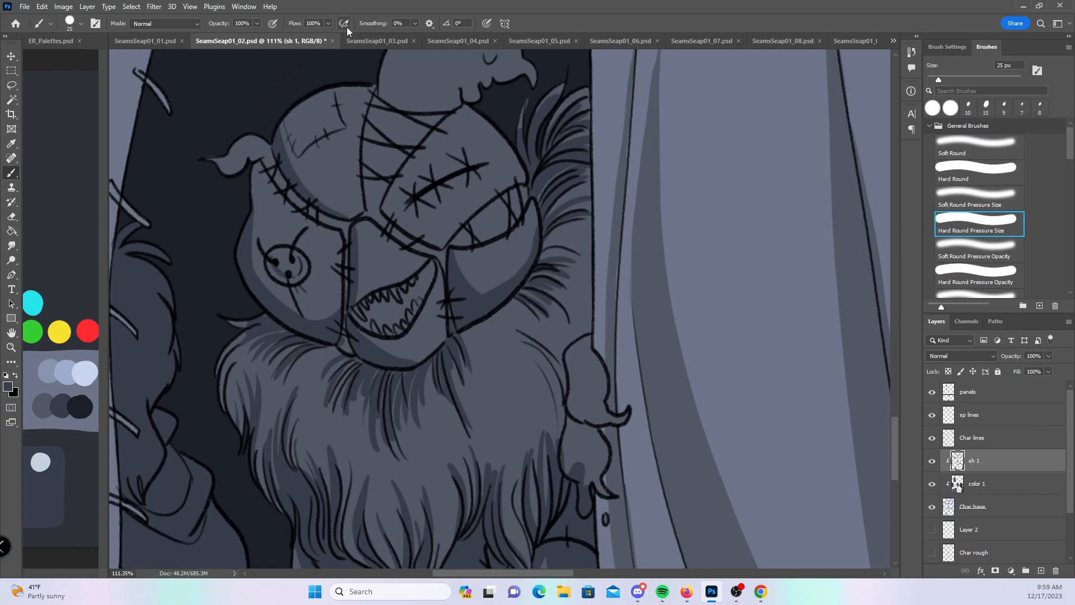
pyautogui.moveTo(437, 244); pyautogui.dragTo(502, 188)
pyautogui.moveTo(454, 226); pyautogui.dragTo(505, 186)
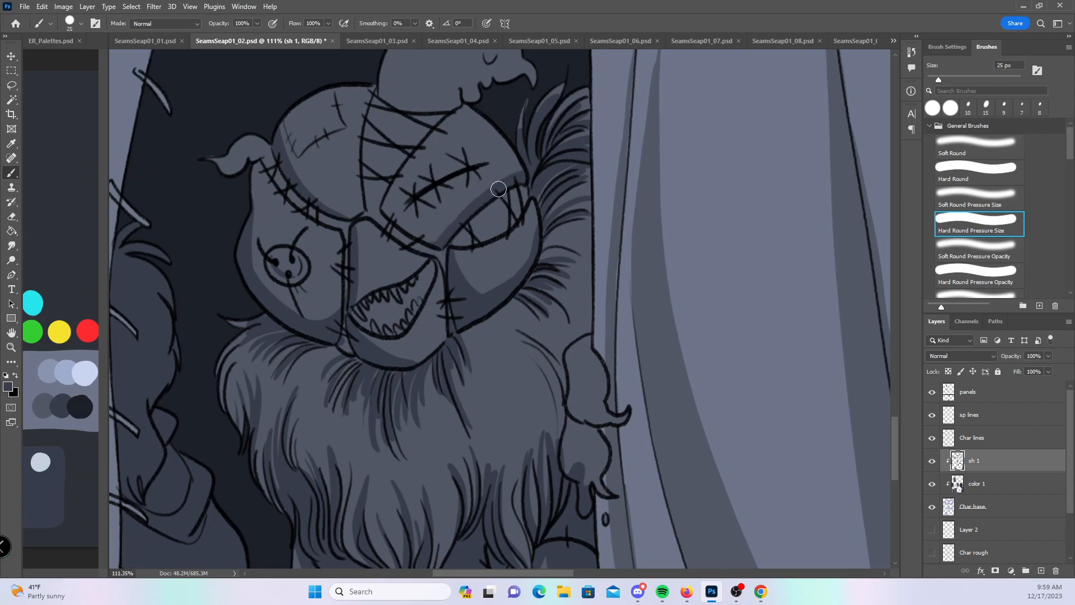
# - Fill the inside of the creature's mouth around the teeth with the darkest palette swatch, using a 9 px brush
pyautogui.moveTo(662, 403); pyautogui.dragTo(598, 405)
pyautogui.moveTo(704, 429); pyautogui.dragTo(439, 404)
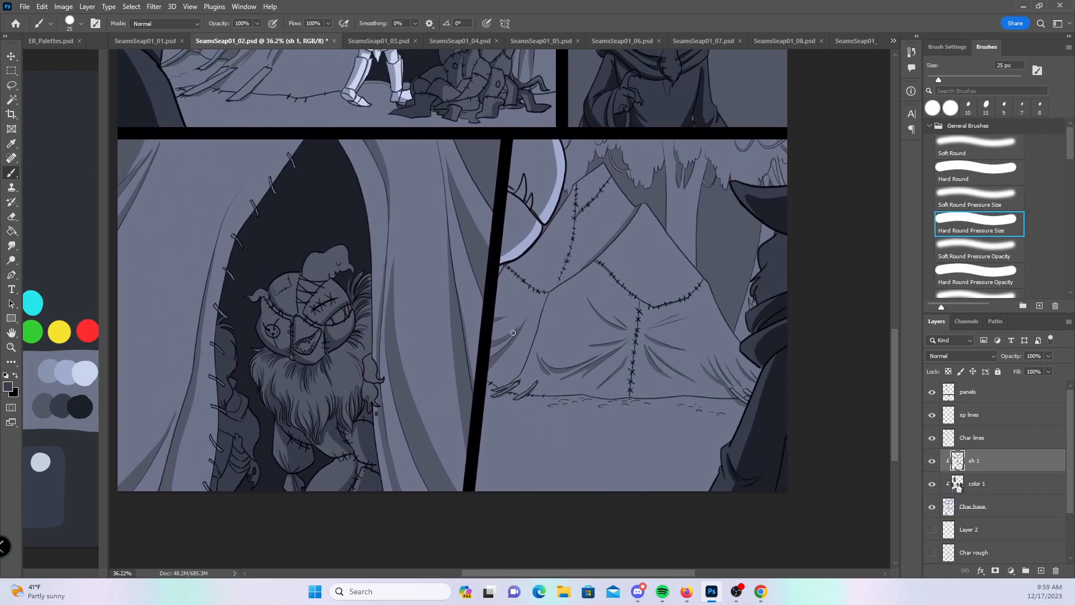
pyautogui.press('z')
pyautogui.moveTo(527, 342)
pyautogui.mouseDown()
pyautogui.moveTo(495, 347)
pyautogui.moveTo(509, 360)
pyautogui.moveTo(478, 479)
pyautogui.mouseUp()
pyautogui.moveTo(505, 363)
pyautogui.mouseDown()
pyautogui.moveTo(487, 453)
pyautogui.moveTo(494, 294)
pyautogui.mouseUp()
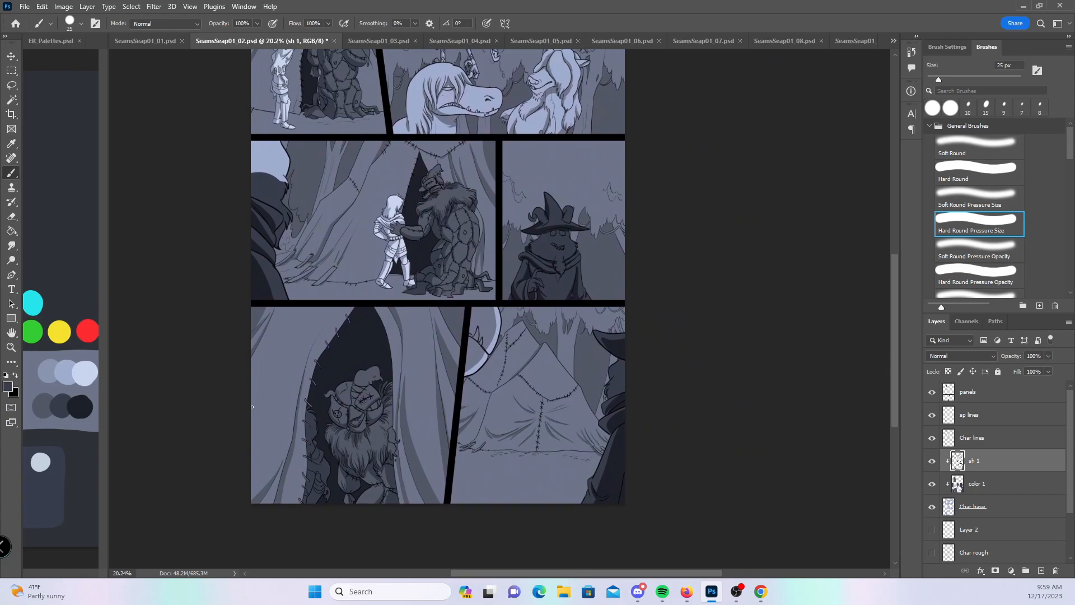
pyautogui.press('z')
pyautogui.moveTo(276, 407); pyautogui.dragTo(392, 415)
pyautogui.moveTo(747, 480); pyautogui.dragTo(225, 253)
pyautogui.keyDown('alt'); pyautogui.click(81, 407); pyautogui.keyUp('alt')
pyautogui.press('[')
pyautogui.press('[')
pyautogui.press('[')
pyautogui.press('[')
pyautogui.moveTo(342, 296)
pyautogui.mouseDown()
pyautogui.moveTo(369, 326)
pyautogui.moveTo(369, 304)
pyautogui.moveTo(385, 317)
pyautogui.moveTo(379, 290)
pyautogui.mouseUp()
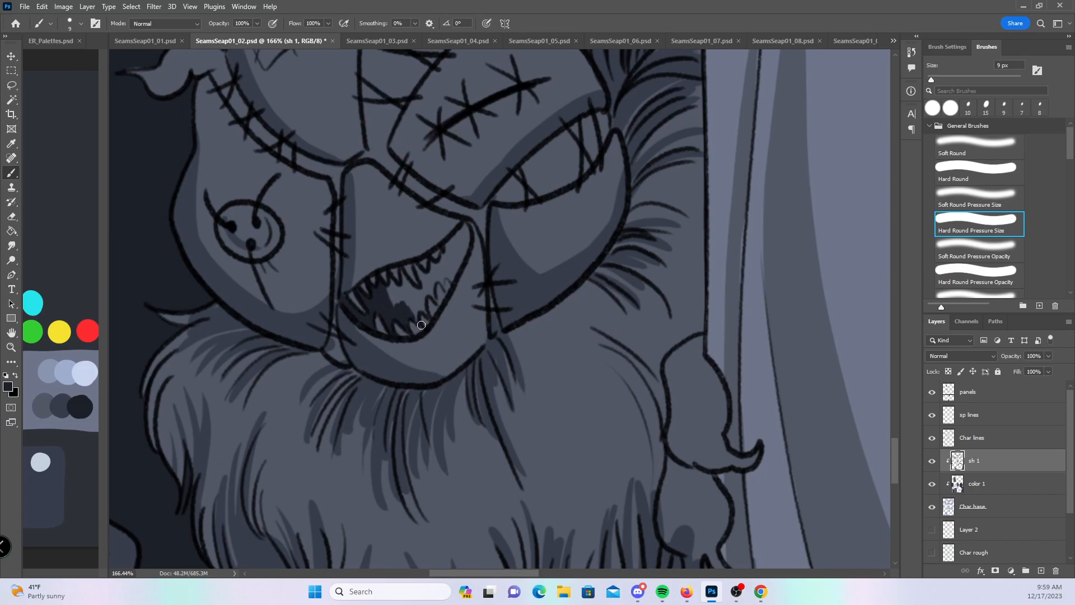
pyautogui.moveTo(397, 291)
pyautogui.mouseDown()
pyautogui.moveTo(410, 277)
pyautogui.moveTo(408, 299)
pyautogui.moveTo(421, 305)
pyautogui.mouseUp()
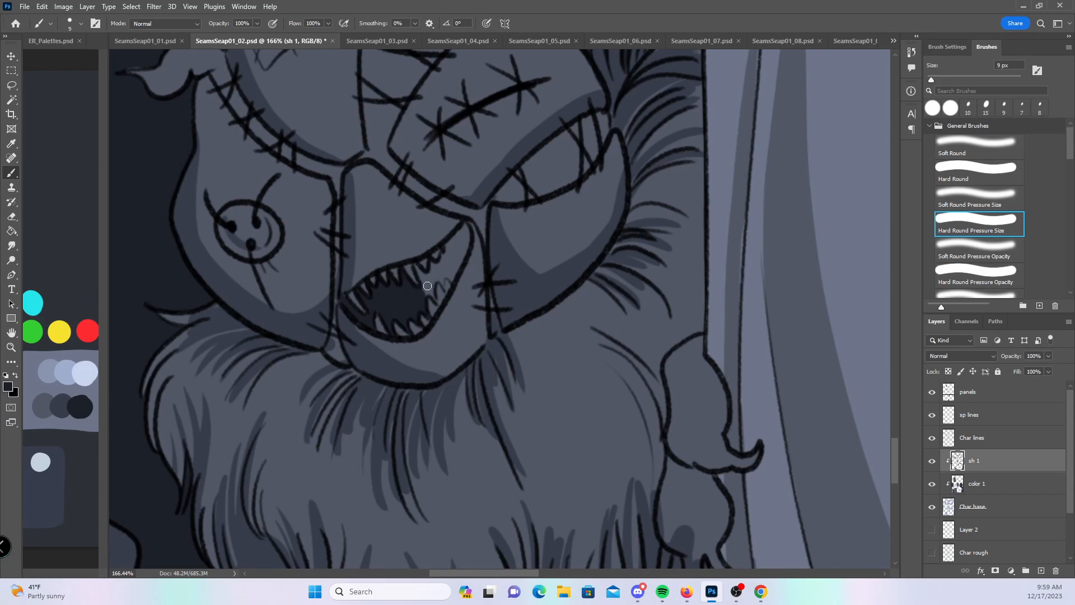
pyautogui.moveTo(435, 288)
pyautogui.mouseDown()
pyautogui.moveTo(463, 241)
pyautogui.moveTo(452, 252)
pyautogui.mouseUp()
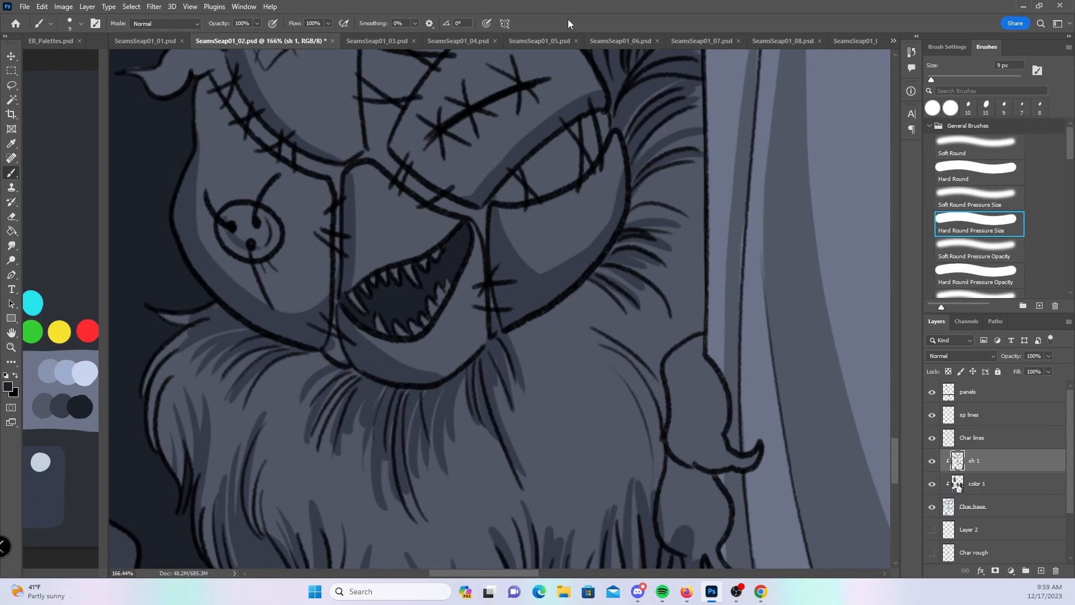
# - Save SeamsSeap01_02.psd and switch to the SeamsSeap01_03.psd page
pyautogui.scroll(-8, 613, 281)
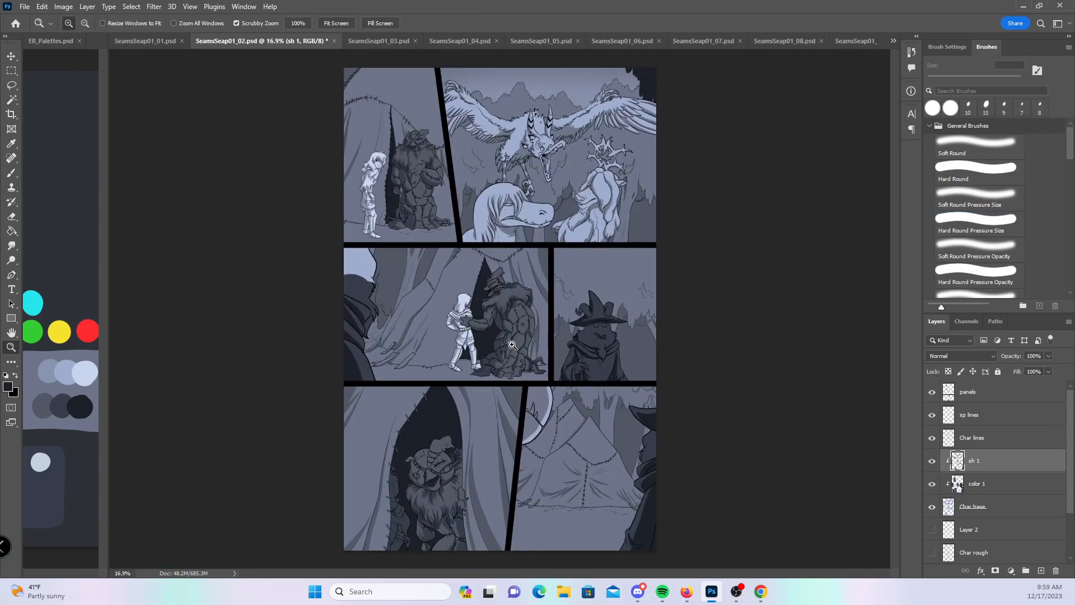
pyautogui.hotkey('ctrl', 's')
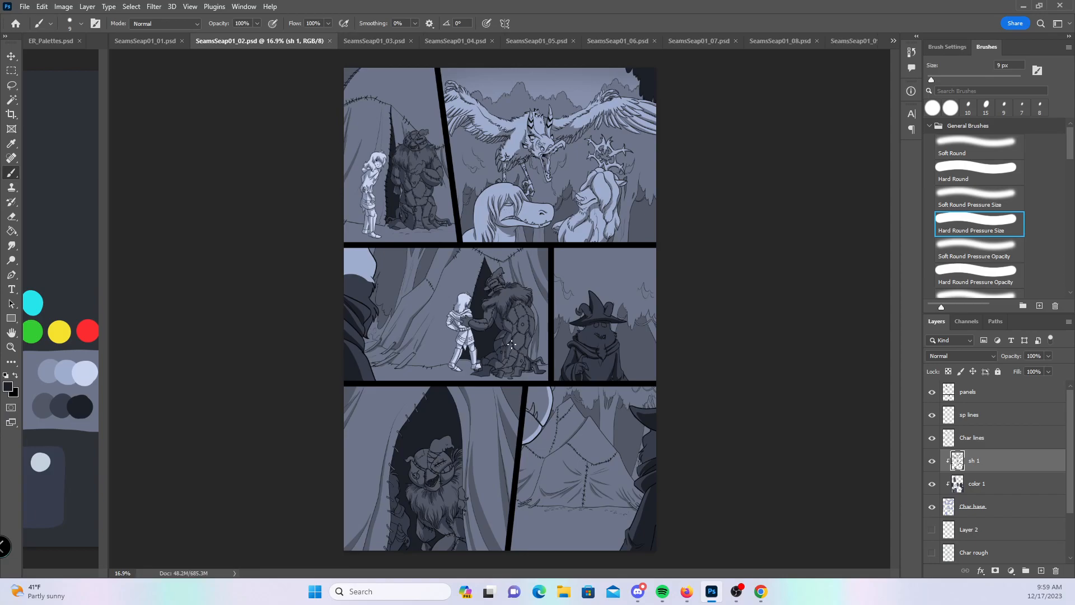
pyautogui.click(393, 41)
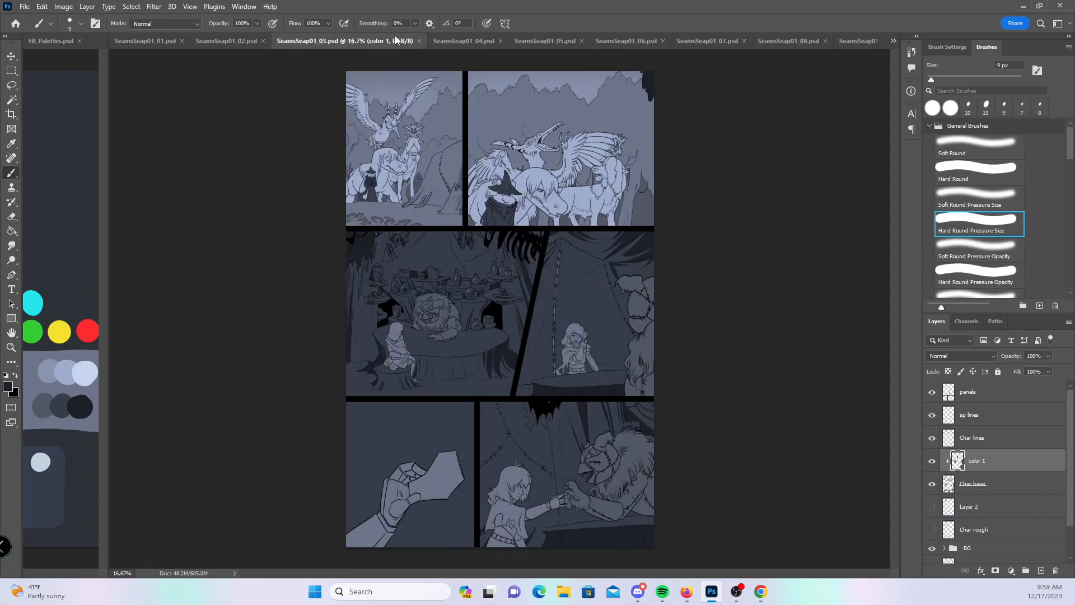
# - Add a layer named sh 1 above color 1 and make it a clipping mask
pyautogui.click(1040, 570)
pyautogui.doubleClick(969, 461)
pyautogui.press('Return')
pyautogui.rightClick(991, 463)
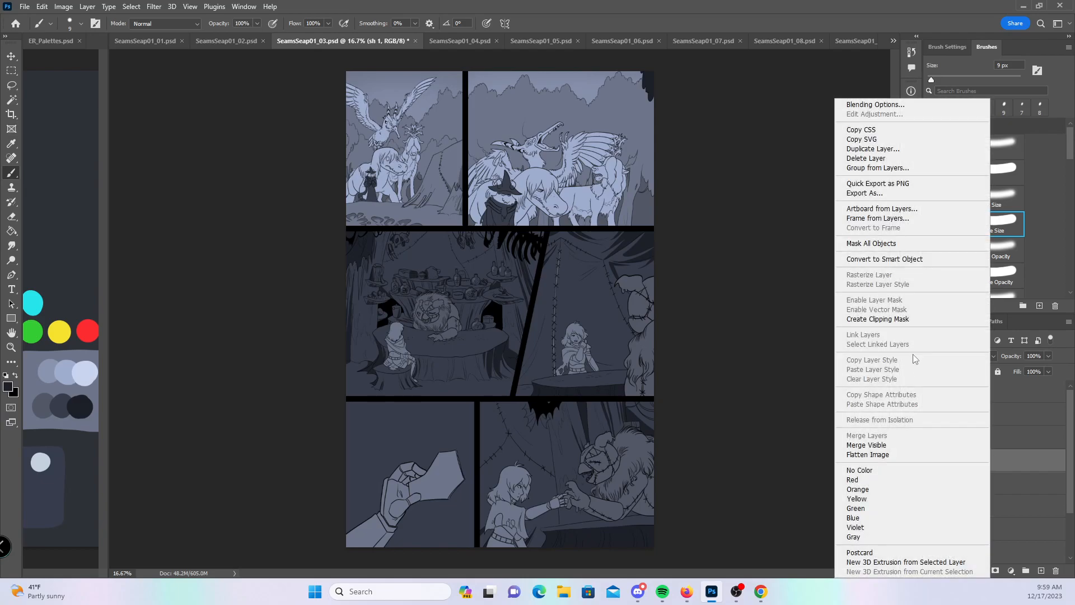
pyautogui.click(905, 322)
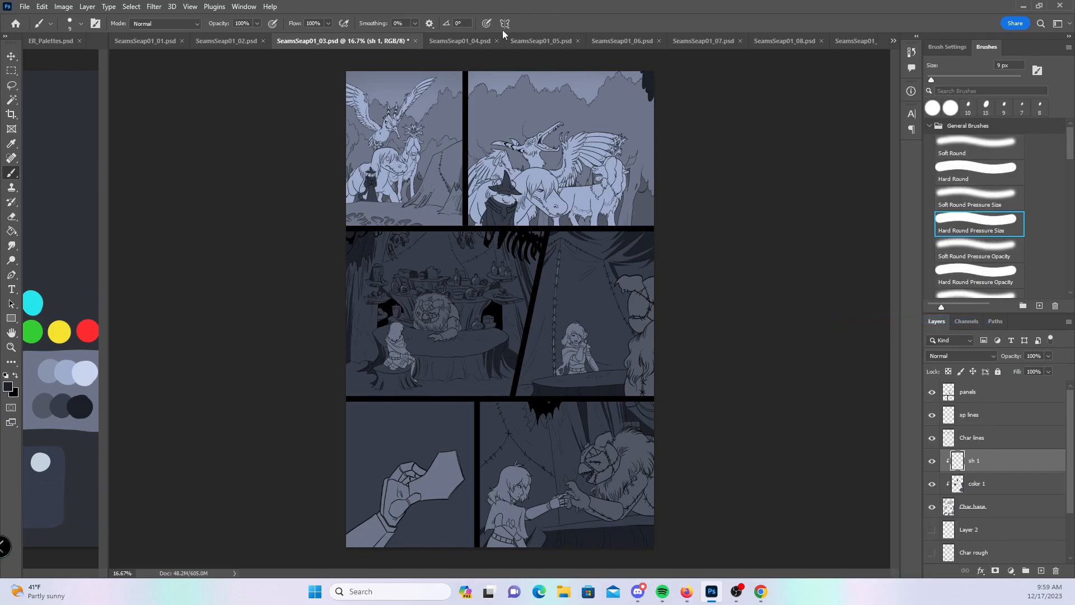
# - In the first panel, shade the overlapping feathers at the base of the bird creature's raised wing with a 10 px blue-grey brush
pyautogui.press('z')
pyautogui.moveTo(441, 148); pyautogui.dragTo(512, 140)
pyautogui.moveTo(367, 190); pyautogui.dragTo(498, 275)
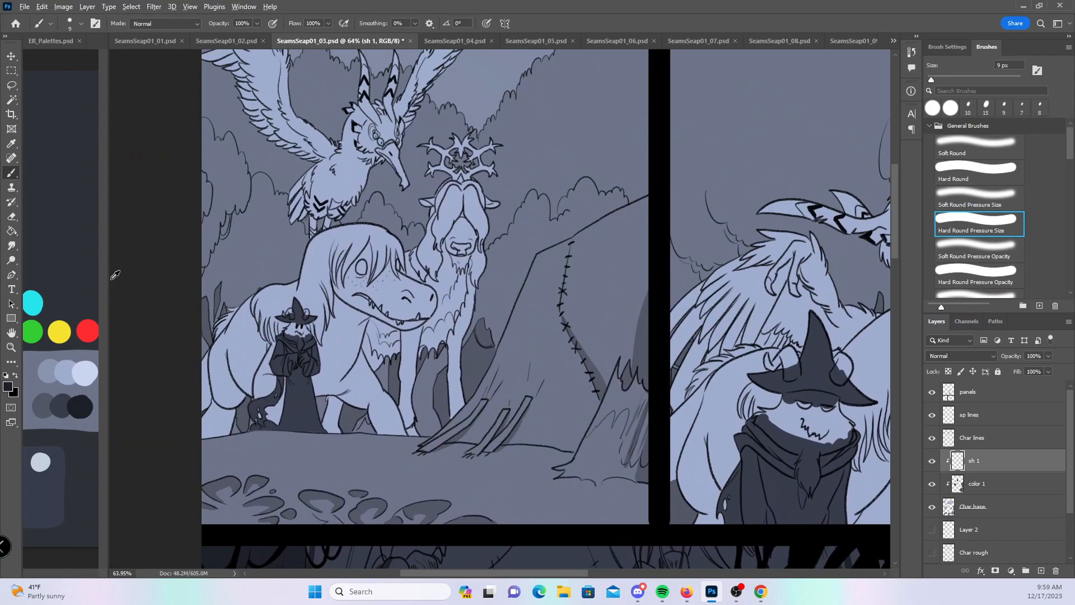
pyautogui.keyDown('alt'); pyautogui.click(342, 329); pyautogui.keyUp('alt')
pyautogui.press('z')
pyautogui.moveTo(355, 133); pyautogui.dragTo(382, 133)
pyautogui.moveTo(409, 176)
pyautogui.mouseDown()
pyautogui.moveTo(459, 333)
pyautogui.moveTo(486, 359)
pyautogui.mouseUp()
pyautogui.press('z')
pyautogui.moveTo(421, 303)
pyautogui.mouseDown()
pyautogui.moveTo(439, 304)
pyautogui.moveTo(522, 361)
pyautogui.mouseUp()
pyautogui.press(']')
pyautogui.press(']')
pyautogui.press('[')
pyautogui.moveTo(167, 199)
pyautogui.mouseDown()
pyautogui.moveTo(239, 188)
pyautogui.moveTo(208, 221)
pyautogui.moveTo(228, 214)
pyautogui.moveTo(190, 215)
pyautogui.moveTo(258, 206)
pyautogui.moveTo(225, 229)
pyautogui.moveTo(252, 228)
pyautogui.moveTo(245, 214)
pyautogui.moveTo(263, 211)
pyautogui.moveTo(239, 175)
pyautogui.moveTo(273, 212)
pyautogui.mouseUp()
pyautogui.moveTo(229, 141)
pyautogui.mouseDown()
pyautogui.moveTo(261, 175)
pyautogui.moveTo(263, 166)
pyautogui.mouseUp()
pyautogui.moveTo(235, 106); pyautogui.dragTo(251, 132)
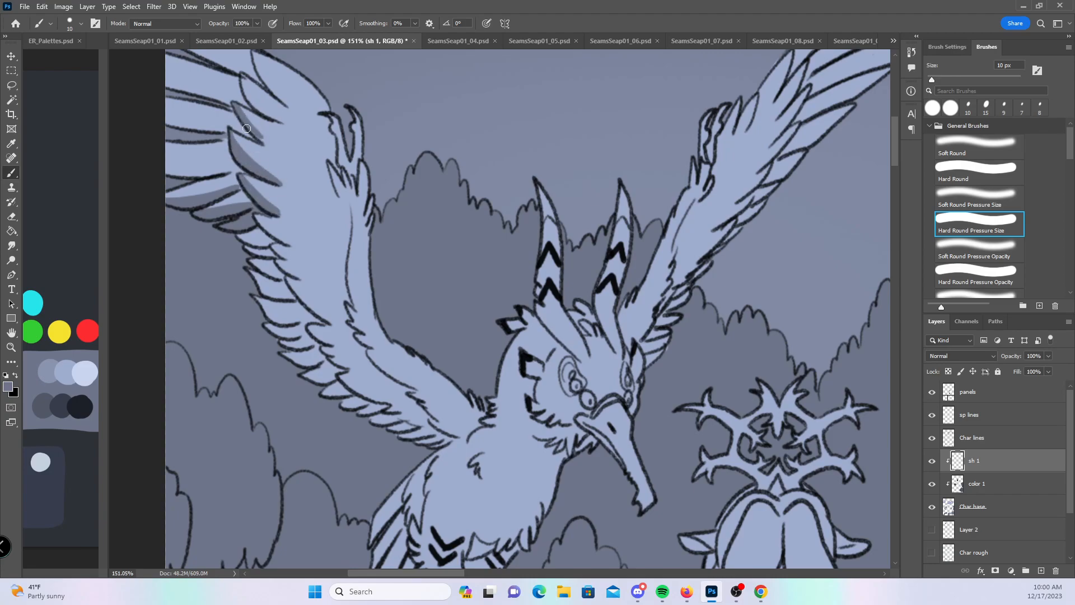
# - Shade the long flight feathers of the same wing, from the panel edge to the overlapping feathers
pyautogui.moveTo(157, 168)
pyautogui.mouseDown()
pyautogui.moveTo(236, 168)
pyautogui.moveTo(155, 164)
pyautogui.mouseUp()
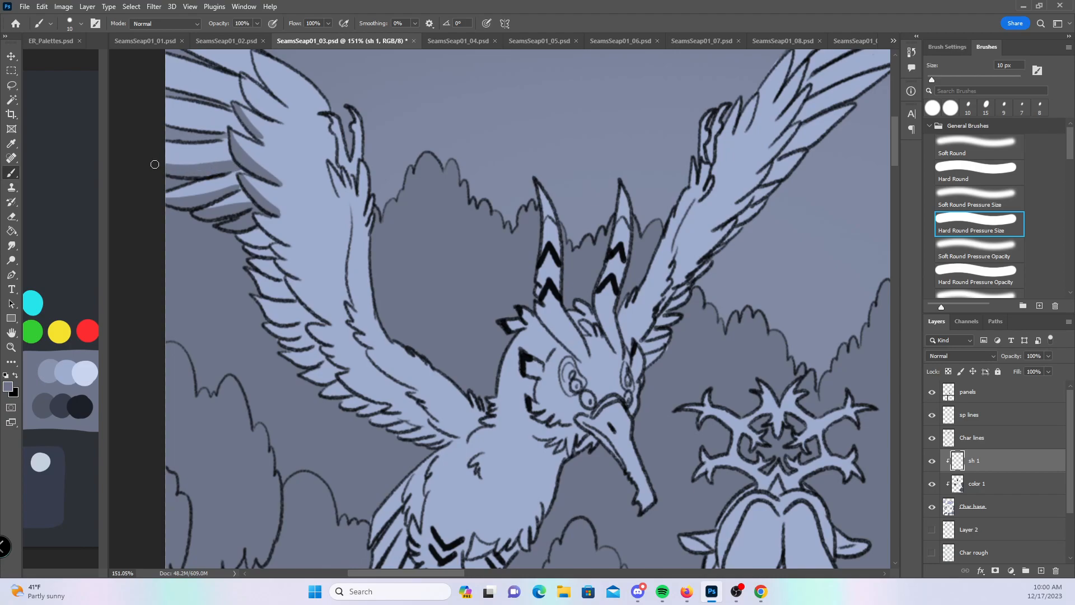
pyautogui.moveTo(164, 122); pyautogui.dragTo(236, 127)
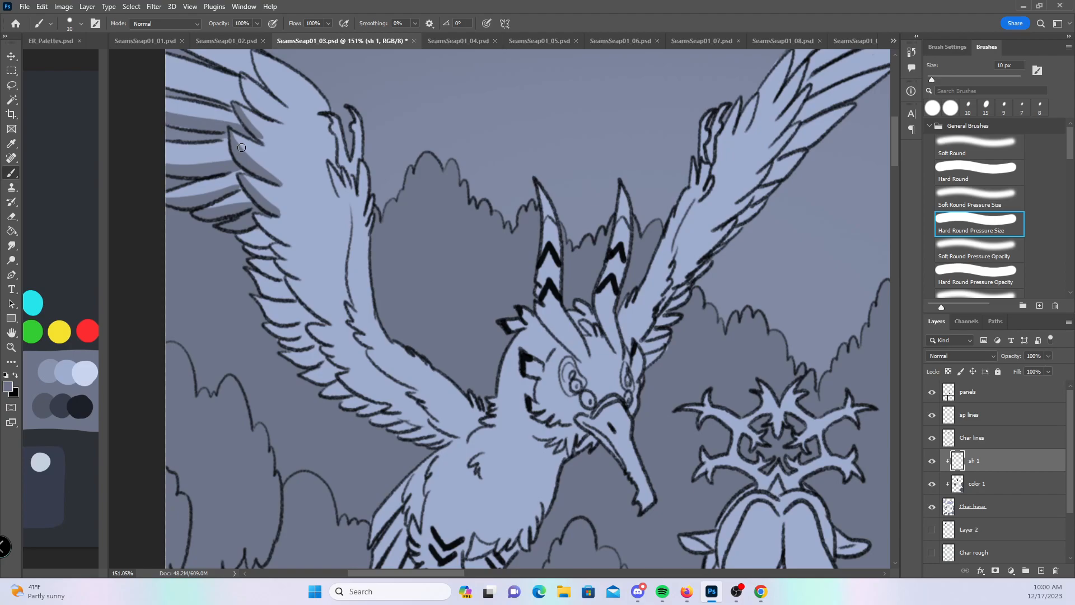
pyautogui.moveTo(251, 102)
pyautogui.mouseDown()
pyautogui.moveTo(243, 76)
pyautogui.moveTo(278, 121)
pyautogui.mouseUp()
pyautogui.moveTo(415, 136); pyautogui.dragTo(425, 187)
pyautogui.moveTo(212, 146)
pyautogui.mouseDown()
pyautogui.moveTo(174, 132)
pyautogui.moveTo(249, 150)
pyautogui.moveTo(206, 139)
pyautogui.moveTo(236, 146)
pyautogui.mouseUp()
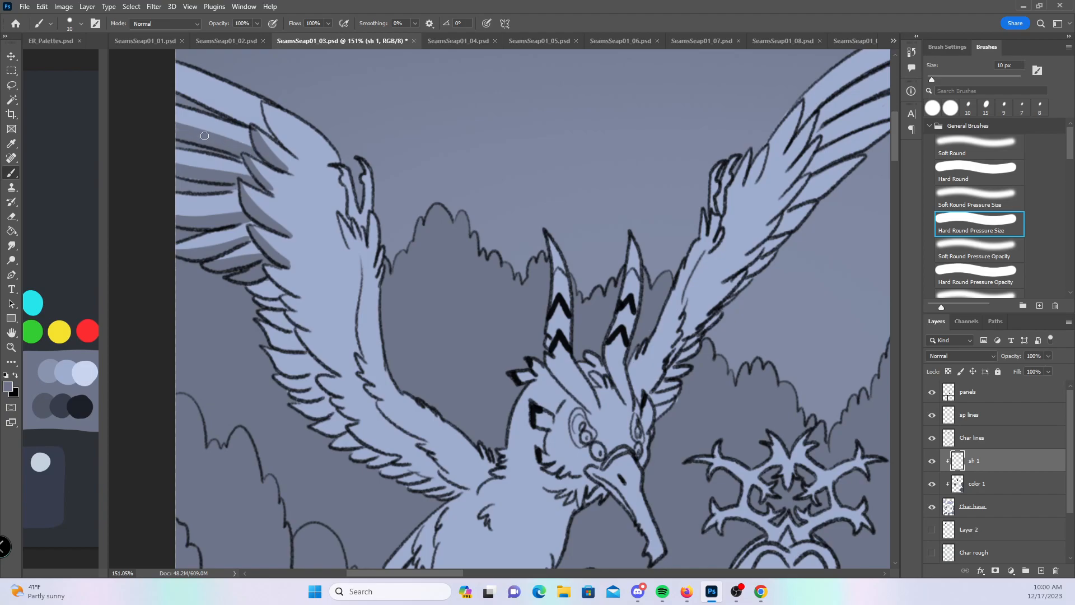
# - Shade the middle of the wing and its short trailing feathers, starting with a 20 px brush
pyautogui.moveTo(512, 386); pyautogui.dragTo(469, 338)
pyautogui.press(']')
pyautogui.moveTo(264, 253)
pyautogui.mouseDown()
pyautogui.moveTo(328, 331)
pyautogui.moveTo(286, 305)
pyautogui.moveTo(294, 299)
pyautogui.mouseUp()
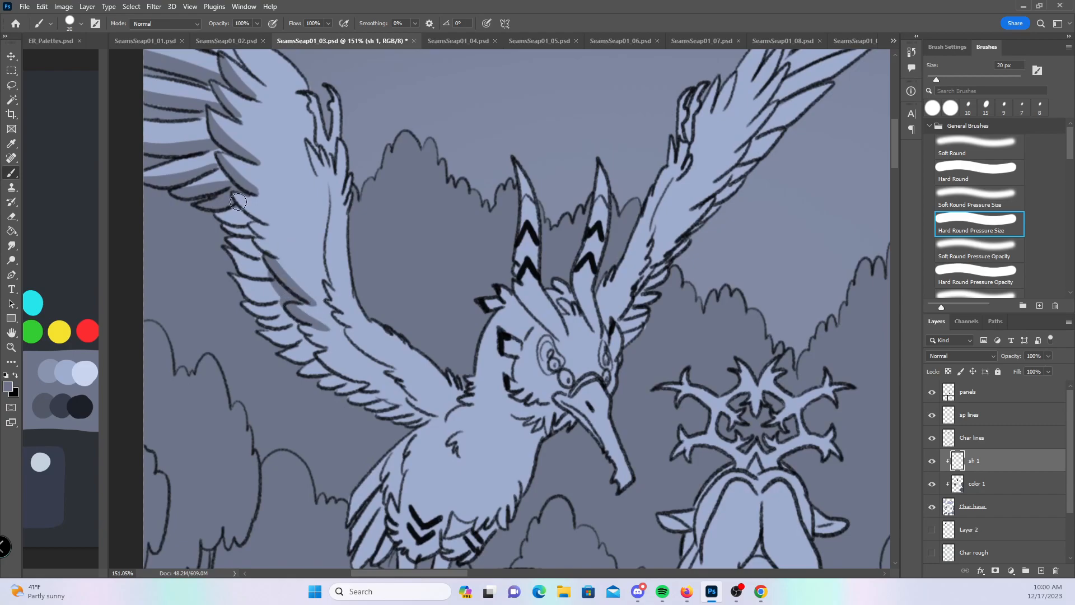
pyautogui.moveTo(235, 255)
pyautogui.mouseDown()
pyautogui.moveTo(264, 272)
pyautogui.moveTo(236, 246)
pyautogui.mouseUp()
pyautogui.moveTo(231, 233); pyautogui.dragTo(255, 251)
pyautogui.moveTo(229, 212); pyautogui.dragTo(250, 236)
pyautogui.press('[')
pyautogui.moveTo(229, 199)
pyautogui.mouseDown()
pyautogui.moveTo(248, 224)
pyautogui.moveTo(245, 211)
pyautogui.moveTo(267, 222)
pyautogui.moveTo(251, 224)
pyautogui.moveTo(275, 257)
pyautogui.mouseUp()
# - Shade the lower band of the wing along its trailing feathers down to the bird's shoulder
pyautogui.moveTo(591, 347); pyautogui.dragTo(553, 264)
pyautogui.moveTo(255, 271)
pyautogui.mouseDown()
pyautogui.moveTo(292, 250)
pyautogui.moveTo(264, 237)
pyautogui.moveTo(306, 253)
pyautogui.moveTo(287, 217)
pyautogui.moveTo(323, 261)
pyautogui.mouseUp()
pyautogui.press(']')
pyautogui.press(']')
pyautogui.moveTo(246, 280)
pyautogui.mouseDown()
pyautogui.moveTo(335, 284)
pyautogui.moveTo(319, 249)
pyautogui.moveTo(367, 339)
pyautogui.moveTo(401, 324)
pyautogui.mouseUp()
# - Shade between the remaining light trailing feather tips of the wing with a 9 px brush
pyautogui.press('[')
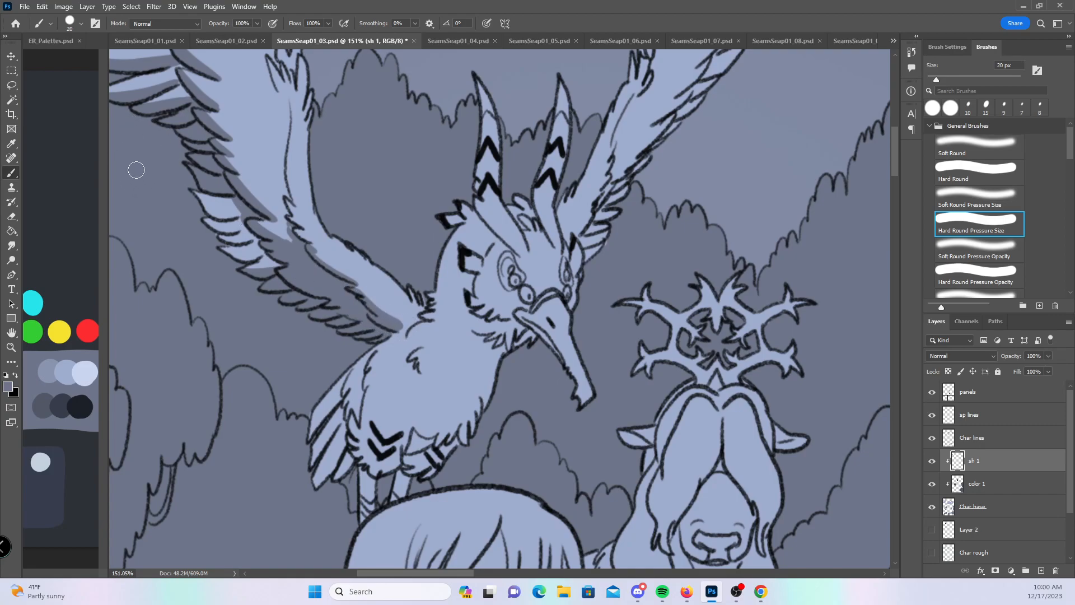
pyautogui.press('[')
pyautogui.press('[')
pyautogui.press('[')
pyautogui.moveTo(203, 208)
pyautogui.mouseDown()
pyautogui.moveTo(242, 211)
pyautogui.moveTo(227, 217)
pyautogui.moveTo(203, 206)
pyautogui.moveTo(245, 209)
pyautogui.moveTo(205, 222)
pyautogui.moveTo(249, 225)
pyautogui.moveTo(223, 234)
pyautogui.moveTo(261, 237)
pyautogui.moveTo(242, 250)
pyautogui.moveTo(253, 255)
pyautogui.moveTo(231, 250)
pyautogui.moveTo(265, 252)
pyautogui.mouseUp()
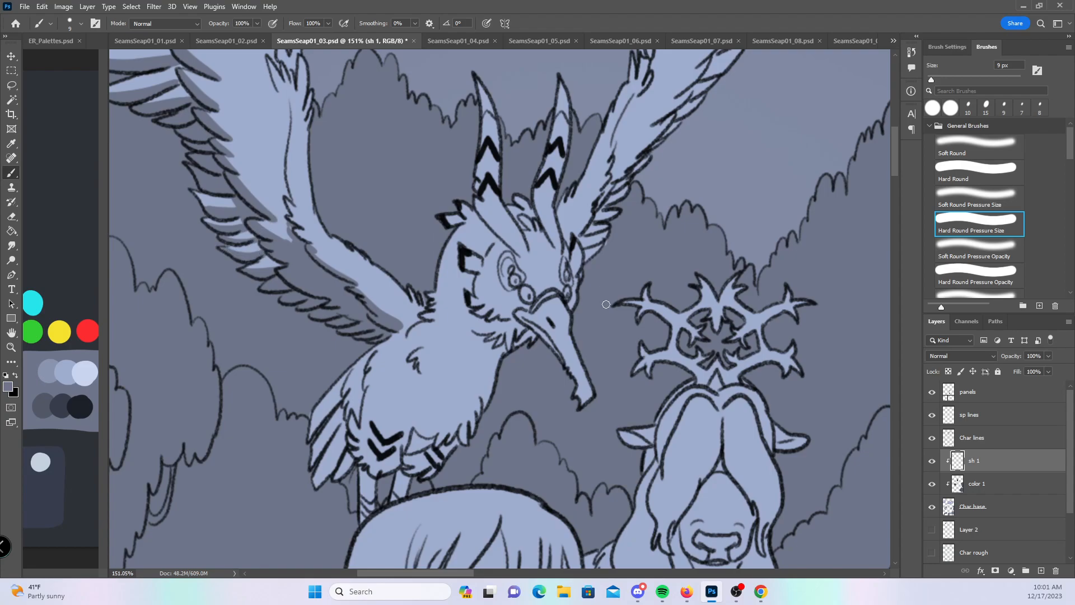
# - Shade the bird creature's tail feathers, the back edge of its body and its upper legs with a 15 px brush
pyautogui.moveTo(572, 388); pyautogui.dragTo(476, 228)
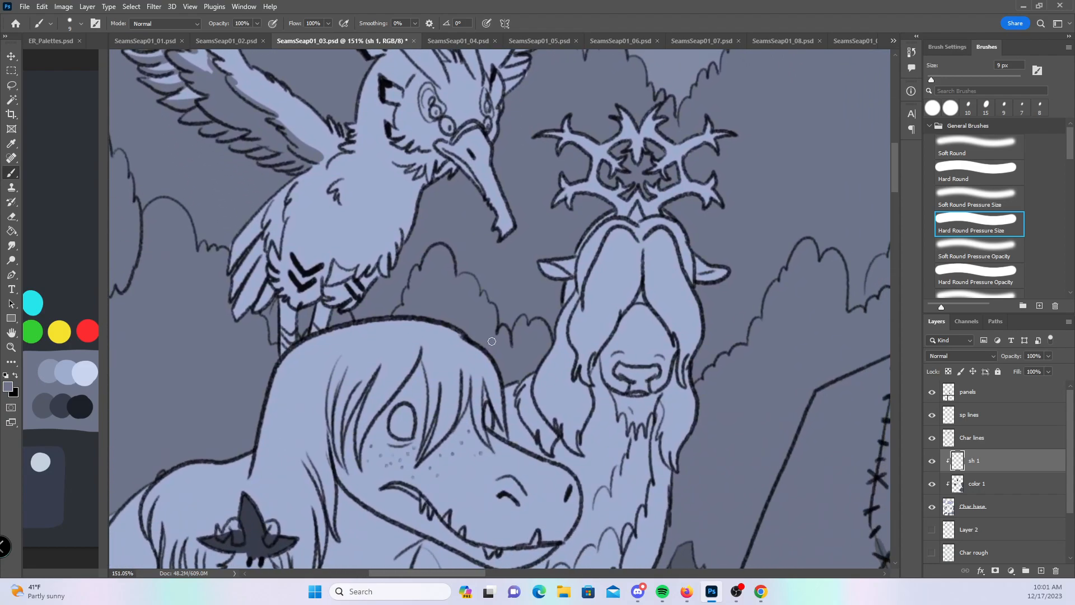
pyautogui.moveTo(565, 345)
pyautogui.mouseDown()
pyautogui.moveTo(571, 308)
pyautogui.moveTo(581, 341)
pyautogui.mouseUp()
pyautogui.press(']')
pyautogui.moveTo(283, 202)
pyautogui.mouseDown()
pyautogui.moveTo(262, 270)
pyautogui.moveTo(271, 279)
pyautogui.moveTo(275, 266)
pyautogui.moveTo(276, 287)
pyautogui.moveTo(284, 281)
pyautogui.moveTo(264, 268)
pyautogui.moveTo(319, 178)
pyautogui.mouseUp()
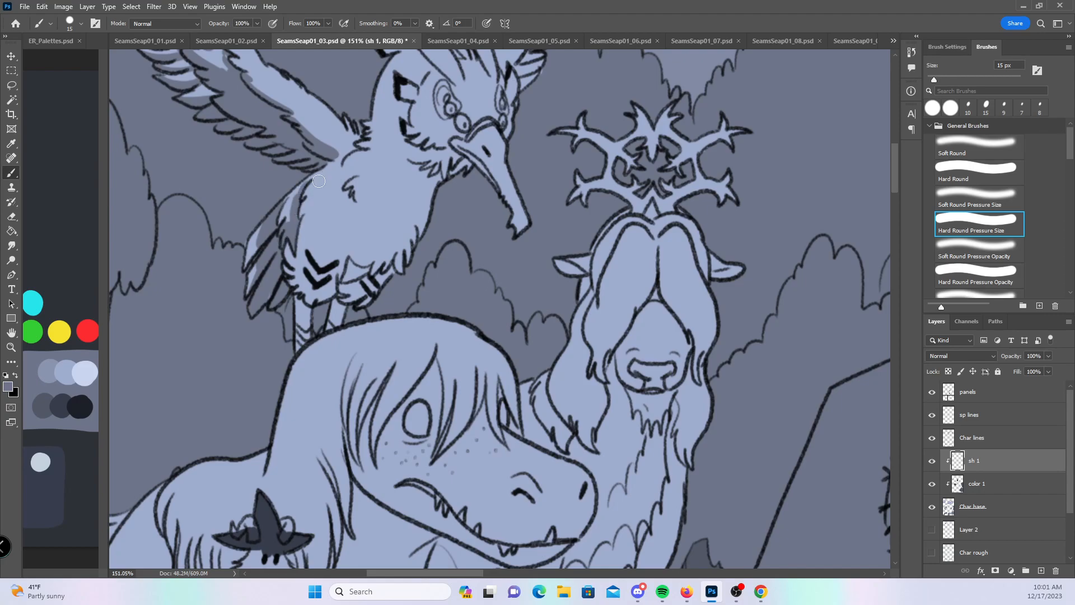
pyautogui.moveTo(287, 252)
pyautogui.mouseDown()
pyautogui.moveTo(311, 300)
pyautogui.moveTo(291, 257)
pyautogui.moveTo(300, 241)
pyautogui.moveTo(292, 286)
pyautogui.moveTo(310, 319)
pyautogui.moveTo(340, 303)
pyautogui.moveTo(333, 325)
pyautogui.moveTo(373, 187)
pyautogui.moveTo(342, 294)
pyautogui.moveTo(377, 279)
pyautogui.moveTo(337, 291)
pyautogui.moveTo(351, 260)
pyautogui.moveTo(352, 290)
pyautogui.moveTo(353, 253)
pyautogui.moveTo(384, 248)
pyautogui.moveTo(383, 276)
pyautogui.moveTo(399, 260)
pyautogui.moveTo(406, 281)
pyautogui.moveTo(388, 272)
pyautogui.moveTo(408, 251)
pyautogui.mouseUp()
pyautogui.scroll(3, 887, 160)
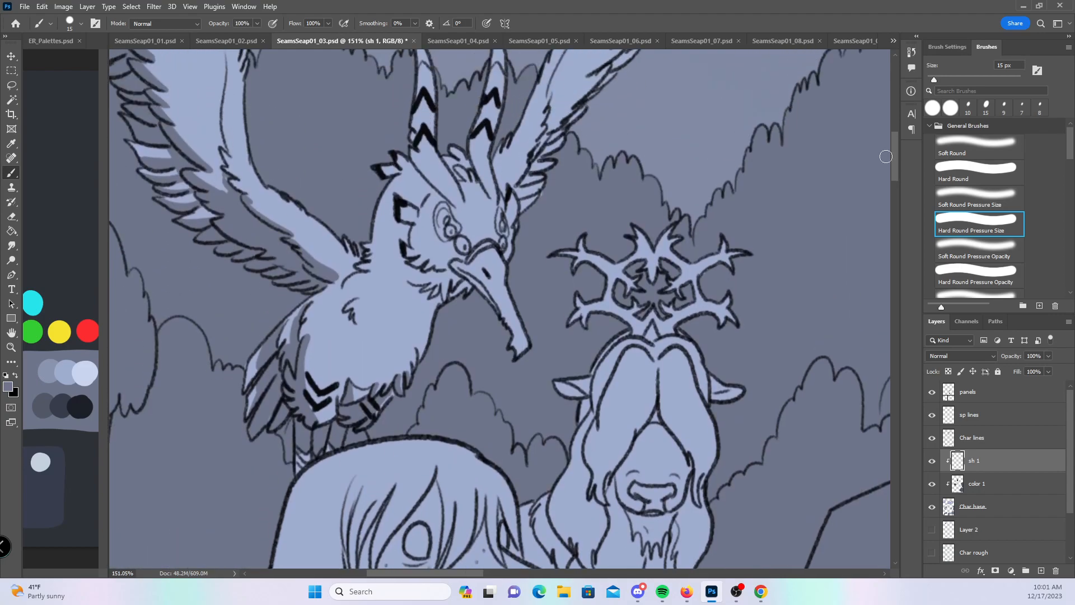
# - Shade the bird creature's neck ruff, beak underside, head crest, tall ears and far side of the face with the 15 px brush
pyautogui.moveTo(410, 221)
pyautogui.mouseDown()
pyautogui.moveTo(403, 254)
pyautogui.moveTo(417, 272)
pyautogui.moveTo(461, 281)
pyautogui.moveTo(439, 287)
pyautogui.moveTo(415, 274)
pyautogui.moveTo(426, 289)
pyautogui.moveTo(404, 265)
pyautogui.moveTo(410, 285)
pyautogui.moveTo(405, 253)
pyautogui.moveTo(407, 286)
pyautogui.moveTo(445, 296)
pyautogui.mouseUp()
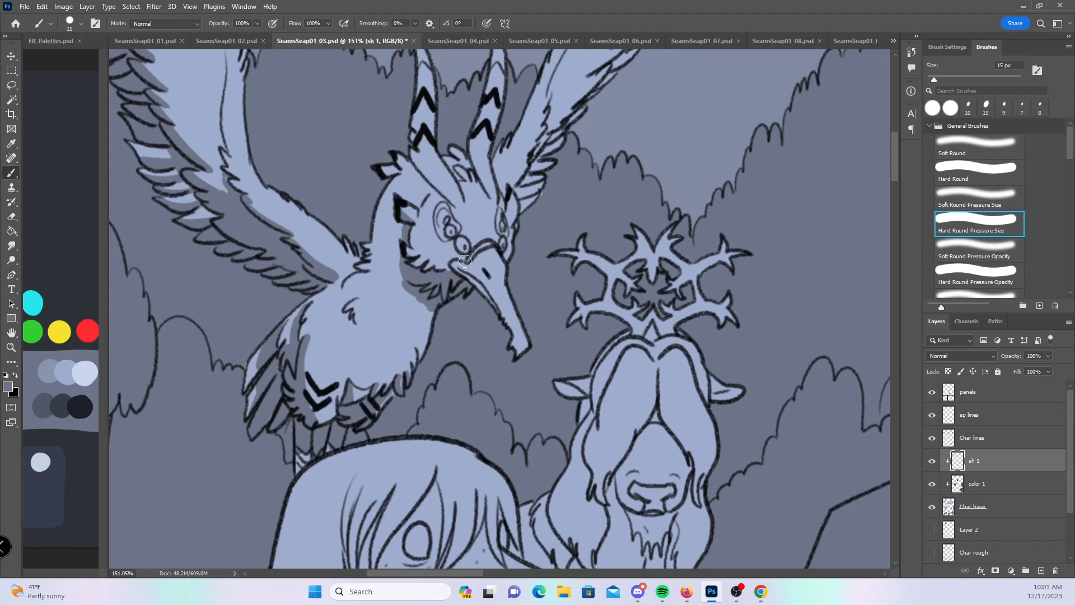
pyautogui.moveTo(460, 267); pyautogui.dragTo(503, 328)
pyautogui.scroll(3, 893, 166)
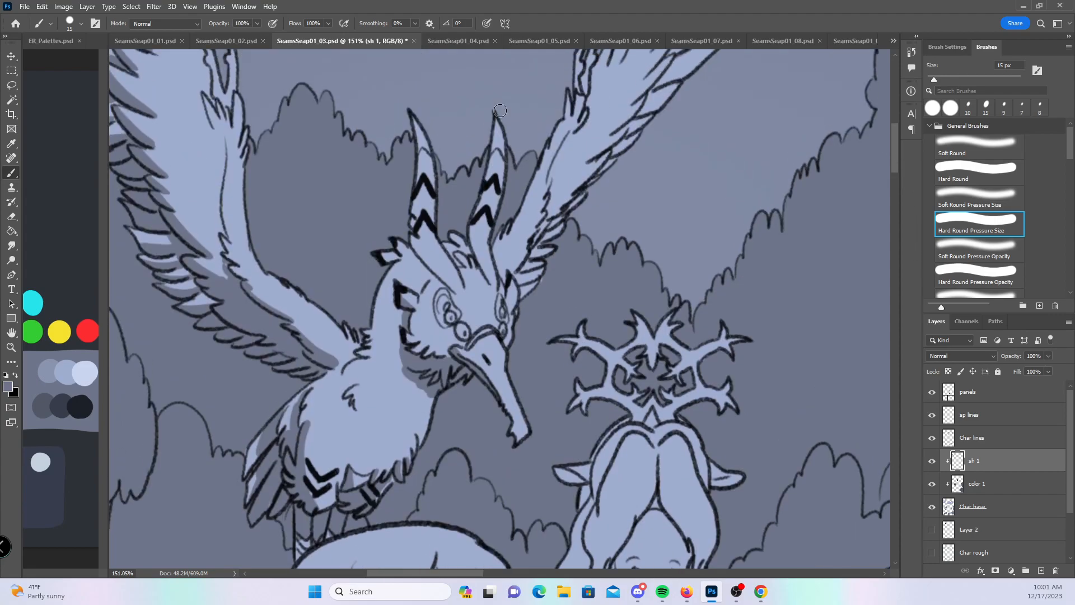
pyautogui.moveTo(410, 250)
pyautogui.mouseDown()
pyautogui.moveTo(425, 277)
pyautogui.moveTo(418, 291)
pyautogui.moveTo(418, 267)
pyautogui.mouseUp()
pyautogui.moveTo(410, 130)
pyautogui.mouseDown()
pyautogui.moveTo(419, 252)
pyautogui.moveTo(445, 283)
pyautogui.moveTo(430, 270)
pyautogui.moveTo(464, 267)
pyautogui.moveTo(455, 238)
pyautogui.moveTo(486, 277)
pyautogui.moveTo(475, 253)
pyautogui.moveTo(493, 142)
pyautogui.moveTo(524, 244)
pyautogui.mouseUp()
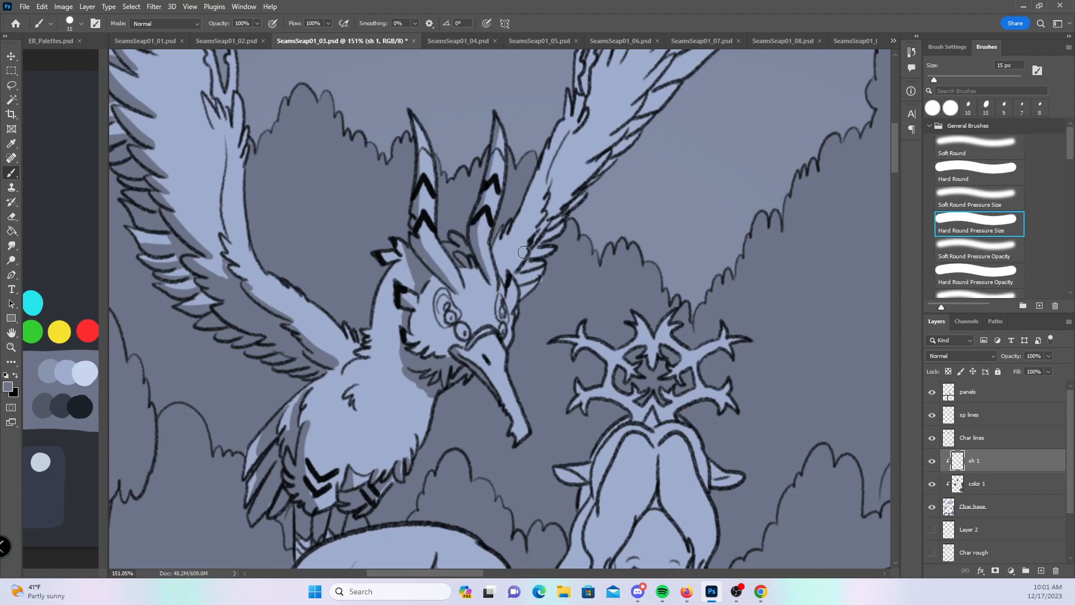
pyautogui.moveTo(508, 336); pyautogui.dragTo(509, 284)
# - Shade the bird's other wing at its base, along the inner forearm and between the short trailing feathers
pyautogui.scroll(5, 896, 151)
pyautogui.moveTo(605, 301)
pyautogui.mouseDown()
pyautogui.moveTo(560, 353)
pyautogui.moveTo(523, 415)
pyautogui.moveTo(522, 439)
pyautogui.moveTo(539, 418)
pyautogui.moveTo(499, 392)
pyautogui.moveTo(506, 381)
pyautogui.moveTo(523, 410)
pyautogui.mouseUp()
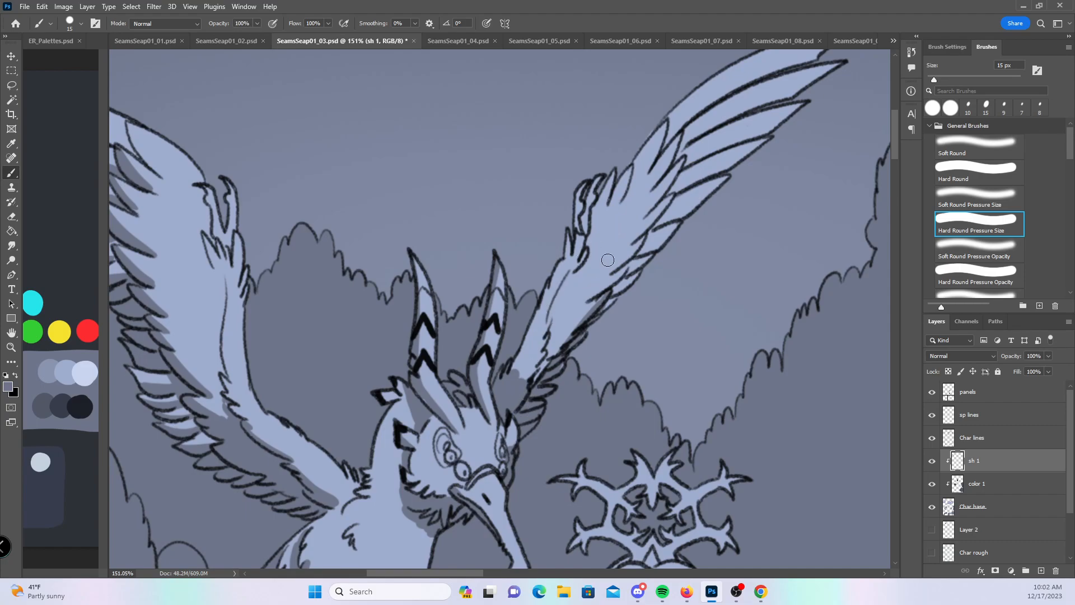
pyautogui.moveTo(543, 346)
pyautogui.mouseDown()
pyautogui.moveTo(559, 295)
pyautogui.moveTo(554, 340)
pyautogui.moveTo(527, 370)
pyautogui.mouseUp()
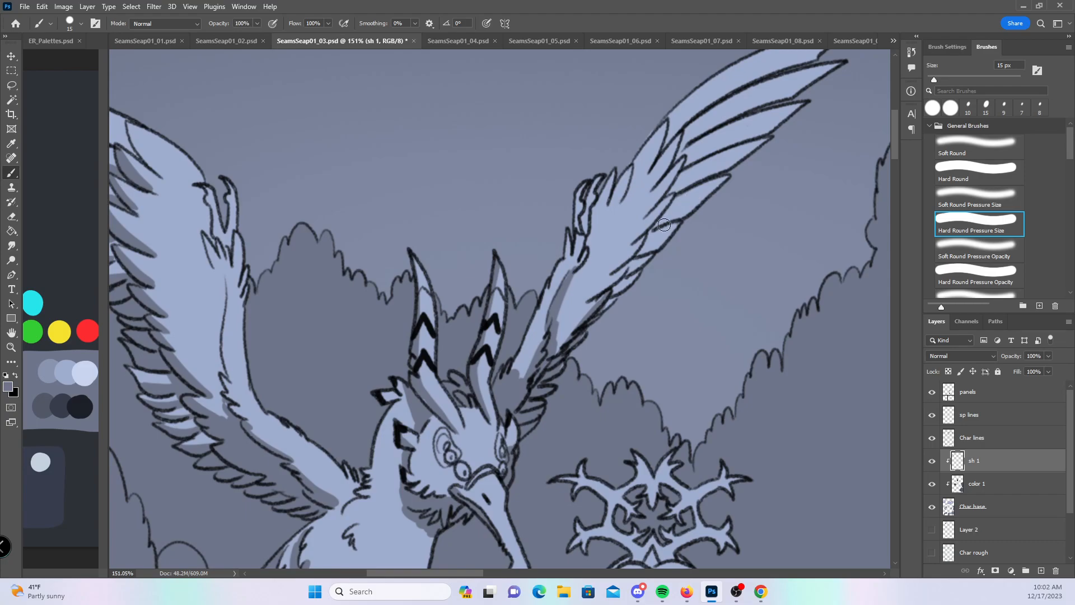
pyautogui.moveTo(671, 199)
pyautogui.mouseDown()
pyautogui.moveTo(562, 336)
pyautogui.moveTo(556, 328)
pyautogui.moveTo(657, 167)
pyautogui.moveTo(558, 329)
pyautogui.moveTo(621, 262)
pyautogui.moveTo(552, 328)
pyautogui.mouseUp()
pyautogui.moveTo(638, 259)
pyautogui.mouseDown()
pyautogui.moveTo(695, 212)
pyautogui.moveTo(632, 240)
pyautogui.mouseUp()
# - Shade the undersides of that wing's long flight feathers, the remaining trailing edge and the area by its claws
pyautogui.moveTo(669, 195); pyautogui.dragTo(747, 158)
pyautogui.moveTo(644, 260); pyautogui.dragTo(584, 333)
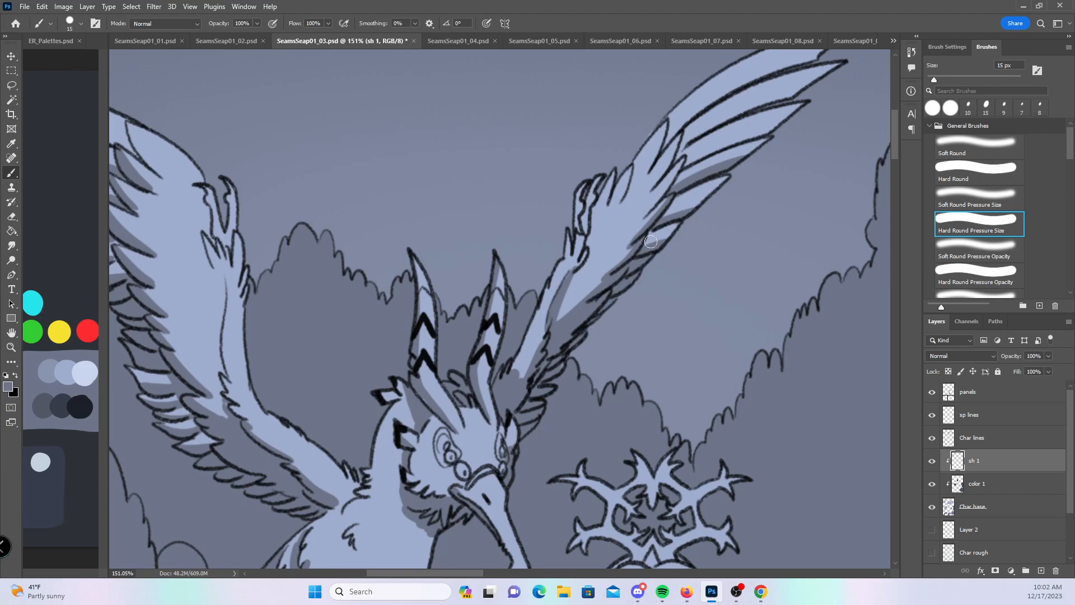
pyautogui.moveTo(600, 197)
pyautogui.mouseDown()
pyautogui.moveTo(588, 236)
pyautogui.moveTo(585, 225)
pyautogui.mouseUp()
pyautogui.moveTo(686, 166); pyautogui.dragTo(778, 128)
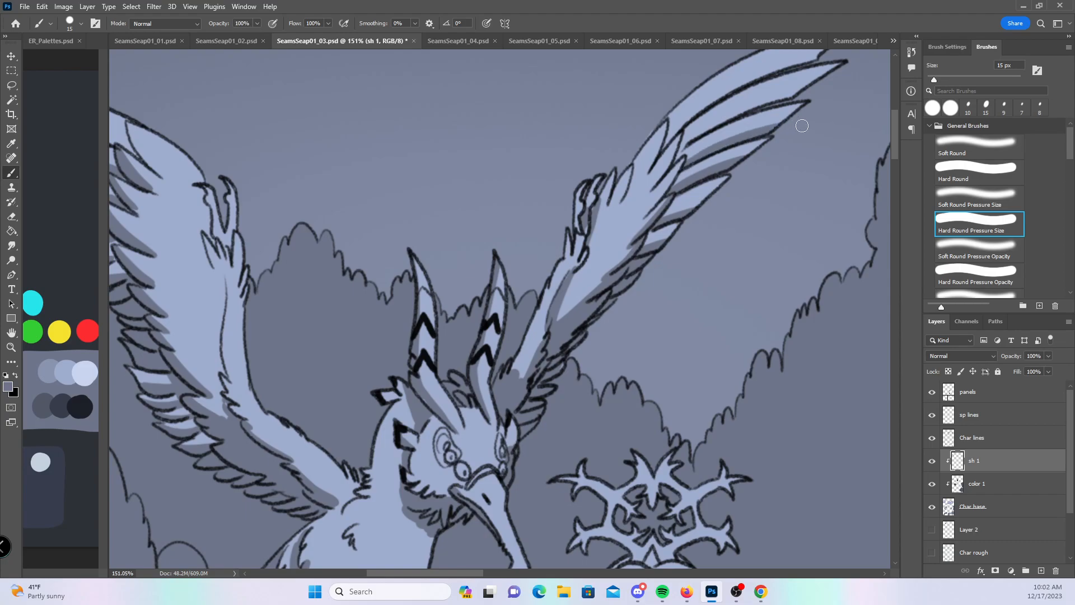
pyautogui.moveTo(691, 145); pyautogui.dragTo(814, 93)
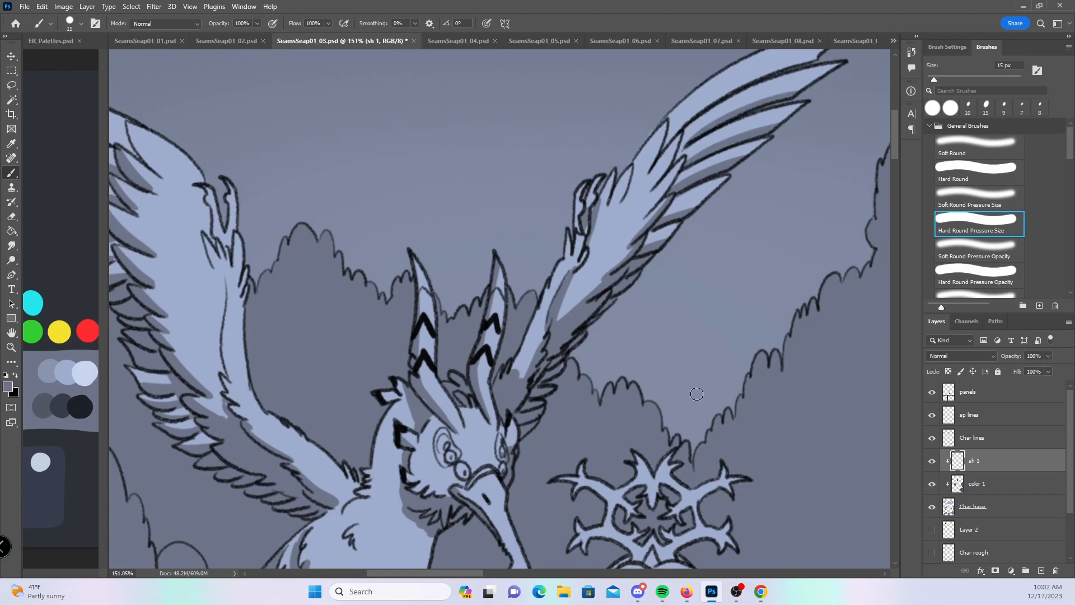
# - Save the shaded page SeamsSeap01_03.psd
pyautogui.moveTo(711, 388); pyautogui.dragTo(608, 308)
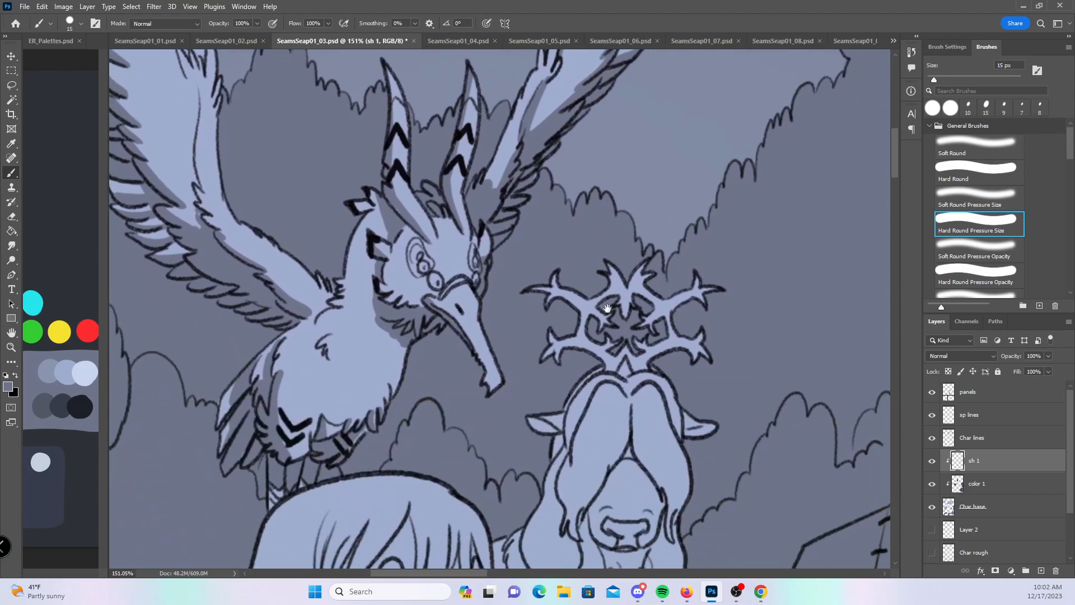
pyautogui.press('z')
pyautogui.keyDown('alt'); pyautogui.click(705, 361); pyautogui.keyUp('alt')
pyautogui.keyDown('alt'); pyautogui.click(705, 360); pyautogui.keyUp('alt')
pyautogui.moveTo(636, 496); pyautogui.dragTo(561, 329)
pyautogui.hotkey('ctrl', 's')
# - Outline the curved shadow edges on the large toothed creature's rear leg, haunch and flank behind the robed figure
pyautogui.press('z')
pyautogui.moveTo(443, 392)
pyautogui.mouseDown()
pyautogui.moveTo(498, 392)
pyautogui.moveTo(562, 311)
pyautogui.mouseUp()
pyautogui.press('b')
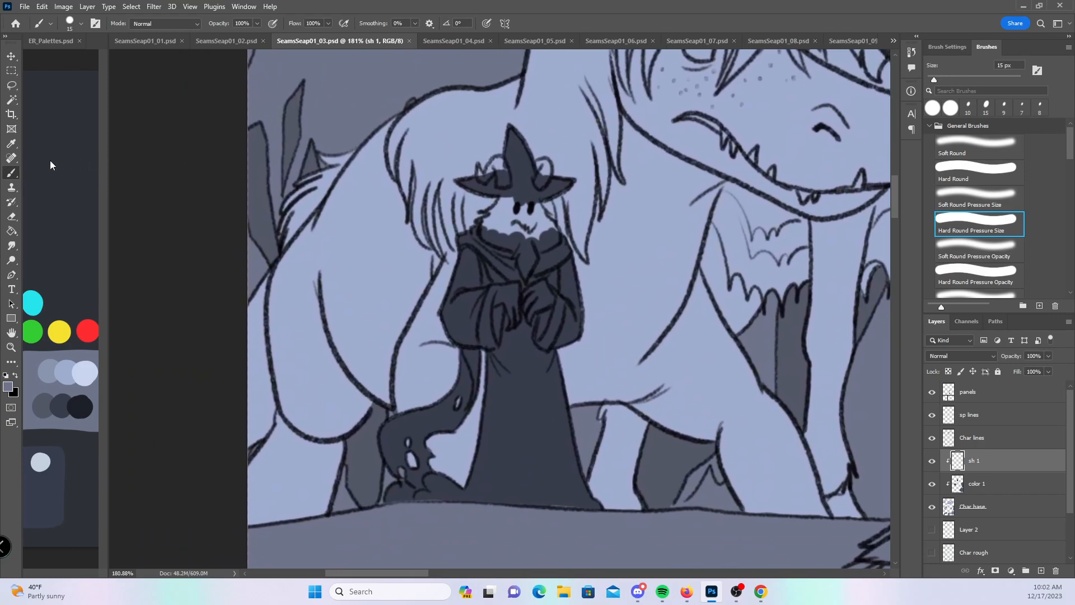
pyautogui.moveTo(268, 278)
pyautogui.mouseDown()
pyautogui.moveTo(238, 407)
pyautogui.moveTo(300, 381)
pyautogui.mouseUp()
pyautogui.moveTo(279, 311); pyautogui.dragTo(337, 366)
pyautogui.moveTo(319, 274); pyautogui.dragTo(342, 364)
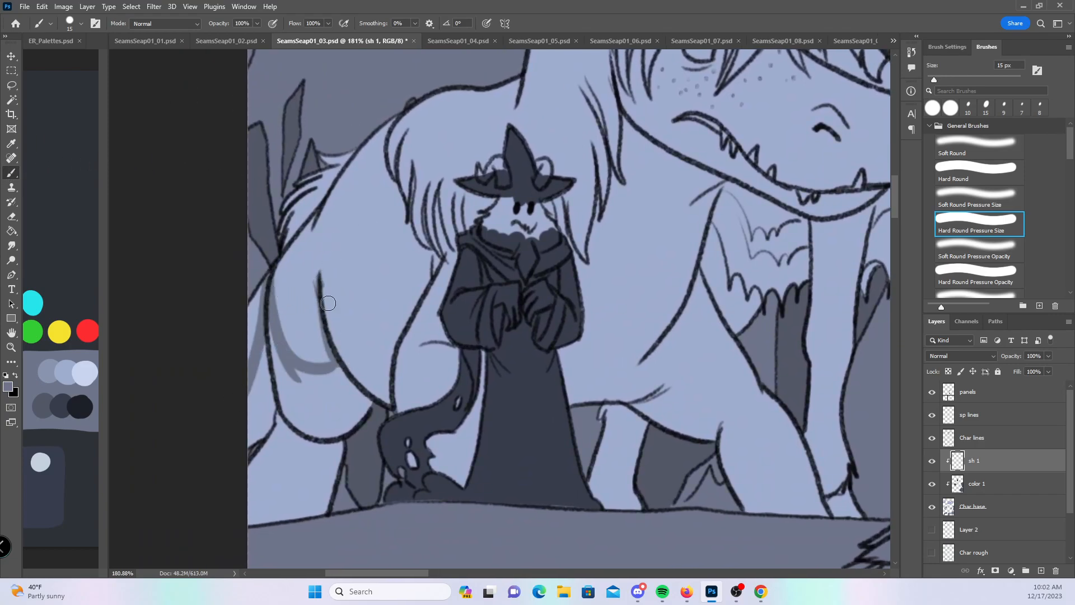
pyautogui.moveTo(321, 278); pyautogui.dragTo(381, 339)
pyautogui.moveTo(410, 218); pyautogui.dragTo(381, 338)
# - Shade the mane tips beside the robed figure, and fill the haunch and rear leg shadows with a 20 px brush
pyautogui.moveTo(416, 246); pyautogui.dragTo(435, 266)
pyautogui.moveTo(429, 183); pyautogui.dragTo(439, 270)
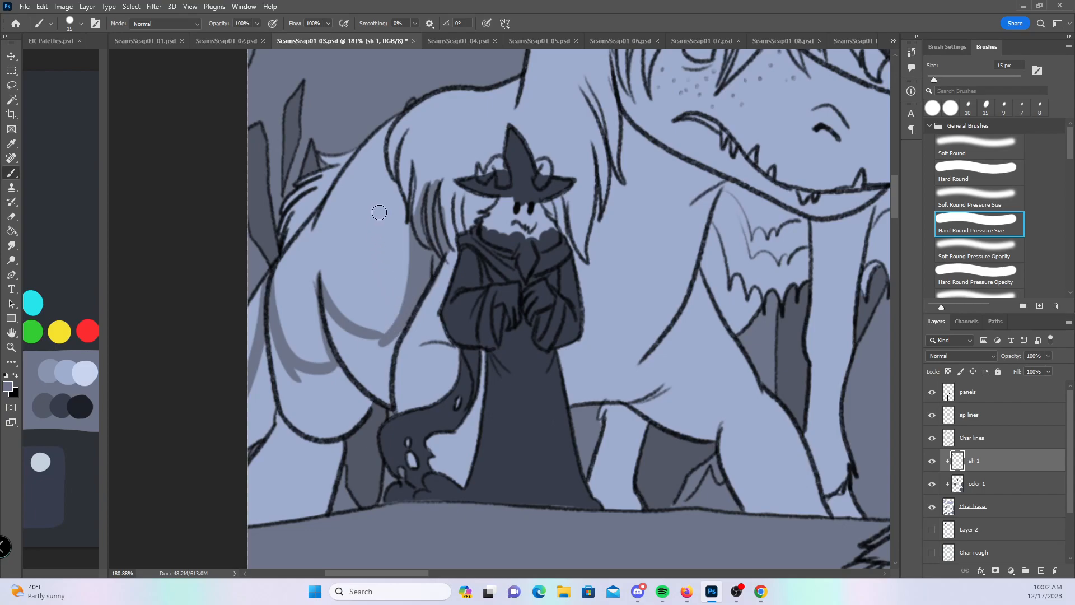
pyautogui.moveTo(392, 329); pyautogui.dragTo(380, 380)
pyautogui.moveTo(394, 342)
pyautogui.mouseDown()
pyautogui.moveTo(386, 409)
pyautogui.moveTo(384, 390)
pyautogui.mouseUp()
pyautogui.press(']')
pyautogui.moveTo(270, 335); pyautogui.dragTo(266, 418)
pyautogui.moveTo(263, 356)
pyautogui.mouseDown()
pyautogui.moveTo(255, 451)
pyautogui.moveTo(298, 428)
pyautogui.moveTo(305, 381)
pyautogui.moveTo(336, 392)
pyautogui.moveTo(361, 382)
pyautogui.moveTo(375, 409)
pyautogui.moveTo(336, 335)
pyautogui.moveTo(381, 364)
pyautogui.moveTo(331, 368)
pyautogui.mouseUp()
pyautogui.moveTo(283, 419)
pyautogui.mouseDown()
pyautogui.moveTo(260, 492)
pyautogui.moveTo(282, 476)
pyautogui.moveTo(317, 481)
pyautogui.moveTo(347, 447)
pyautogui.mouseUp()
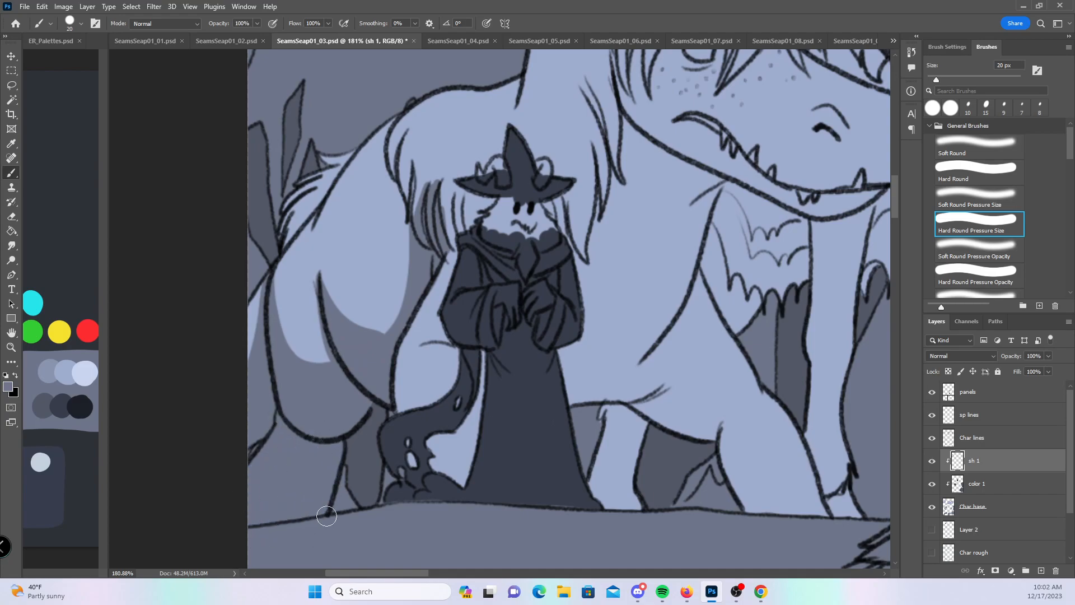
# - Shade the fur tufts on the creature's rump and the hanging mane strands beside the robed figure with a 9 px brush
pyautogui.press('[')
pyautogui.press('[')
pyautogui.press('[')
pyautogui.moveTo(288, 242); pyautogui.dragTo(326, 193)
pyautogui.moveTo(708, 399); pyautogui.dragTo(627, 420)
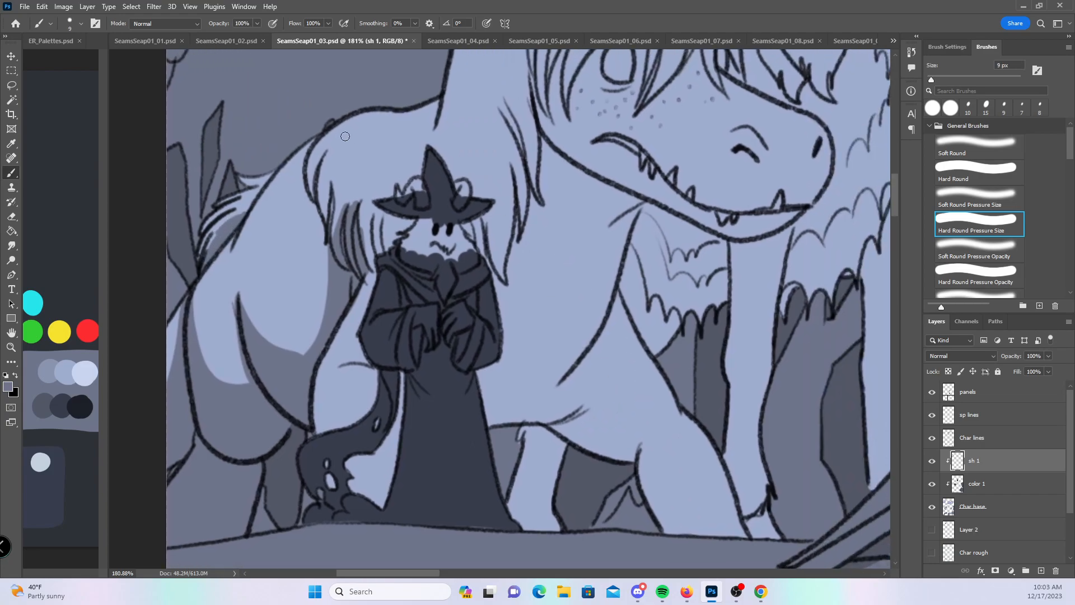
pyautogui.moveTo(330, 245)
pyautogui.mouseDown()
pyautogui.moveTo(353, 197)
pyautogui.moveTo(345, 231)
pyautogui.moveTo(362, 202)
pyautogui.moveTo(370, 263)
pyautogui.mouseUp()
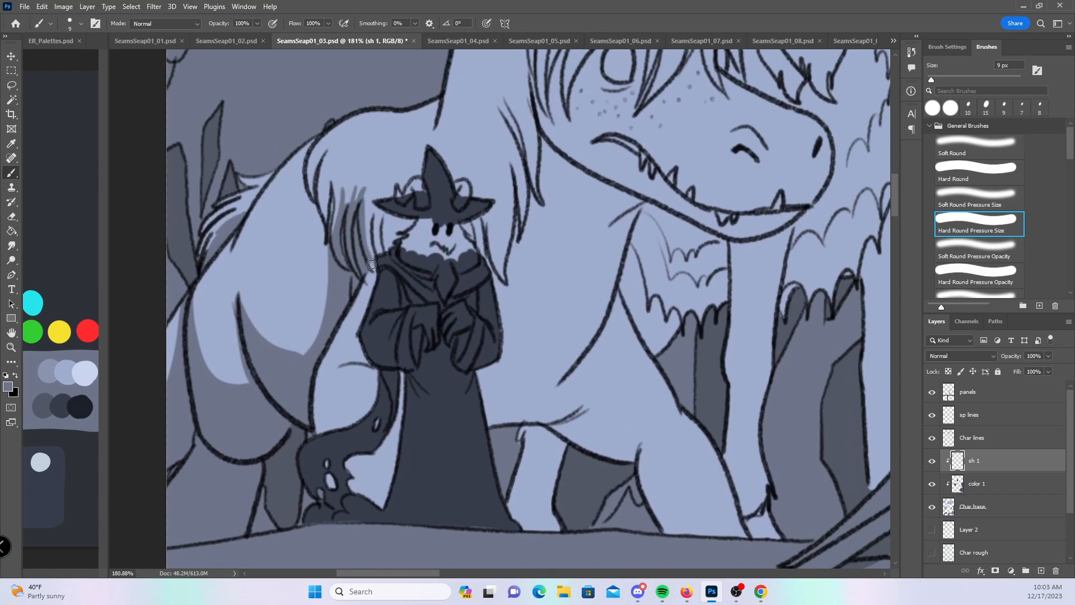
pyautogui.moveTo(323, 217)
pyautogui.mouseDown()
pyautogui.moveTo(328, 181)
pyautogui.moveTo(386, 225)
pyautogui.moveTo(376, 217)
pyautogui.moveTo(376, 246)
pyautogui.moveTo(387, 226)
pyautogui.mouseUp()
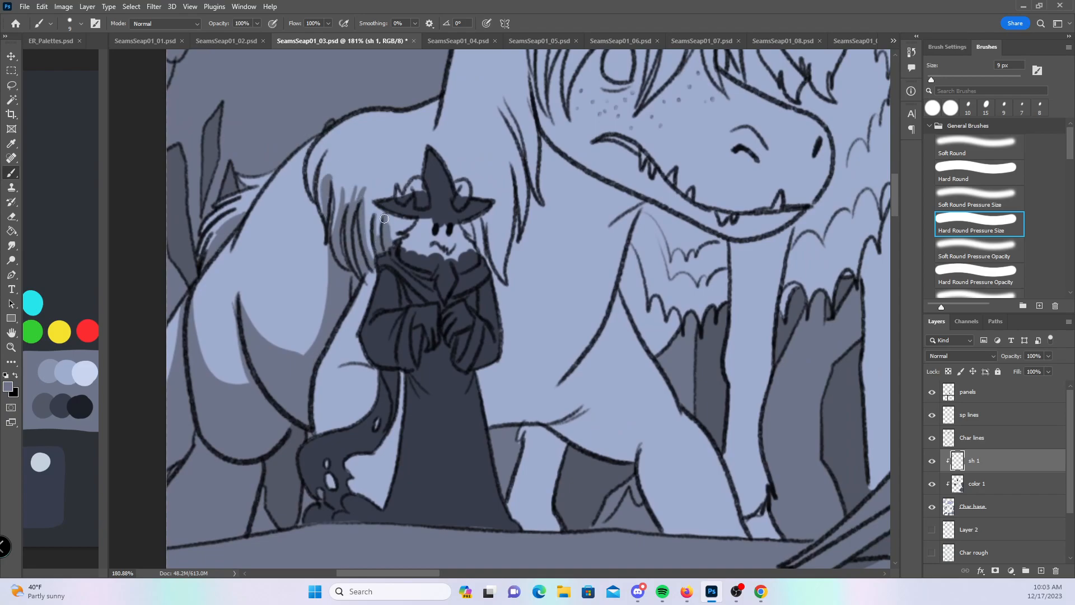
# - Shade the creature's nearer hind leg and foot around the robed figure's tail with a 10 px brush
pyautogui.moveTo(317, 400); pyautogui.dragTo(317, 427)
pyautogui.moveTo(340, 366); pyautogui.dragTo(365, 359)
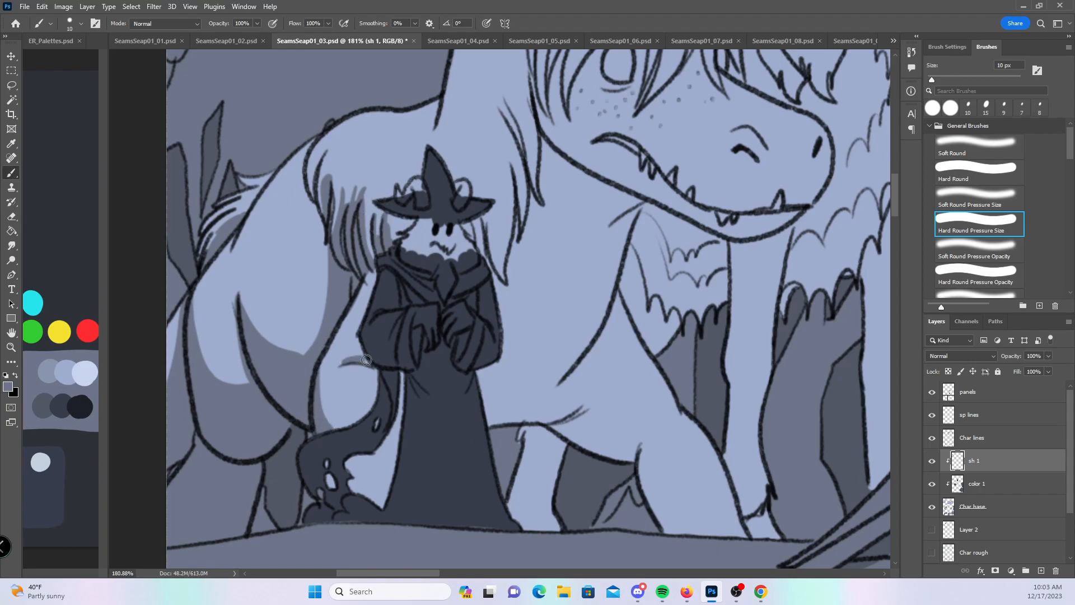
pyautogui.scroll(-3, 508, 405)
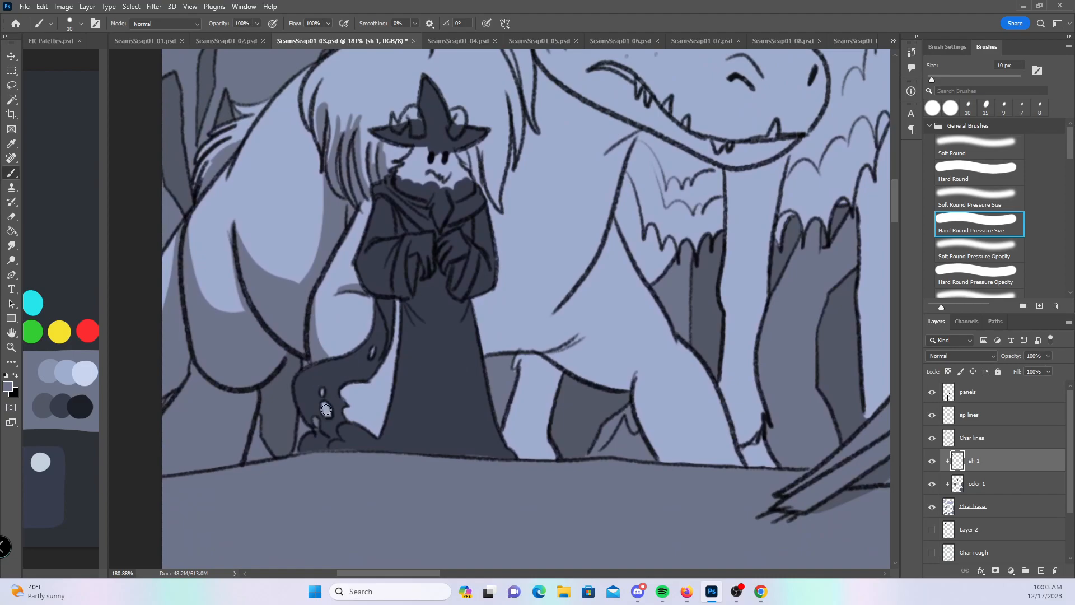
pyautogui.moveTo(348, 390)
pyautogui.mouseDown()
pyautogui.moveTo(382, 414)
pyautogui.moveTo(391, 385)
pyautogui.mouseUp()
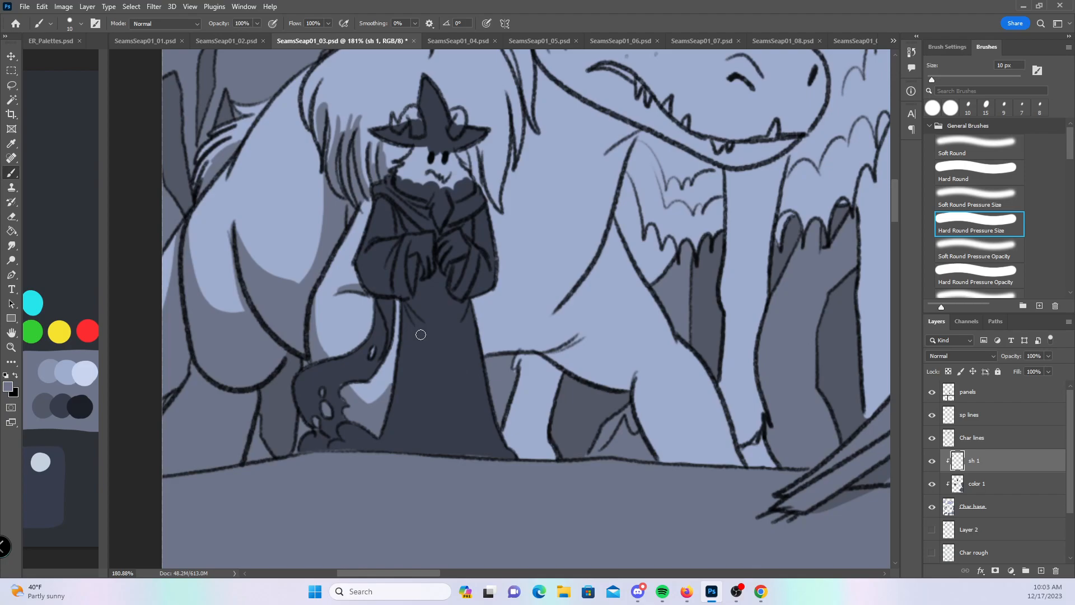
# - Shade the mane strands on the other side of the robed figure's hat and along the creature's neck
pyautogui.moveTo(610, 243); pyautogui.dragTo(476, 349)
pyautogui.moveTo(356, 256); pyautogui.dragTo(372, 322)
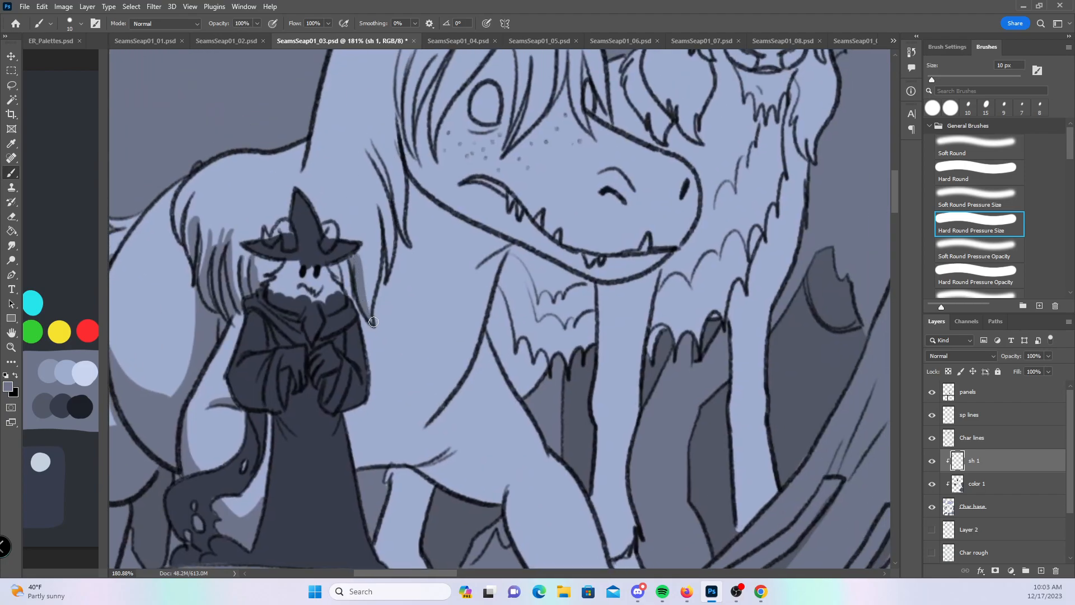
pyautogui.moveTo(346, 261); pyautogui.dragTo(349, 298)
pyautogui.moveTo(385, 227); pyautogui.dragTo(390, 273)
pyautogui.moveTo(376, 155)
pyautogui.mouseDown()
pyautogui.moveTo(395, 201)
pyautogui.moveTo(380, 147)
pyautogui.moveTo(405, 236)
pyautogui.mouseUp()
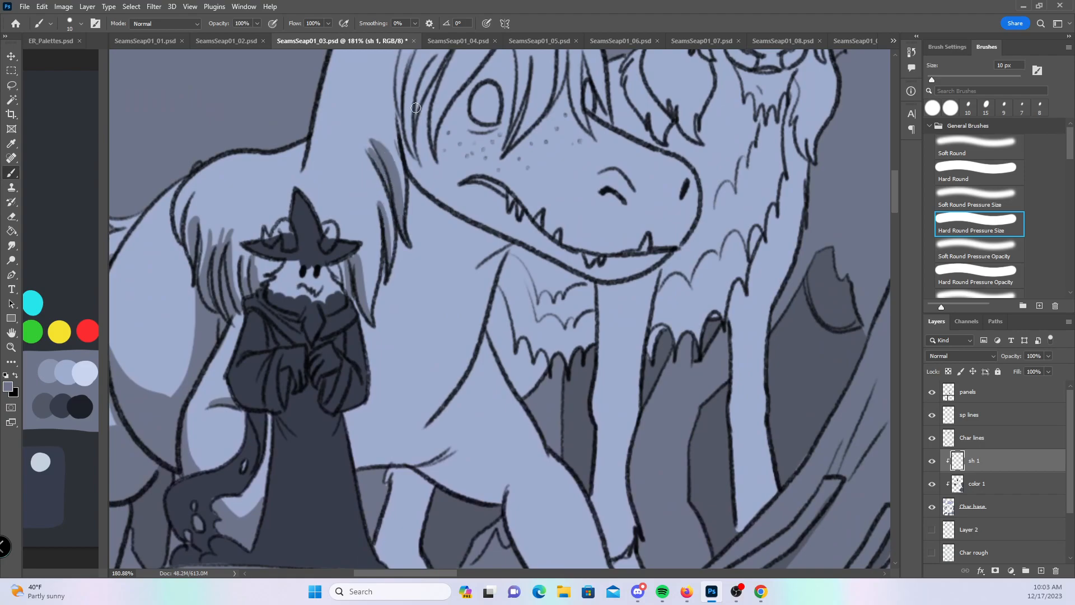
# - Shade the large creature's neck beneath its jaw with a 25 px brush
pyautogui.press(']')
pyautogui.press(']')
pyautogui.press(']')
pyautogui.moveTo(412, 184)
pyautogui.mouseDown()
pyautogui.moveTo(488, 255)
pyautogui.moveTo(485, 240)
pyautogui.moveTo(436, 212)
pyautogui.moveTo(502, 245)
pyautogui.mouseUp()
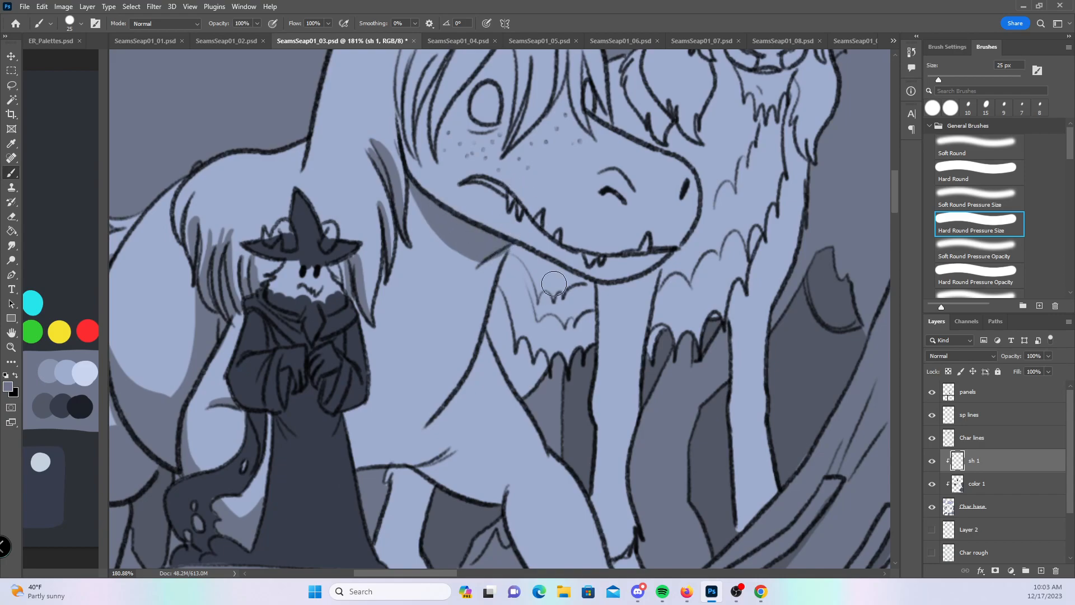
# - Shade the creature's belly and the chest crease behind its front leg with a 20 px brush
pyautogui.moveTo(568, 343); pyautogui.dragTo(560, 244)
pyautogui.press('[')
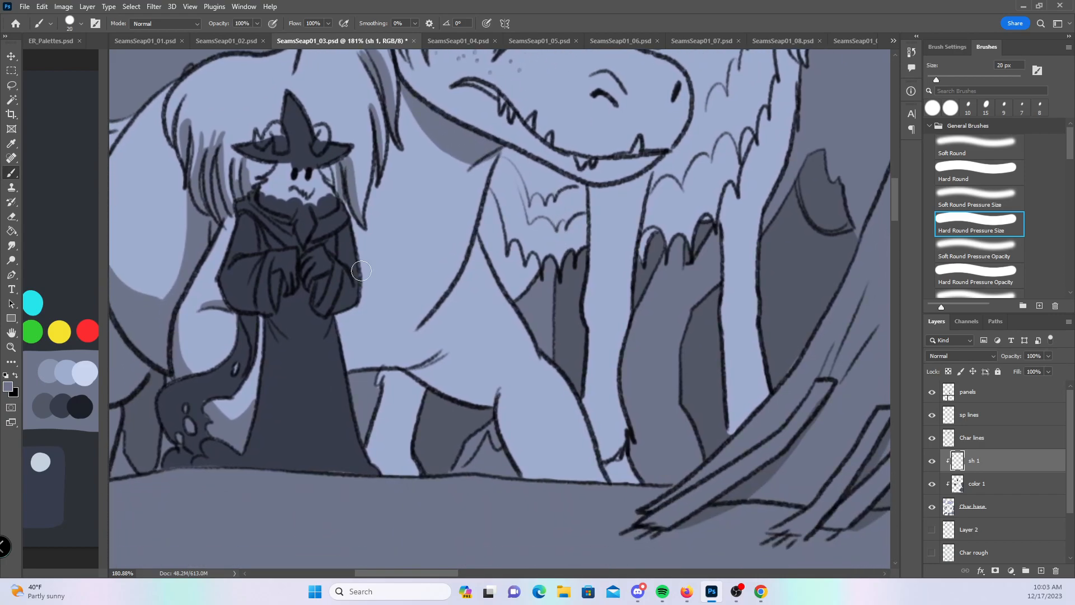
pyautogui.moveTo(341, 316)
pyautogui.mouseDown()
pyautogui.moveTo(408, 344)
pyautogui.moveTo(431, 327)
pyautogui.mouseUp()
pyautogui.moveTo(472, 250); pyautogui.dragTo(409, 364)
pyautogui.moveTo(340, 320)
pyautogui.mouseDown()
pyautogui.moveTo(350, 349)
pyautogui.moveTo(359, 340)
pyautogui.moveTo(414, 344)
pyautogui.mouseUp()
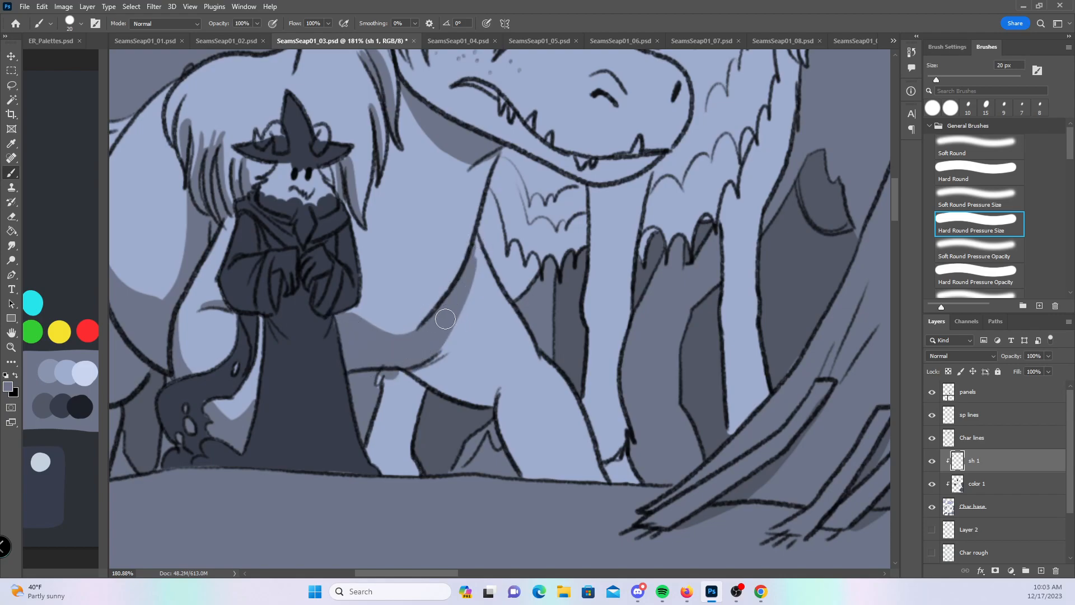
# - Shade the back edge of the creature's front leg from shoulder to foot and the upper part of the leg behind it
pyautogui.moveTo(476, 241)
pyautogui.mouseDown()
pyautogui.moveTo(436, 351)
pyautogui.moveTo(459, 388)
pyautogui.moveTo(431, 384)
pyautogui.moveTo(441, 339)
pyautogui.moveTo(493, 394)
pyautogui.moveTo(448, 329)
pyautogui.moveTo(477, 366)
pyautogui.moveTo(488, 337)
pyautogui.moveTo(501, 388)
pyautogui.moveTo(510, 366)
pyautogui.moveTo(490, 409)
pyautogui.mouseUp()
pyautogui.moveTo(513, 367); pyautogui.dragTo(549, 480)
pyautogui.moveTo(507, 428); pyautogui.dragTo(526, 476)
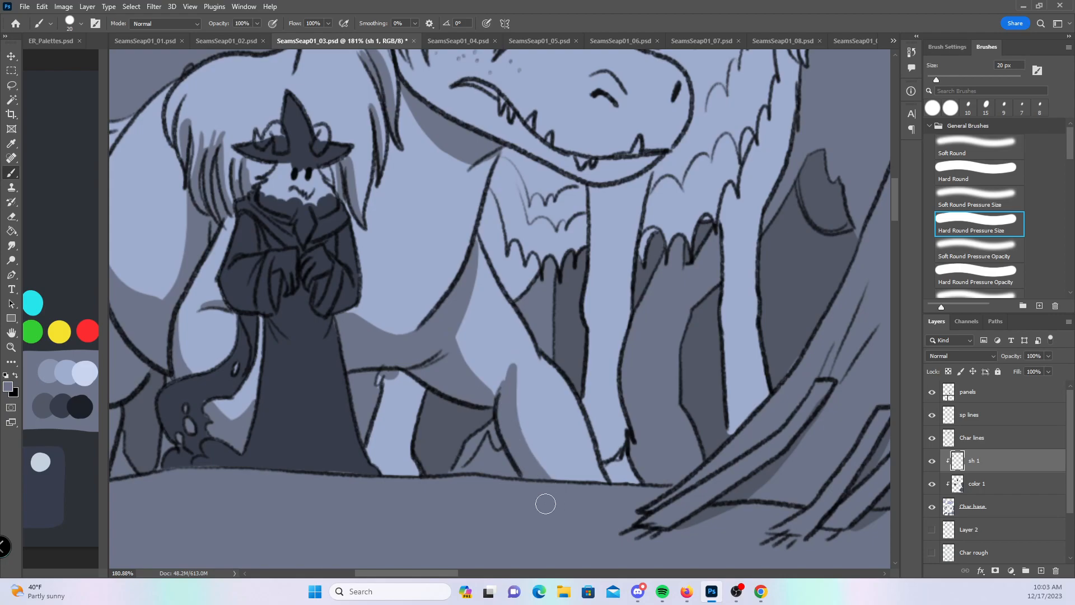
pyautogui.moveTo(387, 367)
pyautogui.mouseDown()
pyautogui.moveTo(373, 455)
pyautogui.moveTo(385, 444)
pyautogui.mouseUp()
pyautogui.moveTo(392, 386); pyautogui.dragTo(423, 368)
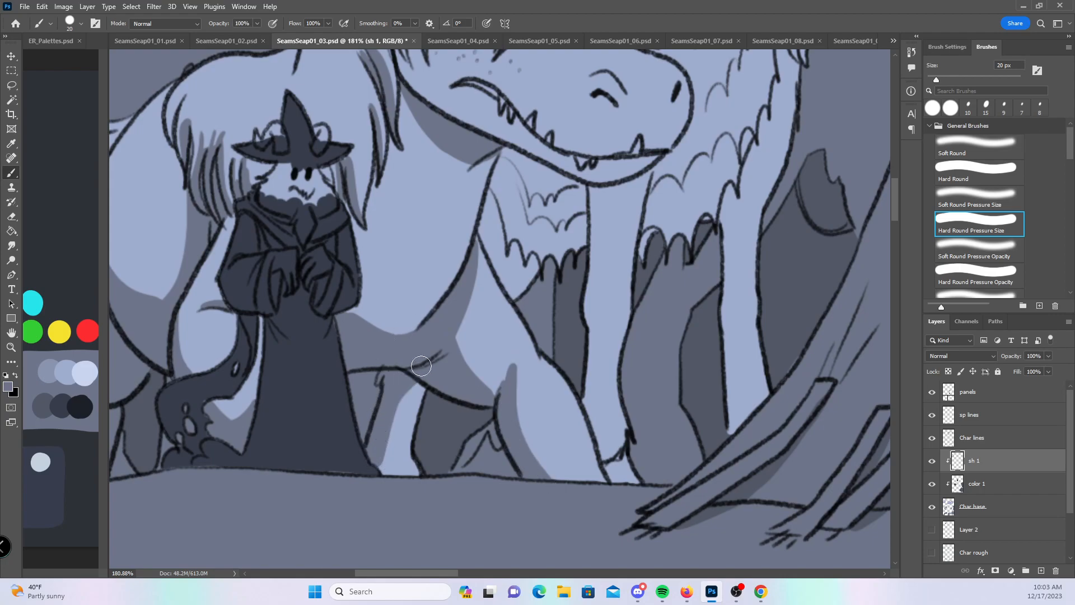
# - Shade the outer hair strand beside the large creature's cheek with a 10 px brush
pyautogui.scroll(5, 421, 365)
pyautogui.hscroll(3, 421, 366)
pyautogui.press('[')
pyautogui.moveTo(284, 91)
pyautogui.mouseDown()
pyautogui.moveTo(276, 245)
pyautogui.moveTo(264, 198)
pyautogui.moveTo(269, 100)
pyautogui.moveTo(291, 196)
pyautogui.moveTo(283, 260)
pyautogui.moveTo(279, 210)
pyautogui.moveTo(306, 285)
pyautogui.moveTo(377, 318)
pyautogui.moveTo(363, 322)
pyautogui.moveTo(370, 310)
pyautogui.moveTo(366, 335)
pyautogui.moveTo(377, 316)
pyautogui.mouseUp()
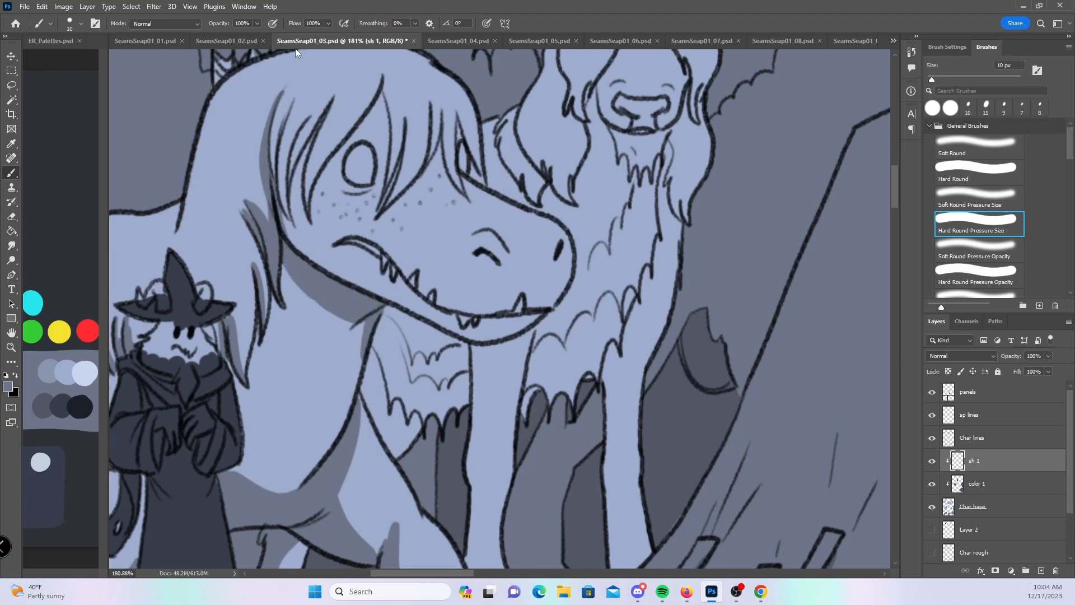
# - Shade the hair locks at the side of the large creature's face and the back of its jaw with a larger brush
pyautogui.press(']')
pyautogui.moveTo(277, 204); pyautogui.dragTo(320, 263)
pyautogui.moveTo(331, 98)
pyautogui.mouseDown()
pyautogui.moveTo(293, 219)
pyautogui.moveTo(305, 142)
pyautogui.moveTo(316, 112)
pyautogui.moveTo(301, 235)
pyautogui.mouseUp()
pyautogui.moveTo(293, 150); pyautogui.dragTo(347, 282)
pyautogui.moveTo(304, 226); pyautogui.dragTo(393, 306)
# - Shade the creature's lower jaw, plus the antlered creature's chest fur and first front leg behind it
pyautogui.moveTo(350, 277)
pyautogui.mouseDown()
pyautogui.moveTo(478, 337)
pyautogui.moveTo(542, 245)
pyautogui.mouseUp()
pyautogui.moveTo(378, 295)
pyautogui.mouseDown()
pyautogui.moveTo(394, 336)
pyautogui.moveTo(386, 299)
pyautogui.moveTo(400, 338)
pyautogui.moveTo(386, 291)
pyautogui.moveTo(415, 351)
pyautogui.moveTo(408, 319)
pyautogui.moveTo(421, 384)
pyautogui.moveTo(430, 342)
pyautogui.mouseUp()
pyautogui.moveTo(387, 238)
pyautogui.mouseDown()
pyautogui.moveTo(405, 306)
pyautogui.moveTo(397, 241)
pyautogui.moveTo(409, 272)
pyautogui.moveTo(437, 392)
pyautogui.moveTo(444, 350)
pyautogui.moveTo(457, 358)
pyautogui.moveTo(475, 262)
pyautogui.moveTo(469, 325)
pyautogui.moveTo(484, 273)
pyautogui.moveTo(483, 328)
pyautogui.moveTo(492, 266)
pyautogui.moveTo(487, 395)
pyautogui.mouseUp()
pyautogui.moveTo(639, 403); pyautogui.dragTo(612, 290)
pyautogui.moveTo(465, 272)
pyautogui.mouseDown()
pyautogui.moveTo(456, 375)
pyautogui.moveTo(495, 453)
pyautogui.moveTo(492, 413)
pyautogui.moveTo(504, 406)
pyautogui.mouseUp()
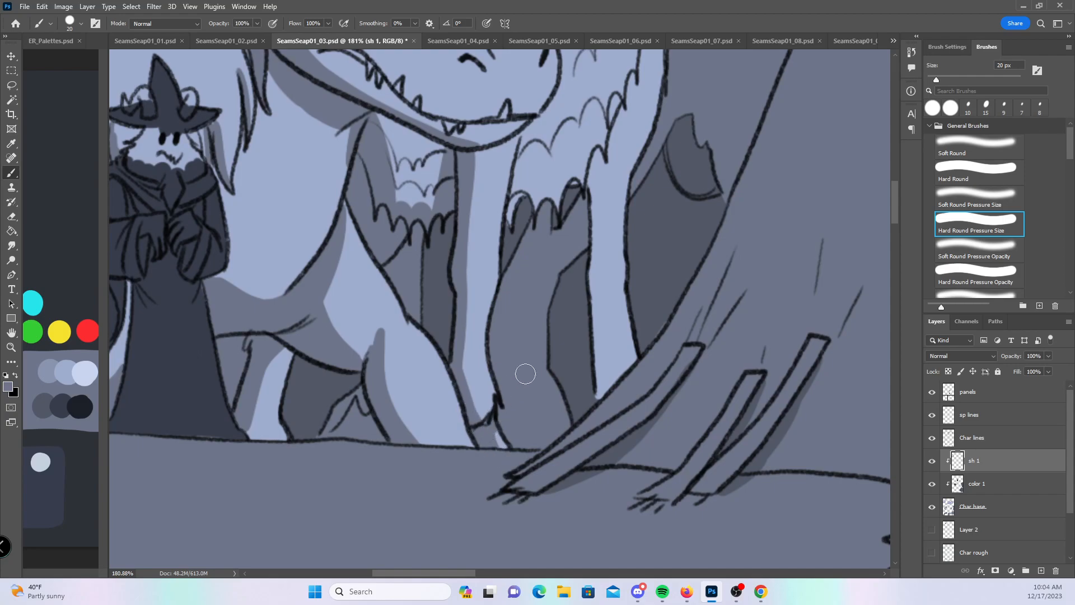
# - Shade the antlered creature's lower fur between its legs and the edge of its second front leg
pyautogui.moveTo(656, 224); pyautogui.dragTo(565, 326)
pyautogui.moveTo(431, 251)
pyautogui.mouseDown()
pyautogui.moveTo(417, 353)
pyautogui.moveTo(446, 233)
pyautogui.moveTo(427, 317)
pyautogui.moveTo(444, 296)
pyautogui.moveTo(434, 273)
pyautogui.moveTo(445, 324)
pyautogui.moveTo(470, 348)
pyautogui.moveTo(460, 299)
pyautogui.moveTo(463, 326)
pyautogui.moveTo(465, 300)
pyautogui.moveTo(484, 322)
pyautogui.mouseUp()
pyautogui.moveTo(518, 230)
pyautogui.mouseDown()
pyautogui.moveTo(503, 277)
pyautogui.moveTo(538, 196)
pyautogui.moveTo(512, 288)
pyautogui.moveTo(505, 276)
pyautogui.moveTo(521, 251)
pyautogui.moveTo(504, 392)
pyautogui.moveTo(500, 331)
pyautogui.mouseUp()
pyautogui.moveTo(499, 369)
pyautogui.mouseDown()
pyautogui.moveTo(519, 523)
pyautogui.moveTo(503, 386)
pyautogui.mouseUp()
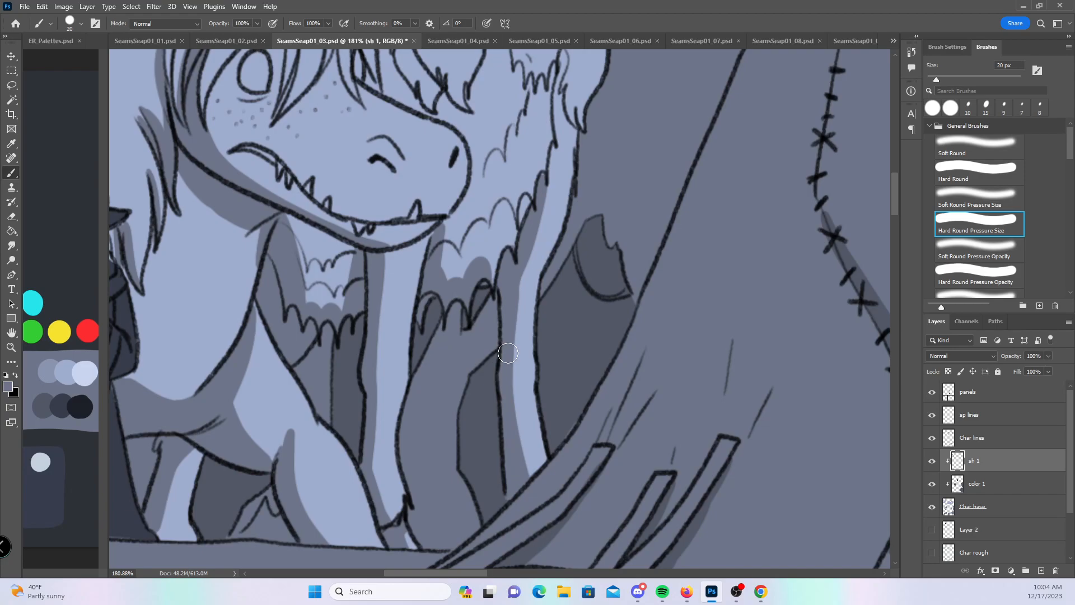
# - Shade the large creature's nostrils and the side of its face beneath the fringe around the eye with a 10 px brush
pyautogui.scroll(5, 643, 250)
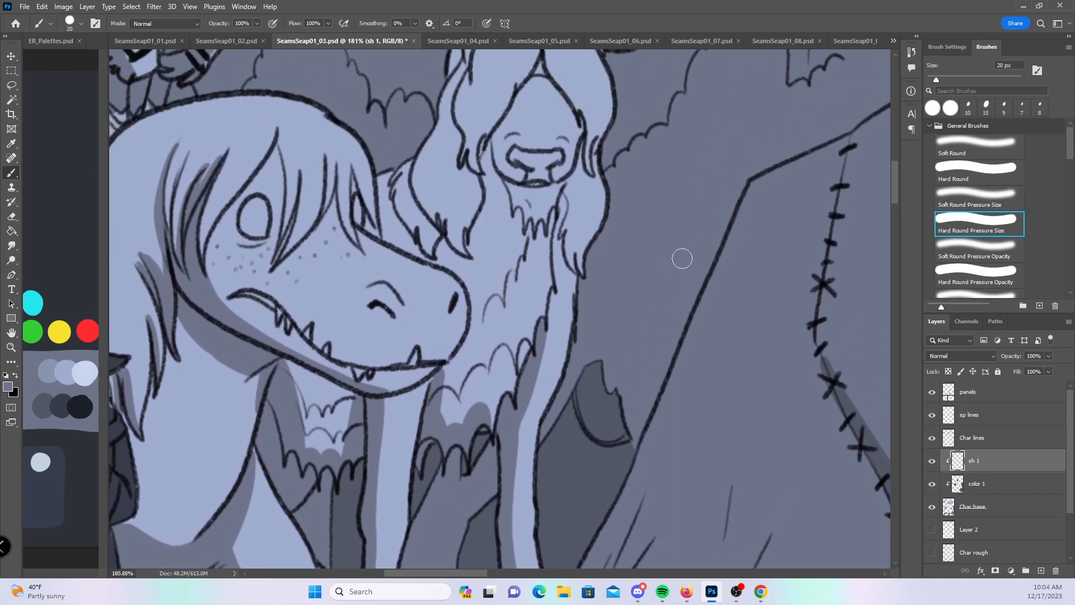
pyautogui.press('[')
pyautogui.moveTo(450, 287)
pyautogui.mouseDown()
pyautogui.moveTo(504, 285)
pyautogui.moveTo(581, 305)
pyautogui.mouseUp()
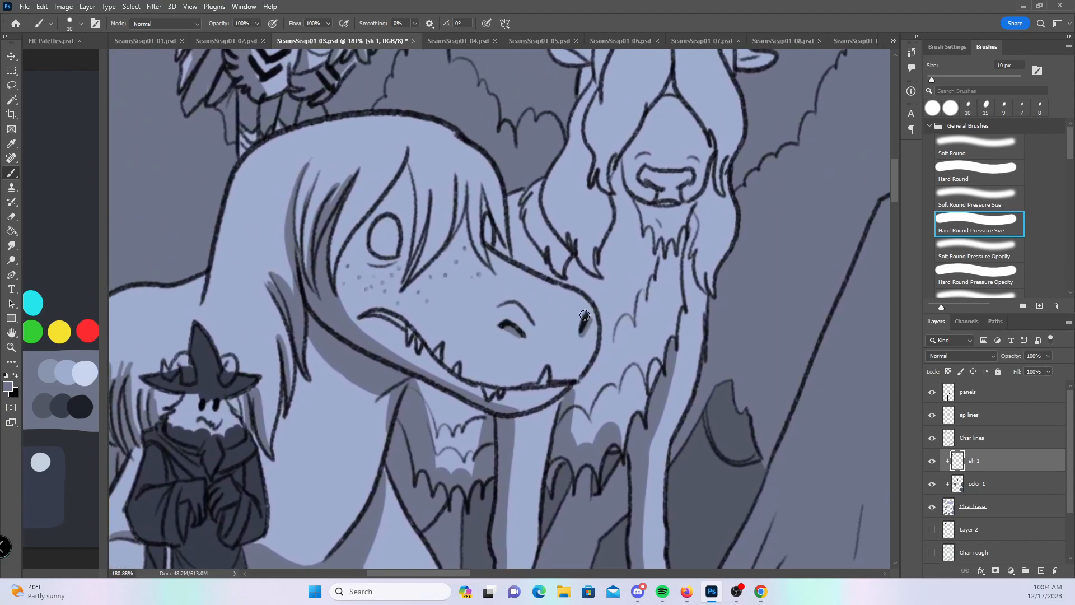
pyautogui.moveTo(349, 318)
pyautogui.mouseDown()
pyautogui.moveTo(356, 241)
pyautogui.moveTo(376, 215)
pyautogui.mouseUp()
pyautogui.moveTo(353, 251); pyautogui.dragTo(399, 192)
pyautogui.moveTo(360, 231); pyautogui.dragTo(392, 194)
pyautogui.moveTo(336, 293); pyautogui.dragTo(412, 152)
pyautogui.moveTo(342, 243); pyautogui.dragTo(381, 197)
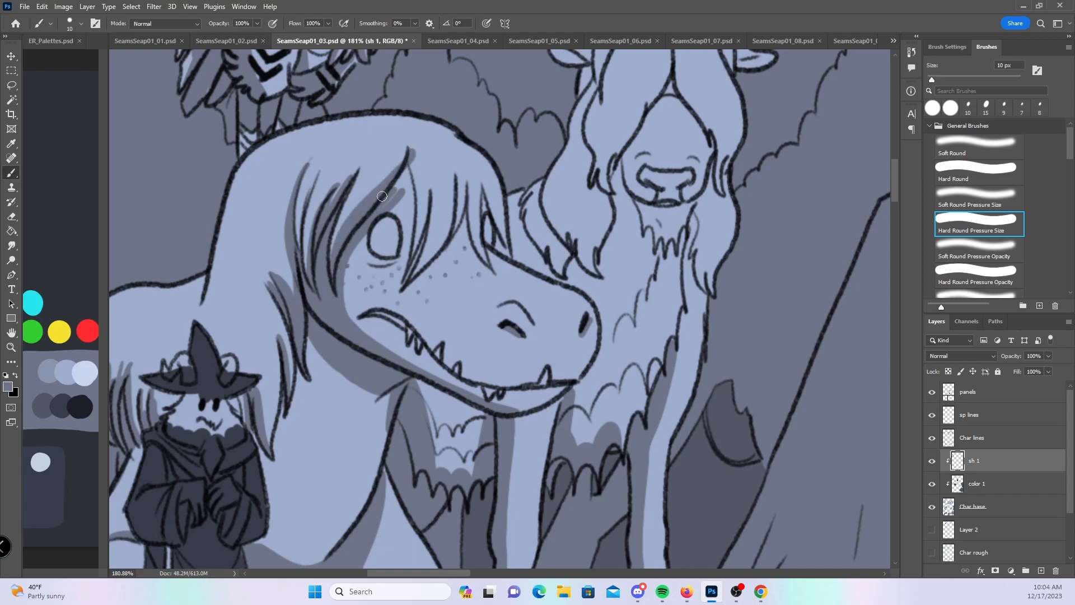
# - Shade along the central fringe strands between the large creature's eyes and beside its far eye
pyautogui.moveTo(409, 150); pyautogui.dragTo(412, 274)
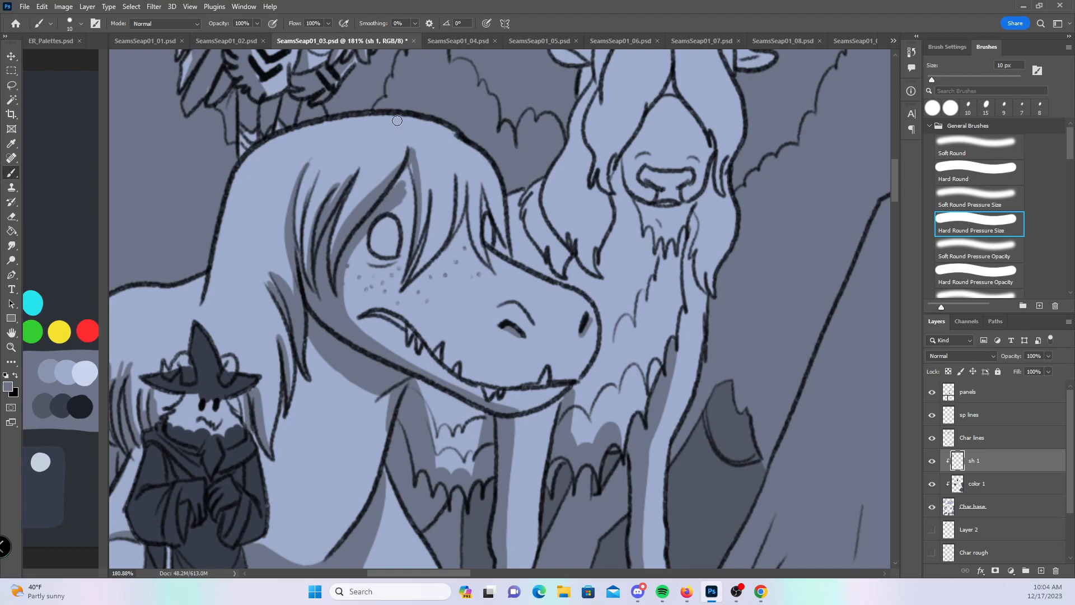
pyautogui.moveTo(415, 168)
pyautogui.mouseDown()
pyautogui.moveTo(412, 219)
pyautogui.moveTo(408, 211)
pyautogui.moveTo(433, 222)
pyautogui.moveTo(412, 259)
pyautogui.mouseUp()
pyautogui.moveTo(458, 218)
pyautogui.mouseDown()
pyautogui.moveTo(451, 245)
pyautogui.moveTo(461, 223)
pyautogui.moveTo(469, 252)
pyautogui.moveTo(471, 180)
pyautogui.moveTo(480, 259)
pyautogui.moveTo(489, 200)
pyautogui.moveTo(507, 252)
pyautogui.mouseUp()
# - Shade the antlered creature's neck locks and the chest fur beneath its muzzle with 20 px and 15 px brushes
pyautogui.moveTo(696, 270); pyautogui.dragTo(498, 389)
pyautogui.press(']')
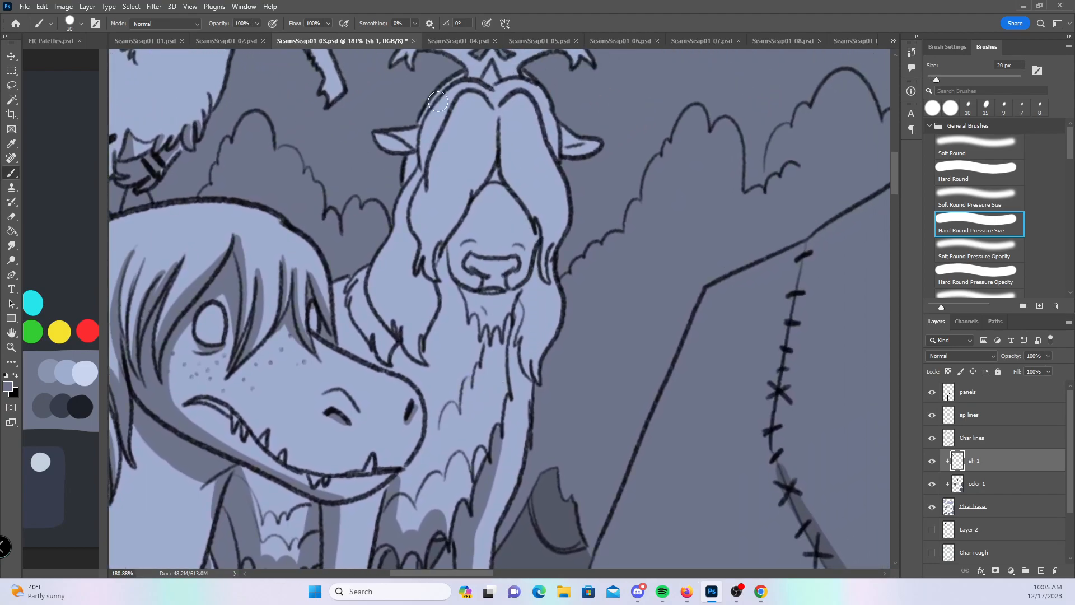
pyautogui.moveTo(421, 262)
pyautogui.mouseDown()
pyautogui.moveTo(431, 306)
pyautogui.moveTo(426, 316)
pyautogui.moveTo(421, 291)
pyautogui.moveTo(414, 359)
pyautogui.moveTo(428, 314)
pyautogui.mouseUp()
pyautogui.press('[')
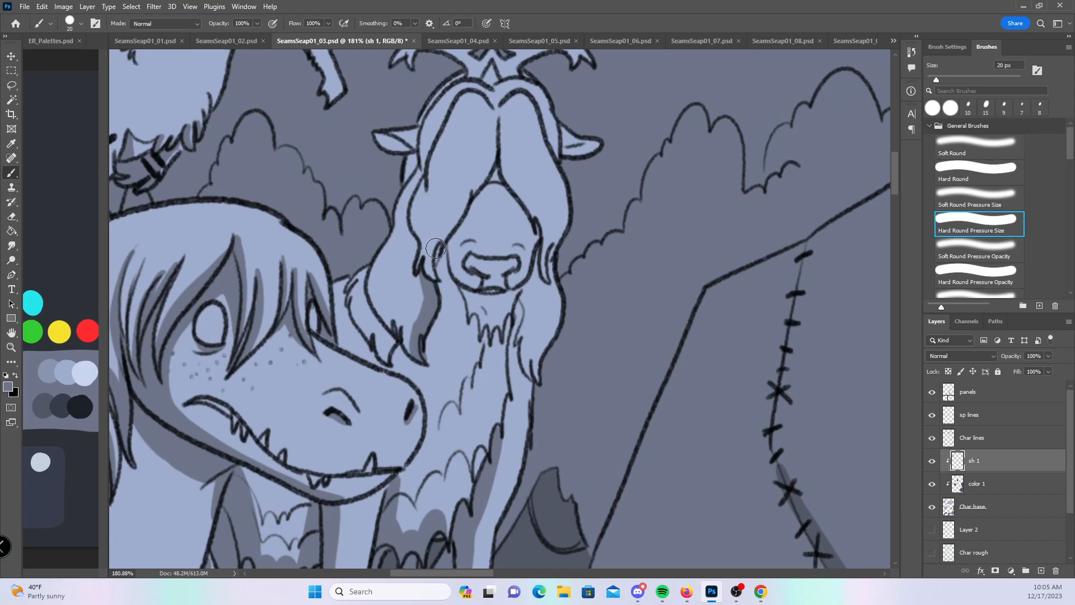
pyautogui.moveTo(365, 292); pyautogui.dragTo(391, 357)
pyautogui.moveTo(453, 285)
pyautogui.mouseDown()
pyautogui.moveTo(443, 252)
pyautogui.moveTo(463, 336)
pyautogui.moveTo(469, 314)
pyautogui.moveTo(487, 364)
pyautogui.moveTo(496, 344)
pyautogui.moveTo(504, 364)
pyautogui.moveTo(519, 302)
pyautogui.moveTo(512, 364)
pyautogui.moveTo(526, 336)
pyautogui.moveTo(529, 367)
pyautogui.moveTo(483, 358)
pyautogui.moveTo(498, 431)
pyautogui.moveTo(502, 394)
pyautogui.mouseUp()
pyautogui.moveTo(442, 430)
pyautogui.mouseDown()
pyautogui.moveTo(456, 409)
pyautogui.moveTo(462, 417)
pyautogui.moveTo(489, 356)
pyautogui.moveTo(501, 446)
pyautogui.mouseUp()
pyautogui.moveTo(516, 377)
pyautogui.mouseDown()
pyautogui.moveTo(526, 393)
pyautogui.moveTo(529, 381)
pyautogui.mouseUp()
pyautogui.moveTo(610, 351); pyautogui.dragTo(594, 248)
pyautogui.moveTo(469, 367)
pyautogui.mouseDown()
pyautogui.moveTo(501, 323)
pyautogui.moveTo(484, 338)
pyautogui.mouseUp()
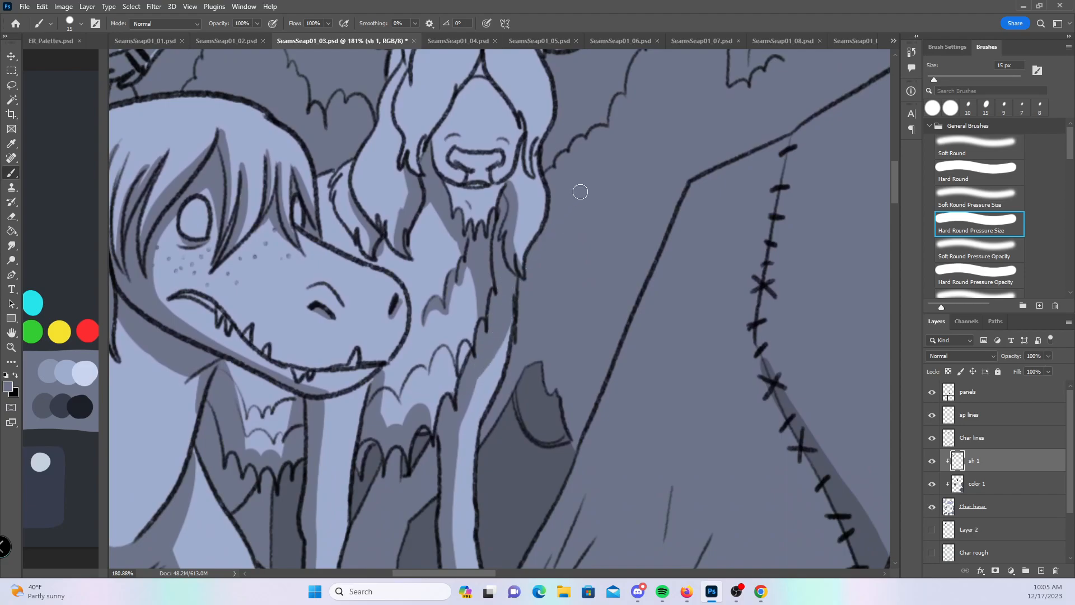
# - Shade the antlered creature's fringe along both sides of the central parting and the locks beside its muzzle
pyautogui.moveTo(581, 189); pyautogui.dragTo(598, 380)
pyautogui.moveTo(428, 301)
pyautogui.mouseDown()
pyautogui.moveTo(434, 264)
pyautogui.moveTo(482, 193)
pyautogui.mouseUp()
pyautogui.moveTo(495, 153); pyautogui.dragTo(488, 207)
pyautogui.moveTo(500, 161); pyautogui.dragTo(519, 222)
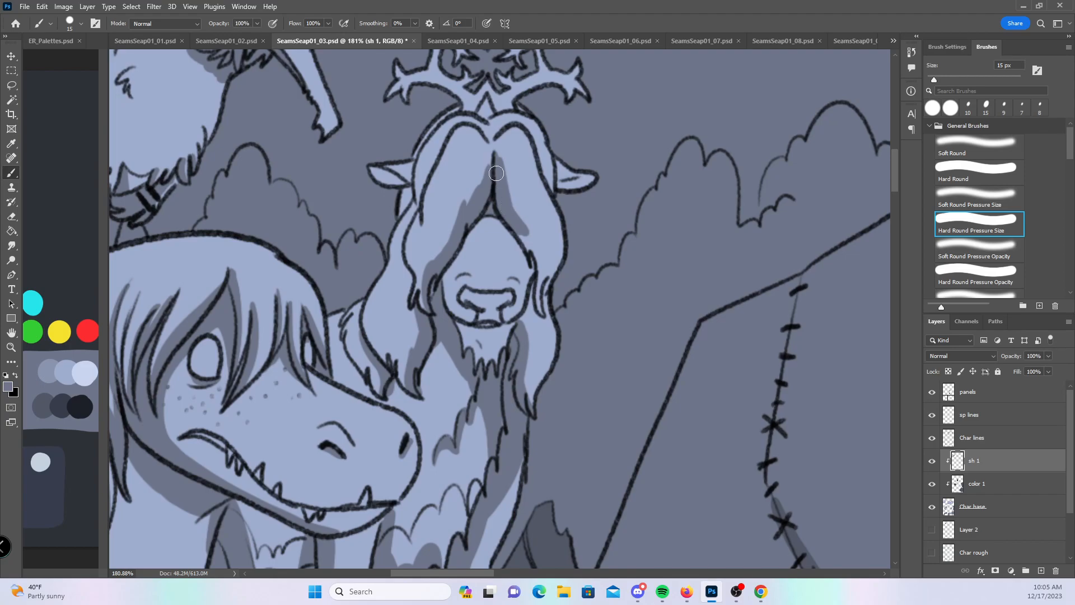
pyautogui.moveTo(508, 211); pyautogui.dragTo(526, 248)
pyautogui.moveTo(500, 183)
pyautogui.mouseDown()
pyautogui.moveTo(539, 250)
pyautogui.moveTo(544, 316)
pyautogui.moveTo(506, 209)
pyautogui.mouseUp()
pyautogui.moveTo(447, 255); pyautogui.dragTo(461, 327)
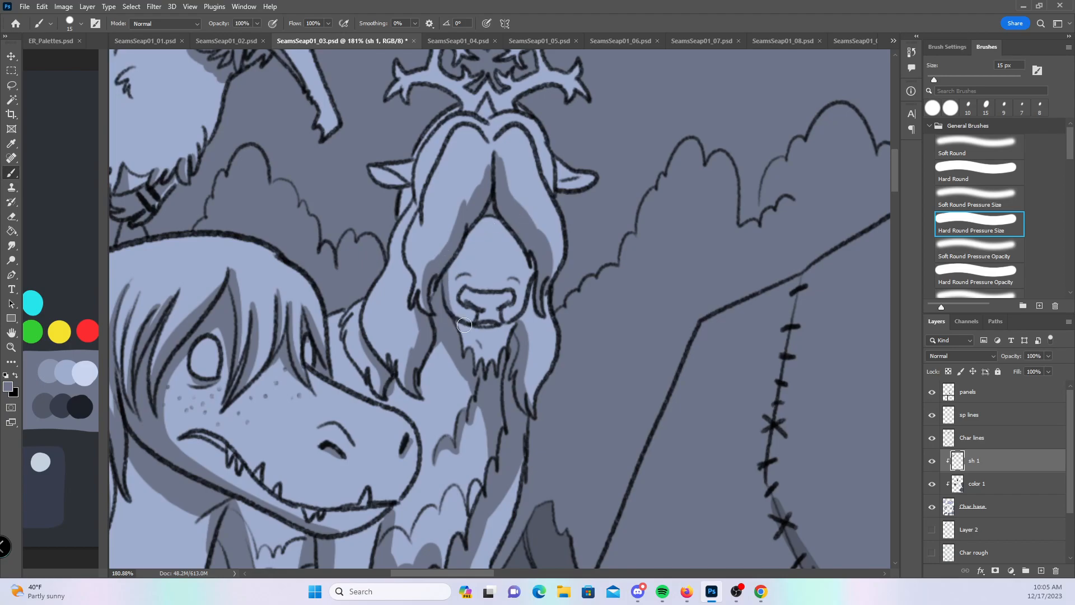
# - Shade the antlered creature's ears, the crown of its head and the branches of its antlers
pyautogui.moveTo(403, 195); pyautogui.dragTo(402, 210)
pyautogui.moveTo(370, 168)
pyautogui.mouseDown()
pyautogui.moveTo(412, 193)
pyautogui.moveTo(440, 134)
pyautogui.mouseUp()
pyautogui.moveTo(490, 101)
pyautogui.mouseDown()
pyautogui.moveTo(493, 128)
pyautogui.moveTo(506, 120)
pyautogui.mouseUp()
pyautogui.moveTo(536, 162)
pyautogui.mouseDown()
pyautogui.moveTo(557, 193)
pyautogui.moveTo(595, 191)
pyautogui.mouseUp()
pyautogui.moveTo(599, 268); pyautogui.dragTo(554, 357)
pyautogui.moveTo(369, 177)
pyautogui.mouseDown()
pyautogui.moveTo(421, 193)
pyautogui.moveTo(454, 175)
pyautogui.moveTo(452, 202)
pyautogui.moveTo(516, 178)
pyautogui.mouseUp()
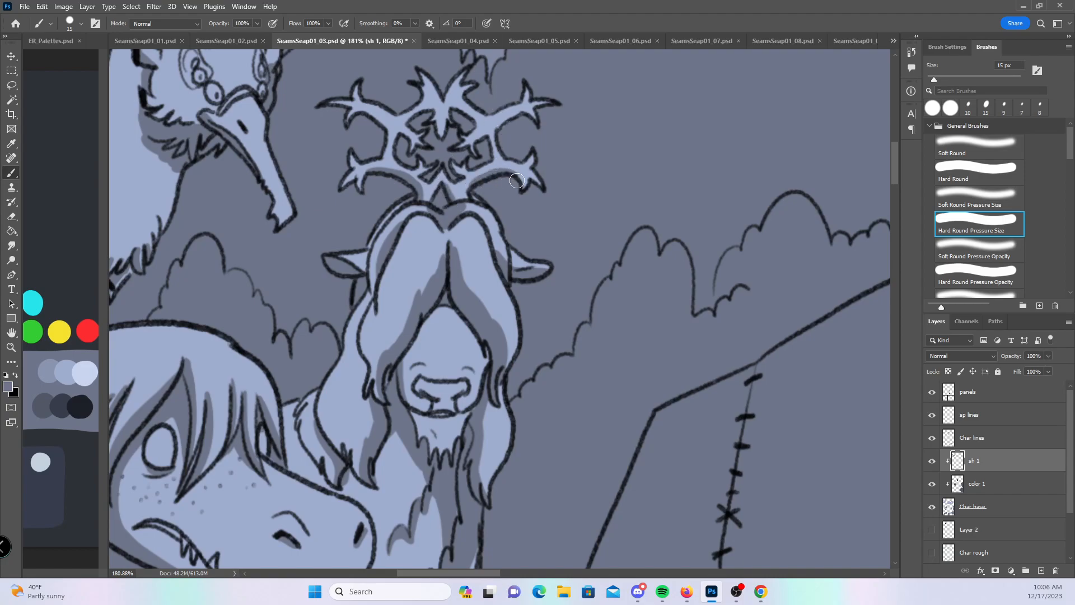
pyautogui.moveTo(432, 121); pyautogui.dragTo(524, 116)
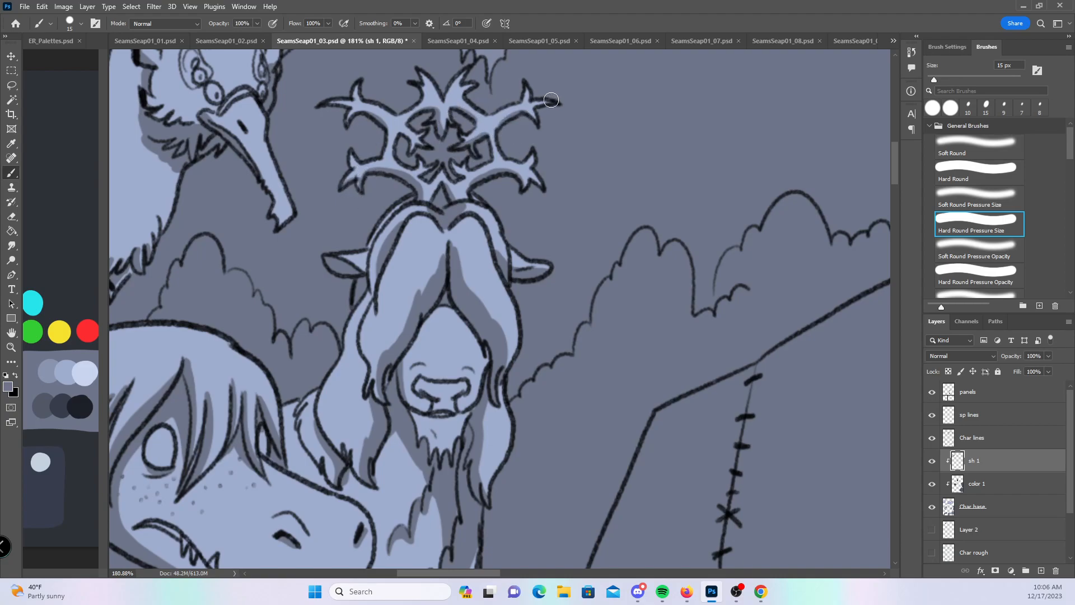
# - Save the comic page with its first panel's character shading
pyautogui.press('z')
pyautogui.moveTo(643, 312)
pyautogui.mouseDown()
pyautogui.moveTo(584, 372)
pyautogui.moveTo(542, 385)
pyautogui.mouseUp()
pyautogui.moveTo(620, 424); pyautogui.dragTo(402, 372)
pyautogui.hotkey('ctrl', 's')
pyautogui.hotkey('ctrl', 'a')
pyautogui.hotkey('ctrl', 'd')
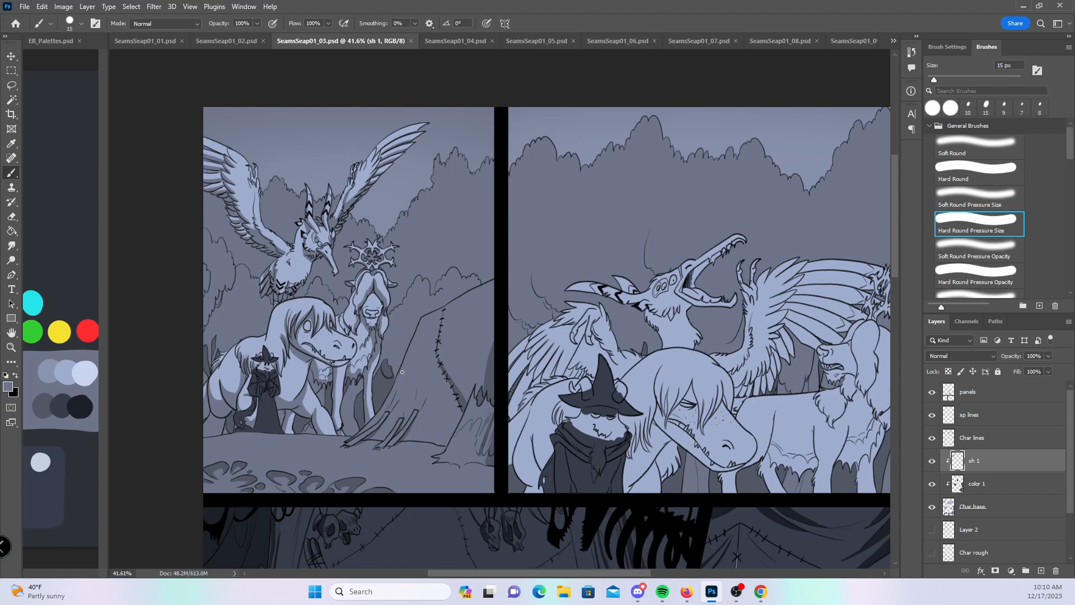
# - In the second panel, outline shadows along the large creature's body and leg folds behind the witch with a 15 px brush
pyautogui.hotkey('ctrl', 'space')
pyautogui.moveTo(654, 386); pyautogui.dragTo(711, 386)
pyautogui.press('space')
pyautogui.moveTo(506, 427); pyautogui.dragTo(573, 201)
pyautogui.hotkey('ctrl', 'space')
pyautogui.moveTo(375, 343); pyautogui.dragTo(397, 341)
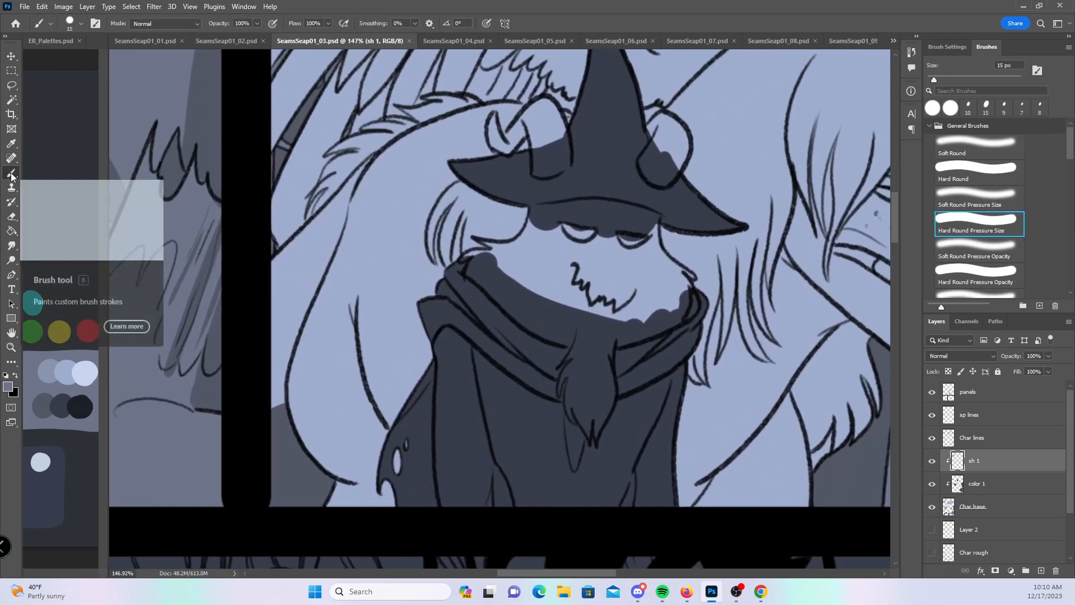
pyautogui.moveTo(352, 195)
pyautogui.mouseDown()
pyautogui.moveTo(271, 349)
pyautogui.moveTo(290, 313)
pyautogui.moveTo(282, 351)
pyautogui.moveTo(288, 316)
pyautogui.moveTo(317, 279)
pyautogui.mouseUp()
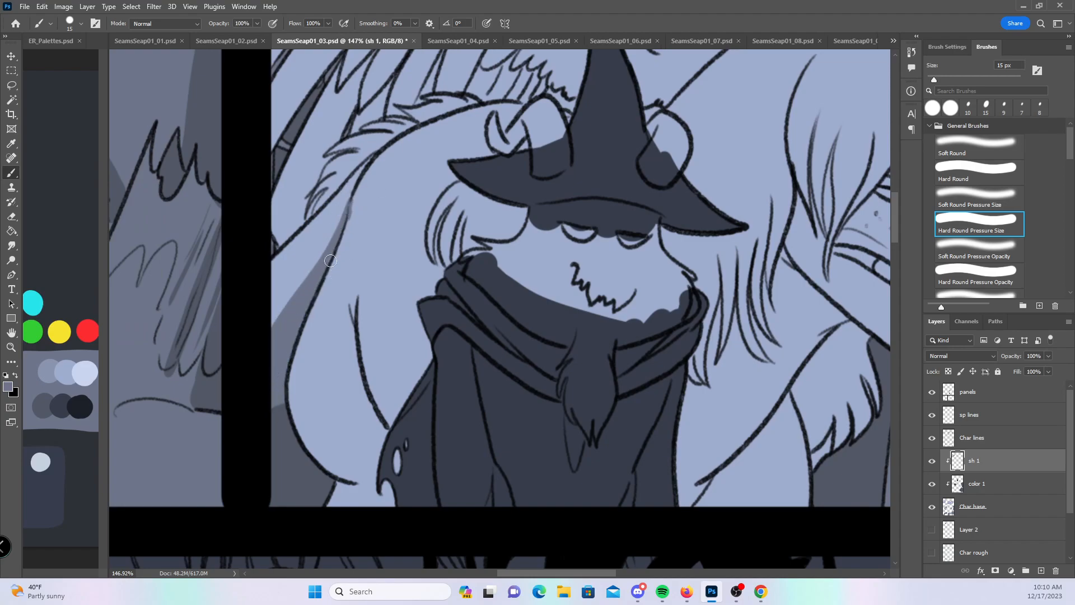
pyautogui.moveTo(349, 208)
pyautogui.mouseDown()
pyautogui.moveTo(334, 251)
pyautogui.moveTo(324, 394)
pyautogui.moveTo(378, 438)
pyautogui.mouseUp()
pyautogui.moveTo(358, 297)
pyautogui.mouseDown()
pyautogui.moveTo(381, 414)
pyautogui.moveTo(386, 400)
pyautogui.moveTo(391, 417)
pyautogui.moveTo(406, 378)
pyautogui.moveTo(394, 376)
pyautogui.mouseUp()
pyautogui.moveTo(360, 309); pyautogui.dragTo(411, 390)
pyautogui.moveTo(361, 347); pyautogui.dragTo(370, 431)
pyautogui.moveTo(367, 385)
pyautogui.mouseDown()
pyautogui.moveTo(384, 432)
pyautogui.moveTo(406, 386)
pyautogui.moveTo(398, 467)
pyautogui.mouseUp()
# - Fill in the outlined body shadows behind the witch with a larger brush
pyautogui.press(']')
pyautogui.press(']')
pyautogui.press(']')
pyautogui.moveTo(311, 302)
pyautogui.mouseDown()
pyautogui.moveTo(298, 354)
pyautogui.moveTo(311, 411)
pyautogui.moveTo(358, 476)
pyautogui.mouseUp()
pyautogui.moveTo(329, 426)
pyautogui.mouseDown()
pyautogui.moveTo(367, 460)
pyautogui.moveTo(373, 446)
pyautogui.moveTo(371, 494)
pyautogui.moveTo(375, 439)
pyautogui.moveTo(377, 454)
pyautogui.moveTo(369, 488)
pyautogui.moveTo(339, 480)
pyautogui.moveTo(345, 489)
pyautogui.moveTo(364, 513)
pyautogui.moveTo(392, 487)
pyautogui.mouseUp()
pyautogui.press('[')
pyautogui.press('[')
pyautogui.press('[')
# - Shade the fur tufts along the large creature's back and the fur strands beside the witch's face
pyautogui.moveTo(621, 305); pyautogui.dragTo(594, 424)
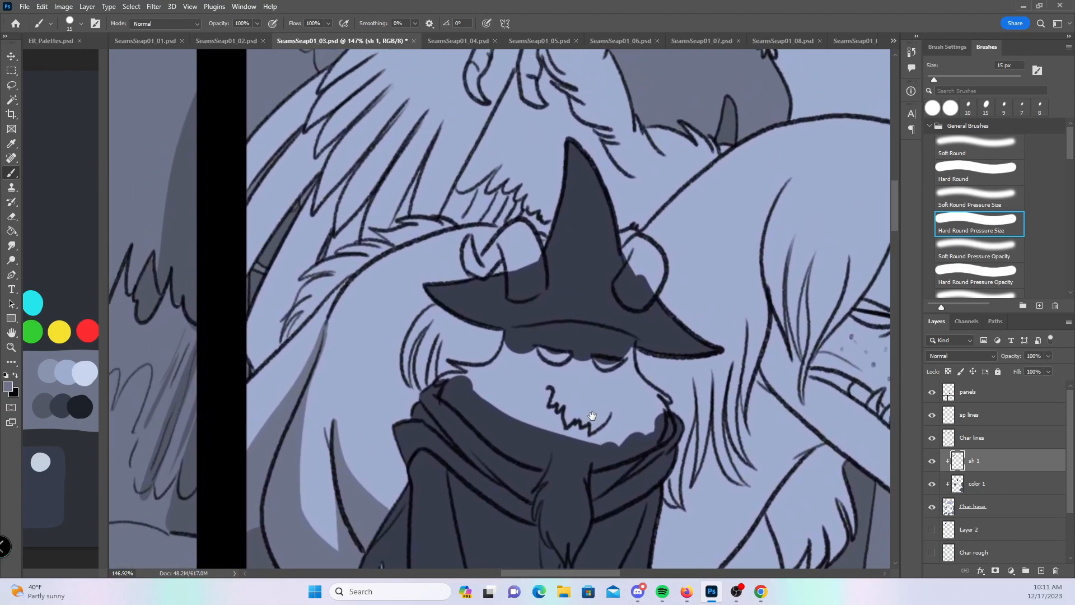
pyautogui.moveTo(289, 337)
pyautogui.mouseDown()
pyautogui.moveTo(316, 306)
pyautogui.moveTo(288, 326)
pyautogui.moveTo(281, 338)
pyautogui.moveTo(318, 306)
pyautogui.moveTo(293, 312)
pyautogui.moveTo(352, 285)
pyautogui.moveTo(333, 258)
pyautogui.moveTo(303, 280)
pyautogui.moveTo(341, 274)
pyautogui.moveTo(346, 246)
pyautogui.moveTo(367, 241)
pyautogui.moveTo(387, 249)
pyautogui.mouseUp()
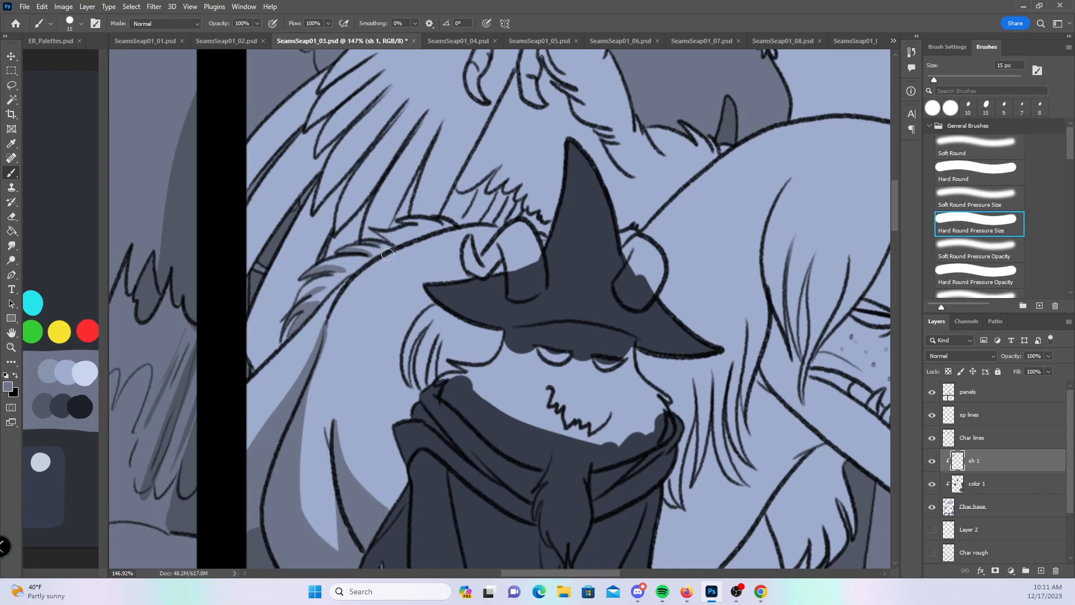
pyautogui.moveTo(430, 320)
pyautogui.mouseDown()
pyautogui.moveTo(406, 377)
pyautogui.moveTo(420, 333)
pyautogui.moveTo(420, 396)
pyautogui.mouseUp()
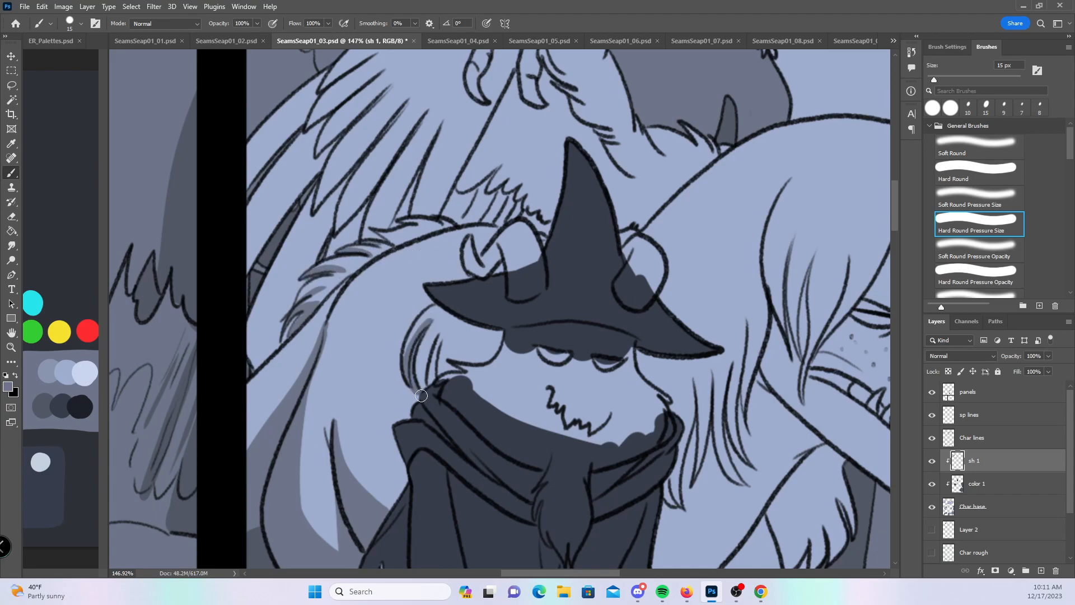
pyautogui.moveTo(434, 351)
pyautogui.mouseDown()
pyautogui.moveTo(433, 379)
pyautogui.moveTo(447, 263)
pyautogui.moveTo(455, 315)
pyautogui.moveTo(456, 370)
pyautogui.mouseUp()
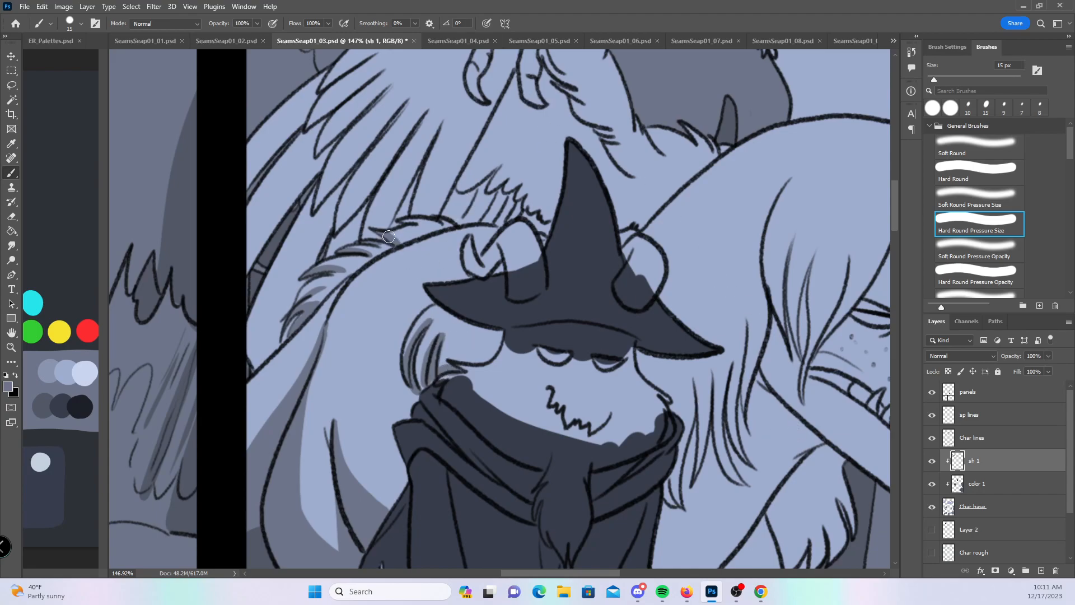
# - Shade along the outer fringe line of the large creature's hair, down to the corner of its jaw
pyautogui.moveTo(787, 438)
pyautogui.mouseDown()
pyautogui.moveTo(515, 345)
pyautogui.moveTo(472, 379)
pyautogui.mouseUp()
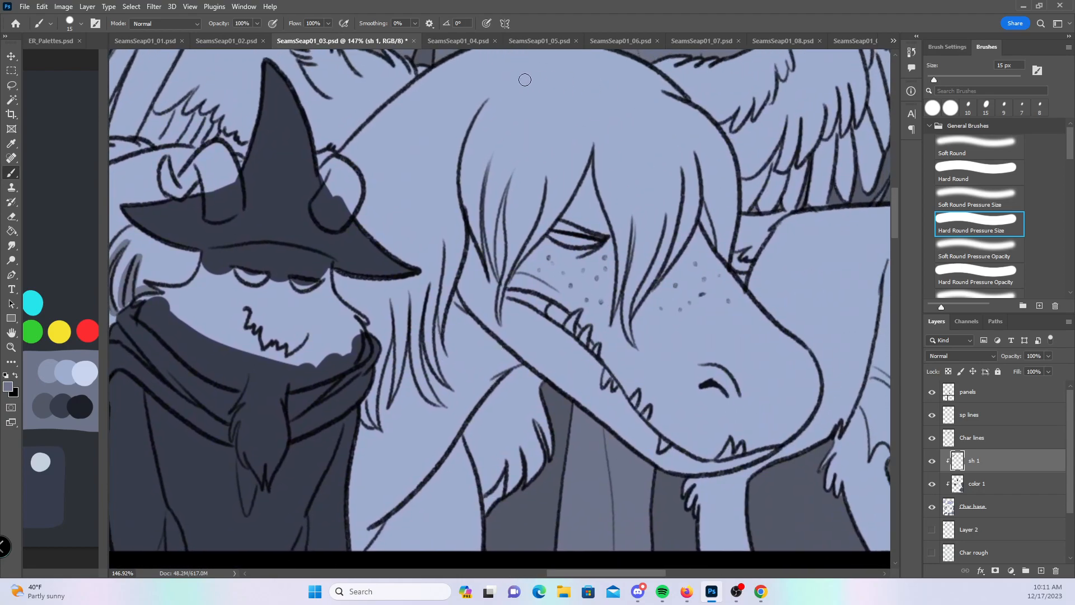
pyautogui.moveTo(486, 101)
pyautogui.mouseDown()
pyautogui.moveTo(454, 144)
pyautogui.moveTo(463, 229)
pyautogui.mouseUp()
pyautogui.moveTo(455, 167); pyautogui.dragTo(462, 226)
pyautogui.moveTo(468, 126)
pyautogui.mouseDown()
pyautogui.moveTo(466, 224)
pyautogui.moveTo(484, 274)
pyautogui.mouseUp()
pyautogui.moveTo(457, 224)
pyautogui.mouseDown()
pyautogui.moveTo(452, 297)
pyautogui.moveTo(469, 221)
pyautogui.moveTo(452, 322)
pyautogui.mouseUp()
pyautogui.moveTo(465, 258)
pyautogui.mouseDown()
pyautogui.moveTo(449, 334)
pyautogui.moveTo(468, 254)
pyautogui.moveTo(456, 312)
pyautogui.mouseUp()
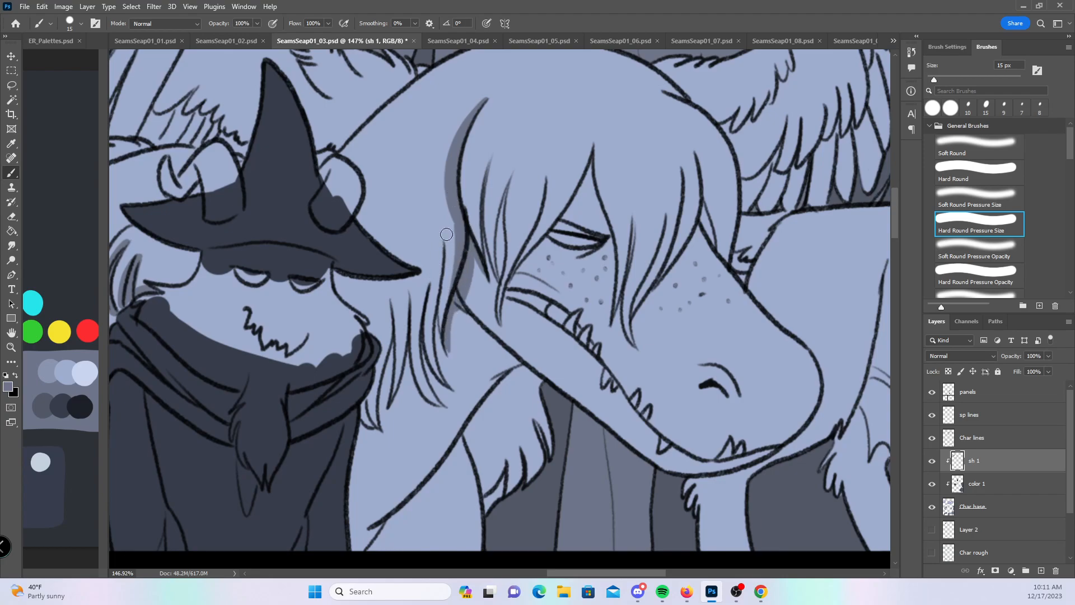
# - Shade the large creature's hanging hair strands next to the witch's shoulder
pyautogui.moveTo(449, 230)
pyautogui.mouseDown()
pyautogui.moveTo(432, 336)
pyautogui.moveTo(431, 384)
pyautogui.mouseUp()
pyautogui.moveTo(446, 305); pyautogui.dragTo(440, 379)
pyautogui.moveTo(432, 275); pyautogui.dragTo(425, 385)
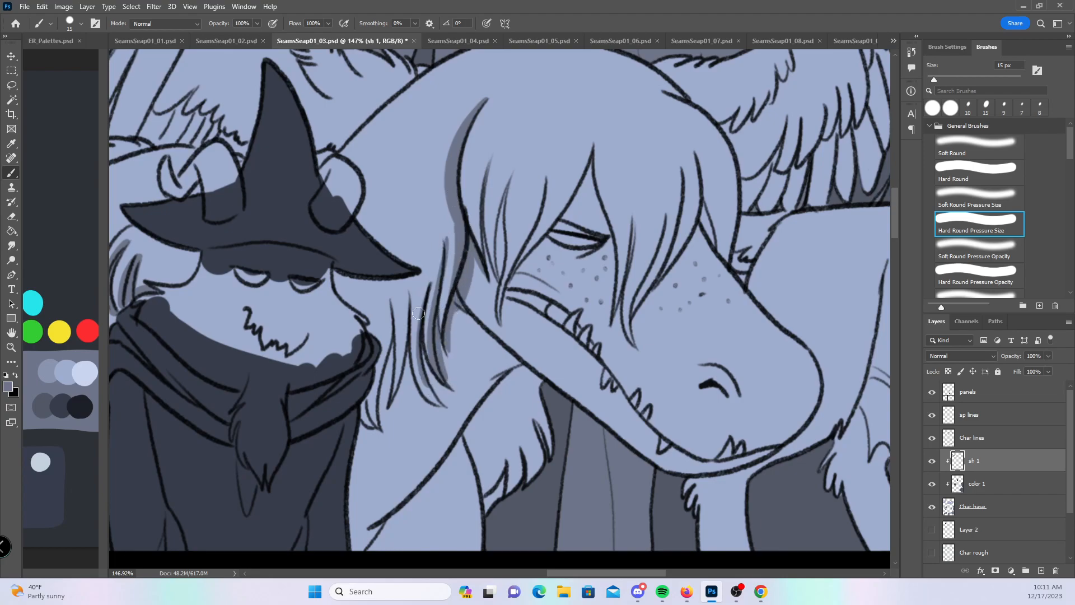
pyautogui.moveTo(411, 303)
pyautogui.mouseDown()
pyautogui.moveTo(395, 399)
pyautogui.moveTo(407, 354)
pyautogui.mouseUp()
pyautogui.moveTo(395, 294)
pyautogui.mouseDown()
pyautogui.moveTo(382, 420)
pyautogui.moveTo(392, 335)
pyautogui.moveTo(377, 398)
pyautogui.mouseUp()
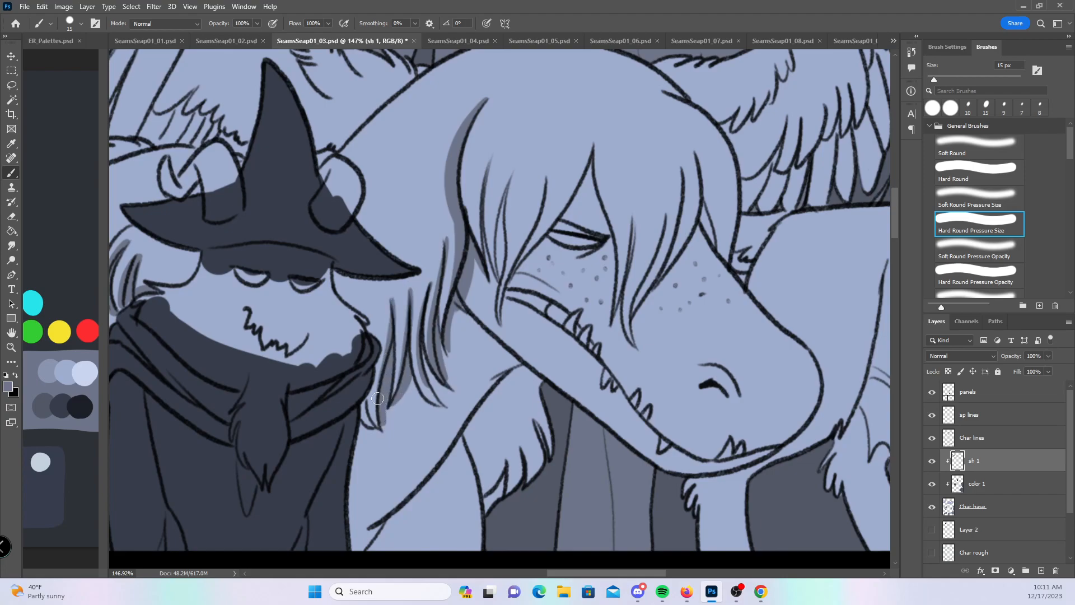
# - Outline shadows on the large creature's neck and front leg, and shade the fur behind the leg and the lower jaw
pyautogui.moveTo(452, 314)
pyautogui.mouseDown()
pyautogui.moveTo(458, 383)
pyautogui.moveTo(454, 375)
pyautogui.moveTo(354, 480)
pyautogui.mouseUp()
pyautogui.moveTo(374, 425)
pyautogui.mouseDown()
pyautogui.moveTo(358, 483)
pyautogui.moveTo(377, 436)
pyautogui.mouseUp()
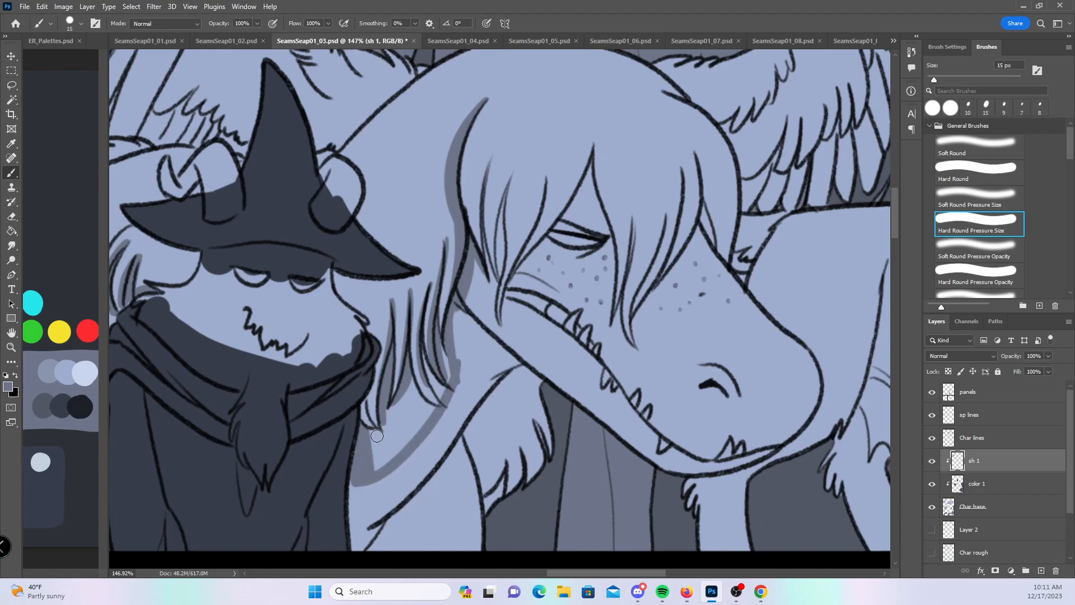
pyautogui.moveTo(470, 317)
pyautogui.mouseDown()
pyautogui.moveTo(475, 263)
pyautogui.moveTo(469, 280)
pyautogui.moveTo(513, 350)
pyautogui.moveTo(500, 333)
pyautogui.moveTo(494, 323)
pyautogui.moveTo(558, 387)
pyautogui.moveTo(555, 376)
pyautogui.moveTo(510, 414)
pyautogui.moveTo(497, 466)
pyautogui.moveTo(486, 451)
pyautogui.moveTo(478, 463)
pyautogui.moveTo(472, 431)
pyautogui.moveTo(525, 368)
pyautogui.moveTo(501, 390)
pyautogui.moveTo(490, 445)
pyautogui.moveTo(522, 369)
pyautogui.mouseUp()
pyautogui.moveTo(472, 443); pyautogui.dragTo(434, 546)
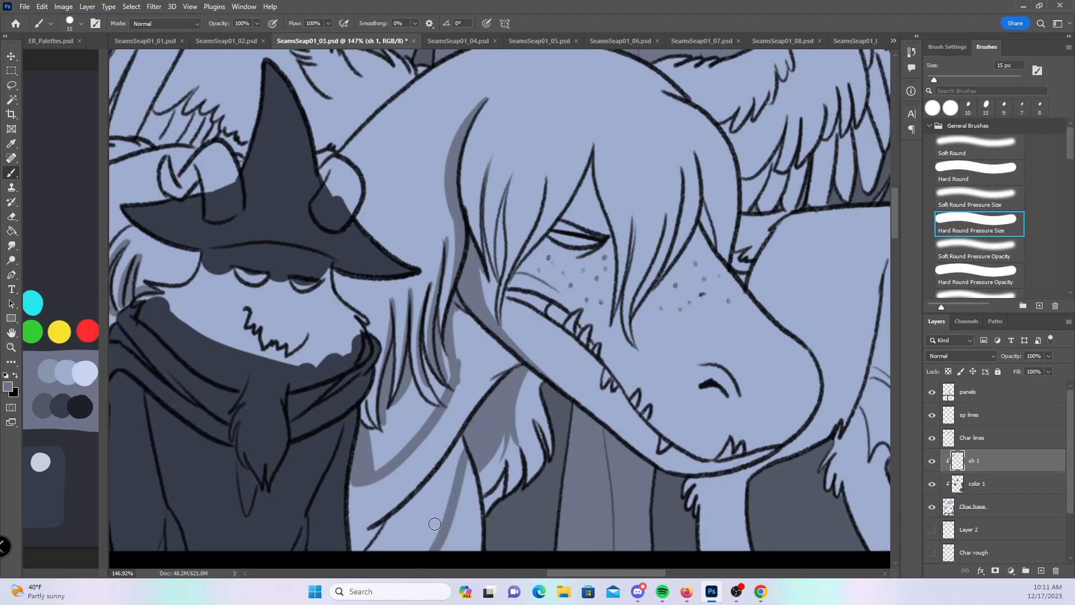
pyautogui.moveTo(484, 290)
pyautogui.mouseDown()
pyautogui.moveTo(519, 349)
pyautogui.moveTo(627, 447)
pyautogui.mouseUp()
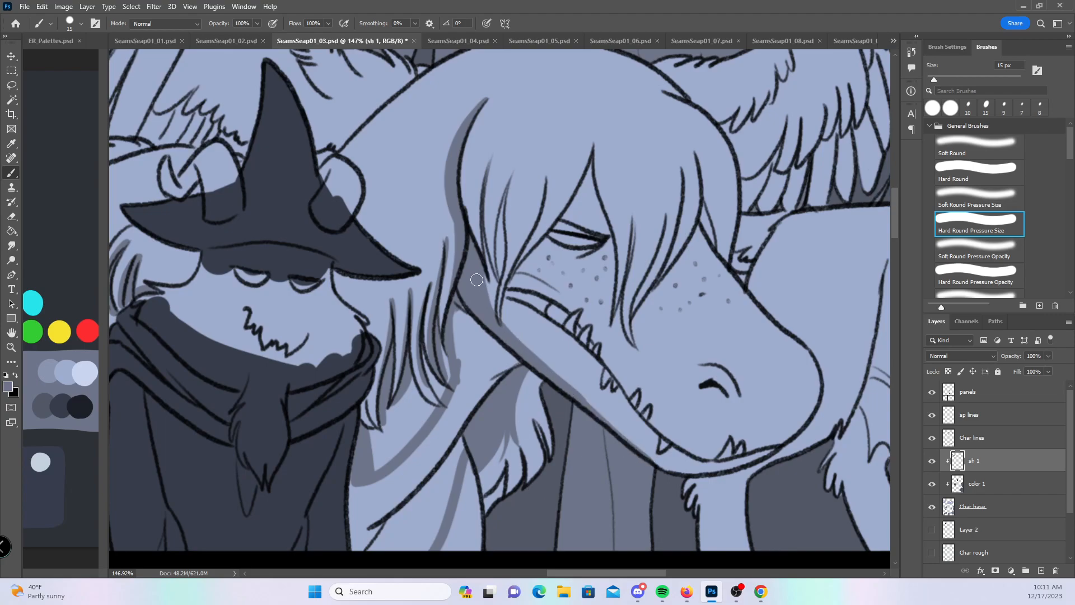
# - Fill the shadow areas on the large creature's neck and the fur beneath its jaw with a larger brush
pyautogui.press(']')
pyautogui.press(']')
pyautogui.moveTo(359, 471)
pyautogui.mouseDown()
pyautogui.moveTo(355, 495)
pyautogui.moveTo(359, 526)
pyautogui.moveTo(366, 496)
pyautogui.moveTo(434, 458)
pyautogui.mouseUp()
pyautogui.moveTo(464, 314)
pyautogui.mouseDown()
pyautogui.moveTo(525, 366)
pyautogui.moveTo(463, 303)
pyautogui.moveTo(446, 355)
pyautogui.moveTo(459, 393)
pyautogui.moveTo(419, 328)
pyautogui.moveTo(420, 310)
pyautogui.moveTo(447, 409)
pyautogui.moveTo(422, 358)
pyautogui.moveTo(457, 409)
pyautogui.mouseUp()
pyautogui.moveTo(490, 358)
pyautogui.mouseDown()
pyautogui.moveTo(504, 364)
pyautogui.moveTo(386, 476)
pyautogui.moveTo(392, 504)
pyautogui.moveTo(428, 456)
pyautogui.moveTo(459, 461)
pyautogui.mouseUp()
# - Shade the large creature's near fringe strands and the face around its half-closed eye with a 15 px brush
pyautogui.moveTo(693, 411); pyautogui.dragTo(485, 466)
pyautogui.press('[')
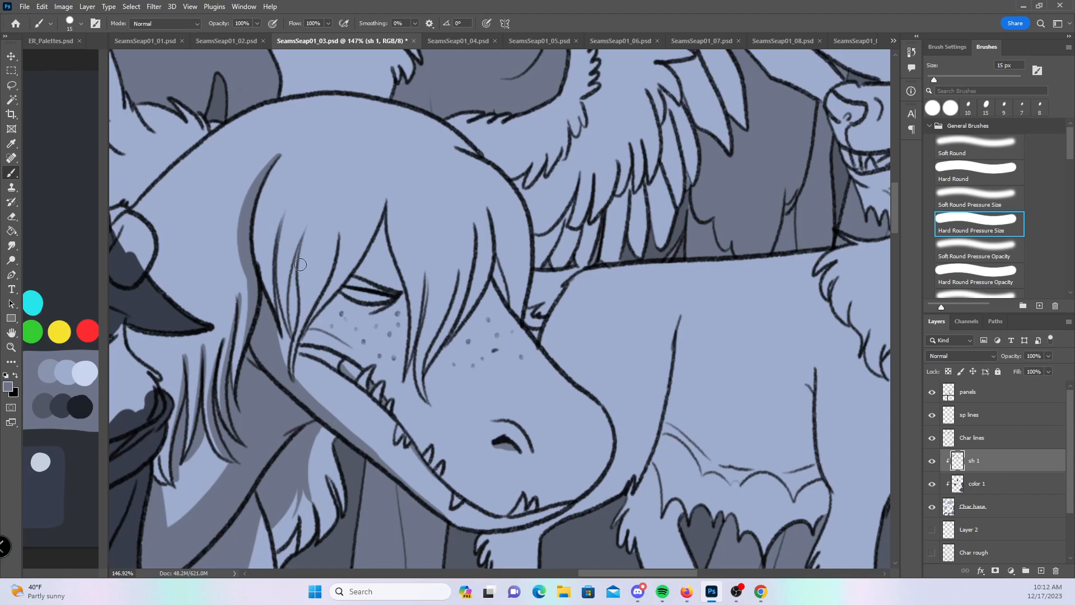
pyautogui.moveTo(300, 229)
pyautogui.mouseDown()
pyautogui.moveTo(294, 325)
pyautogui.moveTo(302, 230)
pyautogui.moveTo(261, 172)
pyautogui.moveTo(260, 242)
pyautogui.moveTo(276, 238)
pyautogui.moveTo(288, 195)
pyautogui.moveTo(266, 266)
pyautogui.moveTo(274, 258)
pyautogui.moveTo(270, 287)
pyautogui.moveTo(273, 252)
pyautogui.moveTo(272, 312)
pyautogui.moveTo(324, 280)
pyautogui.mouseUp()
pyautogui.moveTo(316, 327)
pyautogui.mouseDown()
pyautogui.moveTo(352, 336)
pyautogui.moveTo(341, 296)
pyautogui.moveTo(314, 314)
pyautogui.moveTo(347, 286)
pyautogui.mouseUp()
pyautogui.moveTo(371, 246)
pyautogui.mouseDown()
pyautogui.moveTo(383, 224)
pyautogui.moveTo(387, 268)
pyautogui.moveTo(377, 285)
pyautogui.moveTo(361, 282)
pyautogui.moveTo(405, 302)
pyautogui.mouseUp()
pyautogui.moveTo(389, 206)
pyautogui.mouseDown()
pyautogui.moveTo(413, 336)
pyautogui.moveTo(404, 370)
pyautogui.mouseUp()
pyautogui.moveTo(392, 300); pyautogui.dragTo(407, 347)
pyautogui.moveTo(364, 304); pyautogui.dragTo(388, 306)
# - Shade the large creature's central and far fringe strands and the face just beneath them
pyautogui.moveTo(428, 260)
pyautogui.mouseDown()
pyautogui.moveTo(417, 338)
pyautogui.moveTo(434, 313)
pyautogui.moveTo(426, 397)
pyautogui.mouseUp()
pyautogui.moveTo(461, 267); pyautogui.dragTo(442, 334)
pyautogui.moveTo(475, 218)
pyautogui.mouseDown()
pyautogui.moveTo(482, 255)
pyautogui.moveTo(459, 330)
pyautogui.mouseUp()
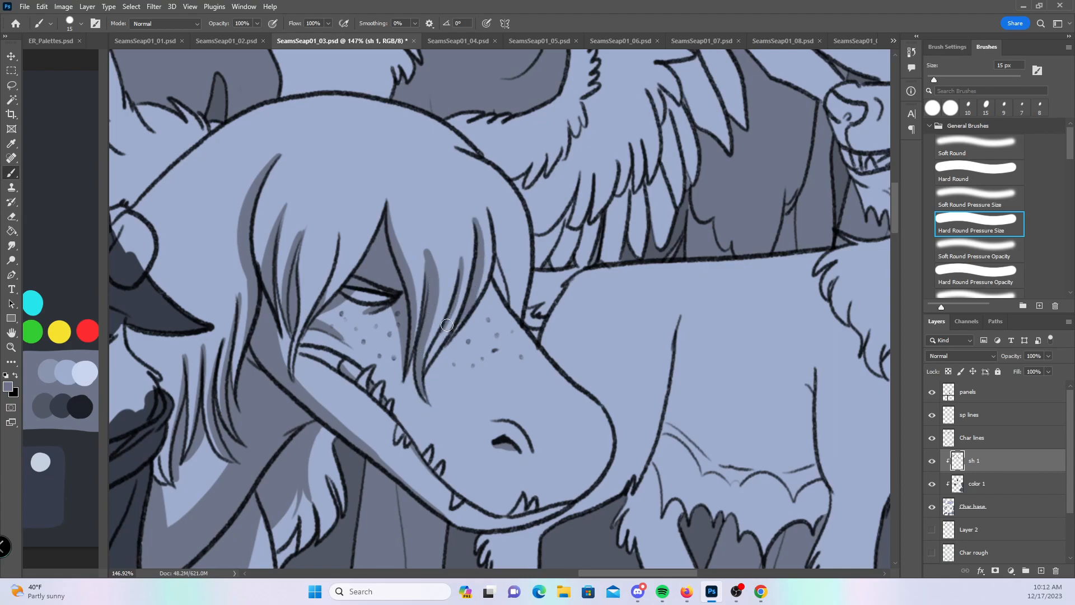
pyautogui.moveTo(486, 209)
pyautogui.mouseDown()
pyautogui.moveTo(511, 288)
pyautogui.moveTo(498, 283)
pyautogui.moveTo(518, 313)
pyautogui.moveTo(511, 283)
pyautogui.mouseUp()
pyautogui.moveTo(464, 328); pyautogui.dragTo(493, 281)
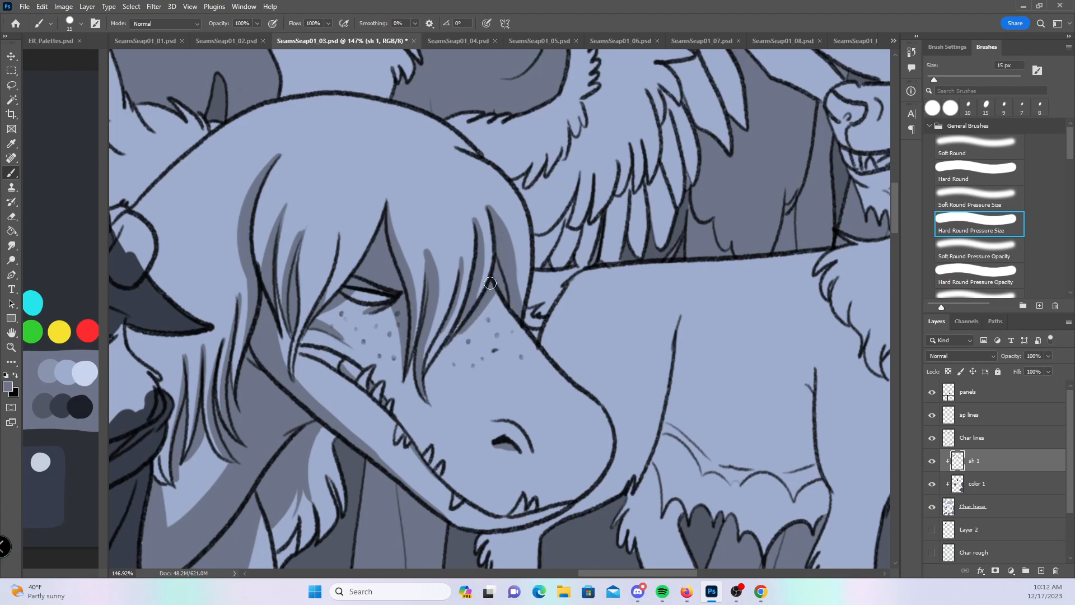
pyautogui.moveTo(442, 342); pyautogui.dragTo(502, 274)
pyautogui.hotkey('ctrl', 'z')
pyautogui.moveTo(465, 318)
pyautogui.mouseDown()
pyautogui.moveTo(446, 345)
pyautogui.moveTo(493, 288)
pyautogui.mouseUp()
# - Shade the antlered creature's rump behind the large creature's snout, plus its belly fur and near foreleg edge
pyautogui.moveTo(602, 453)
pyautogui.mouseDown()
pyautogui.moveTo(596, 353)
pyautogui.moveTo(597, 459)
pyautogui.mouseUp()
pyautogui.moveTo(552, 308); pyautogui.dragTo(544, 422)
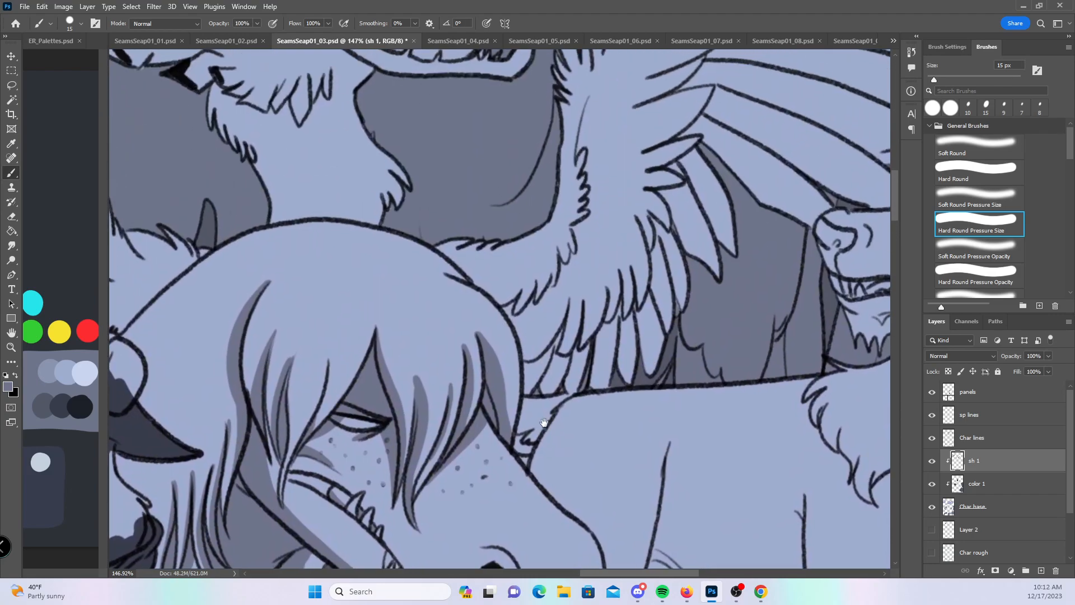
pyautogui.moveTo(616, 349); pyautogui.dragTo(498, 288)
pyautogui.moveTo(619, 384); pyautogui.dragTo(557, 244)
pyautogui.moveTo(334, 179)
pyautogui.mouseDown()
pyautogui.moveTo(383, 169)
pyautogui.moveTo(381, 156)
pyautogui.moveTo(348, 224)
pyautogui.moveTo(352, 216)
pyautogui.moveTo(366, 255)
pyautogui.moveTo(371, 180)
pyautogui.moveTo(331, 189)
pyautogui.moveTo(331, 204)
pyautogui.moveTo(344, 206)
pyautogui.moveTo(377, 175)
pyautogui.mouseUp()
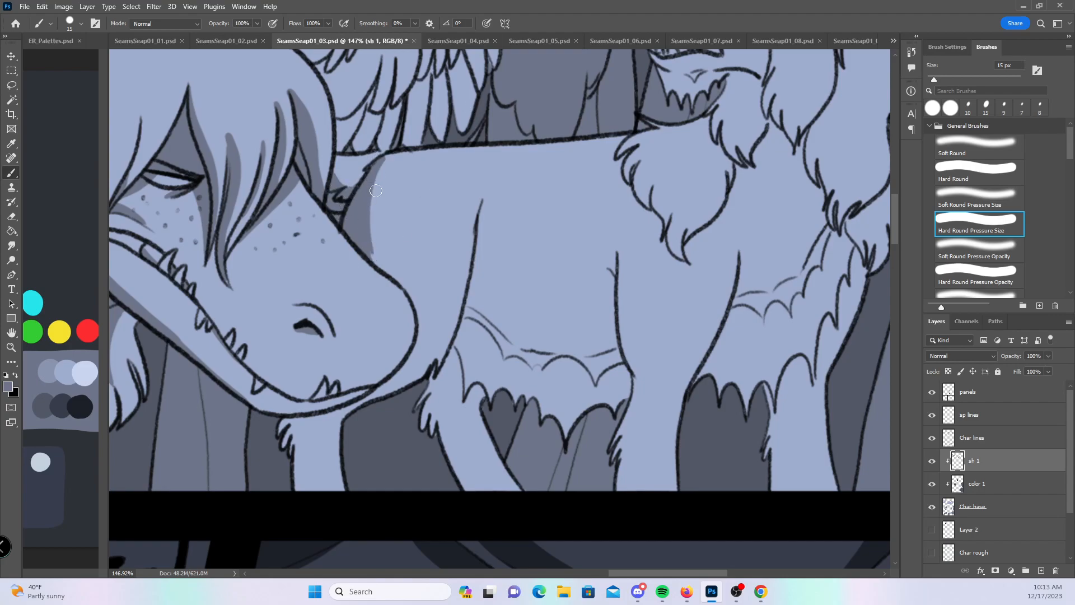
pyautogui.moveTo(484, 204)
pyautogui.mouseDown()
pyautogui.moveTo(505, 399)
pyautogui.moveTo(491, 379)
pyautogui.moveTo(516, 414)
pyautogui.mouseUp()
pyautogui.moveTo(481, 276)
pyautogui.mouseDown()
pyautogui.moveTo(485, 349)
pyautogui.moveTo(533, 400)
pyautogui.moveTo(519, 402)
pyautogui.moveTo(558, 435)
pyautogui.mouseUp()
pyautogui.moveTo(610, 271)
pyautogui.mouseDown()
pyautogui.moveTo(606, 336)
pyautogui.moveTo(607, 300)
pyautogui.moveTo(625, 381)
pyautogui.moveTo(613, 338)
pyautogui.moveTo(618, 254)
pyautogui.moveTo(617, 351)
pyautogui.moveTo(612, 318)
pyautogui.moveTo(622, 371)
pyautogui.moveTo(605, 419)
pyautogui.moveTo(629, 354)
pyautogui.moveTo(629, 444)
pyautogui.moveTo(641, 402)
pyautogui.moveTo(615, 483)
pyautogui.moveTo(621, 463)
pyautogui.mouseUp()
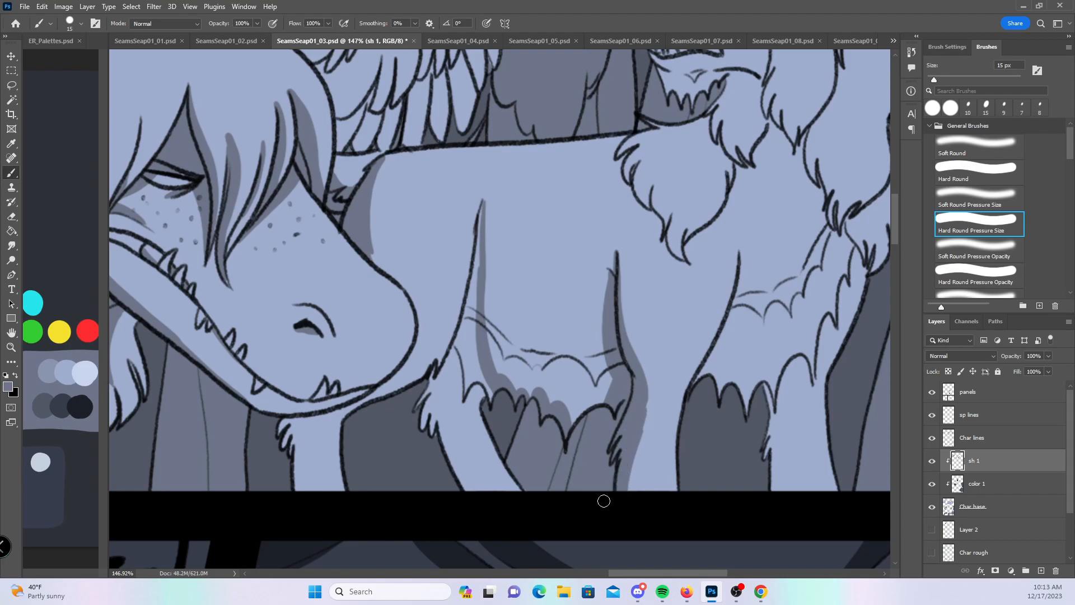
# - Fill the leg beneath the large creature's jaw using Hard Round, and shade the antlered creature's near thigh line using Hard Round Pressure Size
pyautogui.click(951, 175)
pyautogui.moveTo(282, 446)
pyautogui.mouseDown()
pyautogui.moveTo(343, 416)
pyautogui.moveTo(303, 433)
pyautogui.moveTo(330, 425)
pyautogui.moveTo(346, 439)
pyautogui.moveTo(360, 506)
pyautogui.mouseUp()
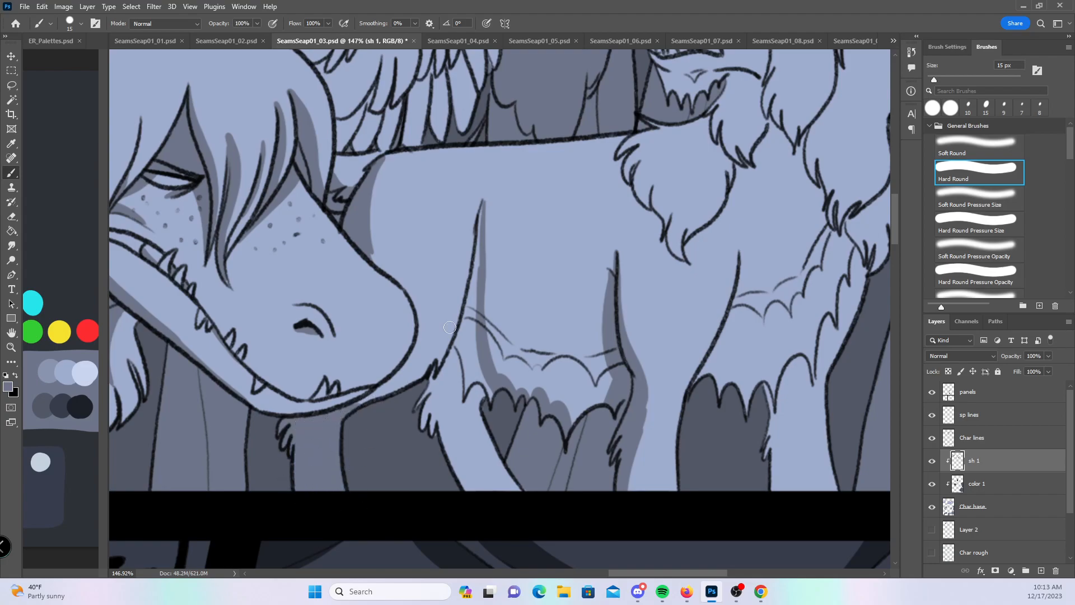
pyautogui.moveTo(482, 218); pyautogui.dragTo(468, 341)
pyautogui.click(960, 225)
pyautogui.moveTo(484, 203)
pyautogui.mouseDown()
pyautogui.moveTo(474, 315)
pyautogui.moveTo(486, 218)
pyautogui.moveTo(490, 355)
pyautogui.mouseUp()
pyautogui.moveTo(469, 286); pyautogui.dragTo(451, 370)
pyautogui.moveTo(472, 260); pyautogui.dragTo(433, 384)
pyautogui.moveTo(452, 343); pyautogui.dragTo(423, 399)
pyautogui.moveTo(448, 363); pyautogui.dragTo(434, 391)
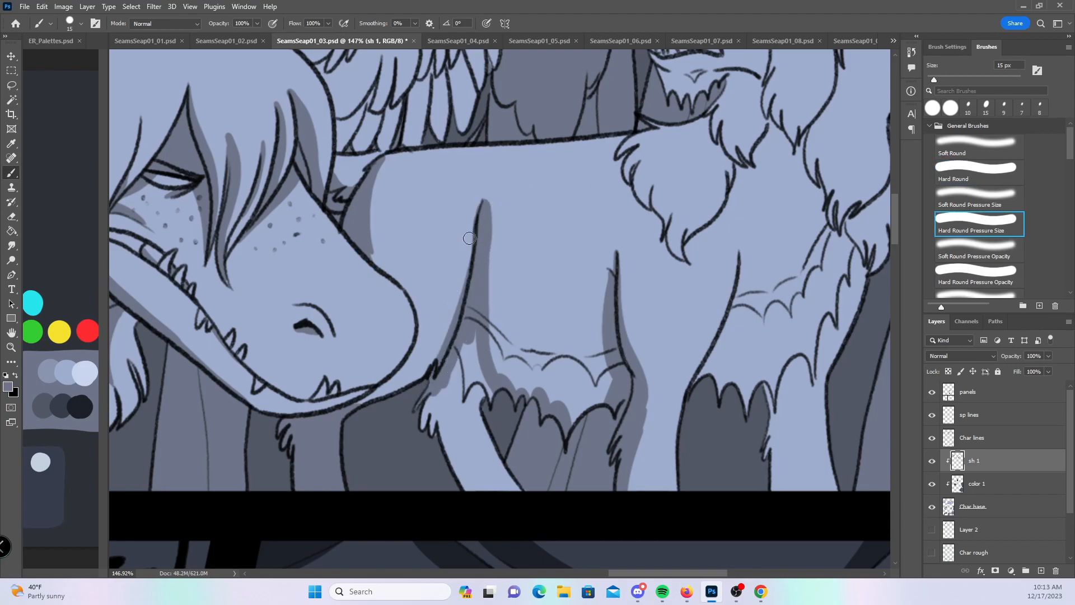
# - Fill the antlered creature's lower hind leg and the adjoining belly fur with shadow using the Hard Round brush
pyautogui.click(969, 170)
pyautogui.moveTo(470, 330)
pyautogui.mouseDown()
pyautogui.moveTo(450, 398)
pyautogui.moveTo(484, 417)
pyautogui.mouseUp()
pyautogui.moveTo(487, 372); pyautogui.dragTo(496, 417)
pyautogui.moveTo(437, 389)
pyautogui.mouseDown()
pyautogui.moveTo(450, 445)
pyautogui.moveTo(482, 487)
pyautogui.moveTo(505, 500)
pyautogui.moveTo(526, 480)
pyautogui.mouseUp()
# - Shade the antlered creature's chest fur between its forelegs and the second foreleg's edge using the Hard Round Pressure Size brush
pyautogui.moveTo(830, 350); pyautogui.dragTo(604, 389)
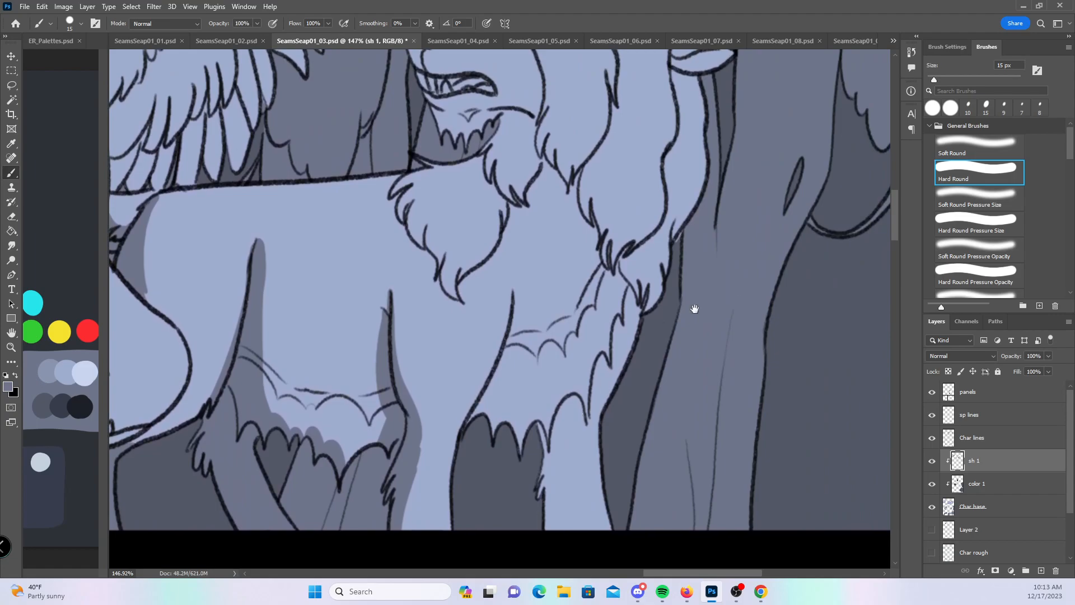
pyautogui.click(978, 223)
pyautogui.moveTo(514, 296)
pyautogui.mouseDown()
pyautogui.moveTo(516, 327)
pyautogui.moveTo(515, 302)
pyautogui.moveTo(487, 405)
pyautogui.moveTo(476, 409)
pyautogui.moveTo(524, 325)
pyautogui.moveTo(519, 302)
pyautogui.moveTo(492, 456)
pyautogui.mouseUp()
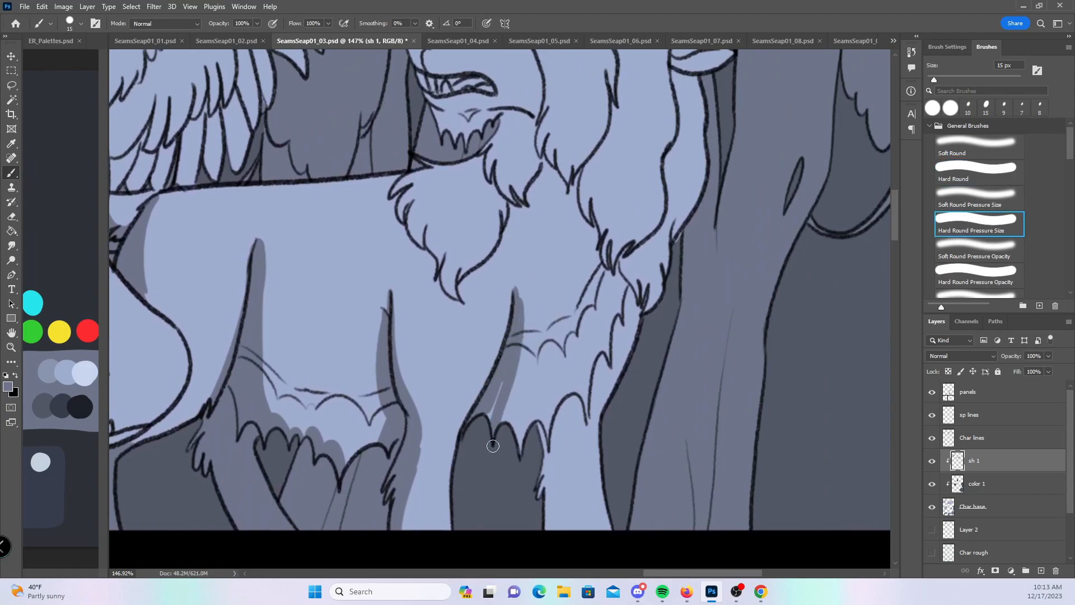
pyautogui.moveTo(517, 396)
pyautogui.mouseDown()
pyautogui.moveTo(504, 443)
pyautogui.moveTo(548, 391)
pyautogui.moveTo(560, 420)
pyautogui.moveTo(576, 407)
pyautogui.moveTo(540, 480)
pyautogui.moveTo(557, 436)
pyautogui.moveTo(543, 516)
pyautogui.moveTo(561, 459)
pyautogui.moveTo(569, 540)
pyautogui.moveTo(581, 411)
pyautogui.mouseUp()
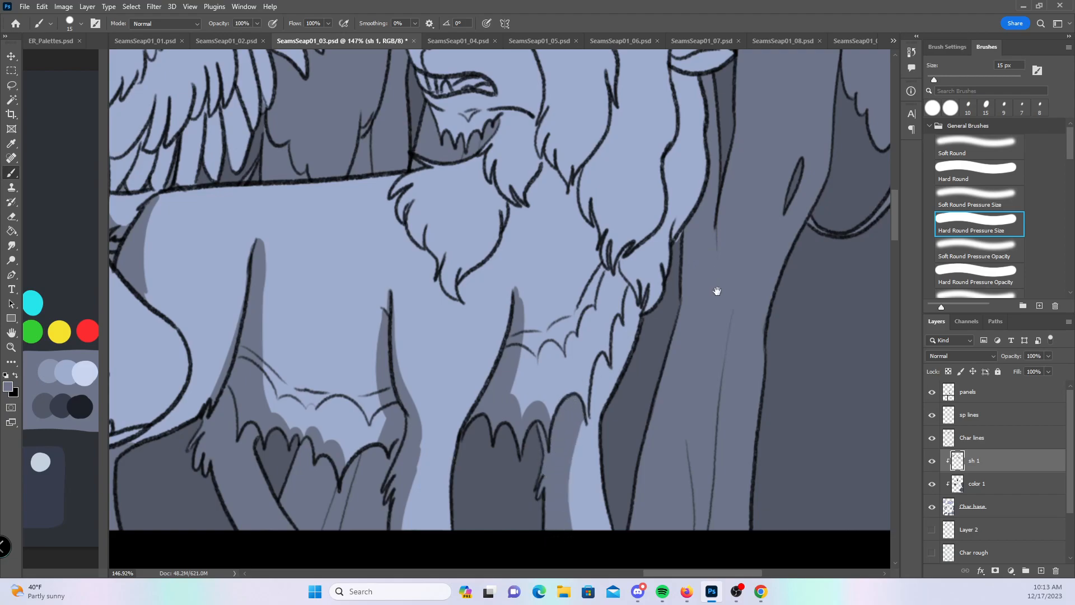
pyautogui.moveTo(715, 281); pyautogui.dragTo(562, 405)
pyautogui.moveTo(387, 361)
pyautogui.mouseDown()
pyautogui.moveTo(383, 482)
pyautogui.moveTo(385, 431)
pyautogui.moveTo(378, 473)
pyautogui.moveTo(414, 503)
pyautogui.moveTo(402, 471)
pyautogui.moveTo(395, 483)
pyautogui.moveTo(461, 462)
pyautogui.moveTo(492, 380)
pyautogui.moveTo(485, 428)
pyautogui.moveTo(496, 372)
pyautogui.mouseUp()
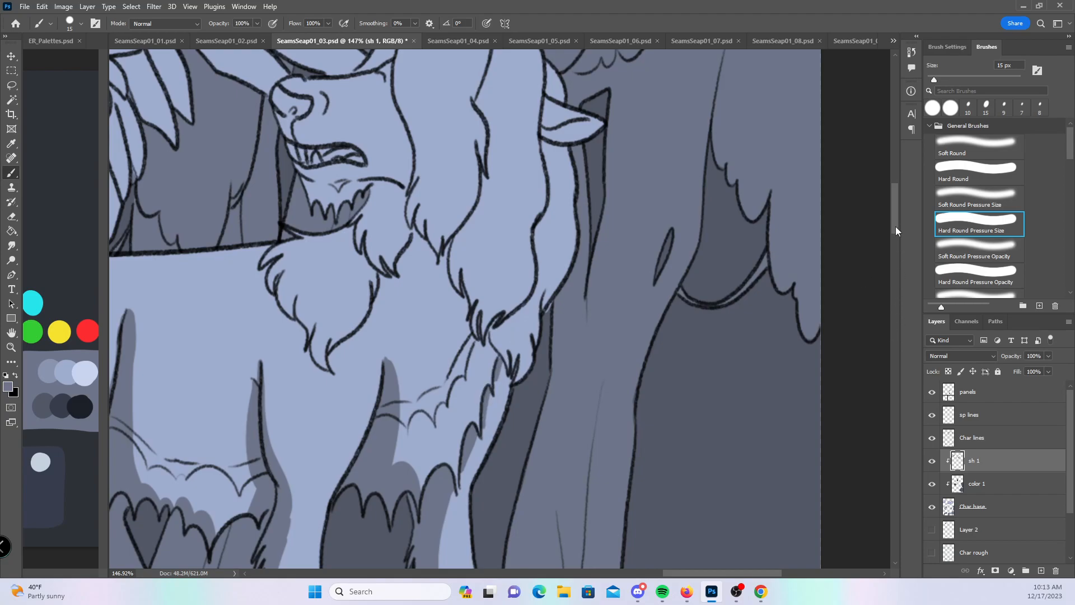
# - Shade the inside of the antlered creature's snarling mouth and the fur beneath its chin
pyautogui.moveTo(896, 229); pyautogui.dragTo(894, 220)
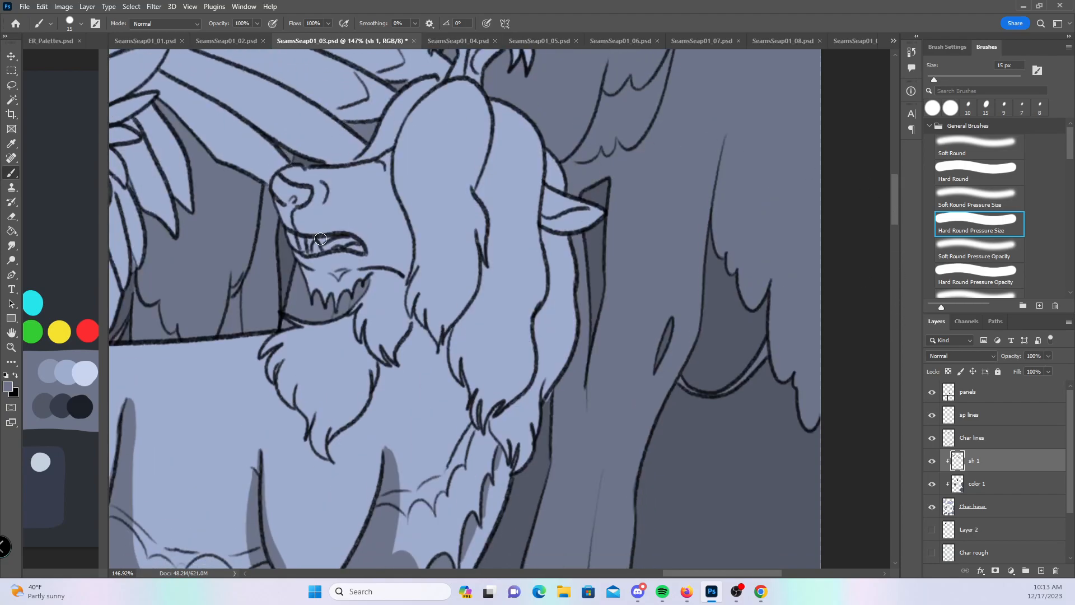
pyautogui.moveTo(326, 248); pyautogui.dragTo(357, 245)
pyautogui.moveTo(325, 280)
pyautogui.mouseDown()
pyautogui.moveTo(354, 270)
pyautogui.moveTo(350, 290)
pyautogui.moveTo(374, 274)
pyautogui.mouseUp()
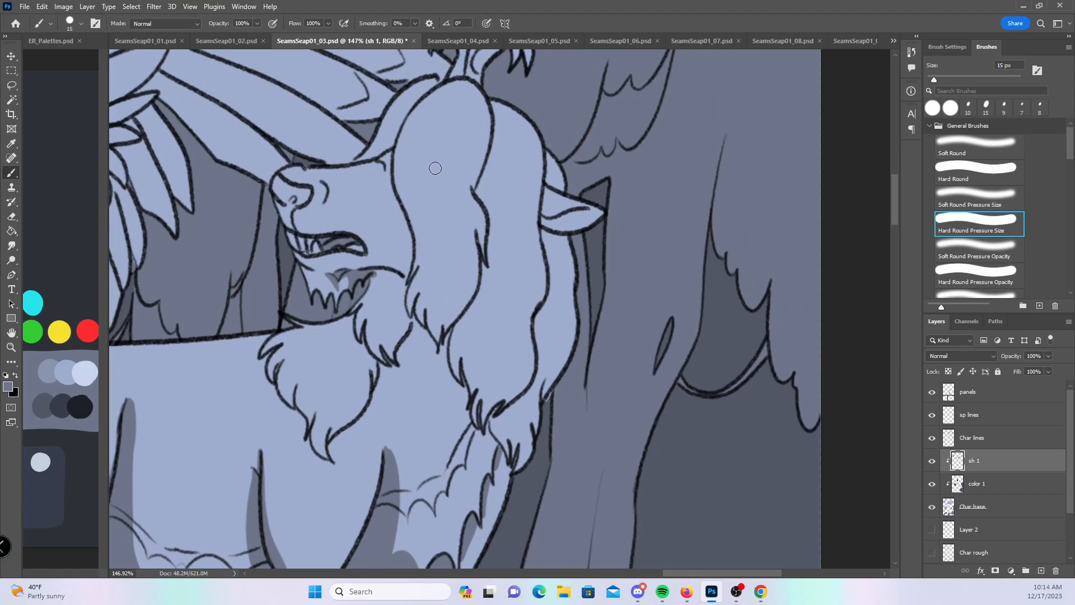
# - Shade the antlered creature's beard and neck fur tufts, and the hair beside its brow
pyautogui.moveTo(329, 448)
pyautogui.mouseDown()
pyautogui.moveTo(336, 414)
pyautogui.moveTo(327, 439)
pyautogui.moveTo(361, 398)
pyautogui.moveTo(361, 335)
pyautogui.moveTo(366, 371)
pyautogui.mouseUp()
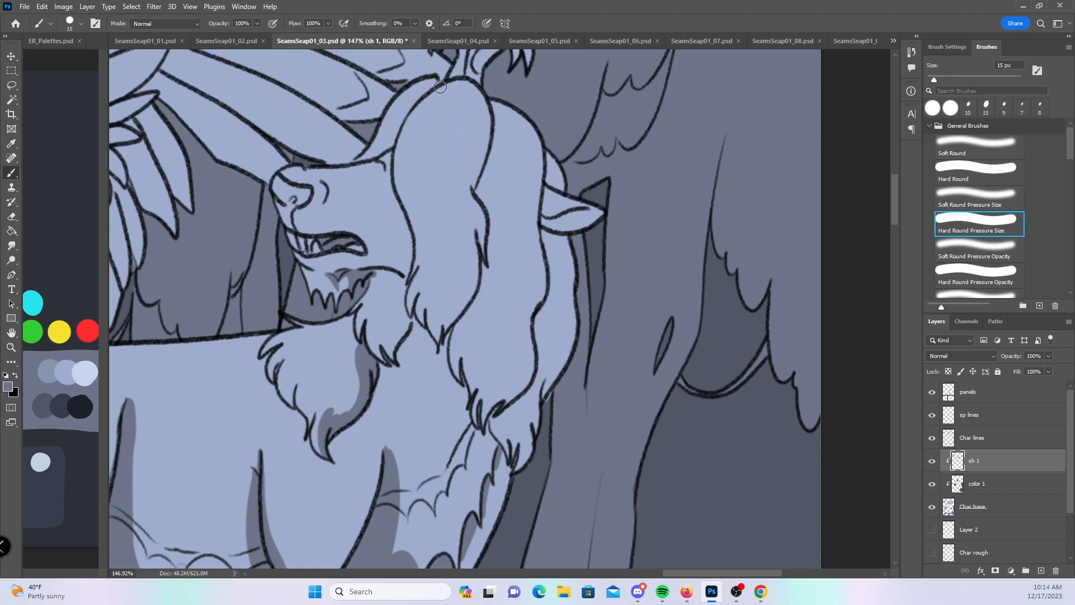
pyautogui.moveTo(385, 270)
pyautogui.mouseDown()
pyautogui.moveTo(377, 343)
pyautogui.moveTo(391, 366)
pyautogui.moveTo(387, 323)
pyautogui.moveTo(392, 358)
pyautogui.moveTo(400, 301)
pyautogui.moveTo(407, 322)
pyautogui.moveTo(375, 335)
pyautogui.moveTo(381, 284)
pyautogui.moveTo(385, 318)
pyautogui.moveTo(405, 328)
pyautogui.moveTo(396, 362)
pyautogui.moveTo(412, 323)
pyautogui.mouseUp()
pyautogui.moveTo(383, 367); pyautogui.dragTo(361, 406)
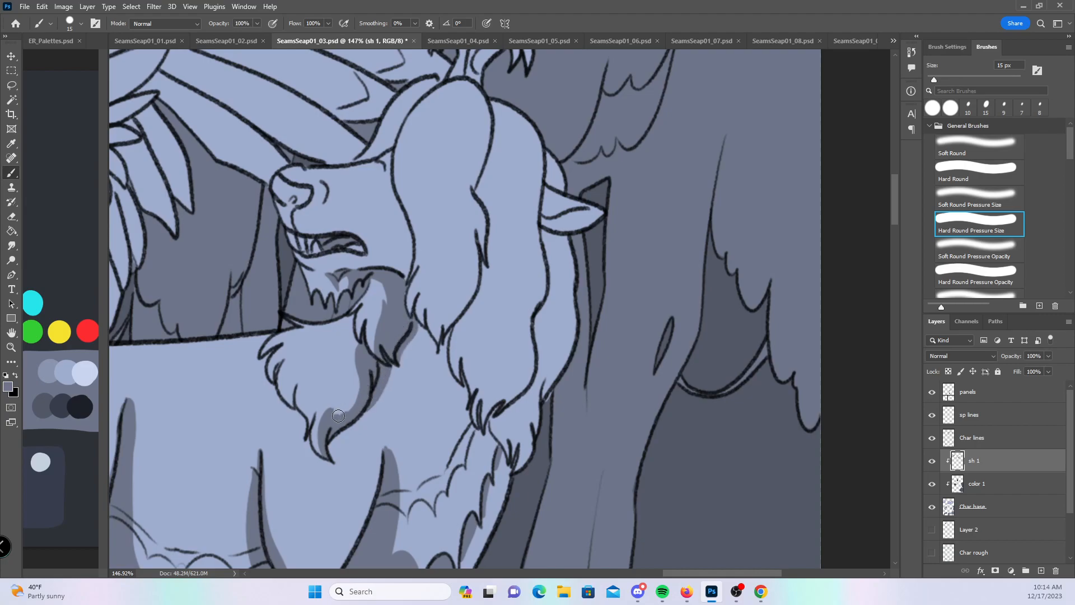
pyautogui.moveTo(418, 327); pyautogui.dragTo(424, 336)
pyautogui.moveTo(374, 159)
pyautogui.mouseDown()
pyautogui.moveTo(421, 103)
pyautogui.moveTo(377, 157)
pyautogui.moveTo(392, 143)
pyautogui.moveTo(398, 208)
pyautogui.mouseUp()
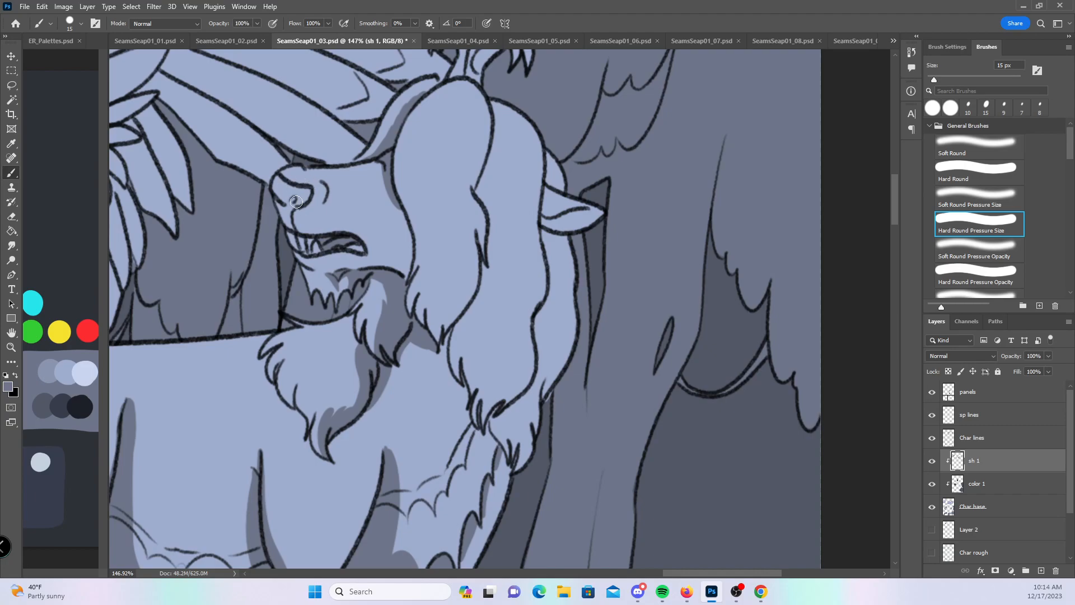
# - Shade the trailing edges of the antlered creature's front and middle hair locks and the underside of its ear
pyautogui.moveTo(485, 86)
pyautogui.mouseDown()
pyautogui.moveTo(461, 181)
pyautogui.moveTo(470, 229)
pyautogui.moveTo(438, 350)
pyautogui.moveTo(430, 323)
pyautogui.moveTo(439, 332)
pyautogui.moveTo(448, 299)
pyautogui.moveTo(443, 344)
pyautogui.moveTo(449, 325)
pyautogui.moveTo(426, 349)
pyautogui.moveTo(441, 356)
pyautogui.moveTo(469, 234)
pyautogui.moveTo(450, 322)
pyautogui.moveTo(477, 269)
pyautogui.moveTo(468, 182)
pyautogui.moveTo(481, 239)
pyautogui.moveTo(468, 197)
pyautogui.moveTo(486, 104)
pyautogui.mouseUp()
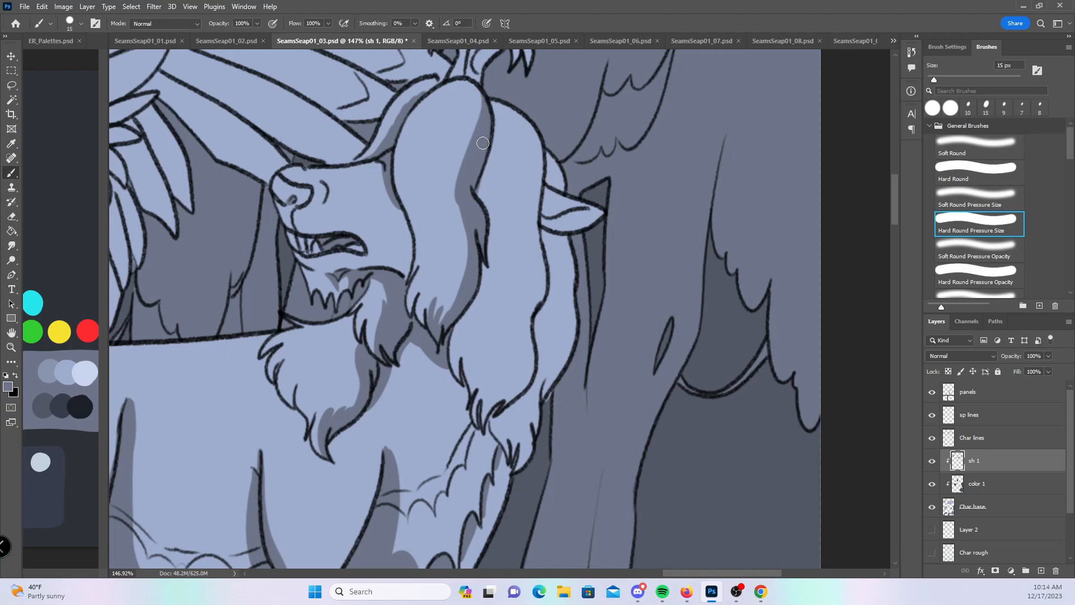
pyautogui.moveTo(538, 156)
pyautogui.mouseDown()
pyautogui.moveTo(521, 313)
pyautogui.moveTo(495, 374)
pyautogui.moveTo(493, 336)
pyautogui.moveTo(502, 356)
pyautogui.moveTo(480, 428)
pyautogui.moveTo(490, 404)
pyautogui.moveTo(487, 448)
pyautogui.moveTo(479, 418)
pyautogui.mouseUp()
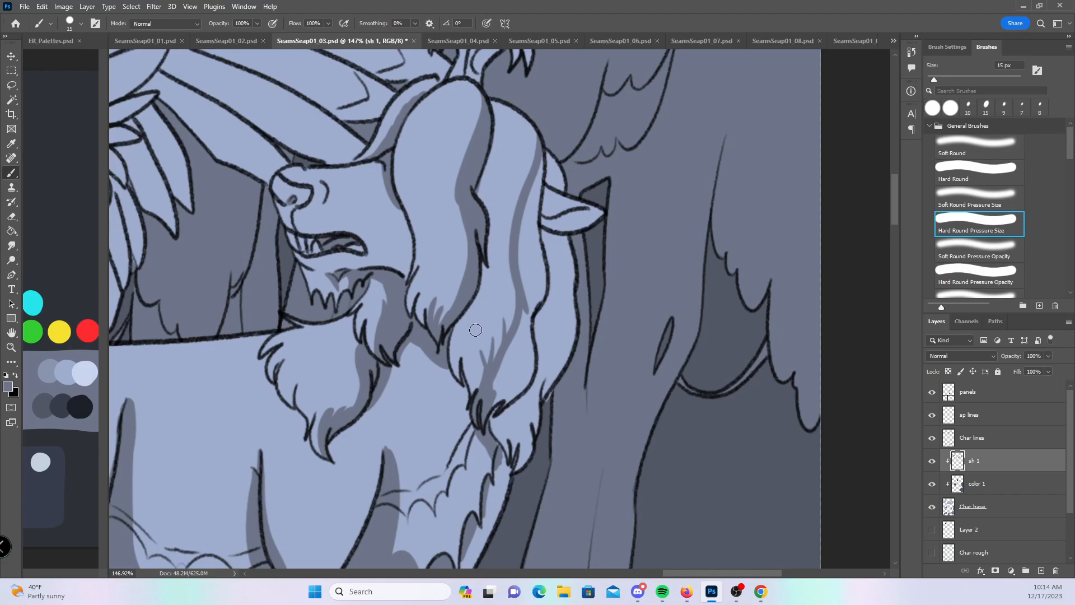
pyautogui.moveTo(462, 374); pyautogui.dragTo(474, 398)
pyautogui.moveTo(548, 226); pyautogui.dragTo(600, 213)
pyautogui.moveTo(554, 158)
pyautogui.mouseDown()
pyautogui.moveTo(558, 180)
pyautogui.moveTo(551, 159)
pyautogui.mouseUp()
pyautogui.moveTo(551, 159); pyautogui.dragTo(563, 189)
pyautogui.moveTo(559, 231); pyautogui.dragTo(542, 383)
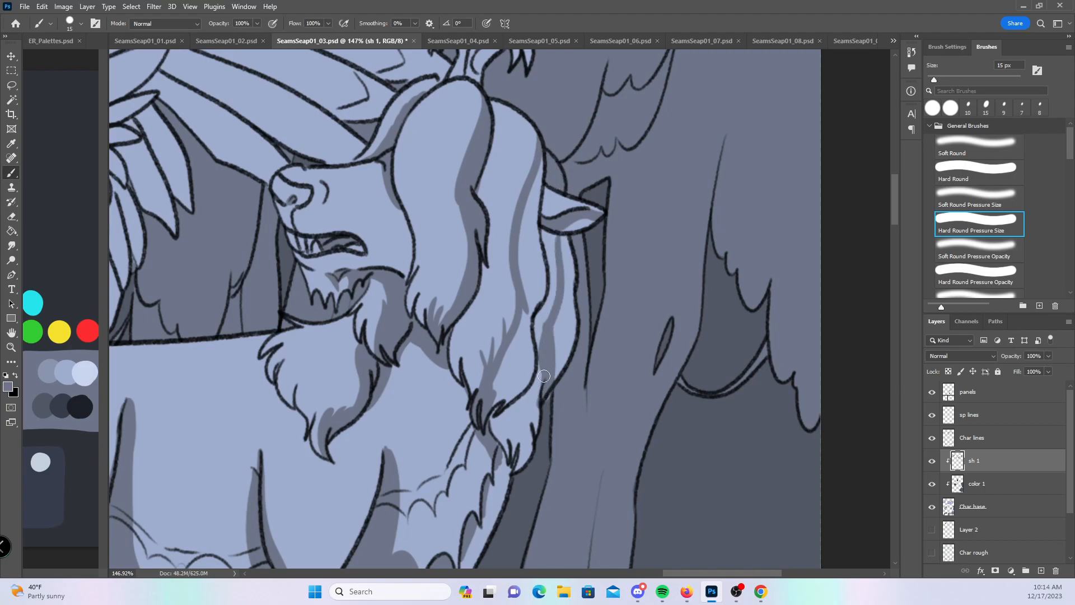
pyautogui.hotkey('ctrl', 'z')
pyautogui.hotkey('ctrl', 'z')
pyautogui.hotkey('ctrl', 'z')
pyautogui.hotkey('ctrl', 'z')
pyautogui.hotkey('ctrl', 'z')
# - Shade the hair hanging behind the creature's ear with Hard Round Pressure Size, and widen the middle lock's shadow with Hard Round
pyautogui.moveTo(542, 228)
pyautogui.mouseDown()
pyautogui.moveTo(538, 313)
pyautogui.moveTo(500, 437)
pyautogui.moveTo(513, 468)
pyautogui.mouseUp()
pyautogui.moveTo(579, 264)
pyautogui.mouseDown()
pyautogui.moveTo(553, 392)
pyautogui.moveTo(570, 358)
pyautogui.moveTo(577, 274)
pyautogui.mouseUp()
pyautogui.click(988, 174)
pyautogui.moveTo(540, 146)
pyautogui.mouseDown()
pyautogui.moveTo(524, 235)
pyautogui.moveTo(529, 277)
pyautogui.moveTo(541, 274)
pyautogui.moveTo(523, 283)
pyautogui.moveTo(493, 392)
pyautogui.moveTo(524, 365)
pyautogui.mouseUp()
pyautogui.click(974, 222)
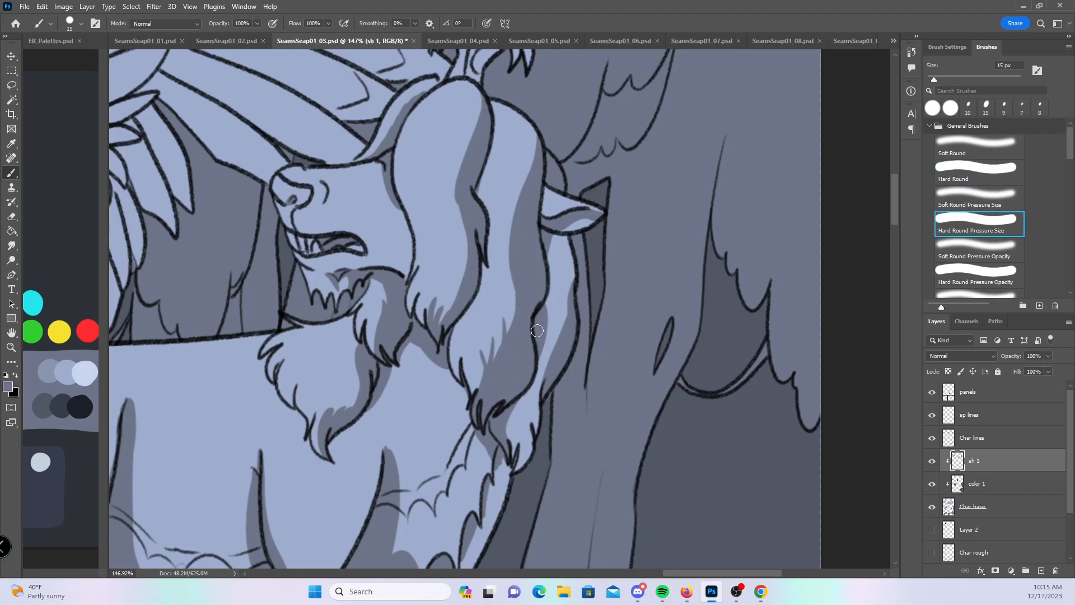
pyautogui.moveTo(512, 474); pyautogui.dragTo(532, 436)
# - Shade the undersides and inner branches of the creature's antlers, from the lower tines up to the top prongs
pyautogui.press('z')
pyautogui.moveTo(561, 306); pyautogui.dragTo(546, 371)
pyautogui.press('space')
pyautogui.press('z')
pyautogui.moveTo(542, 243); pyautogui.dragTo(605, 243)
pyautogui.moveTo(487, 289)
pyautogui.mouseDown()
pyautogui.moveTo(484, 308)
pyautogui.moveTo(476, 226)
pyautogui.moveTo(471, 268)
pyautogui.moveTo(482, 245)
pyautogui.moveTo(451, 268)
pyautogui.moveTo(476, 231)
pyautogui.mouseUp()
pyautogui.moveTo(517, 319)
pyautogui.mouseDown()
pyautogui.moveTo(518, 297)
pyautogui.moveTo(577, 260)
pyautogui.mouseUp()
pyautogui.moveTo(895, 179); pyautogui.dragTo(895, 168)
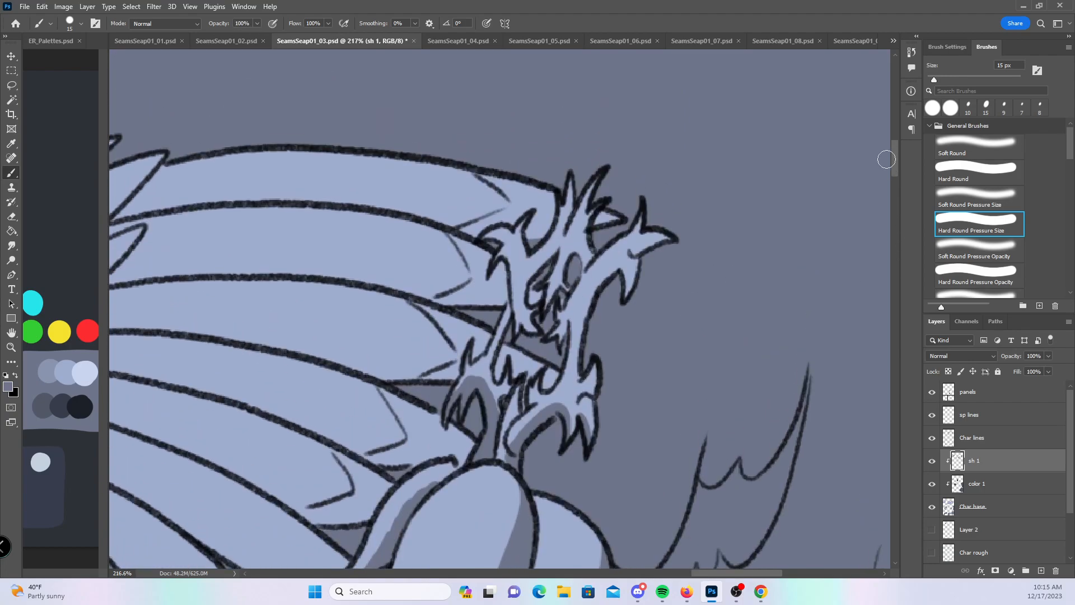
pyautogui.moveTo(507, 255)
pyautogui.mouseDown()
pyautogui.moveTo(523, 333)
pyautogui.moveTo(493, 350)
pyautogui.moveTo(504, 392)
pyautogui.moveTo(523, 386)
pyautogui.moveTo(507, 393)
pyautogui.moveTo(534, 401)
pyautogui.moveTo(597, 382)
pyautogui.moveTo(614, 265)
pyautogui.moveTo(666, 232)
pyautogui.mouseUp()
pyautogui.moveTo(570, 181)
pyautogui.mouseDown()
pyautogui.moveTo(577, 226)
pyautogui.moveTo(566, 282)
pyautogui.moveTo(594, 213)
pyautogui.moveTo(561, 282)
pyautogui.moveTo(571, 273)
pyautogui.mouseUp()
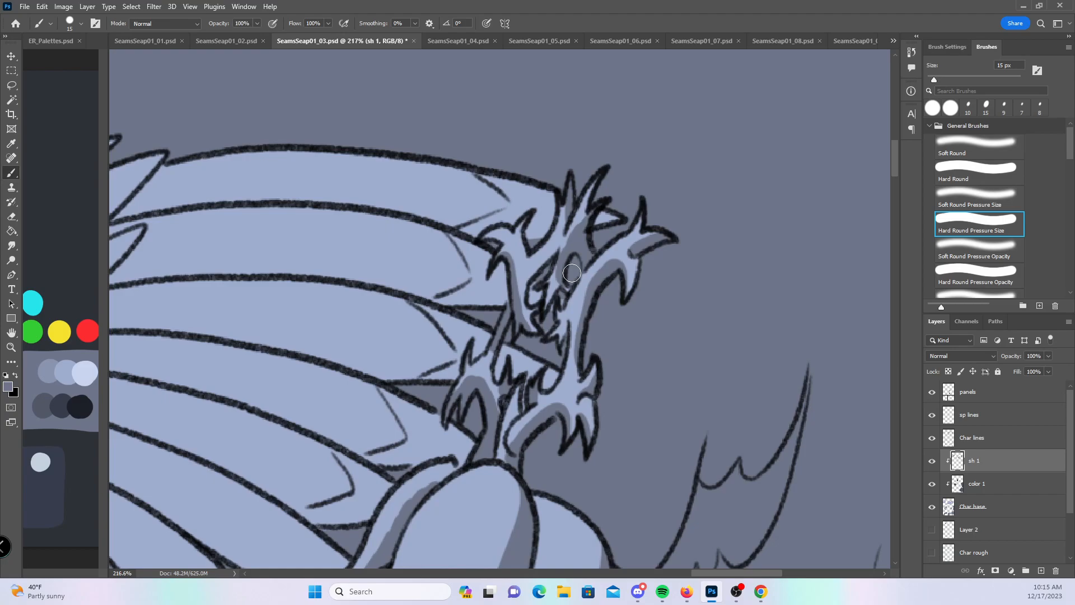
# - Shade the clawed hand and the underside of the forearm of the winged creature behind the witch hat
pyautogui.press('z')
pyautogui.moveTo(700, 355); pyautogui.dragTo(697, 257)
pyautogui.moveTo(272, 340); pyautogui.dragTo(345, 338)
pyautogui.press('b')
pyautogui.moveTo(448, 138); pyautogui.dragTo(409, 197)
pyautogui.moveTo(364, 263)
pyautogui.mouseDown()
pyautogui.moveTo(356, 233)
pyautogui.moveTo(367, 213)
pyautogui.moveTo(412, 162)
pyautogui.moveTo(388, 186)
pyautogui.moveTo(429, 162)
pyautogui.mouseUp()
pyautogui.moveTo(424, 262)
pyautogui.mouseDown()
pyautogui.moveTo(419, 216)
pyautogui.moveTo(421, 238)
pyautogui.moveTo(439, 165)
pyautogui.moveTo(469, 155)
pyautogui.moveTo(447, 232)
pyautogui.moveTo(476, 249)
pyautogui.moveTo(497, 301)
pyautogui.moveTo(596, 357)
pyautogui.mouseUp()
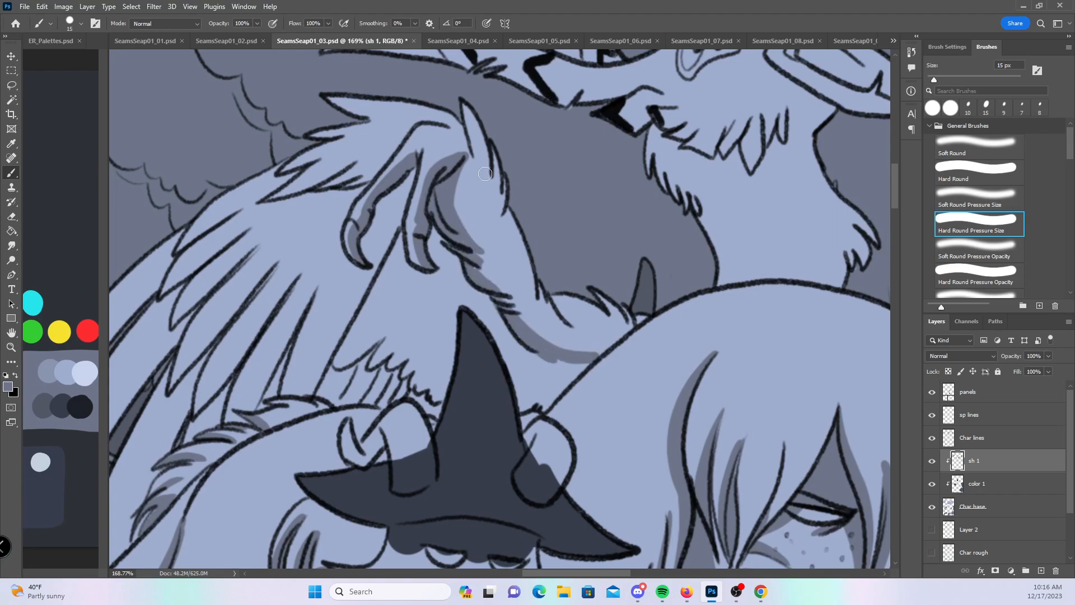
# - Shade the undersides of the long wing feathers hanging below the winged creature's clawed hand
pyautogui.moveTo(334, 369); pyautogui.dragTo(318, 394)
pyautogui.moveTo(249, 412); pyautogui.dragTo(305, 305)
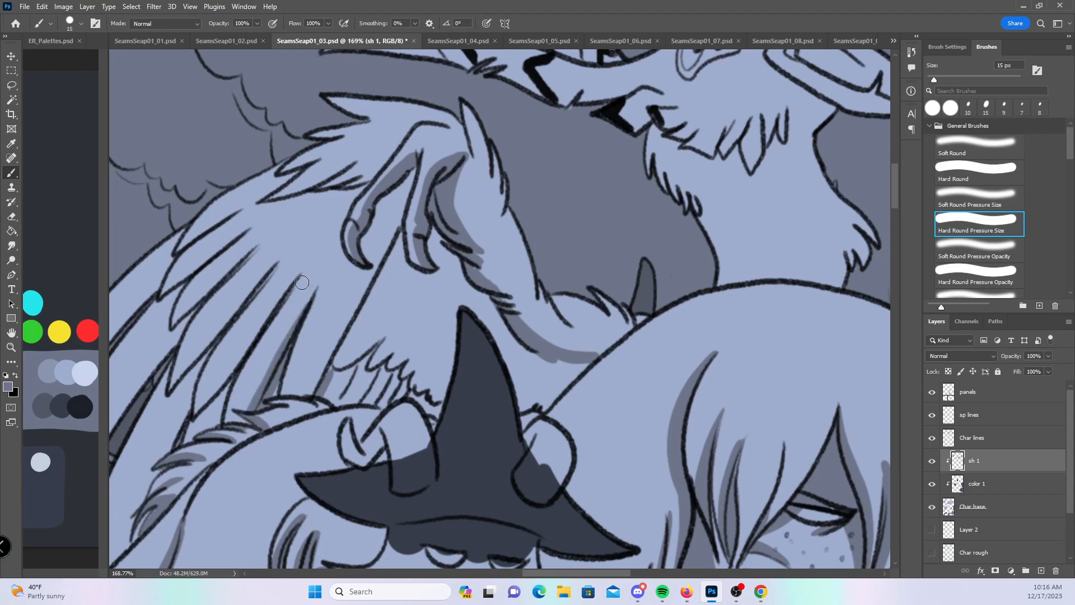
pyautogui.moveTo(194, 416); pyautogui.dragTo(235, 357)
pyautogui.moveTo(266, 317)
pyautogui.mouseDown()
pyautogui.moveTo(284, 292)
pyautogui.moveTo(235, 365)
pyautogui.mouseUp()
pyautogui.moveTo(172, 389); pyautogui.dragTo(269, 269)
pyautogui.moveTo(173, 328); pyautogui.dragTo(263, 238)
pyautogui.moveTo(166, 291)
pyautogui.mouseDown()
pyautogui.moveTo(158, 300)
pyautogui.moveTo(255, 222)
pyautogui.mouseUp()
# - Shade the remaining wing feathers toward the panel border and those above the fur-lined back
pyautogui.moveTo(375, 387); pyautogui.dragTo(547, 273)
pyautogui.moveTo(339, 259); pyautogui.dragTo(247, 395)
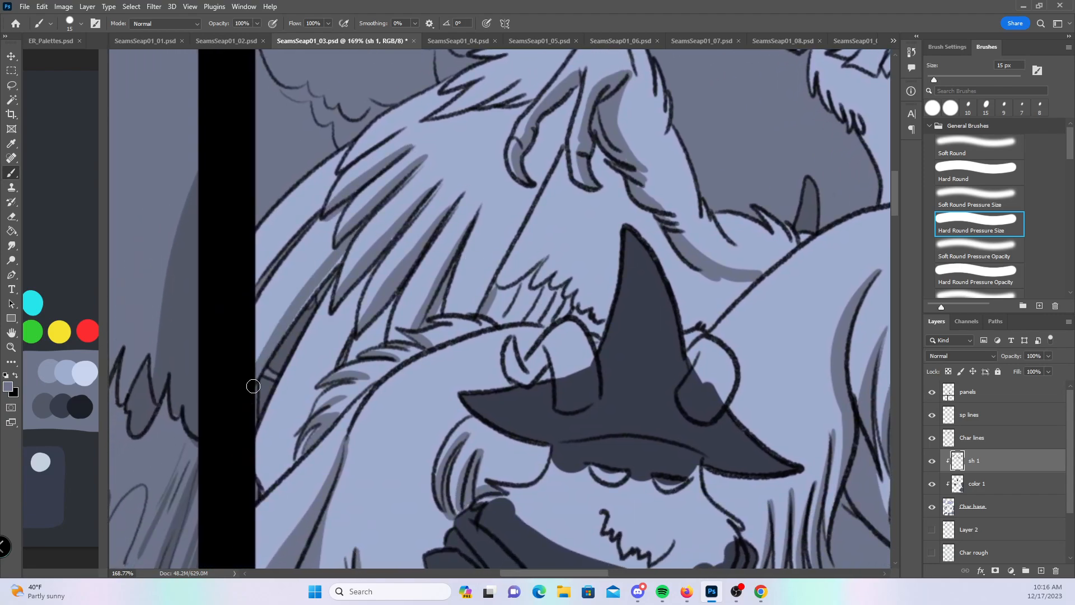
pyautogui.moveTo(328, 197); pyautogui.dragTo(250, 298)
pyautogui.moveTo(296, 227); pyautogui.dragTo(235, 320)
pyautogui.moveTo(378, 259); pyautogui.dragTo(321, 380)
pyautogui.moveTo(397, 298); pyautogui.dragTo(381, 340)
# - Shade the pointed feather tufts behind the clawed hand and the shadow along the wing edge beneath its fingers
pyautogui.moveTo(617, 349); pyautogui.dragTo(505, 438)
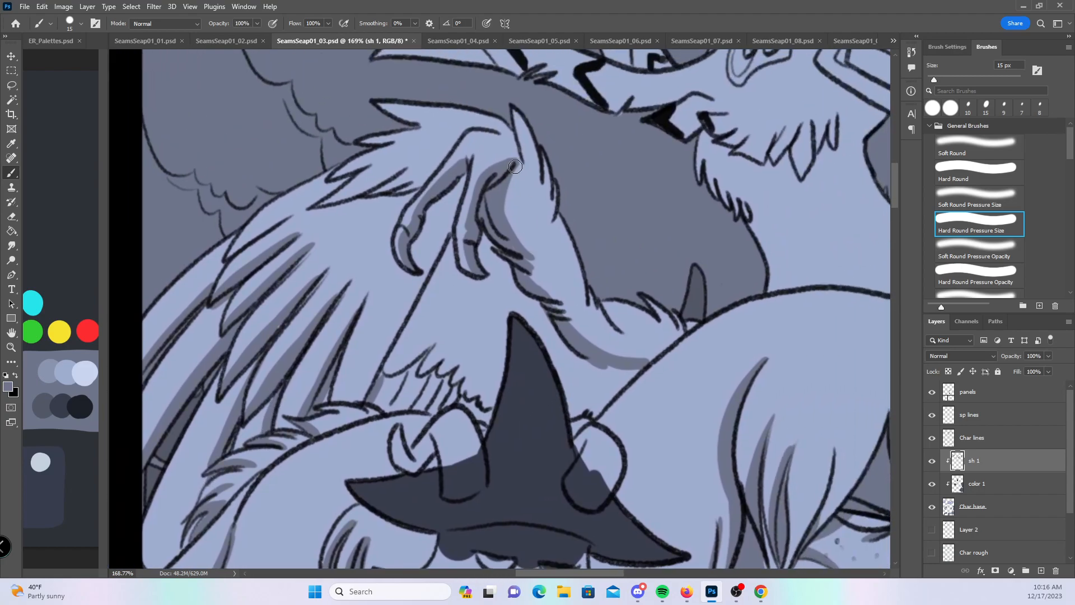
pyautogui.moveTo(327, 204); pyautogui.dragTo(414, 155)
pyautogui.moveTo(372, 187); pyautogui.dragTo(429, 172)
pyautogui.moveTo(388, 103)
pyautogui.mouseDown()
pyautogui.moveTo(405, 119)
pyautogui.moveTo(369, 145)
pyautogui.mouseUp()
pyautogui.moveTo(454, 234); pyautogui.dragTo(375, 401)
pyautogui.moveTo(465, 173); pyautogui.dragTo(441, 249)
pyautogui.moveTo(451, 193); pyautogui.dragTo(424, 311)
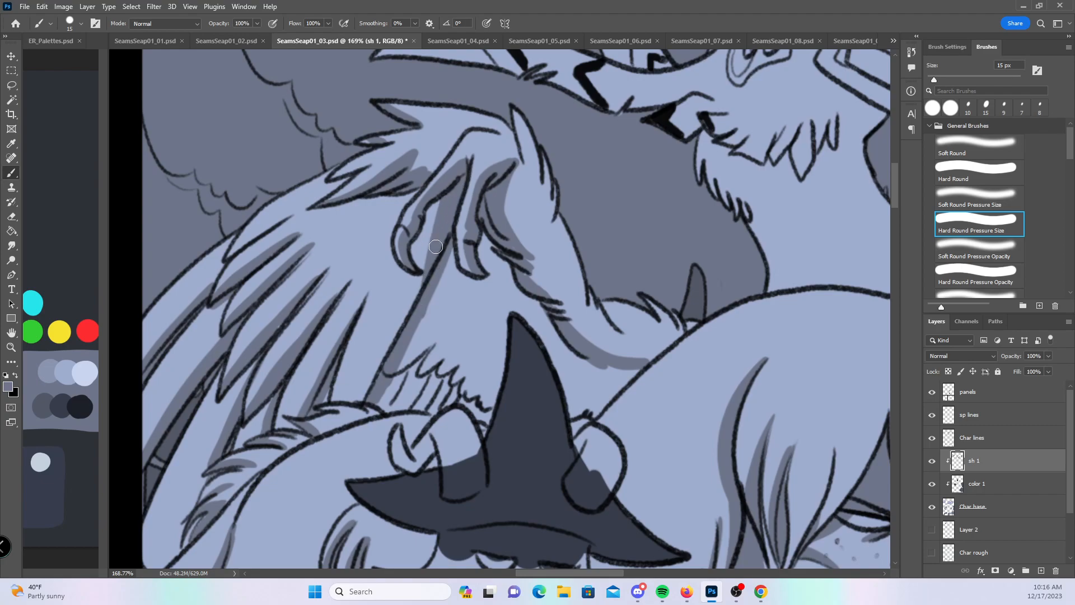
# - Fill the shadow area beneath the clawed hand and forearm using the Hard Round brush
pyautogui.moveTo(640, 462); pyautogui.dragTo(536, 456)
pyautogui.click(982, 179)
pyautogui.moveTo(374, 210)
pyautogui.mouseDown()
pyautogui.moveTo(385, 263)
pyautogui.moveTo(411, 288)
pyautogui.moveTo(422, 277)
pyautogui.mouseUp()
pyautogui.moveTo(356, 238)
pyautogui.mouseDown()
pyautogui.moveTo(375, 278)
pyautogui.moveTo(379, 241)
pyautogui.moveTo(342, 291)
pyautogui.moveTo(342, 266)
pyautogui.moveTo(282, 404)
pyautogui.moveTo(320, 399)
pyautogui.moveTo(290, 397)
pyautogui.moveTo(299, 373)
pyautogui.moveTo(341, 395)
pyautogui.moveTo(351, 360)
pyautogui.moveTo(378, 416)
pyautogui.moveTo(389, 295)
pyautogui.moveTo(386, 315)
pyautogui.moveTo(386, 288)
pyautogui.moveTo(356, 298)
pyautogui.moveTo(339, 323)
pyautogui.moveTo(346, 254)
pyautogui.moveTo(440, 325)
pyautogui.moveTo(465, 361)
pyautogui.moveTo(472, 422)
pyautogui.moveTo(531, 361)
pyautogui.moveTo(495, 362)
pyautogui.moveTo(477, 315)
pyautogui.mouseUp()
# - Shade the inside of the long-jawed creature's open mouth and its tongue using the Hard Round Pressure Size brush
pyautogui.moveTo(831, 357)
pyautogui.mouseDown()
pyautogui.moveTo(547, 492)
pyautogui.moveTo(551, 439)
pyautogui.mouseUp()
pyautogui.click(981, 220)
pyautogui.moveTo(565, 273)
pyautogui.mouseDown()
pyautogui.moveTo(612, 342)
pyautogui.moveTo(649, 348)
pyautogui.mouseUp()
pyautogui.moveTo(555, 163)
pyautogui.mouseDown()
pyautogui.moveTo(525, 209)
pyautogui.moveTo(527, 236)
pyautogui.moveTo(541, 193)
pyautogui.moveTo(543, 216)
pyautogui.moveTo(609, 128)
pyautogui.mouseUp()
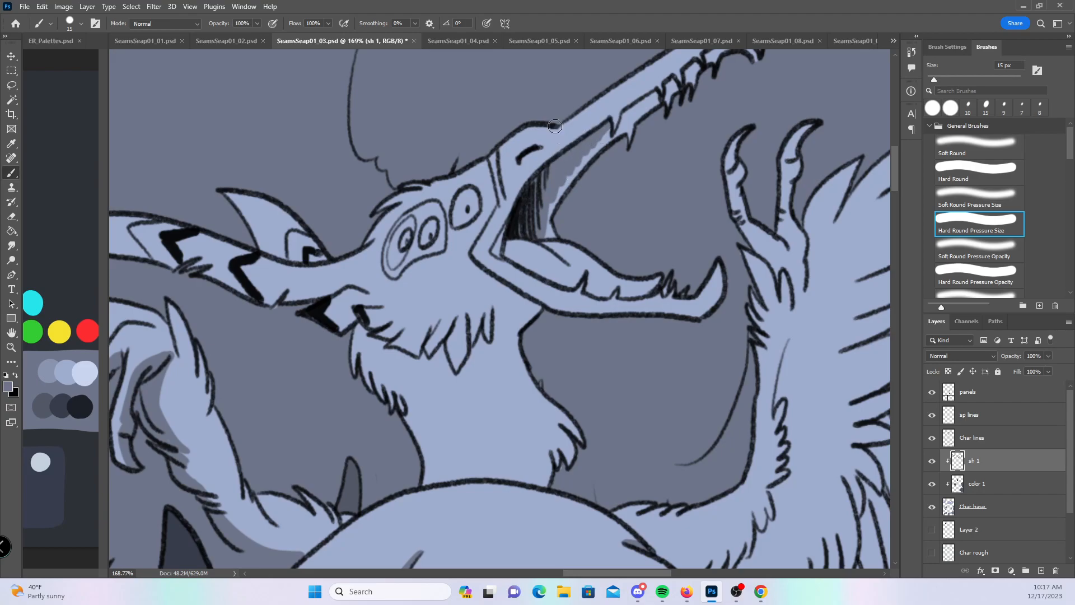
pyautogui.moveTo(509, 256)
pyautogui.mouseDown()
pyautogui.moveTo(576, 288)
pyautogui.moveTo(574, 280)
pyautogui.moveTo(604, 286)
pyautogui.moveTo(573, 277)
pyautogui.moveTo(608, 295)
pyautogui.mouseUp()
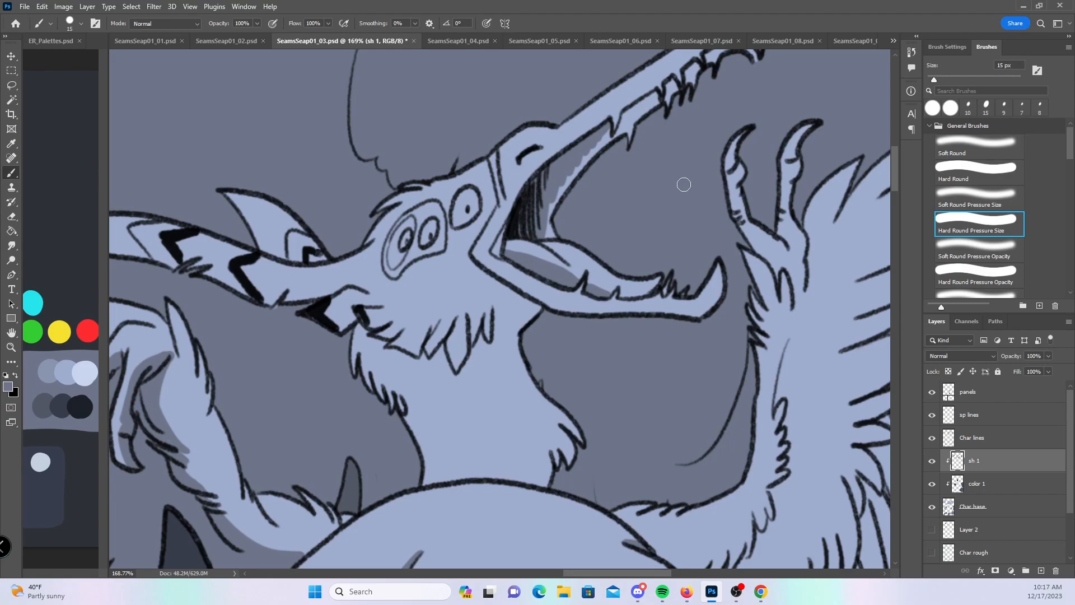
# - Shade the undersides of the long-jawed creature's two horns and the area beneath its cheek fur
pyautogui.moveTo(536, 335); pyautogui.dragTo(715, 307)
pyautogui.moveTo(211, 226)
pyautogui.mouseDown()
pyautogui.moveTo(380, 250)
pyautogui.moveTo(343, 242)
pyautogui.moveTo(371, 243)
pyautogui.moveTo(455, 276)
pyautogui.moveTo(431, 271)
pyautogui.moveTo(476, 261)
pyautogui.moveTo(392, 252)
pyautogui.moveTo(466, 273)
pyautogui.moveTo(414, 249)
pyautogui.moveTo(506, 265)
pyautogui.moveTo(451, 268)
pyautogui.moveTo(544, 259)
pyautogui.mouseUp()
pyautogui.moveTo(415, 170)
pyautogui.mouseDown()
pyautogui.moveTo(447, 213)
pyautogui.moveTo(423, 193)
pyautogui.moveTo(437, 213)
pyautogui.moveTo(423, 175)
pyautogui.moveTo(497, 230)
pyautogui.moveTo(475, 227)
pyautogui.mouseUp()
pyautogui.moveTo(537, 264)
pyautogui.mouseDown()
pyautogui.moveTo(511, 283)
pyautogui.moveTo(516, 296)
pyautogui.moveTo(539, 265)
pyautogui.moveTo(517, 299)
pyautogui.moveTo(573, 277)
pyautogui.moveTo(542, 310)
pyautogui.moveTo(535, 349)
pyautogui.moveTo(546, 311)
pyautogui.moveTo(555, 313)
pyautogui.moveTo(543, 341)
pyautogui.moveTo(563, 319)
pyautogui.moveTo(574, 340)
pyautogui.moveTo(561, 345)
pyautogui.moveTo(568, 325)
pyautogui.moveTo(621, 305)
pyautogui.moveTo(608, 303)
pyautogui.moveTo(600, 325)
pyautogui.moveTo(619, 289)
pyautogui.moveTo(639, 293)
pyautogui.moveTo(617, 327)
pyautogui.moveTo(626, 334)
pyautogui.moveTo(660, 310)
pyautogui.mouseUp()
# - Shade the front of the long-jawed creature's neck beneath the jaw and its chest fur tuft
pyautogui.hscroll(5, 788, 349)
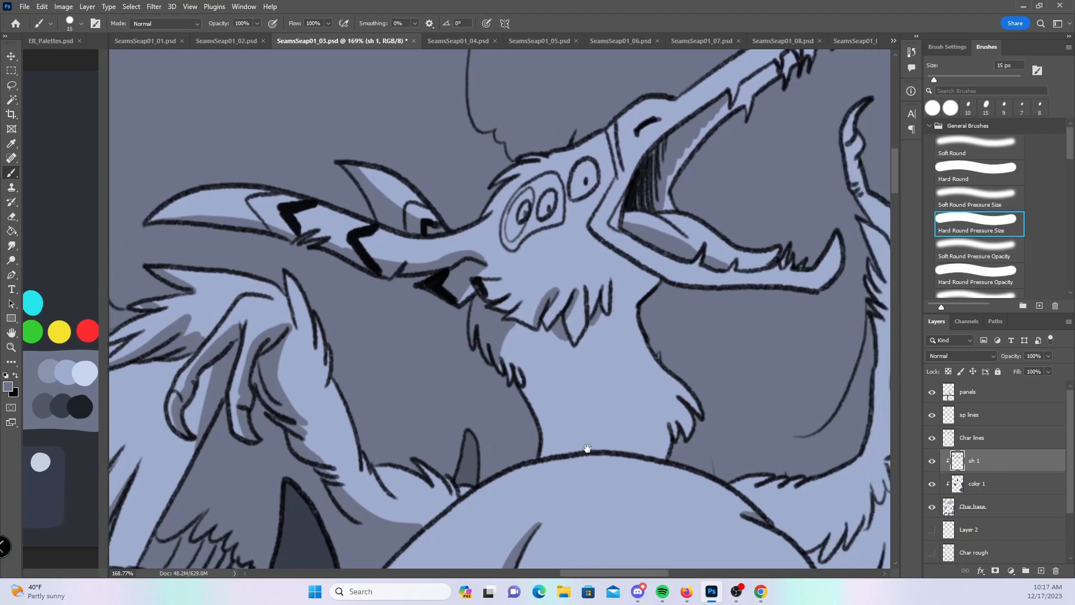
pyautogui.moveTo(409, 257)
pyautogui.mouseDown()
pyautogui.moveTo(444, 275)
pyautogui.moveTo(421, 286)
pyautogui.moveTo(431, 312)
pyautogui.moveTo(402, 248)
pyautogui.moveTo(447, 332)
pyautogui.moveTo(424, 327)
pyautogui.moveTo(407, 267)
pyautogui.moveTo(446, 349)
pyautogui.moveTo(407, 308)
pyautogui.moveTo(493, 392)
pyautogui.mouseUp()
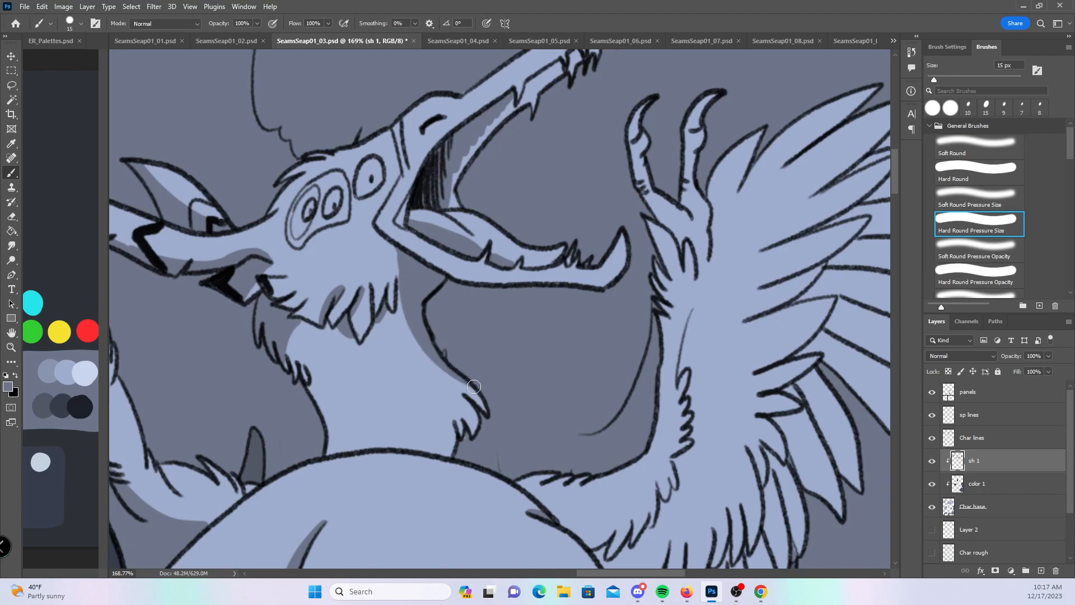
pyautogui.moveTo(447, 456)
pyautogui.mouseDown()
pyautogui.moveTo(439, 416)
pyautogui.moveTo(462, 425)
pyautogui.moveTo(460, 415)
pyautogui.moveTo(475, 435)
pyautogui.moveTo(486, 411)
pyautogui.mouseUp()
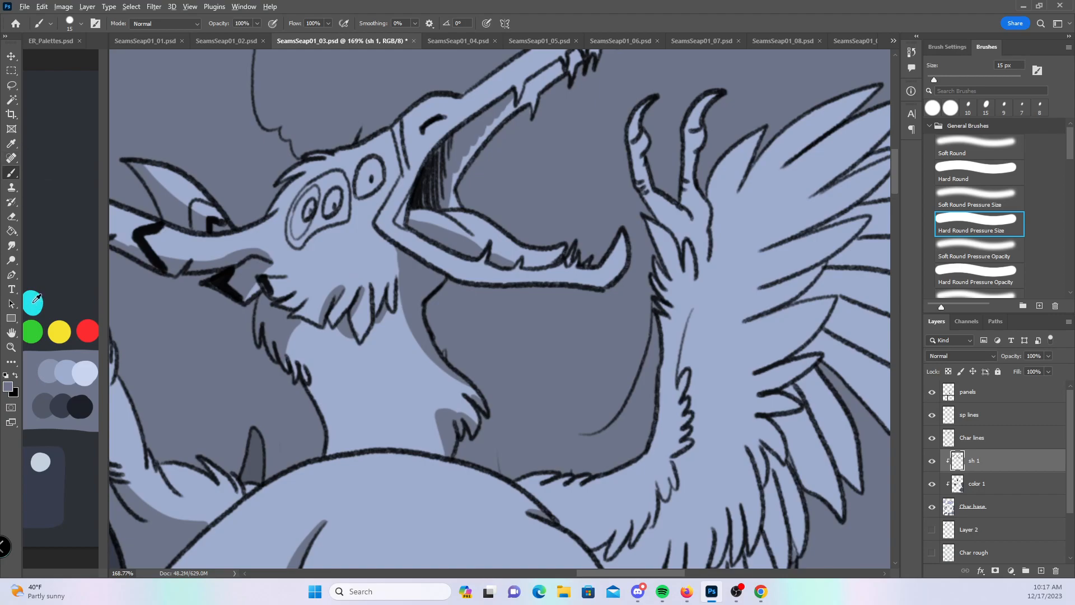
# - Sample the cyan palette swatch and add a new layer clipped to the sp lines layer
pyautogui.keyDown('alt'); pyautogui.click(34, 302); pyautogui.keyUp('alt')
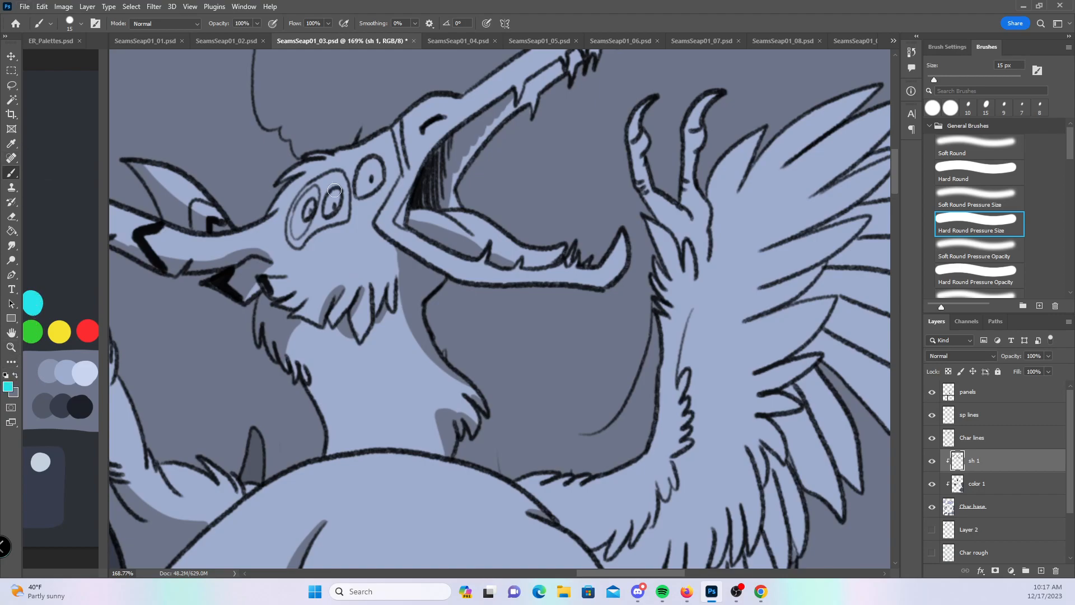
pyautogui.click(997, 421)
pyautogui.hotkey('ctrl', 'shift', 'alt', 'n')
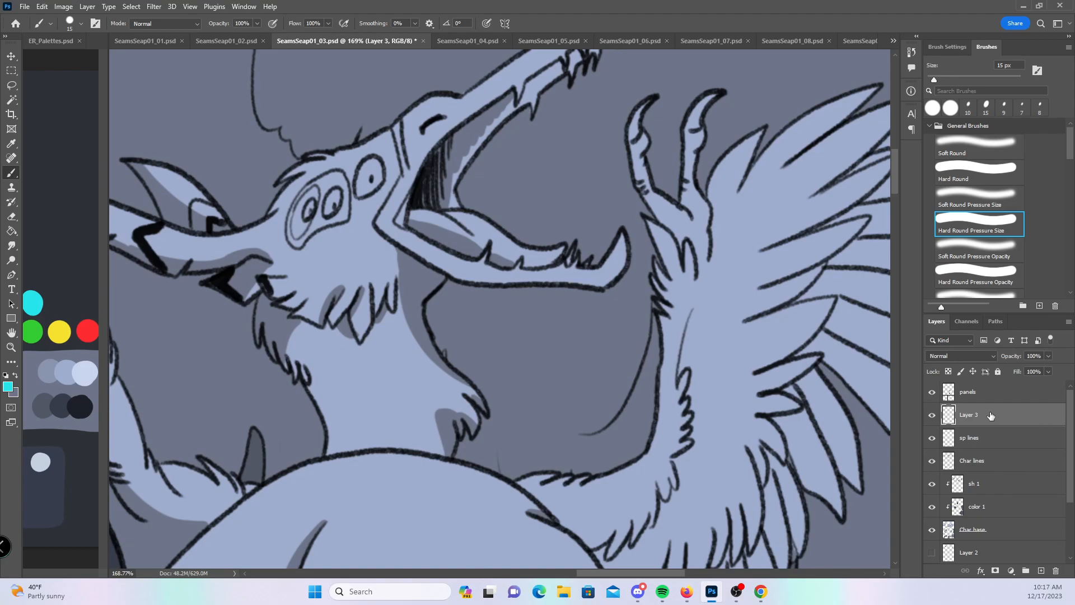
pyautogui.rightClick(990, 415)
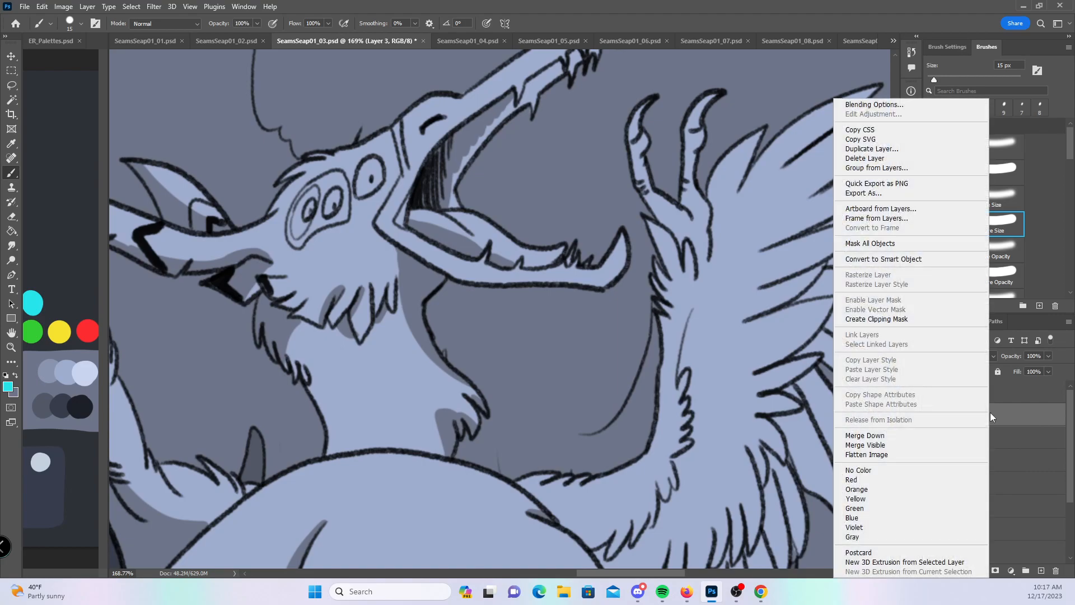
pyautogui.click(941, 320)
# - Recolor the black chevron markings on the creature's horns and ear with cyan
pyautogui.moveTo(224, 277)
pyautogui.mouseDown()
pyautogui.moveTo(214, 282)
pyautogui.moveTo(241, 300)
pyautogui.moveTo(272, 293)
pyautogui.mouseUp()
pyautogui.moveTo(136, 235); pyautogui.dragTo(165, 270)
pyautogui.moveTo(140, 233); pyautogui.dragTo(224, 223)
pyautogui.moveTo(437, 163); pyautogui.dragTo(608, 205)
pyautogui.moveTo(238, 246)
pyautogui.mouseDown()
pyautogui.moveTo(255, 273)
pyautogui.moveTo(274, 242)
pyautogui.mouseUp()
# - Swap back to the gray shadow color and shade the inner edge of the raised feathered arm on sh 1
pyautogui.click(15, 376)
pyautogui.moveTo(725, 412); pyautogui.dragTo(581, 384)
pyautogui.click(994, 482)
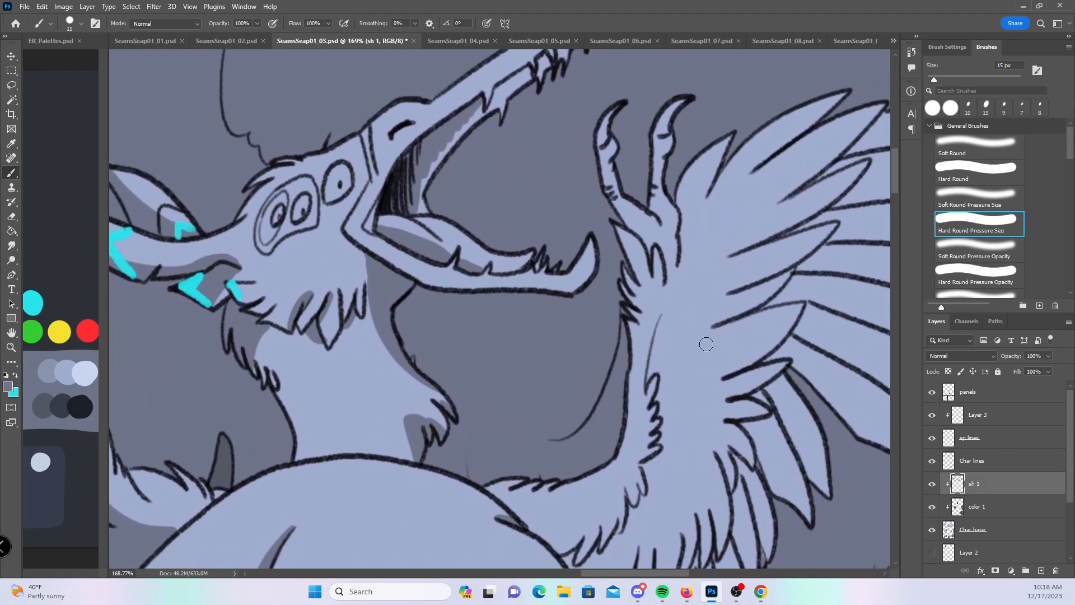
pyautogui.moveTo(441, 404)
pyautogui.mouseDown()
pyautogui.moveTo(433, 425)
pyautogui.moveTo(415, 412)
pyautogui.moveTo(449, 436)
pyautogui.mouseUp()
pyautogui.moveTo(765, 465)
pyautogui.mouseDown()
pyautogui.moveTo(458, 409)
pyautogui.moveTo(415, 222)
pyautogui.moveTo(374, 247)
pyautogui.moveTo(389, 319)
pyautogui.moveTo(372, 436)
pyautogui.mouseUp()
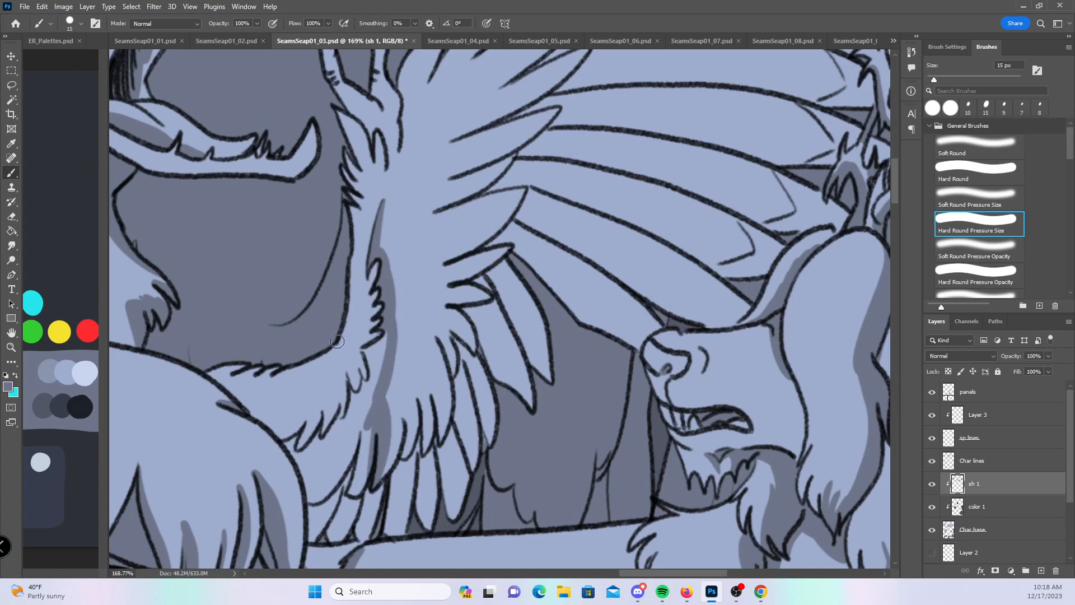
# - Shade the feather tufts at the raised arm's elbow and the fur where the arm meets the shoulder
pyautogui.moveTo(258, 416)
pyautogui.mouseDown()
pyautogui.moveTo(294, 424)
pyautogui.moveTo(283, 437)
pyautogui.moveTo(344, 403)
pyautogui.moveTo(353, 411)
pyautogui.moveTo(348, 371)
pyautogui.moveTo(359, 392)
pyautogui.moveTo(387, 340)
pyautogui.moveTo(372, 347)
pyautogui.moveTo(383, 348)
pyautogui.mouseUp()
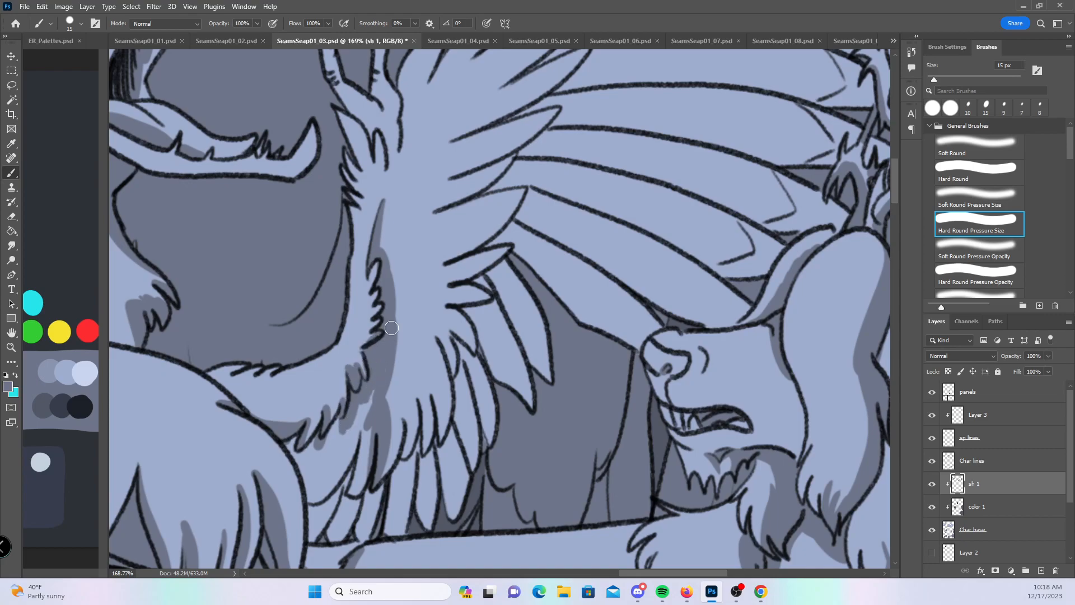
pyautogui.moveTo(212, 371)
pyautogui.mouseDown()
pyautogui.moveTo(280, 422)
pyautogui.moveTo(240, 372)
pyautogui.moveTo(267, 413)
pyautogui.moveTo(264, 385)
pyautogui.mouseUp()
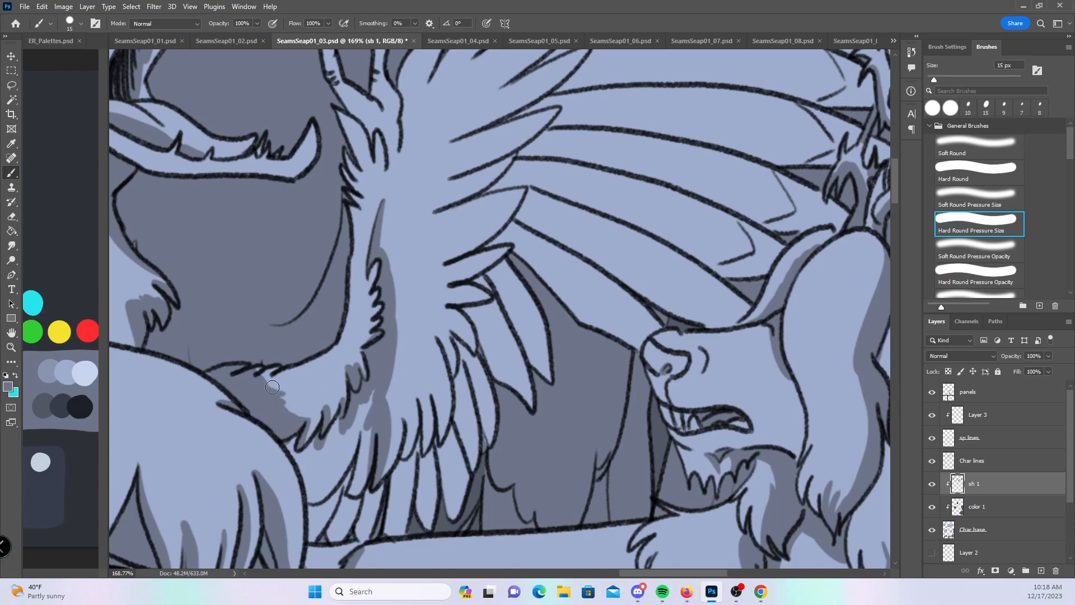
pyautogui.moveTo(521, 462); pyautogui.dragTo(563, 358)
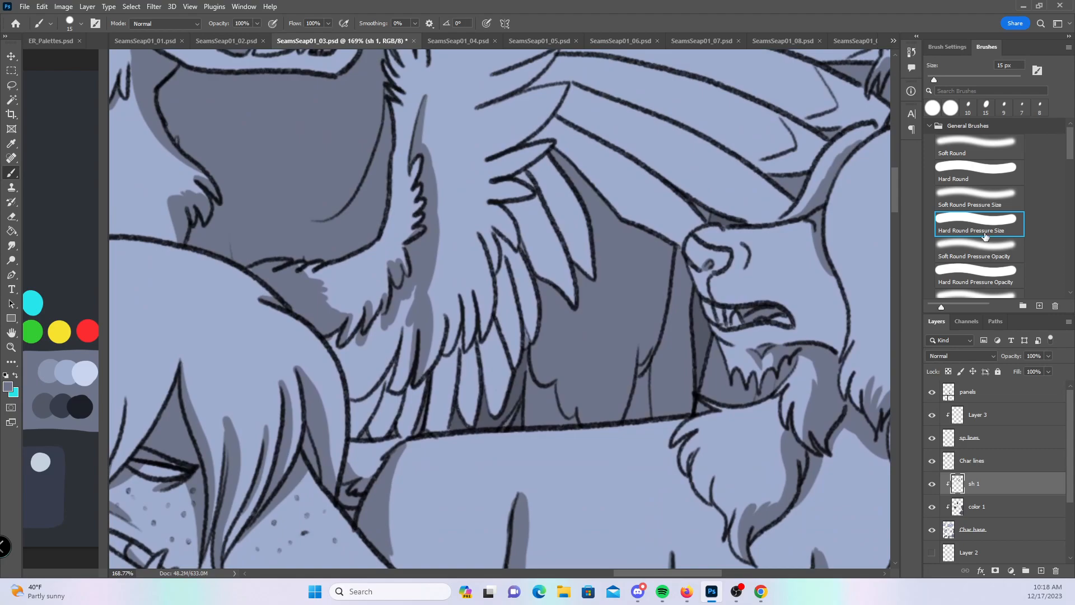
# - Fill the feathers below the elbow with shadow using Hard Round, and shade the neighboring hanging feathers using Hard Round Pressure Size
pyautogui.click(981, 172)
pyautogui.moveTo(333, 341)
pyautogui.mouseDown()
pyautogui.moveTo(359, 359)
pyautogui.moveTo(381, 330)
pyautogui.moveTo(356, 390)
pyautogui.moveTo(362, 431)
pyautogui.moveTo(392, 429)
pyautogui.moveTo(403, 305)
pyautogui.moveTo(406, 423)
pyautogui.moveTo(420, 373)
pyautogui.moveTo(437, 386)
pyautogui.moveTo(431, 431)
pyautogui.moveTo(456, 342)
pyautogui.moveTo(451, 308)
pyautogui.moveTo(447, 352)
pyautogui.moveTo(465, 289)
pyautogui.moveTo(471, 366)
pyautogui.moveTo(471, 349)
pyautogui.mouseUp()
pyautogui.click(990, 225)
pyautogui.moveTo(476, 286)
pyautogui.mouseDown()
pyautogui.moveTo(491, 392)
pyautogui.moveTo(485, 366)
pyautogui.mouseUp()
pyautogui.moveTo(485, 239)
pyautogui.mouseDown()
pyautogui.moveTo(515, 361)
pyautogui.moveTo(496, 265)
pyautogui.moveTo(509, 282)
pyautogui.moveTo(519, 266)
pyautogui.moveTo(531, 330)
pyautogui.mouseUp()
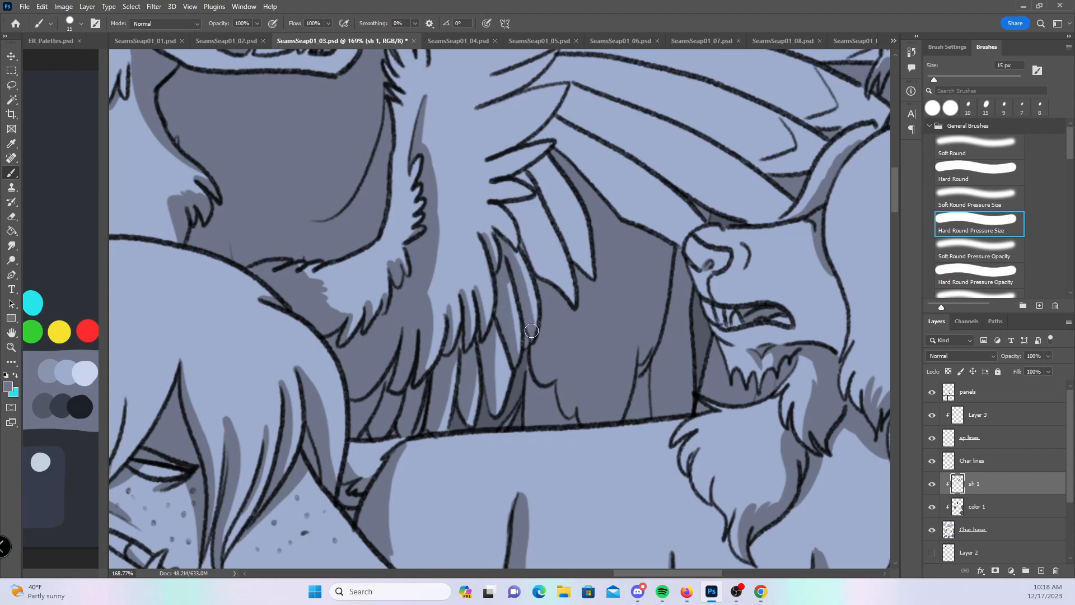
# - Shade the raised hand's wrist and claws and the two pointed feathers hanging beneath the arm
pyautogui.moveTo(690, 211); pyautogui.dragTo(576, 366)
pyautogui.moveTo(283, 180)
pyautogui.mouseDown()
pyautogui.moveTo(268, 168)
pyautogui.moveTo(311, 227)
pyautogui.moveTo(284, 222)
pyautogui.mouseUp()
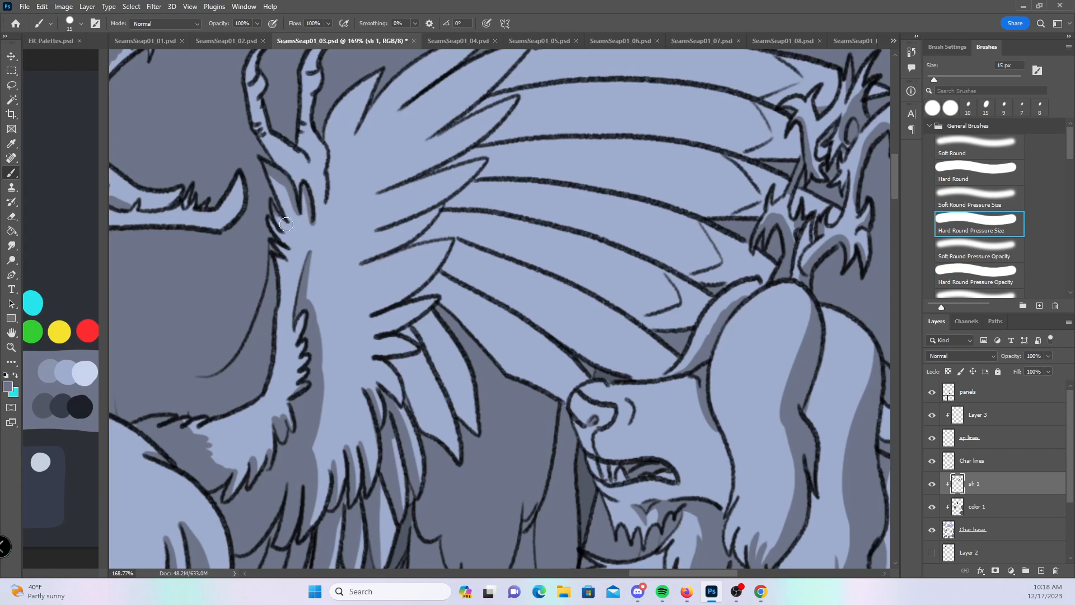
pyautogui.moveTo(387, 358); pyautogui.dragTo(437, 442)
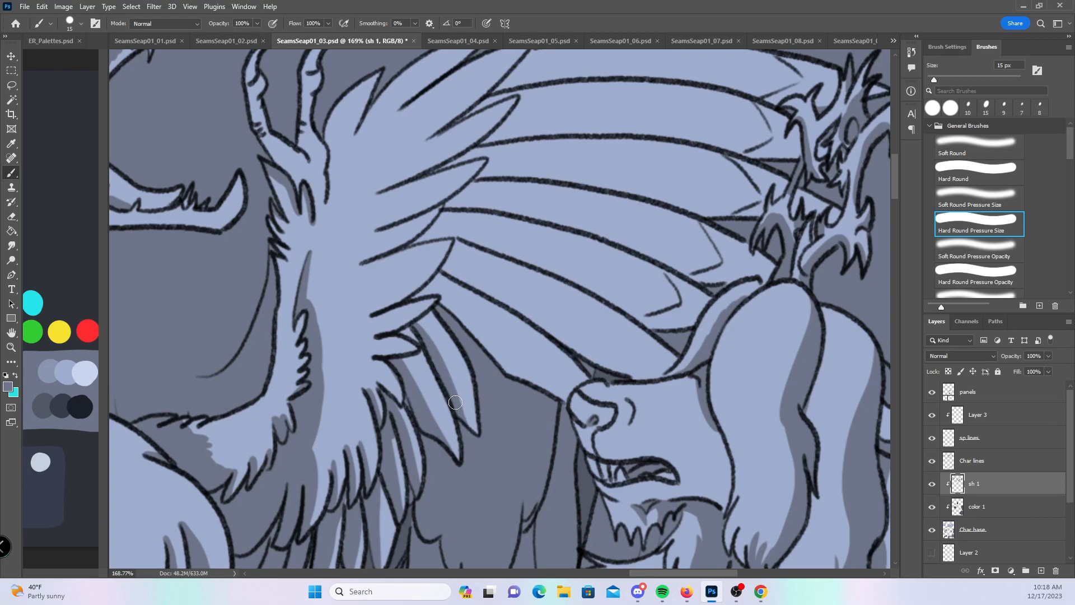
pyautogui.moveTo(532, 326); pyautogui.dragTo(568, 423)
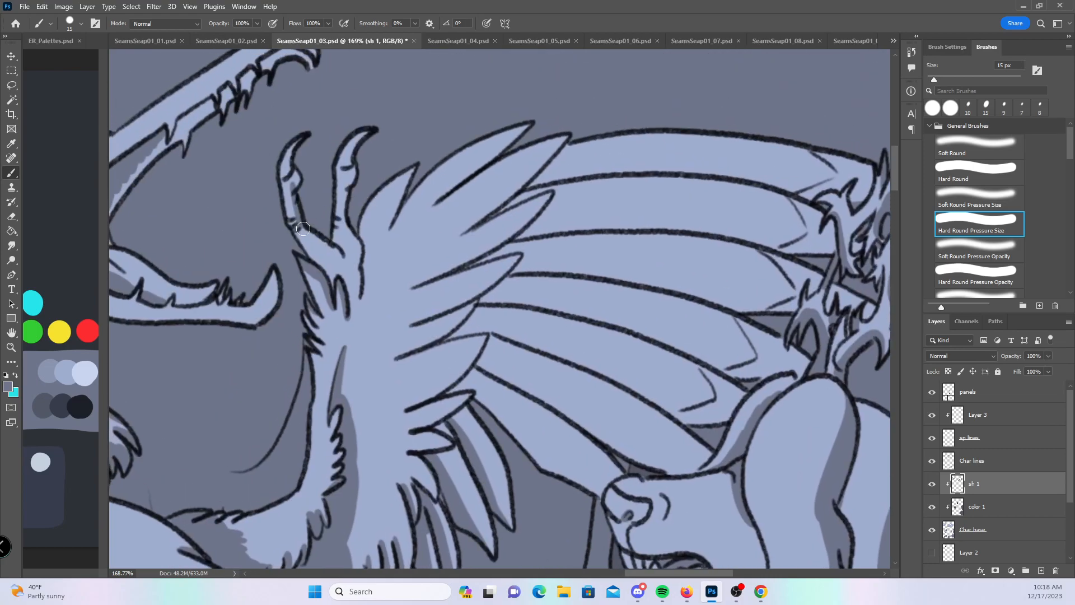
pyautogui.moveTo(356, 165)
pyautogui.mouseDown()
pyautogui.moveTo(344, 241)
pyautogui.moveTo(357, 270)
pyautogui.mouseUp()
# - Shade the undersides of the upper short feathers fanning out from the raised arm
pyautogui.moveTo(466, 229)
pyautogui.mouseDown()
pyautogui.moveTo(563, 132)
pyautogui.moveTo(537, 168)
pyautogui.mouseUp()
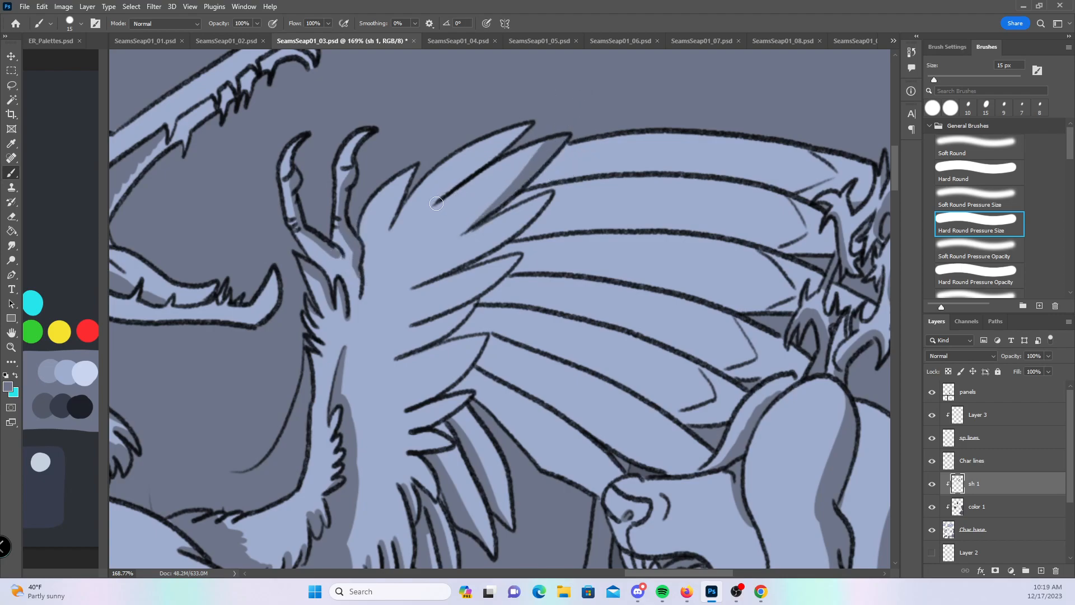
pyautogui.moveTo(436, 202); pyautogui.dragTo(531, 144)
pyautogui.moveTo(428, 283)
pyautogui.mouseDown()
pyautogui.moveTo(542, 200)
pyautogui.moveTo(526, 195)
pyautogui.moveTo(566, 134)
pyautogui.mouseUp()
pyautogui.moveTo(475, 264); pyautogui.dragTo(524, 228)
pyautogui.moveTo(414, 347)
pyautogui.mouseDown()
pyautogui.moveTo(509, 263)
pyautogui.moveTo(451, 335)
pyautogui.moveTo(494, 292)
pyautogui.mouseUp()
# - Shade the lowest short feathers of the raised arm and the two lowest long wing feathers behind the creature's snout
pyautogui.moveTo(657, 519); pyautogui.dragTo(523, 436)
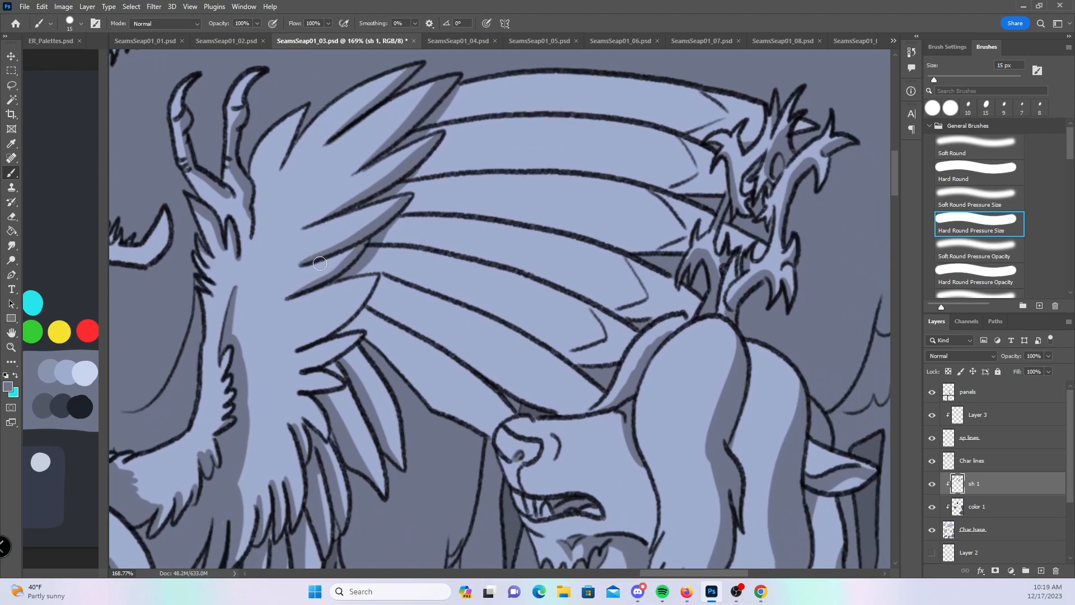
pyautogui.moveTo(293, 352)
pyautogui.mouseDown()
pyautogui.moveTo(350, 315)
pyautogui.moveTo(376, 277)
pyautogui.moveTo(336, 328)
pyautogui.moveTo(363, 288)
pyautogui.moveTo(482, 357)
pyautogui.moveTo(520, 394)
pyautogui.mouseUp()
pyautogui.moveTo(352, 313)
pyautogui.mouseDown()
pyautogui.moveTo(474, 420)
pyautogui.moveTo(366, 329)
pyautogui.mouseUp()
pyautogui.moveTo(306, 344); pyautogui.dragTo(370, 276)
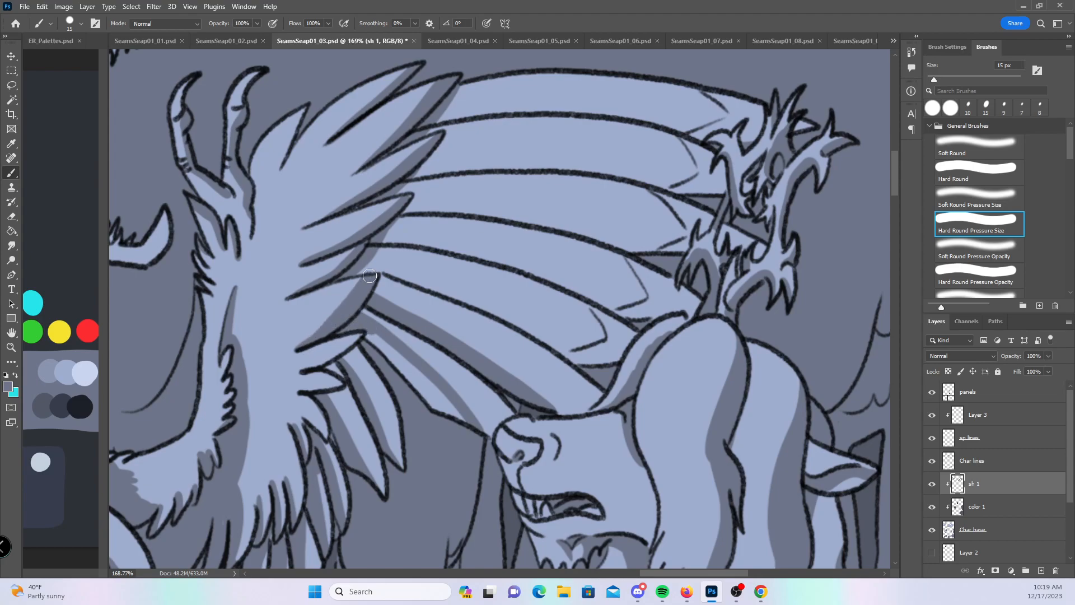
pyautogui.moveTo(376, 341); pyautogui.dragTo(474, 436)
# - Shade the upper edges of the next long wing feathers stretching toward the antlers
pyautogui.moveTo(610, 431); pyautogui.dragTo(470, 476)
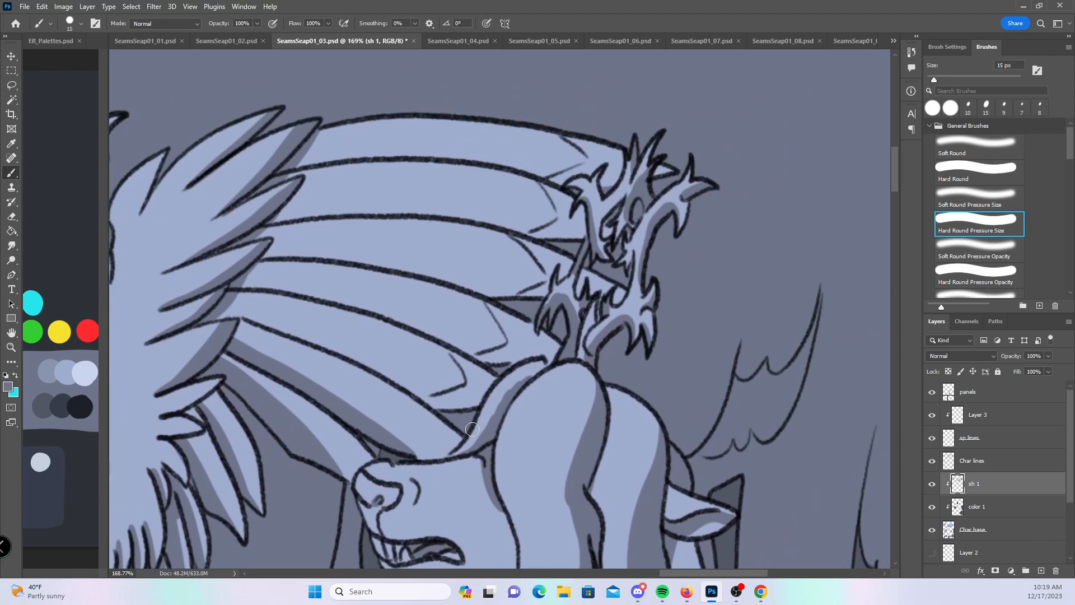
pyautogui.moveTo(212, 316)
pyautogui.mouseDown()
pyautogui.moveTo(285, 333)
pyautogui.moveTo(448, 402)
pyautogui.mouseUp()
pyautogui.moveTo(267, 325); pyautogui.dragTo(449, 412)
pyautogui.moveTo(232, 289)
pyautogui.mouseDown()
pyautogui.moveTo(382, 313)
pyautogui.moveTo(498, 359)
pyautogui.mouseUp()
pyautogui.moveTo(370, 310); pyautogui.dragTo(494, 361)
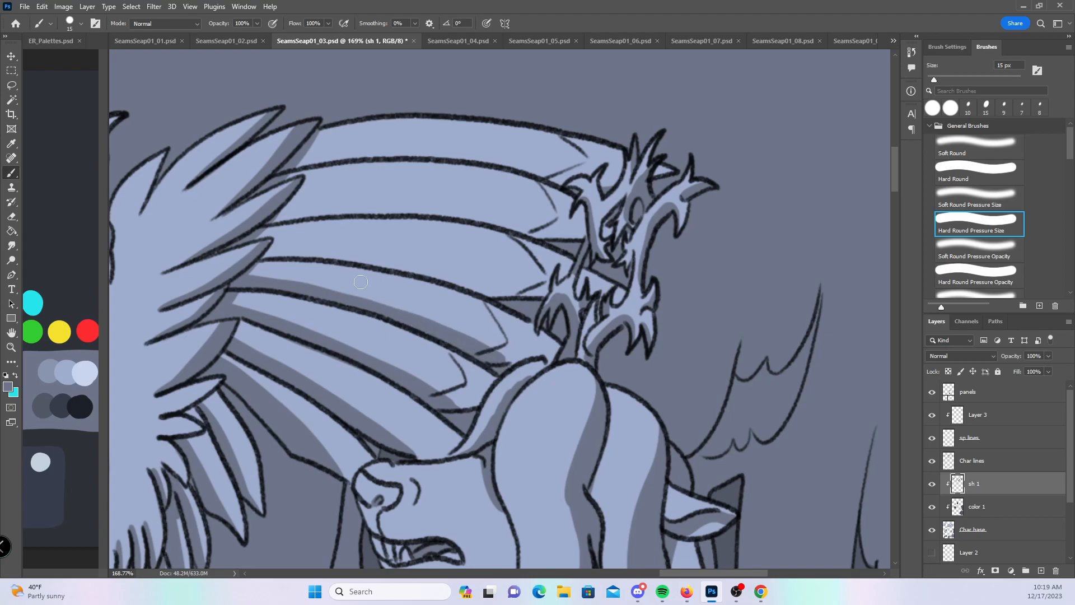
pyautogui.moveTo(266, 255)
pyautogui.mouseDown()
pyautogui.moveTo(350, 259)
pyautogui.moveTo(507, 299)
pyautogui.mouseUp()
pyautogui.moveTo(347, 259); pyautogui.dragTo(537, 300)
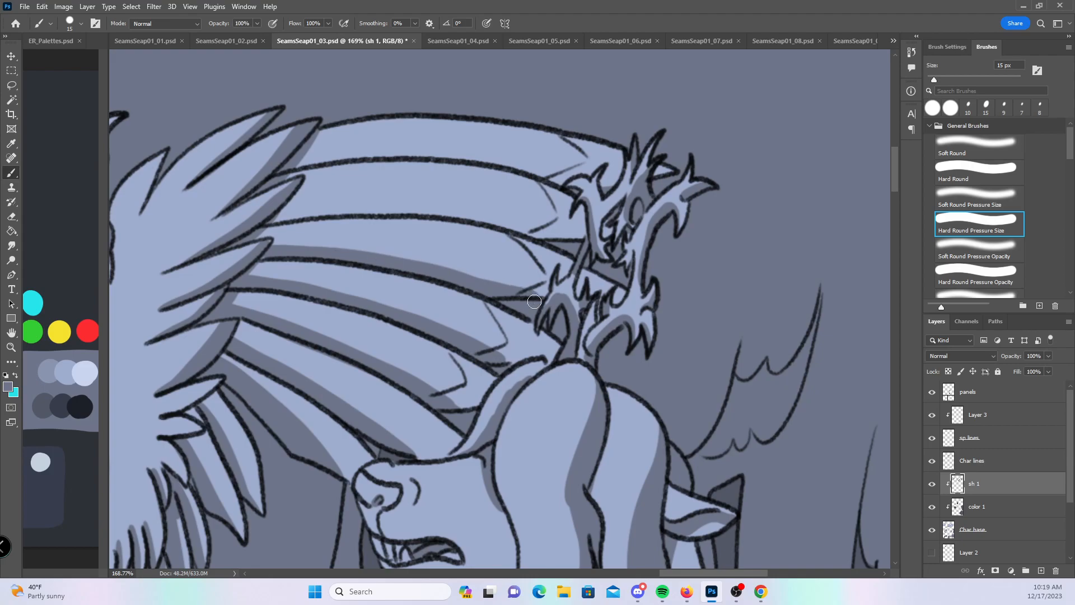
# - Paint shadow bands along the upper long feathers of the spread wing on the sh 1 layer and save the document
pyautogui.moveTo(308, 214); pyautogui.dragTo(274, 221)
pyautogui.moveTo(301, 210)
pyautogui.mouseDown()
pyautogui.moveTo(350, 211)
pyautogui.moveTo(290, 211)
pyautogui.moveTo(448, 216)
pyautogui.moveTo(570, 251)
pyautogui.mouseUp()
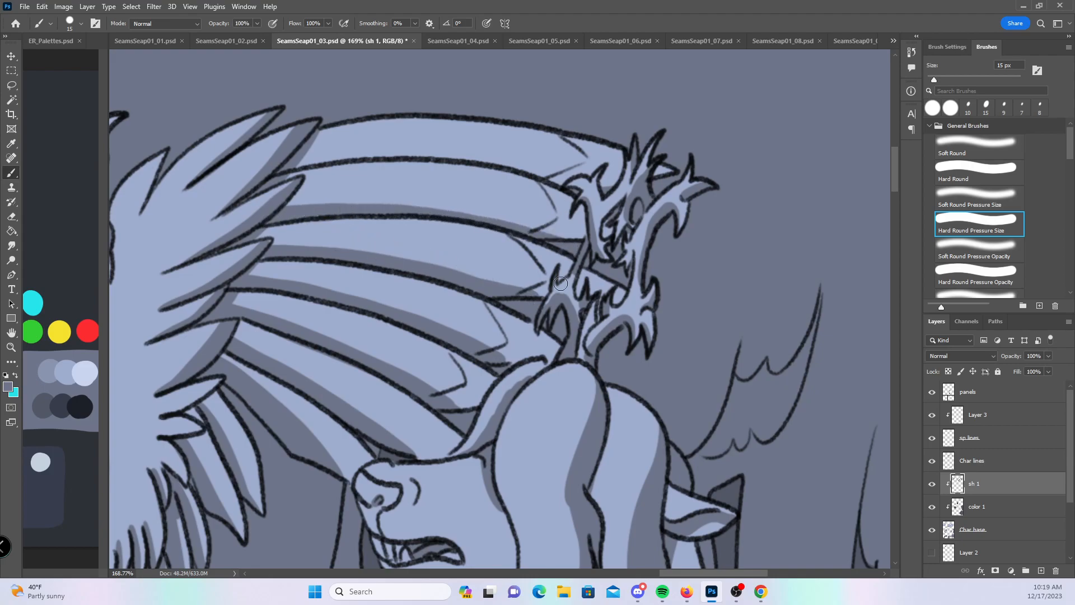
pyautogui.moveTo(289, 166); pyautogui.dragTo(413, 154)
pyautogui.scroll(-10, 628, 293)
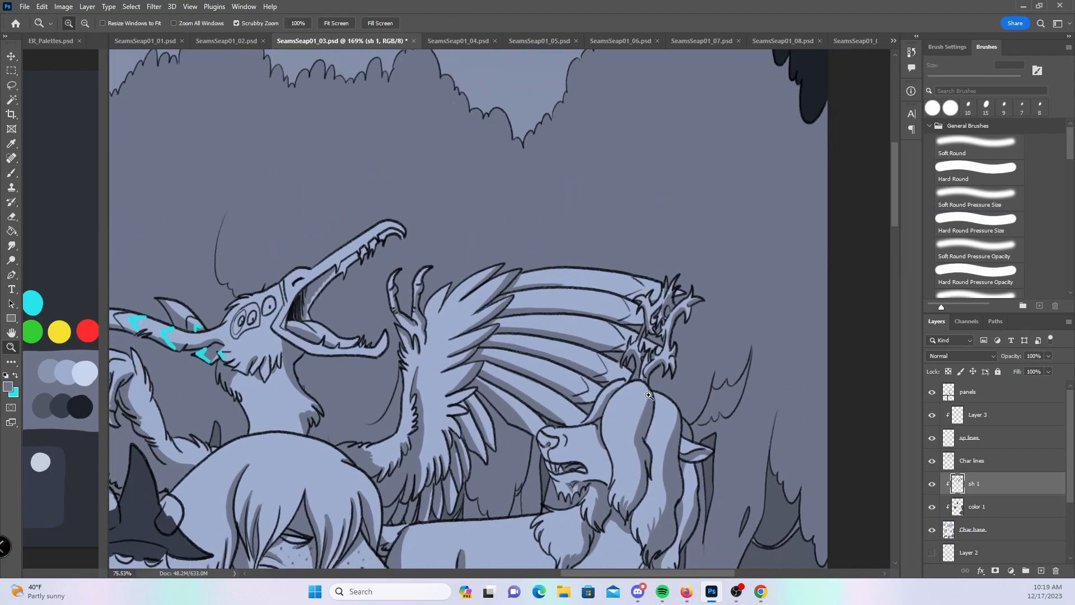
pyautogui.moveTo(589, 499); pyautogui.dragTo(617, 372)
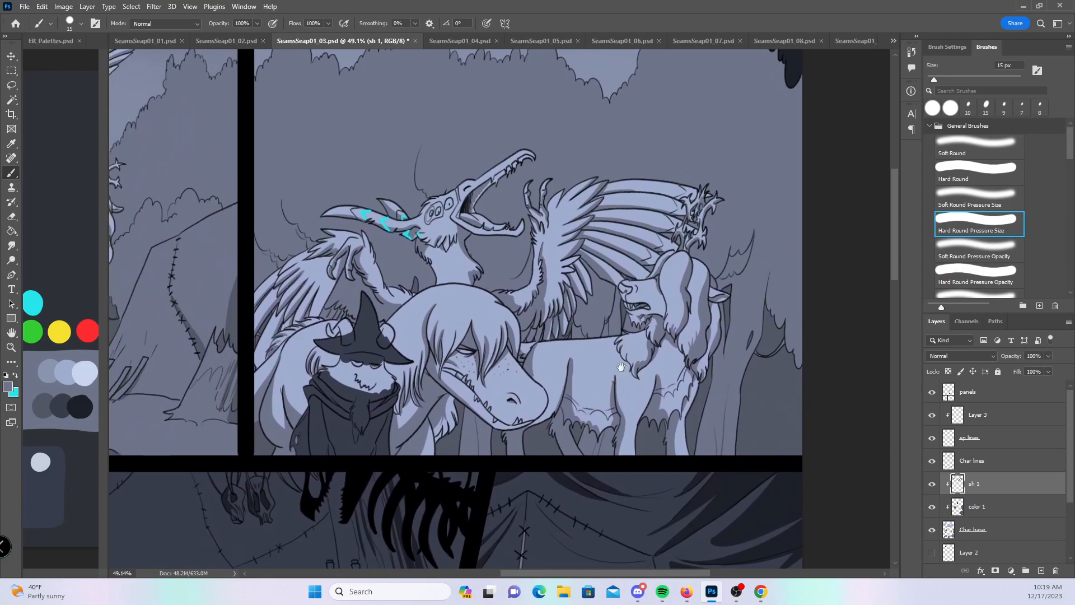
pyautogui.hotkey('ctrl', 's')
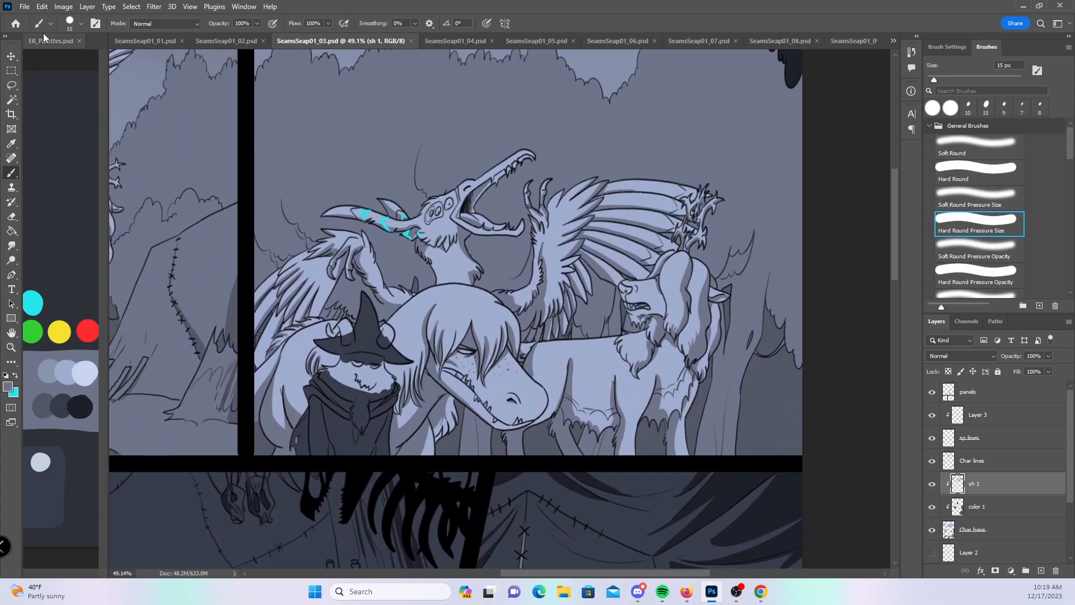
# - Shade the small robed figure's hat in the first panel using the darkest palette colour and a 9 px brush
pyautogui.click(11, 168)
pyautogui.click(80, 401)
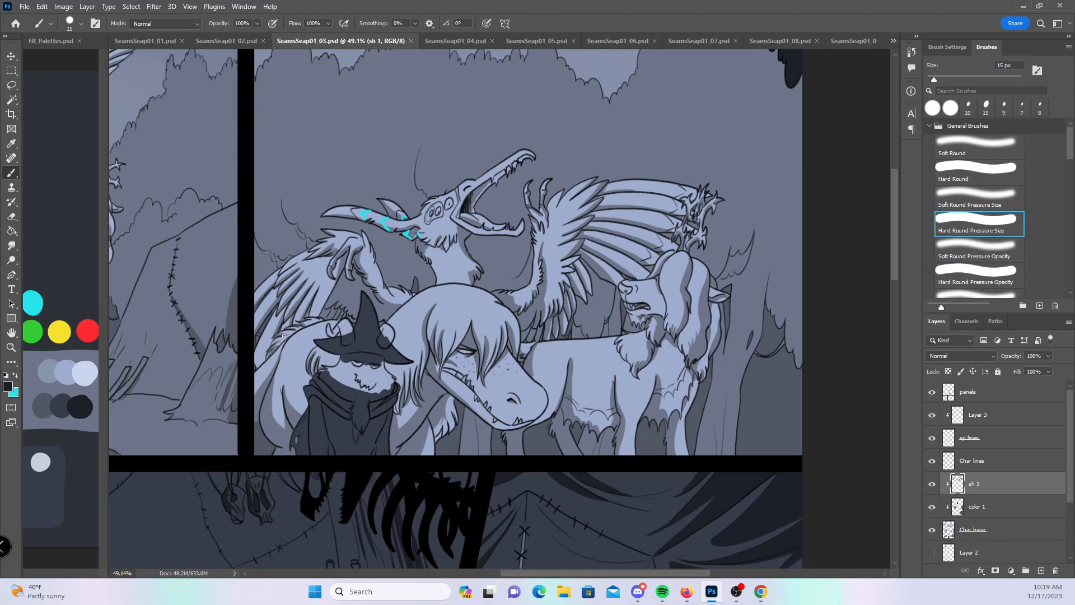
pyautogui.moveTo(335, 336); pyautogui.dragTo(635, 291)
pyautogui.press('z')
pyautogui.moveTo(250, 286)
pyautogui.mouseDown()
pyautogui.moveTo(350, 295)
pyautogui.moveTo(382, 386)
pyautogui.mouseUp()
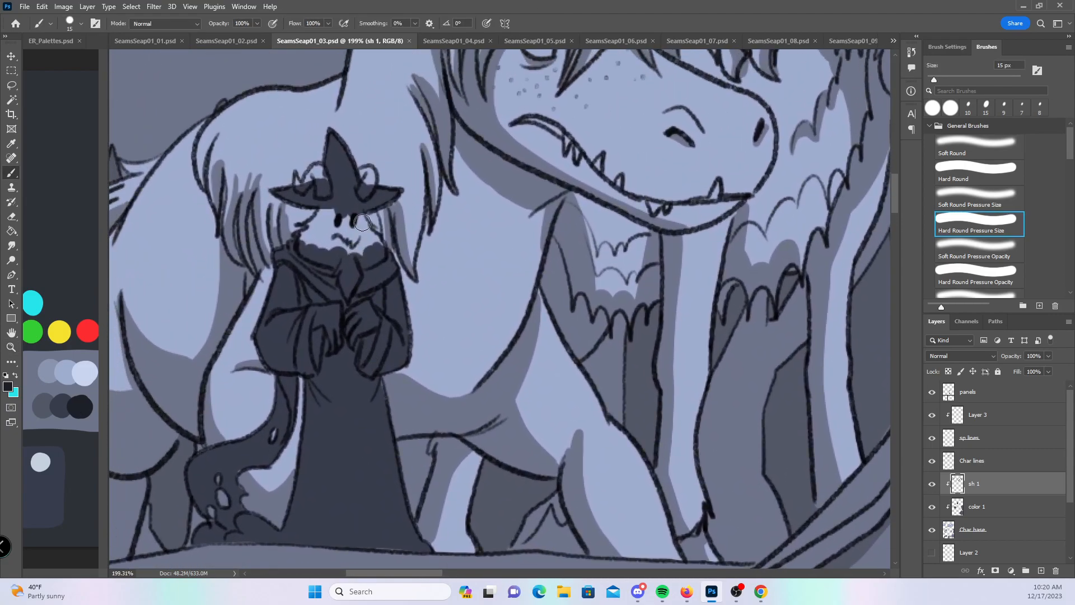
pyautogui.press('[')
pyautogui.press('[')
pyautogui.press('[')
pyautogui.moveTo(291, 193)
pyautogui.mouseDown()
pyautogui.moveTo(317, 204)
pyautogui.moveTo(284, 196)
pyautogui.moveTo(377, 200)
pyautogui.moveTo(361, 207)
pyautogui.moveTo(361, 177)
pyautogui.moveTo(327, 175)
pyautogui.moveTo(327, 133)
pyautogui.mouseUp()
pyautogui.moveTo(297, 281); pyautogui.dragTo(310, 293)
# - Shade the small figure's scarf folds, both sleeves and the upper part of the trailing cloak
pyautogui.moveTo(277, 258); pyautogui.dragTo(334, 297)
pyautogui.moveTo(297, 250)
pyautogui.mouseDown()
pyautogui.moveTo(330, 281)
pyautogui.moveTo(351, 260)
pyautogui.moveTo(361, 283)
pyautogui.moveTo(377, 262)
pyautogui.mouseUp()
pyautogui.moveTo(351, 304)
pyautogui.mouseDown()
pyautogui.moveTo(374, 291)
pyautogui.moveTo(387, 308)
pyautogui.moveTo(381, 286)
pyautogui.mouseUp()
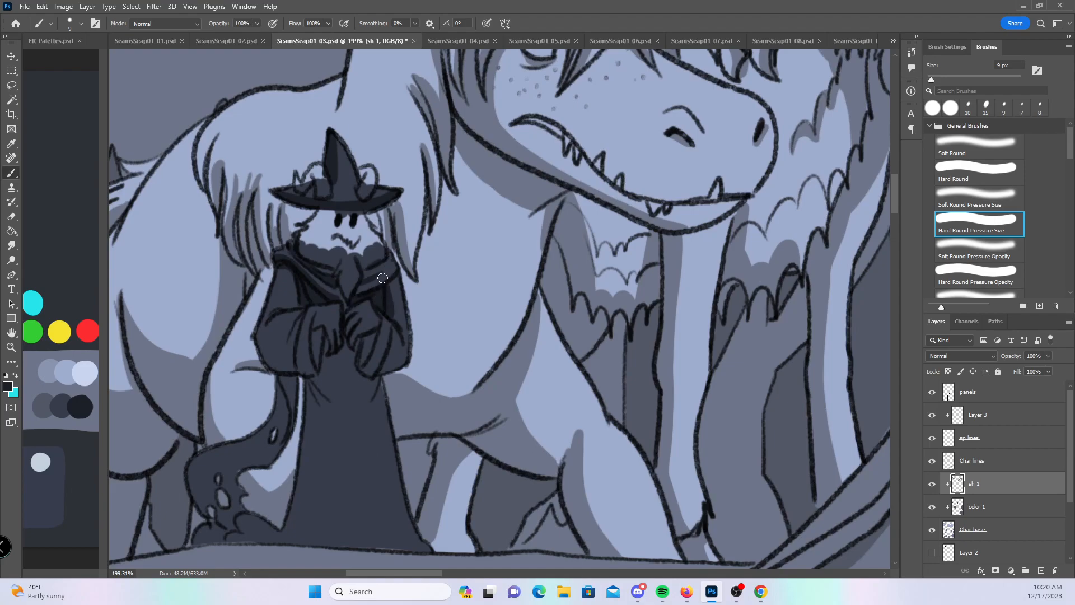
pyautogui.moveTo(318, 338)
pyautogui.mouseDown()
pyautogui.moveTo(338, 294)
pyautogui.moveTo(363, 347)
pyautogui.moveTo(377, 324)
pyautogui.moveTo(389, 358)
pyautogui.moveTo(356, 363)
pyautogui.moveTo(379, 368)
pyautogui.mouseUp()
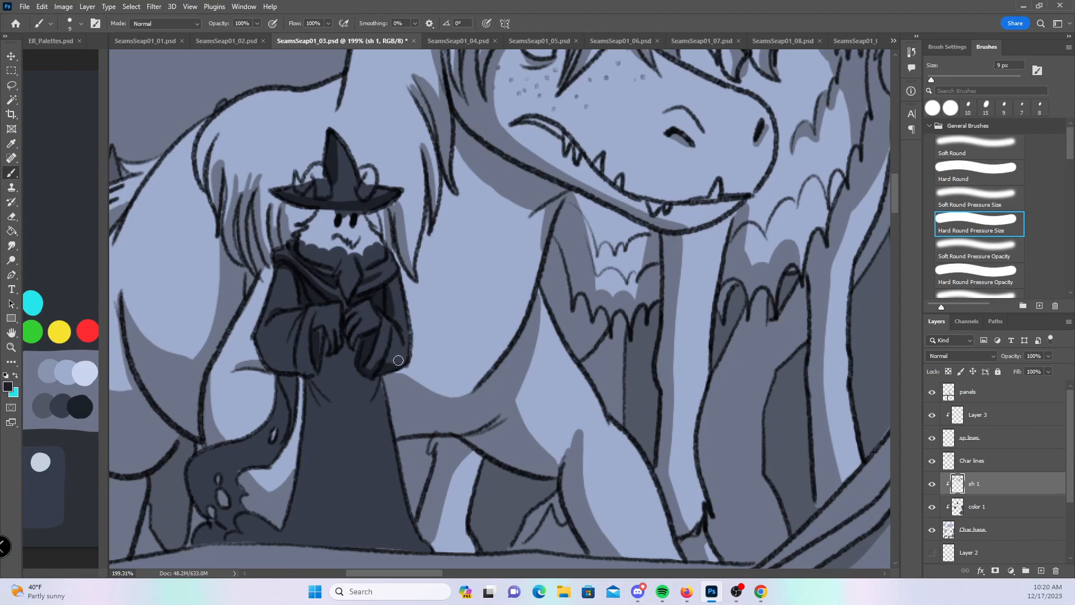
pyautogui.moveTo(275, 292)
pyautogui.mouseDown()
pyautogui.moveTo(256, 335)
pyautogui.moveTo(273, 371)
pyautogui.moveTo(294, 368)
pyautogui.moveTo(275, 351)
pyautogui.moveTo(298, 352)
pyautogui.moveTo(310, 371)
pyautogui.moveTo(279, 411)
pyautogui.moveTo(286, 431)
pyautogui.moveTo(267, 468)
pyautogui.mouseUp()
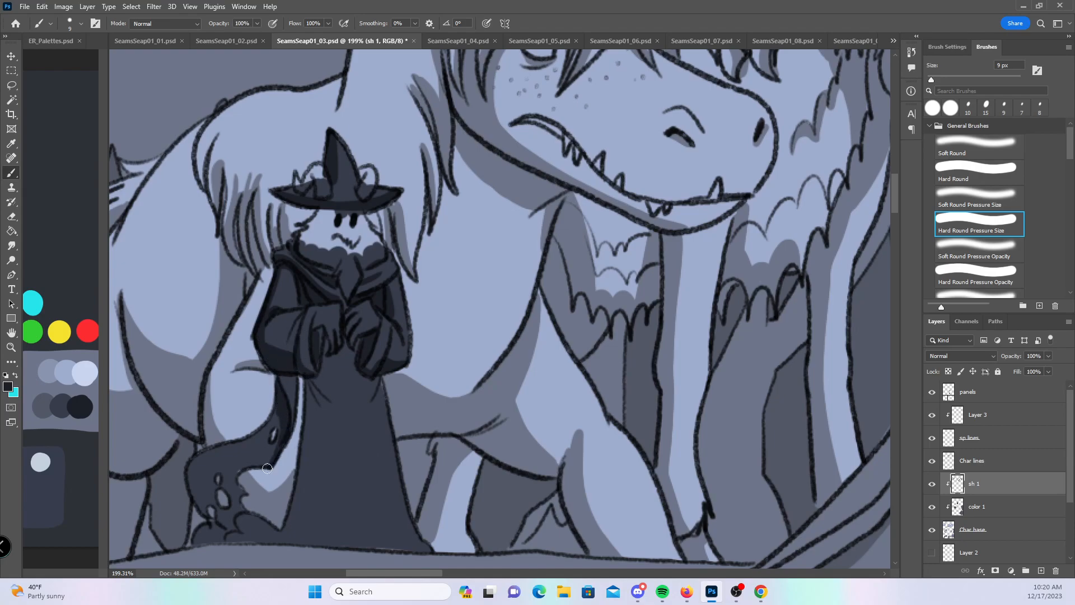
# - Paint shadows down the small figure's trailing cloak and robe edges, and beneath the hands
pyautogui.moveTo(282, 434)
pyautogui.mouseDown()
pyautogui.moveTo(279, 414)
pyautogui.moveTo(272, 437)
pyautogui.mouseUp()
pyautogui.moveTo(304, 378)
pyautogui.mouseDown()
pyautogui.moveTo(326, 395)
pyautogui.moveTo(304, 351)
pyautogui.moveTo(299, 471)
pyautogui.mouseUp()
pyautogui.moveTo(315, 398); pyautogui.dragTo(289, 512)
pyautogui.moveTo(303, 464); pyautogui.dragTo(282, 502)
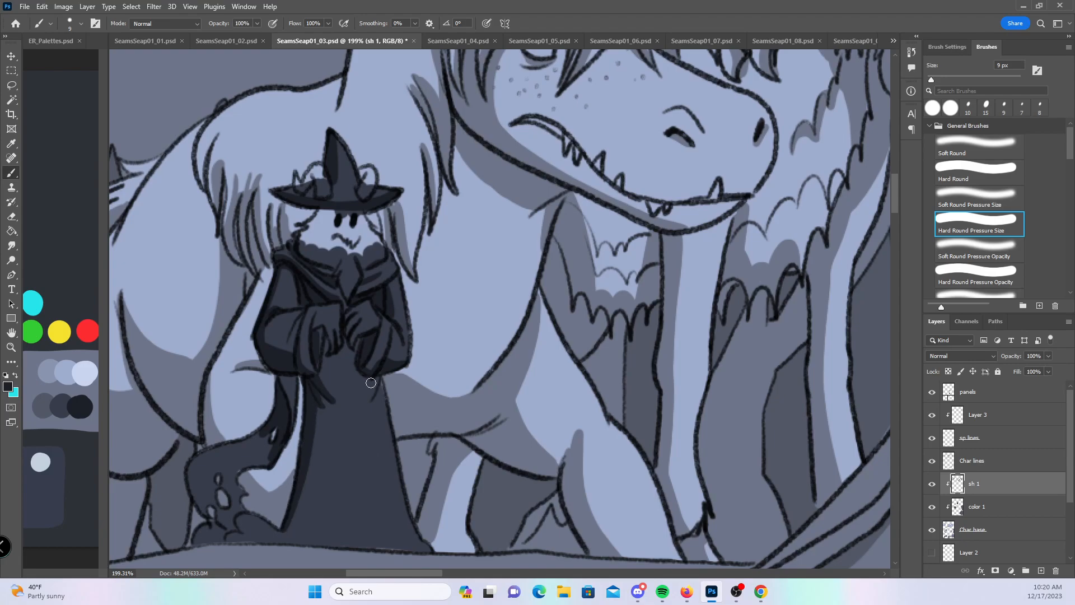
pyautogui.moveTo(322, 389)
pyautogui.mouseDown()
pyautogui.moveTo(327, 342)
pyautogui.moveTo(341, 358)
pyautogui.moveTo(359, 336)
pyautogui.moveTo(331, 385)
pyautogui.moveTo(367, 370)
pyautogui.moveTo(379, 380)
pyautogui.moveTo(394, 447)
pyautogui.mouseUp()
# - Shade the lower trailing cloak and the robe's hem with a 15 px brush
pyautogui.moveTo(454, 391); pyautogui.dragTo(454, 274)
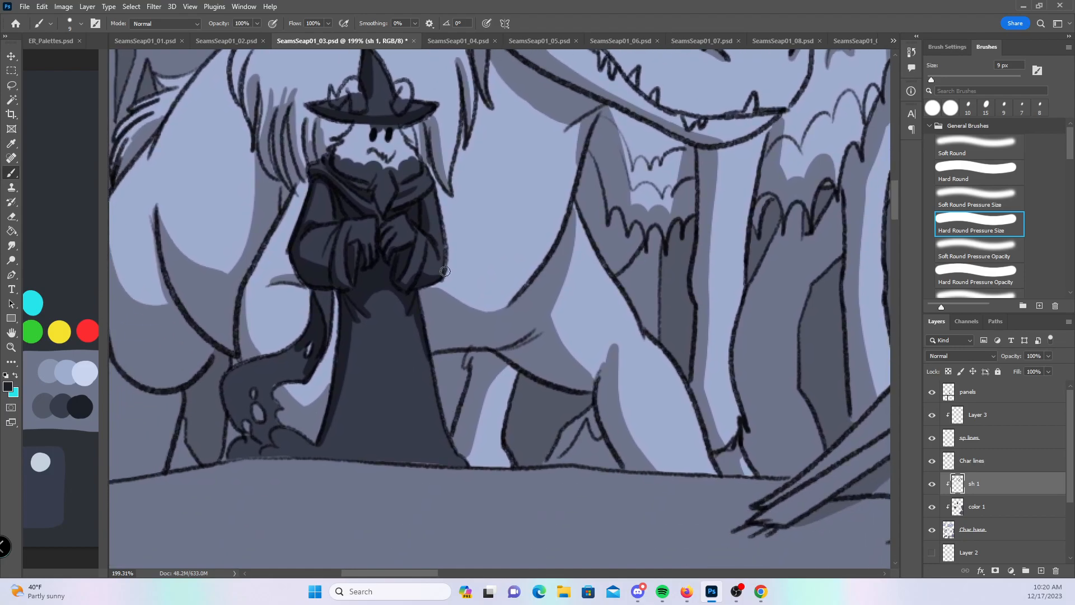
pyautogui.press(']')
pyautogui.moveTo(233, 444)
pyautogui.mouseDown()
pyautogui.moveTo(282, 465)
pyautogui.moveTo(272, 457)
pyautogui.moveTo(296, 462)
pyautogui.moveTo(278, 434)
pyautogui.moveTo(326, 441)
pyautogui.mouseUp()
pyautogui.moveTo(355, 326)
pyautogui.mouseDown()
pyautogui.moveTo(338, 458)
pyautogui.moveTo(347, 423)
pyautogui.mouseUp()
pyautogui.moveTo(431, 364)
pyautogui.mouseDown()
pyautogui.moveTo(435, 431)
pyautogui.moveTo(463, 463)
pyautogui.mouseUp()
pyautogui.moveTo(580, 457); pyautogui.dragTo(498, 456)
# - Shade the hat's brim underside, one side of its cone and the area behind the horn on the robed figure's close-up
pyautogui.moveTo(628, 522); pyautogui.dragTo(271, 468)
pyautogui.moveTo(646, 484); pyautogui.dragTo(524, 434)
pyautogui.press('z')
pyautogui.moveTo(550, 351); pyautogui.dragTo(602, 348)
pyautogui.press('b')
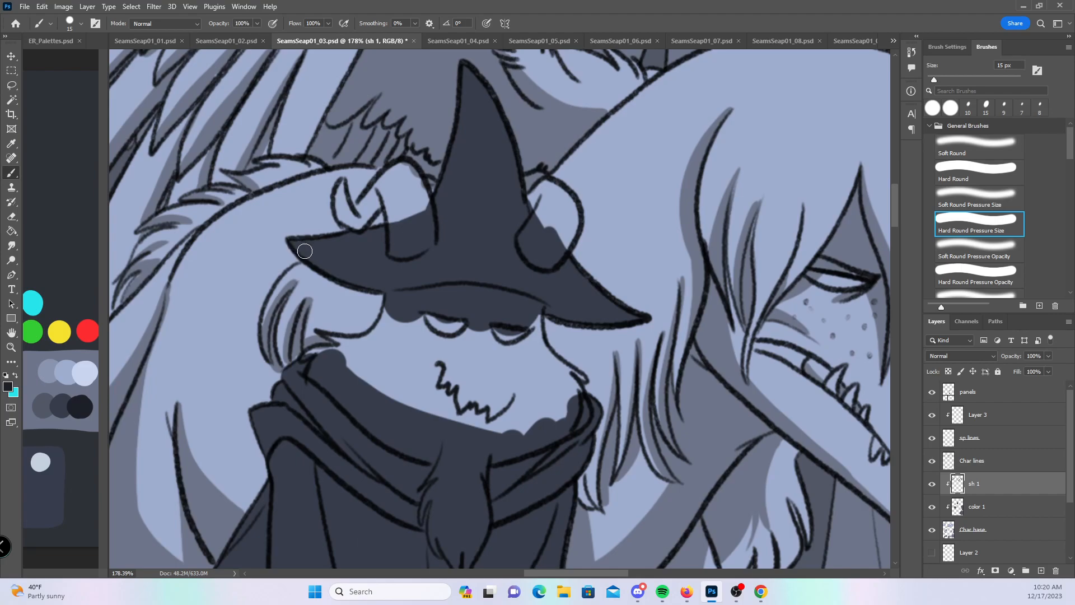
pyautogui.moveTo(289, 241); pyautogui.dragTo(397, 289)
pyautogui.moveTo(312, 261); pyautogui.dragTo(440, 291)
pyautogui.moveTo(310, 253)
pyautogui.mouseDown()
pyautogui.moveTo(531, 289)
pyautogui.moveTo(607, 312)
pyautogui.mouseUp()
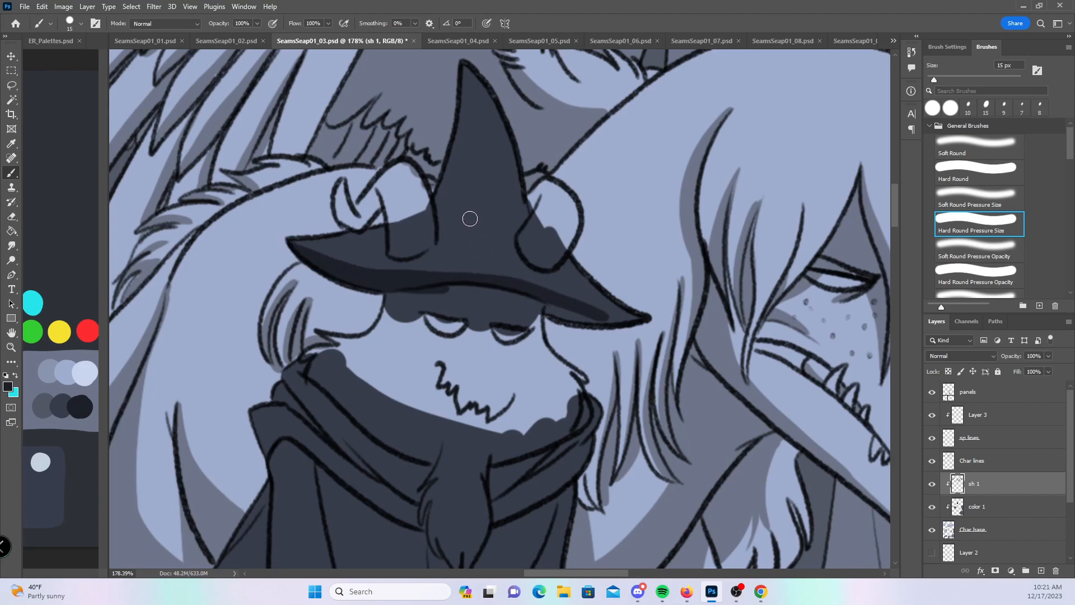
pyautogui.moveTo(547, 295)
pyautogui.mouseDown()
pyautogui.moveTo(606, 321)
pyautogui.moveTo(544, 307)
pyautogui.moveTo(616, 317)
pyautogui.mouseUp()
pyautogui.moveTo(338, 253)
pyautogui.mouseDown()
pyautogui.moveTo(356, 268)
pyautogui.moveTo(538, 282)
pyautogui.moveTo(621, 313)
pyautogui.moveTo(584, 286)
pyautogui.mouseUp()
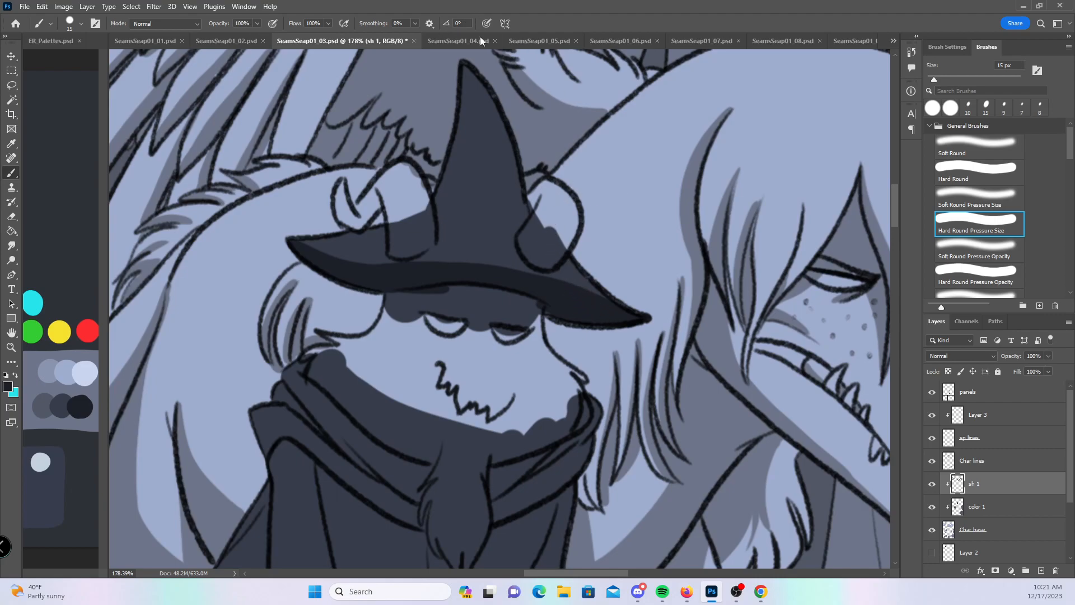
pyautogui.moveTo(464, 66)
pyautogui.mouseDown()
pyautogui.moveTo(466, 135)
pyautogui.moveTo(433, 226)
pyautogui.moveTo(466, 86)
pyautogui.moveTo(470, 122)
pyautogui.moveTo(430, 238)
pyautogui.moveTo(444, 208)
pyautogui.mouseUp()
pyautogui.moveTo(378, 231); pyautogui.dragTo(398, 240)
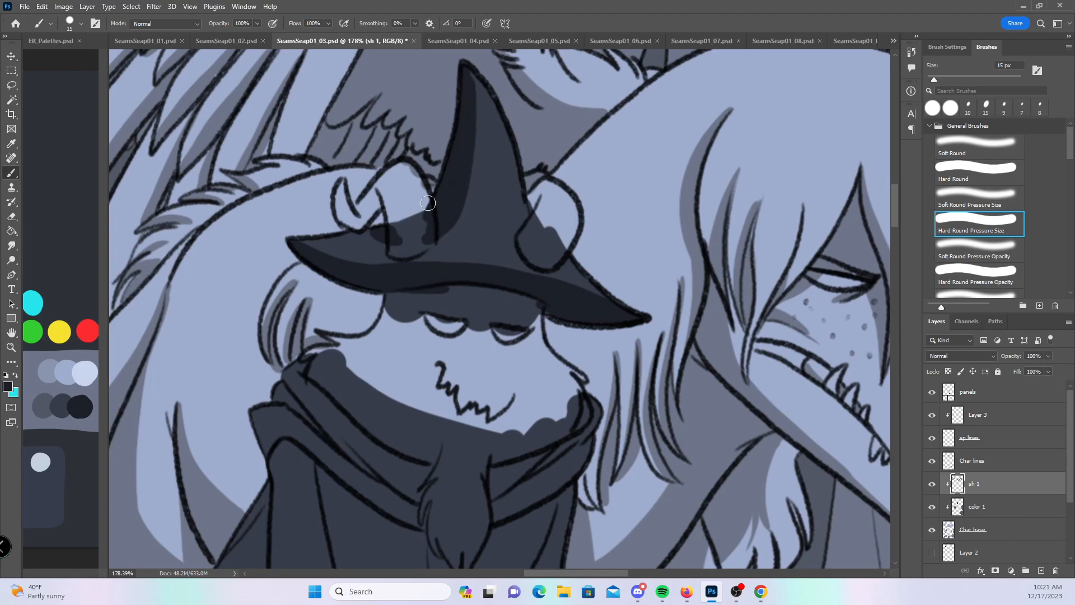
# - Shade the upper scarf folds along the shadow side of the robed figure's neck
pyautogui.moveTo(507, 470); pyautogui.dragTo(510, 344)
pyautogui.moveTo(280, 261); pyautogui.dragTo(337, 313)
pyautogui.moveTo(295, 240)
pyautogui.mouseDown()
pyautogui.moveTo(292, 257)
pyautogui.moveTo(298, 247)
pyautogui.moveTo(329, 298)
pyautogui.moveTo(388, 356)
pyautogui.mouseUp()
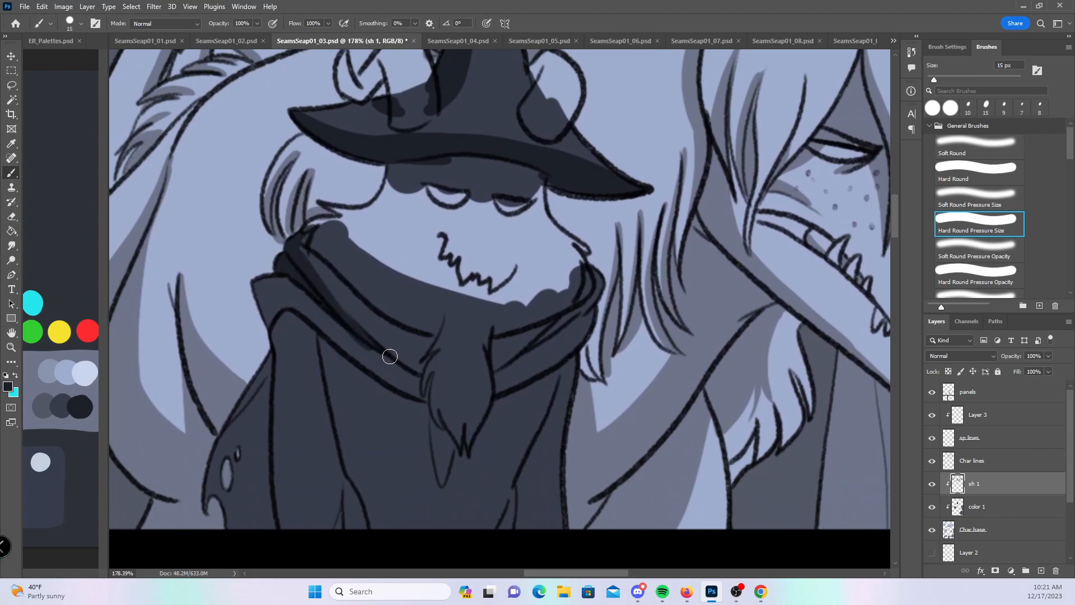
pyautogui.moveTo(310, 296); pyautogui.dragTo(426, 382)
pyautogui.moveTo(322, 259)
pyautogui.mouseDown()
pyautogui.moveTo(434, 347)
pyautogui.moveTo(454, 349)
pyautogui.mouseUp()
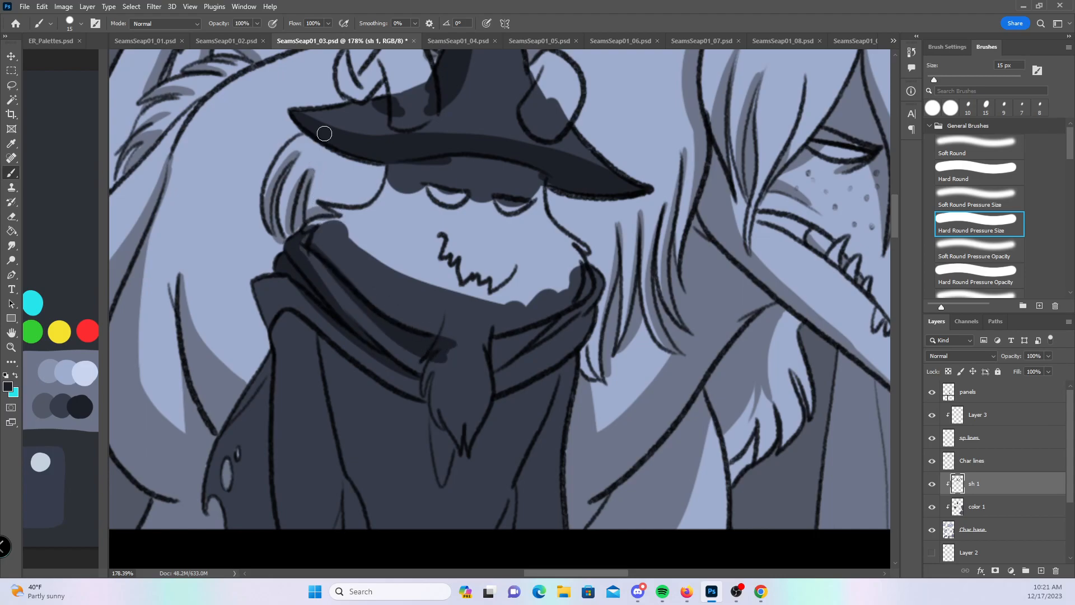
pyautogui.moveTo(302, 250); pyautogui.dragTo(309, 236)
# - Shade the beard's edge and the remaining scarf folds on both sides of it
pyautogui.moveTo(418, 363)
pyautogui.mouseDown()
pyautogui.moveTo(429, 413)
pyautogui.moveTo(474, 456)
pyautogui.mouseUp()
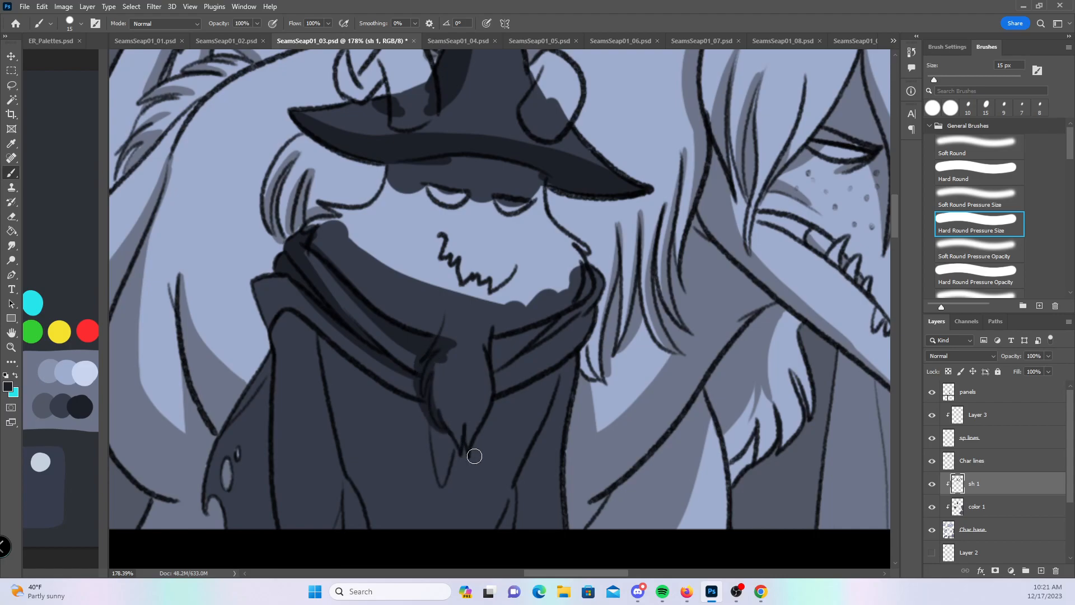
pyautogui.moveTo(426, 346); pyautogui.dragTo(428, 407)
pyautogui.moveTo(255, 287)
pyautogui.mouseDown()
pyautogui.moveTo(270, 323)
pyautogui.moveTo(258, 287)
pyautogui.moveTo(353, 363)
pyautogui.moveTo(266, 285)
pyautogui.moveTo(395, 390)
pyautogui.moveTo(273, 313)
pyautogui.moveTo(276, 345)
pyautogui.moveTo(283, 315)
pyautogui.moveTo(305, 332)
pyautogui.moveTo(320, 285)
pyautogui.moveTo(339, 452)
pyautogui.moveTo(328, 348)
pyautogui.mouseUp()
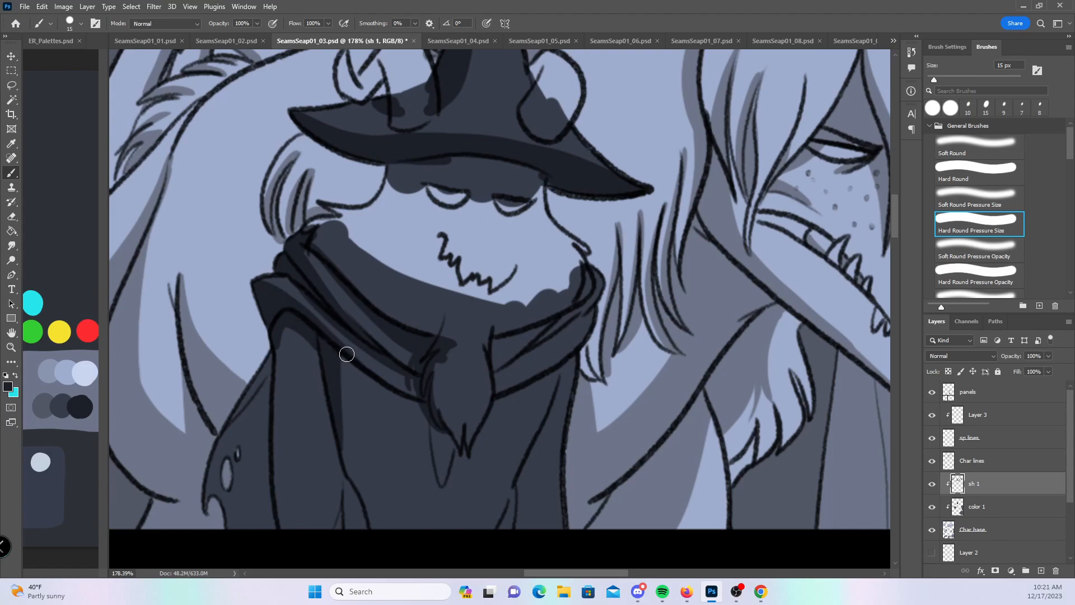
pyautogui.moveTo(283, 295)
pyautogui.mouseDown()
pyautogui.moveTo(295, 312)
pyautogui.moveTo(307, 303)
pyautogui.moveTo(364, 360)
pyautogui.moveTo(382, 346)
pyautogui.mouseUp()
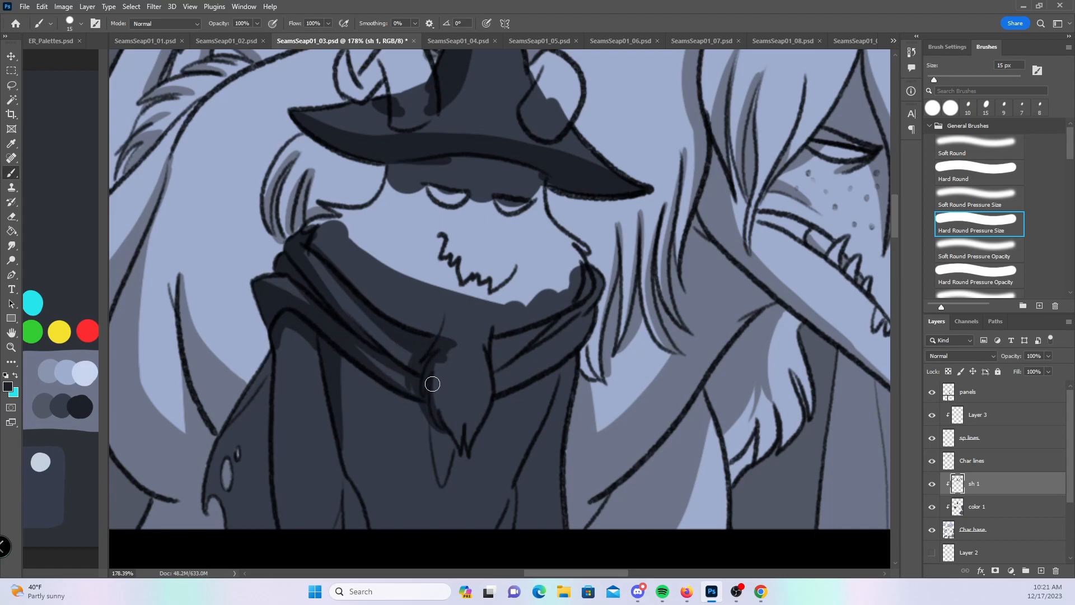
pyautogui.moveTo(496, 337)
pyautogui.mouseDown()
pyautogui.moveTo(496, 355)
pyautogui.moveTo(511, 353)
pyautogui.moveTo(573, 311)
pyautogui.moveTo(583, 280)
pyautogui.moveTo(496, 391)
pyautogui.moveTo(536, 348)
pyautogui.mouseUp()
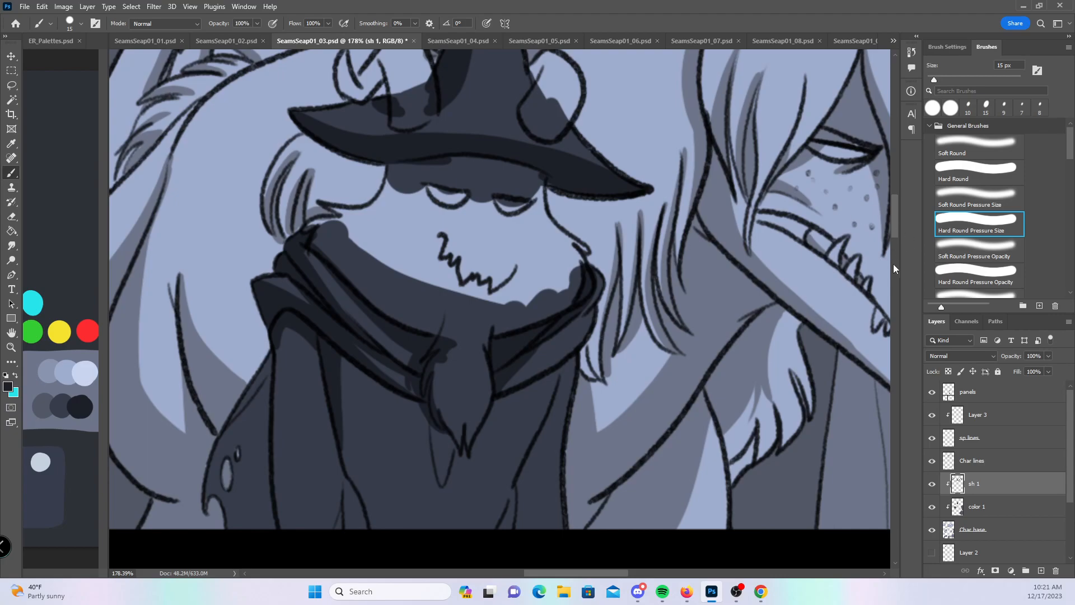
# - Shade the cloak and robe folds below the scarf down to the panel border, and save the document
pyautogui.scroll(-3, 892, 234)
pyautogui.moveTo(282, 251)
pyautogui.mouseDown()
pyautogui.moveTo(280, 420)
pyautogui.moveTo(279, 329)
pyautogui.moveTo(306, 423)
pyautogui.moveTo(331, 442)
pyautogui.moveTo(317, 435)
pyautogui.moveTo(331, 435)
pyautogui.moveTo(339, 395)
pyautogui.mouseUp()
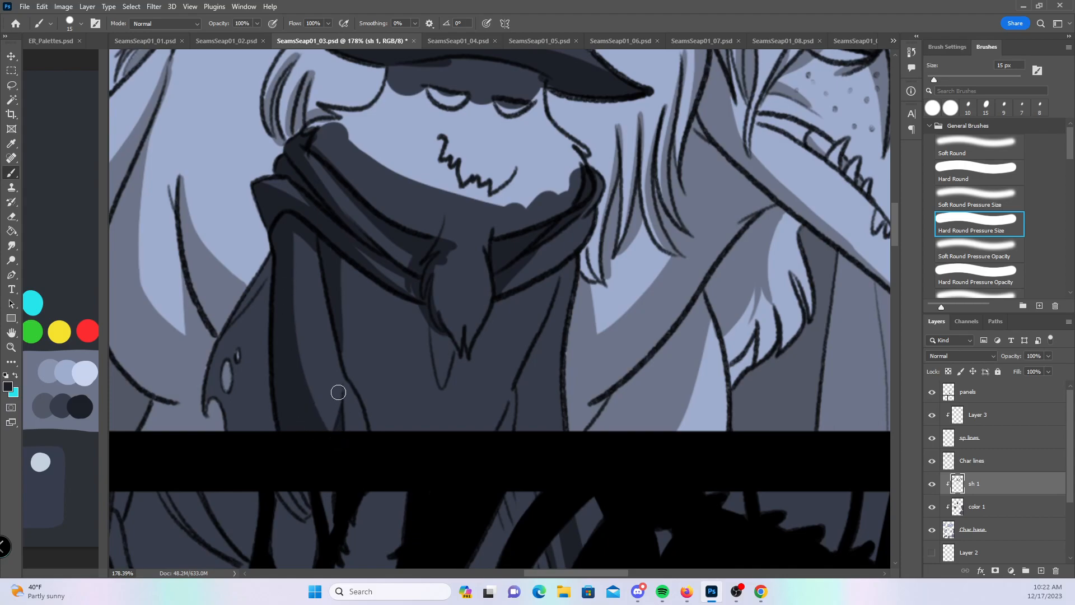
pyautogui.moveTo(208, 375)
pyautogui.mouseDown()
pyautogui.moveTo(282, 243)
pyautogui.moveTo(254, 360)
pyautogui.moveTo(264, 351)
pyautogui.moveTo(263, 379)
pyautogui.moveTo(254, 345)
pyautogui.moveTo(290, 420)
pyautogui.mouseUp()
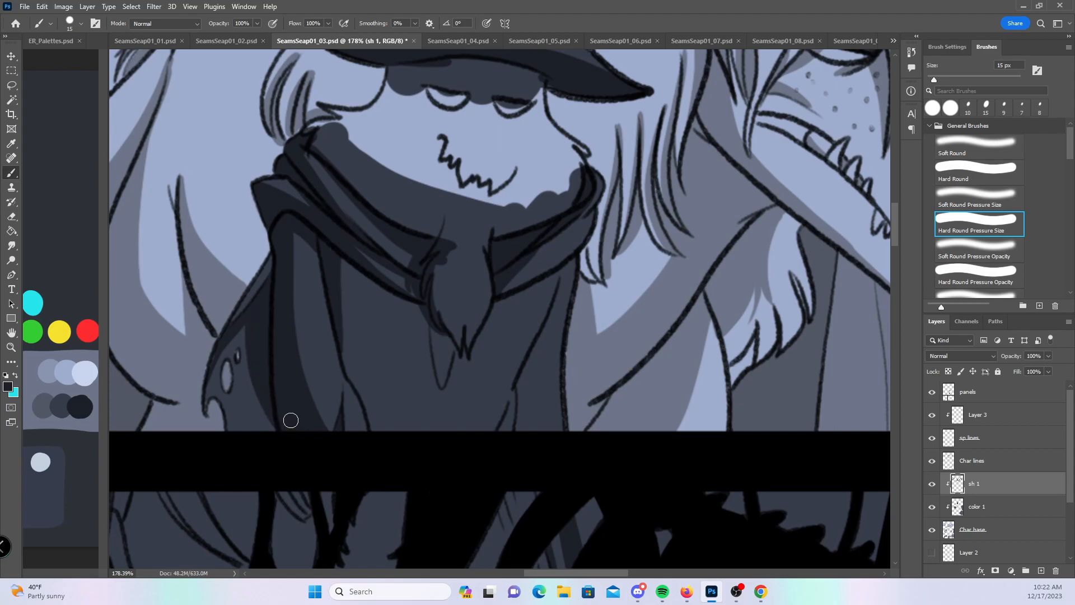
pyautogui.moveTo(560, 264)
pyautogui.mouseDown()
pyautogui.moveTo(525, 374)
pyautogui.moveTo(545, 442)
pyautogui.moveTo(552, 312)
pyautogui.moveTo(582, 242)
pyautogui.moveTo(500, 283)
pyautogui.moveTo(531, 272)
pyautogui.moveTo(576, 228)
pyautogui.moveTo(497, 257)
pyautogui.mouseUp()
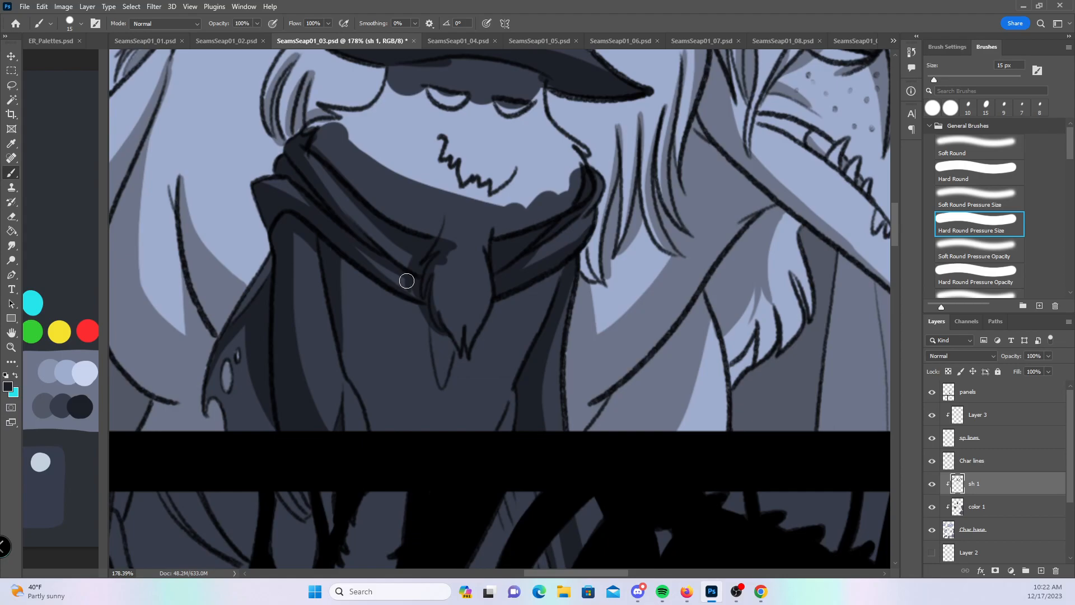
pyautogui.moveTo(499, 420); pyautogui.dragTo(499, 400)
pyautogui.moveTo(561, 268)
pyautogui.mouseDown()
pyautogui.moveTo(537, 355)
pyautogui.moveTo(504, 299)
pyautogui.mouseUp()
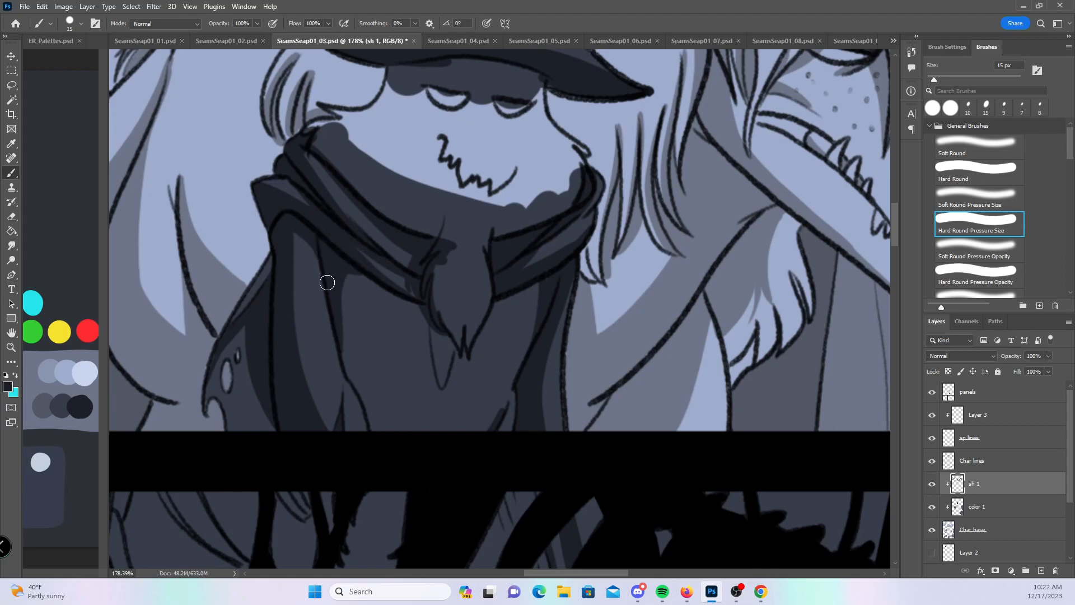
pyautogui.scroll(-6, 576, 338)
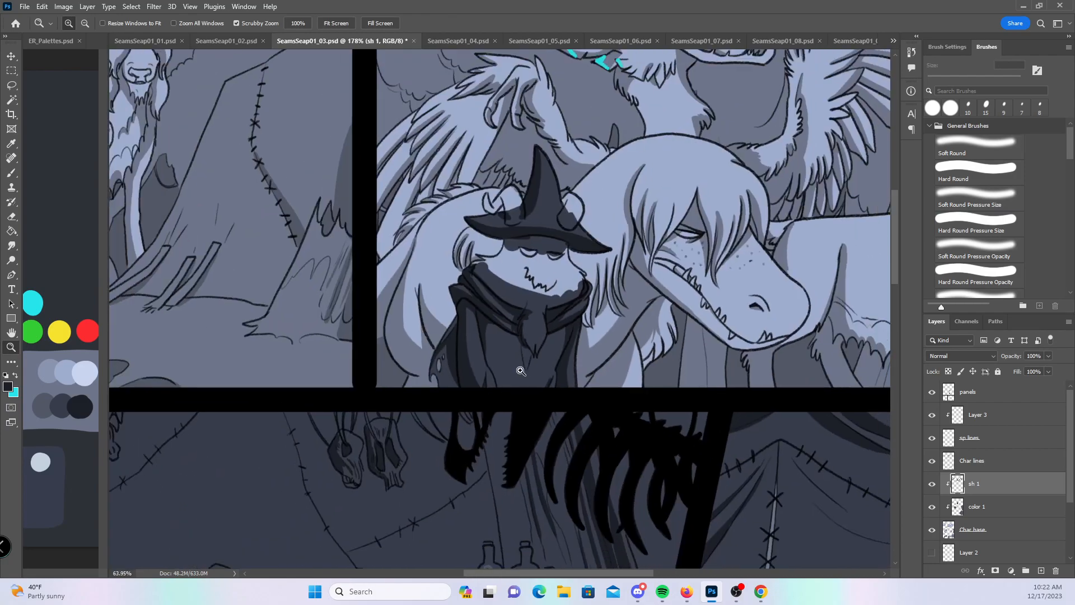
pyautogui.moveTo(672, 430); pyautogui.dragTo(633, 465)
pyautogui.moveTo(619, 521); pyautogui.dragTo(583, 406)
pyautogui.hotkey('ctrl', 's')
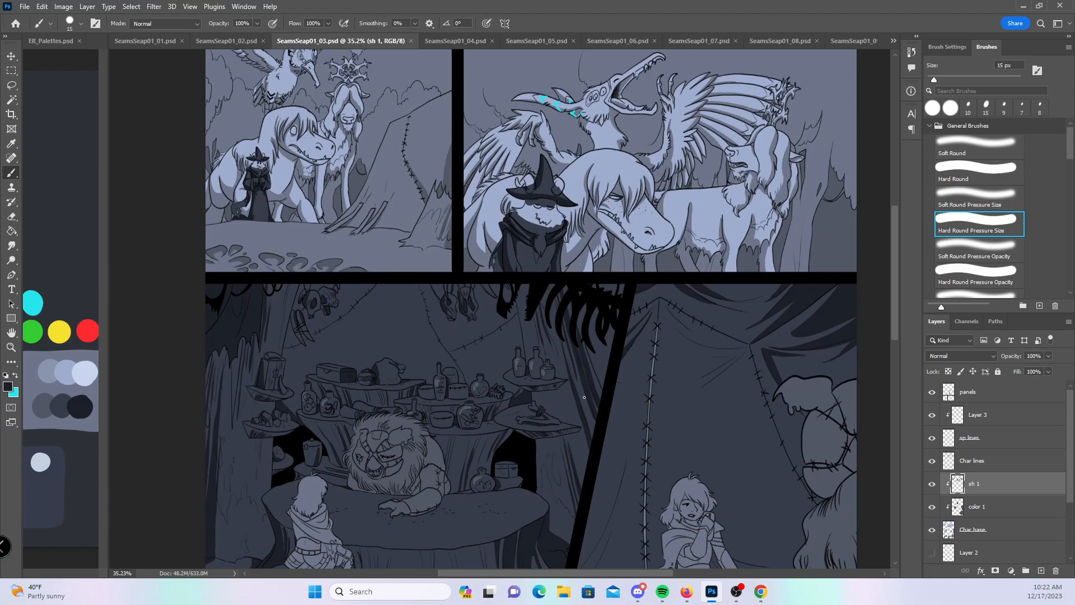
# - Try shading the cloak of the figure seated on the stump in the tent panel with a sampled palette grey
pyautogui.scroll(-3, 897, 286)
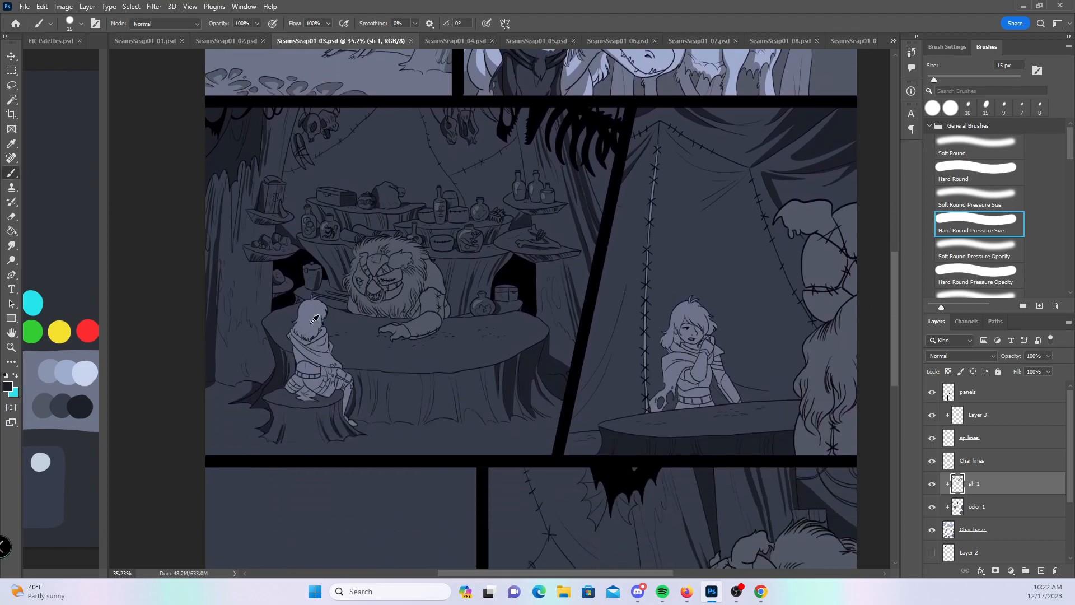
pyautogui.keyDown('alt'); pyautogui.click(54, 358); pyautogui.keyUp('alt')
pyautogui.keyDown('alt'); pyautogui.click(310, 311); pyautogui.keyUp('alt')
pyautogui.keyDown('alt'); pyautogui.click(68, 408); pyautogui.keyUp('alt')
pyautogui.hotkey('ctrl', 'space')
pyautogui.moveTo(314, 369); pyautogui.dragTo(374, 370)
pyautogui.moveTo(238, 287)
pyautogui.mouseDown()
pyautogui.moveTo(254, 344)
pyautogui.moveTo(255, 332)
pyautogui.mouseUp()
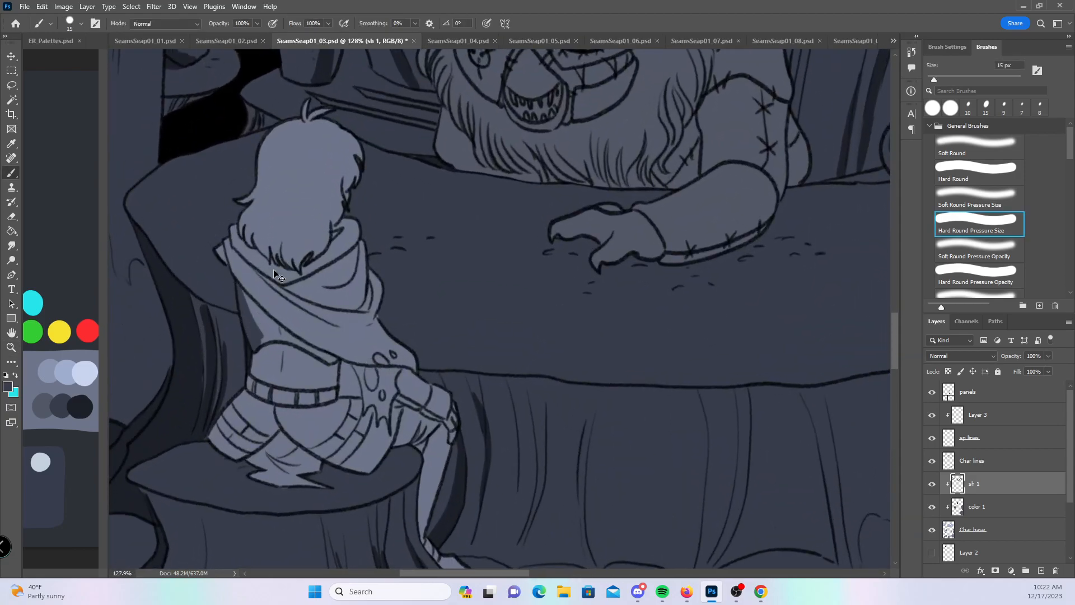
pyautogui.hotkey('ctrl', 'z')
pyautogui.moveTo(239, 301); pyautogui.dragTo(251, 347)
pyautogui.moveTo(227, 252)
pyautogui.mouseDown()
pyautogui.moveTo(252, 288)
pyautogui.moveTo(325, 343)
pyautogui.moveTo(301, 316)
pyautogui.mouseUp()
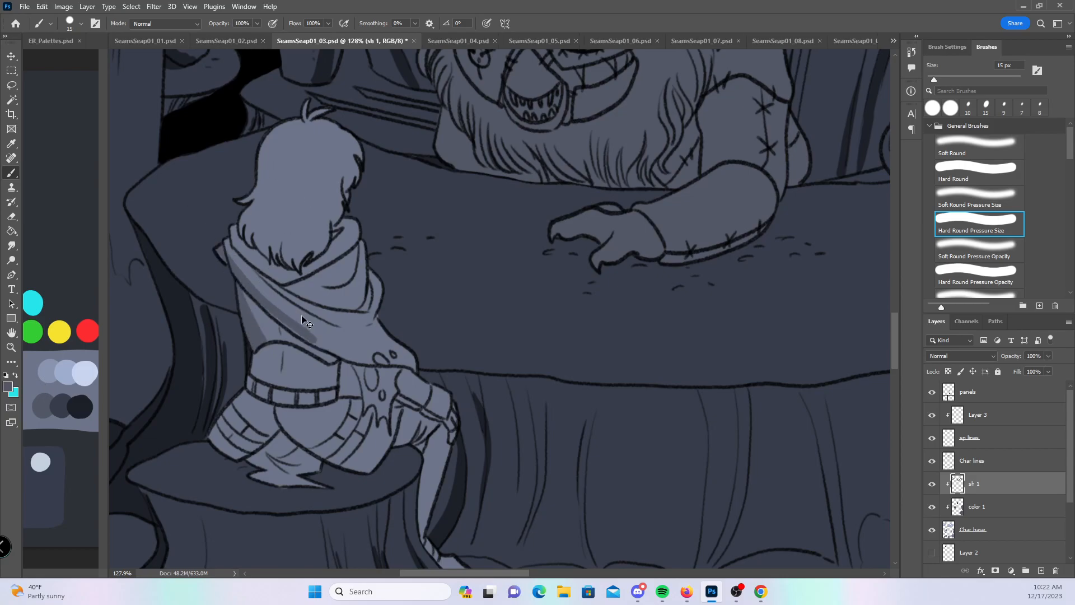
pyautogui.hotkey('ctrl', 'z')
pyautogui.hotkey('ctrl', 'z')
pyautogui.hotkey('ctrl', 'z')
# - Try shading the face side of the seated figure's hair with a darker palette grey and a 25 px brush
pyautogui.keyDown('alt'); pyautogui.click(65, 404); pyautogui.keyUp('alt')
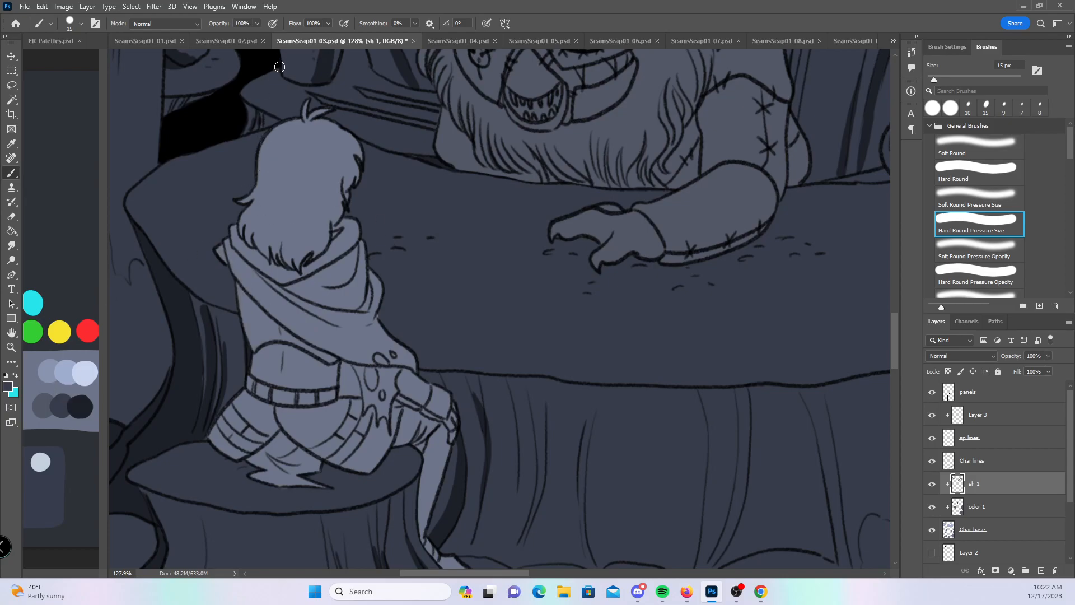
pyautogui.press(']')
pyautogui.moveTo(297, 271)
pyautogui.mouseDown()
pyautogui.moveTo(314, 238)
pyautogui.moveTo(304, 256)
pyautogui.moveTo(316, 249)
pyautogui.moveTo(327, 209)
pyautogui.moveTo(304, 247)
pyautogui.moveTo(318, 209)
pyautogui.moveTo(331, 227)
pyautogui.moveTo(337, 181)
pyautogui.moveTo(345, 204)
pyautogui.moveTo(359, 161)
pyautogui.mouseUp()
pyautogui.moveTo(562, 353); pyautogui.dragTo(562, 420)
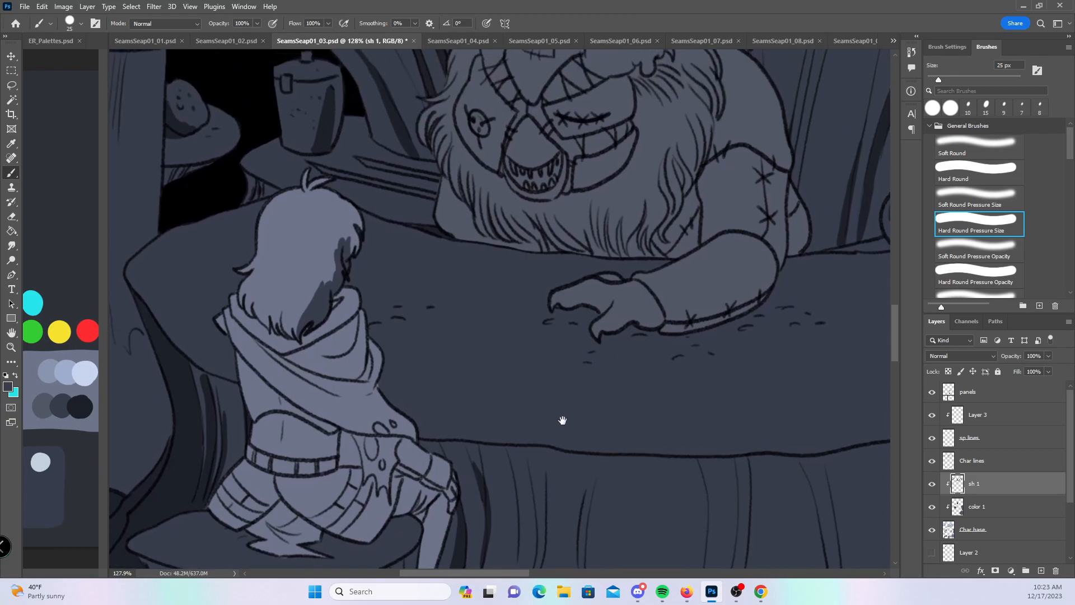
pyautogui.hotkey('ctrl', 'z')
pyautogui.hotkey('ctrl', 'z')
pyautogui.hotkey('ctrl', 'z')
pyautogui.hotkey('ctrl', 'z')
pyautogui.hotkey('ctrl', 'z')
pyautogui.hotkey('ctrl', 'z')
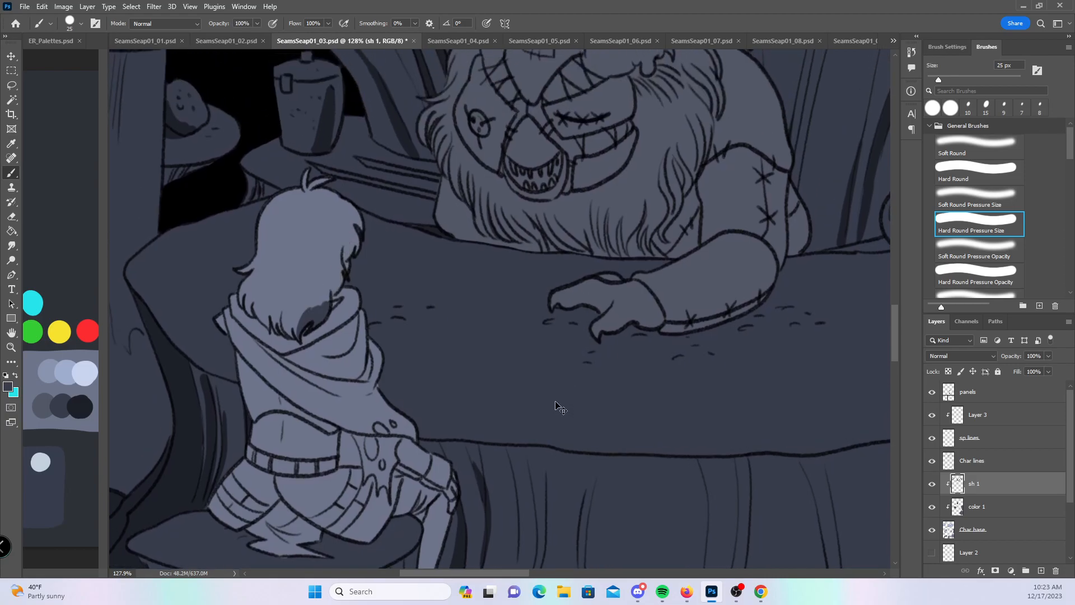
pyautogui.hotkey('ctrl', 'z')
# - Shade the seated figure's cloak folds and the face side of the hair with a lighter palette grey and a 20 px brush
pyautogui.keyDown('alt'); pyautogui.click(50, 398); pyautogui.keyUp('alt')
pyautogui.press('[')
pyautogui.moveTo(216, 312)
pyautogui.mouseDown()
pyautogui.moveTo(328, 418)
pyautogui.moveTo(277, 385)
pyautogui.moveTo(348, 431)
pyautogui.mouseUp()
pyautogui.moveTo(234, 349); pyautogui.dragTo(314, 414)
pyautogui.moveTo(295, 286)
pyautogui.mouseDown()
pyautogui.moveTo(299, 340)
pyautogui.moveTo(322, 288)
pyautogui.moveTo(316, 305)
pyautogui.moveTo(342, 279)
pyautogui.moveTo(343, 240)
pyautogui.moveTo(348, 282)
pyautogui.moveTo(351, 268)
pyautogui.moveTo(349, 208)
pyautogui.moveTo(337, 195)
pyautogui.moveTo(357, 224)
pyautogui.moveTo(327, 190)
pyautogui.moveTo(331, 266)
pyautogui.mouseUp()
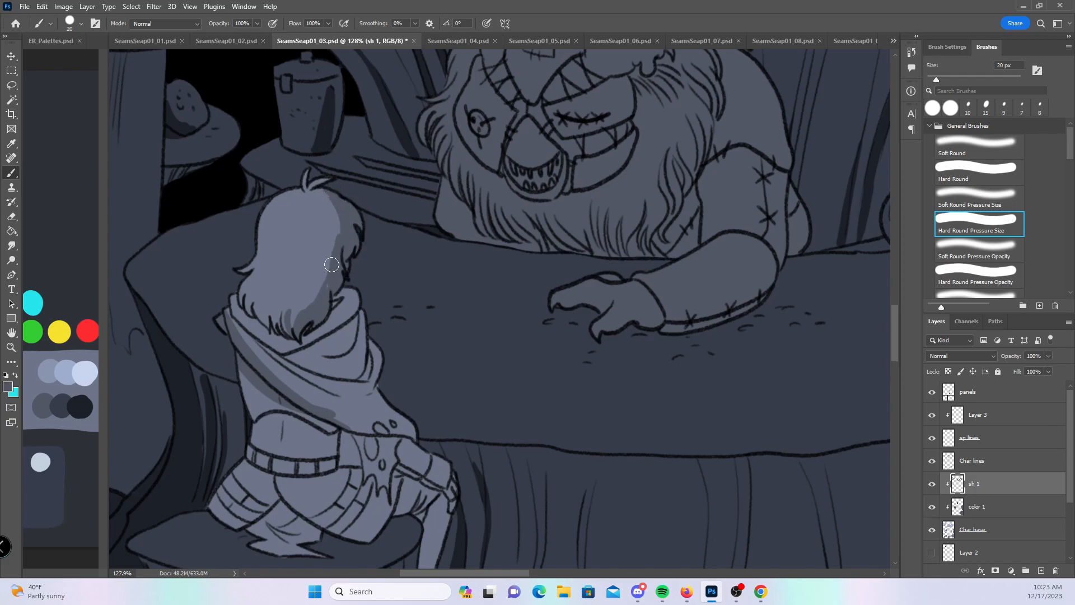
pyautogui.moveTo(299, 335)
pyautogui.mouseDown()
pyautogui.moveTo(342, 218)
pyautogui.moveTo(332, 222)
pyautogui.mouseUp()
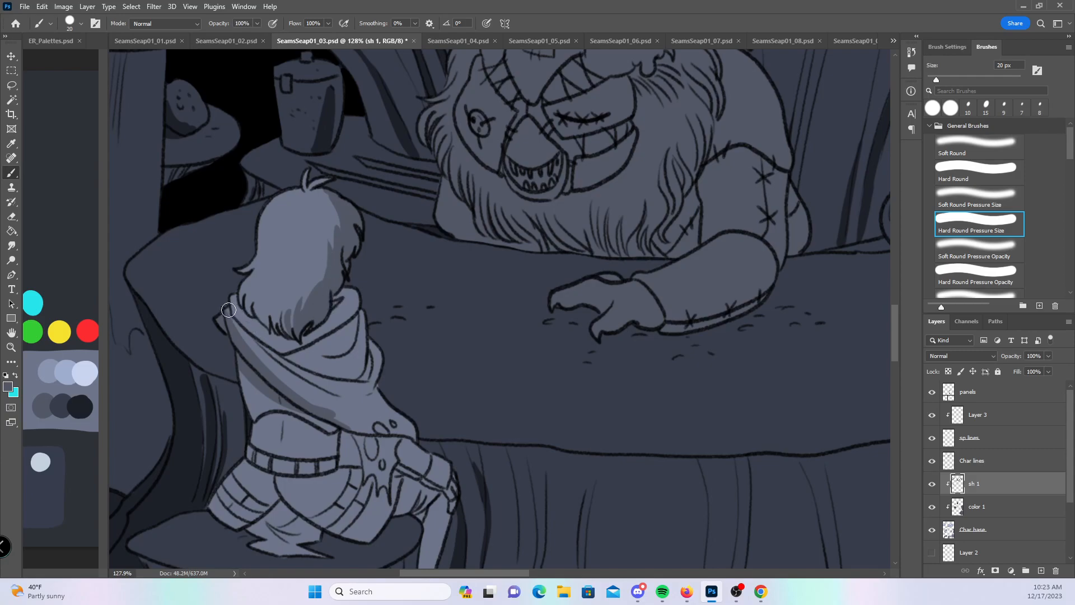
# - Shade the folds of the seated figure's scarf and the lower edge of the cloak, continuing along the waist and forearm
pyautogui.moveTo(235, 317)
pyautogui.mouseDown()
pyautogui.moveTo(276, 347)
pyautogui.moveTo(235, 312)
pyautogui.moveTo(264, 331)
pyautogui.moveTo(245, 290)
pyautogui.moveTo(287, 344)
pyautogui.moveTo(338, 321)
pyautogui.moveTo(332, 356)
pyautogui.moveTo(350, 341)
pyautogui.moveTo(365, 294)
pyautogui.mouseUp()
pyautogui.moveTo(287, 358); pyautogui.dragTo(341, 378)
pyautogui.moveTo(252, 340)
pyautogui.mouseDown()
pyautogui.moveTo(321, 386)
pyautogui.moveTo(363, 348)
pyautogui.mouseUp()
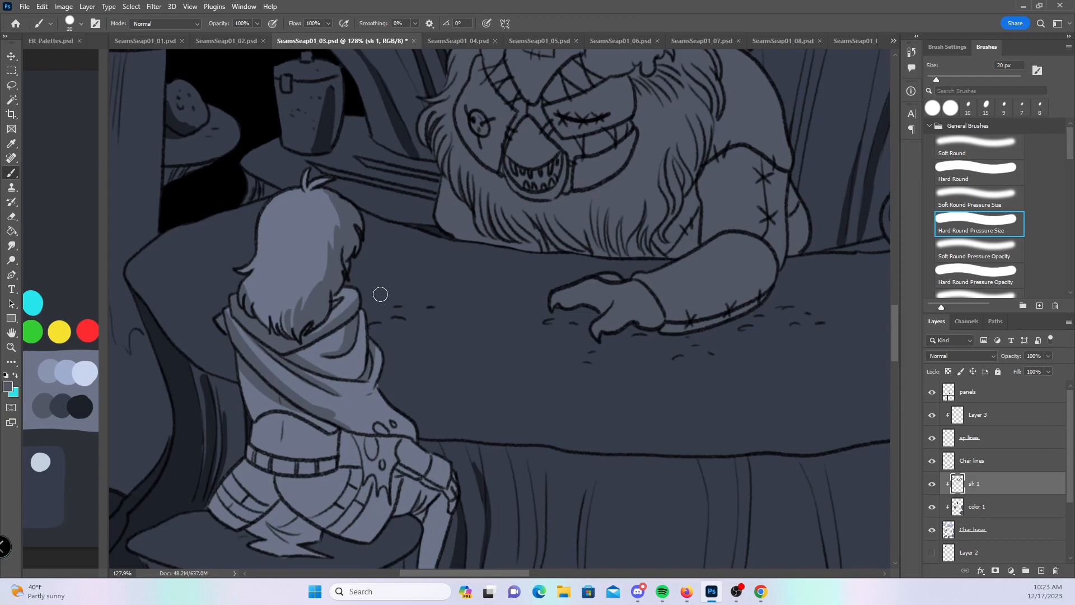
pyautogui.scroll(-3, 444, 331)
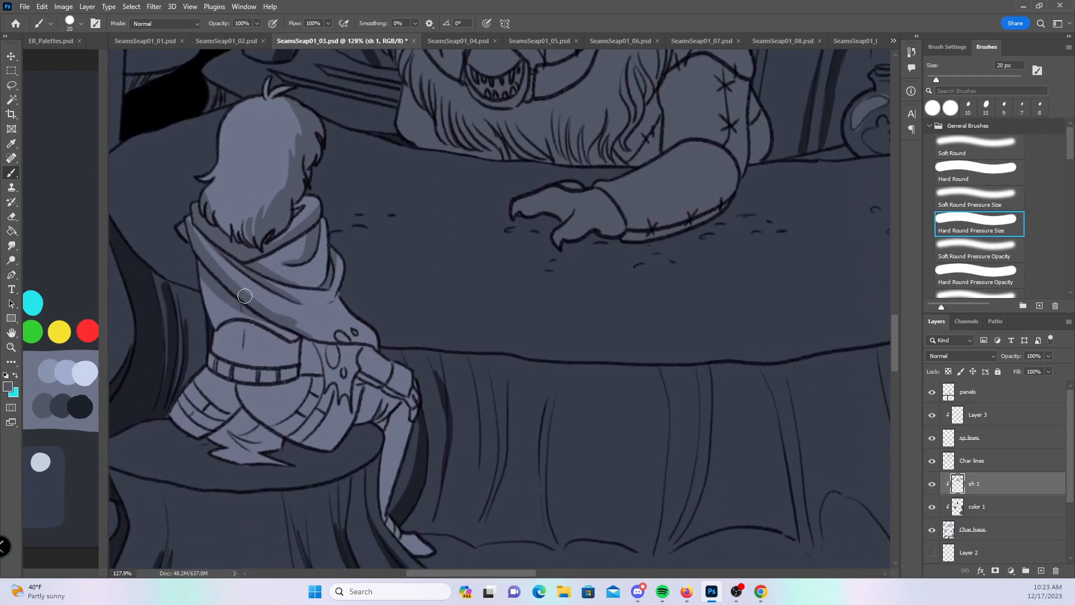
pyautogui.moveTo(228, 317); pyautogui.dragTo(301, 347)
pyautogui.moveTo(245, 305)
pyautogui.mouseDown()
pyautogui.moveTo(324, 347)
pyautogui.moveTo(286, 324)
pyautogui.moveTo(355, 344)
pyautogui.moveTo(270, 313)
pyautogui.moveTo(381, 346)
pyautogui.mouseUp()
pyautogui.moveTo(305, 343)
pyautogui.mouseDown()
pyautogui.moveTo(325, 389)
pyautogui.moveTo(307, 339)
pyautogui.moveTo(360, 351)
pyautogui.moveTo(364, 380)
pyautogui.moveTo(362, 357)
pyautogui.moveTo(417, 409)
pyautogui.mouseUp()
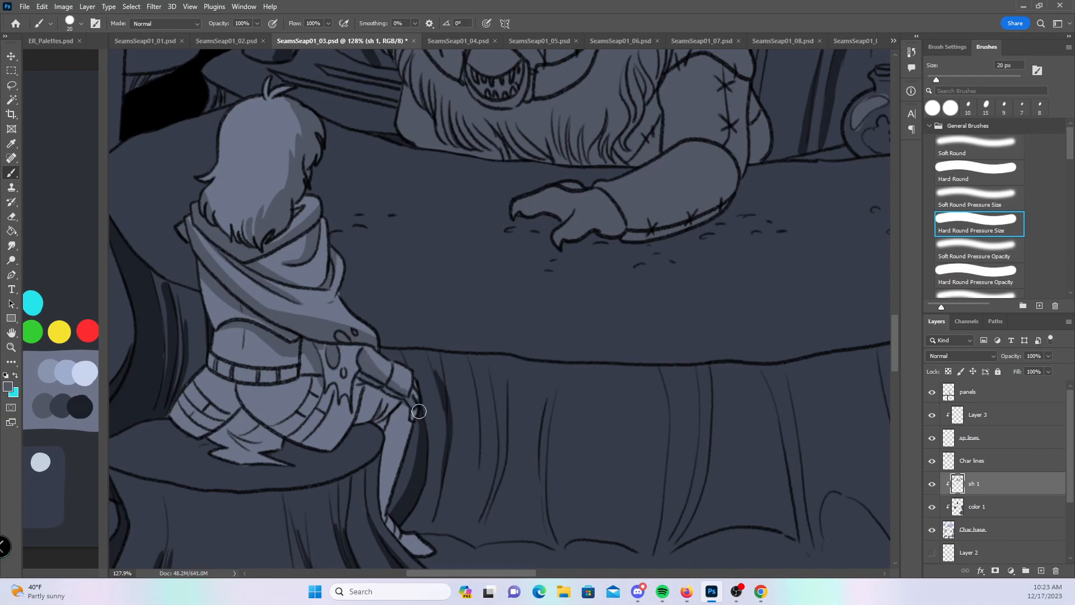
# - Shade the seated figure's hips, shorts, hanging cloth, leg and foot on the stump
pyautogui.moveTo(367, 381)
pyautogui.mouseDown()
pyautogui.moveTo(395, 451)
pyautogui.moveTo(392, 480)
pyautogui.moveTo(401, 442)
pyautogui.mouseUp()
pyautogui.moveTo(229, 429)
pyautogui.mouseDown()
pyautogui.moveTo(198, 432)
pyautogui.moveTo(231, 382)
pyautogui.moveTo(232, 415)
pyautogui.moveTo(243, 422)
pyautogui.moveTo(233, 382)
pyautogui.moveTo(239, 405)
pyautogui.moveTo(285, 442)
pyautogui.moveTo(233, 428)
pyautogui.moveTo(268, 439)
pyautogui.mouseUp()
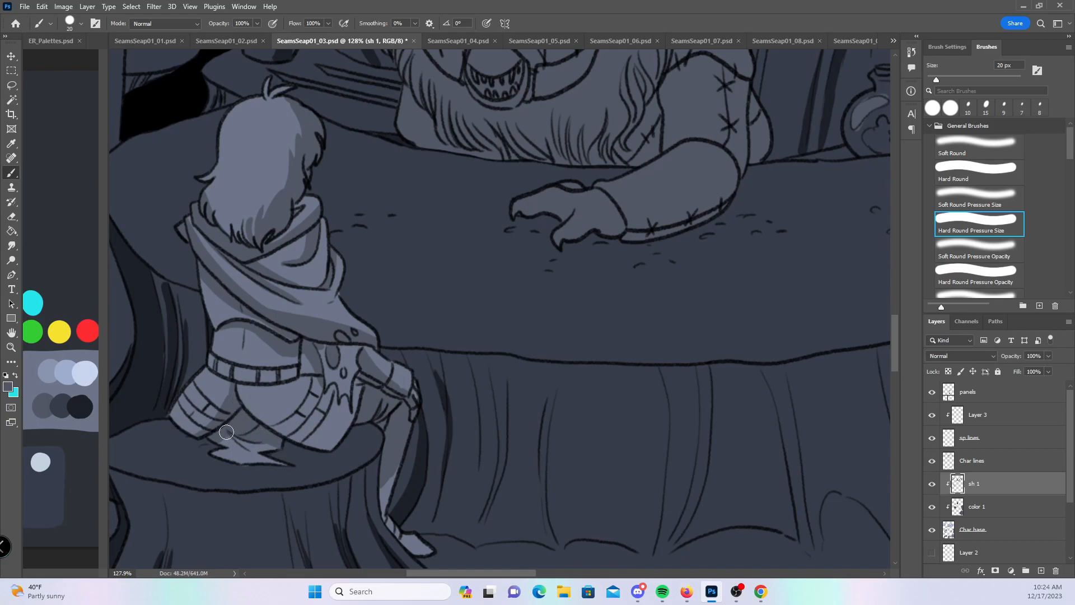
pyautogui.moveTo(243, 389); pyautogui.dragTo(237, 388)
pyautogui.moveTo(305, 346)
pyautogui.mouseDown()
pyautogui.moveTo(305, 366)
pyautogui.moveTo(323, 368)
pyautogui.moveTo(328, 400)
pyautogui.moveTo(352, 431)
pyautogui.moveTo(359, 386)
pyautogui.moveTo(362, 396)
pyautogui.mouseUp()
pyautogui.moveTo(388, 536); pyautogui.dragTo(420, 556)
# - Shade the straight arm and the shoulder flap of the figure standing behind the table in the neighbouring panel
pyautogui.press('z')
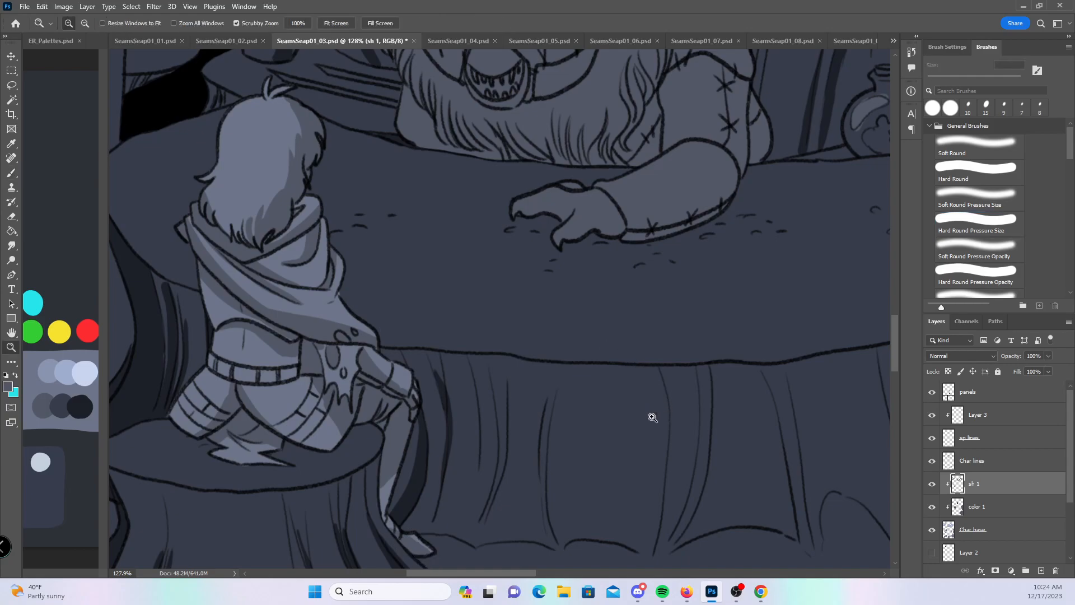
pyautogui.moveTo(695, 418); pyautogui.dragTo(627, 418)
pyautogui.moveTo(646, 490); pyautogui.dragTo(245, 474)
pyautogui.press('z')
pyautogui.moveTo(609, 381); pyautogui.dragTo(677, 375)
pyautogui.moveTo(602, 441); pyautogui.dragTo(507, 403)
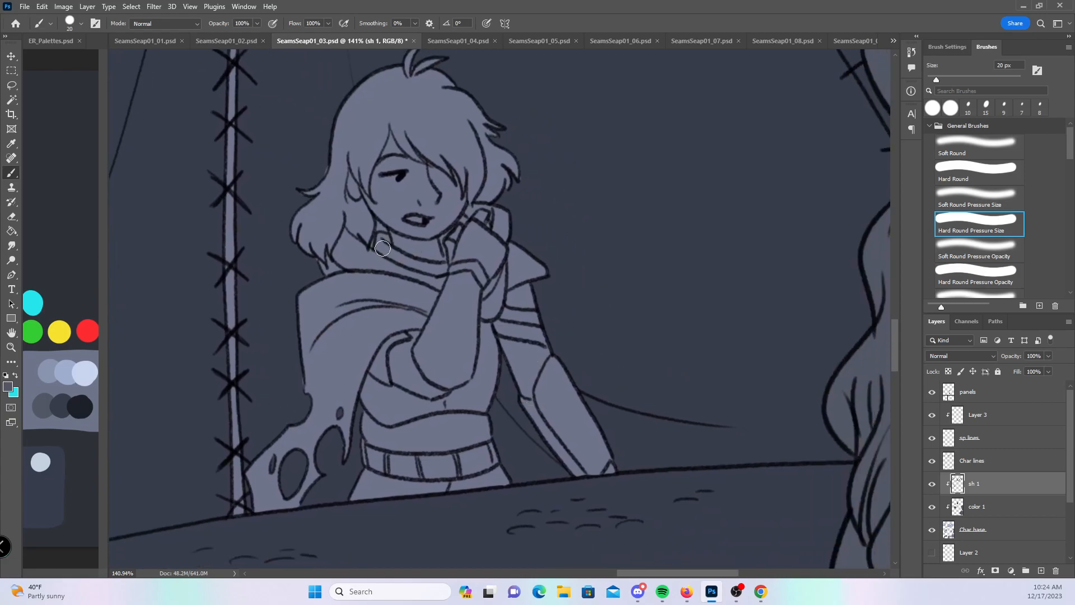
pyautogui.moveTo(500, 333)
pyautogui.mouseDown()
pyautogui.moveTo(512, 297)
pyautogui.moveTo(505, 320)
pyautogui.moveTo(533, 285)
pyautogui.moveTo(510, 336)
pyautogui.moveTo(526, 386)
pyautogui.moveTo(508, 345)
pyautogui.moveTo(525, 384)
pyautogui.moveTo(558, 355)
pyautogui.moveTo(550, 441)
pyautogui.moveTo(530, 410)
pyautogui.moveTo(540, 409)
pyautogui.moveTo(585, 485)
pyautogui.mouseUp()
pyautogui.moveTo(544, 390); pyautogui.dragTo(596, 482)
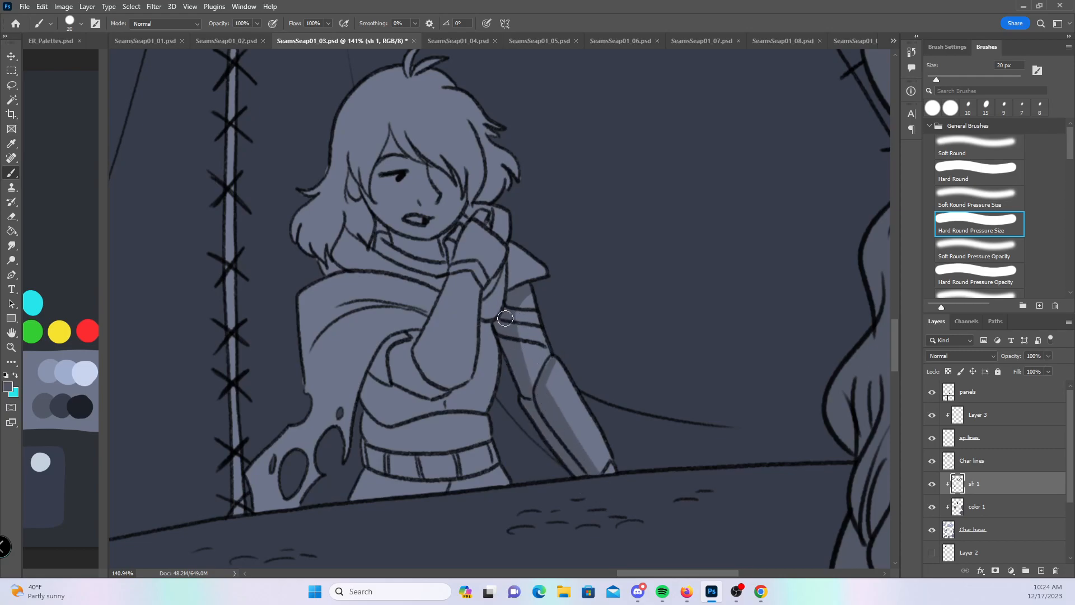
pyautogui.moveTo(507, 285); pyautogui.dragTo(551, 272)
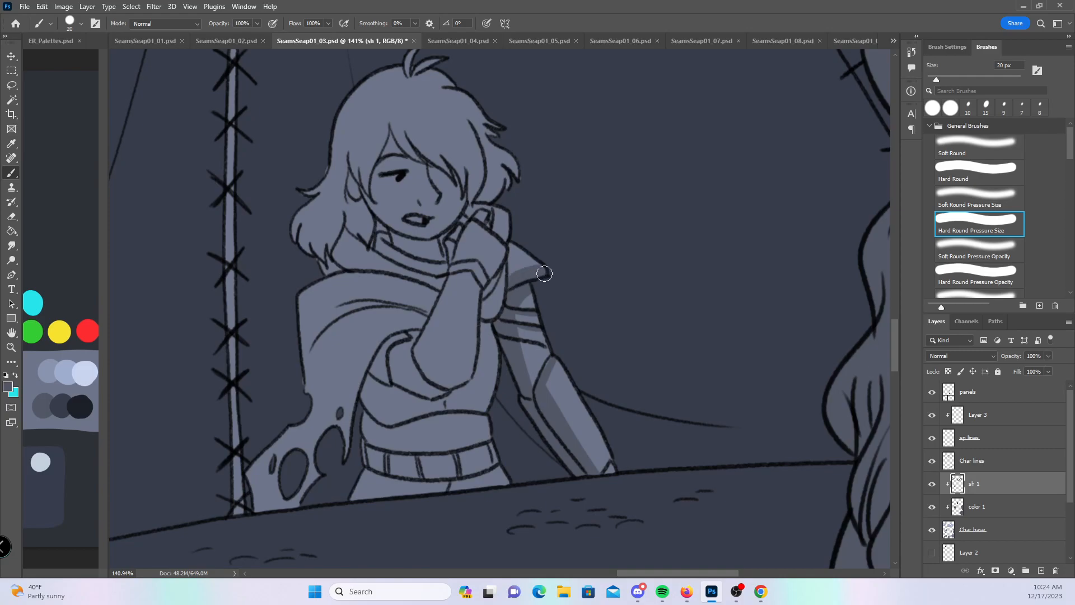
# - Shade the standing figure's raised forearm and glove, the torso, and the inner folds of the draped cloak
pyautogui.moveTo(380, 358)
pyautogui.mouseDown()
pyautogui.moveTo(386, 381)
pyautogui.moveTo(377, 358)
pyautogui.moveTo(393, 378)
pyautogui.moveTo(386, 373)
pyautogui.moveTo(438, 393)
pyautogui.moveTo(421, 384)
pyautogui.moveTo(462, 377)
pyautogui.mouseUp()
pyautogui.moveTo(472, 288)
pyautogui.mouseDown()
pyautogui.moveTo(451, 365)
pyautogui.moveTo(455, 343)
pyautogui.moveTo(473, 341)
pyautogui.moveTo(488, 245)
pyautogui.moveTo(497, 259)
pyautogui.mouseUp()
pyautogui.moveTo(349, 466)
pyautogui.mouseDown()
pyautogui.moveTo(360, 351)
pyautogui.moveTo(423, 321)
pyautogui.moveTo(352, 391)
pyautogui.moveTo(386, 329)
pyautogui.moveTo(362, 368)
pyautogui.moveTo(411, 326)
pyautogui.moveTo(383, 348)
pyautogui.moveTo(380, 370)
pyautogui.moveTo(425, 324)
pyautogui.mouseUp()
pyautogui.moveTo(420, 402)
pyautogui.mouseDown()
pyautogui.moveTo(446, 438)
pyautogui.moveTo(429, 403)
pyautogui.moveTo(477, 362)
pyautogui.moveTo(481, 334)
pyautogui.moveTo(484, 379)
pyautogui.moveTo(493, 338)
pyautogui.moveTo(432, 480)
pyautogui.moveTo(465, 468)
pyautogui.moveTo(495, 495)
pyautogui.moveTo(431, 486)
pyautogui.mouseUp()
pyautogui.moveTo(311, 348)
pyautogui.mouseDown()
pyautogui.moveTo(326, 325)
pyautogui.moveTo(371, 303)
pyautogui.moveTo(336, 312)
pyautogui.moveTo(396, 307)
pyautogui.moveTo(373, 304)
pyautogui.moveTo(429, 318)
pyautogui.mouseUp()
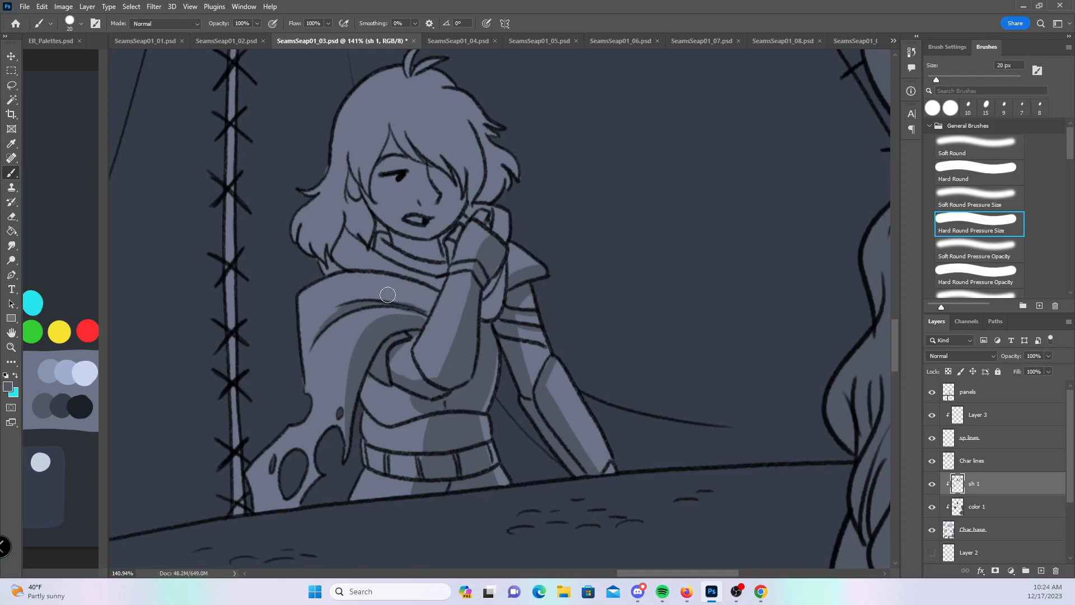
# - Shade the upper shoulder fold of the standing figure's cloak, redoing the first stroke, and touch up the hand and torn hem
pyautogui.moveTo(311, 319); pyautogui.dragTo(416, 299)
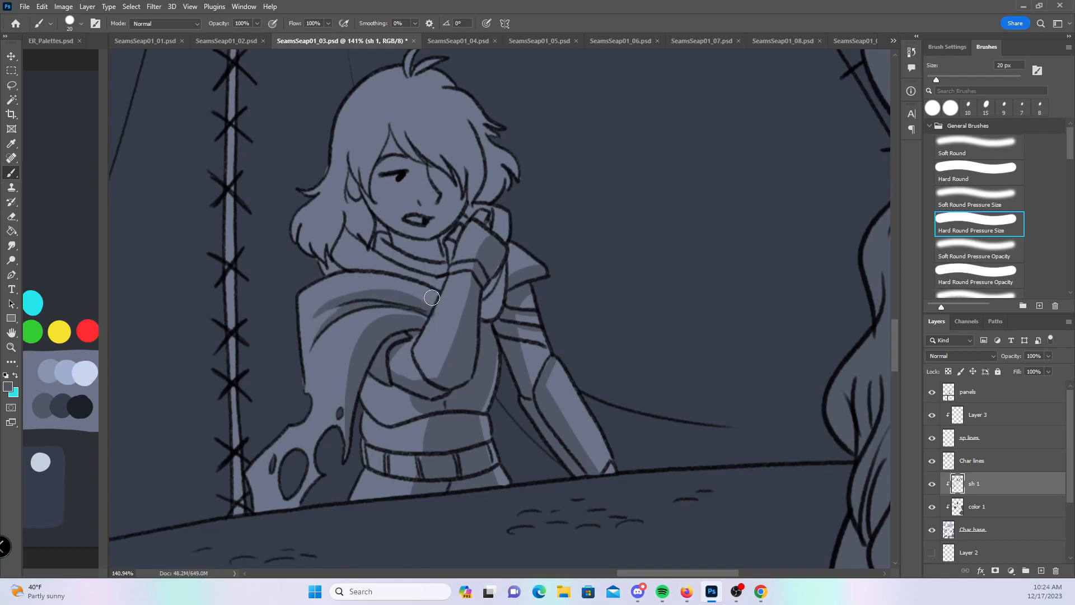
pyautogui.hotkey('ctrl', 'z')
pyautogui.moveTo(330, 306)
pyautogui.mouseDown()
pyautogui.moveTo(420, 308)
pyautogui.moveTo(414, 296)
pyautogui.mouseUp()
pyautogui.moveTo(482, 303)
pyautogui.mouseDown()
pyautogui.moveTo(501, 262)
pyautogui.moveTo(500, 299)
pyautogui.moveTo(501, 269)
pyautogui.moveTo(491, 297)
pyautogui.mouseUp()
pyautogui.moveTo(303, 464)
pyautogui.mouseDown()
pyautogui.moveTo(315, 482)
pyautogui.moveTo(311, 453)
pyautogui.mouseUp()
# - Shade the standing figure's fringe and the hair strands on the side of the raised hand
pyautogui.moveTo(539, 267); pyautogui.dragTo(500, 328)
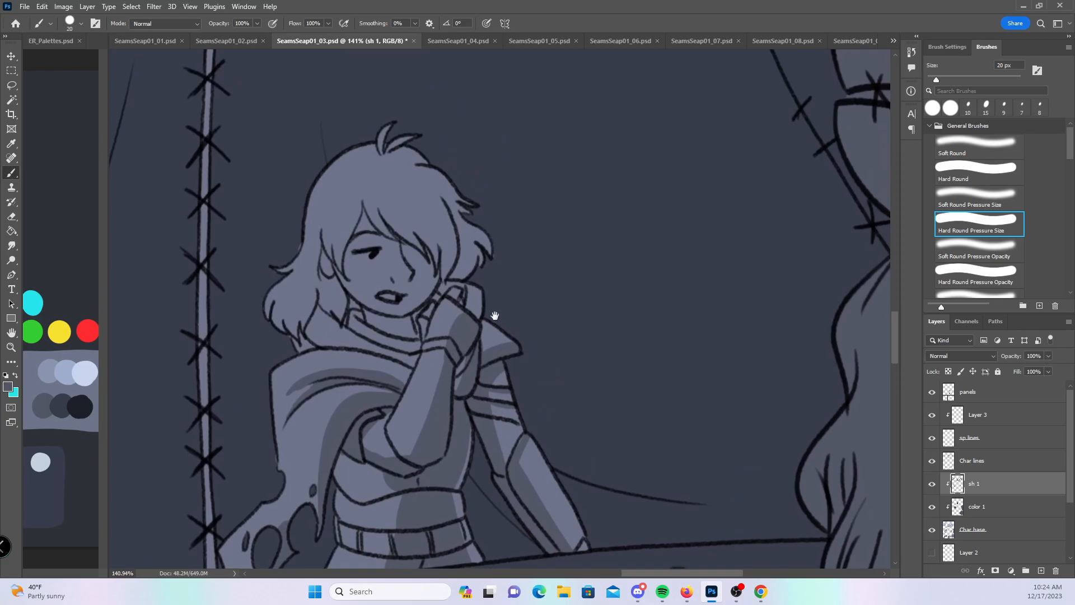
pyautogui.moveTo(364, 190)
pyautogui.mouseDown()
pyautogui.moveTo(397, 242)
pyautogui.moveTo(424, 247)
pyautogui.mouseUp()
pyautogui.moveTo(391, 205); pyautogui.dragTo(433, 256)
pyautogui.moveTo(394, 200); pyautogui.dragTo(442, 283)
pyautogui.moveTo(430, 213)
pyautogui.mouseDown()
pyautogui.moveTo(447, 272)
pyautogui.moveTo(444, 216)
pyautogui.moveTo(421, 196)
pyautogui.moveTo(443, 229)
pyautogui.moveTo(442, 278)
pyautogui.moveTo(465, 264)
pyautogui.mouseUp()
pyautogui.moveTo(434, 173)
pyautogui.mouseDown()
pyautogui.moveTo(468, 226)
pyautogui.moveTo(415, 159)
pyautogui.mouseUp()
pyautogui.moveTo(462, 211)
pyautogui.mouseDown()
pyautogui.moveTo(456, 274)
pyautogui.moveTo(485, 240)
pyautogui.moveTo(479, 230)
pyautogui.mouseUp()
# - Shade the standing figure's face under the fringe, the fingers by the chin, and the scarf around the neck
pyautogui.moveTo(347, 252)
pyautogui.mouseDown()
pyautogui.moveTo(350, 275)
pyautogui.moveTo(403, 254)
pyautogui.moveTo(348, 271)
pyautogui.mouseUp()
pyautogui.moveTo(342, 231)
pyautogui.mouseDown()
pyautogui.moveTo(346, 267)
pyautogui.moveTo(364, 201)
pyautogui.moveTo(382, 246)
pyautogui.moveTo(413, 251)
pyautogui.mouseUp()
pyautogui.moveTo(363, 211)
pyautogui.mouseDown()
pyautogui.moveTo(326, 242)
pyautogui.moveTo(323, 277)
pyautogui.moveTo(320, 263)
pyautogui.moveTo(340, 311)
pyautogui.mouseUp()
pyautogui.moveTo(324, 227)
pyautogui.mouseDown()
pyautogui.moveTo(348, 300)
pyautogui.moveTo(351, 263)
pyautogui.moveTo(419, 257)
pyautogui.moveTo(395, 269)
pyautogui.moveTo(383, 256)
pyautogui.moveTo(397, 292)
pyautogui.moveTo(374, 257)
pyautogui.moveTo(402, 309)
pyautogui.moveTo(425, 295)
pyautogui.moveTo(417, 283)
pyautogui.mouseUp()
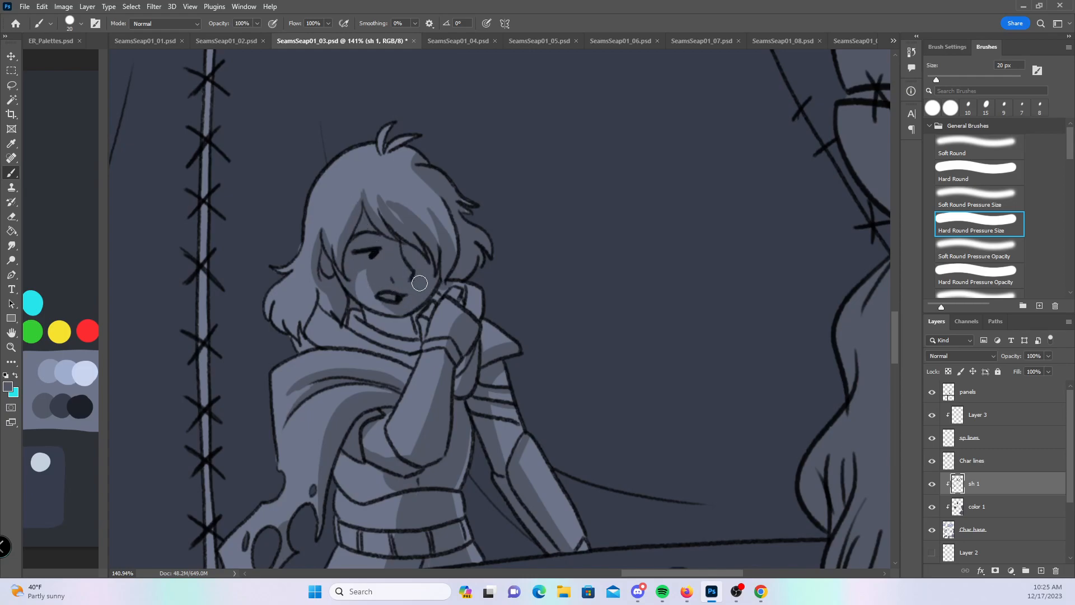
pyautogui.moveTo(372, 310)
pyautogui.mouseDown()
pyautogui.moveTo(413, 336)
pyautogui.moveTo(414, 305)
pyautogui.moveTo(451, 283)
pyautogui.moveTo(476, 293)
pyautogui.mouseUp()
pyautogui.moveTo(371, 336)
pyautogui.mouseDown()
pyautogui.moveTo(412, 350)
pyautogui.moveTo(422, 338)
pyautogui.mouseUp()
pyautogui.moveTo(316, 307); pyautogui.dragTo(395, 357)
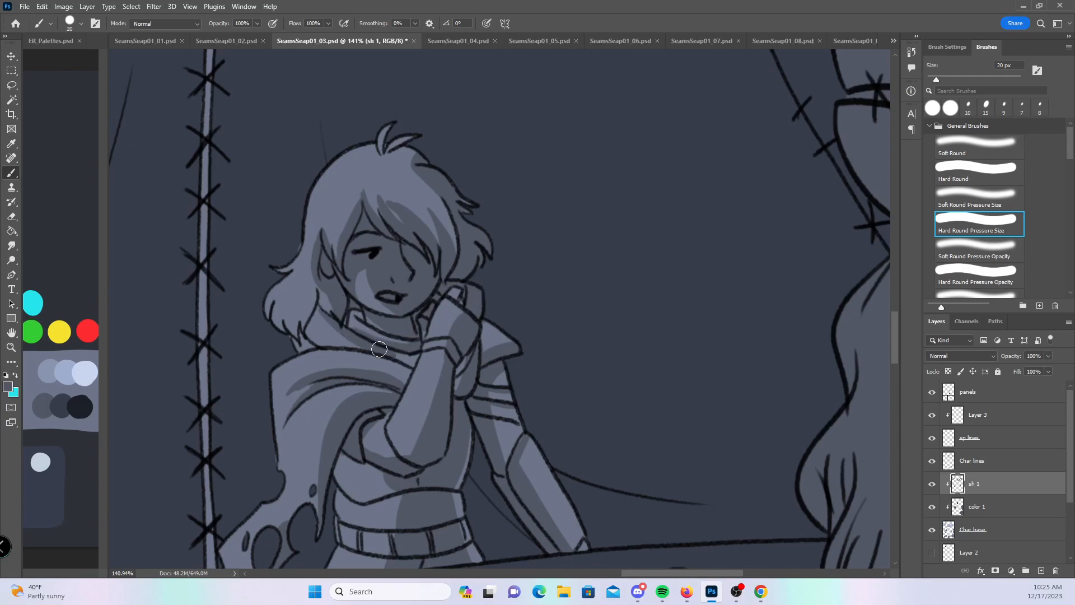
# - Shade the standing figure's loose hair ends and crown tuft, save the document, and touch up the cloak beside the arm
pyautogui.moveTo(298, 338)
pyautogui.mouseDown()
pyautogui.moveTo(310, 291)
pyautogui.moveTo(302, 268)
pyautogui.mouseUp()
pyautogui.moveTo(284, 318)
pyautogui.mouseDown()
pyautogui.moveTo(294, 335)
pyautogui.moveTo(297, 314)
pyautogui.moveTo(275, 307)
pyautogui.mouseUp()
pyautogui.moveTo(395, 208)
pyautogui.mouseDown()
pyautogui.moveTo(379, 198)
pyautogui.moveTo(395, 196)
pyautogui.moveTo(424, 151)
pyautogui.mouseUp()
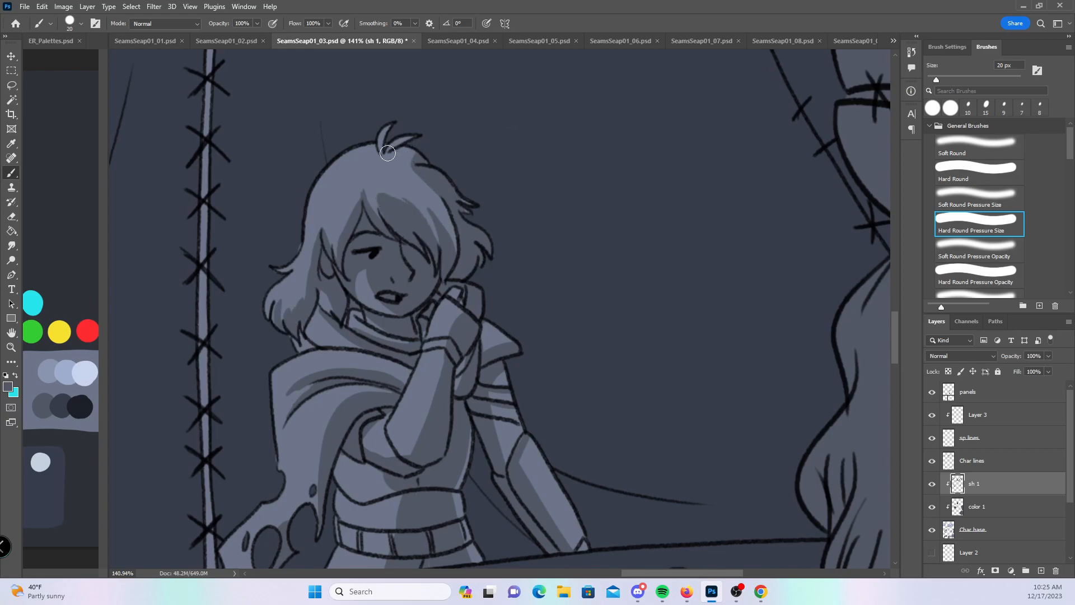
pyautogui.moveTo(645, 399); pyautogui.dragTo(587, 426)
pyautogui.moveTo(621, 547); pyautogui.dragTo(618, 407)
pyautogui.hotkey('ctrl', 's')
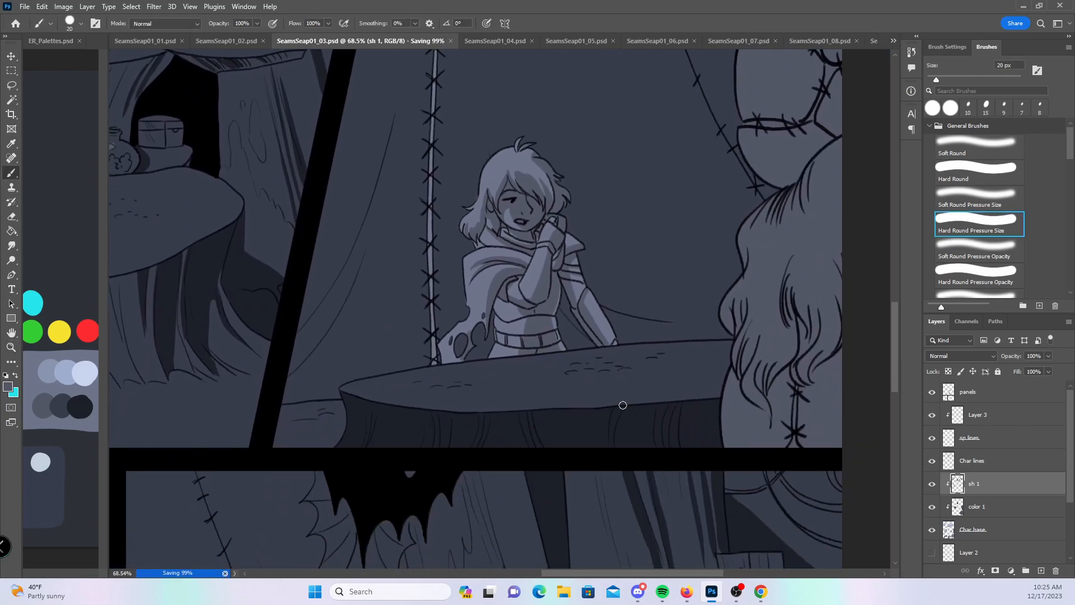
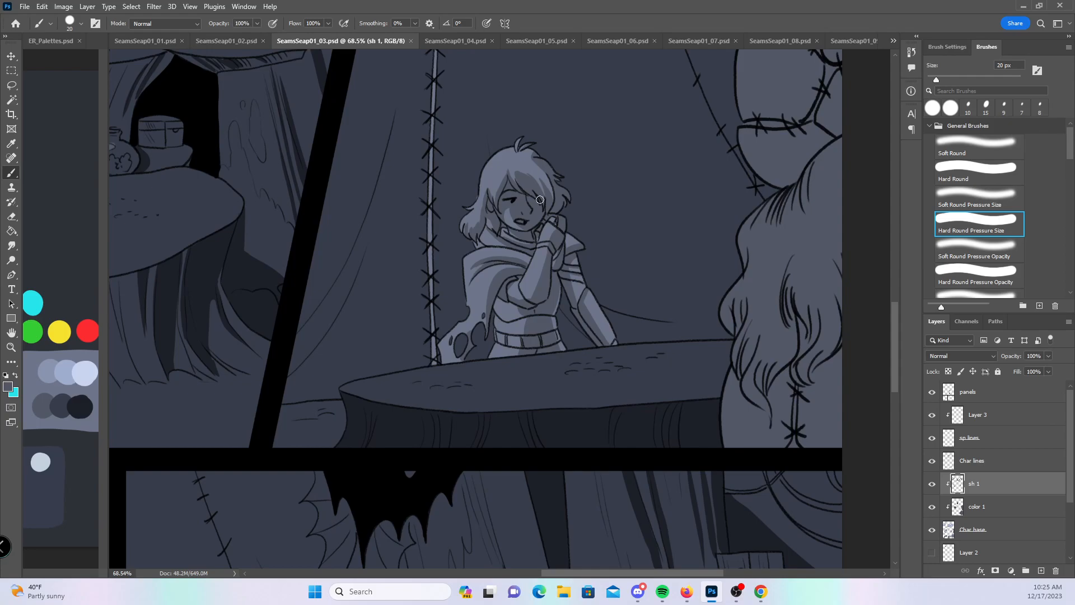
pyautogui.moveTo(509, 285); pyautogui.dragTo(509, 300)
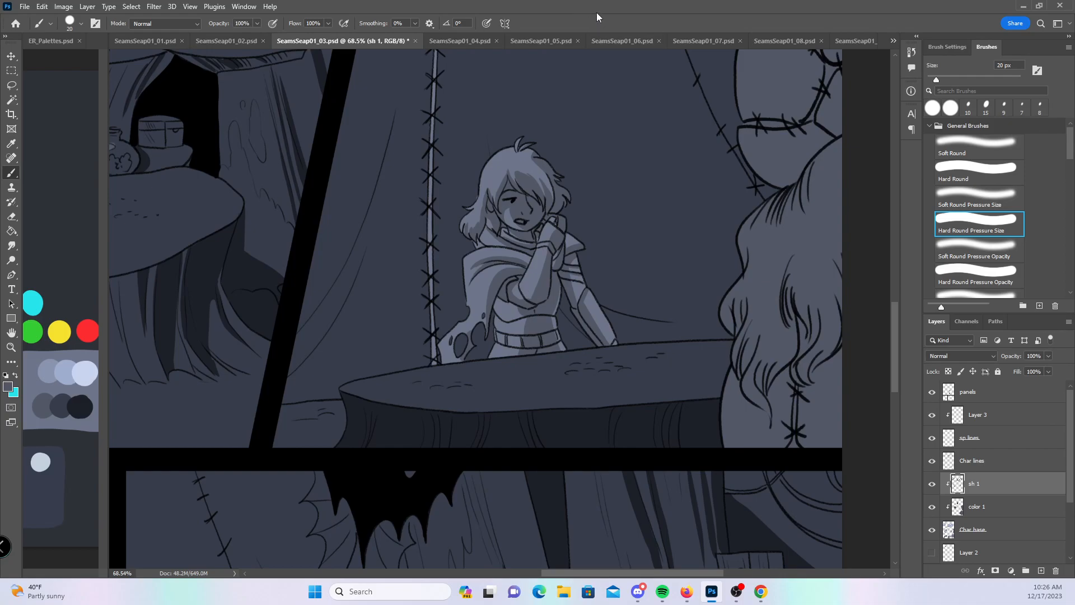
# - Mark the shadow edge along the sleeve, wrist and thumb in the close-up hand panel with a 30 px brush
pyautogui.moveTo(439, 386); pyautogui.dragTo(460, 386)
pyautogui.moveTo(415, 478); pyautogui.dragTo(622, 189)
pyautogui.moveTo(421, 407); pyautogui.dragTo(653, 127)
pyautogui.moveTo(381, 361)
pyautogui.mouseDown()
pyautogui.moveTo(652, 242)
pyautogui.moveTo(707, 171)
pyautogui.mouseUp()
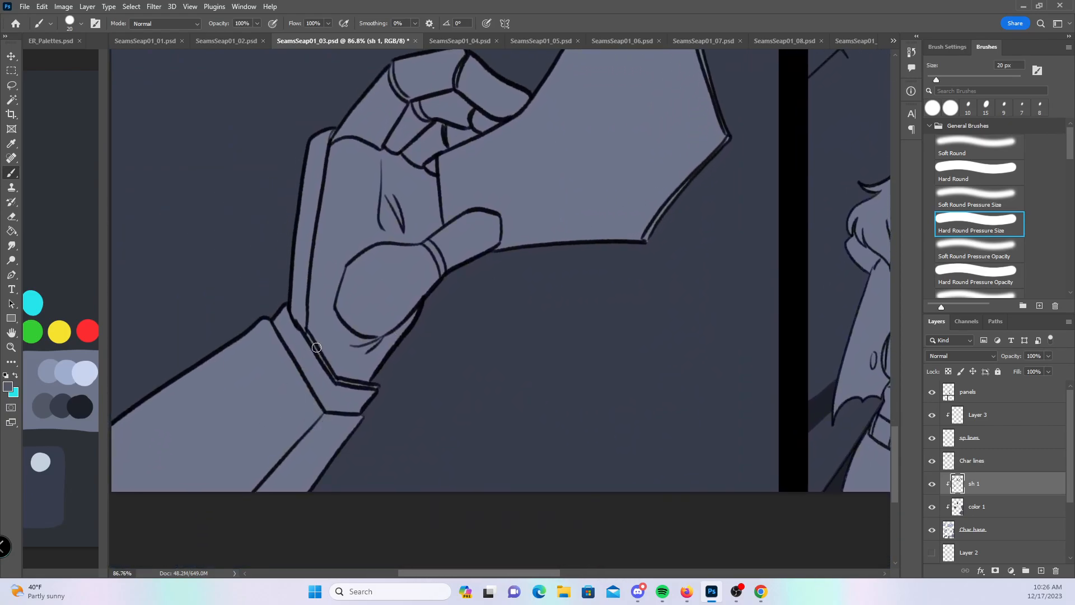
pyautogui.press(']')
pyautogui.moveTo(304, 387); pyautogui.dragTo(188, 491)
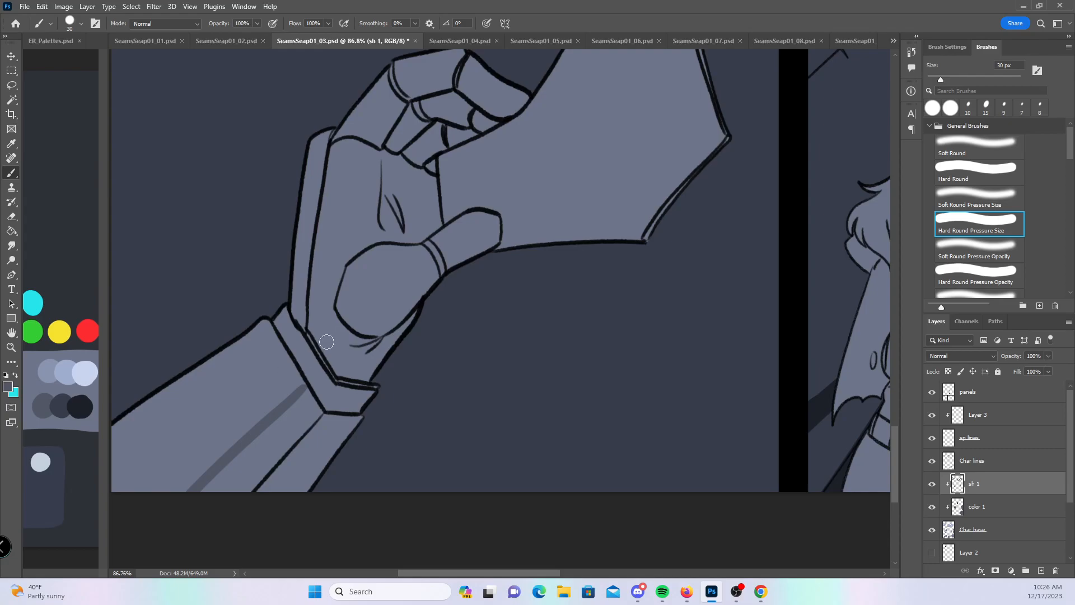
pyautogui.moveTo(316, 370); pyautogui.dragTo(324, 374)
pyautogui.moveTo(355, 322)
pyautogui.mouseDown()
pyautogui.moveTo(491, 219)
pyautogui.moveTo(492, 245)
pyautogui.moveTo(495, 220)
pyautogui.moveTo(483, 254)
pyautogui.moveTo(454, 266)
pyautogui.mouseUp()
# - Add shadow edges along the outer side of the close-up hand, the palm crease and the curled fingers
pyautogui.moveTo(534, 364); pyautogui.dragTo(601, 401)
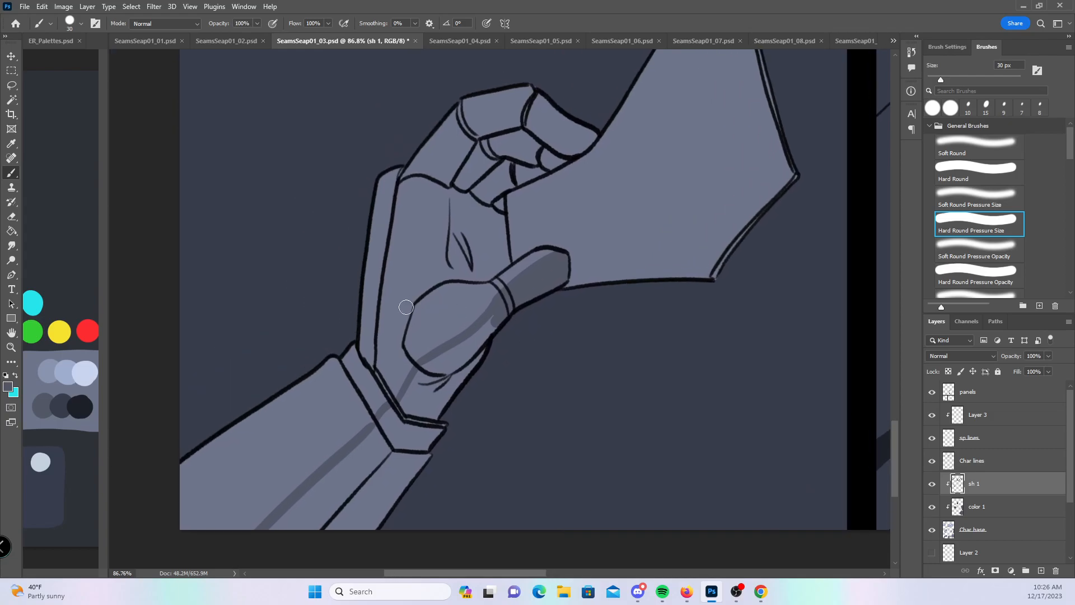
pyautogui.moveTo(397, 177)
pyautogui.mouseDown()
pyautogui.moveTo(389, 219)
pyautogui.moveTo(396, 164)
pyautogui.moveTo(372, 363)
pyautogui.mouseUp()
pyautogui.moveTo(637, 340); pyautogui.dragTo(609, 397)
pyautogui.moveTo(412, 335)
pyautogui.mouseDown()
pyautogui.moveTo(415, 254)
pyautogui.moveTo(460, 186)
pyautogui.moveTo(499, 173)
pyautogui.moveTo(554, 204)
pyautogui.mouseUp()
# - Fill in the shadows on the close-up hand's fingers, palm, wrist cuff and sleeve with the Hard Round brush
pyautogui.click(978, 171)
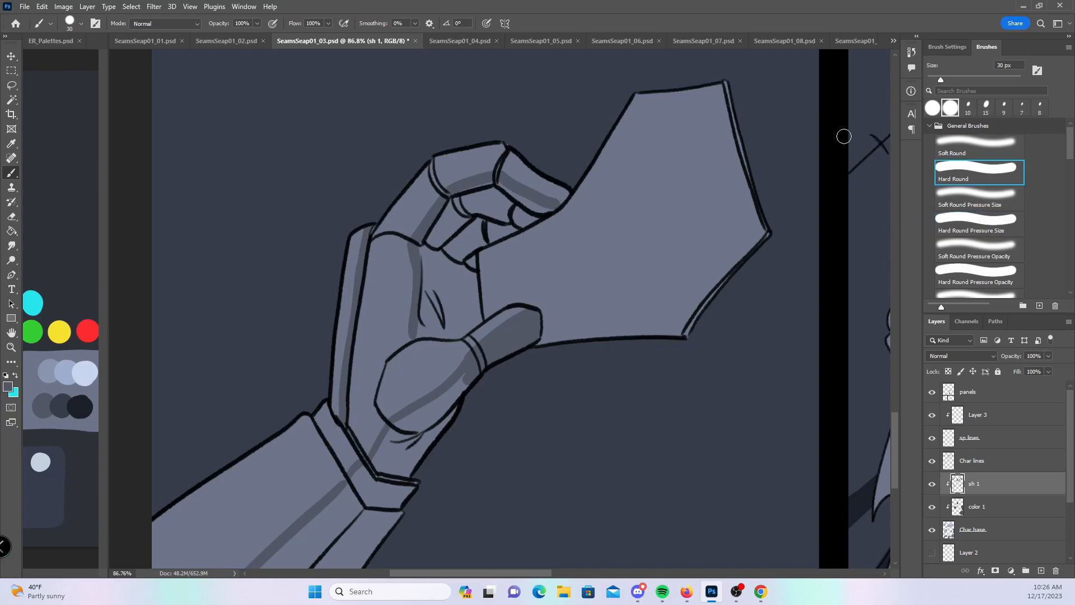
pyautogui.moveTo(448, 201)
pyautogui.mouseDown()
pyautogui.moveTo(497, 183)
pyautogui.moveTo(507, 221)
pyautogui.moveTo(551, 203)
pyautogui.mouseUp()
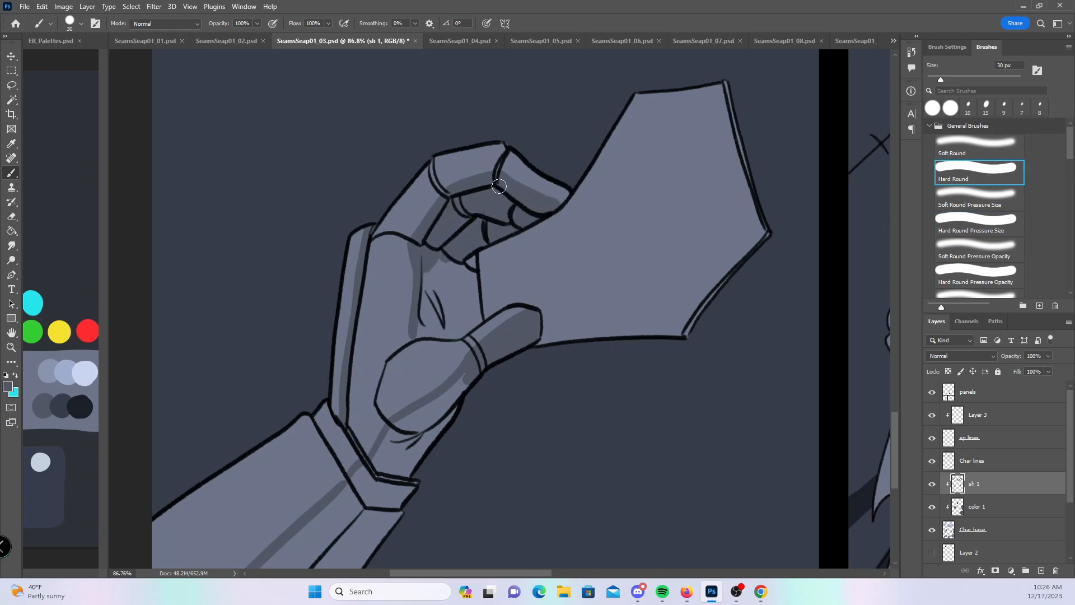
pyautogui.moveTo(438, 273)
pyautogui.mouseDown()
pyautogui.moveTo(419, 328)
pyautogui.moveTo(449, 334)
pyautogui.moveTo(474, 320)
pyautogui.moveTo(471, 267)
pyautogui.moveTo(437, 250)
pyautogui.moveTo(425, 321)
pyautogui.moveTo(468, 316)
pyautogui.mouseUp()
pyautogui.moveTo(459, 386)
pyautogui.mouseDown()
pyautogui.moveTo(377, 459)
pyautogui.moveTo(389, 465)
pyautogui.moveTo(456, 406)
pyautogui.mouseUp()
pyautogui.scroll(-4, 490, 412)
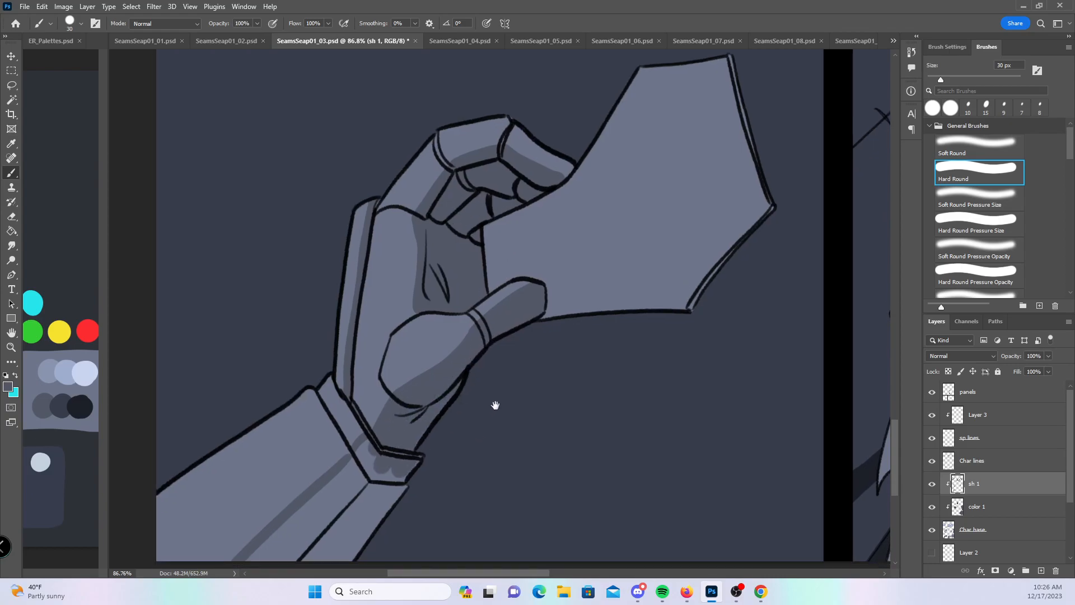
pyautogui.moveTo(379, 400)
pyautogui.mouseDown()
pyautogui.moveTo(313, 465)
pyautogui.moveTo(283, 514)
pyautogui.moveTo(420, 380)
pyautogui.moveTo(356, 532)
pyautogui.mouseUp()
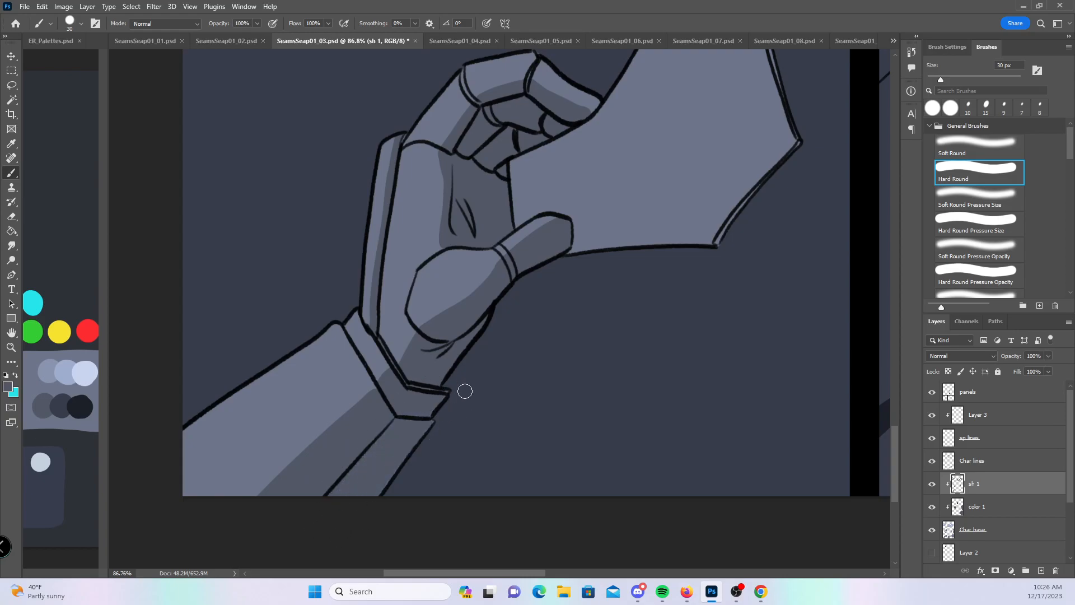
# - Shade the fringe of the figure reaching out in the next panel with the Hard Round Pressure Size brush at 20 px
pyautogui.press('z')
pyautogui.moveTo(672, 395); pyautogui.dragTo(621, 397)
pyautogui.moveTo(706, 448)
pyautogui.mouseDown()
pyautogui.moveTo(396, 432)
pyautogui.moveTo(250, 450)
pyautogui.mouseUp()
pyautogui.press('z')
pyautogui.moveTo(435, 372); pyautogui.dragTo(485, 364)
pyautogui.click(969, 219)
pyautogui.moveTo(494, 181); pyautogui.dragTo(501, 221)
pyautogui.press('z')
pyautogui.moveTo(434, 214); pyautogui.dragTo(445, 214)
pyautogui.press('[')
pyautogui.moveTo(383, 185)
pyautogui.mouseDown()
pyautogui.moveTo(385, 230)
pyautogui.moveTo(401, 203)
pyautogui.moveTo(410, 215)
pyautogui.moveTo(397, 260)
pyautogui.mouseUp()
pyautogui.moveTo(417, 186)
pyautogui.mouseDown()
pyautogui.moveTo(417, 254)
pyautogui.moveTo(429, 200)
pyautogui.moveTo(416, 228)
pyautogui.moveTo(423, 207)
pyautogui.moveTo(479, 143)
pyautogui.moveTo(495, 210)
pyautogui.moveTo(492, 148)
pyautogui.moveTo(500, 186)
pyautogui.moveTo(503, 166)
pyautogui.moveTo(473, 86)
pyautogui.mouseUp()
pyautogui.moveTo(512, 148)
pyautogui.mouseDown()
pyautogui.moveTo(466, 89)
pyautogui.moveTo(452, 94)
pyautogui.moveTo(511, 145)
pyautogui.mouseUp()
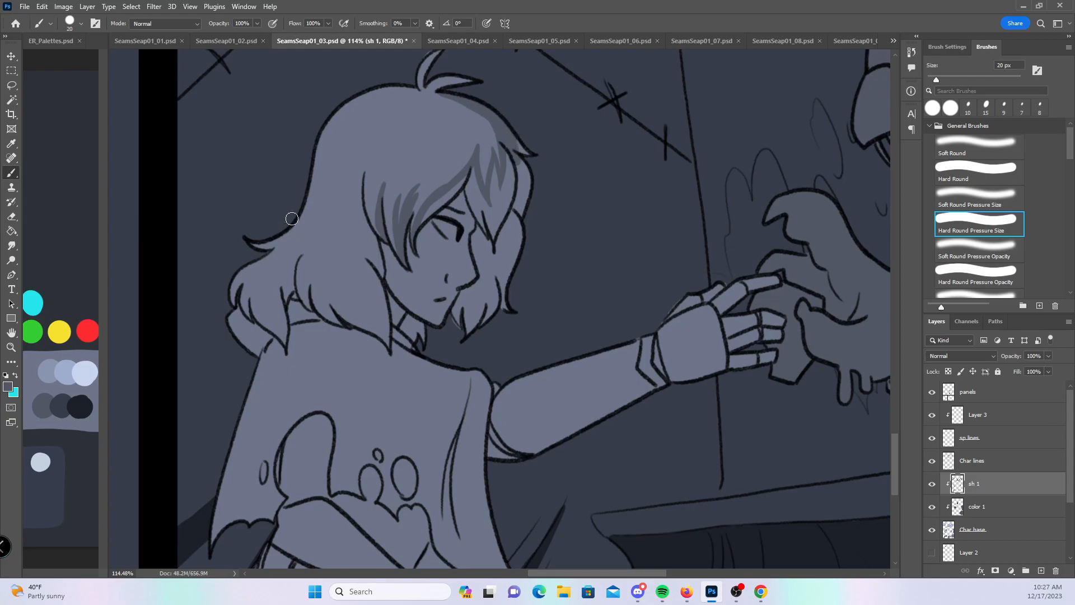
# - Shade the reaching figure's hair locks at the back of the neck and beside the cheek
pyautogui.moveTo(283, 341)
pyautogui.mouseDown()
pyautogui.moveTo(268, 297)
pyautogui.moveTo(288, 337)
pyautogui.moveTo(281, 274)
pyautogui.moveTo(283, 315)
pyautogui.moveTo(294, 263)
pyautogui.mouseUp()
pyautogui.moveTo(286, 342)
pyautogui.mouseDown()
pyautogui.moveTo(291, 276)
pyautogui.moveTo(317, 317)
pyautogui.moveTo(294, 269)
pyautogui.moveTo(315, 317)
pyautogui.moveTo(309, 275)
pyautogui.moveTo(311, 311)
pyautogui.moveTo(322, 268)
pyautogui.moveTo(315, 317)
pyautogui.moveTo(325, 320)
pyautogui.moveTo(324, 280)
pyautogui.moveTo(343, 326)
pyautogui.moveTo(331, 311)
pyautogui.moveTo(324, 321)
pyautogui.moveTo(343, 297)
pyautogui.moveTo(341, 320)
pyautogui.moveTo(364, 326)
pyautogui.mouseUp()
pyautogui.moveTo(348, 247); pyautogui.dragTo(384, 341)
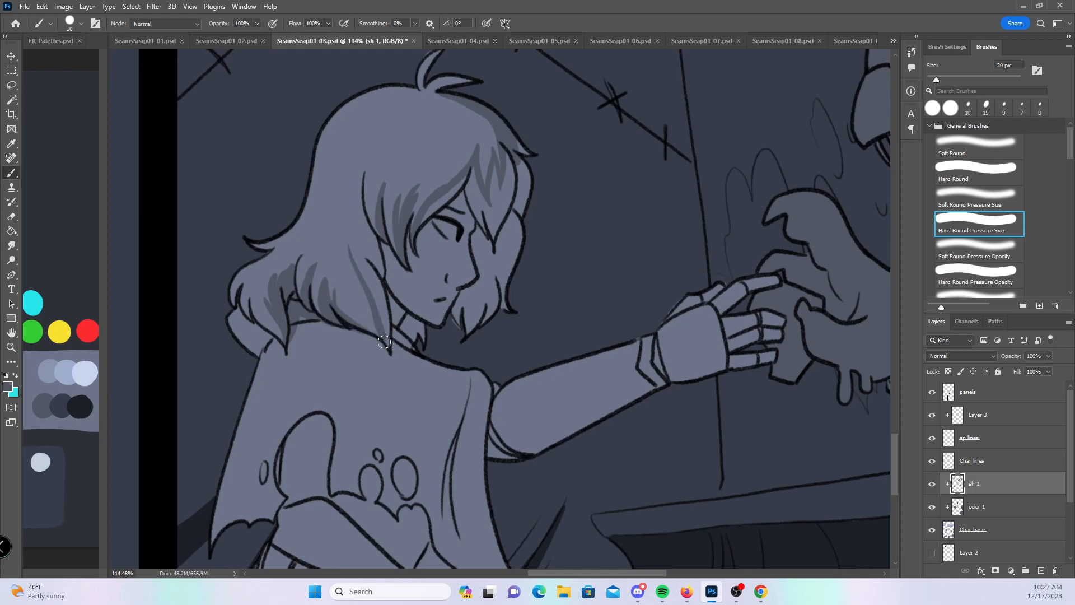
pyautogui.moveTo(349, 238)
pyautogui.mouseDown()
pyautogui.moveTo(382, 299)
pyautogui.moveTo(353, 256)
pyautogui.moveTo(384, 336)
pyautogui.moveTo(387, 326)
pyautogui.moveTo(374, 267)
pyautogui.moveTo(343, 314)
pyautogui.moveTo(336, 296)
pyautogui.moveTo(372, 333)
pyautogui.moveTo(330, 314)
pyautogui.moveTo(382, 340)
pyautogui.mouseUp()
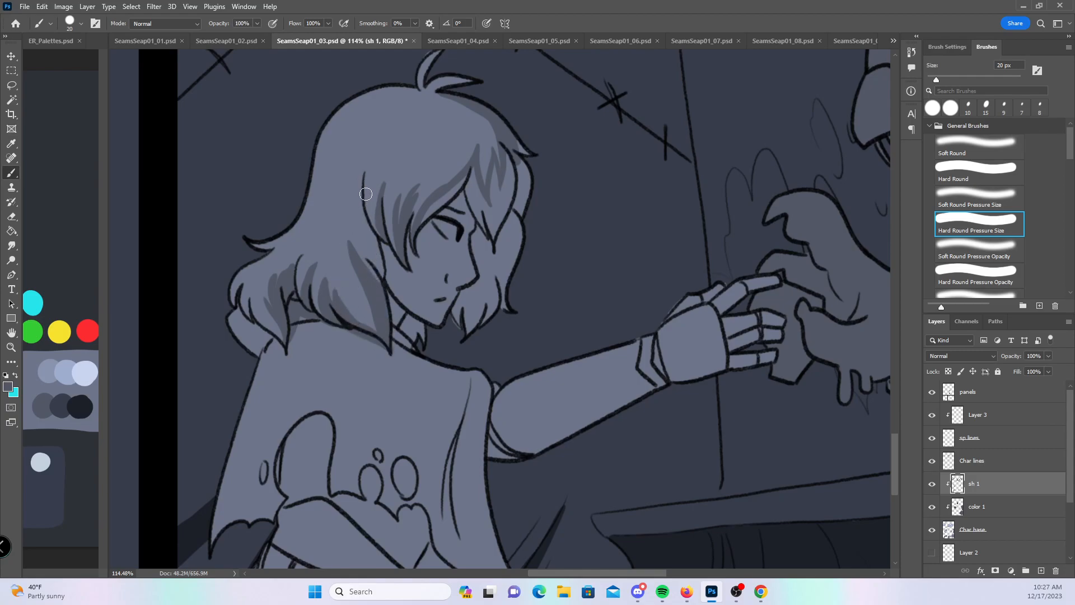
pyautogui.moveTo(368, 166)
pyautogui.mouseDown()
pyautogui.moveTo(378, 294)
pyautogui.moveTo(374, 242)
pyautogui.moveTo(381, 279)
pyautogui.moveTo(379, 258)
pyautogui.moveTo(413, 250)
pyautogui.moveTo(384, 244)
pyautogui.moveTo(383, 275)
pyautogui.moveTo(407, 322)
pyautogui.moveTo(388, 298)
pyautogui.moveTo(409, 334)
pyautogui.moveTo(414, 326)
pyautogui.moveTo(411, 339)
pyautogui.moveTo(387, 340)
pyautogui.moveTo(413, 336)
pyautogui.mouseUp()
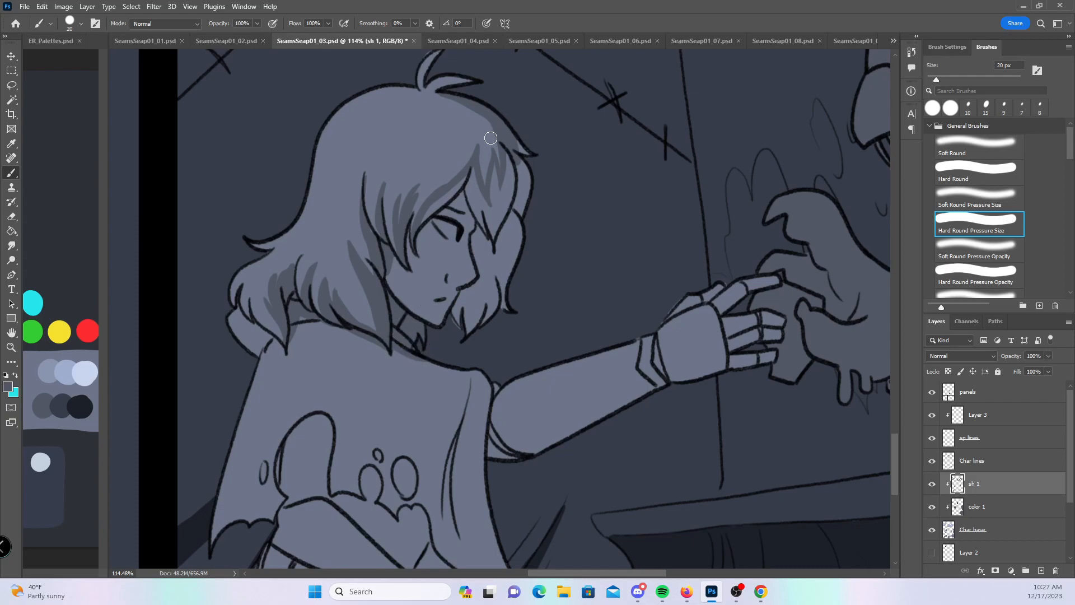
# - Outline the shadow on the reaching figure's face and front fringe, and fill the face and far hair with the Hard Round brush
pyautogui.moveTo(428, 220)
pyautogui.mouseDown()
pyautogui.moveTo(472, 174)
pyautogui.moveTo(481, 189)
pyautogui.moveTo(508, 170)
pyautogui.moveTo(513, 133)
pyautogui.moveTo(524, 147)
pyautogui.moveTo(520, 116)
pyautogui.mouseUp()
pyautogui.moveTo(404, 243)
pyautogui.mouseDown()
pyautogui.moveTo(433, 252)
pyautogui.moveTo(450, 279)
pyautogui.moveTo(440, 331)
pyautogui.mouseUp()
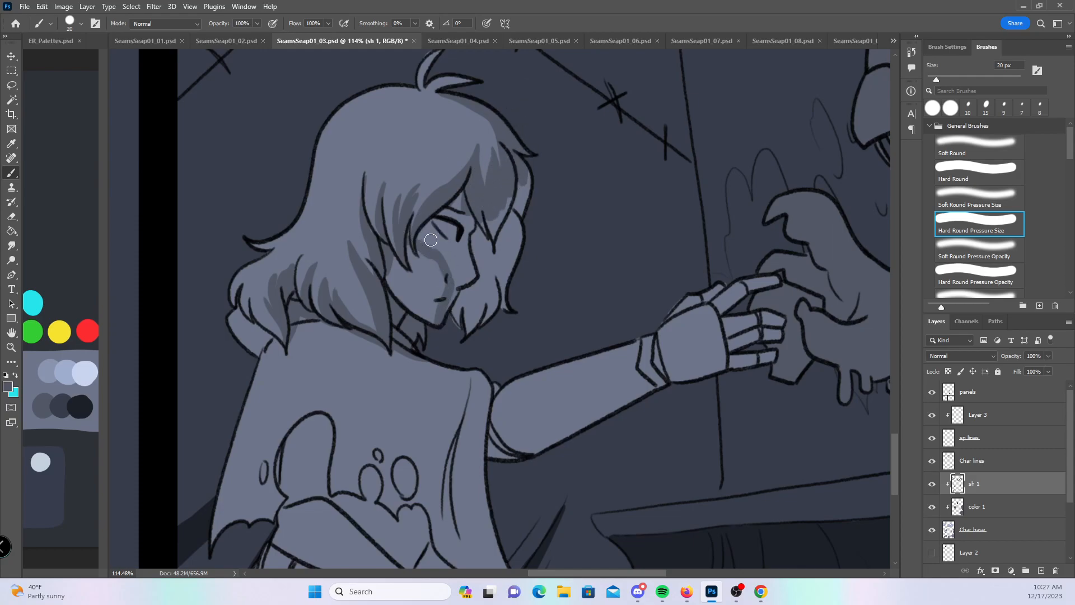
pyautogui.click(975, 170)
pyautogui.moveTo(435, 231)
pyautogui.mouseDown()
pyautogui.moveTo(443, 207)
pyautogui.moveTo(426, 237)
pyautogui.moveTo(448, 233)
pyautogui.moveTo(462, 273)
pyautogui.moveTo(494, 264)
pyautogui.moveTo(528, 220)
pyautogui.mouseUp()
pyautogui.moveTo(475, 302)
pyautogui.mouseDown()
pyautogui.moveTo(458, 323)
pyautogui.moveTo(466, 348)
pyautogui.moveTo(514, 299)
pyautogui.mouseUp()
pyautogui.moveTo(426, 252)
pyautogui.mouseDown()
pyautogui.moveTo(445, 282)
pyautogui.moveTo(454, 319)
pyautogui.mouseUp()
# - Shade the torn opening and the shoulder and side folds of the reaching figure's cloak with the Hard Round Pressure Size brush
pyautogui.click(943, 220)
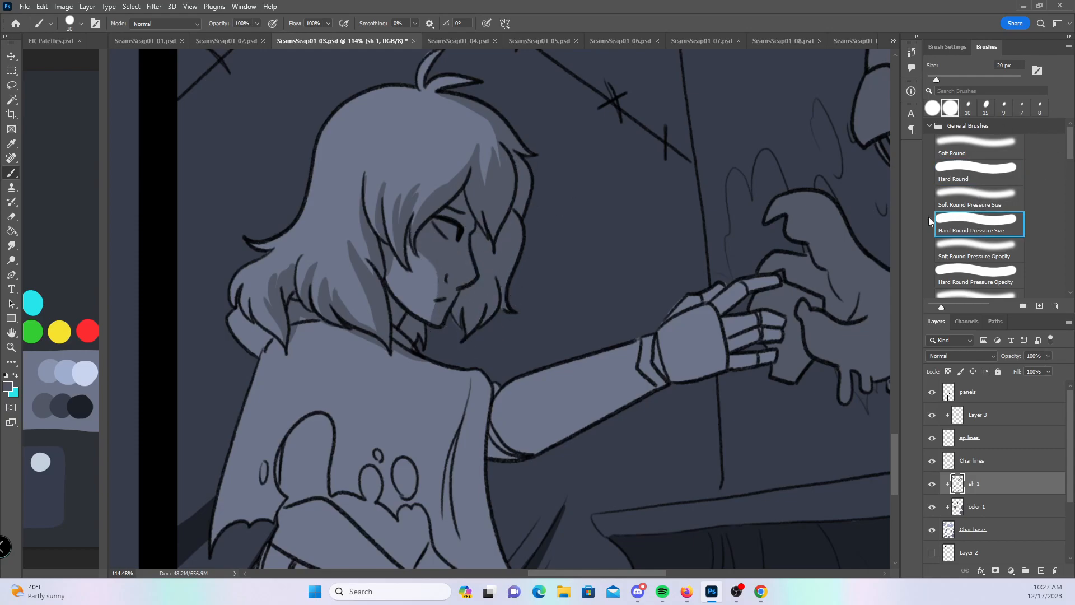
pyautogui.moveTo(583, 390); pyautogui.dragTo(475, 137)
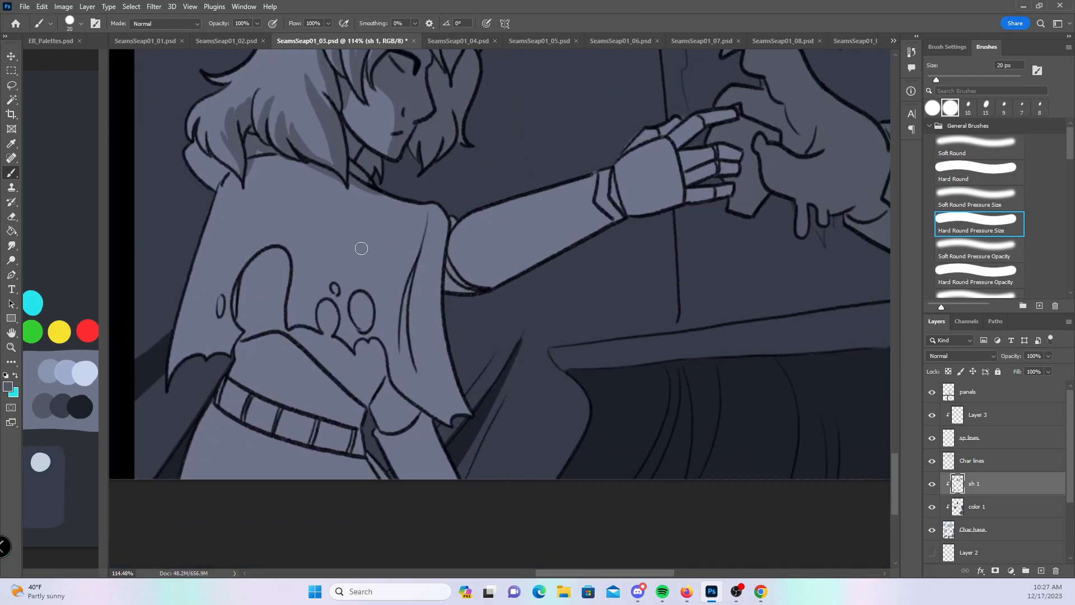
pyautogui.moveTo(246, 310)
pyautogui.mouseDown()
pyautogui.moveTo(260, 276)
pyautogui.moveTo(236, 320)
pyautogui.moveTo(254, 270)
pyautogui.moveTo(270, 256)
pyautogui.moveTo(244, 300)
pyautogui.moveTo(269, 280)
pyautogui.moveTo(282, 285)
pyautogui.moveTo(283, 307)
pyautogui.moveTo(280, 256)
pyautogui.mouseUp()
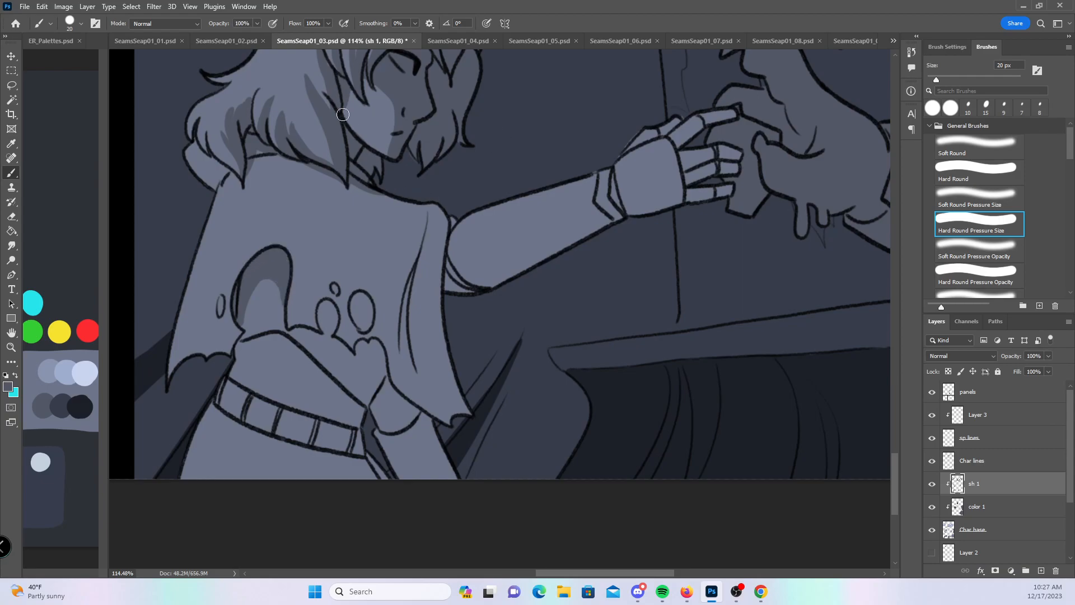
pyautogui.moveTo(352, 180); pyautogui.dragTo(417, 247)
pyautogui.moveTo(395, 326)
pyautogui.mouseDown()
pyautogui.moveTo(428, 238)
pyautogui.moveTo(415, 367)
pyautogui.mouseUp()
pyautogui.moveTo(414, 289)
pyautogui.mouseDown()
pyautogui.moveTo(420, 377)
pyautogui.moveTo(457, 428)
pyautogui.mouseUp()
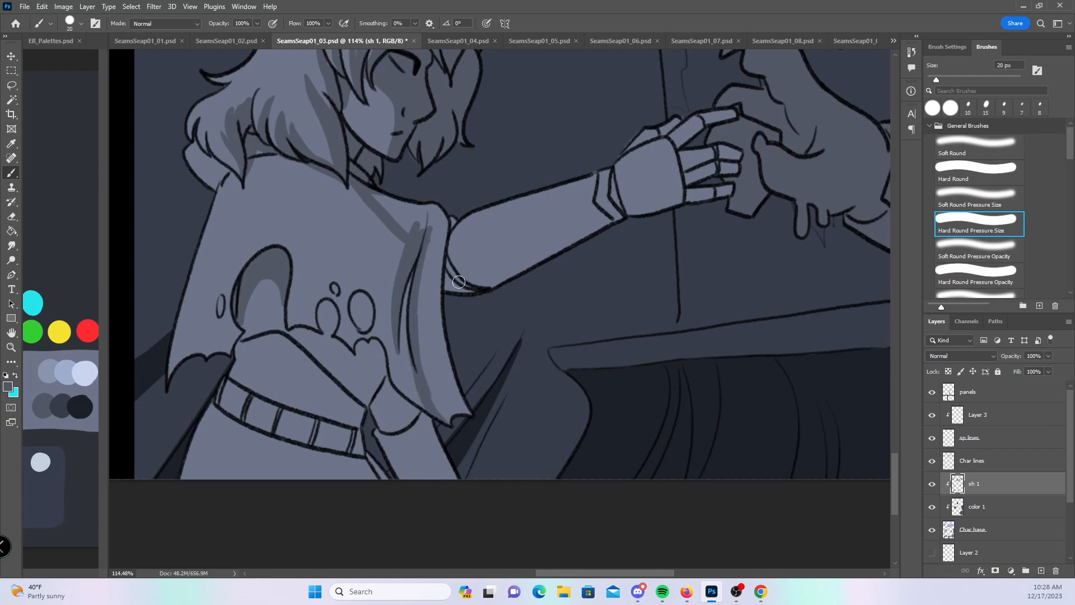
# - Mark shadow edges along the outstretched arm, glove and fingers, and fill the arm and glove shadows with the Hard Round brush
pyautogui.moveTo(451, 278)
pyautogui.mouseDown()
pyautogui.moveTo(579, 208)
pyautogui.moveTo(707, 119)
pyautogui.mouseUp()
pyautogui.moveTo(670, 156)
pyautogui.mouseDown()
pyautogui.moveTo(701, 126)
pyautogui.moveTo(736, 114)
pyautogui.mouseUp()
pyautogui.moveTo(675, 175)
pyautogui.mouseDown()
pyautogui.moveTo(733, 157)
pyautogui.moveTo(701, 164)
pyautogui.moveTo(735, 169)
pyautogui.mouseUp()
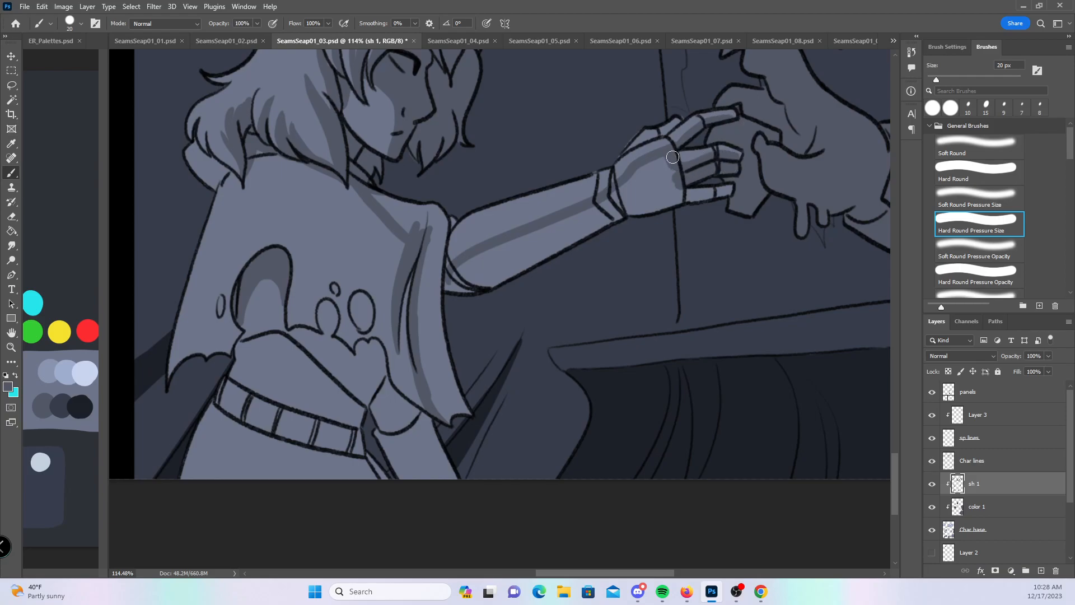
pyautogui.moveTo(655, 134); pyautogui.dragTo(700, 123)
pyautogui.moveTo(690, 199); pyautogui.dragTo(737, 187)
pyautogui.click(975, 171)
pyautogui.moveTo(667, 159)
pyautogui.mouseDown()
pyautogui.moveTo(622, 201)
pyautogui.moveTo(676, 207)
pyautogui.moveTo(490, 259)
pyautogui.moveTo(451, 291)
pyautogui.moveTo(560, 258)
pyautogui.mouseUp()
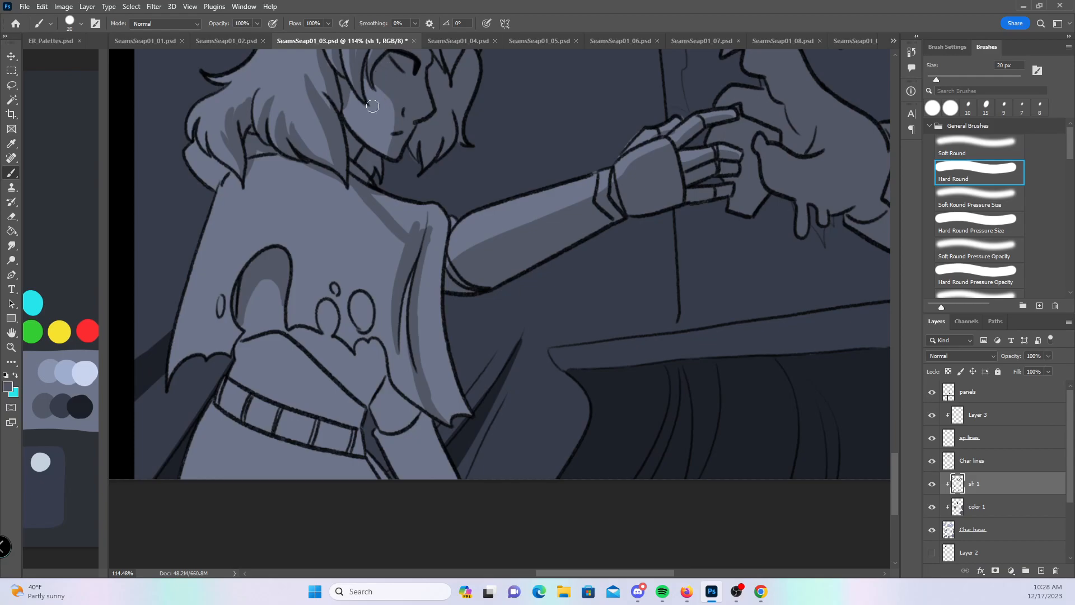
# - Fill the side shadow of the reaching figure's cloak and shade the small holes above the torn hem
pyautogui.moveTo(377, 196)
pyautogui.mouseDown()
pyautogui.moveTo(439, 224)
pyautogui.moveTo(433, 314)
pyautogui.moveTo(448, 422)
pyautogui.moveTo(473, 417)
pyautogui.mouseUp()
pyautogui.click(965, 225)
pyautogui.moveTo(320, 323)
pyautogui.mouseDown()
pyautogui.moveTo(322, 308)
pyautogui.moveTo(336, 320)
pyautogui.moveTo(354, 305)
pyautogui.moveTo(368, 324)
pyautogui.mouseUp()
pyautogui.moveTo(333, 287); pyautogui.dragTo(338, 285)
# - Mark the shadow edge down the reaching figure's waist and hip, and fill the lowered arm and side with the Hard Round brush
pyautogui.moveTo(357, 347); pyautogui.dragTo(375, 423)
pyautogui.moveTo(357, 352)
pyautogui.mouseDown()
pyautogui.moveTo(367, 383)
pyautogui.moveTo(345, 394)
pyautogui.moveTo(330, 387)
pyautogui.moveTo(363, 427)
pyautogui.moveTo(329, 471)
pyautogui.moveTo(360, 477)
pyautogui.moveTo(337, 449)
pyautogui.mouseUp()
pyautogui.moveTo(366, 343)
pyautogui.mouseDown()
pyautogui.moveTo(384, 387)
pyautogui.moveTo(438, 428)
pyautogui.mouseUp()
pyautogui.click(1016, 166)
pyautogui.moveTo(381, 396)
pyautogui.mouseDown()
pyautogui.moveTo(395, 437)
pyautogui.moveTo(445, 448)
pyautogui.mouseUp()
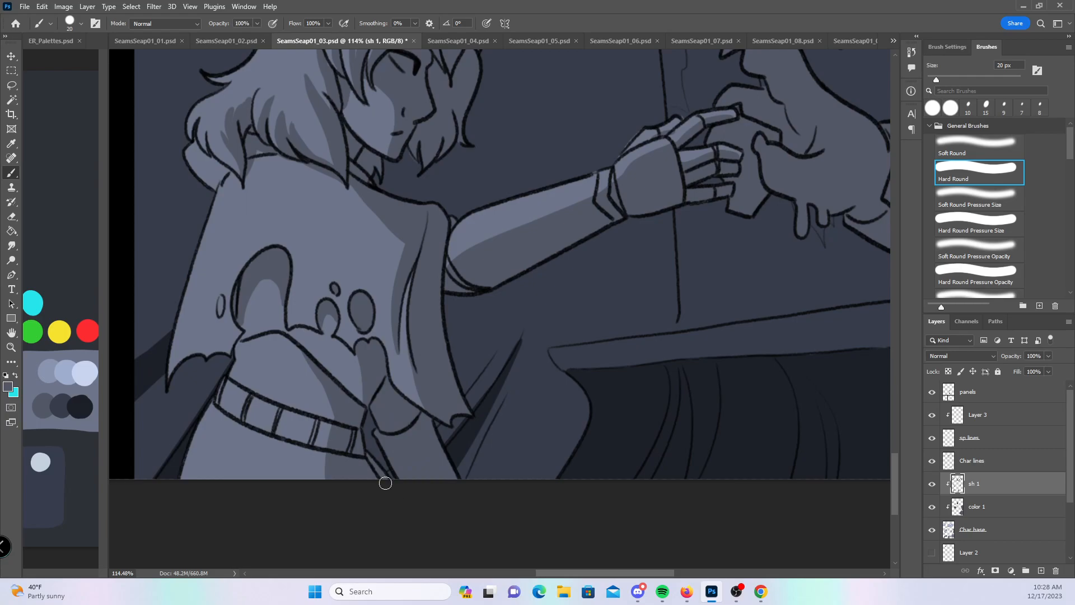
# - Shade the torso beneath the cloak hem, the back of the collar and the narrow hole with the Hard Round Pressure Size brush
pyautogui.click(977, 224)
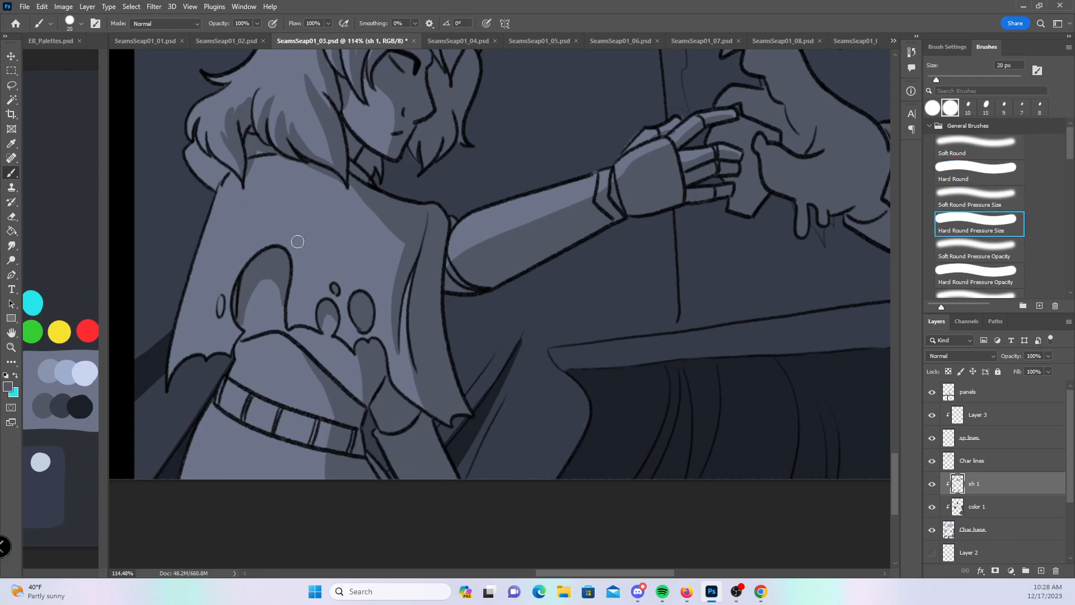
pyautogui.moveTo(245, 341)
pyautogui.mouseDown()
pyautogui.moveTo(295, 344)
pyautogui.moveTo(333, 395)
pyautogui.mouseUp()
pyautogui.moveTo(289, 346); pyautogui.dragTo(324, 381)
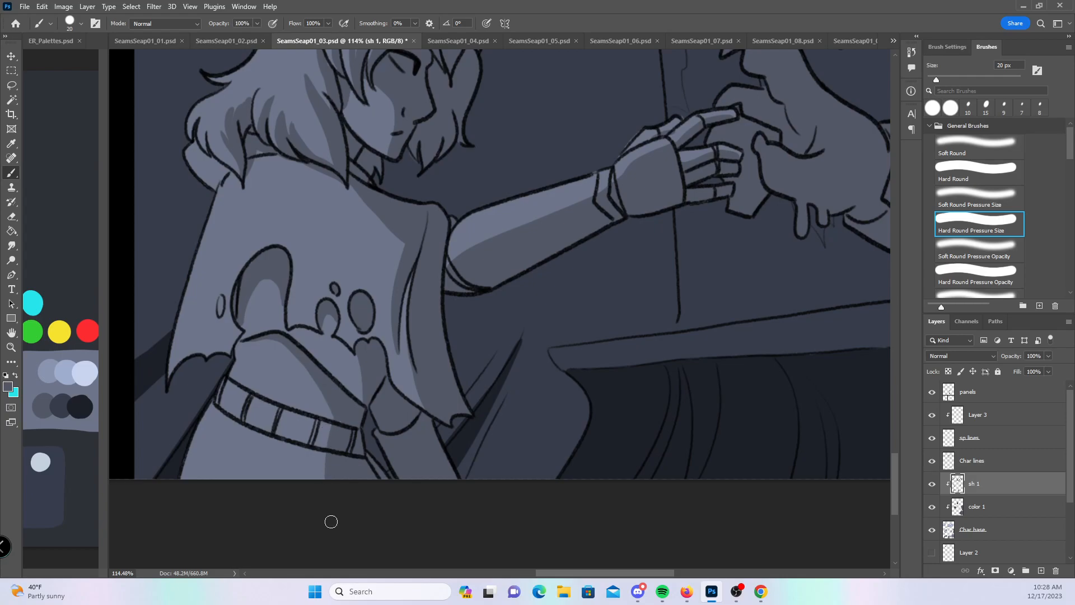
pyautogui.moveTo(216, 177)
pyautogui.mouseDown()
pyautogui.moveTo(218, 166)
pyautogui.moveTo(207, 186)
pyautogui.mouseUp()
pyautogui.moveTo(221, 309); pyautogui.dragTo(221, 298)
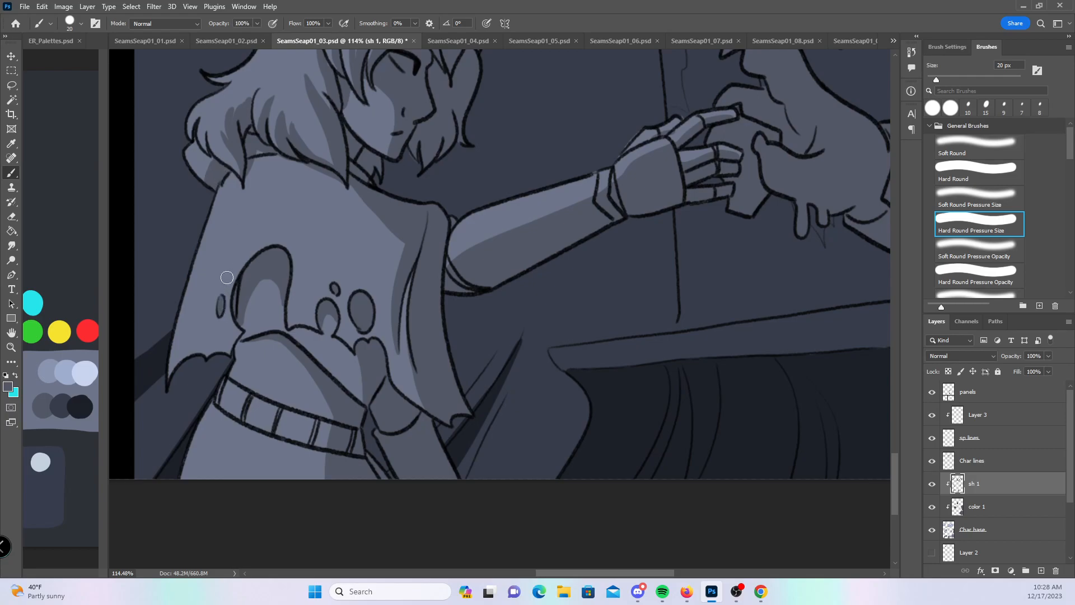
# - Shade the cloak below the hair and across the front of the shoulder
pyautogui.moveTo(279, 153)
pyautogui.mouseDown()
pyautogui.moveTo(327, 176)
pyautogui.moveTo(392, 239)
pyautogui.mouseUp()
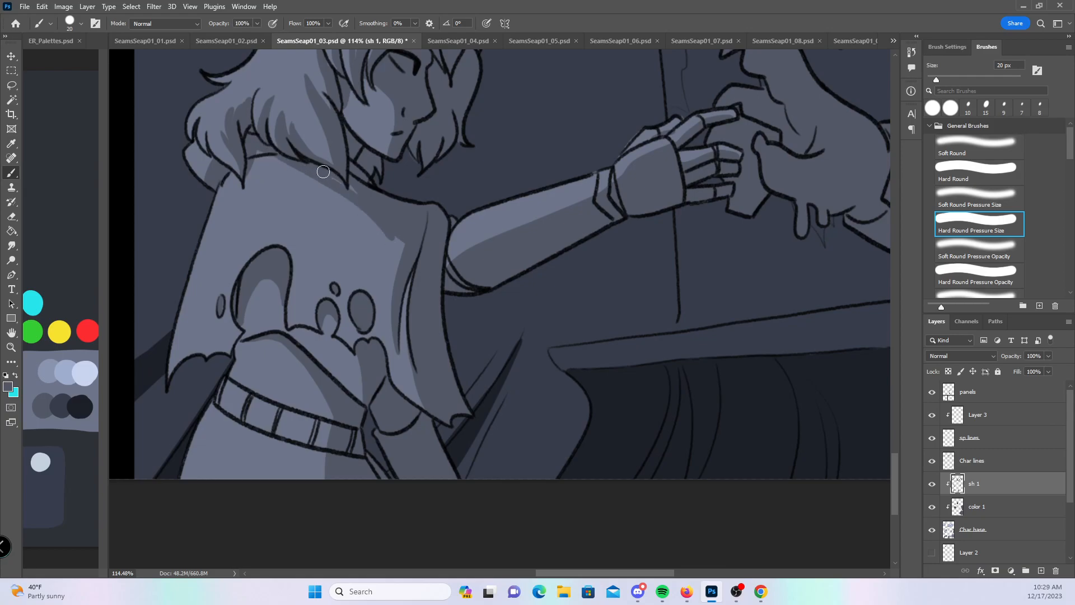
pyautogui.moveTo(329, 180); pyautogui.dragTo(404, 260)
pyautogui.moveTo(289, 164)
pyautogui.mouseDown()
pyautogui.moveTo(378, 231)
pyautogui.moveTo(402, 271)
pyautogui.mouseUp()
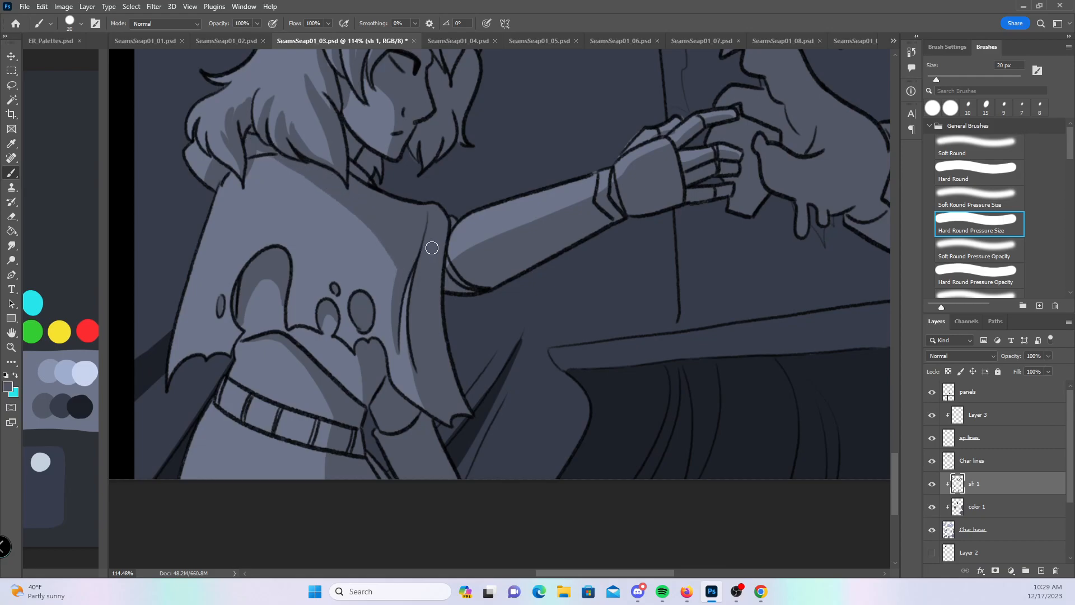
pyautogui.moveTo(183, 357); pyautogui.dragTo(210, 358)
# - Save the comic page
pyautogui.moveTo(510, 203); pyautogui.dragTo(512, 307)
pyautogui.press('z')
pyautogui.moveTo(586, 383); pyautogui.dragTo(534, 387)
pyautogui.press('b')
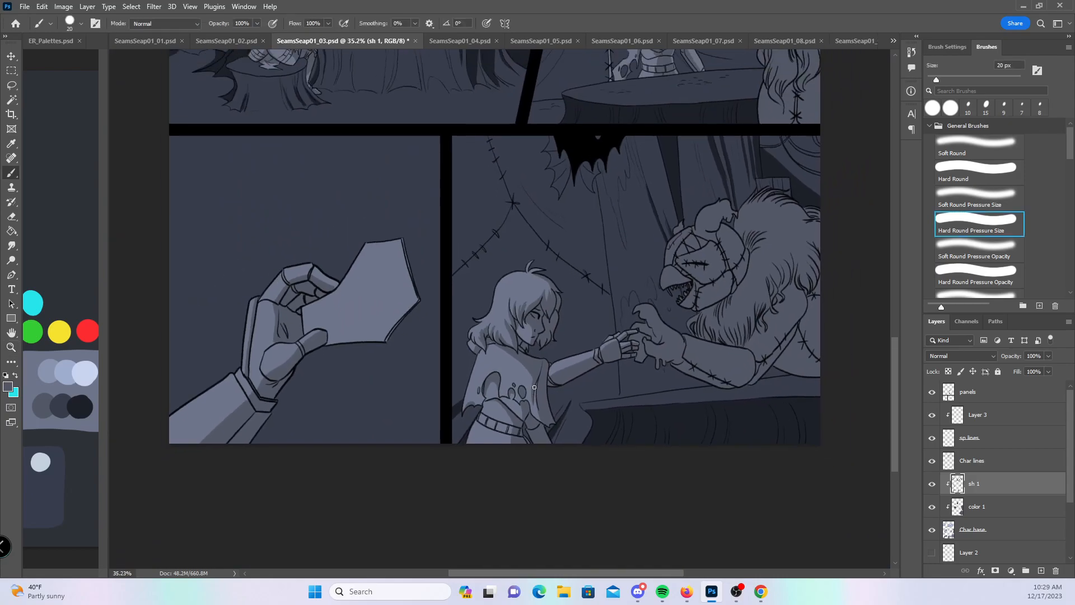
pyautogui.hotkey('ctrl', 's')
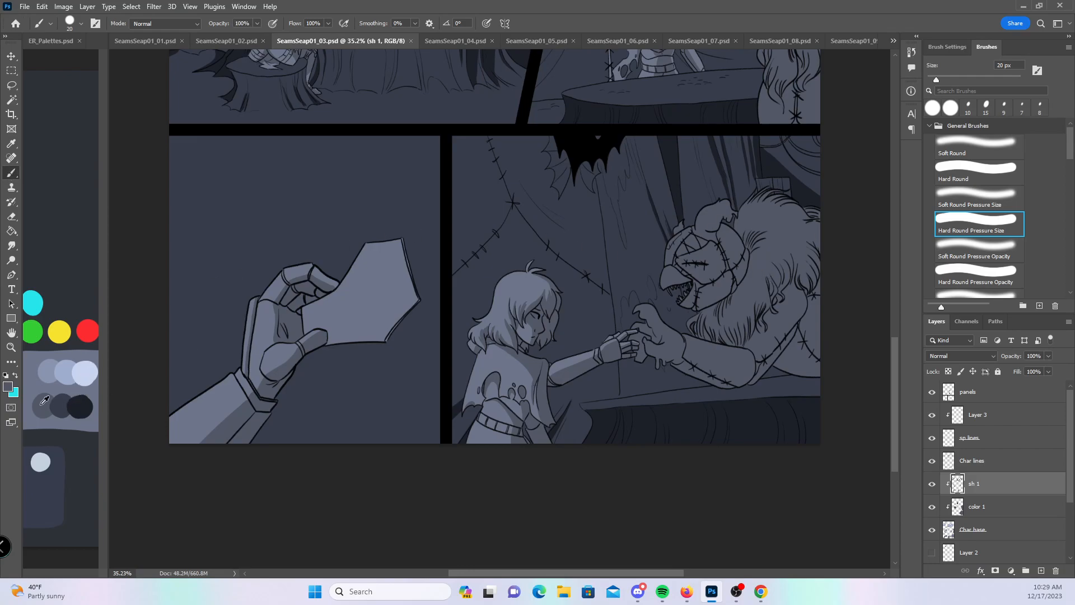
# - Pick the darkest palette swatch and set the brush to 35 px for shading the creature's forearm in the last panel
pyautogui.click(82, 409)
pyautogui.press('z')
pyautogui.moveTo(699, 379); pyautogui.dragTo(742, 386)
pyautogui.press('space')
pyautogui.moveTo(784, 459); pyautogui.dragTo(435, 437)
pyautogui.press('z')
pyautogui.moveTo(390, 364); pyautogui.dragTo(420, 352)
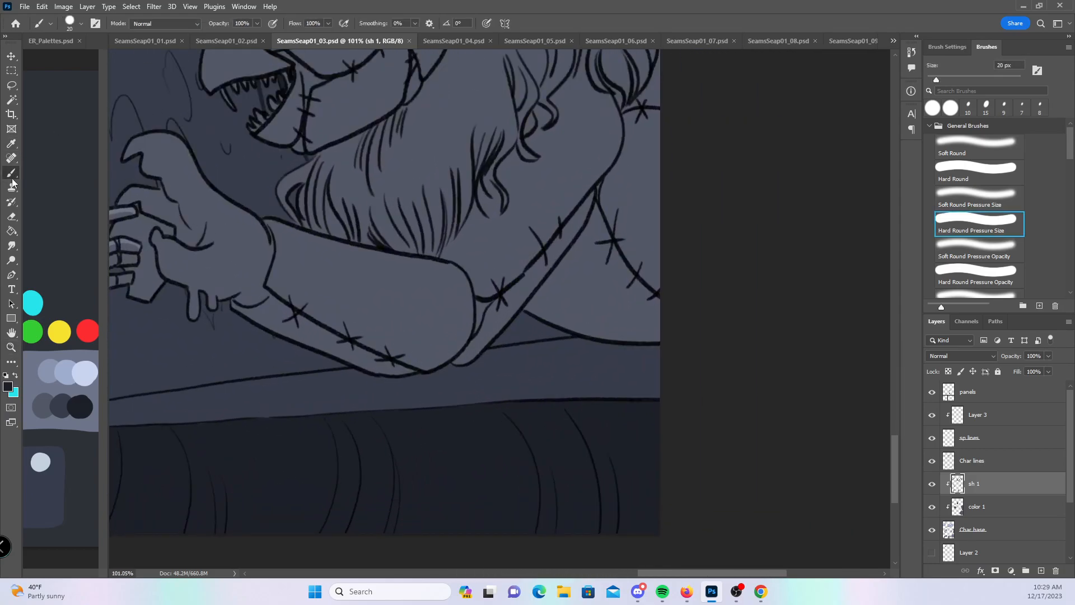
pyautogui.press(']')
pyautogui.press(']')
pyautogui.press(']')
# - Try the darkest shadow color along the wrist and underside of the creature's forearm, and undo the strokes
pyautogui.moveTo(232, 305)
pyautogui.mouseDown()
pyautogui.moveTo(266, 322)
pyautogui.moveTo(274, 311)
pyautogui.mouseUp()
pyautogui.moveTo(274, 226)
pyautogui.mouseDown()
pyautogui.moveTo(273, 283)
pyautogui.moveTo(325, 327)
pyautogui.moveTo(283, 311)
pyautogui.moveTo(331, 336)
pyautogui.moveTo(269, 324)
pyautogui.moveTo(396, 364)
pyautogui.moveTo(285, 314)
pyautogui.moveTo(280, 299)
pyautogui.mouseUp()
pyautogui.hotkey('ctrl', 'z')
pyautogui.hotkey('ctrl', 'z')
pyautogui.hotkey('ctrl', 'z')
pyautogui.hotkey('ctrl', 'z')
pyautogui.hotkey('ctrl', 'z')
pyautogui.hotkey('ctrl', 'z')
pyautogui.hotkey('ctrl', 'z')
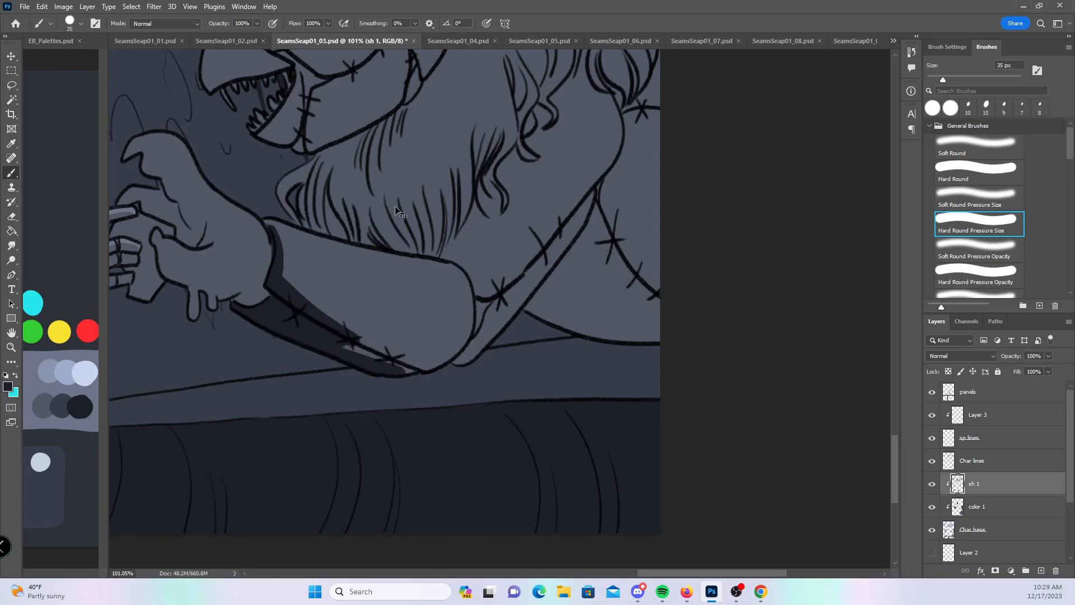
pyautogui.hotkey('ctrl', 'z')
pyautogui.hotkey('ctrl', 'z')
pyautogui.hotkey('ctrl', 'z')
pyautogui.hotkey('ctrl', 'z')
pyautogui.hotkey('ctrl', 'z')
pyautogui.hotkey('ctrl', 'z')
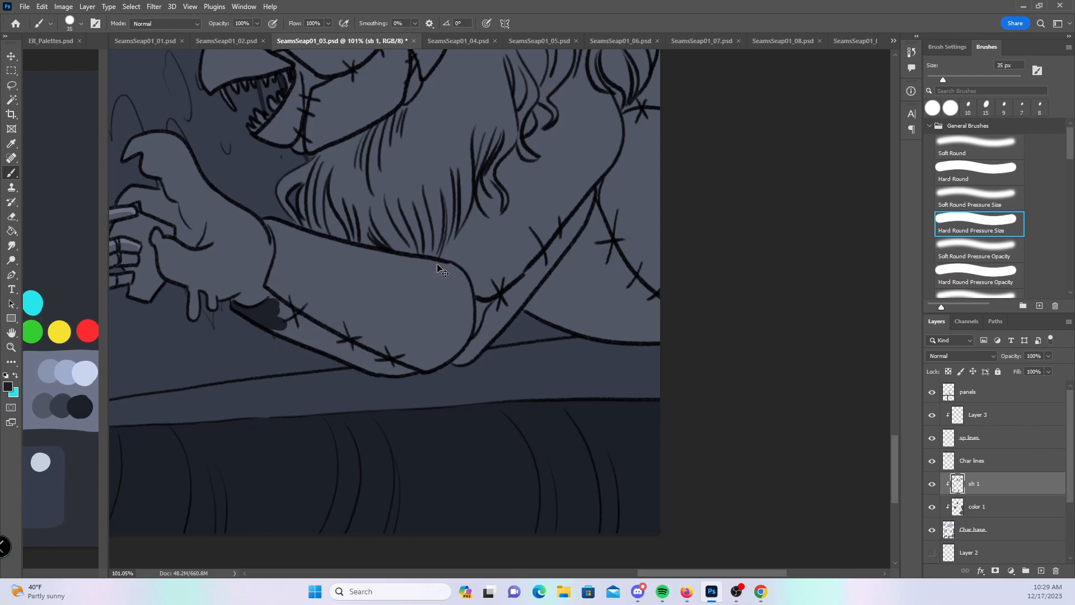
# - Try the middle dark swatch on the underside of the creature's forearm, and undo it
pyautogui.click(68, 398)
pyautogui.moveTo(235, 309)
pyautogui.mouseDown()
pyautogui.moveTo(336, 361)
pyautogui.moveTo(412, 371)
pyautogui.mouseUp()
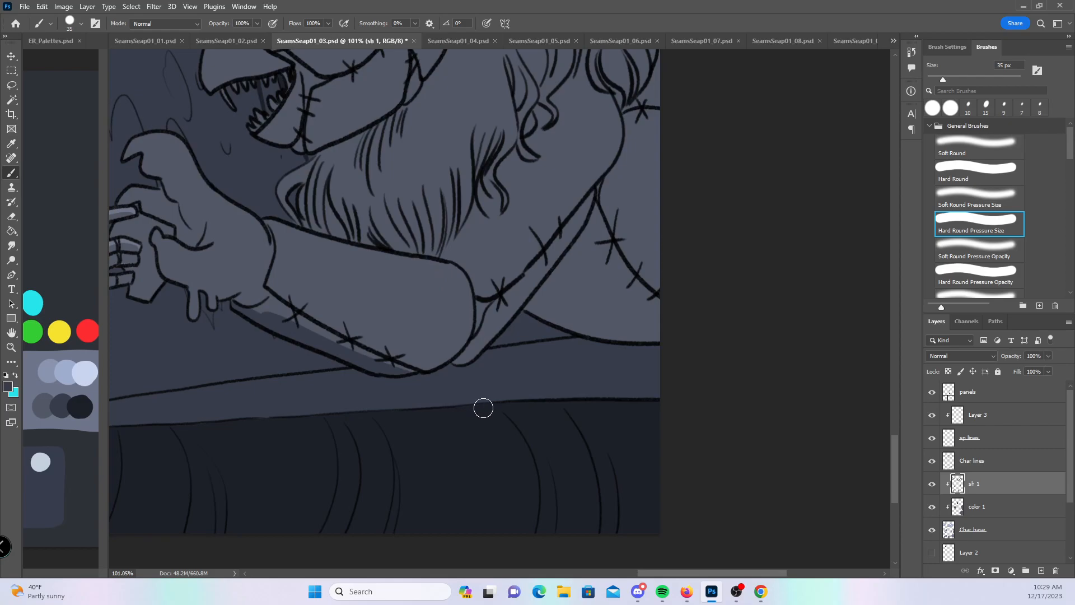
pyautogui.hotkey('ctrl', 'z')
# - Shade the creature's forearm, the underside of its upper arm and the body behind it with the darkest swatch
pyautogui.click(82, 407)
pyautogui.moveTo(234, 307)
pyautogui.mouseDown()
pyautogui.moveTo(276, 329)
pyautogui.moveTo(231, 306)
pyautogui.moveTo(274, 305)
pyautogui.mouseUp()
pyautogui.moveTo(273, 226)
pyautogui.mouseDown()
pyautogui.moveTo(271, 280)
pyautogui.moveTo(307, 314)
pyautogui.moveTo(275, 279)
pyautogui.moveTo(404, 361)
pyautogui.moveTo(273, 313)
pyautogui.moveTo(281, 307)
pyautogui.moveTo(368, 368)
pyautogui.moveTo(295, 324)
pyautogui.moveTo(407, 375)
pyautogui.moveTo(263, 220)
pyautogui.moveTo(294, 283)
pyautogui.moveTo(399, 354)
pyautogui.moveTo(468, 373)
pyautogui.moveTo(516, 239)
pyautogui.moveTo(461, 362)
pyautogui.moveTo(480, 305)
pyautogui.moveTo(556, 254)
pyautogui.moveTo(525, 282)
pyautogui.moveTo(613, 160)
pyautogui.moveTo(604, 200)
pyautogui.moveTo(691, 324)
pyautogui.mouseUp()
pyautogui.moveTo(596, 209)
pyautogui.mouseDown()
pyautogui.moveTo(558, 272)
pyautogui.moveTo(568, 247)
pyautogui.moveTo(499, 312)
pyautogui.moveTo(479, 351)
pyautogui.mouseUp()
pyautogui.moveTo(587, 238)
pyautogui.mouseDown()
pyautogui.moveTo(536, 319)
pyautogui.moveTo(582, 283)
pyautogui.moveTo(606, 352)
pyautogui.moveTo(626, 352)
pyautogui.moveTo(656, 316)
pyautogui.moveTo(632, 280)
pyautogui.mouseUp()
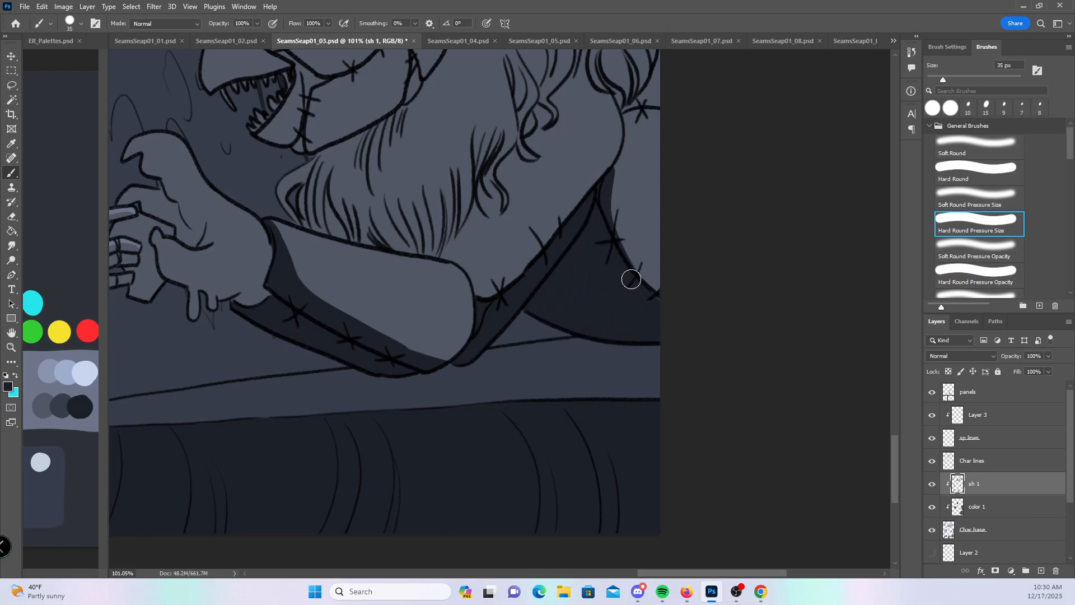
# - Shade between the fur strands above the creature's forearm with a 30 px brush
pyautogui.scroll(5, 892, 427)
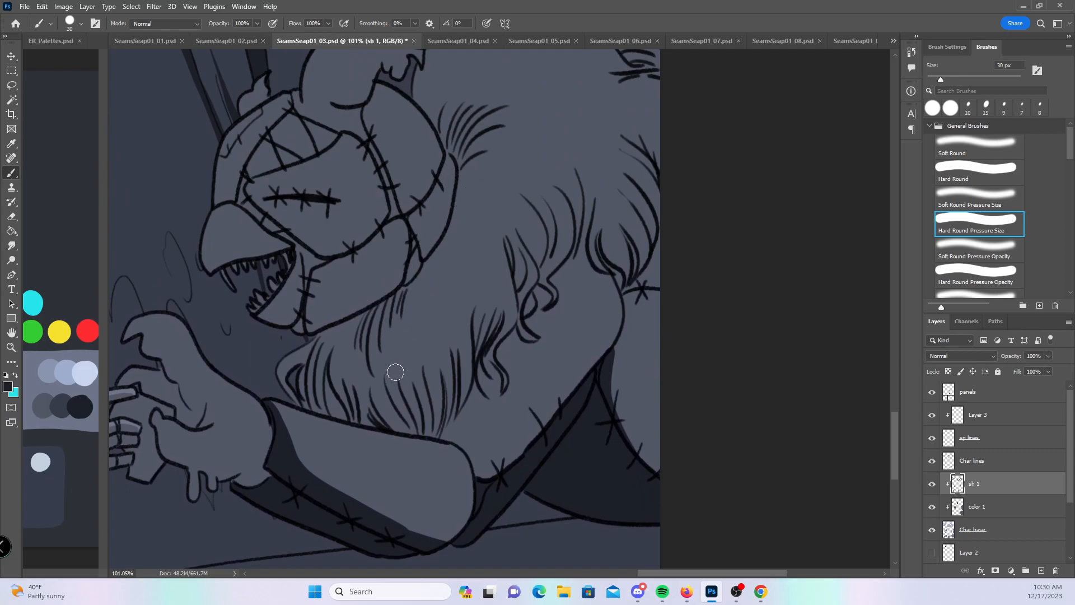
pyautogui.moveTo(391, 398)
pyautogui.mouseDown()
pyautogui.moveTo(412, 432)
pyautogui.moveTo(399, 362)
pyautogui.moveTo(422, 435)
pyautogui.mouseUp()
pyautogui.moveTo(430, 365)
pyautogui.mouseDown()
pyautogui.moveTo(442, 355)
pyautogui.moveTo(432, 360)
pyautogui.moveTo(438, 435)
pyautogui.mouseUp()
pyautogui.moveTo(420, 366); pyautogui.dragTo(430, 431)
pyautogui.moveTo(326, 356); pyautogui.dragTo(346, 420)
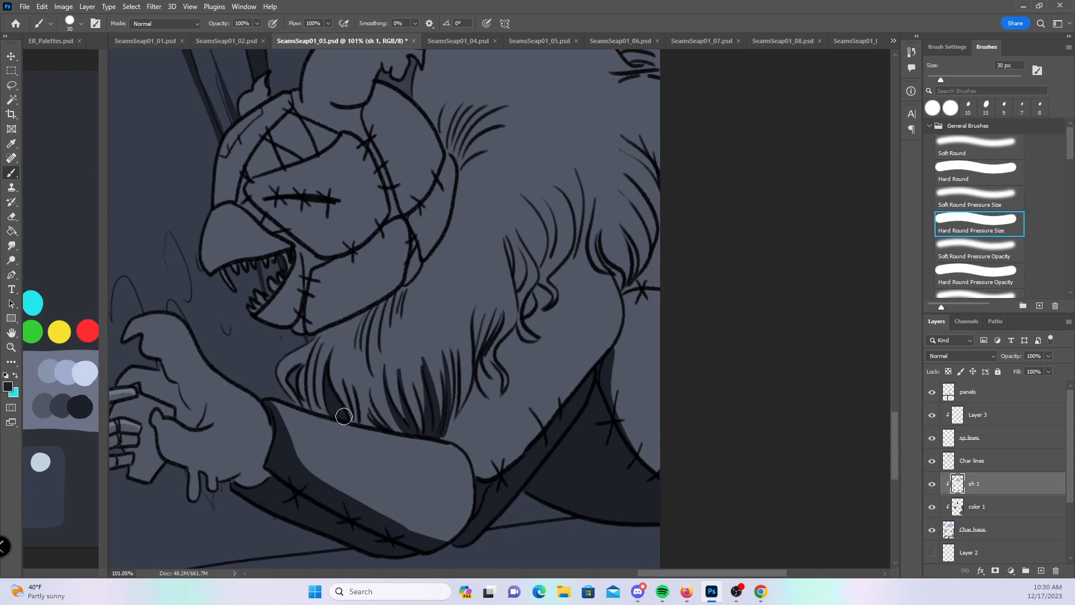
pyautogui.moveTo(354, 375)
pyautogui.mouseDown()
pyautogui.moveTo(368, 417)
pyautogui.moveTo(367, 393)
pyautogui.mouseUp()
# - Shade the fur locks at the creature's shoulder and the fur along the rear edge of its back
pyautogui.moveTo(601, 348); pyautogui.dragTo(485, 386)
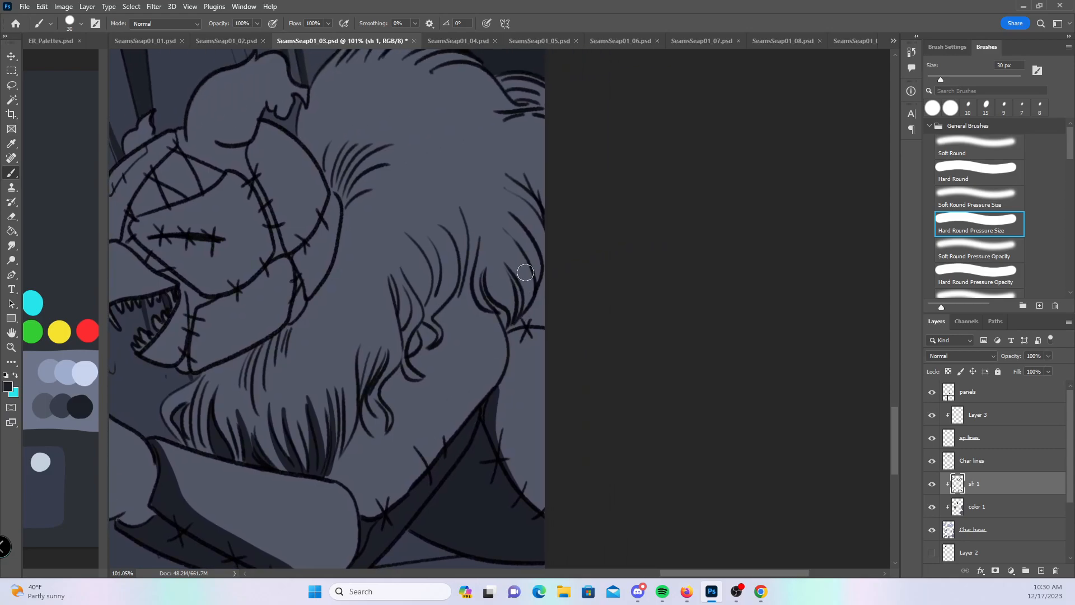
pyautogui.moveTo(476, 205)
pyautogui.mouseDown()
pyautogui.moveTo(473, 285)
pyautogui.moveTo(500, 302)
pyautogui.moveTo(490, 264)
pyautogui.moveTo(484, 280)
pyautogui.moveTo(501, 312)
pyautogui.moveTo(482, 278)
pyautogui.moveTo(499, 317)
pyautogui.mouseUp()
pyautogui.moveTo(489, 252)
pyautogui.mouseDown()
pyautogui.moveTo(512, 320)
pyautogui.moveTo(514, 275)
pyautogui.moveTo(497, 265)
pyautogui.moveTo(510, 306)
pyautogui.moveTo(507, 254)
pyautogui.moveTo(512, 330)
pyautogui.moveTo(521, 326)
pyautogui.moveTo(512, 341)
pyautogui.moveTo(553, 368)
pyautogui.moveTo(517, 335)
pyautogui.moveTo(533, 335)
pyautogui.moveTo(548, 314)
pyautogui.mouseUp()
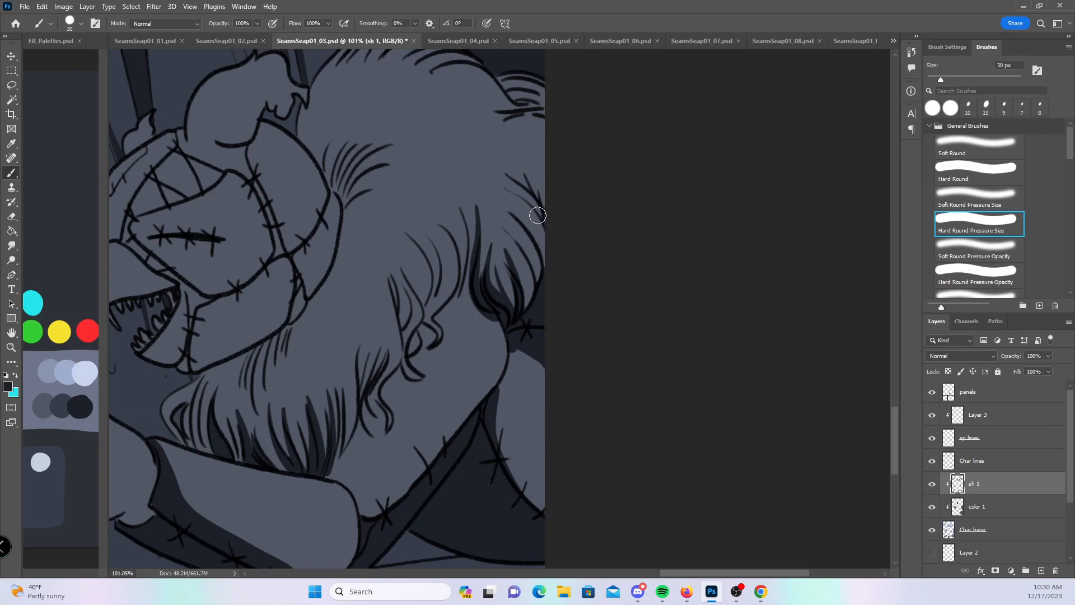
pyautogui.moveTo(491, 155); pyautogui.dragTo(560, 236)
pyautogui.moveTo(479, 133); pyautogui.dragTo(559, 211)
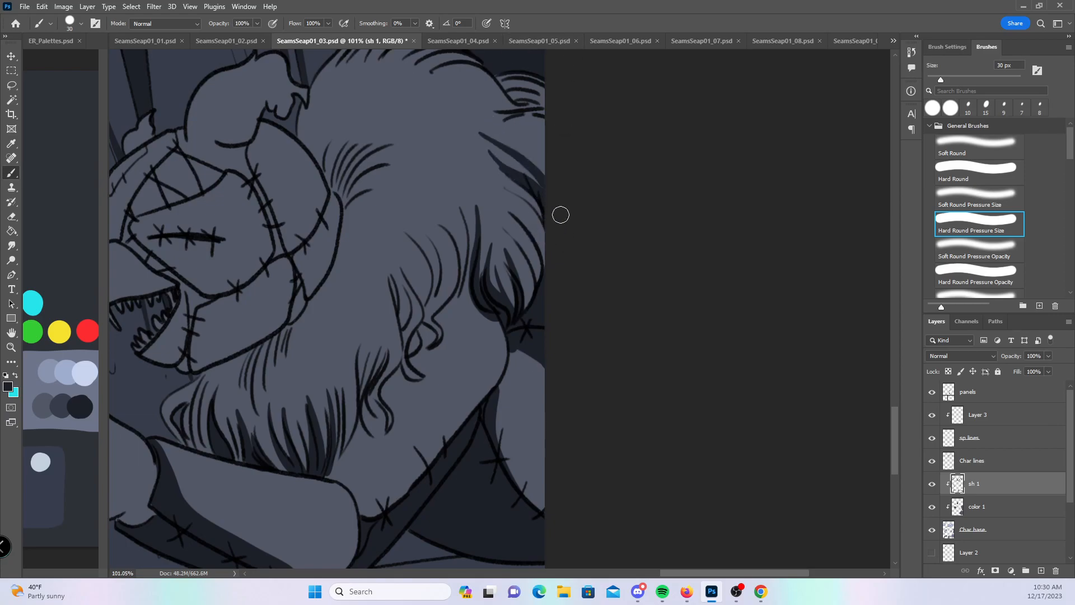
pyautogui.moveTo(498, 129)
pyautogui.mouseDown()
pyautogui.moveTo(548, 183)
pyautogui.moveTo(521, 118)
pyautogui.moveTo(520, 84)
pyautogui.moveTo(535, 110)
pyautogui.moveTo(543, 74)
pyautogui.mouseUp()
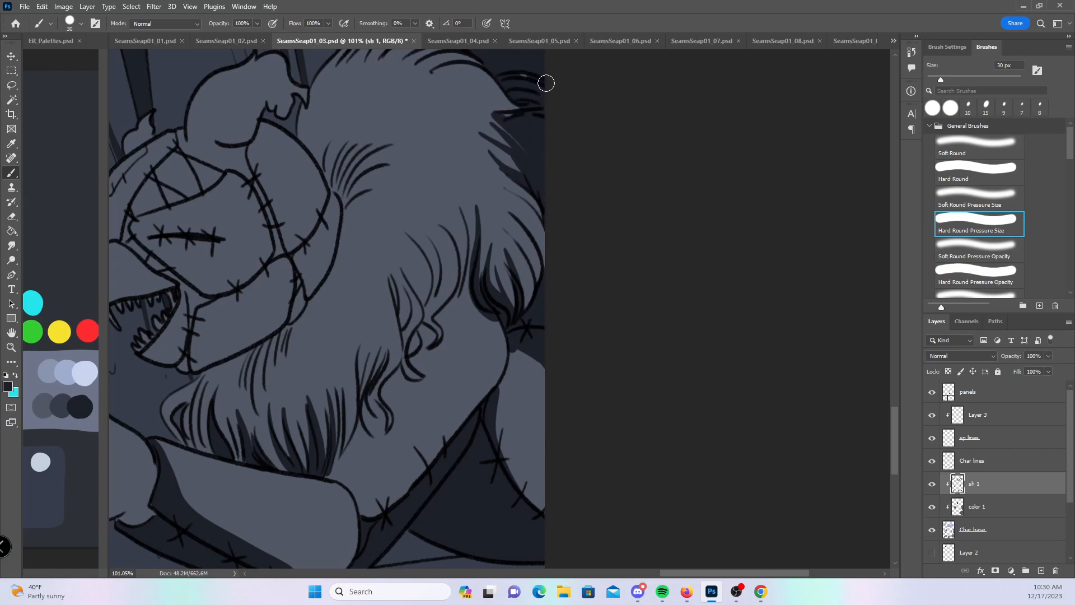
# - Shade the curled fur locks hanging over the creature's chest and upper arm
pyautogui.moveTo(389, 275); pyautogui.dragTo(402, 320)
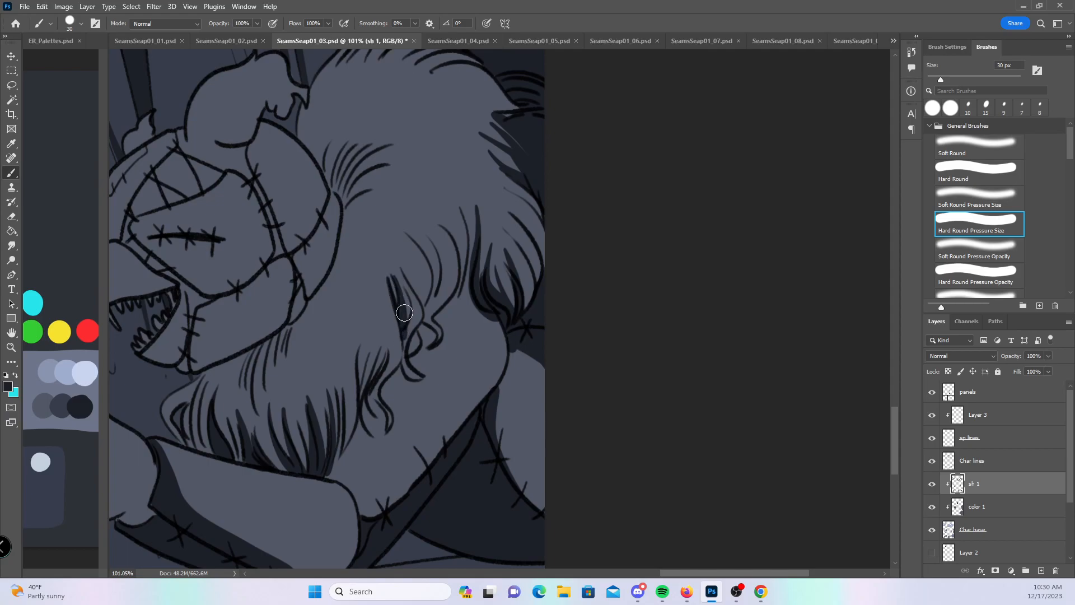
pyautogui.moveTo(402, 263)
pyautogui.mouseDown()
pyautogui.moveTo(428, 315)
pyautogui.moveTo(427, 292)
pyautogui.moveTo(404, 266)
pyautogui.moveTo(426, 305)
pyautogui.moveTo(411, 353)
pyautogui.moveTo(419, 370)
pyautogui.moveTo(425, 325)
pyautogui.moveTo(403, 326)
pyautogui.moveTo(401, 376)
pyautogui.mouseUp()
pyautogui.moveTo(363, 341)
pyautogui.mouseDown()
pyautogui.moveTo(363, 413)
pyautogui.moveTo(374, 371)
pyautogui.moveTo(376, 348)
pyautogui.moveTo(349, 439)
pyautogui.moveTo(359, 335)
pyautogui.moveTo(361, 419)
pyautogui.moveTo(349, 371)
pyautogui.mouseUp()
pyautogui.moveTo(349, 447)
pyautogui.mouseDown()
pyautogui.moveTo(360, 401)
pyautogui.moveTo(382, 434)
pyautogui.moveTo(389, 364)
pyautogui.moveTo(379, 354)
pyautogui.mouseUp()
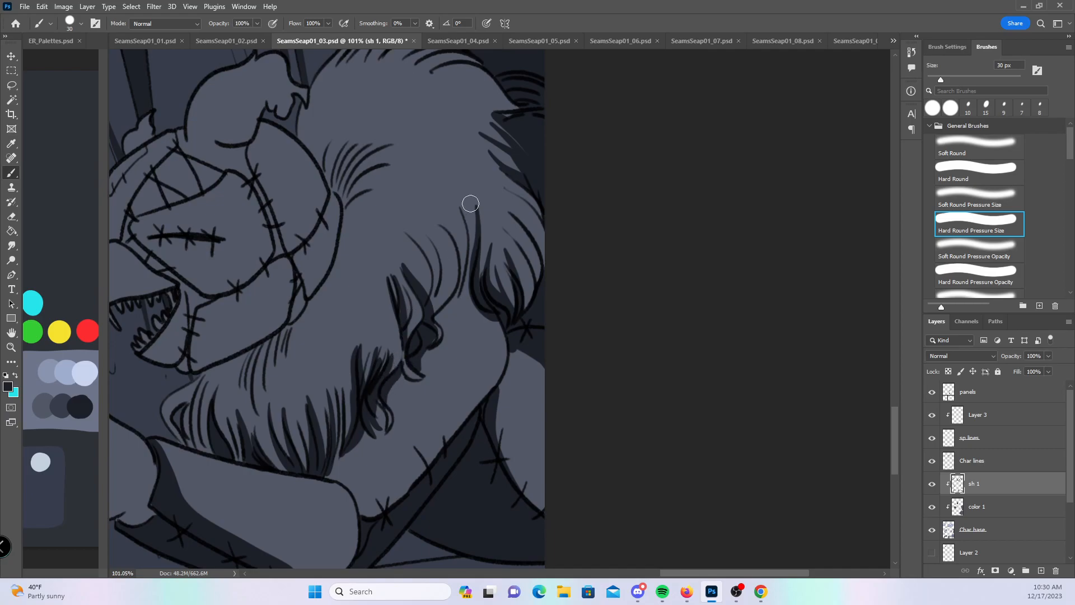
# - Shade the fur tufts behind the creature's head
pyautogui.moveTo(436, 219)
pyautogui.mouseDown()
pyautogui.moveTo(459, 249)
pyautogui.moveTo(445, 226)
pyautogui.moveTo(458, 289)
pyautogui.moveTo(465, 284)
pyautogui.moveTo(456, 304)
pyautogui.moveTo(470, 238)
pyautogui.moveTo(458, 199)
pyautogui.moveTo(474, 257)
pyautogui.moveTo(467, 270)
pyautogui.moveTo(665, 404)
pyautogui.mouseUp()
pyautogui.moveTo(524, 137); pyautogui.dragTo(587, 115)
pyautogui.moveTo(434, 211)
pyautogui.mouseDown()
pyautogui.moveTo(427, 184)
pyautogui.moveTo(450, 243)
pyautogui.moveTo(450, 167)
pyautogui.moveTo(452, 251)
pyautogui.moveTo(468, 180)
pyautogui.mouseUp()
pyautogui.moveTo(452, 255)
pyautogui.mouseDown()
pyautogui.moveTo(465, 217)
pyautogui.moveTo(466, 276)
pyautogui.moveTo(487, 237)
pyautogui.mouseUp()
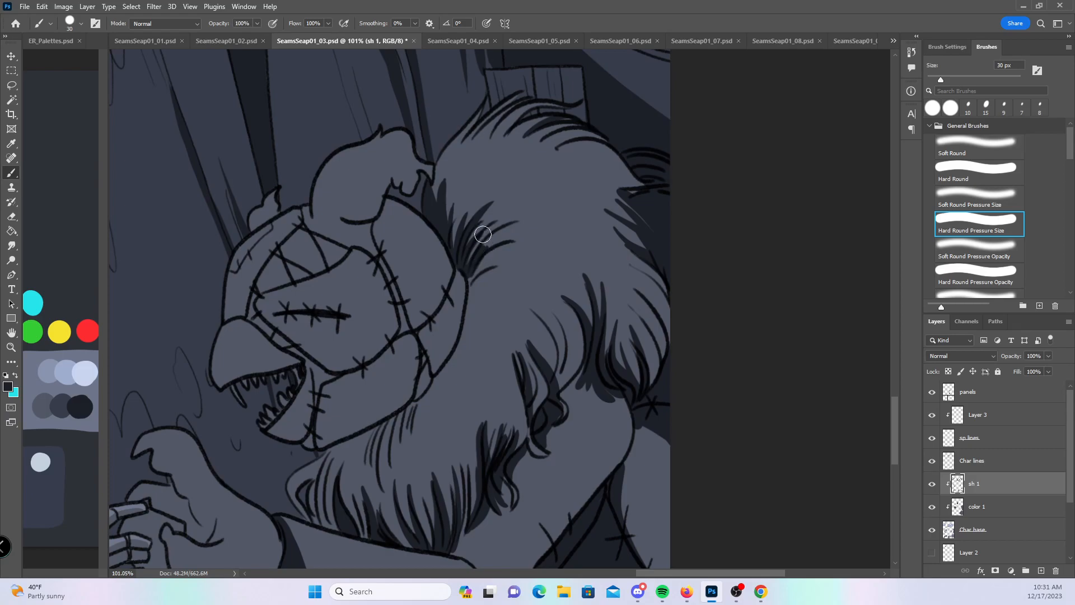
# - Shade the back of the creature's stitched head and the rear edge of its eye patch
pyautogui.moveTo(395, 194)
pyautogui.mouseDown()
pyautogui.moveTo(425, 275)
pyautogui.moveTo(408, 215)
pyautogui.moveTo(431, 268)
pyautogui.moveTo(432, 242)
pyautogui.moveTo(442, 267)
pyautogui.moveTo(431, 303)
pyautogui.moveTo(446, 290)
pyautogui.moveTo(433, 304)
pyautogui.moveTo(437, 373)
pyautogui.moveTo(460, 288)
pyautogui.mouseUp()
pyautogui.moveTo(435, 381); pyautogui.dragTo(490, 237)
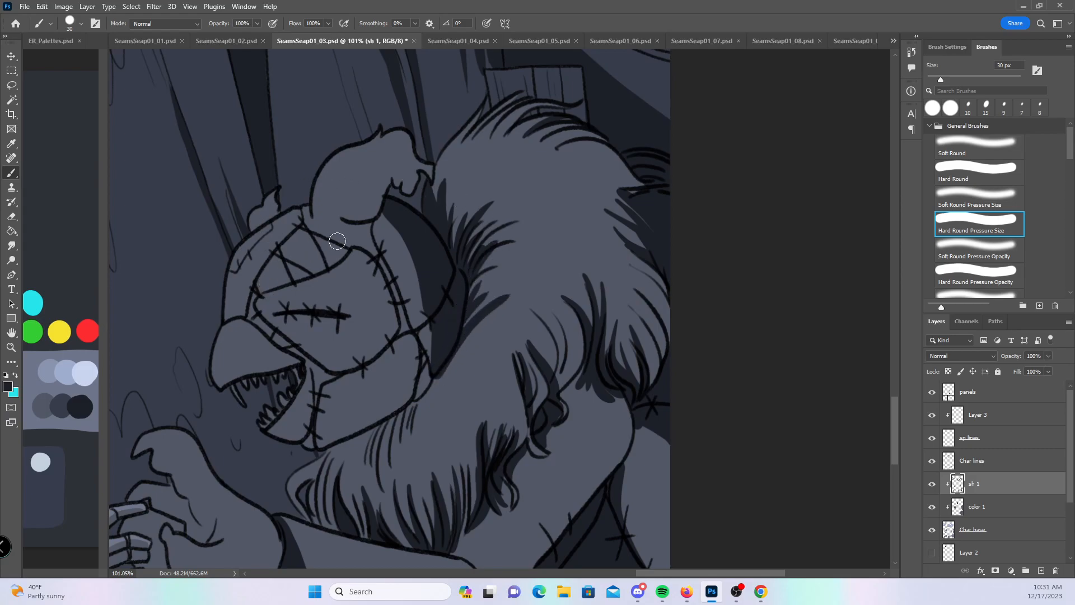
pyautogui.moveTo(362, 254)
pyautogui.mouseDown()
pyautogui.moveTo(369, 359)
pyautogui.moveTo(390, 327)
pyautogui.mouseUp()
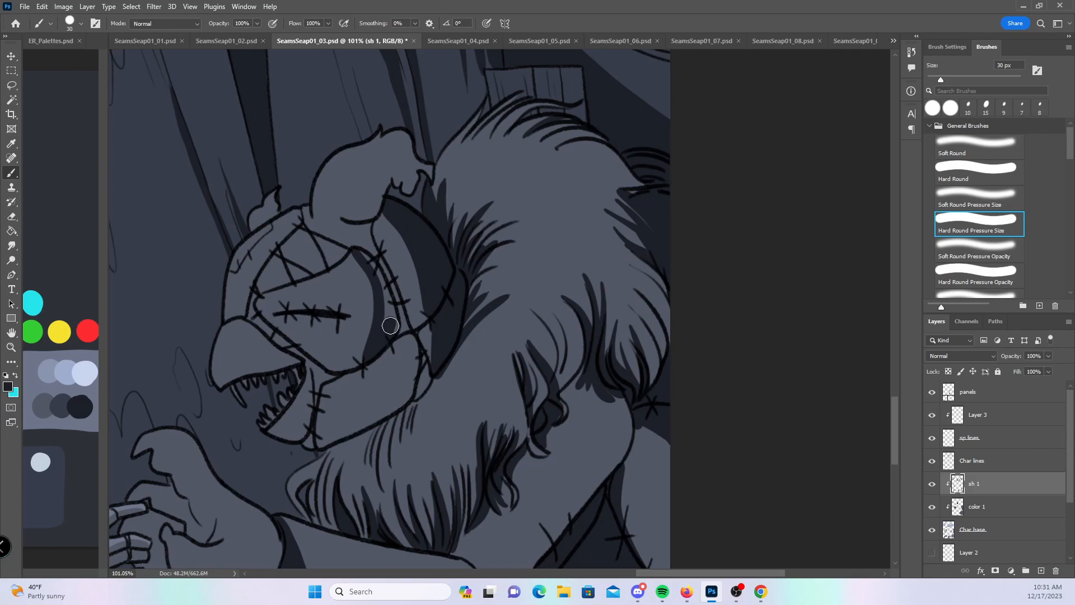
pyautogui.moveTo(363, 256); pyautogui.dragTo(392, 325)
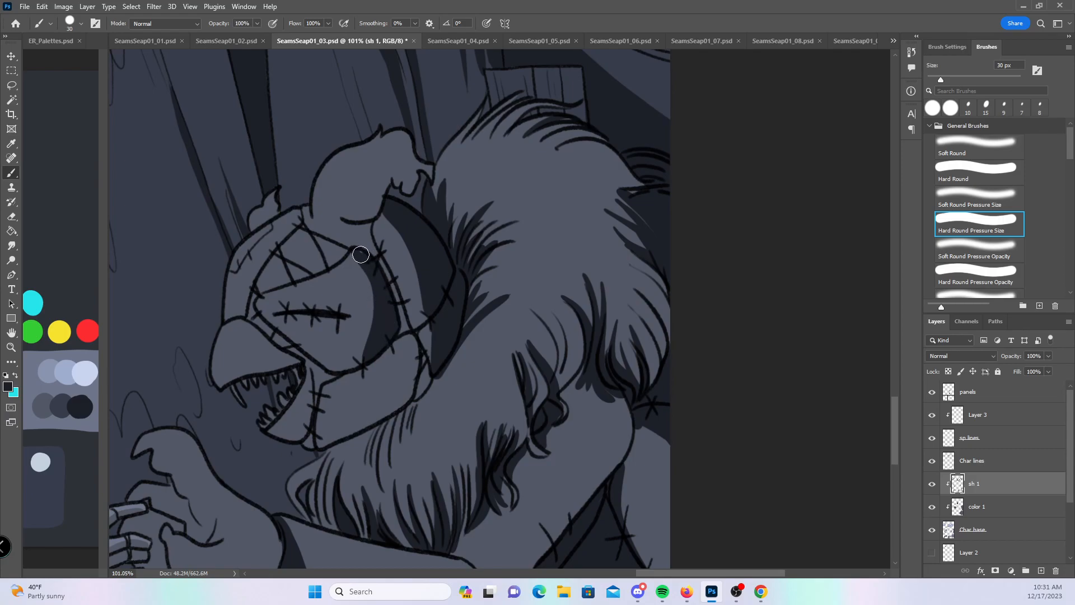
# - Shade the creature's jaw, the fur beneath it and the strip along the forehead
pyautogui.moveTo(432, 355)
pyautogui.mouseDown()
pyautogui.moveTo(384, 391)
pyautogui.moveTo(366, 426)
pyautogui.moveTo(414, 384)
pyautogui.moveTo(409, 369)
pyautogui.mouseUp()
pyautogui.moveTo(348, 441); pyautogui.dragTo(405, 374)
pyautogui.moveTo(385, 470); pyautogui.dragTo(400, 413)
pyautogui.moveTo(396, 451)
pyautogui.mouseDown()
pyautogui.moveTo(451, 340)
pyautogui.moveTo(406, 433)
pyautogui.moveTo(428, 375)
pyautogui.moveTo(444, 372)
pyautogui.moveTo(421, 408)
pyautogui.moveTo(465, 342)
pyautogui.mouseUp()
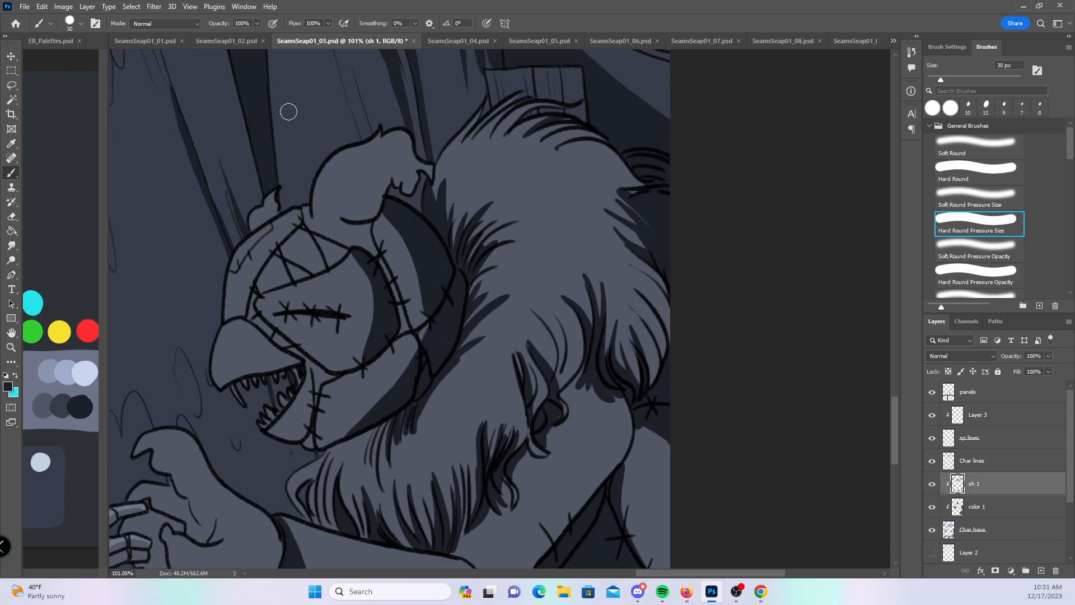
pyautogui.moveTo(246, 314); pyautogui.dragTo(296, 212)
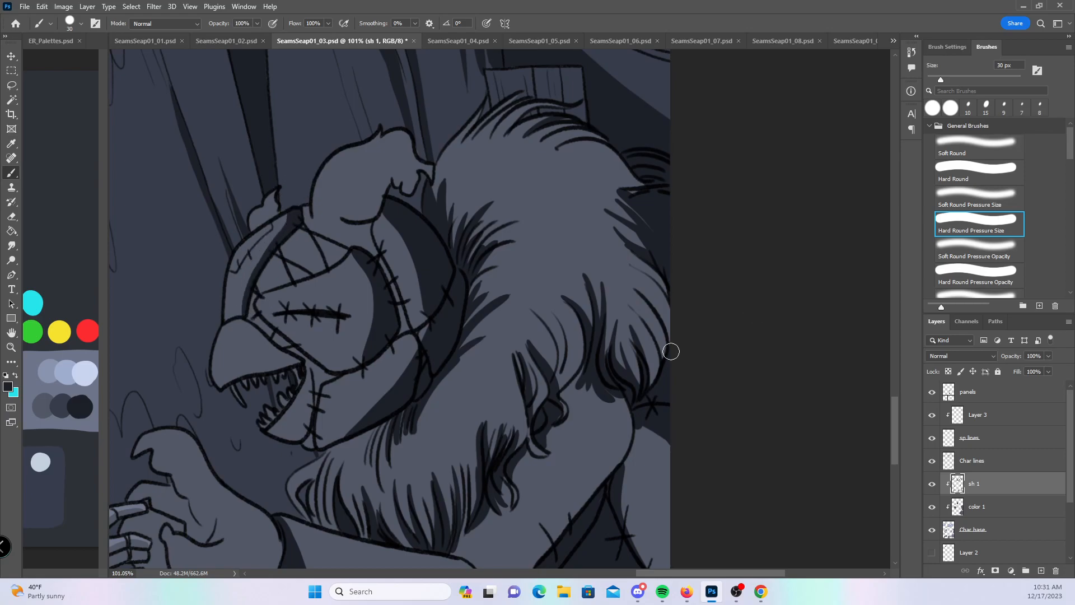
# - Mark and deepen the shadows along the creature's long fur in the panel with the figure at the table, using a 45 px brush
pyautogui.press('z')
pyautogui.moveTo(647, 403); pyautogui.dragTo(588, 413)
pyautogui.moveTo(509, 350); pyautogui.dragTo(388, 472)
pyautogui.press('z')
pyautogui.moveTo(532, 256); pyautogui.dragTo(582, 267)
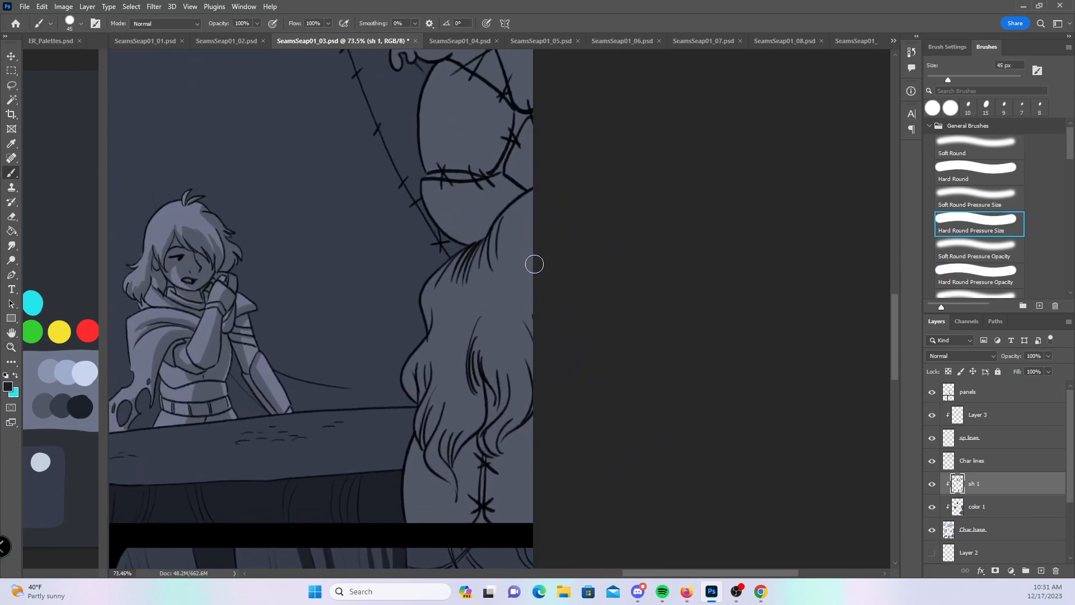
pyautogui.moveTo(531, 225); pyautogui.dragTo(505, 335)
pyautogui.moveTo(498, 263)
pyautogui.mouseDown()
pyautogui.moveTo(513, 348)
pyautogui.moveTo(490, 289)
pyautogui.moveTo(486, 325)
pyautogui.moveTo(487, 293)
pyautogui.moveTo(504, 352)
pyautogui.mouseUp()
pyautogui.moveTo(476, 296); pyautogui.dragTo(519, 361)
pyautogui.moveTo(461, 305)
pyautogui.mouseDown()
pyautogui.moveTo(468, 372)
pyautogui.moveTo(462, 319)
pyautogui.moveTo(474, 325)
pyautogui.moveTo(464, 351)
pyautogui.moveTo(477, 327)
pyautogui.moveTo(473, 400)
pyautogui.mouseUp()
pyautogui.moveTo(462, 346)
pyautogui.mouseDown()
pyautogui.moveTo(448, 378)
pyautogui.moveTo(465, 445)
pyautogui.mouseUp()
pyautogui.moveTo(457, 380)
pyautogui.mouseDown()
pyautogui.moveTo(439, 470)
pyautogui.moveTo(462, 512)
pyautogui.mouseUp()
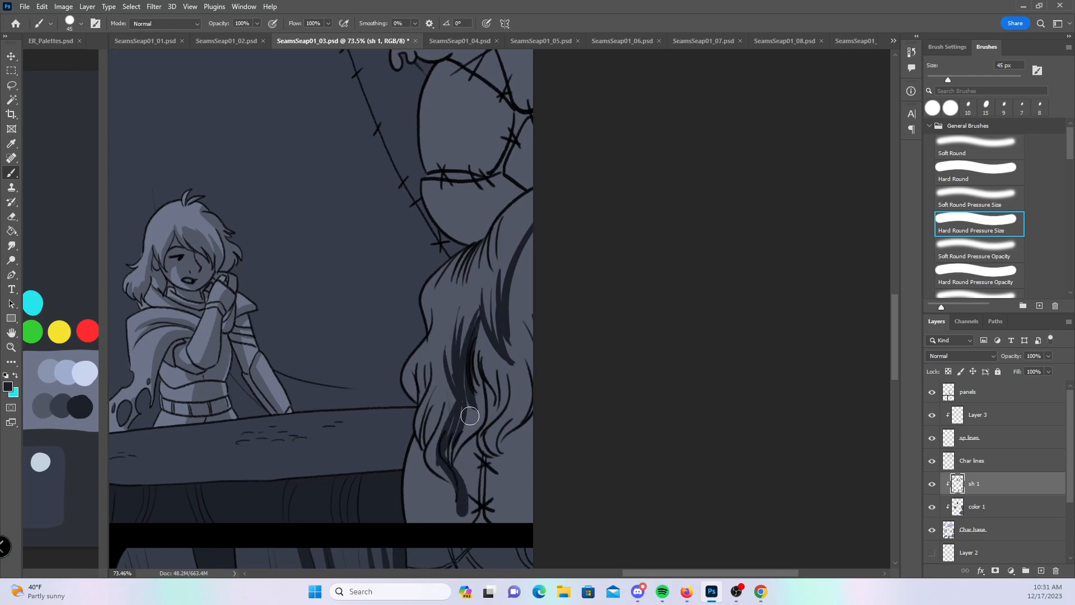
pyautogui.moveTo(487, 334)
pyautogui.mouseDown()
pyautogui.moveTo(479, 381)
pyautogui.moveTo(512, 307)
pyautogui.moveTo(537, 283)
pyautogui.moveTo(476, 432)
pyautogui.moveTo(509, 392)
pyautogui.mouseUp()
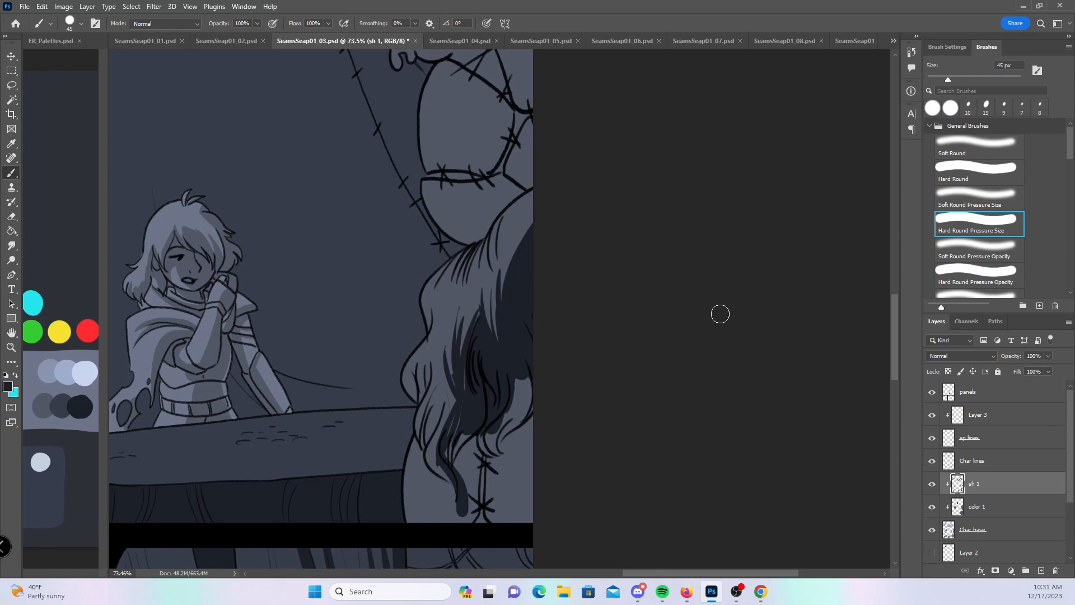
# - Fill the lower fur and body shadow of the table-panel creature with the Hard Round brush
pyautogui.click(996, 171)
pyautogui.moveTo(523, 375)
pyautogui.mouseDown()
pyautogui.moveTo(509, 459)
pyautogui.moveTo(537, 392)
pyautogui.mouseUp()
pyautogui.moveTo(471, 420)
pyautogui.mouseDown()
pyautogui.moveTo(449, 460)
pyautogui.moveTo(476, 507)
pyautogui.moveTo(498, 507)
pyautogui.moveTo(535, 476)
pyautogui.mouseUp()
pyautogui.click(986, 225)
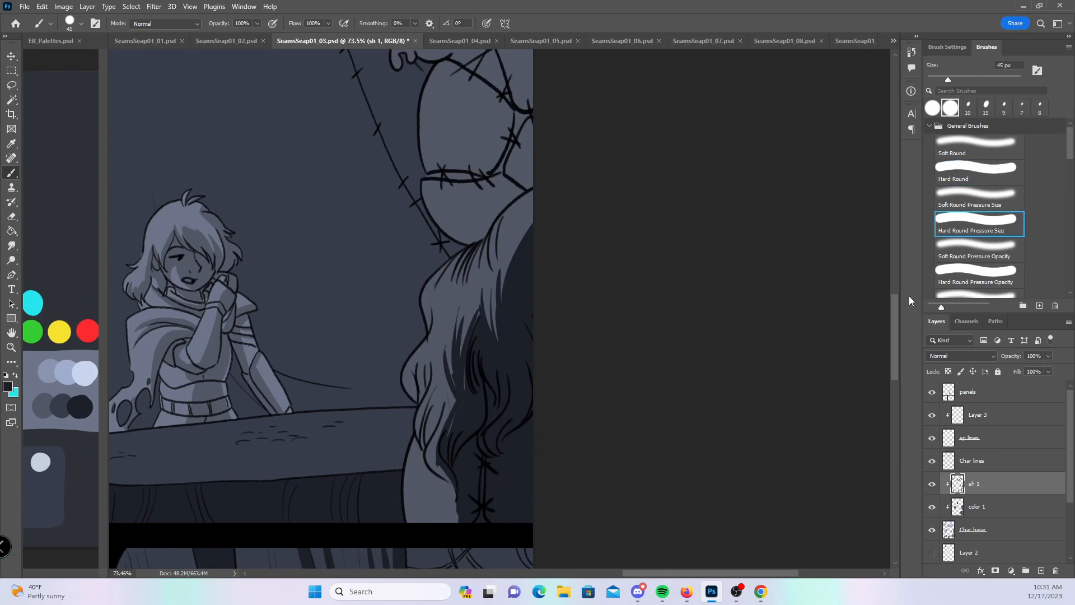
# - Shade the rear portions of the stitched head patches on the table-panel creature
pyautogui.moveTo(550, 209); pyautogui.dragTo(465, 350)
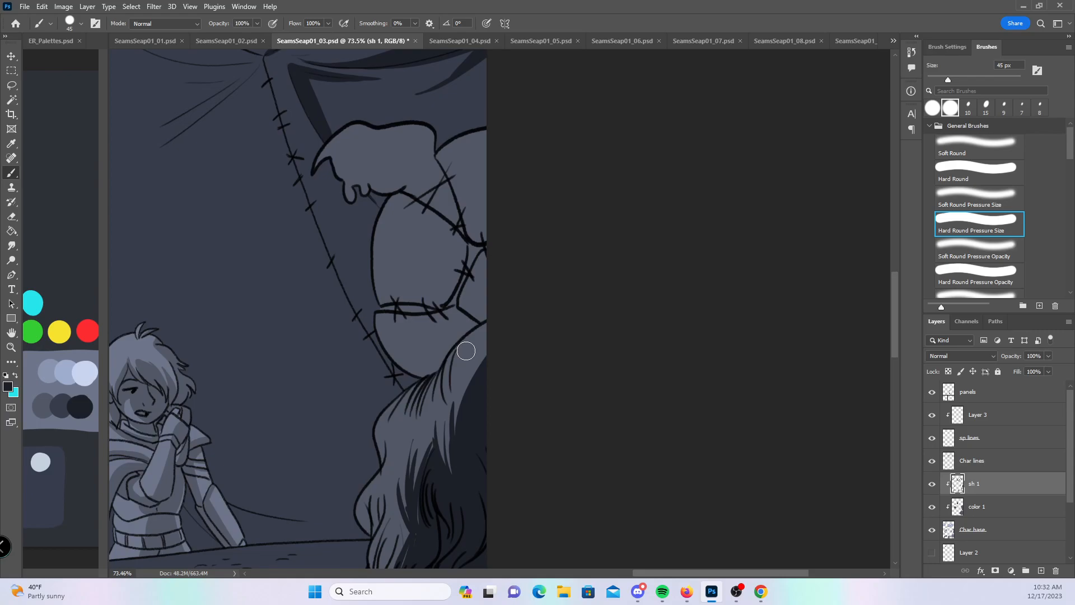
pyautogui.moveTo(440, 366)
pyautogui.mouseDown()
pyautogui.moveTo(419, 305)
pyautogui.moveTo(443, 222)
pyautogui.moveTo(511, 168)
pyautogui.moveTo(476, 224)
pyautogui.moveTo(468, 211)
pyautogui.moveTo(501, 196)
pyautogui.moveTo(449, 228)
pyautogui.moveTo(440, 364)
pyautogui.moveTo(473, 316)
pyautogui.moveTo(444, 304)
pyautogui.moveTo(495, 264)
pyautogui.mouseUp()
pyautogui.click(975, 170)
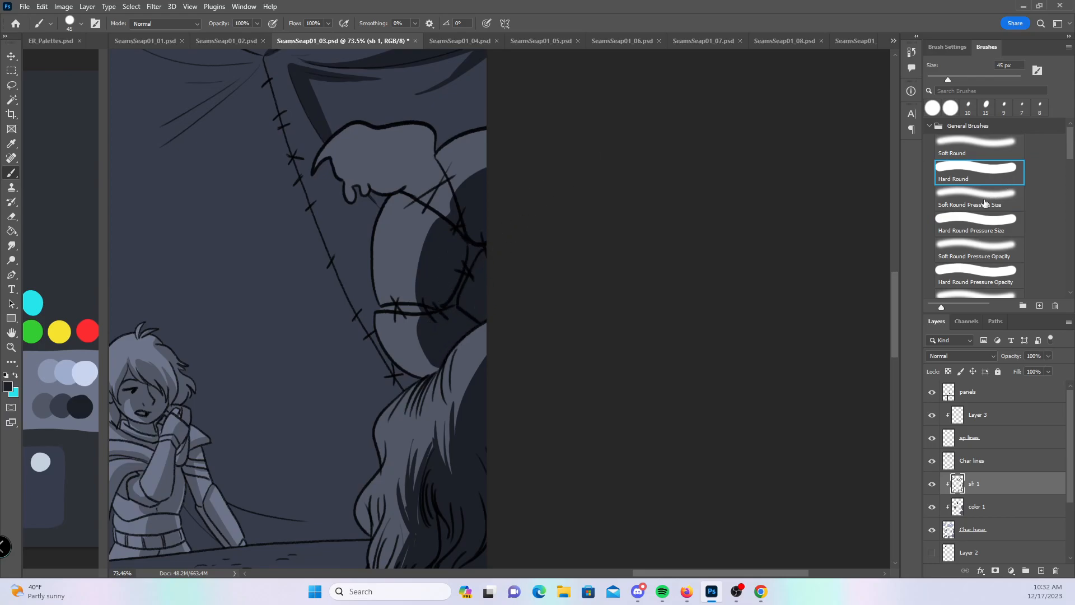
# - Shade the fur strands below the table-panel creature's jaw with the Hard Round Pressure Size brush
pyautogui.click(974, 223)
pyautogui.moveTo(451, 339)
pyautogui.mouseDown()
pyautogui.moveTo(448, 392)
pyautogui.moveTo(472, 335)
pyautogui.mouseUp()
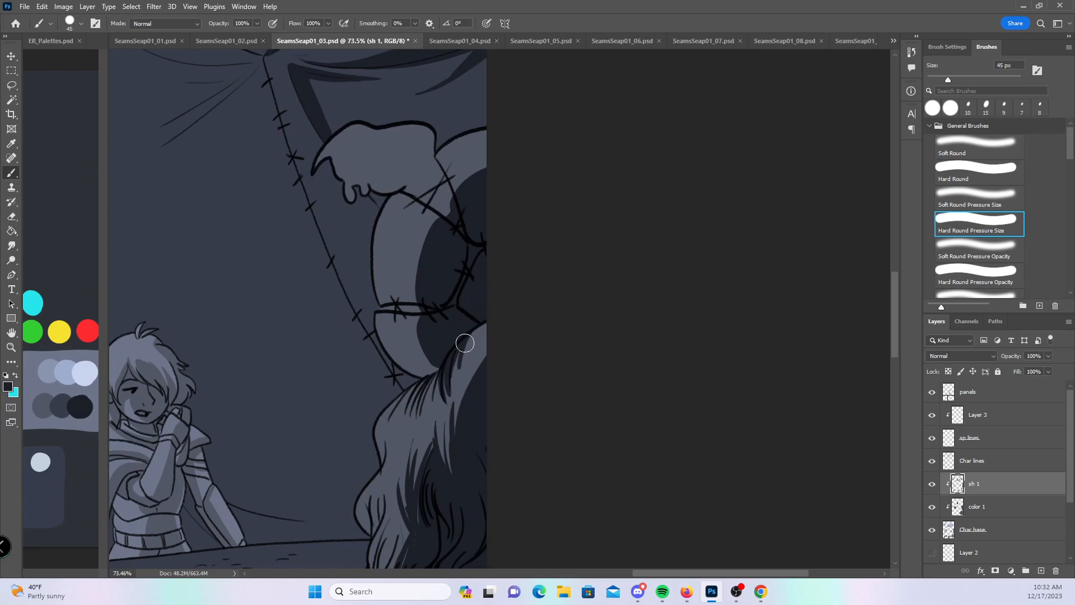
pyautogui.moveTo(427, 399); pyautogui.dragTo(464, 342)
pyautogui.press('z')
pyautogui.moveTo(569, 385); pyautogui.dragTo(504, 402)
pyautogui.press('space')
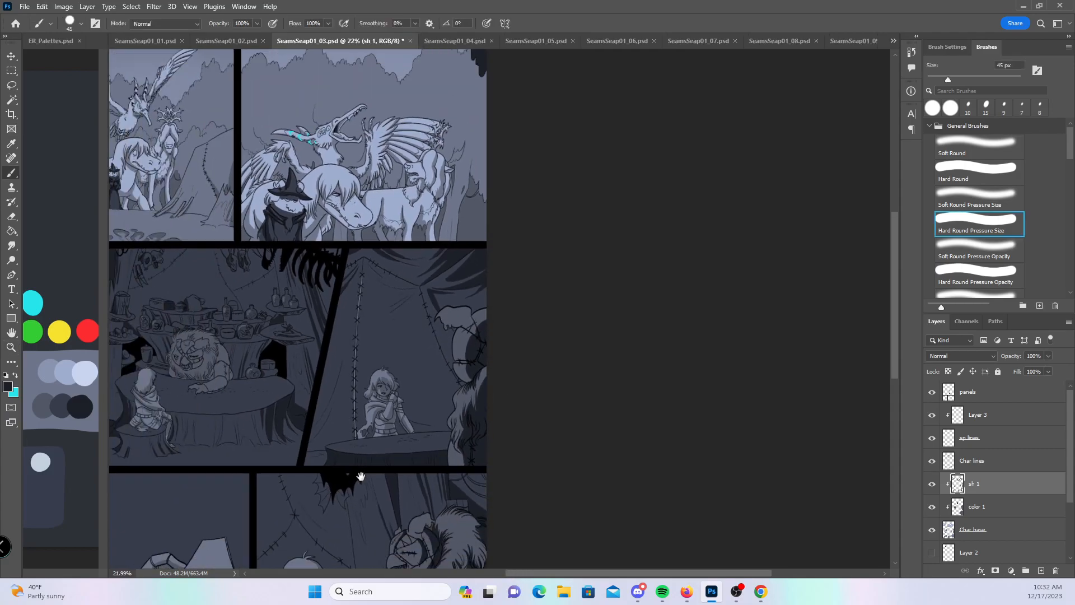
# - Shade the body under the mane and the outer cheek fur of the creature behind the table with a 35 px brush
pyautogui.moveTo(334, 492); pyautogui.dragTo(486, 394)
pyautogui.press('z')
pyautogui.moveTo(332, 272); pyautogui.dragTo(414, 280)
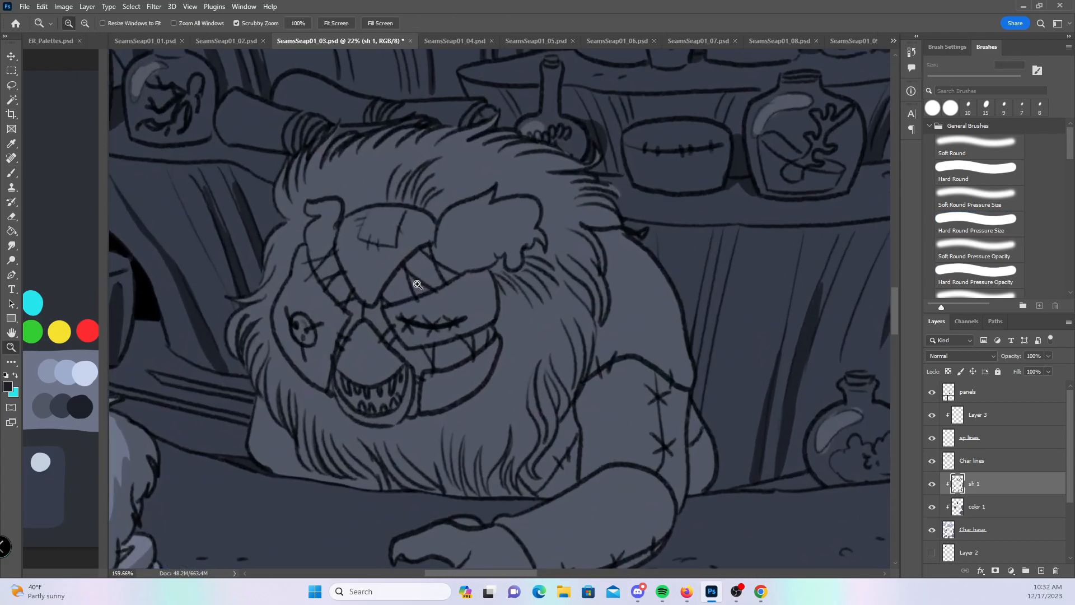
pyautogui.press('space')
pyautogui.moveTo(579, 407); pyautogui.dragTo(479, 269)
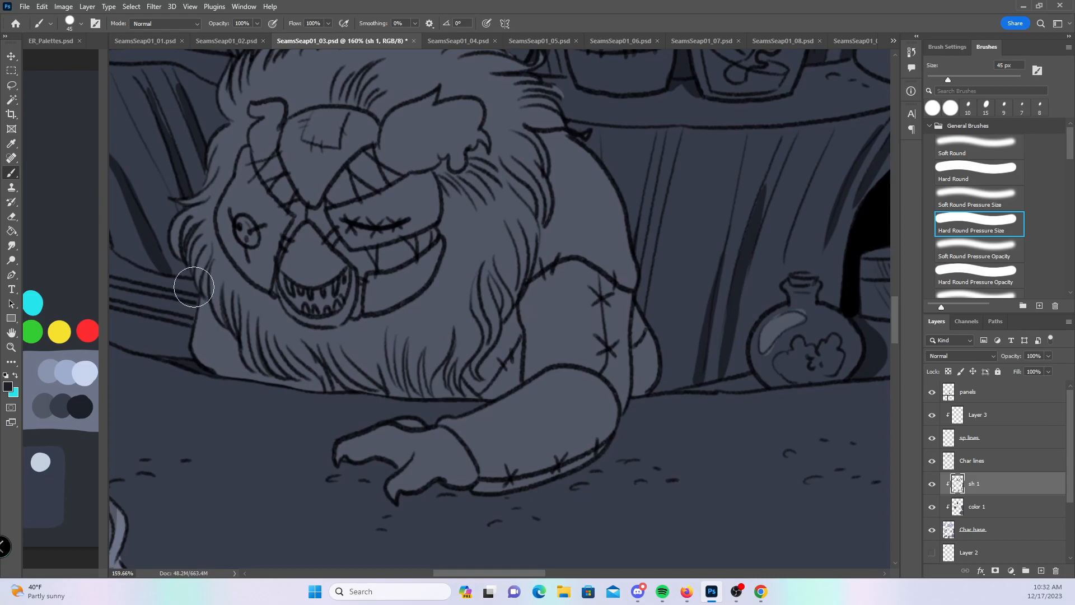
pyautogui.press('[')
pyautogui.moveTo(214, 320)
pyautogui.mouseDown()
pyautogui.moveTo(203, 329)
pyautogui.moveTo(233, 372)
pyautogui.moveTo(211, 273)
pyautogui.moveTo(235, 352)
pyautogui.moveTo(218, 298)
pyautogui.moveTo(248, 363)
pyautogui.moveTo(250, 319)
pyautogui.moveTo(309, 392)
pyautogui.moveTo(327, 396)
pyautogui.moveTo(283, 343)
pyautogui.moveTo(332, 388)
pyautogui.moveTo(314, 375)
pyautogui.mouseUp()
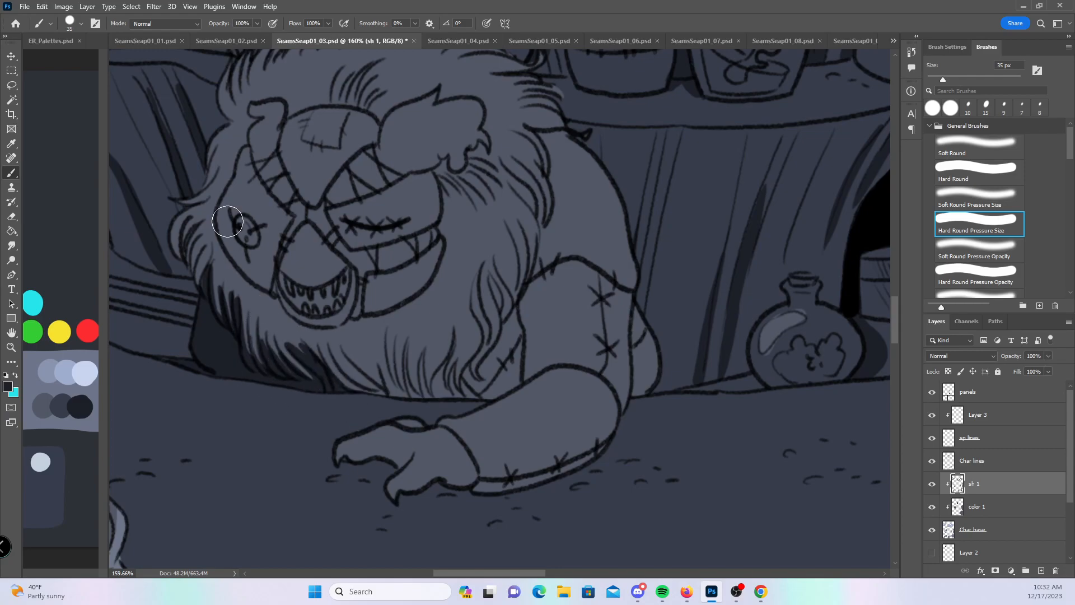
pyautogui.moveTo(194, 265); pyautogui.dragTo(188, 196)
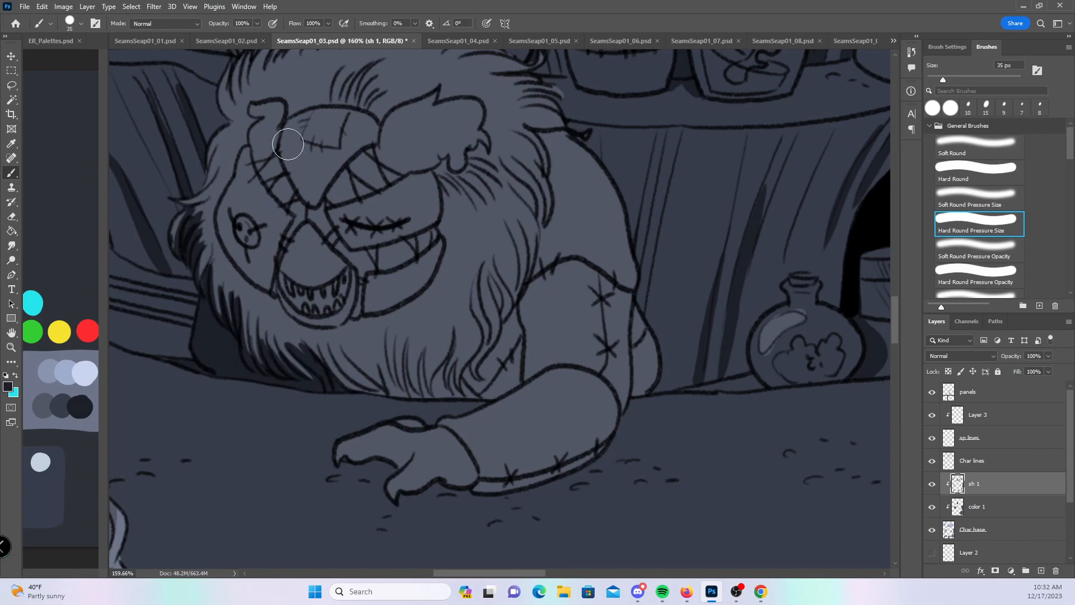
# - Shade the lower mane strands and the body area beside the arm of the creature behind the table with a 20 px brush
pyautogui.press('[')
pyautogui.press('[')
pyautogui.moveTo(453, 320)
pyautogui.mouseDown()
pyautogui.moveTo(432, 374)
pyautogui.moveTo(453, 412)
pyautogui.moveTo(465, 400)
pyautogui.moveTo(418, 383)
pyautogui.moveTo(415, 350)
pyautogui.moveTo(401, 355)
pyautogui.mouseUp()
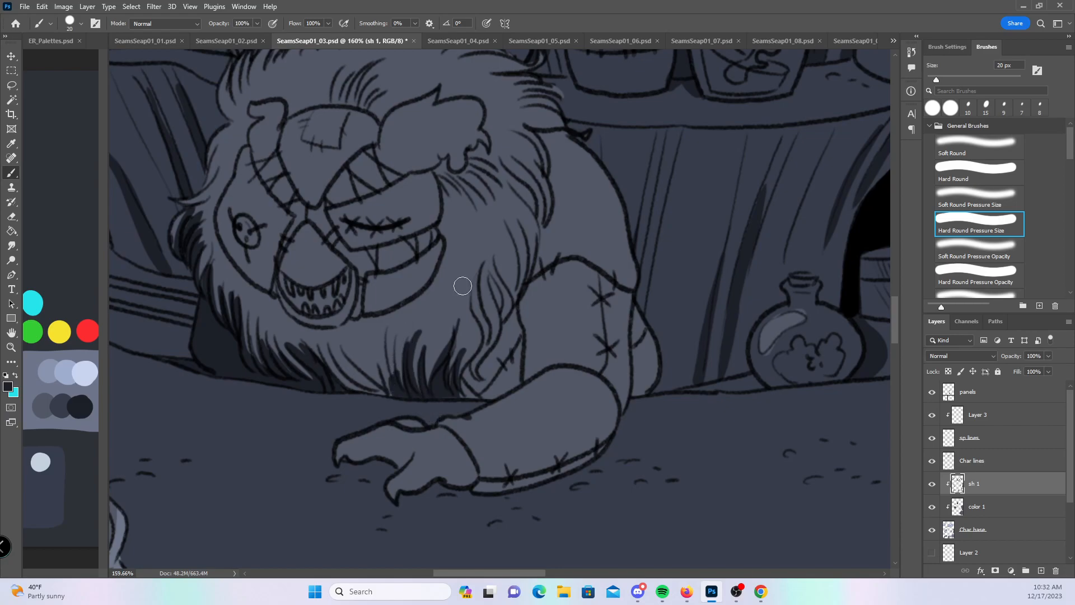
pyautogui.moveTo(494, 267)
pyautogui.mouseDown()
pyautogui.moveTo(504, 336)
pyautogui.moveTo(515, 313)
pyautogui.moveTo(482, 386)
pyautogui.moveTo(490, 339)
pyautogui.moveTo(476, 302)
pyautogui.moveTo(468, 408)
pyautogui.moveTo(498, 361)
pyautogui.moveTo(502, 386)
pyautogui.moveTo(514, 375)
pyautogui.mouseUp()
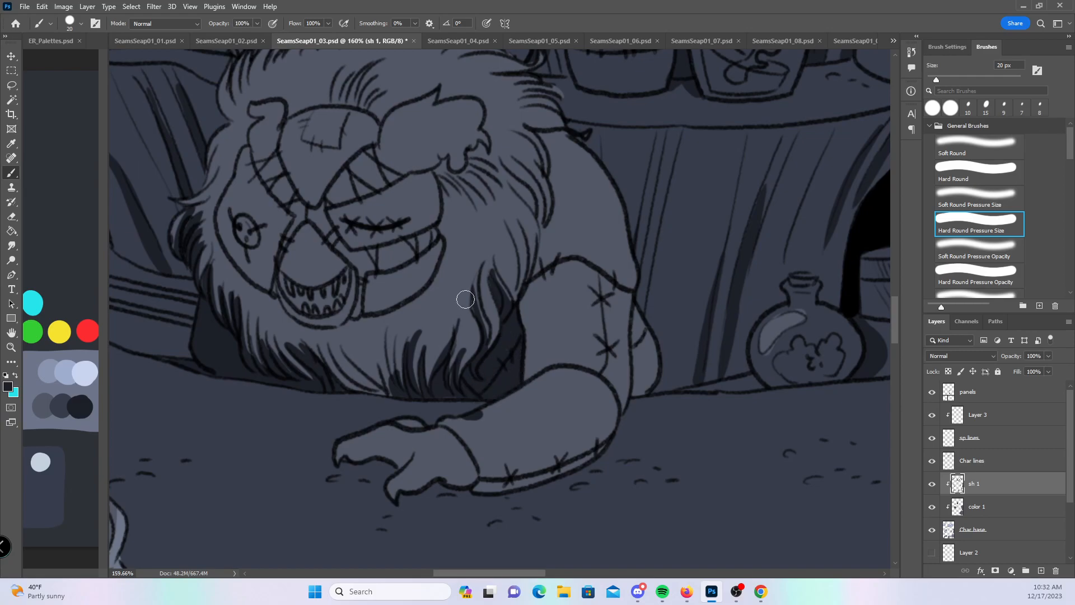
# - Shade the underside of the creature's forearm on the table and the body section behind its elbow
pyautogui.click(11, 216)
pyautogui.moveTo(483, 415)
pyautogui.mouseDown()
pyautogui.moveTo(458, 432)
pyautogui.moveTo(583, 439)
pyautogui.moveTo(484, 480)
pyautogui.moveTo(609, 441)
pyautogui.mouseUp()
pyautogui.click(11, 173)
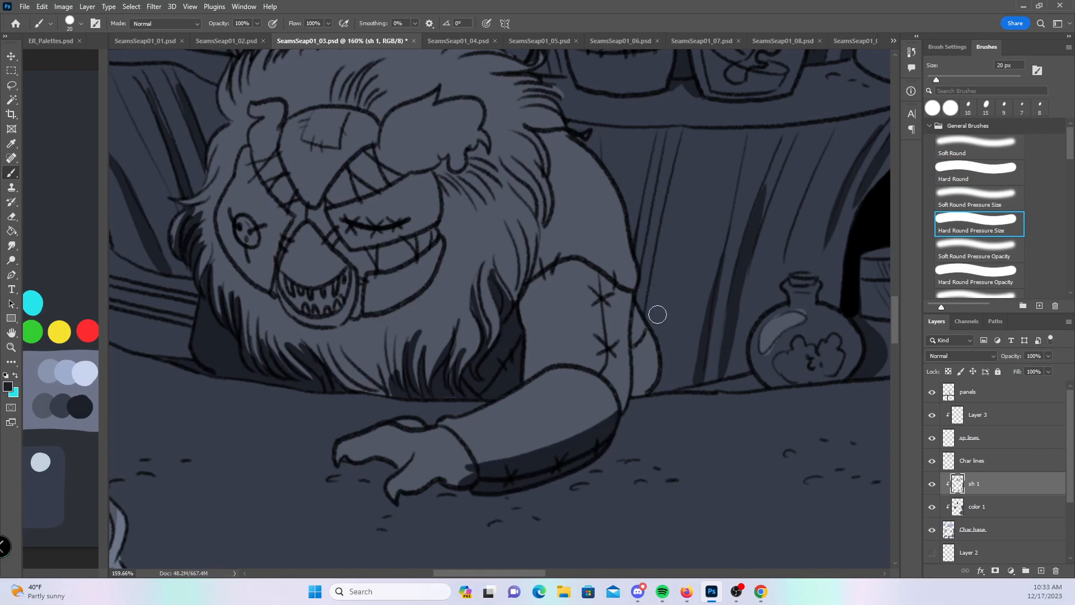
pyautogui.moveTo(634, 306)
pyautogui.mouseDown()
pyautogui.moveTo(619, 379)
pyautogui.moveTo(624, 402)
pyautogui.moveTo(637, 313)
pyautogui.moveTo(667, 395)
pyautogui.mouseUp()
pyautogui.moveTo(717, 310); pyautogui.dragTo(701, 417)
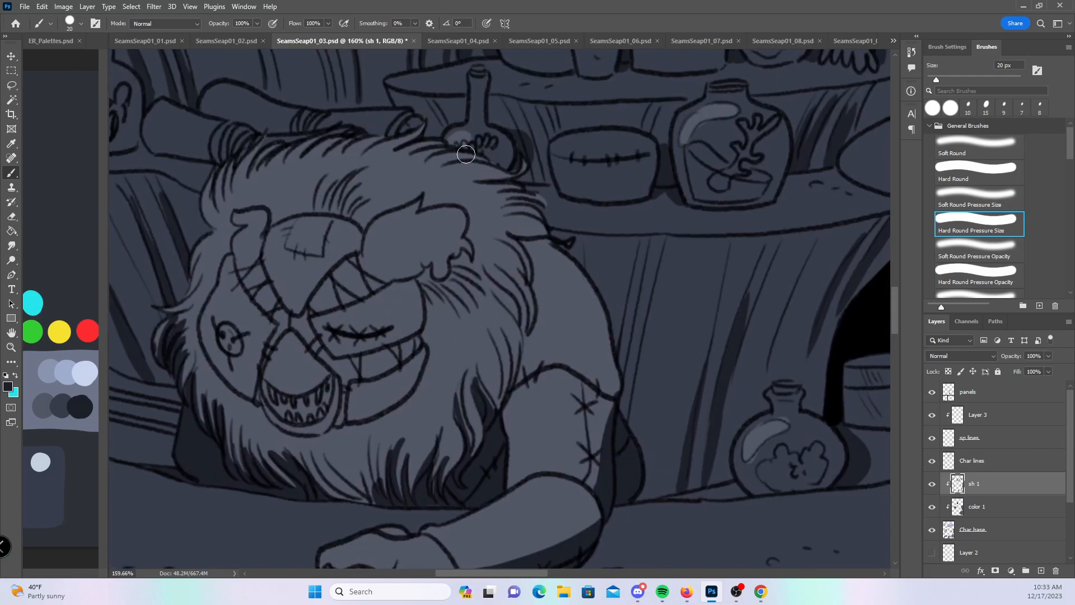
# - Shade the mane below the creature's ear, the shoulder beside the mane and the lower cheek patch
pyautogui.moveTo(426, 288)
pyautogui.mouseDown()
pyautogui.moveTo(427, 333)
pyautogui.moveTo(428, 267)
pyautogui.moveTo(462, 337)
pyautogui.moveTo(441, 271)
pyautogui.moveTo(480, 293)
pyautogui.moveTo(491, 285)
pyautogui.moveTo(481, 264)
pyautogui.moveTo(449, 291)
pyautogui.moveTo(497, 280)
pyautogui.moveTo(503, 302)
pyautogui.moveTo(492, 286)
pyautogui.moveTo(513, 294)
pyautogui.moveTo(511, 389)
pyautogui.mouseUp()
pyautogui.moveTo(488, 236)
pyautogui.mouseDown()
pyautogui.moveTo(526, 352)
pyautogui.moveTo(490, 233)
pyautogui.moveTo(532, 357)
pyautogui.moveTo(509, 238)
pyautogui.moveTo(540, 324)
pyautogui.moveTo(531, 254)
pyautogui.moveTo(502, 222)
pyautogui.moveTo(533, 285)
pyautogui.moveTo(504, 222)
pyautogui.moveTo(560, 242)
pyautogui.moveTo(553, 247)
pyautogui.moveTo(586, 270)
pyautogui.moveTo(529, 264)
pyautogui.moveTo(586, 271)
pyautogui.moveTo(482, 200)
pyautogui.moveTo(559, 230)
pyautogui.moveTo(503, 208)
pyautogui.moveTo(560, 271)
pyautogui.mouseUp()
pyautogui.moveTo(383, 396)
pyautogui.mouseDown()
pyautogui.moveTo(353, 413)
pyautogui.moveTo(394, 400)
pyautogui.moveTo(357, 414)
pyautogui.moveTo(418, 358)
pyautogui.moveTo(409, 381)
pyautogui.moveTo(428, 341)
pyautogui.moveTo(348, 425)
pyautogui.mouseUp()
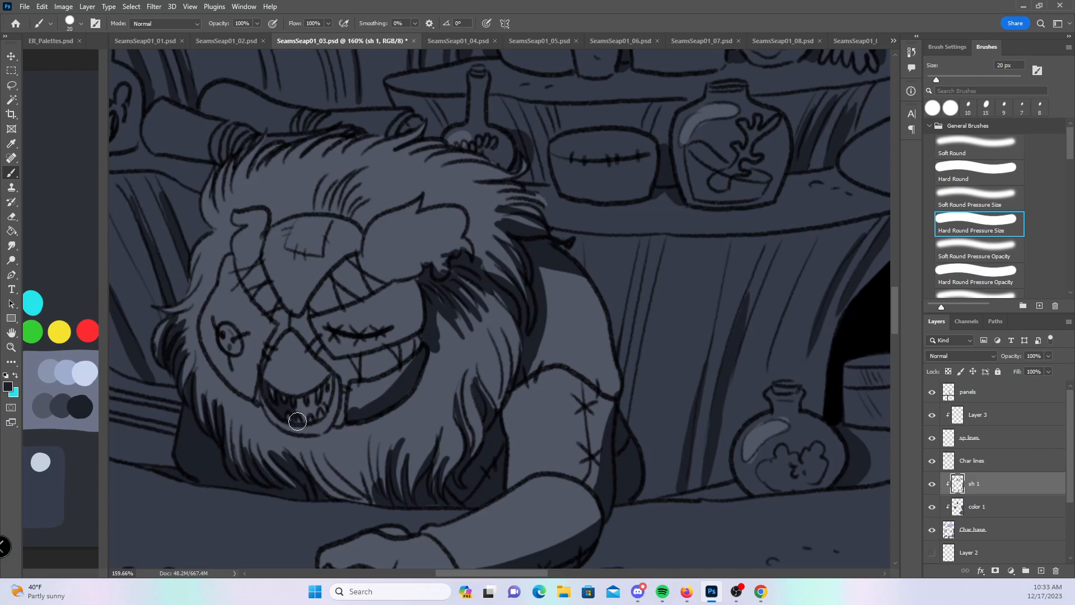
# - Darken the inside of the creature's mouth and shade the button-eye cheek patch and the forehead patch edge
pyautogui.moveTo(306, 414); pyautogui.dragTo(328, 402)
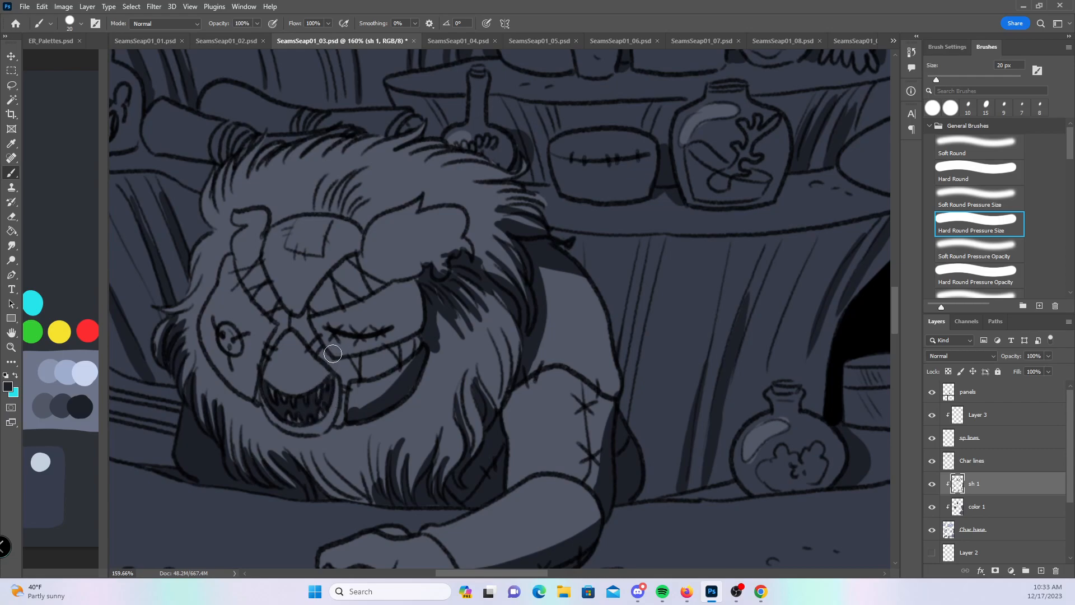
pyautogui.moveTo(202, 335)
pyautogui.mouseDown()
pyautogui.moveTo(258, 401)
pyautogui.moveTo(246, 386)
pyautogui.mouseUp()
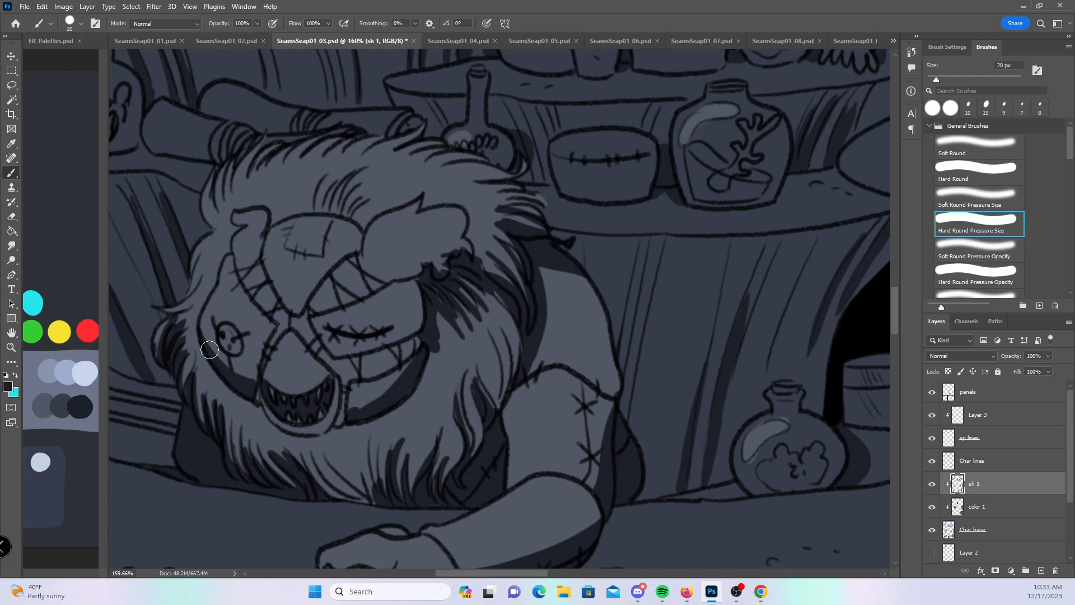
pyautogui.moveTo(296, 316); pyautogui.dragTo(356, 241)
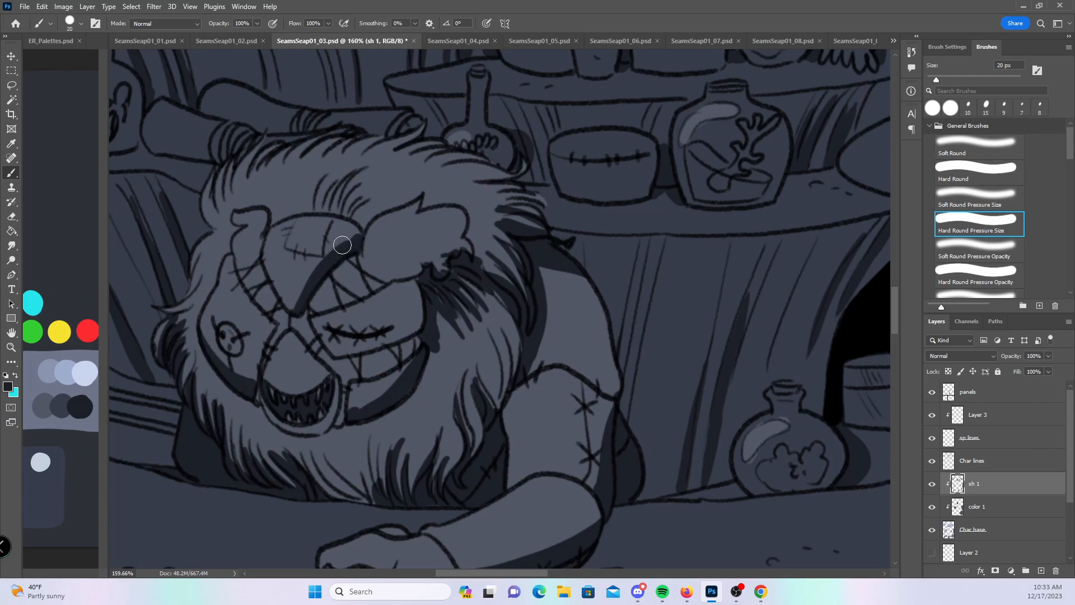
# - Shade below the stitched-shut eye, the fur tuft above the forehead and the forehead patch's lower point with a 10 px brush
pyautogui.press('[')
pyautogui.moveTo(341, 352); pyautogui.dragTo(426, 337)
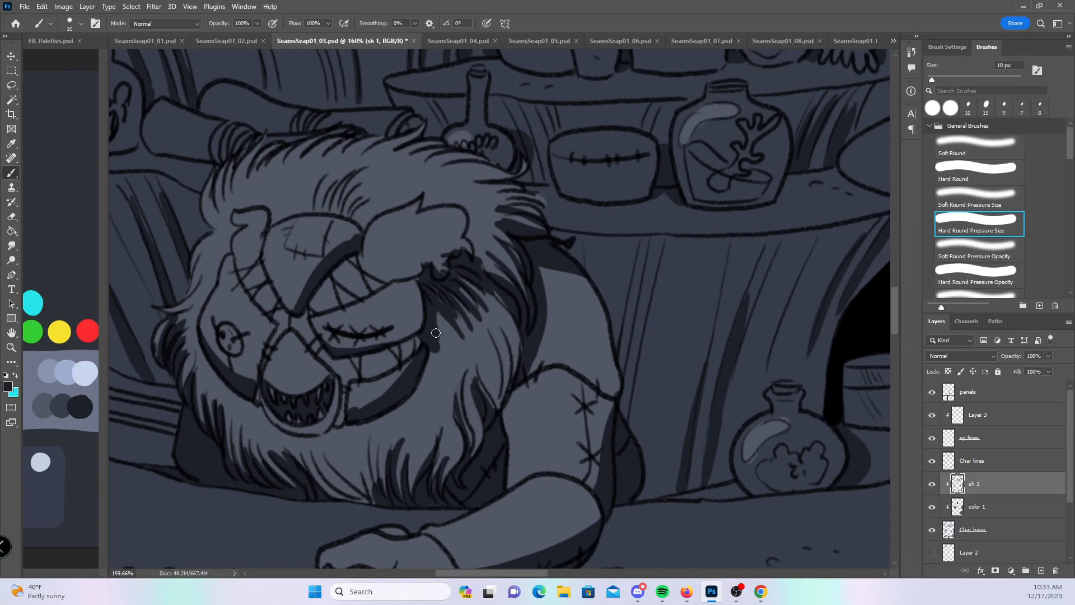
pyautogui.moveTo(338, 210)
pyautogui.mouseDown()
pyautogui.moveTo(353, 216)
pyautogui.moveTo(372, 190)
pyautogui.moveTo(364, 222)
pyautogui.moveTo(373, 208)
pyautogui.mouseUp()
pyautogui.moveTo(308, 196); pyautogui.dragTo(316, 205)
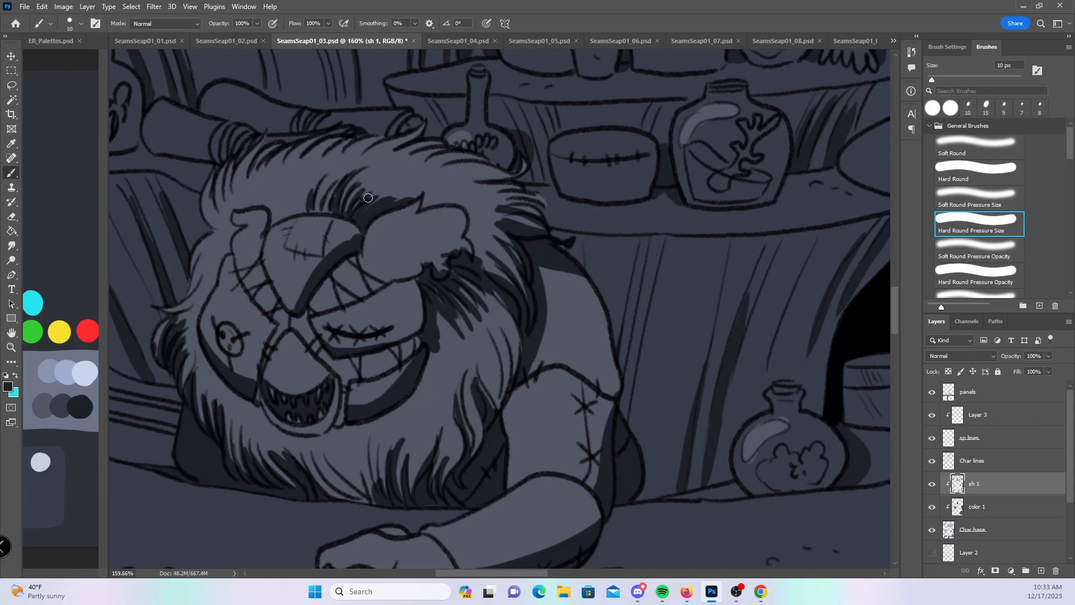
pyautogui.moveTo(357, 239)
pyautogui.mouseDown()
pyautogui.moveTo(323, 258)
pyautogui.moveTo(302, 296)
pyautogui.mouseUp()
pyautogui.moveTo(265, 260); pyautogui.dragTo(294, 307)
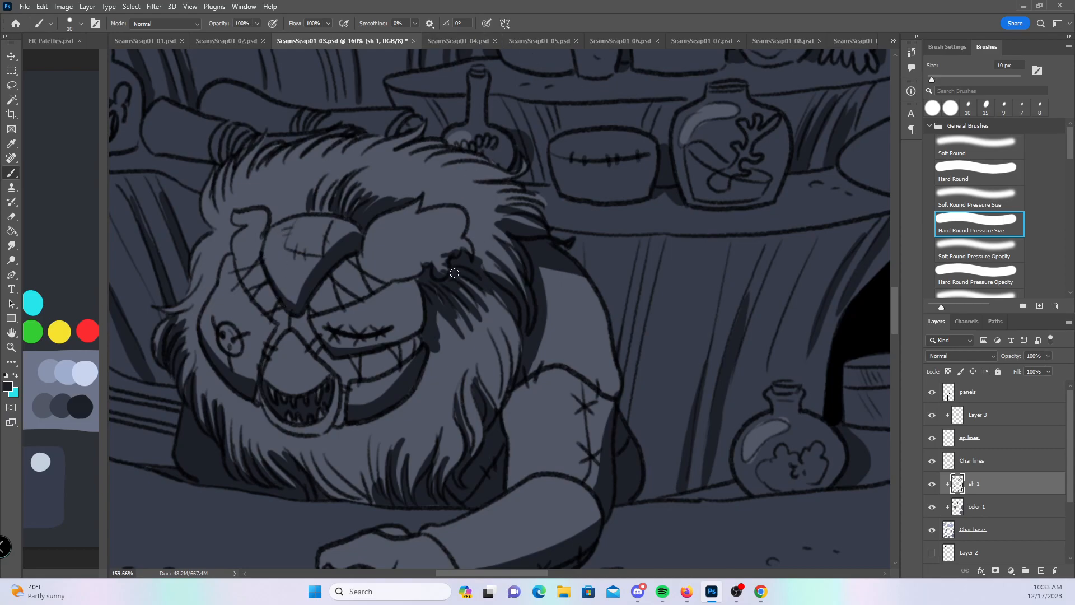
# - Paint fine shadow strands through the creature's mane beside the cheek and along its lower edge
pyautogui.moveTo(425, 295); pyautogui.dragTo(472, 328)
pyautogui.moveTo(474, 288); pyautogui.dragTo(507, 315)
pyautogui.moveTo(461, 376); pyautogui.dragTo(466, 475)
pyautogui.moveTo(467, 375); pyautogui.dragTo(479, 436)
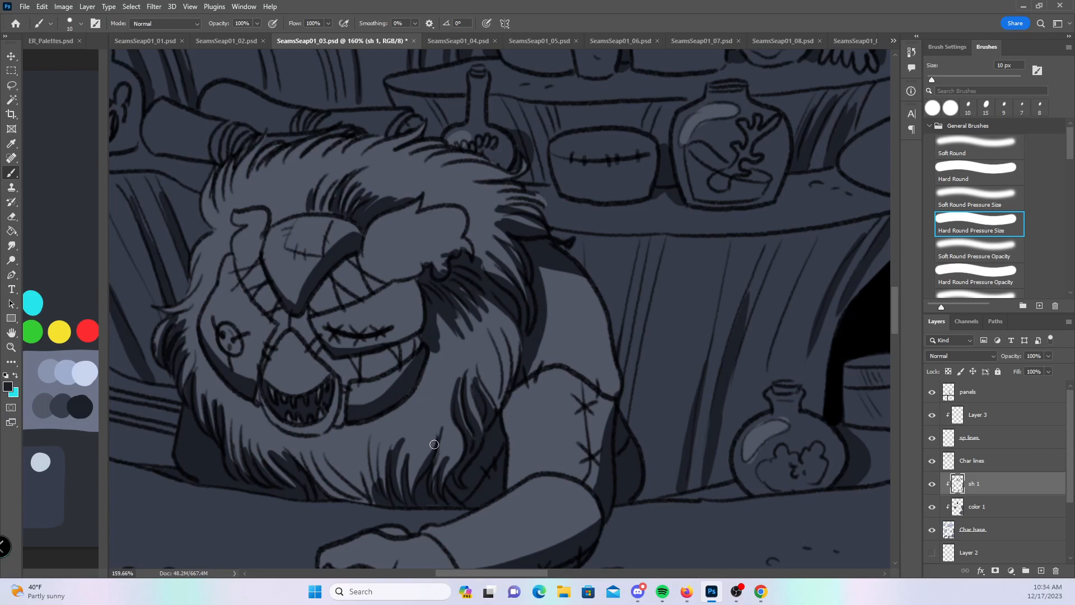
pyautogui.moveTo(377, 490); pyautogui.dragTo(372, 427)
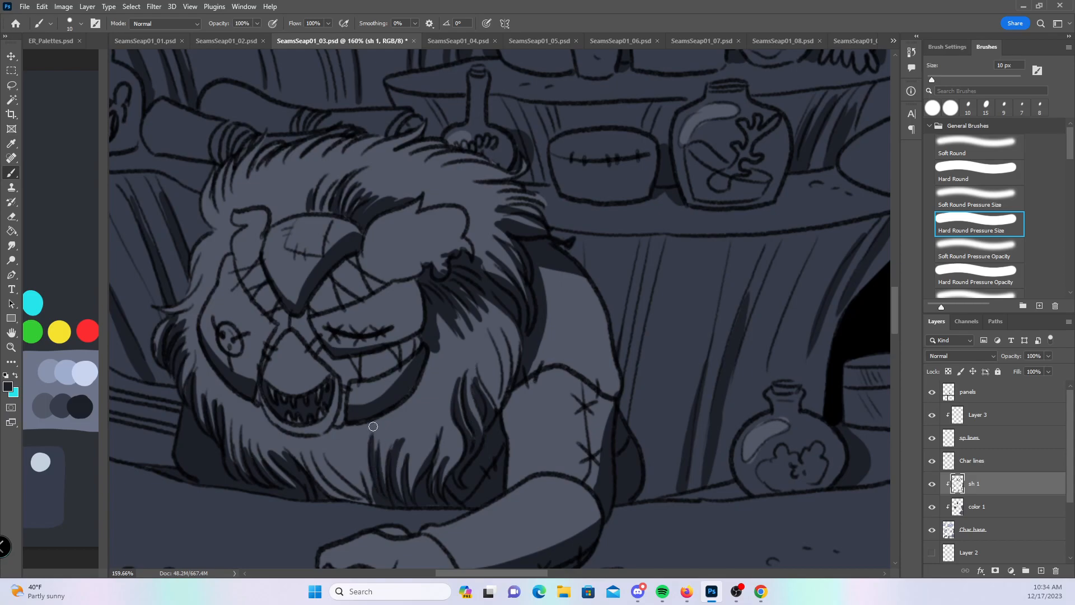
pyautogui.moveTo(336, 468); pyautogui.dragTo(371, 491)
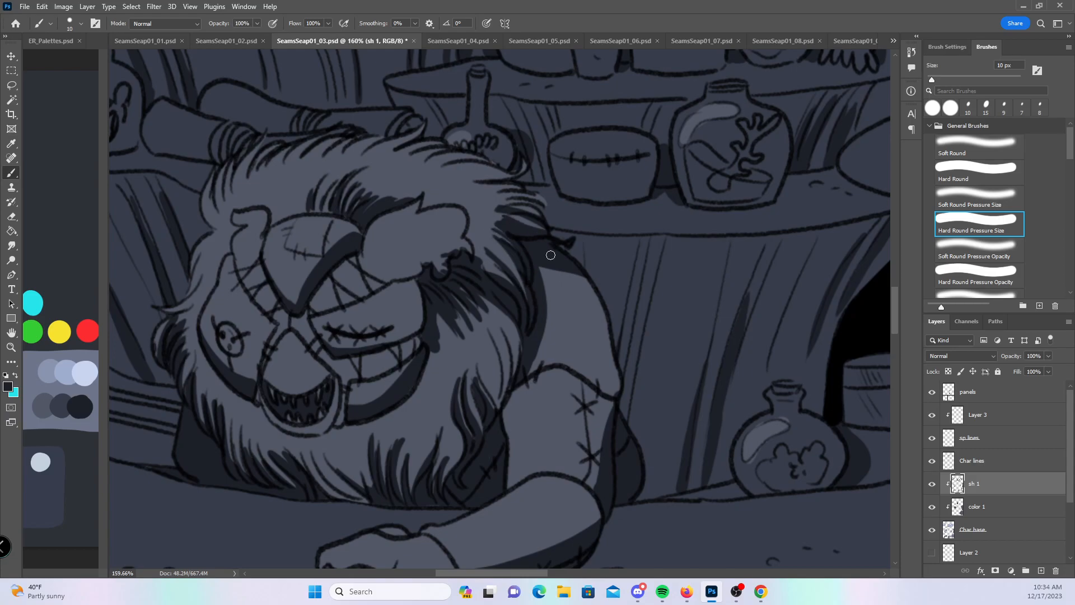
# - Shade the mane-side edge of the creature's stitched upper arm with a 25 px brush
pyautogui.scroll(-5, 657, 262)
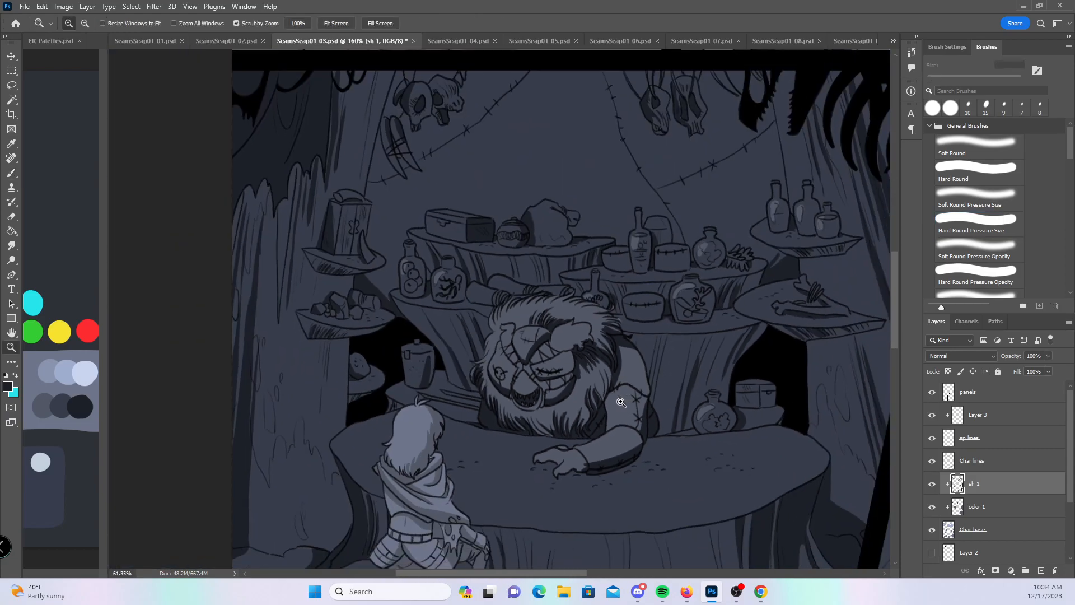
pyautogui.scroll(2, 644, 381)
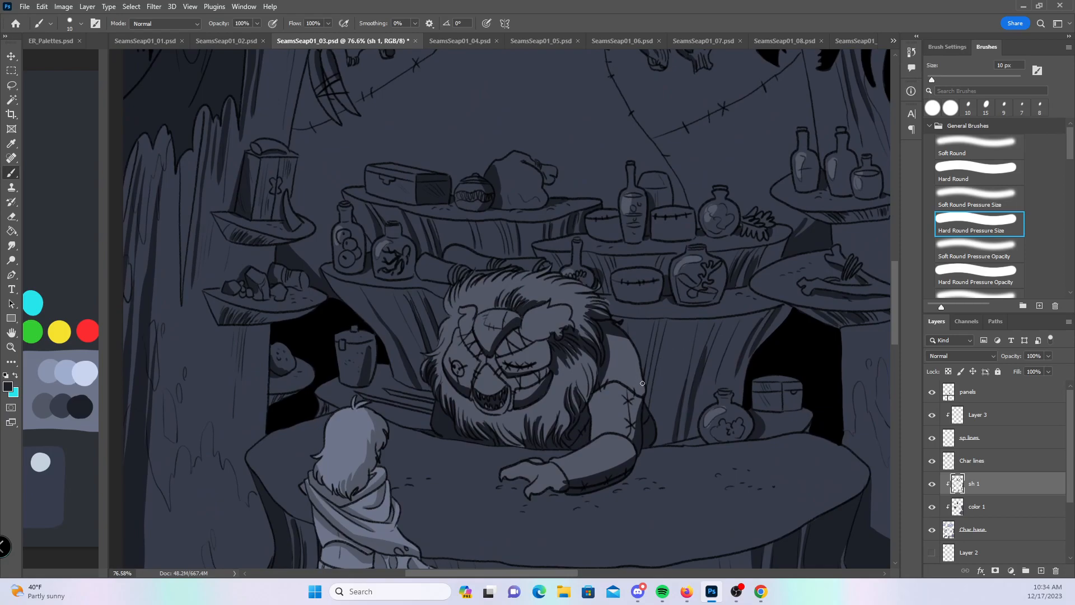
pyautogui.scroll(3, 641, 381)
pyautogui.moveTo(642, 381); pyautogui.dragTo(535, 451)
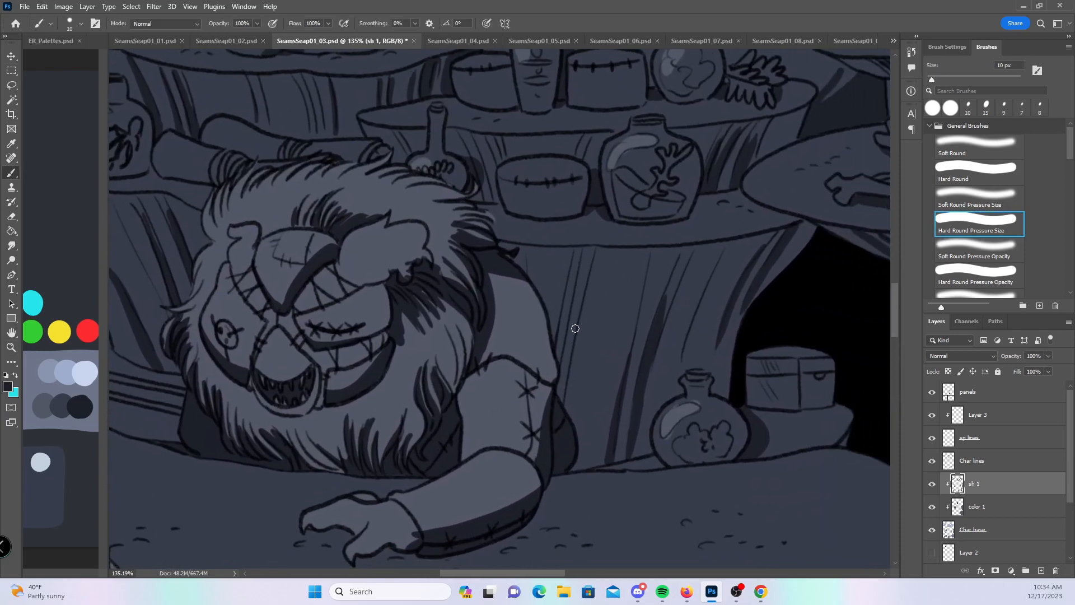
pyautogui.press(']')
pyautogui.press(']')
pyautogui.press(']')
pyautogui.moveTo(476, 365)
pyautogui.mouseDown()
pyautogui.moveTo(469, 449)
pyautogui.moveTo(491, 441)
pyautogui.moveTo(480, 430)
pyautogui.moveTo(493, 444)
pyautogui.moveTo(476, 398)
pyautogui.moveTo(479, 419)
pyautogui.mouseUp()
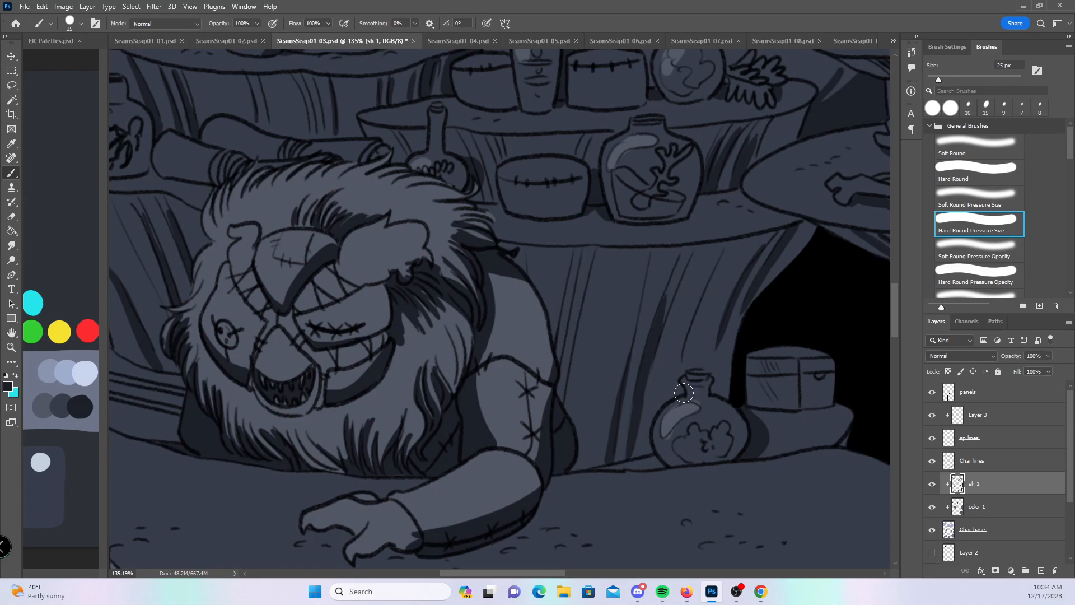
# - Save the shaded page SeamsSeap01_03
pyautogui.press('z')
pyautogui.moveTo(705, 470); pyautogui.dragTo(610, 484)
pyautogui.press('b')
pyautogui.press('space')
pyautogui.moveTo(728, 513)
pyautogui.mouseDown()
pyautogui.moveTo(425, 385)
pyautogui.moveTo(415, 308)
pyautogui.mouseUp()
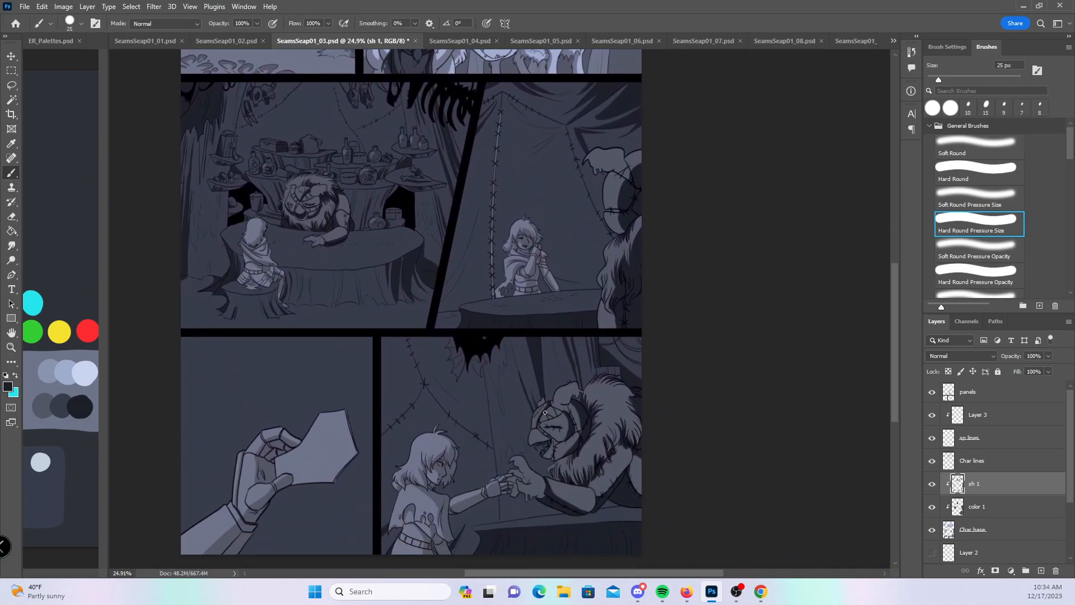
pyautogui.hotkey('ctrl', 's')
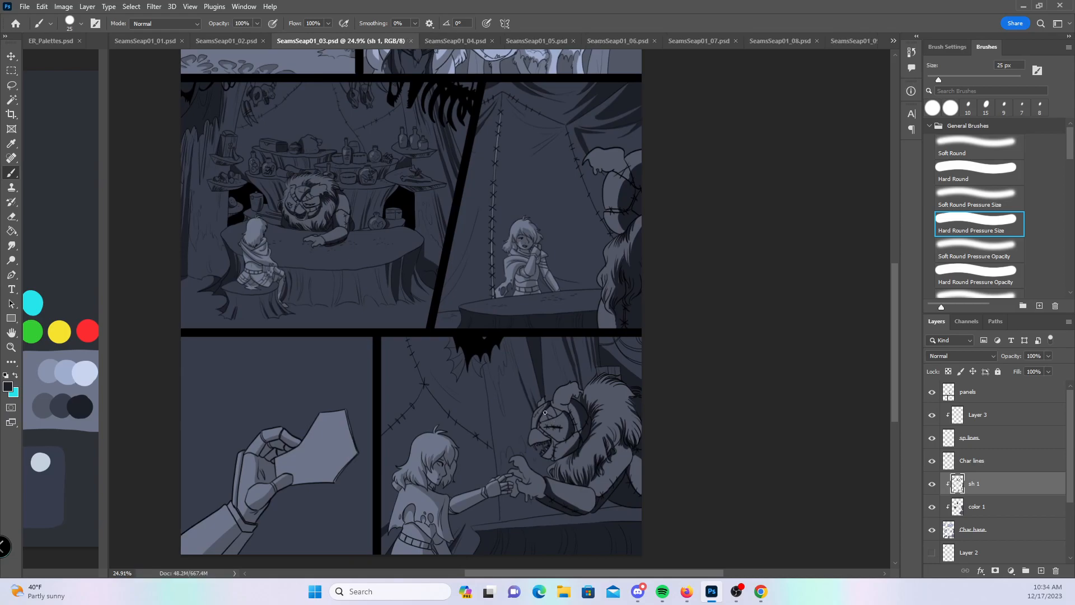
# - On page SeamsSeap01_04, add a layer named sh 1 above color 1 and clip it to the layers below
pyautogui.click(469, 42)
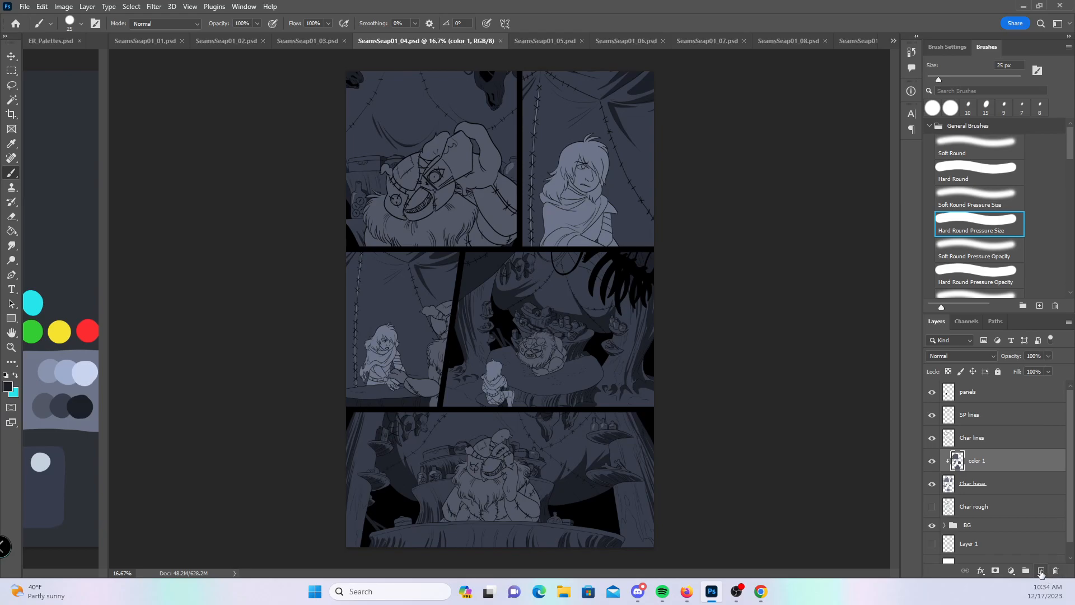
pyautogui.click(1041, 570)
pyautogui.doubleClick(971, 460)
pyautogui.write('sh 1')
pyautogui.press('Return')
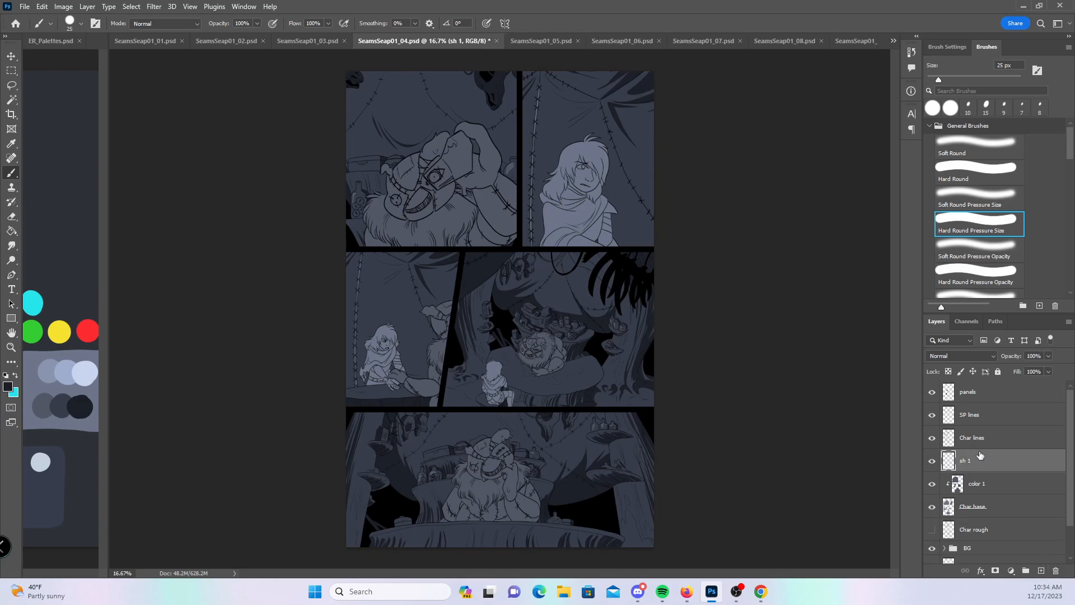
pyautogui.rightClick(979, 454)
pyautogui.click(903, 323)
# - Shade the mane strands below the button-eye side of the creature's face in the first panel with a 25 px brush
pyautogui.press('z')
pyautogui.moveTo(443, 165); pyautogui.dragTo(533, 158)
pyautogui.press('space')
pyautogui.moveTo(409, 371)
pyautogui.mouseDown()
pyautogui.moveTo(552, 200)
pyautogui.moveTo(577, 216)
pyautogui.moveTo(577, 201)
pyautogui.mouseUp()
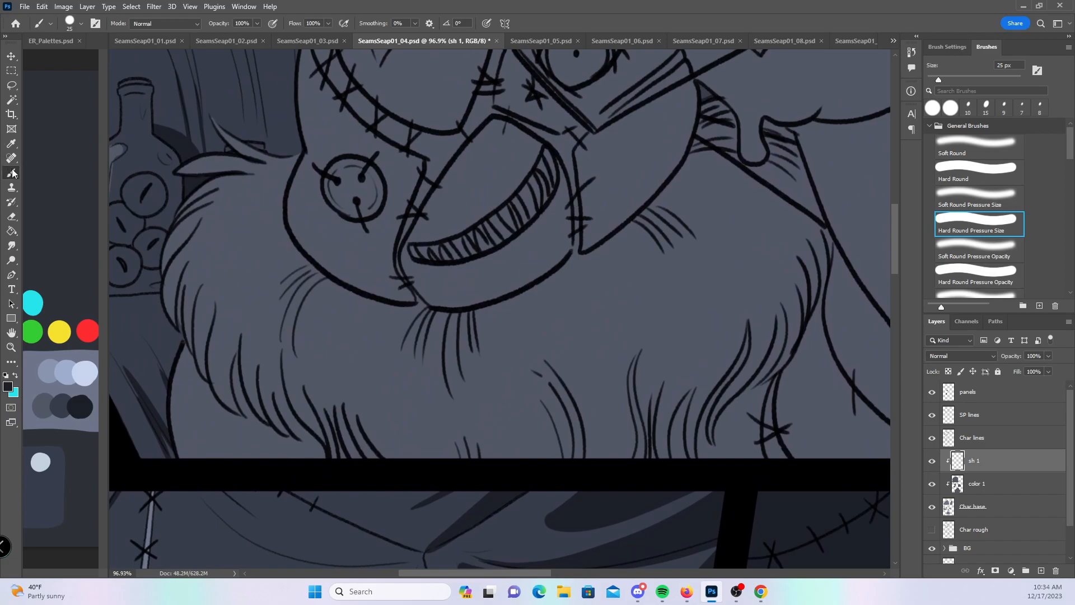
pyautogui.moveTo(247, 330)
pyautogui.mouseDown()
pyautogui.moveTo(247, 417)
pyautogui.moveTo(263, 434)
pyautogui.mouseUp()
pyautogui.moveTo(240, 352); pyautogui.dragTo(303, 454)
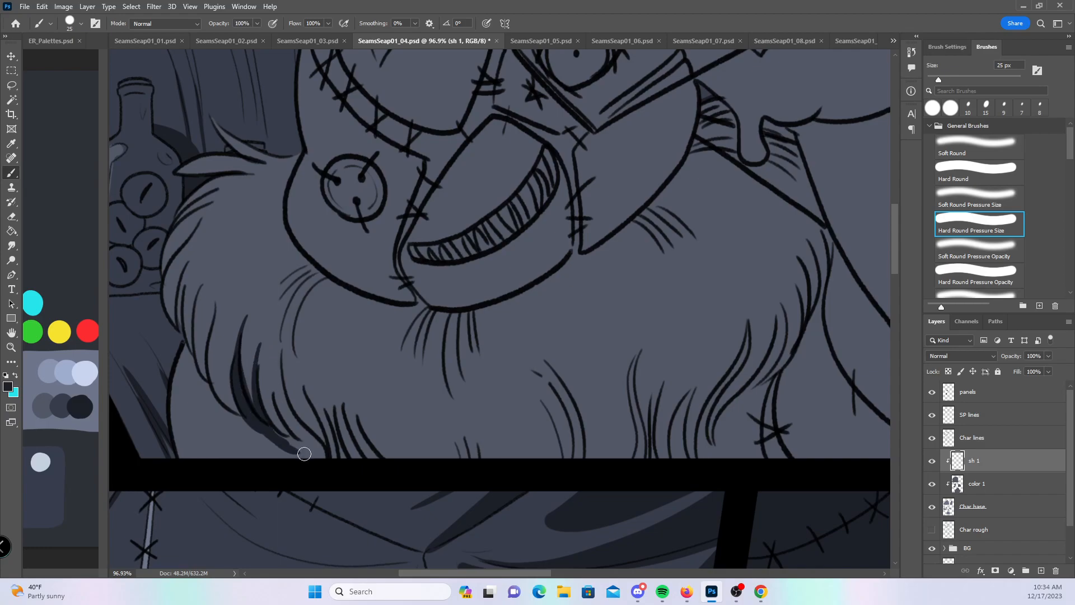
pyautogui.moveTo(275, 349); pyautogui.dragTo(317, 454)
pyautogui.moveTo(282, 356); pyautogui.dragTo(320, 455)
pyautogui.moveTo(290, 415); pyautogui.dragTo(323, 456)
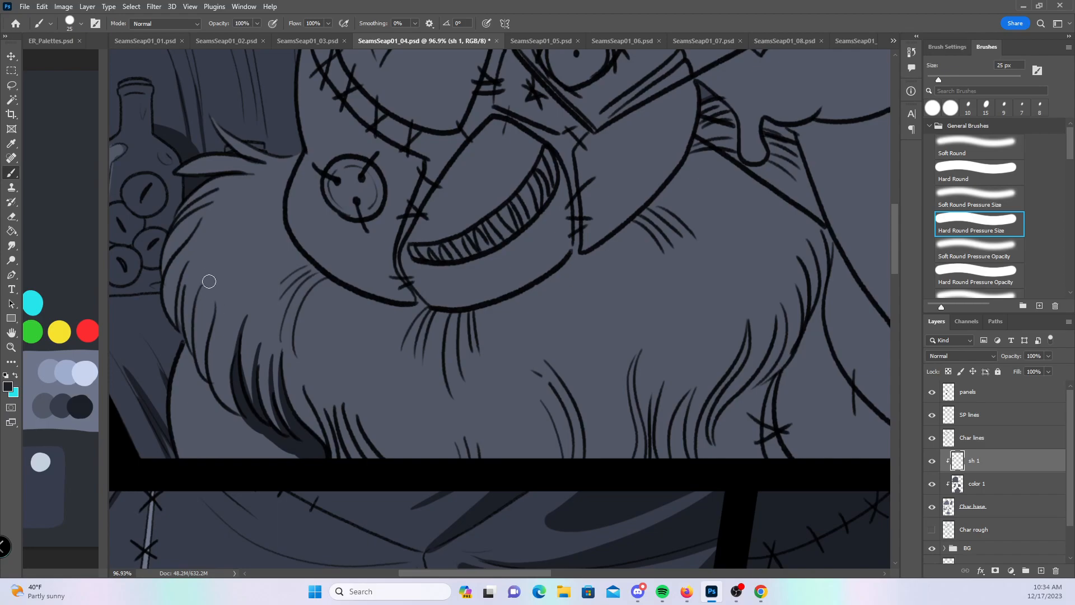
pyautogui.moveTo(218, 291)
pyautogui.mouseDown()
pyautogui.moveTo(212, 404)
pyautogui.moveTo(207, 363)
pyautogui.mouseUp()
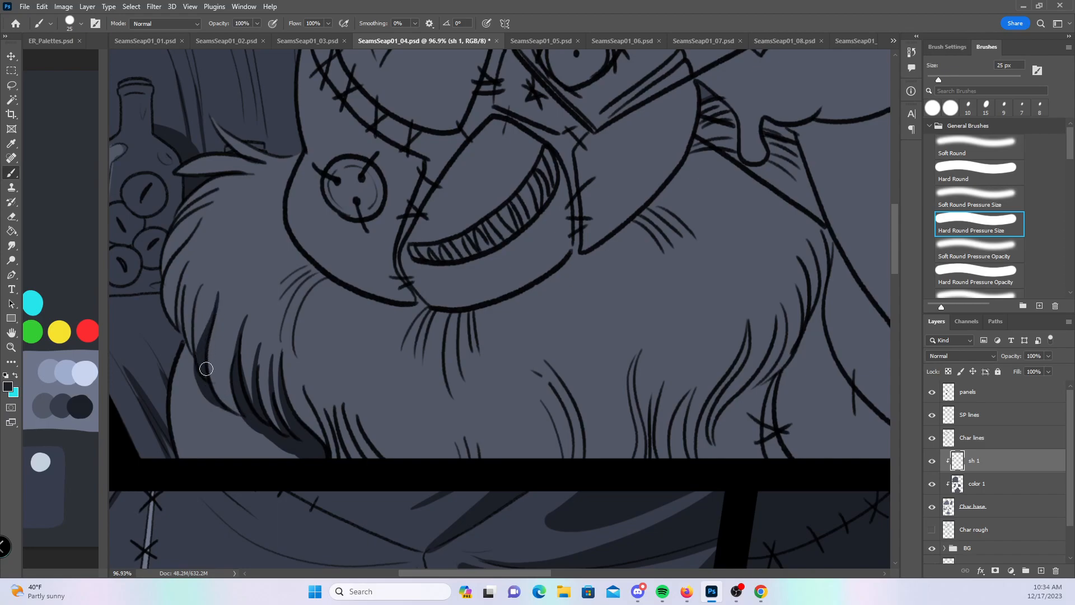
# - Fill shadows between the clustered fur strands at the first panel's lower border, finishing with a 20 px brush
pyautogui.moveTo(297, 376); pyautogui.dragTo(326, 449)
pyautogui.moveTo(321, 398); pyautogui.dragTo(344, 458)
pyautogui.moveTo(343, 398)
pyautogui.mouseDown()
pyautogui.moveTo(362, 456)
pyautogui.moveTo(335, 457)
pyautogui.mouseUp()
pyautogui.moveTo(355, 406); pyautogui.dragTo(387, 466)
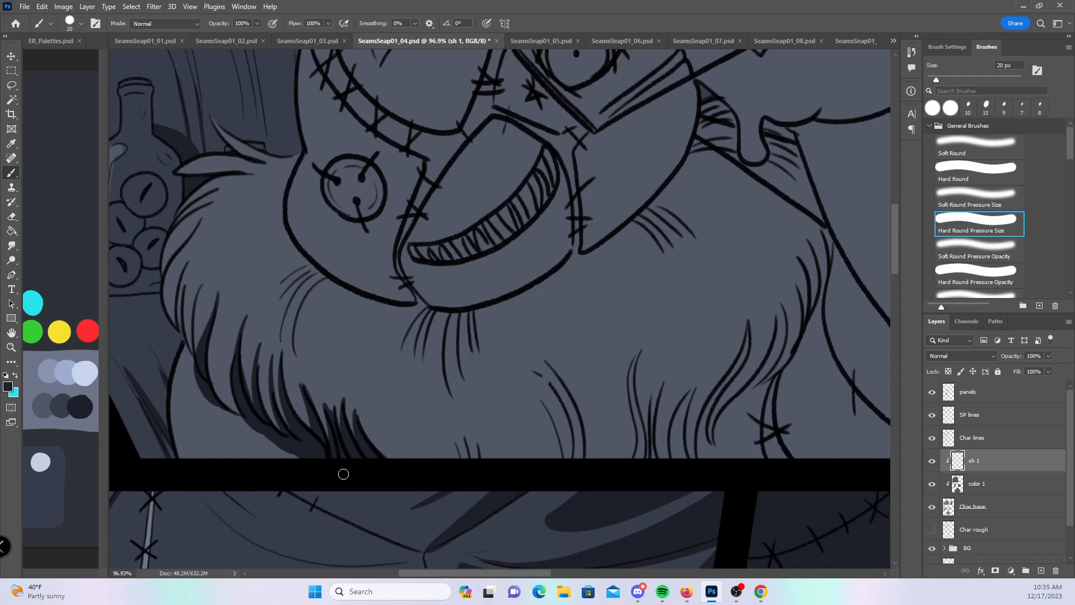
# - Shade the first-panel creature's stitched arm folds and the body beside its mane with a 30 px brush
pyautogui.moveTo(775, 428); pyautogui.dragTo(527, 440)
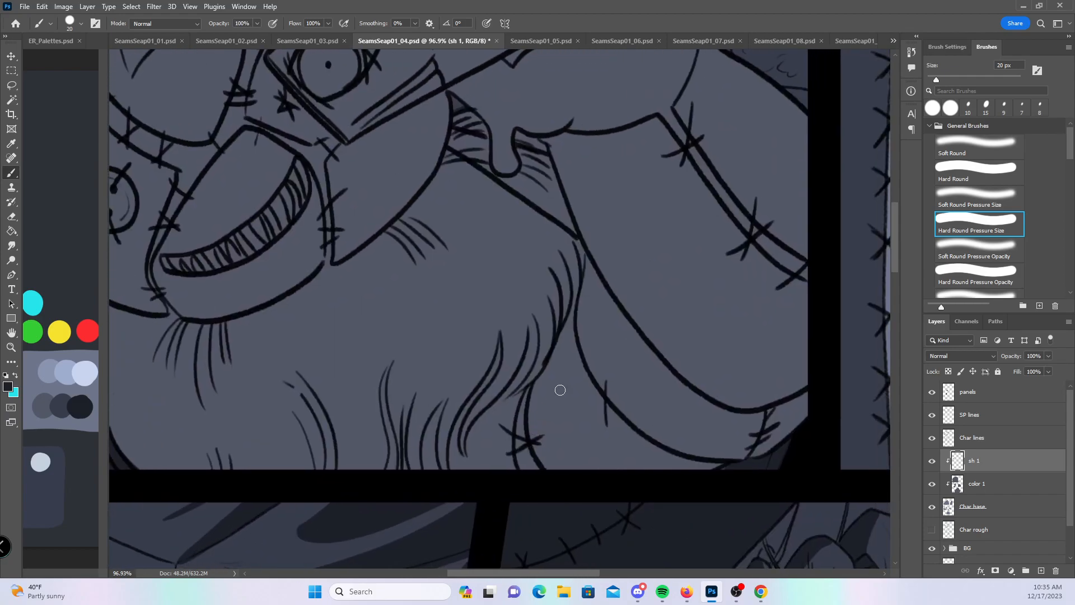
pyautogui.moveTo(576, 324)
pyautogui.mouseDown()
pyautogui.moveTo(636, 413)
pyautogui.moveTo(722, 423)
pyautogui.moveTo(795, 404)
pyautogui.moveTo(768, 401)
pyautogui.mouseUp()
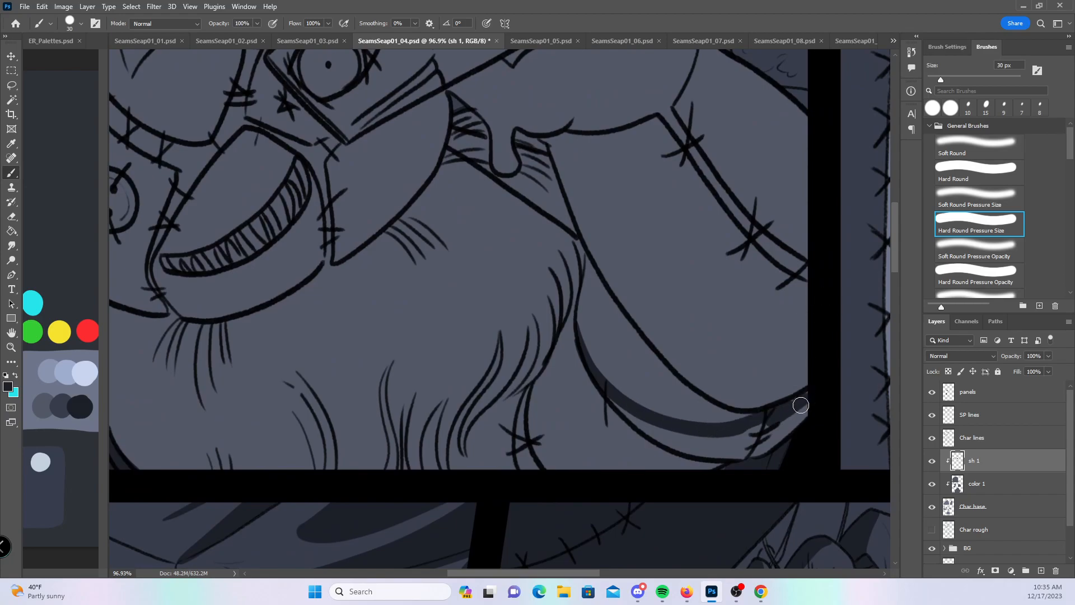
pyautogui.moveTo(578, 322)
pyautogui.mouseDown()
pyautogui.moveTo(583, 418)
pyautogui.moveTo(524, 394)
pyautogui.moveTo(493, 484)
pyautogui.moveTo(528, 443)
pyautogui.moveTo(510, 469)
pyautogui.moveTo(535, 475)
pyautogui.mouseUp()
pyautogui.moveTo(543, 138)
pyautogui.mouseDown()
pyautogui.moveTo(566, 131)
pyautogui.moveTo(688, 320)
pyautogui.moveTo(774, 380)
pyautogui.moveTo(817, 358)
pyautogui.mouseUp()
pyautogui.moveTo(544, 137); pyautogui.dragTo(570, 168)
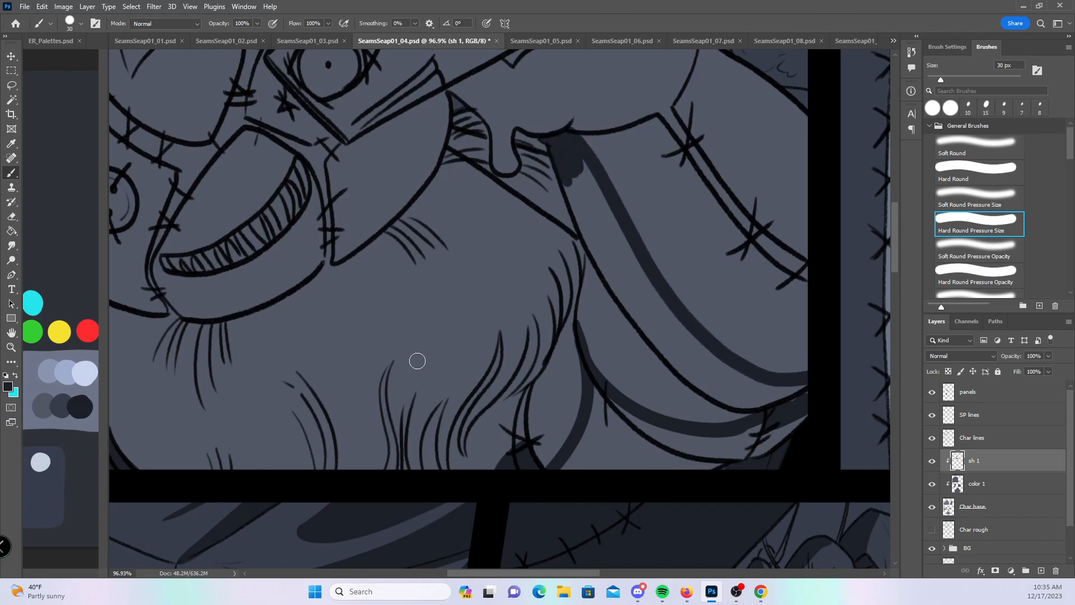
# - Shade the thin fur strands in the lower middle of the first-panel creature's mane with a 15 px brush
pyautogui.press('[')
pyautogui.moveTo(301, 394); pyautogui.dragTo(322, 468)
pyautogui.moveTo(292, 404); pyautogui.dragTo(305, 491)
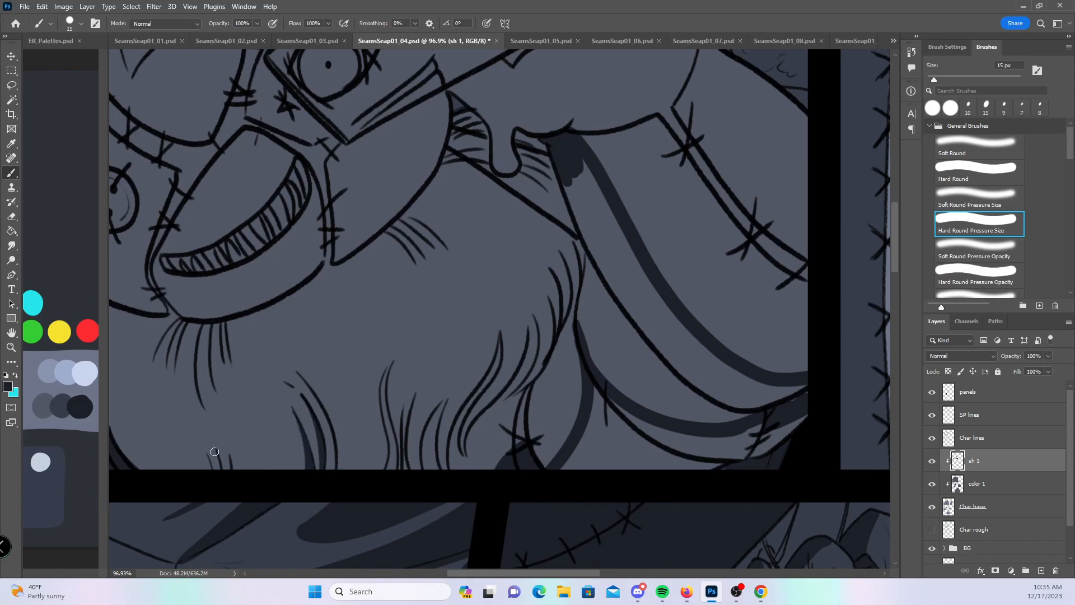
pyautogui.moveTo(298, 373)
pyautogui.mouseDown()
pyautogui.moveTo(330, 464)
pyautogui.moveTo(329, 427)
pyautogui.mouseUp()
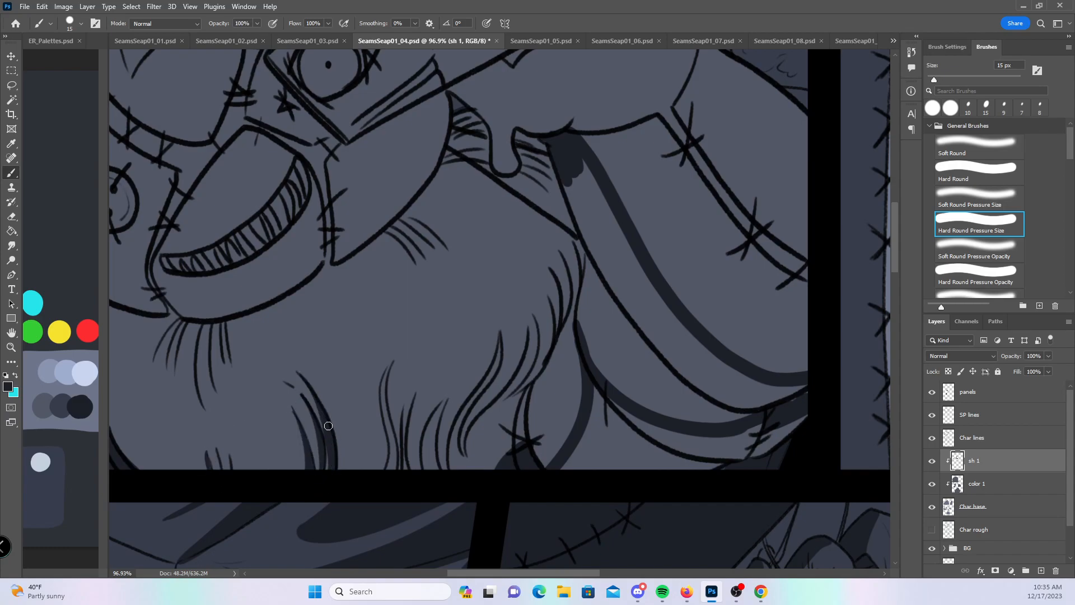
# - Shade the long clustered fur strands between the lower mane and the stitched arm in the first panel with a 25 px brush
pyautogui.press(']')
pyautogui.moveTo(395, 353)
pyautogui.mouseDown()
pyautogui.moveTo(379, 392)
pyautogui.moveTo(387, 462)
pyautogui.mouseUp()
pyautogui.moveTo(403, 399); pyautogui.dragTo(415, 505)
pyautogui.moveTo(412, 402); pyautogui.dragTo(434, 475)
pyautogui.moveTo(448, 394); pyautogui.dragTo(442, 480)
pyautogui.moveTo(438, 423); pyautogui.dragTo(436, 470)
pyautogui.moveTo(504, 323); pyautogui.dragTo(458, 455)
pyautogui.moveTo(509, 333); pyautogui.dragTo(449, 444)
pyautogui.moveTo(498, 351)
pyautogui.mouseDown()
pyautogui.moveTo(444, 448)
pyautogui.moveTo(458, 474)
pyautogui.mouseUp()
pyautogui.moveTo(530, 335)
pyautogui.mouseDown()
pyautogui.moveTo(466, 457)
pyautogui.moveTo(541, 364)
pyautogui.mouseUp()
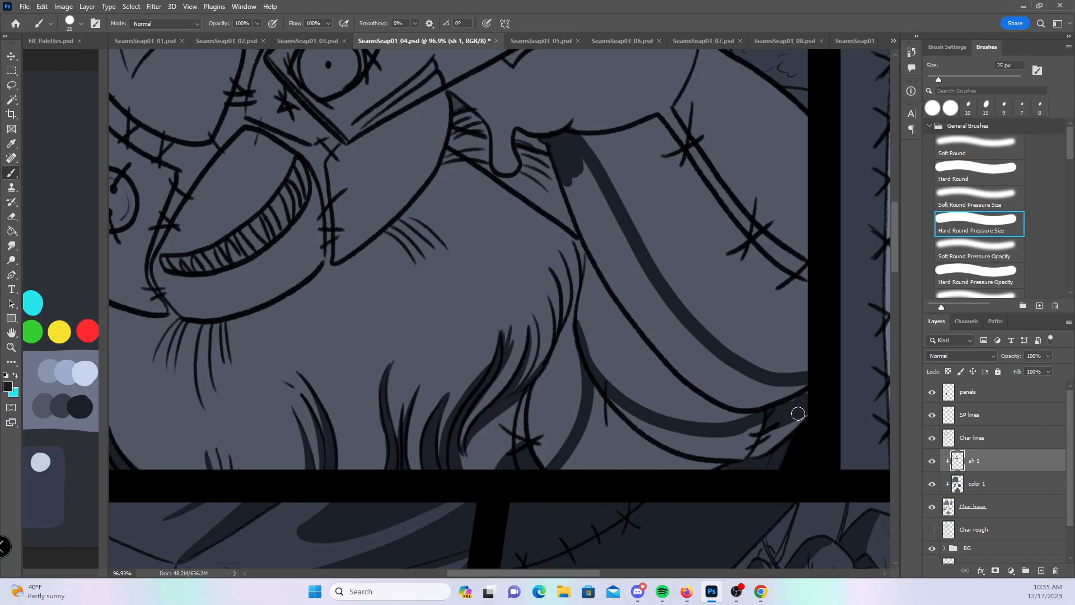
# - Fill the outlined shadows on the first-panel creature's lower body and arm with the Hard Round brush, enlarging it to 40 px
pyautogui.moveTo(764, 423); pyautogui.dragTo(643, 463)
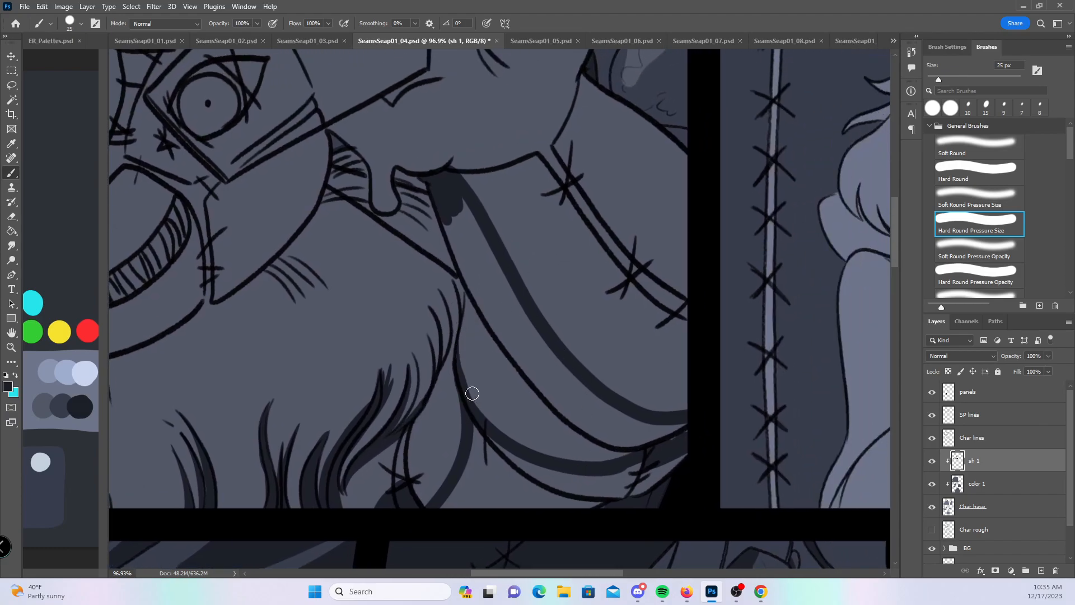
pyautogui.click(946, 179)
pyautogui.moveTo(475, 449)
pyautogui.mouseDown()
pyautogui.moveTo(460, 481)
pyautogui.moveTo(497, 476)
pyautogui.moveTo(492, 458)
pyautogui.moveTo(544, 463)
pyautogui.moveTo(511, 482)
pyautogui.moveTo(506, 470)
pyautogui.moveTo(551, 481)
pyautogui.moveTo(641, 475)
pyautogui.moveTo(685, 433)
pyautogui.mouseUp()
pyautogui.press(']')
pyautogui.press(']')
pyautogui.press(']')
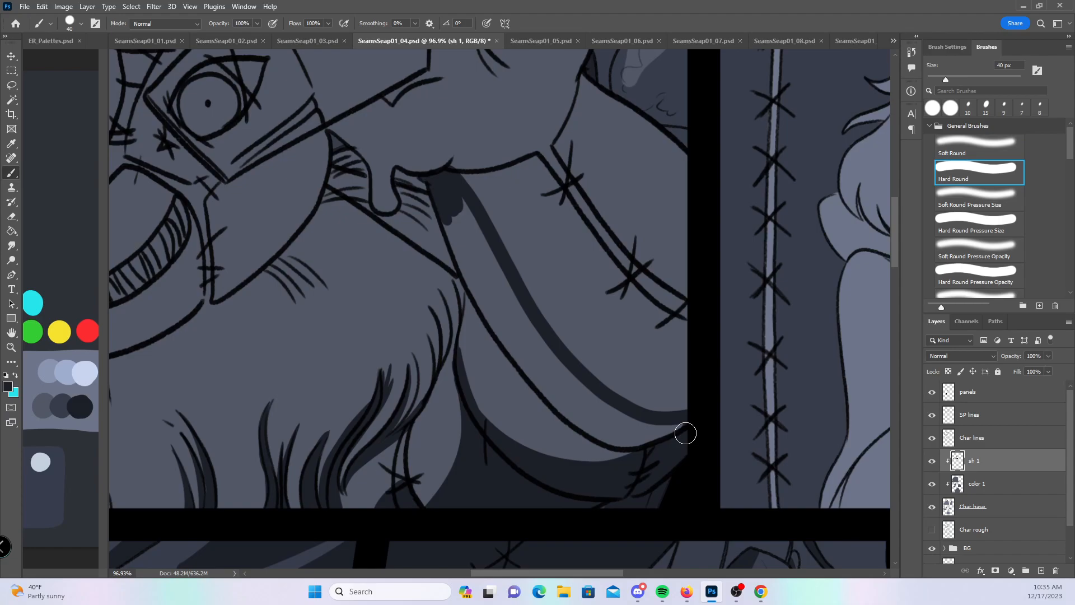
pyautogui.moveTo(446, 206)
pyautogui.mouseDown()
pyautogui.moveTo(482, 293)
pyautogui.moveTo(487, 247)
pyautogui.moveTo(535, 364)
pyautogui.moveTo(520, 351)
pyautogui.moveTo(607, 432)
pyautogui.moveTo(681, 427)
pyautogui.moveTo(579, 389)
pyautogui.moveTo(647, 435)
pyautogui.mouseUp()
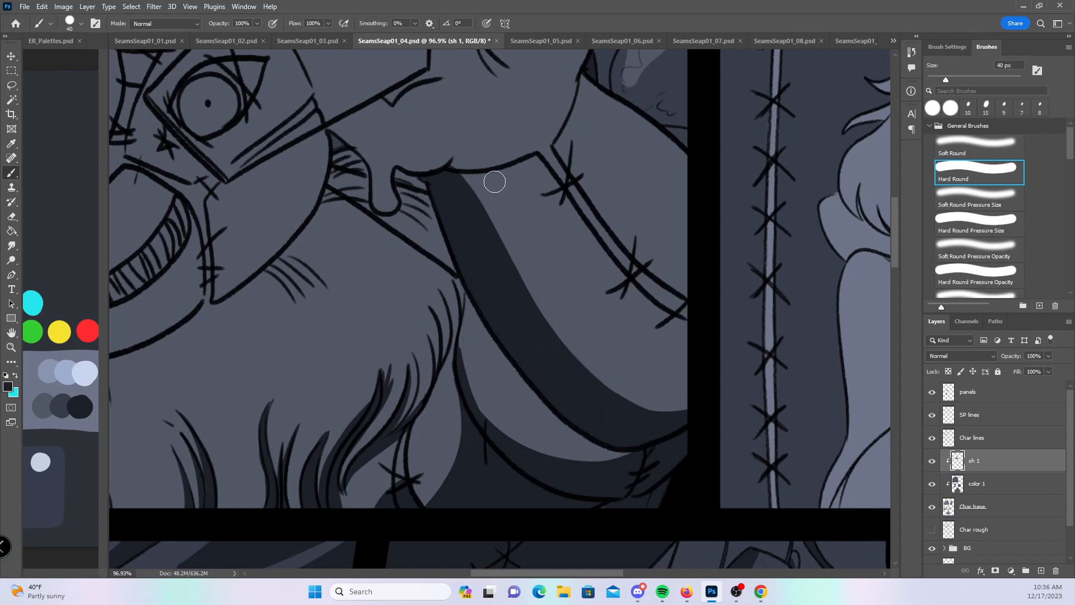
# - Shade the fur tuft below the creature's button-eye cheek with the Hard Round Pressure Size brush at 30 px
pyautogui.moveTo(529, 200); pyautogui.dragTo(678, 262)
pyautogui.moveTo(608, 256); pyautogui.dragTo(744, 264)
pyautogui.moveTo(556, 318); pyautogui.dragTo(657, 270)
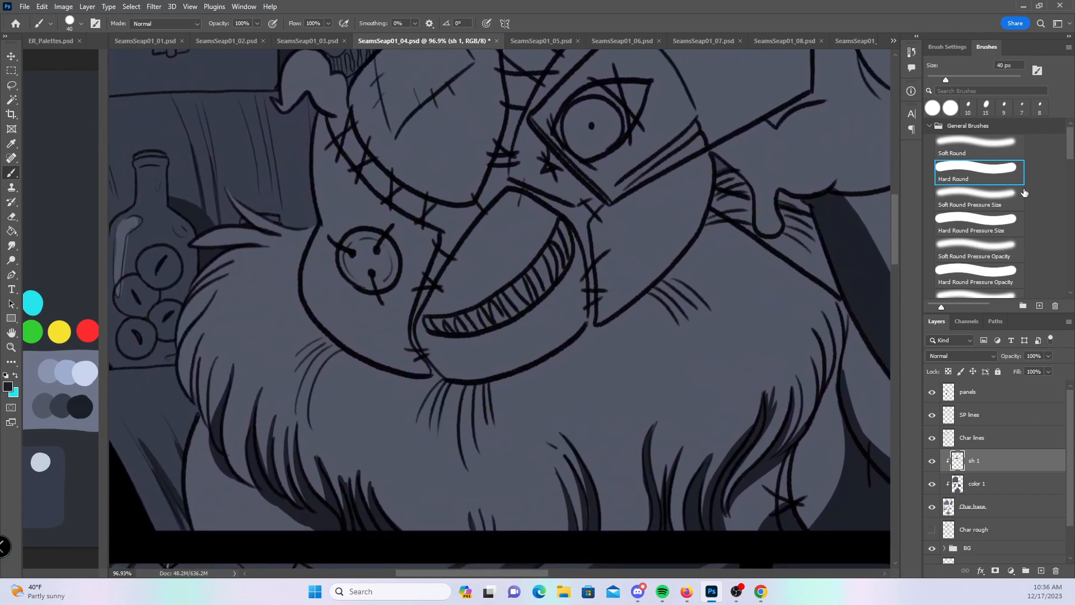
pyautogui.click(982, 230)
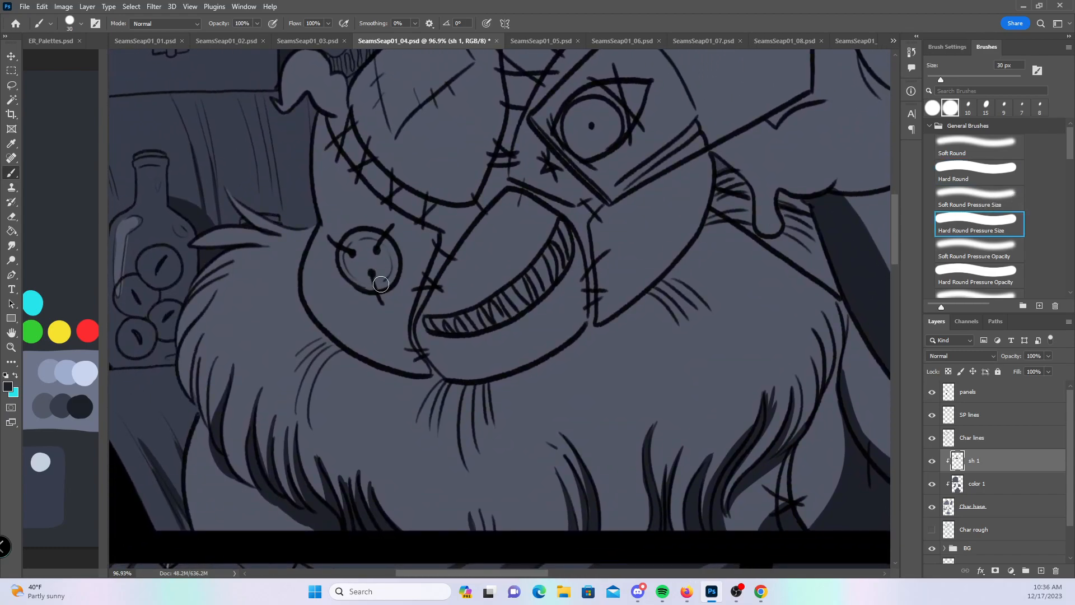
pyautogui.moveTo(331, 338)
pyautogui.mouseDown()
pyautogui.moveTo(300, 385)
pyautogui.moveTo(305, 409)
pyautogui.mouseUp()
pyautogui.moveTo(330, 370); pyautogui.dragTo(306, 444)
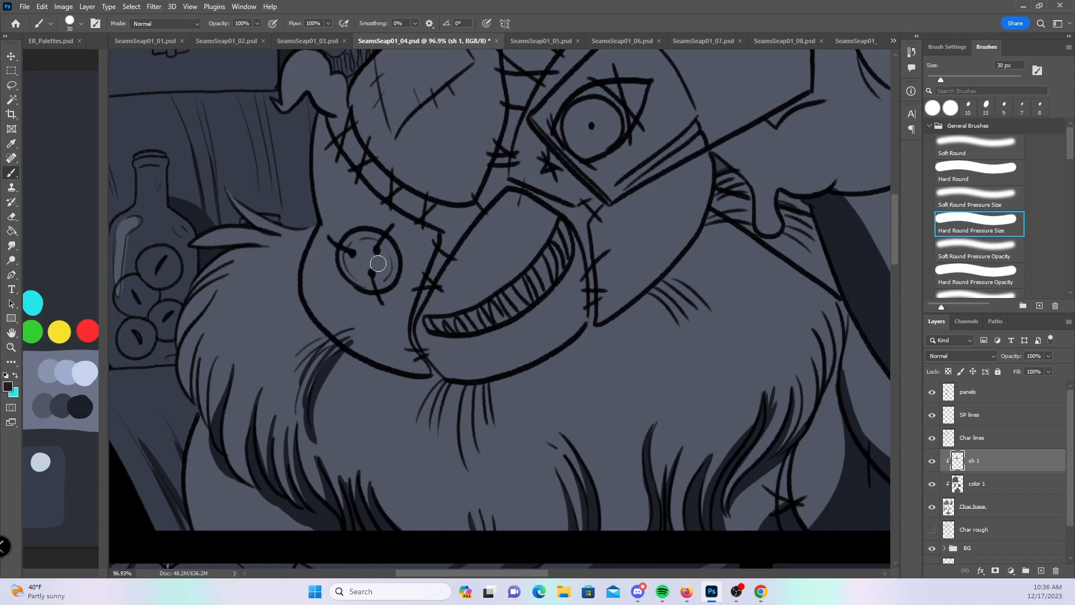
# - Shade the outer edge of the button-eye side of the face, the button's rim and the underside of the grinning jaw
pyautogui.moveTo(322, 235)
pyautogui.mouseDown()
pyautogui.moveTo(308, 257)
pyautogui.moveTo(319, 300)
pyautogui.moveTo(357, 345)
pyautogui.moveTo(398, 359)
pyautogui.mouseUp()
pyautogui.moveTo(389, 356); pyautogui.dragTo(314, 313)
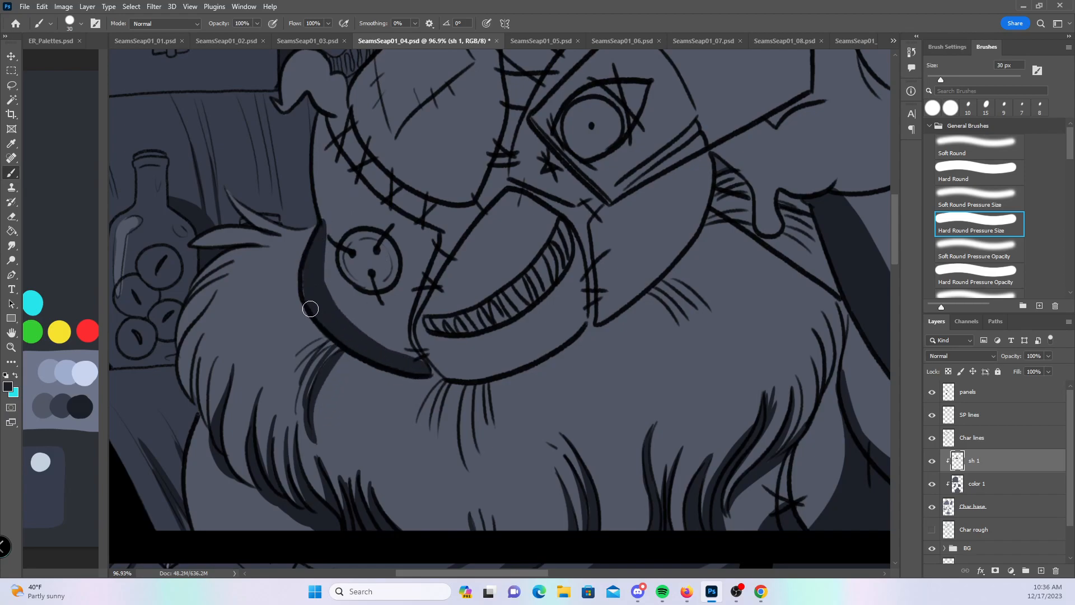
pyautogui.moveTo(321, 242); pyautogui.dragTo(312, 140)
pyautogui.moveTo(425, 344)
pyautogui.mouseDown()
pyautogui.moveTo(469, 377)
pyautogui.moveTo(438, 355)
pyautogui.moveTo(508, 364)
pyautogui.mouseUp()
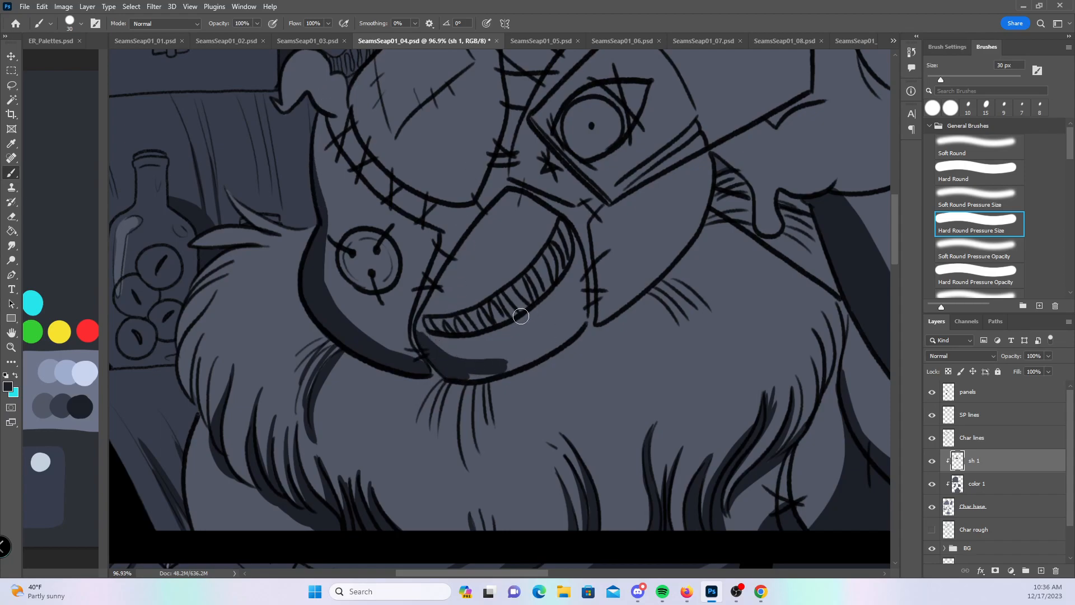
pyautogui.moveTo(418, 328); pyautogui.dragTo(453, 372)
pyautogui.moveTo(338, 250); pyautogui.dragTo(367, 294)
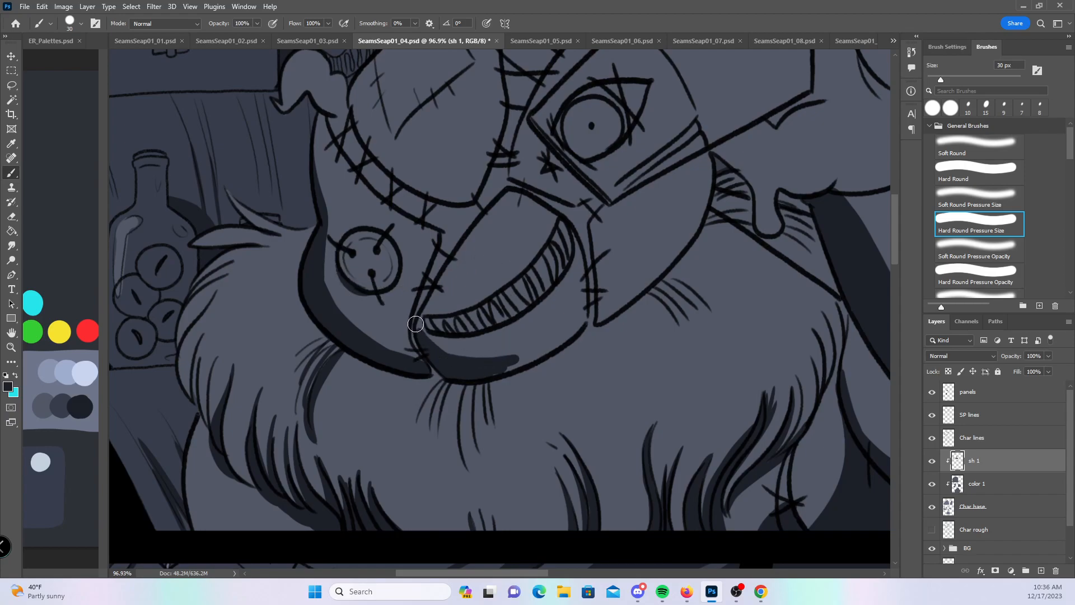
pyautogui.moveTo(502, 366)
pyautogui.mouseDown()
pyautogui.moveTo(571, 331)
pyautogui.moveTo(588, 307)
pyautogui.mouseUp()
# - Shade the fur tufts beneath the chin and the mane's outer strands on the button-eye side, including the body edge below them
pyautogui.moveTo(446, 372)
pyautogui.mouseDown()
pyautogui.moveTo(425, 403)
pyautogui.moveTo(459, 372)
pyautogui.moveTo(442, 427)
pyautogui.moveTo(464, 385)
pyautogui.moveTo(474, 439)
pyautogui.moveTo(475, 377)
pyautogui.moveTo(486, 426)
pyautogui.mouseUp()
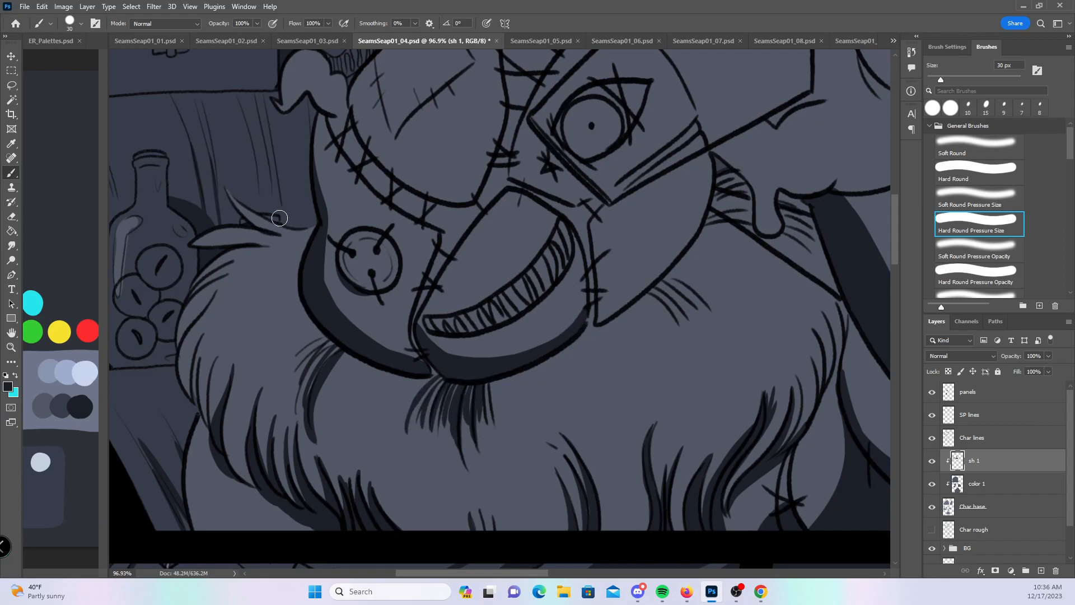
pyautogui.moveTo(169, 370)
pyautogui.mouseDown()
pyautogui.moveTo(207, 301)
pyautogui.moveTo(177, 334)
pyautogui.moveTo(214, 300)
pyautogui.moveTo(181, 375)
pyautogui.moveTo(205, 303)
pyautogui.moveTo(190, 410)
pyautogui.moveTo(214, 335)
pyautogui.mouseUp()
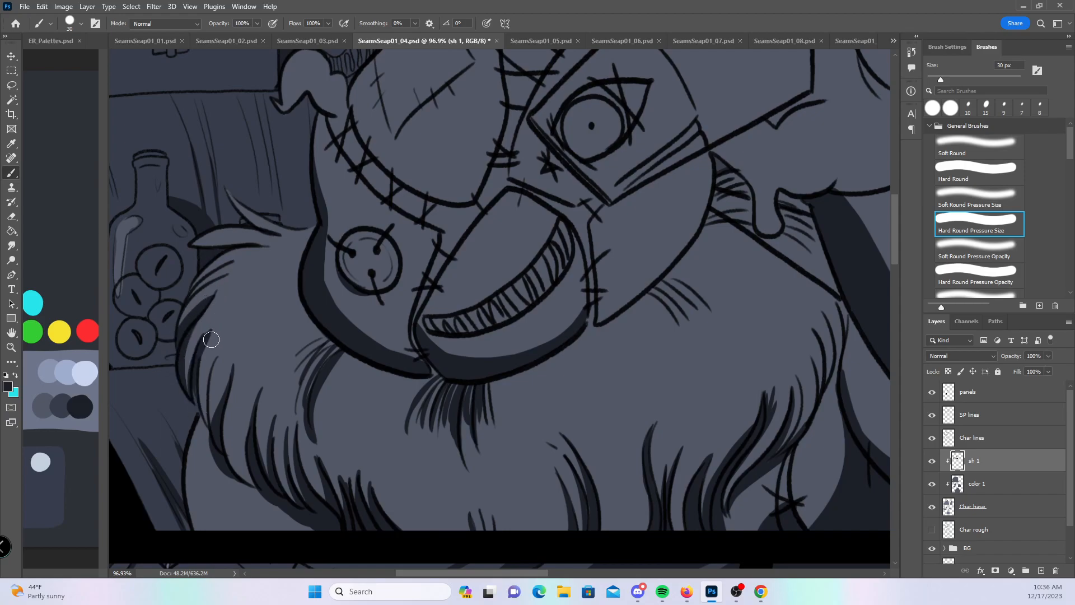
pyautogui.moveTo(213, 433)
pyautogui.mouseDown()
pyautogui.moveTo(200, 372)
pyautogui.moveTo(213, 331)
pyautogui.moveTo(211, 364)
pyautogui.mouseUp()
pyautogui.moveTo(178, 259)
pyautogui.mouseDown()
pyautogui.moveTo(269, 248)
pyautogui.moveTo(209, 231)
pyautogui.moveTo(300, 227)
pyautogui.mouseUp()
pyautogui.moveTo(173, 299)
pyautogui.mouseDown()
pyautogui.moveTo(265, 243)
pyautogui.moveTo(177, 301)
pyautogui.moveTo(292, 262)
pyautogui.moveTo(253, 253)
pyautogui.moveTo(283, 247)
pyautogui.mouseUp()
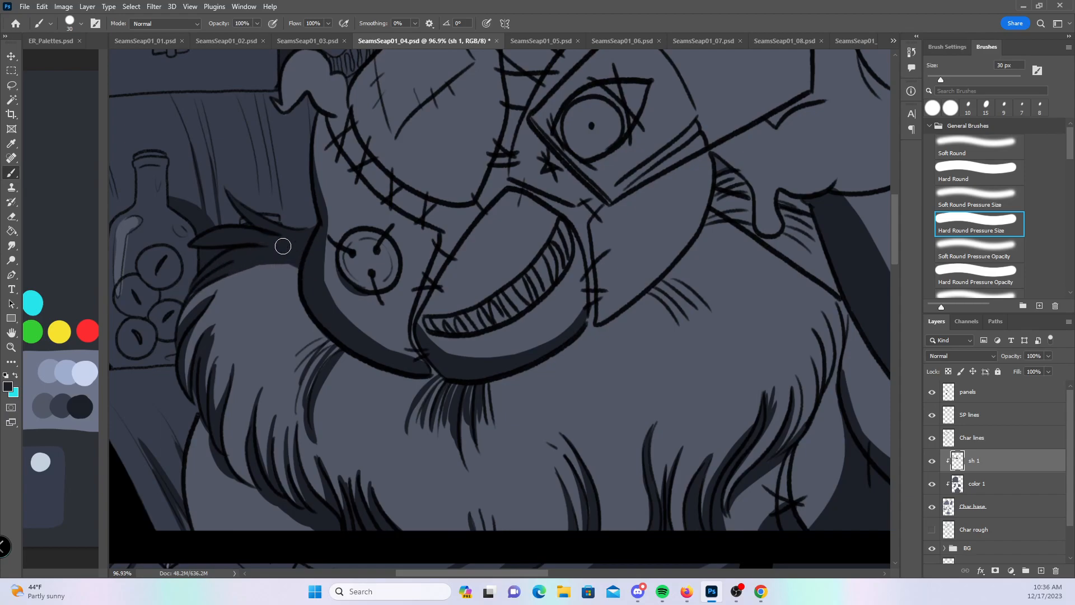
pyautogui.moveTo(207, 408)
pyautogui.mouseDown()
pyautogui.moveTo(257, 536)
pyautogui.moveTo(296, 517)
pyautogui.mouseUp()
pyautogui.moveTo(210, 293)
pyautogui.mouseDown()
pyautogui.moveTo(171, 379)
pyautogui.moveTo(244, 277)
pyautogui.moveTo(183, 312)
pyautogui.moveTo(273, 271)
pyautogui.moveTo(244, 279)
pyautogui.moveTo(234, 289)
pyautogui.moveTo(316, 271)
pyautogui.moveTo(246, 270)
pyautogui.moveTo(279, 267)
pyautogui.moveTo(190, 340)
pyautogui.moveTo(227, 292)
pyautogui.moveTo(187, 360)
pyautogui.moveTo(231, 290)
pyautogui.moveTo(211, 326)
pyautogui.moveTo(279, 280)
pyautogui.moveTo(206, 311)
pyautogui.mouseUp()
pyautogui.moveTo(198, 363); pyautogui.dragTo(190, 395)
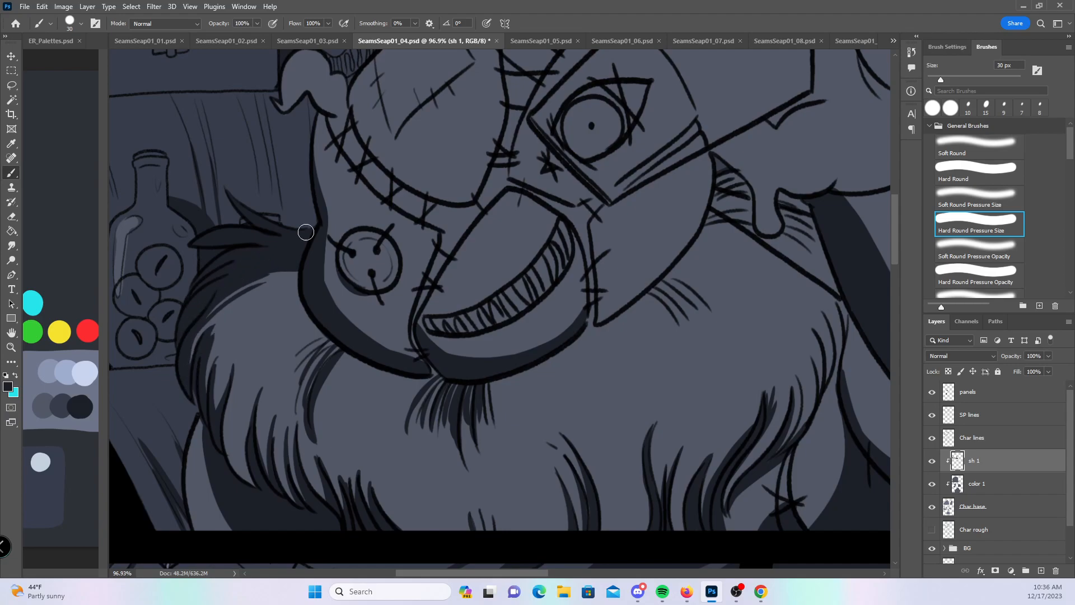
# - Shade the lower edges of the stitched forehead patch, the nose area and the open-eye cheek, including the fur beneath that cheek
pyautogui.moveTo(691, 432); pyautogui.dragTo(638, 396)
pyautogui.moveTo(243, 187)
pyautogui.mouseDown()
pyautogui.moveTo(259, 248)
pyautogui.moveTo(248, 199)
pyautogui.moveTo(312, 294)
pyautogui.moveTo(278, 267)
pyautogui.moveTo(255, 237)
pyautogui.moveTo(363, 308)
pyautogui.mouseUp()
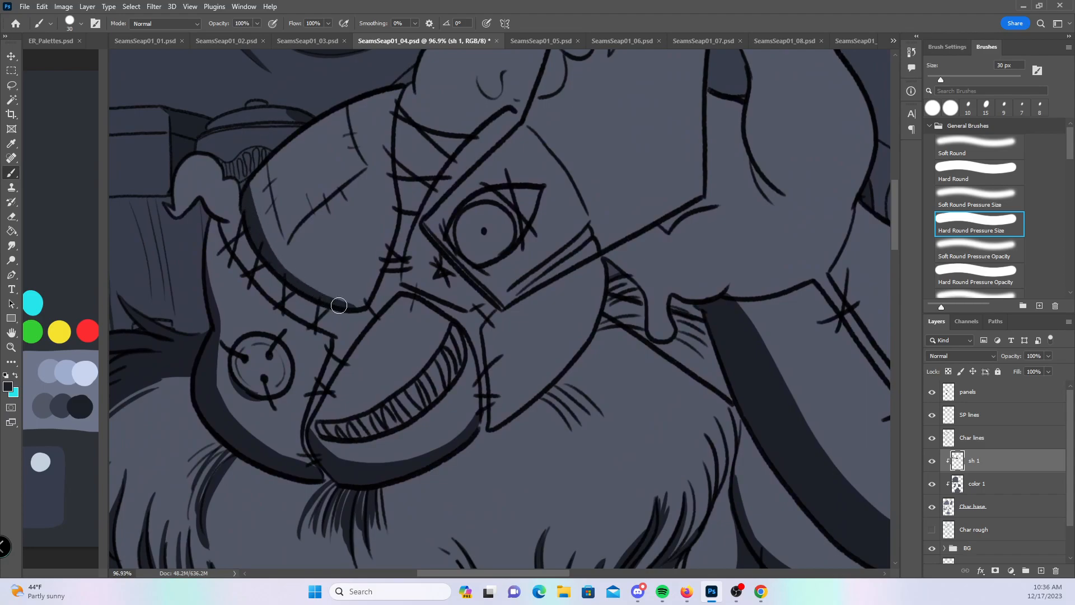
pyautogui.moveTo(405, 262)
pyautogui.mouseDown()
pyautogui.moveTo(421, 287)
pyautogui.moveTo(413, 231)
pyautogui.moveTo(409, 271)
pyautogui.moveTo(423, 289)
pyautogui.moveTo(493, 326)
pyautogui.moveTo(496, 311)
pyautogui.moveTo(493, 424)
pyautogui.moveTo(496, 326)
pyautogui.mouseUp()
pyautogui.moveTo(492, 425)
pyautogui.mouseDown()
pyautogui.moveTo(554, 373)
pyautogui.moveTo(540, 389)
pyautogui.moveTo(550, 402)
pyautogui.moveTo(528, 400)
pyautogui.moveTo(574, 441)
pyautogui.moveTo(545, 391)
pyautogui.moveTo(572, 427)
pyautogui.mouseUp()
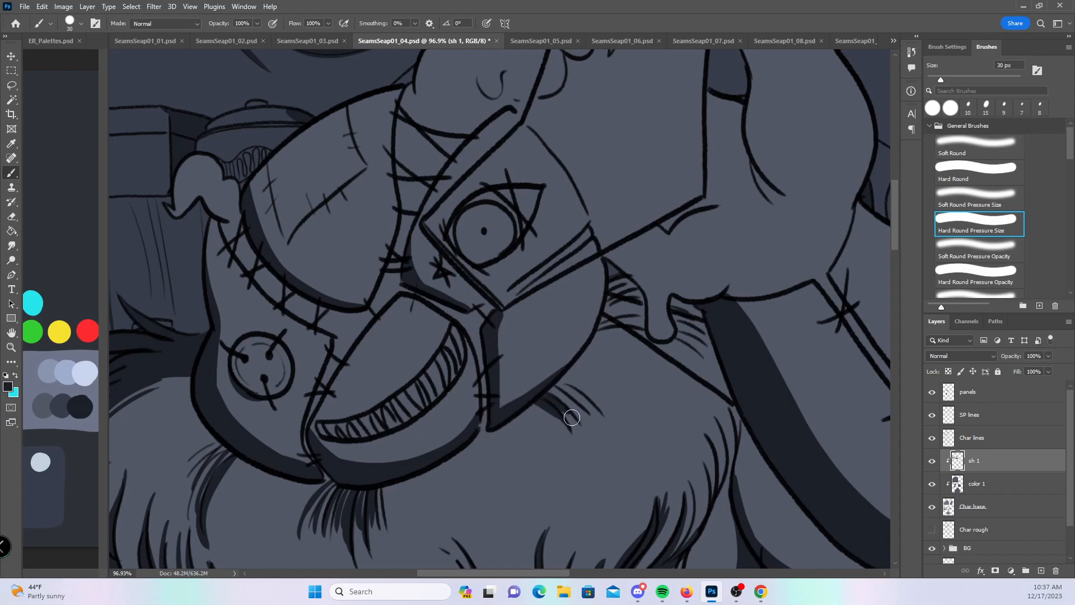
pyautogui.moveTo(475, 435); pyautogui.dragTo(500, 413)
# - Paint the cast shadow on the mane along the underside of the button-eye cheek and the jaw
pyautogui.moveTo(193, 362)
pyautogui.mouseDown()
pyautogui.moveTo(260, 470)
pyautogui.moveTo(209, 423)
pyautogui.moveTo(333, 495)
pyautogui.moveTo(291, 476)
pyautogui.mouseUp()
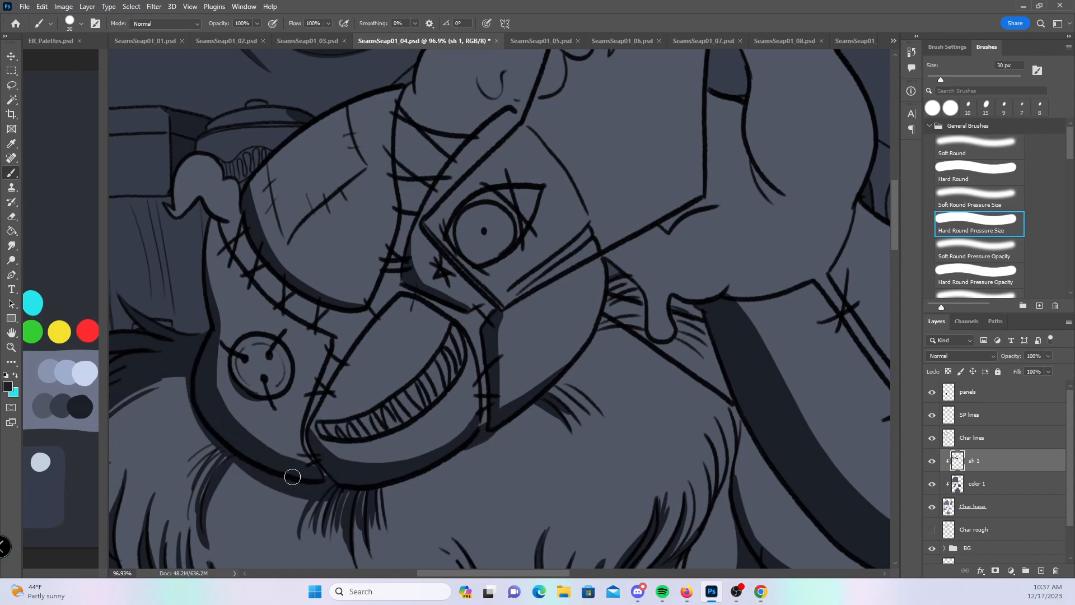
pyautogui.moveTo(189, 353); pyautogui.dragTo(243, 458)
pyautogui.moveTo(184, 384); pyautogui.dragTo(266, 480)
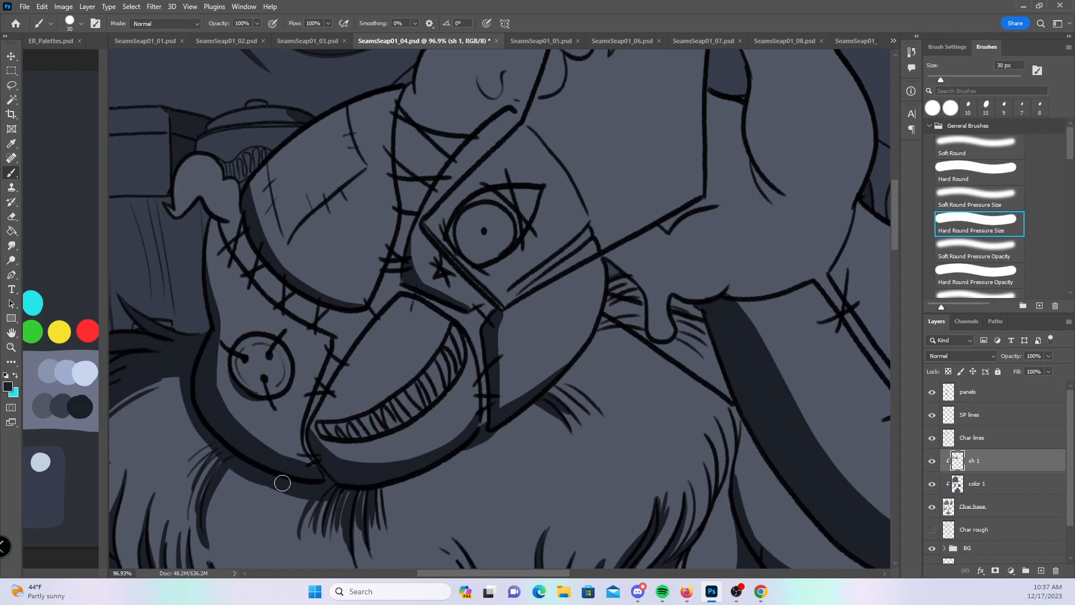
pyautogui.moveTo(358, 486); pyautogui.dragTo(407, 485)
# - Shade the underside of the creature's stitched forearm resting on the table in the third panel, filling it with the Hard Round brush
pyautogui.press('z')
pyautogui.moveTo(691, 429); pyautogui.dragTo(615, 420)
pyautogui.press('space')
pyautogui.moveTo(767, 482); pyautogui.dragTo(401, 381)
pyautogui.moveTo(409, 491); pyautogui.dragTo(451, 331)
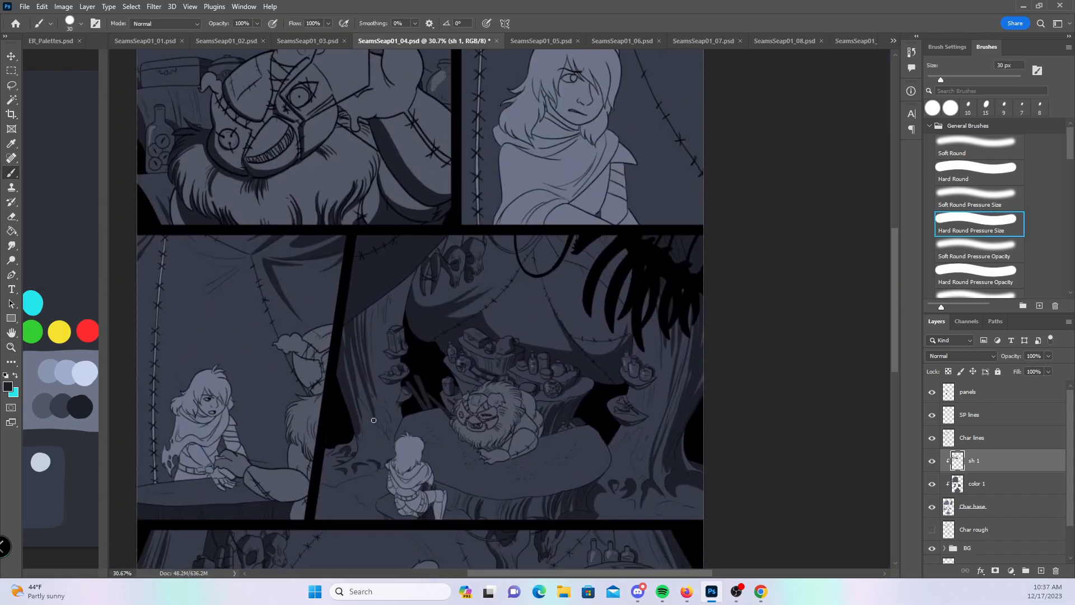
pyautogui.moveTo(290, 463); pyautogui.dragTo(455, 321)
pyautogui.moveTo(303, 403)
pyautogui.mouseDown()
pyautogui.moveTo(329, 453)
pyautogui.moveTo(295, 381)
pyautogui.moveTo(364, 477)
pyautogui.moveTo(299, 377)
pyautogui.moveTo(324, 439)
pyautogui.moveTo(317, 420)
pyautogui.moveTo(384, 480)
pyautogui.mouseUp()
pyautogui.hotkey('ctrl', 'z')
pyautogui.hotkey('ctrl', 'z')
pyautogui.moveTo(306, 379)
pyautogui.mouseDown()
pyautogui.moveTo(409, 479)
pyautogui.moveTo(507, 462)
pyautogui.mouseUp()
pyautogui.click(980, 175)
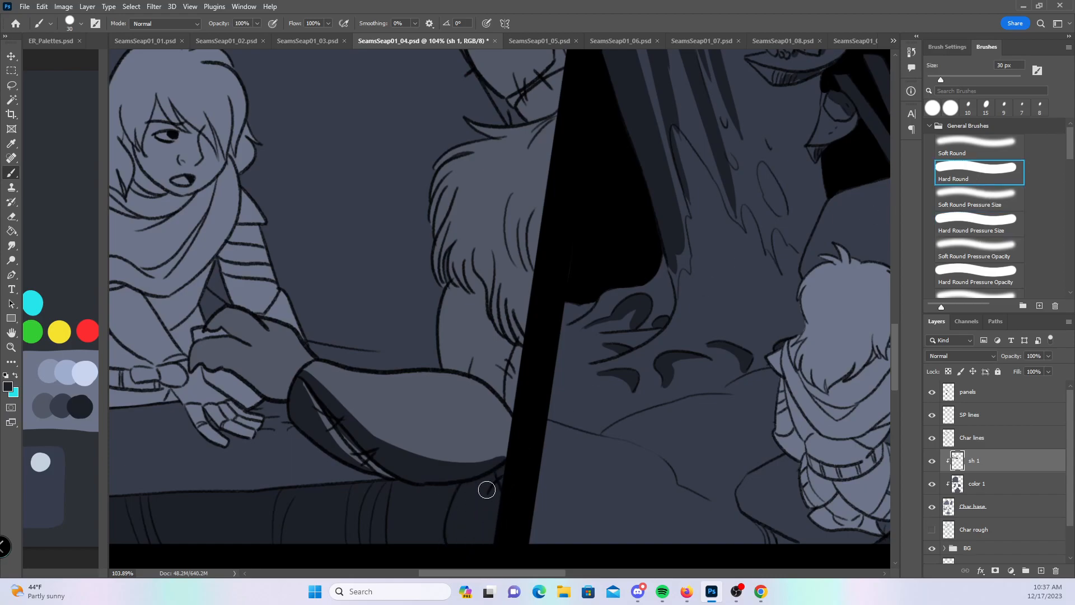
pyautogui.click(990, 224)
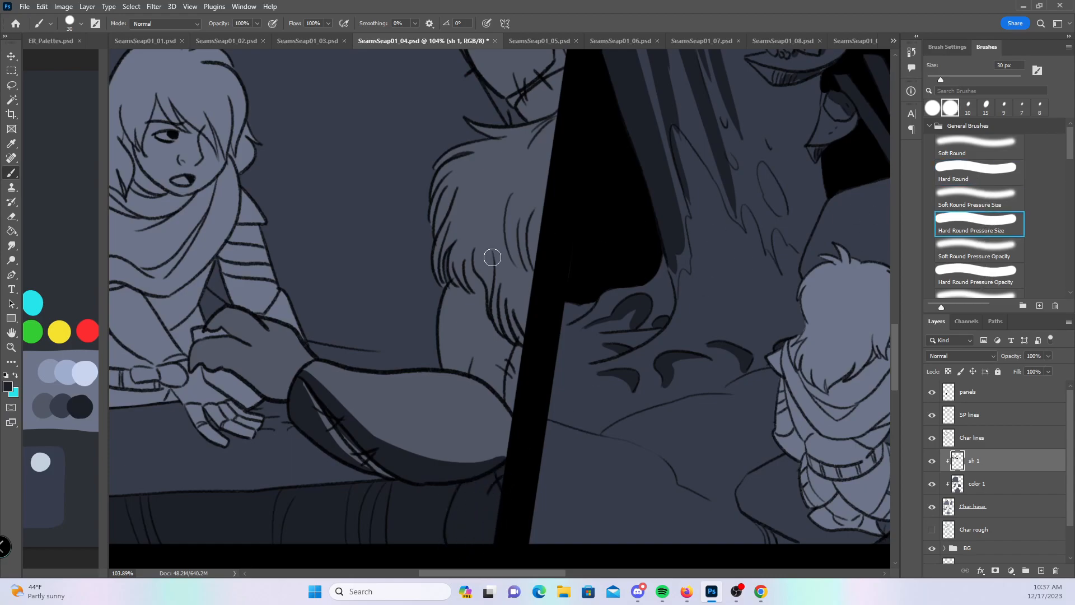
pyautogui.moveTo(302, 379)
pyautogui.mouseDown()
pyautogui.moveTo(358, 470)
pyautogui.moveTo(315, 416)
pyautogui.moveTo(391, 478)
pyautogui.moveTo(315, 381)
pyautogui.moveTo(388, 445)
pyautogui.moveTo(507, 448)
pyautogui.mouseUp()
# - Shade the third-panel creature's upper arm beside the panel border and the lowest mane strands above it at 30 px
pyautogui.moveTo(648, 322); pyautogui.dragTo(480, 371)
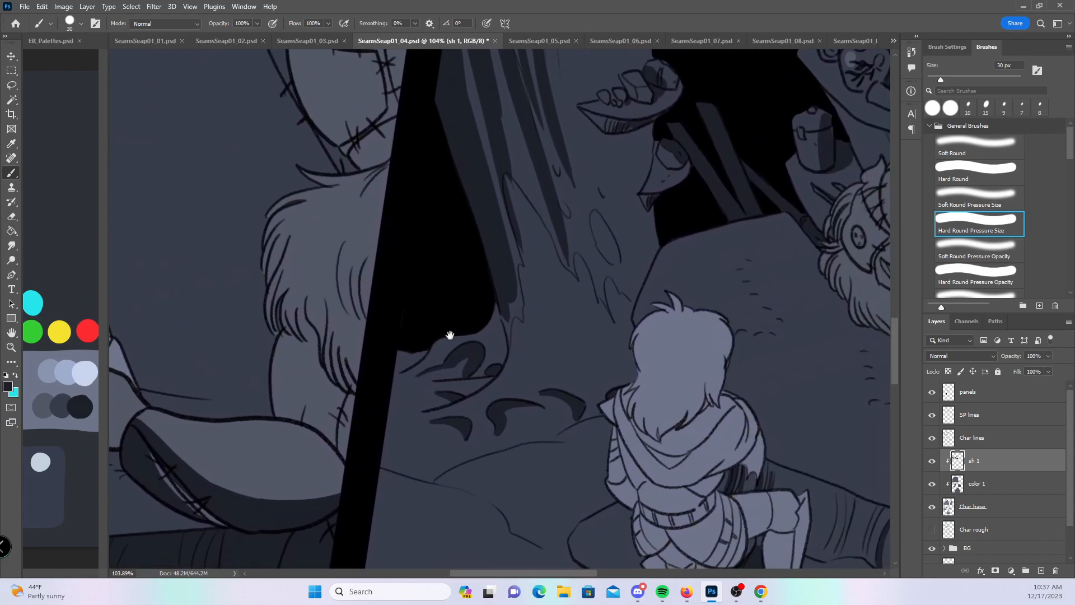
pyautogui.moveTo(346, 459)
pyautogui.mouseDown()
pyautogui.moveTo(353, 398)
pyautogui.moveTo(340, 439)
pyautogui.moveTo(334, 431)
pyautogui.mouseUp()
pyautogui.moveTo(312, 287)
pyautogui.mouseDown()
pyautogui.moveTo(330, 382)
pyautogui.moveTo(328, 320)
pyautogui.moveTo(348, 387)
pyautogui.mouseUp()
pyautogui.moveTo(330, 336); pyautogui.dragTo(352, 395)
# - Shade the rest of the third-panel creature's mane strand by strand with a 25 px brush, finishing at 20 px
pyautogui.press('[')
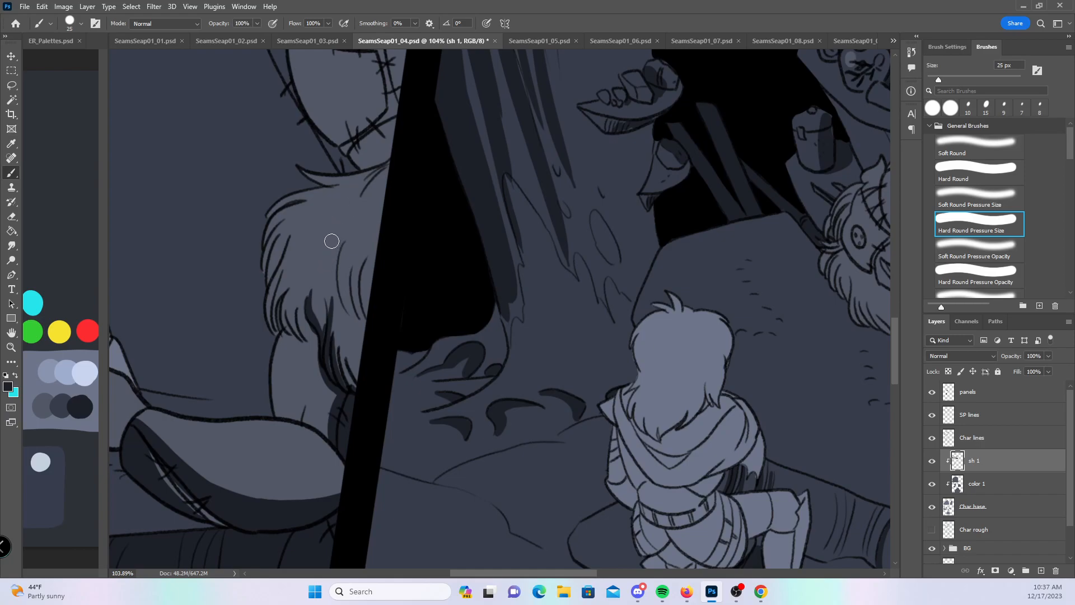
pyautogui.moveTo(292, 302); pyautogui.dragTo(309, 343)
pyautogui.moveTo(301, 301)
pyautogui.mouseDown()
pyautogui.moveTo(325, 361)
pyautogui.moveTo(286, 296)
pyautogui.moveTo(299, 333)
pyautogui.moveTo(291, 284)
pyautogui.moveTo(293, 336)
pyautogui.moveTo(294, 275)
pyautogui.mouseUp()
pyautogui.moveTo(280, 328); pyautogui.dragTo(283, 277)
pyautogui.moveTo(337, 328); pyautogui.dragTo(351, 367)
pyautogui.moveTo(393, 178)
pyautogui.mouseDown()
pyautogui.moveTo(341, 294)
pyautogui.moveTo(336, 347)
pyautogui.mouseUp()
pyautogui.moveTo(359, 275)
pyautogui.mouseDown()
pyautogui.moveTo(342, 387)
pyautogui.moveTo(350, 369)
pyautogui.mouseUp()
pyautogui.moveTo(374, 254)
pyautogui.mouseDown()
pyautogui.moveTo(360, 390)
pyautogui.moveTo(336, 256)
pyautogui.moveTo(348, 378)
pyautogui.mouseUp()
pyautogui.moveTo(312, 258); pyautogui.dragTo(346, 375)
pyautogui.moveTo(343, 238)
pyautogui.mouseDown()
pyautogui.moveTo(360, 213)
pyautogui.moveTo(328, 230)
pyautogui.moveTo(331, 257)
pyautogui.moveTo(374, 205)
pyautogui.moveTo(334, 210)
pyautogui.moveTo(375, 183)
pyautogui.moveTo(368, 207)
pyautogui.mouseUp()
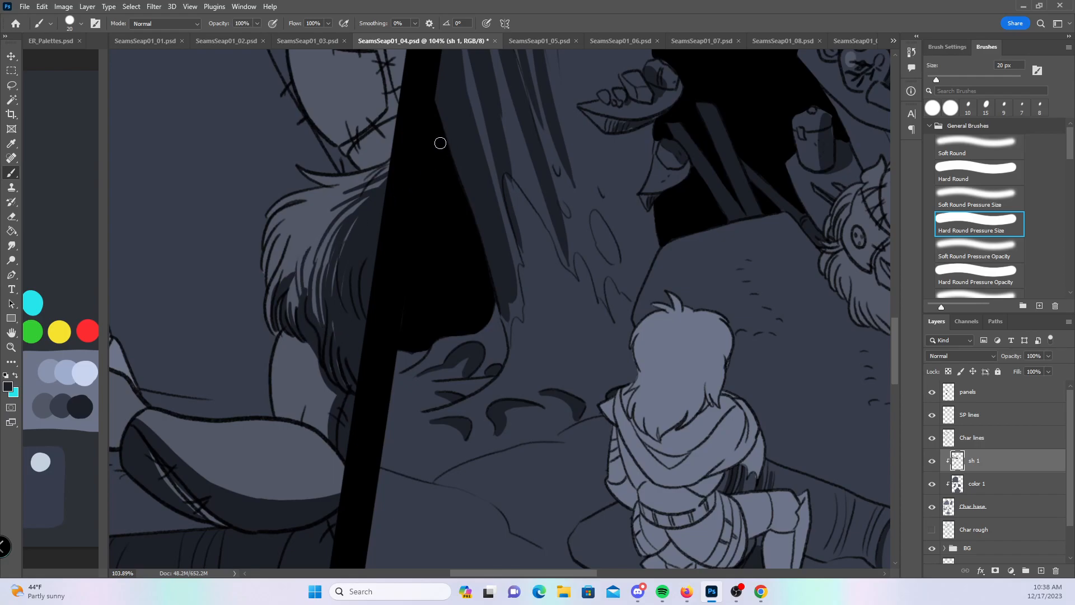
# - Paint solid shadows on the face patches and stitched crown of the third-panel creature's head with the Hard Round brush at 20 px
pyautogui.moveTo(444, 200); pyautogui.dragTo(426, 373)
pyautogui.moveTo(327, 369)
pyautogui.mouseDown()
pyautogui.moveTo(289, 315)
pyautogui.moveTo(369, 259)
pyautogui.moveTo(360, 329)
pyautogui.mouseUp()
pyautogui.click(960, 169)
pyautogui.moveTo(299, 313)
pyautogui.mouseDown()
pyautogui.moveTo(307, 336)
pyautogui.moveTo(327, 303)
pyautogui.moveTo(367, 293)
pyautogui.moveTo(336, 364)
pyautogui.moveTo(348, 372)
pyautogui.mouseUp()
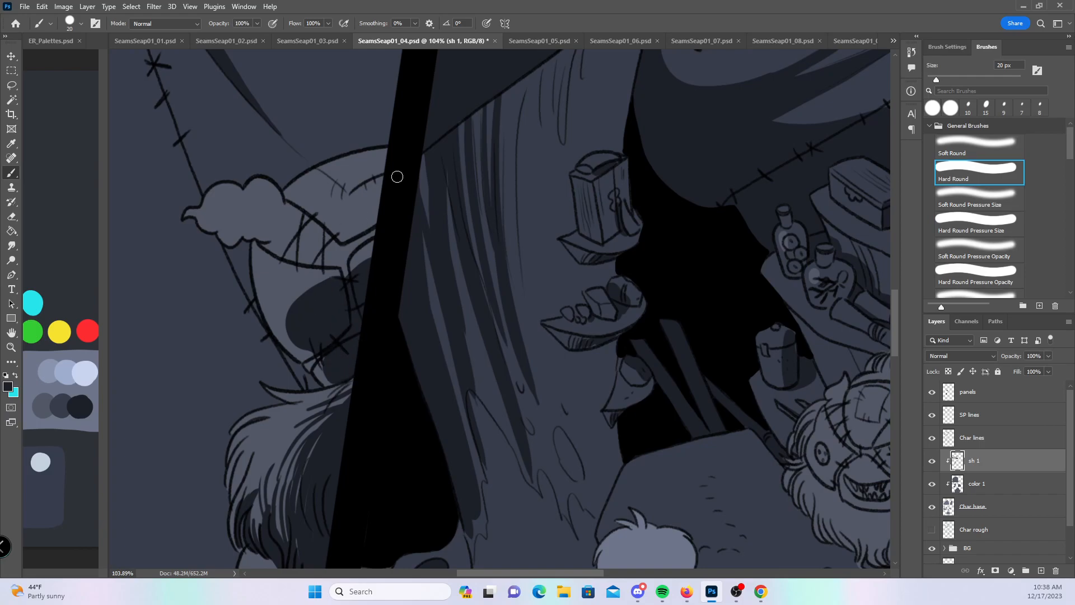
pyautogui.moveTo(343, 237)
pyautogui.mouseDown()
pyautogui.moveTo(329, 213)
pyautogui.moveTo(378, 173)
pyautogui.moveTo(362, 196)
pyautogui.mouseUp()
pyautogui.hotkey('ctrl', 'z')
pyautogui.moveTo(341, 237)
pyautogui.mouseDown()
pyautogui.moveTo(381, 173)
pyautogui.moveTo(355, 218)
pyautogui.moveTo(381, 214)
pyautogui.mouseUp()
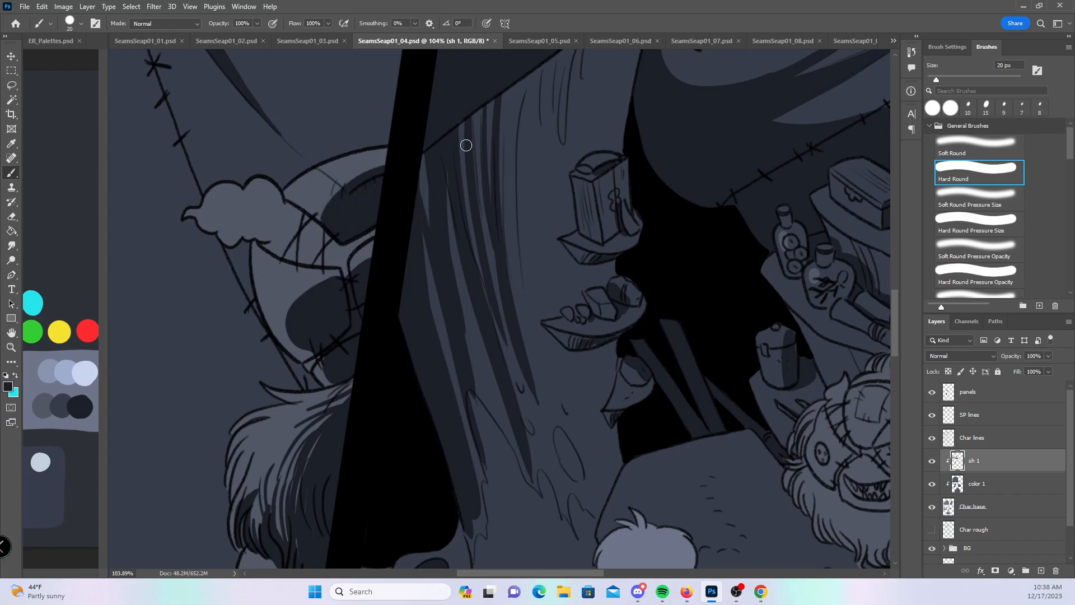
# - Shade the fourth-panel creature's forearm, the body beneath its mane and its back with the 20 px Hard Round Pressure Size brush
pyautogui.moveTo(674, 390); pyautogui.dragTo(616, 405)
pyautogui.moveTo(625, 454)
pyautogui.mouseDown()
pyautogui.moveTo(583, 451)
pyautogui.moveTo(409, 383)
pyautogui.mouseUp()
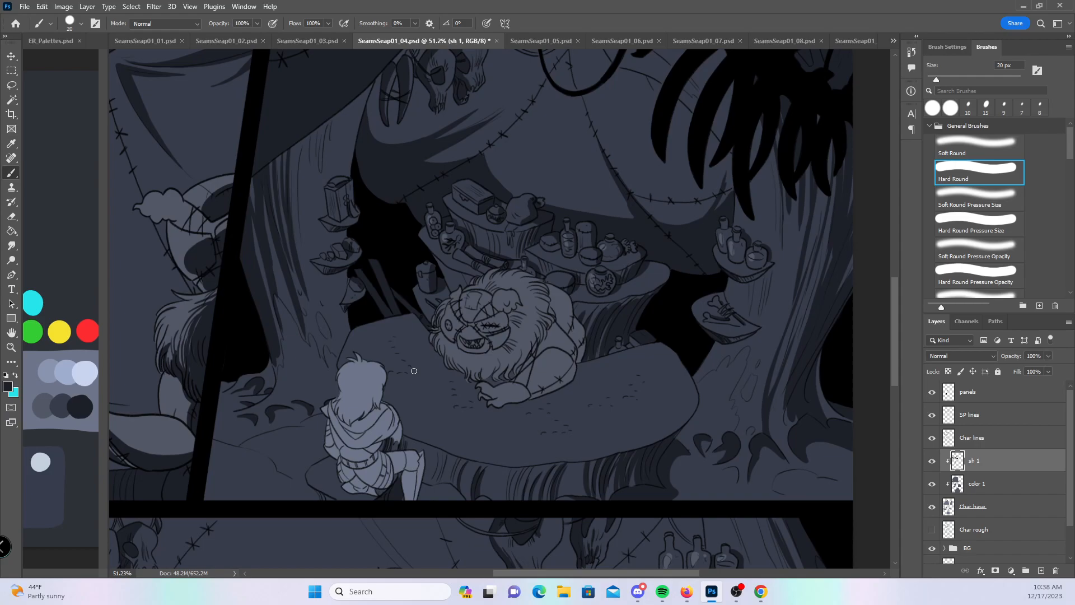
pyautogui.press('z')
pyautogui.moveTo(589, 419); pyautogui.dragTo(641, 425)
pyautogui.moveTo(498, 264); pyautogui.dragTo(557, 373)
pyautogui.click(961, 224)
pyautogui.moveTo(482, 462)
pyautogui.mouseDown()
pyautogui.moveTo(475, 448)
pyautogui.moveTo(595, 358)
pyautogui.moveTo(604, 373)
pyautogui.moveTo(583, 397)
pyautogui.moveTo(608, 403)
pyautogui.moveTo(586, 398)
pyautogui.moveTo(511, 438)
pyautogui.moveTo(541, 442)
pyautogui.mouseUp()
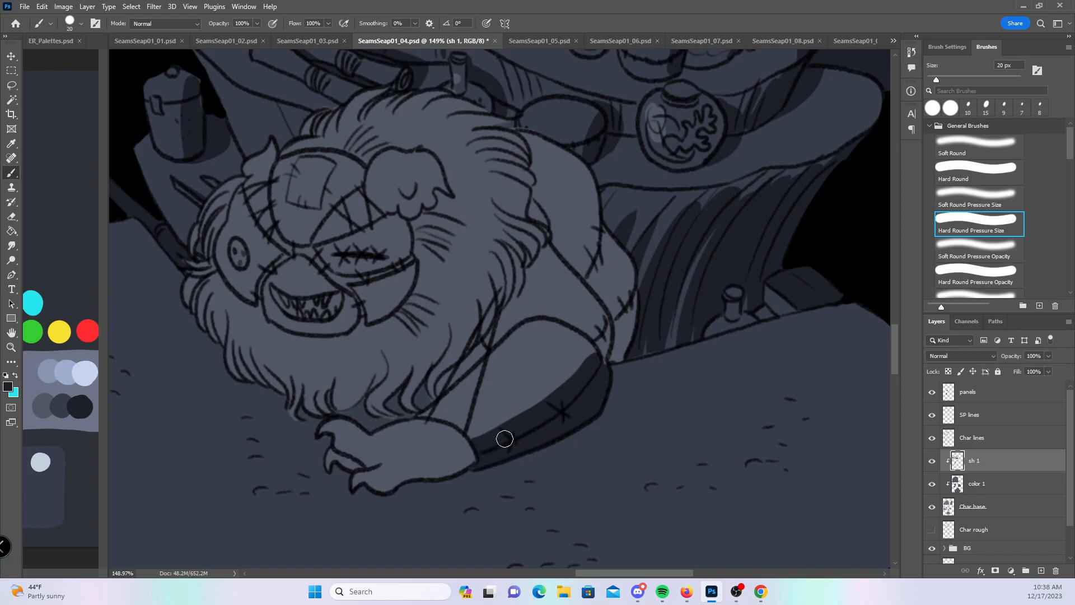
pyautogui.moveTo(440, 386)
pyautogui.mouseDown()
pyautogui.moveTo(482, 353)
pyautogui.moveTo(506, 302)
pyautogui.moveTo(507, 322)
pyautogui.moveTo(526, 308)
pyautogui.moveTo(531, 250)
pyautogui.moveTo(542, 319)
pyautogui.mouseUp()
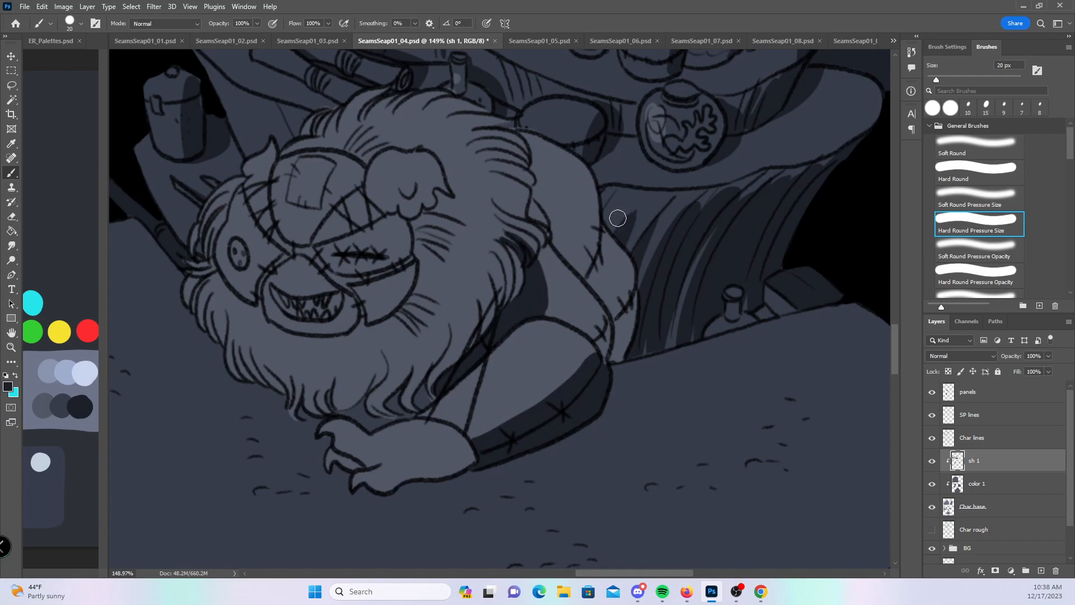
pyautogui.moveTo(610, 215)
pyautogui.mouseDown()
pyautogui.moveTo(602, 158)
pyautogui.moveTo(585, 274)
pyautogui.moveTo(602, 279)
pyautogui.moveTo(611, 310)
pyautogui.moveTo(629, 279)
pyautogui.moveTo(607, 371)
pyautogui.moveTo(617, 317)
pyautogui.moveTo(683, 381)
pyautogui.mouseUp()
# - Shade the outer edge of the fourth-panel creature's button-eye cheek and the mane strands beside and below it
pyautogui.press('[')
pyautogui.moveTo(276, 212)
pyautogui.mouseDown()
pyautogui.moveTo(263, 313)
pyautogui.moveTo(267, 265)
pyautogui.mouseUp()
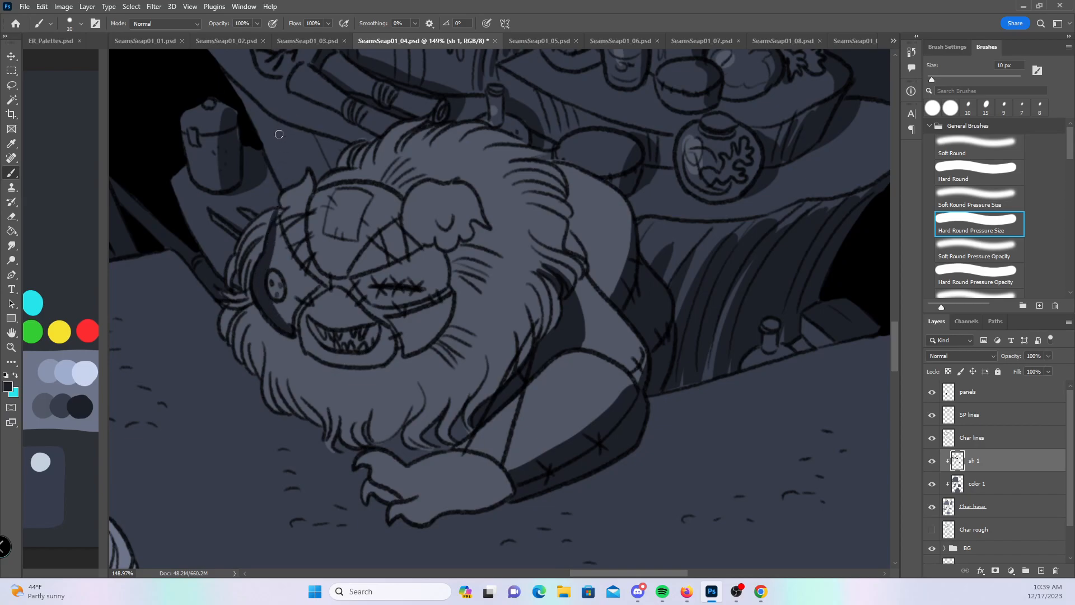
pyautogui.press(']')
pyautogui.moveTo(269, 214)
pyautogui.mouseDown()
pyautogui.moveTo(216, 348)
pyautogui.moveTo(240, 353)
pyautogui.moveTo(230, 280)
pyautogui.moveTo(261, 369)
pyautogui.moveTo(259, 408)
pyautogui.moveTo(268, 410)
pyautogui.moveTo(268, 383)
pyautogui.moveTo(278, 411)
pyautogui.moveTo(316, 435)
pyautogui.moveTo(307, 389)
pyautogui.moveTo(335, 399)
pyautogui.moveTo(322, 428)
pyautogui.moveTo(333, 393)
pyautogui.moveTo(357, 426)
pyautogui.moveTo(344, 434)
pyautogui.moveTo(366, 429)
pyautogui.mouseUp()
# - Fill in the inner mane strands below the button-eye cheek and shade the edge of the toothy mouth with a 10 px brush
pyautogui.press('[')
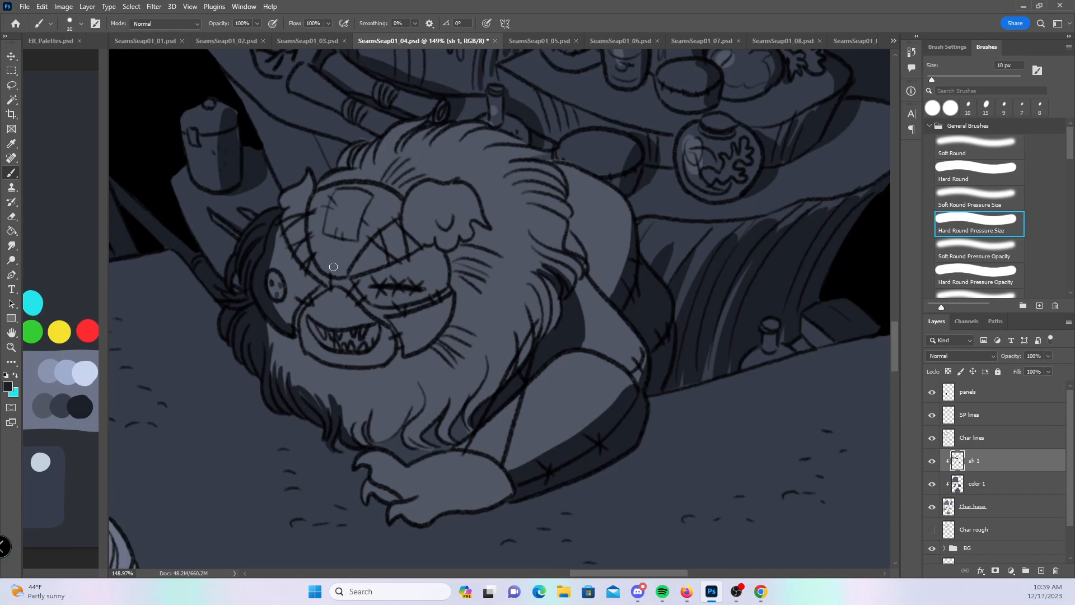
pyautogui.moveTo(271, 324)
pyautogui.mouseDown()
pyautogui.moveTo(274, 364)
pyautogui.moveTo(287, 344)
pyautogui.moveTo(317, 409)
pyautogui.mouseUp()
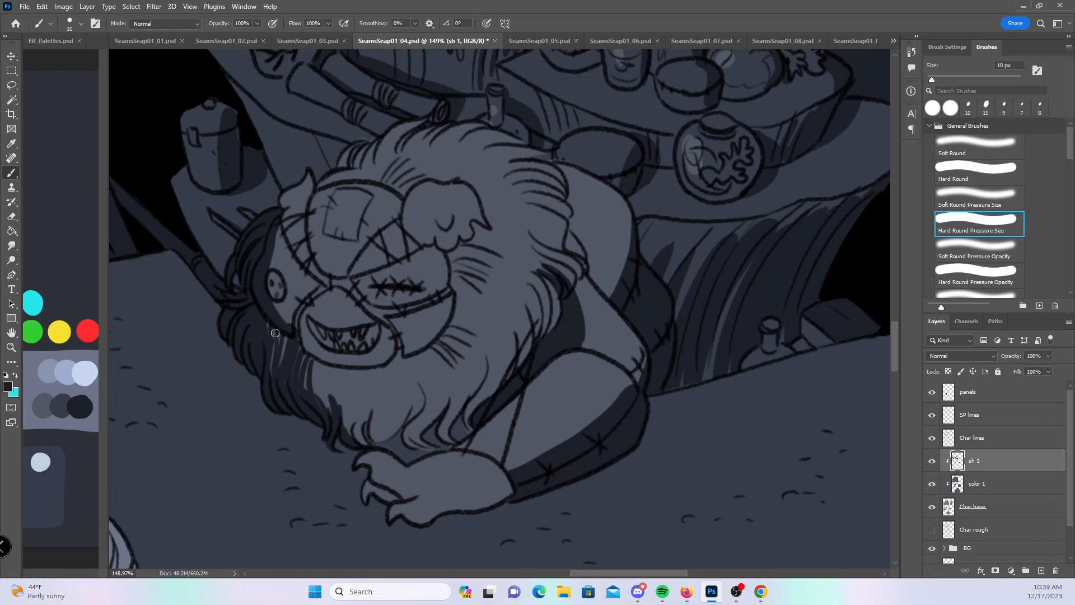
pyautogui.moveTo(302, 330); pyautogui.dragTo(336, 363)
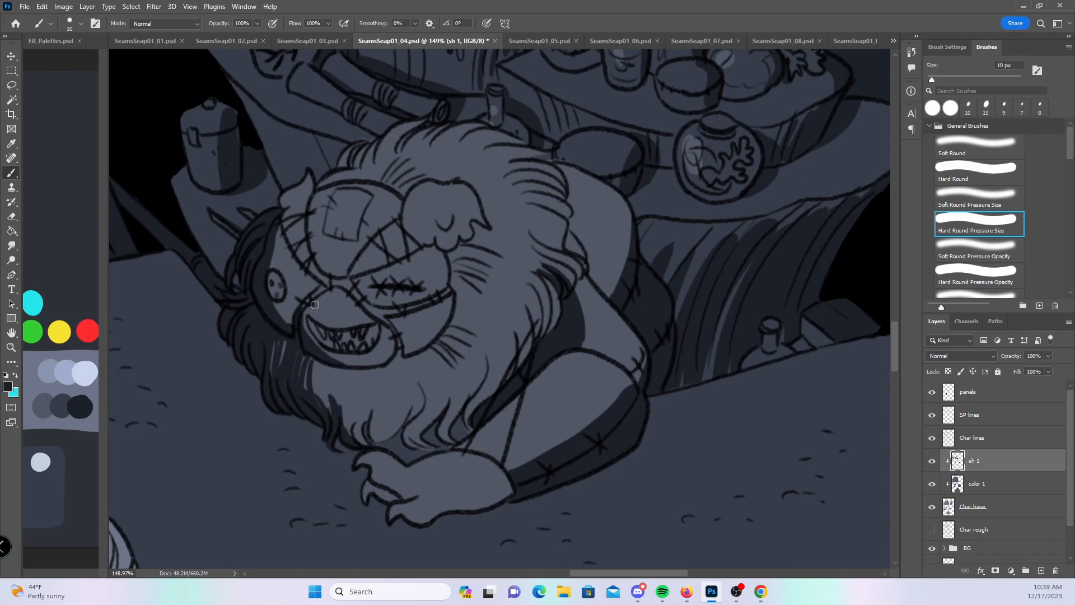
# - Shade the fourth-panel creature's muzzle around the toothy mouth, and the mane strands beneath it with a 15 px brush
pyautogui.moveTo(324, 323)
pyautogui.mouseDown()
pyautogui.moveTo(335, 347)
pyautogui.moveTo(341, 334)
pyautogui.moveTo(360, 347)
pyautogui.moveTo(355, 337)
pyautogui.moveTo(378, 318)
pyautogui.mouseUp()
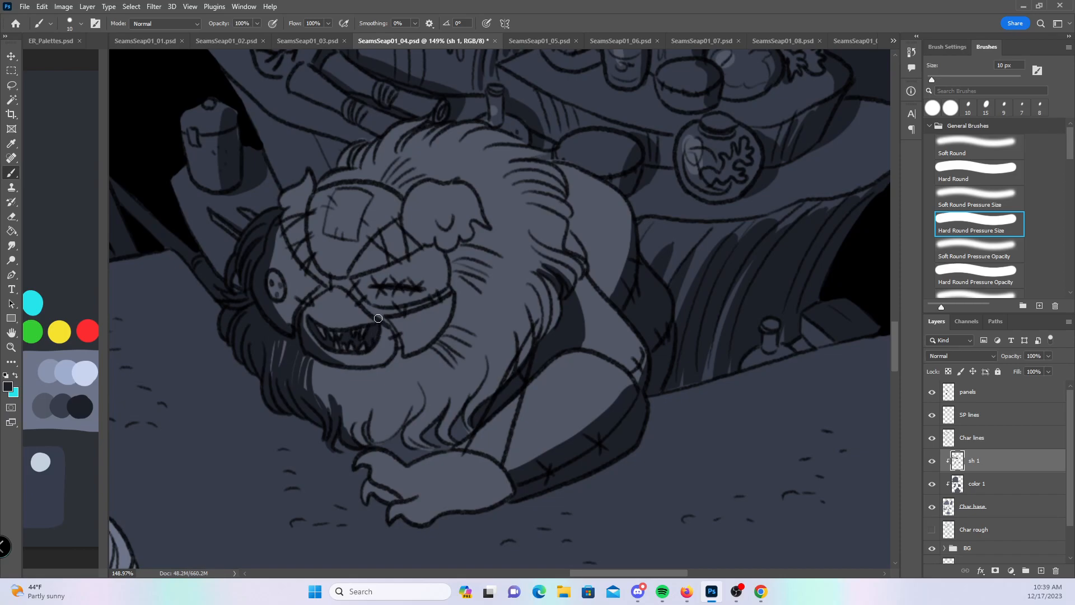
pyautogui.press(']')
pyautogui.moveTo(321, 363)
pyautogui.mouseDown()
pyautogui.moveTo(328, 417)
pyautogui.moveTo(327, 359)
pyautogui.moveTo(341, 422)
pyautogui.moveTo(317, 405)
pyautogui.moveTo(353, 362)
pyautogui.moveTo(337, 399)
pyautogui.moveTo(347, 438)
pyautogui.moveTo(357, 410)
pyautogui.moveTo(376, 444)
pyautogui.moveTo(361, 399)
pyautogui.mouseUp()
pyautogui.moveTo(372, 443)
pyautogui.mouseDown()
pyautogui.moveTo(393, 374)
pyautogui.moveTo(388, 442)
pyautogui.mouseUp()
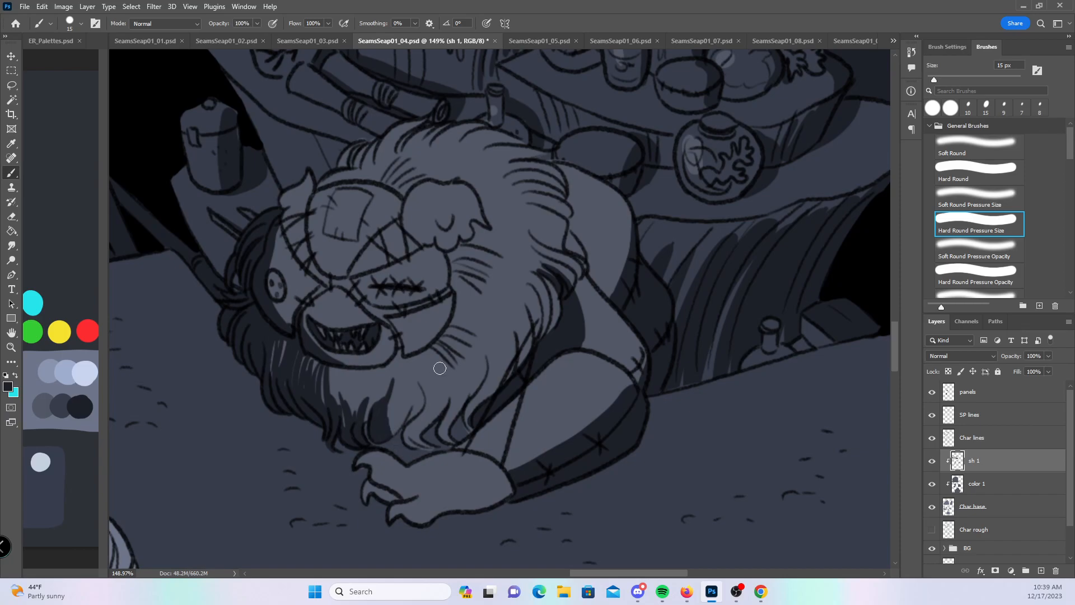
pyautogui.moveTo(416, 395)
pyautogui.mouseDown()
pyautogui.moveTo(403, 435)
pyautogui.moveTo(426, 378)
pyautogui.moveTo(414, 450)
pyautogui.mouseUp()
# - Shade the fourth-panel creature's patched forehead, mane crown, stitched-eye cheek and the fur beneath its ear
pyautogui.moveTo(316, 206)
pyautogui.mouseDown()
pyautogui.moveTo(312, 242)
pyautogui.moveTo(316, 197)
pyautogui.moveTo(318, 237)
pyautogui.moveTo(341, 274)
pyautogui.moveTo(317, 229)
pyautogui.moveTo(337, 271)
pyautogui.moveTo(319, 186)
pyautogui.moveTo(337, 166)
pyautogui.moveTo(337, 180)
pyautogui.moveTo(352, 141)
pyautogui.moveTo(356, 177)
pyautogui.moveTo(380, 129)
pyautogui.moveTo(368, 175)
pyautogui.moveTo(387, 133)
pyautogui.moveTo(378, 164)
pyautogui.moveTo(431, 114)
pyautogui.moveTo(381, 151)
pyautogui.moveTo(453, 117)
pyautogui.moveTo(406, 148)
pyautogui.moveTo(445, 136)
pyautogui.moveTo(470, 115)
pyautogui.moveTo(428, 145)
pyautogui.moveTo(456, 134)
pyautogui.moveTo(452, 145)
pyautogui.moveTo(404, 193)
pyautogui.mouseUp()
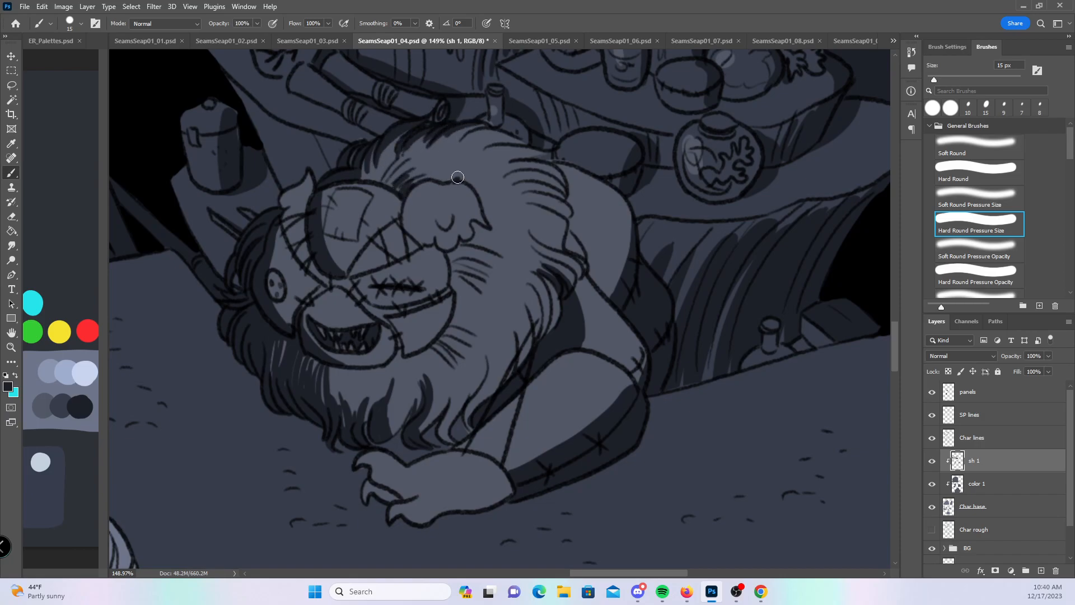
pyautogui.moveTo(354, 280)
pyautogui.mouseDown()
pyautogui.moveTo(389, 307)
pyautogui.moveTo(463, 263)
pyautogui.moveTo(446, 293)
pyautogui.moveTo(389, 319)
pyautogui.moveTo(407, 351)
pyautogui.moveTo(411, 312)
pyautogui.moveTo(349, 342)
pyautogui.moveTo(345, 414)
pyautogui.moveTo(339, 381)
pyautogui.moveTo(355, 423)
pyautogui.moveTo(424, 279)
pyautogui.moveTo(473, 255)
pyautogui.moveTo(422, 352)
pyautogui.moveTo(447, 363)
pyautogui.moveTo(460, 333)
pyautogui.mouseUp()
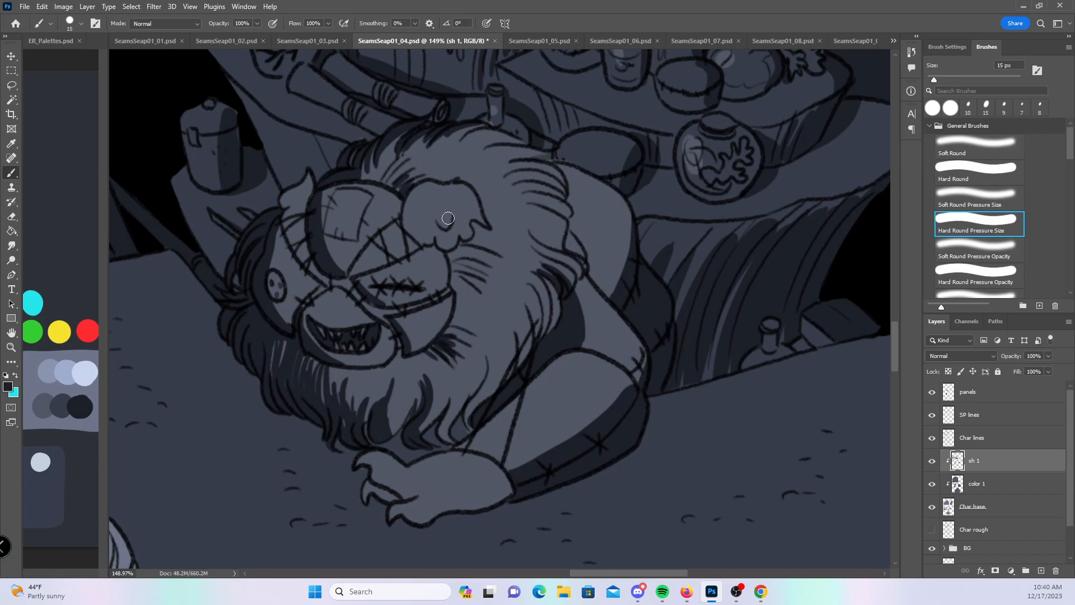
pyautogui.moveTo(451, 266); pyautogui.dragTo(472, 244)
# - Shade the fourth-panel creature's lower mane strands from the chin up toward the shoulder above the forearm
pyautogui.moveTo(458, 386); pyautogui.dragTo(441, 445)
pyautogui.moveTo(492, 348); pyautogui.dragTo(466, 423)
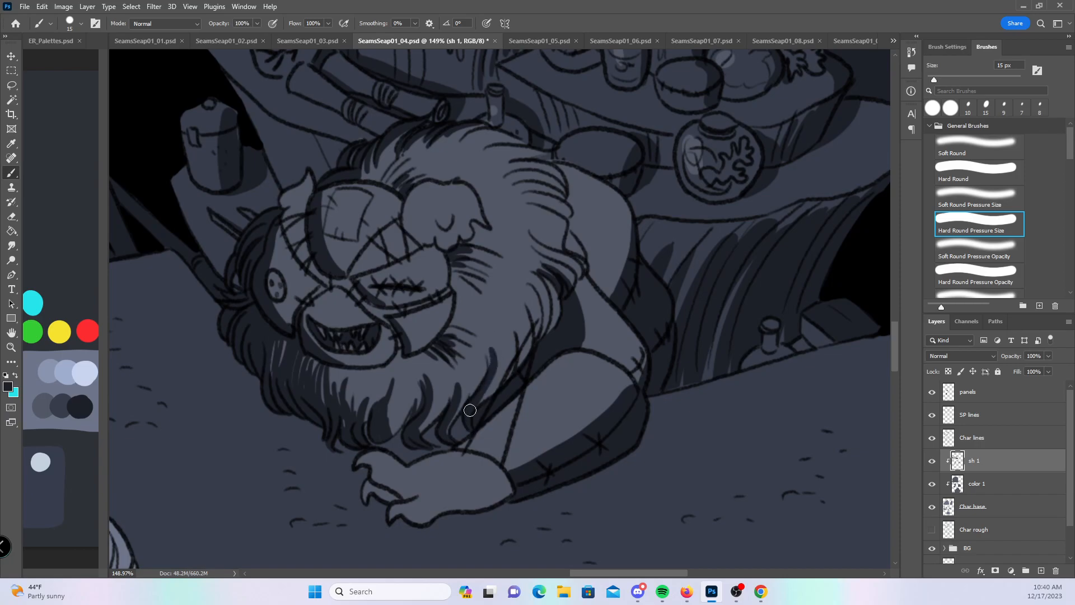
pyautogui.moveTo(486, 348)
pyautogui.mouseDown()
pyautogui.moveTo(495, 378)
pyautogui.moveTo(477, 404)
pyautogui.mouseUp()
pyautogui.moveTo(527, 335); pyautogui.dragTo(518, 367)
pyautogui.moveTo(535, 292)
pyautogui.mouseDown()
pyautogui.moveTo(531, 361)
pyautogui.moveTo(507, 318)
pyautogui.moveTo(524, 361)
pyautogui.mouseUp()
pyautogui.moveTo(514, 325); pyautogui.dragTo(504, 353)
pyautogui.moveTo(544, 307); pyautogui.dragTo(545, 328)
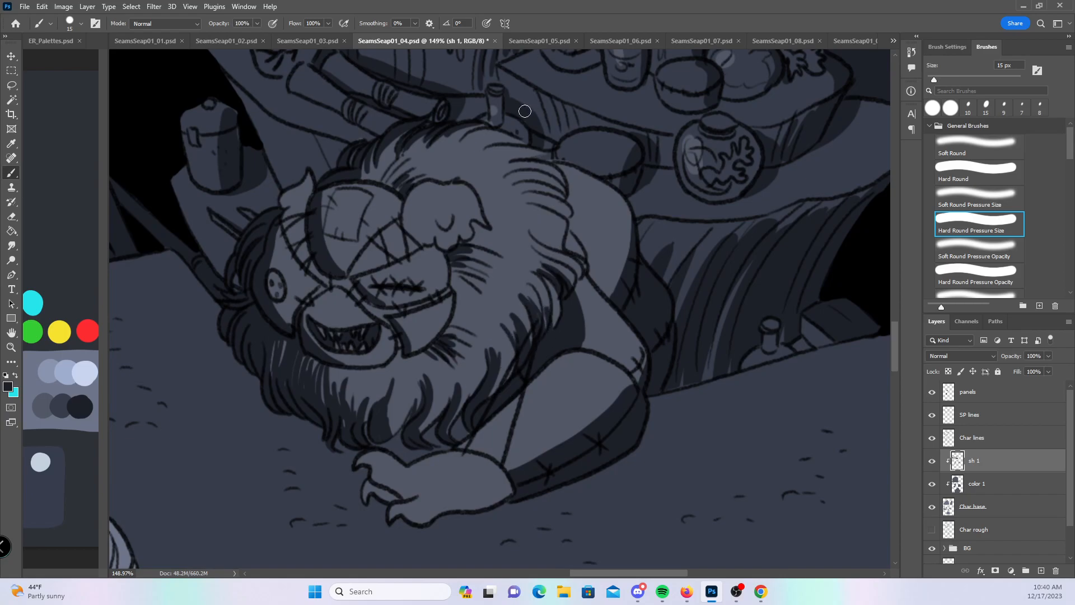
# - Shade the fourth-panel creature's mane tips along its back and save the page
pyautogui.moveTo(524, 215)
pyautogui.mouseDown()
pyautogui.moveTo(570, 249)
pyautogui.moveTo(555, 242)
pyautogui.moveTo(574, 229)
pyautogui.moveTo(576, 242)
pyautogui.moveTo(527, 204)
pyautogui.moveTo(571, 246)
pyautogui.moveTo(552, 202)
pyautogui.moveTo(530, 201)
pyautogui.moveTo(571, 224)
pyautogui.moveTo(546, 204)
pyautogui.moveTo(579, 243)
pyautogui.moveTo(572, 220)
pyautogui.moveTo(582, 251)
pyautogui.mouseUp()
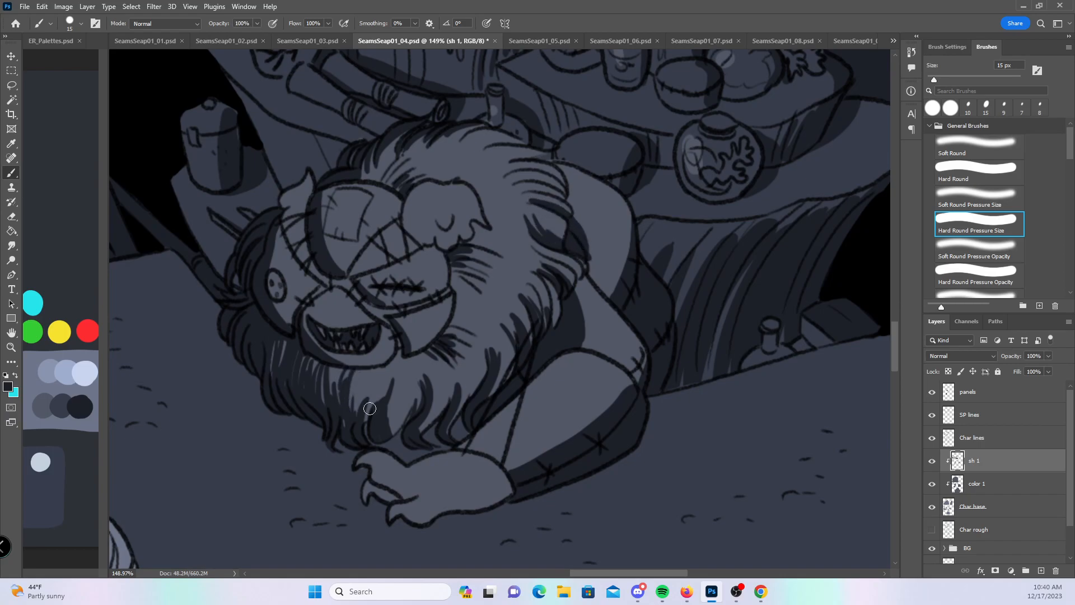
pyautogui.press('z')
pyautogui.moveTo(665, 392)
pyautogui.mouseDown()
pyautogui.moveTo(588, 419)
pyautogui.moveTo(547, 304)
pyautogui.moveTo(545, 248)
pyautogui.moveTo(531, 235)
pyautogui.mouseUp()
pyautogui.press('b')
pyautogui.hotkey('ctrl', 's')
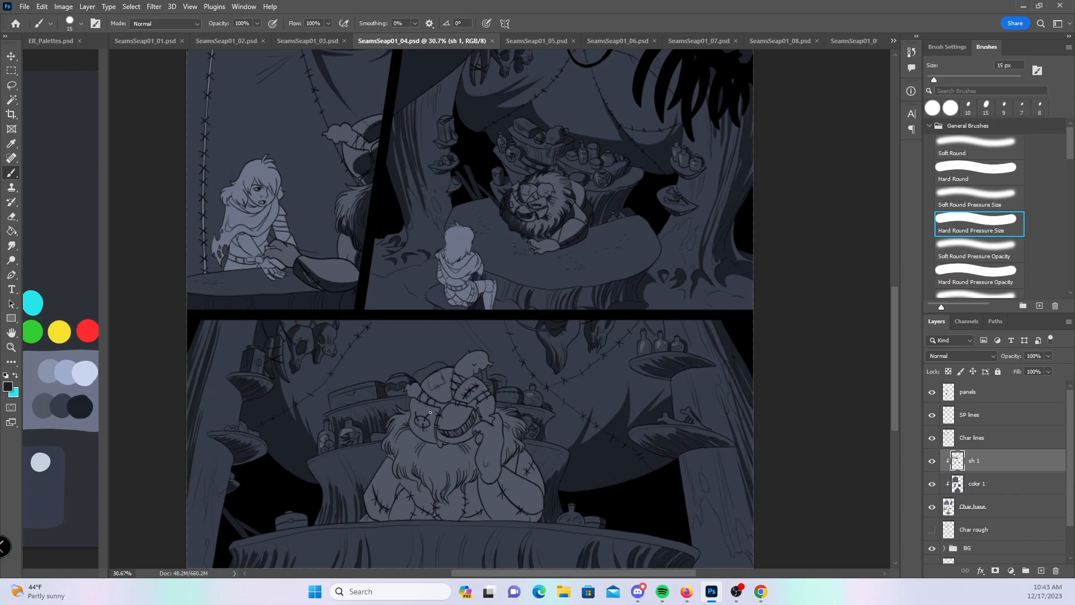
# - Outline the shadow boundaries on the bottom-panel creature's arm beside its beard and on the inner edge by the leg
pyautogui.moveTo(412, 432); pyautogui.dragTo(503, 290)
pyautogui.moveTo(379, 393); pyautogui.dragTo(394, 409)
pyautogui.moveTo(297, 232)
pyautogui.mouseDown()
pyautogui.moveTo(267, 347)
pyautogui.moveTo(292, 420)
pyautogui.moveTo(314, 439)
pyautogui.mouseUp()
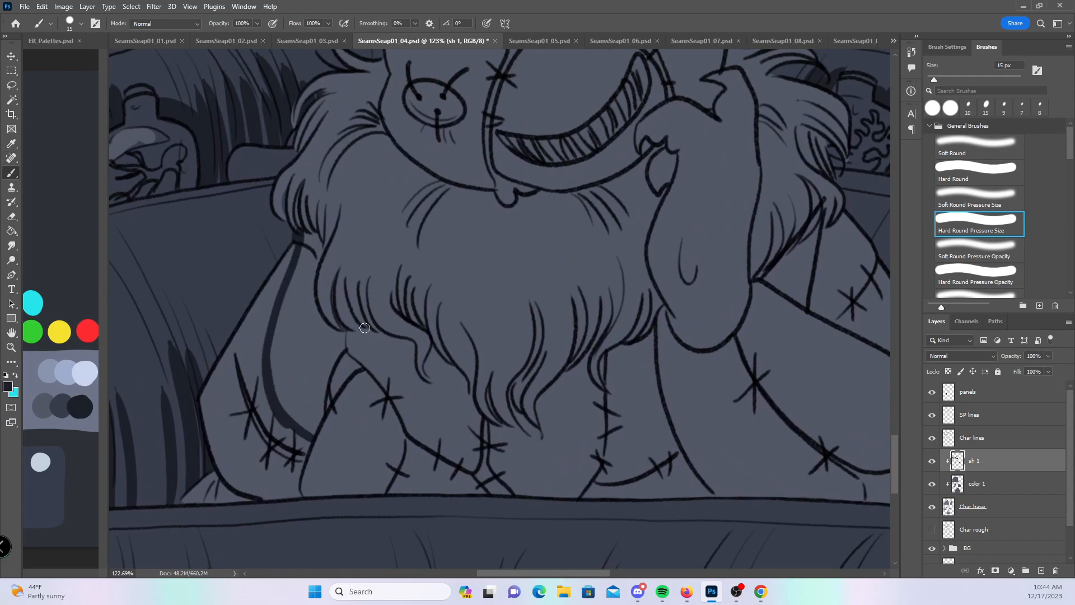
pyautogui.moveTo(348, 353); pyautogui.dragTo(316, 438)
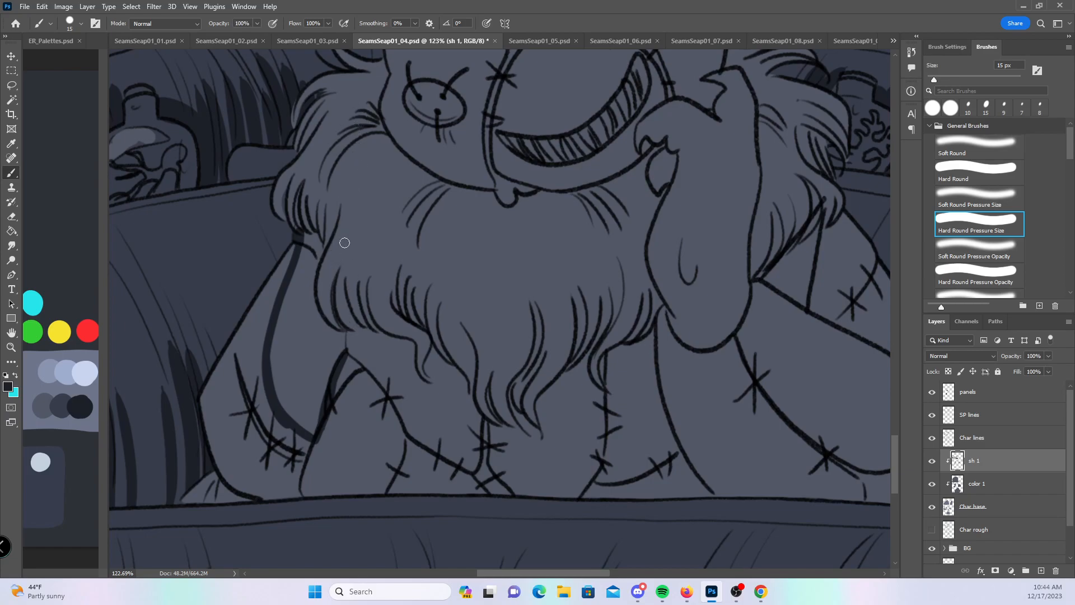
# - Shade the bottom-panel creature's outer beard strands and outline the body shadow beneath them with a 20 px brush
pyautogui.press(']')
pyautogui.moveTo(351, 220)
pyautogui.mouseDown()
pyautogui.moveTo(327, 289)
pyautogui.moveTo(344, 295)
pyautogui.moveTo(353, 230)
pyautogui.moveTo(332, 287)
pyautogui.moveTo(354, 299)
pyautogui.moveTo(357, 232)
pyautogui.moveTo(348, 324)
pyautogui.moveTo(341, 303)
pyautogui.moveTo(356, 334)
pyautogui.mouseUp()
pyautogui.moveTo(343, 288)
pyautogui.mouseDown()
pyautogui.moveTo(438, 435)
pyautogui.moveTo(487, 465)
pyautogui.moveTo(490, 419)
pyautogui.moveTo(554, 495)
pyautogui.mouseUp()
pyautogui.moveTo(360, 270)
pyautogui.mouseDown()
pyautogui.moveTo(378, 311)
pyautogui.moveTo(369, 268)
pyautogui.moveTo(392, 342)
pyautogui.moveTo(378, 332)
pyautogui.moveTo(414, 351)
pyautogui.moveTo(384, 344)
pyautogui.moveTo(406, 344)
pyautogui.mouseUp()
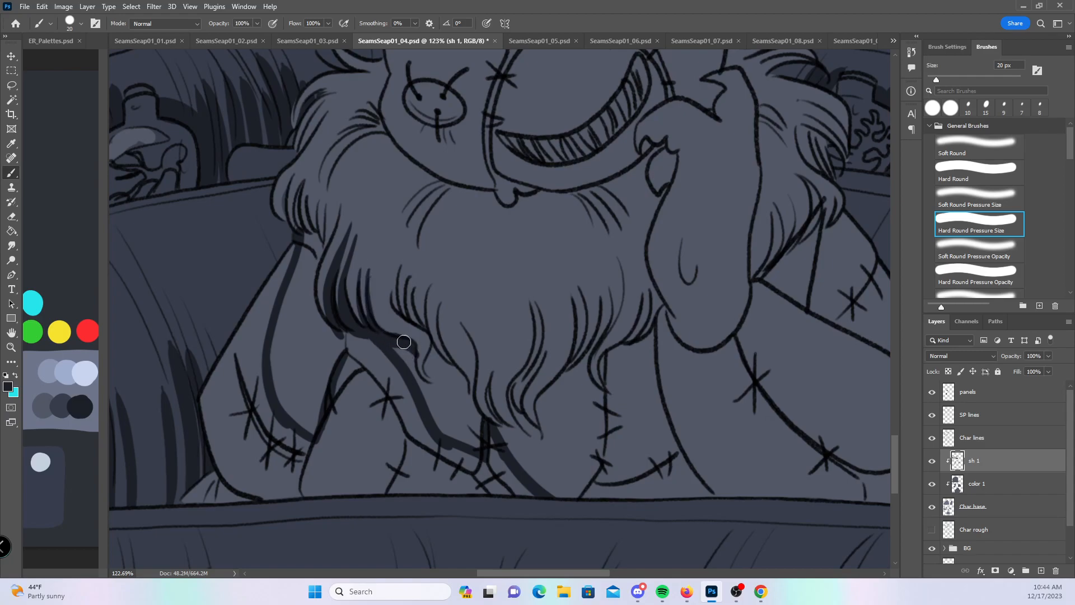
pyautogui.moveTo(379, 310)
pyautogui.mouseDown()
pyautogui.moveTo(411, 340)
pyautogui.moveTo(427, 378)
pyautogui.mouseUp()
pyautogui.moveTo(398, 288)
pyautogui.mouseDown()
pyautogui.moveTo(414, 321)
pyautogui.moveTo(404, 257)
pyautogui.moveTo(417, 323)
pyautogui.moveTo(410, 276)
pyautogui.moveTo(429, 327)
pyautogui.moveTo(413, 295)
pyautogui.moveTo(431, 299)
pyautogui.moveTo(412, 272)
pyautogui.moveTo(423, 326)
pyautogui.moveTo(404, 264)
pyautogui.moveTo(411, 317)
pyautogui.moveTo(389, 289)
pyautogui.mouseUp()
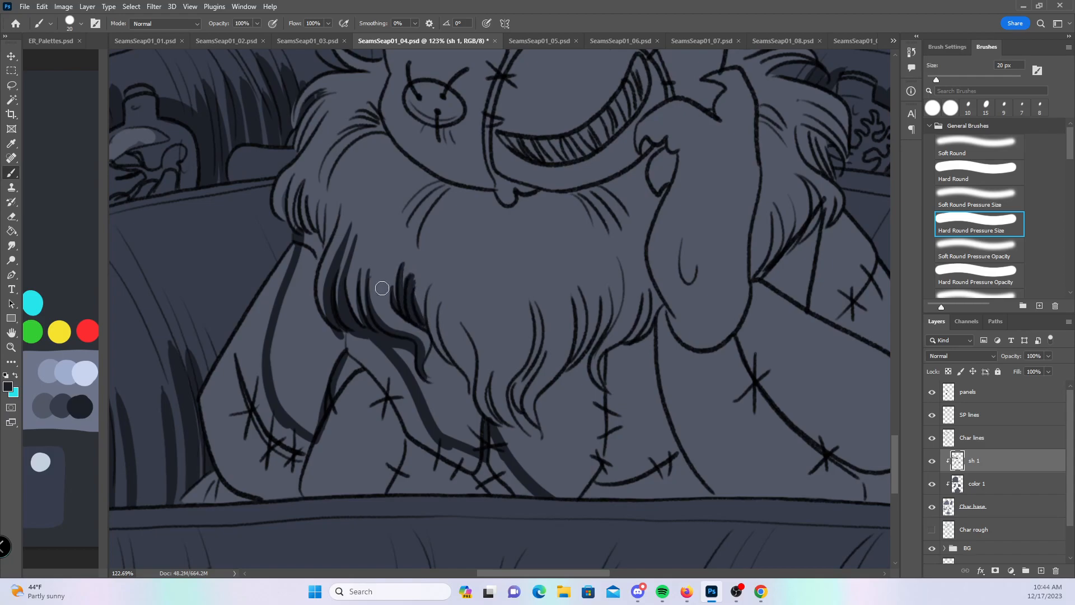
# - Shade the bottom-panel creature's outer mane tips above the shaded arm's shoulder
pyautogui.moveTo(343, 333); pyautogui.dragTo(346, 357)
pyautogui.moveTo(285, 221)
pyautogui.mouseDown()
pyautogui.moveTo(276, 191)
pyautogui.moveTo(288, 223)
pyautogui.moveTo(289, 167)
pyautogui.moveTo(332, 109)
pyautogui.moveTo(285, 203)
pyautogui.moveTo(297, 180)
pyautogui.moveTo(302, 227)
pyautogui.mouseUp()
pyautogui.moveTo(303, 173)
pyautogui.mouseDown()
pyautogui.moveTo(307, 226)
pyautogui.moveTo(301, 206)
pyautogui.moveTo(307, 190)
pyautogui.moveTo(322, 249)
pyautogui.moveTo(327, 180)
pyautogui.mouseUp()
pyautogui.moveTo(316, 218); pyautogui.dragTo(317, 167)
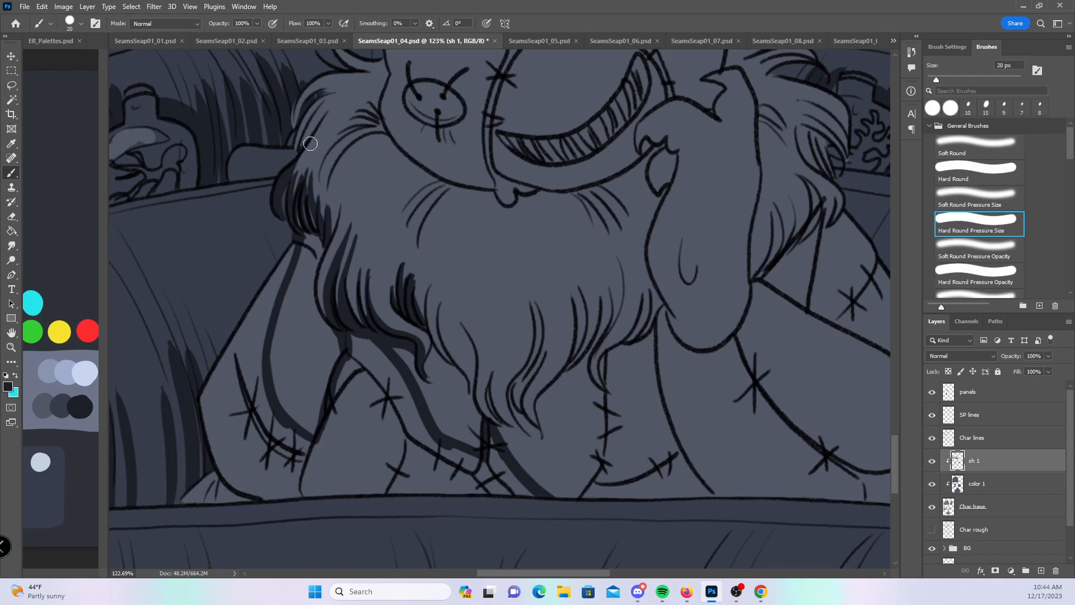
# - Fill the outlined shadows on the bottom-panel creature's arm and lower body solidly with the Hard Round brush
pyautogui.moveTo(297, 231); pyautogui.dragTo(269, 296)
pyautogui.hotkey('ctrl', 'z')
pyautogui.click(964, 172)
pyautogui.moveTo(289, 242)
pyautogui.mouseDown()
pyautogui.moveTo(210, 399)
pyautogui.moveTo(246, 510)
pyautogui.moveTo(266, 517)
pyautogui.moveTo(255, 355)
pyautogui.moveTo(293, 432)
pyautogui.moveTo(322, 440)
pyautogui.moveTo(296, 501)
pyautogui.moveTo(359, 349)
pyautogui.moveTo(362, 390)
pyautogui.moveTo(382, 381)
pyautogui.moveTo(378, 347)
pyautogui.mouseUp()
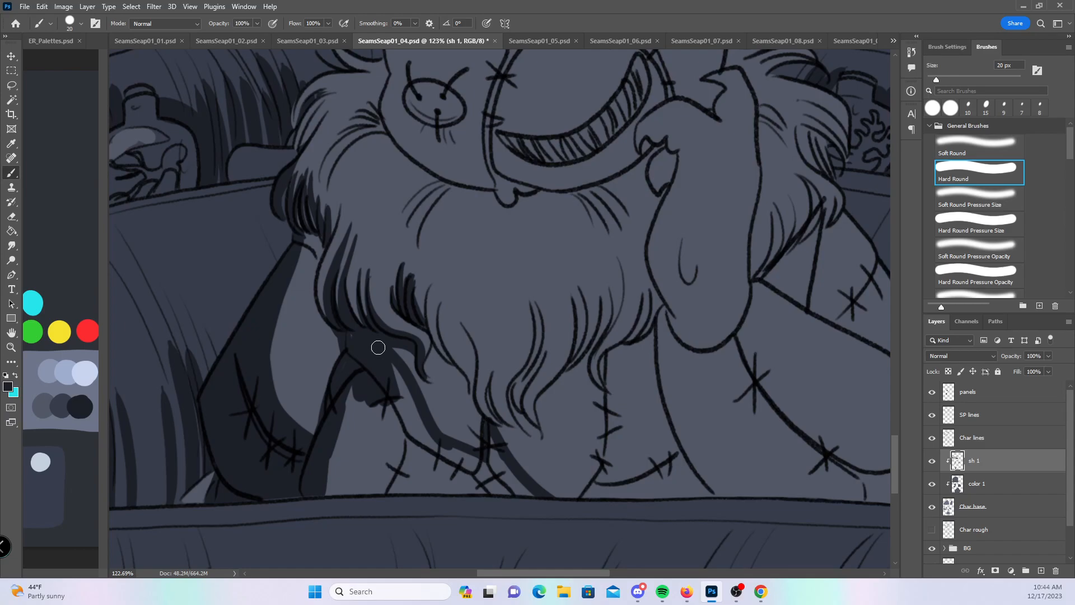
pyautogui.hotkey('ctrl', 'z')
pyautogui.hotkey('ctrl', 'z')
pyautogui.moveTo(294, 482)
pyautogui.mouseDown()
pyautogui.moveTo(321, 439)
pyautogui.moveTo(327, 487)
pyautogui.moveTo(349, 352)
pyautogui.mouseUp()
pyautogui.moveTo(357, 401)
pyautogui.mouseDown()
pyautogui.moveTo(354, 338)
pyautogui.moveTo(398, 367)
pyautogui.moveTo(415, 423)
pyautogui.moveTo(356, 388)
pyautogui.moveTo(346, 431)
pyautogui.moveTo(397, 411)
pyautogui.moveTo(432, 454)
pyautogui.moveTo(374, 498)
pyautogui.moveTo(303, 505)
pyautogui.moveTo(439, 456)
pyautogui.moveTo(468, 510)
pyautogui.moveTo(486, 506)
pyautogui.moveTo(508, 494)
pyautogui.moveTo(491, 441)
pyautogui.moveTo(470, 458)
pyautogui.moveTo(491, 438)
pyautogui.moveTo(523, 486)
pyautogui.mouseUp()
# - Shade the bottom-panel creature's mane tufts beside the button-eye cheek with the 20 px Hard Round Pressure Size brush
pyautogui.click(980, 223)
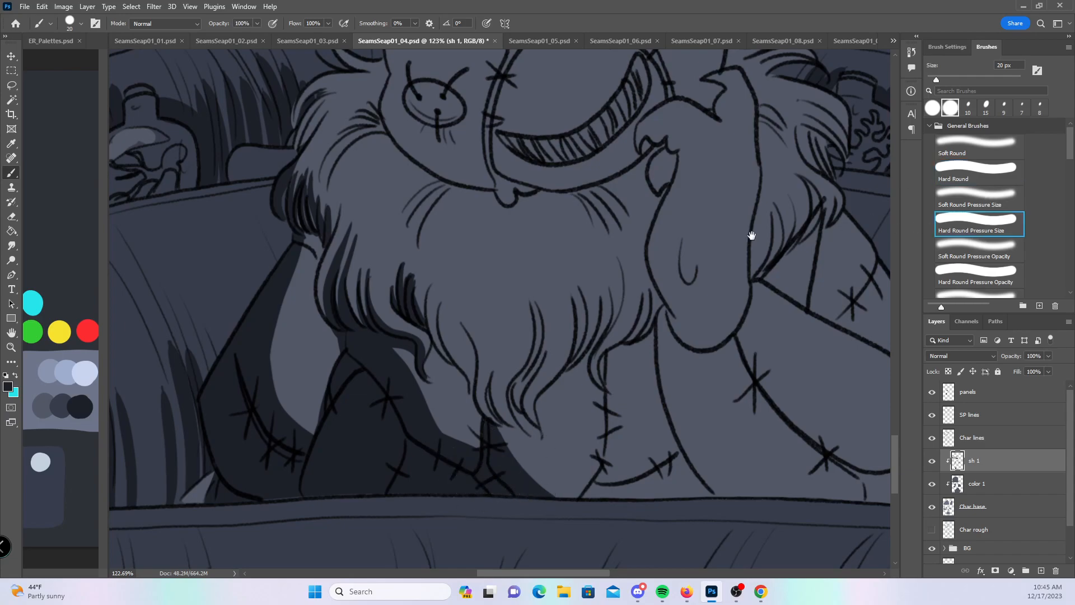
pyautogui.scroll(8, 581, 396)
pyautogui.hscroll(3, 581, 396)
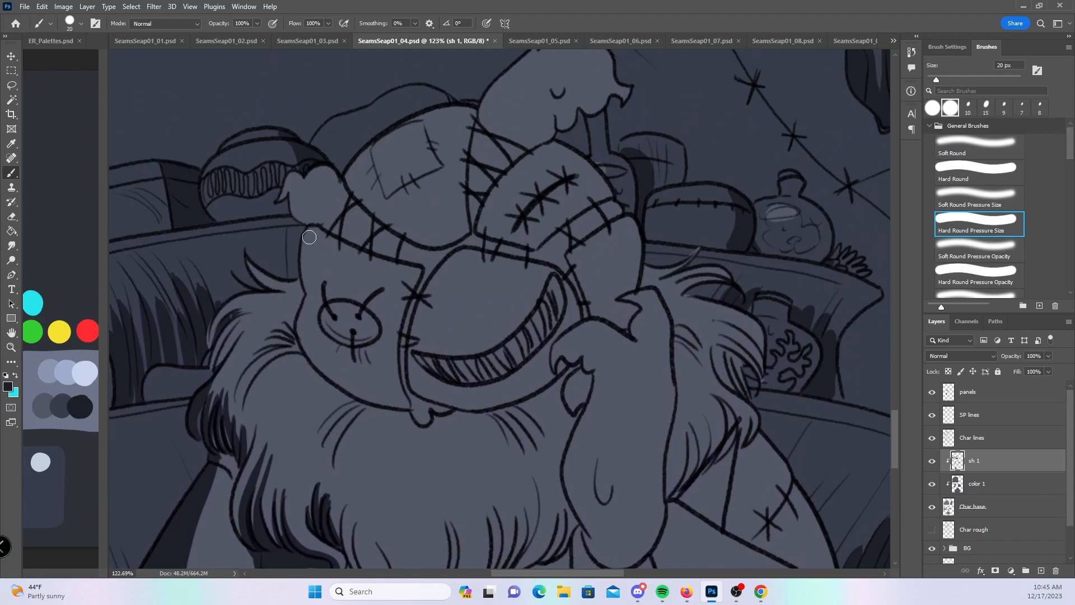
pyautogui.moveTo(259, 358)
pyautogui.mouseDown()
pyautogui.moveTo(237, 441)
pyautogui.moveTo(274, 346)
pyautogui.moveTo(233, 433)
pyautogui.moveTo(259, 371)
pyautogui.moveTo(237, 364)
pyautogui.moveTo(232, 417)
pyautogui.mouseUp()
pyautogui.moveTo(268, 340)
pyautogui.mouseDown()
pyautogui.moveTo(210, 392)
pyautogui.moveTo(223, 396)
pyautogui.moveTo(276, 329)
pyautogui.moveTo(209, 383)
pyautogui.moveTo(278, 329)
pyautogui.mouseUp()
pyautogui.moveTo(220, 347); pyautogui.dragTo(277, 314)
pyautogui.moveTo(220, 367)
pyautogui.mouseDown()
pyautogui.moveTo(288, 327)
pyautogui.moveTo(254, 331)
pyautogui.moveTo(218, 360)
pyautogui.moveTo(278, 312)
pyautogui.mouseUp()
pyautogui.moveTo(217, 325); pyautogui.dragTo(291, 289)
pyautogui.moveTo(246, 254)
pyautogui.mouseDown()
pyautogui.moveTo(300, 284)
pyautogui.moveTo(285, 299)
pyautogui.moveTo(295, 310)
pyautogui.moveTo(305, 285)
pyautogui.moveTo(265, 299)
pyautogui.moveTo(282, 315)
pyautogui.moveTo(223, 363)
pyautogui.mouseUp()
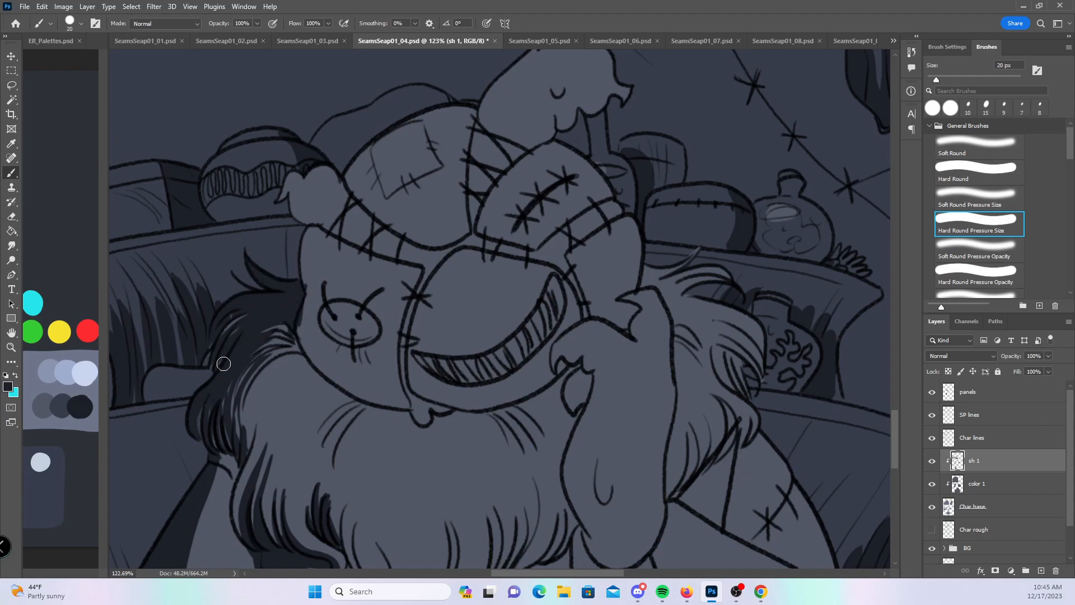
# - Shade the bottom-panel creature's button eye, outer cheek edge and the mane strands beneath that cheek
pyautogui.moveTo(247, 427)
pyautogui.mouseDown()
pyautogui.moveTo(256, 383)
pyautogui.moveTo(251, 442)
pyautogui.moveTo(306, 356)
pyautogui.moveTo(255, 373)
pyautogui.moveTo(272, 354)
pyautogui.moveTo(304, 346)
pyautogui.mouseUp()
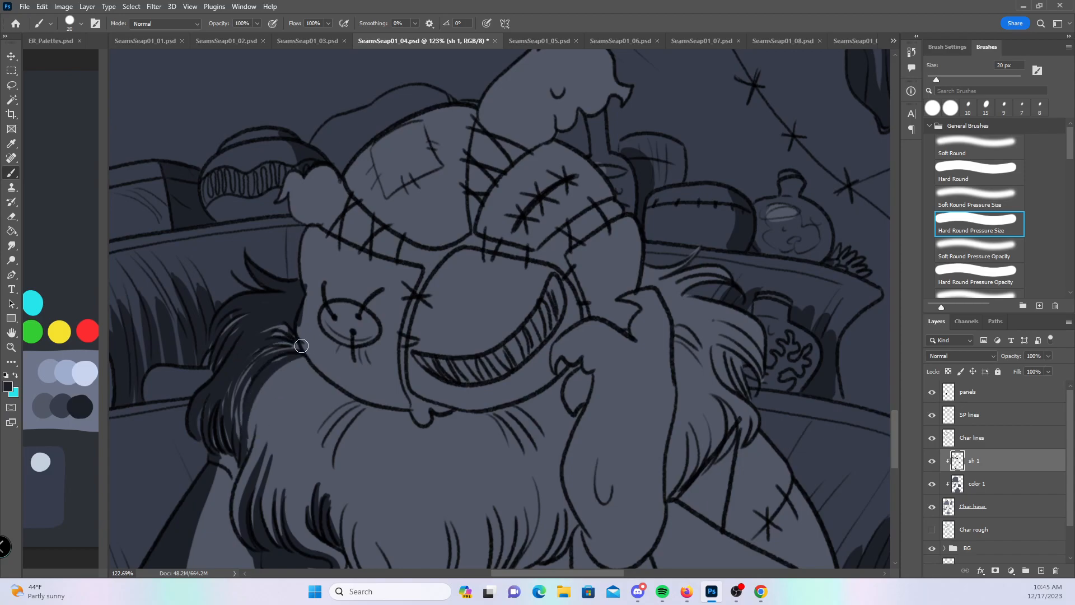
pyautogui.moveTo(302, 302)
pyautogui.mouseDown()
pyautogui.moveTo(336, 383)
pyautogui.moveTo(320, 366)
pyautogui.moveTo(294, 322)
pyautogui.moveTo(371, 402)
pyautogui.moveTo(312, 302)
pyautogui.moveTo(322, 353)
pyautogui.moveTo(308, 227)
pyautogui.moveTo(330, 290)
pyautogui.moveTo(325, 278)
pyautogui.moveTo(334, 351)
pyautogui.moveTo(317, 277)
pyautogui.moveTo(321, 318)
pyautogui.moveTo(356, 386)
pyautogui.moveTo(322, 341)
pyautogui.moveTo(377, 396)
pyautogui.mouseUp()
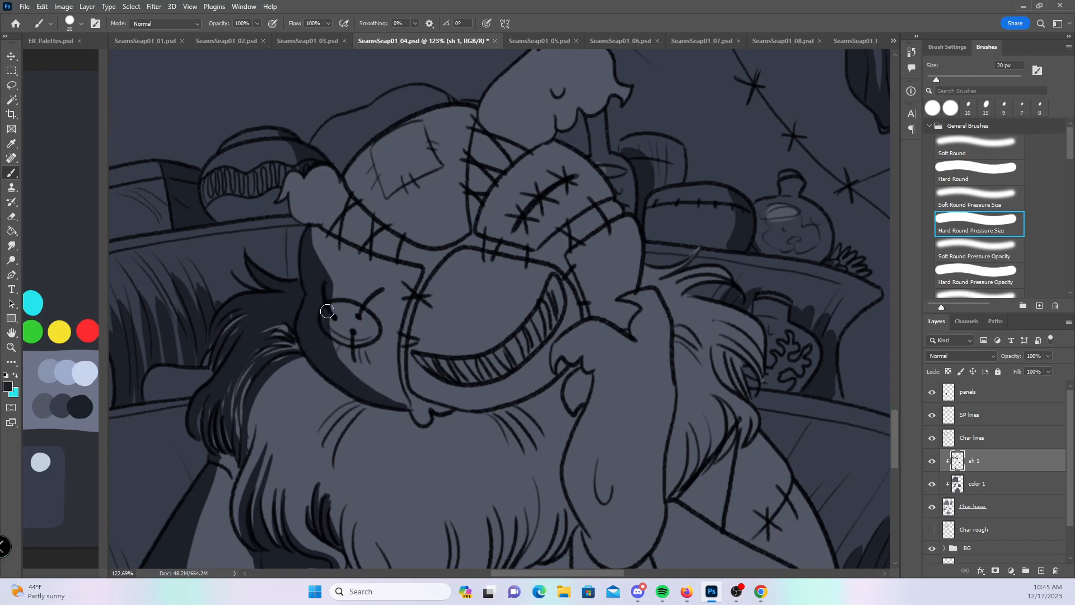
pyautogui.moveTo(330, 317); pyautogui.dragTo(355, 341)
pyautogui.moveTo(276, 396)
pyautogui.mouseDown()
pyautogui.moveTo(329, 358)
pyautogui.moveTo(273, 377)
pyautogui.moveTo(308, 363)
pyautogui.mouseUp()
pyautogui.moveTo(358, 393)
pyautogui.mouseDown()
pyautogui.moveTo(317, 426)
pyautogui.moveTo(326, 452)
pyautogui.moveTo(395, 398)
pyautogui.mouseUp()
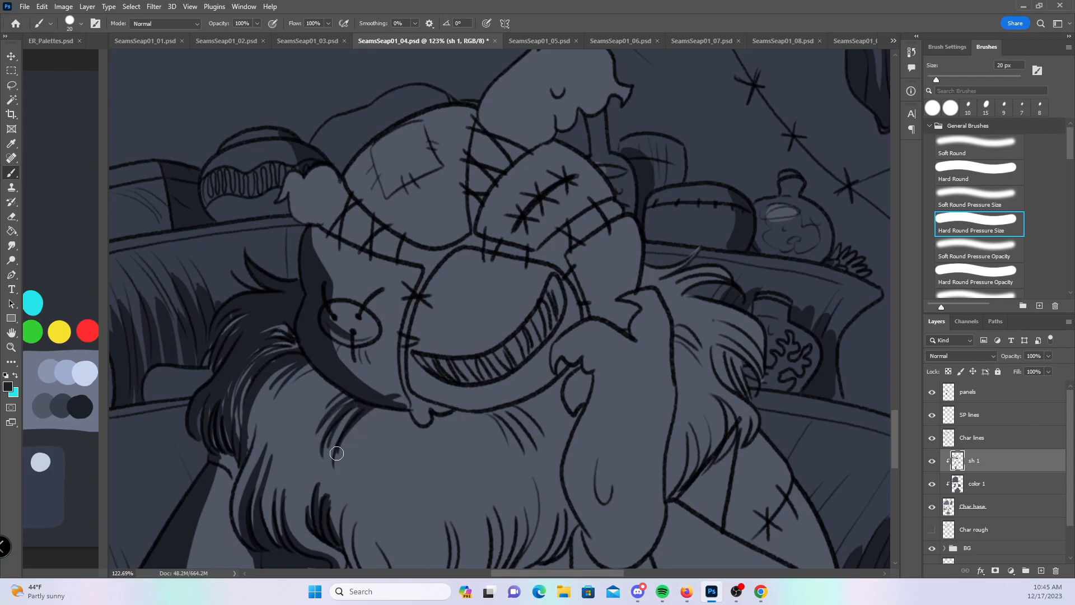
# - Shade the lower edge of the bottom-panel creature's patched crown and the muzzle's underside below the grin
pyautogui.moveTo(346, 171)
pyautogui.mouseDown()
pyautogui.moveTo(421, 238)
pyautogui.moveTo(363, 198)
pyautogui.moveTo(440, 247)
pyautogui.mouseUp()
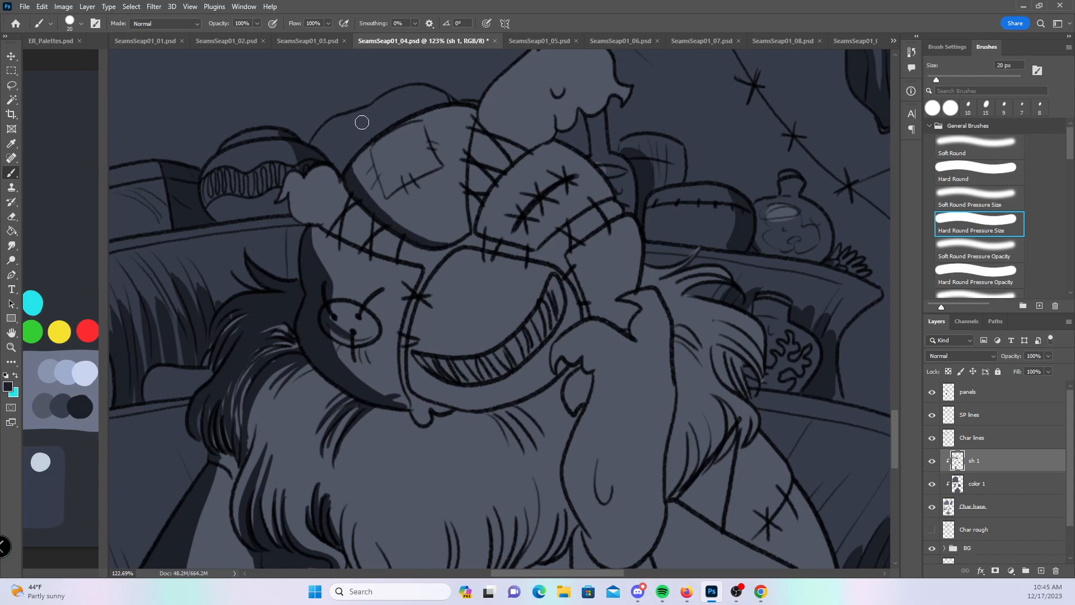
pyautogui.moveTo(612, 412)
pyautogui.mouseDown()
pyautogui.moveTo(444, 384)
pyautogui.moveTo(451, 359)
pyautogui.mouseUp()
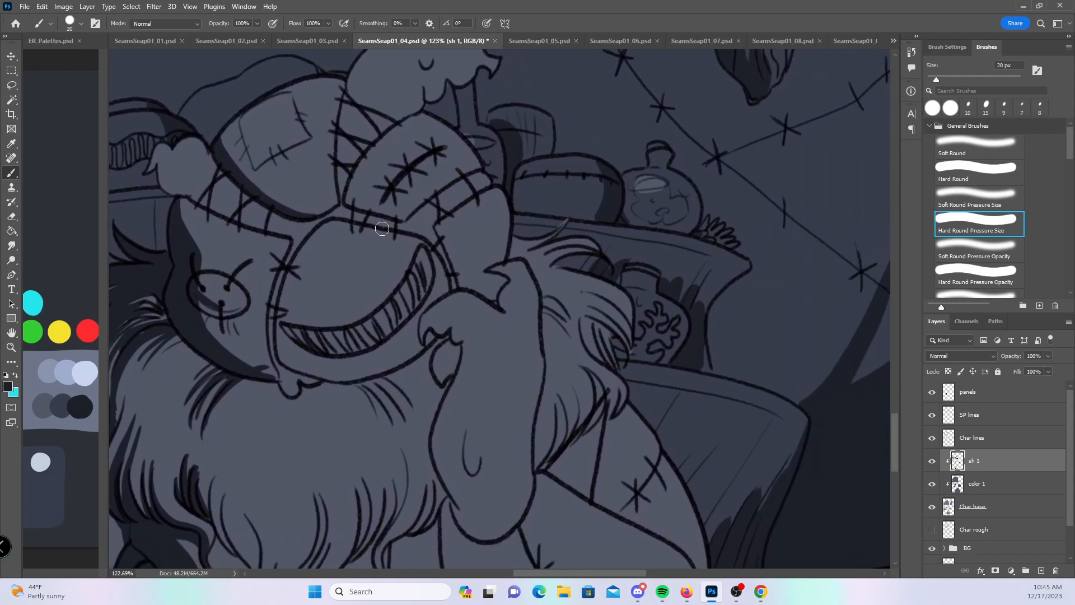
pyautogui.moveTo(257, 371)
pyautogui.mouseDown()
pyautogui.moveTo(278, 311)
pyautogui.moveTo(278, 340)
pyautogui.moveTo(276, 312)
pyautogui.moveTo(295, 366)
pyautogui.moveTo(322, 379)
pyautogui.moveTo(286, 359)
pyautogui.moveTo(344, 380)
pyautogui.moveTo(275, 344)
pyautogui.moveTo(357, 378)
pyautogui.mouseUp()
# - Shade the central beard strands of the bottom-panel creature down to the pointed tips
pyautogui.moveTo(568, 417)
pyautogui.mouseDown()
pyautogui.moveTo(595, 311)
pyautogui.moveTo(630, 269)
pyautogui.mouseUp()
pyautogui.moveTo(282, 282)
pyautogui.mouseDown()
pyautogui.moveTo(292, 319)
pyautogui.moveTo(292, 298)
pyautogui.moveTo(318, 370)
pyautogui.mouseUp()
pyautogui.moveTo(310, 292)
pyautogui.mouseDown()
pyautogui.moveTo(332, 381)
pyautogui.moveTo(309, 353)
pyautogui.moveTo(337, 412)
pyautogui.mouseUp()
pyautogui.moveTo(326, 315); pyautogui.dragTo(354, 428)
pyautogui.moveTo(344, 386); pyautogui.dragTo(367, 431)
pyautogui.moveTo(329, 393)
pyautogui.mouseDown()
pyautogui.moveTo(355, 417)
pyautogui.moveTo(343, 426)
pyautogui.moveTo(365, 394)
pyautogui.moveTo(361, 428)
pyautogui.moveTo(364, 338)
pyautogui.moveTo(354, 311)
pyautogui.moveTo(349, 388)
pyautogui.moveTo(368, 306)
pyautogui.moveTo(346, 380)
pyautogui.mouseUp()
pyautogui.moveTo(373, 324); pyautogui.dragTo(368, 422)
pyautogui.moveTo(359, 379)
pyautogui.mouseDown()
pyautogui.moveTo(383, 433)
pyautogui.moveTo(404, 446)
pyautogui.mouseUp()
pyautogui.moveTo(379, 387)
pyautogui.mouseDown()
pyautogui.moveTo(394, 435)
pyautogui.moveTo(389, 420)
pyautogui.mouseUp()
pyautogui.moveTo(398, 369); pyautogui.dragTo(379, 392)
pyautogui.moveTo(399, 336); pyautogui.dragTo(386, 386)
pyautogui.moveTo(402, 297); pyautogui.dragTo(380, 406)
pyautogui.moveTo(417, 347); pyautogui.dragTo(395, 420)
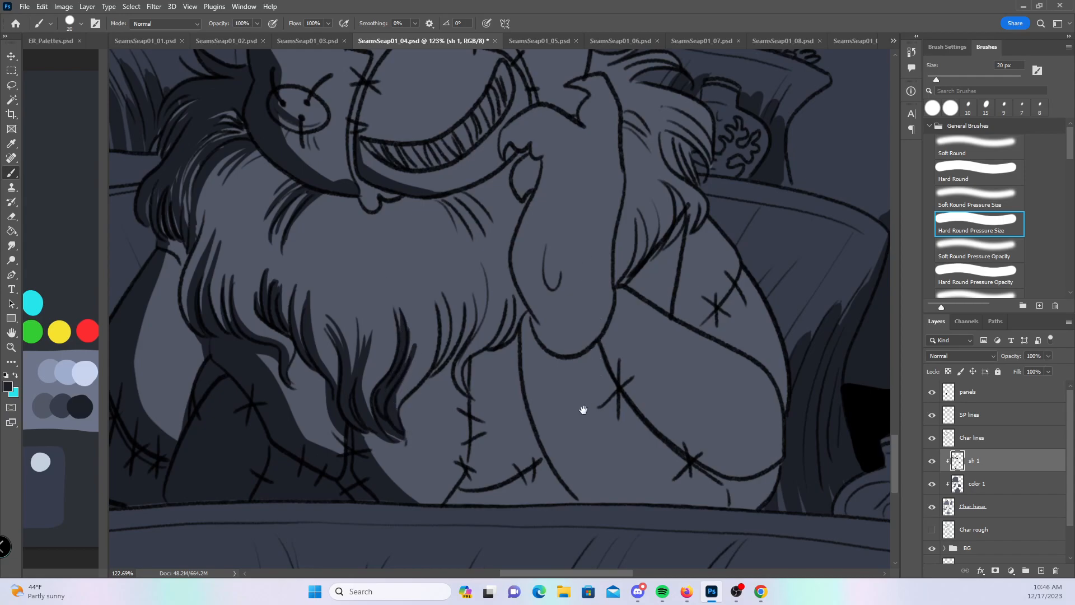
# - Outline the shadows on the bottom-panel creature's upper arm and body beneath its propped forearm
pyautogui.moveTo(583, 412); pyautogui.dragTo(415, 400)
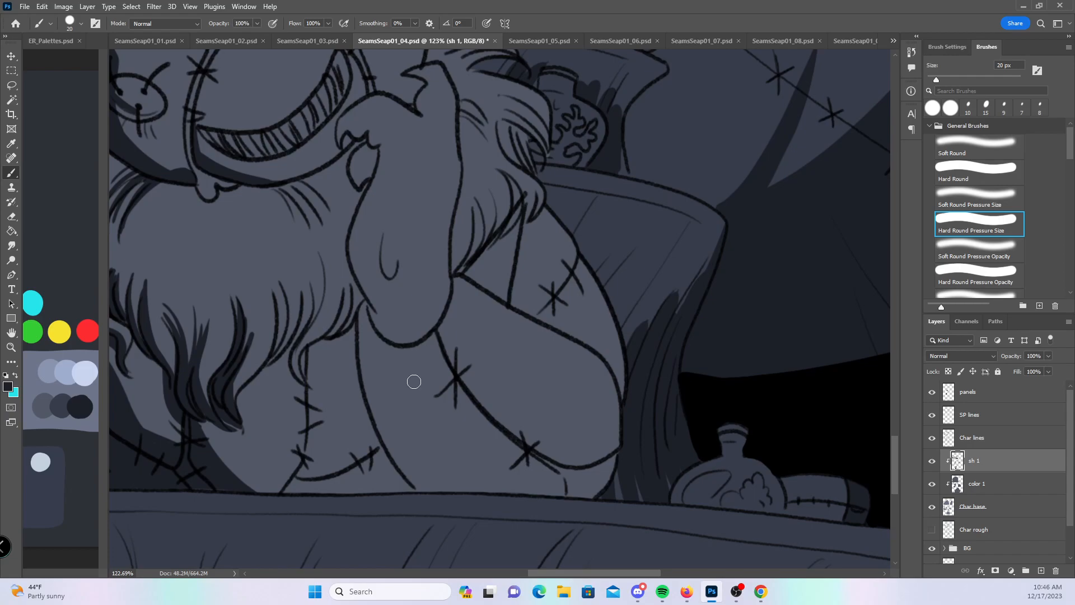
pyautogui.moveTo(415, 344)
pyautogui.mouseDown()
pyautogui.moveTo(518, 472)
pyautogui.moveTo(567, 494)
pyautogui.mouseUp()
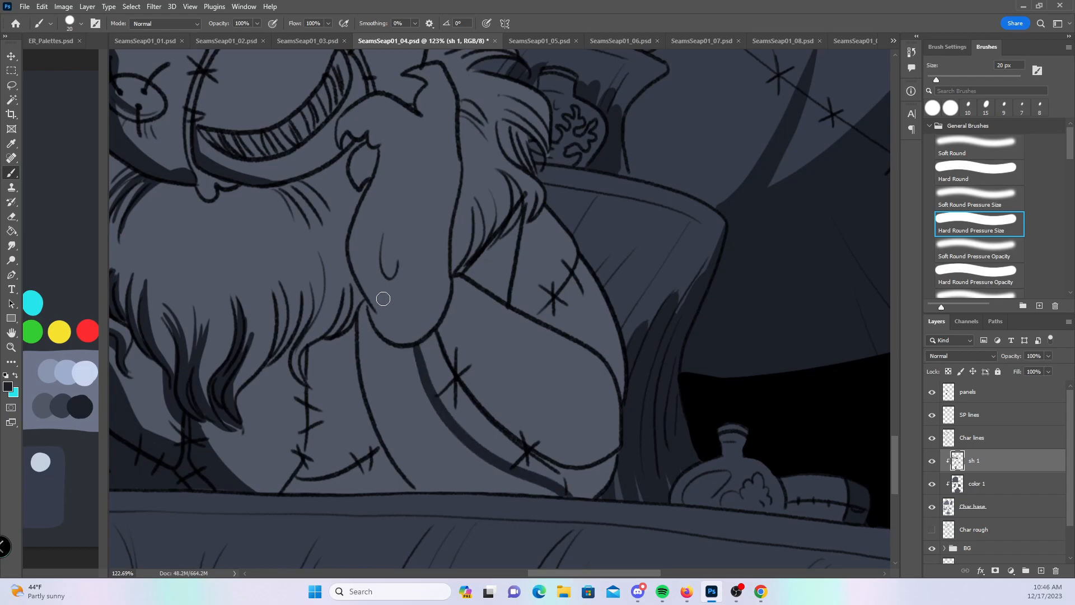
pyautogui.moveTo(356, 323)
pyautogui.mouseDown()
pyautogui.moveTo(401, 499)
pyautogui.moveTo(356, 363)
pyautogui.moveTo(386, 468)
pyautogui.moveTo(416, 497)
pyautogui.moveTo(356, 357)
pyautogui.moveTo(359, 258)
pyautogui.moveTo(362, 325)
pyautogui.moveTo(366, 303)
pyautogui.moveTo(373, 339)
pyautogui.moveTo(408, 352)
pyautogui.moveTo(458, 299)
pyautogui.moveTo(441, 332)
pyautogui.moveTo(456, 367)
pyautogui.moveTo(444, 318)
pyautogui.moveTo(459, 366)
pyautogui.moveTo(448, 322)
pyautogui.moveTo(453, 351)
pyautogui.mouseUp()
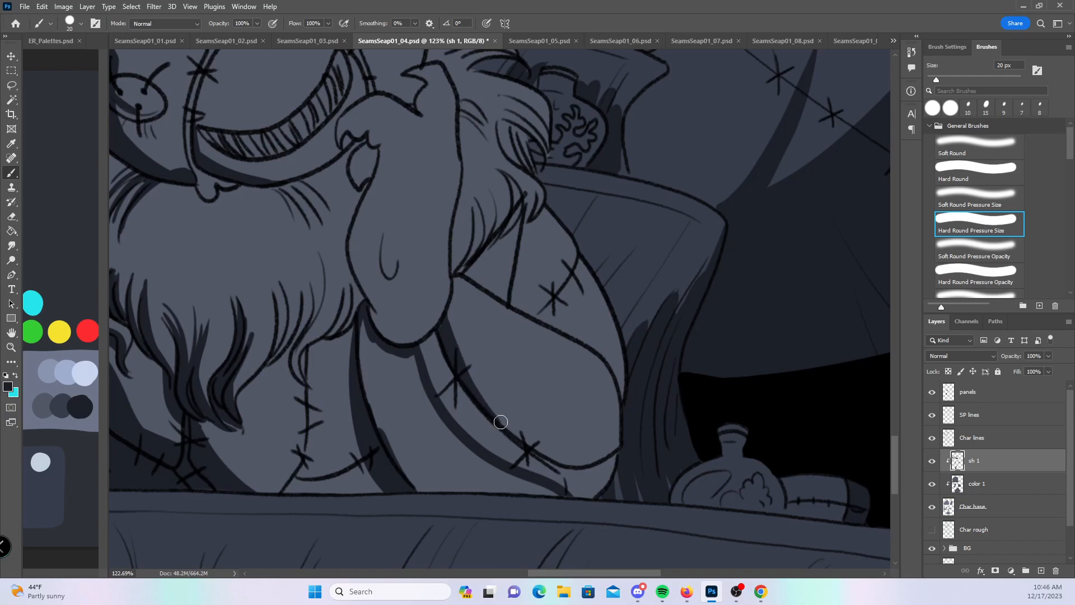
# - Shade the beard strands next to the propped forearm and widen the body shadow beneath them
pyautogui.moveTo(271, 286); pyautogui.dragTo(263, 370)
pyautogui.moveTo(278, 278)
pyautogui.mouseDown()
pyautogui.moveTo(273, 363)
pyautogui.moveTo(248, 389)
pyautogui.moveTo(242, 420)
pyautogui.mouseUp()
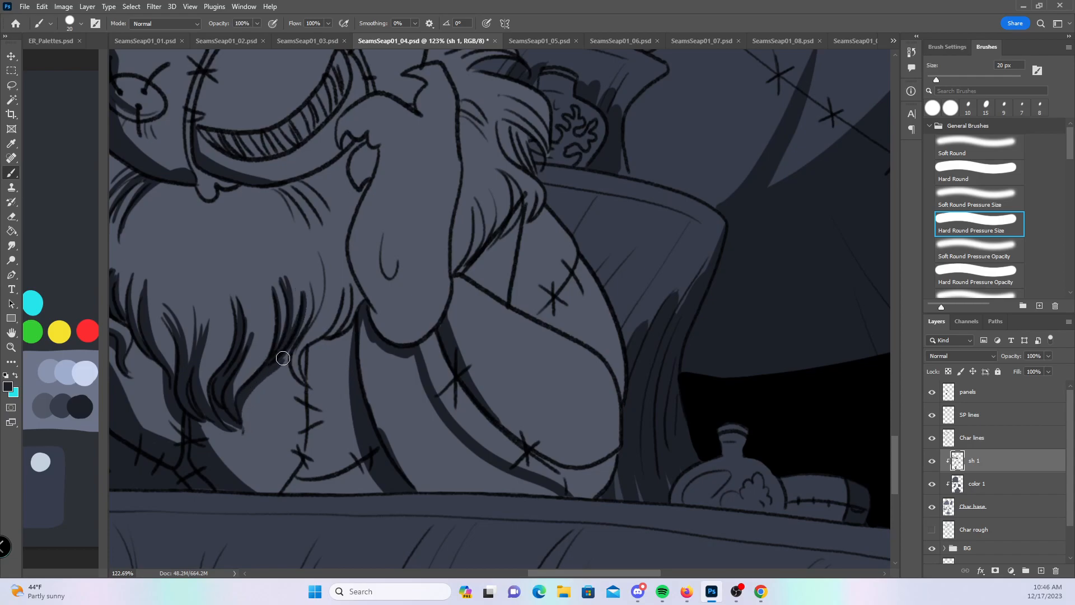
pyautogui.moveTo(329, 256)
pyautogui.mouseDown()
pyautogui.moveTo(296, 355)
pyautogui.moveTo(296, 345)
pyautogui.moveTo(303, 386)
pyautogui.moveTo(280, 360)
pyautogui.moveTo(311, 382)
pyautogui.moveTo(295, 348)
pyautogui.moveTo(284, 357)
pyautogui.moveTo(310, 325)
pyautogui.moveTo(306, 378)
pyautogui.moveTo(334, 331)
pyautogui.moveTo(316, 346)
pyautogui.moveTo(337, 278)
pyautogui.moveTo(350, 340)
pyautogui.moveTo(355, 325)
pyautogui.moveTo(360, 438)
pyautogui.moveTo(350, 421)
pyautogui.moveTo(373, 467)
pyautogui.mouseUp()
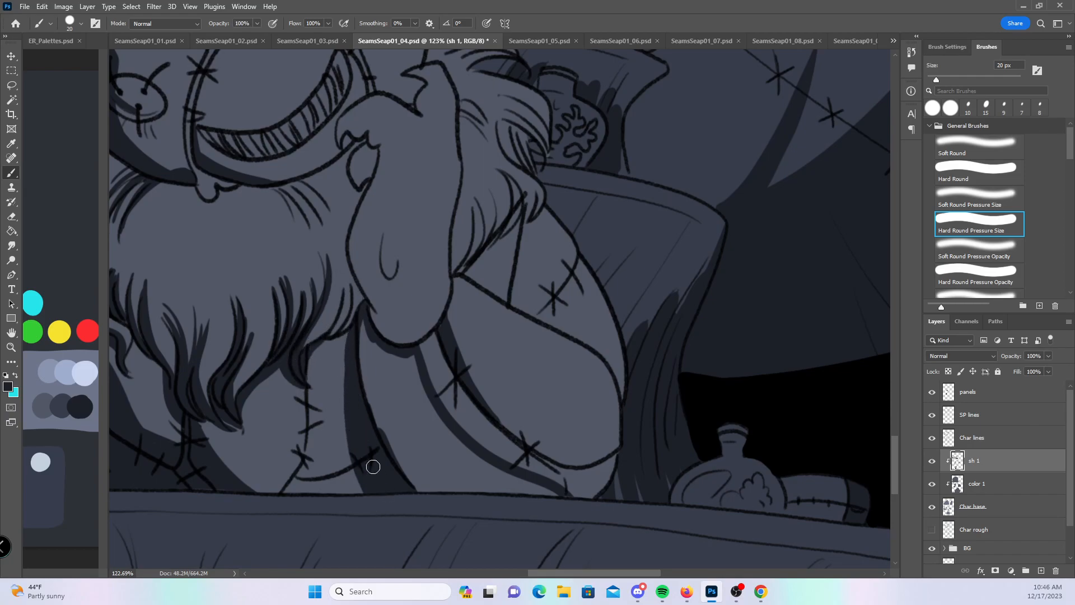
# - Shade the lower belly seam and fill the shadow beneath the propped forearm solidly with the Hard Round brush
pyautogui.moveTo(300, 471)
pyautogui.mouseDown()
pyautogui.moveTo(291, 494)
pyautogui.moveTo(296, 481)
pyautogui.moveTo(377, 483)
pyautogui.mouseUp()
pyautogui.click(942, 178)
pyautogui.moveTo(369, 359)
pyautogui.mouseDown()
pyautogui.moveTo(367, 329)
pyautogui.moveTo(387, 359)
pyautogui.moveTo(409, 351)
pyautogui.moveTo(418, 374)
pyautogui.moveTo(392, 327)
pyautogui.moveTo(348, 320)
pyautogui.moveTo(410, 322)
pyautogui.moveTo(385, 406)
pyautogui.moveTo(439, 505)
pyautogui.moveTo(504, 493)
pyautogui.moveTo(495, 471)
pyautogui.moveTo(504, 470)
pyautogui.moveTo(478, 496)
pyautogui.mouseUp()
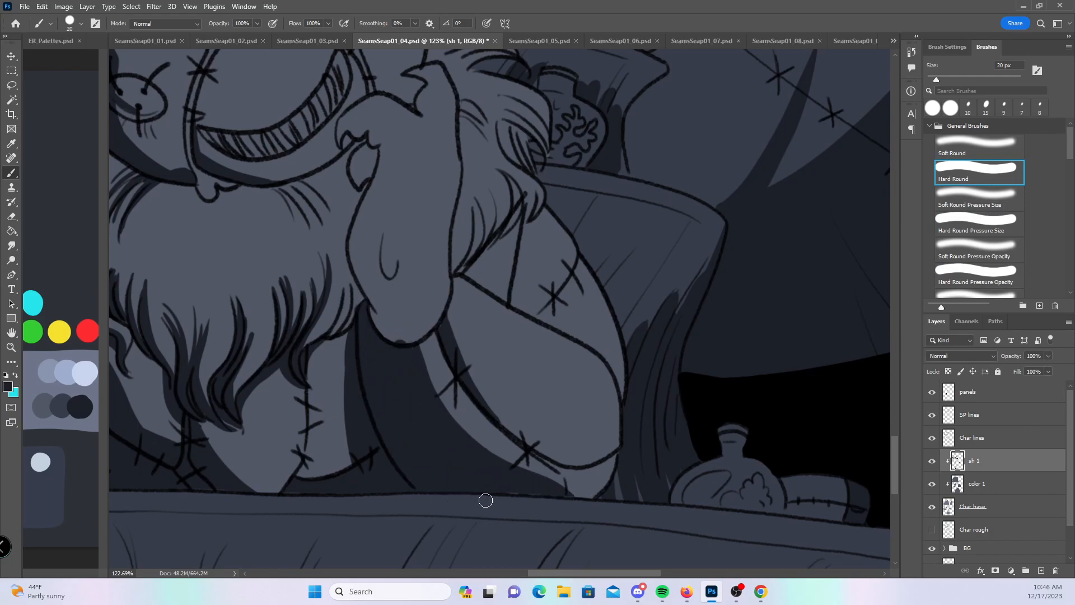
pyautogui.click(992, 227)
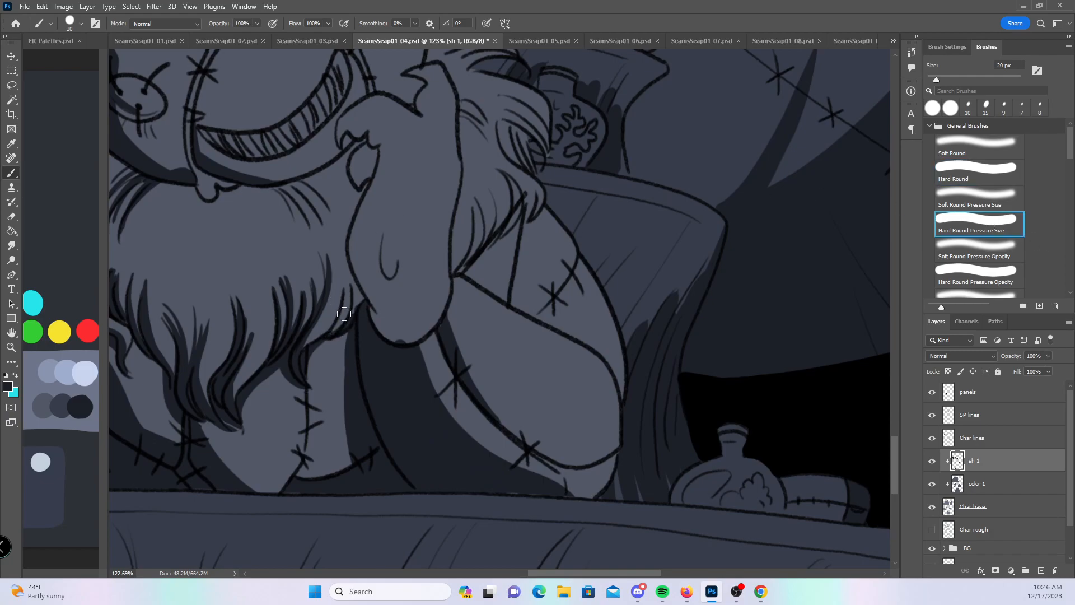
# - Shade the beard edge beside the propped forearm and the fur strands under the bottom-panel creature's chin with Hard Round Pressure Size
pyautogui.moveTo(363, 286)
pyautogui.mouseDown()
pyautogui.moveTo(335, 335)
pyautogui.moveTo(345, 320)
pyautogui.mouseUp()
pyautogui.moveTo(536, 267)
pyautogui.mouseDown()
pyautogui.moveTo(672, 379)
pyautogui.moveTo(680, 351)
pyautogui.mouseUp()
pyautogui.moveTo(415, 307)
pyautogui.mouseDown()
pyautogui.moveTo(436, 338)
pyautogui.moveTo(413, 305)
pyautogui.moveTo(425, 320)
pyautogui.moveTo(415, 316)
pyautogui.moveTo(435, 310)
pyautogui.moveTo(423, 303)
pyautogui.moveTo(456, 312)
pyautogui.moveTo(442, 297)
pyautogui.moveTo(484, 267)
pyautogui.mouseUp()
pyautogui.moveTo(372, 305); pyautogui.dragTo(407, 310)
# - Shade the mane strands behind the bottom-panel creature's propped forearm and the shoulder patch beneath them
pyautogui.moveTo(591, 286); pyautogui.dragTo(584, 387)
pyautogui.moveTo(589, 314)
pyautogui.mouseDown()
pyautogui.moveTo(584, 393)
pyautogui.moveTo(596, 379)
pyautogui.moveTo(580, 385)
pyautogui.moveTo(589, 286)
pyautogui.mouseUp()
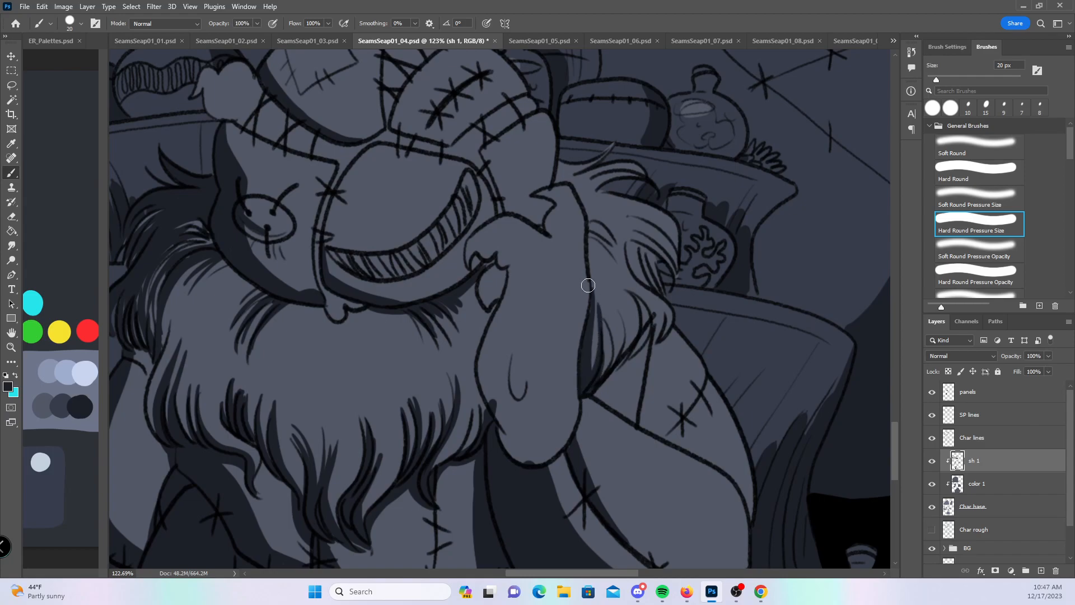
pyautogui.moveTo(607, 323)
pyautogui.mouseDown()
pyautogui.moveTo(611, 346)
pyautogui.moveTo(604, 296)
pyautogui.moveTo(592, 388)
pyautogui.moveTo(633, 198)
pyautogui.moveTo(593, 319)
pyautogui.moveTo(593, 373)
pyautogui.mouseUp()
pyautogui.moveTo(591, 277)
pyautogui.mouseDown()
pyautogui.moveTo(608, 359)
pyautogui.moveTo(622, 330)
pyautogui.moveTo(620, 359)
pyautogui.mouseUp()
pyautogui.moveTo(642, 292)
pyautogui.mouseDown()
pyautogui.moveTo(598, 394)
pyautogui.moveTo(612, 407)
pyautogui.moveTo(606, 388)
pyautogui.moveTo(618, 372)
pyautogui.moveTo(639, 413)
pyautogui.moveTo(648, 328)
pyautogui.moveTo(633, 283)
pyautogui.moveTo(646, 352)
pyautogui.moveTo(658, 310)
pyautogui.moveTo(661, 325)
pyautogui.moveTo(649, 366)
pyautogui.moveTo(657, 436)
pyautogui.moveTo(650, 353)
pyautogui.moveTo(678, 309)
pyautogui.mouseUp()
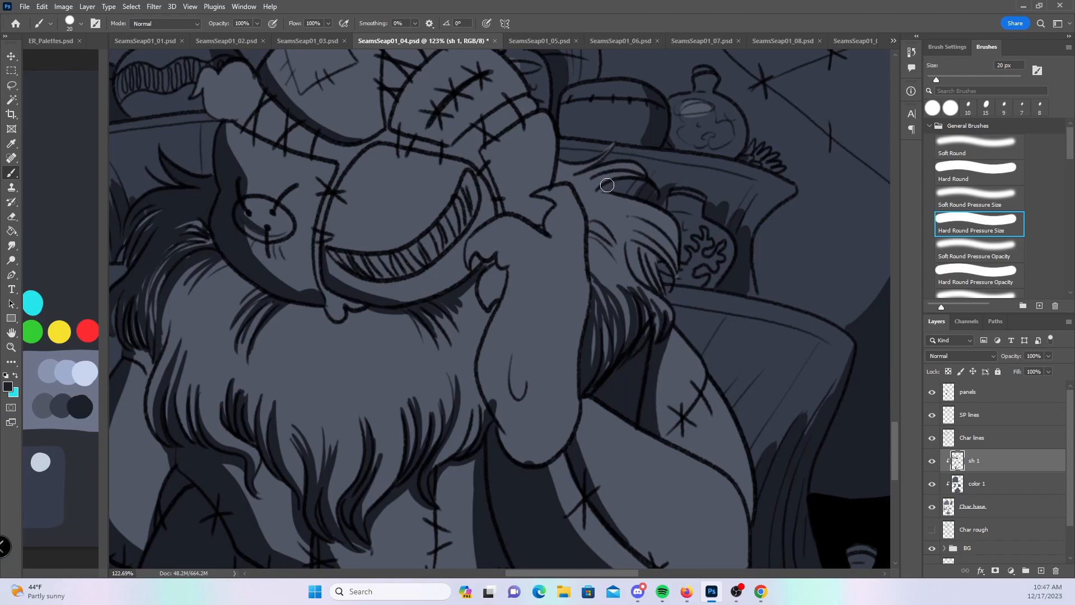
pyautogui.moveTo(627, 239)
pyautogui.mouseDown()
pyautogui.moveTo(663, 290)
pyautogui.moveTo(661, 267)
pyautogui.moveTo(630, 230)
pyautogui.moveTo(675, 263)
pyautogui.moveTo(633, 227)
pyautogui.moveTo(677, 299)
pyautogui.mouseUp()
# - Shade the edges of the bottom-panel creature's stitched-eye patch, adjoining cheek and muzzle, and touch up the nearby face and mane
pyautogui.moveTo(572, 353); pyautogui.dragTo(542, 464)
pyautogui.moveTo(392, 177)
pyautogui.mouseDown()
pyautogui.moveTo(363, 229)
pyautogui.moveTo(463, 267)
pyautogui.moveTo(451, 261)
pyautogui.moveTo(475, 313)
pyautogui.moveTo(458, 292)
pyautogui.mouseUp()
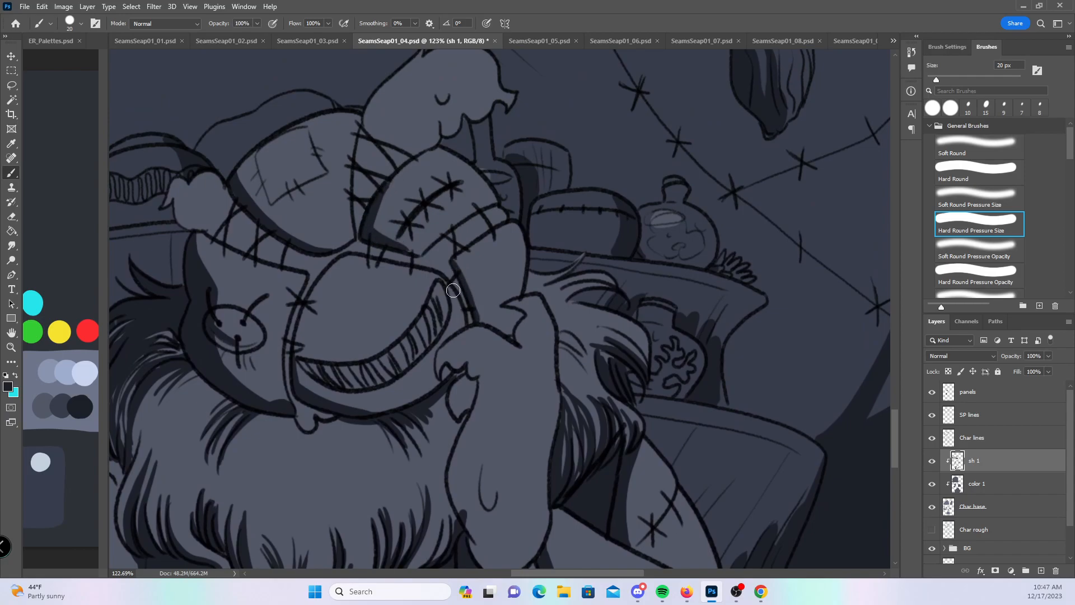
pyautogui.moveTo(308, 367)
pyautogui.mouseDown()
pyautogui.moveTo(330, 379)
pyautogui.moveTo(350, 369)
pyautogui.moveTo(345, 381)
pyautogui.moveTo(366, 386)
pyautogui.moveTo(384, 384)
pyautogui.moveTo(392, 366)
pyautogui.mouseUp()
pyautogui.moveTo(526, 291)
pyautogui.mouseDown()
pyautogui.moveTo(585, 258)
pyautogui.moveTo(546, 294)
pyautogui.moveTo(577, 277)
pyautogui.moveTo(555, 297)
pyautogui.moveTo(581, 290)
pyautogui.moveTo(563, 348)
pyautogui.moveTo(587, 300)
pyautogui.mouseUp()
# - Save page 04 and switch to the SeamsSeap01_03.psd document
pyautogui.press('z')
pyautogui.moveTo(660, 351)
pyautogui.mouseDown()
pyautogui.moveTo(606, 367)
pyautogui.moveTo(603, 355)
pyautogui.mouseUp()
pyautogui.hotkey('ctrl', 's')
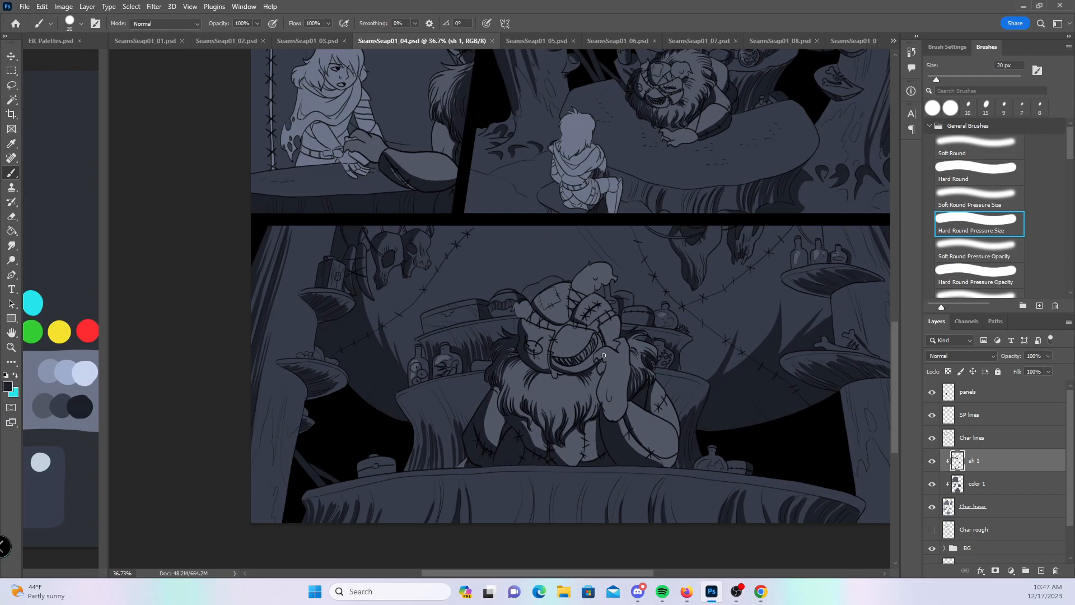
pyautogui.click(290, 43)
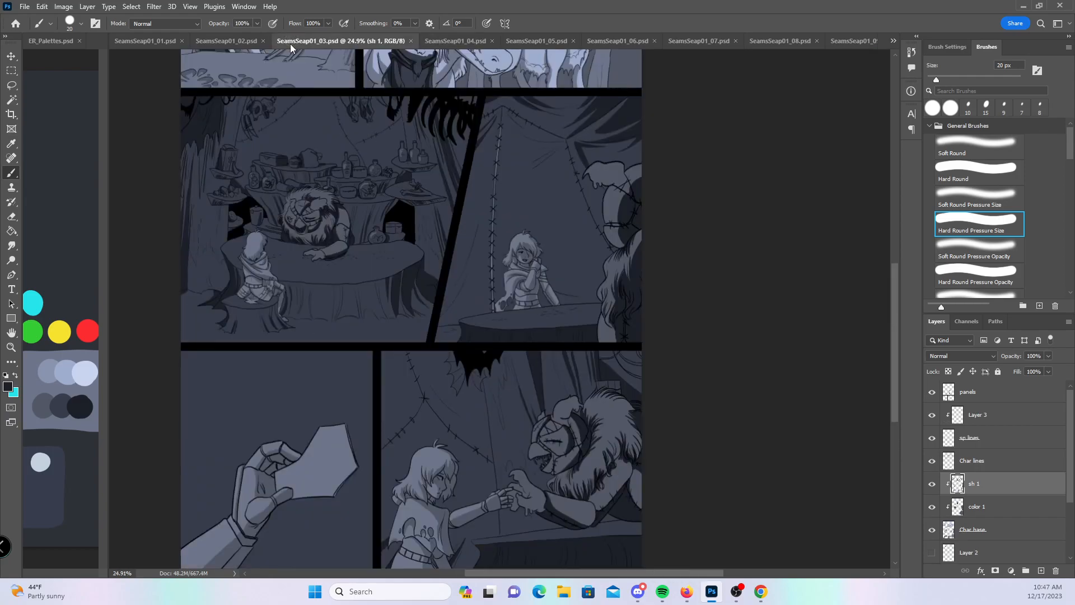
# - Return to SeamsSeap01_04.psd and outline the hair shadow on the character seated with their back turned, using a 10 px brush
pyautogui.click(453, 42)
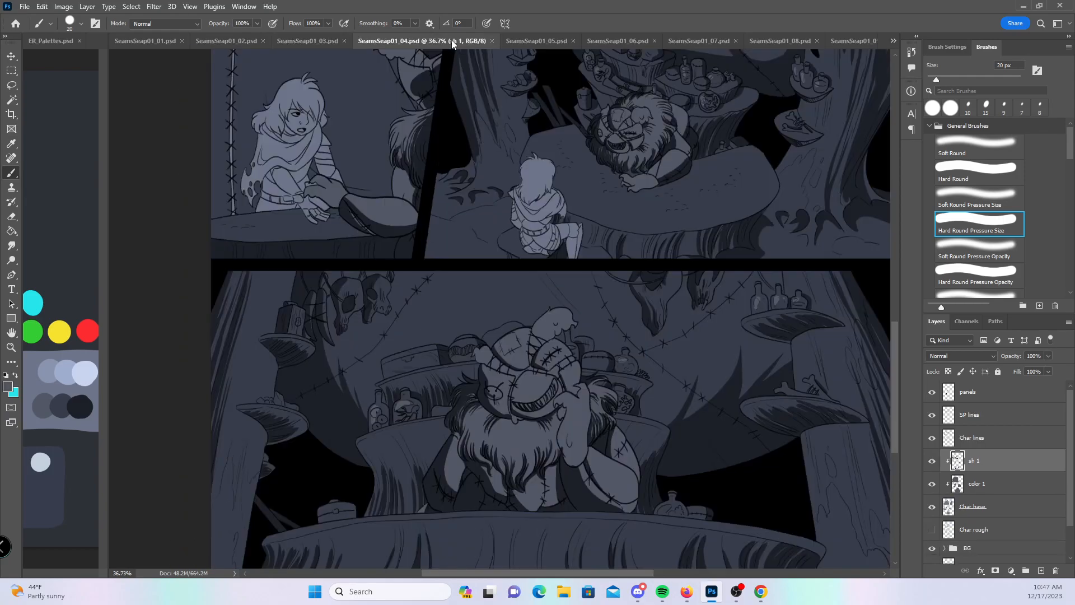
pyautogui.scroll(3, 895, 318)
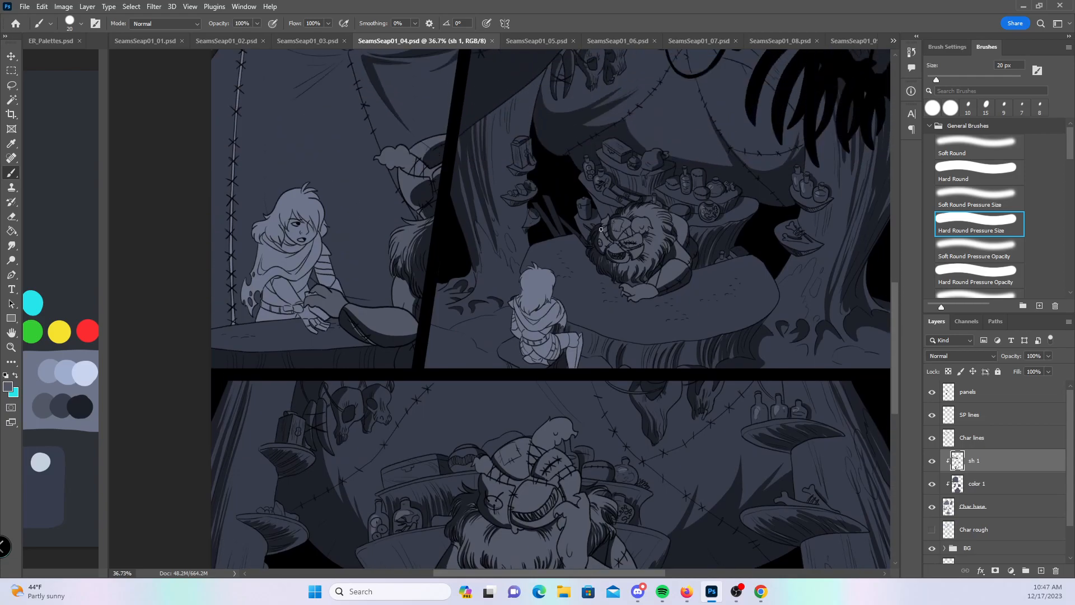
pyautogui.press('z')
pyautogui.moveTo(575, 347); pyautogui.dragTo(577, 380)
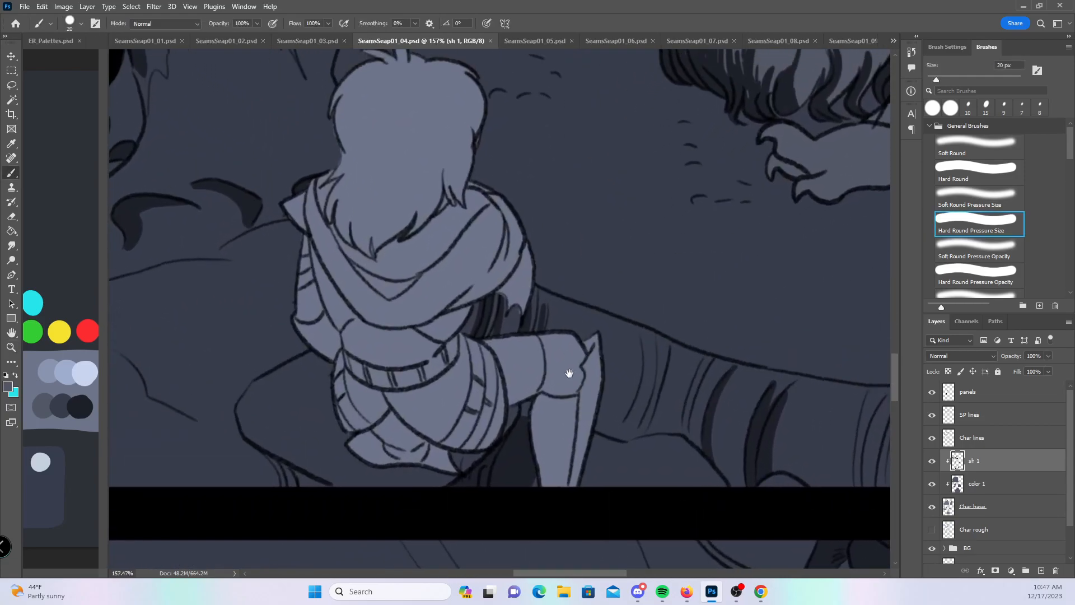
pyautogui.moveTo(498, 212); pyautogui.dragTo(499, 240)
pyautogui.press('[')
pyautogui.moveTo(377, 299); pyautogui.dragTo(437, 201)
pyautogui.moveTo(436, 239); pyautogui.dragTo(464, 149)
pyautogui.moveTo(430, 110)
pyautogui.mouseDown()
pyautogui.moveTo(458, 135)
pyautogui.moveTo(437, 113)
pyautogui.moveTo(468, 193)
pyautogui.mouseUp()
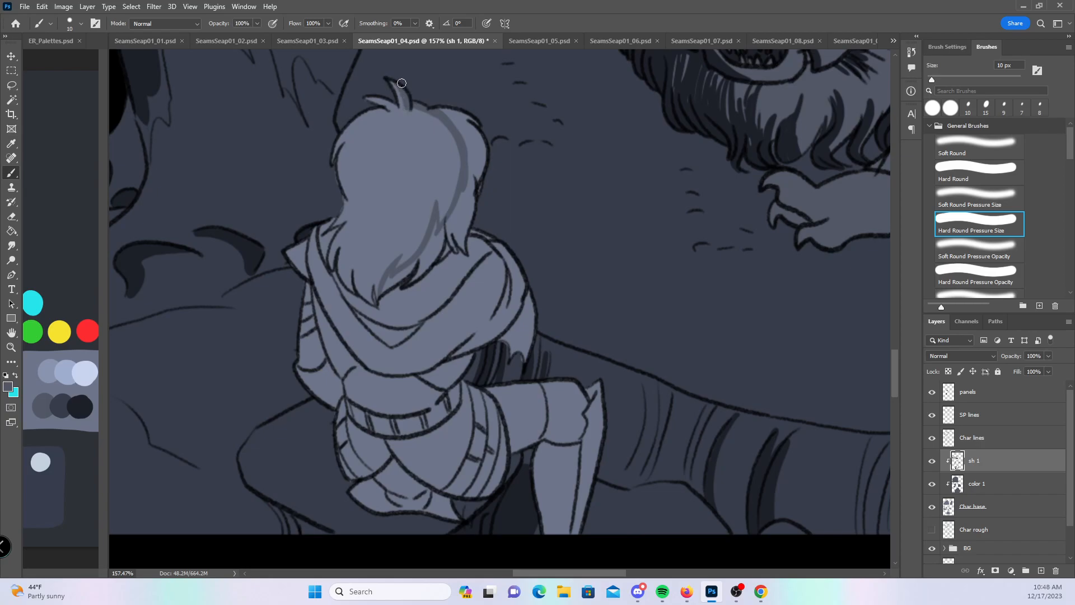
# - Shade the seated character's inner hood edge, then fill the hair shadow and lower strands with a 15 px brush
pyautogui.moveTo(313, 244)
pyautogui.mouseDown()
pyautogui.moveTo(354, 316)
pyautogui.moveTo(345, 308)
pyautogui.moveTo(332, 289)
pyautogui.moveTo(393, 348)
pyautogui.moveTo(360, 304)
pyautogui.moveTo(358, 316)
pyautogui.moveTo(392, 330)
pyautogui.mouseUp()
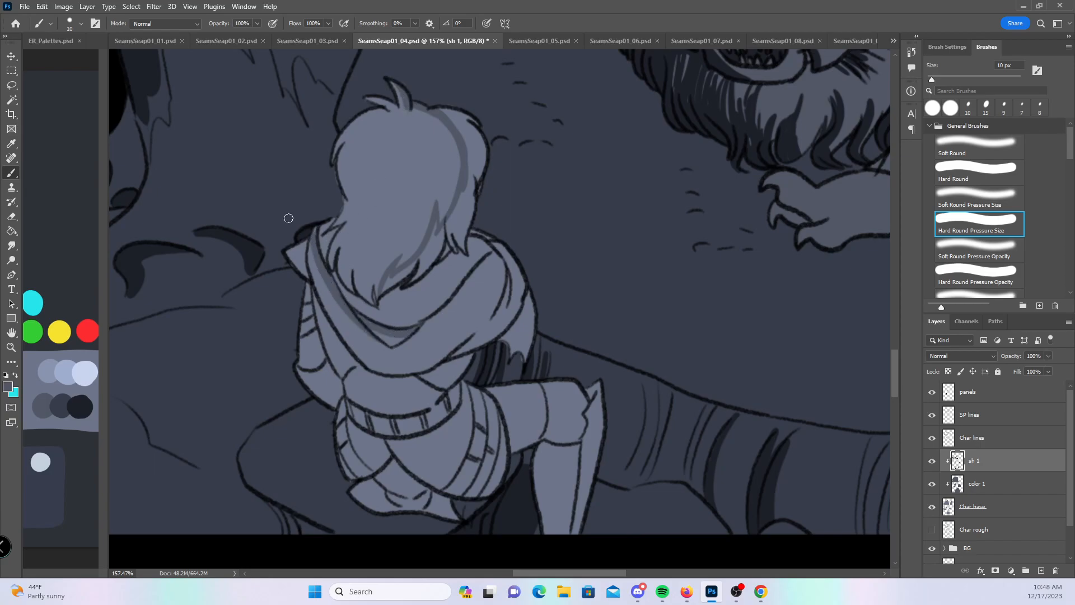
pyautogui.moveTo(308, 274)
pyautogui.mouseDown()
pyautogui.moveTo(304, 238)
pyautogui.moveTo(322, 262)
pyautogui.moveTo(330, 242)
pyautogui.mouseUp()
pyautogui.press(']')
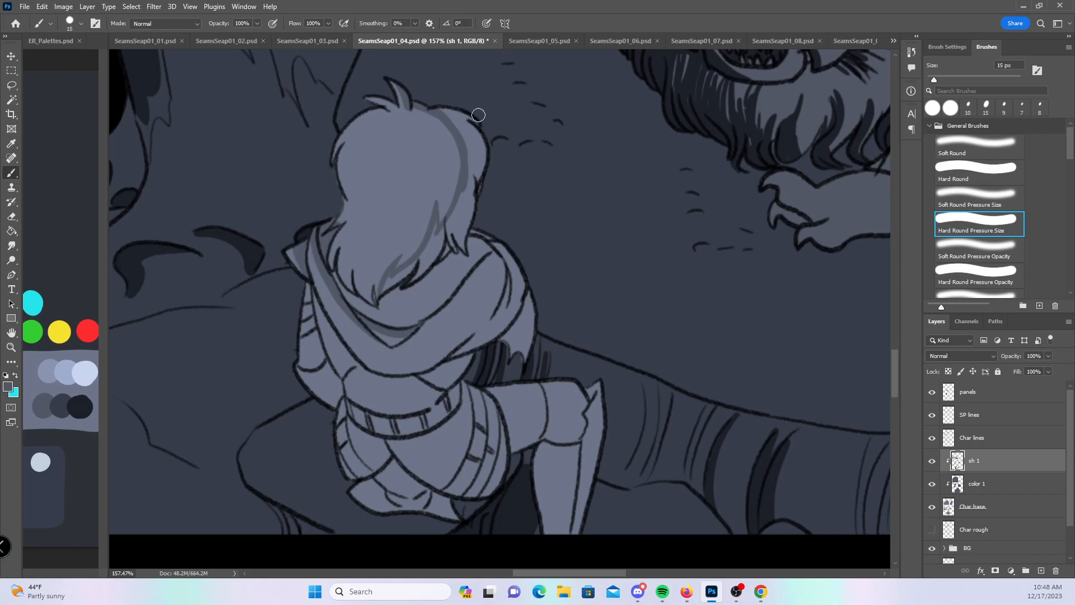
pyautogui.moveTo(393, 288)
pyautogui.mouseDown()
pyautogui.moveTo(420, 261)
pyautogui.moveTo(437, 206)
pyautogui.moveTo(425, 257)
pyautogui.moveTo(445, 234)
pyautogui.moveTo(462, 163)
pyautogui.moveTo(456, 103)
pyautogui.moveTo(490, 188)
pyautogui.mouseUp()
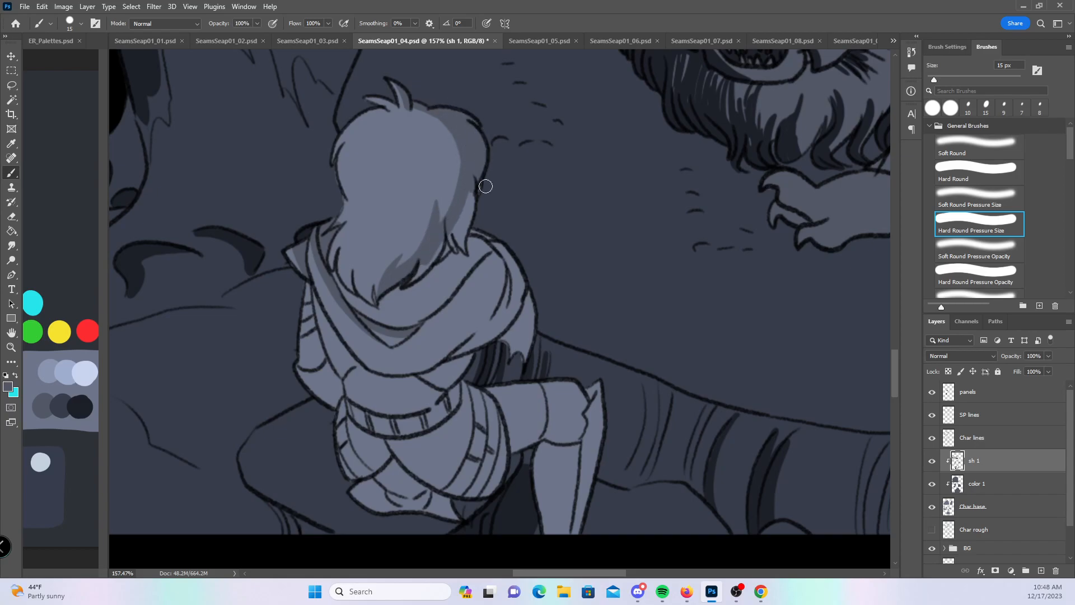
pyautogui.moveTo(375, 293)
pyautogui.mouseDown()
pyautogui.moveTo(376, 254)
pyautogui.moveTo(353, 255)
pyautogui.moveTo(368, 280)
pyautogui.moveTo(361, 272)
pyautogui.mouseUp()
pyautogui.moveTo(381, 308); pyautogui.dragTo(386, 257)
pyautogui.moveTo(379, 304)
pyautogui.mouseDown()
pyautogui.moveTo(428, 268)
pyautogui.moveTo(465, 213)
pyautogui.moveTo(412, 304)
pyautogui.moveTo(457, 261)
pyautogui.moveTo(414, 322)
pyautogui.moveTo(431, 307)
pyautogui.moveTo(470, 199)
pyautogui.mouseUp()
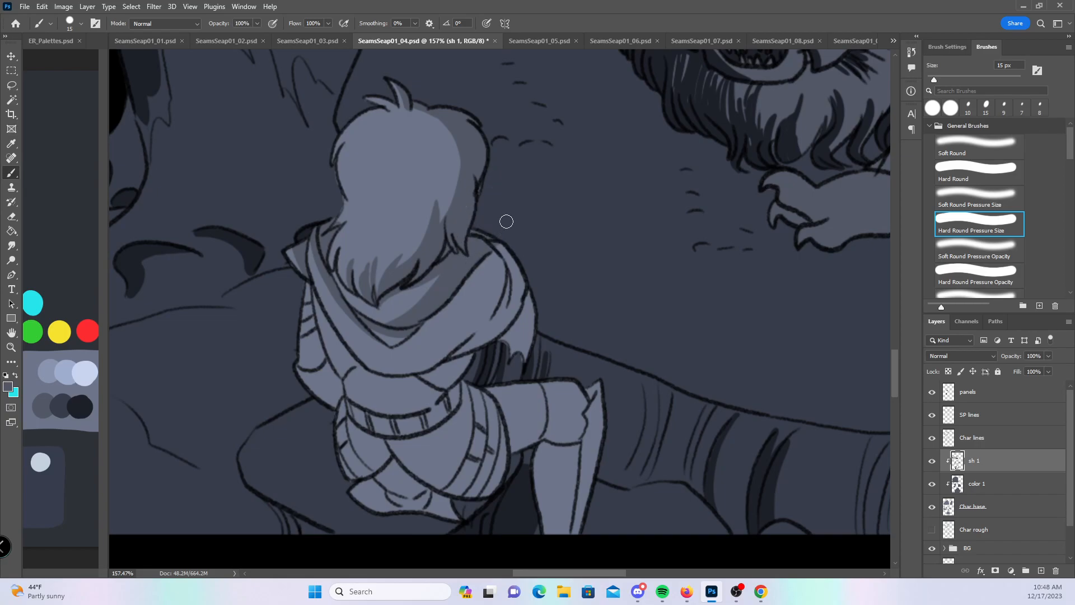
# - Shade the lower folds and shoulder drape of the seated character's cloak, and the arm beside it
pyautogui.moveTo(352, 349)
pyautogui.mouseDown()
pyautogui.moveTo(377, 369)
pyautogui.moveTo(369, 363)
pyautogui.moveTo(457, 356)
pyautogui.moveTo(425, 325)
pyautogui.moveTo(409, 336)
pyautogui.moveTo(372, 324)
pyautogui.moveTo(394, 344)
pyautogui.moveTo(445, 316)
pyautogui.moveTo(417, 368)
pyautogui.moveTo(454, 322)
pyautogui.moveTo(476, 247)
pyautogui.mouseUp()
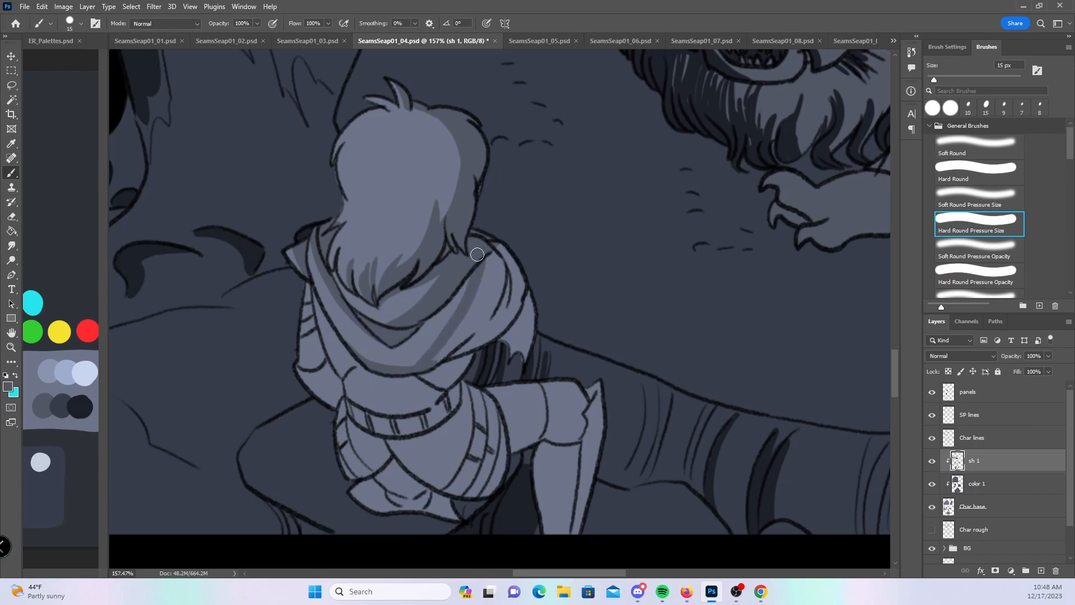
pyautogui.moveTo(459, 336)
pyautogui.mouseDown()
pyautogui.moveTo(482, 314)
pyautogui.moveTo(479, 289)
pyautogui.moveTo(501, 272)
pyautogui.moveTo(490, 319)
pyautogui.moveTo(535, 279)
pyautogui.mouseUp()
pyautogui.moveTo(419, 365); pyautogui.dragTo(483, 343)
pyautogui.moveTo(312, 304)
pyautogui.mouseDown()
pyautogui.moveTo(317, 358)
pyautogui.moveTo(339, 389)
pyautogui.moveTo(328, 376)
pyautogui.mouseUp()
pyautogui.moveTo(315, 290); pyautogui.dragTo(328, 371)
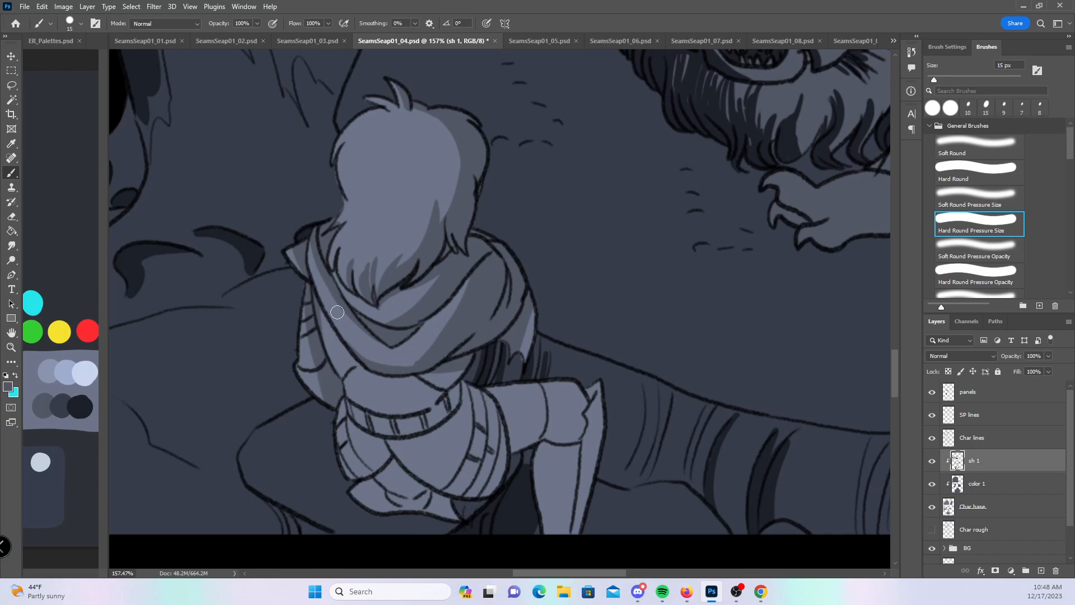
# - Shade the seated character's waist, skirt and bent leg, filling the thigh and shin shadows with Hard Round
pyautogui.scroll(-2, 557, 382)
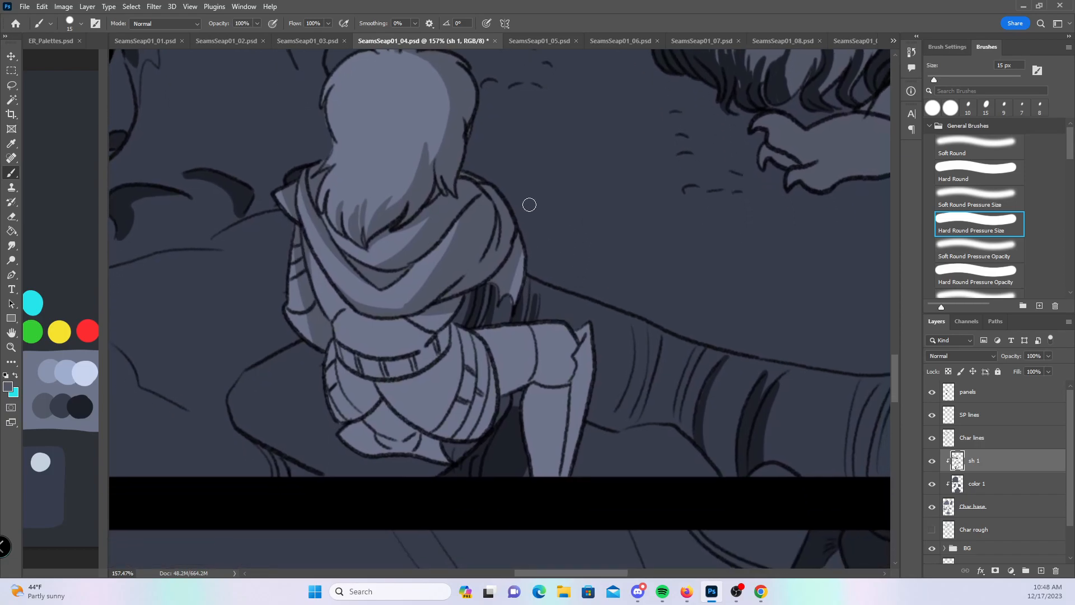
pyautogui.moveTo(424, 347)
pyautogui.mouseDown()
pyautogui.moveTo(467, 360)
pyautogui.moveTo(495, 397)
pyautogui.moveTo(462, 339)
pyautogui.moveTo(442, 331)
pyautogui.mouseUp()
pyautogui.moveTo(367, 423)
pyautogui.mouseDown()
pyautogui.moveTo(380, 411)
pyautogui.moveTo(409, 433)
pyautogui.moveTo(358, 400)
pyautogui.moveTo(363, 379)
pyautogui.mouseUp()
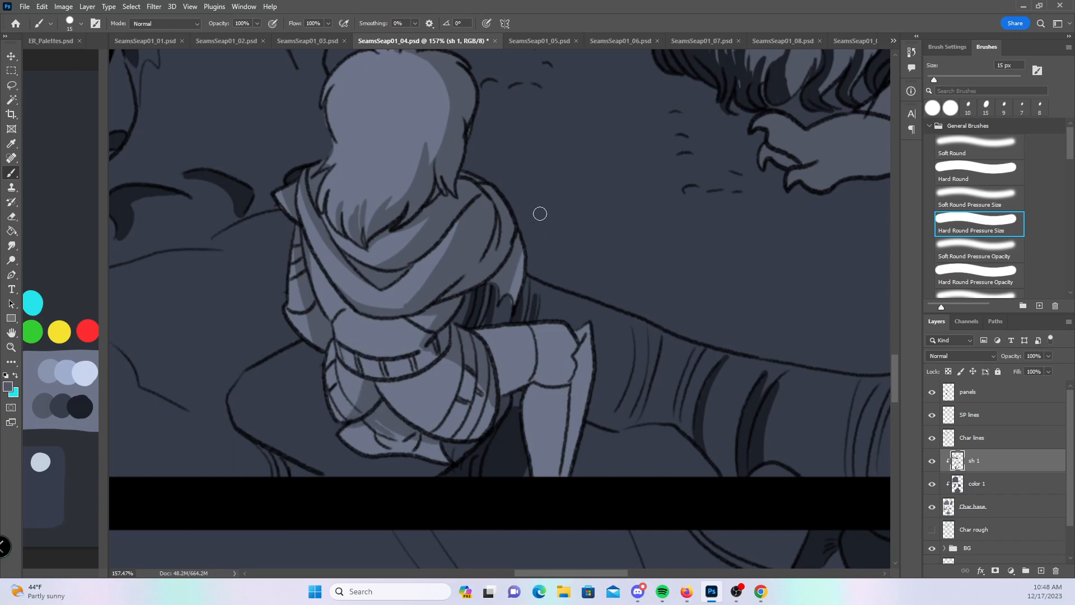
pyautogui.moveTo(491, 355)
pyautogui.mouseDown()
pyautogui.moveTo(571, 351)
pyautogui.moveTo(580, 364)
pyautogui.moveTo(557, 460)
pyautogui.mouseUp()
pyautogui.moveTo(522, 417)
pyautogui.mouseDown()
pyautogui.moveTo(540, 465)
pyautogui.moveTo(523, 395)
pyautogui.moveTo(534, 412)
pyautogui.mouseUp()
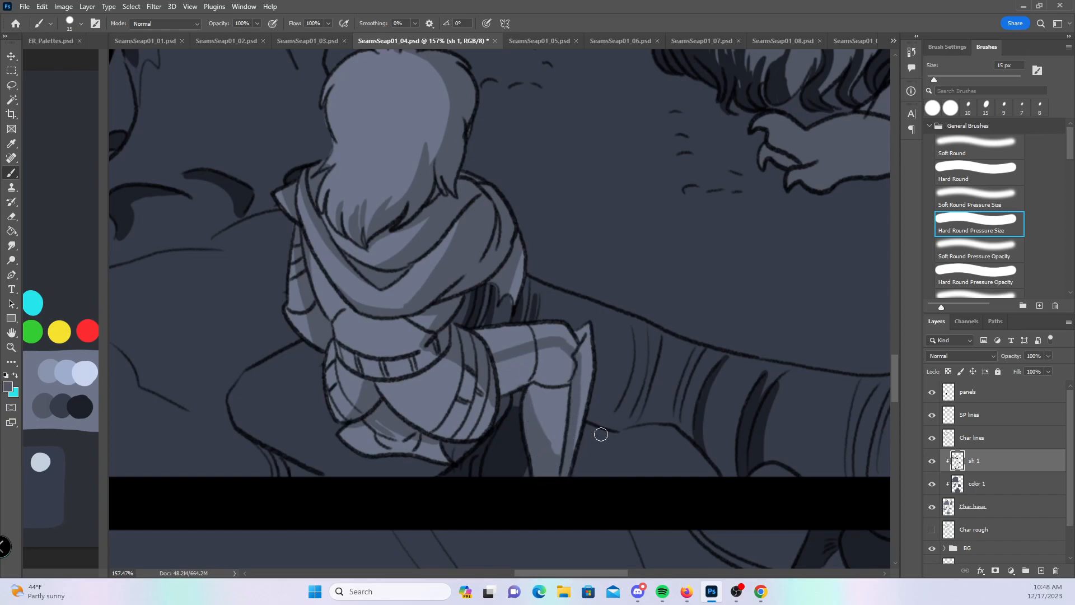
pyautogui.click(979, 165)
pyautogui.moveTo(476, 329)
pyautogui.mouseDown()
pyautogui.moveTo(559, 319)
pyautogui.moveTo(585, 342)
pyautogui.mouseUp()
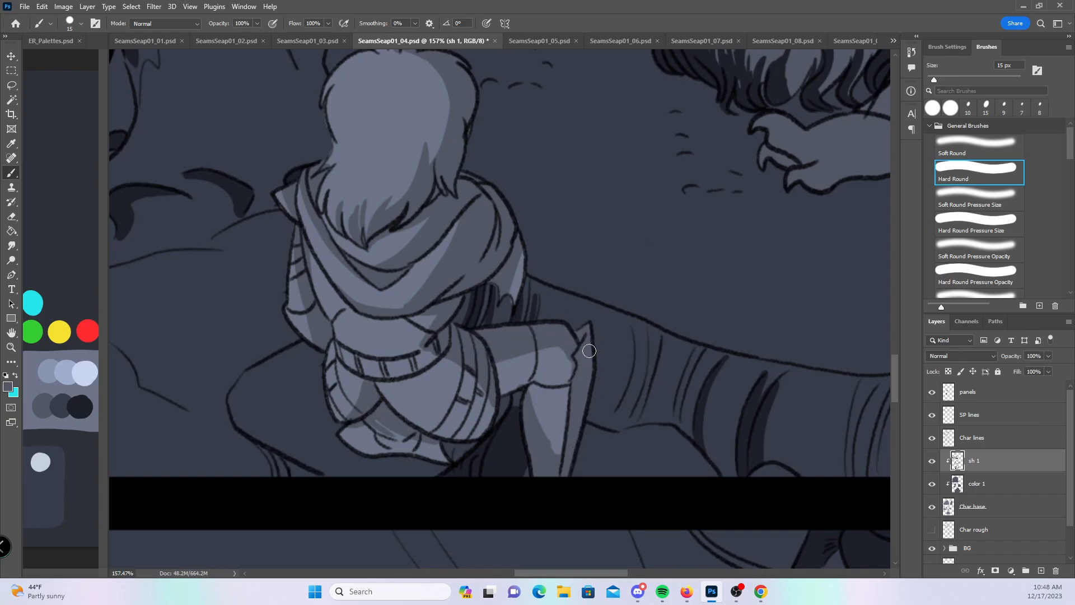
pyautogui.moveTo(548, 437); pyautogui.dragTo(570, 449)
# - Paint the shadow along the lower cloak fold of the character in the neighbouring arm-holding panel with Hard Round Pressure Size
pyautogui.press('z')
pyautogui.moveTo(661, 359); pyautogui.dragTo(579, 361)
pyautogui.press('b')
pyautogui.moveTo(600, 446)
pyautogui.mouseDown()
pyautogui.moveTo(600, 370)
pyautogui.moveTo(594, 439)
pyautogui.mouseUp()
pyautogui.moveTo(409, 332); pyautogui.dragTo(448, 381)
pyautogui.press('z')
pyautogui.moveTo(367, 317); pyautogui.dragTo(430, 305)
pyautogui.press('b')
pyautogui.click(984, 225)
pyautogui.moveTo(580, 322); pyautogui.dragTo(549, 261)
pyautogui.moveTo(278, 363)
pyautogui.mouseDown()
pyautogui.moveTo(324, 292)
pyautogui.moveTo(408, 317)
pyautogui.moveTo(425, 310)
pyautogui.moveTo(464, 258)
pyautogui.moveTo(481, 184)
pyautogui.moveTo(505, 257)
pyautogui.mouseUp()
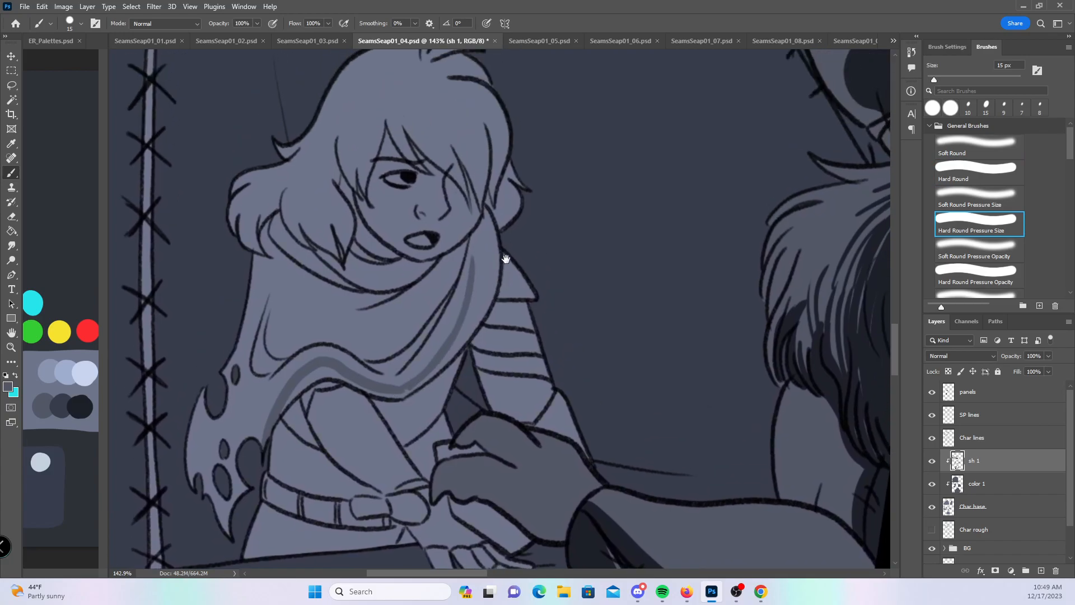
# - Shade the scarf collar beneath the character's chin and side hair
pyautogui.moveTo(281, 250); pyautogui.dragTo(352, 285)
pyautogui.moveTo(308, 248)
pyautogui.mouseDown()
pyautogui.moveTo(358, 283)
pyautogui.moveTo(419, 268)
pyautogui.moveTo(390, 282)
pyautogui.mouseUp()
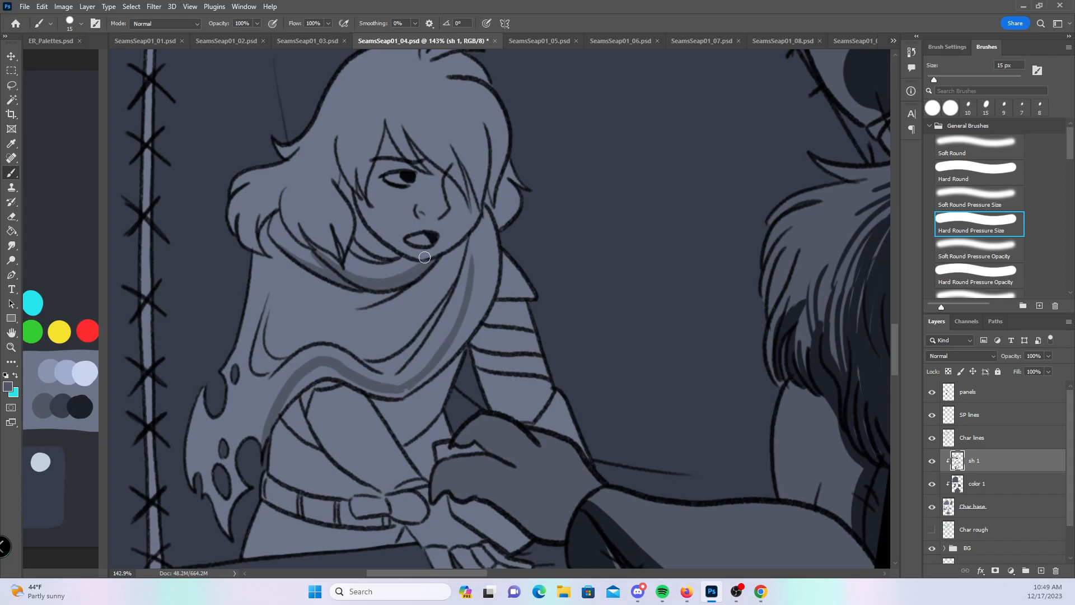
pyautogui.moveTo(348, 184)
pyautogui.mouseDown()
pyautogui.moveTo(395, 257)
pyautogui.moveTo(360, 235)
pyautogui.moveTo(373, 257)
pyautogui.mouseUp()
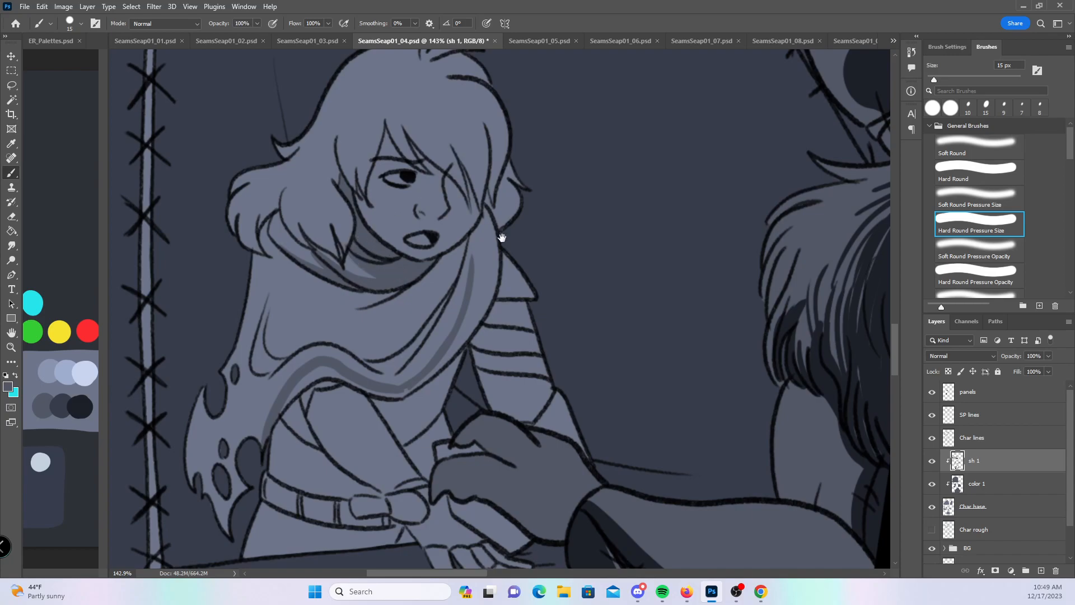
# - Paint shadows in the cloak's side crease and the diagonal folds across the character's chest
pyautogui.moveTo(501, 234); pyautogui.dragTo(492, 261)
pyautogui.moveTo(250, 378)
pyautogui.mouseDown()
pyautogui.moveTo(263, 392)
pyautogui.moveTo(256, 364)
pyautogui.moveTo(267, 388)
pyautogui.mouseUp()
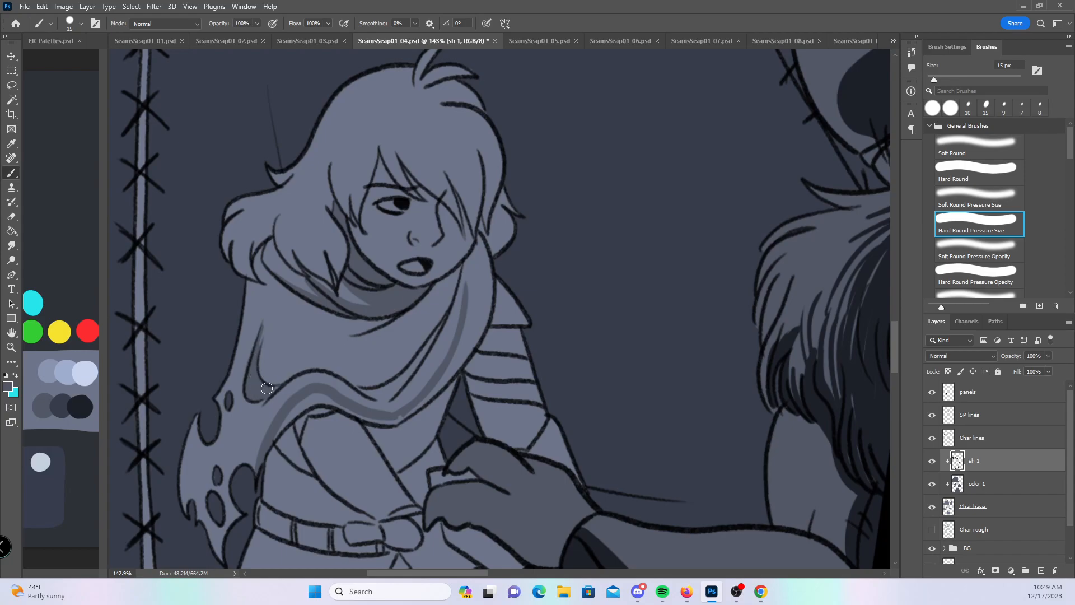
pyautogui.moveTo(357, 389)
pyautogui.mouseDown()
pyautogui.moveTo(395, 392)
pyautogui.moveTo(431, 336)
pyautogui.moveTo(408, 332)
pyautogui.mouseUp()
pyautogui.moveTo(332, 375); pyautogui.dragTo(445, 285)
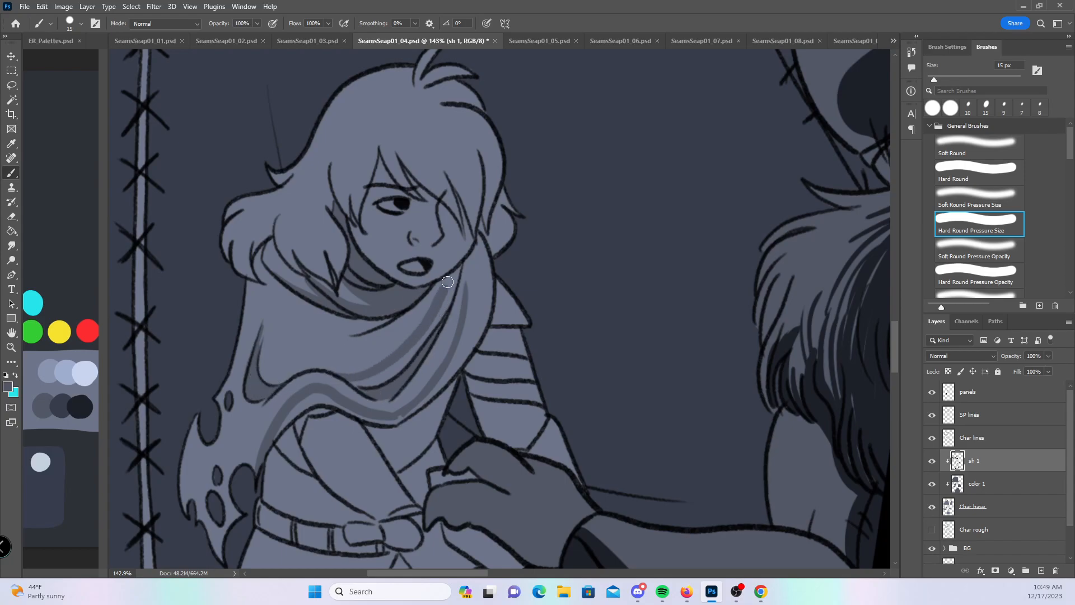
pyautogui.moveTo(361, 338)
pyautogui.mouseDown()
pyautogui.moveTo(449, 281)
pyautogui.moveTo(434, 328)
pyautogui.moveTo(365, 383)
pyautogui.mouseUp()
pyautogui.moveTo(544, 296); pyautogui.dragTo(530, 328)
pyautogui.moveTo(447, 316)
pyautogui.mouseDown()
pyautogui.moveTo(450, 340)
pyautogui.moveTo(461, 286)
pyautogui.mouseUp()
# - Shade the hair lock beside the character's face and the undersides of the strands resting on the shoulder
pyautogui.scroll(3, 475, 265)
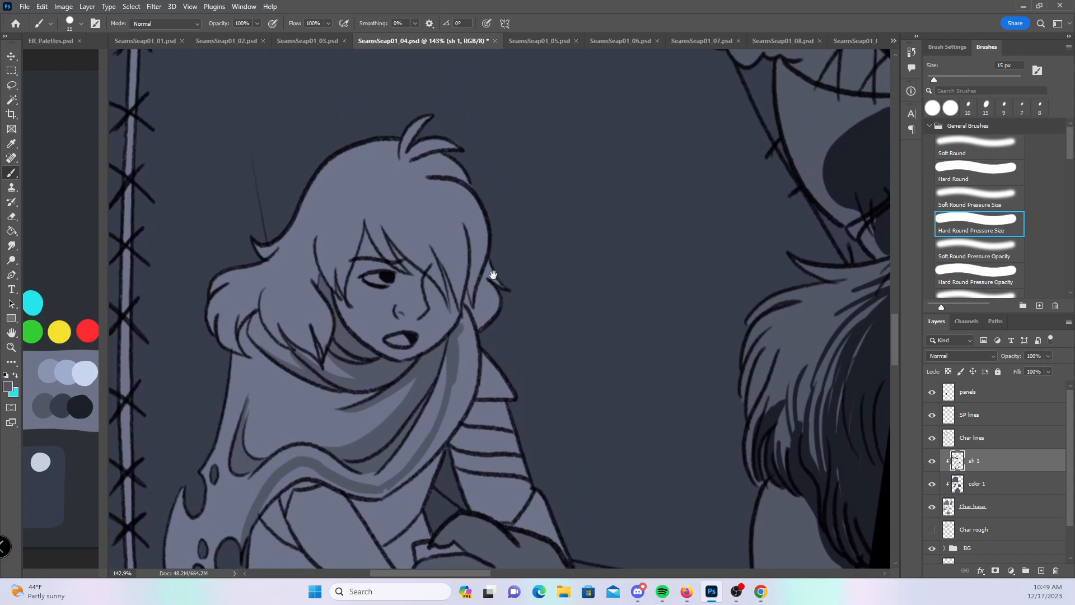
pyautogui.moveTo(289, 341); pyautogui.dragTo(314, 361)
pyautogui.moveTo(293, 315)
pyautogui.mouseDown()
pyautogui.moveTo(316, 357)
pyautogui.moveTo(296, 294)
pyautogui.moveTo(319, 344)
pyautogui.mouseUp()
pyautogui.moveTo(320, 344)
pyautogui.mouseDown()
pyautogui.moveTo(315, 291)
pyautogui.moveTo(325, 328)
pyautogui.moveTo(324, 303)
pyautogui.moveTo(317, 338)
pyautogui.moveTo(324, 308)
pyautogui.moveTo(307, 244)
pyautogui.mouseUp()
pyautogui.moveTo(323, 292)
pyautogui.mouseDown()
pyautogui.moveTo(317, 229)
pyautogui.moveTo(335, 289)
pyautogui.mouseUp()
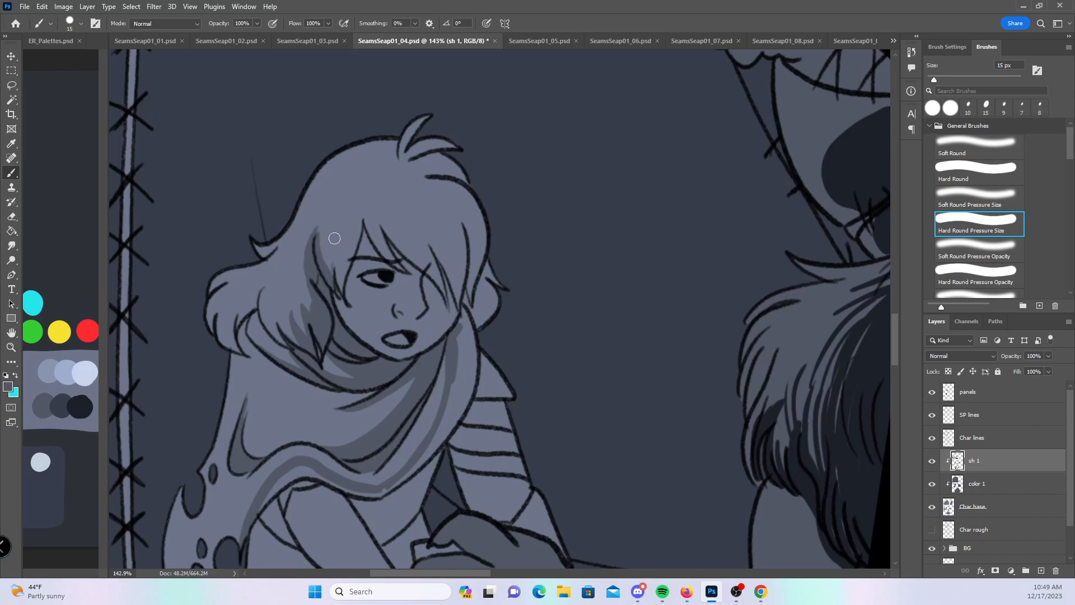
pyautogui.moveTo(235, 350); pyautogui.dragTo(230, 315)
pyautogui.moveTo(234, 343); pyautogui.dragTo(248, 304)
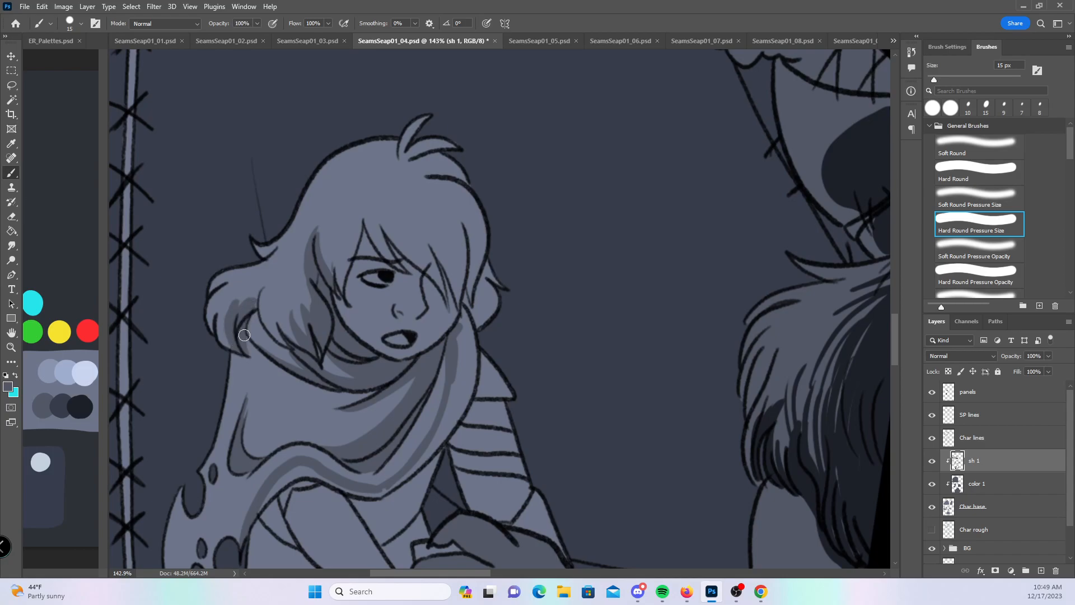
pyautogui.moveTo(247, 335); pyautogui.dragTo(256, 310)
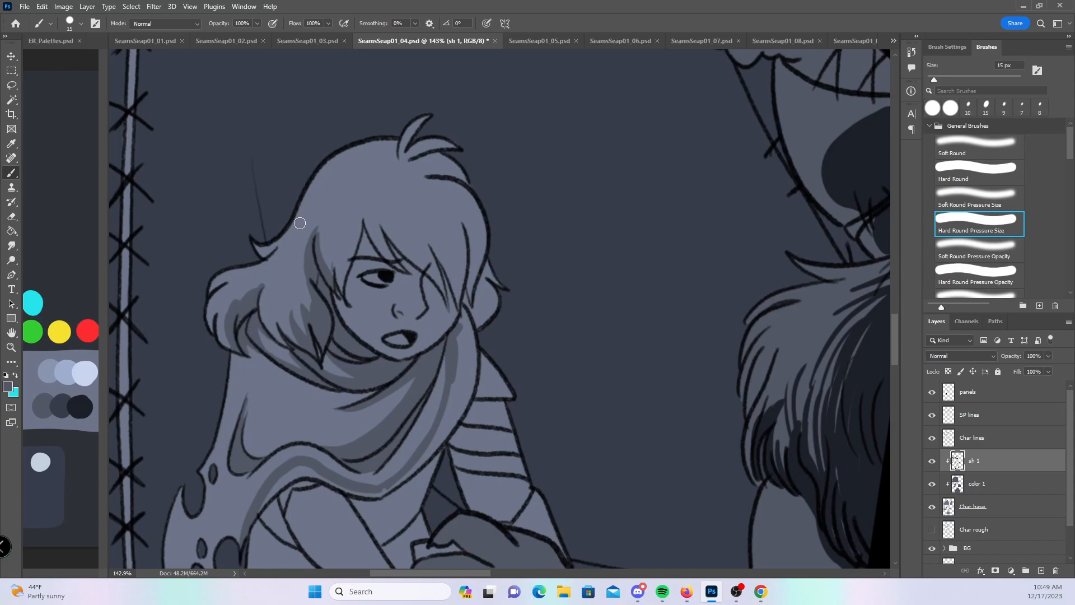
# - Outline the face shadow and shade the character's fringe, crown strands and the tuft on top of the head
pyautogui.moveTo(343, 296)
pyautogui.mouseDown()
pyautogui.moveTo(337, 243)
pyautogui.moveTo(350, 296)
pyautogui.moveTo(372, 190)
pyautogui.moveTo(359, 198)
pyautogui.moveTo(391, 255)
pyautogui.moveTo(374, 195)
pyautogui.mouseUp()
pyautogui.moveTo(374, 195)
pyautogui.mouseDown()
pyautogui.moveTo(408, 231)
pyautogui.moveTo(379, 185)
pyautogui.mouseUp()
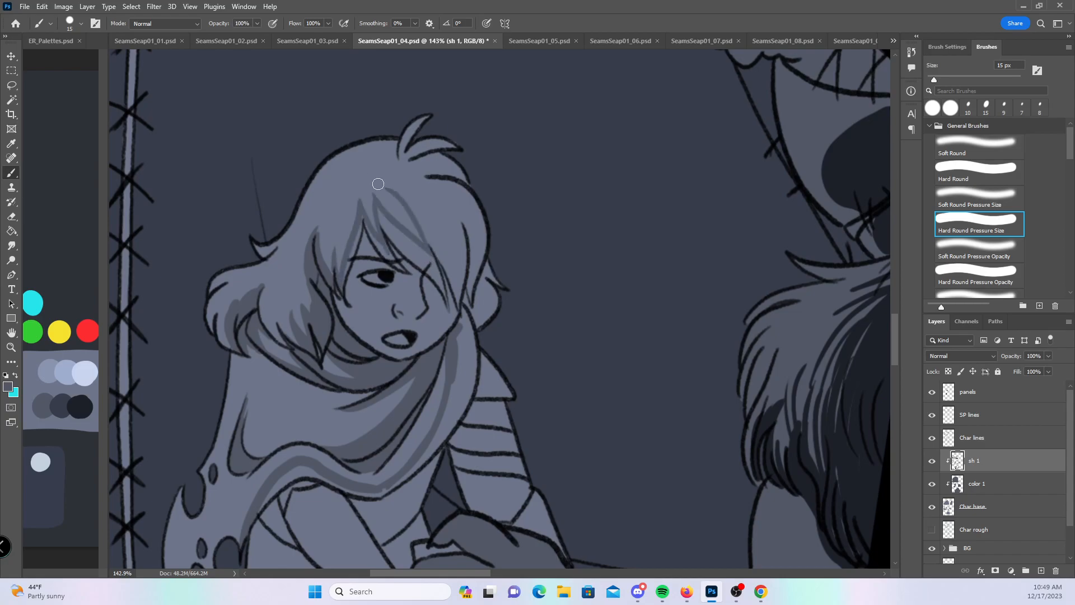
pyautogui.moveTo(464, 228); pyautogui.dragTo(399, 178)
pyautogui.moveTo(467, 185)
pyautogui.mouseDown()
pyautogui.moveTo(429, 166)
pyautogui.moveTo(446, 177)
pyautogui.mouseUp()
pyautogui.moveTo(353, 256); pyautogui.dragTo(366, 325)
pyautogui.moveTo(352, 276)
pyautogui.mouseDown()
pyautogui.moveTo(379, 344)
pyautogui.moveTo(423, 352)
pyautogui.moveTo(438, 341)
pyautogui.mouseUp()
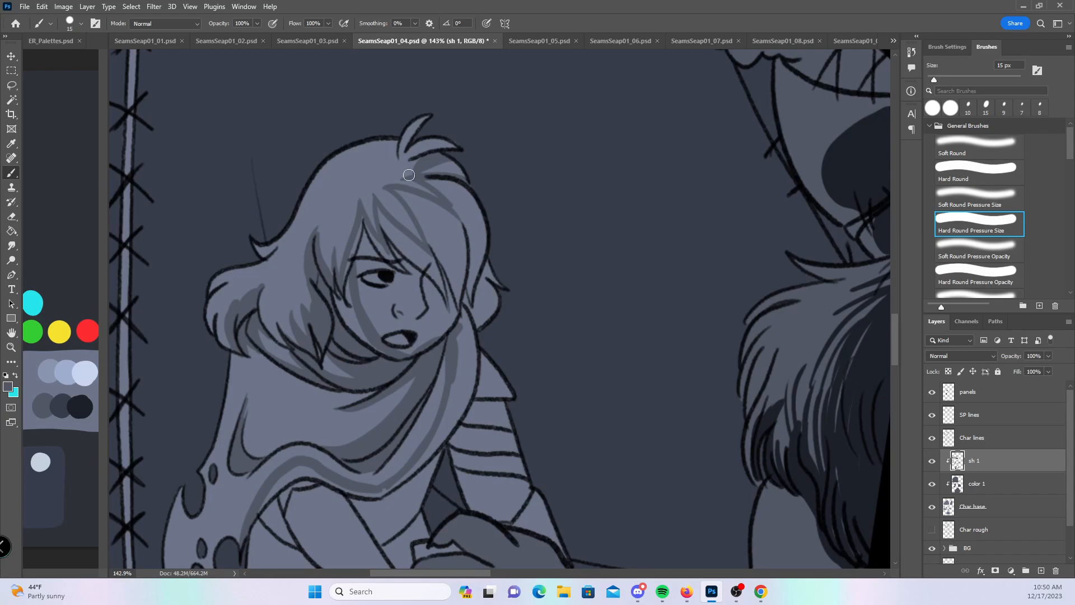
pyautogui.moveTo(363, 208); pyautogui.dragTo(383, 249)
pyautogui.moveTo(365, 198)
pyautogui.mouseDown()
pyautogui.moveTo(372, 226)
pyautogui.moveTo(391, 244)
pyautogui.moveTo(402, 238)
pyautogui.mouseUp()
pyautogui.moveTo(401, 189)
pyautogui.mouseDown()
pyautogui.moveTo(418, 215)
pyautogui.moveTo(431, 210)
pyautogui.mouseUp()
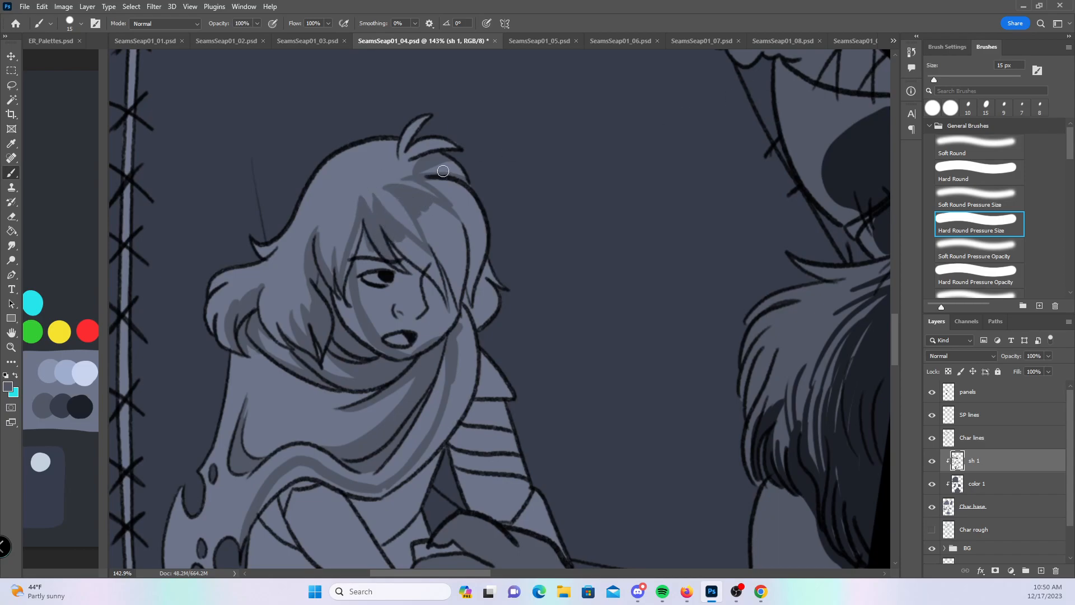
pyautogui.moveTo(412, 160); pyautogui.dragTo(456, 147)
# - Fill the shadows on the character's face and fringe with Hard Round, enlarging the brush to 25 px
pyautogui.click(980, 174)
pyautogui.moveTo(359, 242)
pyautogui.mouseDown()
pyautogui.moveTo(350, 264)
pyautogui.moveTo(364, 236)
pyautogui.moveTo(386, 302)
pyautogui.moveTo(399, 250)
pyautogui.moveTo(420, 289)
pyautogui.moveTo(428, 262)
pyautogui.mouseUp()
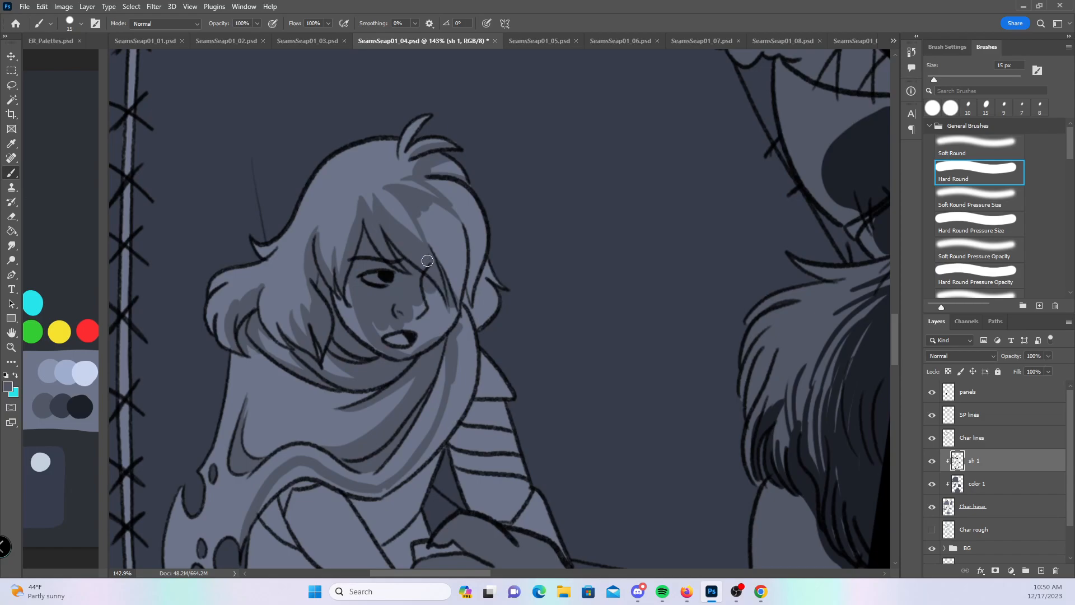
pyautogui.moveTo(416, 209)
pyautogui.mouseDown()
pyautogui.moveTo(443, 211)
pyautogui.moveTo(462, 187)
pyautogui.moveTo(454, 212)
pyautogui.mouseUp()
pyautogui.press(']')
pyautogui.press(']')
pyautogui.moveTo(384, 334)
pyautogui.mouseDown()
pyautogui.moveTo(401, 352)
pyautogui.moveTo(422, 345)
pyautogui.moveTo(470, 214)
pyautogui.moveTo(491, 252)
pyautogui.mouseUp()
# - Shade the forearm beneath the cloak, the cloak's front folds and the banded upper arm with Hard Round Pressure Size at 25 px
pyautogui.moveTo(642, 328); pyautogui.dragTo(688, 187)
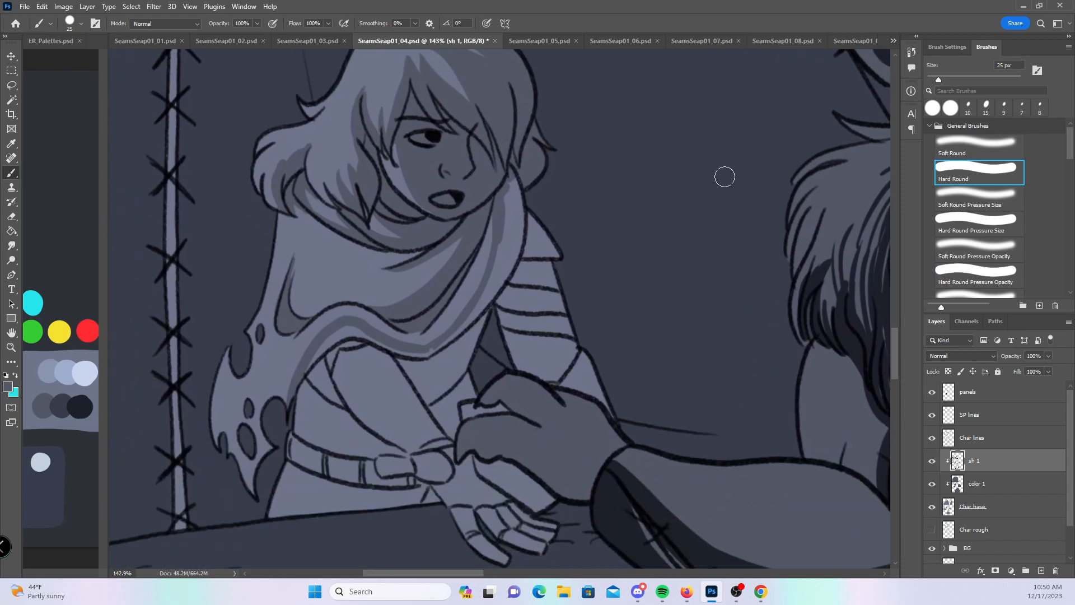
pyautogui.click(972, 217)
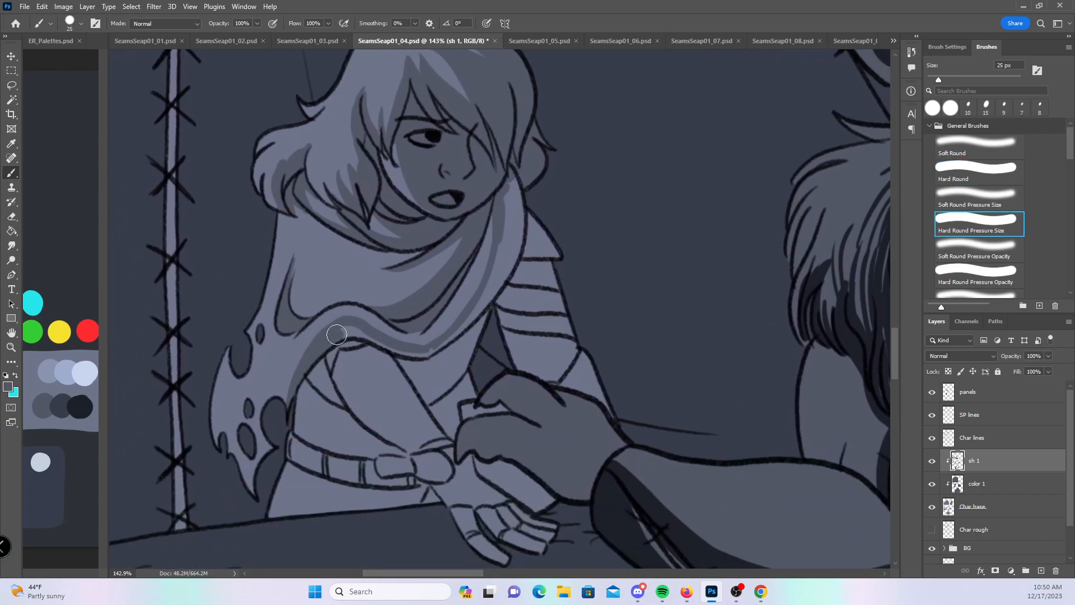
pyautogui.moveTo(337, 354)
pyautogui.mouseDown()
pyautogui.moveTo(375, 361)
pyautogui.moveTo(442, 439)
pyautogui.moveTo(374, 354)
pyautogui.moveTo(427, 406)
pyautogui.mouseUp()
pyautogui.moveTo(395, 357)
pyautogui.mouseDown()
pyautogui.moveTo(409, 380)
pyautogui.moveTo(470, 334)
pyautogui.moveTo(428, 383)
pyautogui.moveTo(460, 348)
pyautogui.moveTo(449, 348)
pyautogui.moveTo(494, 267)
pyautogui.moveTo(484, 289)
pyautogui.moveTo(507, 180)
pyautogui.moveTo(478, 327)
pyautogui.moveTo(524, 204)
pyautogui.moveTo(541, 211)
pyautogui.moveTo(528, 218)
pyautogui.moveTo(509, 289)
pyautogui.moveTo(537, 237)
pyautogui.moveTo(519, 260)
pyautogui.moveTo(559, 266)
pyautogui.moveTo(508, 283)
pyautogui.moveTo(552, 291)
pyautogui.moveTo(502, 313)
pyautogui.moveTo(597, 329)
pyautogui.moveTo(578, 325)
pyautogui.moveTo(567, 383)
pyautogui.moveTo(583, 359)
pyautogui.moveTo(614, 410)
pyautogui.moveTo(542, 212)
pyautogui.moveTo(570, 346)
pyautogui.moveTo(534, 257)
pyautogui.moveTo(547, 327)
pyautogui.mouseUp()
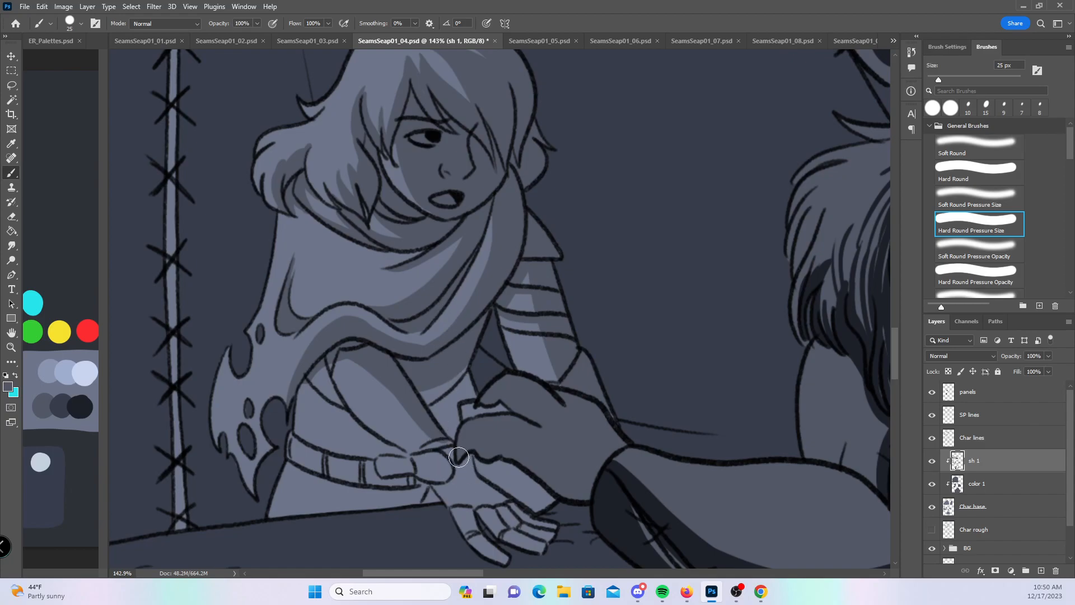
# - Shade the character's open hand, belt buckle and belt, and the clothing below the belt
pyautogui.moveTo(452, 460)
pyautogui.mouseDown()
pyautogui.moveTo(474, 491)
pyautogui.moveTo(470, 461)
pyautogui.moveTo(483, 495)
pyautogui.moveTo(552, 533)
pyautogui.mouseUp()
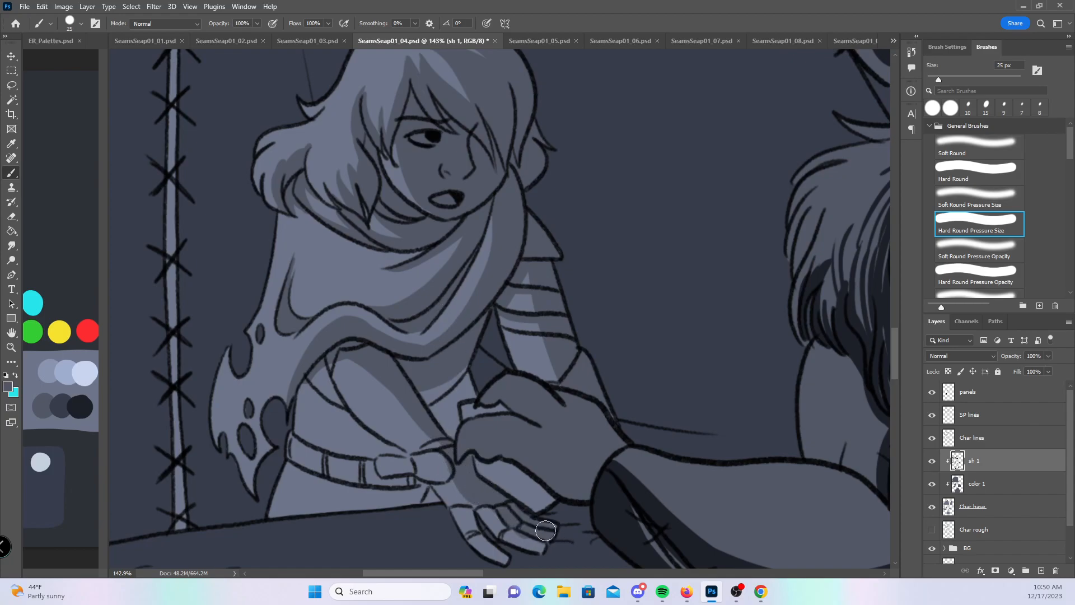
pyautogui.moveTo(424, 457)
pyautogui.mouseDown()
pyautogui.moveTo(384, 460)
pyautogui.moveTo(427, 459)
pyautogui.mouseUp()
pyautogui.moveTo(451, 392)
pyautogui.mouseDown()
pyautogui.moveTo(449, 420)
pyautogui.moveTo(451, 384)
pyautogui.moveTo(470, 375)
pyautogui.moveTo(476, 396)
pyautogui.mouseUp()
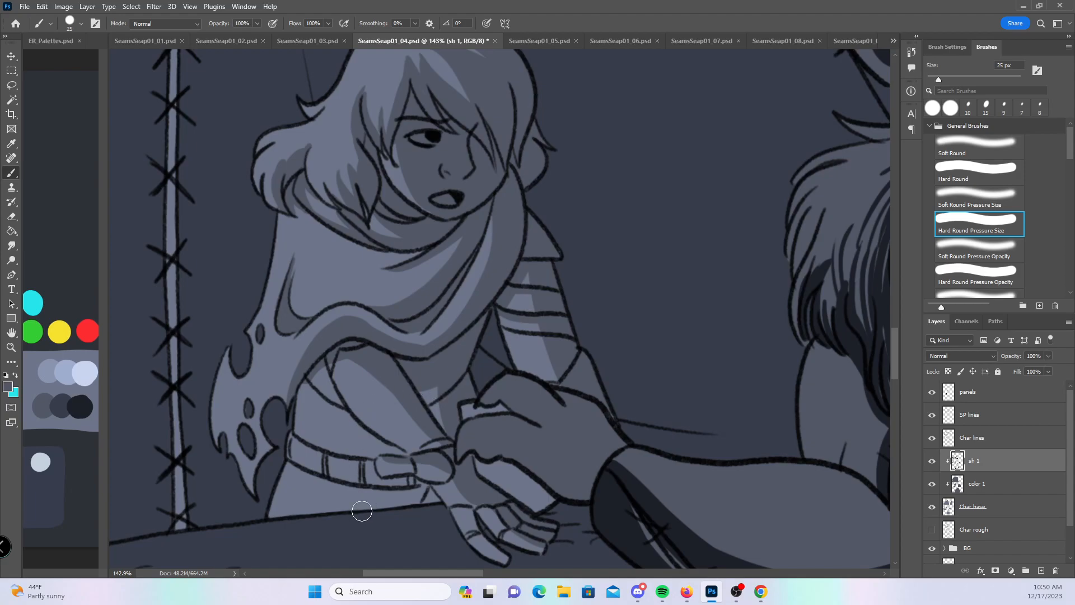
pyautogui.moveTo(295, 465)
pyautogui.mouseDown()
pyautogui.moveTo(335, 488)
pyautogui.moveTo(418, 495)
pyautogui.moveTo(383, 499)
pyautogui.moveTo(290, 430)
pyautogui.moveTo(259, 490)
pyautogui.moveTo(266, 452)
pyautogui.moveTo(258, 474)
pyautogui.moveTo(381, 443)
pyautogui.moveTo(398, 495)
pyautogui.moveTo(431, 497)
pyautogui.moveTo(403, 483)
pyautogui.moveTo(386, 502)
pyautogui.mouseUp()
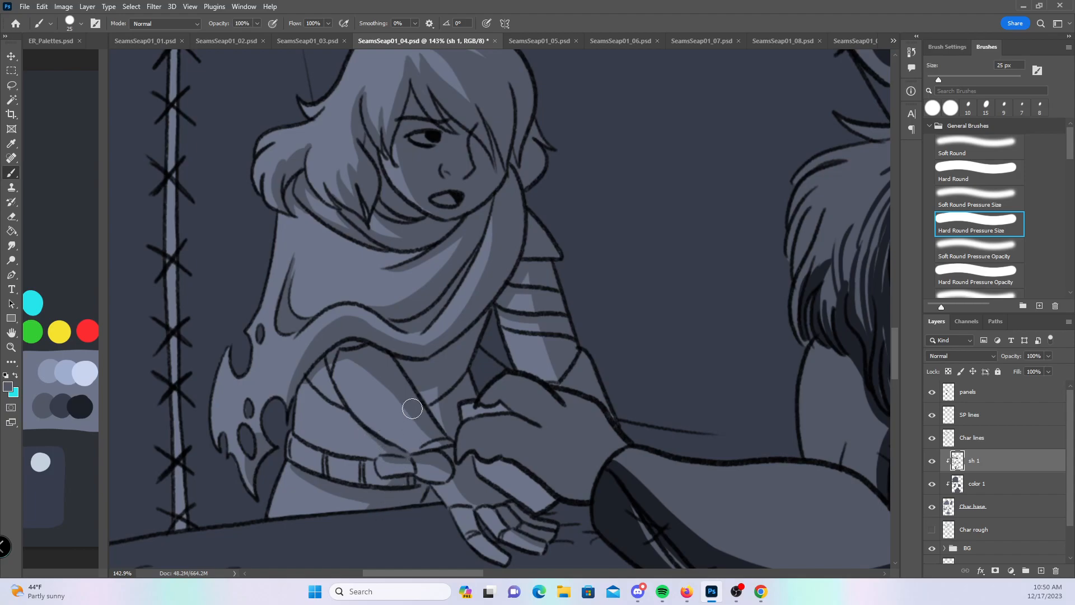
# - Save page 04 with the shading of both middle-row characters
pyautogui.press('z')
pyautogui.moveTo(681, 315)
pyautogui.mouseDown()
pyautogui.moveTo(633, 379)
pyautogui.moveTo(588, 386)
pyautogui.mouseUp()
pyautogui.press('b')
pyautogui.moveTo(700, 338); pyautogui.dragTo(473, 434)
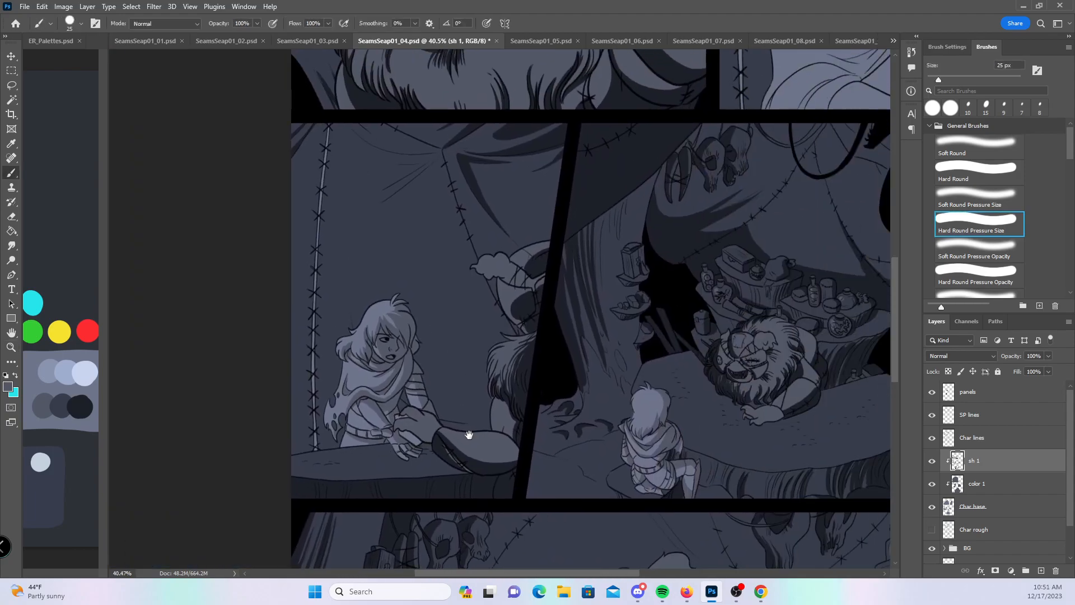
pyautogui.hotkey('ctrl', 's')
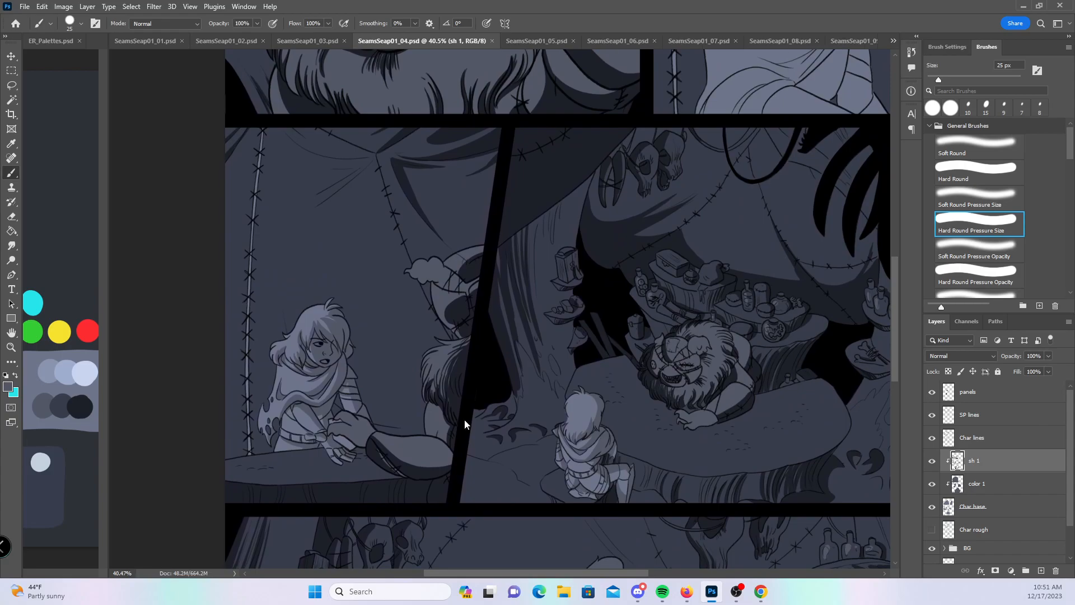
# - Shade the cloak's chest folds, inner lining and forearm edge on the character in the upper-row panel with Hard Round Pressure Size
pyautogui.moveTo(733, 199); pyautogui.dragTo(372, 478)
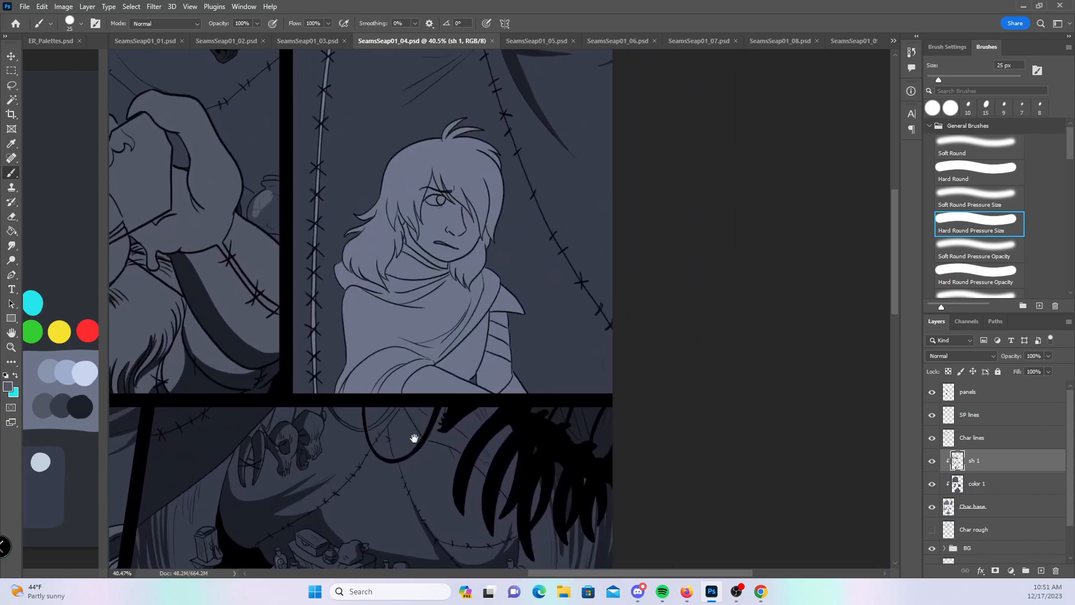
pyautogui.press('z')
pyautogui.moveTo(480, 338)
pyautogui.mouseDown()
pyautogui.moveTo(542, 329)
pyautogui.moveTo(570, 343)
pyautogui.mouseUp()
pyautogui.press('b')
pyautogui.moveTo(319, 247)
pyautogui.mouseDown()
pyautogui.moveTo(397, 254)
pyautogui.moveTo(468, 190)
pyautogui.moveTo(425, 323)
pyautogui.mouseUp()
pyautogui.moveTo(451, 251)
pyautogui.mouseDown()
pyautogui.moveTo(416, 341)
pyautogui.moveTo(405, 296)
pyautogui.moveTo(367, 352)
pyautogui.moveTo(400, 357)
pyautogui.moveTo(358, 352)
pyautogui.moveTo(414, 343)
pyautogui.moveTo(391, 347)
pyautogui.moveTo(414, 324)
pyautogui.moveTo(400, 352)
pyautogui.moveTo(451, 309)
pyautogui.moveTo(433, 326)
pyautogui.moveTo(462, 278)
pyautogui.moveTo(482, 276)
pyautogui.moveTo(459, 301)
pyautogui.moveTo(518, 192)
pyautogui.moveTo(508, 268)
pyautogui.moveTo(431, 378)
pyautogui.moveTo(461, 352)
pyautogui.moveTo(415, 393)
pyautogui.moveTo(541, 264)
pyautogui.moveTo(562, 222)
pyautogui.mouseUp()
pyautogui.moveTo(531, 267)
pyautogui.mouseDown()
pyautogui.moveTo(448, 401)
pyautogui.moveTo(472, 411)
pyautogui.mouseUp()
pyautogui.moveTo(348, 430); pyautogui.dragTo(457, 501)
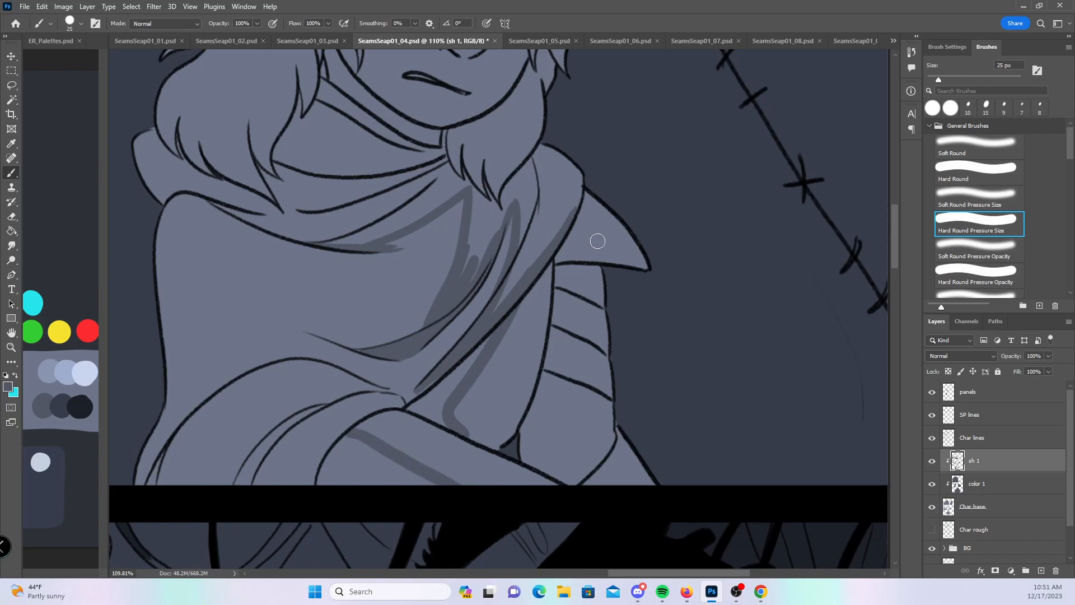
# - Paint shadow edges along the pointed shoulder flap and banded arm, and shade the lower folds of the cloak
pyautogui.moveTo(576, 220)
pyautogui.mouseDown()
pyautogui.moveTo(638, 252)
pyautogui.moveTo(587, 306)
pyautogui.moveTo(607, 434)
pyautogui.moveTo(639, 502)
pyautogui.mouseUp()
pyautogui.moveTo(500, 304); pyautogui.dragTo(580, 169)
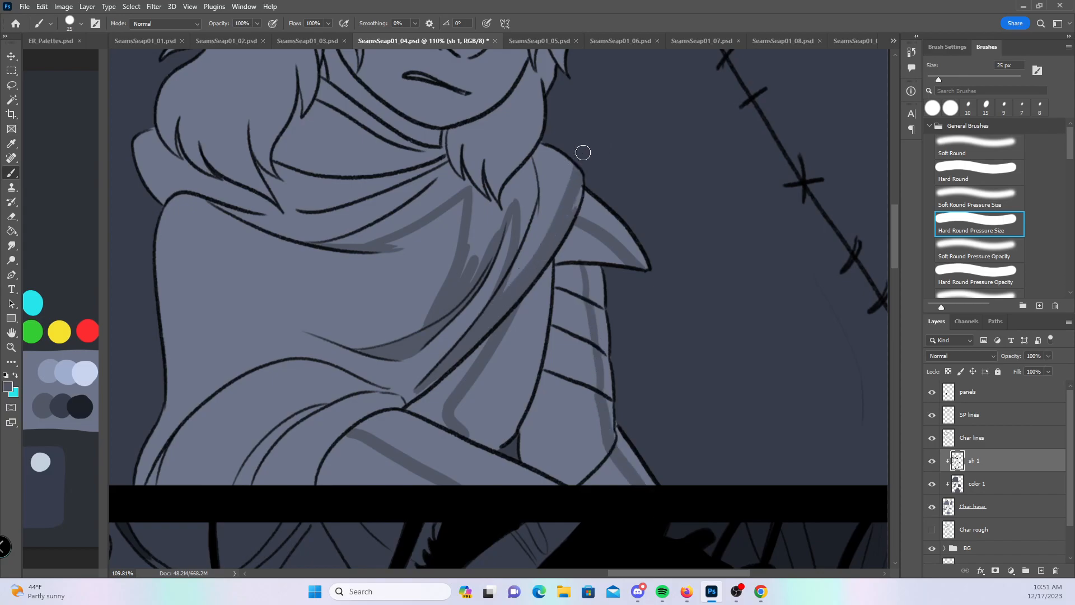
pyautogui.moveTo(288, 493)
pyautogui.mouseDown()
pyautogui.moveTo(314, 448)
pyautogui.moveTo(408, 406)
pyautogui.mouseUp()
pyautogui.moveTo(226, 483)
pyautogui.mouseDown()
pyautogui.moveTo(274, 431)
pyautogui.moveTo(245, 458)
pyautogui.moveTo(257, 437)
pyautogui.moveTo(323, 402)
pyautogui.moveTo(293, 418)
pyautogui.mouseUp()
pyautogui.moveTo(205, 498); pyautogui.dragTo(245, 445)
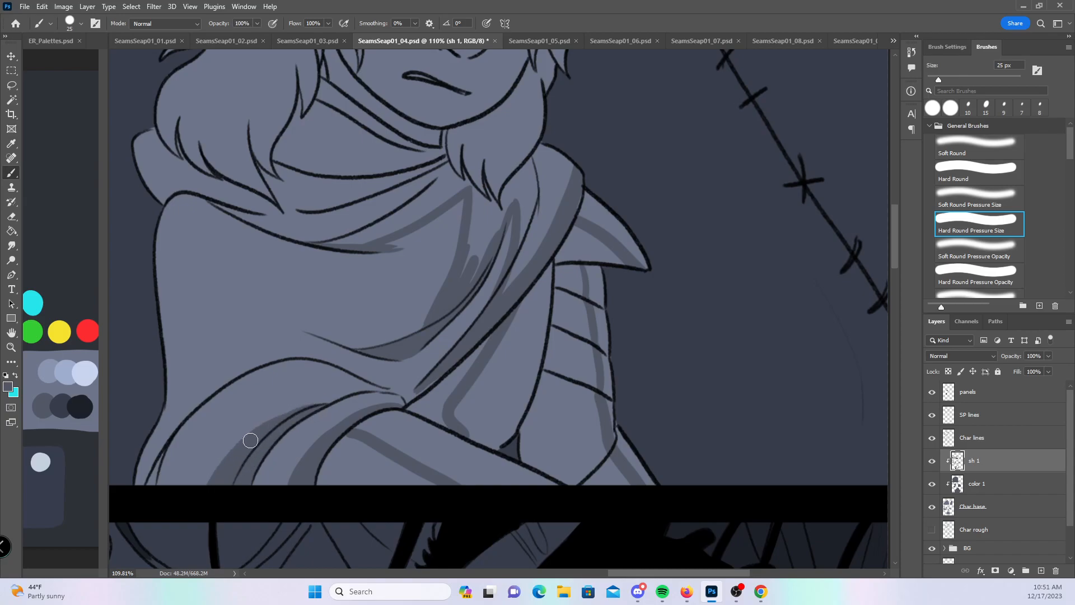
pyautogui.moveTo(167, 443); pyautogui.dragTo(151, 475)
pyautogui.moveTo(176, 434); pyautogui.dragTo(157, 457)
# - Fill the shadows on the forearm, inner cloak, shoulder and shoulder flap with Hard Round
pyautogui.click(994, 178)
pyautogui.moveTo(359, 428)
pyautogui.mouseDown()
pyautogui.moveTo(387, 432)
pyautogui.moveTo(398, 418)
pyautogui.moveTo(458, 443)
pyautogui.mouseUp()
pyautogui.moveTo(472, 348)
pyautogui.mouseDown()
pyautogui.moveTo(442, 371)
pyautogui.moveTo(451, 418)
pyautogui.moveTo(493, 468)
pyautogui.moveTo(411, 446)
pyautogui.moveTo(512, 487)
pyautogui.moveTo(566, 481)
pyautogui.mouseUp()
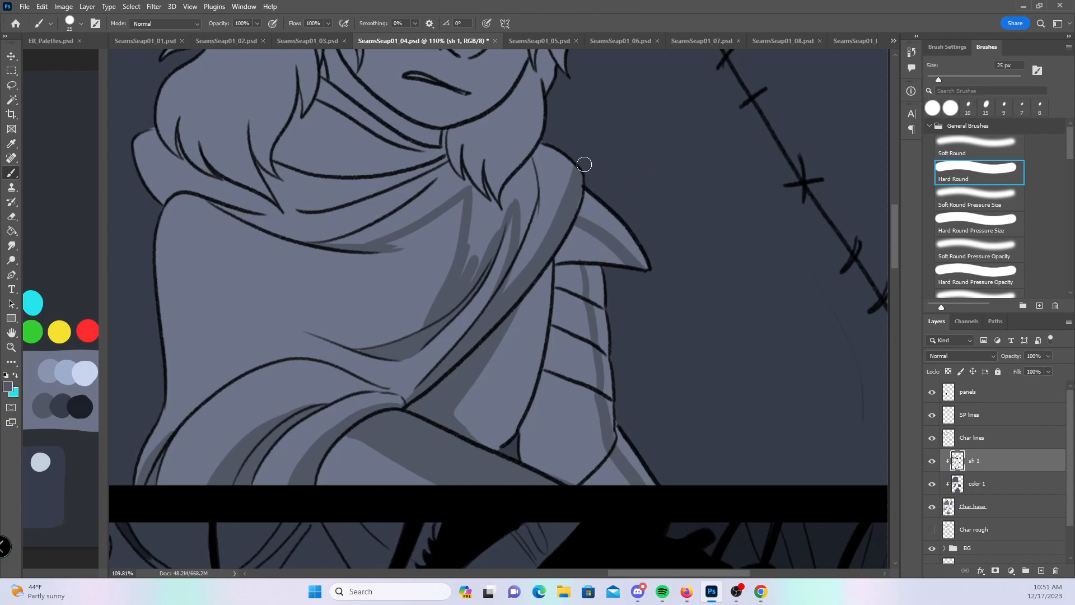
pyautogui.moveTo(508, 299)
pyautogui.mouseDown()
pyautogui.moveTo(569, 149)
pyautogui.moveTo(583, 245)
pyautogui.moveTo(608, 248)
pyautogui.moveTo(558, 267)
pyautogui.moveTo(599, 251)
pyautogui.moveTo(582, 330)
pyautogui.moveTo(594, 415)
pyautogui.moveTo(613, 476)
pyautogui.moveTo(630, 485)
pyautogui.mouseUp()
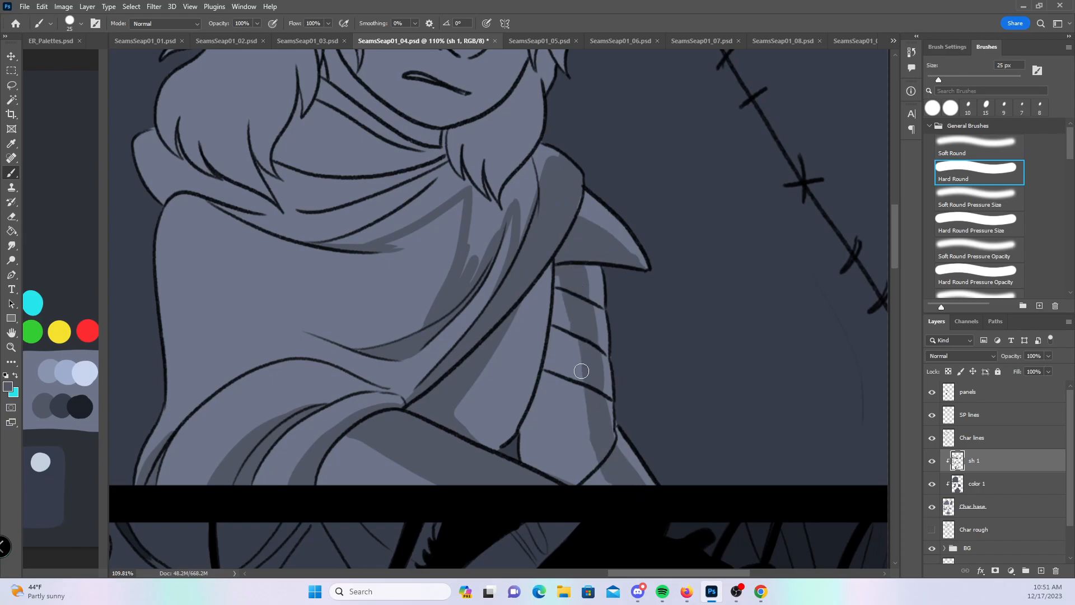
# - Fill the remaining shadow under the cloak and across the banded upper arm with the brush enlarged to 40 px
pyautogui.press(']')
pyautogui.press(']')
pyautogui.moveTo(554, 268)
pyautogui.mouseDown()
pyautogui.moveTo(483, 392)
pyautogui.moveTo(523, 350)
pyautogui.mouseUp()
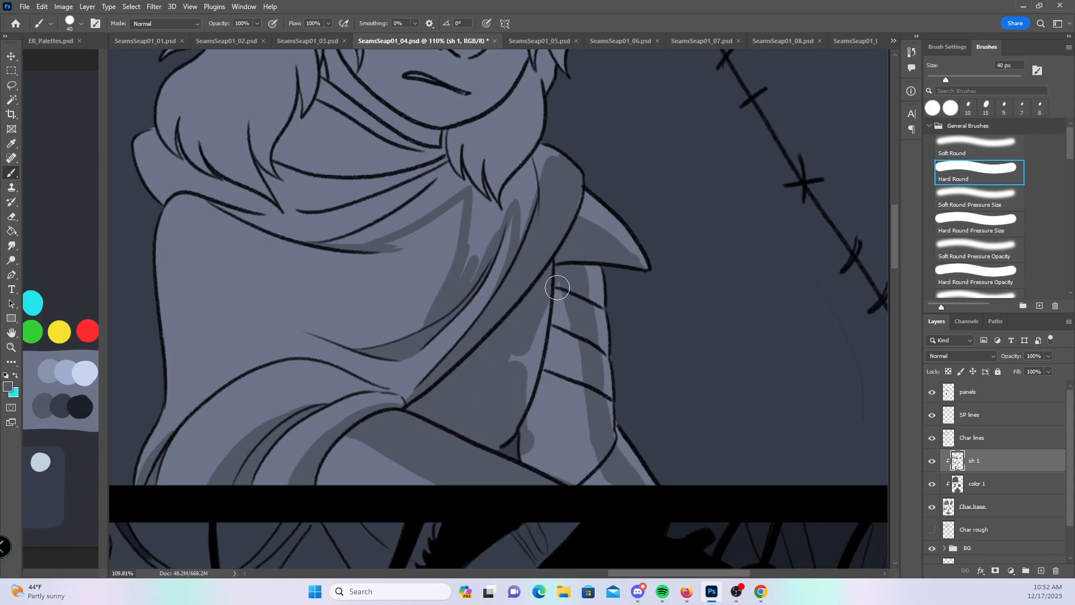
pyautogui.moveTo(557, 298)
pyautogui.mouseDown()
pyautogui.moveTo(516, 355)
pyautogui.moveTo(580, 468)
pyautogui.moveTo(532, 444)
pyautogui.moveTo(586, 453)
pyautogui.mouseUp()
pyautogui.moveTo(549, 321); pyautogui.dragTo(556, 539)
# - Shade the long side hair falling onto the scarf with Hard Round Pressure Size at 25 px
pyautogui.click(968, 218)
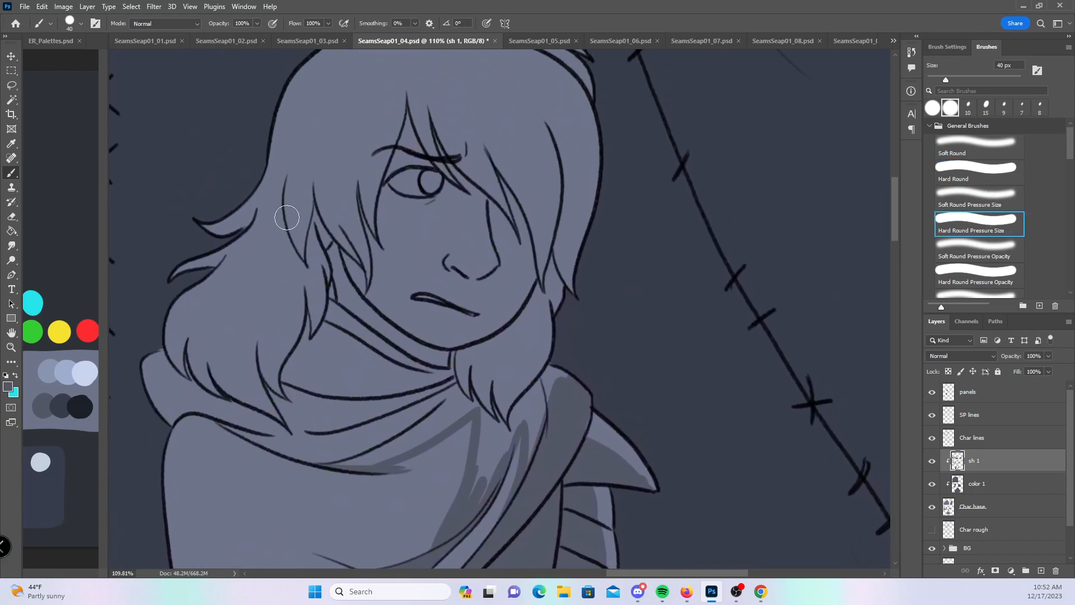
pyautogui.press('[')
pyautogui.press('[')
pyautogui.press('[')
pyautogui.moveTo(288, 170); pyautogui.dragTo(285, 341)
pyautogui.moveTo(269, 281); pyautogui.dragTo(285, 343)
pyautogui.moveTo(278, 303); pyautogui.dragTo(265, 372)
pyautogui.moveTo(274, 323)
pyautogui.mouseDown()
pyautogui.moveTo(269, 384)
pyautogui.moveTo(285, 400)
pyautogui.moveTo(284, 335)
pyautogui.moveTo(275, 376)
pyautogui.moveTo(249, 322)
pyautogui.moveTo(267, 399)
pyautogui.mouseUp()
pyautogui.moveTo(238, 358)
pyautogui.mouseDown()
pyautogui.moveTo(282, 419)
pyautogui.moveTo(258, 308)
pyautogui.mouseUp()
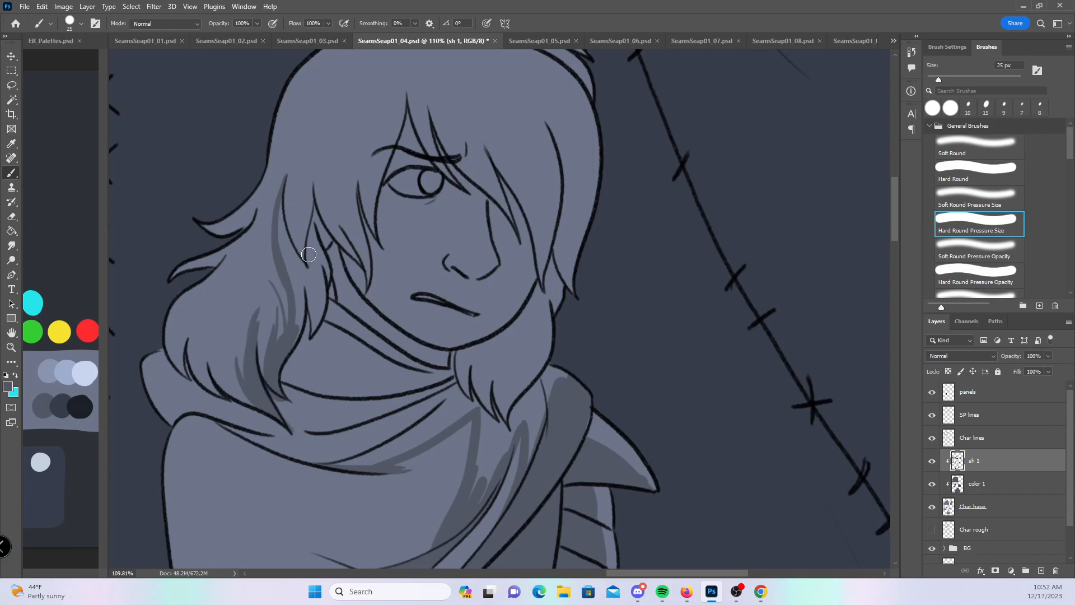
# - Shade the inner side-hair strands, the neck and the scarf area beneath the jaw
pyautogui.moveTo(289, 351); pyautogui.dragTo(296, 284)
pyautogui.moveTo(310, 334)
pyautogui.mouseDown()
pyautogui.moveTo(351, 365)
pyautogui.moveTo(448, 385)
pyautogui.moveTo(341, 353)
pyautogui.moveTo(428, 377)
pyautogui.mouseUp()
pyautogui.moveTo(286, 198)
pyautogui.mouseDown()
pyautogui.moveTo(299, 292)
pyautogui.moveTo(293, 261)
pyautogui.mouseUp()
pyautogui.moveTo(312, 173); pyautogui.dragTo(313, 274)
pyautogui.moveTo(323, 213)
pyautogui.mouseDown()
pyautogui.moveTo(314, 294)
pyautogui.moveTo(325, 280)
pyautogui.moveTo(433, 375)
pyautogui.mouseUp()
pyautogui.moveTo(343, 299)
pyautogui.mouseDown()
pyautogui.moveTo(343, 251)
pyautogui.moveTo(357, 253)
pyautogui.moveTo(364, 302)
pyautogui.moveTo(351, 288)
pyautogui.moveTo(445, 370)
pyautogui.mouseUp()
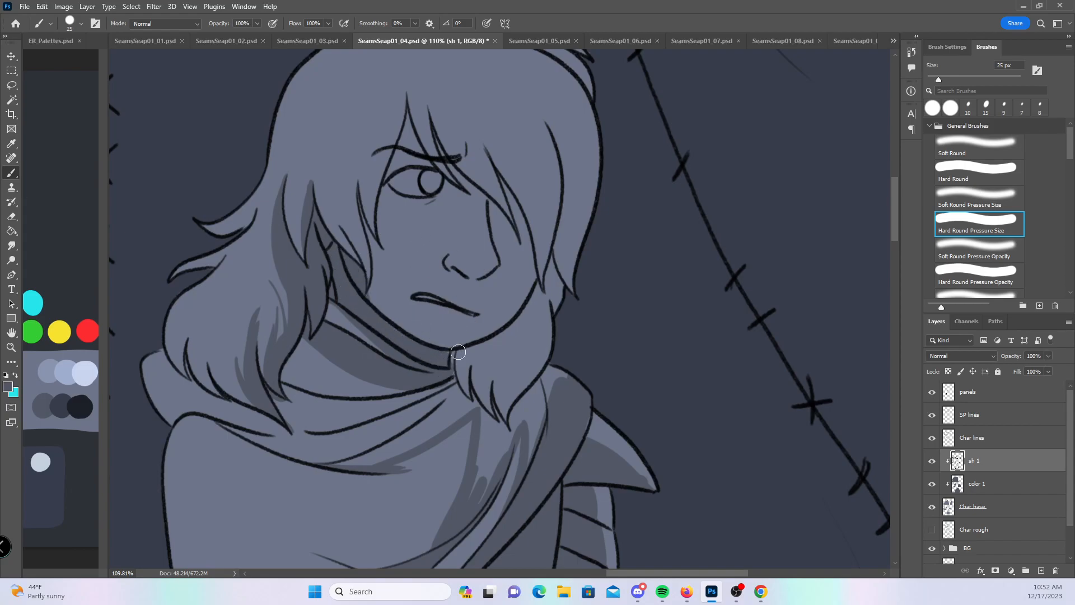
# - Shade the hair strands framing the face, the cheek and jaw, and the area around the eye and brow
pyautogui.moveTo(339, 230); pyautogui.dragTo(359, 269)
pyautogui.moveTo(354, 180)
pyautogui.mouseDown()
pyautogui.moveTo(369, 262)
pyautogui.moveTo(363, 304)
pyautogui.mouseUp()
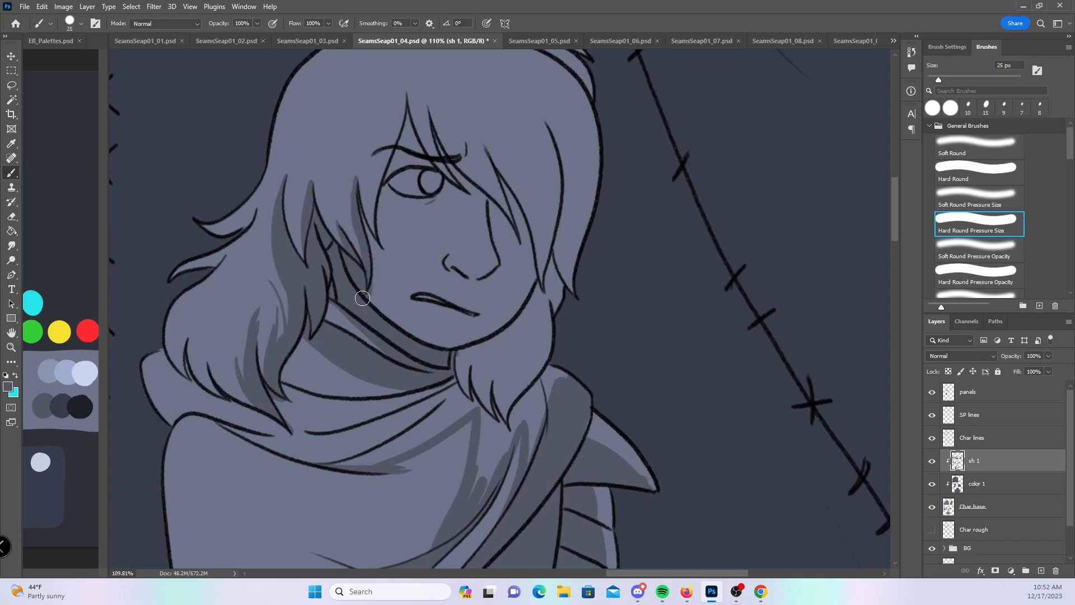
pyautogui.moveTo(365, 215); pyautogui.dragTo(399, 321)
pyautogui.moveTo(355, 176)
pyautogui.mouseDown()
pyautogui.moveTo(357, 218)
pyautogui.moveTo(388, 288)
pyautogui.mouseUp()
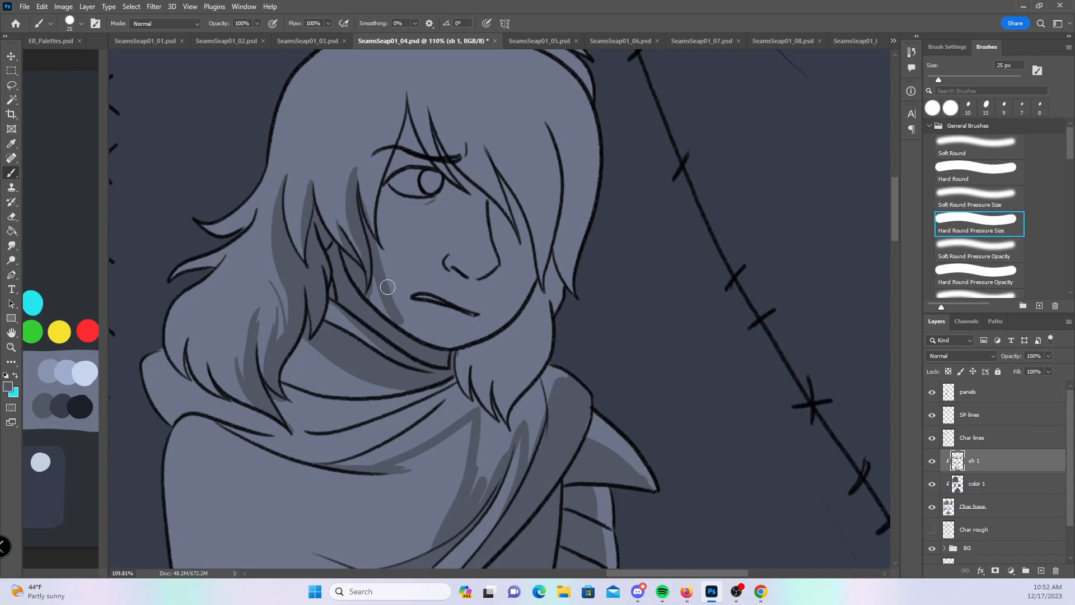
pyautogui.moveTo(360, 195); pyautogui.dragTo(414, 330)
pyautogui.moveTo(362, 244)
pyautogui.mouseDown()
pyautogui.moveTo(394, 313)
pyautogui.moveTo(472, 350)
pyautogui.mouseUp()
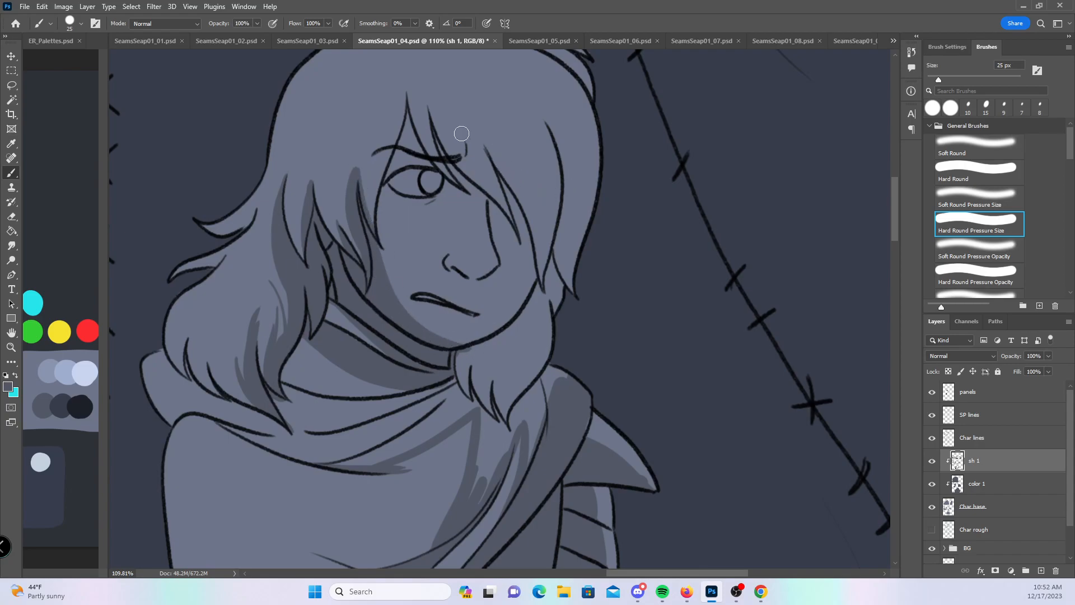
pyautogui.moveTo(377, 257)
pyautogui.mouseDown()
pyautogui.moveTo(489, 266)
pyautogui.moveTo(481, 258)
pyautogui.moveTo(507, 316)
pyautogui.moveTo(500, 289)
pyautogui.moveTo(505, 314)
pyautogui.moveTo(439, 398)
pyautogui.moveTo(472, 382)
pyautogui.mouseUp()
pyautogui.moveTo(374, 282)
pyautogui.mouseDown()
pyautogui.moveTo(373, 243)
pyautogui.moveTo(401, 144)
pyautogui.moveTo(376, 248)
pyautogui.moveTo(366, 206)
pyautogui.moveTo(371, 244)
pyautogui.moveTo(397, 153)
pyautogui.moveTo(387, 193)
pyautogui.moveTo(392, 125)
pyautogui.mouseUp()
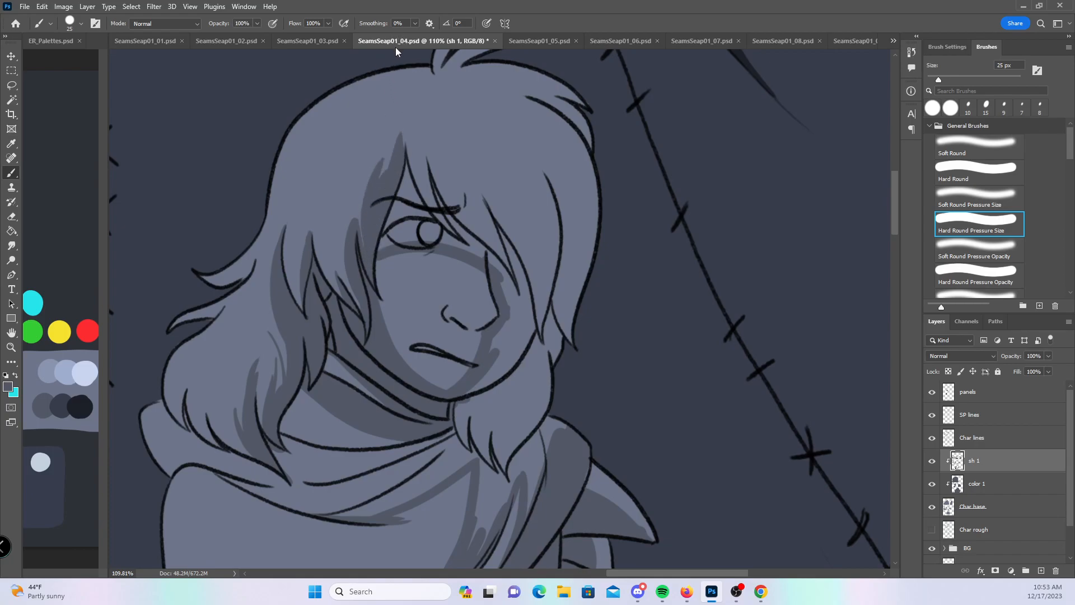
# - Shade the fringe strands falling across the forehead, nose and far side of the face
pyautogui.moveTo(412, 152)
pyautogui.mouseDown()
pyautogui.moveTo(413, 173)
pyautogui.moveTo(433, 155)
pyautogui.moveTo(433, 168)
pyautogui.moveTo(434, 149)
pyautogui.moveTo(446, 222)
pyautogui.moveTo(449, 174)
pyautogui.moveTo(522, 299)
pyautogui.mouseUp()
pyautogui.moveTo(479, 189); pyautogui.dragTo(514, 263)
pyautogui.moveTo(470, 162)
pyautogui.mouseDown()
pyautogui.moveTo(489, 183)
pyautogui.moveTo(529, 319)
pyautogui.mouseUp()
pyautogui.moveTo(491, 187); pyautogui.dragTo(532, 312)
pyautogui.moveTo(518, 230); pyautogui.dragTo(537, 349)
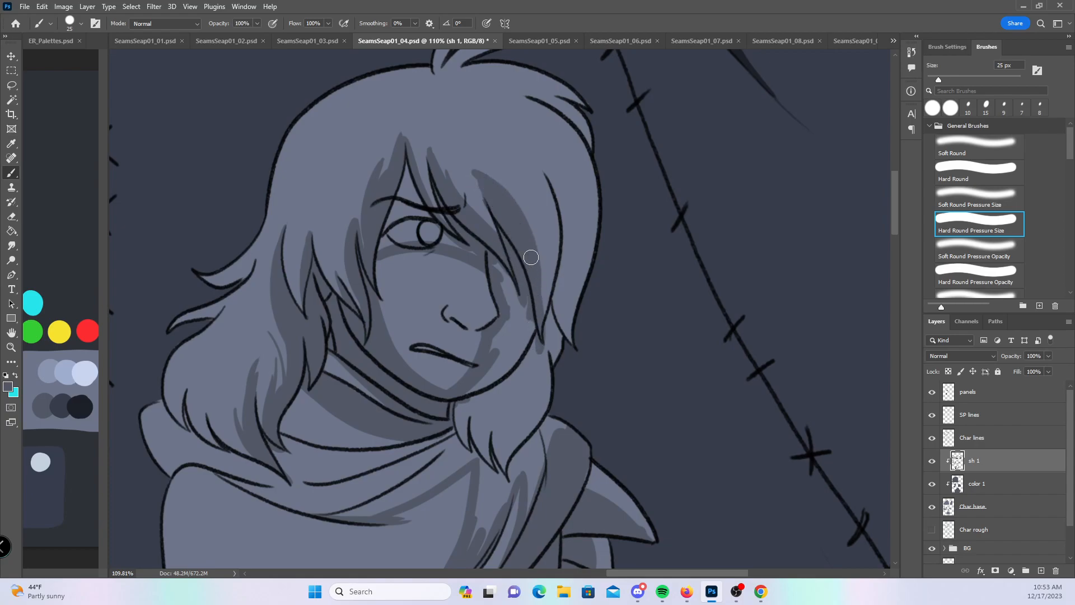
pyautogui.moveTo(529, 249); pyautogui.dragTo(544, 356)
pyautogui.moveTo(500, 175); pyautogui.dragTo(528, 220)
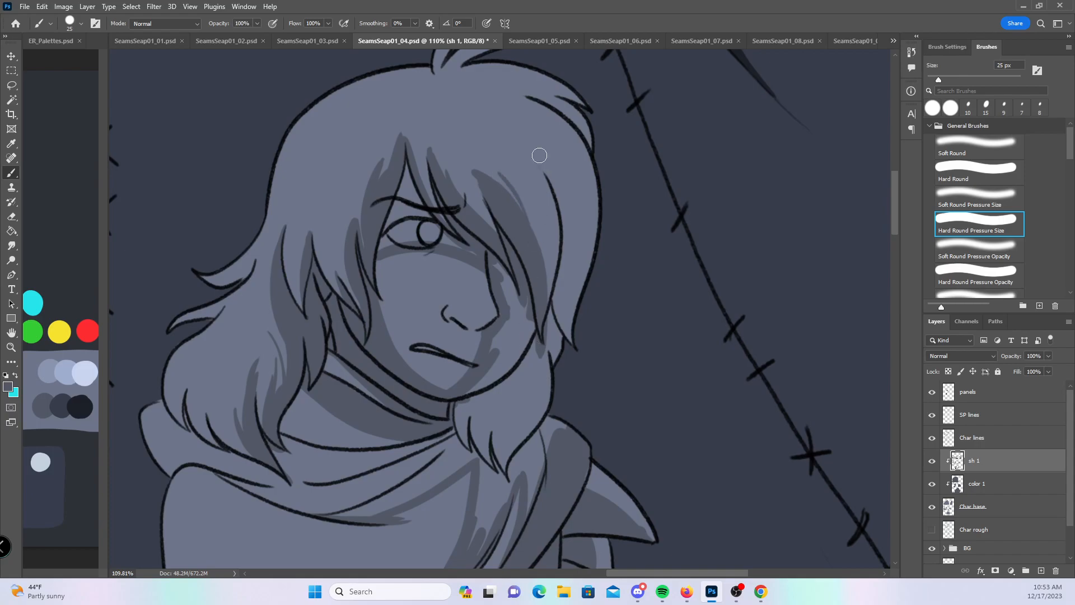
# - Shade the outer hair section on the far side of the head, from the crown to its tips
pyautogui.moveTo(528, 143)
pyautogui.mouseDown()
pyautogui.moveTo(595, 245)
pyautogui.moveTo(562, 202)
pyautogui.moveTo(557, 167)
pyautogui.moveTo(582, 218)
pyautogui.mouseUp()
pyautogui.moveTo(523, 136)
pyautogui.mouseDown()
pyautogui.moveTo(574, 177)
pyautogui.moveTo(536, 130)
pyautogui.moveTo(596, 211)
pyautogui.mouseUp()
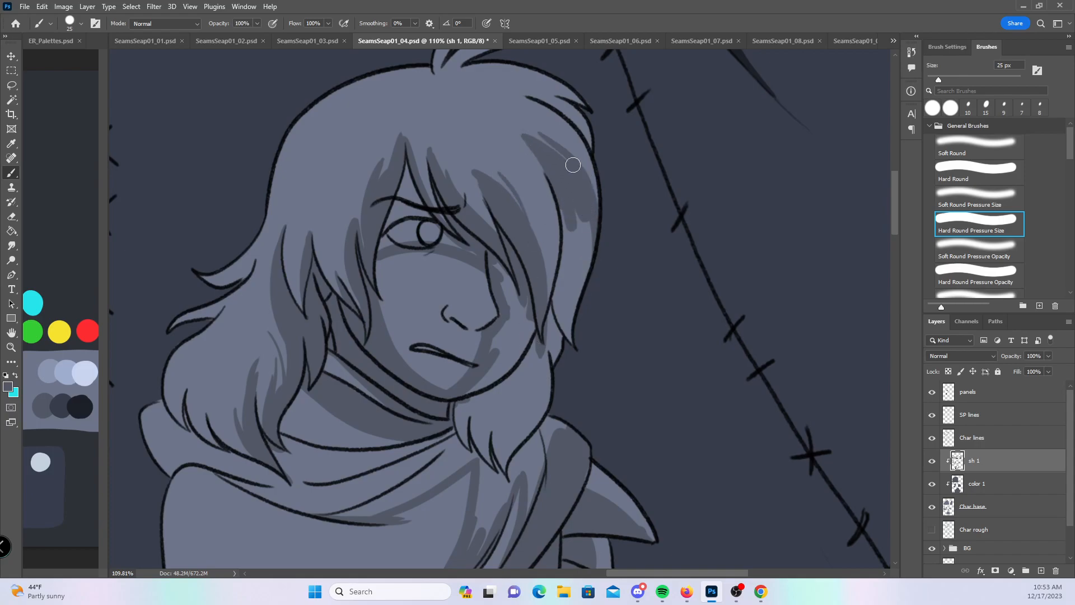
pyautogui.moveTo(576, 174); pyautogui.dragTo(581, 280)
pyautogui.moveTo(564, 220); pyautogui.dragTo(545, 353)
pyautogui.moveTo(564, 294)
pyautogui.mouseDown()
pyautogui.moveTo(554, 364)
pyautogui.moveTo(568, 350)
pyautogui.moveTo(587, 200)
pyautogui.mouseUp()
pyautogui.moveTo(541, 103)
pyautogui.mouseDown()
pyautogui.moveTo(580, 118)
pyautogui.moveTo(561, 109)
pyautogui.moveTo(598, 154)
pyautogui.mouseUp()
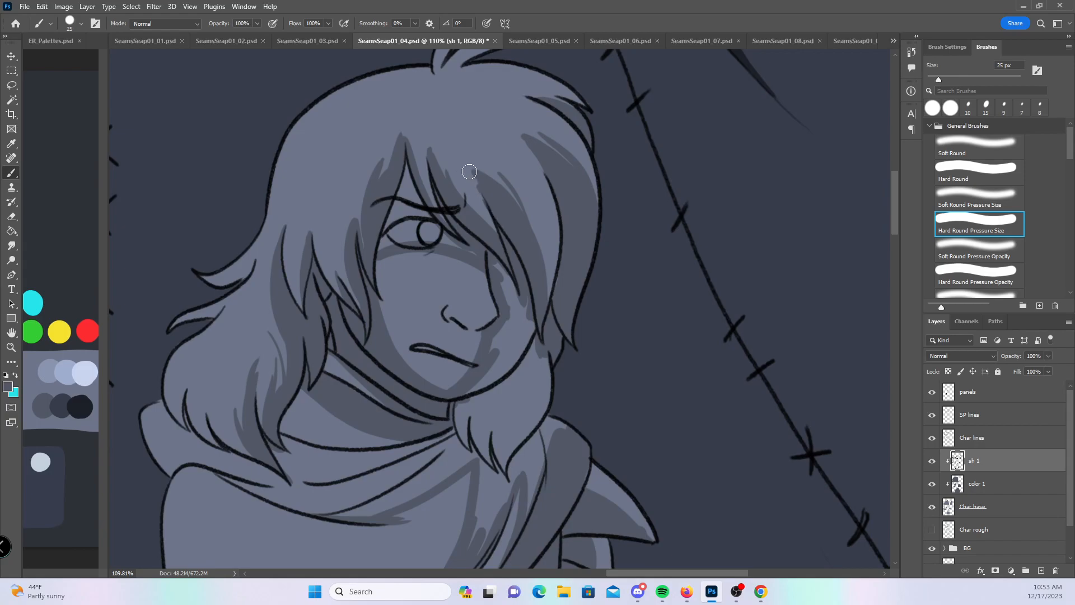
# - Widen and smooth the fringe shadow and bring the shadow above the eye to a point at the parting
pyautogui.moveTo(456, 162); pyautogui.dragTo(530, 243)
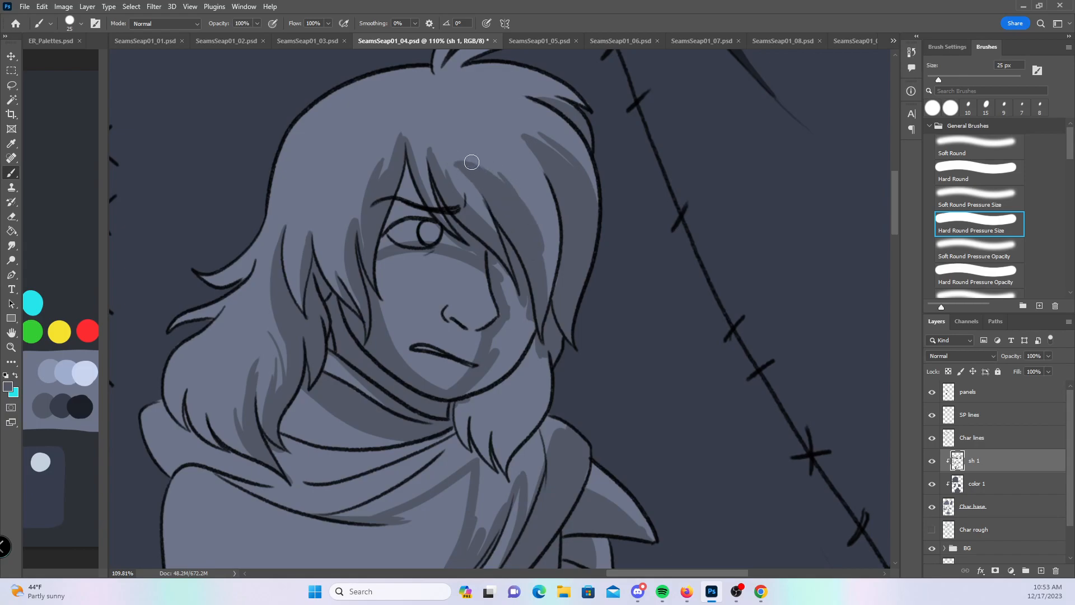
pyautogui.moveTo(474, 162)
pyautogui.mouseDown()
pyautogui.moveTo(502, 173)
pyautogui.moveTo(544, 323)
pyautogui.mouseUp()
pyautogui.moveTo(492, 182); pyautogui.dragTo(548, 283)
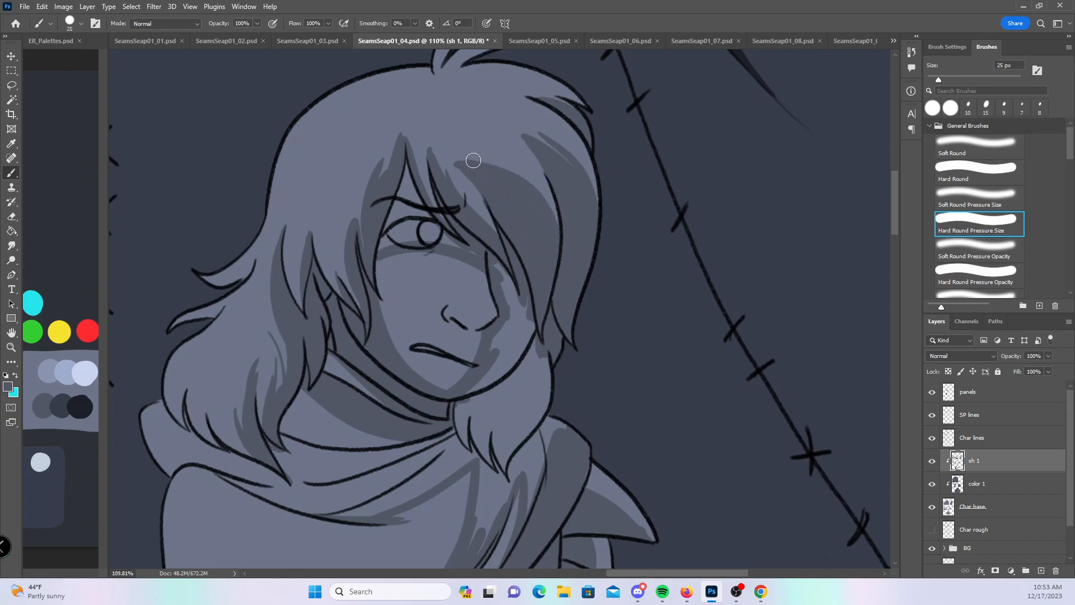
pyautogui.moveTo(486, 168)
pyautogui.mouseDown()
pyautogui.moveTo(533, 180)
pyautogui.moveTo(551, 249)
pyautogui.mouseUp()
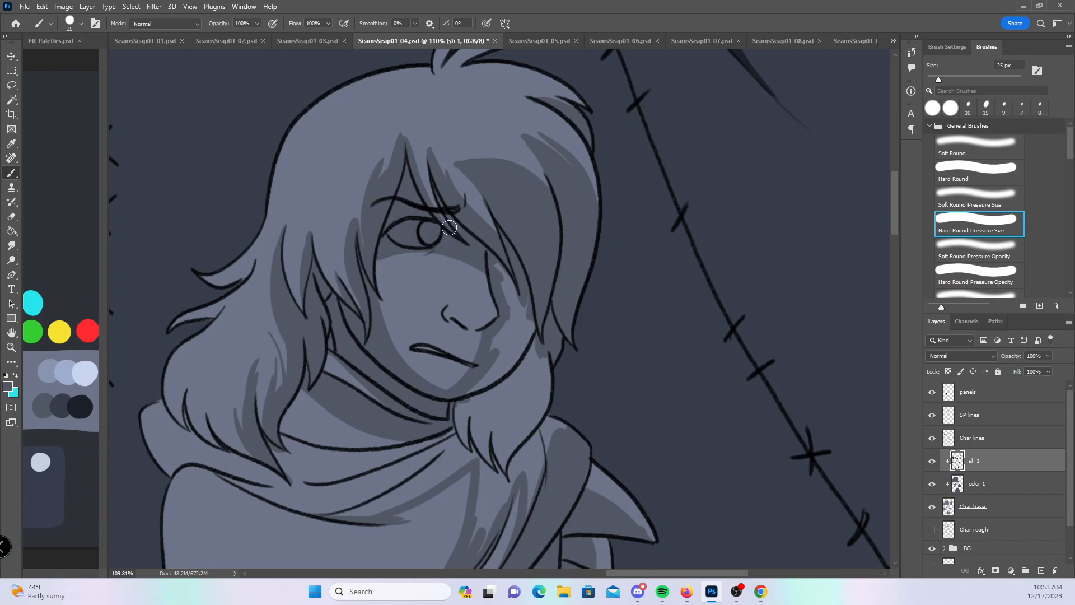
pyautogui.moveTo(399, 138)
pyautogui.mouseDown()
pyautogui.moveTo(423, 195)
pyautogui.moveTo(458, 233)
pyautogui.mouseUp()
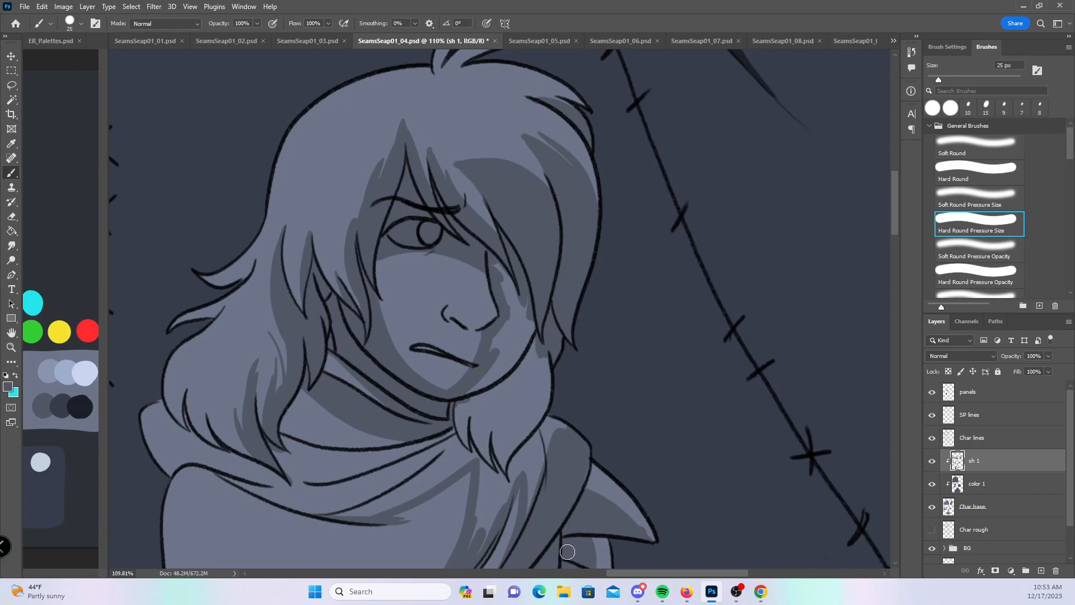
# - Shade the scarf folds around the neck and the small hair lock below the chin, undoing unwanted strokes
pyautogui.scroll(-5, 553, 252)
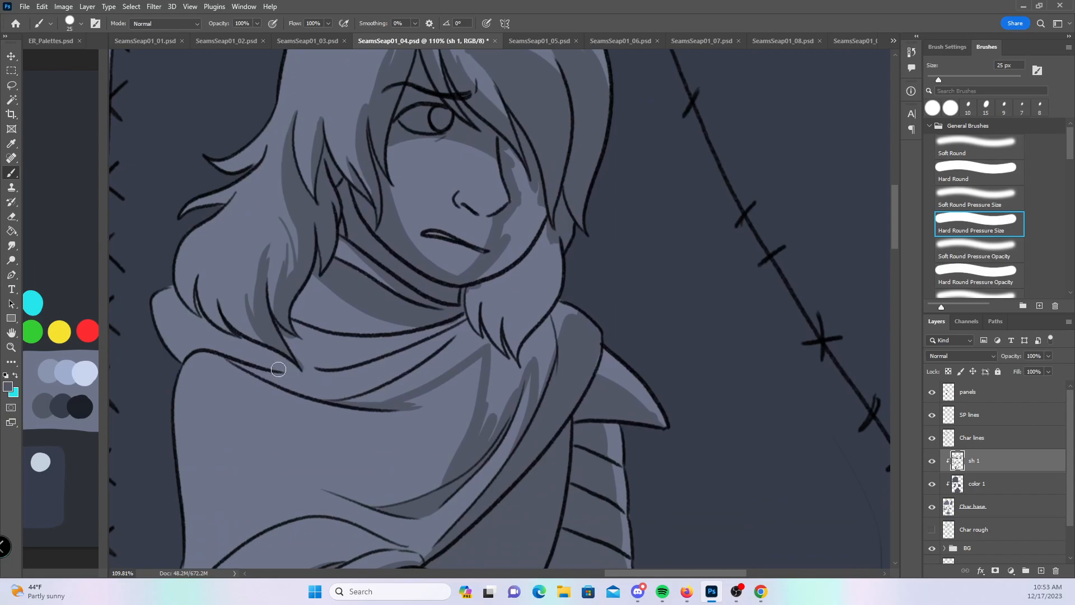
pyautogui.moveTo(235, 364)
pyautogui.mouseDown()
pyautogui.moveTo(336, 398)
pyautogui.moveTo(261, 372)
pyautogui.moveTo(379, 384)
pyautogui.moveTo(318, 393)
pyautogui.moveTo(395, 376)
pyautogui.moveTo(340, 386)
pyautogui.moveTo(402, 363)
pyautogui.moveTo(341, 392)
pyautogui.moveTo(404, 370)
pyautogui.moveTo(269, 378)
pyautogui.moveTo(310, 379)
pyautogui.moveTo(464, 334)
pyautogui.moveTo(453, 303)
pyautogui.moveTo(333, 386)
pyautogui.moveTo(464, 328)
pyautogui.mouseUp()
pyautogui.hotkey('ctrl', 'z')
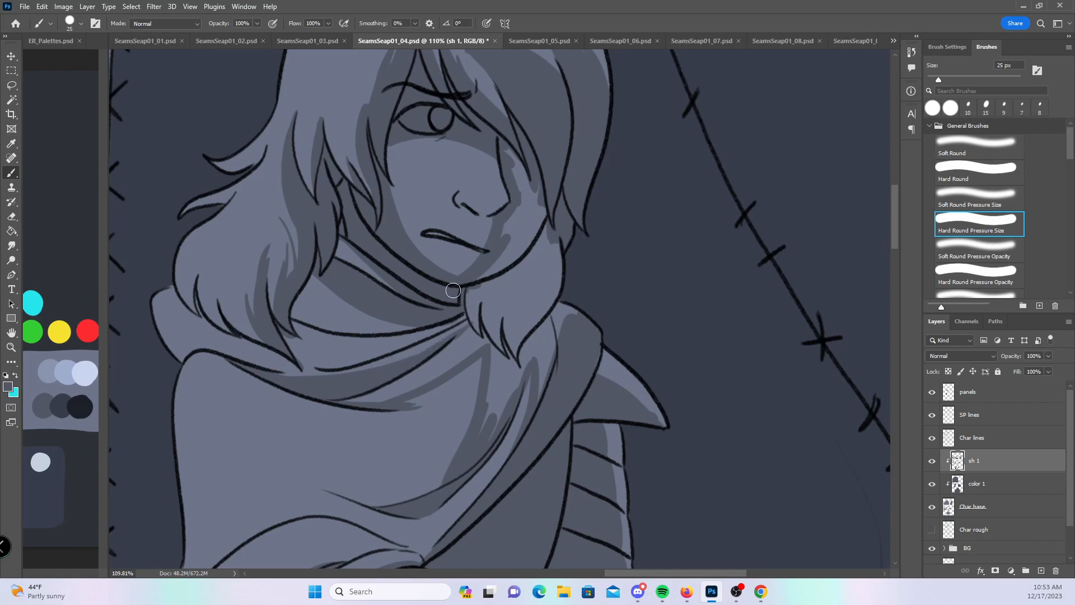
pyautogui.moveTo(300, 326)
pyautogui.mouseDown()
pyautogui.moveTo(400, 345)
pyautogui.moveTo(340, 335)
pyautogui.moveTo(429, 331)
pyautogui.moveTo(412, 338)
pyautogui.moveTo(475, 315)
pyautogui.moveTo(286, 317)
pyautogui.moveTo(299, 338)
pyautogui.moveTo(367, 352)
pyautogui.moveTo(293, 322)
pyautogui.moveTo(370, 354)
pyautogui.mouseUp()
pyautogui.moveTo(298, 355)
pyautogui.mouseDown()
pyautogui.moveTo(350, 363)
pyautogui.moveTo(362, 346)
pyautogui.mouseUp()
pyautogui.moveTo(195, 343)
pyautogui.mouseDown()
pyautogui.moveTo(170, 356)
pyautogui.moveTo(233, 351)
pyautogui.moveTo(191, 346)
pyautogui.moveTo(198, 340)
pyautogui.moveTo(294, 376)
pyautogui.mouseUp()
pyautogui.hotkey('ctrl', 'z')
pyautogui.hotkey('ctrl', 'z')
pyautogui.moveTo(466, 290)
pyautogui.mouseDown()
pyautogui.moveTo(480, 337)
pyautogui.moveTo(479, 289)
pyautogui.moveTo(521, 274)
pyautogui.moveTo(485, 286)
pyautogui.moveTo(502, 346)
pyautogui.mouseUp()
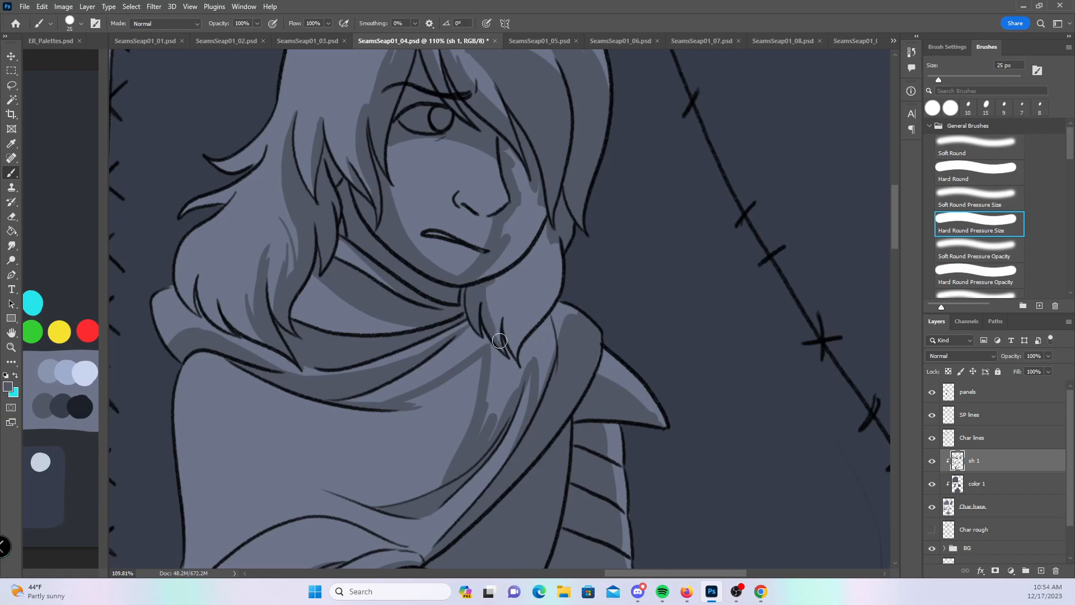
pyautogui.moveTo(342, 398)
pyautogui.mouseDown()
pyautogui.moveTo(393, 389)
pyautogui.moveTo(390, 376)
pyautogui.mouseUp()
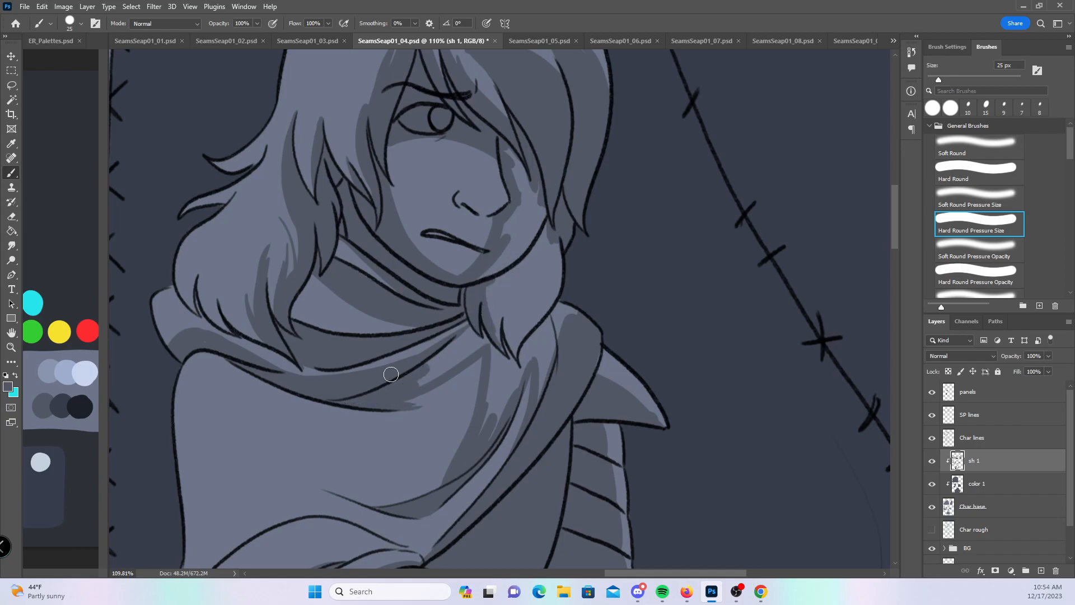
# - Fill the shadows on the far cheek, the hair lock beneath the jaw and the cloak folds with Hard Round
pyautogui.click(965, 171)
pyautogui.moveTo(509, 153)
pyautogui.mouseDown()
pyautogui.moveTo(528, 211)
pyautogui.moveTo(539, 192)
pyautogui.moveTo(518, 263)
pyautogui.moveTo(546, 275)
pyautogui.moveTo(562, 256)
pyautogui.mouseUp()
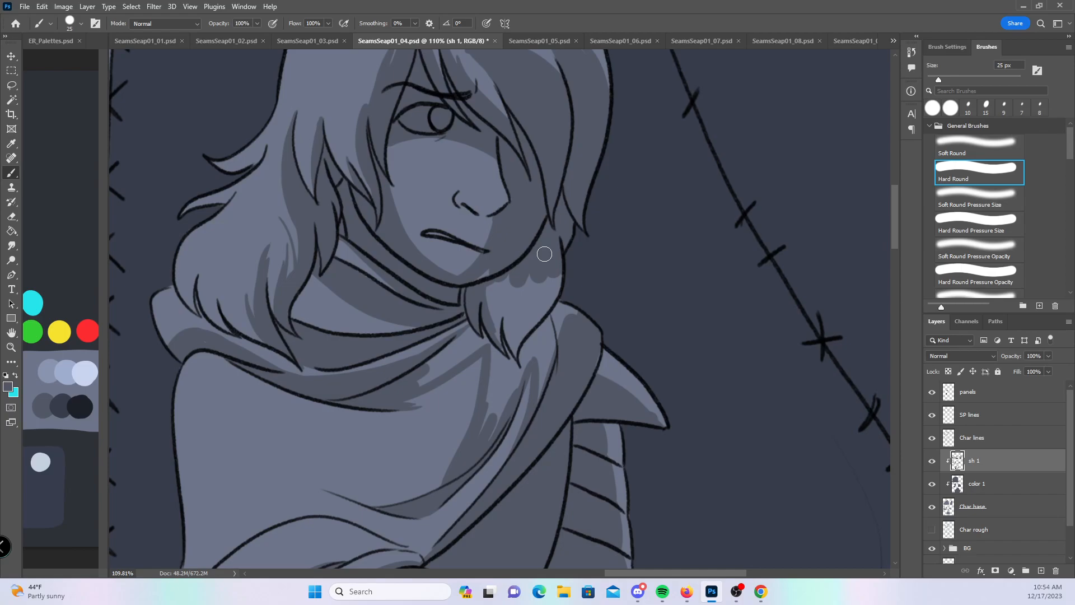
pyautogui.moveTo(415, 375)
pyautogui.mouseDown()
pyautogui.moveTo(483, 332)
pyautogui.moveTo(467, 332)
pyautogui.mouseUp()
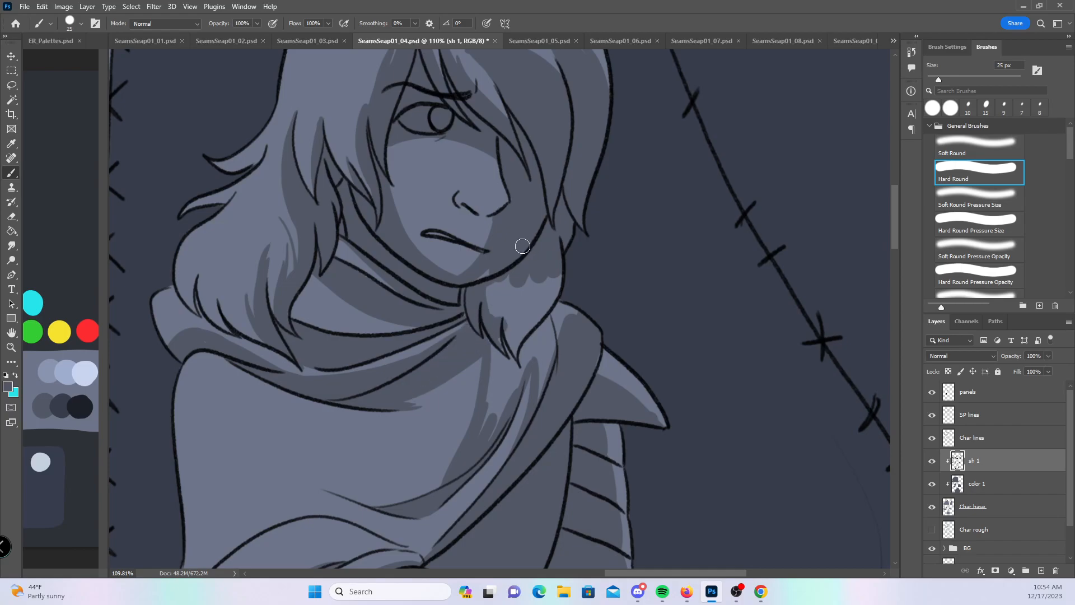
pyautogui.moveTo(492, 268)
pyautogui.mouseDown()
pyautogui.moveTo(493, 313)
pyautogui.moveTo(506, 327)
pyautogui.moveTo(491, 296)
pyautogui.moveTo(525, 302)
pyautogui.moveTo(569, 271)
pyautogui.moveTo(577, 314)
pyautogui.mouseUp()
pyautogui.moveTo(478, 442)
pyautogui.mouseDown()
pyautogui.moveTo(495, 337)
pyautogui.moveTo(504, 381)
pyautogui.moveTo(528, 338)
pyautogui.moveTo(543, 363)
pyautogui.mouseUp()
# - Save page 04 with the shading of the upper-row character
pyautogui.press('z')
pyautogui.moveTo(690, 357); pyautogui.dragTo(614, 380)
pyautogui.press('b')
pyautogui.moveTo(647, 472)
pyautogui.mouseDown()
pyautogui.moveTo(550, 362)
pyautogui.moveTo(555, 388)
pyautogui.mouseUp()
pyautogui.press('z')
pyautogui.press('b')
pyautogui.hotkey('ctrl', 's')
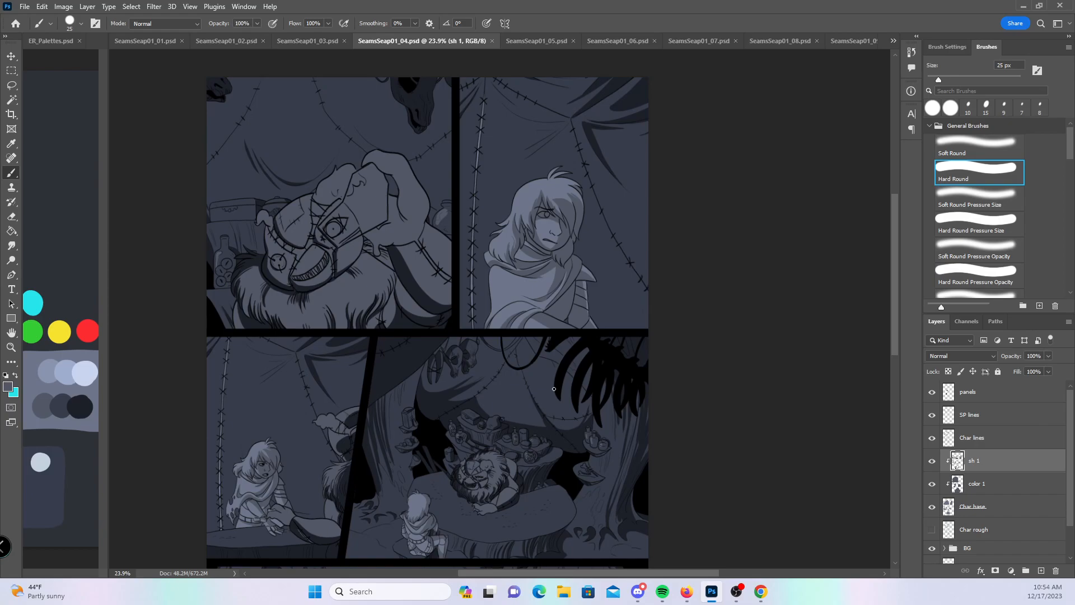
# - In SeamsSeap01_05.psd, add a clipped layer named sh 1 above color 1 and choose the Hard Round Pressure Size brush
pyautogui.click(536, 41)
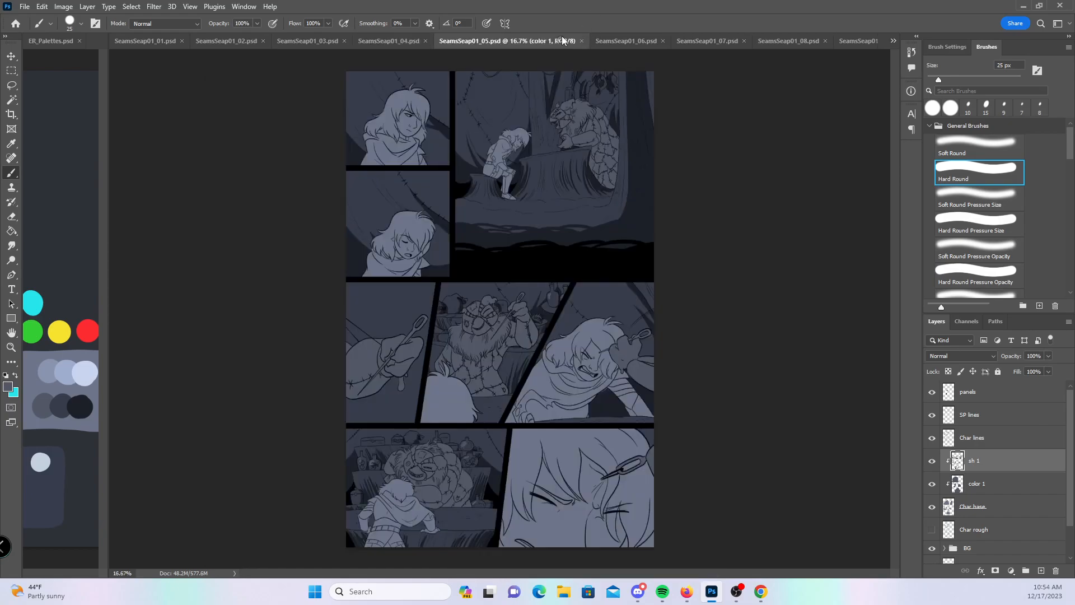
pyautogui.press('z')
pyautogui.moveTo(410, 143)
pyautogui.mouseDown()
pyautogui.moveTo(475, 123)
pyautogui.moveTo(475, 187)
pyautogui.mouseUp()
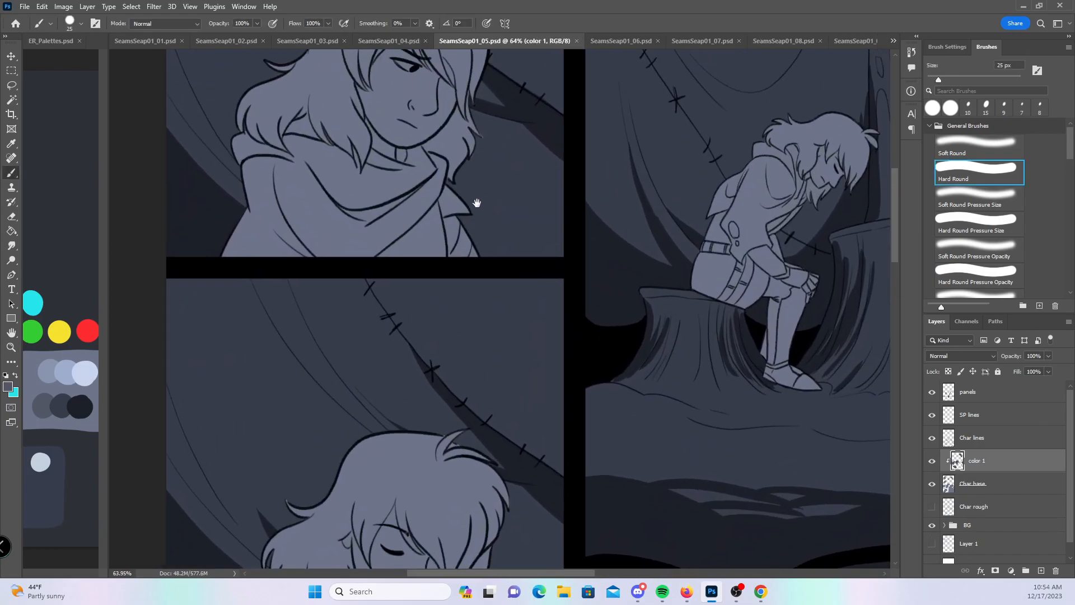
pyautogui.press('b')
pyautogui.scroll(2, 437, 227)
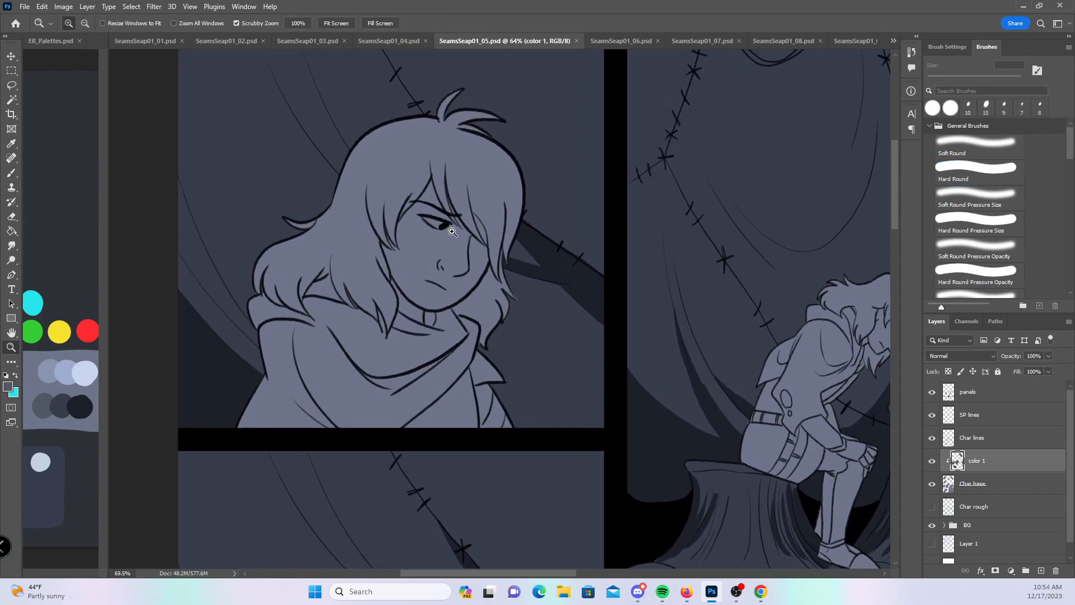
pyautogui.click(1041, 571)
pyautogui.doubleClick(971, 460)
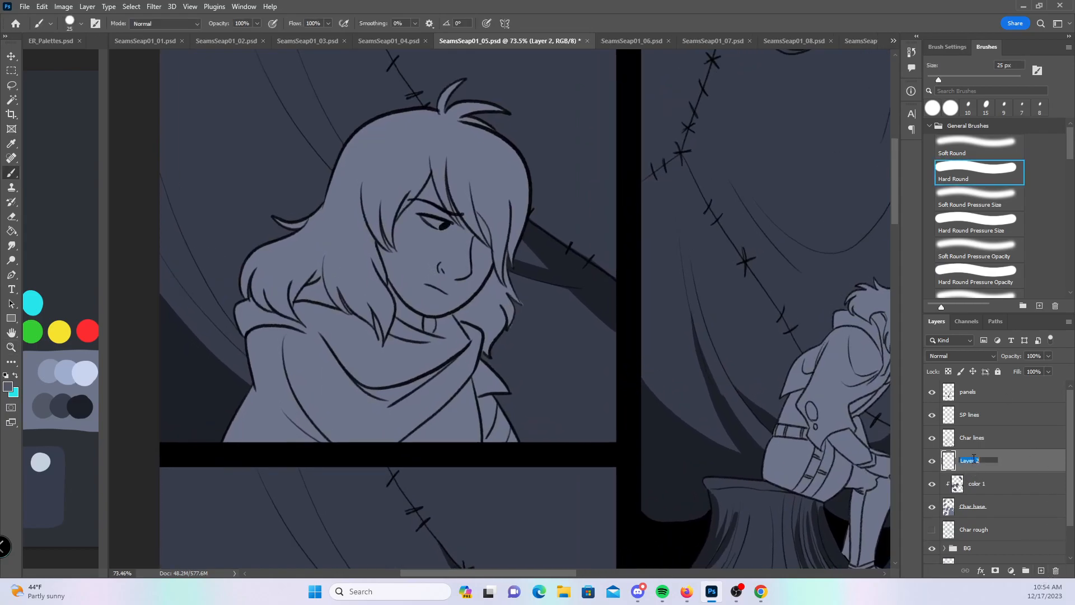
pyautogui.write('sh 1')
pyautogui.press('Return')
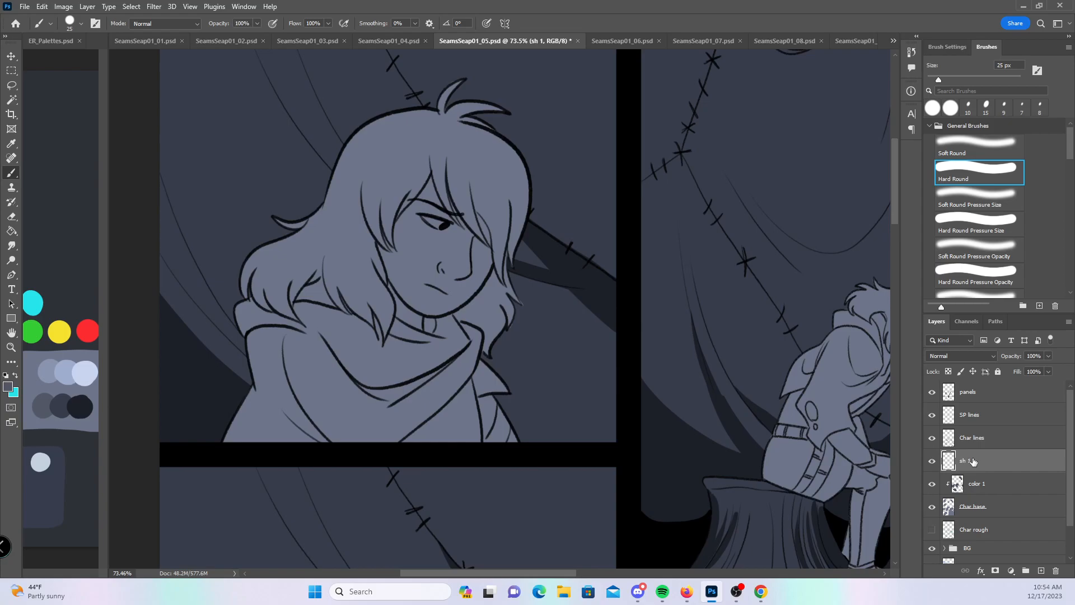
pyautogui.rightClick(973, 461)
pyautogui.click(917, 319)
pyautogui.click(993, 230)
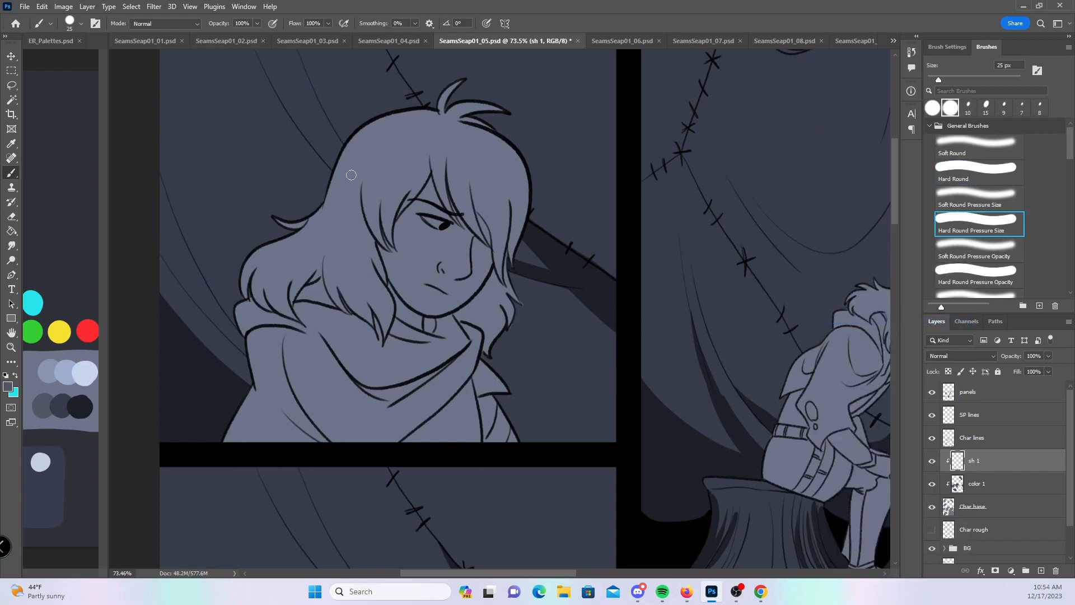
# - Shade the hair lock beside the near cheek and the loose locks resting on the scarf of the upper-panel character
pyautogui.moveTo(361, 182); pyautogui.dragTo(377, 257)
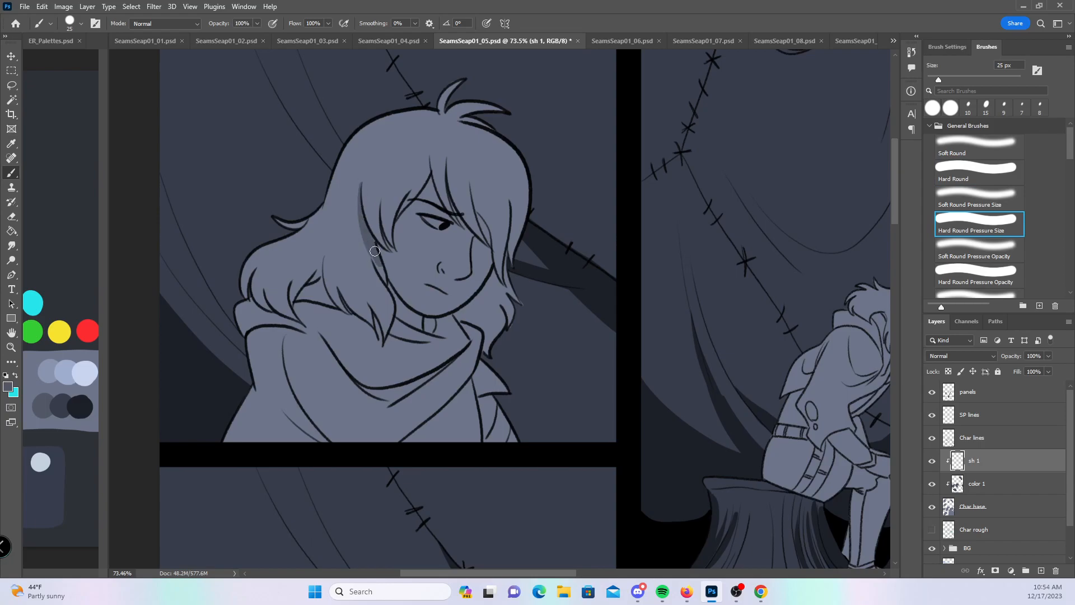
pyautogui.scroll(4, 488, 225)
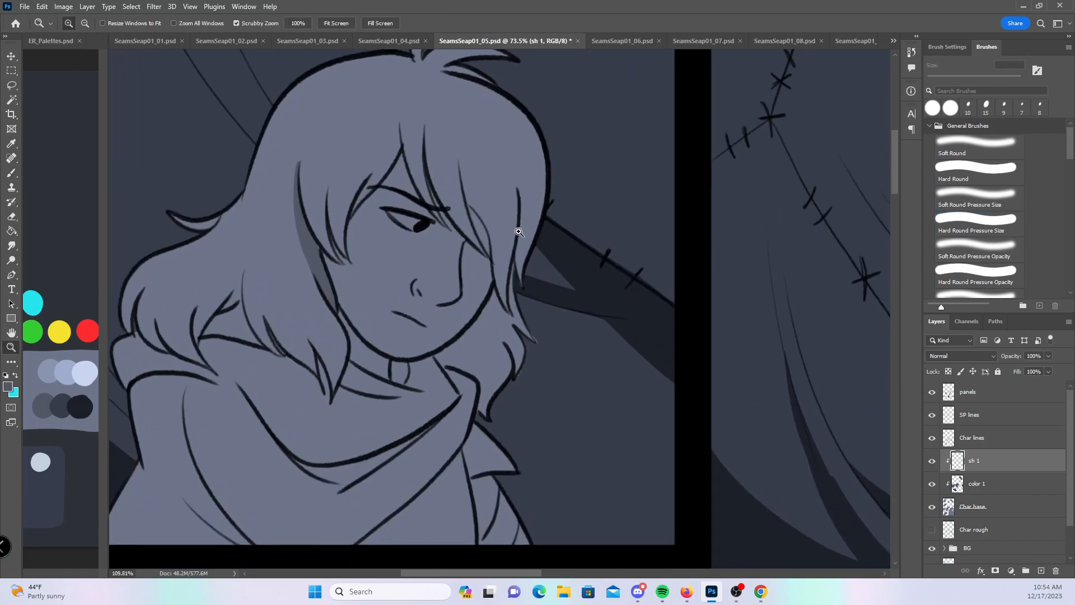
pyautogui.moveTo(189, 356)
pyautogui.mouseDown()
pyautogui.moveTo(180, 322)
pyautogui.moveTo(196, 288)
pyautogui.moveTo(191, 319)
pyautogui.mouseUp()
pyautogui.moveTo(224, 273)
pyautogui.mouseDown()
pyautogui.moveTo(208, 290)
pyautogui.moveTo(234, 258)
pyautogui.mouseUp()
pyautogui.moveTo(192, 326)
pyautogui.mouseDown()
pyautogui.moveTo(215, 291)
pyautogui.moveTo(182, 356)
pyautogui.moveTo(196, 329)
pyautogui.mouseUp()
pyautogui.moveTo(196, 377)
pyautogui.mouseDown()
pyautogui.moveTo(229, 267)
pyautogui.moveTo(220, 296)
pyautogui.moveTo(246, 345)
pyautogui.moveTo(188, 299)
pyautogui.moveTo(182, 323)
pyautogui.moveTo(216, 252)
pyautogui.moveTo(149, 346)
pyautogui.moveTo(217, 354)
pyautogui.mouseUp()
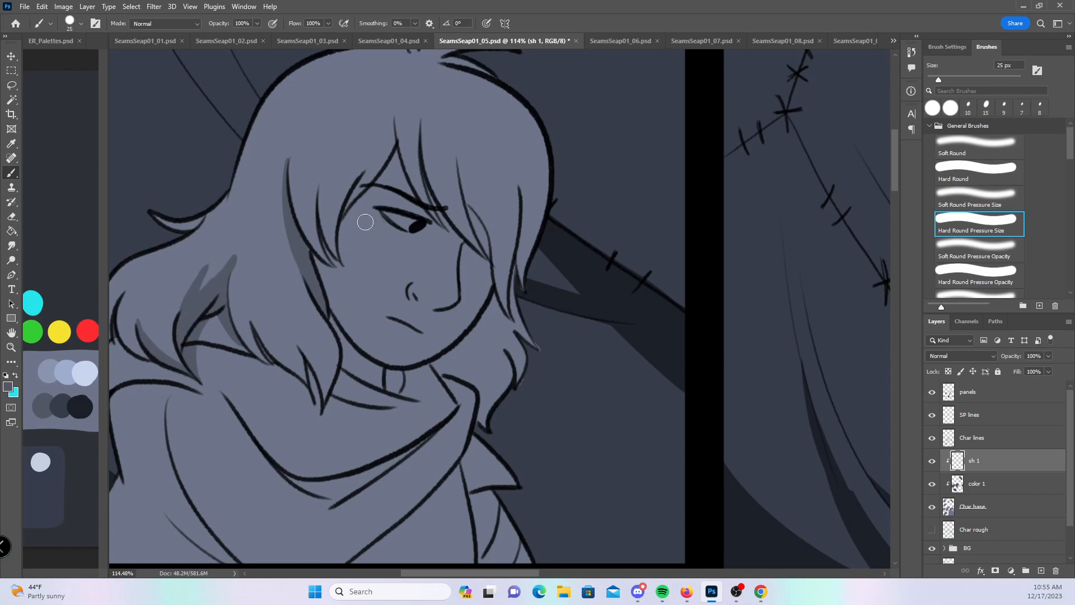
# - Outline the shadow shape across the face and shade the fringe locks on the near side of the forehead
pyautogui.moveTo(343, 223)
pyautogui.mouseDown()
pyautogui.moveTo(384, 220)
pyautogui.moveTo(438, 270)
pyautogui.mouseUp()
pyautogui.moveTo(343, 224)
pyautogui.mouseDown()
pyautogui.moveTo(430, 264)
pyautogui.moveTo(422, 314)
pyautogui.moveTo(392, 361)
pyautogui.moveTo(350, 373)
pyautogui.moveTo(403, 392)
pyautogui.moveTo(361, 362)
pyautogui.moveTo(409, 350)
pyautogui.mouseUp()
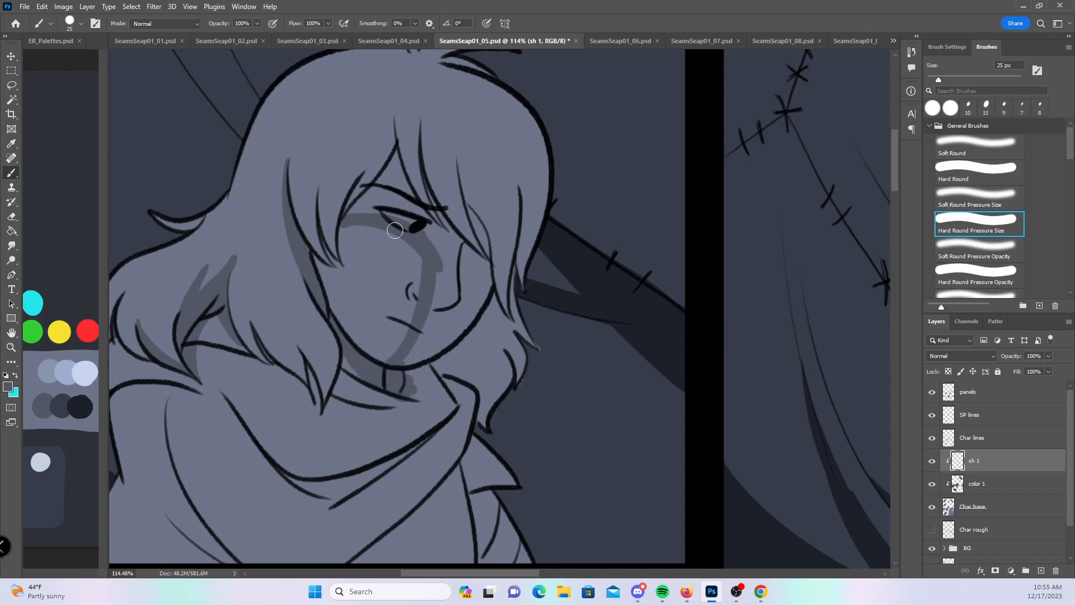
pyautogui.moveTo(322, 233); pyautogui.dragTo(307, 202)
pyautogui.moveTo(328, 264); pyautogui.dragTo(313, 182)
pyautogui.moveTo(322, 241); pyautogui.dragTo(330, 160)
pyautogui.moveTo(344, 269)
pyautogui.mouseDown()
pyautogui.moveTo(342, 188)
pyautogui.moveTo(363, 162)
pyautogui.mouseUp()
pyautogui.moveTo(347, 211)
pyautogui.mouseDown()
pyautogui.moveTo(386, 152)
pyautogui.moveTo(376, 140)
pyautogui.moveTo(394, 115)
pyautogui.mouseUp()
# - Paint shadow streaks through the fringe over the far eye and up toward the crown of the hair
pyautogui.moveTo(413, 189)
pyautogui.mouseDown()
pyautogui.moveTo(393, 129)
pyautogui.moveTo(447, 232)
pyautogui.mouseUp()
pyautogui.moveTo(425, 121)
pyautogui.mouseDown()
pyautogui.moveTo(439, 196)
pyautogui.moveTo(468, 233)
pyautogui.mouseUp()
pyautogui.moveTo(430, 163); pyautogui.dragTo(476, 248)
pyautogui.moveTo(469, 211)
pyautogui.mouseDown()
pyautogui.moveTo(451, 118)
pyautogui.moveTo(463, 161)
pyautogui.mouseUp()
pyautogui.moveTo(437, 94); pyautogui.dragTo(483, 134)
pyautogui.moveTo(477, 96); pyautogui.dragTo(500, 150)
pyautogui.moveTo(434, 56)
pyautogui.mouseDown()
pyautogui.moveTo(506, 163)
pyautogui.moveTo(441, 99)
pyautogui.mouseUp()
pyautogui.moveTo(455, 62)
pyautogui.mouseDown()
pyautogui.moveTo(487, 75)
pyautogui.moveTo(535, 133)
pyautogui.mouseUp()
# - Shade the near cheek edge, the middle of the face and the neck beneath the jaw
pyautogui.moveTo(306, 250); pyautogui.dragTo(335, 309)
pyautogui.moveTo(333, 270); pyautogui.dragTo(344, 334)
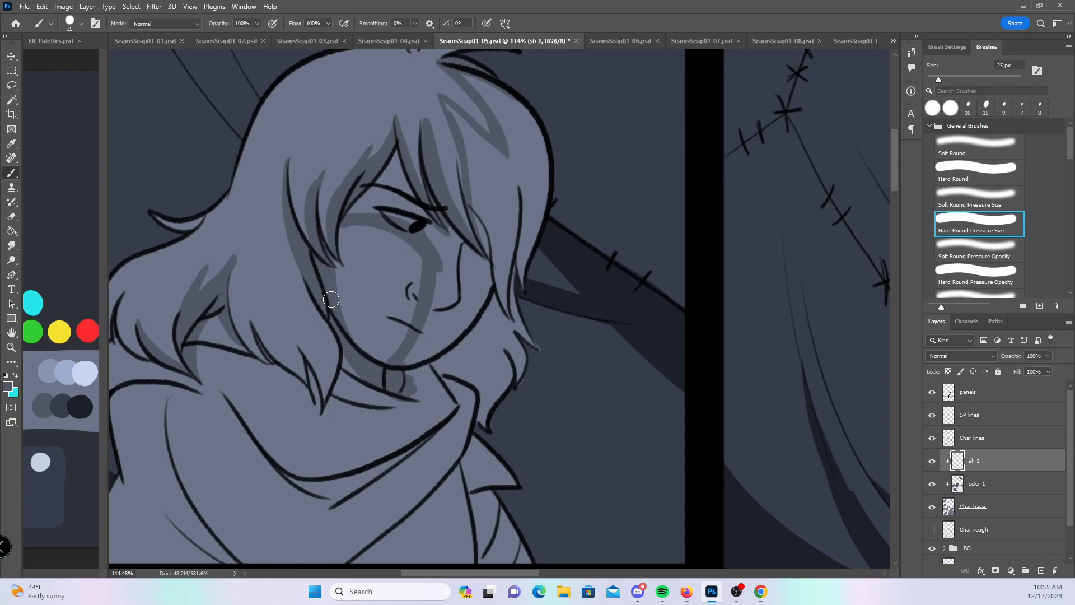
pyautogui.moveTo(342, 223)
pyautogui.mouseDown()
pyautogui.moveTo(439, 215)
pyautogui.moveTo(418, 339)
pyautogui.mouseUp()
pyautogui.moveTo(421, 259); pyautogui.dragTo(415, 307)
pyautogui.moveTo(405, 386); pyautogui.dragTo(423, 399)
pyautogui.moveTo(341, 374); pyautogui.dragTo(436, 404)
# - Fill the shadows in the pointed hair locks hanging beside the jaw over the scarf
pyautogui.moveTo(533, 328); pyautogui.dragTo(607, 248)
pyautogui.moveTo(383, 302)
pyautogui.mouseDown()
pyautogui.moveTo(354, 248)
pyautogui.moveTo(340, 271)
pyautogui.moveTo(377, 300)
pyautogui.mouseUp()
pyautogui.moveTo(347, 229); pyautogui.dragTo(392, 313)
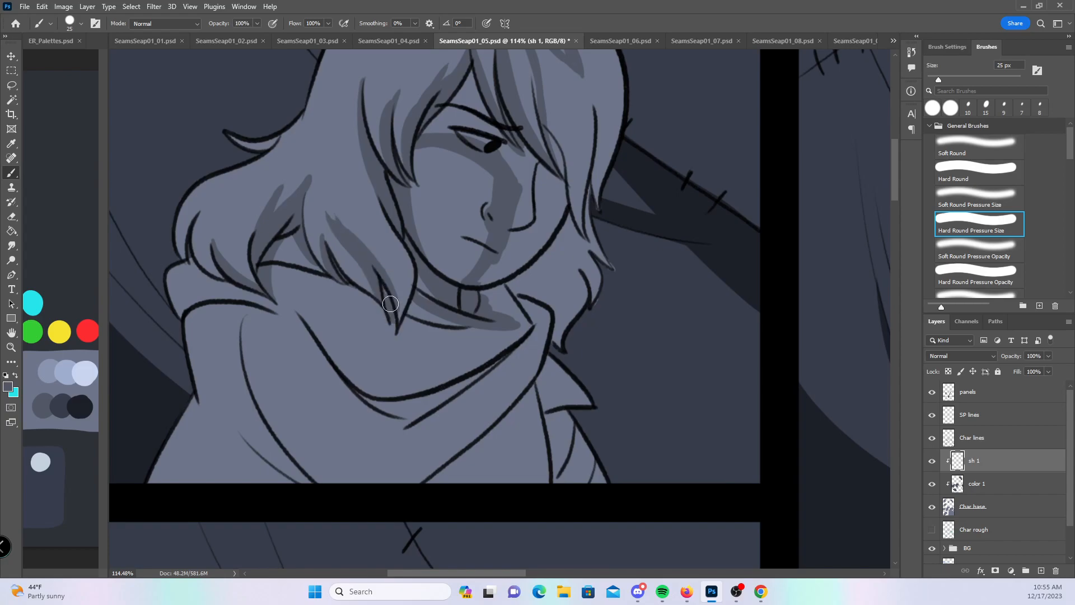
pyautogui.moveTo(366, 165)
pyautogui.mouseDown()
pyautogui.moveTo(395, 285)
pyautogui.moveTo(399, 242)
pyautogui.moveTo(400, 323)
pyautogui.moveTo(413, 307)
pyautogui.moveTo(442, 313)
pyautogui.moveTo(409, 320)
pyautogui.moveTo(408, 282)
pyautogui.mouseUp()
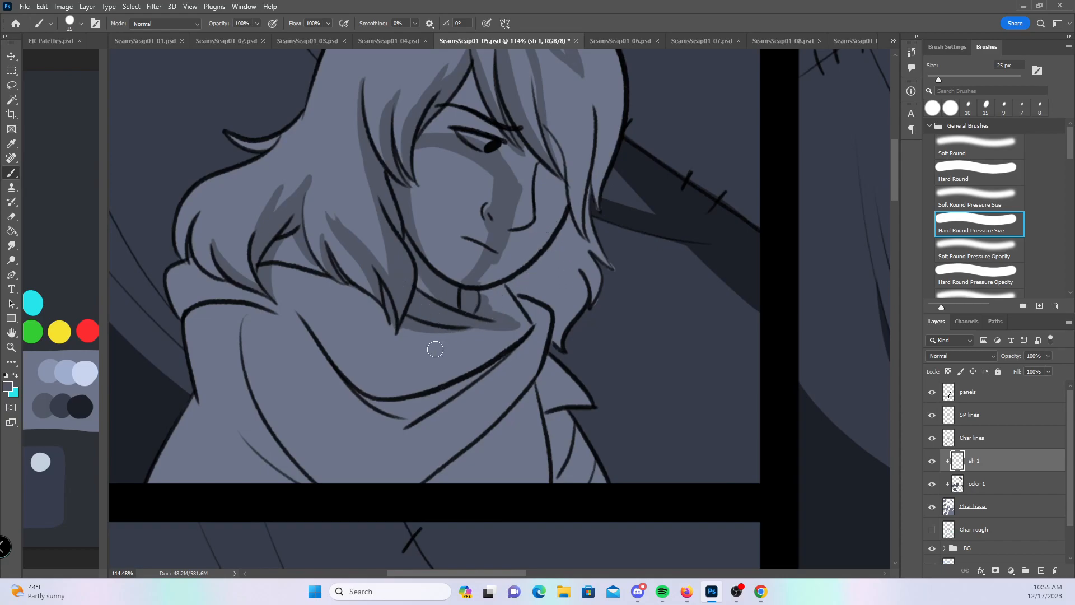
# - Shade the scarf folds around the neck, including the back collar and the diagonal fold across the chest
pyautogui.moveTo(363, 389)
pyautogui.mouseDown()
pyautogui.moveTo(401, 411)
pyautogui.moveTo(439, 384)
pyautogui.moveTo(448, 391)
pyautogui.moveTo(488, 354)
pyautogui.mouseUp()
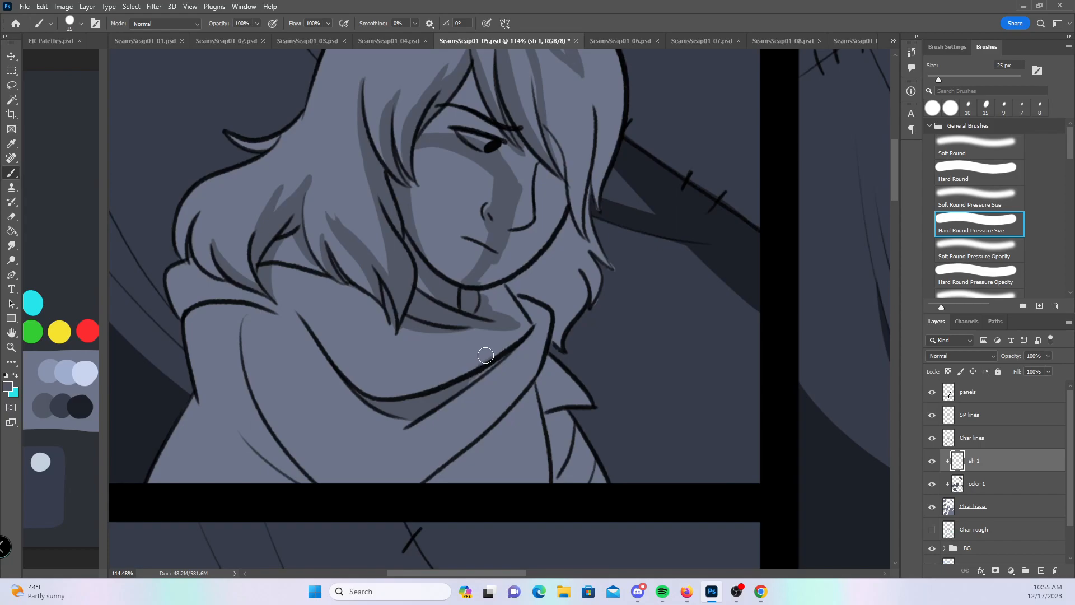
pyautogui.moveTo(446, 392); pyautogui.dragTo(504, 346)
pyautogui.moveTo(413, 391); pyautogui.dragTo(521, 331)
pyautogui.moveTo(490, 299)
pyautogui.mouseDown()
pyautogui.moveTo(504, 300)
pyautogui.moveTo(476, 280)
pyautogui.mouseUp()
pyautogui.moveTo(181, 315)
pyautogui.mouseDown()
pyautogui.moveTo(213, 298)
pyautogui.moveTo(274, 306)
pyautogui.mouseUp()
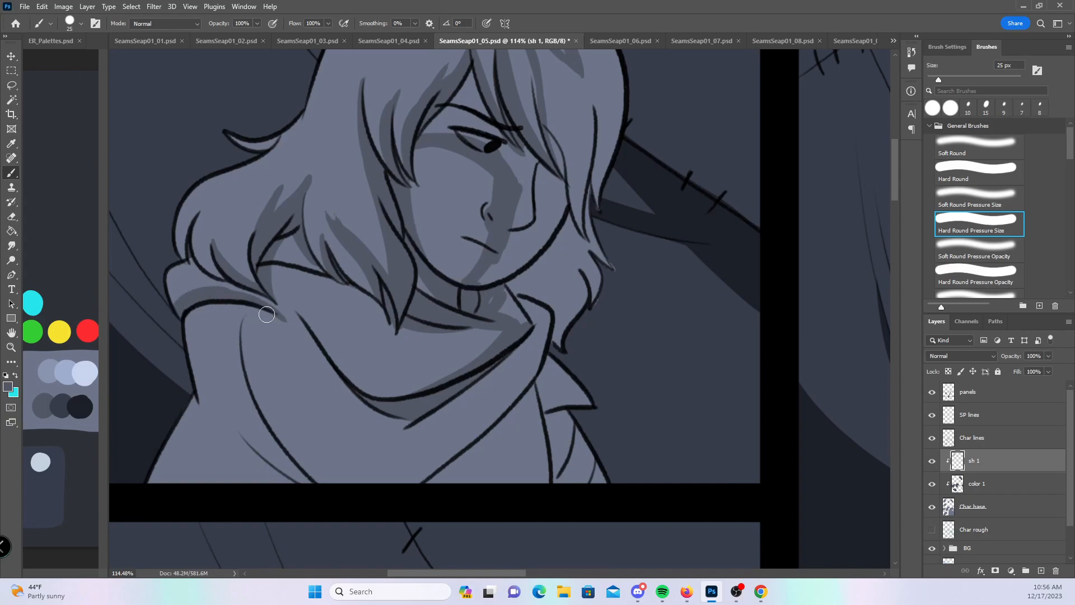
pyautogui.moveTo(393, 480)
pyautogui.mouseDown()
pyautogui.moveTo(460, 428)
pyautogui.moveTo(533, 323)
pyautogui.mouseUp()
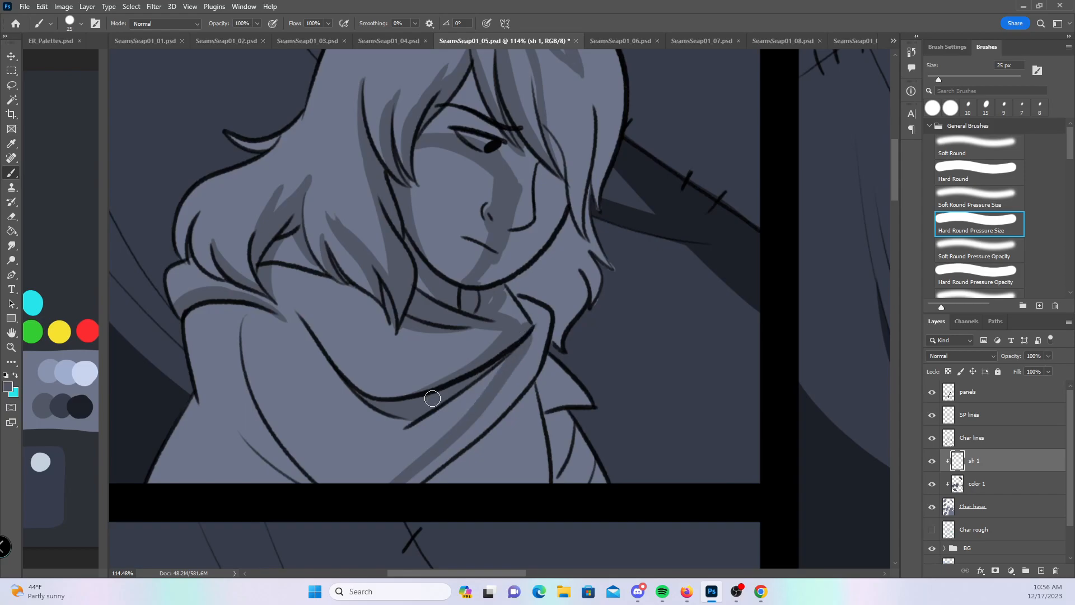
# - Paint shadows along the curved cloak folds below the scarf on the near shoulder
pyautogui.moveTo(241, 326)
pyautogui.mouseDown()
pyautogui.moveTo(255, 392)
pyautogui.moveTo(336, 482)
pyautogui.mouseUp()
pyautogui.moveTo(291, 448); pyautogui.dragTo(350, 483)
pyautogui.moveTo(237, 429); pyautogui.dragTo(294, 491)
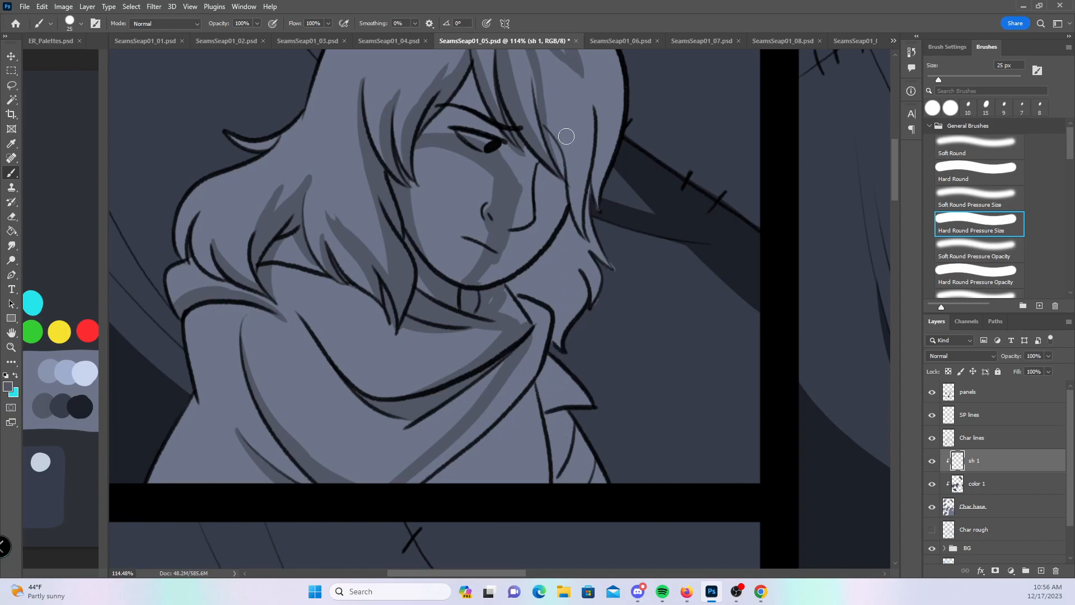
# - Add shadows beneath the fringe on the brow, on the far-side hair and on the pointed collar edge
pyautogui.moveTo(459, 118)
pyautogui.mouseDown()
pyautogui.moveTo(470, 65)
pyautogui.moveTo(508, 147)
pyautogui.moveTo(557, 130)
pyautogui.moveTo(553, 91)
pyautogui.moveTo(535, 65)
pyautogui.moveTo(543, 107)
pyautogui.mouseUp()
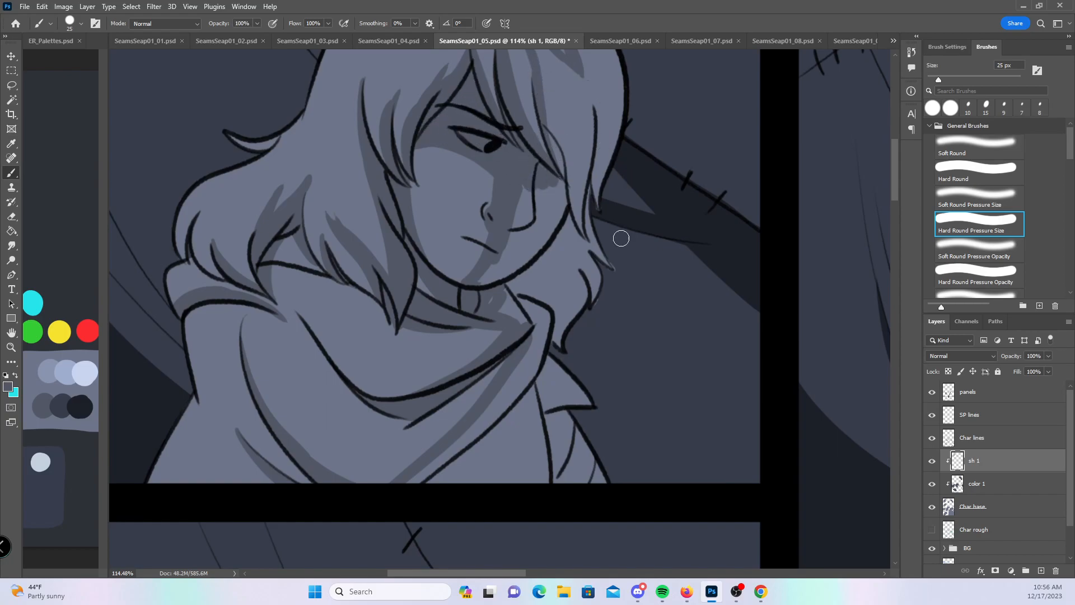
pyautogui.moveTo(576, 213); pyautogui.dragTo(596, 297)
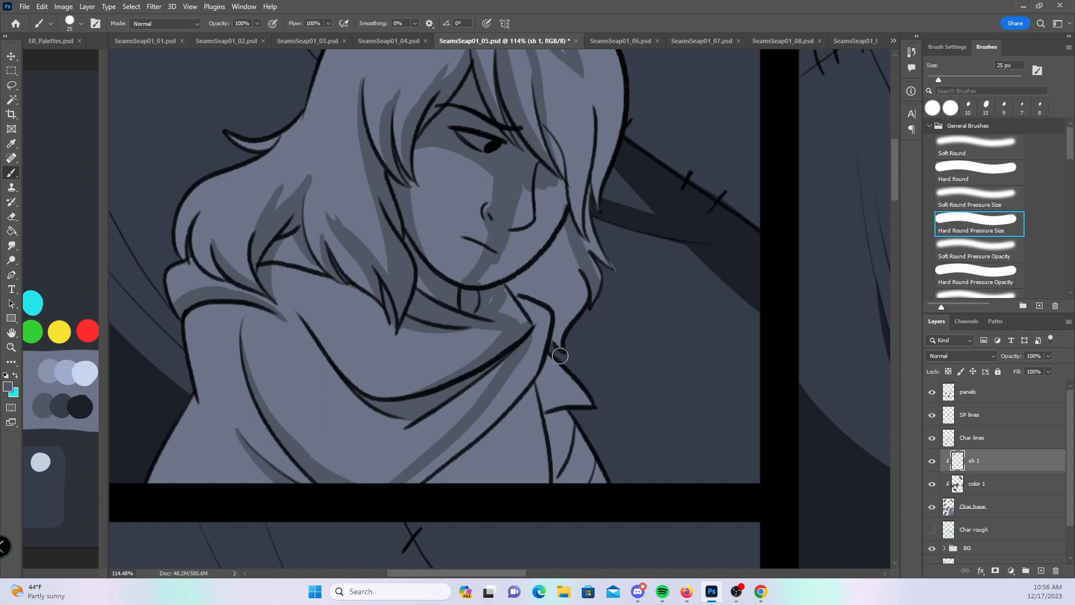
pyautogui.moveTo(544, 375)
pyautogui.mouseDown()
pyautogui.moveTo(594, 411)
pyautogui.moveTo(535, 386)
pyautogui.moveTo(547, 405)
pyautogui.moveTo(566, 402)
pyautogui.moveTo(559, 398)
pyautogui.moveTo(562, 493)
pyautogui.moveTo(576, 488)
pyautogui.moveTo(570, 432)
pyautogui.mouseUp()
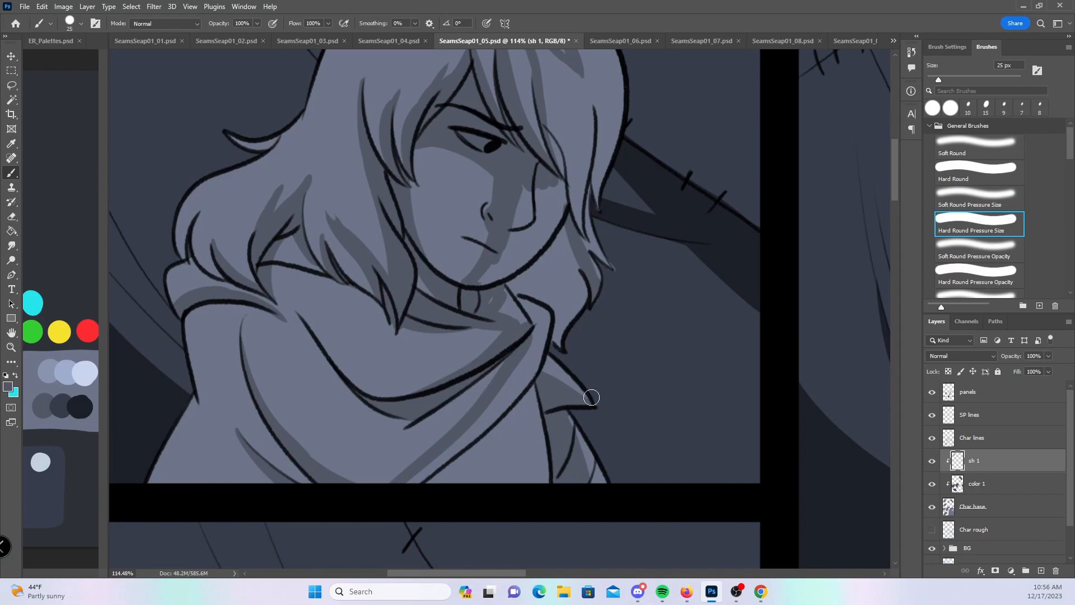
# - Fill the shadows on the far side of the face, hair and cloak using the Hard Round brush
pyautogui.click(986, 184)
pyautogui.moveTo(501, 307)
pyautogui.mouseDown()
pyautogui.moveTo(526, 309)
pyautogui.moveTo(534, 162)
pyautogui.moveTo(514, 241)
pyautogui.moveTo(554, 222)
pyautogui.moveTo(562, 203)
pyautogui.moveTo(535, 205)
pyautogui.moveTo(488, 279)
pyautogui.moveTo(519, 264)
pyautogui.moveTo(536, 272)
pyautogui.moveTo(566, 250)
pyautogui.moveTo(577, 266)
pyautogui.moveTo(556, 258)
pyautogui.moveTo(543, 312)
pyautogui.moveTo(560, 292)
pyautogui.moveTo(584, 290)
pyautogui.mouseUp()
pyautogui.moveTo(530, 342)
pyautogui.mouseDown()
pyautogui.moveTo(450, 457)
pyautogui.moveTo(398, 494)
pyautogui.moveTo(498, 424)
pyautogui.moveTo(435, 490)
pyautogui.moveTo(535, 384)
pyautogui.moveTo(544, 439)
pyautogui.mouseUp()
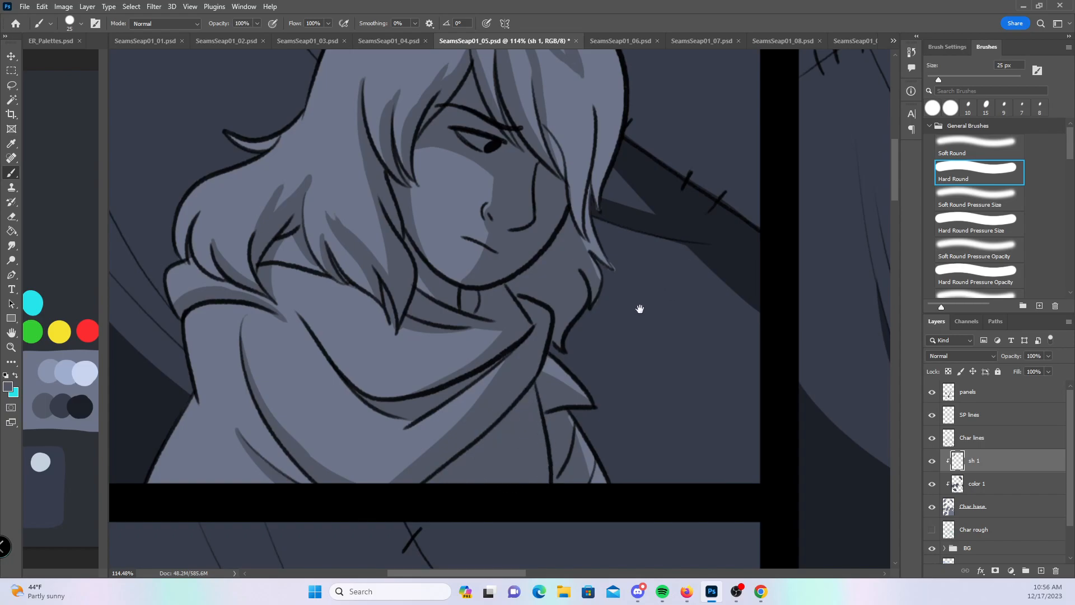
# - With Hard Round Pressure Size, extend the shadow streaks from the fringe up to the crown of the hair
pyautogui.moveTo(641, 302); pyautogui.dragTo(586, 451)
pyautogui.click(964, 223)
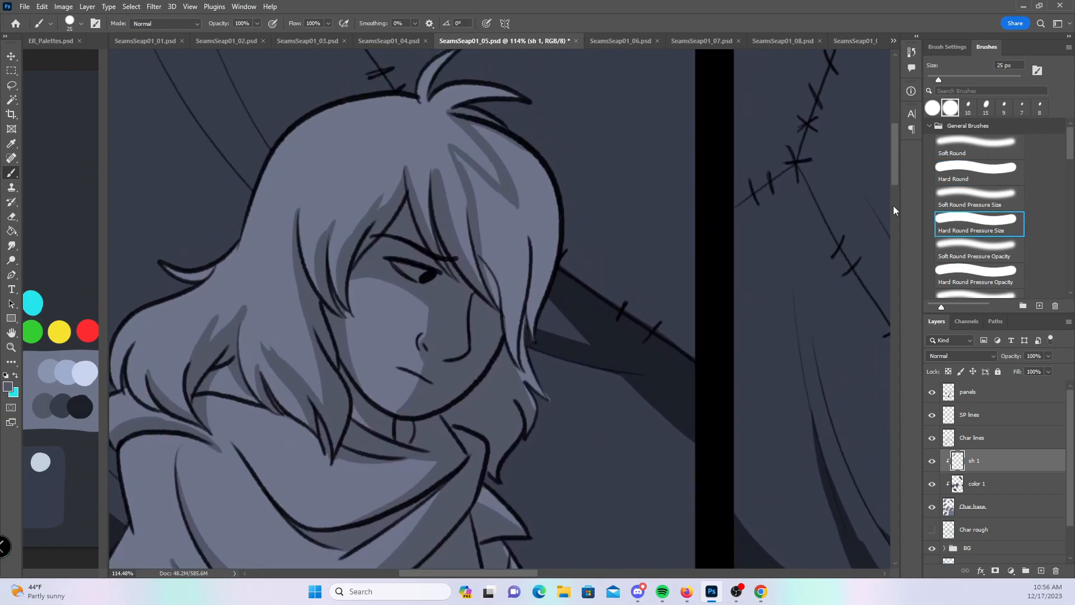
pyautogui.moveTo(453, 175); pyautogui.dragTo(481, 266)
pyautogui.moveTo(465, 154)
pyautogui.mouseDown()
pyautogui.moveTo(480, 197)
pyautogui.moveTo(528, 223)
pyautogui.mouseUp()
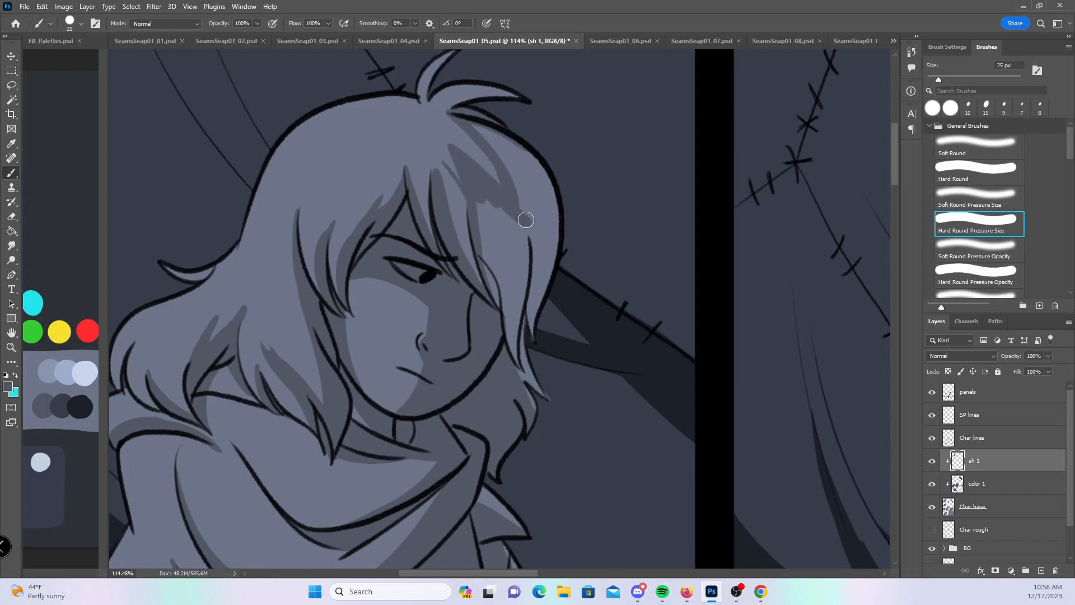
pyautogui.moveTo(472, 127); pyautogui.dragTo(510, 147)
# - Fill the far side of the hair with Hard Round, then shade the top tuft with Hard Round Pressure Size
pyautogui.click(997, 171)
pyautogui.moveTo(485, 211)
pyautogui.mouseDown()
pyautogui.moveTo(491, 274)
pyautogui.moveTo(487, 263)
pyautogui.moveTo(500, 272)
pyautogui.moveTo(496, 206)
pyautogui.moveTo(519, 200)
pyautogui.moveTo(523, 171)
pyautogui.moveTo(506, 150)
pyautogui.moveTo(557, 215)
pyautogui.moveTo(507, 313)
pyautogui.moveTo(520, 291)
pyautogui.moveTo(535, 339)
pyautogui.moveTo(546, 290)
pyautogui.mouseUp()
pyautogui.click(1005, 217)
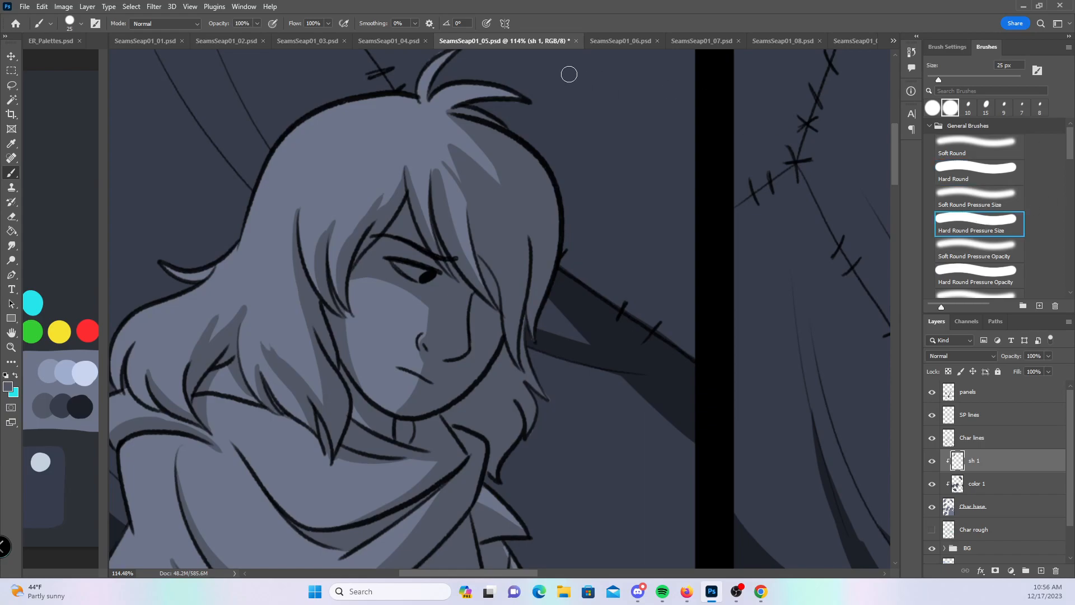
pyautogui.moveTo(452, 107); pyautogui.dragTo(516, 112)
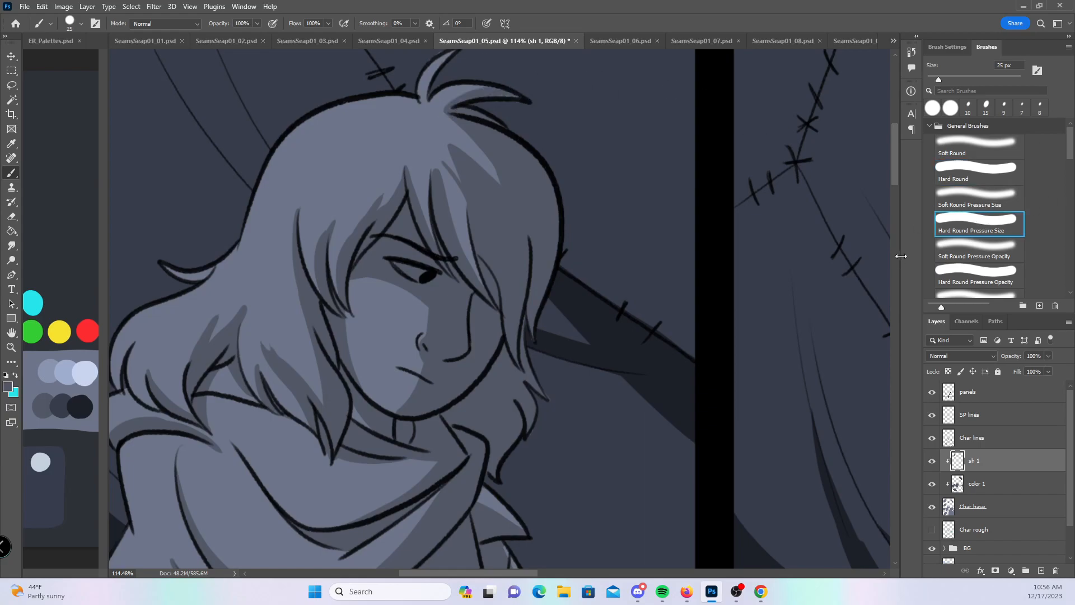
# - In the panel below, paint shadow streaks through the fringe of the character with closed eyes
pyautogui.moveTo(895, 167)
pyautogui.mouseDown()
pyautogui.moveTo(868, 273)
pyautogui.moveTo(876, 250)
pyautogui.mouseUp()
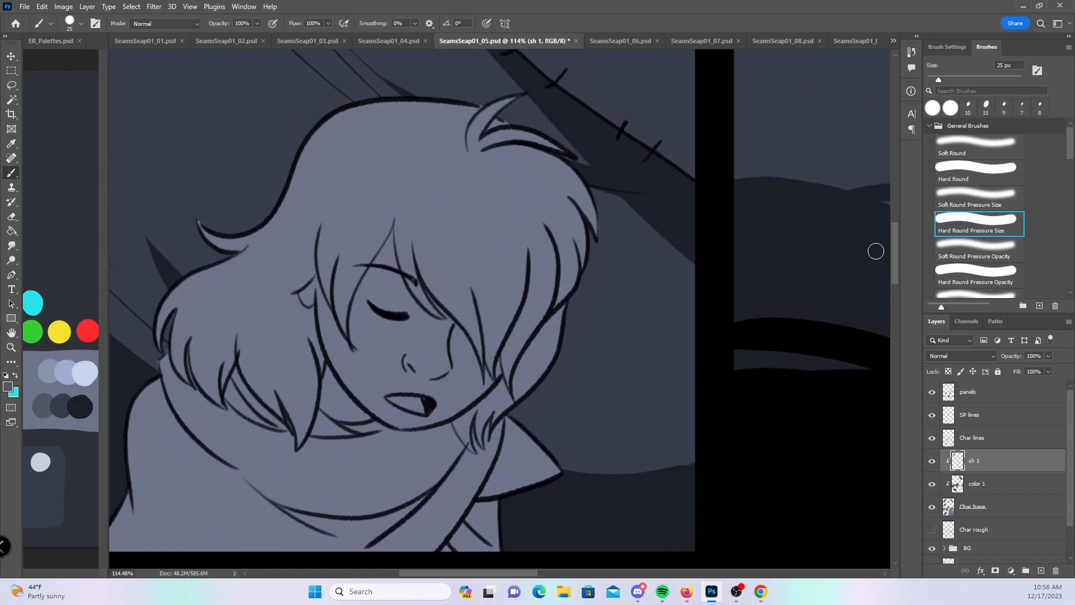
pyautogui.moveTo(352, 345)
pyautogui.mouseDown()
pyautogui.moveTo(344, 280)
pyautogui.moveTo(398, 214)
pyautogui.moveTo(419, 302)
pyautogui.mouseUp()
pyautogui.moveTo(399, 240)
pyautogui.mouseDown()
pyautogui.moveTo(458, 324)
pyautogui.moveTo(416, 240)
pyautogui.moveTo(443, 312)
pyautogui.moveTo(416, 232)
pyautogui.moveTo(449, 317)
pyautogui.moveTo(417, 234)
pyautogui.moveTo(467, 321)
pyautogui.mouseUp()
pyautogui.moveTo(439, 286)
pyautogui.mouseDown()
pyautogui.moveTo(467, 349)
pyautogui.moveTo(479, 344)
pyautogui.mouseUp()
pyautogui.moveTo(456, 248); pyautogui.dragTo(489, 342)
pyautogui.moveTo(468, 223); pyautogui.dragTo(489, 358)
pyautogui.moveTo(472, 223)
pyautogui.mouseDown()
pyautogui.moveTo(502, 259)
pyautogui.moveTo(489, 335)
pyautogui.moveTo(486, 232)
pyautogui.moveTo(501, 288)
pyautogui.moveTo(486, 239)
pyautogui.moveTo(490, 347)
pyautogui.mouseUp()
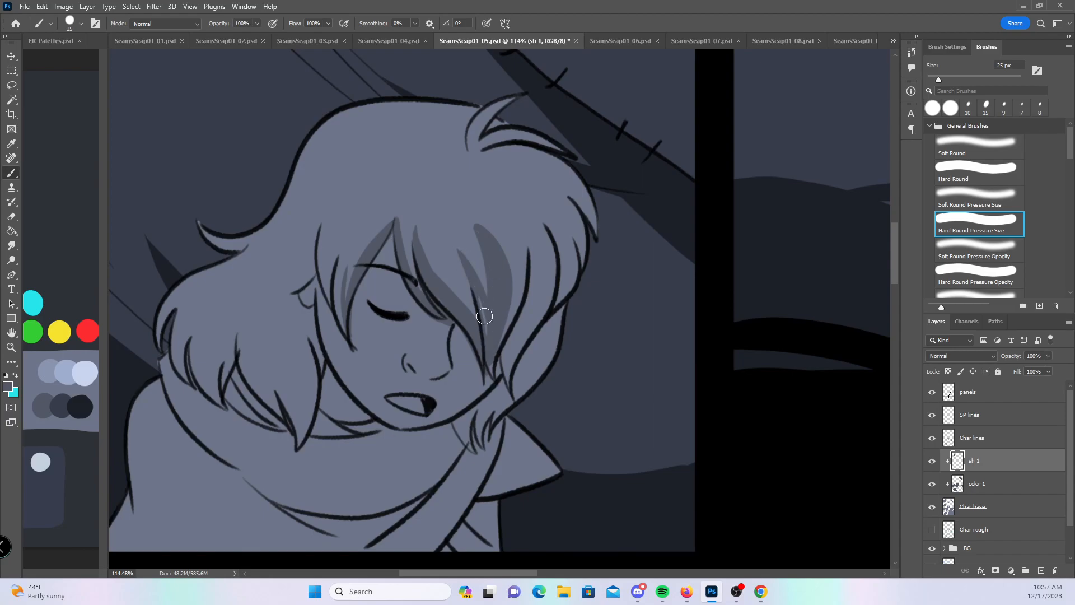
# - Shade the far-side hair locks and the tuft at the crown of the closed-eyed character
pyautogui.moveTo(468, 246); pyautogui.dragTo(483, 297)
pyautogui.moveTo(495, 347)
pyautogui.mouseDown()
pyautogui.moveTo(503, 310)
pyautogui.moveTo(514, 397)
pyautogui.mouseUp()
pyautogui.moveTo(514, 392)
pyautogui.mouseDown()
pyautogui.moveTo(530, 287)
pyautogui.moveTo(511, 206)
pyautogui.moveTo(521, 277)
pyautogui.moveTo(549, 299)
pyautogui.moveTo(566, 226)
pyautogui.mouseUp()
pyautogui.moveTo(495, 150)
pyautogui.mouseDown()
pyautogui.moveTo(568, 210)
pyautogui.moveTo(551, 193)
pyautogui.moveTo(567, 168)
pyautogui.moveTo(583, 180)
pyautogui.moveTo(563, 153)
pyautogui.mouseUp()
pyautogui.moveTo(477, 137)
pyautogui.mouseDown()
pyautogui.moveTo(547, 88)
pyautogui.moveTo(483, 132)
pyautogui.moveTo(507, 121)
pyautogui.mouseUp()
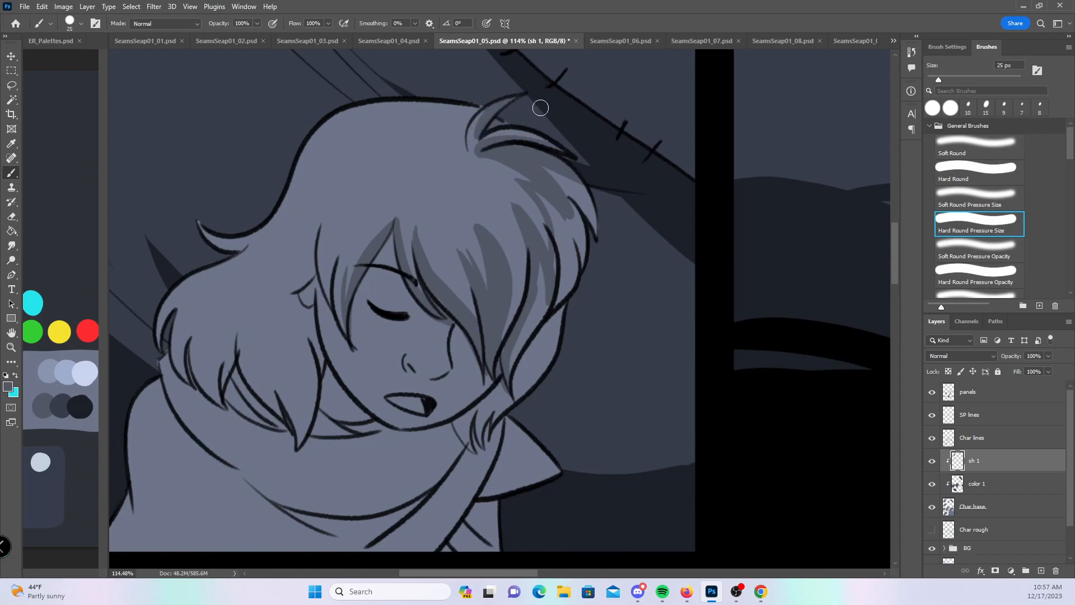
# - Outline the face shadow from the closed eye past the nose and mouth to the chin
pyautogui.moveTo(358, 286); pyautogui.dragTo(413, 349)
pyautogui.moveTo(368, 310); pyautogui.dragTo(404, 415)
pyautogui.moveTo(407, 356)
pyautogui.mouseDown()
pyautogui.moveTo(400, 422)
pyautogui.moveTo(396, 399)
pyautogui.moveTo(415, 402)
pyautogui.moveTo(405, 422)
pyautogui.moveTo(450, 409)
pyautogui.mouseUp()
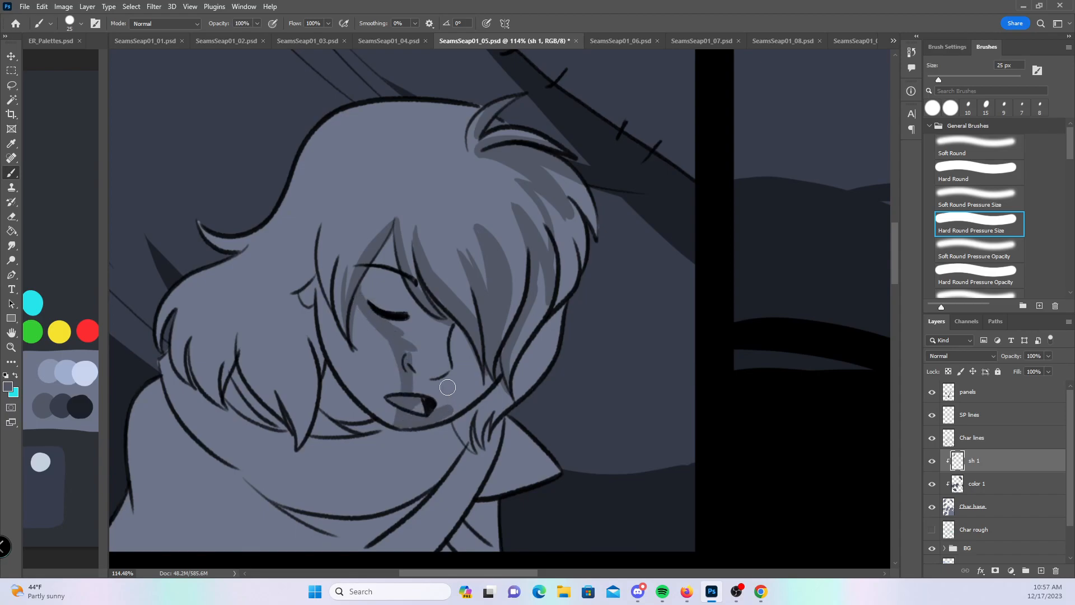
# - Shade the ear, the side hair locks and the neck area beneath the jaw
pyautogui.moveTo(303, 280)
pyautogui.mouseDown()
pyautogui.moveTo(308, 253)
pyautogui.moveTo(313, 276)
pyautogui.moveTo(319, 221)
pyautogui.moveTo(304, 302)
pyautogui.moveTo(320, 329)
pyautogui.moveTo(320, 309)
pyautogui.moveTo(333, 358)
pyautogui.mouseUp()
pyautogui.moveTo(279, 414)
pyautogui.mouseDown()
pyautogui.moveTo(268, 374)
pyautogui.moveTo(282, 360)
pyautogui.moveTo(275, 375)
pyautogui.moveTo(294, 435)
pyautogui.moveTo(275, 386)
pyautogui.moveTo(301, 439)
pyautogui.moveTo(283, 322)
pyautogui.moveTo(305, 413)
pyautogui.moveTo(301, 290)
pyautogui.moveTo(301, 363)
pyautogui.moveTo(310, 351)
pyautogui.moveTo(299, 313)
pyautogui.mouseUp()
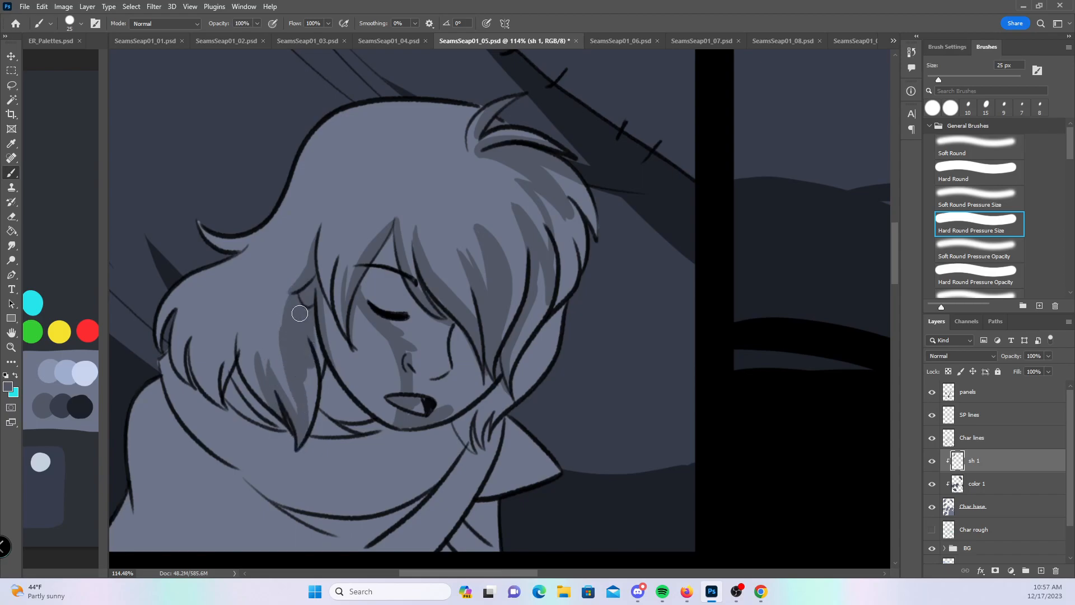
pyautogui.moveTo(222, 366)
pyautogui.mouseDown()
pyautogui.moveTo(213, 356)
pyautogui.moveTo(224, 364)
pyautogui.moveTo(232, 338)
pyautogui.mouseUp()
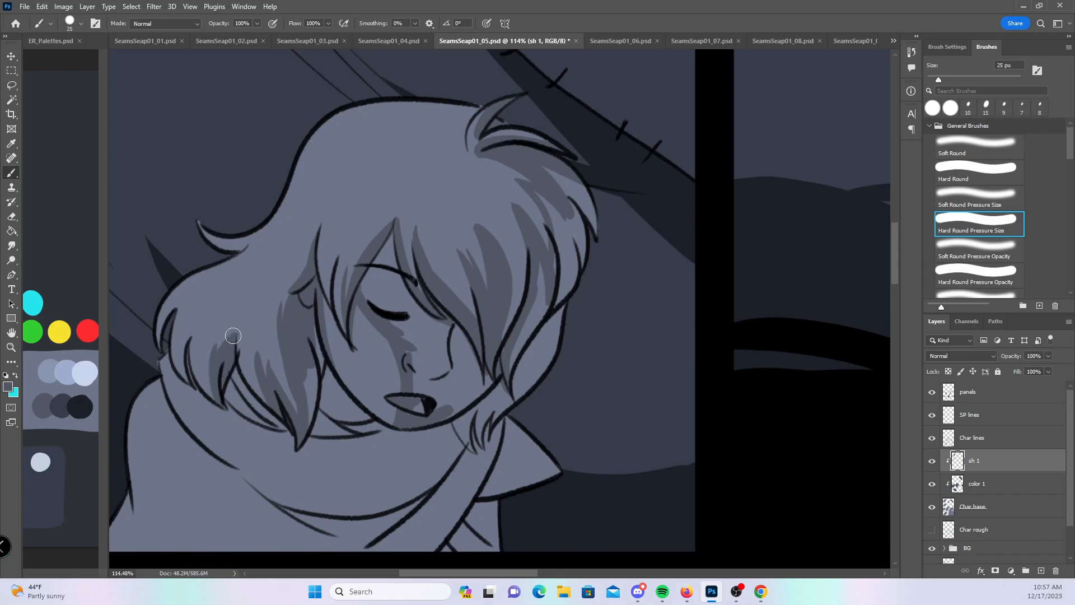
pyautogui.moveTo(190, 386)
pyautogui.mouseDown()
pyautogui.moveTo(182, 352)
pyautogui.moveTo(201, 326)
pyautogui.mouseUp()
pyautogui.moveTo(313, 412)
pyautogui.mouseDown()
pyautogui.moveTo(315, 350)
pyautogui.moveTo(353, 423)
pyautogui.moveTo(387, 428)
pyautogui.moveTo(313, 406)
pyautogui.moveTo(320, 417)
pyautogui.mouseUp()
pyautogui.moveTo(232, 379)
pyautogui.mouseDown()
pyautogui.moveTo(230, 402)
pyautogui.moveTo(244, 399)
pyautogui.moveTo(234, 371)
pyautogui.moveTo(260, 414)
pyautogui.mouseUp()
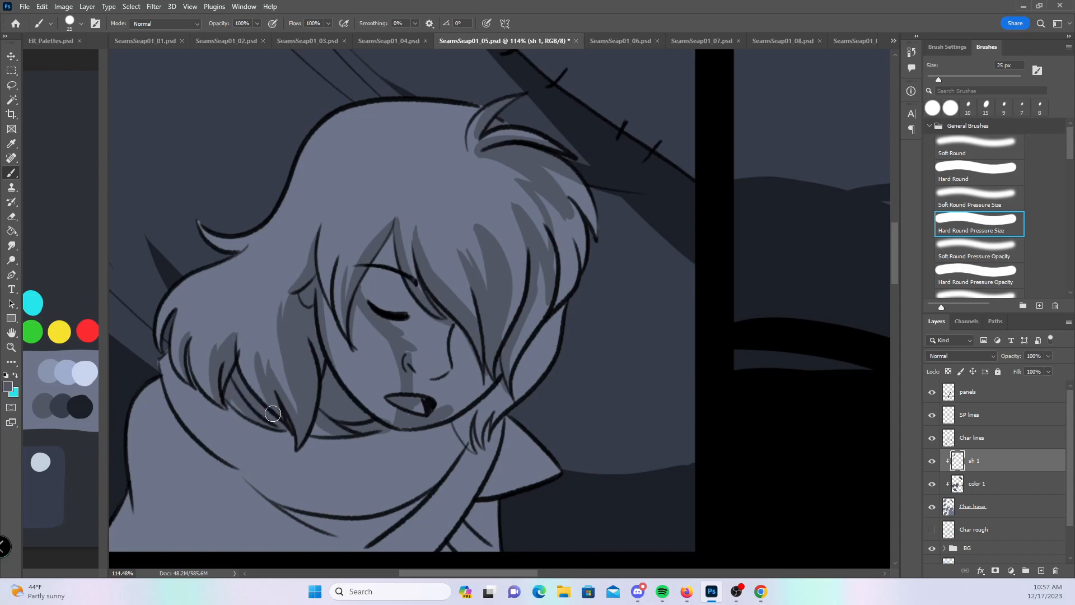
# - Paint shadows under the chin and along the scarf and cloak folds of the closed-eyed character
pyautogui.scroll(-2, 895, 270)
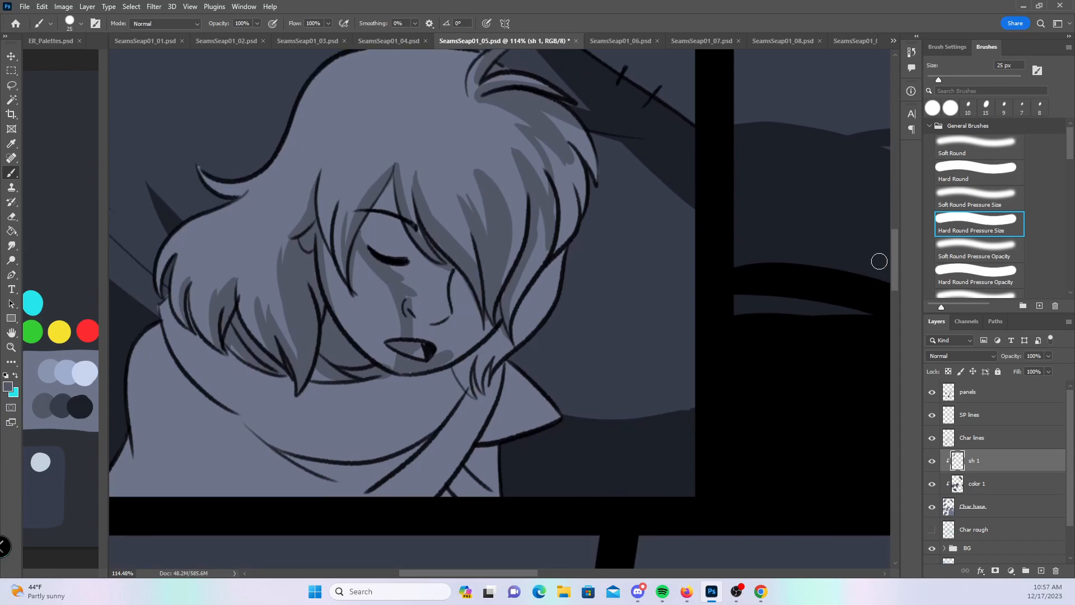
pyautogui.moveTo(250, 430); pyautogui.dragTo(419, 383)
pyautogui.moveTo(318, 384)
pyautogui.mouseDown()
pyautogui.moveTo(427, 399)
pyautogui.moveTo(332, 389)
pyautogui.moveTo(363, 393)
pyautogui.moveTo(333, 391)
pyautogui.moveTo(356, 387)
pyautogui.mouseUp()
pyautogui.moveTo(180, 348)
pyautogui.mouseDown()
pyautogui.moveTo(156, 340)
pyautogui.moveTo(191, 384)
pyautogui.moveTo(154, 320)
pyautogui.mouseUp()
pyautogui.moveTo(181, 377); pyautogui.dragTo(217, 402)
pyautogui.moveTo(283, 455)
pyautogui.mouseDown()
pyautogui.moveTo(325, 472)
pyautogui.moveTo(300, 461)
pyautogui.moveTo(408, 449)
pyautogui.moveTo(357, 481)
pyautogui.moveTo(448, 416)
pyautogui.moveTo(393, 466)
pyautogui.moveTo(428, 448)
pyautogui.moveTo(385, 515)
pyautogui.moveTo(459, 421)
pyautogui.moveTo(425, 436)
pyautogui.moveTo(442, 454)
pyautogui.mouseUp()
# - Using Hard Round, fill the shadows on the far side of the face, scarf, collar and hair
pyautogui.click(1003, 174)
pyautogui.moveTo(385, 190)
pyautogui.mouseDown()
pyautogui.moveTo(368, 224)
pyautogui.moveTo(392, 278)
pyautogui.moveTo(418, 272)
pyautogui.moveTo(463, 288)
pyautogui.mouseUp()
pyautogui.moveTo(408, 261)
pyautogui.mouseDown()
pyautogui.moveTo(418, 304)
pyautogui.moveTo(429, 280)
pyautogui.moveTo(493, 353)
pyautogui.mouseUp()
pyautogui.moveTo(414, 370)
pyautogui.mouseDown()
pyautogui.moveTo(394, 387)
pyautogui.moveTo(420, 372)
pyautogui.mouseUp()
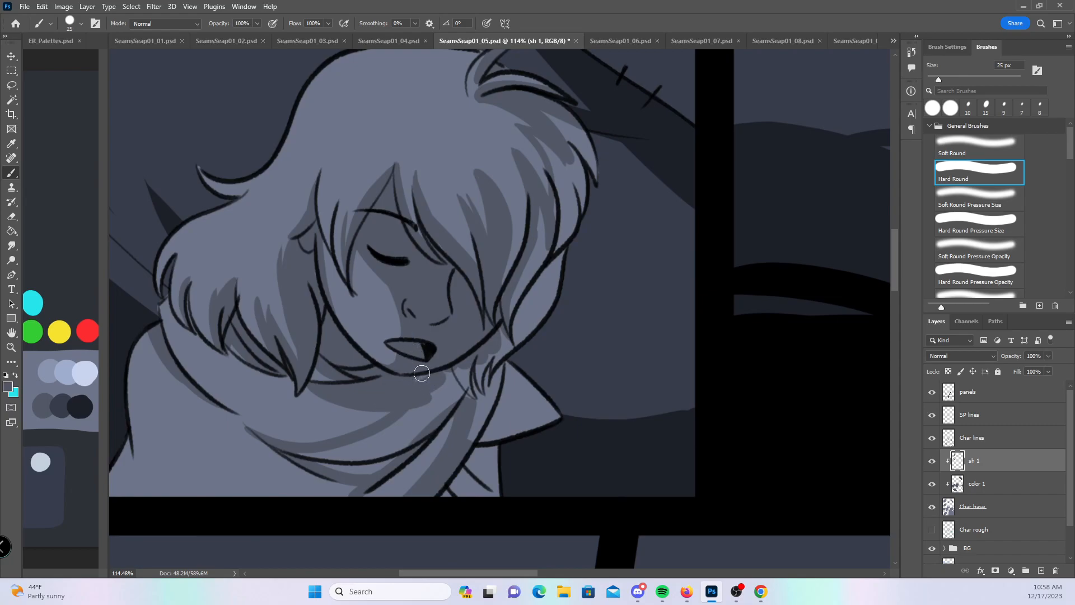
pyautogui.moveTo(301, 451)
pyautogui.mouseDown()
pyautogui.moveTo(372, 449)
pyautogui.moveTo(386, 465)
pyautogui.moveTo(411, 403)
pyautogui.moveTo(420, 436)
pyautogui.moveTo(460, 395)
pyautogui.moveTo(479, 437)
pyautogui.moveTo(501, 386)
pyautogui.moveTo(511, 391)
pyautogui.moveTo(451, 483)
pyautogui.moveTo(509, 433)
pyautogui.mouseUp()
pyautogui.moveTo(539, 202)
pyautogui.mouseDown()
pyautogui.moveTo(554, 156)
pyautogui.moveTo(555, 174)
pyautogui.moveTo(541, 114)
pyautogui.moveTo(595, 173)
pyautogui.mouseUp()
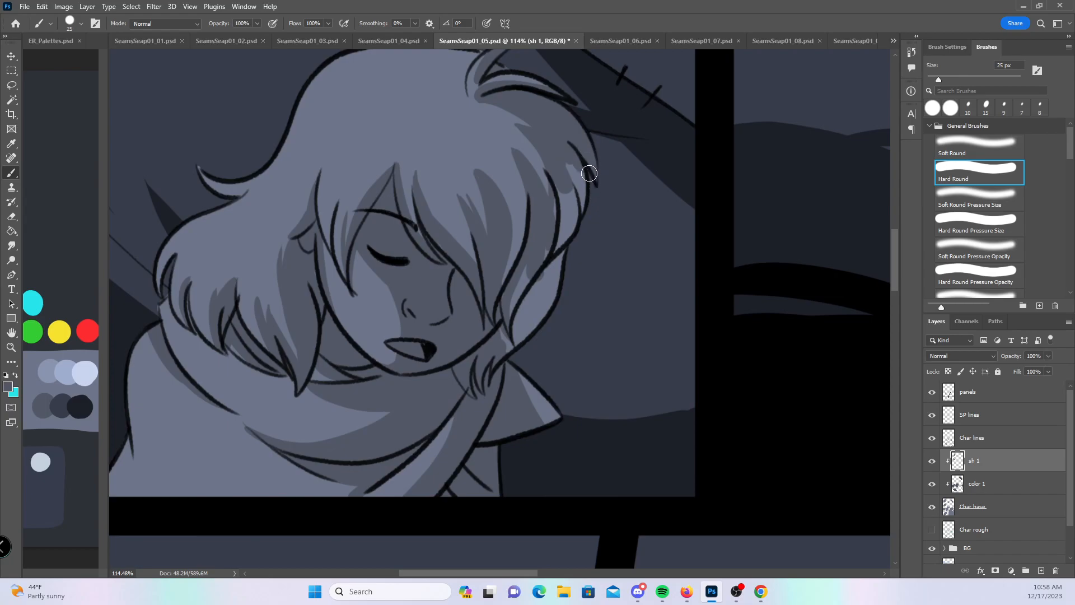
pyautogui.moveTo(578, 204)
pyautogui.mouseDown()
pyautogui.moveTo(569, 160)
pyautogui.moveTo(584, 168)
pyautogui.moveTo(527, 302)
pyautogui.moveTo(562, 287)
pyautogui.mouseUp()
# - Bring the character seated on the tree stump in the neighbouring panel into close view for shading
pyautogui.moveTo(633, 319); pyautogui.dragTo(585, 322)
pyautogui.moveTo(749, 352); pyautogui.dragTo(326, 487)
pyautogui.moveTo(526, 123); pyautogui.dragTo(494, 385)
pyautogui.press('z')
pyautogui.moveTo(522, 250); pyautogui.dragTo(797, 201)
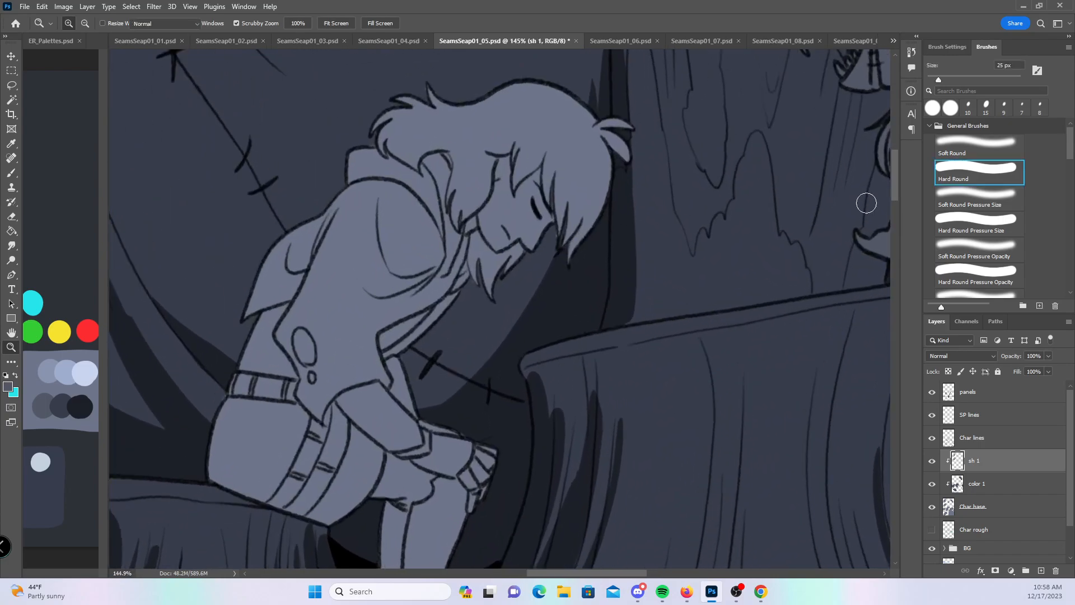
# - Save the file and shade the seated character's hood collar on layer sh 1 with the 10 px Hard Round Pressure Size brush
pyautogui.press('b')
pyautogui.hotkey('ctrl', 's')
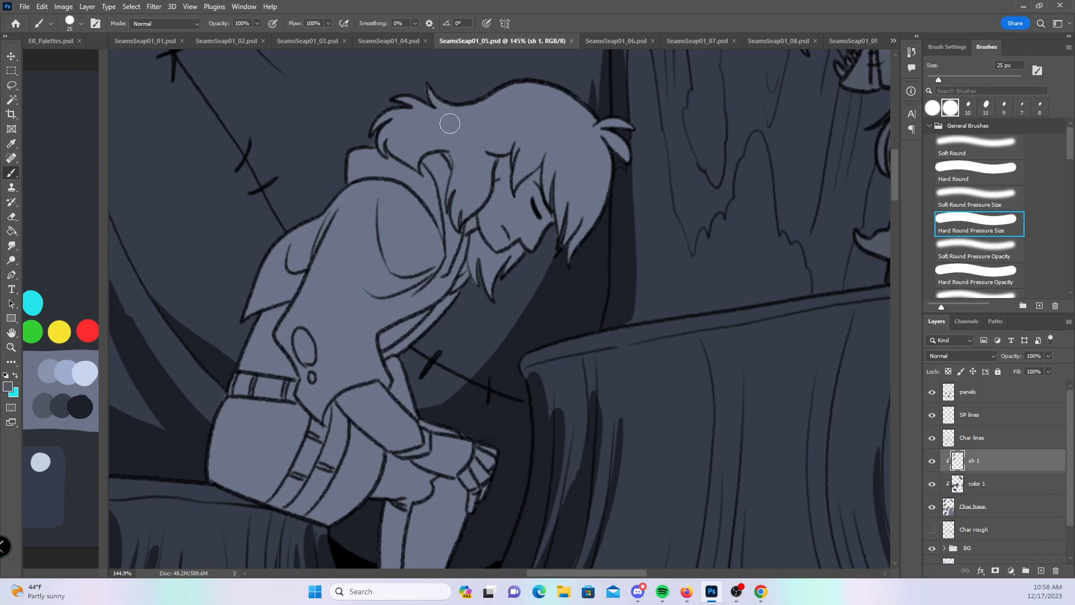
pyautogui.press('[')
pyautogui.press('[')
pyautogui.press('[')
pyautogui.press('[')
pyautogui.moveTo(359, 178)
pyautogui.mouseDown()
pyautogui.moveTo(400, 178)
pyautogui.moveTo(444, 233)
pyautogui.mouseUp()
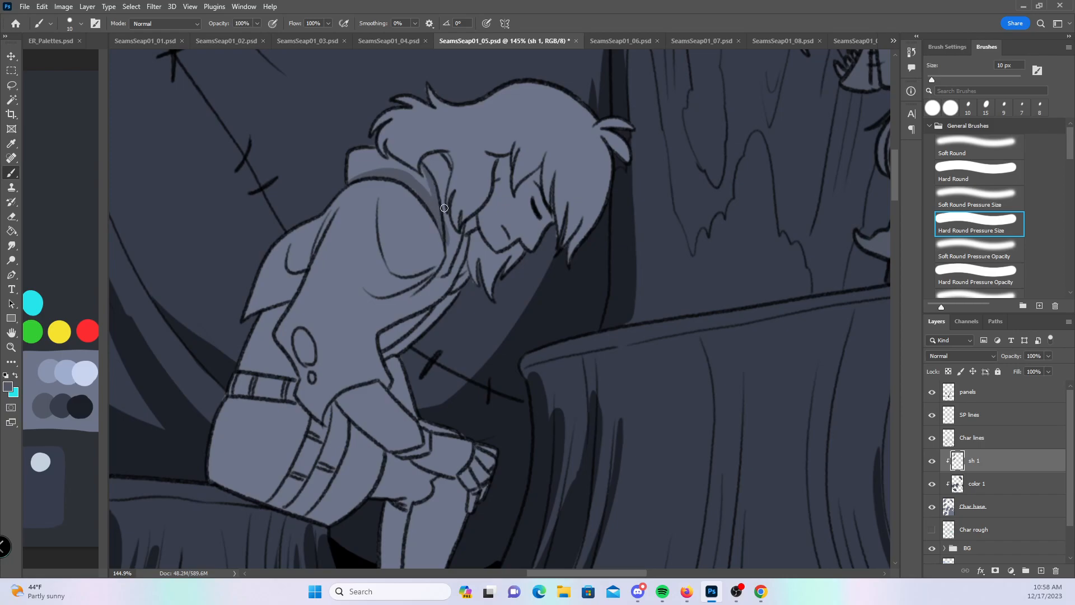
# - Shade the seated character's hair, face and beard with the brush set to 20 px
pyautogui.press(']')
pyautogui.press(']')
pyautogui.moveTo(559, 169)
pyautogui.mouseDown()
pyautogui.moveTo(569, 249)
pyautogui.moveTo(574, 168)
pyautogui.moveTo(579, 195)
pyautogui.moveTo(565, 257)
pyautogui.moveTo(602, 146)
pyautogui.moveTo(570, 219)
pyautogui.moveTo(615, 163)
pyautogui.moveTo(623, 187)
pyautogui.mouseUp()
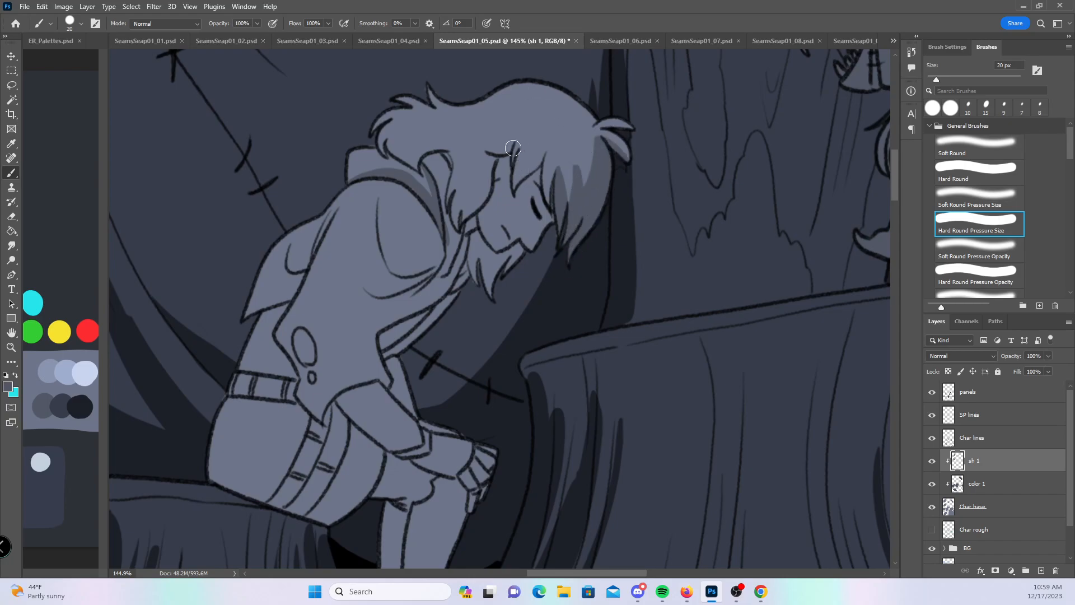
pyautogui.moveTo(459, 222)
pyautogui.mouseDown()
pyautogui.moveTo(460, 196)
pyautogui.moveTo(487, 176)
pyautogui.moveTo(479, 201)
pyautogui.moveTo(512, 150)
pyautogui.moveTo(479, 207)
pyautogui.mouseUp()
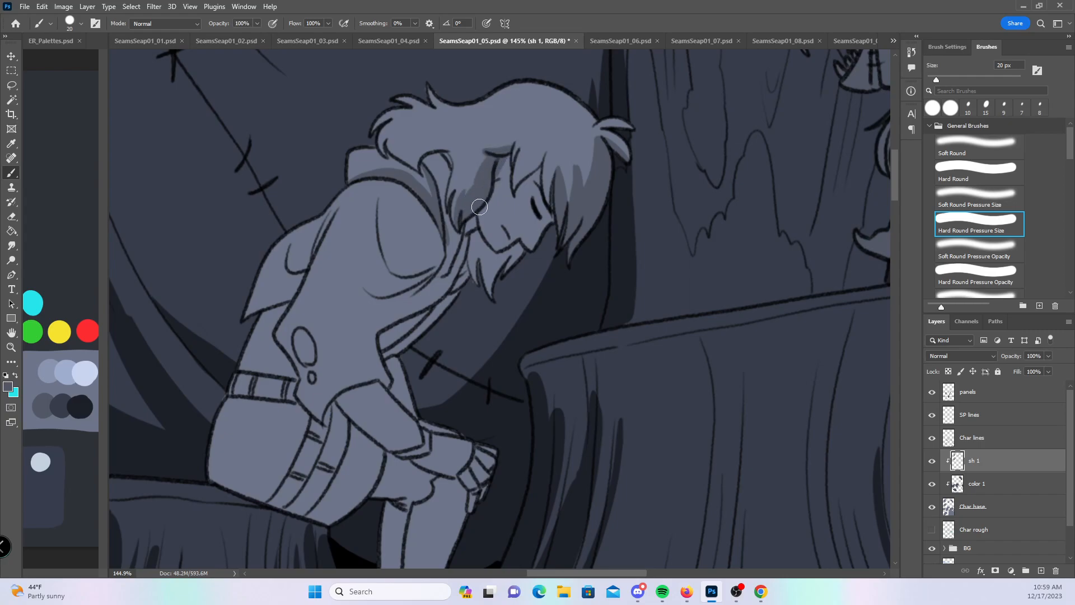
pyautogui.moveTo(539, 167)
pyautogui.mouseDown()
pyautogui.moveTo(501, 247)
pyautogui.moveTo(552, 224)
pyautogui.moveTo(516, 180)
pyautogui.moveTo(543, 162)
pyautogui.moveTo(518, 245)
pyautogui.moveTo(477, 283)
pyautogui.moveTo(488, 291)
pyautogui.moveTo(516, 246)
pyautogui.moveTo(492, 280)
pyautogui.mouseUp()
pyautogui.moveTo(471, 223)
pyautogui.mouseDown()
pyautogui.moveTo(478, 236)
pyautogui.moveTo(453, 223)
pyautogui.moveTo(457, 217)
pyautogui.moveTo(452, 296)
pyautogui.mouseUp()
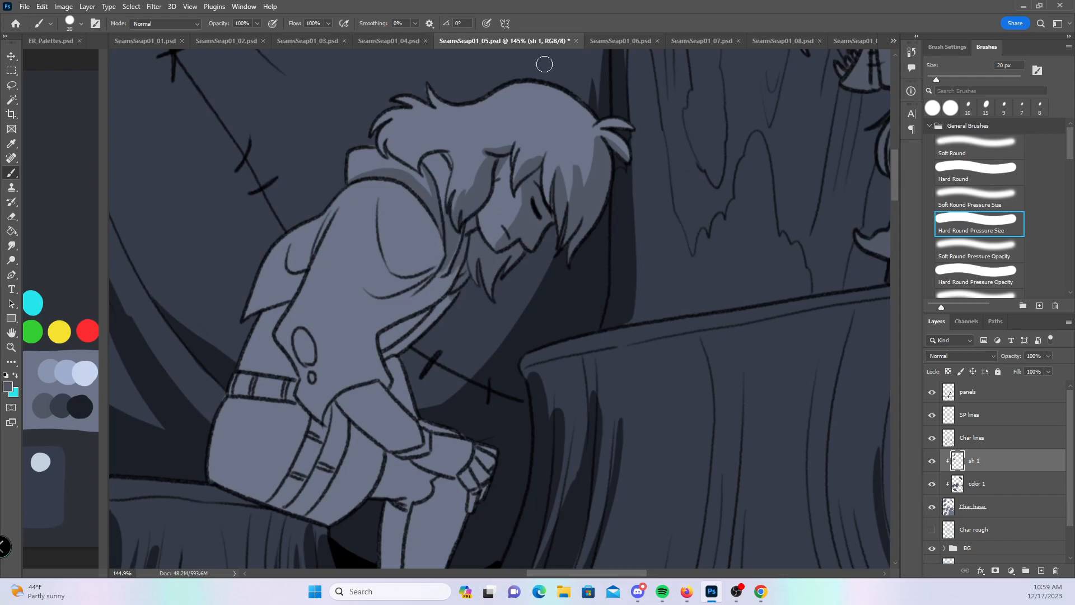
# - Shade the seated character's hood opening with a 10 px brush, and the shoulder folds and jacket front at 20 px
pyautogui.press('[')
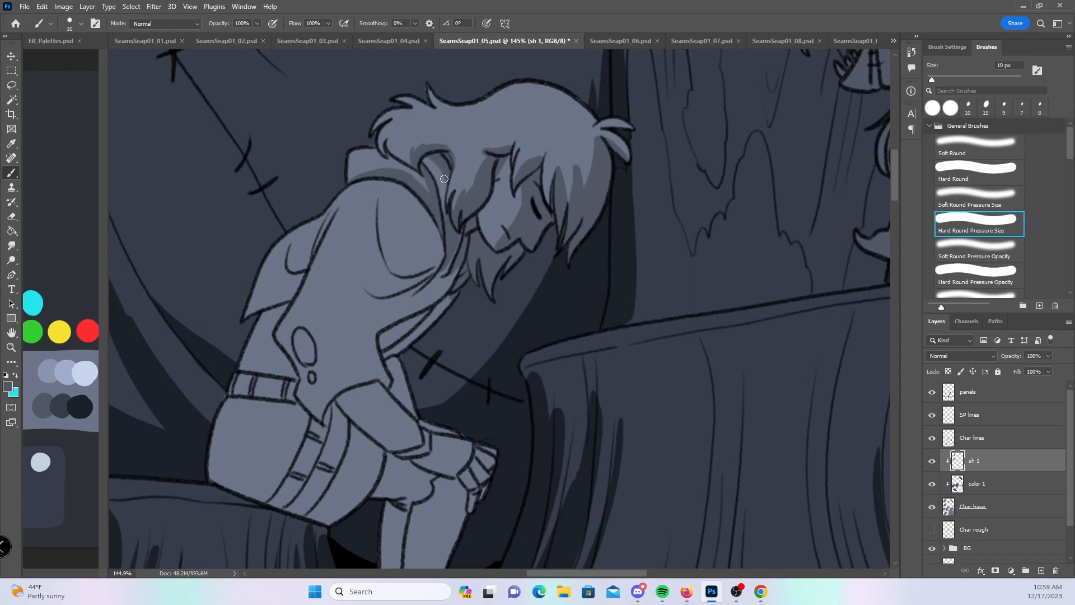
pyautogui.press(']')
pyautogui.moveTo(433, 309)
pyautogui.mouseDown()
pyautogui.moveTo(392, 341)
pyautogui.moveTo(389, 364)
pyautogui.moveTo(431, 317)
pyautogui.mouseUp()
pyautogui.moveTo(379, 196)
pyautogui.mouseDown()
pyautogui.moveTo(392, 274)
pyautogui.moveTo(428, 273)
pyautogui.mouseUp()
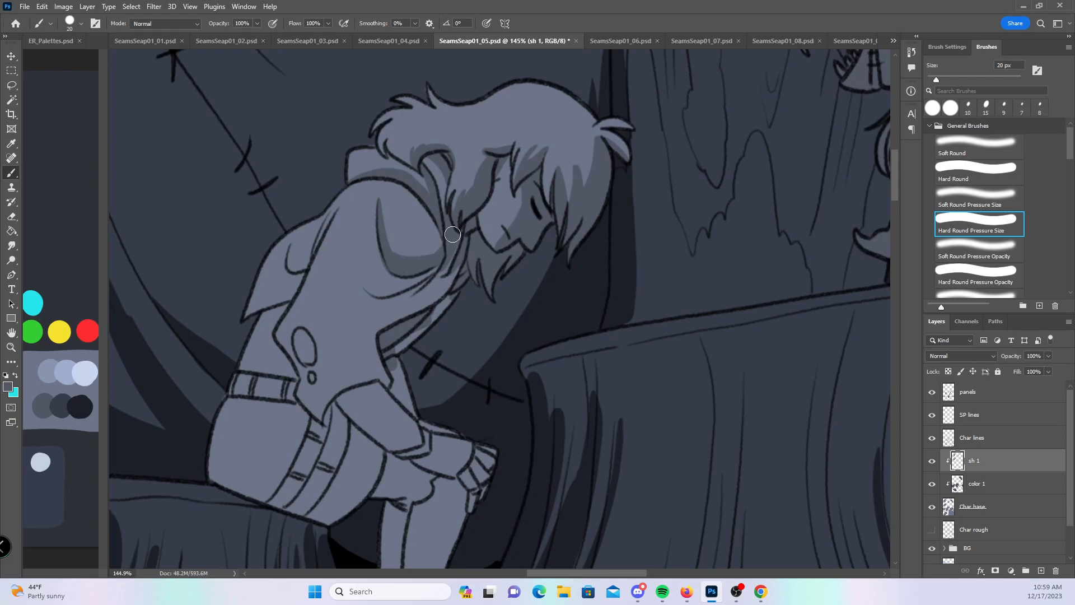
pyautogui.moveTo(356, 272)
pyautogui.mouseDown()
pyautogui.moveTo(393, 292)
pyautogui.moveTo(432, 265)
pyautogui.moveTo(412, 310)
pyautogui.moveTo(448, 299)
pyautogui.moveTo(420, 333)
pyautogui.mouseUp()
pyautogui.moveTo(443, 277)
pyautogui.mouseDown()
pyautogui.moveTo(387, 320)
pyautogui.moveTo(403, 308)
pyautogui.moveTo(378, 359)
pyautogui.moveTo(372, 333)
pyautogui.moveTo(385, 335)
pyautogui.moveTo(379, 348)
pyautogui.moveTo(404, 370)
pyautogui.moveTo(401, 343)
pyautogui.mouseUp()
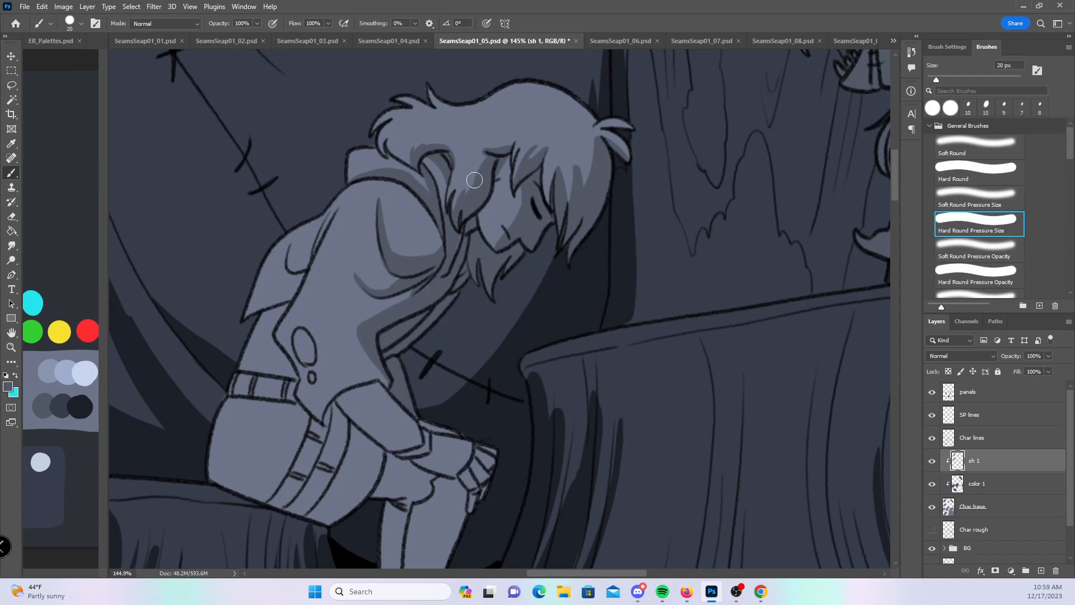
# - Shade the seated character's front sash, forearm and hand, and the flap on the back of the jacket
pyautogui.moveTo(419, 302); pyautogui.dragTo(373, 329)
pyautogui.moveTo(388, 403)
pyautogui.mouseDown()
pyautogui.moveTo(417, 445)
pyautogui.moveTo(372, 392)
pyautogui.moveTo(425, 436)
pyautogui.moveTo(464, 446)
pyautogui.moveTo(481, 507)
pyautogui.moveTo(471, 524)
pyautogui.mouseUp()
pyautogui.moveTo(294, 269); pyautogui.dragTo(312, 248)
pyautogui.moveTo(281, 312); pyautogui.dragTo(297, 276)
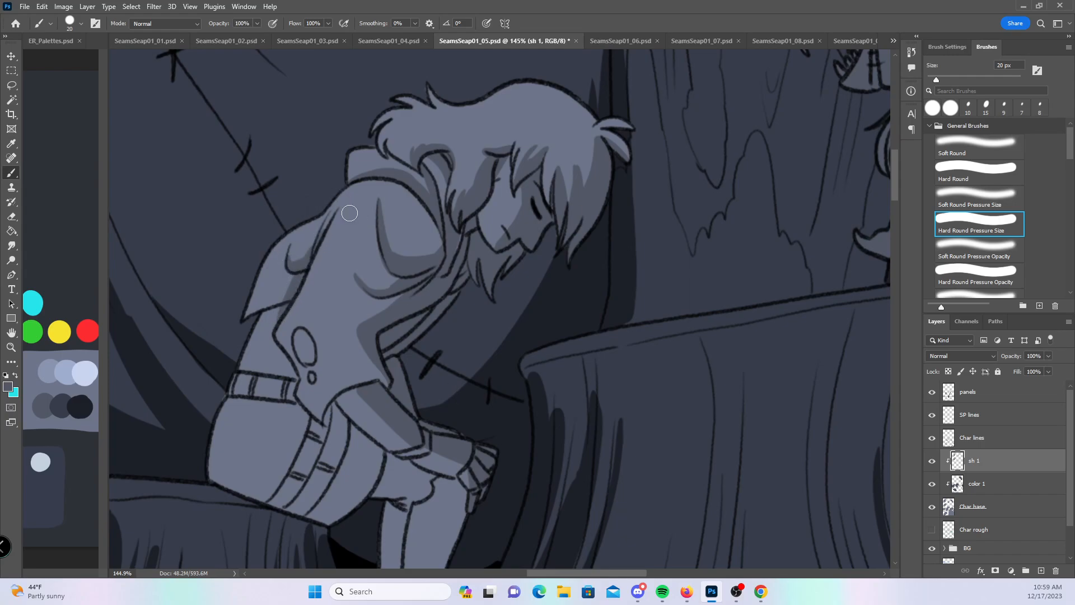
# - Shade the seated character's thigh, knee, both lower legs and boot
pyautogui.moveTo(520, 399); pyautogui.dragTo(514, 240)
pyautogui.moveTo(318, 261)
pyautogui.mouseDown()
pyautogui.moveTo(369, 293)
pyautogui.moveTo(395, 289)
pyautogui.moveTo(394, 308)
pyautogui.moveTo(444, 337)
pyautogui.moveTo(432, 327)
pyautogui.moveTo(449, 334)
pyautogui.moveTo(435, 287)
pyautogui.moveTo(407, 480)
pyautogui.moveTo(434, 352)
pyautogui.moveTo(420, 453)
pyautogui.moveTo(452, 355)
pyautogui.mouseUp()
pyautogui.moveTo(409, 481)
pyautogui.mouseDown()
pyautogui.moveTo(427, 525)
pyautogui.moveTo(416, 491)
pyautogui.moveTo(440, 504)
pyautogui.moveTo(430, 528)
pyautogui.moveTo(466, 532)
pyautogui.mouseUp()
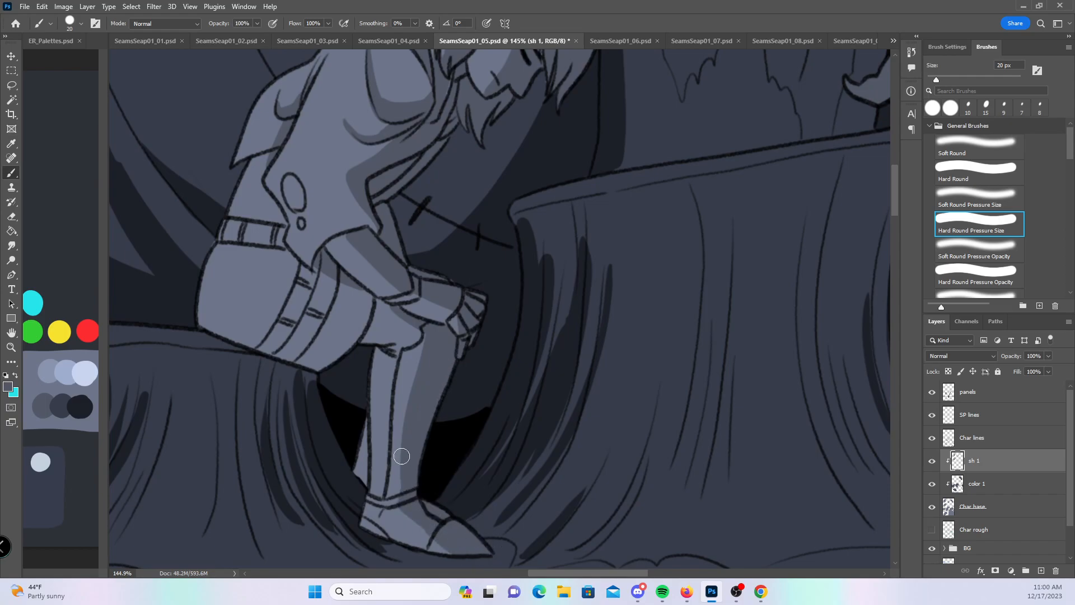
pyautogui.moveTo(388, 354)
pyautogui.mouseDown()
pyautogui.moveTo(383, 362)
pyautogui.moveTo(397, 350)
pyautogui.mouseUp()
pyautogui.moveTo(376, 304); pyautogui.dragTo(371, 336)
pyautogui.moveTo(363, 430); pyautogui.dragTo(361, 476)
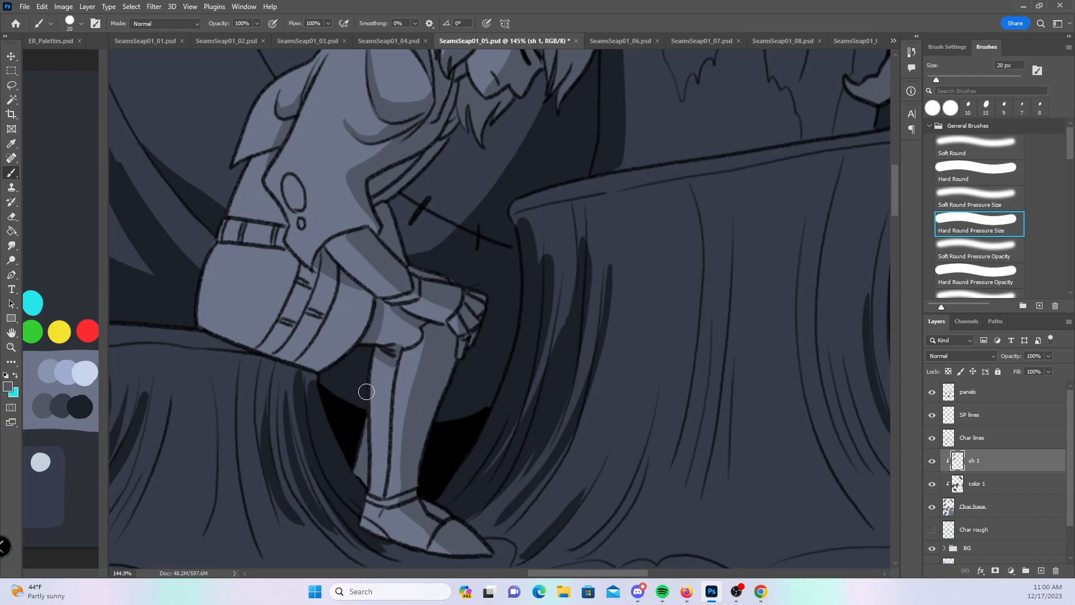
pyautogui.moveTo(382, 350)
pyautogui.mouseDown()
pyautogui.moveTo(388, 420)
pyautogui.moveTo(372, 380)
pyautogui.mouseUp()
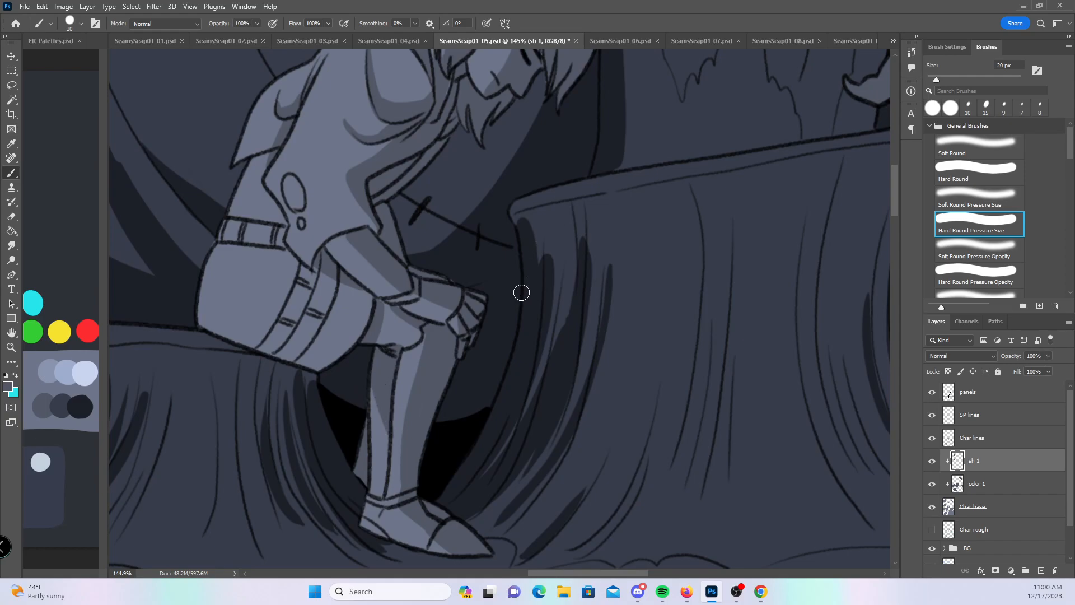
# - Shade the oval details near the seated character's jacket hem and save the file
pyautogui.scroll(2, 518, 289)
pyautogui.moveTo(279, 242)
pyautogui.mouseDown()
pyautogui.moveTo(294, 286)
pyautogui.moveTo(259, 262)
pyautogui.moveTo(276, 284)
pyautogui.mouseUp()
pyautogui.moveTo(542, 211); pyautogui.dragTo(525, 314)
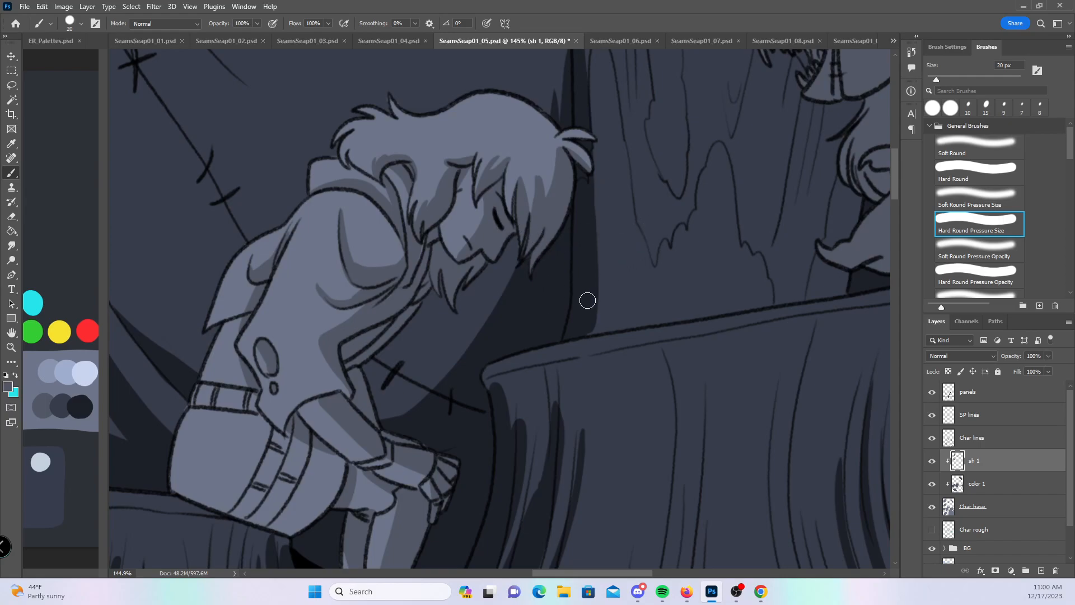
pyautogui.scroll(-10, 588, 329)
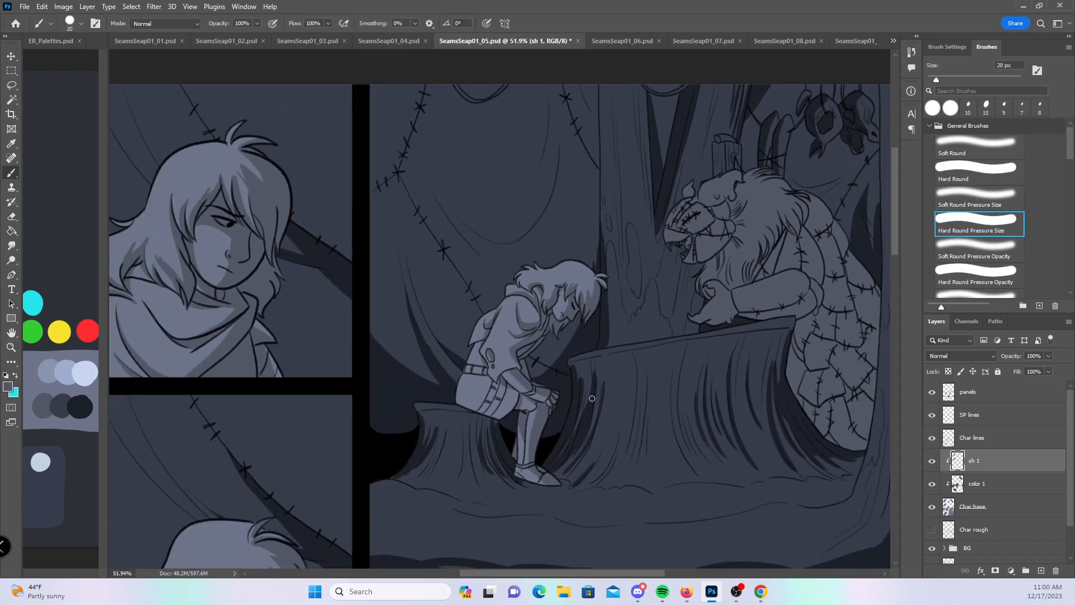
pyautogui.hotkey('ctrl', 's')
# - Outline a curved shadow with hair-strand tips on the back of the head in the panel facing the stitched monster, using a 35 px brush
pyautogui.moveTo(894, 209)
pyautogui.mouseDown()
pyautogui.moveTo(869, 340)
pyautogui.moveTo(823, 360)
pyautogui.mouseUp()
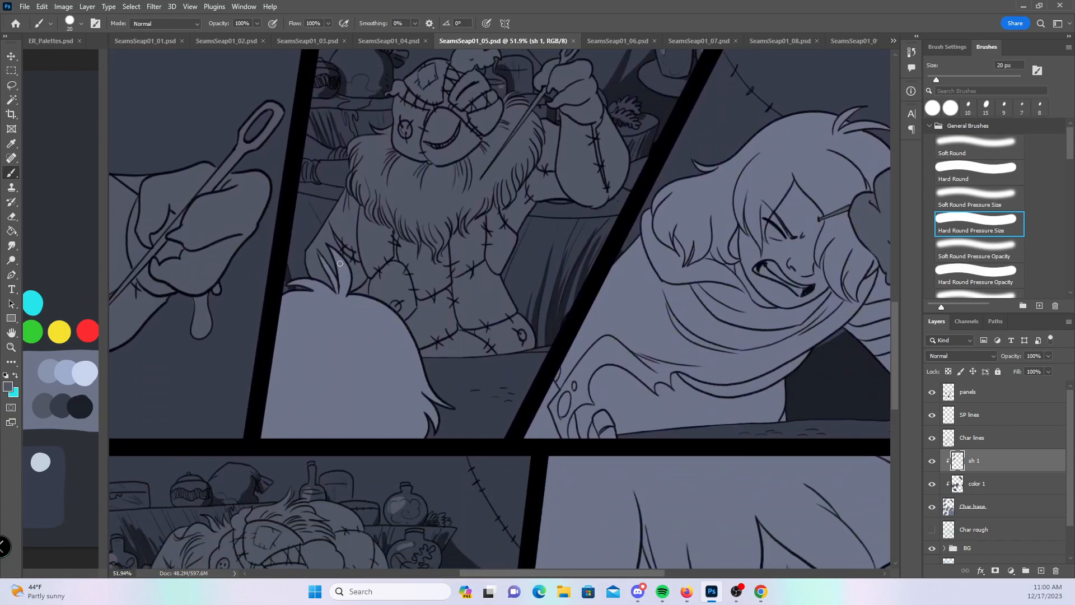
pyautogui.press('z')
pyautogui.moveTo(401, 290)
pyautogui.mouseDown()
pyautogui.moveTo(422, 292)
pyautogui.moveTo(457, 218)
pyautogui.mouseUp()
pyautogui.press(']')
pyautogui.press(']')
pyautogui.press(']')
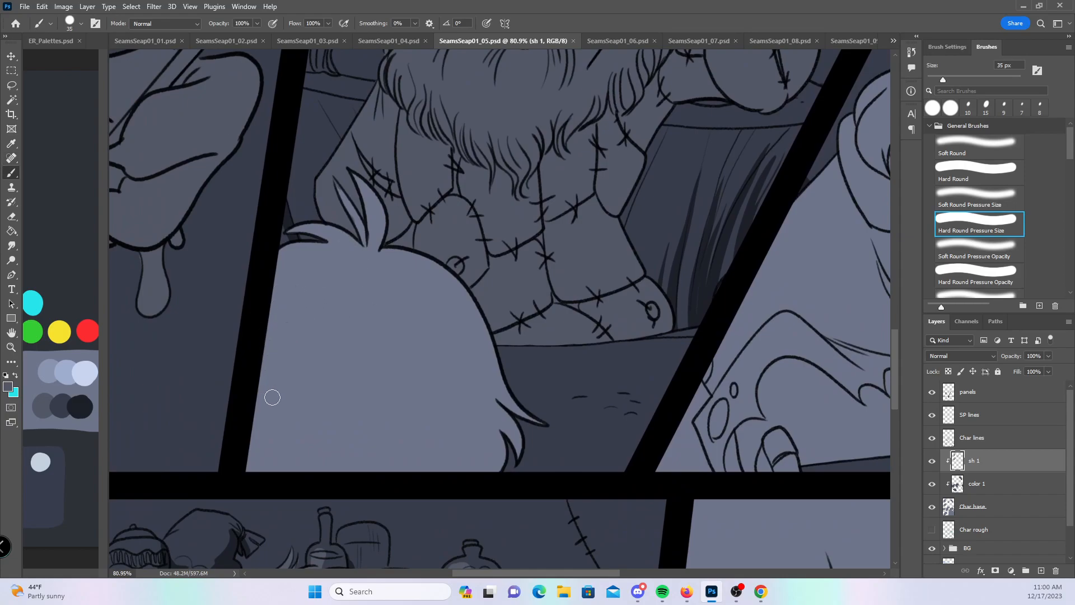
pyautogui.moveTo(254, 418); pyautogui.dragTo(440, 402)
pyautogui.moveTo(410, 341); pyautogui.dragTo(440, 399)
pyautogui.moveTo(404, 339)
pyautogui.mouseDown()
pyautogui.moveTo(450, 421)
pyautogui.moveTo(444, 394)
pyautogui.mouseUp()
pyautogui.moveTo(438, 341); pyautogui.dragTo(484, 480)
pyautogui.moveTo(423, 358)
pyautogui.mouseDown()
pyautogui.moveTo(442, 380)
pyautogui.moveTo(445, 424)
pyautogui.moveTo(455, 361)
pyautogui.moveTo(442, 354)
pyautogui.moveTo(460, 438)
pyautogui.moveTo(420, 388)
pyautogui.mouseUp()
# - Fill the lower part of the head's shadow solidly with the Hard Round brush, enlarged to 50 px
pyautogui.click(966, 164)
pyautogui.moveTo(256, 458)
pyautogui.mouseDown()
pyautogui.moveTo(293, 396)
pyautogui.moveTo(322, 381)
pyautogui.moveTo(301, 389)
pyautogui.moveTo(389, 371)
pyautogui.moveTo(360, 381)
pyautogui.moveTo(414, 398)
pyautogui.mouseUp()
pyautogui.press(']')
pyautogui.press(']')
pyautogui.moveTo(360, 420)
pyautogui.mouseDown()
pyautogui.moveTo(318, 400)
pyautogui.moveTo(359, 407)
pyautogui.moveTo(402, 397)
pyautogui.moveTo(409, 483)
pyautogui.moveTo(448, 474)
pyautogui.moveTo(469, 451)
pyautogui.mouseUp()
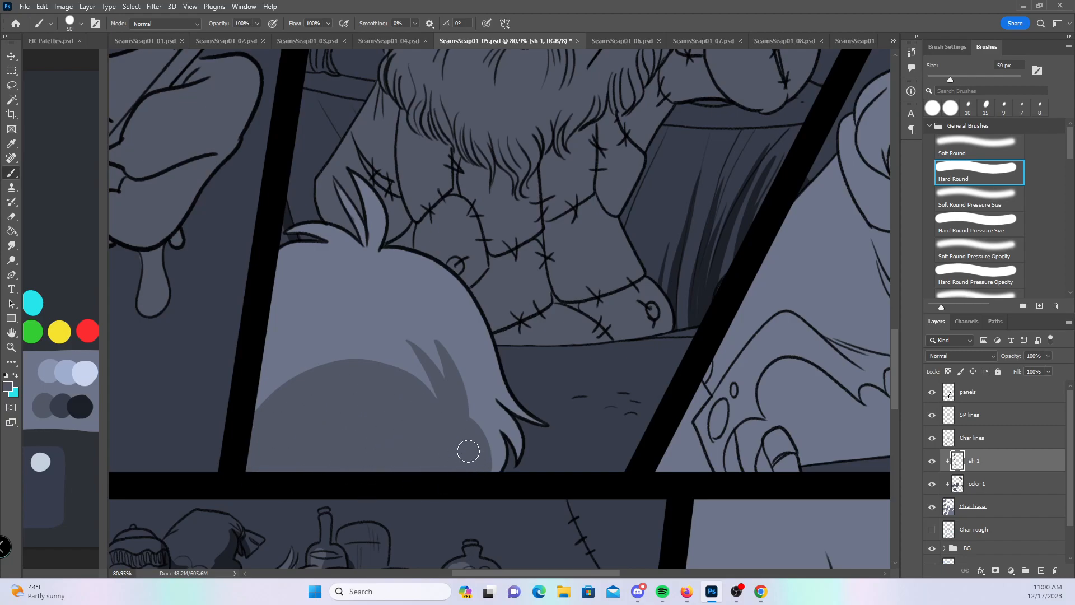
# - Shade the hair tufts on top of the head with the 50 px Hard Round Pressure Size brush
pyautogui.click(977, 223)
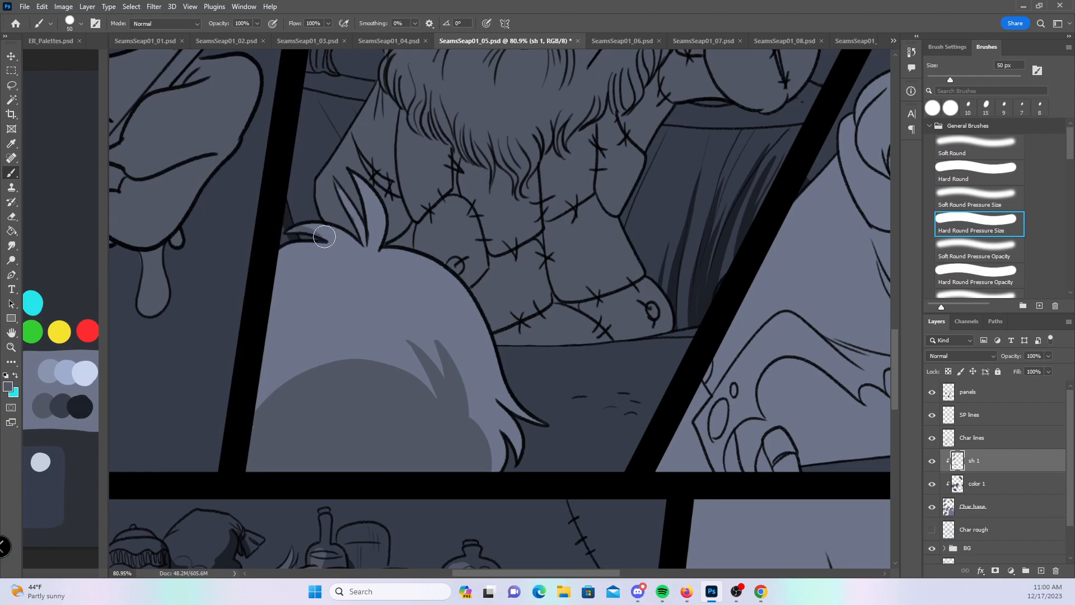
pyautogui.moveTo(333, 180); pyautogui.dragTo(362, 242)
pyautogui.moveTo(349, 177); pyautogui.dragTo(371, 248)
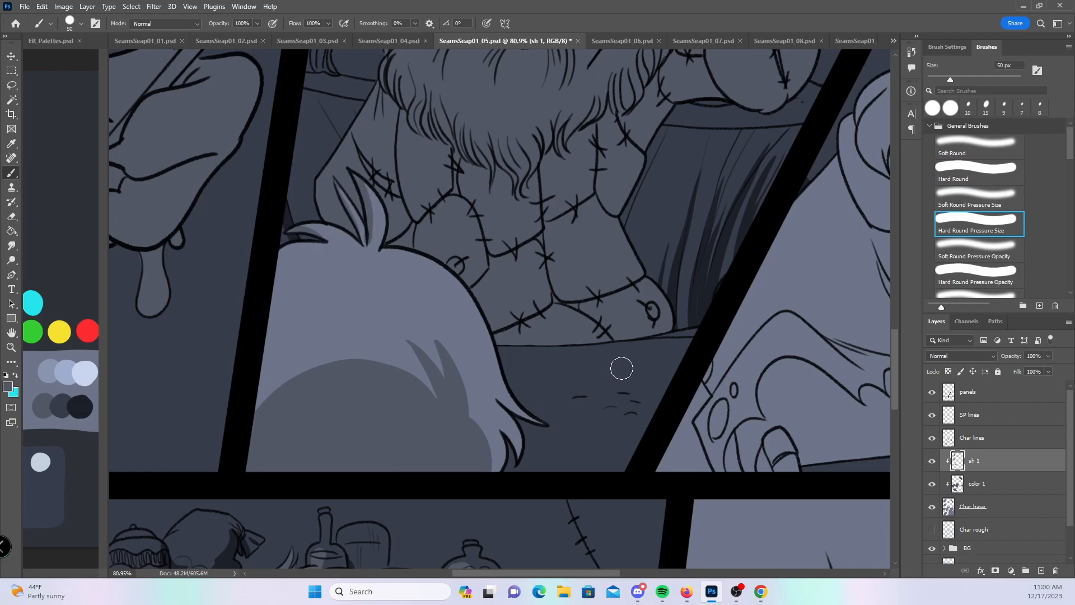
# - Shade the wrapped sleeve and forearm of the grimacing character in the needle panel with a 35 px brush
pyautogui.moveTo(744, 404); pyautogui.dragTo(434, 405)
pyautogui.moveTo(568, 372); pyautogui.dragTo(327, 439)
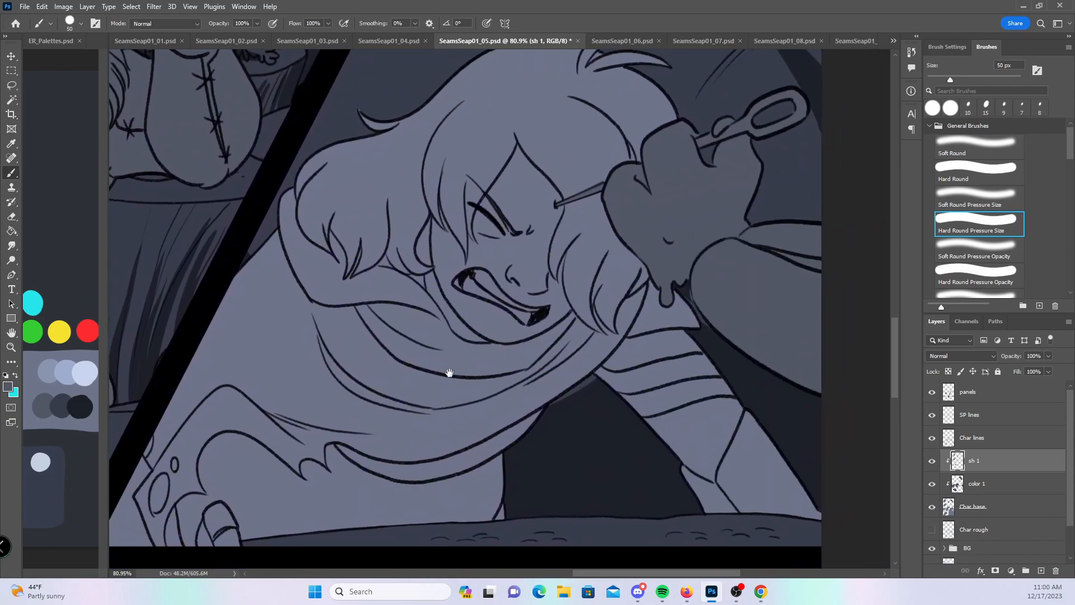
pyautogui.press('[')
pyautogui.press('[')
pyautogui.press('[')
pyautogui.moveTo(652, 281)
pyautogui.mouseDown()
pyautogui.moveTo(630, 337)
pyautogui.moveTo(656, 293)
pyautogui.moveTo(666, 323)
pyautogui.moveTo(682, 326)
pyautogui.moveTo(658, 327)
pyautogui.moveTo(709, 338)
pyautogui.moveTo(686, 332)
pyautogui.moveTo(620, 351)
pyautogui.moveTo(632, 340)
pyautogui.moveTo(607, 368)
pyautogui.moveTo(668, 338)
pyautogui.moveTo(594, 392)
pyautogui.moveTo(677, 331)
pyautogui.moveTo(634, 351)
pyautogui.moveTo(677, 345)
pyautogui.moveTo(620, 377)
pyautogui.moveTo(636, 377)
pyautogui.moveTo(611, 377)
pyautogui.moveTo(704, 357)
pyautogui.moveTo(658, 374)
pyautogui.mouseUp()
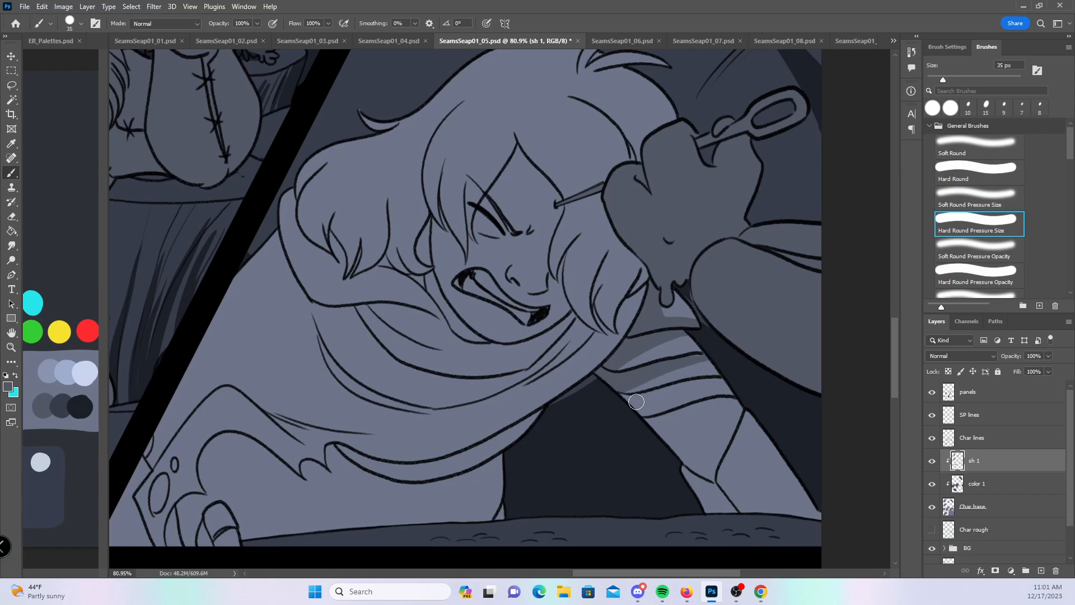
pyautogui.moveTo(656, 389)
pyautogui.mouseDown()
pyautogui.moveTo(616, 398)
pyautogui.moveTo(670, 392)
pyautogui.moveTo(613, 399)
pyautogui.moveTo(670, 387)
pyautogui.moveTo(700, 395)
pyautogui.moveTo(781, 506)
pyautogui.mouseUp()
pyautogui.moveTo(695, 466); pyautogui.dragTo(730, 522)
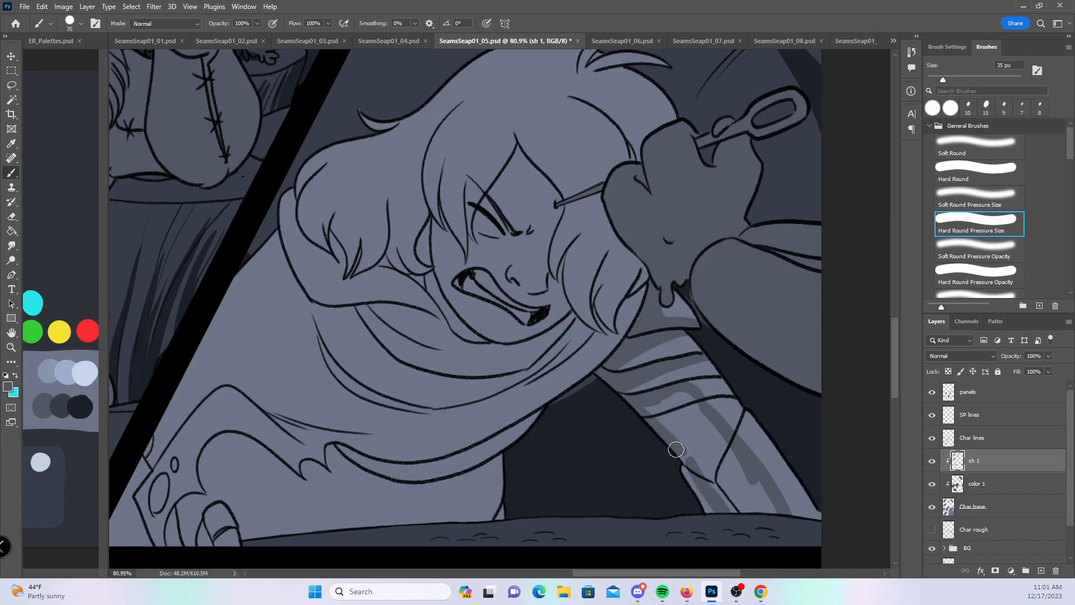
pyautogui.moveTo(666, 402)
pyautogui.mouseDown()
pyautogui.moveTo(672, 436)
pyautogui.moveTo(727, 509)
pyautogui.moveTo(753, 493)
pyautogui.moveTo(779, 524)
pyautogui.mouseUp()
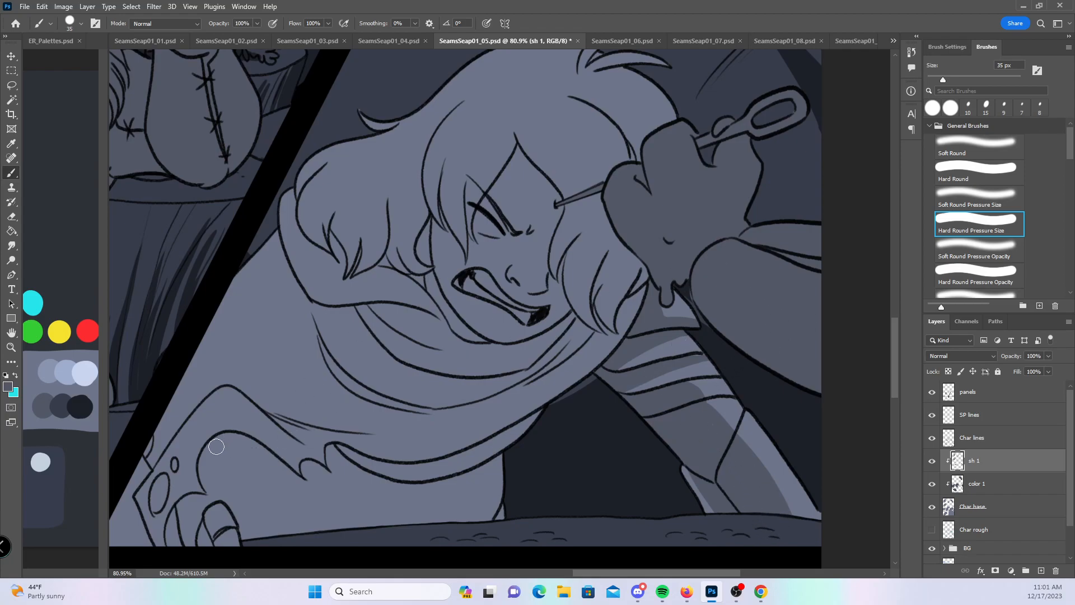
# - Outline shadows under the grimacing character's torn cloak hem and along the lowest scarf fold
pyautogui.moveTo(203, 486); pyautogui.dragTo(294, 531)
pyautogui.moveTo(207, 476)
pyautogui.mouseDown()
pyautogui.moveTo(213, 444)
pyautogui.moveTo(208, 451)
pyautogui.moveTo(254, 452)
pyautogui.moveTo(235, 440)
pyautogui.moveTo(286, 472)
pyautogui.moveTo(217, 447)
pyautogui.moveTo(249, 465)
pyautogui.moveTo(253, 432)
pyautogui.moveTo(325, 492)
pyautogui.moveTo(299, 472)
pyautogui.moveTo(347, 482)
pyautogui.moveTo(318, 315)
pyautogui.moveTo(309, 360)
pyautogui.moveTo(316, 331)
pyautogui.moveTo(362, 407)
pyautogui.moveTo(329, 377)
pyautogui.moveTo(389, 414)
pyautogui.mouseUp()
pyautogui.moveTo(328, 376); pyautogui.dragTo(395, 416)
pyautogui.moveTo(315, 327)
pyautogui.mouseDown()
pyautogui.moveTo(342, 374)
pyautogui.moveTo(393, 409)
pyautogui.moveTo(355, 385)
pyautogui.moveTo(372, 397)
pyautogui.moveTo(444, 407)
pyautogui.mouseUp()
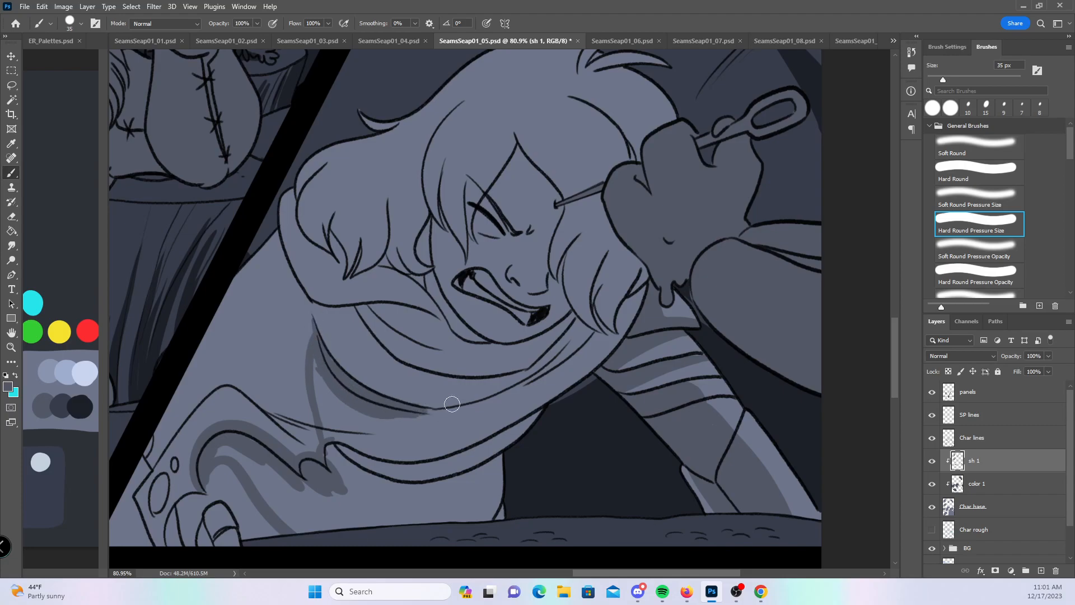
# - Shade the upper scarf folds and the collar beneath the grimacing character's hair
pyautogui.moveTo(354, 315)
pyautogui.mouseDown()
pyautogui.moveTo(474, 401)
pyautogui.moveTo(503, 399)
pyautogui.mouseUp()
pyautogui.moveTo(372, 340); pyautogui.dragTo(485, 390)
pyautogui.moveTo(410, 375)
pyautogui.mouseDown()
pyautogui.moveTo(498, 397)
pyautogui.moveTo(528, 375)
pyautogui.mouseUp()
pyautogui.moveTo(286, 244)
pyautogui.mouseDown()
pyautogui.moveTo(318, 298)
pyautogui.moveTo(328, 288)
pyautogui.moveTo(414, 294)
pyautogui.moveTo(383, 290)
pyautogui.moveTo(440, 304)
pyautogui.moveTo(428, 321)
pyautogui.mouseUp()
# - Shade the oval details on the grimacing character's cuff and the fingers of the resting hand
pyautogui.moveTo(171, 476)
pyautogui.mouseDown()
pyautogui.moveTo(160, 501)
pyautogui.moveTo(175, 460)
pyautogui.mouseUp()
pyautogui.moveTo(477, 430); pyautogui.dragTo(504, 379)
pyautogui.moveTo(240, 502)
pyautogui.mouseDown()
pyautogui.moveTo(270, 467)
pyautogui.moveTo(252, 435)
pyautogui.mouseUp()
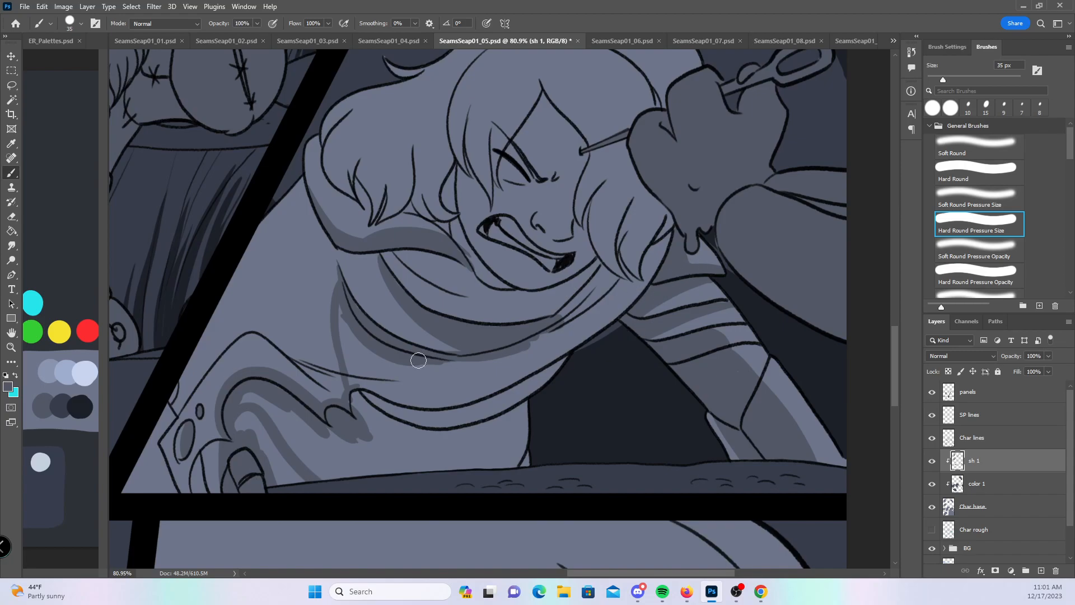
# - Fill the torso and lower cloak shadow with the Hard Round brush, and refine its edges with Hard Round Pressure Size
pyautogui.press(']')
pyautogui.click(987, 168)
pyautogui.moveTo(249, 394)
pyautogui.mouseDown()
pyautogui.moveTo(240, 404)
pyautogui.moveTo(269, 447)
pyautogui.moveTo(368, 481)
pyautogui.moveTo(341, 440)
pyautogui.moveTo(384, 478)
pyautogui.moveTo(366, 426)
pyautogui.moveTo(364, 331)
pyautogui.moveTo(347, 322)
pyautogui.moveTo(365, 353)
pyautogui.moveTo(350, 317)
pyautogui.moveTo(412, 370)
pyautogui.moveTo(528, 348)
pyautogui.moveTo(494, 403)
pyautogui.moveTo(402, 414)
pyautogui.moveTo(379, 447)
pyautogui.moveTo(446, 401)
pyautogui.moveTo(534, 389)
pyautogui.moveTo(549, 420)
pyautogui.mouseUp()
pyautogui.click(991, 233)
pyautogui.moveTo(318, 380)
pyautogui.mouseDown()
pyautogui.moveTo(274, 346)
pyautogui.moveTo(349, 373)
pyautogui.mouseUp()
pyautogui.moveTo(280, 347); pyautogui.dragTo(357, 377)
# - Shade the grimacing character's side hair where it falls behind the bangs, using a 20 px brush
pyautogui.moveTo(657, 348); pyautogui.dragTo(507, 444)
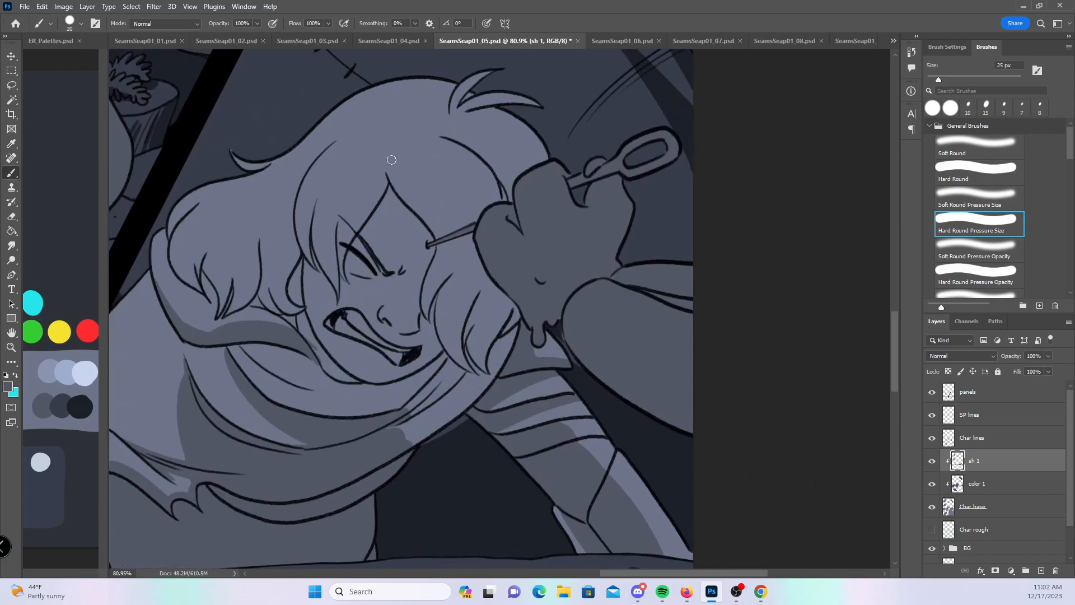
pyautogui.moveTo(233, 309); pyautogui.dragTo(261, 230)
pyautogui.moveTo(269, 285); pyautogui.dragTo(283, 210)
pyautogui.moveTo(330, 143); pyautogui.dragTo(286, 242)
pyautogui.moveTo(324, 149)
pyautogui.mouseDown()
pyautogui.moveTo(286, 218)
pyautogui.moveTo(290, 247)
pyautogui.mouseUp()
pyautogui.moveTo(296, 198); pyautogui.dragTo(298, 252)
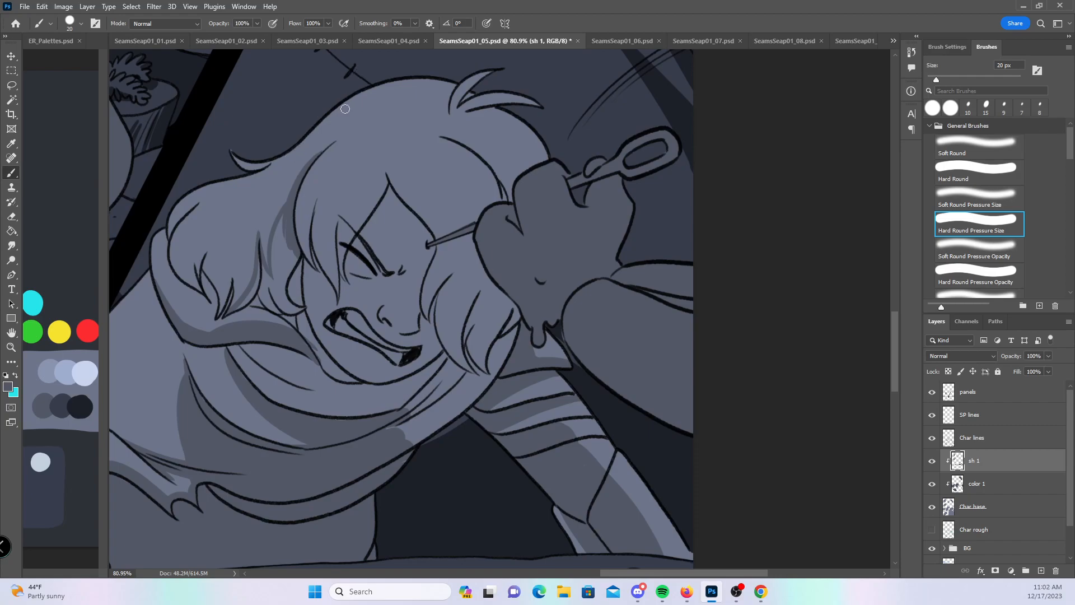
# - Shade the grimacing character's bangs, nose, cheek and the area around the mouth
pyautogui.moveTo(315, 267)
pyautogui.mouseDown()
pyautogui.moveTo(313, 202)
pyautogui.moveTo(308, 233)
pyautogui.mouseUp()
pyautogui.moveTo(315, 195)
pyautogui.mouseDown()
pyautogui.moveTo(307, 254)
pyautogui.moveTo(332, 212)
pyautogui.moveTo(338, 265)
pyautogui.moveTo(384, 183)
pyautogui.mouseUp()
pyautogui.moveTo(343, 260)
pyautogui.mouseDown()
pyautogui.moveTo(394, 280)
pyautogui.moveTo(419, 314)
pyautogui.mouseUp()
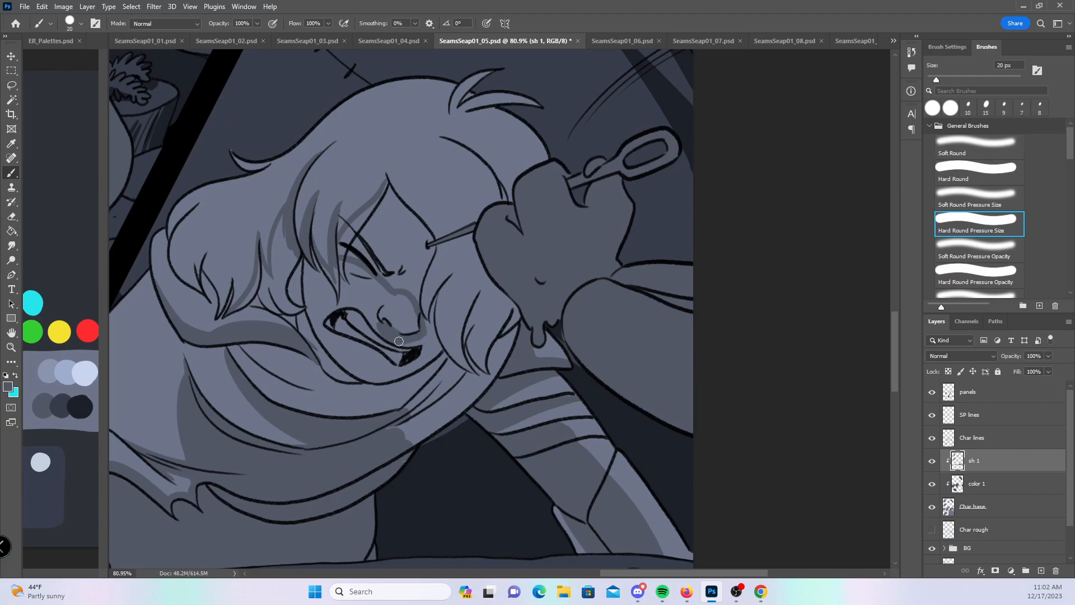
pyautogui.moveTo(345, 323); pyautogui.dragTo(371, 372)
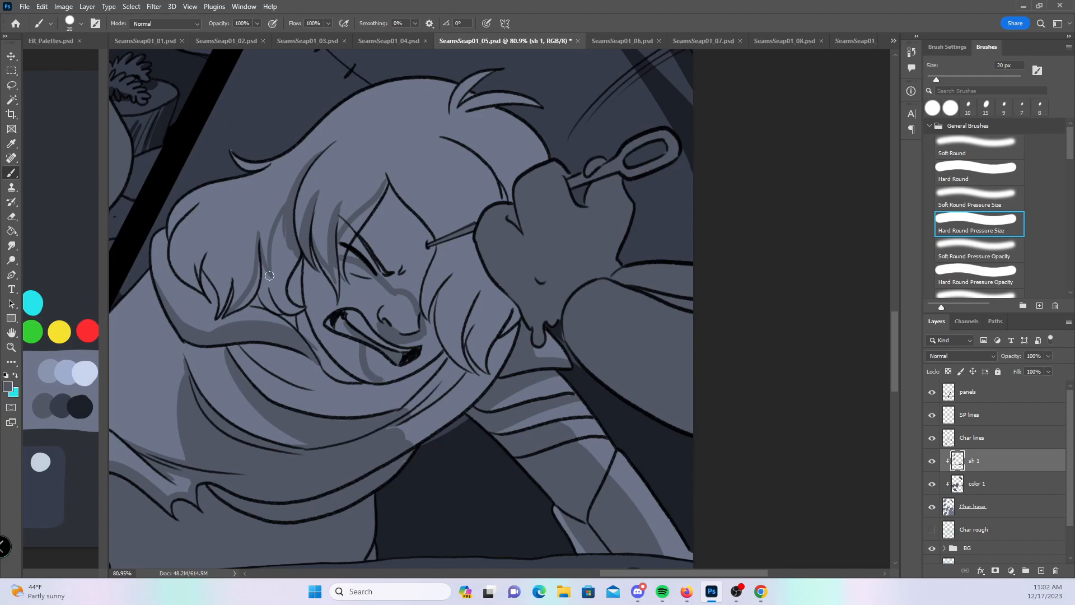
# - Shade the strands of the long side lock, the hair parting above the forehead and the hair behind the stitching hand
pyautogui.moveTo(190, 256); pyautogui.dragTo(203, 288)
pyautogui.moveTo(200, 237)
pyautogui.mouseDown()
pyautogui.moveTo(205, 288)
pyautogui.moveTo(203, 262)
pyautogui.moveTo(218, 293)
pyautogui.mouseUp()
pyautogui.moveTo(218, 293); pyautogui.dragTo(212, 244)
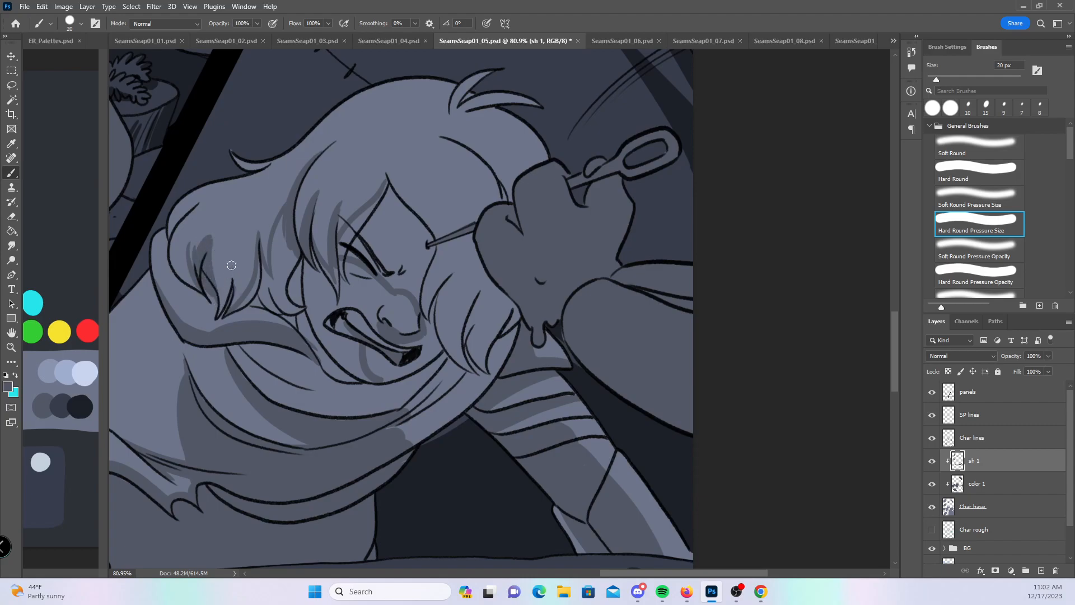
pyautogui.moveTo(391, 175); pyautogui.dragTo(458, 229)
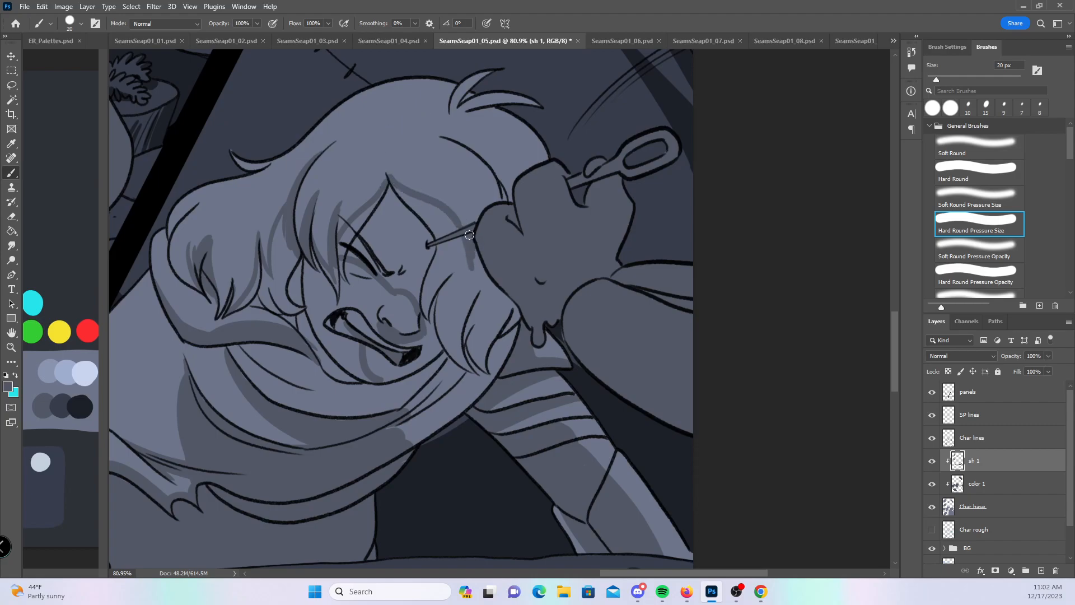
pyautogui.moveTo(451, 138)
pyautogui.mouseDown()
pyautogui.moveTo(505, 176)
pyautogui.moveTo(508, 196)
pyautogui.mouseUp()
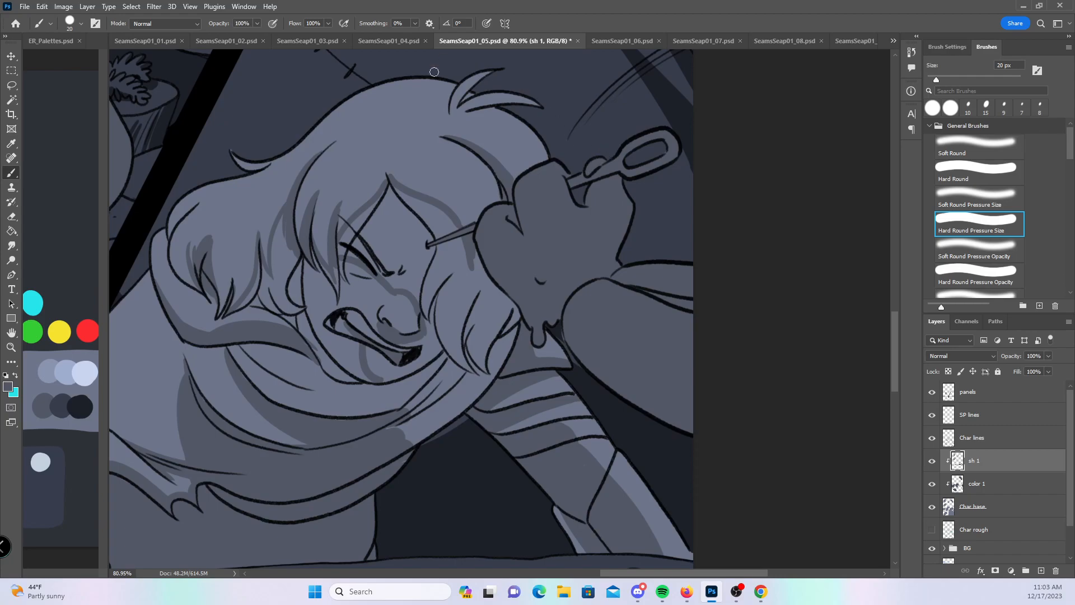
pyautogui.moveTo(389, 175)
pyautogui.mouseDown()
pyautogui.moveTo(464, 222)
pyautogui.moveTo(390, 166)
pyautogui.mouseUp()
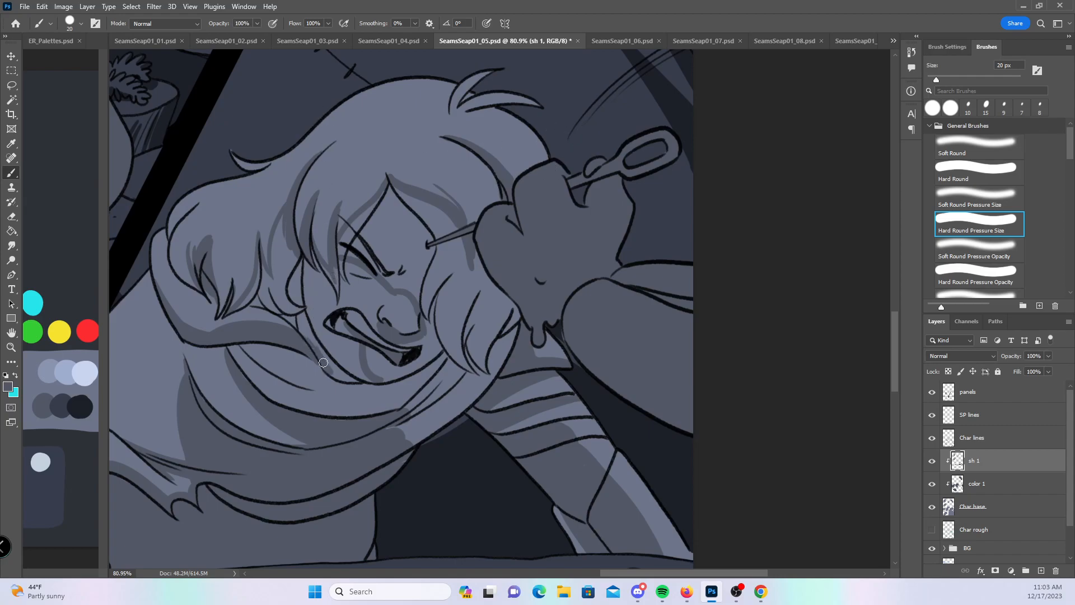
# - Shade the scarf area beneath the side hair and the edge of the face next to the bangs
pyautogui.moveTo(269, 285); pyautogui.dragTo(302, 330)
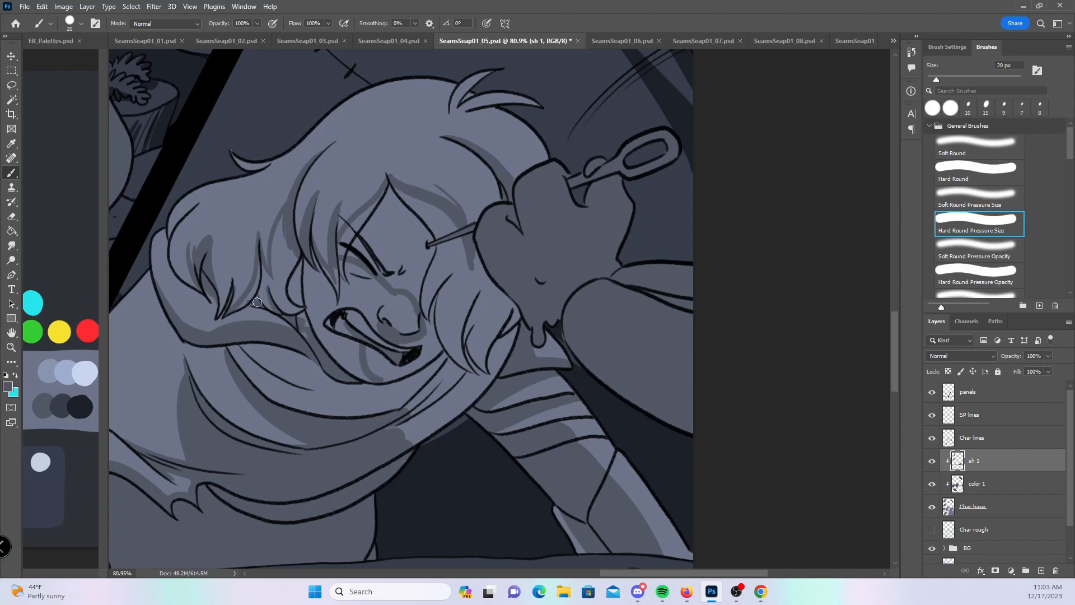
pyautogui.moveTo(239, 298); pyautogui.dragTo(255, 289)
pyautogui.moveTo(305, 328)
pyautogui.mouseDown()
pyautogui.moveTo(299, 290)
pyautogui.moveTo(308, 310)
pyautogui.mouseUp()
pyautogui.moveTo(309, 265); pyautogui.dragTo(317, 336)
pyautogui.moveTo(315, 254); pyautogui.dragTo(338, 292)
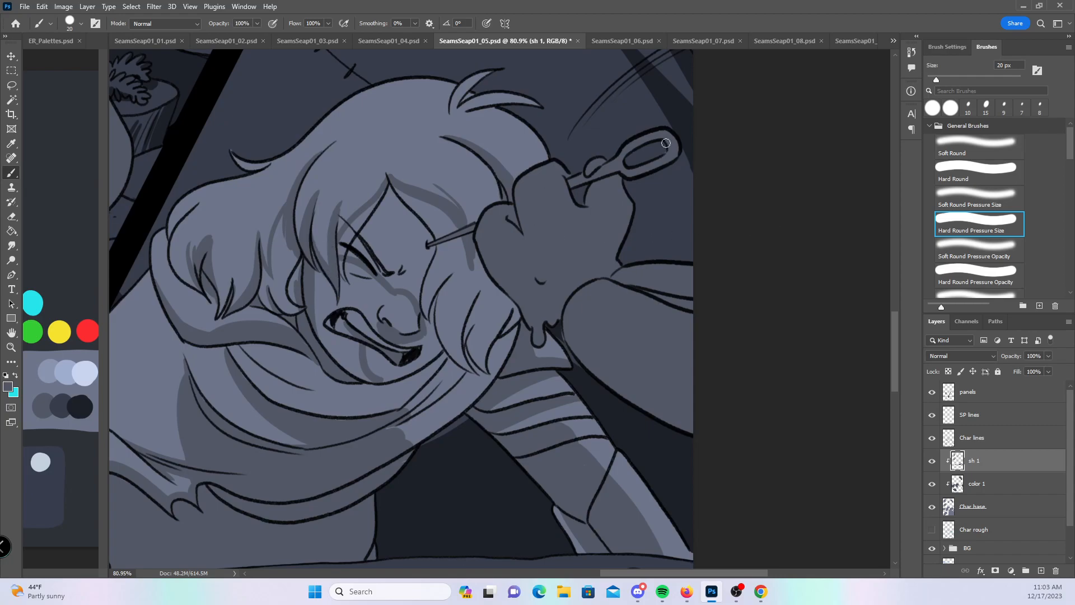
# - Shade the grimacing character's scarf folds and the hair and skin beneath the bangs
pyautogui.moveTo(240, 341)
pyautogui.mouseDown()
pyautogui.moveTo(290, 380)
pyautogui.moveTo(248, 339)
pyautogui.moveTo(323, 367)
pyautogui.mouseUp()
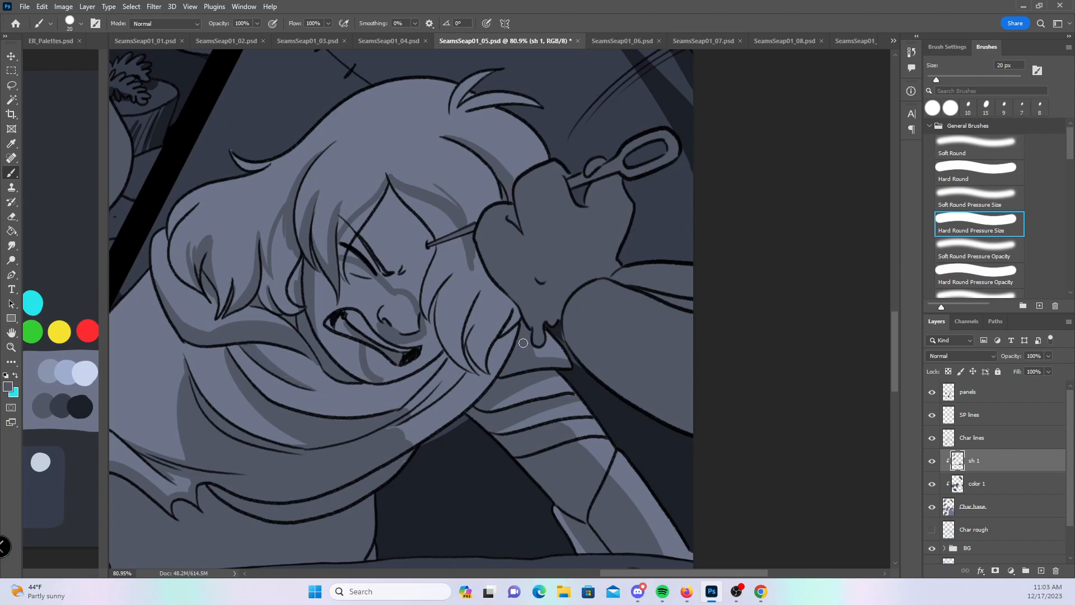
pyautogui.moveTo(363, 416); pyautogui.dragTo(437, 367)
pyautogui.click(994, 172)
pyautogui.moveTo(351, 248)
pyautogui.mouseDown()
pyautogui.moveTo(344, 242)
pyautogui.moveTo(387, 194)
pyautogui.mouseUp()
pyautogui.moveTo(287, 215)
pyautogui.mouseDown()
pyautogui.moveTo(278, 267)
pyautogui.moveTo(293, 265)
pyautogui.moveTo(297, 255)
pyautogui.moveTo(260, 266)
pyautogui.moveTo(262, 299)
pyautogui.moveTo(294, 297)
pyautogui.mouseUp()
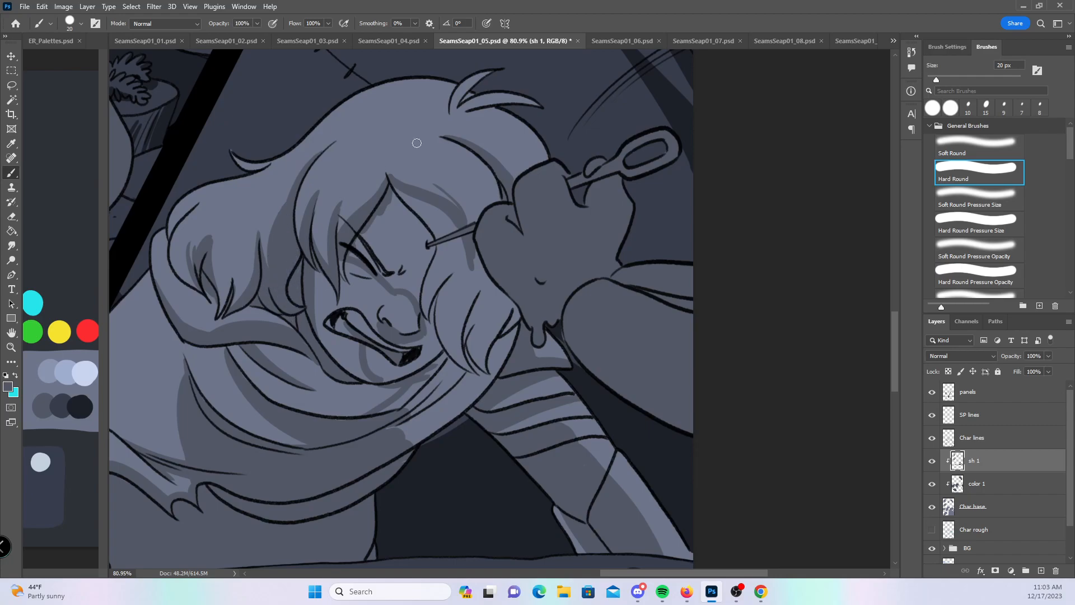
# - Fill a solid shadow over the face, side lock and scarf below the stitching hand with the Hard Round brush, enlarging it to 35 px
pyautogui.click(983, 220)
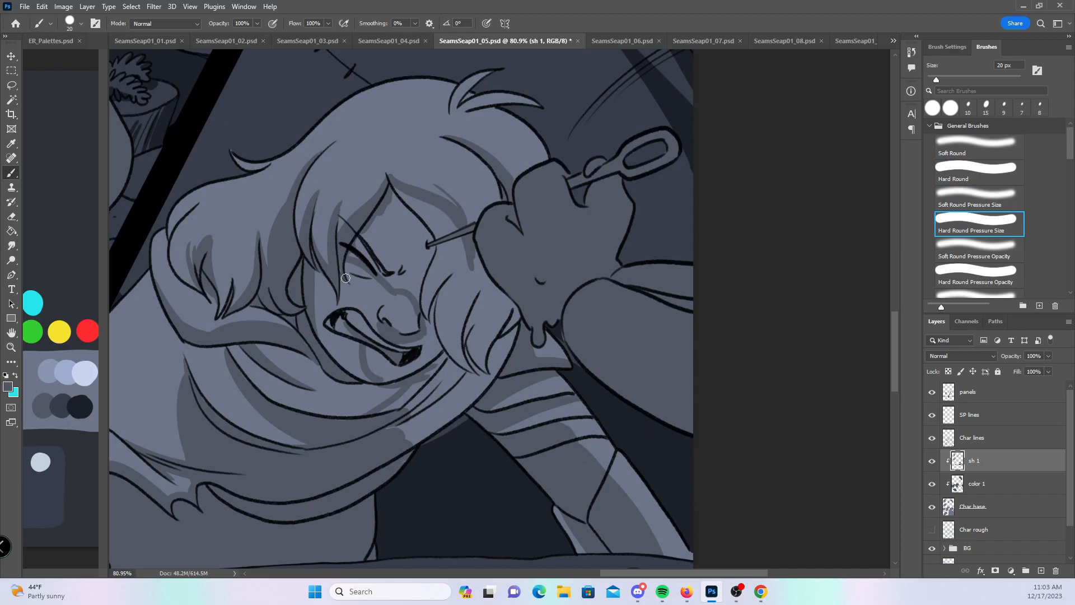
pyautogui.click(1005, 170)
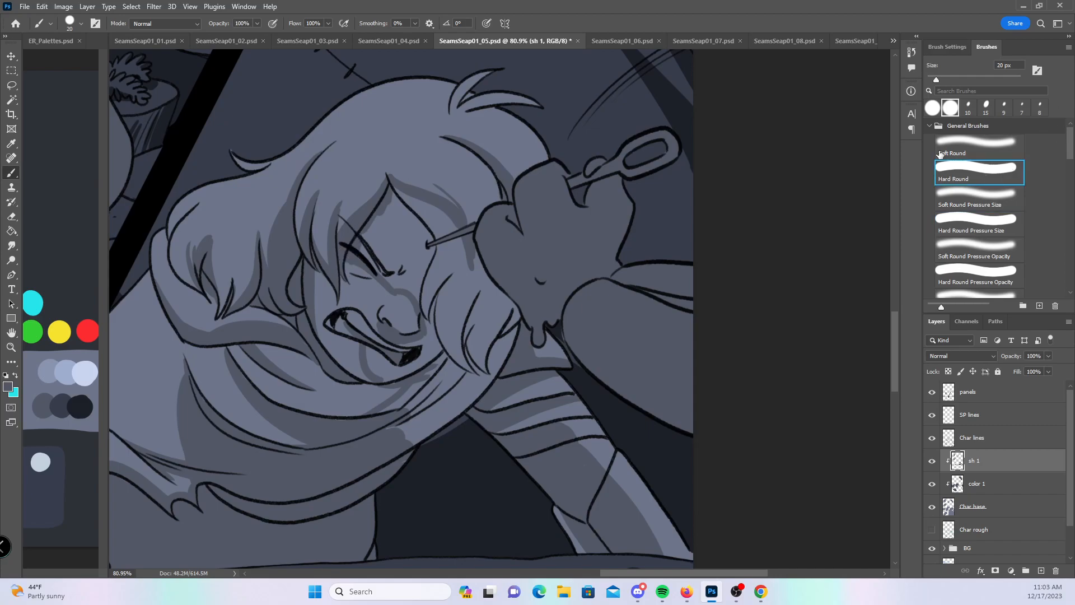
pyautogui.moveTo(345, 265)
pyautogui.mouseDown()
pyautogui.moveTo(370, 262)
pyautogui.moveTo(369, 223)
pyautogui.moveTo(381, 200)
pyautogui.moveTo(398, 218)
pyautogui.moveTo(404, 191)
pyautogui.moveTo(409, 224)
pyautogui.moveTo(437, 218)
pyautogui.moveTo(400, 191)
pyautogui.moveTo(453, 222)
pyautogui.moveTo(465, 149)
pyautogui.moveTo(438, 228)
pyautogui.moveTo(454, 227)
pyautogui.moveTo(431, 230)
pyautogui.moveTo(410, 183)
pyautogui.moveTo(379, 262)
pyautogui.moveTo(393, 280)
pyautogui.moveTo(431, 275)
pyautogui.moveTo(428, 301)
pyautogui.moveTo(452, 261)
pyautogui.moveTo(499, 296)
pyautogui.mouseUp()
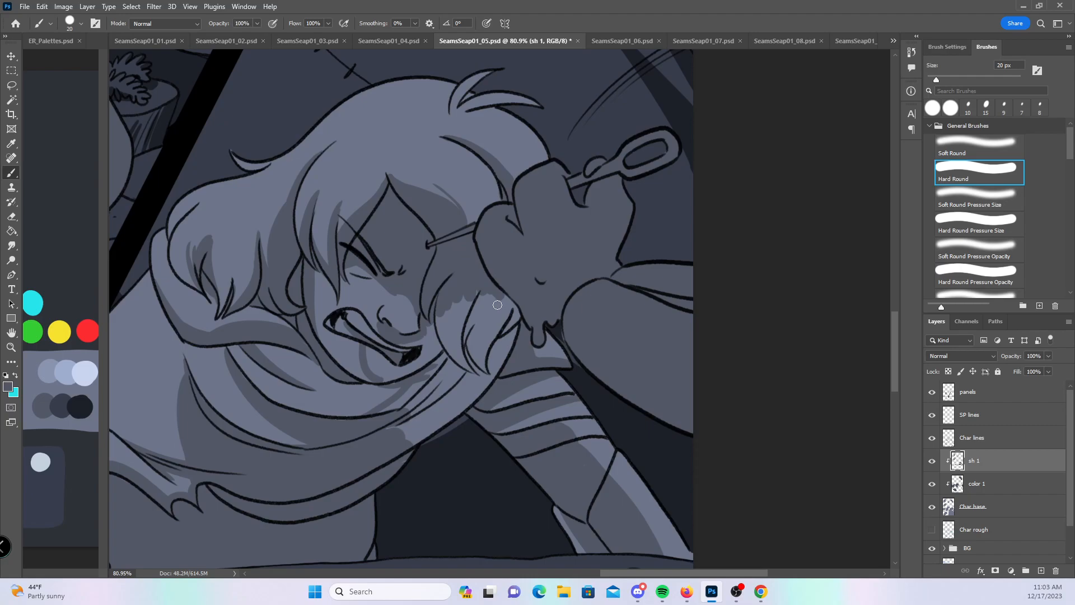
pyautogui.moveTo(387, 377)
pyautogui.mouseDown()
pyautogui.moveTo(423, 355)
pyautogui.moveTo(420, 342)
pyautogui.moveTo(400, 343)
pyautogui.moveTo(423, 340)
pyautogui.moveTo(465, 290)
pyautogui.moveTo(505, 302)
pyautogui.moveTo(409, 399)
pyautogui.moveTo(417, 448)
pyautogui.moveTo(493, 370)
pyautogui.moveTo(479, 352)
pyautogui.moveTo(504, 330)
pyautogui.mouseUp()
pyautogui.press(']')
pyautogui.press(']')
pyautogui.press(']')
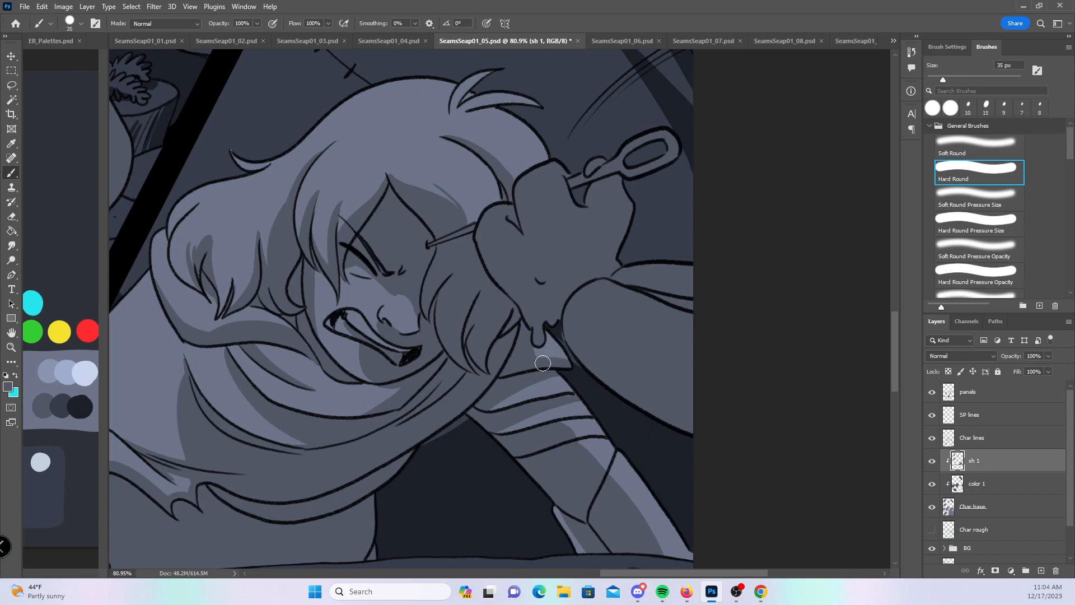
# - Save the page and shade the bent arm of the back-facing character with the Hard Round Pressure Size brush at 25 px
pyautogui.press('z')
pyautogui.moveTo(553, 408); pyautogui.dragTo(505, 422)
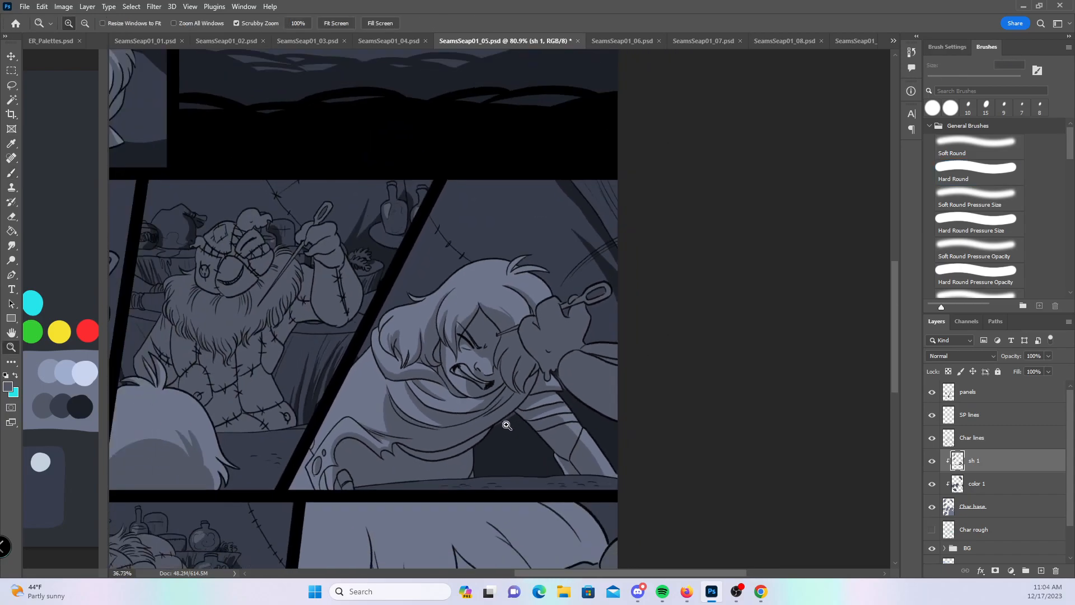
pyautogui.moveTo(490, 494); pyautogui.dragTo(605, 321)
pyautogui.moveTo(467, 439); pyautogui.dragTo(559, 341)
pyautogui.press('z')
pyautogui.moveTo(283, 426)
pyautogui.mouseDown()
pyautogui.moveTo(315, 422)
pyautogui.moveTo(497, 295)
pyautogui.mouseUp()
pyautogui.click(985, 221)
pyautogui.hotkey('ctrl', 's')
pyautogui.press('[')
pyautogui.moveTo(227, 286)
pyautogui.mouseDown()
pyautogui.moveTo(167, 349)
pyautogui.moveTo(230, 295)
pyautogui.moveTo(233, 252)
pyautogui.moveTo(210, 275)
pyautogui.moveTo(241, 290)
pyautogui.moveTo(208, 271)
pyautogui.moveTo(243, 287)
pyautogui.mouseUp()
pyautogui.moveTo(184, 370)
pyautogui.mouseDown()
pyautogui.moveTo(172, 389)
pyautogui.moveTo(190, 431)
pyautogui.moveTo(162, 351)
pyautogui.moveTo(181, 371)
pyautogui.moveTo(205, 443)
pyautogui.moveTo(221, 366)
pyautogui.moveTo(213, 440)
pyautogui.moveTo(231, 412)
pyautogui.mouseUp()
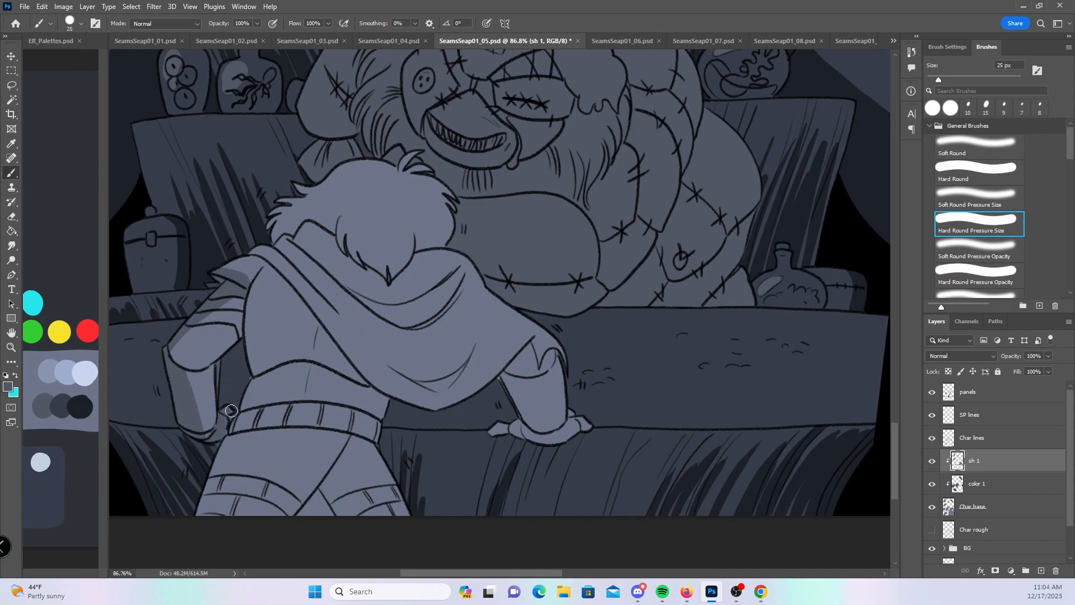
# - Shade the back-facing character's other forearm where it emerges from under the cloak
pyautogui.moveTo(497, 380)
pyautogui.mouseDown()
pyautogui.moveTo(534, 339)
pyautogui.moveTo(537, 355)
pyautogui.moveTo(511, 390)
pyautogui.moveTo(532, 427)
pyautogui.mouseUp()
pyautogui.moveTo(530, 361); pyautogui.dragTo(528, 416)
pyautogui.moveTo(563, 348); pyautogui.dragTo(519, 395)
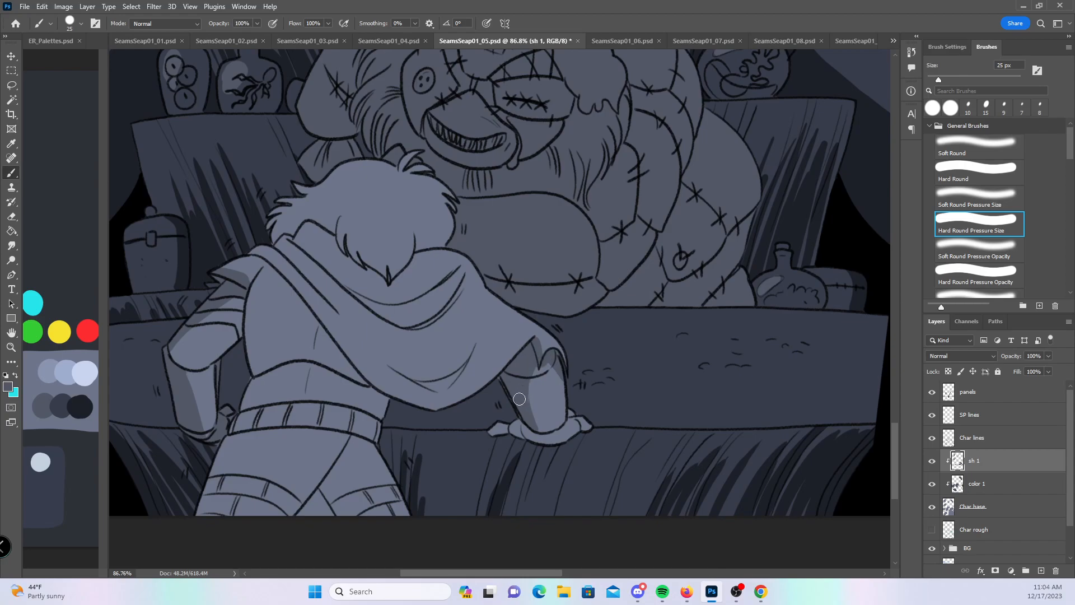
# - Shade the cloak's shoulder edge and long diagonal fold, and the upper back beneath it
pyautogui.moveTo(260, 256)
pyautogui.mouseDown()
pyautogui.moveTo(285, 276)
pyautogui.moveTo(256, 245)
pyautogui.mouseUp()
pyautogui.moveTo(288, 279)
pyautogui.mouseDown()
pyautogui.moveTo(304, 294)
pyautogui.moveTo(273, 258)
pyautogui.moveTo(367, 377)
pyautogui.moveTo(428, 411)
pyautogui.mouseUp()
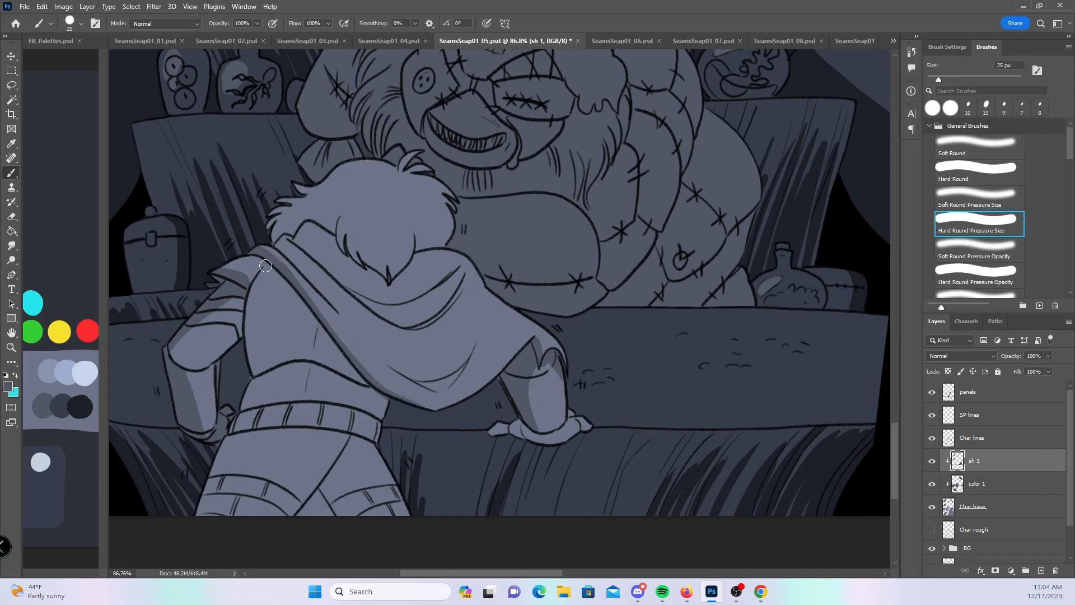
pyautogui.moveTo(263, 279)
pyautogui.mouseDown()
pyautogui.moveTo(249, 292)
pyautogui.moveTo(274, 268)
pyautogui.mouseUp()
pyautogui.moveTo(244, 323)
pyautogui.mouseDown()
pyautogui.moveTo(233, 292)
pyautogui.moveTo(240, 321)
pyautogui.mouseUp()
pyautogui.moveTo(250, 283)
pyautogui.mouseDown()
pyautogui.moveTo(263, 302)
pyautogui.moveTo(295, 293)
pyautogui.mouseUp()
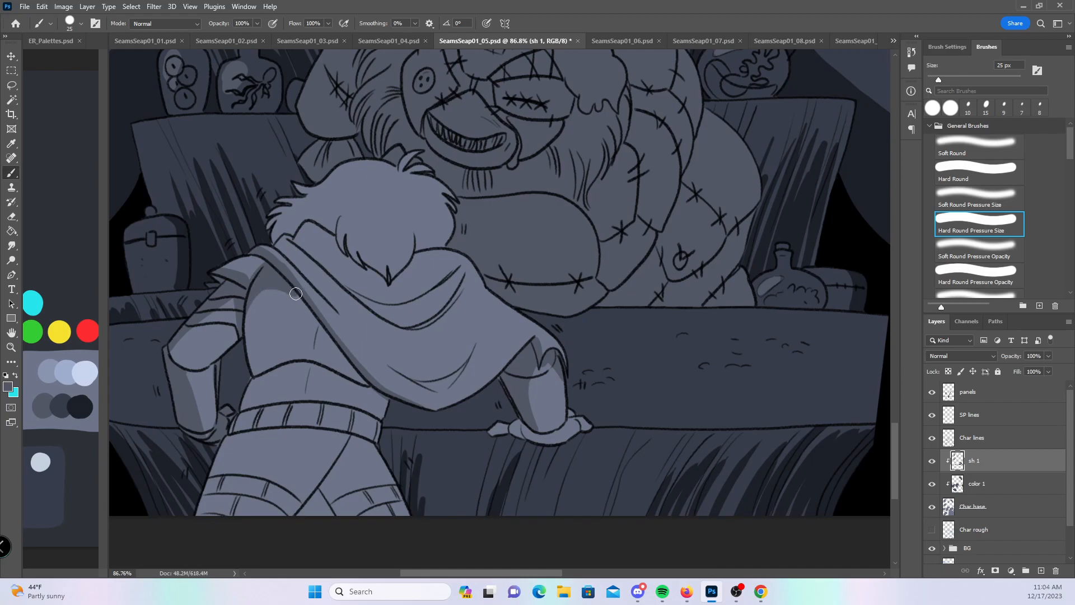
pyautogui.moveTo(258, 250); pyautogui.dragTo(374, 388)
# - Shade the back-facing character's lower back, belt and legs
pyautogui.moveTo(303, 363)
pyautogui.mouseDown()
pyautogui.moveTo(354, 409)
pyautogui.moveTo(317, 369)
pyautogui.moveTo(369, 393)
pyautogui.moveTo(335, 344)
pyautogui.moveTo(363, 386)
pyautogui.moveTo(333, 384)
pyautogui.moveTo(380, 396)
pyautogui.moveTo(331, 359)
pyautogui.moveTo(323, 370)
pyautogui.moveTo(340, 371)
pyautogui.moveTo(339, 409)
pyautogui.moveTo(350, 404)
pyautogui.moveTo(378, 439)
pyautogui.moveTo(343, 436)
pyautogui.moveTo(394, 475)
pyautogui.moveTo(360, 445)
pyautogui.moveTo(408, 504)
pyautogui.mouseUp()
pyautogui.moveTo(354, 401)
pyautogui.mouseDown()
pyautogui.moveTo(288, 512)
pyautogui.moveTo(348, 433)
pyautogui.moveTo(334, 458)
pyautogui.moveTo(311, 472)
pyautogui.moveTo(351, 427)
pyautogui.moveTo(263, 533)
pyautogui.moveTo(311, 422)
pyautogui.moveTo(300, 511)
pyautogui.moveTo(312, 485)
pyautogui.moveTo(310, 503)
pyautogui.moveTo(328, 519)
pyautogui.mouseUp()
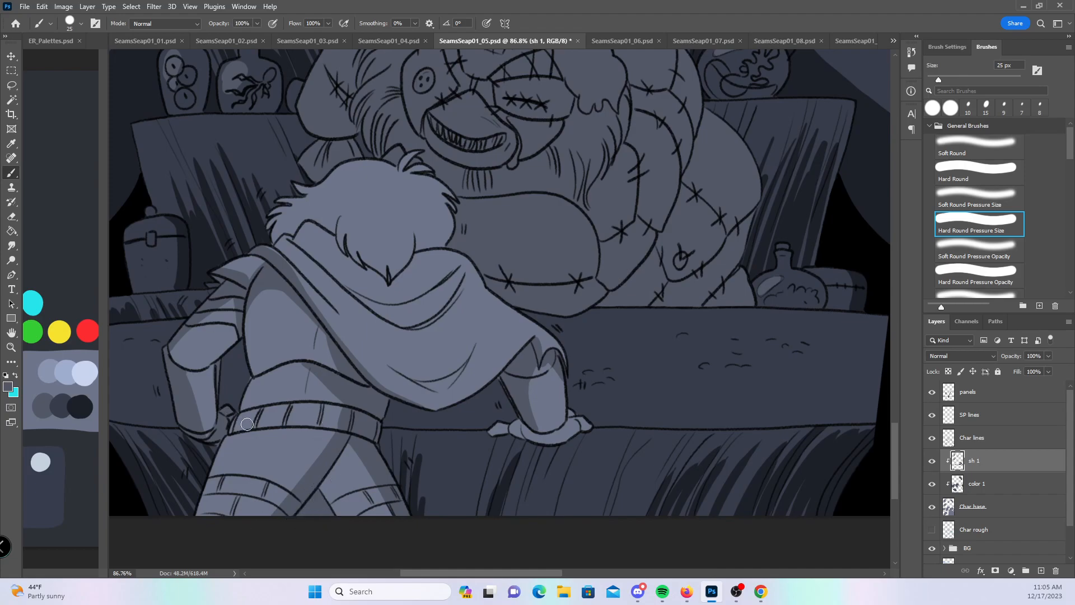
pyautogui.moveTo(229, 433); pyautogui.dragTo(309, 426)
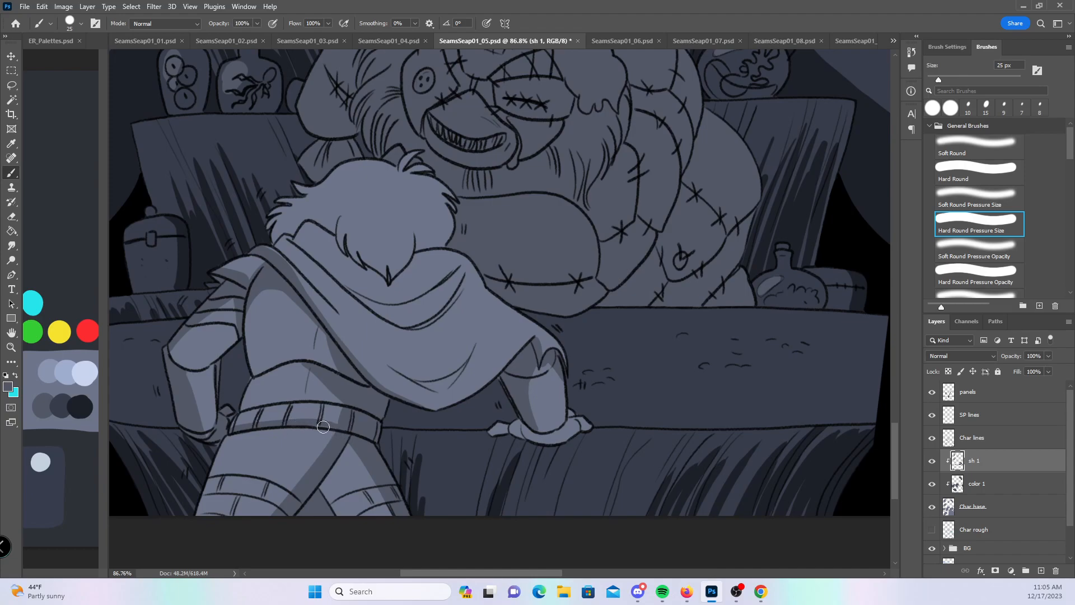
pyautogui.moveTo(317, 381); pyautogui.dragTo(352, 404)
# - Shade the back of the character's hair and the cloak collar directly beneath it
pyautogui.moveTo(385, 276)
pyautogui.mouseDown()
pyautogui.moveTo(384, 243)
pyautogui.moveTo(390, 273)
pyautogui.moveTo(409, 188)
pyautogui.moveTo(418, 234)
pyautogui.moveTo(433, 192)
pyautogui.moveTo(415, 191)
pyautogui.moveTo(444, 226)
pyautogui.moveTo(421, 198)
pyautogui.moveTo(449, 222)
pyautogui.moveTo(445, 195)
pyautogui.moveTo(444, 231)
pyautogui.moveTo(424, 196)
pyautogui.moveTo(438, 207)
pyautogui.moveTo(423, 245)
pyautogui.moveTo(449, 223)
pyautogui.moveTo(416, 239)
pyautogui.mouseUp()
pyautogui.moveTo(391, 274)
pyautogui.mouseDown()
pyautogui.moveTo(417, 240)
pyautogui.moveTo(453, 254)
pyautogui.mouseUp()
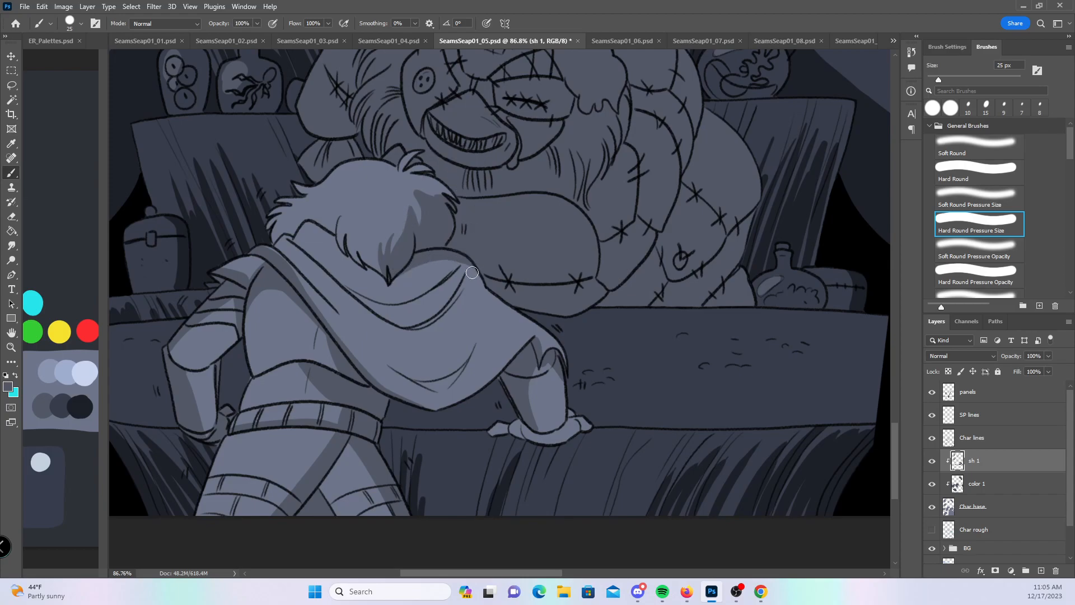
pyautogui.moveTo(325, 219); pyautogui.dragTo(334, 225)
# - Shade the cloak folds running down from the shoulder and along the cloak's lower hem with the 25 px brush
pyautogui.scroll(4, 385, 136)
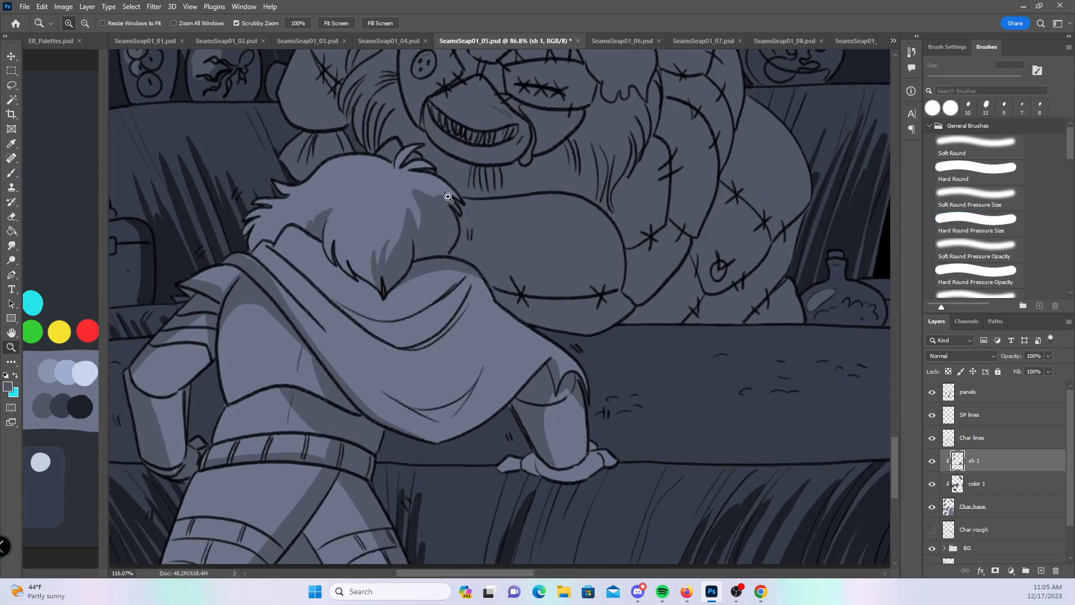
pyautogui.click(15, 219)
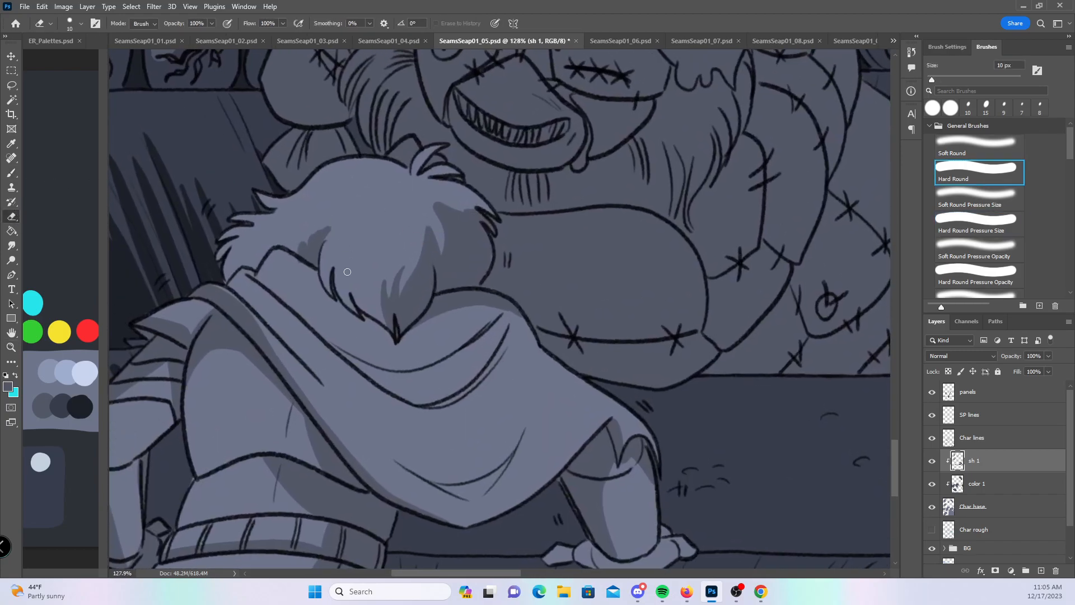
pyautogui.click(11, 172)
pyautogui.moveTo(248, 247)
pyautogui.mouseDown()
pyautogui.moveTo(236, 267)
pyautogui.moveTo(281, 244)
pyautogui.moveTo(294, 311)
pyautogui.mouseUp()
pyautogui.moveTo(269, 274); pyautogui.dragTo(355, 363)
pyautogui.moveTo(300, 311); pyautogui.dragTo(421, 402)
pyautogui.moveTo(236, 286); pyautogui.dragTo(269, 324)
pyautogui.moveTo(240, 288); pyautogui.dragTo(320, 375)
pyautogui.moveTo(377, 446)
pyautogui.mouseDown()
pyautogui.moveTo(483, 495)
pyautogui.moveTo(491, 481)
pyautogui.mouseUp()
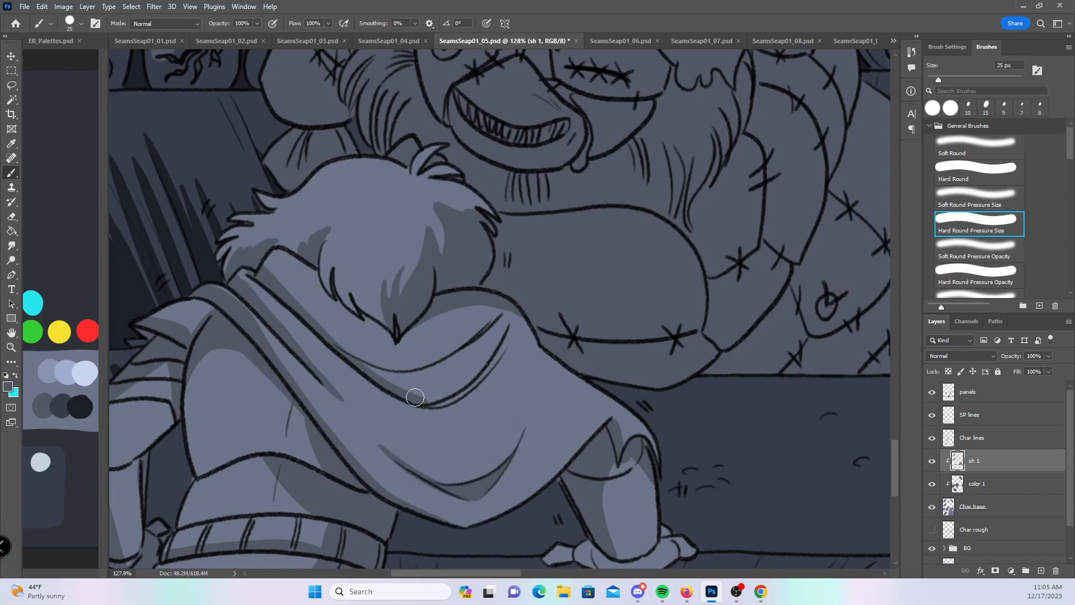
pyautogui.moveTo(306, 310); pyautogui.dragTo(382, 358)
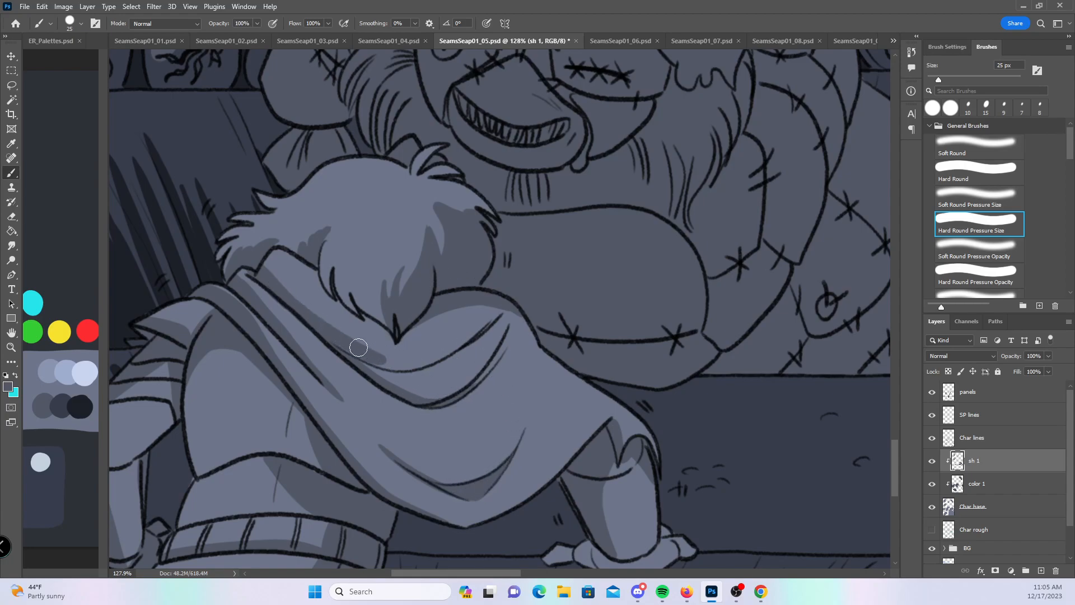
# - Deepen the cloak's draped folds below the hair and shade its outer edge toward the leaning arm
pyautogui.moveTo(280, 291)
pyautogui.mouseDown()
pyautogui.moveTo(396, 357)
pyautogui.moveTo(448, 353)
pyautogui.moveTo(473, 319)
pyautogui.mouseUp()
pyautogui.moveTo(484, 365)
pyautogui.mouseDown()
pyautogui.moveTo(523, 312)
pyautogui.moveTo(448, 392)
pyautogui.mouseUp()
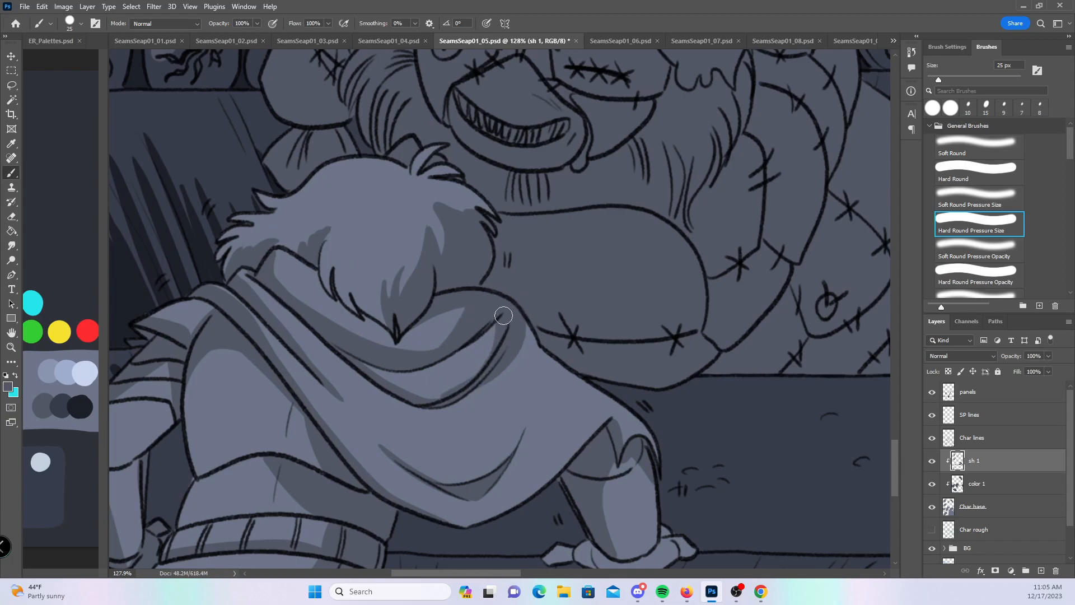
pyautogui.moveTo(504, 318); pyautogui.dragTo(398, 394)
pyautogui.moveTo(526, 332)
pyautogui.mouseDown()
pyautogui.moveTo(546, 354)
pyautogui.moveTo(522, 343)
pyautogui.moveTo(624, 406)
pyautogui.mouseUp()
# - Shade the hand leaning on the table and save the page
pyautogui.press('z')
pyautogui.moveTo(751, 377)
pyautogui.mouseDown()
pyautogui.moveTo(708, 389)
pyautogui.moveTo(720, 395)
pyautogui.mouseUp()
pyautogui.moveTo(712, 459); pyautogui.dragTo(616, 425)
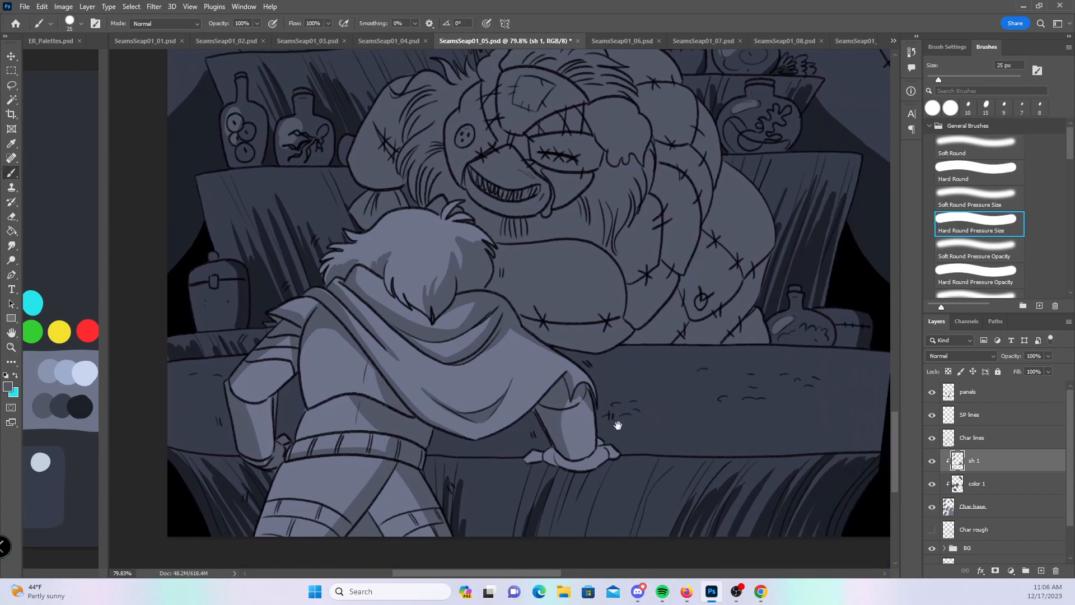
pyautogui.moveTo(524, 457); pyautogui.dragTo(622, 455)
pyautogui.hotkey('ctrl', 's')
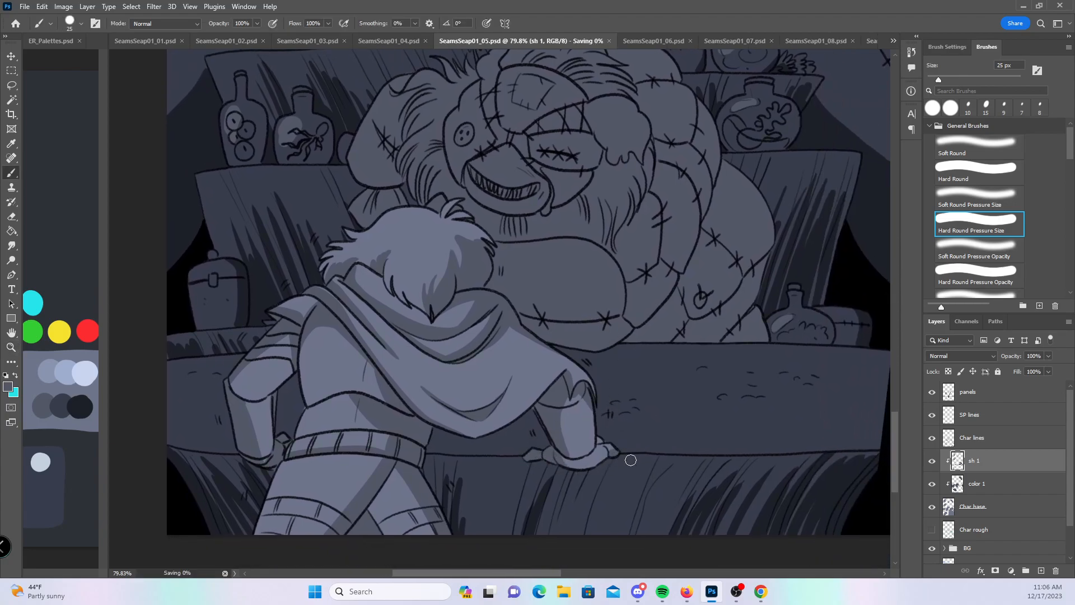
# - Shade the side lock at the face's outer edge in the close-up eye panel, using a 40 px brush
pyautogui.keyDown('alt'); pyautogui.click(630, 441); pyautogui.keyUp('alt')
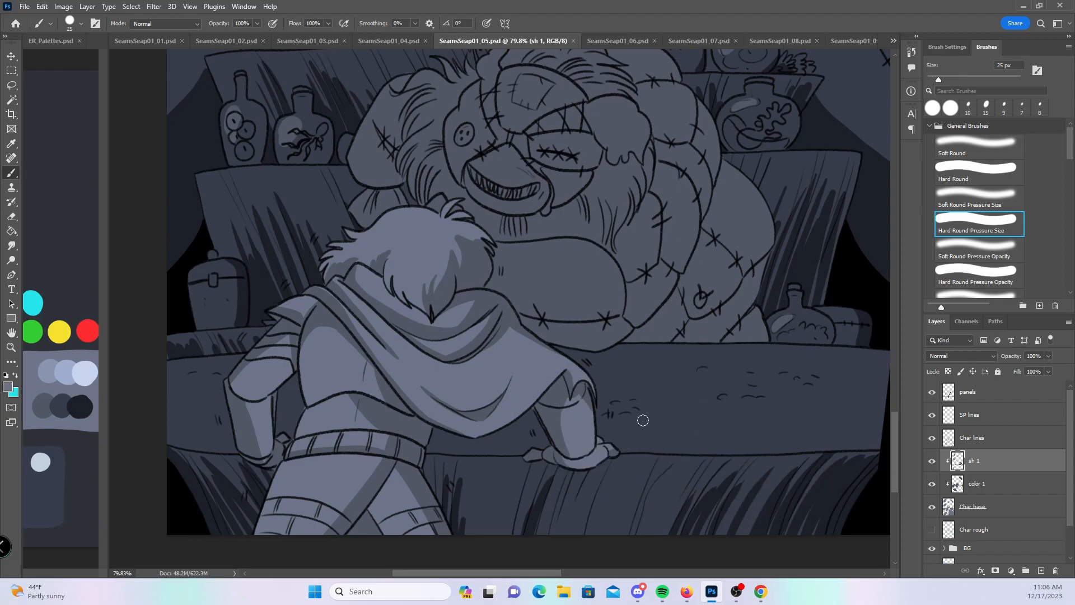
pyautogui.moveTo(780, 385); pyautogui.dragTo(122, 407)
pyautogui.moveTo(650, 345); pyautogui.dragTo(512, 418)
pyautogui.moveTo(349, 374)
pyautogui.mouseDown()
pyautogui.moveTo(374, 372)
pyautogui.moveTo(382, 335)
pyautogui.mouseUp()
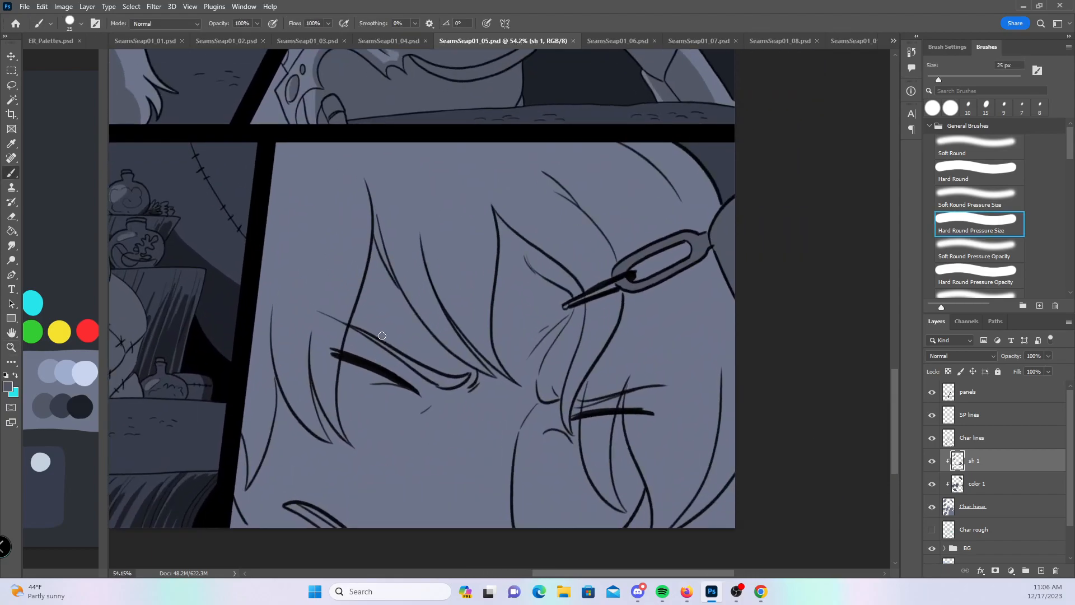
pyautogui.press(']')
pyautogui.press(']')
pyautogui.press(']')
pyautogui.moveTo(247, 486)
pyautogui.mouseDown()
pyautogui.moveTo(273, 298)
pyautogui.moveTo(278, 402)
pyautogui.mouseUp()
pyautogui.moveTo(269, 345)
pyautogui.mouseDown()
pyautogui.moveTo(280, 402)
pyautogui.moveTo(248, 487)
pyautogui.moveTo(285, 421)
pyautogui.moveTo(263, 459)
pyautogui.moveTo(268, 384)
pyautogui.moveTo(275, 441)
pyautogui.mouseUp()
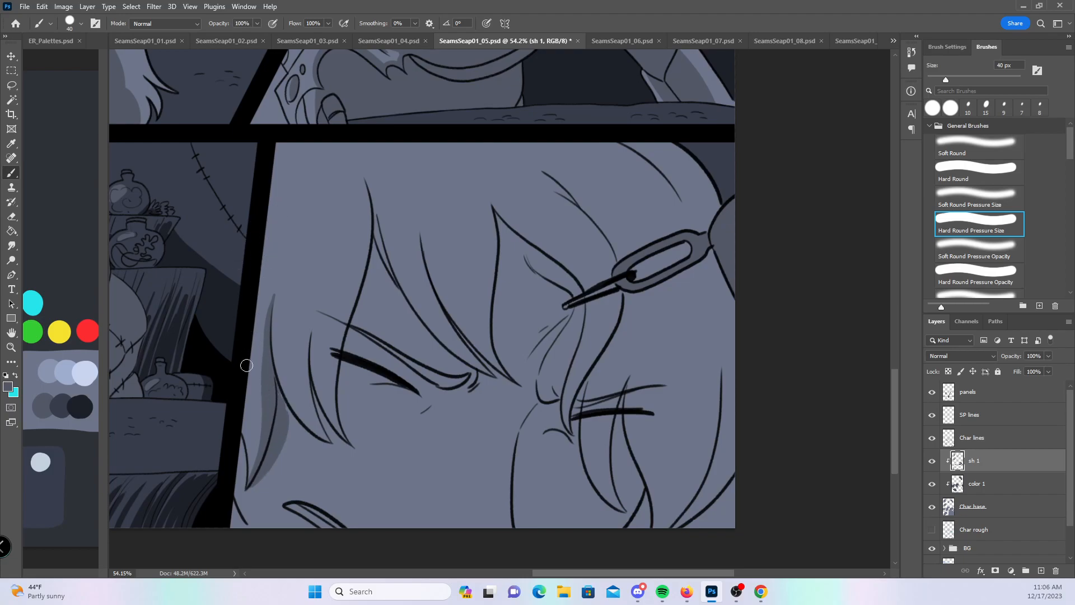
pyautogui.moveTo(249, 478); pyautogui.dragTo(259, 383)
pyautogui.moveTo(291, 414)
pyautogui.mouseDown()
pyautogui.moveTo(255, 480)
pyautogui.moveTo(273, 459)
pyautogui.moveTo(293, 424)
pyautogui.moveTo(244, 479)
pyautogui.mouseUp()
# - Shade the bridge of the nose and the bangs from the forehead parting down past the needle tip
pyautogui.moveTo(542, 402)
pyautogui.mouseDown()
pyautogui.moveTo(524, 434)
pyautogui.moveTo(516, 524)
pyautogui.mouseUp()
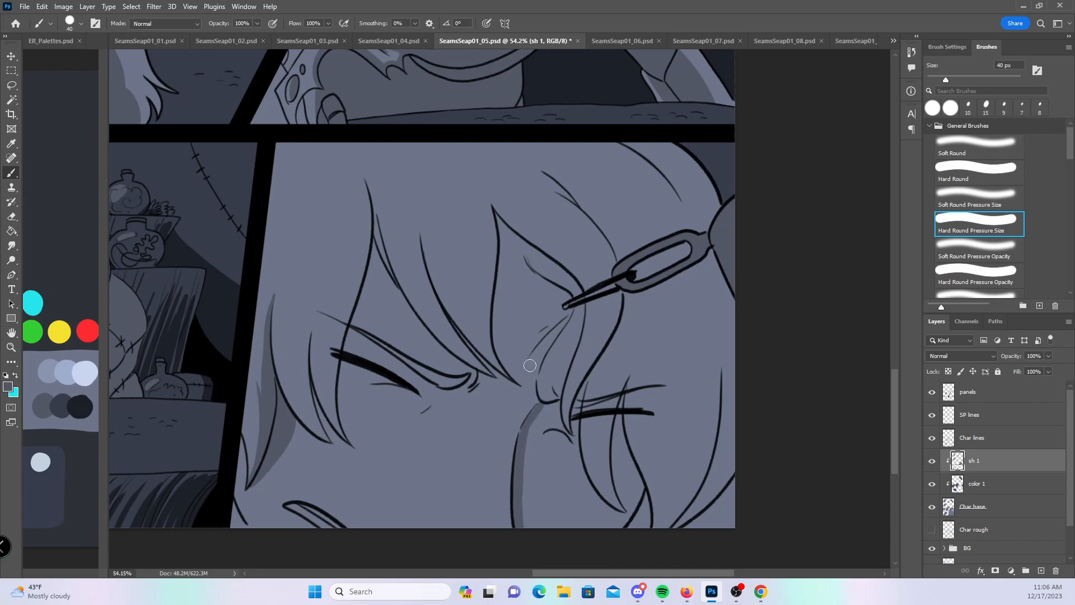
pyautogui.moveTo(494, 208); pyautogui.dragTo(546, 274)
pyautogui.moveTo(492, 204)
pyautogui.mouseDown()
pyautogui.moveTo(559, 246)
pyautogui.moveTo(512, 213)
pyautogui.moveTo(597, 299)
pyautogui.moveTo(579, 321)
pyautogui.moveTo(600, 317)
pyautogui.moveTo(560, 405)
pyautogui.mouseUp()
pyautogui.moveTo(583, 363); pyautogui.dragTo(575, 444)
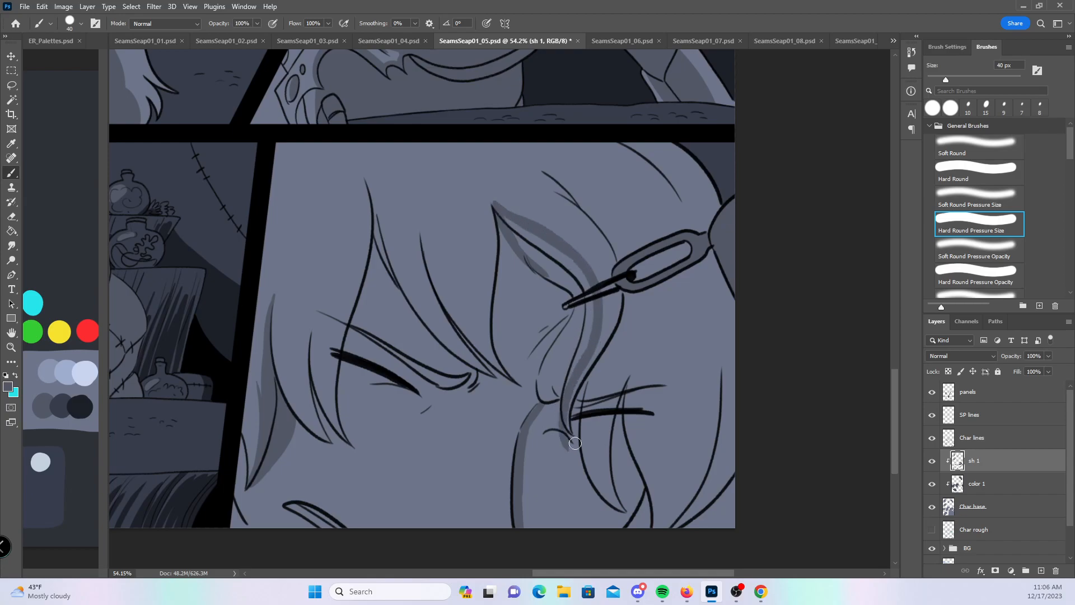
# - Shade the hair strands above and below the needle in the close-up
pyautogui.moveTo(639, 300)
pyautogui.mouseDown()
pyautogui.moveTo(596, 424)
pyautogui.moveTo(621, 518)
pyautogui.mouseUp()
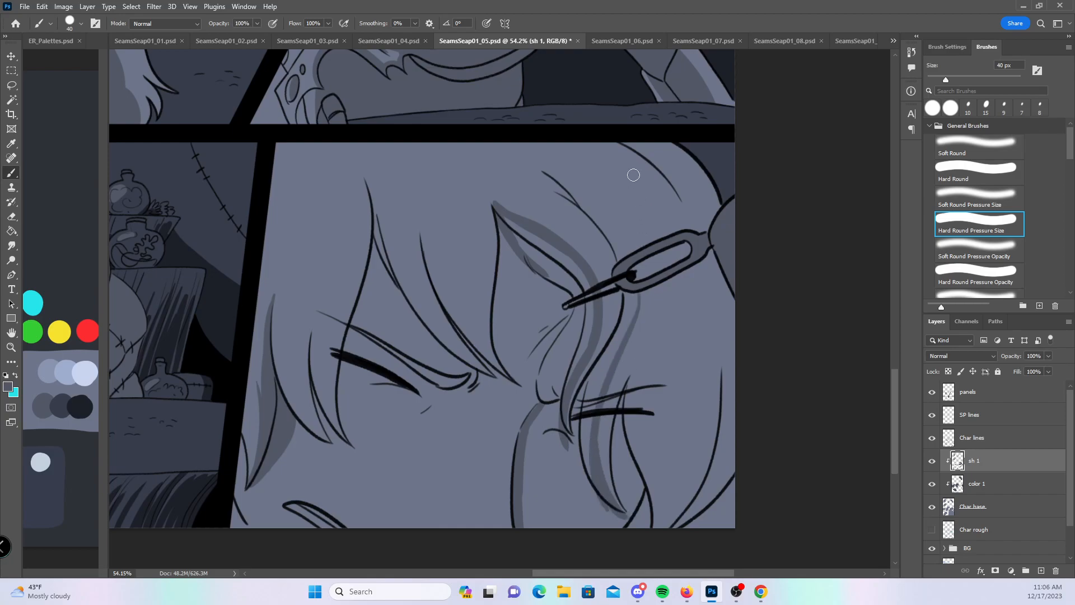
pyautogui.moveTo(554, 176); pyautogui.dragTo(615, 243)
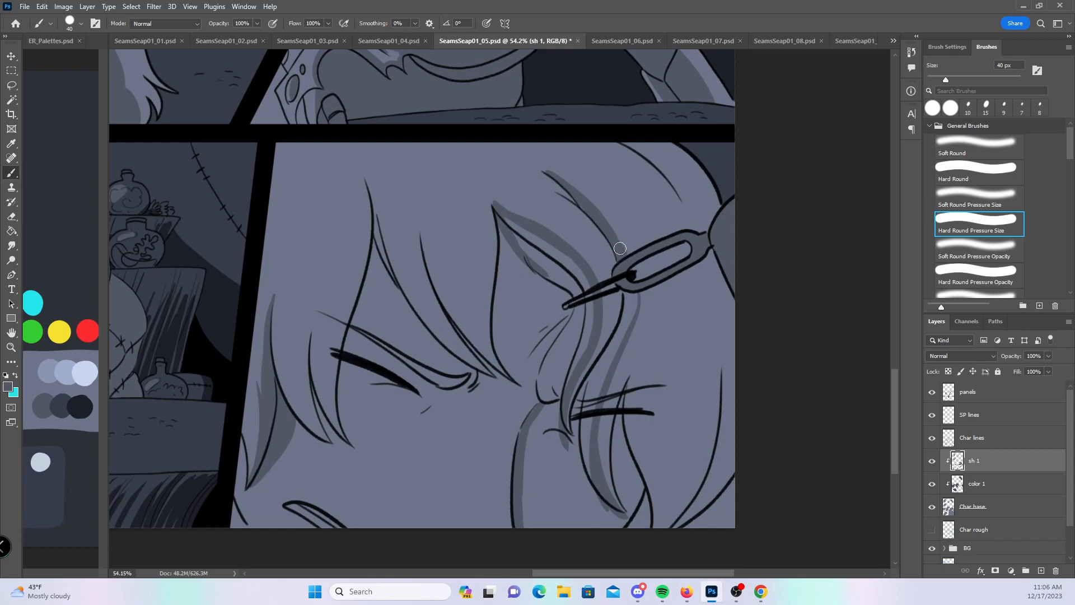
pyautogui.moveTo(575, 178)
pyautogui.mouseDown()
pyautogui.moveTo(601, 199)
pyautogui.moveTo(627, 248)
pyautogui.mouseUp()
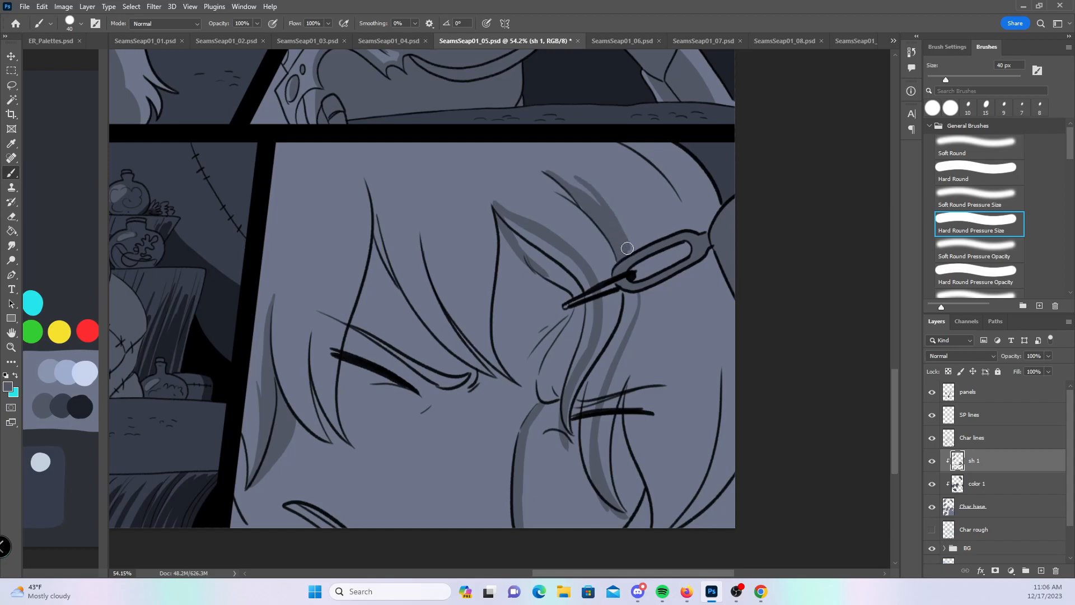
pyautogui.moveTo(628, 300)
pyautogui.mouseDown()
pyautogui.moveTo(616, 343)
pyautogui.moveTo(638, 301)
pyautogui.moveTo(582, 402)
pyautogui.moveTo(589, 380)
pyautogui.moveTo(594, 444)
pyautogui.mouseUp()
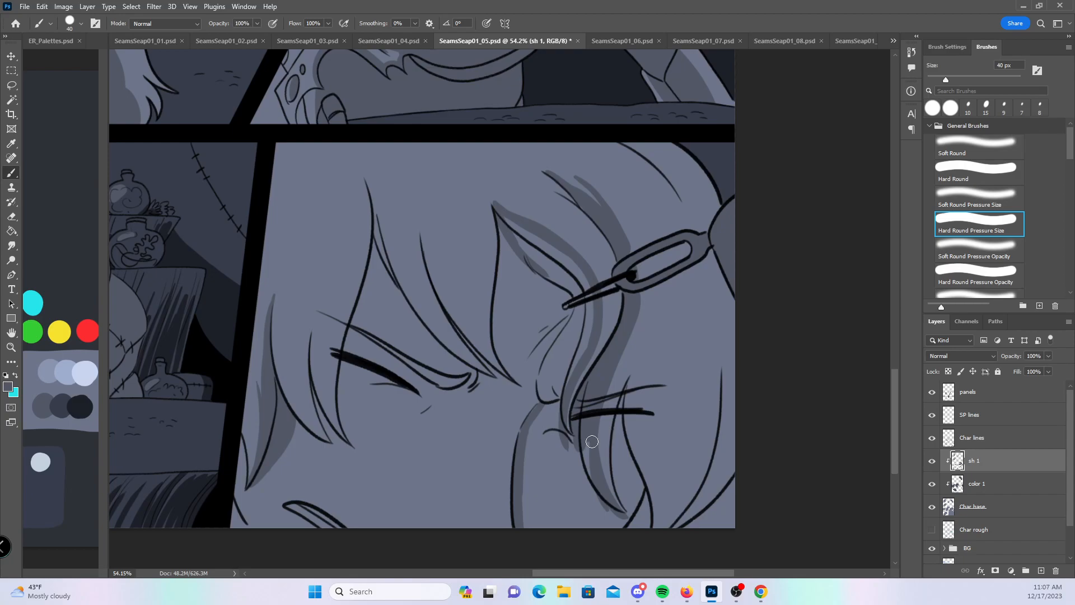
# - Shade the long strands beside the closed eye and the hair at the crown above the stitching hand
pyautogui.moveTo(670, 298)
pyautogui.mouseDown()
pyautogui.moveTo(650, 386)
pyautogui.moveTo(660, 465)
pyautogui.mouseUp()
pyautogui.moveTo(664, 315); pyautogui.dragTo(616, 428)
pyautogui.moveTo(653, 339)
pyautogui.mouseDown()
pyautogui.moveTo(670, 304)
pyautogui.moveTo(659, 397)
pyautogui.moveTo(674, 468)
pyautogui.mouseUp()
pyautogui.moveTo(671, 374); pyautogui.dragTo(666, 508)
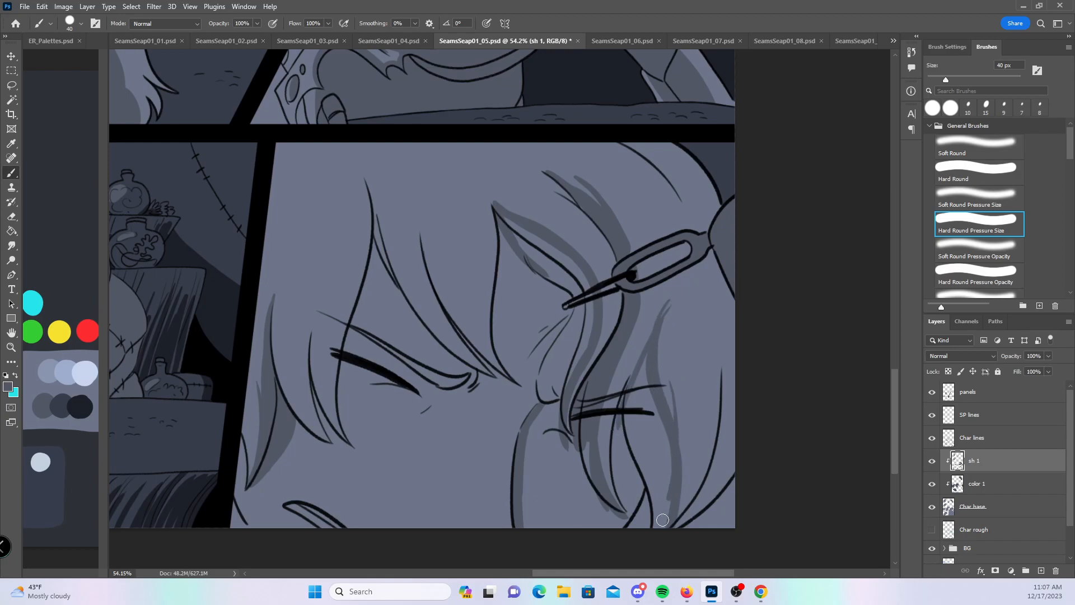
pyautogui.moveTo(722, 368)
pyautogui.mouseDown()
pyautogui.moveTo(693, 531)
pyautogui.moveTo(738, 400)
pyautogui.moveTo(726, 380)
pyautogui.moveTo(726, 431)
pyautogui.moveTo(725, 395)
pyautogui.moveTo(707, 500)
pyautogui.mouseUp()
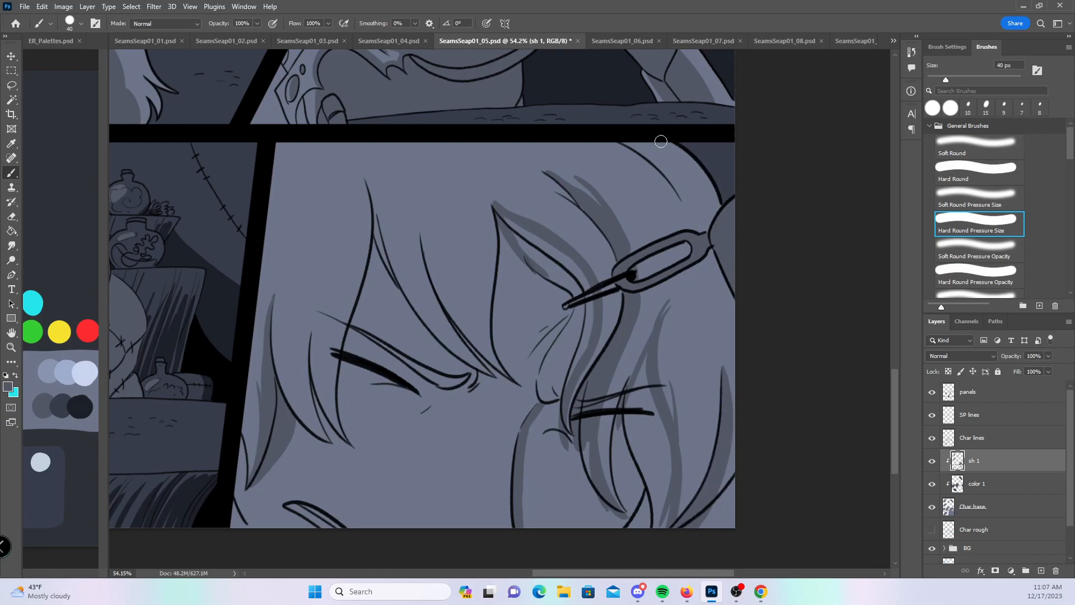
pyautogui.moveTo(623, 141)
pyautogui.mouseDown()
pyautogui.moveTo(672, 178)
pyautogui.moveTo(708, 231)
pyautogui.moveTo(713, 210)
pyautogui.mouseUp()
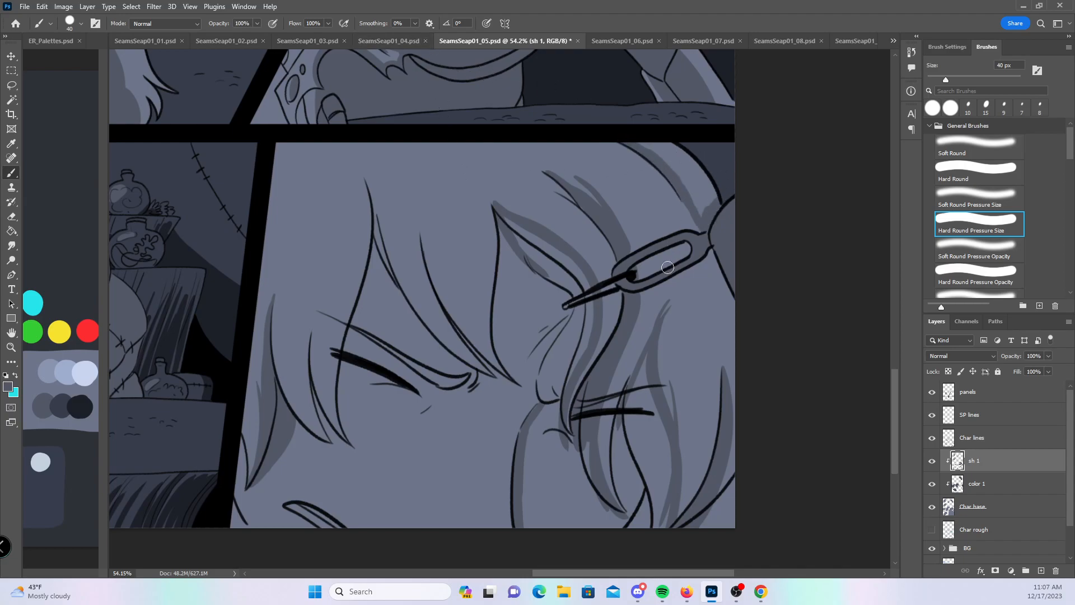
# - Shade the furrowed skin beside the nose bridge and the lid and under-eye area of the scowling eye
pyautogui.moveTo(544, 265)
pyautogui.mouseDown()
pyautogui.moveTo(564, 282)
pyautogui.moveTo(569, 260)
pyautogui.moveTo(577, 315)
pyautogui.moveTo(579, 294)
pyautogui.moveTo(535, 420)
pyautogui.mouseUp()
pyautogui.moveTo(352, 335)
pyautogui.mouseDown()
pyautogui.moveTo(349, 344)
pyautogui.moveTo(354, 336)
pyautogui.moveTo(434, 392)
pyautogui.moveTo(466, 382)
pyautogui.mouseUp()
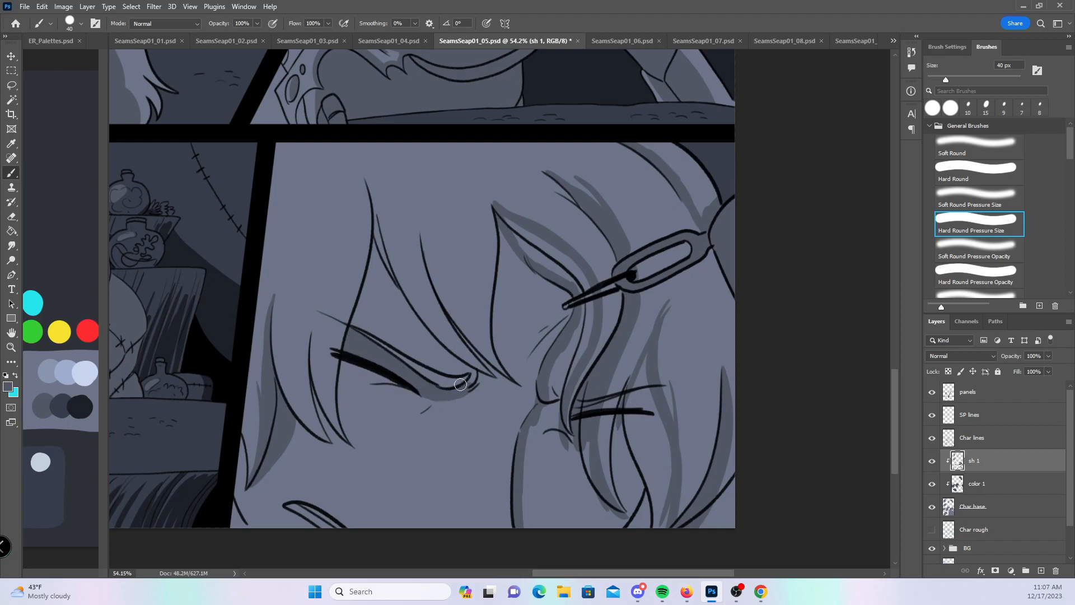
pyautogui.moveTo(360, 366)
pyautogui.mouseDown()
pyautogui.moveTo(427, 402)
pyautogui.moveTo(342, 370)
pyautogui.moveTo(415, 392)
pyautogui.moveTo(434, 377)
pyautogui.moveTo(416, 391)
pyautogui.moveTo(437, 409)
pyautogui.moveTo(412, 402)
pyautogui.moveTo(421, 389)
pyautogui.moveTo(464, 390)
pyautogui.moveTo(441, 406)
pyautogui.moveTo(477, 383)
pyautogui.moveTo(465, 397)
pyautogui.moveTo(477, 374)
pyautogui.moveTo(429, 400)
pyautogui.moveTo(379, 389)
pyautogui.moveTo(422, 406)
pyautogui.moveTo(368, 389)
pyautogui.moveTo(426, 412)
pyautogui.moveTo(398, 395)
pyautogui.moveTo(472, 392)
pyautogui.moveTo(445, 413)
pyautogui.moveTo(480, 361)
pyautogui.mouseUp()
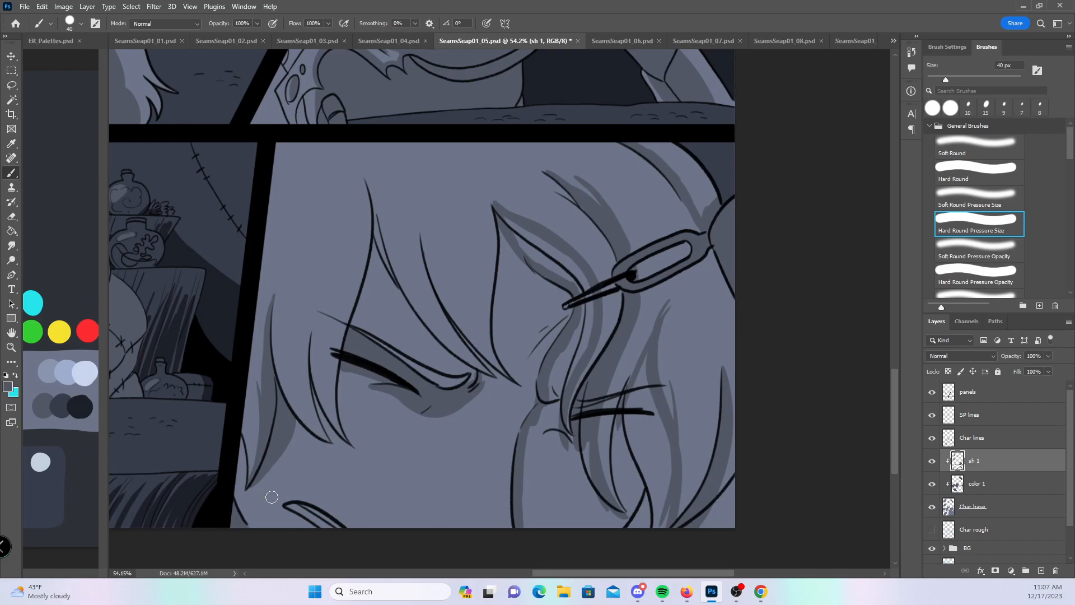
# - Fill the shadows beside the nose bridge, along the strand below the needle and around the closed eye with the Hard Round brush
pyautogui.click(1000, 180)
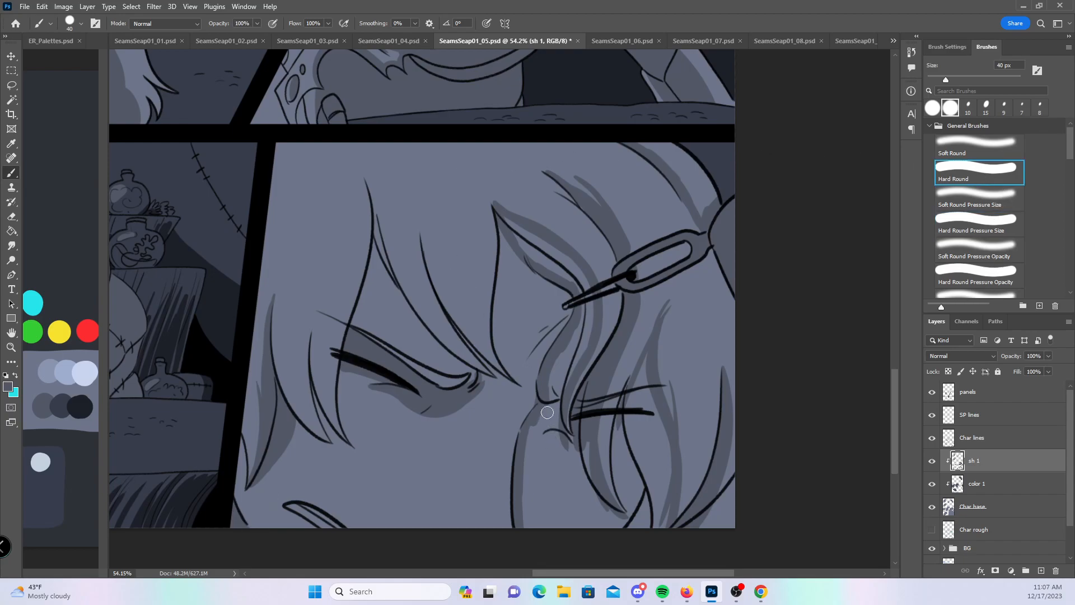
pyautogui.moveTo(546, 413); pyautogui.dragTo(529, 451)
pyautogui.moveTo(573, 327)
pyautogui.mouseDown()
pyautogui.moveTo(562, 388)
pyautogui.moveTo(586, 314)
pyautogui.mouseUp()
pyautogui.moveTo(574, 257)
pyautogui.mouseDown()
pyautogui.moveTo(519, 235)
pyautogui.moveTo(582, 291)
pyautogui.moveTo(568, 260)
pyautogui.moveTo(582, 286)
pyautogui.moveTo(577, 330)
pyautogui.moveTo(587, 287)
pyautogui.moveTo(552, 400)
pyautogui.moveTo(562, 450)
pyautogui.moveTo(544, 469)
pyautogui.moveTo(541, 393)
pyautogui.moveTo(564, 349)
pyautogui.moveTo(533, 453)
pyautogui.moveTo(525, 531)
pyautogui.moveTo(561, 520)
pyautogui.moveTo(579, 492)
pyautogui.moveTo(581, 443)
pyautogui.moveTo(570, 451)
pyautogui.moveTo(567, 441)
pyautogui.moveTo(584, 439)
pyautogui.moveTo(592, 495)
pyautogui.moveTo(546, 416)
pyautogui.moveTo(534, 417)
pyautogui.moveTo(564, 421)
pyautogui.mouseUp()
pyautogui.press(']')
pyautogui.press(']')
pyautogui.press('[')
pyautogui.press('[')
pyautogui.moveTo(644, 365)
pyautogui.mouseDown()
pyautogui.moveTo(621, 445)
pyautogui.moveTo(627, 493)
pyautogui.moveTo(668, 442)
pyautogui.moveTo(652, 439)
pyautogui.moveTo(633, 507)
pyautogui.moveTo(642, 525)
pyautogui.moveTo(605, 519)
pyautogui.moveTo(628, 521)
pyautogui.moveTo(652, 471)
pyautogui.moveTo(649, 534)
pyautogui.moveTo(663, 512)
pyautogui.moveTo(662, 463)
pyautogui.mouseUp()
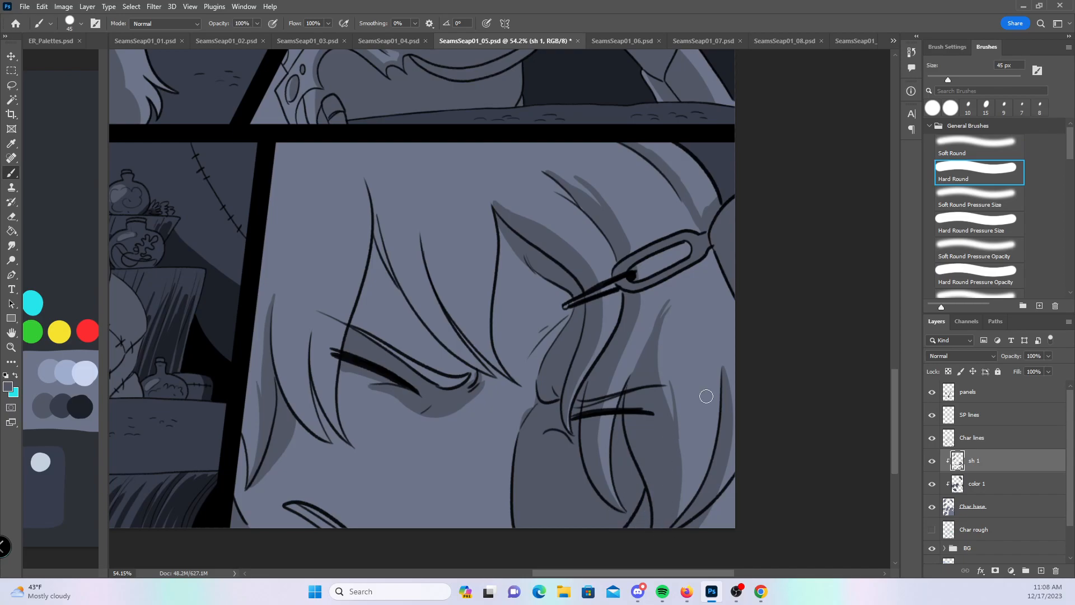
# - Shade across the nose bridge and along the inner edge of the forehead parting with the 45 px Hard Round Pressure Size brush
pyautogui.click(998, 217)
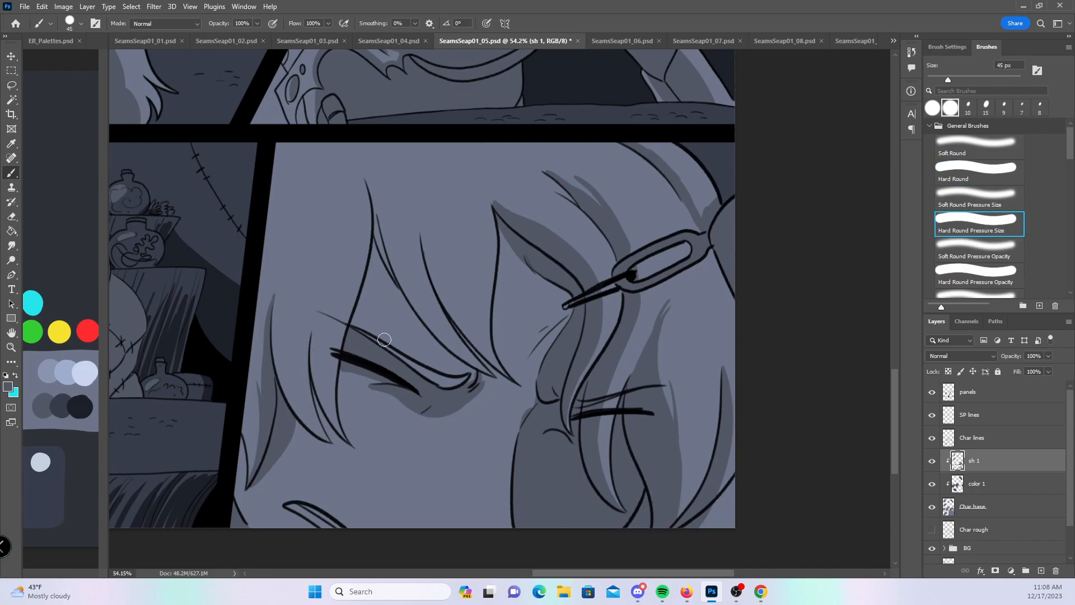
pyautogui.moveTo(471, 392); pyautogui.dragTo(526, 411)
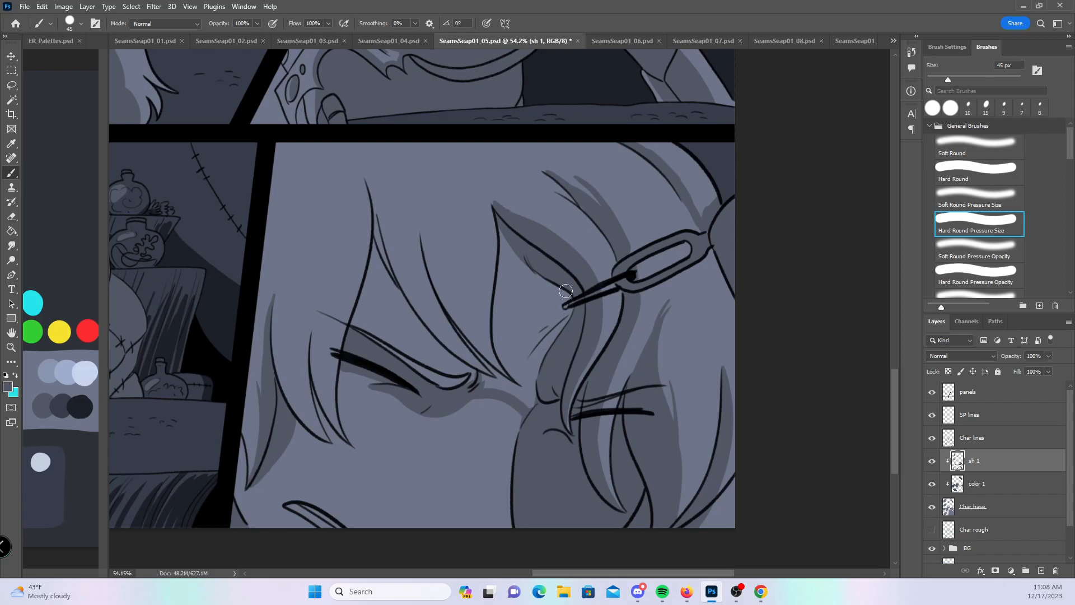
pyautogui.click(992, 170)
pyautogui.moveTo(497, 356); pyautogui.dragTo(511, 250)
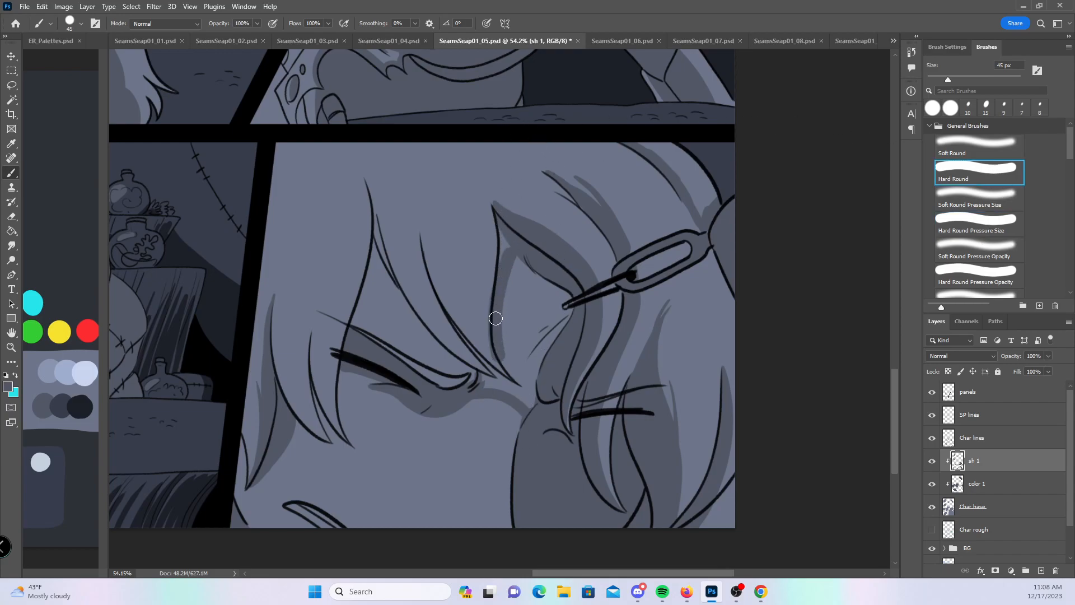
pyautogui.hotkey('ctrl', 'z')
pyautogui.click(961, 217)
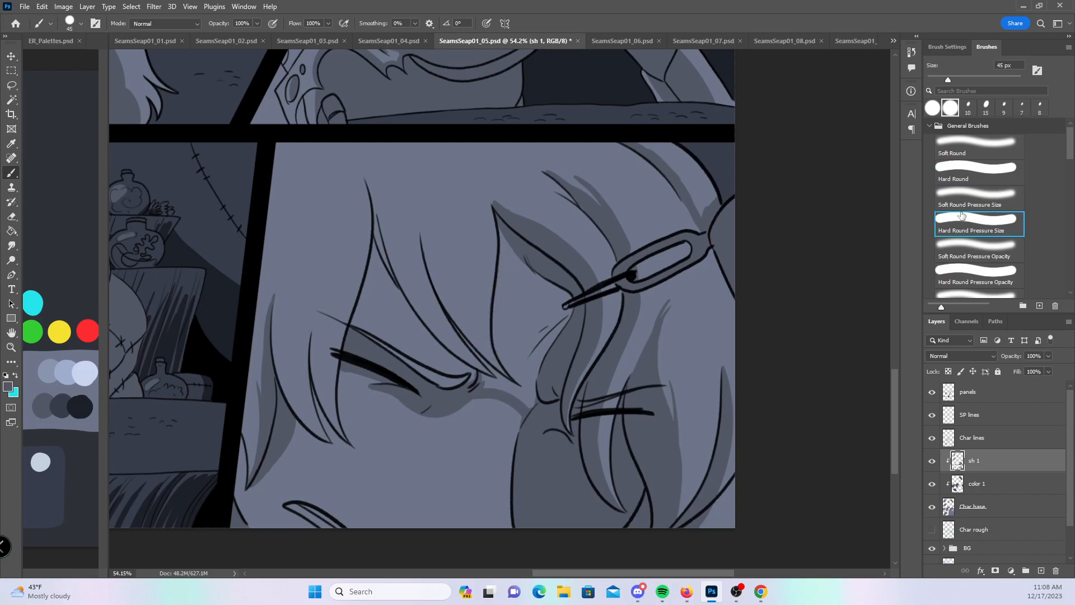
pyautogui.moveTo(496, 353)
pyautogui.mouseDown()
pyautogui.moveTo(502, 221)
pyautogui.moveTo(496, 347)
pyautogui.mouseUp()
pyautogui.moveTo(504, 286); pyautogui.dragTo(501, 360)
# - Shade the long bangs falling toward the nose bridge and the skin just below their tips
pyautogui.moveTo(367, 174)
pyautogui.mouseDown()
pyautogui.moveTo(411, 274)
pyautogui.moveTo(483, 373)
pyautogui.moveTo(412, 304)
pyautogui.moveTo(459, 346)
pyautogui.mouseUp()
pyautogui.moveTo(424, 223)
pyautogui.mouseDown()
pyautogui.moveTo(427, 249)
pyautogui.moveTo(515, 386)
pyautogui.mouseUp()
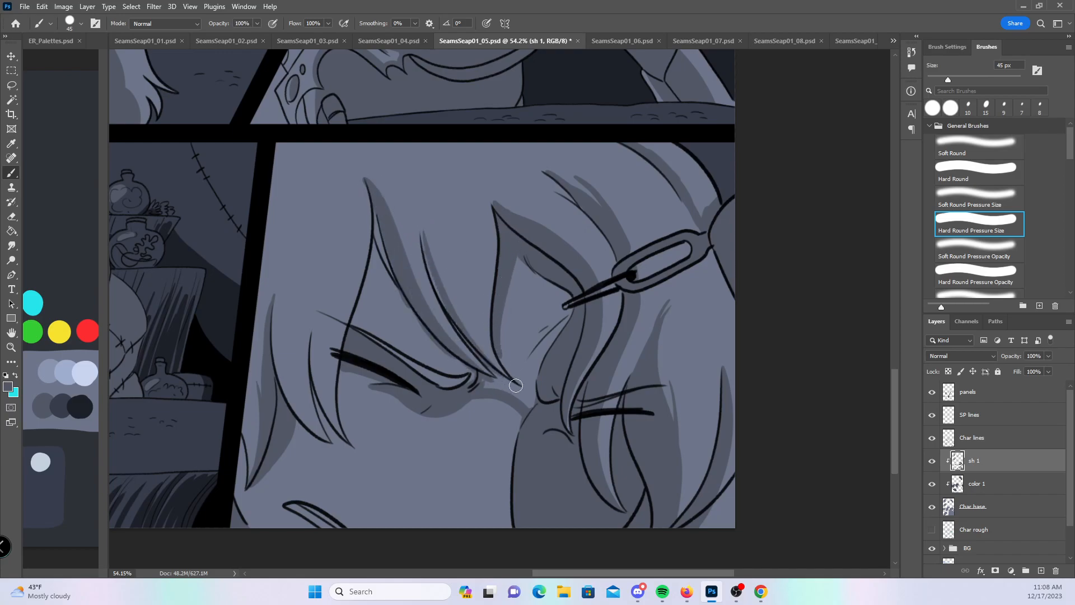
pyautogui.moveTo(423, 235); pyautogui.dragTo(484, 352)
pyautogui.hotkey('ctrl', 'z')
pyautogui.moveTo(422, 232); pyautogui.dragTo(453, 318)
pyautogui.moveTo(440, 227); pyautogui.dragTo(503, 377)
pyautogui.moveTo(438, 223)
pyautogui.mouseDown()
pyautogui.moveTo(450, 289)
pyautogui.moveTo(507, 375)
pyautogui.moveTo(465, 322)
pyautogui.moveTo(510, 378)
pyautogui.moveTo(497, 350)
pyautogui.moveTo(522, 338)
pyautogui.moveTo(499, 378)
pyautogui.moveTo(528, 408)
pyautogui.moveTo(491, 366)
pyautogui.mouseUp()
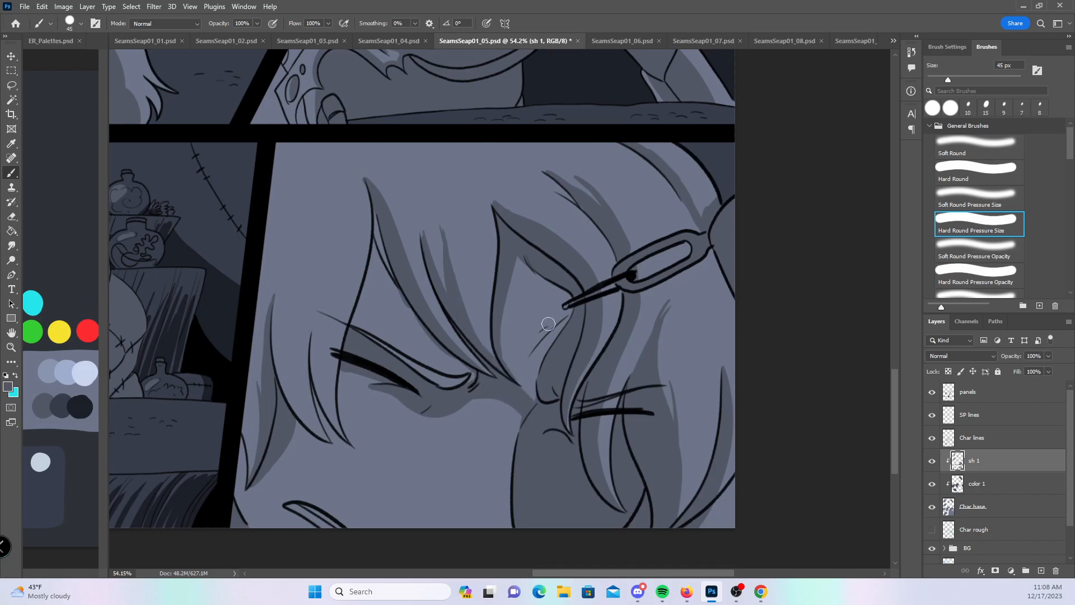
pyautogui.moveTo(514, 257); pyautogui.dragTo(526, 397)
pyautogui.moveTo(504, 358); pyautogui.dragTo(534, 396)
# - Shade the hair strands framing the scowling eye and fill the skin between the bangs and the brow
pyautogui.moveTo(379, 200); pyautogui.dragTo(369, 295)
pyautogui.moveTo(375, 254); pyautogui.dragTo(358, 319)
pyautogui.moveTo(342, 439)
pyautogui.mouseDown()
pyautogui.moveTo(346, 448)
pyautogui.moveTo(336, 355)
pyautogui.moveTo(374, 181)
pyautogui.mouseUp()
pyautogui.moveTo(336, 414)
pyautogui.mouseDown()
pyautogui.moveTo(348, 326)
pyautogui.moveTo(349, 343)
pyautogui.mouseUp()
pyautogui.moveTo(312, 291)
pyautogui.mouseDown()
pyautogui.moveTo(324, 440)
pyautogui.moveTo(297, 343)
pyautogui.mouseUp()
pyautogui.moveTo(314, 417); pyautogui.dragTo(308, 331)
pyautogui.moveTo(310, 388); pyautogui.dragTo(352, 443)
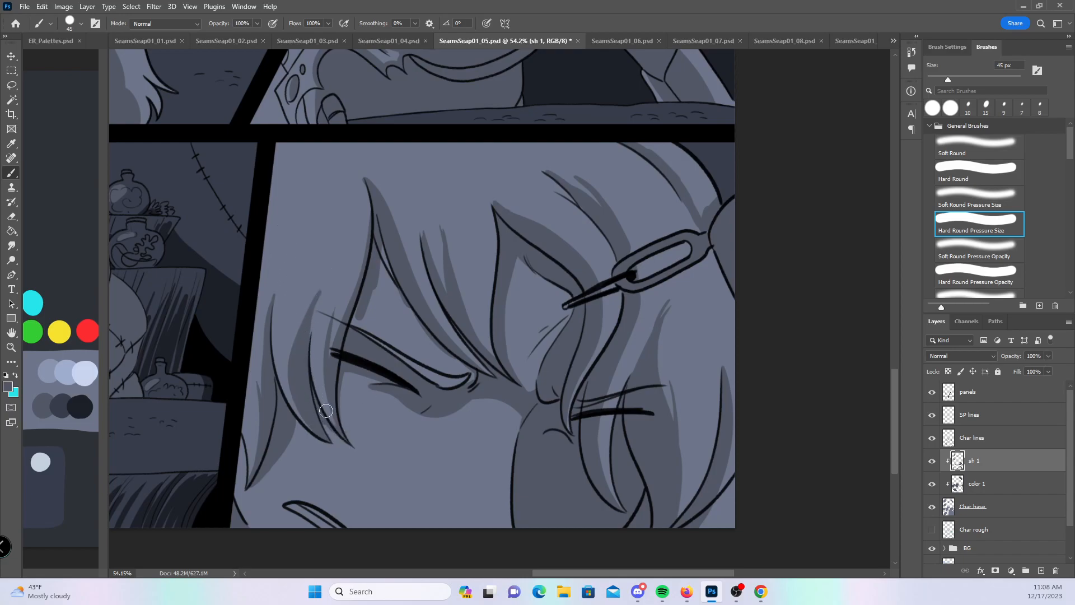
pyautogui.moveTo(358, 305)
pyautogui.mouseDown()
pyautogui.moveTo(364, 339)
pyautogui.moveTo(394, 263)
pyautogui.moveTo(451, 370)
pyautogui.moveTo(485, 379)
pyautogui.moveTo(453, 388)
pyautogui.moveTo(463, 388)
pyautogui.mouseUp()
# - Fill the remaining gaps in the crown and closed-eye strand shadows with the Hard Round brush, and save the page
pyautogui.click(982, 167)
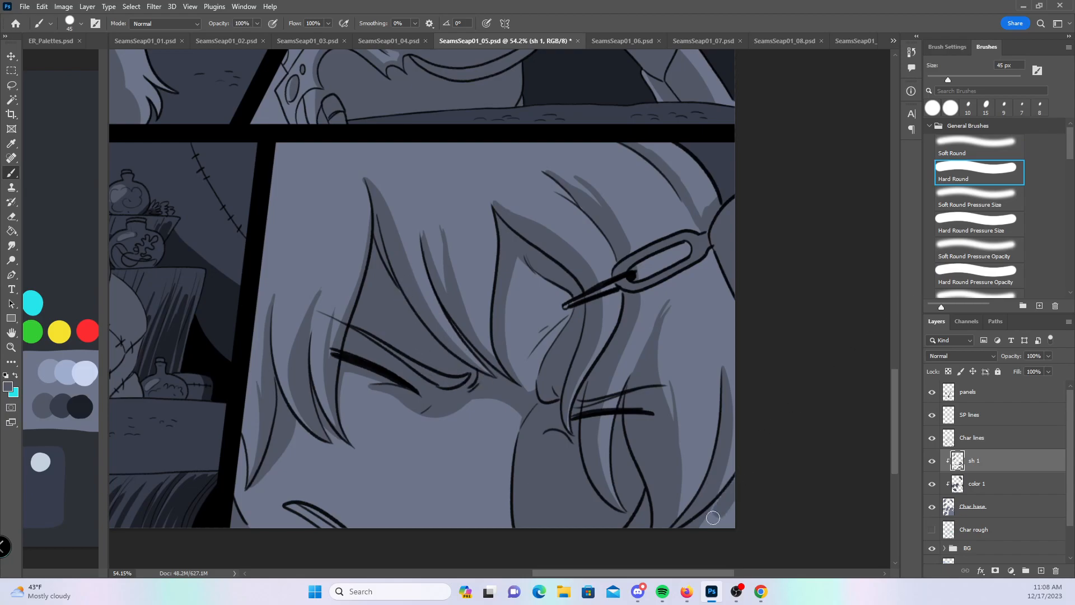
pyautogui.moveTo(635, 148)
pyautogui.mouseDown()
pyautogui.moveTo(680, 180)
pyautogui.moveTo(703, 216)
pyautogui.moveTo(711, 194)
pyautogui.mouseUp()
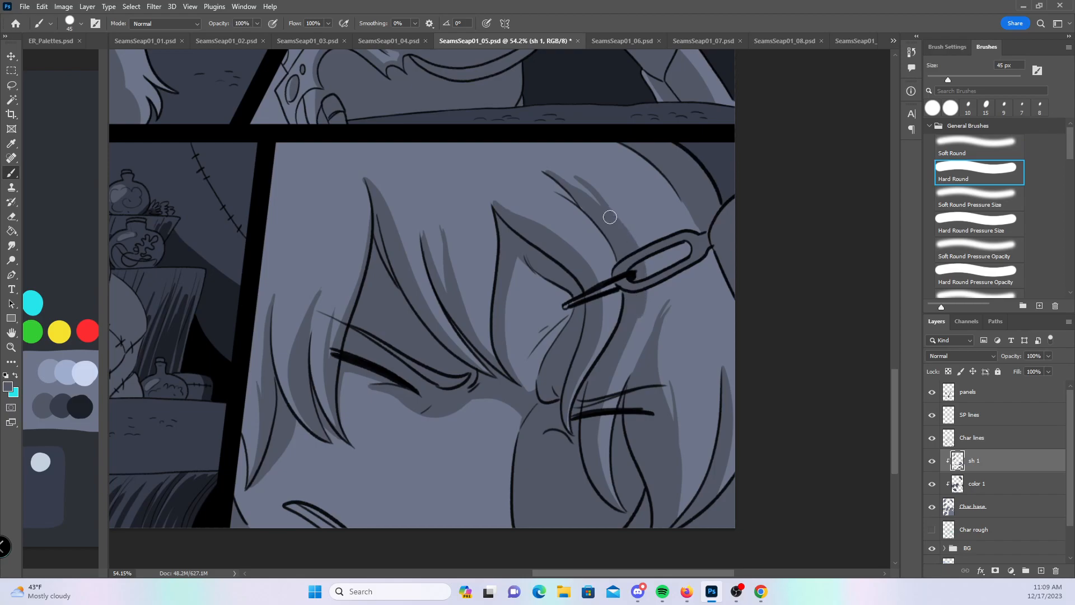
pyautogui.moveTo(605, 402); pyautogui.dragTo(622, 514)
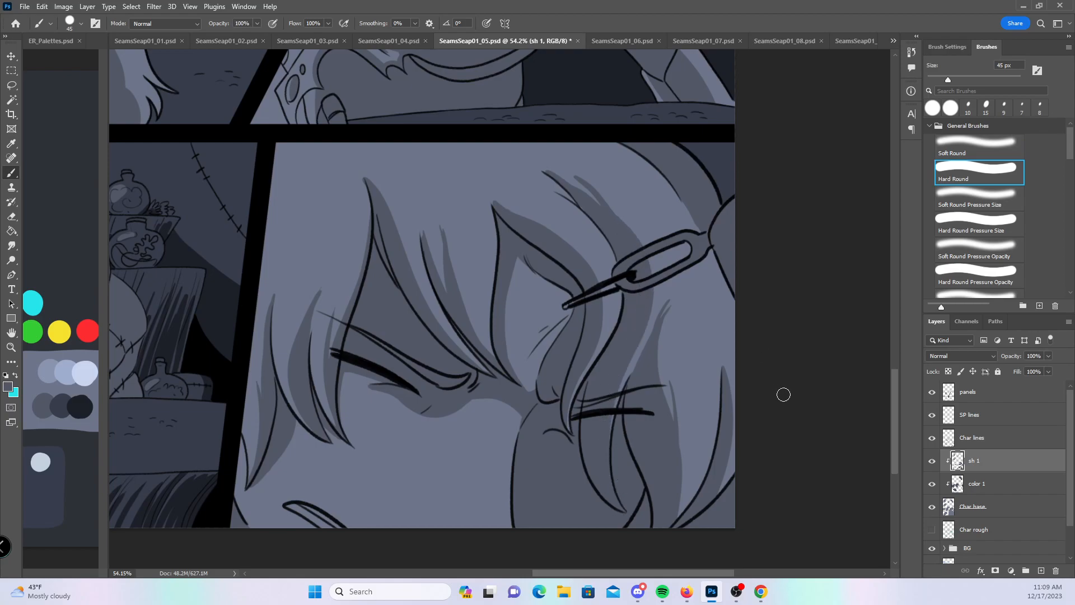
pyautogui.press('z')
pyautogui.moveTo(696, 343); pyautogui.dragTo(660, 343)
pyautogui.press('b')
pyautogui.moveTo(573, 379); pyautogui.dragTo(561, 419)
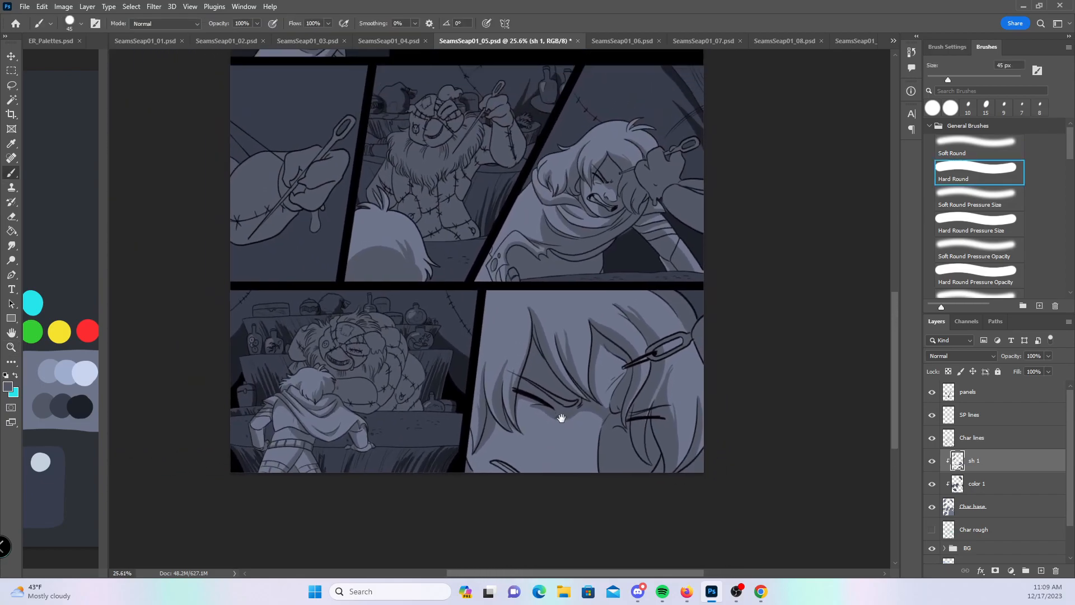
pyautogui.hotkey('ctrl', 's')
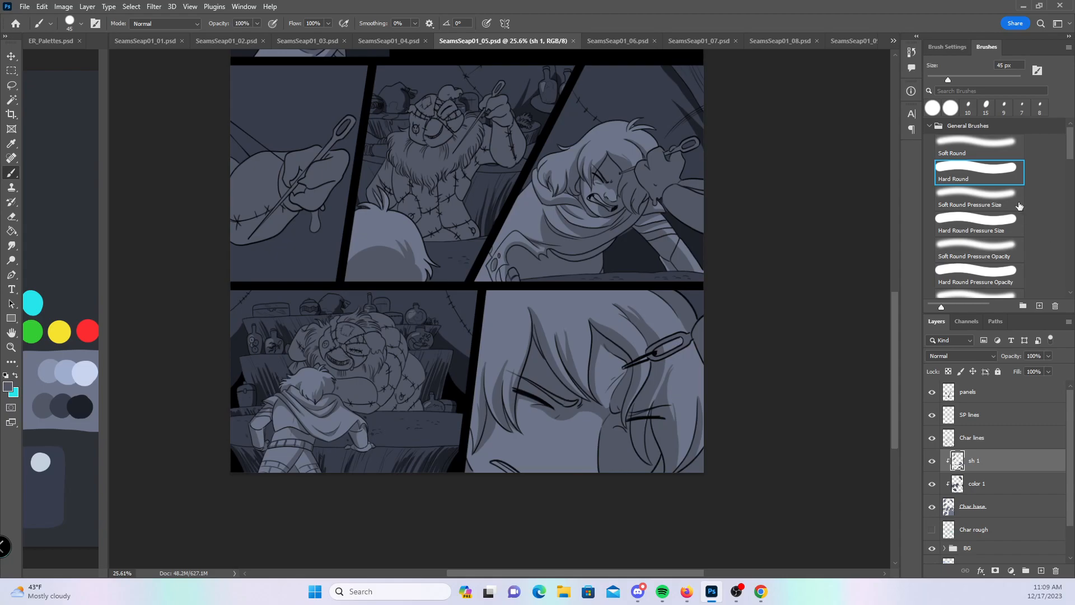
# - Shade the underside of the stitched monster's forearm and elbow in the tall panel using the darkest palette swatch and a 35 px Hard Round Pressure Size brush
pyautogui.click(981, 224)
pyautogui.moveTo(422, 105); pyautogui.dragTo(533, 442)
pyautogui.moveTo(477, 288); pyautogui.dragTo(411, 534)
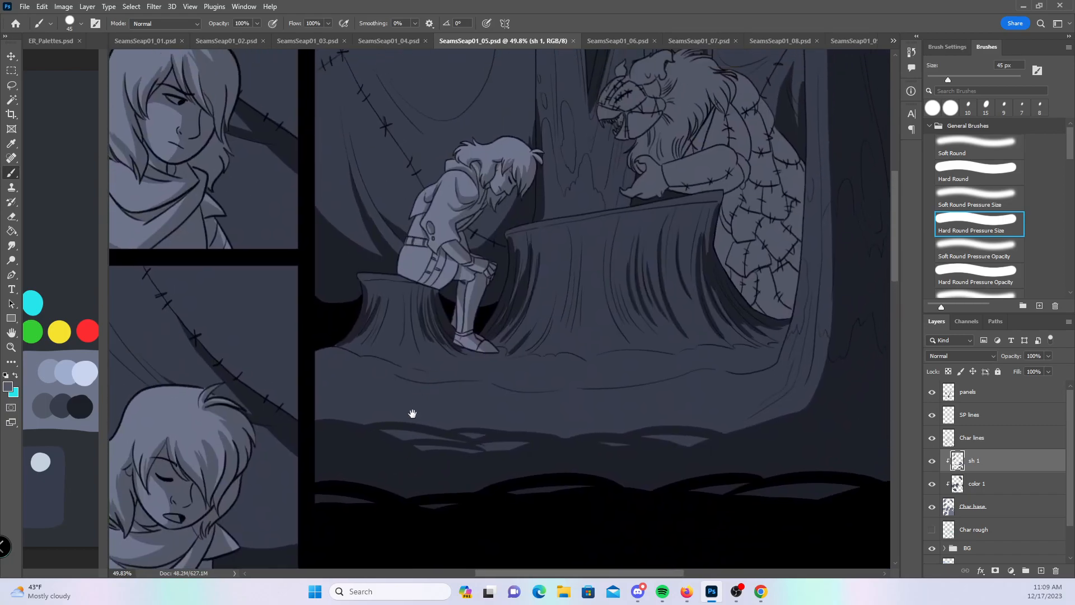
pyautogui.moveTo(420, 401); pyautogui.dragTo(355, 489)
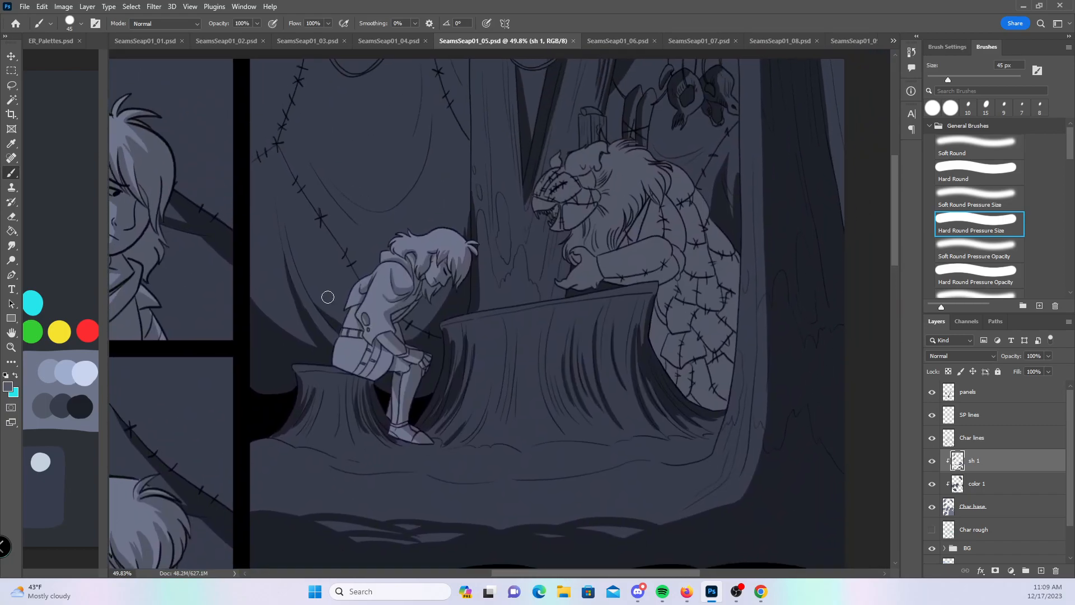
pyautogui.click(83, 408)
pyautogui.moveTo(653, 321); pyautogui.dragTo(790, 320)
pyautogui.moveTo(683, 298); pyautogui.dragTo(471, 417)
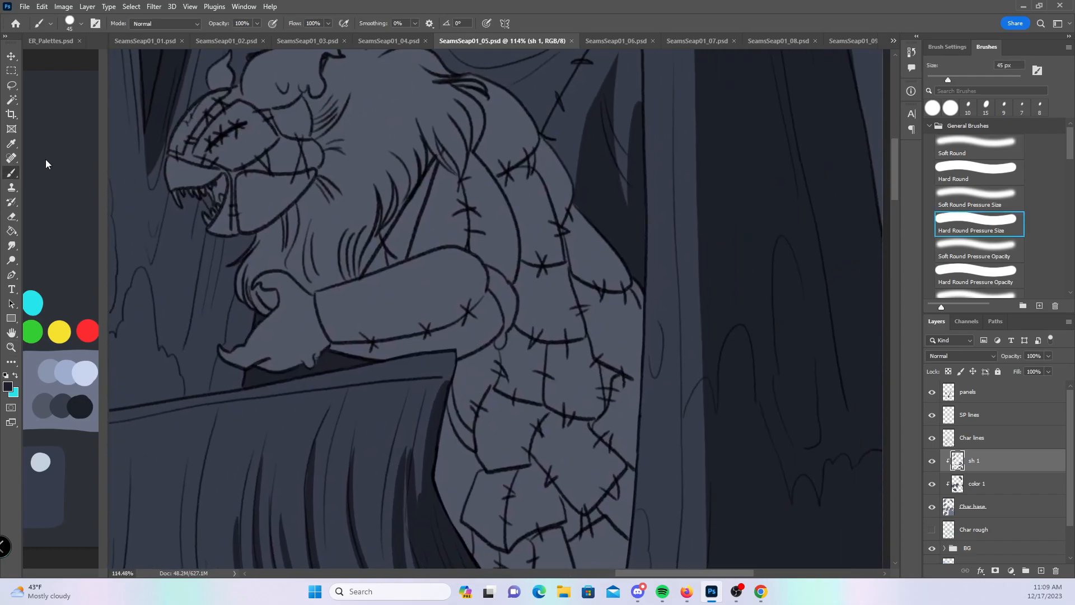
pyautogui.press('[')
pyautogui.moveTo(324, 333)
pyautogui.mouseDown()
pyautogui.moveTo(428, 335)
pyautogui.moveTo(335, 349)
pyautogui.moveTo(439, 352)
pyautogui.moveTo(457, 324)
pyautogui.mouseUp()
pyautogui.moveTo(487, 264)
pyautogui.mouseDown()
pyautogui.moveTo(496, 297)
pyautogui.moveTo(478, 339)
pyautogui.mouseUp()
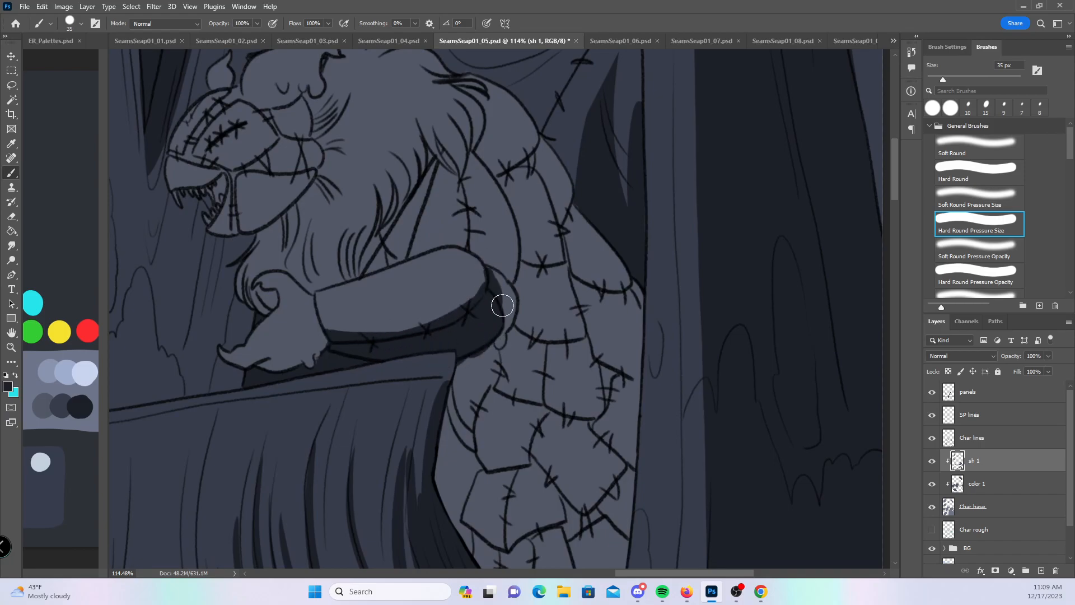
# - Shade the stitched patches on the monster's torso below the elbow with a 25 px brush
pyautogui.press('[')
pyautogui.moveTo(484, 271)
pyautogui.mouseDown()
pyautogui.moveTo(476, 291)
pyautogui.moveTo(483, 276)
pyautogui.moveTo(375, 342)
pyautogui.mouseUp()
pyautogui.moveTo(644, 434); pyautogui.dragTo(532, 299)
pyautogui.moveTo(394, 235); pyautogui.dragTo(403, 288)
pyautogui.moveTo(422, 215)
pyautogui.mouseDown()
pyautogui.moveTo(411, 280)
pyautogui.moveTo(426, 290)
pyautogui.moveTo(423, 225)
pyautogui.moveTo(488, 396)
pyautogui.mouseUp()
pyautogui.moveTo(455, 316); pyautogui.dragTo(495, 399)
pyautogui.moveTo(449, 313)
pyautogui.mouseDown()
pyautogui.moveTo(498, 397)
pyautogui.moveTo(544, 352)
pyautogui.mouseUp()
pyautogui.moveTo(461, 234)
pyautogui.mouseDown()
pyautogui.moveTo(469, 292)
pyautogui.moveTo(501, 302)
pyautogui.mouseUp()
pyautogui.moveTo(463, 231)
pyautogui.mouseDown()
pyautogui.moveTo(475, 283)
pyautogui.moveTo(524, 262)
pyautogui.moveTo(509, 313)
pyautogui.moveTo(544, 349)
pyautogui.moveTo(529, 262)
pyautogui.moveTo(528, 297)
pyautogui.mouseUp()
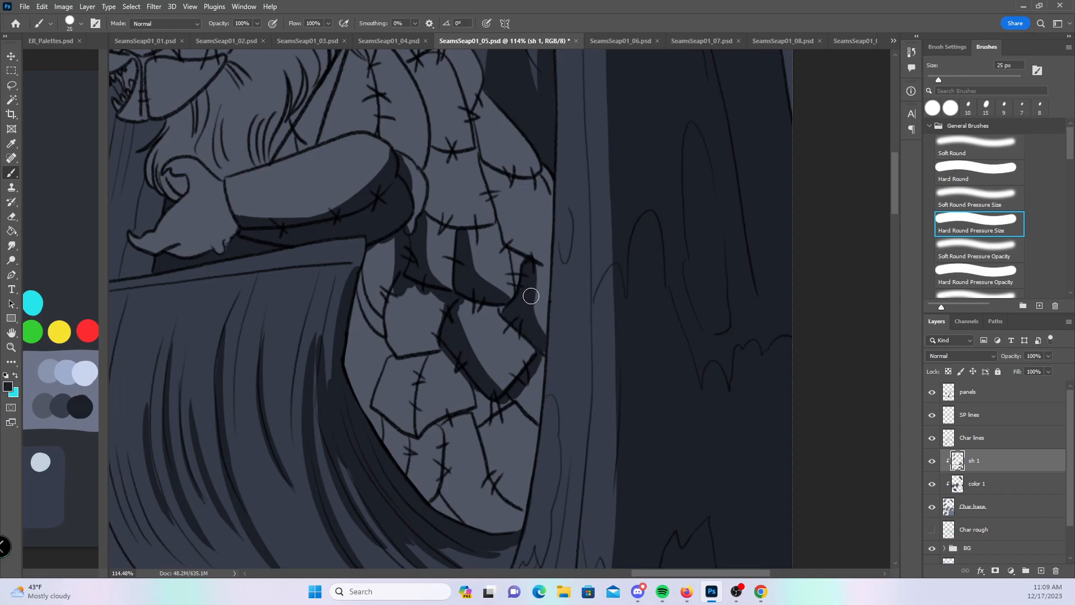
# - Fill the monster's lower body patches behind the stump with solid shadow using the Hard Round brush
pyautogui.click(978, 172)
pyautogui.moveTo(370, 248)
pyautogui.mouseDown()
pyautogui.moveTo(405, 329)
pyautogui.moveTo(419, 358)
pyautogui.moveTo(434, 356)
pyautogui.moveTo(437, 347)
pyautogui.moveTo(363, 317)
pyautogui.moveTo(398, 355)
pyautogui.moveTo(449, 353)
pyautogui.moveTo(511, 439)
pyautogui.moveTo(511, 424)
pyautogui.moveTo(533, 420)
pyautogui.moveTo(544, 365)
pyautogui.moveTo(445, 490)
pyautogui.moveTo(443, 474)
pyautogui.moveTo(471, 449)
pyautogui.moveTo(526, 429)
pyautogui.moveTo(546, 453)
pyautogui.moveTo(454, 478)
pyautogui.moveTo(457, 511)
pyautogui.mouseUp()
pyautogui.moveTo(556, 266)
pyautogui.mouseDown()
pyautogui.moveTo(616, 436)
pyautogui.moveTo(620, 483)
pyautogui.mouseUp()
# - Shade the monster's mouth, lower jaw and the fur beneath it with the Hard Round Pressure Size brush
pyautogui.click(973, 224)
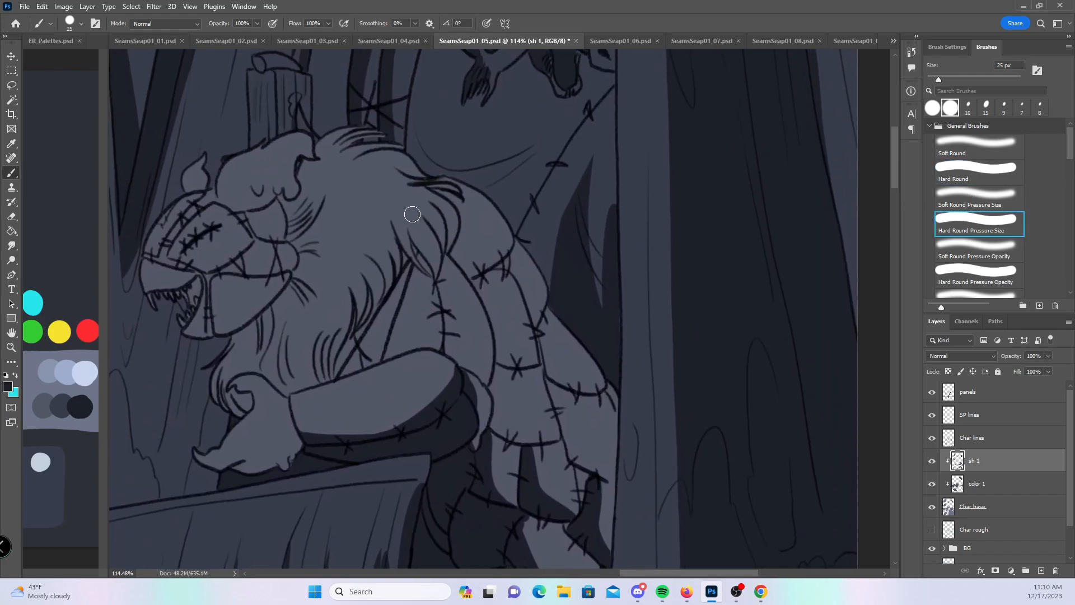
pyautogui.scroll(2, 391, 315)
pyautogui.press('[')
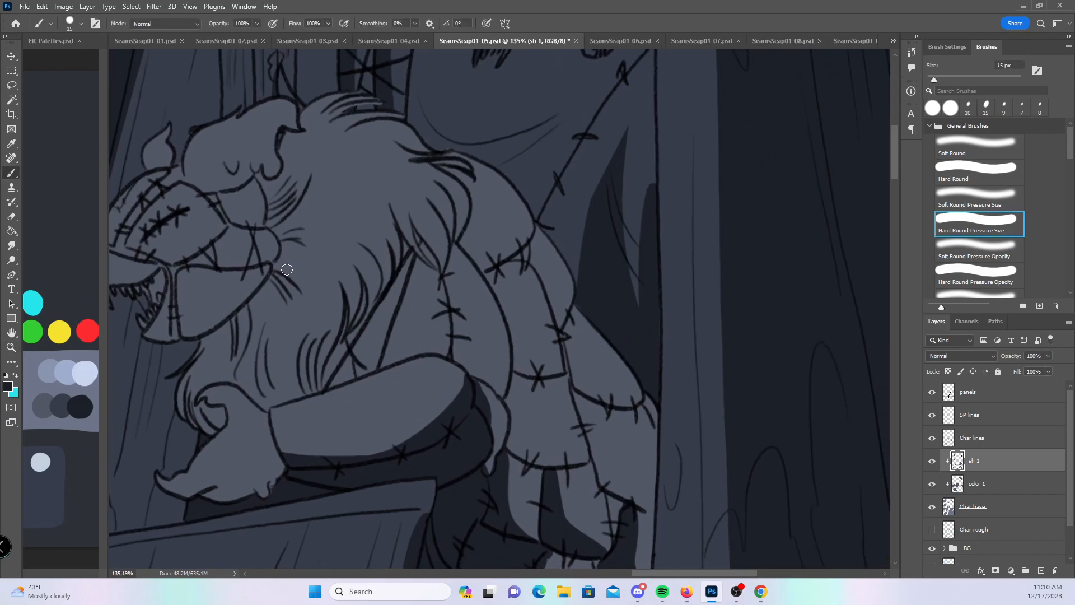
pyautogui.moveTo(451, 275); pyautogui.dragTo(552, 242)
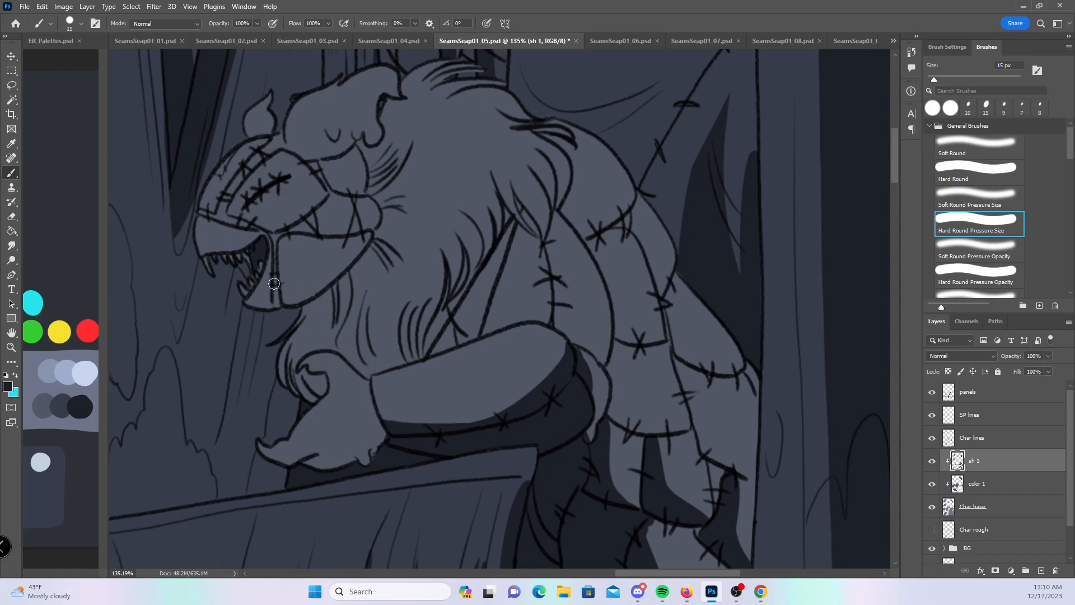
pyautogui.moveTo(282, 256)
pyautogui.mouseDown()
pyautogui.moveTo(294, 290)
pyautogui.moveTo(307, 290)
pyautogui.moveTo(283, 271)
pyautogui.moveTo(338, 283)
pyautogui.moveTo(305, 288)
pyautogui.moveTo(375, 207)
pyautogui.moveTo(329, 287)
pyautogui.moveTo(352, 230)
pyautogui.moveTo(400, 180)
pyautogui.moveTo(362, 251)
pyautogui.moveTo(329, 260)
pyautogui.moveTo(288, 322)
pyautogui.moveTo(278, 382)
pyautogui.moveTo(285, 363)
pyautogui.moveTo(293, 396)
pyautogui.moveTo(319, 293)
pyautogui.moveTo(300, 348)
pyautogui.moveTo(339, 271)
pyautogui.moveTo(344, 328)
pyautogui.mouseUp()
pyautogui.press(']')
pyautogui.moveTo(358, 263); pyautogui.dragTo(352, 309)
# - Add fine shadow strokes to the monster's beard with a 10 px brush and shade the curl of its raised hand
pyautogui.press('[')
pyautogui.press('[')
pyautogui.press('[')
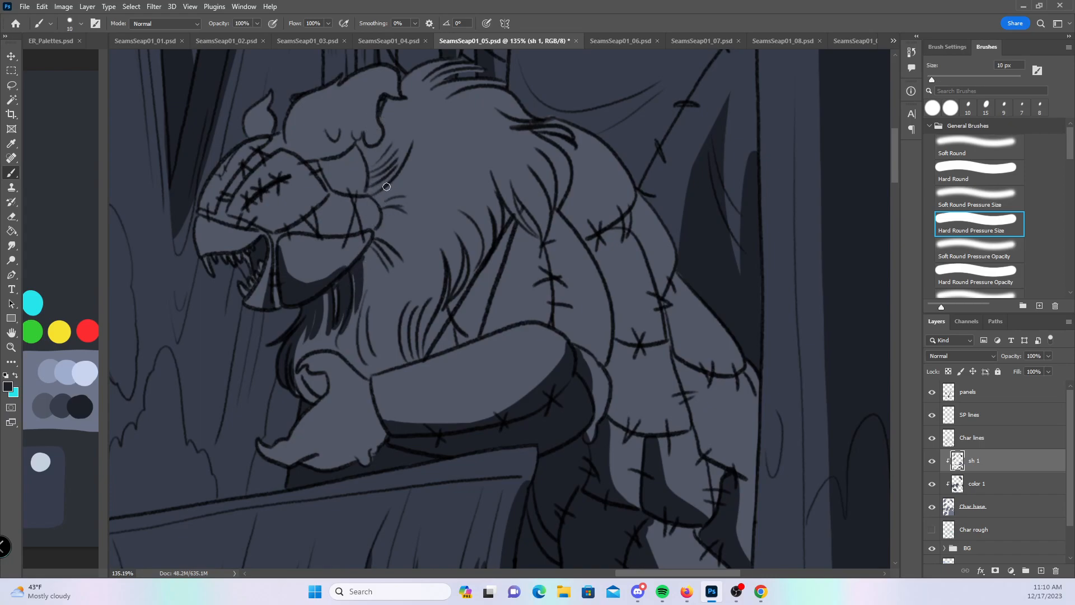
pyautogui.moveTo(365, 280); pyautogui.dragTo(366, 253)
pyautogui.moveTo(315, 334); pyautogui.dragTo(311, 346)
pyautogui.moveTo(310, 320); pyautogui.dragTo(295, 365)
pyautogui.moveTo(326, 293)
pyautogui.mouseDown()
pyautogui.moveTo(321, 329)
pyautogui.moveTo(324, 304)
pyautogui.mouseUp()
pyautogui.moveTo(328, 309); pyautogui.dragTo(314, 345)
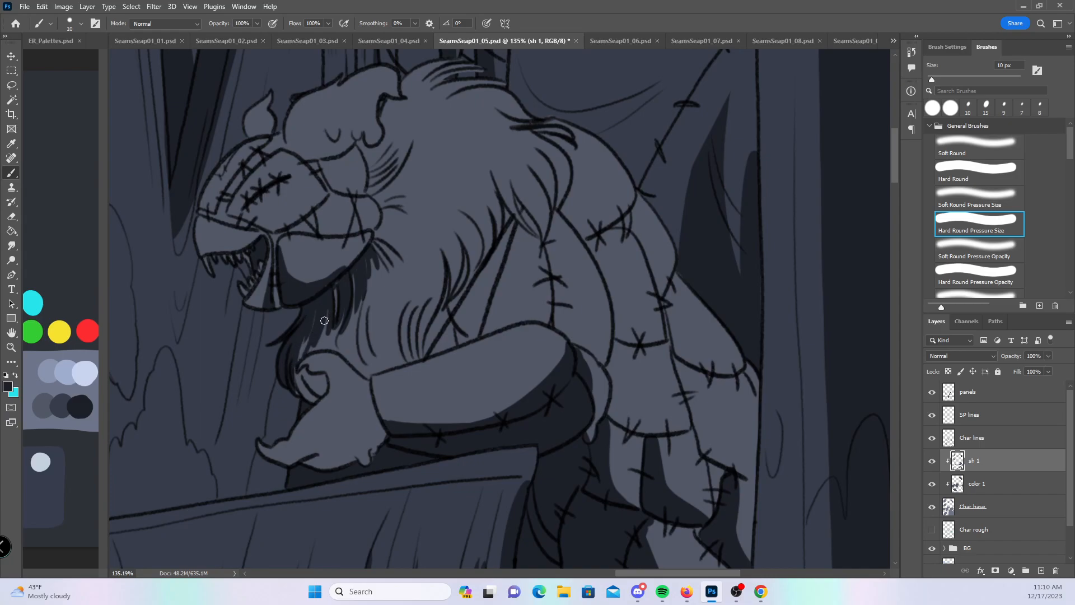
pyautogui.moveTo(304, 395)
pyautogui.mouseDown()
pyautogui.moveTo(294, 384)
pyautogui.moveTo(325, 387)
pyautogui.moveTo(327, 364)
pyautogui.mouseUp()
# - Shade the monster's mane tufts above the forearm and up to the shoulder with a 15 px brush
pyautogui.press(']')
pyautogui.press(']')
pyautogui.press(']')
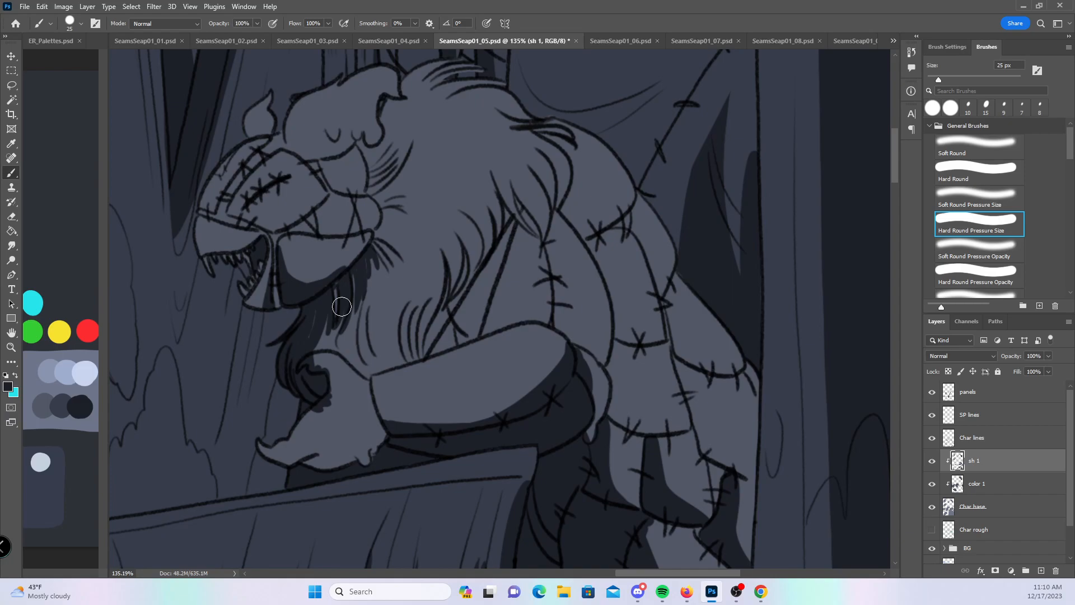
pyautogui.press('[')
pyautogui.press('[')
pyautogui.moveTo(394, 349)
pyautogui.mouseDown()
pyautogui.moveTo(419, 293)
pyautogui.moveTo(404, 359)
pyautogui.moveTo(410, 314)
pyautogui.moveTo(412, 364)
pyautogui.moveTo(422, 298)
pyautogui.moveTo(413, 358)
pyautogui.moveTo(437, 312)
pyautogui.moveTo(425, 361)
pyautogui.moveTo(441, 245)
pyautogui.moveTo(429, 345)
pyautogui.moveTo(445, 345)
pyautogui.moveTo(445, 250)
pyautogui.moveTo(458, 240)
pyautogui.moveTo(466, 279)
pyautogui.moveTo(453, 228)
pyautogui.moveTo(467, 288)
pyautogui.moveTo(465, 241)
pyautogui.moveTo(453, 331)
pyautogui.mouseUp()
pyautogui.moveTo(463, 295)
pyautogui.mouseDown()
pyautogui.moveTo(471, 336)
pyautogui.moveTo(468, 296)
pyautogui.moveTo(494, 328)
pyautogui.moveTo(475, 275)
pyautogui.moveTo(502, 325)
pyautogui.moveTo(490, 330)
pyautogui.moveTo(486, 307)
pyautogui.moveTo(498, 323)
pyautogui.moveTo(490, 241)
pyautogui.moveTo(474, 206)
pyautogui.moveTo(464, 210)
pyautogui.moveTo(483, 256)
pyautogui.mouseUp()
pyautogui.moveTo(466, 213)
pyautogui.mouseDown()
pyautogui.moveTo(474, 265)
pyautogui.moveTo(471, 220)
pyautogui.moveTo(479, 237)
pyautogui.moveTo(459, 207)
pyautogui.moveTo(487, 260)
pyautogui.moveTo(488, 233)
pyautogui.moveTo(483, 294)
pyautogui.moveTo(500, 239)
pyautogui.moveTo(482, 309)
pyautogui.mouseUp()
pyautogui.moveTo(499, 199); pyautogui.dragTo(506, 221)
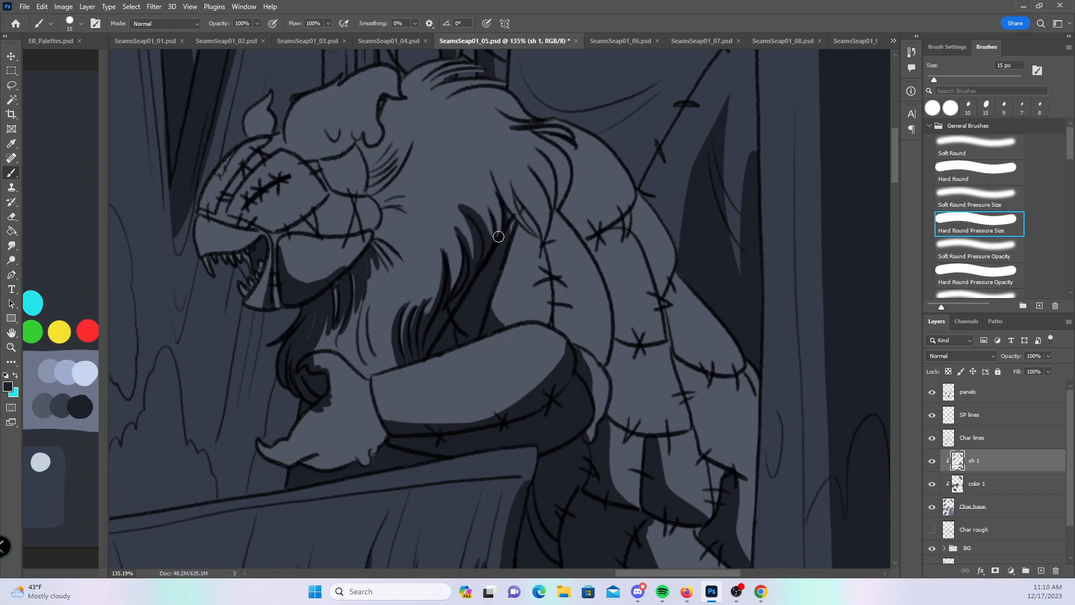
pyautogui.moveTo(491, 167)
pyautogui.mouseDown()
pyautogui.moveTo(521, 231)
pyautogui.moveTo(507, 213)
pyautogui.moveTo(522, 227)
pyautogui.moveTo(510, 179)
pyautogui.moveTo(539, 229)
pyautogui.mouseUp()
# - Redo the shadow strands in the middle of the monster's beard between the jaw and the wrist
pyautogui.moveTo(367, 291); pyautogui.dragTo(374, 382)
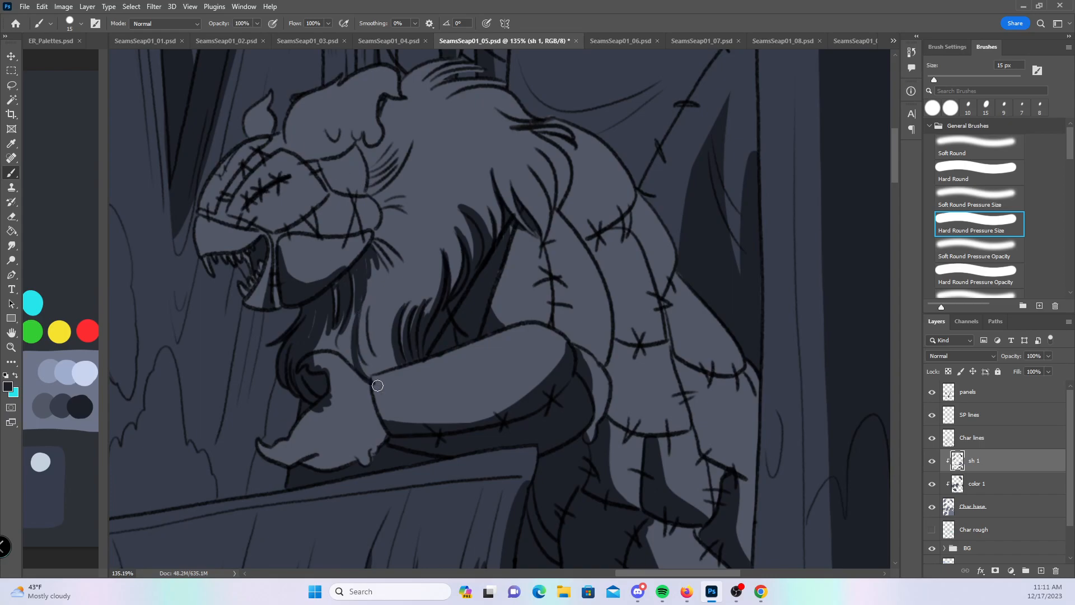
pyautogui.moveTo(355, 342); pyautogui.dragTo(371, 378)
pyautogui.hotkey('ctrl', 'z')
pyautogui.hotkey('ctrl', 'z')
pyautogui.moveTo(363, 300)
pyautogui.mouseDown()
pyautogui.moveTo(359, 366)
pyautogui.moveTo(359, 351)
pyautogui.moveTo(378, 372)
pyautogui.moveTo(366, 338)
pyautogui.moveTo(380, 372)
pyautogui.moveTo(369, 307)
pyautogui.mouseUp()
pyautogui.moveTo(369, 308)
pyautogui.mouseDown()
pyautogui.moveTo(382, 368)
pyautogui.moveTo(350, 327)
pyautogui.mouseUp()
pyautogui.moveTo(354, 361)
pyautogui.mouseDown()
pyautogui.moveTo(347, 298)
pyautogui.moveTo(370, 293)
pyautogui.moveTo(329, 335)
pyautogui.mouseUp()
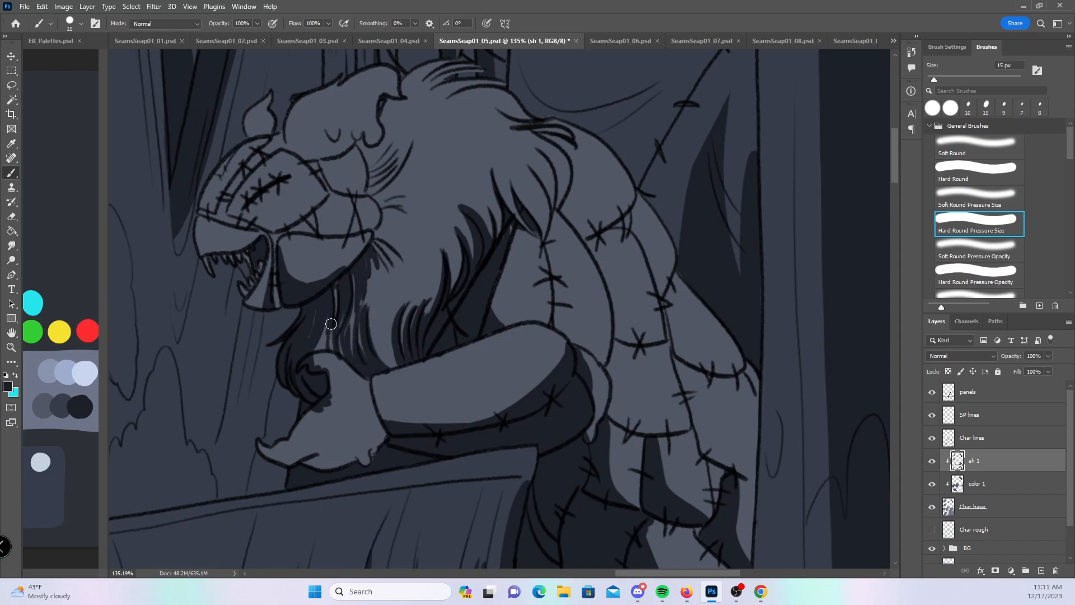
# - Shade the patches around the monster's eye, forehead and cheek, plus the fur tufts behind the cheek
pyautogui.moveTo(510, 240); pyautogui.dragTo(523, 253)
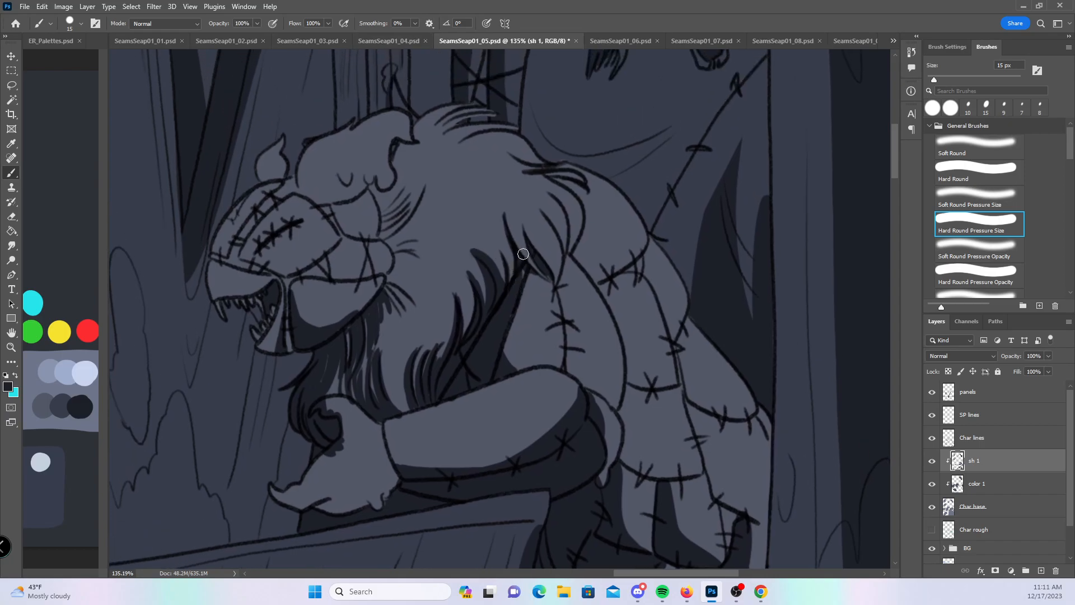
pyautogui.moveTo(303, 202)
pyautogui.mouseDown()
pyautogui.moveTo(322, 227)
pyautogui.moveTo(315, 253)
pyautogui.moveTo(285, 274)
pyautogui.moveTo(329, 244)
pyautogui.moveTo(308, 205)
pyautogui.moveTo(336, 239)
pyautogui.moveTo(317, 254)
pyautogui.mouseUp()
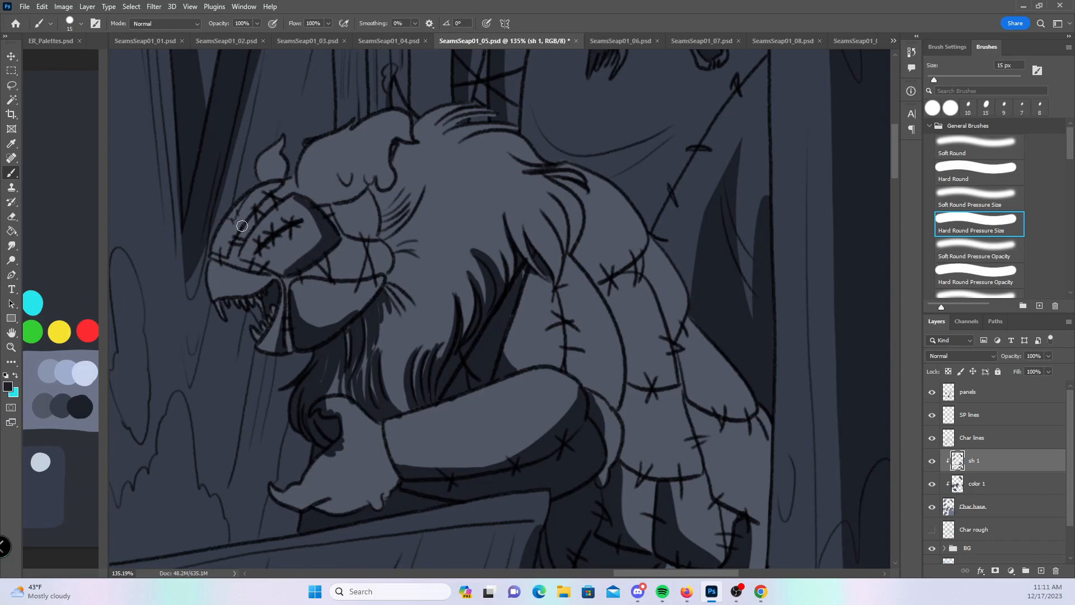
pyautogui.moveTo(230, 241); pyautogui.dragTo(274, 186)
pyautogui.moveTo(381, 196)
pyautogui.mouseDown()
pyautogui.moveTo(368, 225)
pyautogui.moveTo(372, 201)
pyautogui.moveTo(375, 209)
pyautogui.mouseUp()
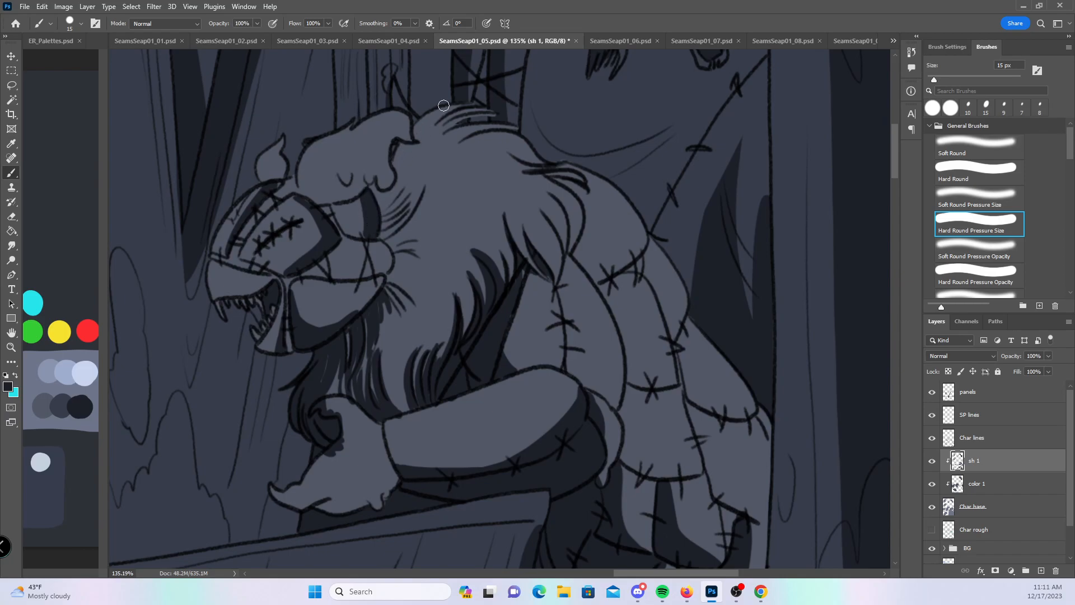
pyautogui.moveTo(377, 209); pyautogui.dragTo(398, 172)
pyautogui.press(']')
pyautogui.moveTo(388, 217); pyautogui.dragTo(404, 207)
pyautogui.moveTo(371, 234)
pyautogui.mouseDown()
pyautogui.moveTo(394, 222)
pyautogui.moveTo(414, 238)
pyautogui.mouseUp()
# - Shade the fur tufts along the top of the monster's mane behind the ear with a 20 px brush
pyautogui.moveTo(391, 169)
pyautogui.mouseDown()
pyautogui.moveTo(407, 138)
pyautogui.moveTo(462, 102)
pyautogui.mouseUp()
pyautogui.moveTo(429, 118); pyautogui.dragTo(498, 103)
pyautogui.moveTo(432, 141)
pyautogui.mouseDown()
pyautogui.moveTo(493, 112)
pyautogui.moveTo(518, 116)
pyautogui.mouseUp()
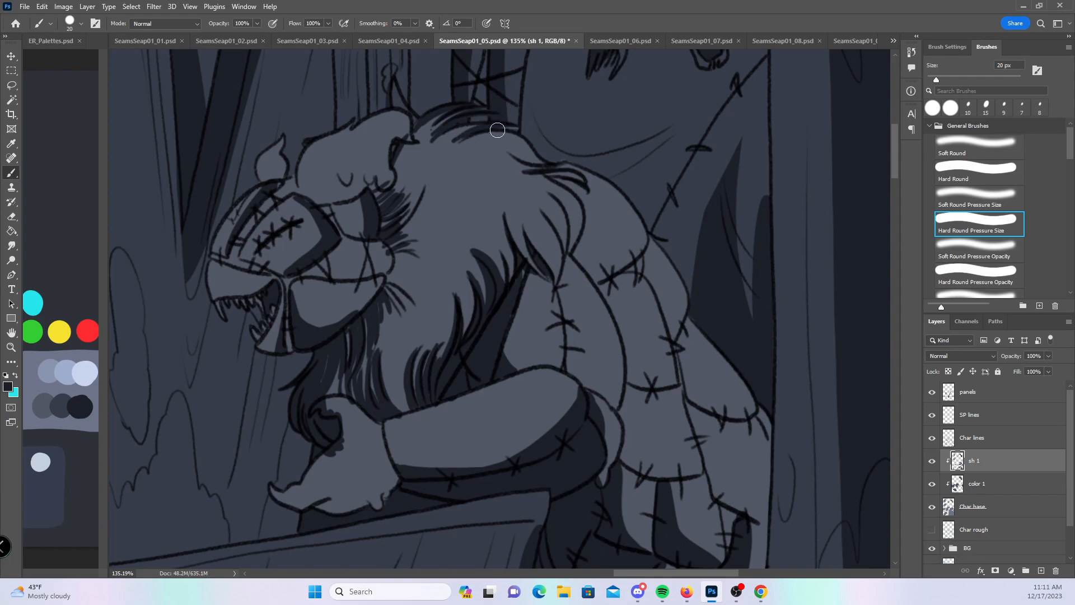
# - Shade the mane tufts over the monster's shoulder and the outer edge of its upper back
pyautogui.moveTo(480, 146)
pyautogui.mouseDown()
pyautogui.moveTo(577, 171)
pyautogui.moveTo(559, 178)
pyautogui.moveTo(572, 249)
pyautogui.mouseUp()
pyautogui.moveTo(562, 197); pyautogui.dragTo(576, 219)
pyautogui.moveTo(560, 179)
pyautogui.mouseDown()
pyautogui.moveTo(585, 190)
pyautogui.moveTo(601, 181)
pyautogui.moveTo(580, 187)
pyautogui.moveTo(644, 235)
pyautogui.mouseUp()
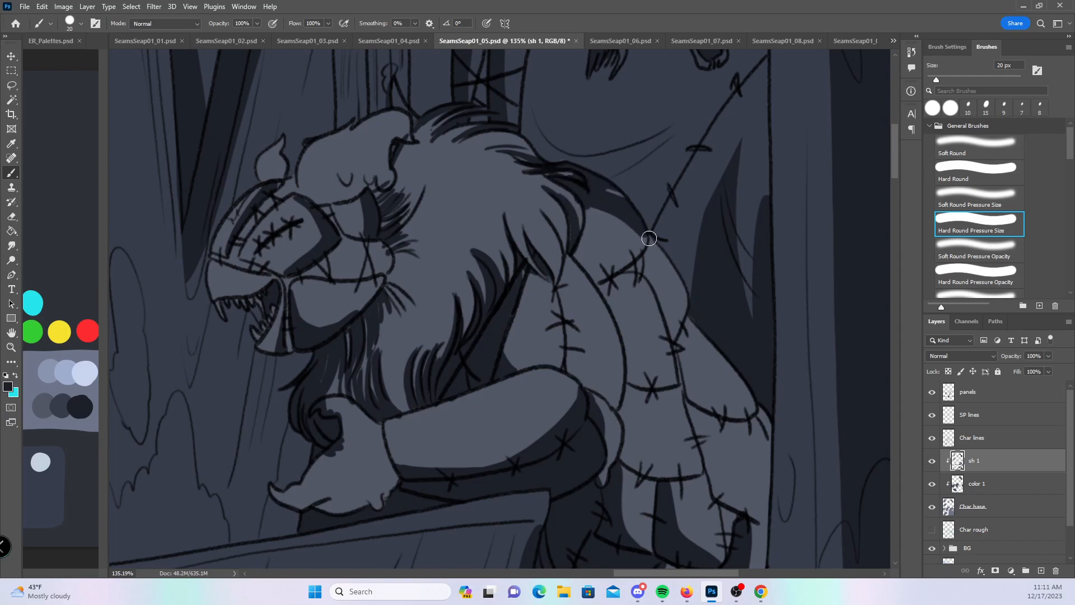
pyautogui.moveTo(624, 199); pyautogui.dragTo(685, 297)
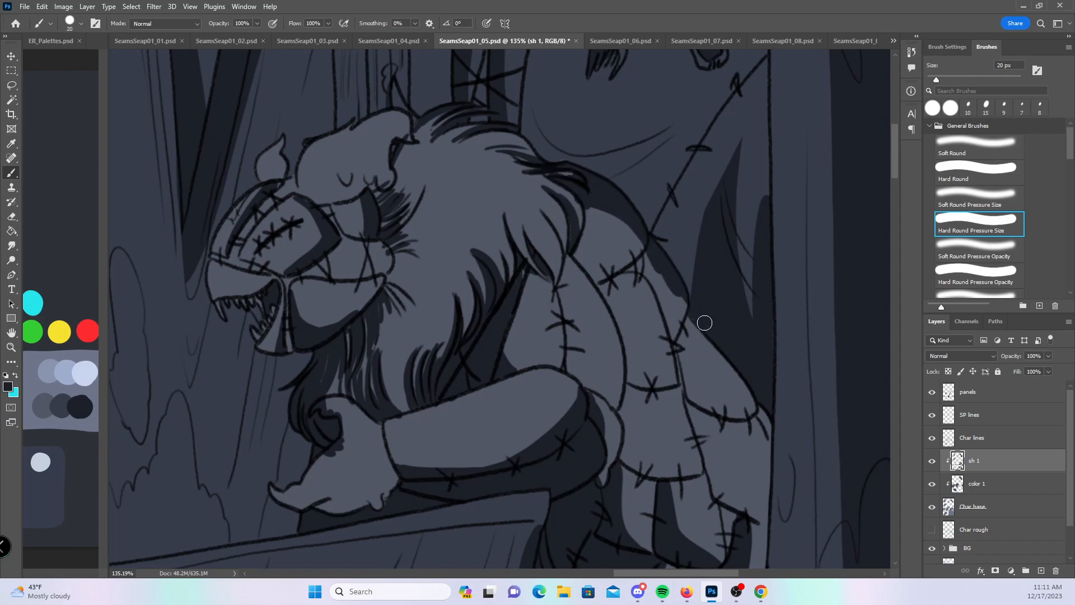
pyautogui.moveTo(655, 245)
pyautogui.mouseDown()
pyautogui.moveTo(632, 266)
pyautogui.moveTo(663, 291)
pyautogui.moveTo(687, 286)
pyautogui.mouseUp()
pyautogui.moveTo(732, 351)
pyautogui.mouseDown()
pyautogui.moveTo(701, 348)
pyautogui.moveTo(611, 300)
pyautogui.mouseUp()
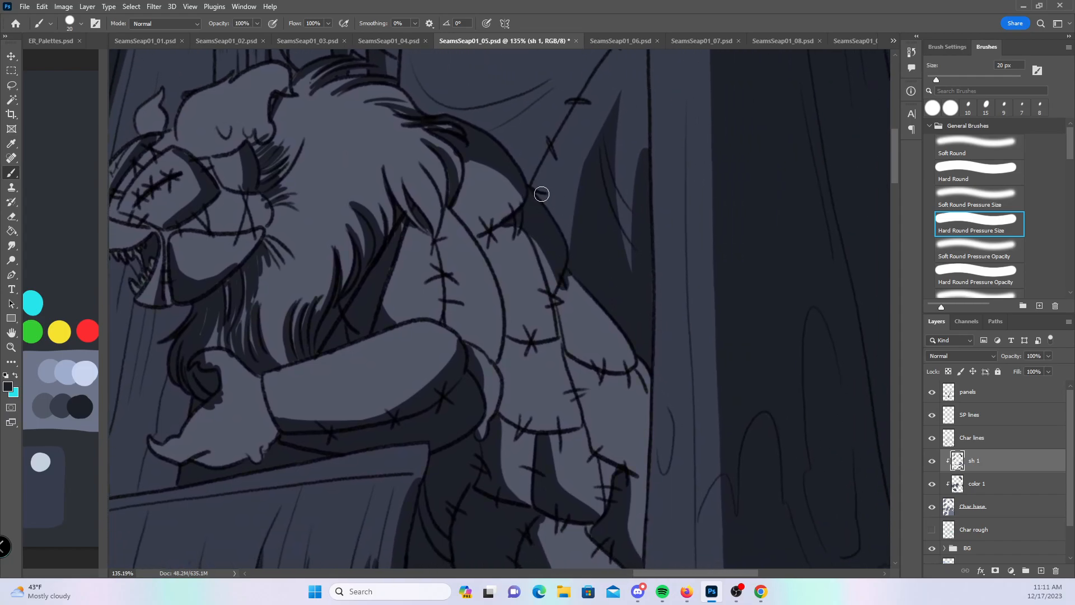
# - Extend the shadow from the mane tufts along the monster's upper back and down the outer edge of its lower back
pyautogui.moveTo(429, 130)
pyautogui.mouseDown()
pyautogui.moveTo(451, 148)
pyautogui.moveTo(465, 143)
pyautogui.mouseUp()
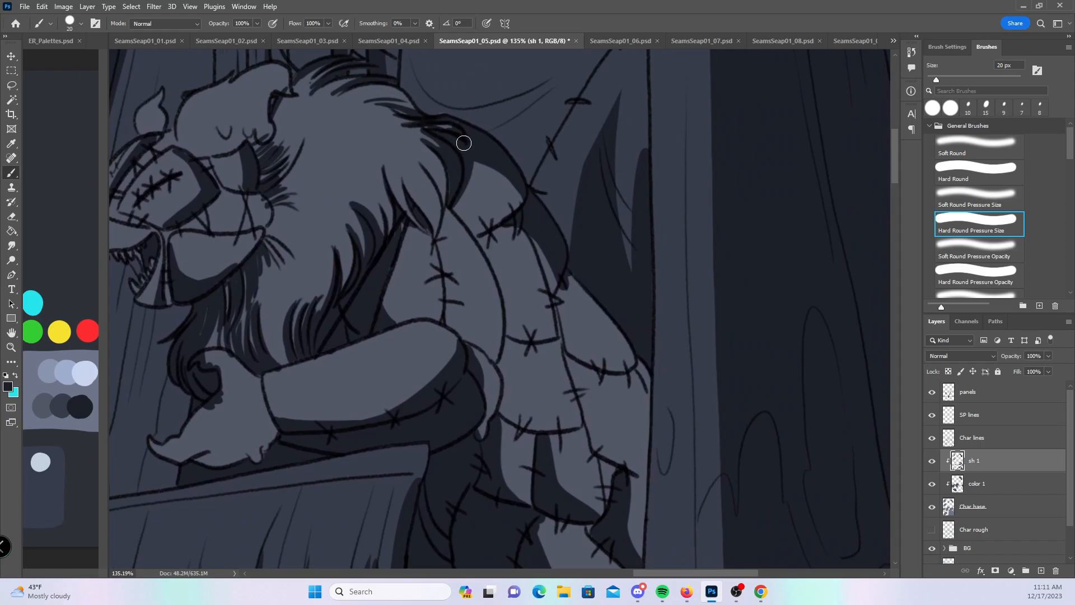
pyautogui.moveTo(579, 301)
pyautogui.mouseDown()
pyautogui.moveTo(619, 329)
pyautogui.moveTo(577, 300)
pyautogui.moveTo(622, 359)
pyautogui.moveTo(641, 354)
pyautogui.mouseUp()
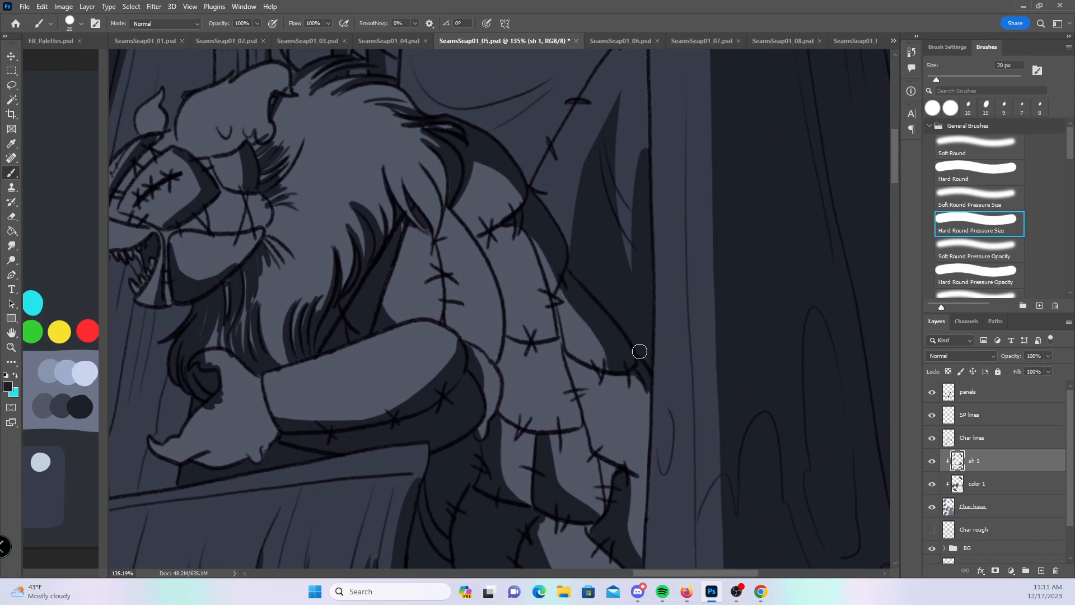
# - Outline the shadows along the needle's lower side and across the forearm in the panel of the hand holding the needle
pyautogui.scroll(-5, 713, 323)
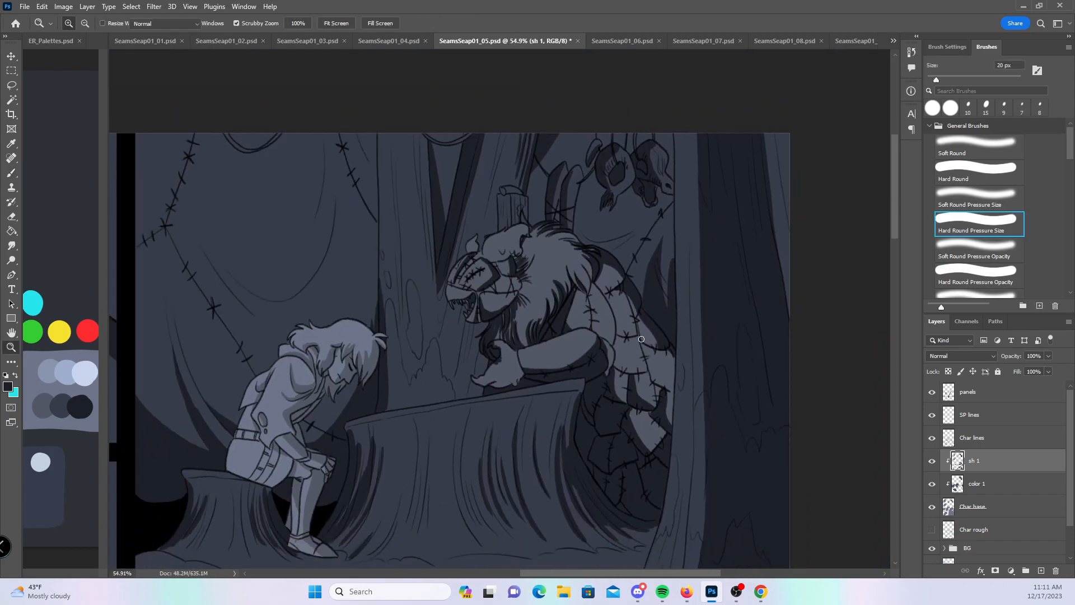
pyautogui.moveTo(562, 485); pyautogui.dragTo(670, 244)
pyautogui.moveTo(546, 381); pyautogui.dragTo(736, 119)
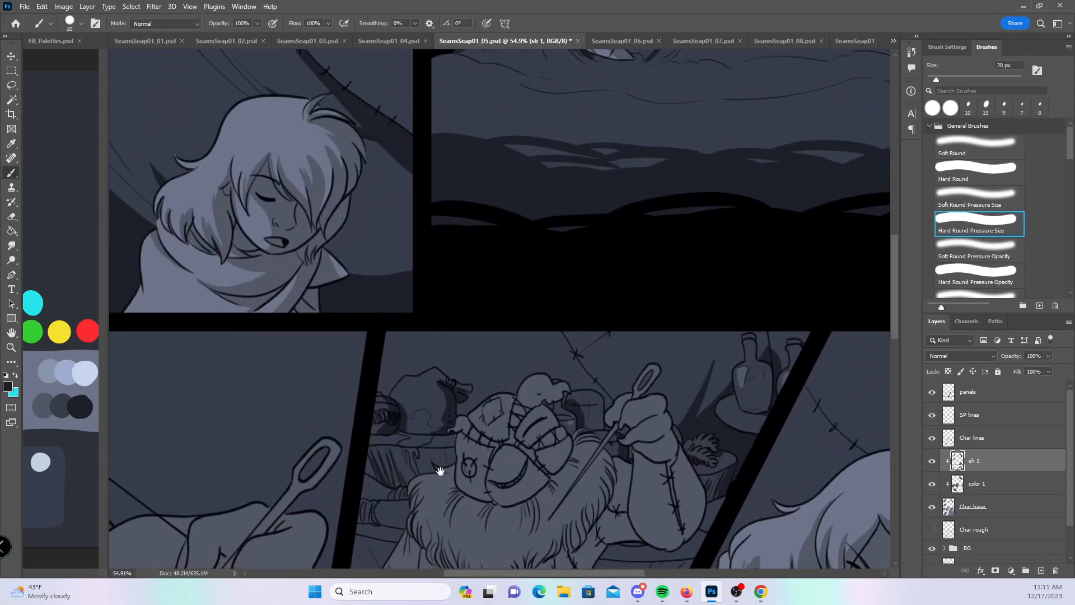
pyautogui.moveTo(439, 470); pyautogui.dragTo(615, 219)
pyautogui.moveTo(428, 346); pyautogui.dragTo(513, 282)
pyautogui.press('z')
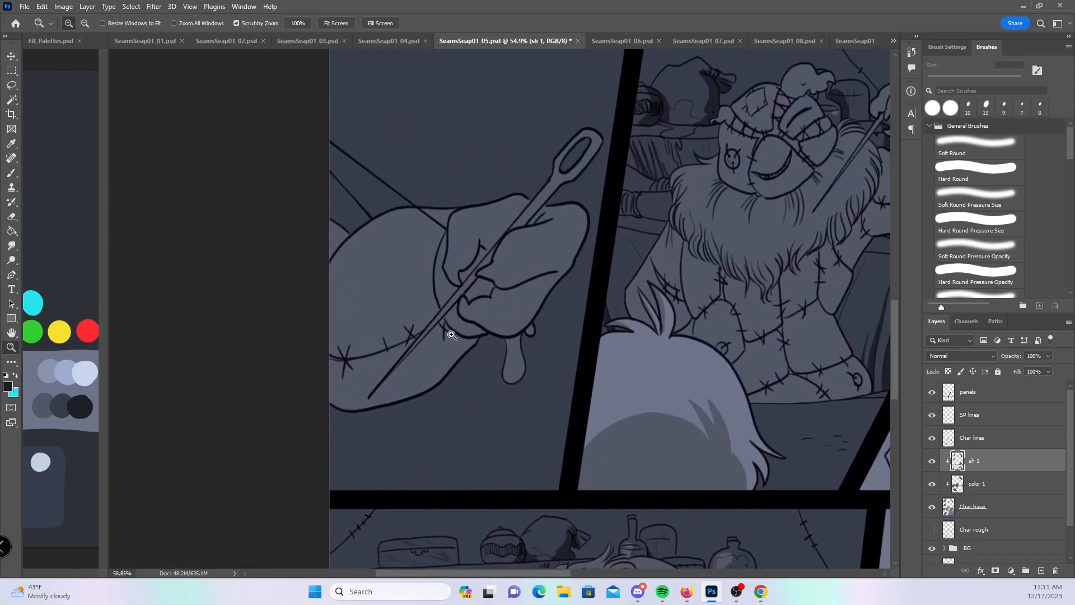
pyautogui.moveTo(448, 334); pyautogui.dragTo(476, 334)
pyautogui.press('b')
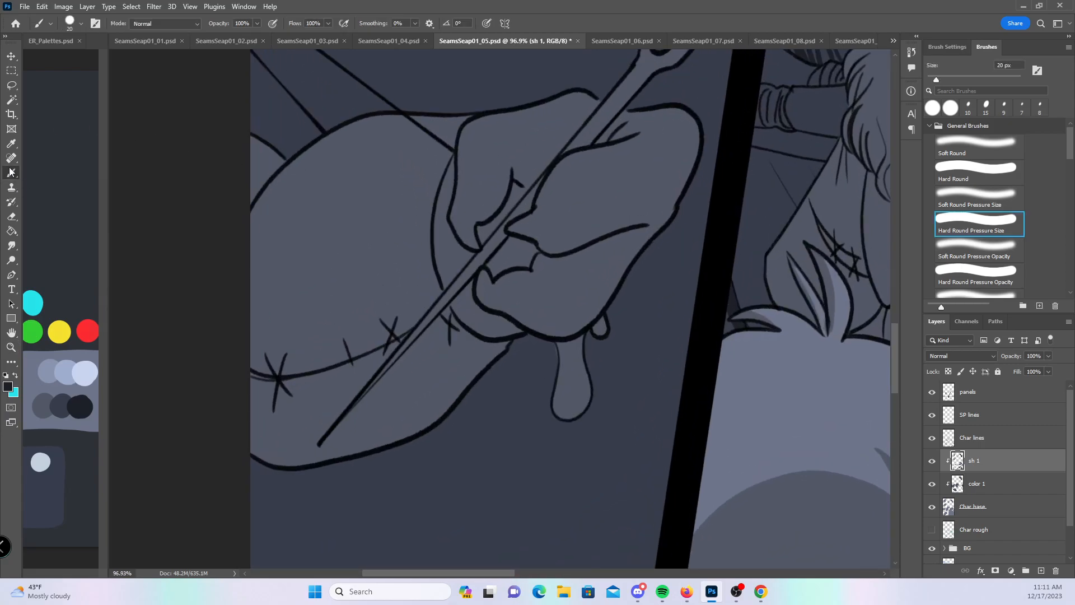
pyautogui.moveTo(586, 146)
pyautogui.mouseDown()
pyautogui.moveTo(653, 68)
pyautogui.moveTo(688, 60)
pyautogui.mouseUp()
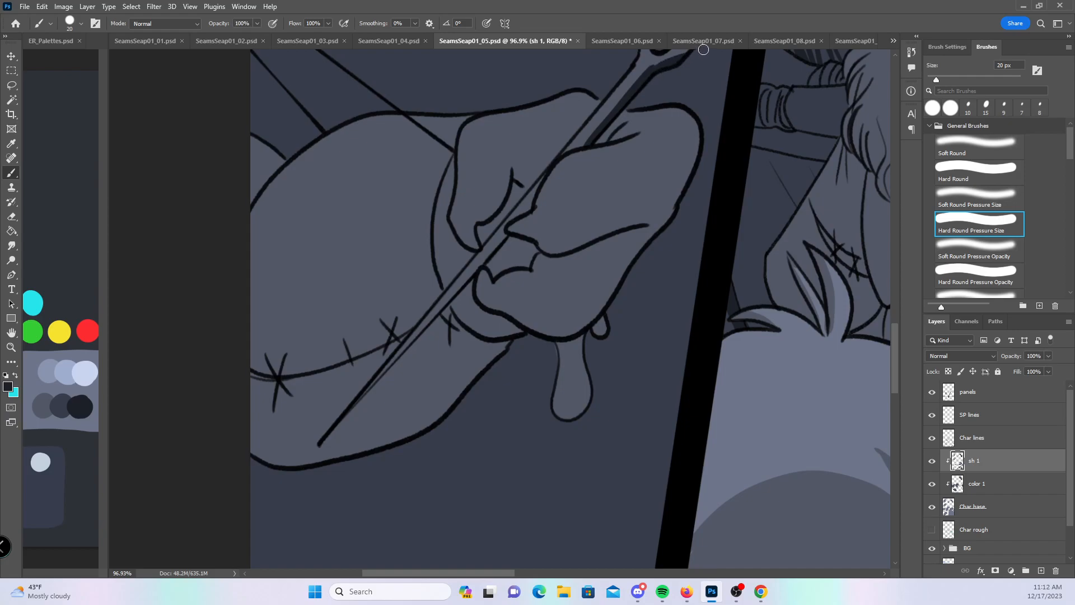
pyautogui.moveTo(243, 326)
pyautogui.mouseDown()
pyautogui.moveTo(424, 303)
pyautogui.moveTo(438, 282)
pyautogui.mouseUp()
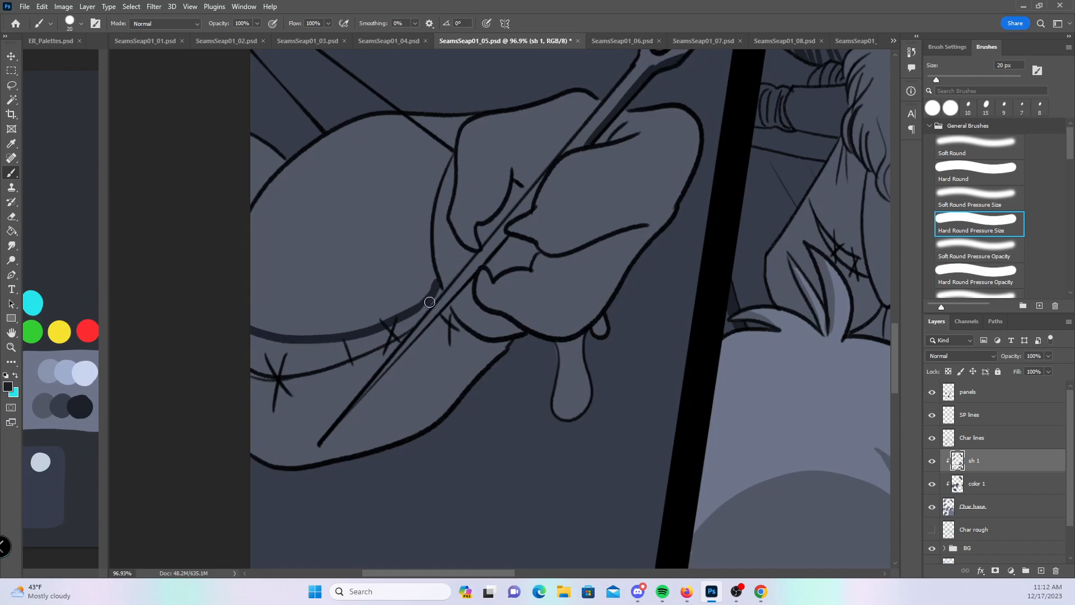
pyautogui.moveTo(519, 220); pyautogui.dragTo(350, 409)
pyautogui.moveTo(440, 286)
pyautogui.mouseDown()
pyautogui.moveTo(314, 435)
pyautogui.moveTo(341, 428)
pyautogui.moveTo(407, 350)
pyautogui.mouseUp()
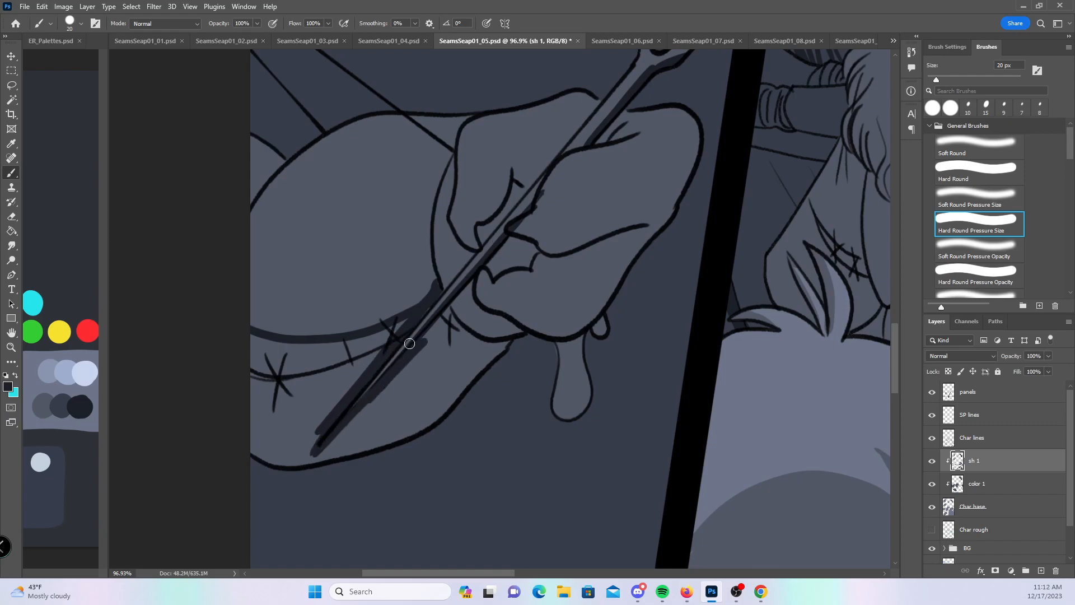
# - Fill the forearm's underside and wrist with shadow using the Hard Round brush, enlarged to 30 px
pyautogui.moveTo(248, 194); pyautogui.dragTo(269, 173)
pyautogui.click(988, 173)
pyautogui.moveTo(434, 336)
pyautogui.mouseDown()
pyautogui.moveTo(451, 314)
pyautogui.moveTo(442, 342)
pyautogui.moveTo(486, 359)
pyautogui.moveTo(477, 349)
pyautogui.mouseUp()
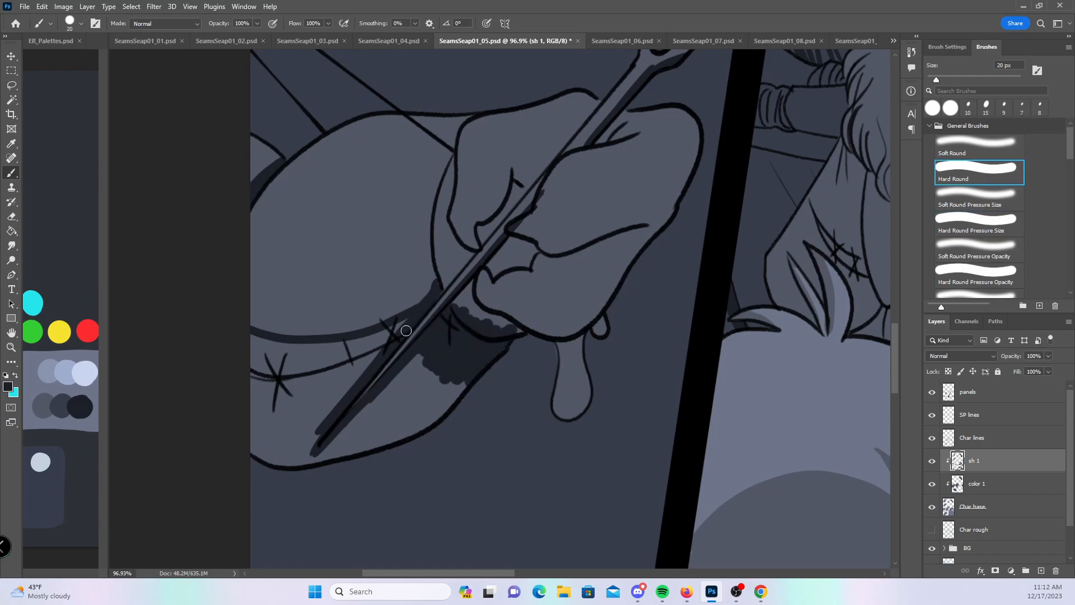
pyautogui.press(']')
pyautogui.moveTo(398, 324)
pyautogui.mouseDown()
pyautogui.moveTo(334, 368)
pyautogui.moveTo(336, 408)
pyautogui.moveTo(339, 343)
pyautogui.moveTo(250, 355)
pyautogui.moveTo(255, 465)
pyautogui.moveTo(312, 427)
pyautogui.moveTo(367, 428)
pyautogui.moveTo(463, 379)
pyautogui.moveTo(473, 402)
pyautogui.mouseUp()
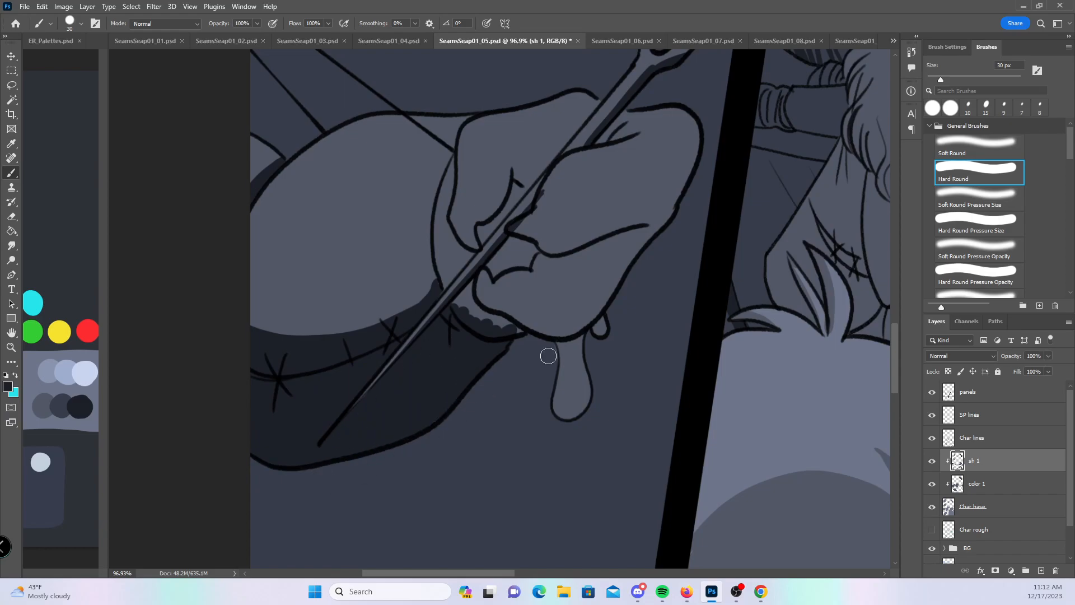
# - Paint the needle's lit side with the light colour sampled from the neighbouring panel's hair, using the Hard Round Pressure Size brush
pyautogui.moveTo(645, 314); pyautogui.dragTo(498, 406)
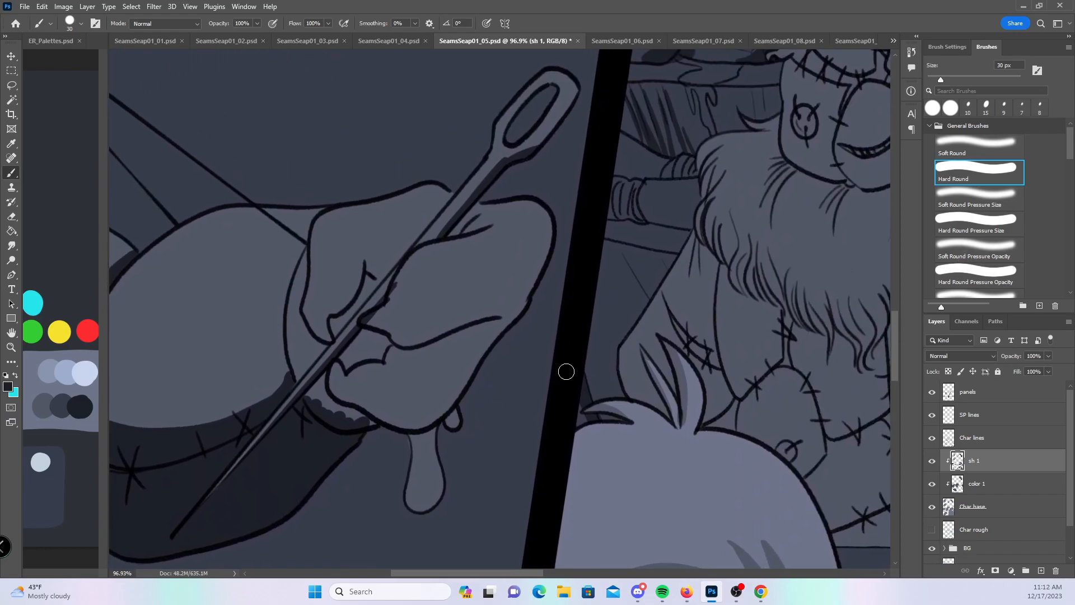
pyautogui.keyDown('alt'); pyautogui.click(654, 464); pyautogui.keyUp('alt')
pyautogui.click(979, 223)
pyautogui.moveTo(495, 146)
pyautogui.mouseDown()
pyautogui.moveTo(532, 81)
pyautogui.moveTo(568, 83)
pyautogui.mouseUp()
pyautogui.moveTo(252, 437); pyautogui.dragTo(326, 352)
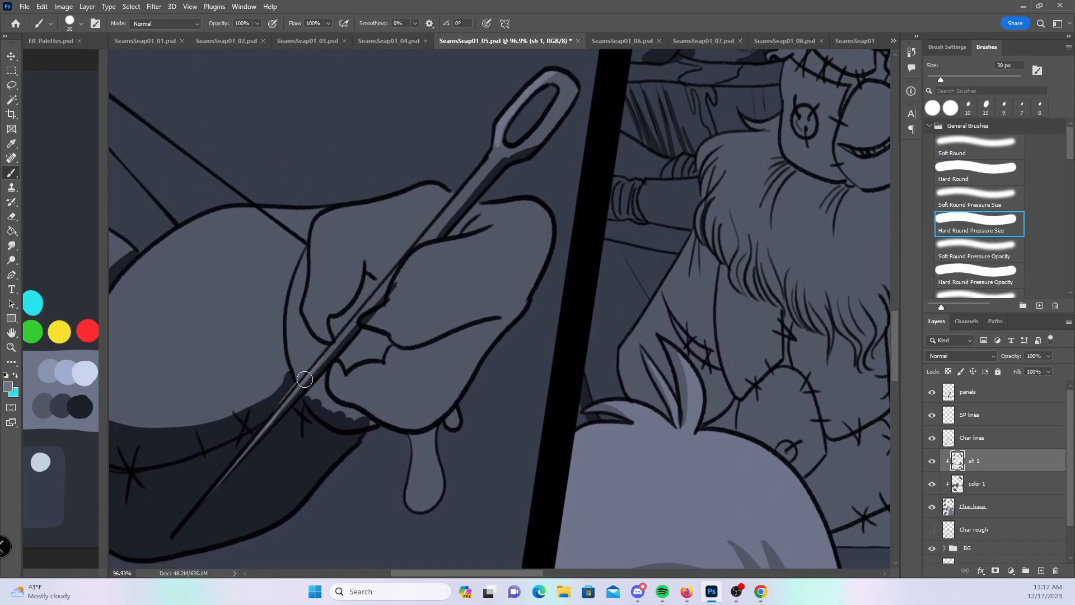
pyautogui.moveTo(276, 417); pyautogui.dragTo(409, 248)
# - Resample the dark shadow colour and shade the monster's lowered arm and adjoining chest patch in the next panel with a 20 px brush
pyautogui.keyDown('alt'); pyautogui.click(302, 469); pyautogui.keyUp('alt')
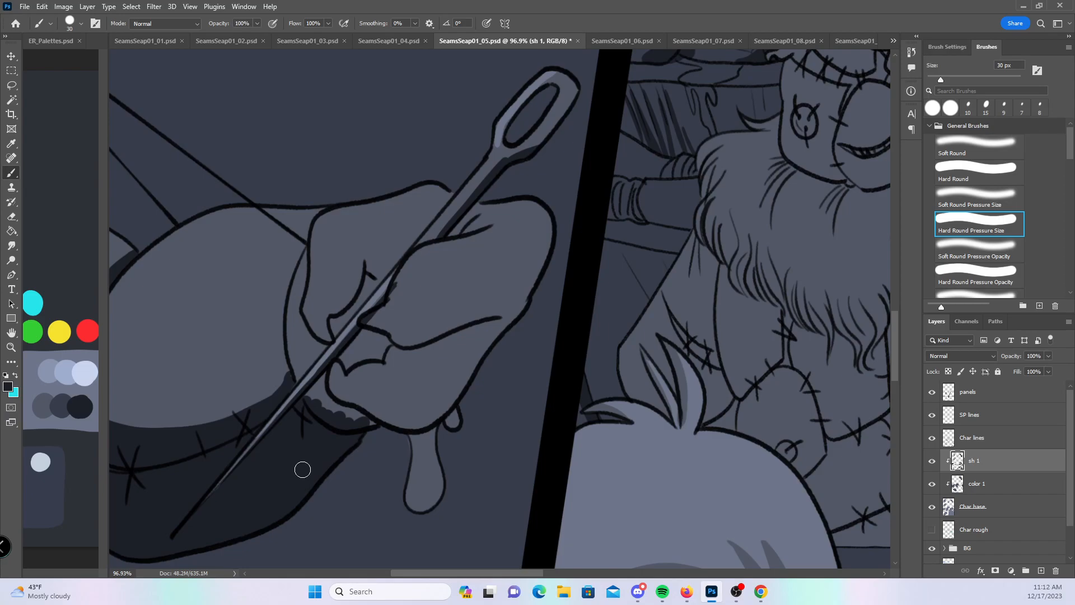
pyautogui.press('z')
pyautogui.moveTo(712, 351)
pyautogui.mouseDown()
pyautogui.moveTo(656, 392)
pyautogui.moveTo(547, 420)
pyautogui.moveTo(485, 409)
pyautogui.mouseUp()
pyautogui.press('space')
pyautogui.press('z')
pyautogui.moveTo(446, 336); pyautogui.dragTo(520, 358)
pyautogui.press('space')
pyautogui.moveTo(429, 364); pyautogui.dragTo(453, 336)
pyautogui.press('[')
pyautogui.moveTo(416, 220)
pyautogui.mouseDown()
pyautogui.moveTo(377, 336)
pyautogui.moveTo(392, 365)
pyautogui.moveTo(406, 296)
pyautogui.moveTo(416, 398)
pyautogui.mouseUp()
pyautogui.moveTo(406, 401)
pyautogui.mouseDown()
pyautogui.moveTo(398, 450)
pyautogui.moveTo(425, 431)
pyautogui.moveTo(438, 456)
pyautogui.moveTo(438, 424)
pyautogui.moveTo(423, 437)
pyautogui.moveTo(440, 422)
pyautogui.moveTo(407, 303)
pyautogui.mouseUp()
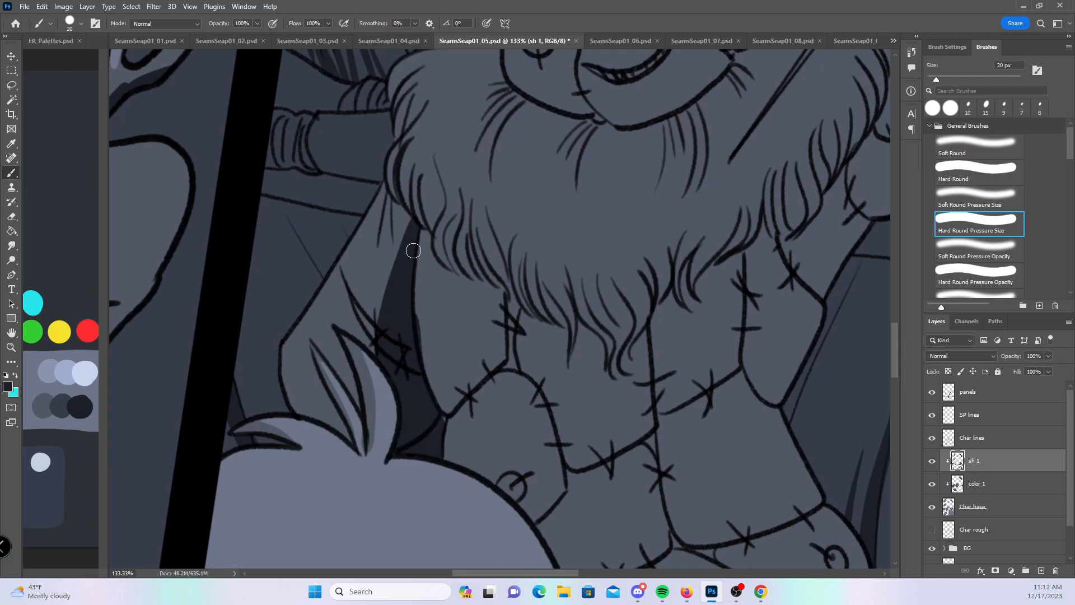
pyautogui.moveTo(414, 250)
pyautogui.mouseDown()
pyautogui.moveTo(449, 415)
pyautogui.moveTo(434, 329)
pyautogui.moveTo(429, 367)
pyautogui.moveTo(443, 405)
pyautogui.moveTo(473, 380)
pyautogui.mouseUp()
# - Shade the beard tufts that overhang the monster's lowered arm and chest seam
pyautogui.moveTo(403, 150); pyautogui.dragTo(415, 213)
pyautogui.moveTo(423, 165); pyautogui.dragTo(422, 224)
pyautogui.moveTo(426, 183)
pyautogui.mouseDown()
pyautogui.moveTo(431, 227)
pyautogui.moveTo(445, 224)
pyautogui.moveTo(437, 264)
pyautogui.moveTo(454, 268)
pyautogui.mouseUp()
pyautogui.moveTo(428, 218); pyautogui.dragTo(456, 251)
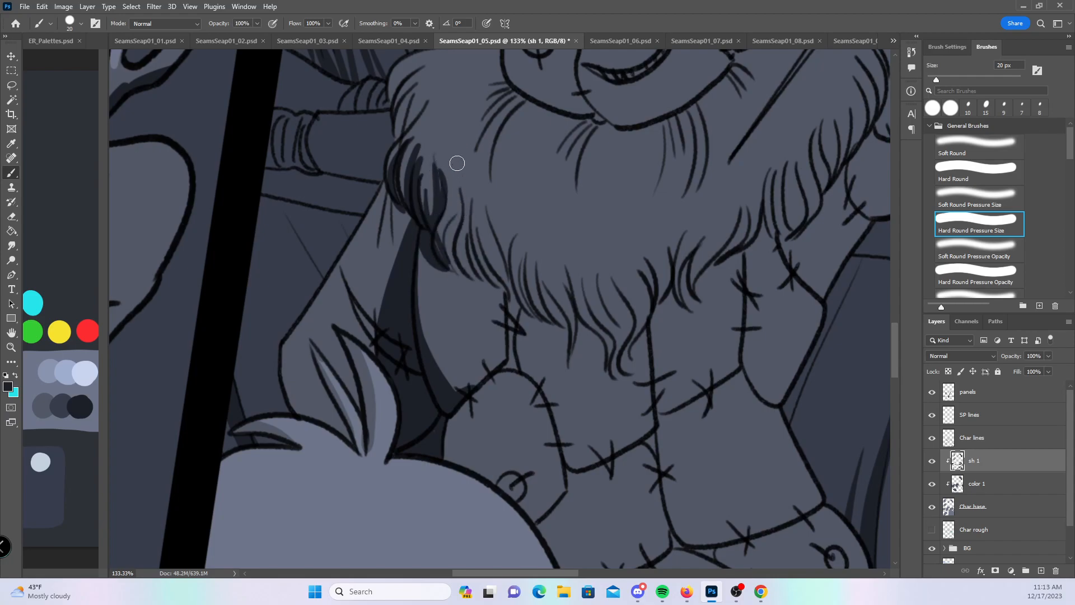
pyautogui.moveTo(441, 227); pyautogui.dragTo(445, 261)
pyautogui.moveTo(461, 188)
pyautogui.mouseDown()
pyautogui.moveTo(452, 258)
pyautogui.moveTo(464, 273)
pyautogui.mouseUp()
pyautogui.moveTo(419, 236); pyautogui.dragTo(469, 275)
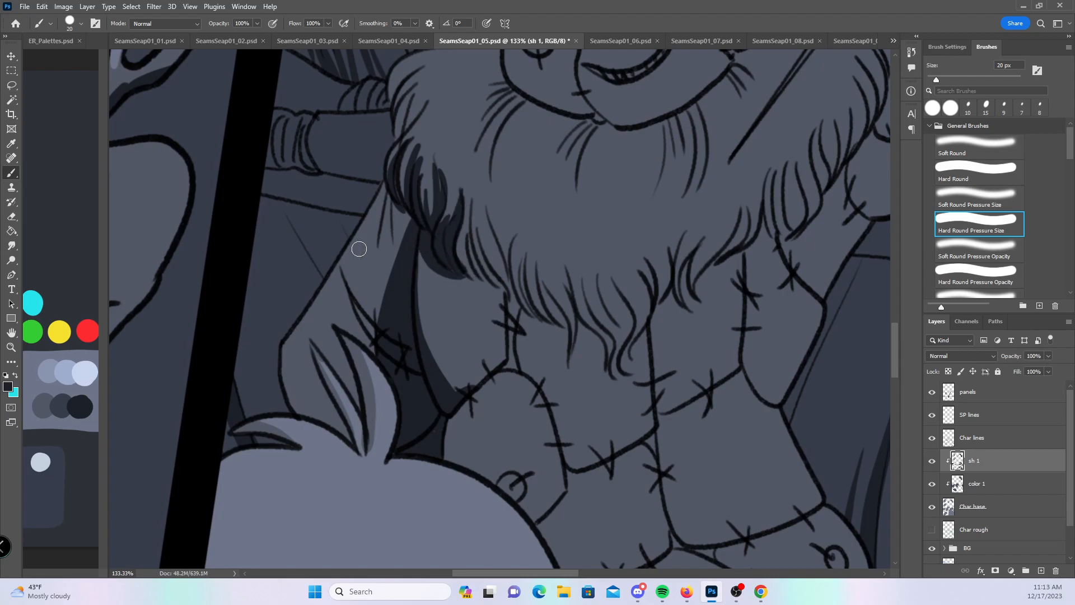
# - Shade around the foreground hair tufts and fill the sides of the monster's torso patches with the Hard Round brush at 30 px
pyautogui.moveTo(332, 397); pyautogui.dragTo(352, 442)
pyautogui.moveTo(347, 380); pyautogui.dragTo(365, 416)
pyautogui.moveTo(756, 474)
pyautogui.mouseDown()
pyautogui.moveTo(641, 360)
pyautogui.moveTo(571, 314)
pyautogui.mouseUp()
pyautogui.moveTo(294, 257)
pyautogui.mouseDown()
pyautogui.moveTo(290, 305)
pyautogui.moveTo(293, 244)
pyautogui.moveTo(323, 312)
pyautogui.moveTo(297, 240)
pyautogui.moveTo(348, 324)
pyautogui.moveTo(310, 308)
pyautogui.mouseUp()
pyautogui.hotkey('ctrl', 'z')
pyautogui.moveTo(392, 394)
pyautogui.mouseDown()
pyautogui.moveTo(559, 343)
pyautogui.moveTo(617, 232)
pyautogui.mouseUp()
pyautogui.moveTo(654, 136)
pyautogui.mouseDown()
pyautogui.moveTo(603, 227)
pyautogui.moveTo(659, 155)
pyautogui.mouseUp()
pyautogui.click(945, 171)
pyautogui.moveTo(410, 406)
pyautogui.mouseDown()
pyautogui.moveTo(417, 435)
pyautogui.moveTo(437, 413)
pyautogui.mouseUp()
pyautogui.press(']')
pyautogui.moveTo(516, 382)
pyautogui.mouseDown()
pyautogui.moveTo(443, 435)
pyautogui.moveTo(438, 457)
pyautogui.moveTo(677, 377)
pyautogui.moveTo(706, 385)
pyautogui.moveTo(697, 461)
pyautogui.moveTo(537, 402)
pyautogui.moveTo(521, 383)
pyautogui.moveTo(615, 305)
pyautogui.moveTo(630, 268)
pyautogui.moveTo(584, 353)
pyautogui.moveTo(596, 368)
pyautogui.moveTo(697, 356)
pyautogui.mouseUp()
pyautogui.moveTo(776, 265); pyautogui.dragTo(719, 327)
# - Shade the beard strands running from the lowered arm down toward the tip with the Hard Round Pressure Size brush at 20 px
pyautogui.click(971, 225)
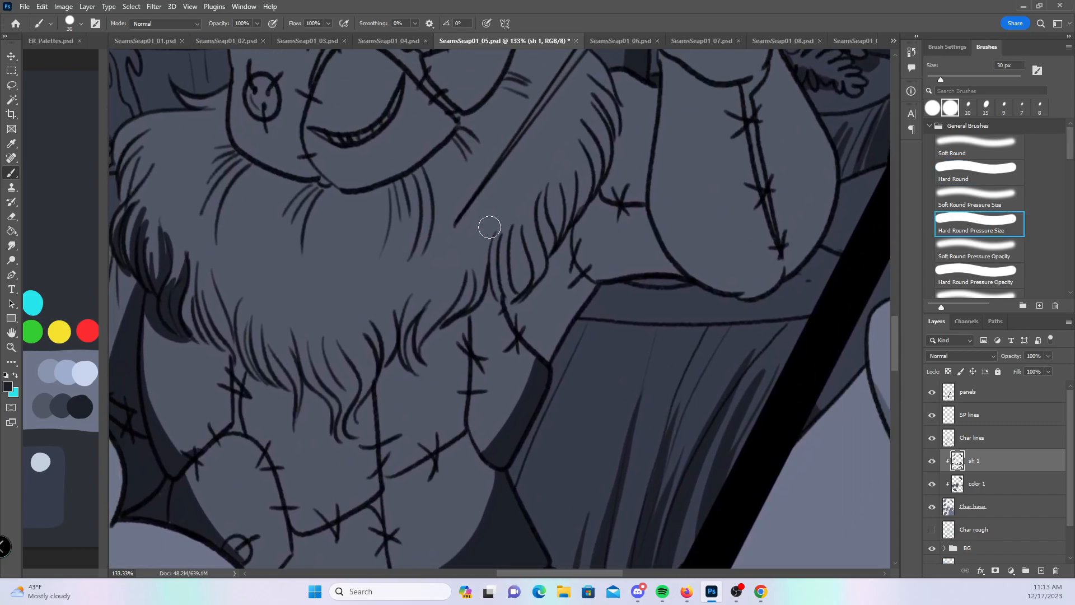
pyautogui.moveTo(186, 286)
pyautogui.mouseDown()
pyautogui.moveTo(201, 342)
pyautogui.moveTo(199, 289)
pyautogui.moveTo(225, 349)
pyautogui.moveTo(200, 257)
pyautogui.moveTo(238, 358)
pyautogui.mouseUp()
pyautogui.moveTo(211, 271); pyautogui.dragTo(245, 358)
pyautogui.moveTo(237, 292); pyautogui.dragTo(262, 385)
pyautogui.moveTo(252, 321)
pyautogui.mouseDown()
pyautogui.moveTo(275, 392)
pyautogui.moveTo(283, 386)
pyautogui.mouseUp()
pyautogui.moveTo(217, 319); pyautogui.dragTo(287, 386)
pyautogui.moveTo(263, 343); pyautogui.dragTo(296, 399)
pyautogui.moveTo(278, 360); pyautogui.dragTo(300, 399)
pyautogui.moveTo(292, 331); pyautogui.dragTo(322, 396)
pyautogui.moveTo(305, 350); pyautogui.dragTo(335, 420)
pyautogui.moveTo(311, 371); pyautogui.dragTo(334, 415)
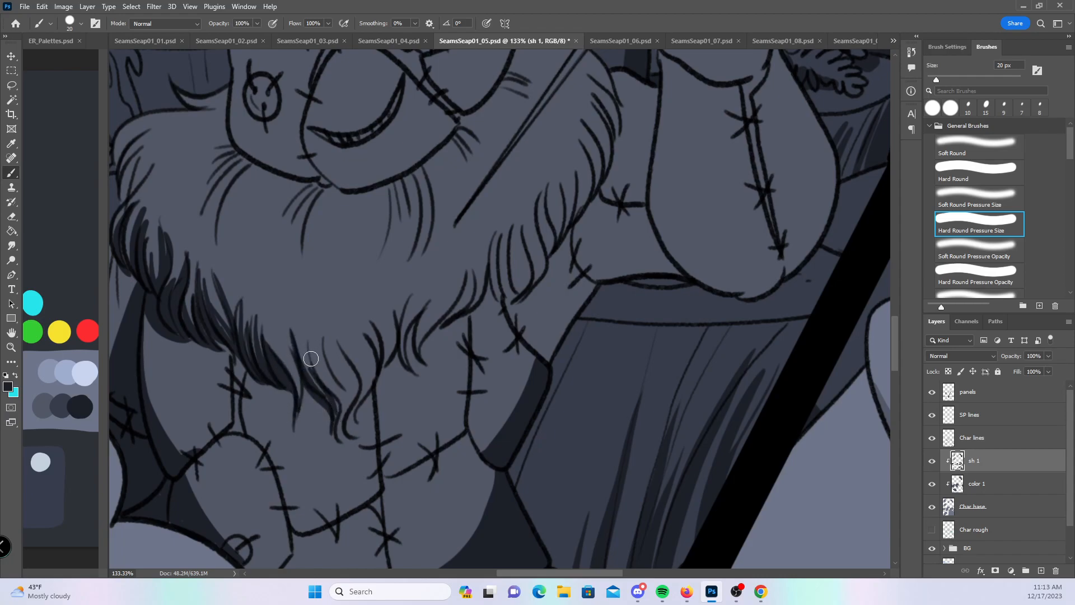
# - Shade the strands at the beard's pointed tip and the first tufts rising beyond it
pyautogui.moveTo(310, 329); pyautogui.dragTo(344, 437)
pyautogui.moveTo(321, 328); pyautogui.dragTo(356, 415)
pyautogui.moveTo(349, 339); pyautogui.dragTo(355, 415)
pyautogui.moveTo(348, 345); pyautogui.dragTo(358, 407)
pyautogui.moveTo(373, 323)
pyautogui.mouseDown()
pyautogui.moveTo(379, 367)
pyautogui.moveTo(396, 319)
pyautogui.moveTo(381, 367)
pyautogui.moveTo(396, 350)
pyautogui.moveTo(357, 413)
pyautogui.mouseUp()
pyautogui.moveTo(381, 364); pyautogui.dragTo(347, 428)
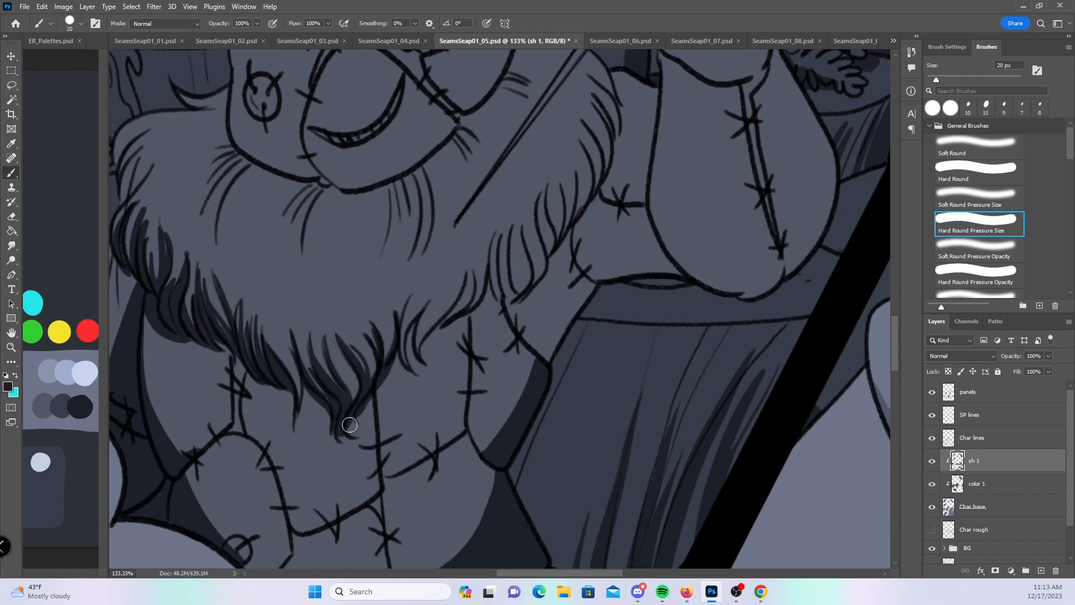
pyautogui.moveTo(395, 343); pyautogui.dragTo(412, 355)
pyautogui.moveTo(421, 311); pyautogui.dragTo(415, 353)
# - Shade the inner edge of the monster's raised forearm, the underside of its upper arm and its armpit with a 30 px brush
pyautogui.moveTo(683, 361); pyautogui.dragTo(586, 451)
pyautogui.moveTo(554, 156)
pyautogui.mouseDown()
pyautogui.moveTo(561, 309)
pyautogui.moveTo(544, 289)
pyautogui.moveTo(548, 272)
pyautogui.moveTo(558, 319)
pyautogui.moveTo(600, 376)
pyautogui.mouseUp()
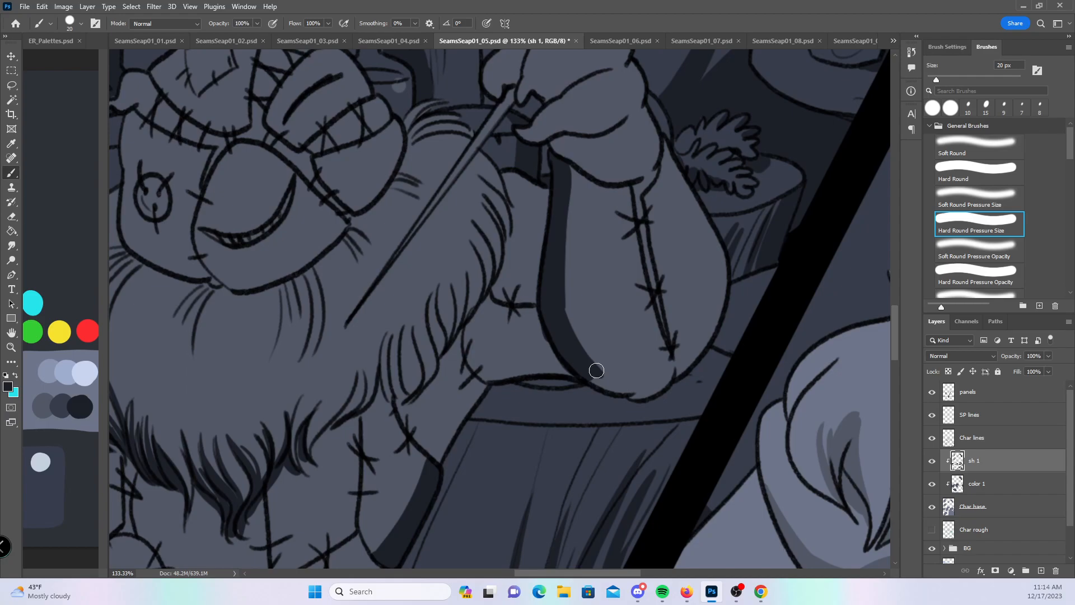
pyautogui.press(']')
pyautogui.moveTo(562, 163)
pyautogui.mouseDown()
pyautogui.moveTo(570, 308)
pyautogui.moveTo(592, 344)
pyautogui.moveTo(653, 392)
pyautogui.mouseUp()
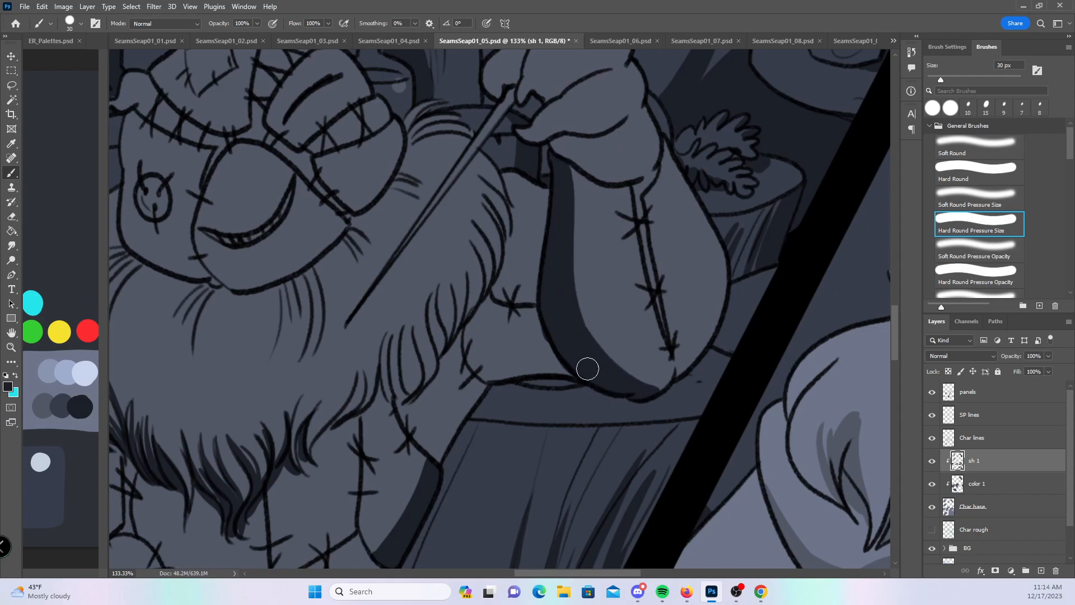
pyautogui.moveTo(471, 336)
pyautogui.mouseDown()
pyautogui.moveTo(493, 384)
pyautogui.moveTo(480, 334)
pyautogui.moveTo(538, 346)
pyautogui.moveTo(501, 347)
pyautogui.moveTo(579, 372)
pyautogui.mouseUp()
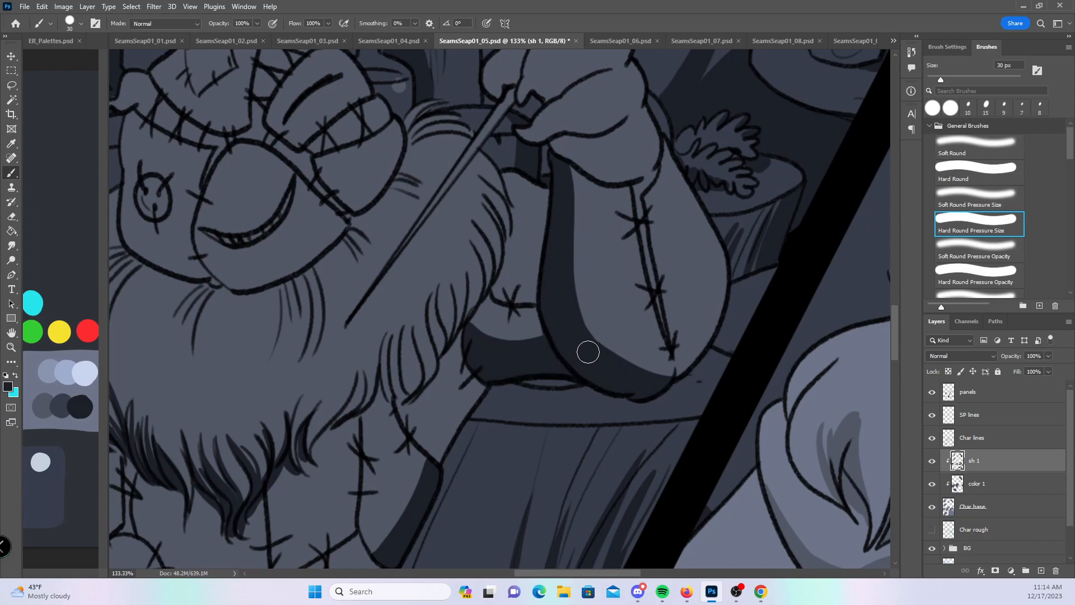
pyautogui.moveTo(439, 455); pyautogui.dragTo(487, 380)
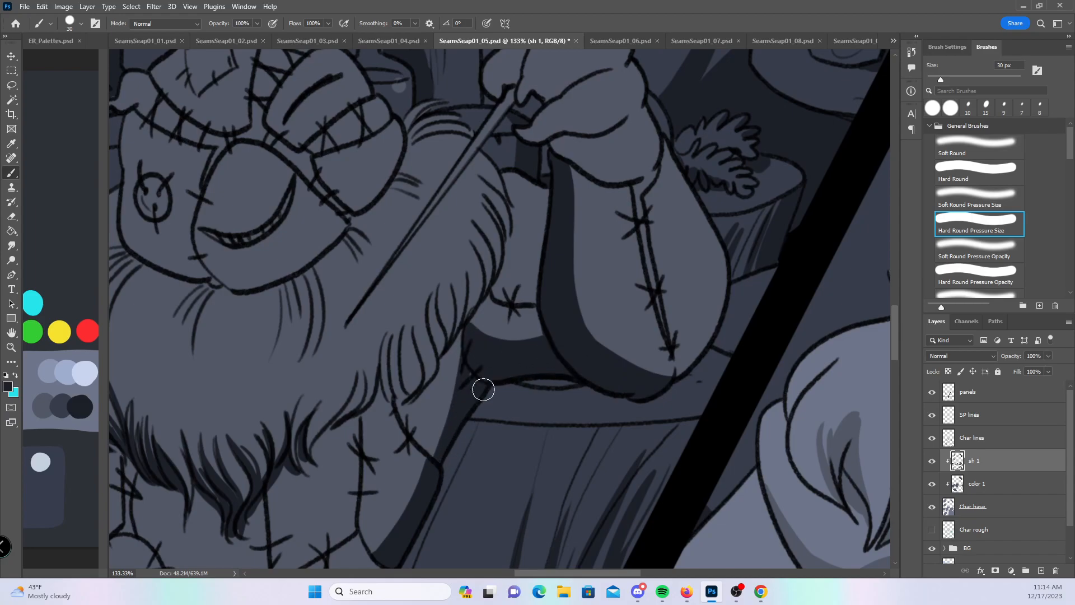
pyautogui.click(993, 172)
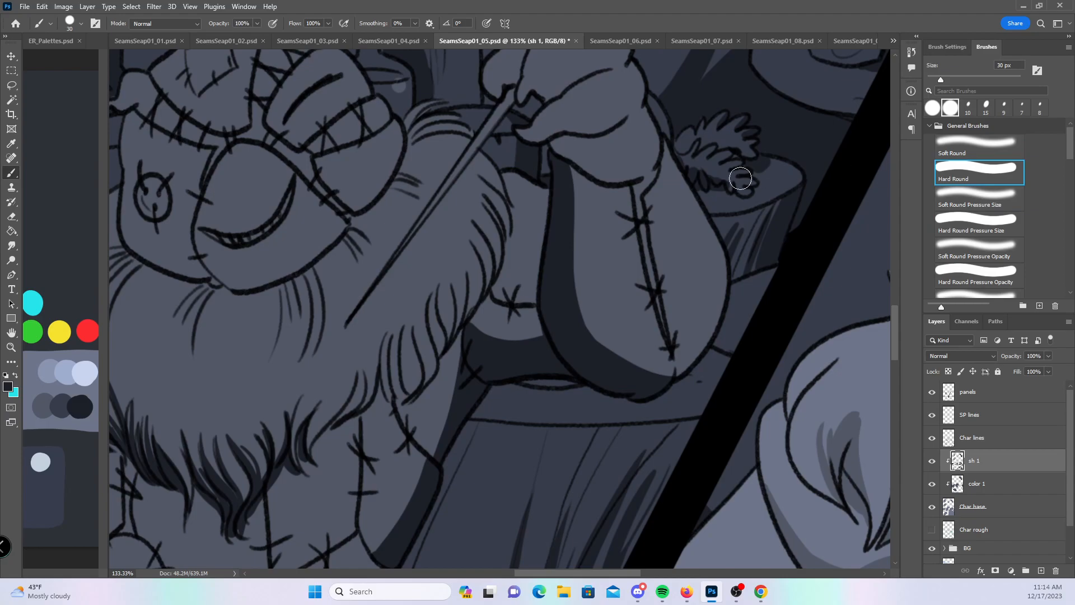
pyautogui.press('[')
pyautogui.moveTo(385, 323); pyautogui.dragTo(395, 412)
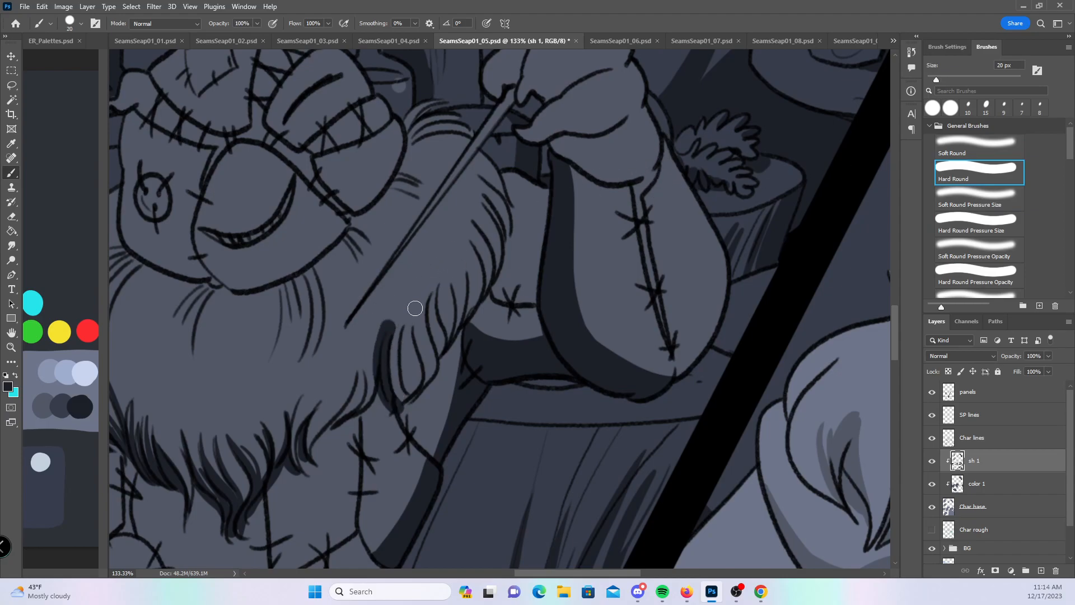
pyautogui.hotkey('ctrl', 'z')
# - Shade the lower beard tufts beside the raised arm with the Hard Round Pressure Size brush, finishing at 20 px
pyautogui.click(962, 221)
pyautogui.press('[')
pyautogui.moveTo(381, 355); pyautogui.dragTo(393, 402)
pyautogui.moveTo(392, 333); pyautogui.dragTo(398, 398)
pyautogui.press(']')
pyautogui.moveTo(359, 378); pyautogui.dragTo(333, 420)
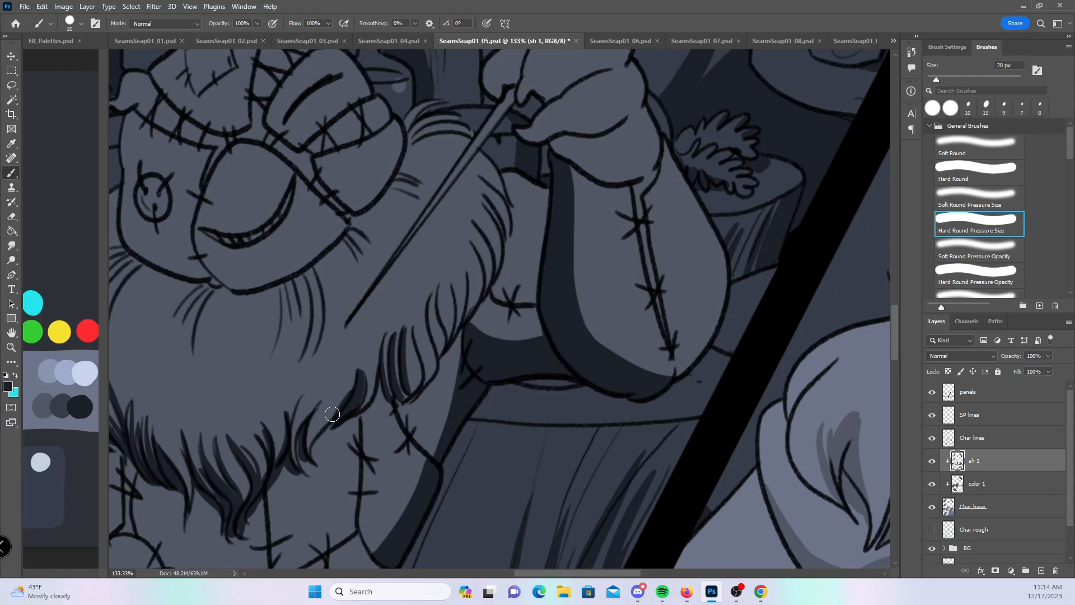
# - Shade the mane's upper outer edge and the fur tufts beside the monster's button-eyed cheek
pyautogui.moveTo(351, 232); pyautogui.dragTo(530, 253)
pyautogui.moveTo(229, 315)
pyautogui.mouseDown()
pyautogui.moveTo(256, 276)
pyautogui.moveTo(247, 296)
pyautogui.moveTo(269, 278)
pyautogui.moveTo(231, 303)
pyautogui.moveTo(264, 235)
pyautogui.moveTo(233, 283)
pyautogui.moveTo(291, 224)
pyautogui.moveTo(304, 245)
pyautogui.mouseUp()
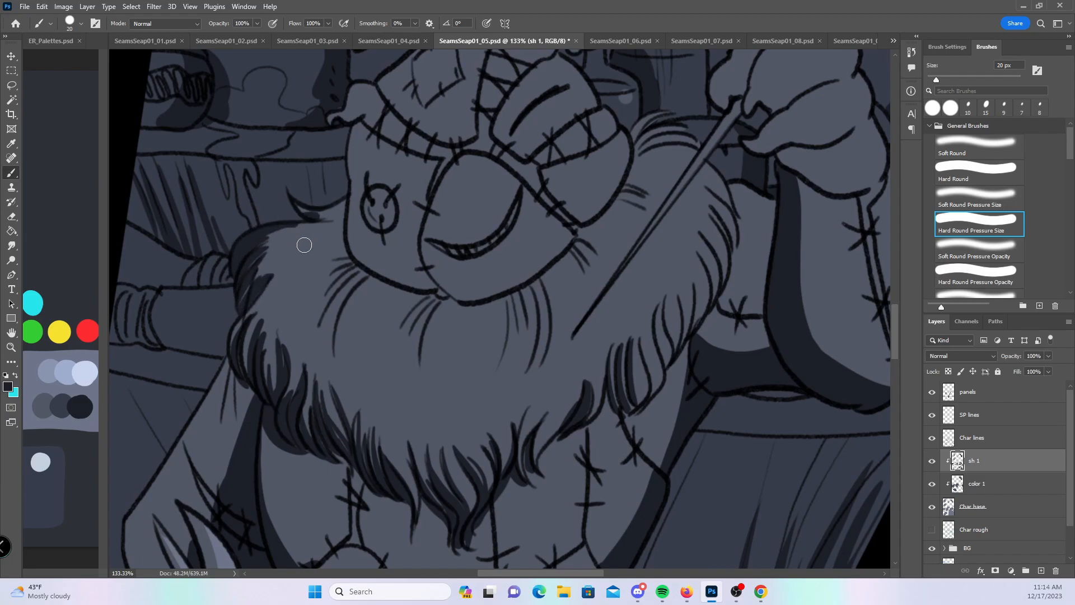
pyautogui.moveTo(297, 208); pyautogui.dragTo(341, 214)
pyautogui.moveTo(282, 279)
pyautogui.mouseDown()
pyautogui.moveTo(304, 242)
pyautogui.moveTo(269, 278)
pyautogui.moveTo(291, 238)
pyautogui.moveTo(328, 223)
pyautogui.mouseUp()
pyautogui.moveTo(363, 255); pyautogui.dragTo(321, 288)
# - Shade the outer and lower edges of the button-eyed cheek and snout, plus the beard tufts directly beneath them
pyautogui.moveTo(350, 128)
pyautogui.mouseDown()
pyautogui.moveTo(353, 218)
pyautogui.moveTo(408, 280)
pyautogui.moveTo(376, 257)
pyautogui.moveTo(444, 287)
pyautogui.mouseUp()
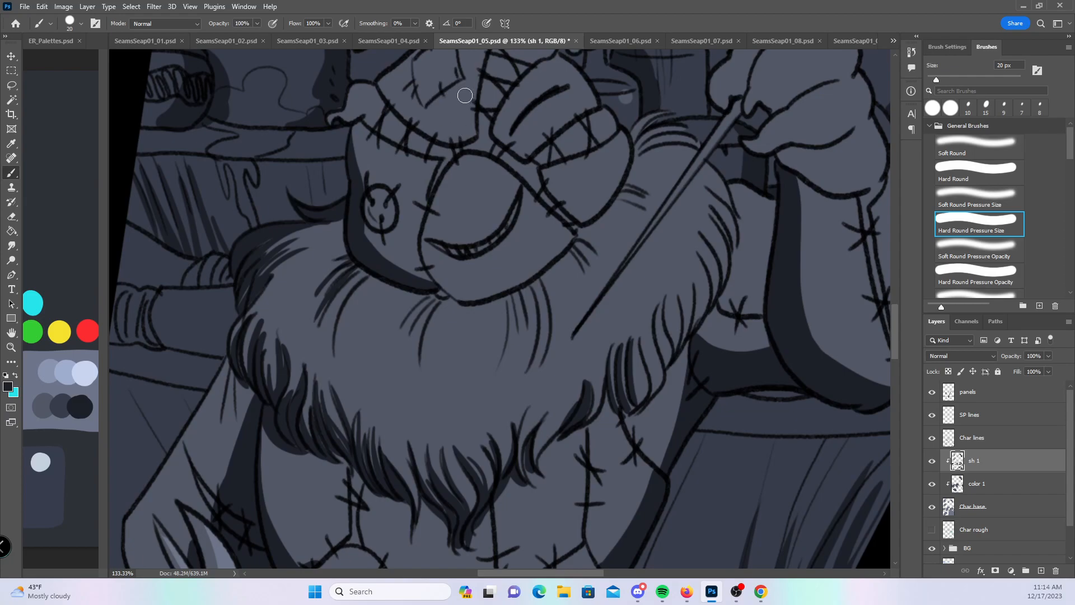
pyautogui.moveTo(436, 215)
pyautogui.mouseDown()
pyautogui.moveTo(428, 268)
pyautogui.moveTo(463, 295)
pyautogui.moveTo(442, 277)
pyautogui.moveTo(501, 292)
pyautogui.moveTo(529, 274)
pyautogui.mouseUp()
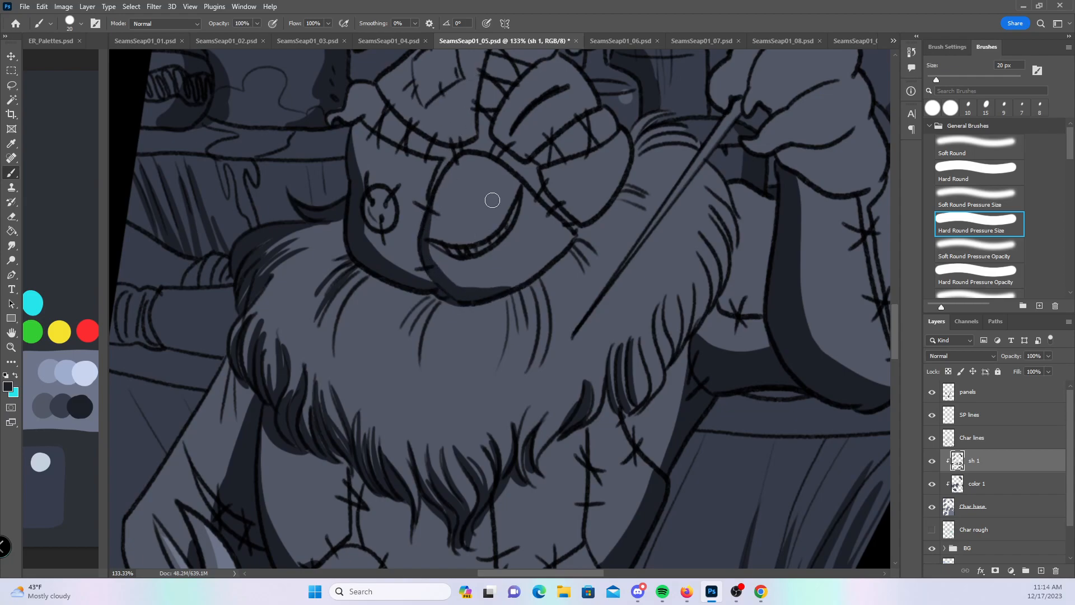
pyautogui.moveTo(437, 288)
pyautogui.mouseDown()
pyautogui.moveTo(406, 330)
pyautogui.moveTo(421, 364)
pyautogui.moveTo(390, 314)
pyautogui.mouseUp()
pyautogui.moveTo(365, 275); pyautogui.dragTo(344, 304)
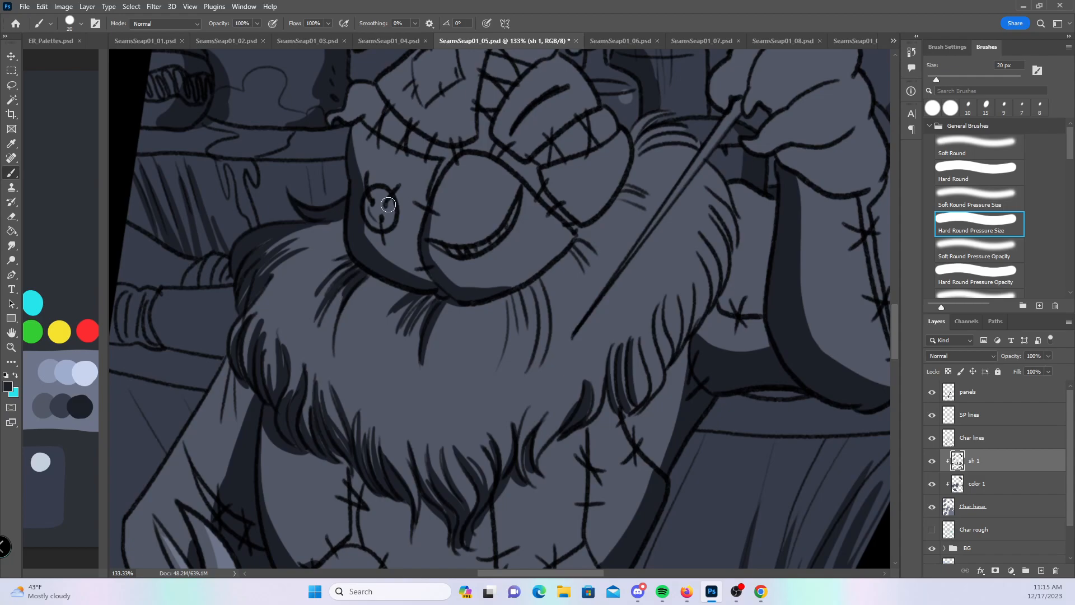
# - Thicken the mane's shadow with more strands between the outer edge and the button-eyed cheek
pyautogui.moveTo(254, 372)
pyautogui.mouseDown()
pyautogui.moveTo(273, 284)
pyautogui.moveTo(259, 294)
pyautogui.mouseUp()
pyautogui.moveTo(251, 336); pyautogui.dragTo(303, 266)
pyautogui.moveTo(270, 283)
pyautogui.mouseDown()
pyautogui.moveTo(311, 252)
pyautogui.moveTo(264, 257)
pyautogui.moveTo(348, 230)
pyautogui.moveTo(275, 283)
pyautogui.mouseUp()
pyautogui.moveTo(344, 252)
pyautogui.mouseDown()
pyautogui.moveTo(280, 302)
pyautogui.moveTo(292, 311)
pyautogui.moveTo(322, 250)
pyautogui.mouseUp()
pyautogui.moveTo(276, 292); pyautogui.dragTo(276, 353)
pyautogui.moveTo(281, 363); pyautogui.dragTo(317, 263)
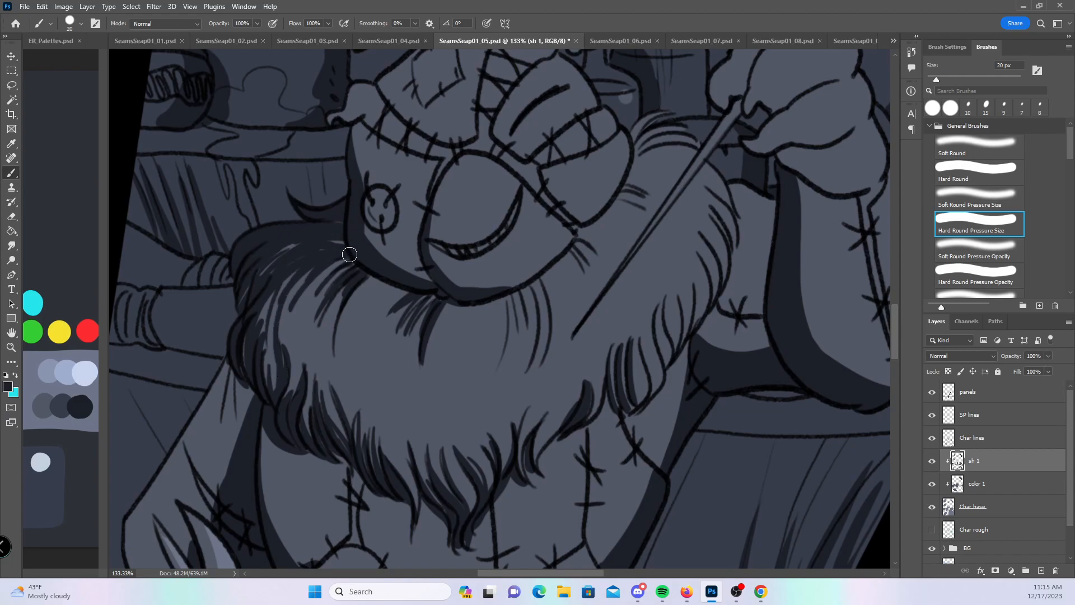
# - Shade the beard tufts under the snout and at the corner of the monster's jaw near the needle
pyautogui.moveTo(717, 308); pyautogui.dragTo(606, 393)
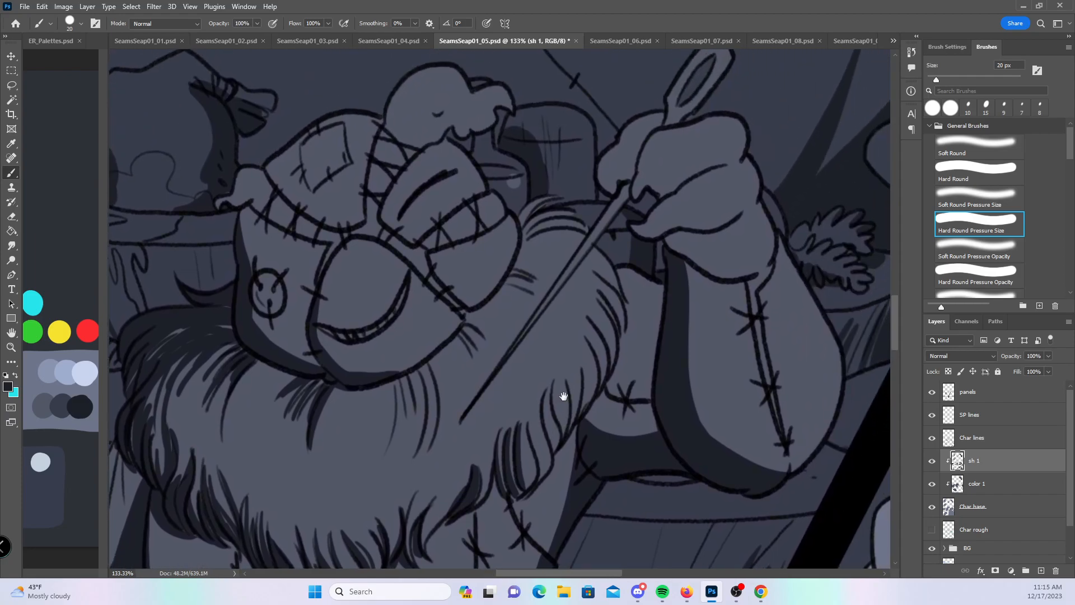
pyautogui.moveTo(419, 366)
pyautogui.mouseDown()
pyautogui.moveTo(437, 417)
pyautogui.moveTo(433, 354)
pyautogui.mouseUp()
pyautogui.moveTo(453, 394); pyautogui.dragTo(451, 350)
pyautogui.moveTo(477, 358)
pyautogui.mouseDown()
pyautogui.moveTo(465, 328)
pyautogui.moveTo(476, 331)
pyautogui.mouseUp()
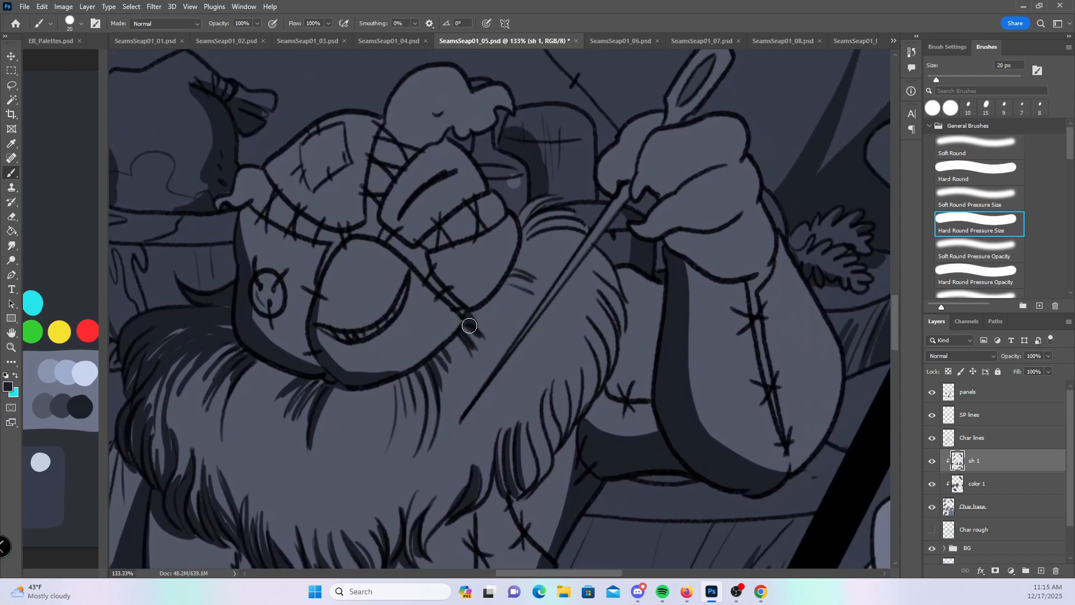
# - Shade the lower edges of the monster's head and eye patches, plus the fur tufts behind the cheek near the needle
pyautogui.moveTo(269, 165)
pyautogui.mouseDown()
pyautogui.moveTo(318, 216)
pyautogui.moveTo(349, 228)
pyautogui.moveTo(411, 239)
pyautogui.moveTo(419, 216)
pyautogui.mouseUp()
pyautogui.moveTo(535, 208)
pyautogui.mouseDown()
pyautogui.moveTo(521, 226)
pyautogui.moveTo(557, 194)
pyautogui.mouseUp()
pyautogui.moveTo(519, 252)
pyautogui.mouseDown()
pyautogui.moveTo(531, 225)
pyautogui.moveTo(547, 220)
pyautogui.moveTo(519, 255)
pyautogui.moveTo(584, 222)
pyautogui.moveTo(514, 267)
pyautogui.moveTo(431, 257)
pyautogui.moveTo(471, 303)
pyautogui.moveTo(491, 294)
pyautogui.mouseUp()
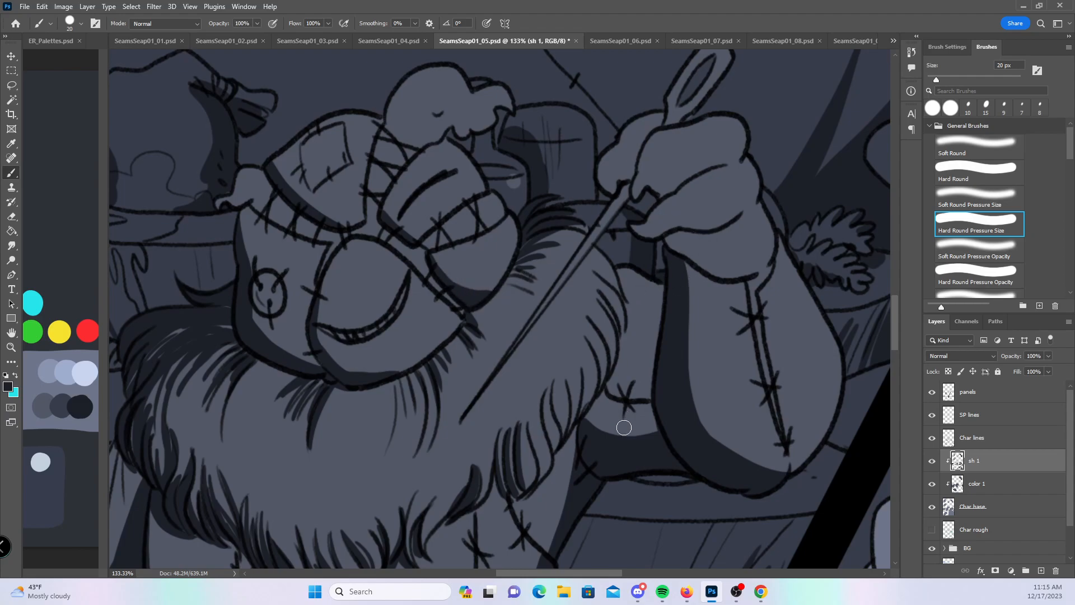
# - Deepen the shadow on the underside of the monster's upper arm, between the mane and the raised forearm
pyautogui.moveTo(586, 444); pyautogui.dragTo(408, 401)
pyautogui.moveTo(401, 313)
pyautogui.mouseDown()
pyautogui.moveTo(403, 297)
pyautogui.moveTo(426, 294)
pyautogui.moveTo(416, 370)
pyautogui.moveTo(427, 348)
pyautogui.moveTo(440, 407)
pyautogui.mouseUp()
pyautogui.moveTo(373, 328)
pyautogui.mouseDown()
pyautogui.moveTo(386, 386)
pyautogui.moveTo(392, 352)
pyautogui.moveTo(385, 385)
pyautogui.moveTo(433, 368)
pyautogui.mouseUp()
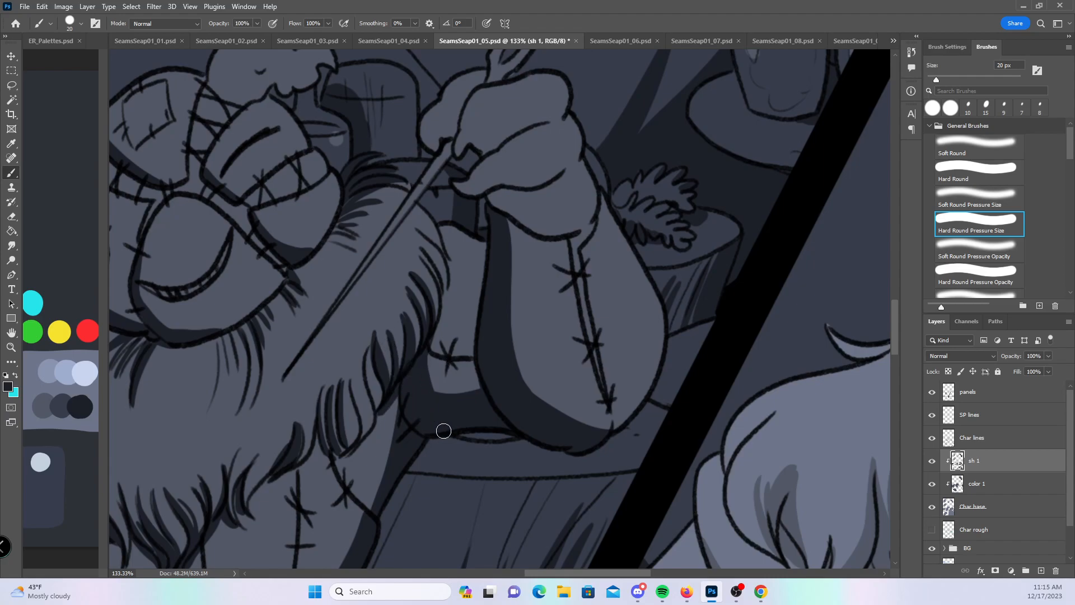
# - Outline and fill a shadow along the lower edge of the monster's forearm in the grimacing character's panel, using Hard Round for the fill
pyautogui.moveTo(711, 391); pyautogui.dragTo(638, 396)
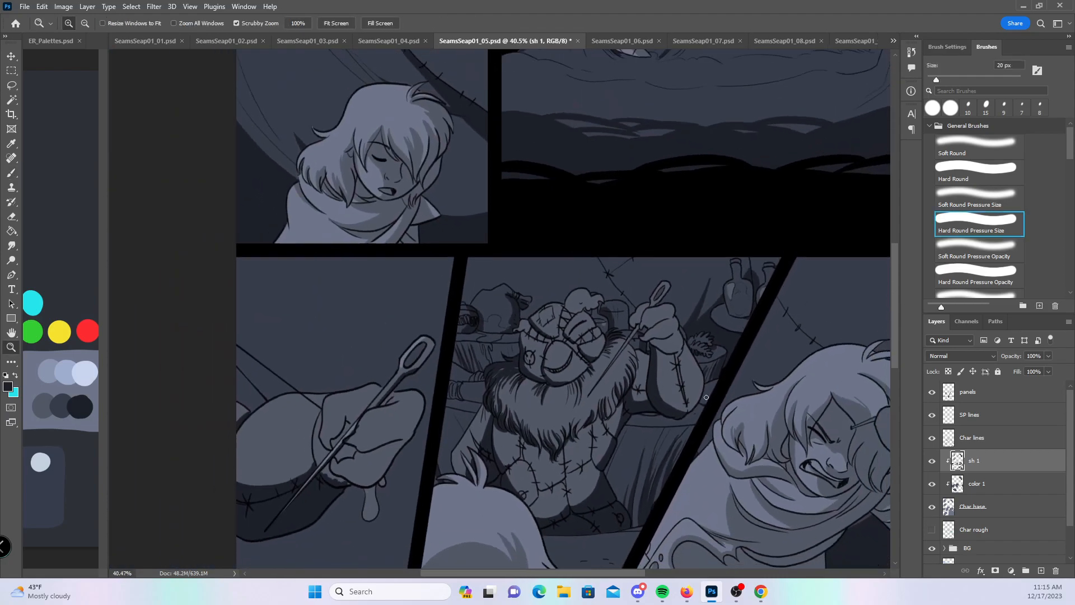
pyautogui.moveTo(688, 448); pyautogui.dragTo(590, 398)
pyautogui.moveTo(705, 499)
pyautogui.mouseDown()
pyautogui.moveTo(677, 333)
pyautogui.moveTo(727, 344)
pyautogui.moveTo(586, 445)
pyautogui.mouseUp()
pyautogui.moveTo(652, 288); pyautogui.dragTo(720, 305)
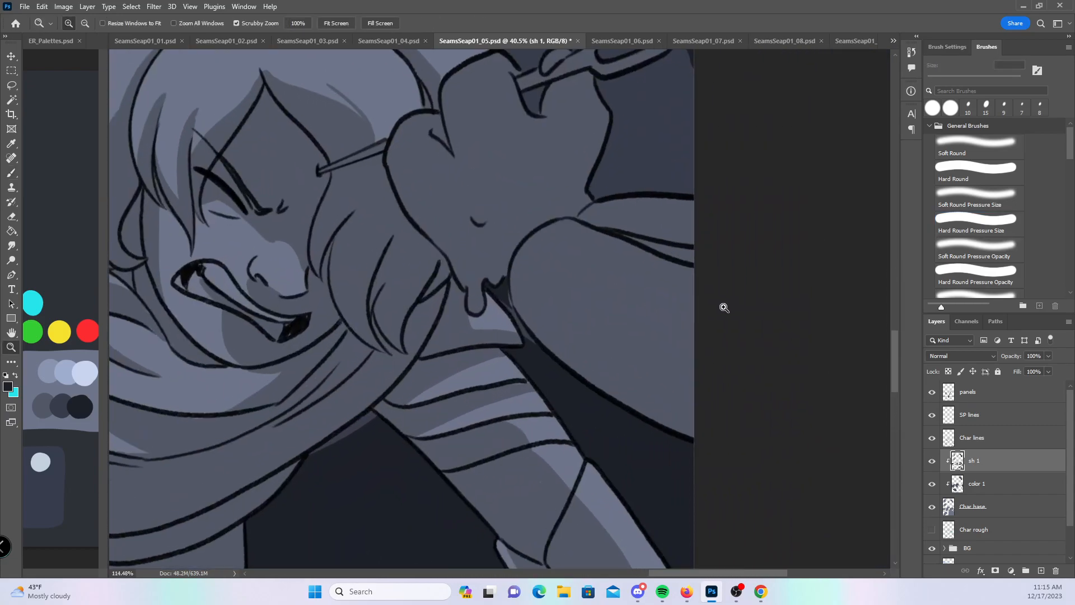
pyautogui.moveTo(533, 231)
pyautogui.mouseDown()
pyautogui.moveTo(651, 362)
pyautogui.moveTo(693, 390)
pyautogui.mouseUp()
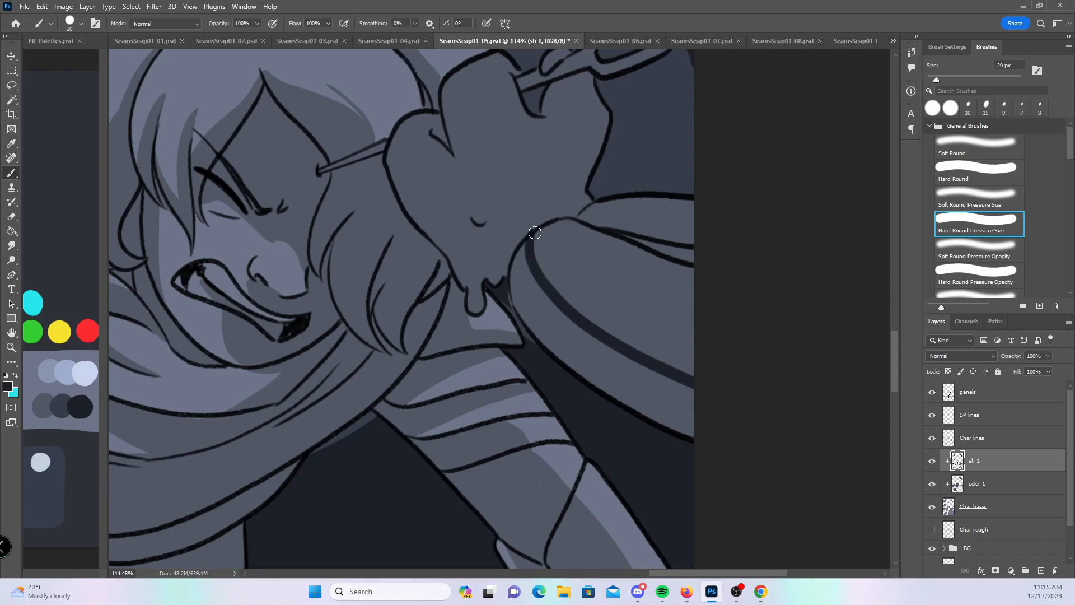
pyautogui.moveTo(527, 247); pyautogui.dragTo(521, 314)
pyautogui.click(978, 172)
pyautogui.moveTo(521, 271)
pyautogui.mouseDown()
pyautogui.moveTo(622, 384)
pyautogui.moveTo(617, 360)
pyautogui.moveTo(720, 439)
pyautogui.mouseUp()
pyautogui.press(']')
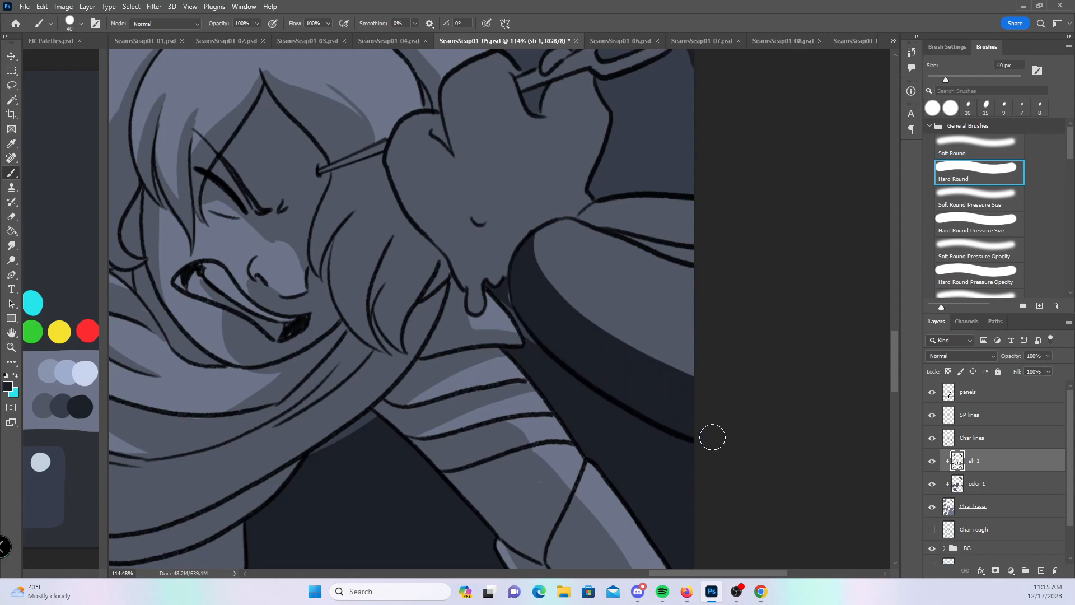
# - Shade the narrow strip above that forearm with a 40 px Hard Round Pressure Size brush, and save the page
pyautogui.click(977, 223)
pyautogui.moveTo(586, 224); pyautogui.dragTo(683, 230)
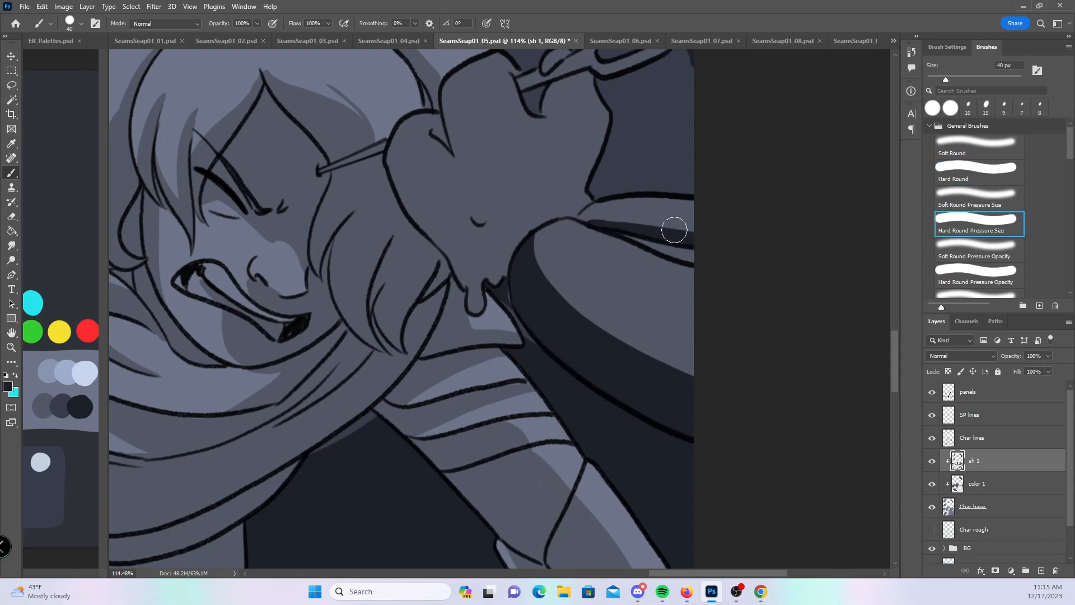
pyautogui.moveTo(599, 223); pyautogui.dragTo(768, 242)
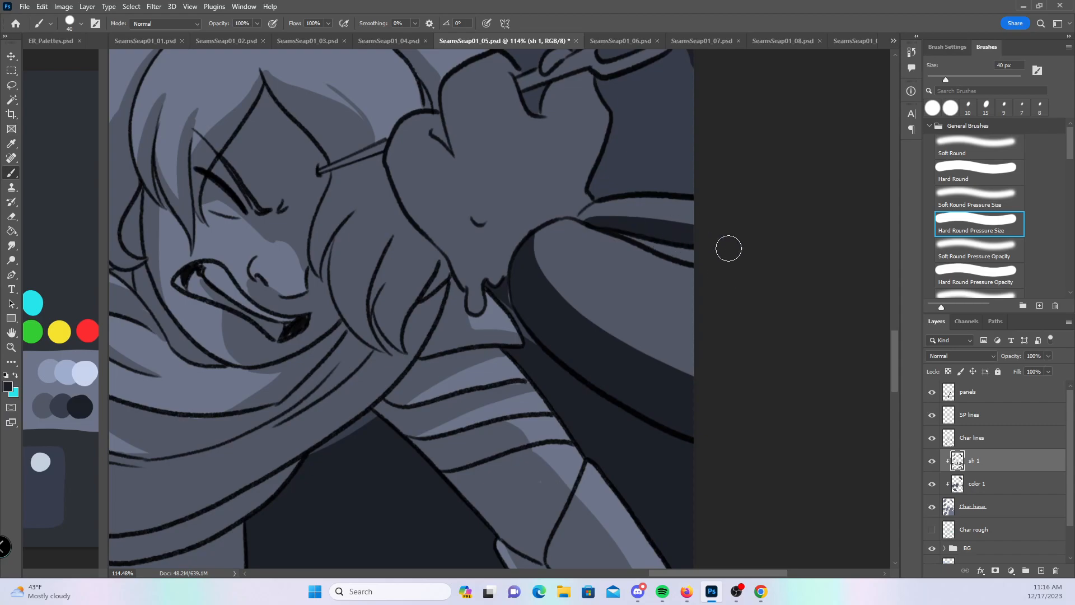
pyautogui.press('z')
pyautogui.moveTo(622, 360); pyautogui.dragTo(535, 394)
pyautogui.press('b')
pyautogui.hotkey('ctrl', 's')
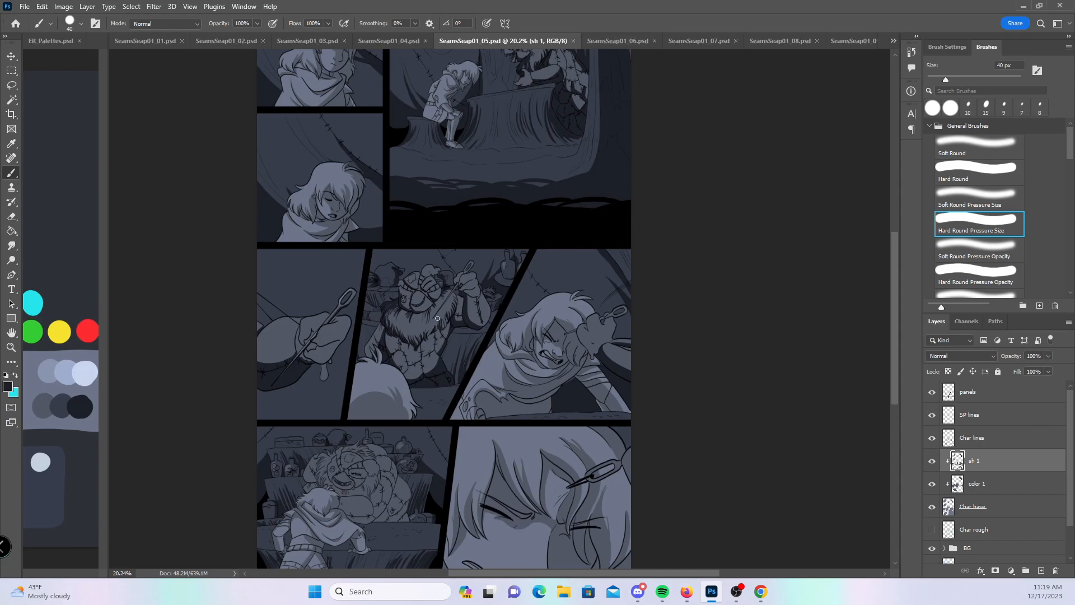
# - Outline the shadow along the lower edge of the grinning monster's resting arm with a 20 px Hard Round Pressure Size brush
pyautogui.scroll(5, 449, 337)
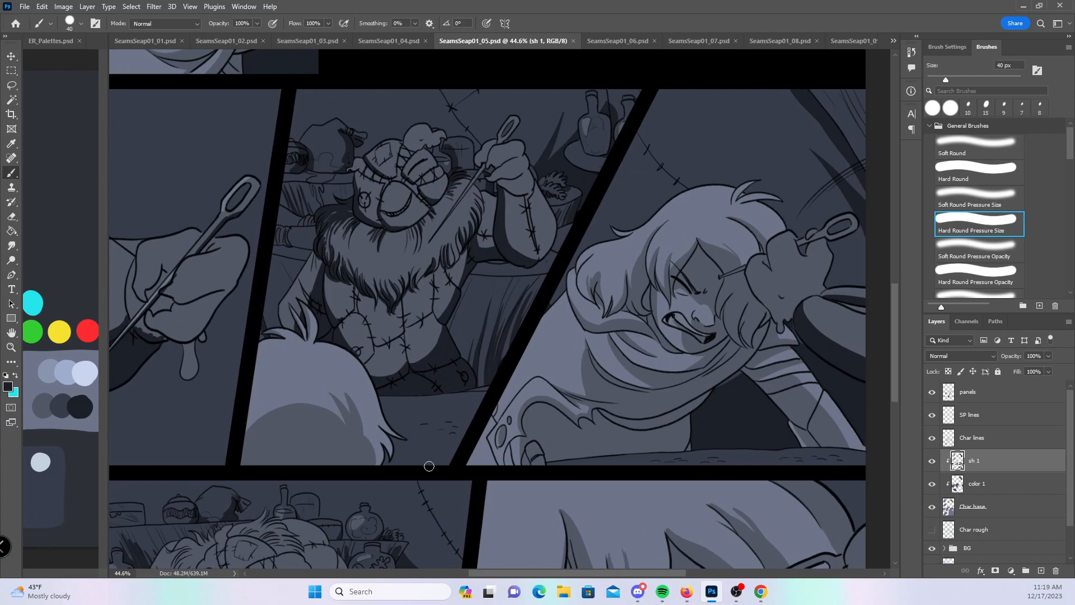
pyautogui.scroll(4, 351, 385)
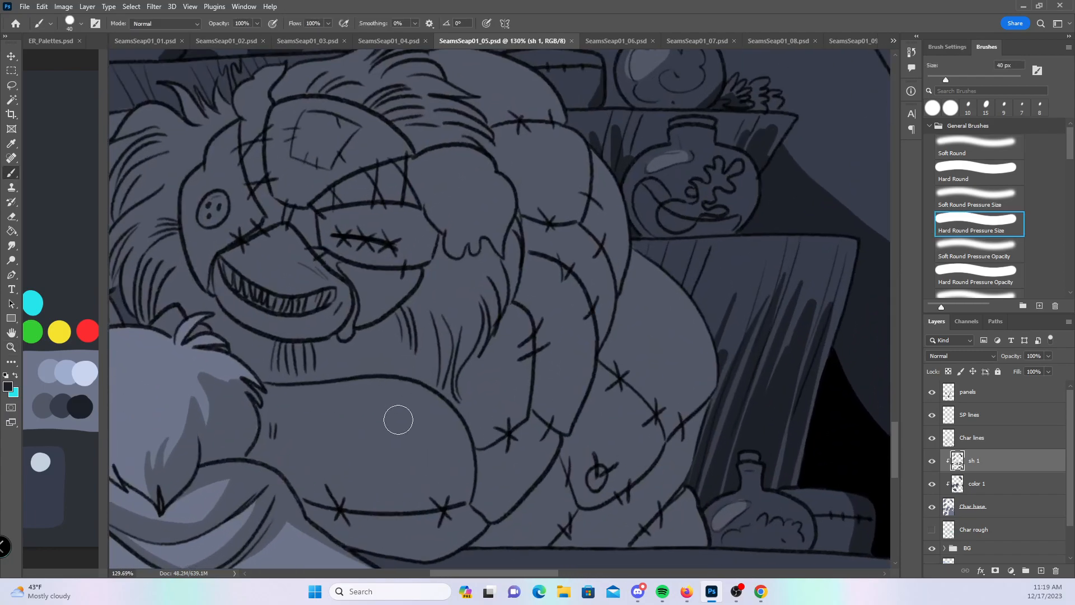
pyautogui.scroll(1, 417, 358)
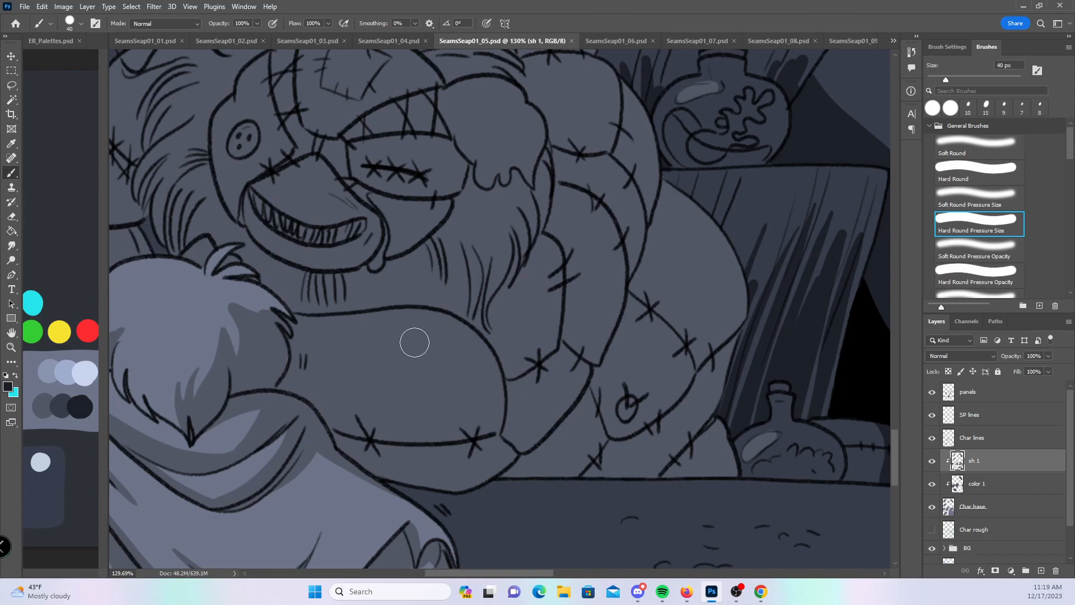
pyautogui.click(977, 171)
pyautogui.press('[')
pyautogui.moveTo(288, 364); pyautogui.dragTo(482, 459)
pyautogui.hotkey('ctrl', 'z')
pyautogui.click(980, 224)
pyautogui.moveTo(291, 367)
pyautogui.mouseDown()
pyautogui.moveTo(339, 405)
pyautogui.moveTo(499, 443)
pyautogui.moveTo(591, 362)
pyautogui.mouseUp()
# - Outline the shadows on the grinning monster's stitched side and lower body patches, behind the resting arm
pyautogui.moveTo(632, 292); pyautogui.dragTo(650, 426)
pyautogui.moveTo(737, 333); pyautogui.dragTo(682, 451)
pyautogui.moveTo(719, 421); pyautogui.dragTo(686, 451)
pyautogui.moveTo(731, 348); pyautogui.dragTo(745, 324)
pyautogui.moveTo(633, 281)
pyautogui.mouseDown()
pyautogui.moveTo(591, 376)
pyautogui.moveTo(560, 406)
pyautogui.moveTo(518, 429)
pyautogui.moveTo(514, 421)
pyautogui.mouseUp()
# - Fill the arm and lower body shadows using Hard Round, and refine the resting arm's edge with Hard Round Pressure Size
pyautogui.moveTo(290, 374)
pyautogui.mouseDown()
pyautogui.moveTo(314, 399)
pyautogui.moveTo(337, 439)
pyautogui.moveTo(384, 472)
pyautogui.moveTo(373, 441)
pyautogui.moveTo(393, 443)
pyautogui.moveTo(355, 434)
pyautogui.moveTo(436, 464)
pyautogui.moveTo(470, 460)
pyautogui.moveTo(571, 393)
pyautogui.moveTo(518, 452)
pyautogui.moveTo(621, 354)
pyautogui.moveTo(634, 303)
pyautogui.moveTo(617, 384)
pyautogui.moveTo(622, 369)
pyautogui.moveTo(634, 376)
pyautogui.moveTo(641, 432)
pyautogui.mouseUp()
pyautogui.click(990, 174)
pyautogui.moveTo(694, 388)
pyautogui.mouseDown()
pyautogui.moveTo(676, 418)
pyautogui.moveTo(645, 430)
pyautogui.moveTo(677, 488)
pyautogui.moveTo(725, 445)
pyautogui.moveTo(685, 459)
pyautogui.moveTo(715, 465)
pyautogui.moveTo(688, 446)
pyautogui.mouseUp()
pyautogui.moveTo(401, 469)
pyautogui.mouseDown()
pyautogui.moveTo(434, 494)
pyautogui.moveTo(565, 433)
pyautogui.moveTo(585, 444)
pyautogui.moveTo(629, 427)
pyautogui.moveTo(666, 485)
pyautogui.mouseUp()
pyautogui.click(979, 224)
pyautogui.moveTo(503, 420); pyautogui.dragTo(466, 449)
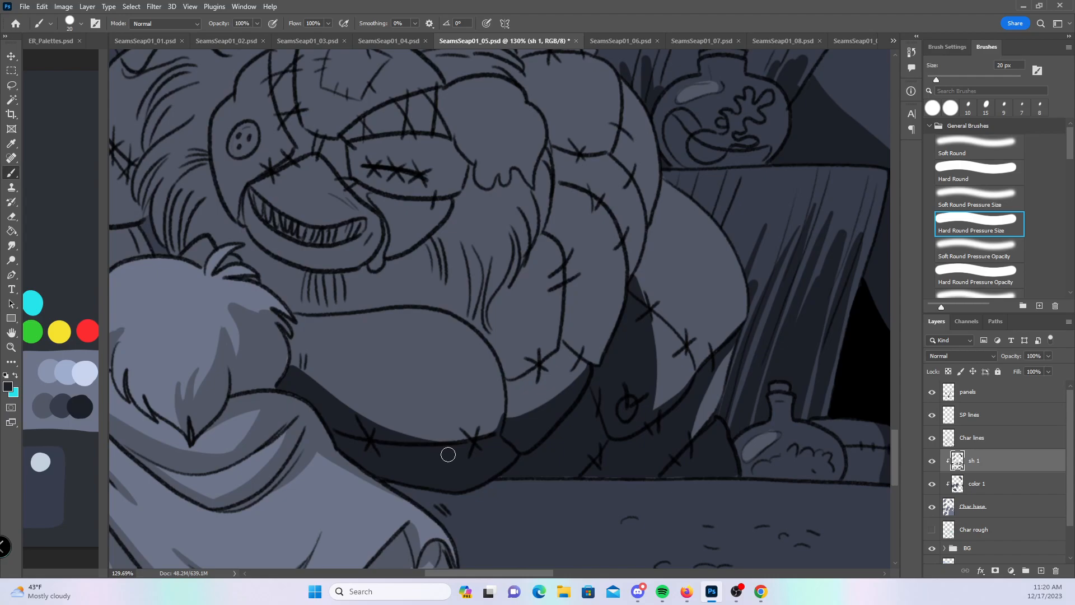
# - Shade the monster's far arm next to the mane, plus the mane strands on the button-eyed side
pyautogui.moveTo(456, 283); pyautogui.dragTo(674, 351)
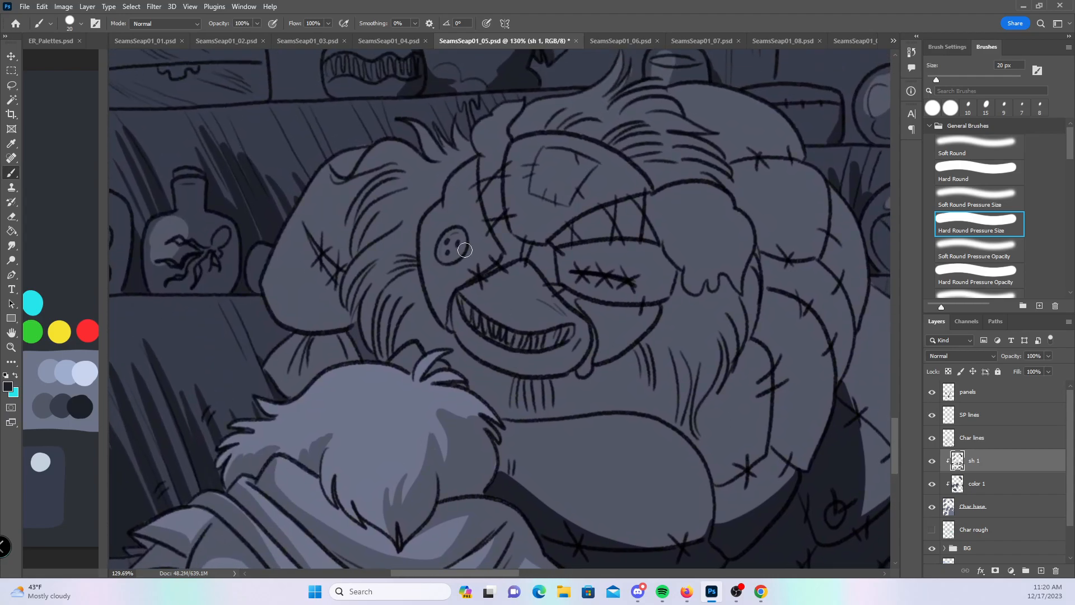
pyautogui.moveTo(388, 164); pyautogui.dragTo(345, 234)
pyautogui.moveTo(351, 177)
pyautogui.mouseDown()
pyautogui.moveTo(407, 160)
pyautogui.moveTo(369, 170)
pyautogui.moveTo(403, 173)
pyautogui.moveTo(385, 174)
pyautogui.moveTo(354, 245)
pyautogui.moveTo(355, 219)
pyautogui.moveTo(351, 239)
pyautogui.moveTo(411, 189)
pyautogui.moveTo(365, 202)
pyautogui.moveTo(355, 193)
pyautogui.moveTo(348, 256)
pyautogui.moveTo(322, 302)
pyautogui.moveTo(288, 321)
pyautogui.moveTo(260, 298)
pyautogui.moveTo(330, 317)
pyautogui.moveTo(336, 284)
pyautogui.moveTo(355, 277)
pyautogui.moveTo(349, 316)
pyautogui.moveTo(353, 279)
pyautogui.mouseUp()
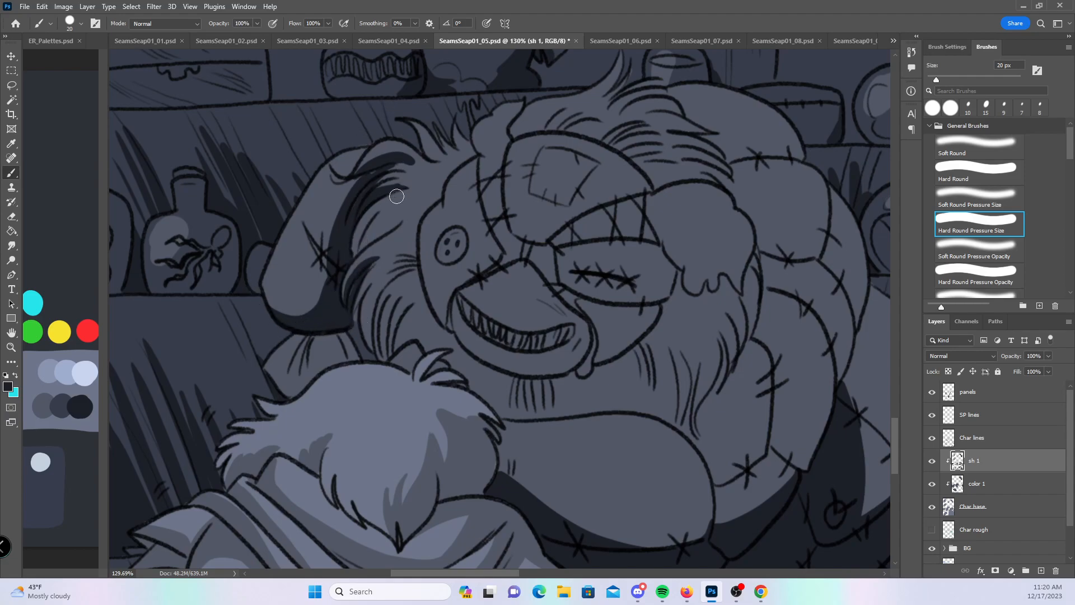
pyautogui.moveTo(361, 236)
pyautogui.mouseDown()
pyautogui.moveTo(350, 255)
pyautogui.moveTo(369, 221)
pyautogui.moveTo(392, 227)
pyautogui.moveTo(373, 237)
pyautogui.mouseUp()
pyautogui.moveTo(309, 354)
pyautogui.mouseDown()
pyautogui.moveTo(305, 388)
pyautogui.moveTo(338, 341)
pyautogui.moveTo(342, 360)
pyautogui.moveTo(339, 325)
pyautogui.moveTo(301, 339)
pyautogui.moveTo(316, 326)
pyautogui.moveTo(309, 374)
pyautogui.mouseUp()
pyautogui.moveTo(356, 324)
pyautogui.mouseDown()
pyautogui.moveTo(362, 303)
pyautogui.moveTo(389, 358)
pyautogui.moveTo(398, 307)
pyautogui.moveTo(404, 341)
pyautogui.moveTo(418, 302)
pyautogui.mouseUp()
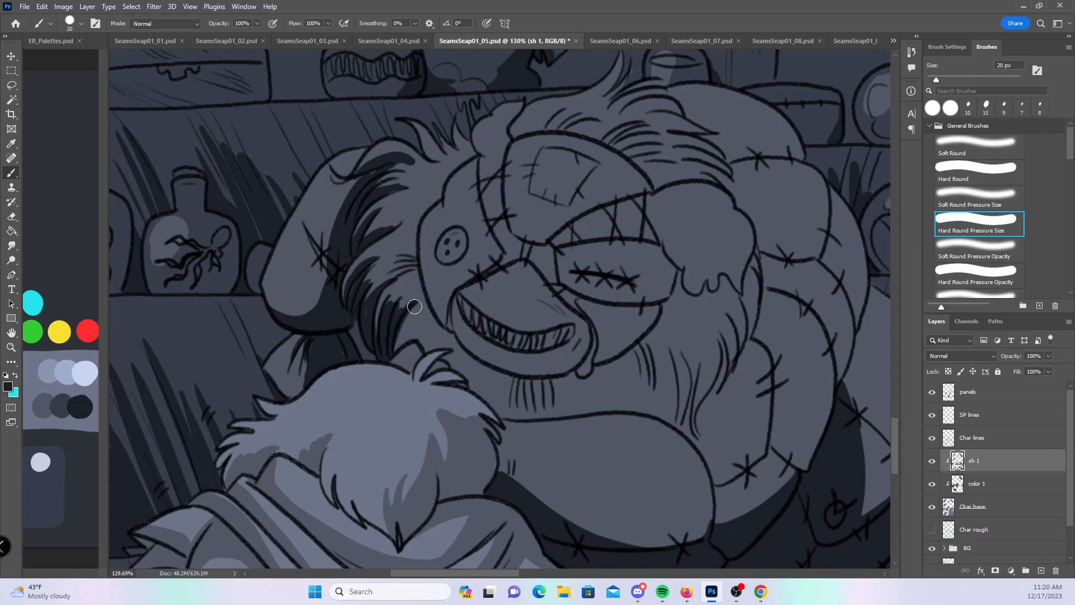
# - Darken the upper mane tufts on the button-eyed side and shade the adjoining edge of the monster's head
pyautogui.moveTo(372, 138)
pyautogui.mouseDown()
pyautogui.moveTo(426, 169)
pyautogui.moveTo(437, 99)
pyautogui.mouseUp()
pyautogui.moveTo(412, 133)
pyautogui.mouseDown()
pyautogui.moveTo(432, 161)
pyautogui.moveTo(429, 130)
pyautogui.moveTo(457, 163)
pyautogui.moveTo(473, 153)
pyautogui.moveTo(373, 145)
pyautogui.moveTo(402, 152)
pyautogui.moveTo(422, 168)
pyautogui.moveTo(390, 167)
pyautogui.moveTo(425, 179)
pyautogui.moveTo(374, 186)
pyautogui.moveTo(421, 178)
pyautogui.moveTo(415, 171)
pyautogui.moveTo(382, 188)
pyautogui.moveTo(433, 190)
pyautogui.moveTo(451, 138)
pyautogui.mouseUp()
pyautogui.moveTo(447, 195); pyautogui.dragTo(470, 166)
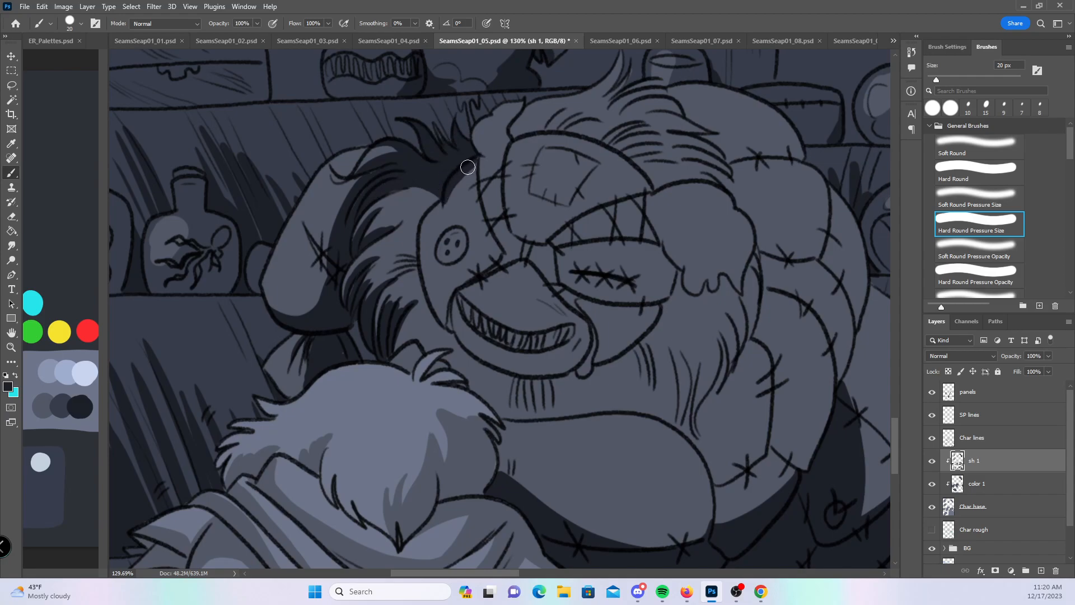
pyautogui.moveTo(422, 280)
pyautogui.mouseDown()
pyautogui.moveTo(423, 236)
pyautogui.moveTo(473, 168)
pyautogui.mouseUp()
pyautogui.moveTo(439, 215); pyautogui.dragTo(475, 189)
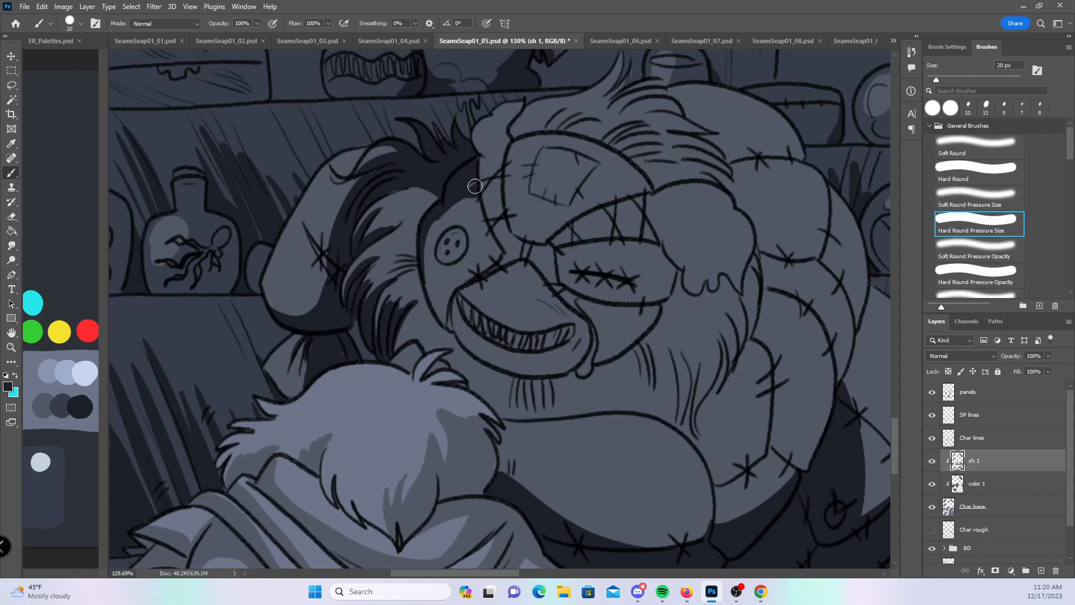
pyautogui.moveTo(372, 186)
pyautogui.mouseDown()
pyautogui.moveTo(359, 249)
pyautogui.moveTo(412, 196)
pyautogui.moveTo(385, 202)
pyautogui.moveTo(367, 238)
pyautogui.moveTo(430, 190)
pyautogui.moveTo(367, 229)
pyautogui.moveTo(433, 210)
pyautogui.moveTo(387, 199)
pyautogui.moveTo(445, 208)
pyautogui.moveTo(405, 193)
pyautogui.moveTo(440, 213)
pyautogui.moveTo(385, 232)
pyautogui.moveTo(433, 223)
pyautogui.moveTo(407, 246)
pyautogui.mouseUp()
# - Shade the button-eyed cheek, the snout's underside, the forehead patch's outer edge and the hair just above it
pyautogui.moveTo(674, 395)
pyautogui.mouseDown()
pyautogui.moveTo(561, 403)
pyautogui.moveTo(567, 386)
pyautogui.mouseUp()
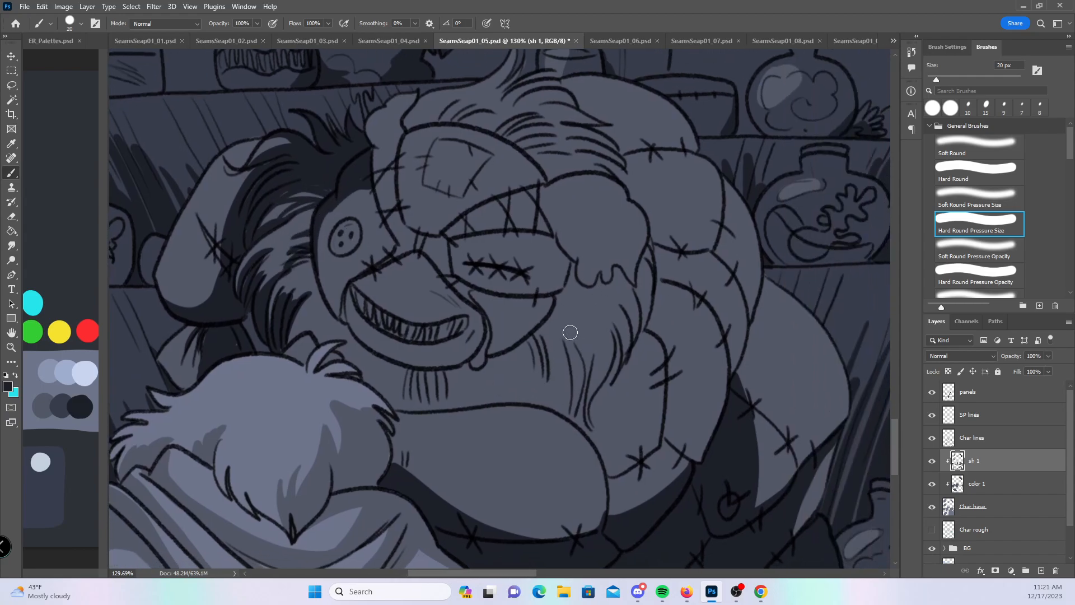
pyautogui.moveTo(333, 314)
pyautogui.mouseDown()
pyautogui.moveTo(336, 192)
pyautogui.moveTo(326, 217)
pyautogui.mouseUp()
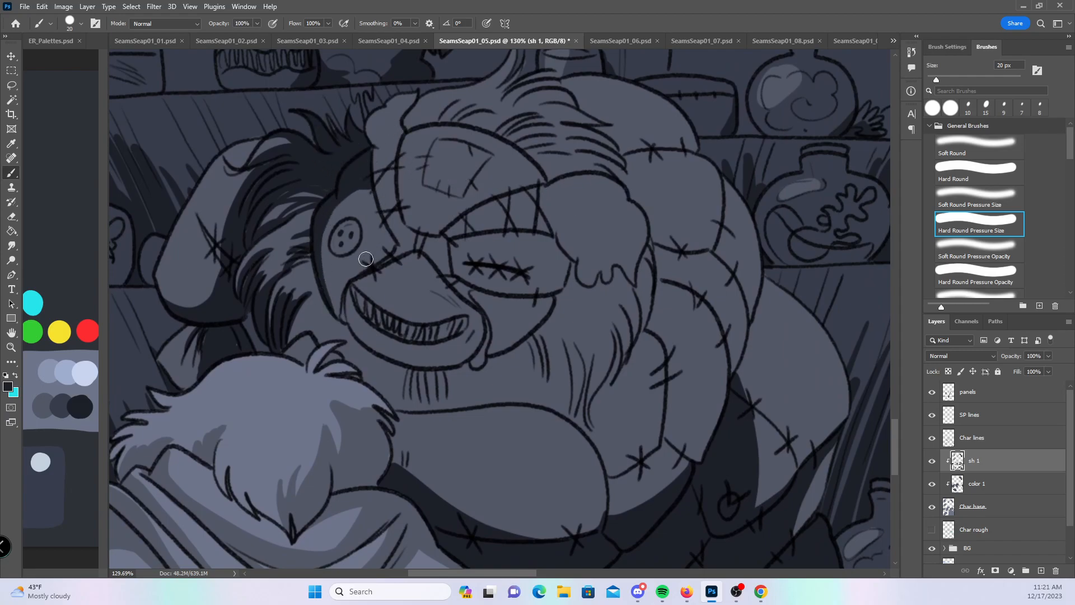
pyautogui.moveTo(349, 293)
pyautogui.mouseDown()
pyautogui.moveTo(353, 330)
pyautogui.moveTo(346, 303)
pyautogui.moveTo(353, 328)
pyautogui.moveTo(327, 303)
pyautogui.moveTo(360, 341)
pyautogui.moveTo(320, 300)
pyautogui.moveTo(340, 335)
pyautogui.moveTo(315, 276)
pyautogui.moveTo(331, 328)
pyautogui.moveTo(393, 359)
pyautogui.moveTo(347, 305)
pyautogui.moveTo(390, 355)
pyautogui.moveTo(420, 367)
pyautogui.moveTo(364, 353)
pyautogui.moveTo(433, 296)
pyautogui.mouseUp()
pyautogui.moveTo(409, 369); pyautogui.dragTo(405, 383)
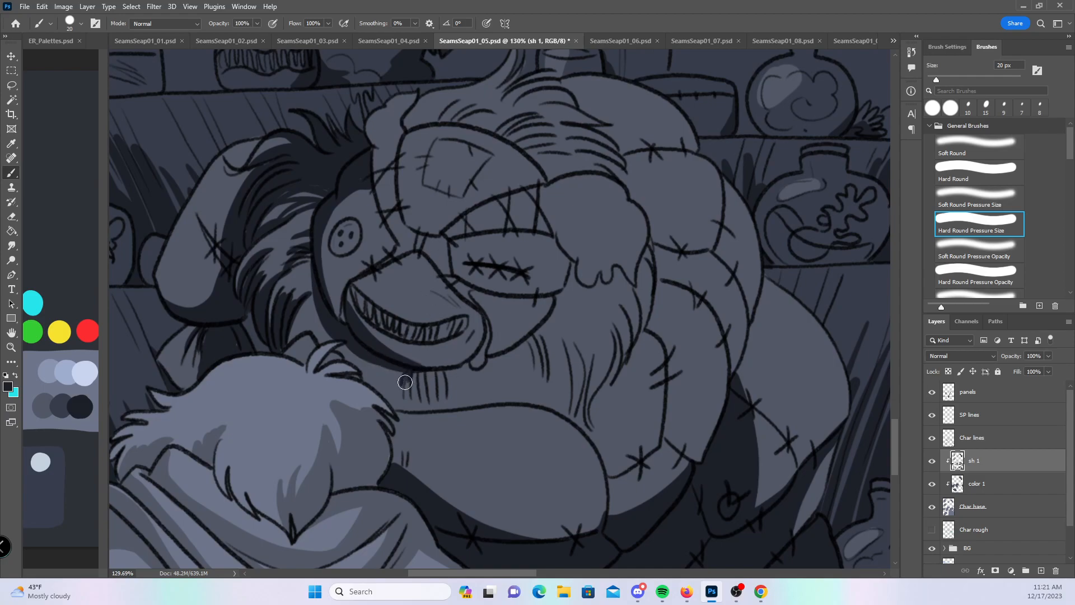
pyautogui.moveTo(407, 148)
pyautogui.mouseDown()
pyautogui.moveTo(407, 211)
pyautogui.moveTo(421, 228)
pyautogui.mouseUp()
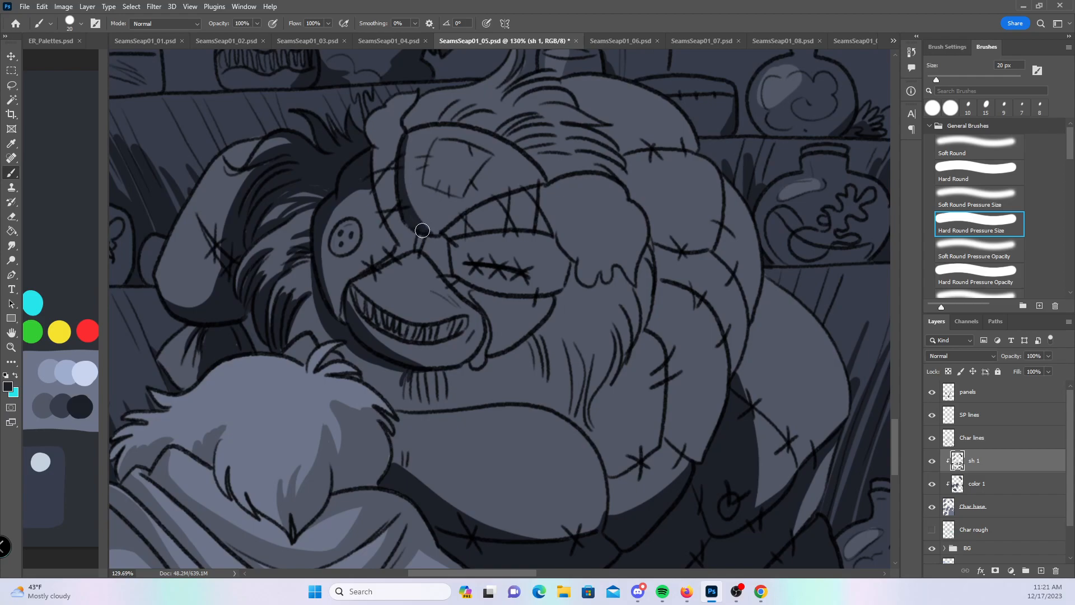
pyautogui.moveTo(411, 124)
pyautogui.mouseDown()
pyautogui.moveTo(431, 87)
pyautogui.moveTo(416, 126)
pyautogui.moveTo(456, 92)
pyautogui.moveTo(438, 125)
pyautogui.moveTo(478, 101)
pyautogui.moveTo(447, 119)
pyautogui.moveTo(486, 115)
pyautogui.moveTo(427, 122)
pyautogui.mouseUp()
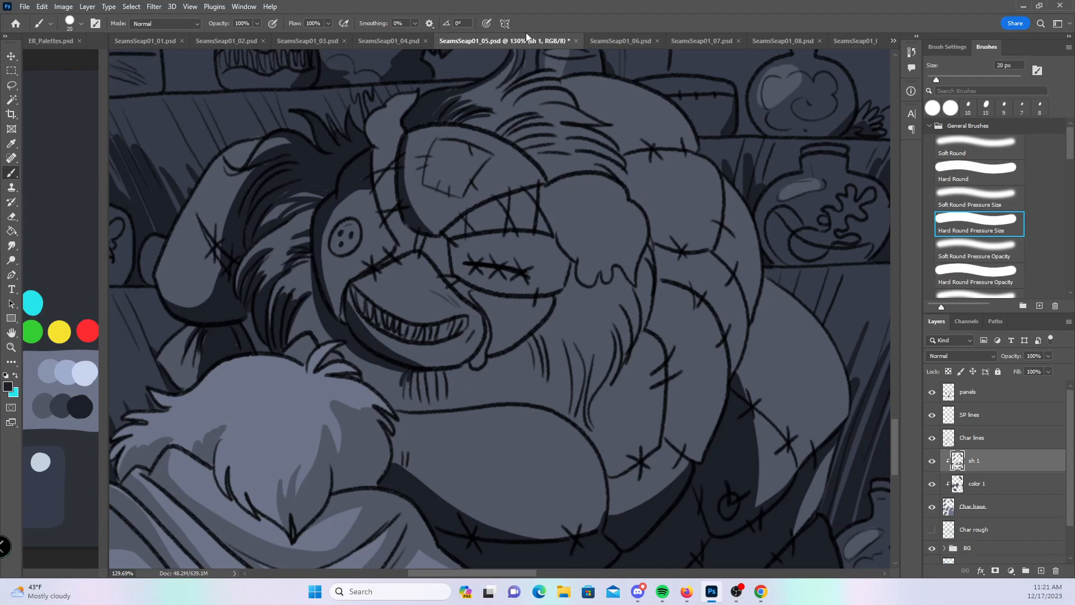
# - Shade the stitched-eye patch and cheek edge, plus the fur beneath the dripping patch and the hair above it
pyautogui.moveTo(451, 240)
pyautogui.mouseDown()
pyautogui.moveTo(475, 279)
pyautogui.moveTo(528, 291)
pyautogui.moveTo(518, 222)
pyautogui.moveTo(501, 329)
pyautogui.moveTo(474, 295)
pyautogui.moveTo(489, 350)
pyautogui.moveTo(491, 333)
pyautogui.moveTo(554, 330)
pyautogui.moveTo(545, 330)
pyautogui.moveTo(555, 350)
pyautogui.moveTo(565, 318)
pyautogui.mouseUp()
pyautogui.moveTo(662, 254); pyautogui.dragTo(605, 359)
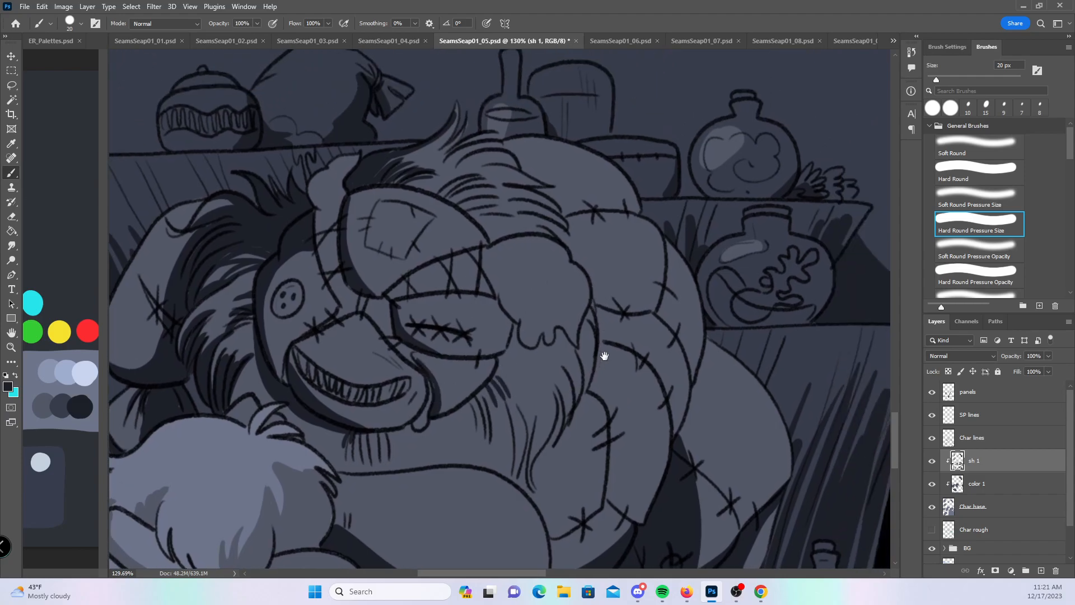
pyautogui.moveTo(517, 337)
pyautogui.mouseDown()
pyautogui.moveTo(471, 399)
pyautogui.moveTo(504, 425)
pyautogui.moveTo(512, 370)
pyautogui.moveTo(517, 420)
pyautogui.moveTo(508, 361)
pyautogui.moveTo(529, 347)
pyautogui.moveTo(505, 365)
pyautogui.moveTo(542, 336)
pyautogui.mouseUp()
pyautogui.moveTo(493, 232)
pyautogui.mouseDown()
pyautogui.moveTo(504, 213)
pyautogui.moveTo(493, 235)
pyautogui.moveTo(515, 232)
pyautogui.moveTo(502, 226)
pyautogui.mouseUp()
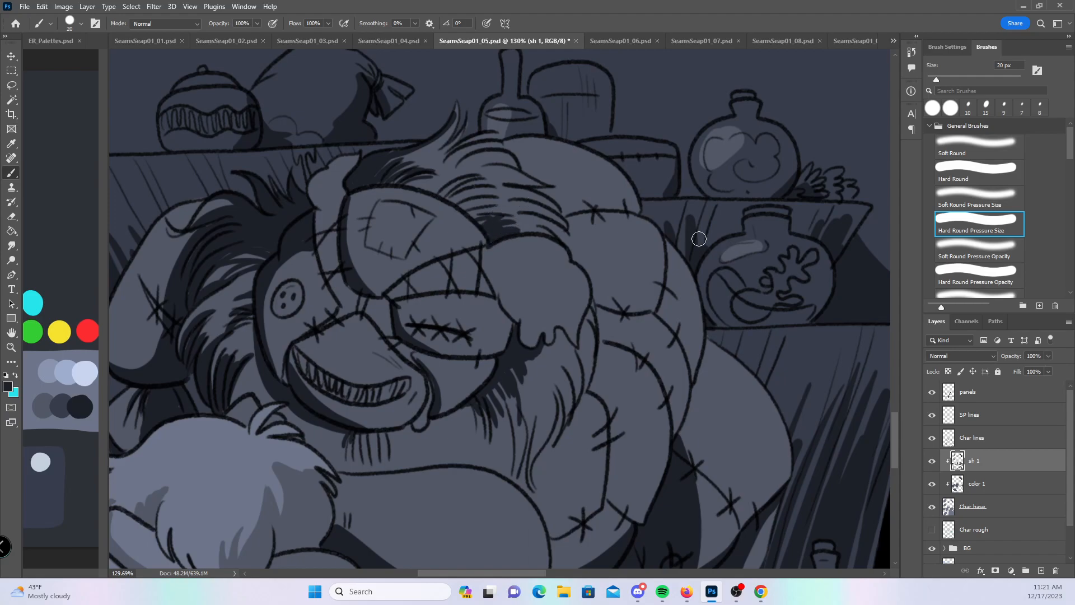
# - Shade the stitched shoulder patches directly behind the monster's hair and dripping head patch
pyautogui.moveTo(572, 215)
pyautogui.mouseDown()
pyautogui.moveTo(650, 206)
pyautogui.moveTo(593, 208)
pyautogui.moveTo(652, 217)
pyautogui.moveTo(670, 201)
pyautogui.mouseUp()
pyautogui.moveTo(583, 259)
pyautogui.mouseDown()
pyautogui.moveTo(602, 297)
pyautogui.moveTo(633, 311)
pyautogui.mouseUp()
pyautogui.moveTo(594, 278); pyautogui.dragTo(616, 301)
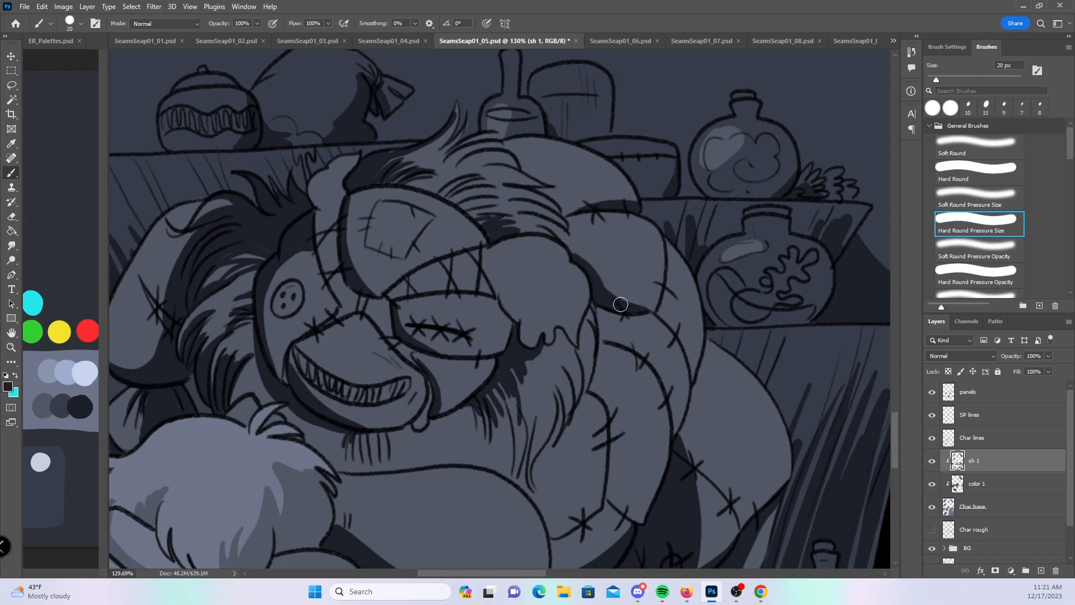
# - Fill in shadow on the beard under the monster's snout, between the button-eyed cheek and the hooded character's hair
pyautogui.moveTo(892, 432); pyautogui.dragTo(892, 446)
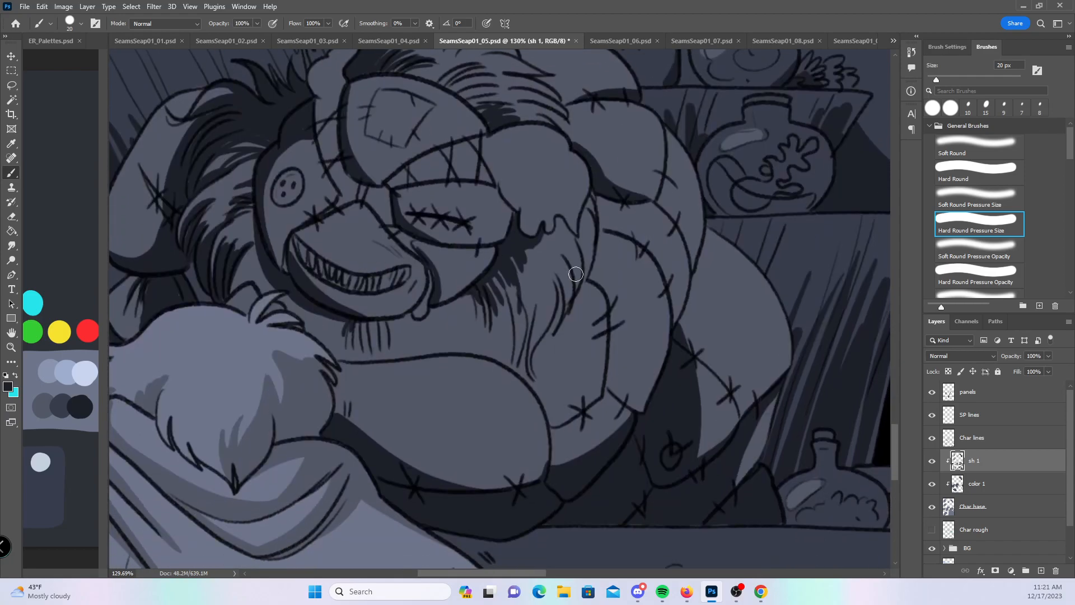
pyautogui.moveTo(317, 302)
pyautogui.mouseDown()
pyautogui.moveTo(347, 336)
pyautogui.moveTo(267, 284)
pyautogui.mouseUp()
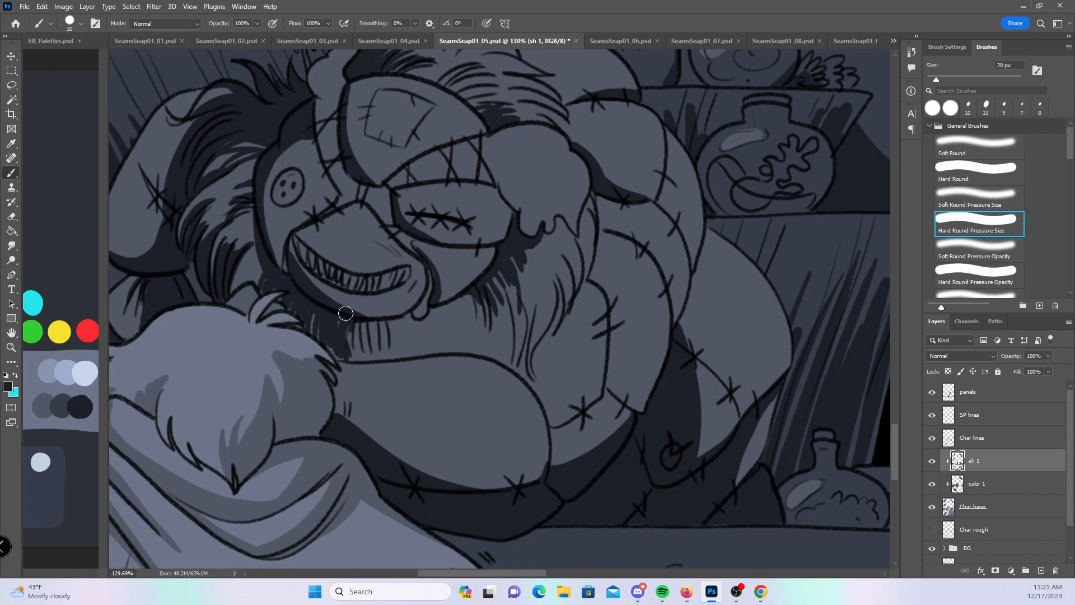
pyautogui.moveTo(312, 322)
pyautogui.mouseDown()
pyautogui.moveTo(345, 311)
pyautogui.moveTo(359, 334)
pyautogui.moveTo(373, 330)
pyautogui.moveTo(330, 348)
pyautogui.moveTo(348, 354)
pyautogui.mouseUp()
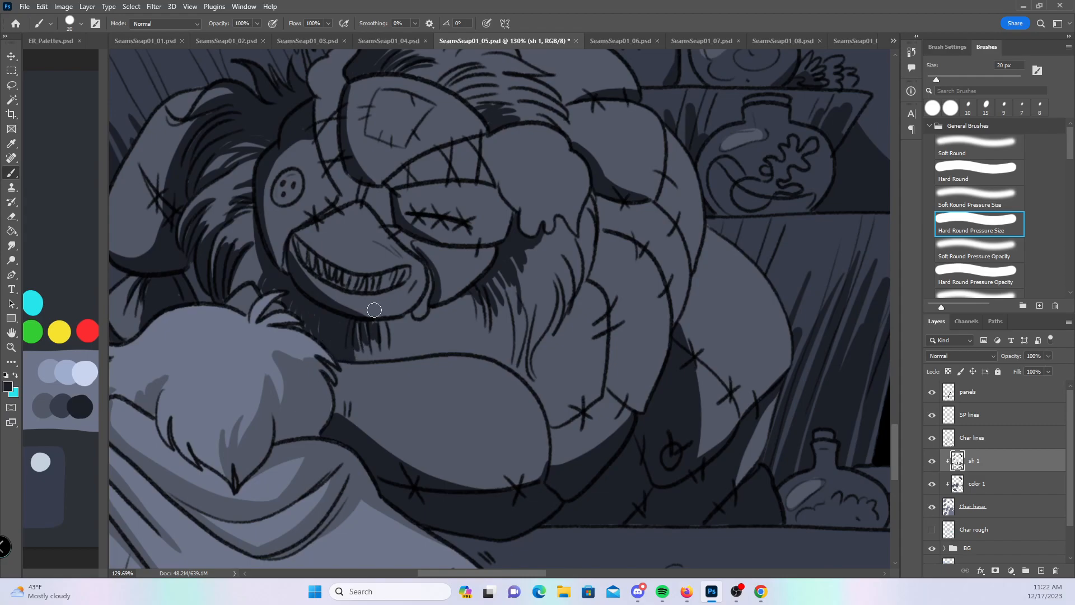
# - Add shadow strands to the beard below the dripping patch and shade the stitched shoulder area beside it
pyautogui.moveTo(538, 299)
pyautogui.mouseDown()
pyautogui.moveTo(524, 371)
pyautogui.moveTo(548, 304)
pyautogui.moveTo(555, 327)
pyautogui.mouseUp()
pyautogui.moveTo(558, 278)
pyautogui.mouseDown()
pyautogui.moveTo(533, 380)
pyautogui.moveTo(563, 302)
pyautogui.mouseUp()
pyautogui.moveTo(556, 250)
pyautogui.mouseDown()
pyautogui.moveTo(559, 316)
pyautogui.moveTo(576, 291)
pyautogui.moveTo(572, 316)
pyautogui.mouseUp()
pyautogui.moveTo(574, 232); pyautogui.dragTo(572, 304)
pyautogui.moveTo(529, 364)
pyautogui.mouseDown()
pyautogui.moveTo(588, 291)
pyautogui.moveTo(592, 263)
pyautogui.moveTo(562, 340)
pyautogui.moveTo(531, 374)
pyautogui.moveTo(539, 335)
pyautogui.mouseUp()
pyautogui.moveTo(603, 202); pyautogui.dragTo(590, 273)
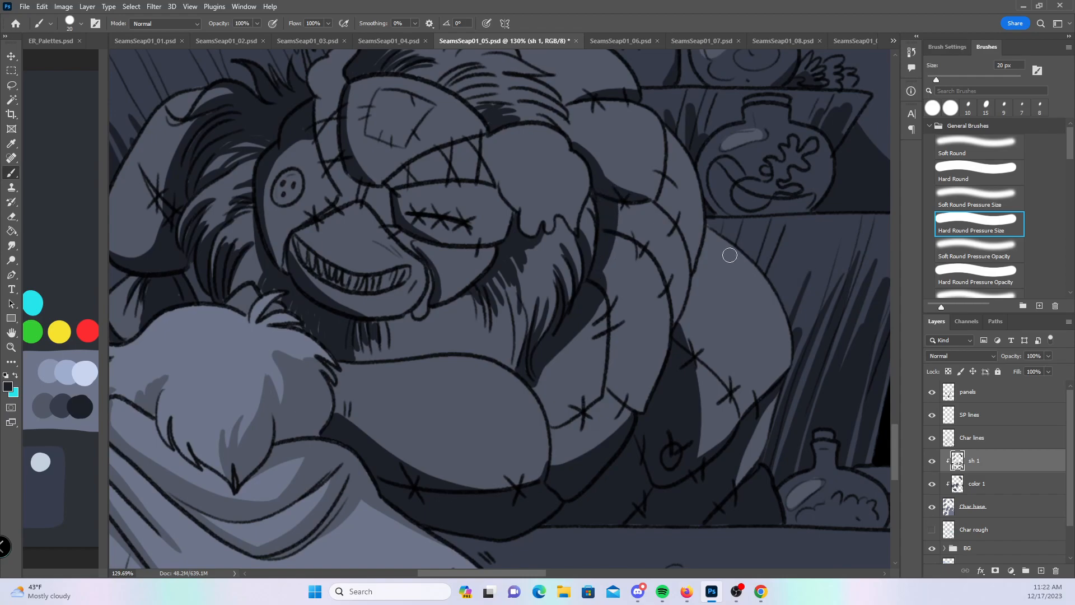
# - Shade the inner rim and lower edge of the needle's eye in the close-up face panel
pyautogui.scroll(-6, 703, 292)
pyautogui.moveTo(780, 446)
pyautogui.mouseDown()
pyautogui.moveTo(348, 409)
pyautogui.moveTo(252, 427)
pyautogui.moveTo(559, 366)
pyautogui.mouseUp()
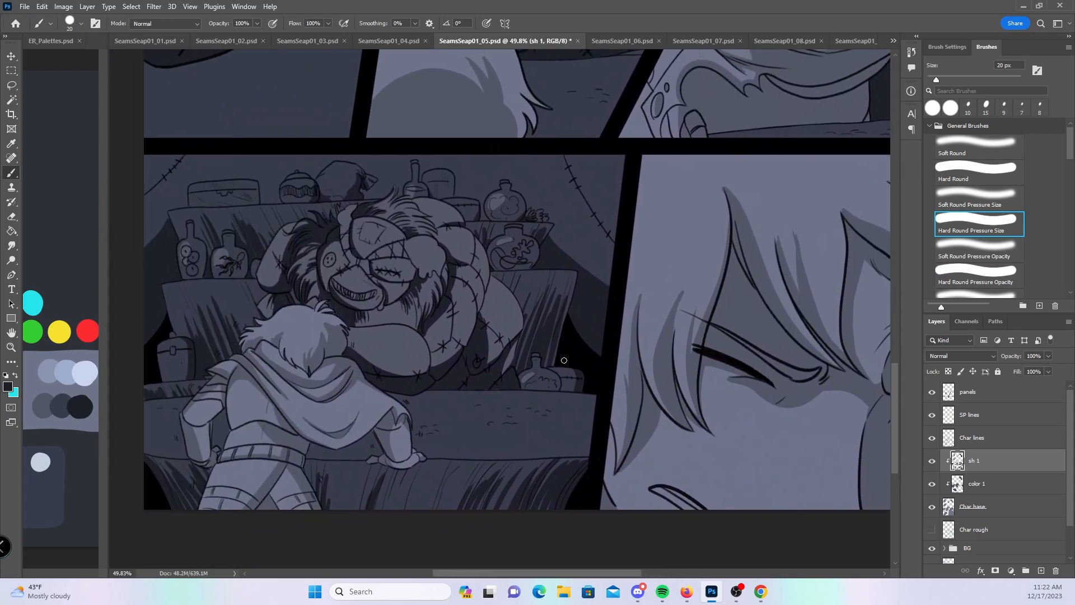
pyautogui.moveTo(711, 359); pyautogui.dragTo(339, 397)
pyautogui.press('z')
pyautogui.moveTo(687, 299); pyautogui.dragTo(736, 294)
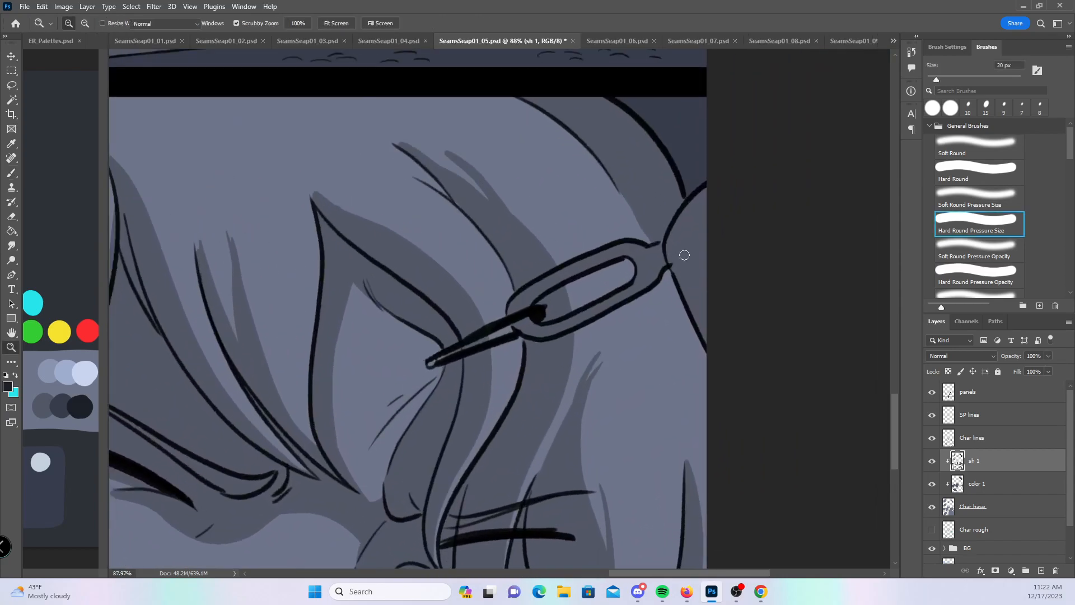
pyautogui.moveTo(531, 302); pyautogui.dragTo(565, 280)
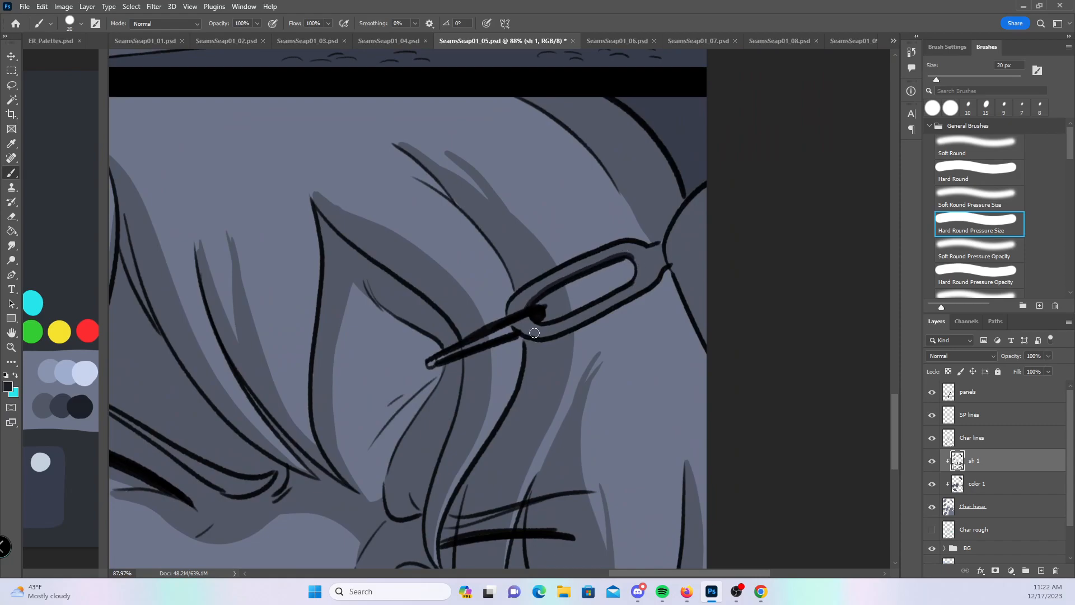
pyautogui.moveTo(516, 327)
pyautogui.mouseDown()
pyautogui.moveTo(570, 325)
pyautogui.moveTo(665, 264)
pyautogui.mouseUp()
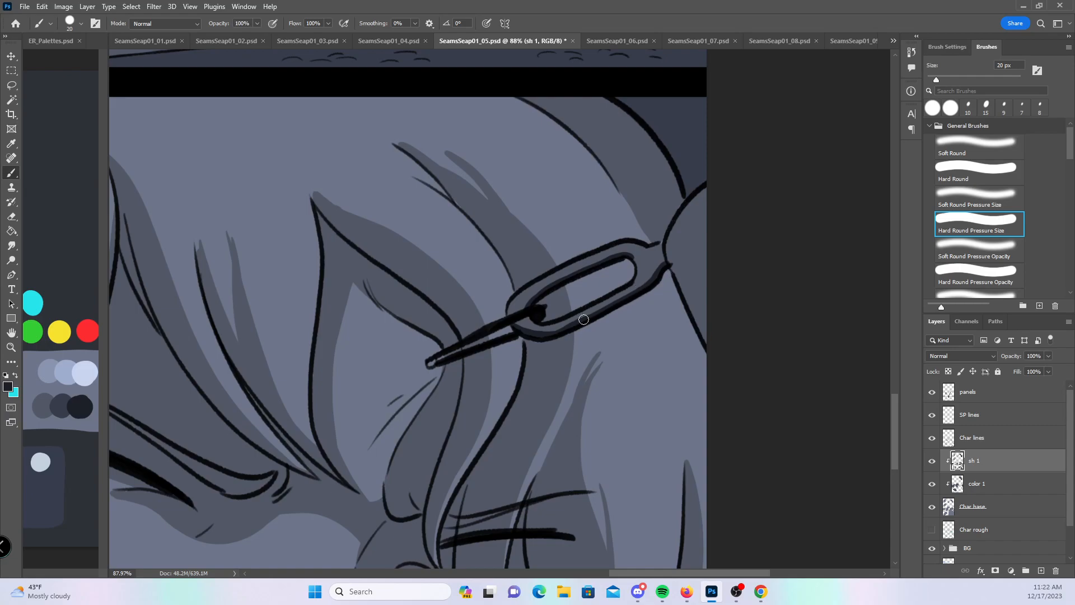
pyautogui.scroll(-10, 631, 341)
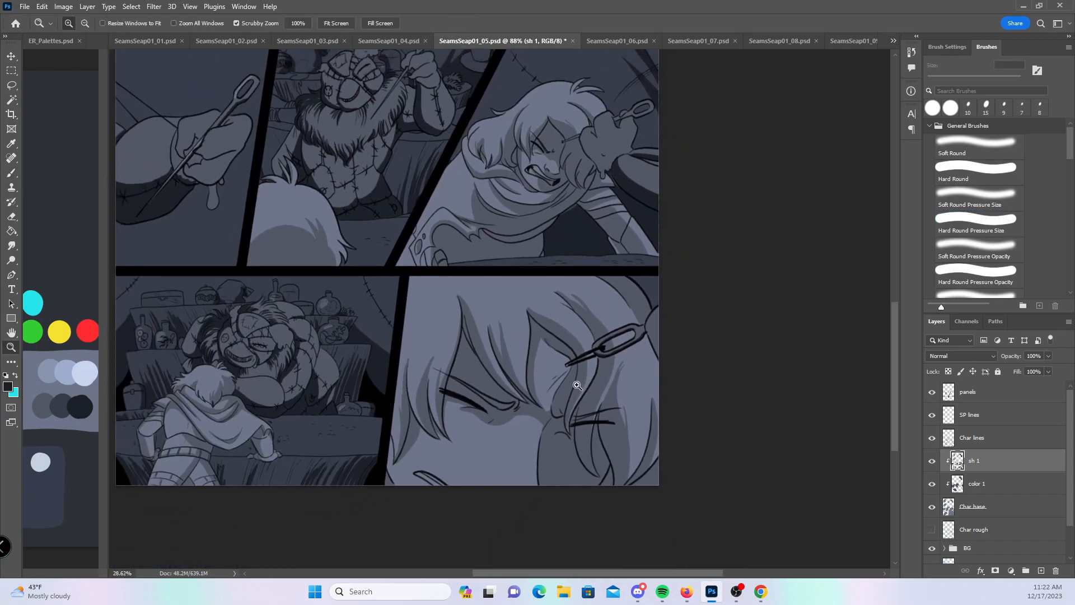
pyautogui.moveTo(495, 391); pyautogui.dragTo(578, 446)
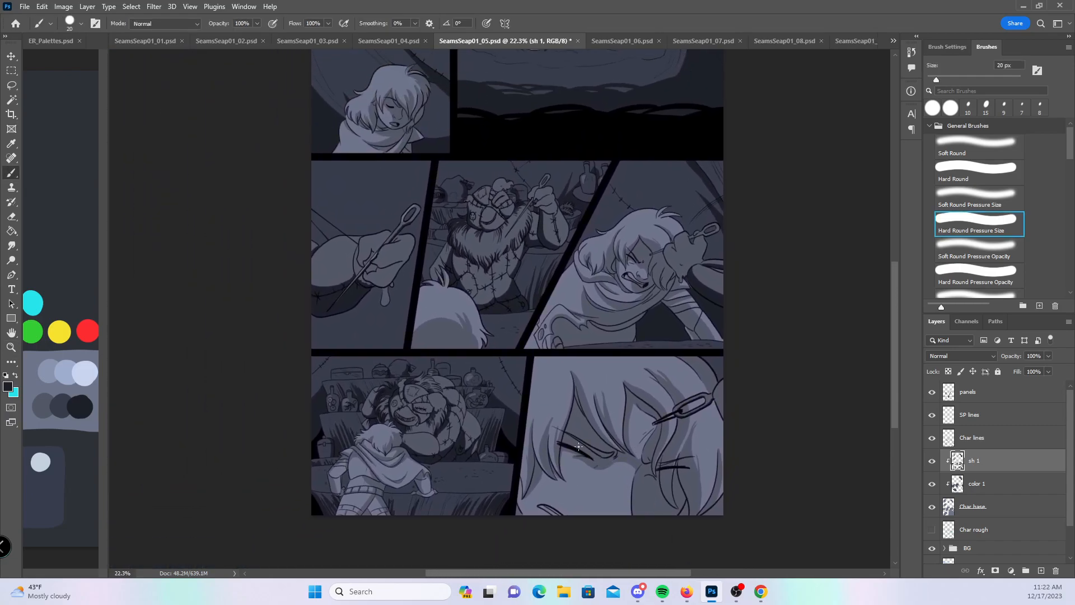
# - Save the current comic page and bring up the top panel of SeamsSeap01_06.psd
pyautogui.hotkey('ctrl', 's')
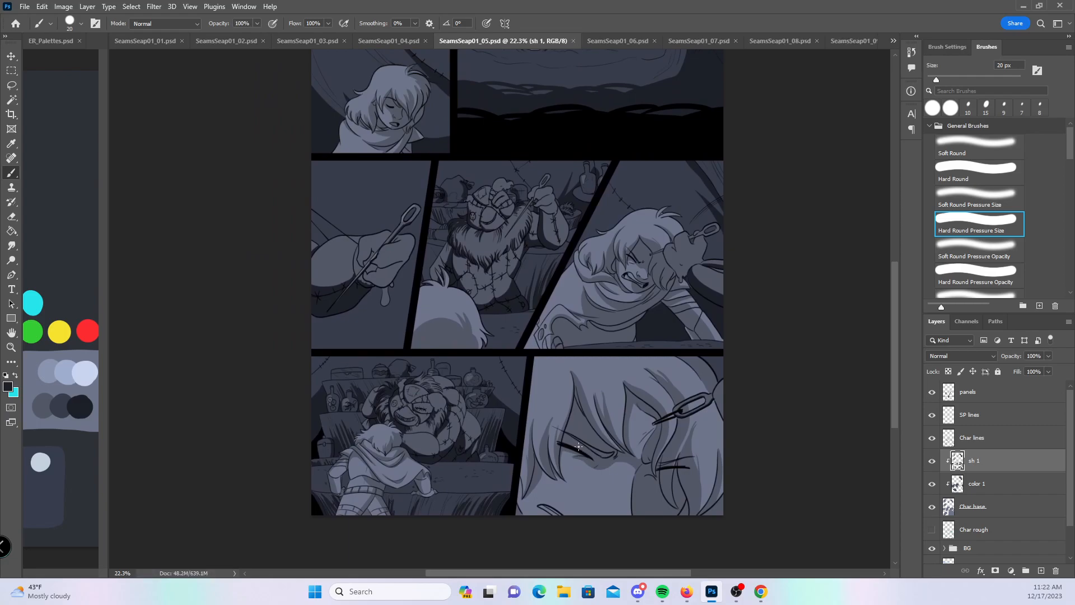
pyautogui.click(626, 39)
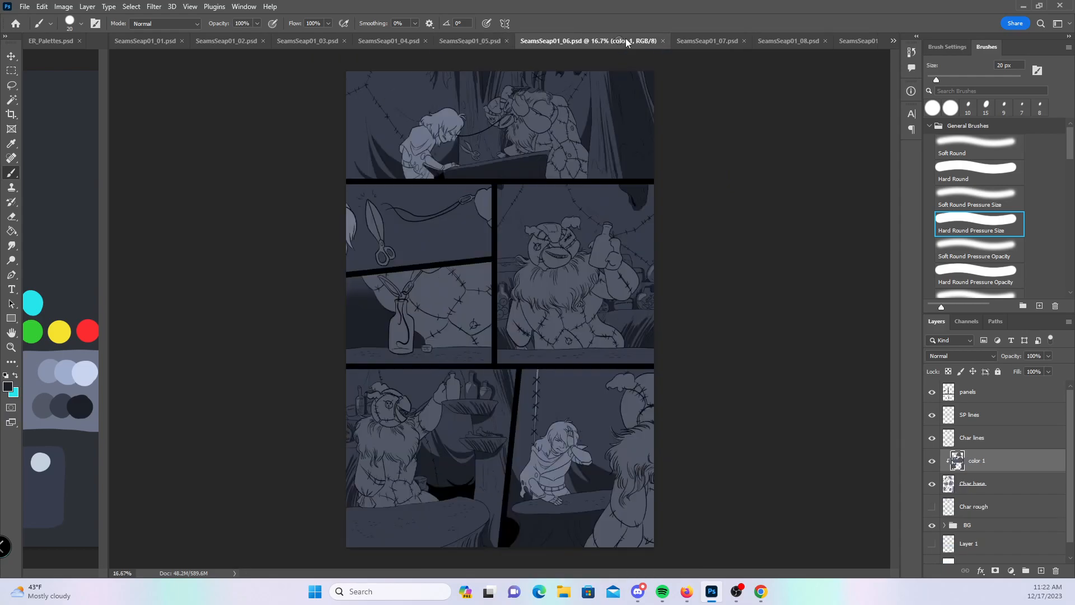
pyautogui.scroll(5, 449, 93)
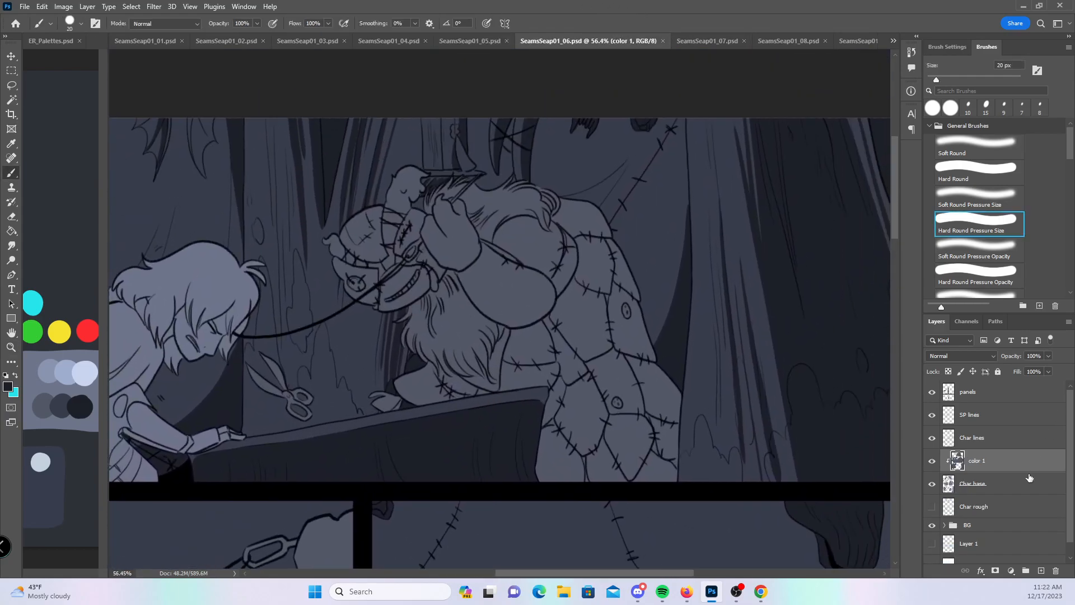
# - Add a layer named "sh 1" above "color 1" and make it a clipping mask
pyautogui.click(1043, 569)
pyautogui.doubleClick(970, 460)
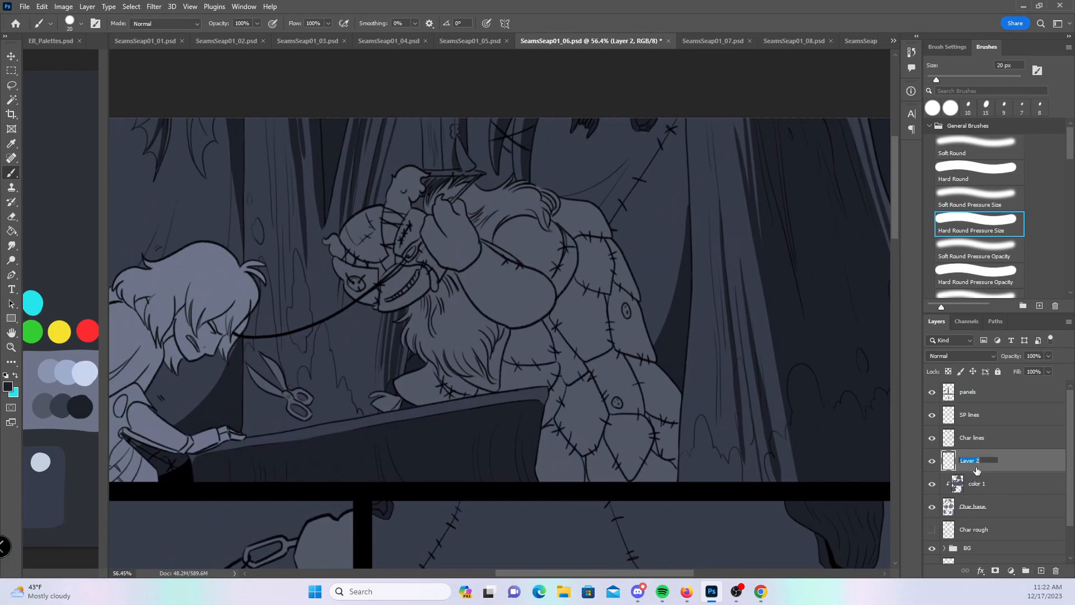
pyautogui.press('Return')
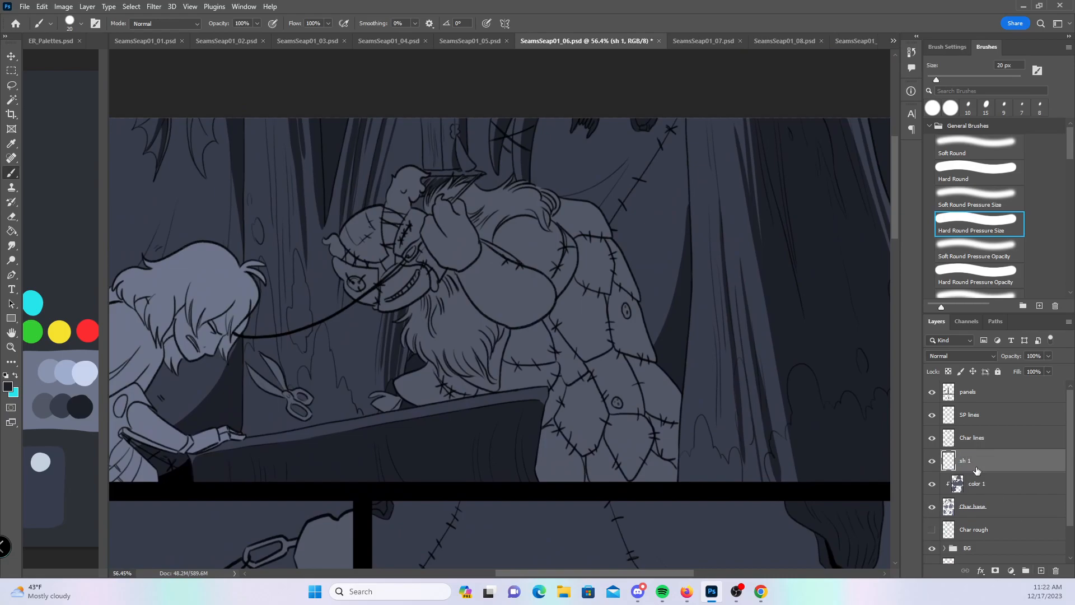
pyautogui.rightClick(977, 470)
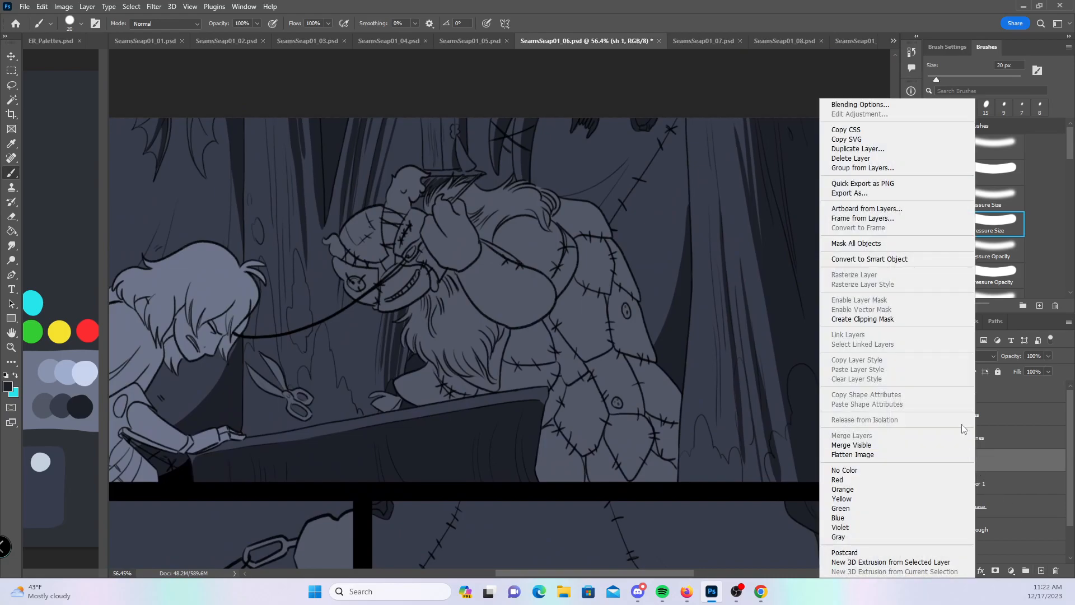
pyautogui.click(897, 318)
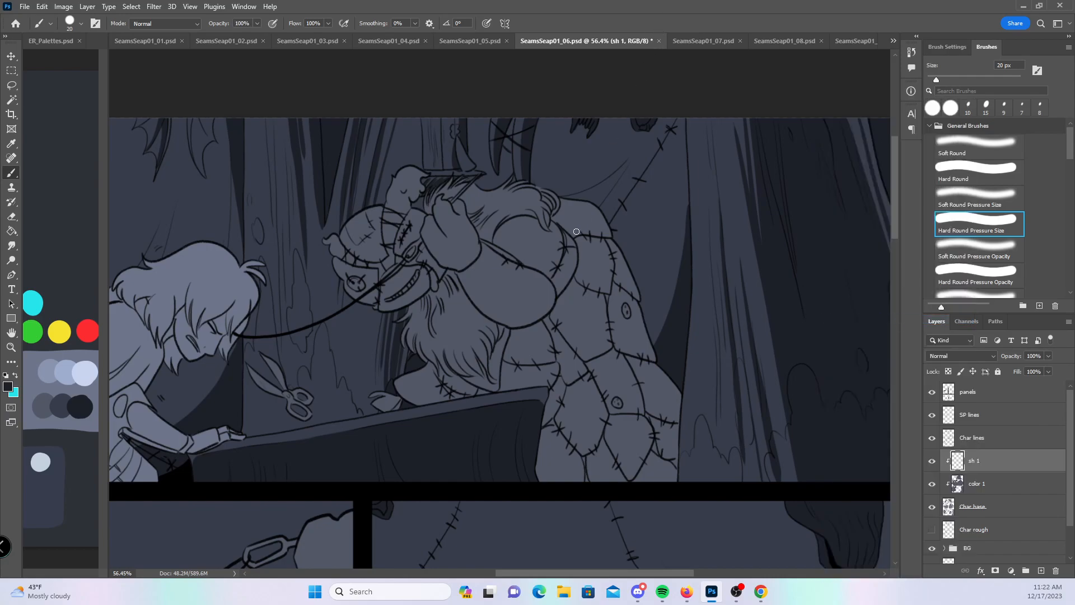
# - Shade the underside of the monster's raised arm and outline a shadow edge down its belly and leg with a 30 px brush
pyautogui.scroll(4, 567, 281)
pyautogui.moveTo(431, 284)
pyautogui.mouseDown()
pyautogui.moveTo(388, 275)
pyautogui.moveTo(446, 312)
pyautogui.moveTo(488, 317)
pyautogui.mouseUp()
pyautogui.press(']')
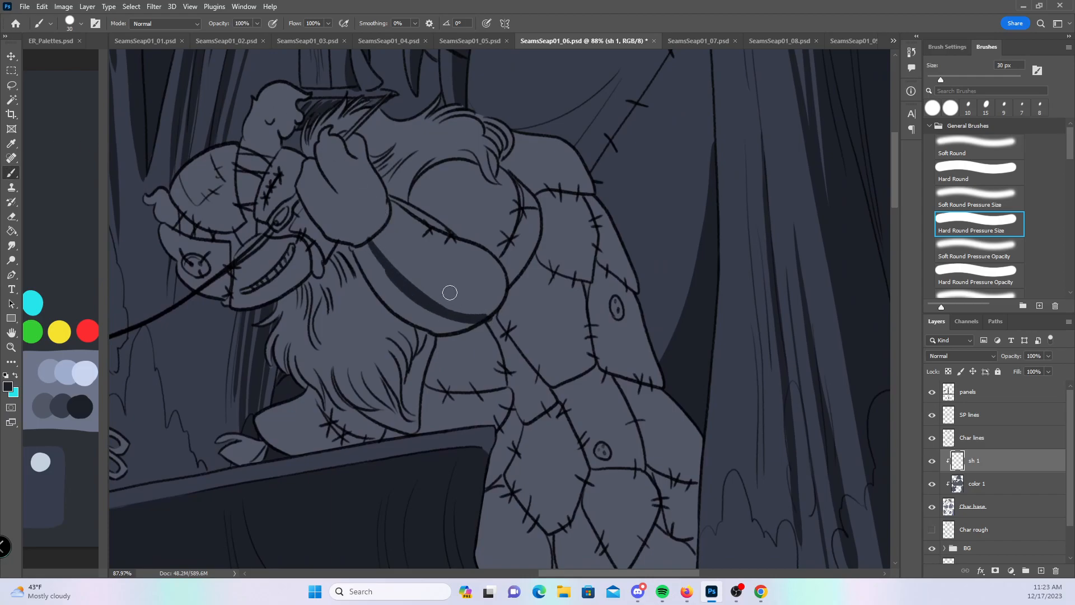
pyautogui.moveTo(364, 240)
pyautogui.mouseDown()
pyautogui.moveTo(386, 280)
pyautogui.moveTo(358, 252)
pyautogui.moveTo(426, 325)
pyautogui.moveTo(391, 284)
pyautogui.moveTo(450, 330)
pyautogui.moveTo(492, 317)
pyautogui.moveTo(471, 381)
pyautogui.moveTo(508, 400)
pyautogui.mouseUp()
pyautogui.moveTo(580, 383); pyautogui.dragTo(526, 264)
pyautogui.moveTo(451, 280)
pyautogui.mouseDown()
pyautogui.moveTo(485, 300)
pyautogui.moveTo(475, 308)
pyautogui.moveTo(486, 300)
pyautogui.moveTo(518, 419)
pyautogui.moveTo(524, 399)
pyautogui.moveTo(509, 410)
pyautogui.moveTo(527, 380)
pyautogui.moveTo(561, 457)
pyautogui.mouseUp()
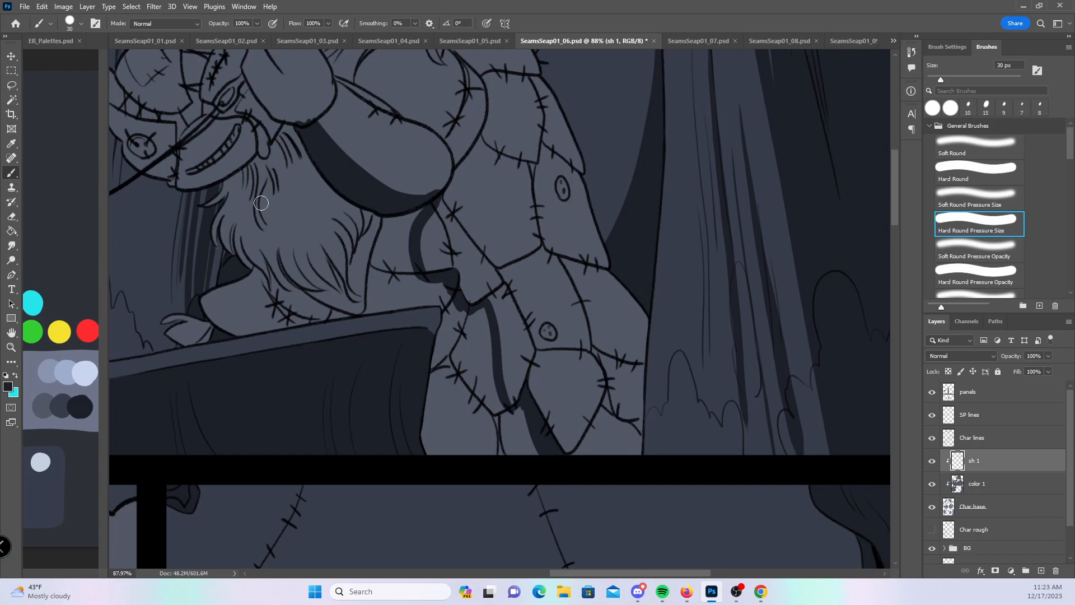
# - Paint shadow strands along the lower edge of the monster's beard in the top panel
pyautogui.moveTo(256, 275); pyautogui.dragTo(278, 288)
pyautogui.moveTo(253, 242); pyautogui.dragTo(279, 297)
pyautogui.moveTo(275, 243)
pyautogui.mouseDown()
pyautogui.moveTo(300, 292)
pyautogui.moveTo(313, 292)
pyautogui.mouseUp()
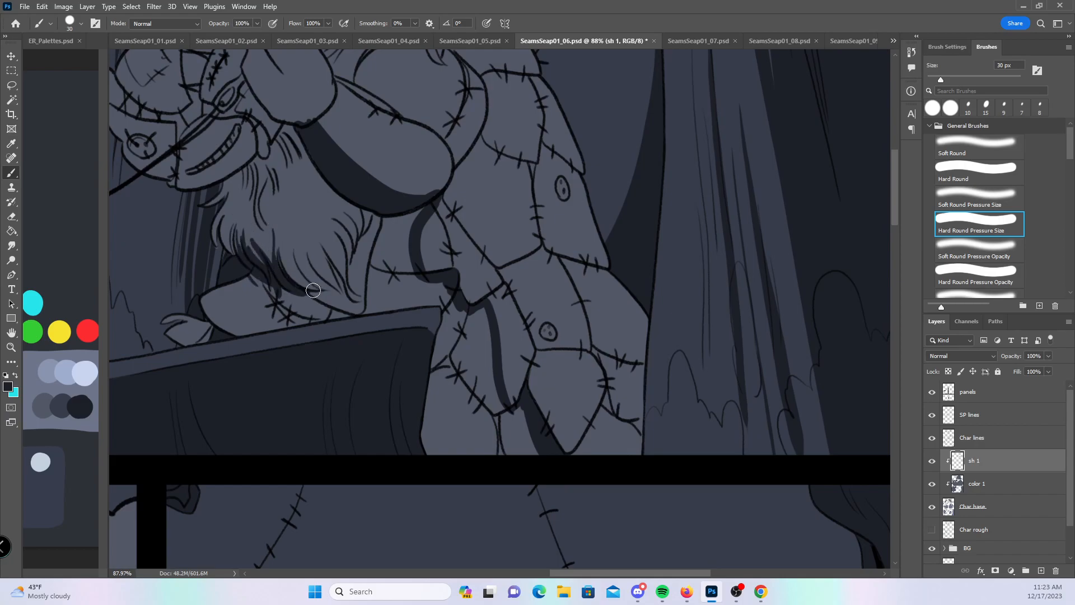
pyautogui.moveTo(284, 256); pyautogui.dragTo(318, 288)
pyautogui.moveTo(290, 229)
pyautogui.mouseDown()
pyautogui.moveTo(320, 288)
pyautogui.moveTo(294, 243)
pyautogui.moveTo(325, 271)
pyautogui.moveTo(304, 260)
pyautogui.moveTo(307, 234)
pyautogui.moveTo(358, 305)
pyautogui.mouseUp()
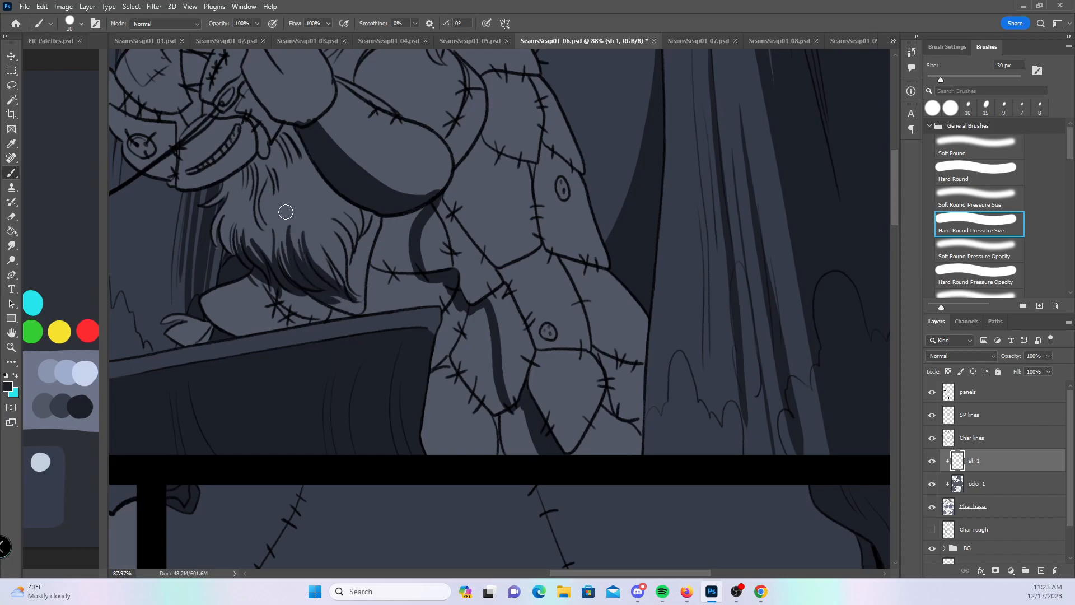
# - Shade the monster's stitched arm resting on the table beneath the beard
pyautogui.moveTo(228, 278); pyautogui.dragTo(291, 308)
pyautogui.moveTo(233, 334)
pyautogui.mouseDown()
pyautogui.moveTo(275, 315)
pyautogui.moveTo(262, 299)
pyautogui.mouseUp()
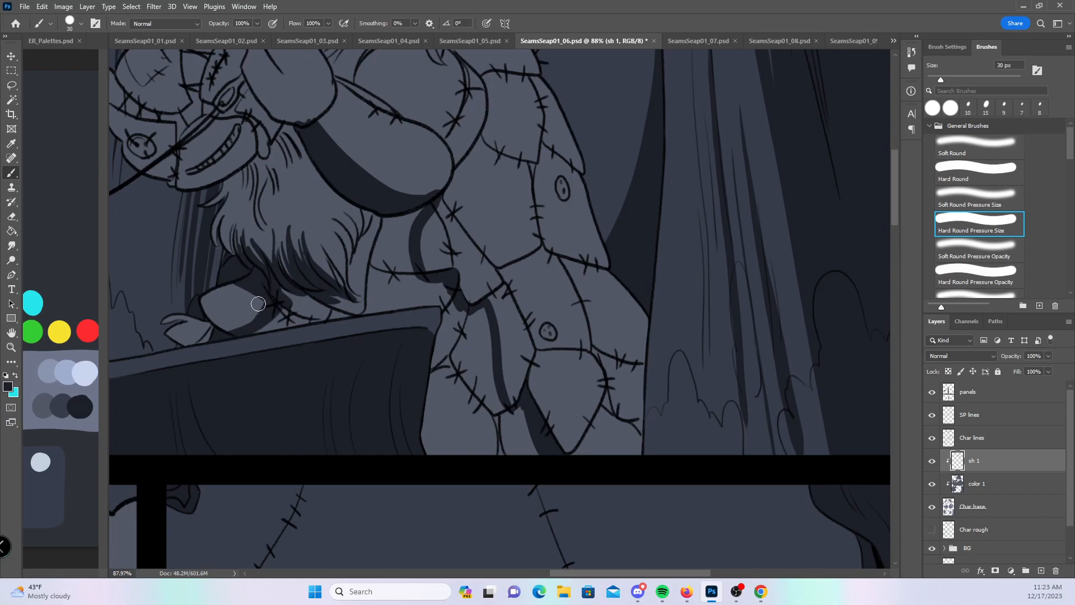
pyautogui.moveTo(199, 336)
pyautogui.mouseDown()
pyautogui.moveTo(215, 240)
pyautogui.moveTo(272, 258)
pyautogui.moveTo(254, 331)
pyautogui.moveTo(274, 318)
pyautogui.moveTo(278, 294)
pyautogui.moveTo(320, 330)
pyautogui.moveTo(335, 321)
pyautogui.moveTo(340, 270)
pyautogui.moveTo(318, 242)
pyautogui.moveTo(374, 320)
pyautogui.moveTo(329, 222)
pyautogui.moveTo(363, 309)
pyautogui.mouseUp()
# - Fill the shadow areas beside the beard and on the monster's belly and legs with Hard Round, returning to Hard Round Pressure Size
pyautogui.moveTo(336, 204)
pyautogui.mouseDown()
pyautogui.moveTo(358, 213)
pyautogui.moveTo(328, 215)
pyautogui.moveTo(345, 226)
pyautogui.moveTo(352, 257)
pyautogui.moveTo(336, 216)
pyautogui.moveTo(353, 265)
pyautogui.moveTo(342, 206)
pyautogui.moveTo(356, 273)
pyautogui.moveTo(372, 223)
pyautogui.moveTo(402, 236)
pyautogui.moveTo(387, 240)
pyautogui.moveTo(401, 248)
pyautogui.moveTo(398, 219)
pyautogui.moveTo(415, 201)
pyautogui.mouseUp()
pyautogui.click(991, 171)
pyautogui.moveTo(396, 304)
pyautogui.mouseDown()
pyautogui.moveTo(459, 248)
pyautogui.moveTo(438, 285)
pyautogui.moveTo(467, 336)
pyautogui.moveTo(480, 321)
pyautogui.moveTo(486, 334)
pyautogui.moveTo(442, 364)
pyautogui.moveTo(437, 435)
pyautogui.moveTo(465, 367)
pyautogui.moveTo(493, 374)
pyautogui.moveTo(526, 434)
pyautogui.moveTo(541, 429)
pyautogui.mouseUp()
pyautogui.moveTo(625, 269)
pyautogui.mouseDown()
pyautogui.moveTo(600, 412)
pyautogui.moveTo(627, 262)
pyautogui.moveTo(581, 412)
pyautogui.moveTo(611, 366)
pyautogui.moveTo(597, 398)
pyautogui.moveTo(617, 386)
pyautogui.moveTo(628, 466)
pyautogui.moveTo(652, 305)
pyautogui.moveTo(641, 350)
pyautogui.mouseUp()
pyautogui.moveTo(536, 209); pyautogui.dragTo(660, 317)
pyautogui.click(981, 224)
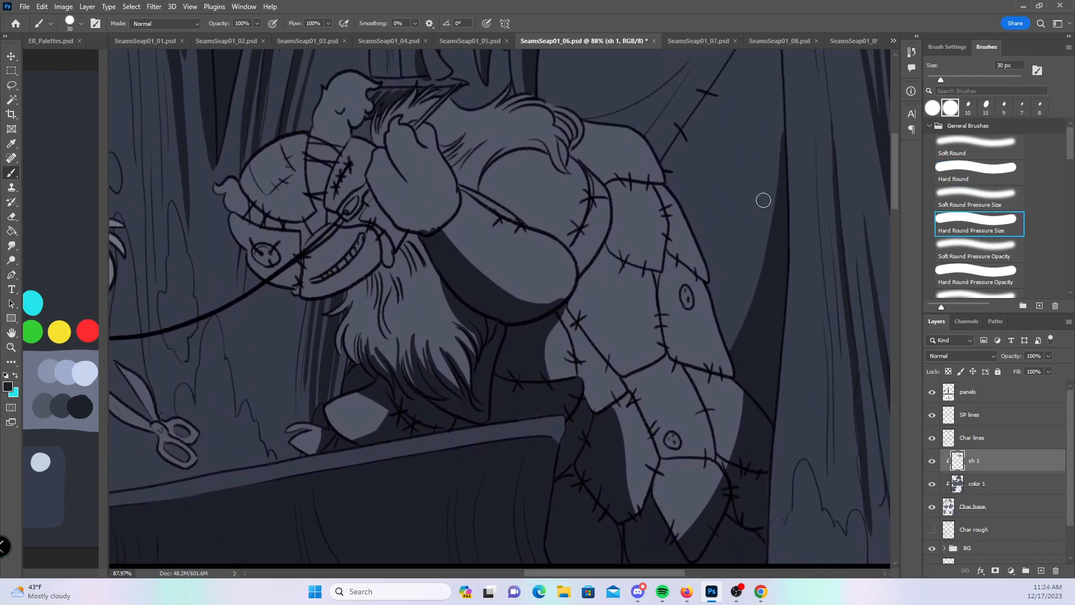
# - Paint shadow strands in the beard under the monster's jaw and down its front side with a 20 px brush
pyautogui.press('[')
pyautogui.moveTo(337, 308); pyautogui.dragTo(365, 275)
pyautogui.moveTo(366, 319); pyautogui.dragTo(379, 265)
pyautogui.moveTo(385, 334)
pyautogui.mouseDown()
pyautogui.moveTo(387, 268)
pyautogui.moveTo(390, 341)
pyautogui.mouseUp()
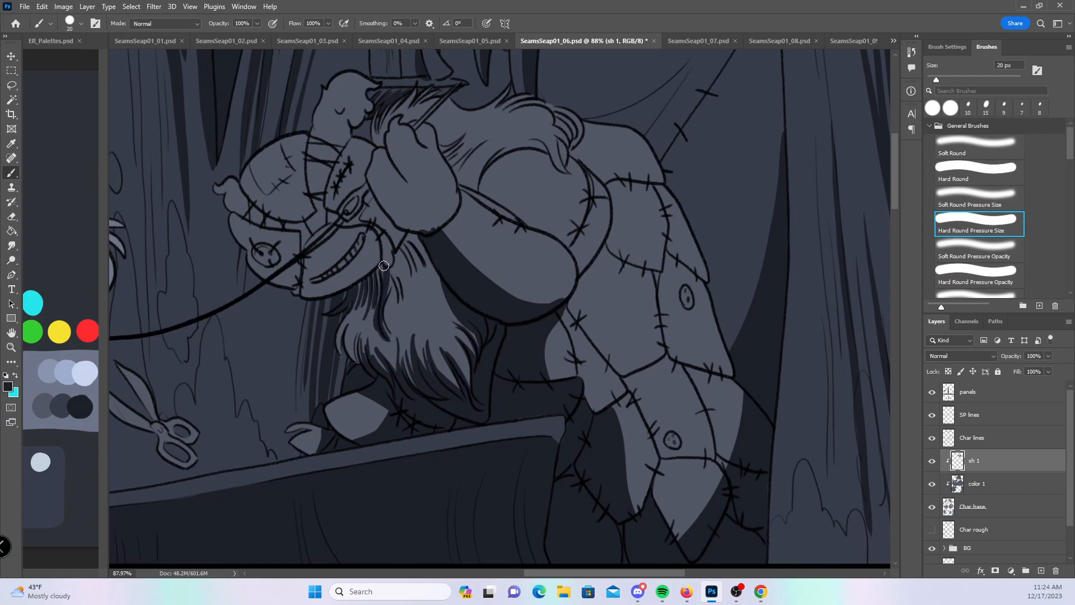
pyautogui.moveTo(365, 284)
pyautogui.mouseDown()
pyautogui.moveTo(370, 295)
pyautogui.moveTo(382, 286)
pyautogui.moveTo(376, 312)
pyautogui.moveTo(377, 280)
pyautogui.moveTo(408, 238)
pyautogui.mouseUp()
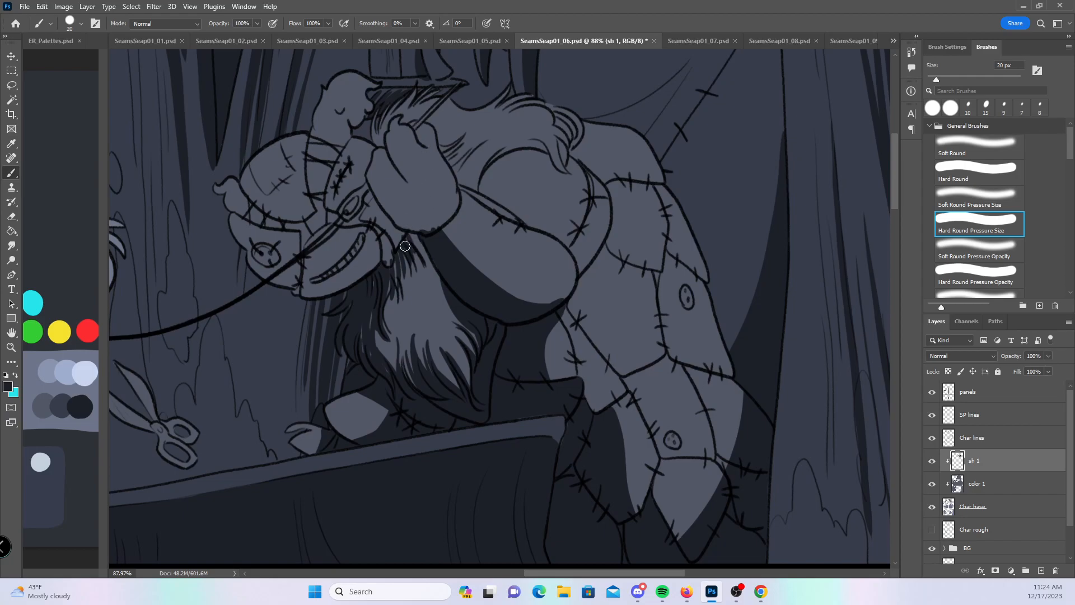
pyautogui.moveTo(406, 232); pyautogui.dragTo(398, 248)
pyautogui.moveTo(405, 336); pyautogui.dragTo(385, 369)
pyautogui.moveTo(404, 320); pyautogui.dragTo(400, 359)
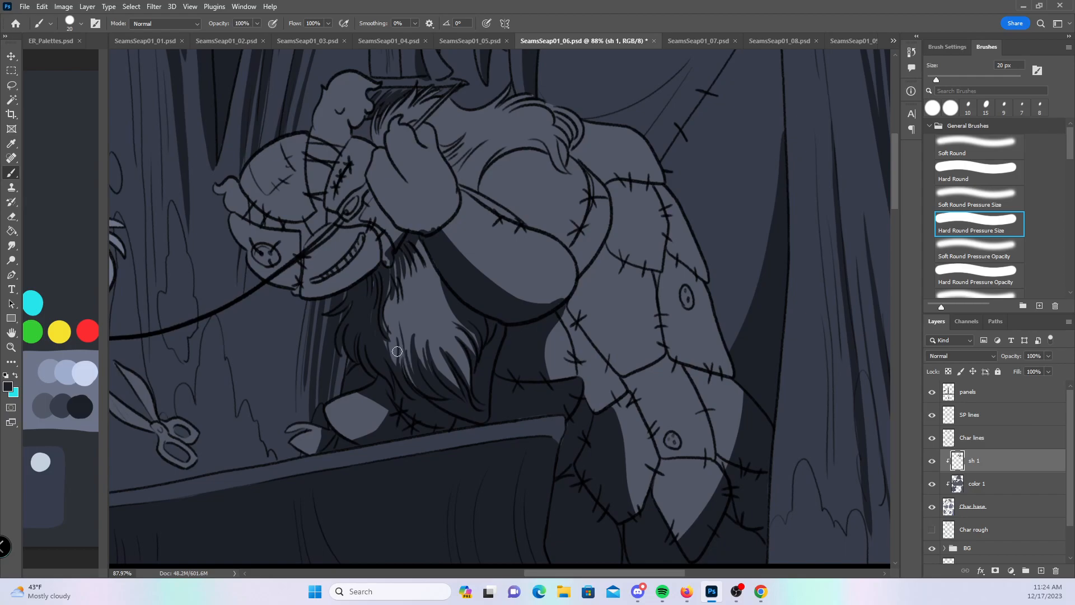
# - Shade the underside of the monster's face and jaw and the area along the stitched head patch
pyautogui.moveTo(234, 222)
pyautogui.mouseDown()
pyautogui.moveTo(258, 274)
pyautogui.moveTo(277, 281)
pyautogui.moveTo(297, 281)
pyautogui.moveTo(253, 242)
pyautogui.moveTo(262, 261)
pyautogui.moveTo(300, 216)
pyautogui.moveTo(323, 253)
pyautogui.moveTo(302, 288)
pyautogui.moveTo(327, 292)
pyautogui.moveTo(312, 283)
pyautogui.moveTo(377, 261)
pyautogui.mouseUp()
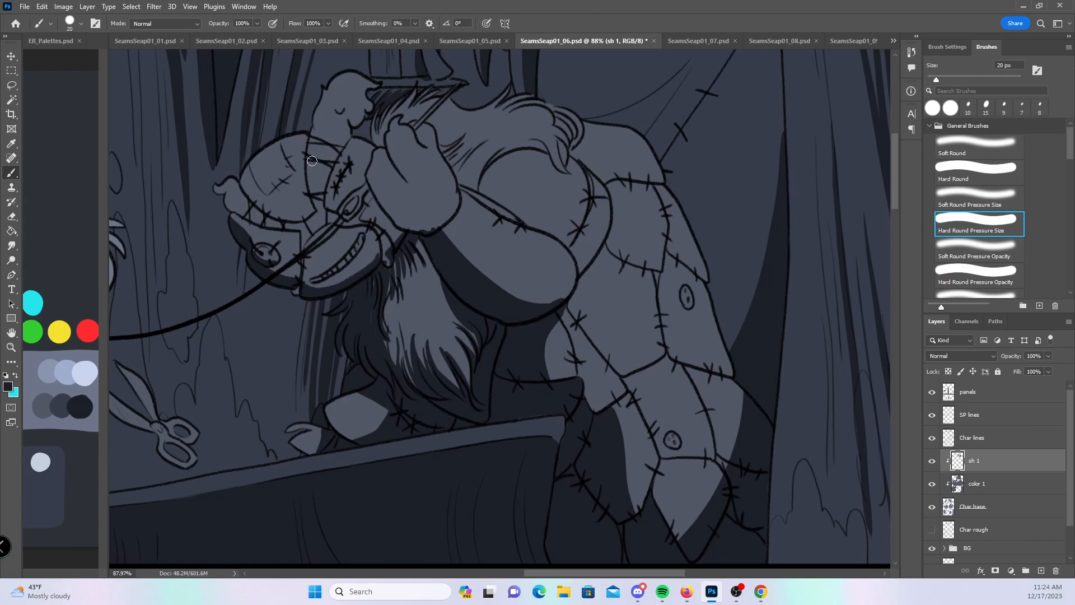
pyautogui.moveTo(260, 198)
pyautogui.mouseDown()
pyautogui.moveTo(290, 220)
pyautogui.moveTo(255, 205)
pyautogui.moveTo(310, 217)
pyautogui.mouseUp()
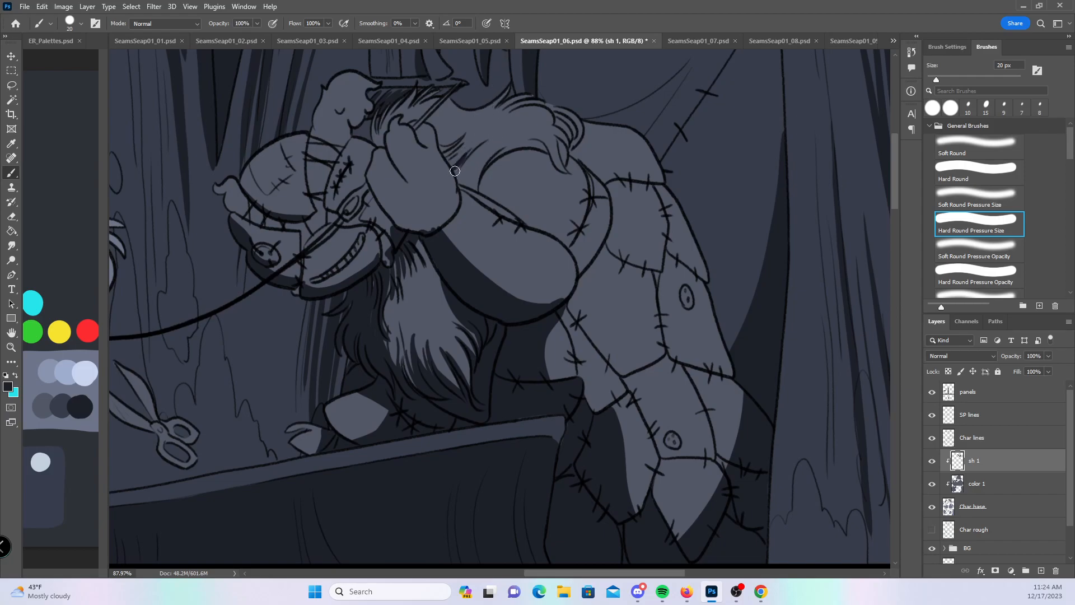
# - Shade the shoulder fur behind the monster's raised hand, then refine the shadows beside the hand and under the forearm
pyautogui.moveTo(459, 177)
pyautogui.mouseDown()
pyautogui.moveTo(470, 158)
pyautogui.moveTo(465, 183)
pyautogui.moveTo(471, 192)
pyautogui.moveTo(477, 167)
pyautogui.moveTo(477, 199)
pyautogui.moveTo(487, 135)
pyautogui.moveTo(478, 194)
pyautogui.moveTo(504, 147)
pyautogui.moveTo(477, 165)
pyautogui.moveTo(481, 174)
pyautogui.moveTo(505, 150)
pyautogui.mouseUp()
pyautogui.moveTo(485, 203)
pyautogui.mouseDown()
pyautogui.moveTo(490, 165)
pyautogui.moveTo(482, 177)
pyautogui.moveTo(483, 193)
pyautogui.moveTo(502, 151)
pyautogui.moveTo(450, 136)
pyautogui.moveTo(439, 151)
pyautogui.moveTo(465, 132)
pyautogui.moveTo(451, 161)
pyautogui.mouseUp()
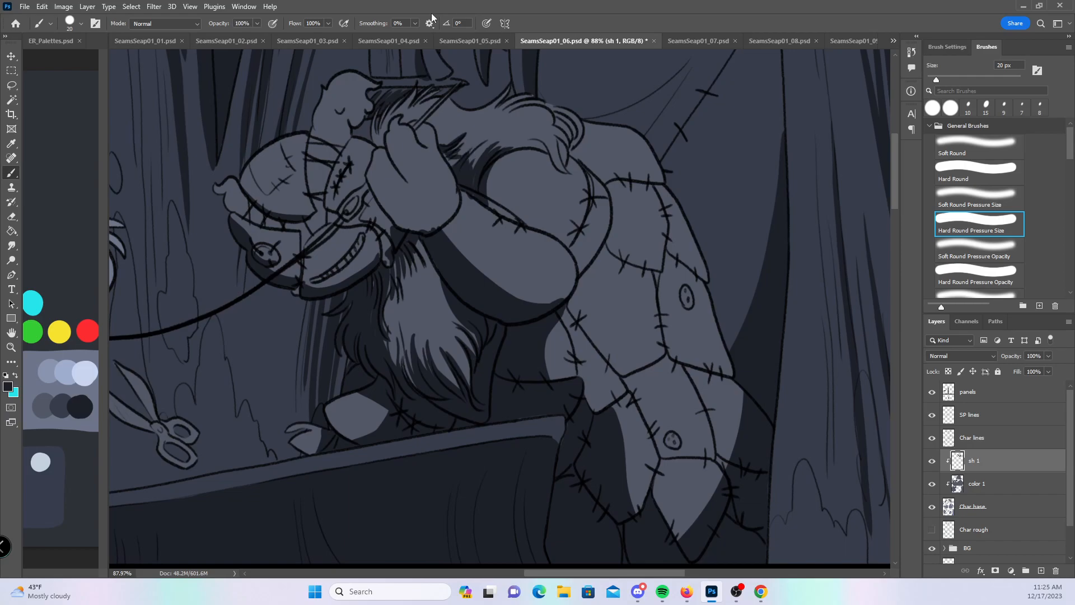
pyautogui.moveTo(377, 147); pyautogui.dragTo(378, 135)
pyautogui.moveTo(373, 195); pyautogui.dragTo(390, 223)
pyautogui.moveTo(484, 281); pyautogui.dragTo(568, 299)
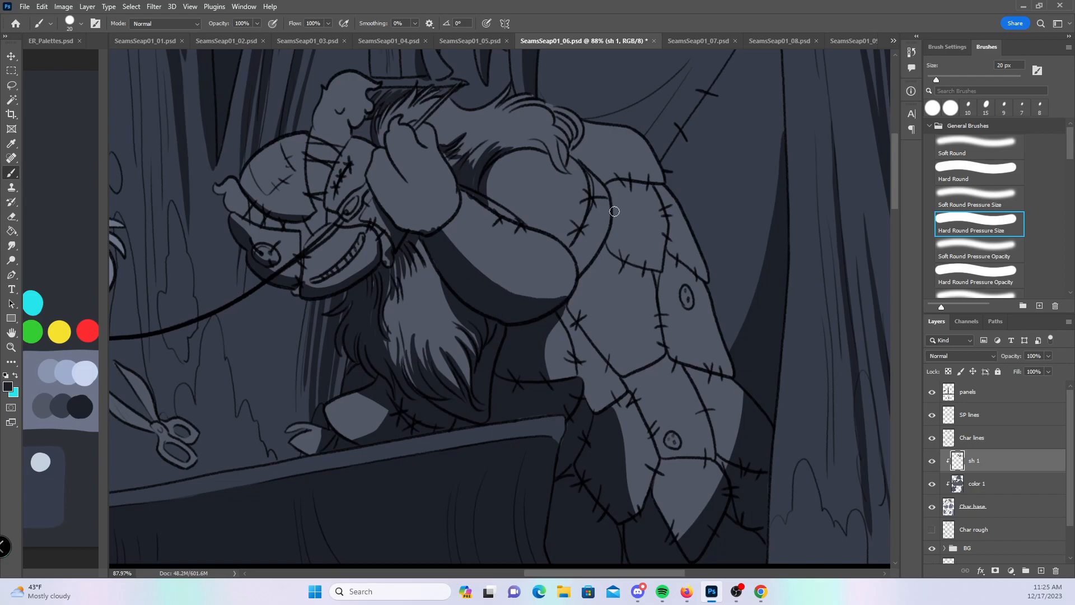
# - Shade the monster's torso behind its upper arm and along the stitched side seams
pyautogui.moveTo(609, 202); pyautogui.dragTo(579, 268)
pyautogui.moveTo(609, 202)
pyautogui.mouseDown()
pyautogui.moveTo(581, 292)
pyautogui.moveTo(594, 266)
pyautogui.moveTo(555, 317)
pyautogui.mouseUp()
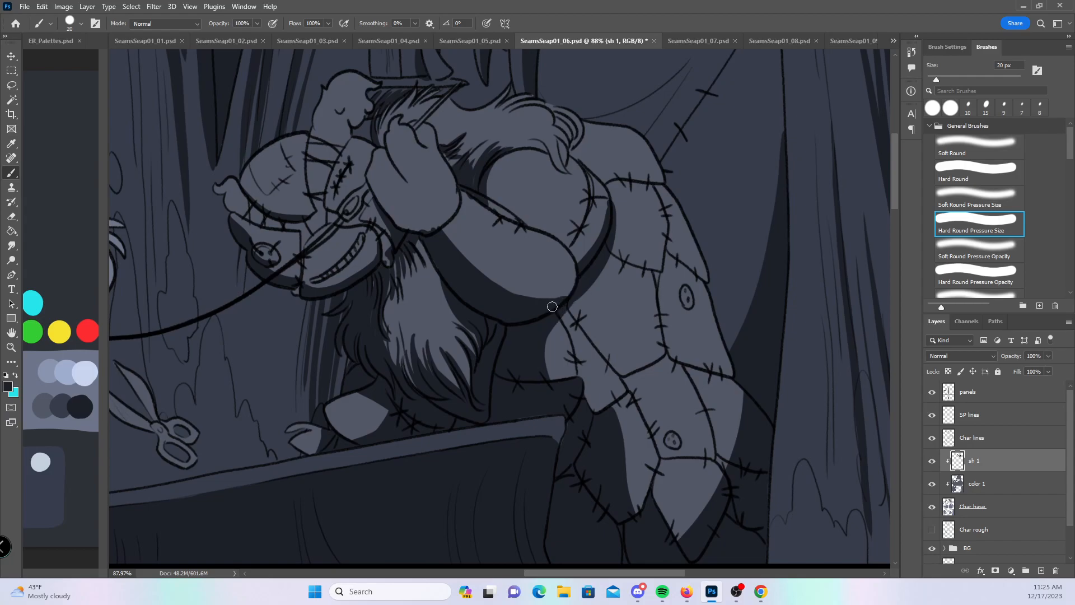
pyautogui.moveTo(615, 250); pyautogui.dragTo(641, 266)
pyautogui.moveTo(569, 306); pyautogui.dragTo(602, 356)
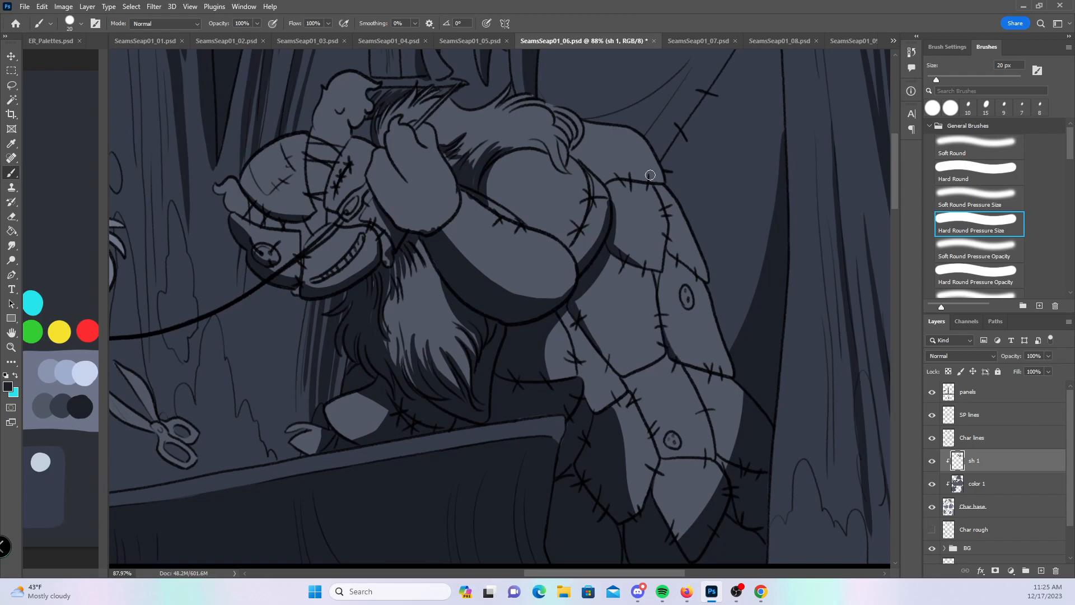
# - Shade the curled fur tuft on the monster's upper back and its shadow on the shoulder
pyautogui.press('z')
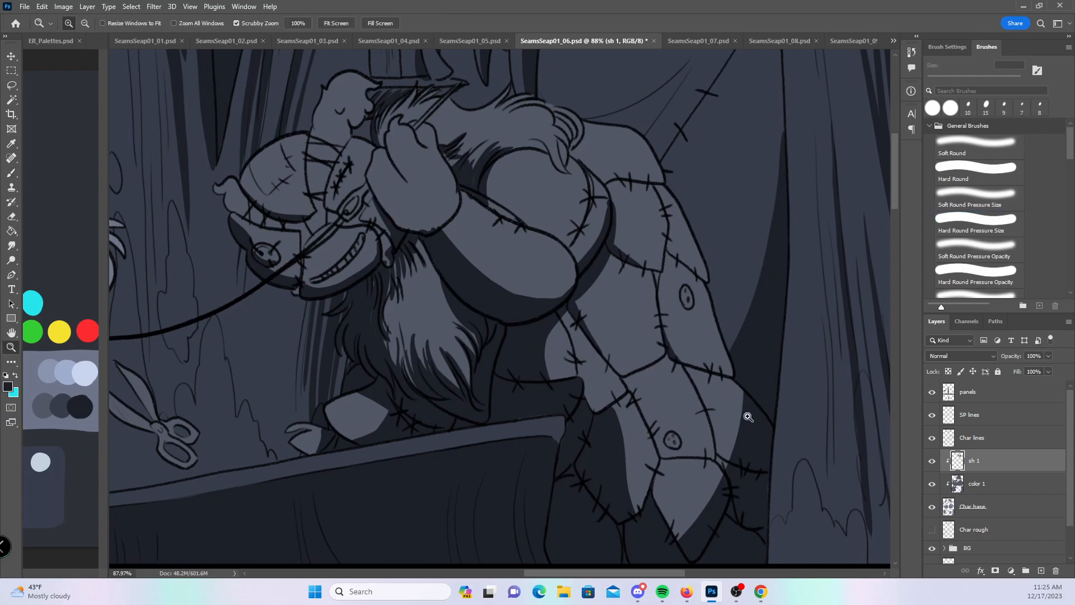
pyautogui.moveTo(748, 416); pyautogui.dragTo(703, 415)
pyautogui.moveTo(694, 237); pyautogui.dragTo(747, 242)
pyautogui.press('b')
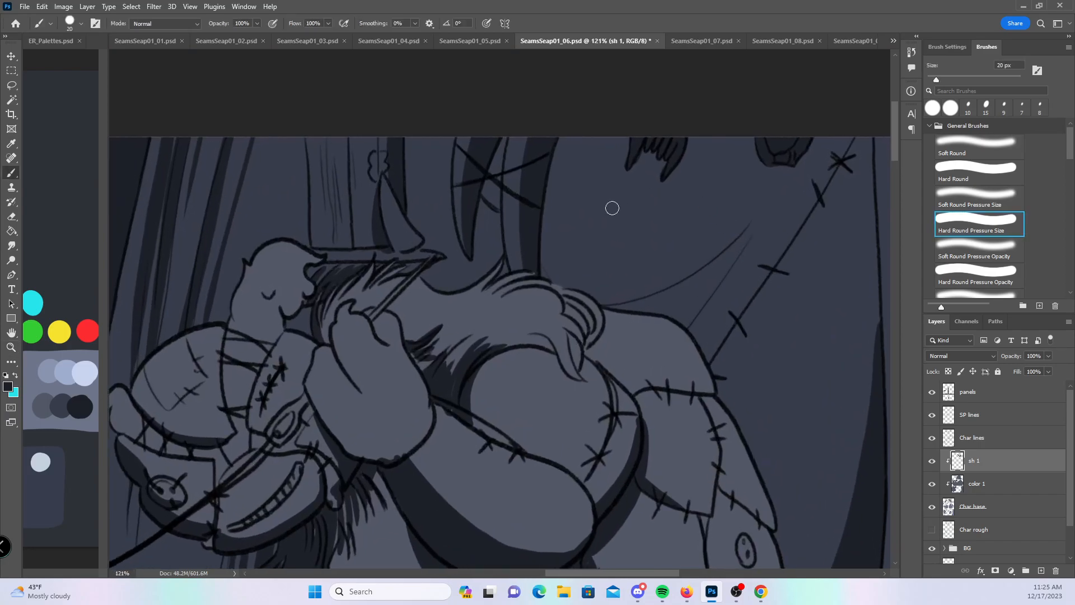
pyautogui.moveTo(567, 332)
pyautogui.mouseDown()
pyautogui.moveTo(579, 369)
pyautogui.moveTo(580, 308)
pyautogui.moveTo(555, 317)
pyautogui.moveTo(586, 355)
pyautogui.mouseUp()
pyautogui.moveTo(514, 345)
pyautogui.mouseDown()
pyautogui.moveTo(557, 350)
pyautogui.moveTo(538, 334)
pyautogui.moveTo(591, 380)
pyautogui.moveTo(566, 377)
pyautogui.moveTo(586, 383)
pyautogui.mouseUp()
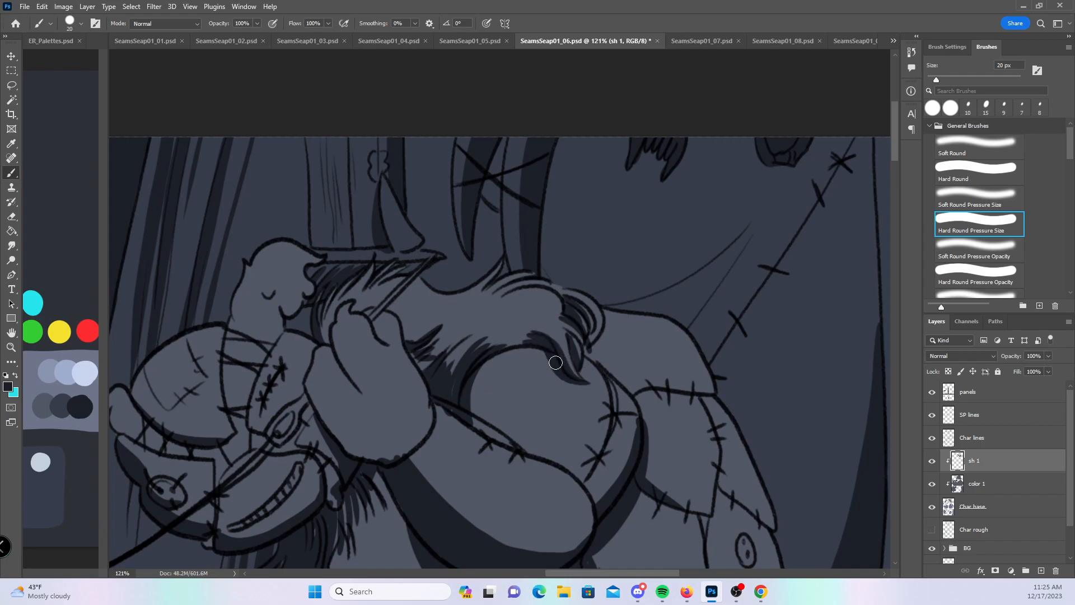
# - Shade the blades and handles of the scissors on the table between the two characters
pyautogui.press('z')
pyautogui.moveTo(707, 393); pyautogui.dragTo(633, 394)
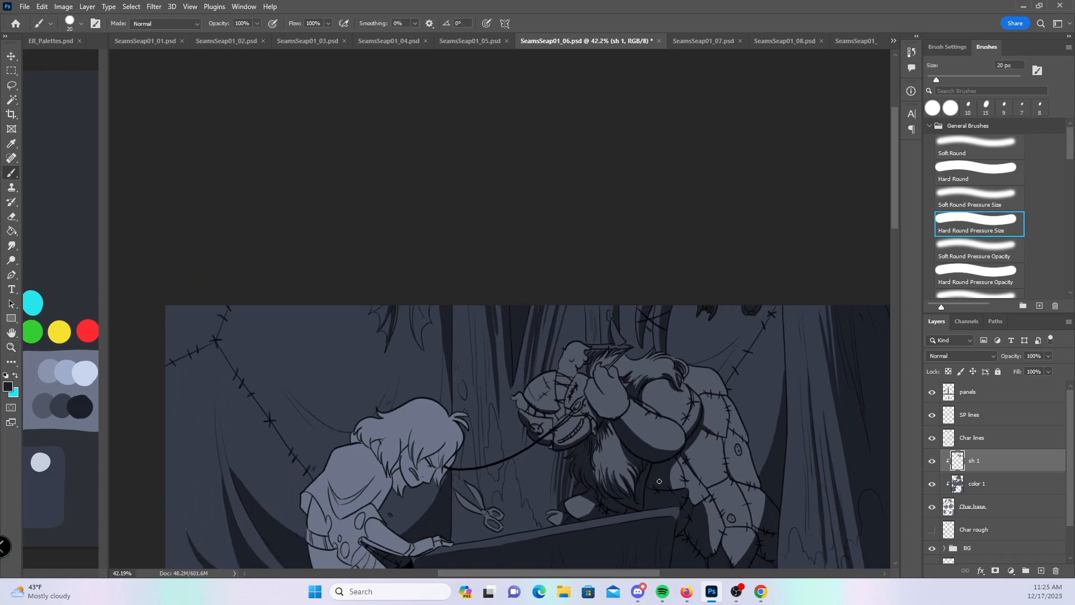
pyautogui.press('space')
pyautogui.moveTo(636, 529); pyautogui.dragTo(603, 314)
pyautogui.press('z')
pyautogui.moveTo(502, 316); pyautogui.dragTo(555, 322)
pyautogui.moveTo(332, 225)
pyautogui.mouseDown()
pyautogui.moveTo(392, 274)
pyautogui.moveTo(395, 259)
pyautogui.moveTo(421, 274)
pyautogui.moveTo(414, 303)
pyautogui.moveTo(439, 308)
pyautogui.mouseUp()
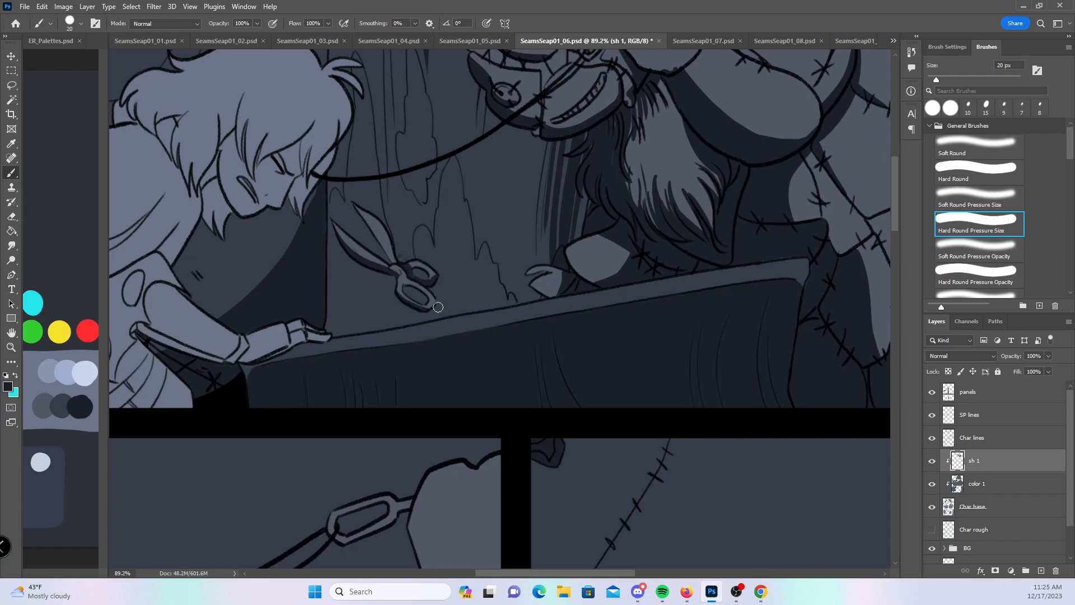
# - Shade the scissors and the lower finger of the needle-holding hand in the thread panel with a 30 px brush
pyautogui.moveTo(458, 501); pyautogui.dragTo(629, 206)
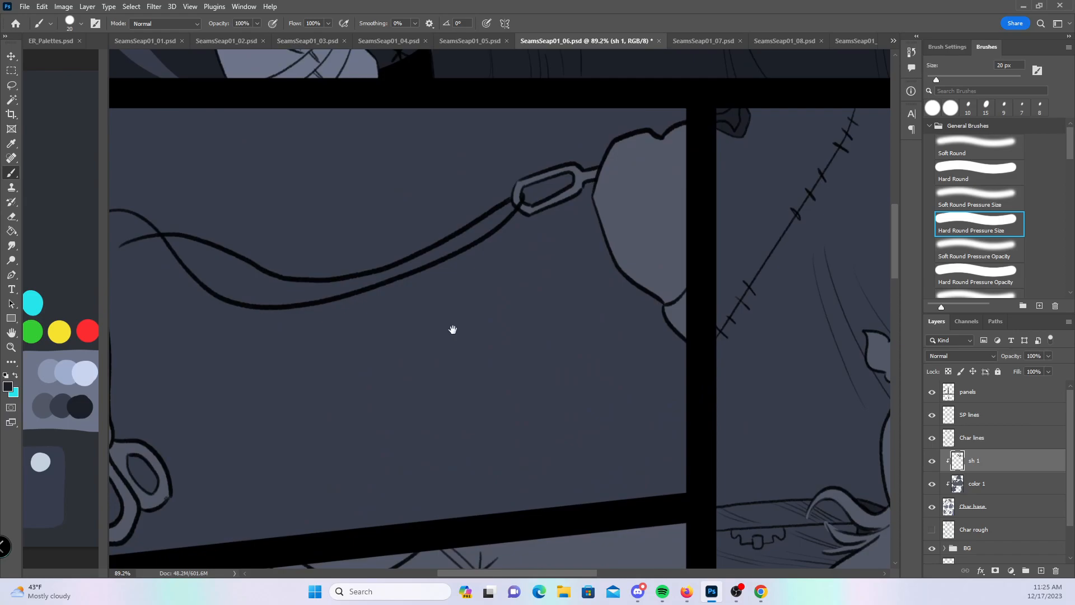
pyautogui.moveTo(451, 329); pyautogui.dragTo(662, 235)
pyautogui.moveTo(441, 297); pyautogui.dragTo(468, 311)
pyautogui.press(']')
pyautogui.moveTo(260, 141)
pyautogui.mouseDown()
pyautogui.moveTo(283, 269)
pyautogui.moveTo(280, 260)
pyautogui.moveTo(333, 341)
pyautogui.moveTo(315, 399)
pyautogui.moveTo(336, 464)
pyautogui.moveTo(374, 465)
pyautogui.mouseUp()
pyautogui.moveTo(360, 373)
pyautogui.mouseDown()
pyautogui.moveTo(404, 435)
pyautogui.moveTo(401, 422)
pyautogui.mouseUp()
pyautogui.moveTo(355, 343); pyautogui.dragTo(355, 333)
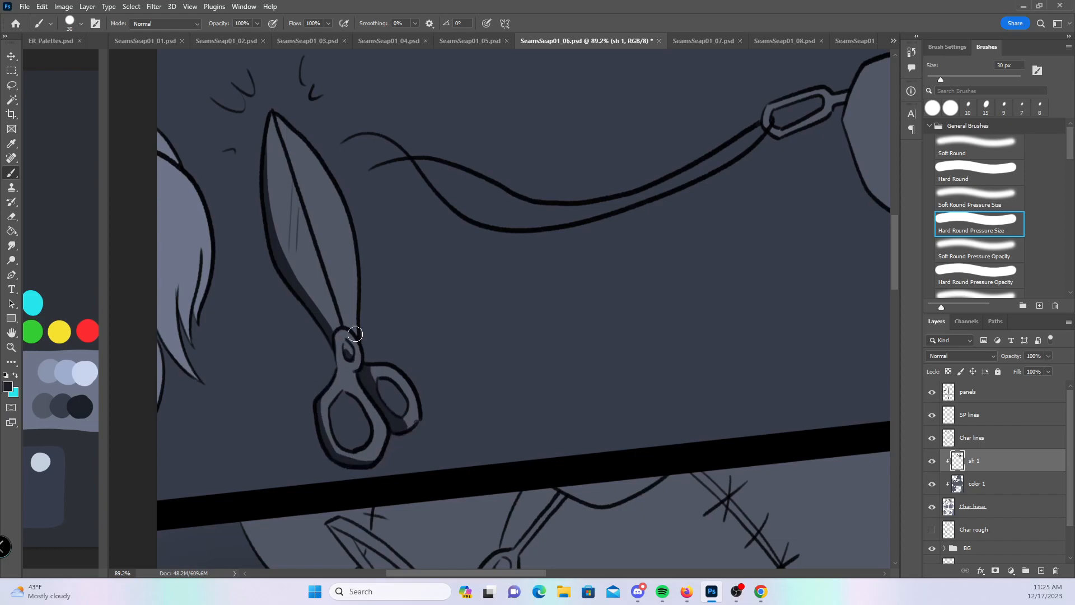
pyautogui.moveTo(821, 329); pyautogui.dragTo(308, 443)
pyautogui.moveTo(445, 322); pyautogui.dragTo(453, 335)
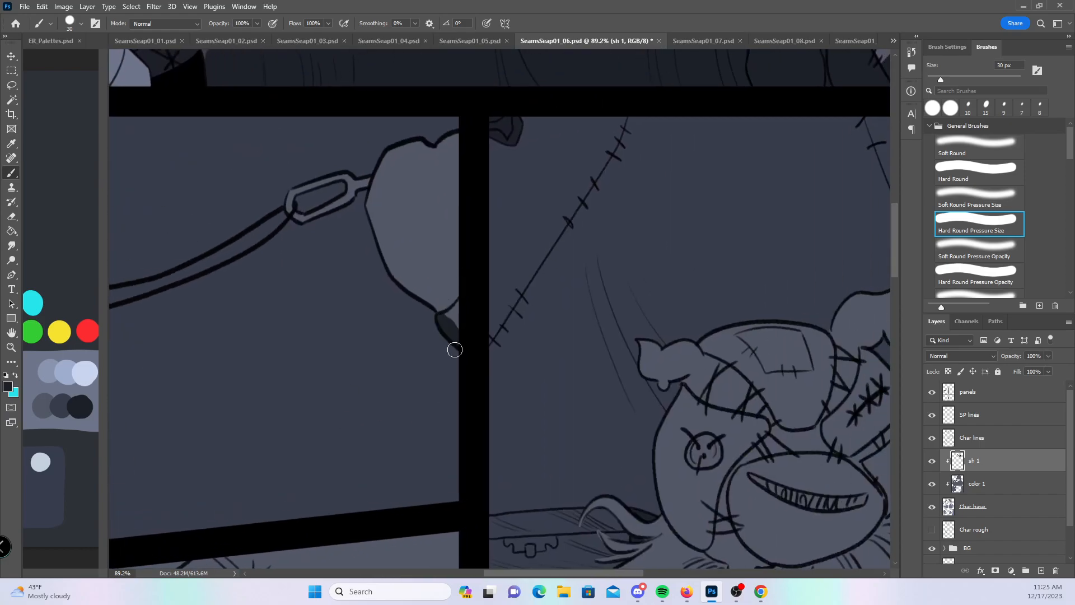
# - Paint shadow bands along the folds of the stitched belly behind the bottle with a 40 px brush
pyautogui.press('z')
pyautogui.moveTo(772, 433)
pyautogui.mouseDown()
pyautogui.moveTo(707, 448)
pyautogui.moveTo(698, 353)
pyautogui.moveTo(714, 227)
pyautogui.mouseUp()
pyautogui.moveTo(466, 410); pyautogui.dragTo(540, 343)
pyautogui.press('z')
pyautogui.moveTo(368, 348); pyautogui.dragTo(404, 346)
pyautogui.moveTo(499, 421); pyautogui.dragTo(469, 393)
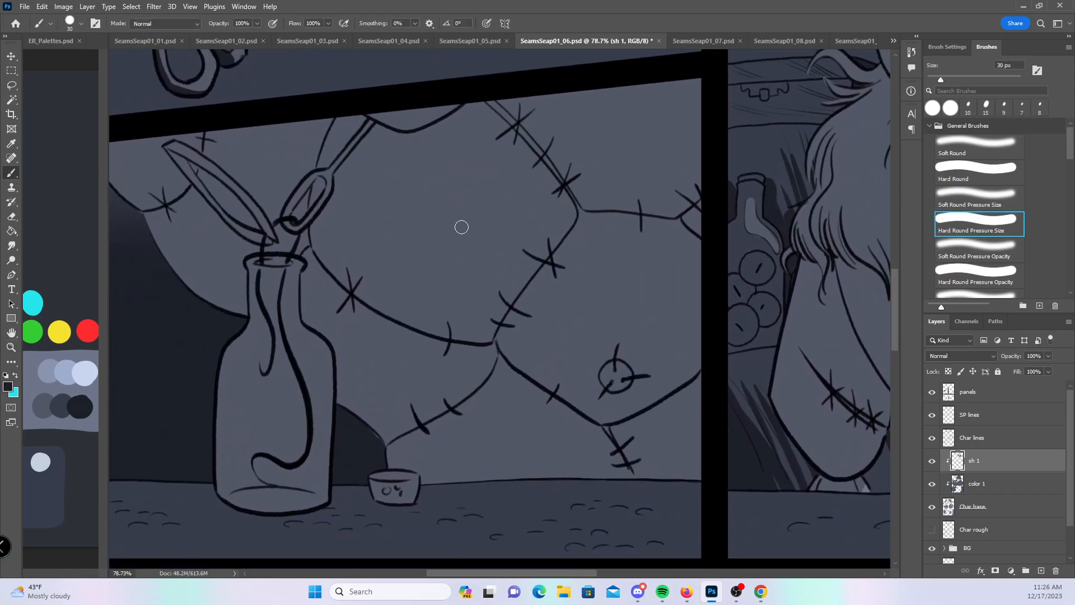
pyautogui.press(']')
pyautogui.moveTo(301, 316)
pyautogui.mouseDown()
pyautogui.moveTo(446, 395)
pyautogui.moveTo(500, 352)
pyautogui.mouseUp()
pyautogui.moveTo(312, 250)
pyautogui.mouseDown()
pyautogui.moveTo(432, 329)
pyautogui.moveTo(482, 339)
pyautogui.mouseUp()
pyautogui.hotkey('ctrl', 'z')
pyautogui.moveTo(313, 251); pyautogui.dragTo(414, 322)
pyautogui.moveTo(355, 290); pyautogui.dragTo(475, 339)
pyautogui.moveTo(389, 311); pyautogui.dragTo(513, 337)
pyautogui.moveTo(355, 292); pyautogui.dragTo(601, 266)
pyautogui.moveTo(556, 303); pyautogui.dragTo(642, 223)
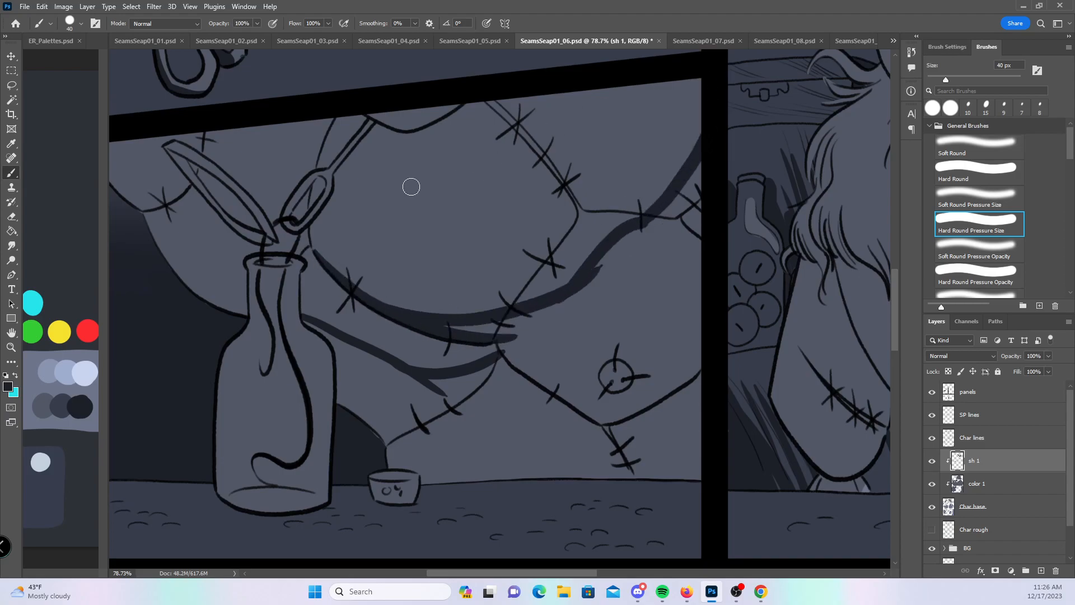
# - Shade the belly's lower edge beside the bottle's neck and add a shadow down the bottle's side
pyautogui.moveTo(142, 222)
pyautogui.mouseDown()
pyautogui.moveTo(224, 285)
pyautogui.moveTo(169, 235)
pyautogui.moveTo(208, 282)
pyautogui.mouseUp()
pyautogui.hotkey('ctrl', 'z')
pyautogui.hotkey('ctrl', 'z')
pyautogui.moveTo(155, 242); pyautogui.dragTo(241, 304)
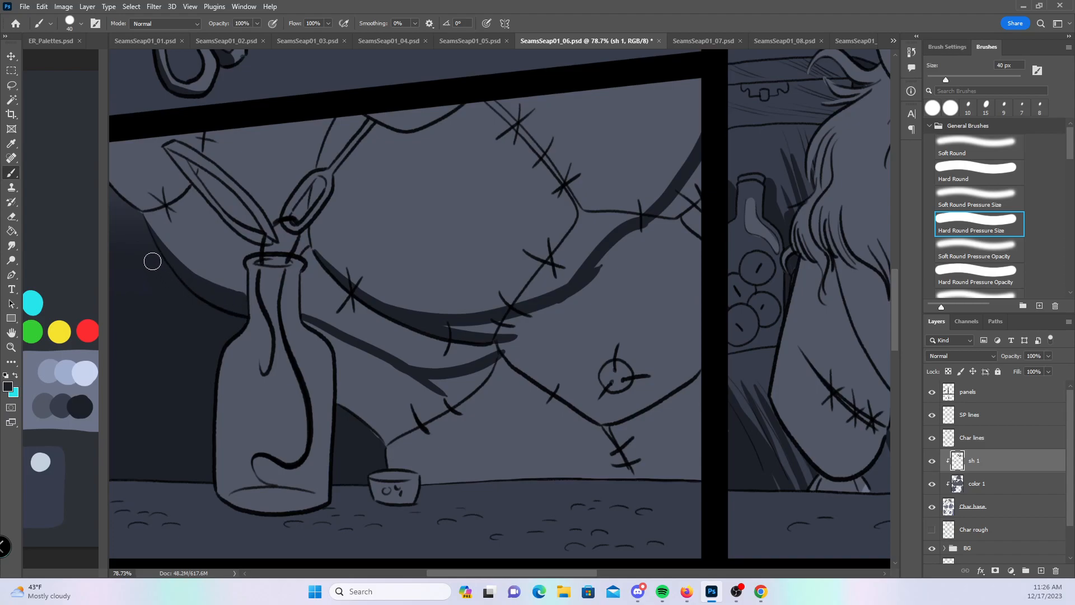
pyautogui.moveTo(309, 342)
pyautogui.mouseDown()
pyautogui.moveTo(320, 361)
pyautogui.moveTo(317, 485)
pyautogui.mouseUp()
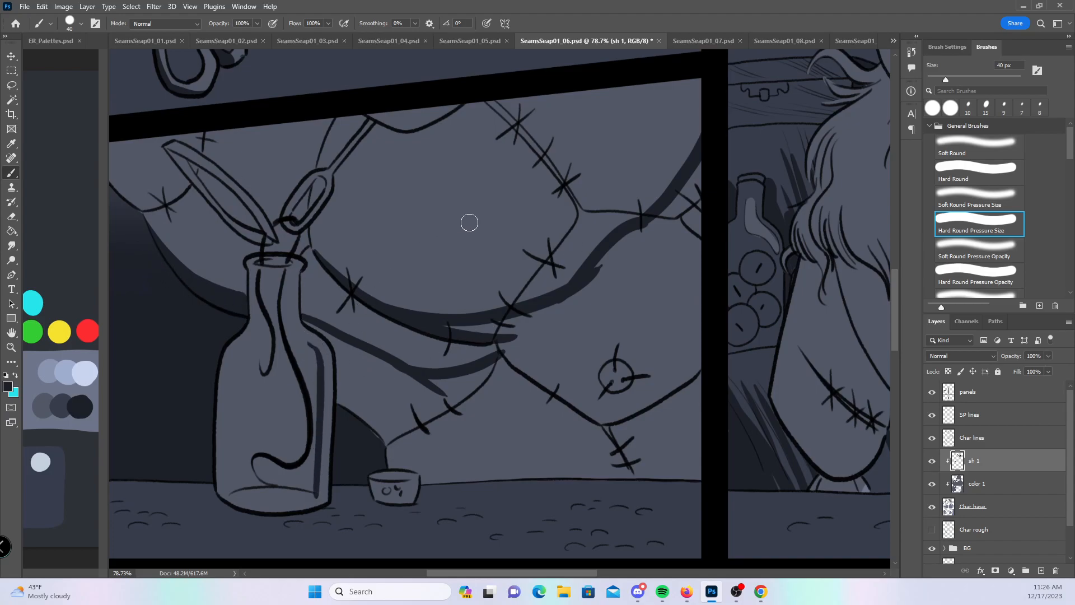
# - Shade the seam junction on the belly, the small cup and its cast shadow, and the pointed items above the bottle
pyautogui.moveTo(498, 335)
pyautogui.mouseDown()
pyautogui.moveTo(505, 350)
pyautogui.moveTo(476, 328)
pyautogui.moveTo(487, 339)
pyautogui.mouseUp()
pyautogui.moveTo(371, 438)
pyautogui.mouseDown()
pyautogui.moveTo(417, 485)
pyautogui.moveTo(399, 509)
pyautogui.moveTo(402, 487)
pyautogui.moveTo(407, 500)
pyautogui.moveTo(426, 480)
pyautogui.mouseUp()
pyautogui.moveTo(182, 162)
pyautogui.mouseDown()
pyautogui.moveTo(165, 149)
pyautogui.moveTo(216, 203)
pyautogui.mouseUp()
pyautogui.moveTo(371, 121); pyautogui.dragTo(358, 137)
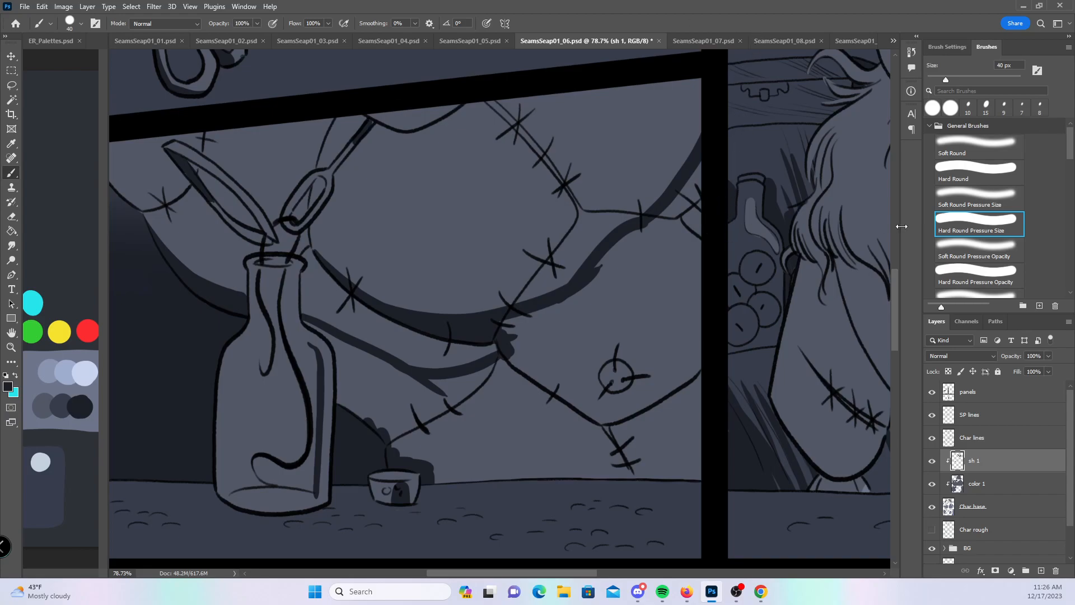
# - Shade the stitched belly's upper fold and begin filling the area beneath the lower fold with a 45 px Hard Round brush
pyautogui.moveTo(497, 99)
pyautogui.mouseDown()
pyautogui.moveTo(587, 205)
pyautogui.moveTo(638, 209)
pyautogui.moveTo(586, 185)
pyautogui.moveTo(542, 147)
pyautogui.moveTo(642, 207)
pyautogui.moveTo(622, 189)
pyautogui.mouseUp()
pyautogui.moveTo(316, 169); pyautogui.dragTo(323, 138)
pyautogui.click(977, 171)
pyautogui.moveTo(698, 163)
pyautogui.mouseDown()
pyautogui.moveTo(597, 285)
pyautogui.moveTo(631, 280)
pyautogui.moveTo(644, 294)
pyautogui.moveTo(704, 232)
pyautogui.moveTo(675, 270)
pyautogui.mouseUp()
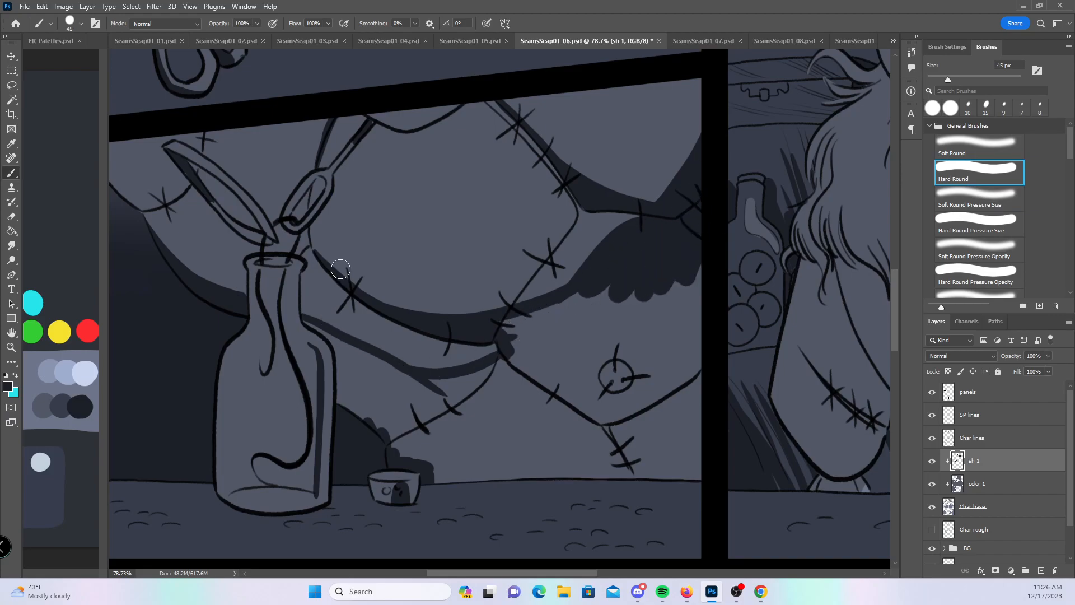
# - Fill the belly's whole underside around the small cup with shadow using a 50 px brush, and save the page
pyautogui.press('[')
pyautogui.moveTo(306, 321)
pyautogui.mouseDown()
pyautogui.moveTo(341, 357)
pyautogui.moveTo(354, 346)
pyautogui.moveTo(344, 351)
pyautogui.moveTo(342, 401)
pyautogui.moveTo(356, 417)
pyautogui.moveTo(363, 351)
pyautogui.mouseUp()
pyautogui.moveTo(391, 403)
pyautogui.mouseDown()
pyautogui.moveTo(376, 372)
pyautogui.moveTo(402, 446)
pyautogui.moveTo(416, 451)
pyautogui.moveTo(424, 388)
pyautogui.moveTo(519, 355)
pyautogui.moveTo(528, 331)
pyautogui.moveTo(516, 323)
pyautogui.moveTo(553, 330)
pyautogui.moveTo(538, 298)
pyautogui.mouseUp()
pyautogui.press(']')
pyautogui.moveTo(473, 413)
pyautogui.mouseDown()
pyautogui.moveTo(426, 407)
pyautogui.moveTo(437, 430)
pyautogui.moveTo(501, 403)
pyautogui.moveTo(615, 289)
pyautogui.moveTo(604, 391)
pyautogui.moveTo(617, 499)
pyautogui.moveTo(637, 489)
pyautogui.moveTo(683, 327)
pyautogui.moveTo(706, 314)
pyautogui.moveTo(697, 438)
pyautogui.mouseUp()
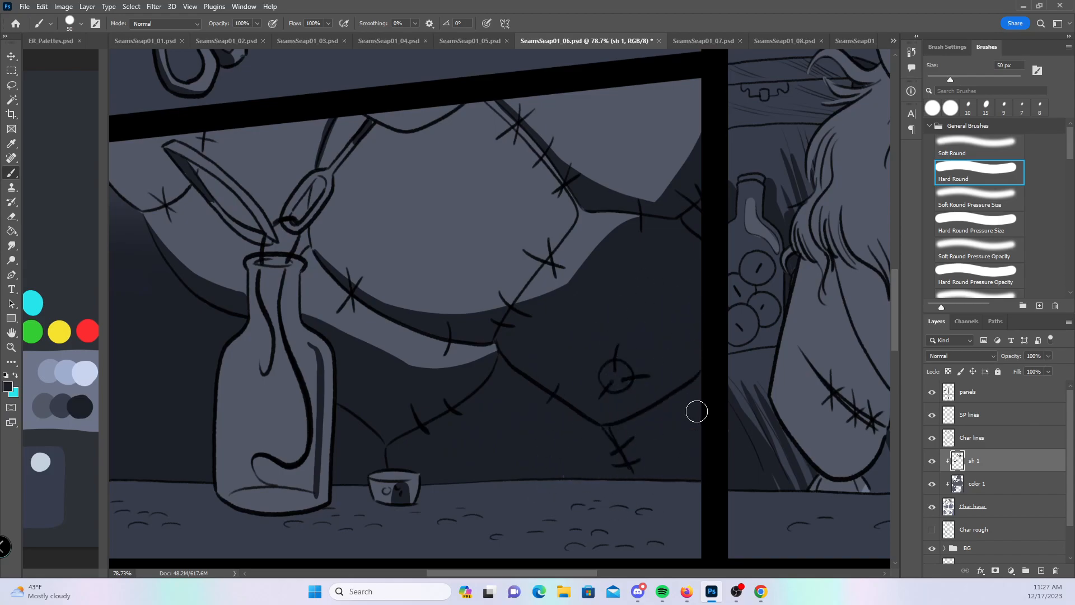
pyautogui.scroll(-3, 612, 379)
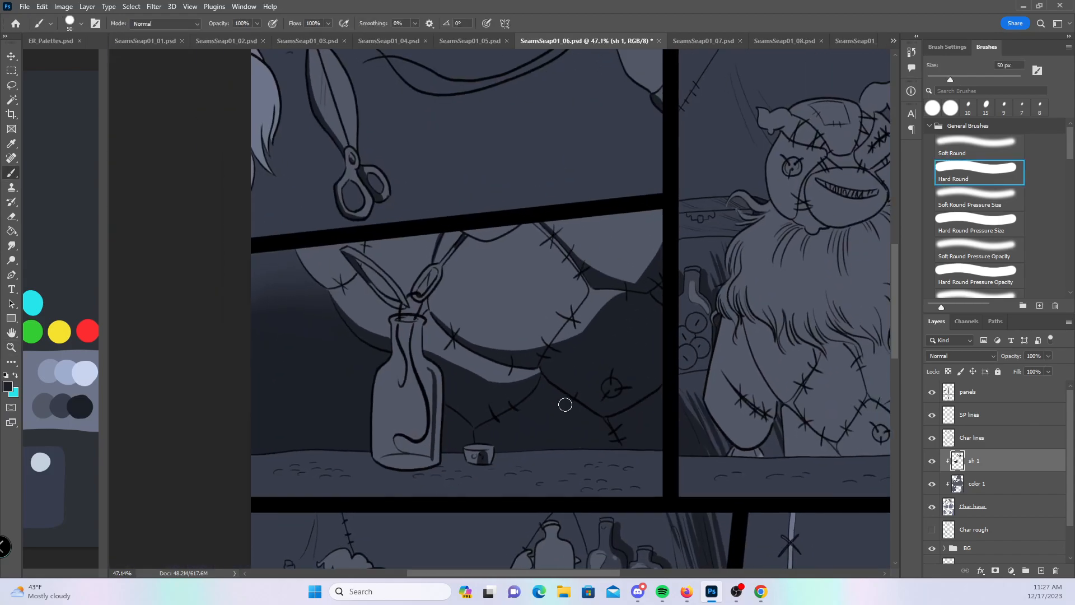
pyautogui.moveTo(722, 443); pyautogui.dragTo(476, 428)
pyautogui.hotkey('ctrl', 's')
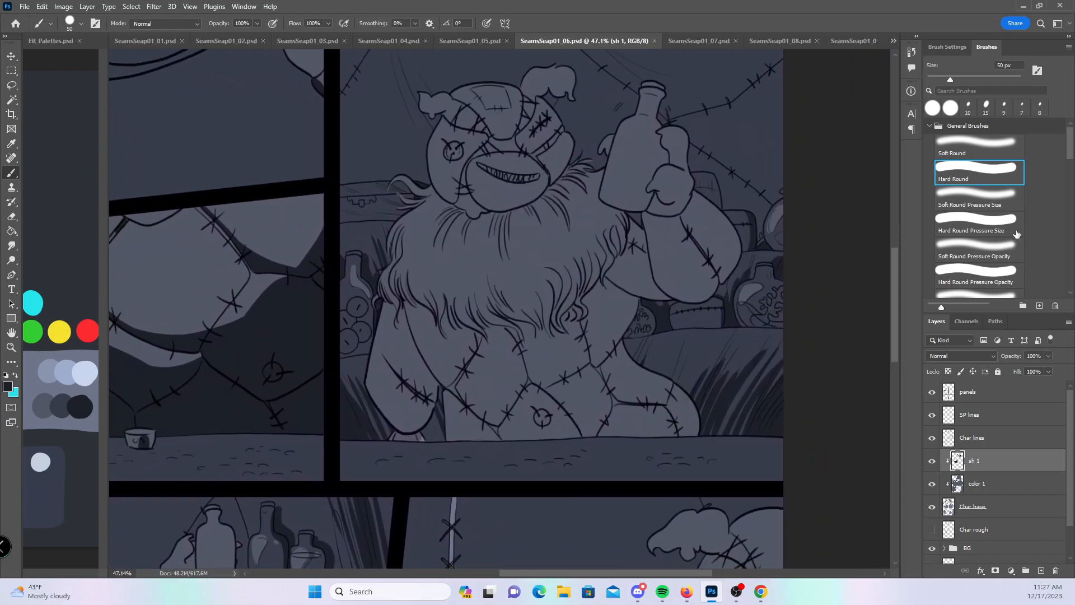
# - Shade the inner side and lower edge of the monster's hanging arm in the neighbouring panel with the Hard Round Pressure Size brush
pyautogui.click(981, 223)
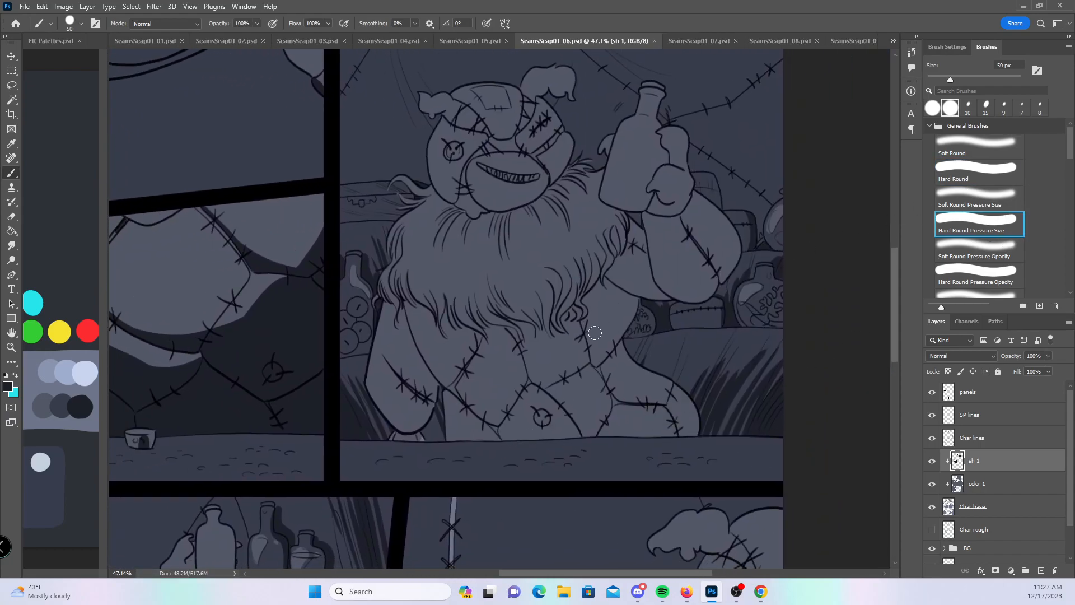
pyautogui.scroll(5, 397, 410)
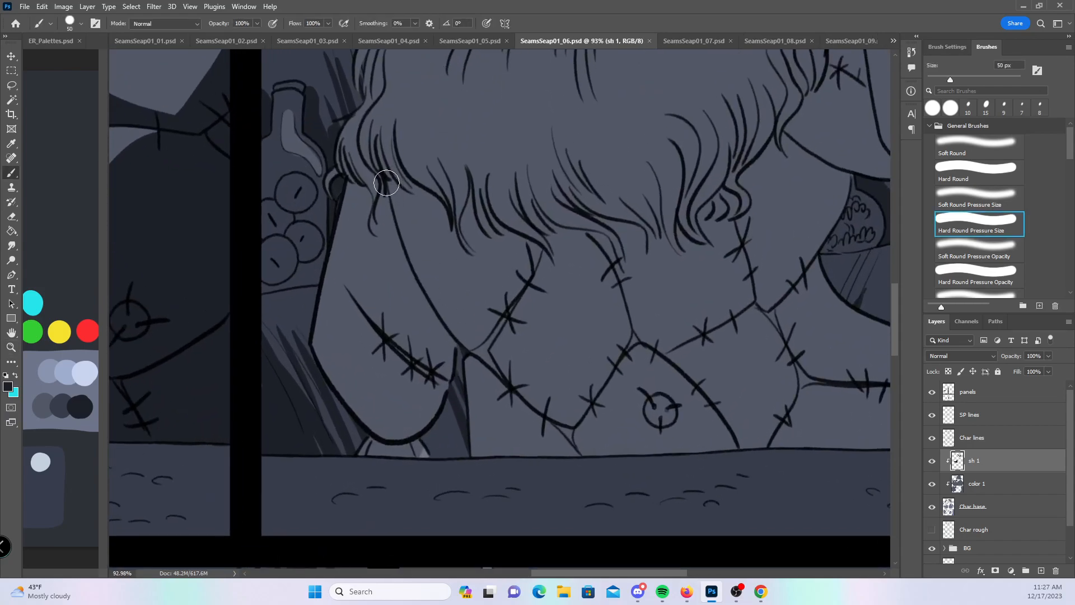
pyautogui.moveTo(385, 179); pyautogui.dragTo(440, 366)
pyautogui.moveTo(388, 214)
pyautogui.mouseDown()
pyautogui.moveTo(424, 316)
pyautogui.moveTo(449, 349)
pyautogui.moveTo(387, 227)
pyautogui.moveTo(427, 390)
pyautogui.moveTo(410, 329)
pyautogui.moveTo(402, 458)
pyautogui.moveTo(424, 468)
pyautogui.moveTo(440, 397)
pyautogui.moveTo(451, 397)
pyautogui.moveTo(381, 448)
pyautogui.mouseUp()
pyautogui.press('[')
pyautogui.press('[')
pyautogui.moveTo(324, 342)
pyautogui.mouseDown()
pyautogui.moveTo(326, 372)
pyautogui.moveTo(428, 434)
pyautogui.mouseUp()
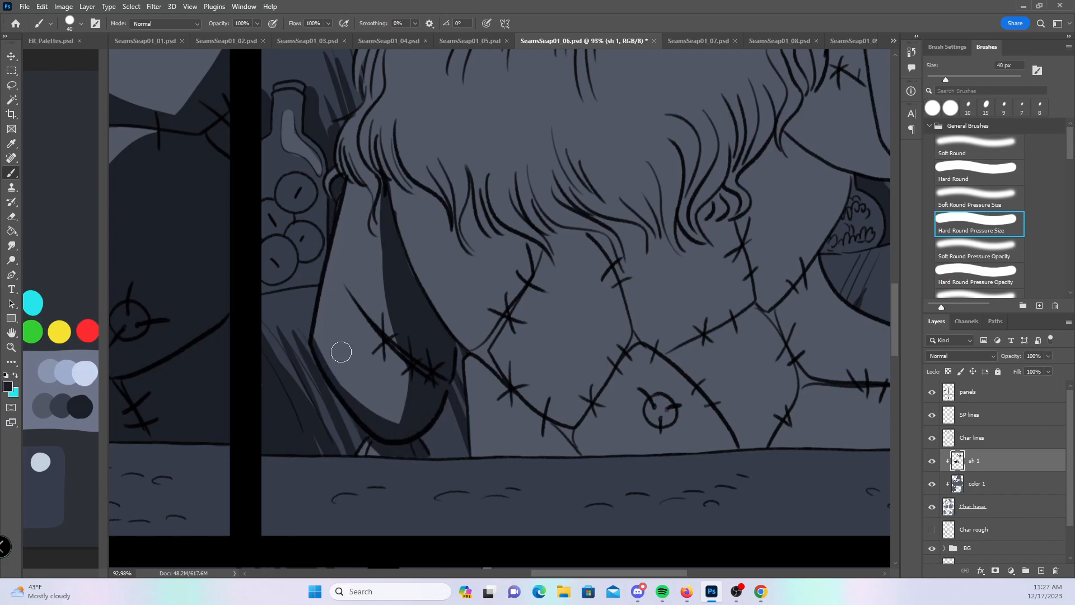
# - Paint 40 px shadow bands along the monster's belly seams, its flank beside the hanging arm, and its far side
pyautogui.moveTo(604, 378); pyautogui.dragTo(451, 405)
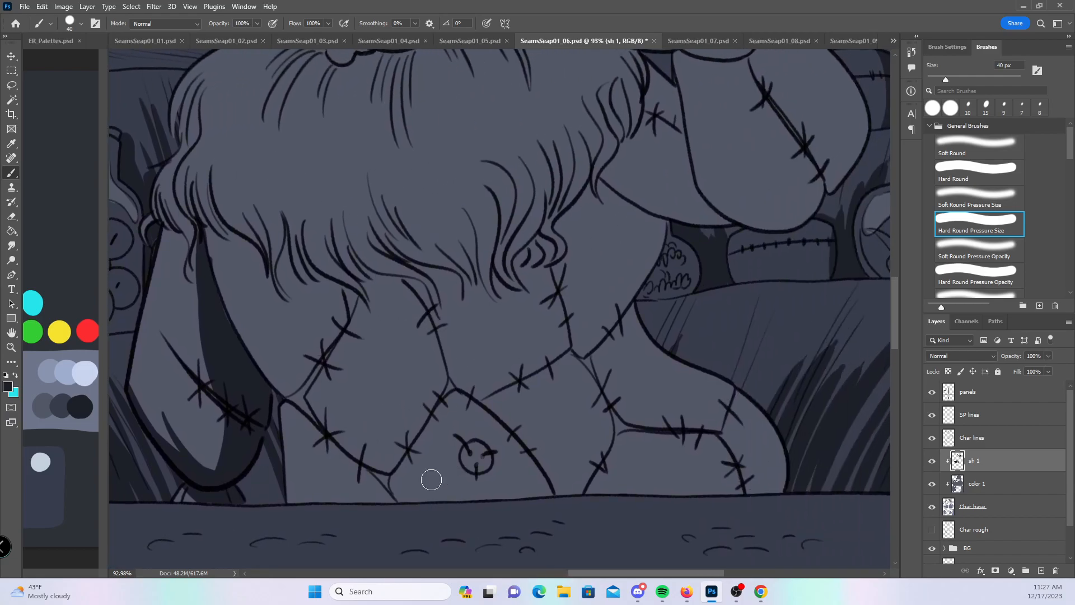
pyautogui.moveTo(280, 407); pyautogui.dragTo(288, 491)
pyautogui.moveTo(284, 405); pyautogui.dragTo(332, 500)
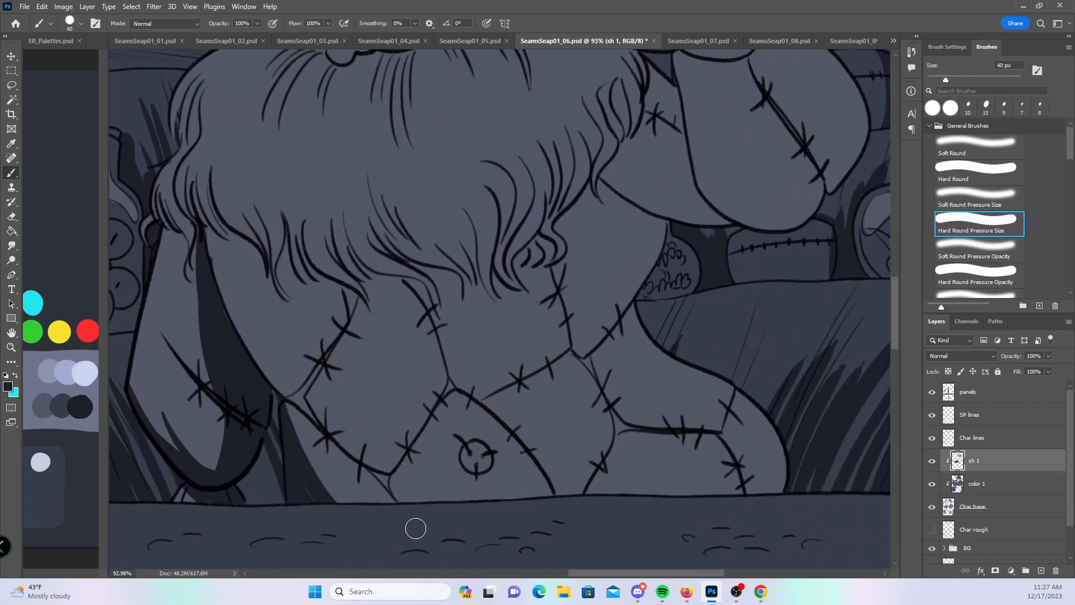
pyautogui.moveTo(612, 187)
pyautogui.mouseDown()
pyautogui.moveTo(587, 353)
pyautogui.moveTo(683, 431)
pyautogui.moveTo(643, 493)
pyautogui.mouseUp()
pyautogui.moveTo(480, 404); pyautogui.dragTo(551, 498)
pyautogui.moveTo(305, 395); pyautogui.dragTo(404, 500)
pyautogui.moveTo(205, 235)
pyautogui.mouseDown()
pyautogui.moveTo(228, 300)
pyautogui.moveTo(288, 384)
pyautogui.moveTo(304, 375)
pyautogui.moveTo(288, 355)
pyautogui.mouseUp()
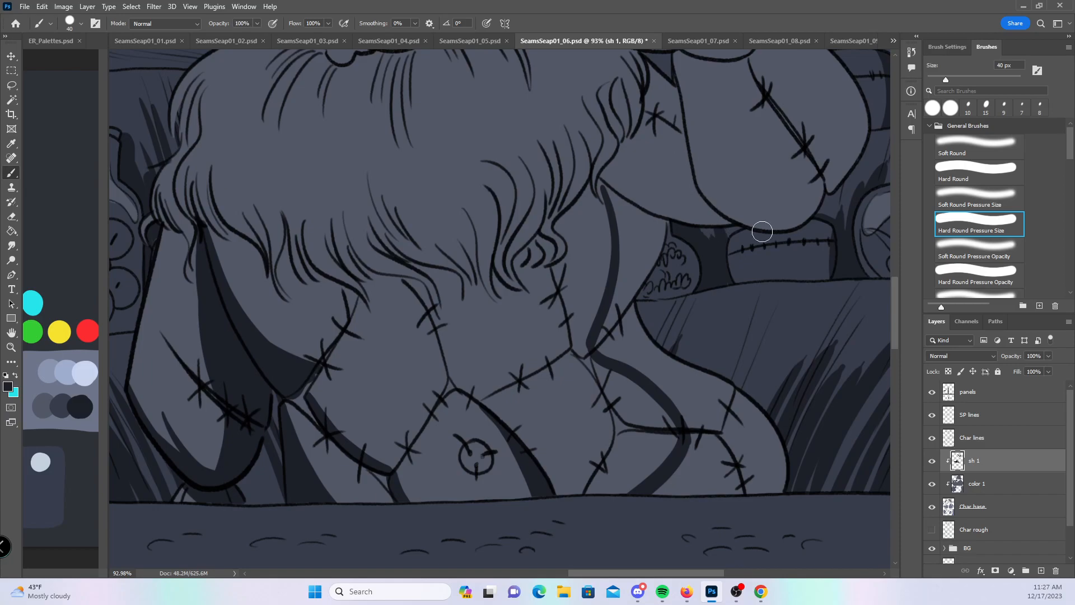
# - Shade the underside of the monster's raised upper arm and the fur locks at the armpit, reducing the brush to 30 px
pyautogui.moveTo(608, 173)
pyautogui.mouseDown()
pyautogui.moveTo(605, 194)
pyautogui.moveTo(601, 179)
pyautogui.moveTo(617, 154)
pyautogui.moveTo(651, 180)
pyautogui.moveTo(699, 195)
pyautogui.mouseUp()
pyautogui.moveTo(798, 332)
pyautogui.mouseDown()
pyautogui.moveTo(754, 379)
pyautogui.moveTo(667, 438)
pyautogui.mouseUp()
pyautogui.press('[')
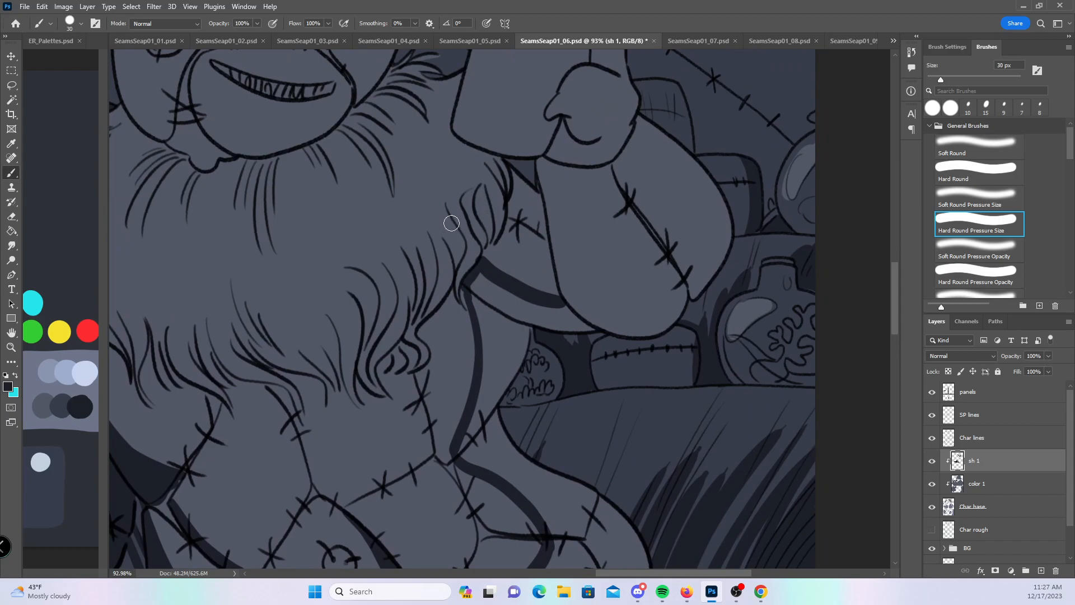
pyautogui.moveTo(457, 226); pyautogui.dragTo(468, 306)
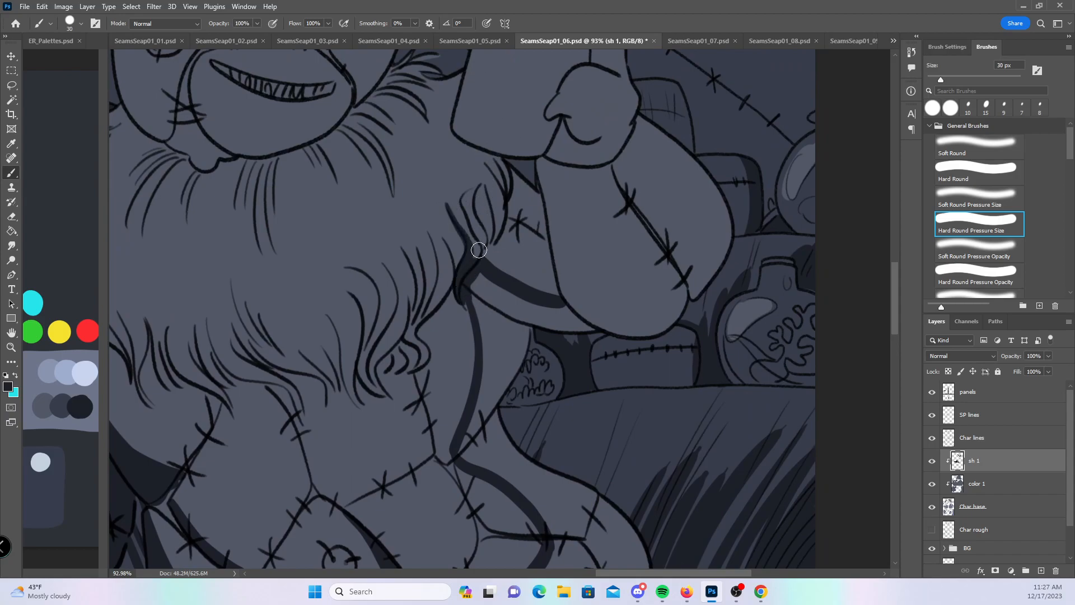
pyautogui.moveTo(473, 255); pyautogui.dragTo(480, 241)
pyautogui.moveTo(464, 200)
pyautogui.mouseDown()
pyautogui.moveTo(481, 260)
pyautogui.moveTo(483, 199)
pyautogui.moveTo(488, 267)
pyautogui.moveTo(487, 245)
pyautogui.moveTo(505, 292)
pyautogui.moveTo(482, 303)
pyautogui.mouseUp()
# - Outline the shadow on the raised forearm and fill it and the upper arm's underside with the 30 px Hard Round brush
pyautogui.moveTo(536, 163)
pyautogui.mouseDown()
pyautogui.moveTo(559, 267)
pyautogui.moveTo(606, 319)
pyautogui.moveTo(623, 329)
pyautogui.moveTo(568, 274)
pyautogui.moveTo(681, 318)
pyautogui.mouseUp()
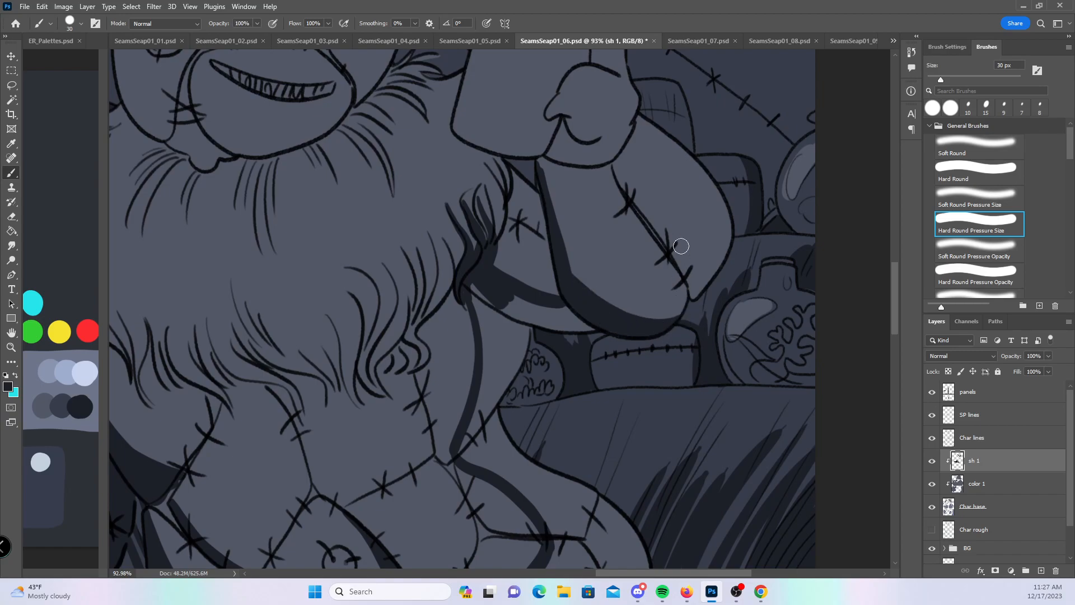
pyautogui.scroll(3, 679, 260)
pyautogui.moveTo(561, 252); pyautogui.dragTo(649, 403)
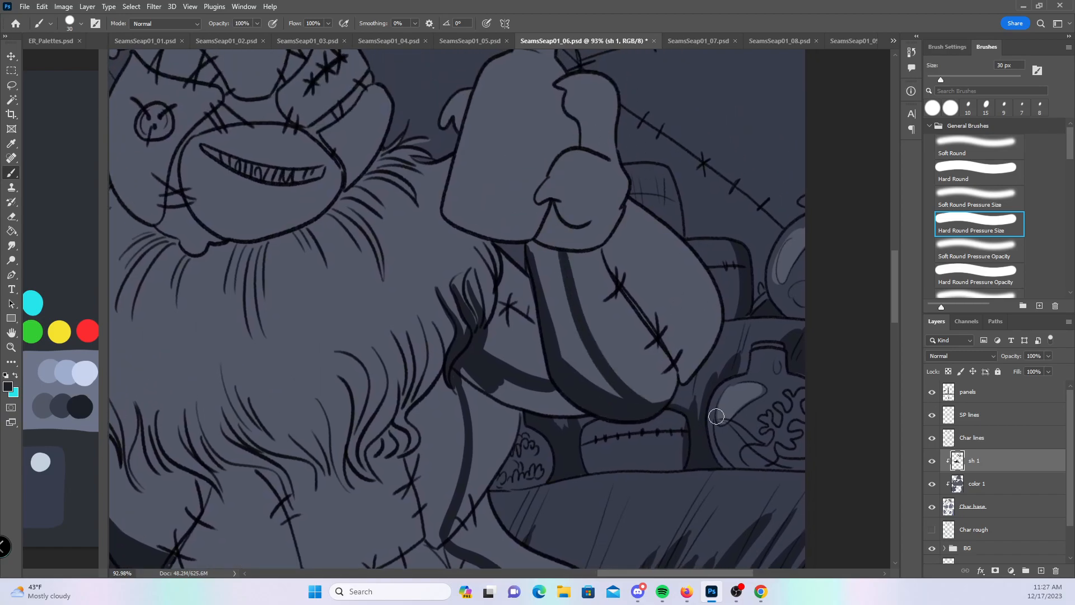
pyautogui.click(962, 174)
pyautogui.moveTo(549, 255)
pyautogui.mouseDown()
pyautogui.moveTo(564, 351)
pyautogui.moveTo(561, 279)
pyautogui.moveTo(593, 376)
pyautogui.mouseUp()
pyautogui.moveTo(502, 344)
pyautogui.mouseDown()
pyautogui.moveTo(492, 353)
pyautogui.moveTo(543, 367)
pyautogui.mouseUp()
pyautogui.moveTo(467, 371)
pyautogui.mouseDown()
pyautogui.moveTo(518, 412)
pyautogui.moveTo(489, 380)
pyautogui.moveTo(571, 399)
pyautogui.mouseUp()
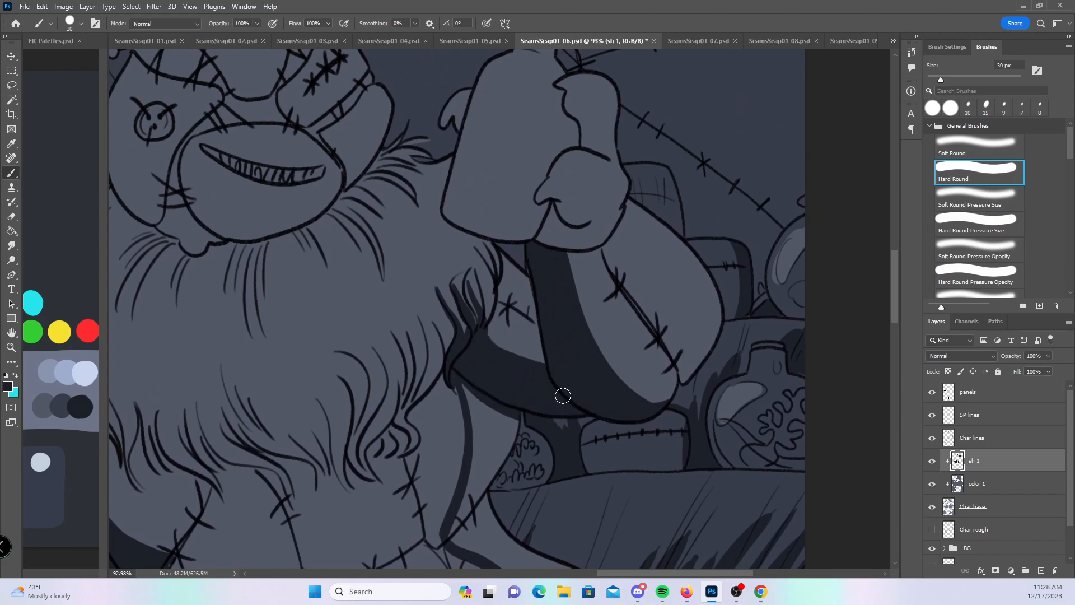
# - Fill the monster's far flank and outer leg with solid shadow below the raised arm
pyautogui.moveTo(668, 277); pyautogui.dragTo(626, 131)
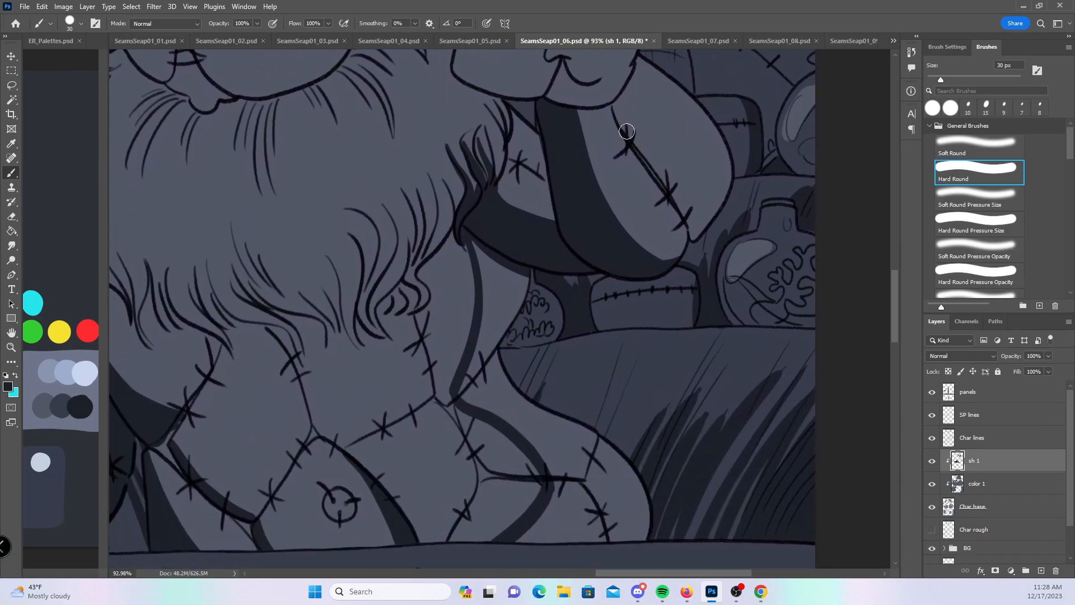
pyautogui.moveTo(478, 239)
pyautogui.mouseDown()
pyautogui.moveTo(533, 264)
pyautogui.moveTo(464, 390)
pyautogui.moveTo(475, 400)
pyautogui.moveTo(495, 383)
pyautogui.moveTo(484, 379)
pyautogui.moveTo(513, 411)
pyautogui.moveTo(569, 420)
pyautogui.moveTo(549, 447)
pyautogui.moveTo(565, 469)
pyautogui.moveTo(552, 517)
pyautogui.moveTo(515, 559)
pyautogui.moveTo(585, 428)
pyautogui.moveTo(600, 499)
pyautogui.moveTo(614, 514)
pyautogui.moveTo(660, 512)
pyautogui.mouseUp()
pyautogui.press(']')
pyautogui.moveTo(512, 337); pyautogui.dragTo(706, 464)
# - Paint shadow locks along the mane's outer edge and lower fringe above the hanging arm with the 30 px Hard Round Pressure Size brush
pyautogui.click(966, 224)
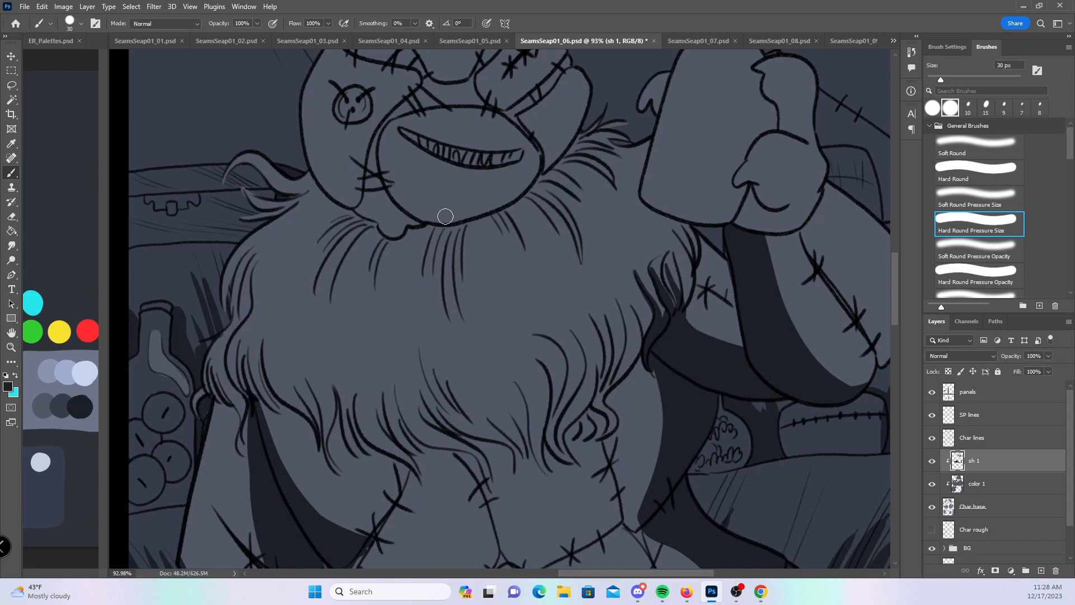
pyautogui.moveTo(246, 284)
pyautogui.mouseDown()
pyautogui.moveTo(222, 343)
pyautogui.moveTo(243, 310)
pyautogui.moveTo(224, 351)
pyautogui.moveTo(239, 436)
pyautogui.moveTo(215, 357)
pyautogui.mouseUp()
pyautogui.moveTo(216, 395)
pyautogui.mouseDown()
pyautogui.moveTo(243, 442)
pyautogui.moveTo(245, 370)
pyautogui.moveTo(260, 410)
pyautogui.moveTo(246, 359)
pyautogui.moveTo(247, 389)
pyautogui.moveTo(279, 408)
pyautogui.moveTo(257, 361)
pyautogui.moveTo(266, 348)
pyautogui.moveTo(262, 375)
pyautogui.moveTo(280, 373)
pyautogui.mouseUp()
pyautogui.moveTo(313, 418)
pyautogui.mouseDown()
pyautogui.moveTo(280, 368)
pyautogui.moveTo(315, 422)
pyautogui.moveTo(280, 408)
pyautogui.moveTo(319, 452)
pyautogui.mouseUp()
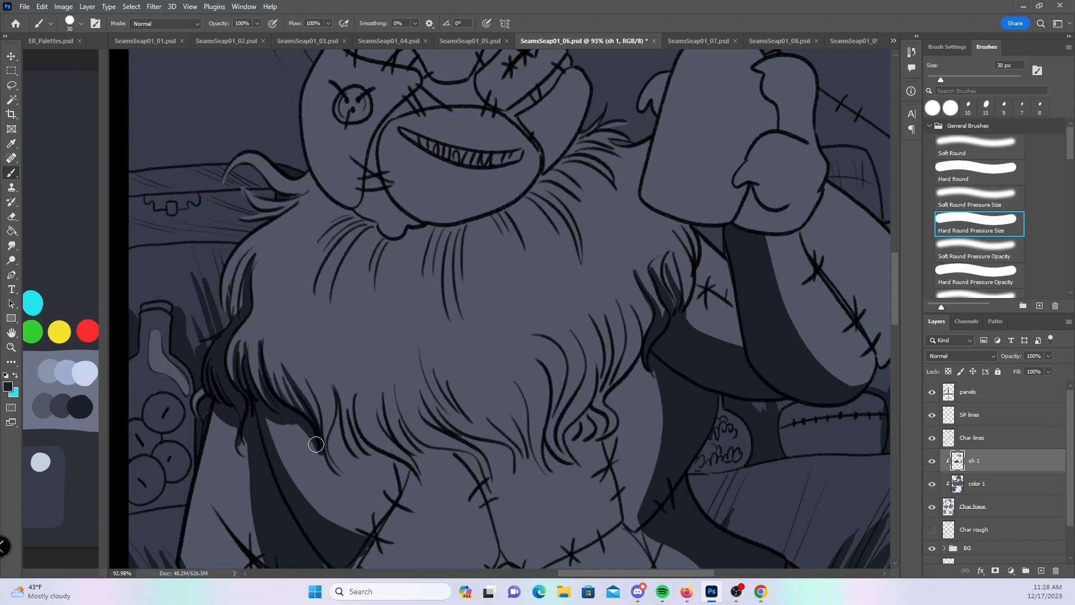
pyautogui.moveTo(303, 372); pyautogui.dragTo(316, 435)
pyautogui.moveTo(341, 469)
pyautogui.mouseDown()
pyautogui.moveTo(326, 379)
pyautogui.moveTo(334, 417)
pyautogui.mouseUp()
pyautogui.moveTo(335, 371)
pyautogui.mouseDown()
pyautogui.moveTo(336, 419)
pyautogui.moveTo(365, 455)
pyautogui.mouseUp()
pyautogui.moveTo(346, 390)
pyautogui.mouseDown()
pyautogui.moveTo(370, 448)
pyautogui.moveTo(414, 467)
pyautogui.moveTo(388, 458)
pyautogui.mouseUp()
# - Shade the mane over the monster's shoulder, the tufts beside its neck, and the outer edge of its cheek
pyautogui.moveTo(239, 309)
pyautogui.mouseDown()
pyautogui.moveTo(230, 249)
pyautogui.moveTo(285, 213)
pyautogui.mouseUp()
pyautogui.moveTo(251, 280); pyautogui.dragTo(297, 221)
pyautogui.moveTo(253, 283); pyautogui.dragTo(305, 221)
pyautogui.moveTo(252, 279); pyautogui.dragTo(315, 203)
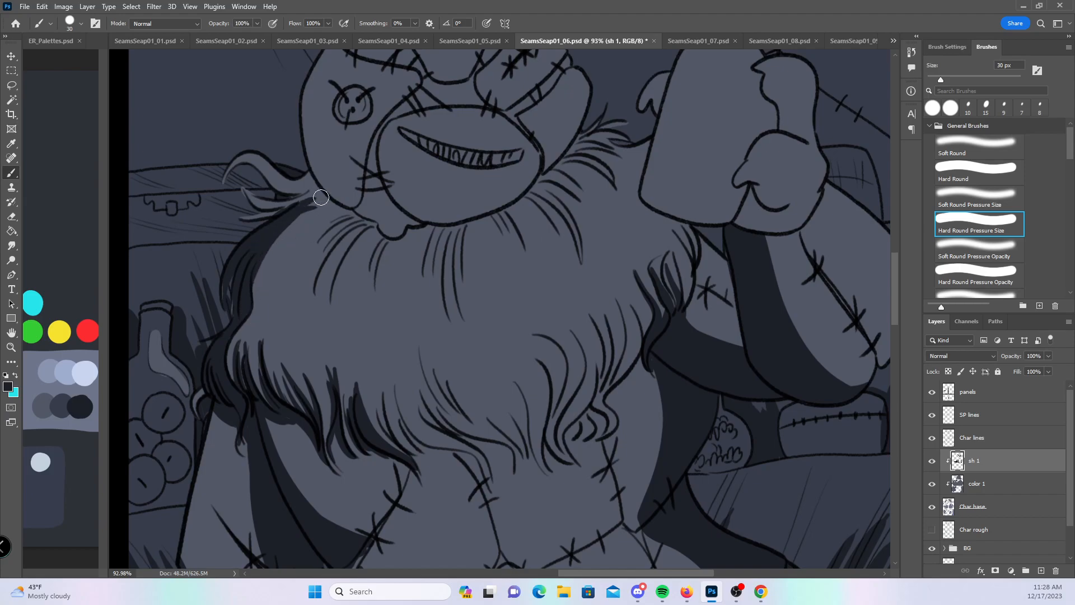
pyautogui.moveTo(244, 191)
pyautogui.mouseDown()
pyautogui.moveTo(268, 208)
pyautogui.moveTo(279, 196)
pyautogui.moveTo(261, 147)
pyautogui.moveTo(292, 192)
pyautogui.moveTo(317, 192)
pyautogui.mouseUp()
pyautogui.moveTo(302, 100); pyautogui.dragTo(336, 196)
pyautogui.moveTo(248, 324); pyautogui.dragTo(321, 224)
pyautogui.moveTo(252, 291)
pyautogui.mouseDown()
pyautogui.moveTo(334, 200)
pyautogui.moveTo(300, 227)
pyautogui.moveTo(322, 227)
pyautogui.moveTo(318, 240)
pyautogui.mouseUp()
# - Add shadow strands below the chin and down the mane's shaded side, and deepen the shadow on the lower cheek
pyautogui.moveTo(358, 216)
pyautogui.mouseDown()
pyautogui.moveTo(314, 263)
pyautogui.moveTo(309, 308)
pyautogui.moveTo(353, 227)
pyautogui.moveTo(328, 310)
pyautogui.mouseUp()
pyautogui.moveTo(259, 275); pyautogui.dragTo(250, 338)
pyautogui.moveTo(250, 300)
pyautogui.mouseDown()
pyautogui.moveTo(239, 350)
pyautogui.moveTo(252, 385)
pyautogui.mouseUp()
pyautogui.moveTo(252, 341); pyautogui.dragTo(262, 398)
pyautogui.moveTo(261, 370); pyautogui.dragTo(282, 297)
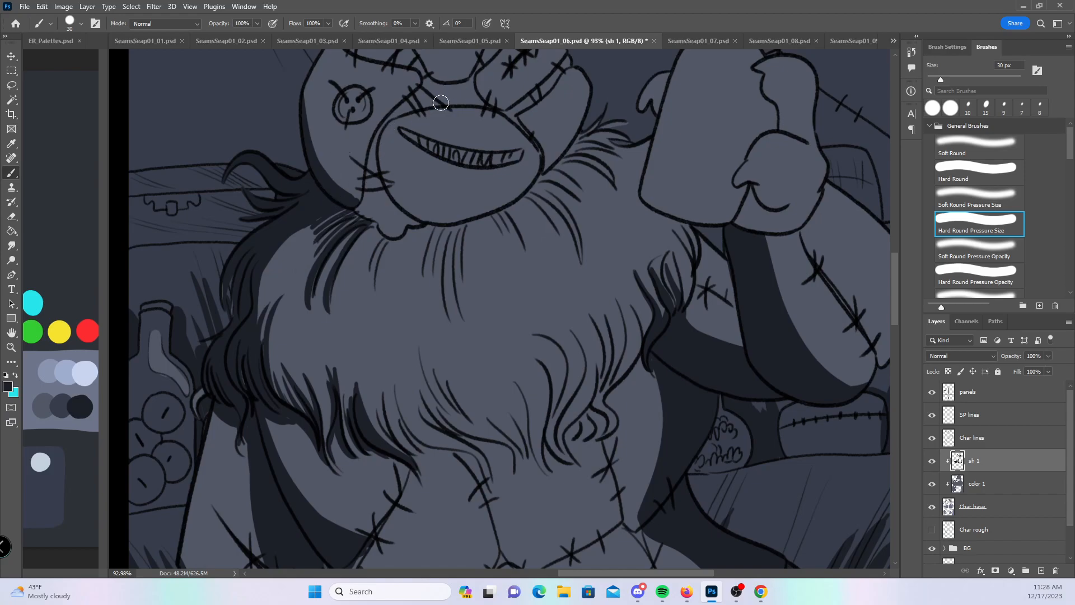
pyautogui.moveTo(310, 129); pyautogui.dragTo(358, 196)
# - Paint shadow locks along the middle of the mane's lower fringe and touch up its shaded side
pyautogui.moveTo(383, 374); pyautogui.dragTo(421, 455)
pyautogui.moveTo(401, 400); pyautogui.dragTo(419, 451)
pyautogui.moveTo(395, 375); pyautogui.dragTo(428, 440)
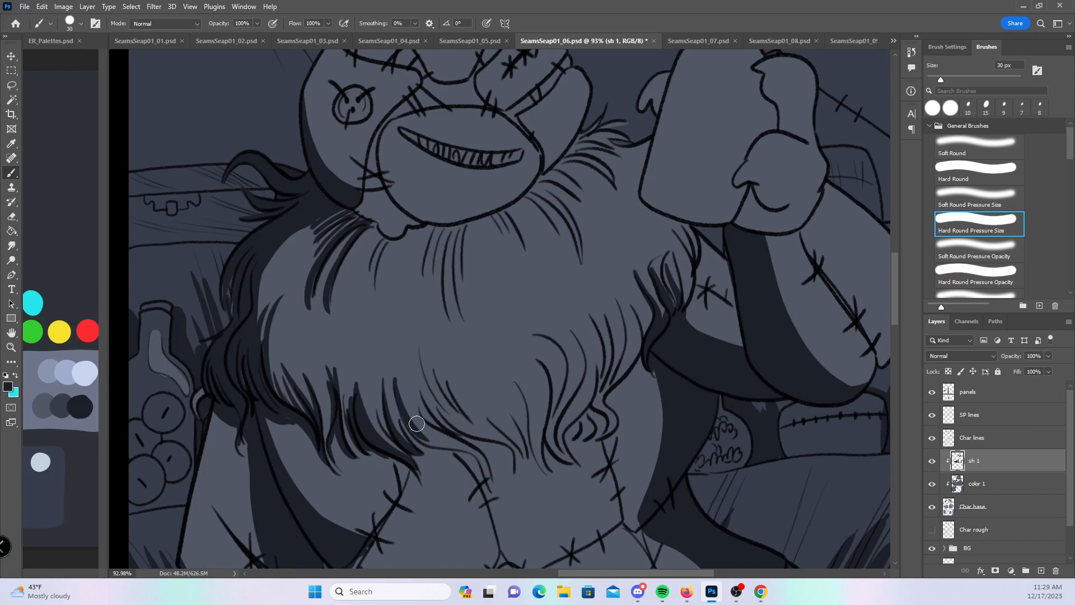
pyautogui.moveTo(400, 401)
pyautogui.mouseDown()
pyautogui.moveTo(486, 465)
pyautogui.moveTo(492, 488)
pyautogui.mouseUp()
pyautogui.moveTo(422, 384)
pyautogui.mouseDown()
pyautogui.moveTo(470, 441)
pyautogui.moveTo(513, 450)
pyautogui.mouseUp()
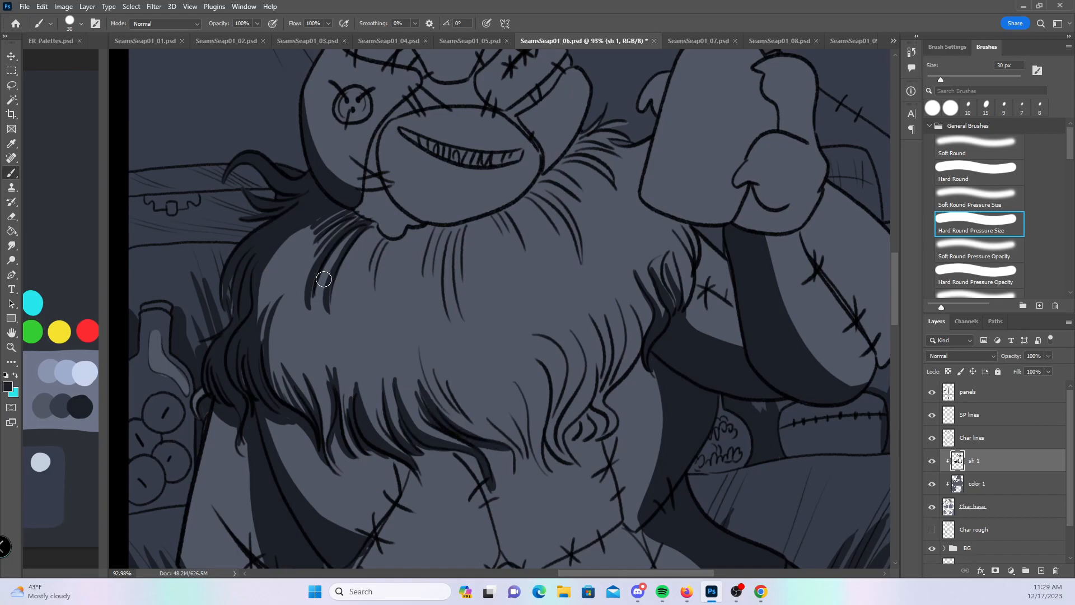
pyautogui.moveTo(295, 411)
pyautogui.mouseDown()
pyautogui.moveTo(270, 332)
pyautogui.moveTo(297, 240)
pyautogui.moveTo(258, 306)
pyautogui.mouseUp()
pyautogui.moveTo(303, 227); pyautogui.dragTo(255, 302)
# - Shade the curled locks and remaining strand tips at the bottom of the mane above the stitched belly
pyautogui.moveTo(676, 345); pyautogui.dragTo(590, 269)
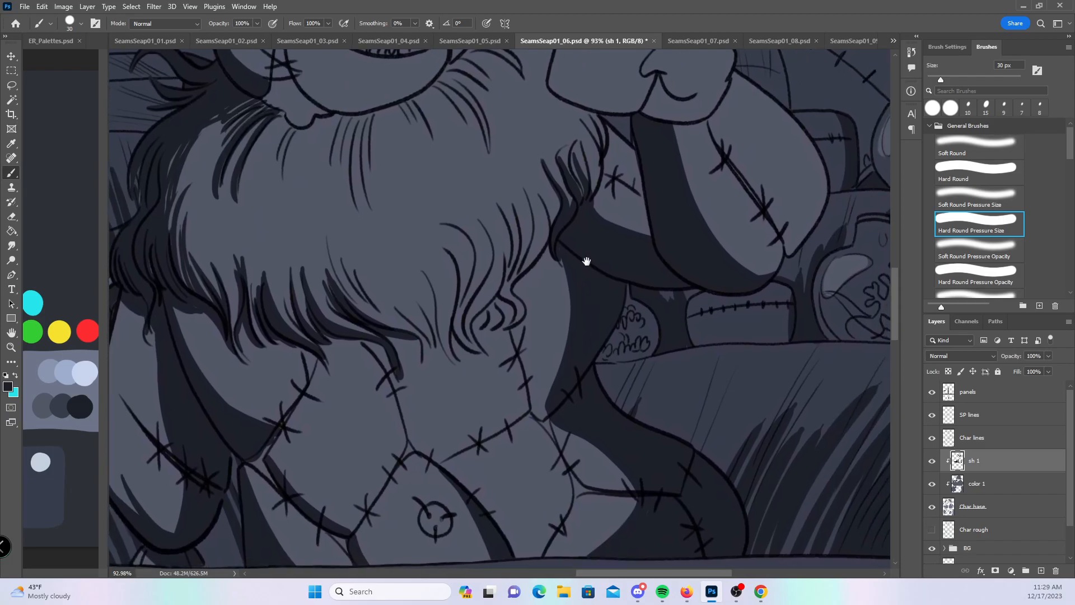
pyautogui.moveTo(474, 345)
pyautogui.mouseDown()
pyautogui.moveTo(498, 297)
pyautogui.moveTo(508, 314)
pyautogui.mouseUp()
pyautogui.moveTo(424, 265); pyautogui.dragTo(448, 363)
pyautogui.moveTo(430, 294); pyautogui.dragTo(445, 361)
pyautogui.moveTo(428, 314); pyautogui.dragTo(438, 364)
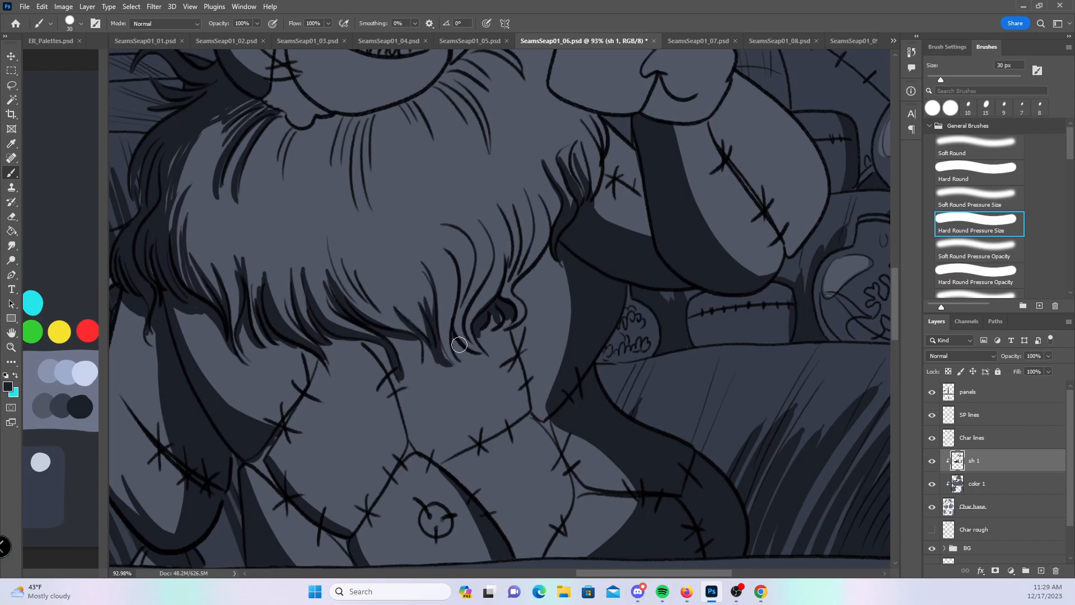
pyautogui.moveTo(345, 341); pyautogui.dragTo(399, 392)
# - Shade the monster's head along the outer cheek, the rounded muzzle, and the patches beside the eye and jaw
pyautogui.scroll(10, 618, 259)
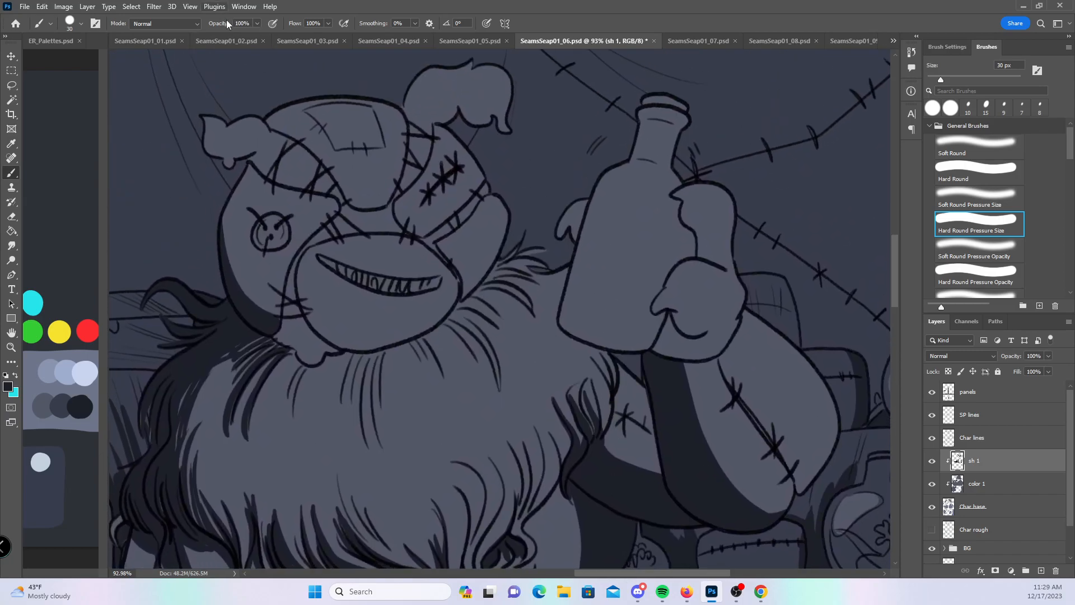
pyautogui.moveTo(275, 126); pyautogui.dragTo(283, 129)
pyautogui.moveTo(214, 198); pyautogui.dragTo(273, 325)
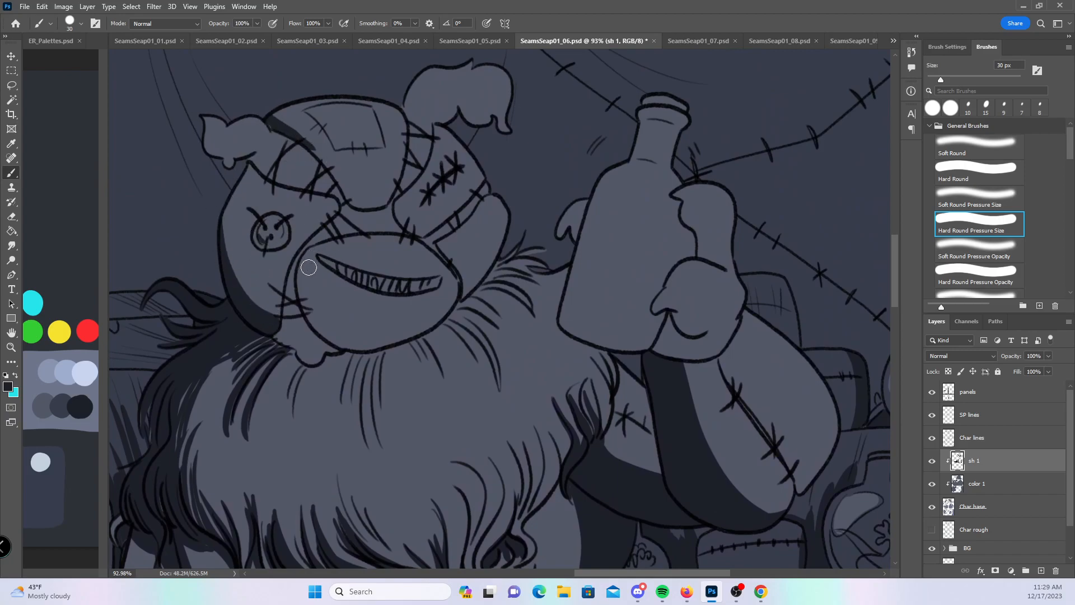
pyautogui.moveTo(302, 255)
pyautogui.mouseDown()
pyautogui.moveTo(314, 321)
pyautogui.moveTo(335, 343)
pyautogui.moveTo(368, 345)
pyautogui.mouseUp()
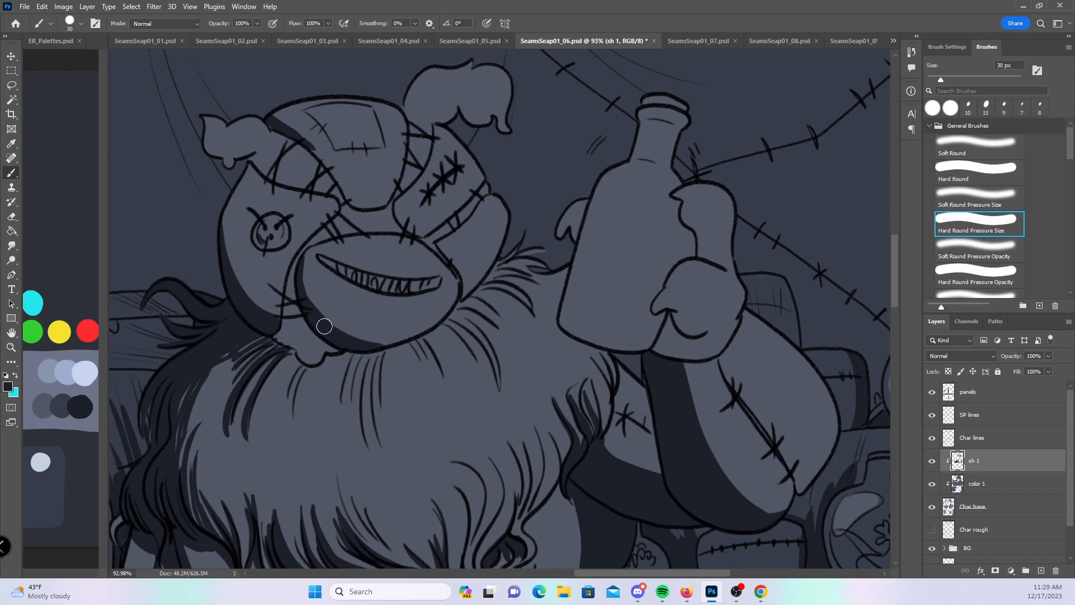
pyautogui.moveTo(398, 204)
pyautogui.mouseDown()
pyautogui.moveTo(408, 229)
pyautogui.moveTo(402, 218)
pyautogui.moveTo(456, 268)
pyautogui.moveTo(450, 255)
pyautogui.moveTo(460, 292)
pyautogui.mouseUp()
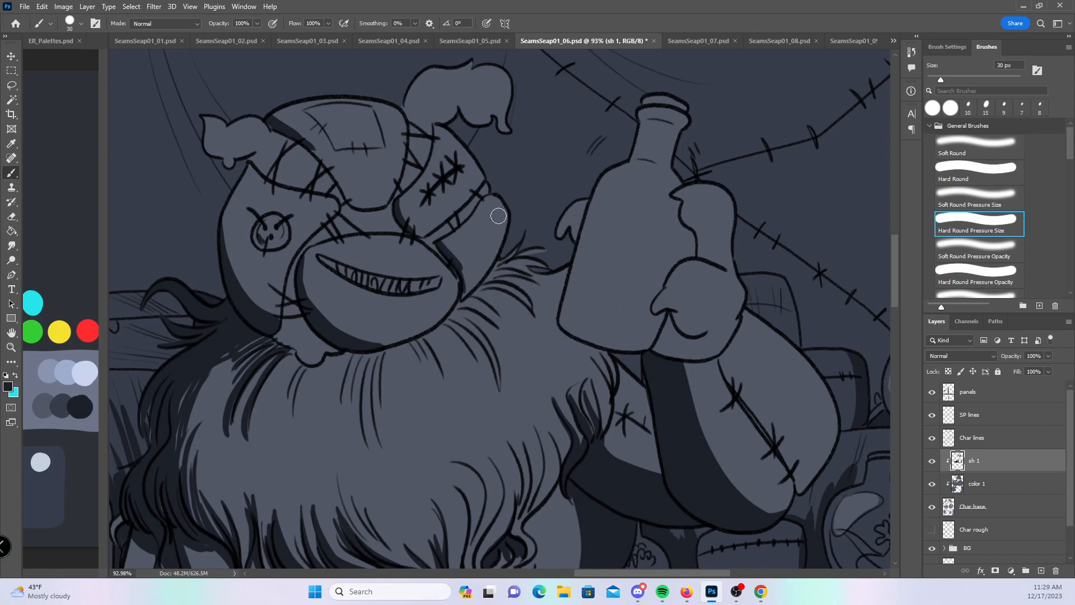
pyautogui.moveTo(445, 246)
pyautogui.mouseDown()
pyautogui.moveTo(462, 296)
pyautogui.moveTo(457, 264)
pyautogui.mouseUp()
# - Paint shadow strands in the fur under the muzzle and beside the jaw with a 20 px brush, and save the page
pyautogui.moveTo(347, 346)
pyautogui.mouseDown()
pyautogui.moveTo(340, 389)
pyautogui.moveTo(366, 344)
pyautogui.moveTo(362, 390)
pyautogui.moveTo(368, 364)
pyautogui.moveTo(388, 353)
pyautogui.moveTo(376, 354)
pyautogui.moveTo(363, 418)
pyautogui.moveTo(385, 343)
pyautogui.mouseUp()
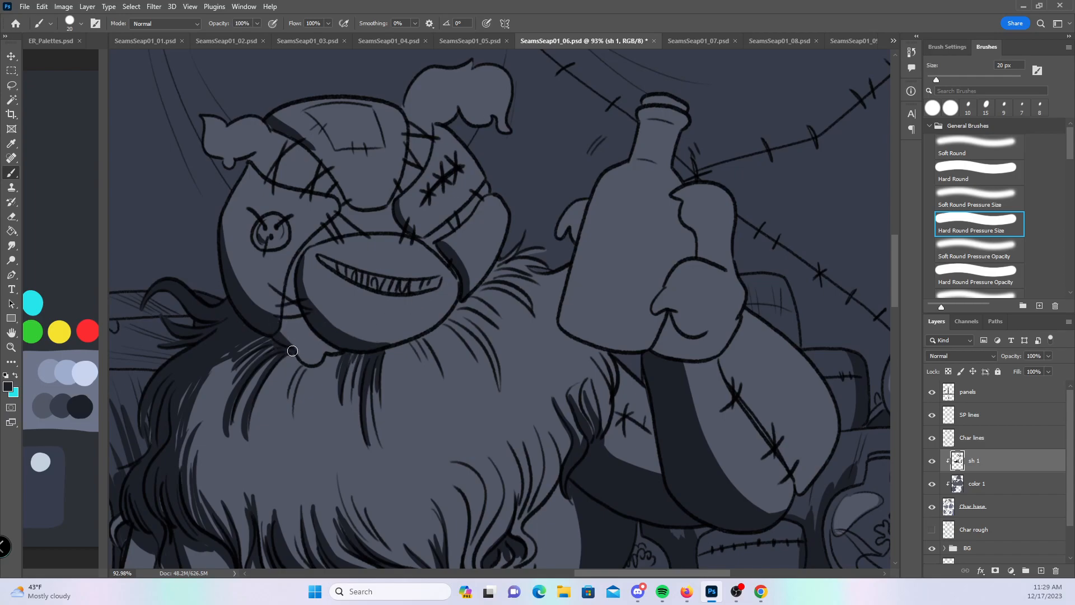
pyautogui.moveTo(450, 316)
pyautogui.mouseDown()
pyautogui.moveTo(494, 357)
pyautogui.moveTo(476, 306)
pyautogui.moveTo(456, 314)
pyautogui.moveTo(501, 292)
pyautogui.mouseUp()
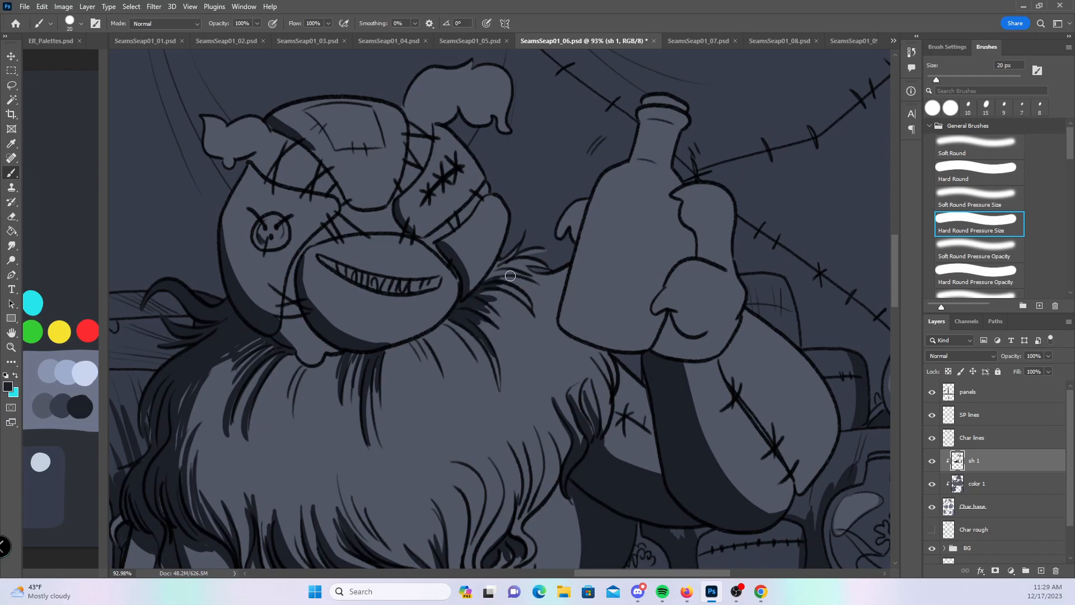
pyautogui.moveTo(711, 434); pyautogui.dragTo(650, 437)
pyautogui.moveTo(704, 500); pyautogui.dragTo(717, 379)
pyautogui.moveTo(626, 442); pyautogui.dragTo(684, 304)
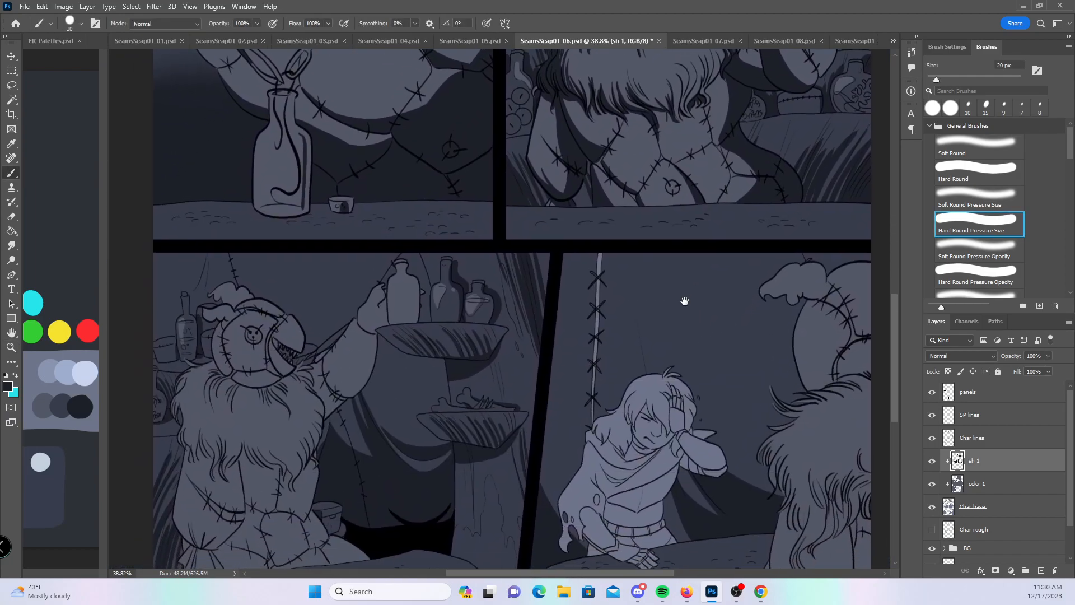
pyautogui.hotkey('ctrl', 's')
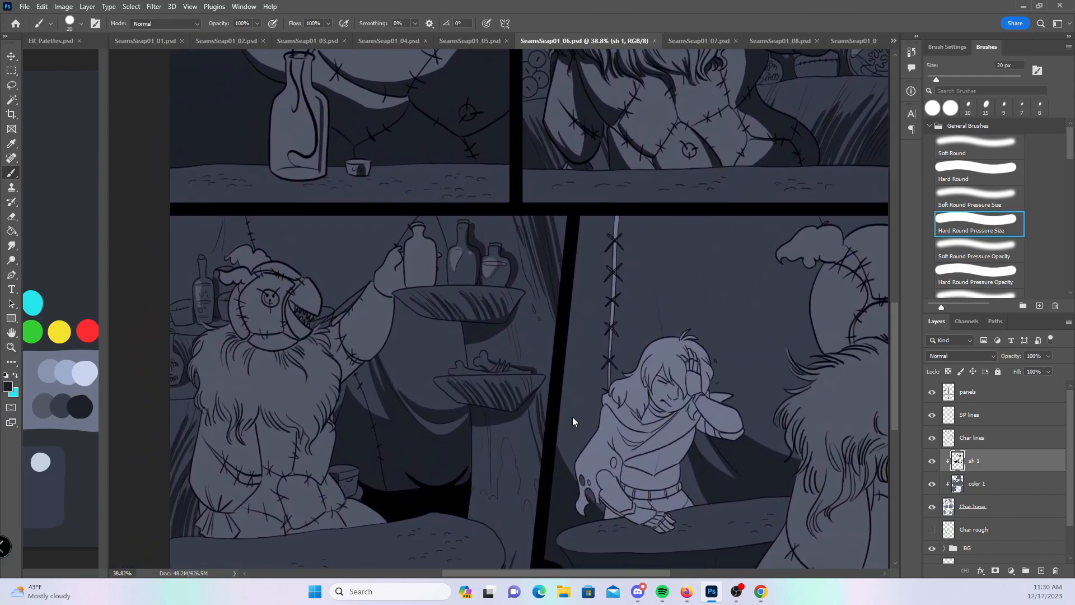
# - Shade the monster's arm reaching for the shelf bottle in the lower panel with a 30 px brush
pyautogui.press('z')
pyautogui.moveTo(380, 327)
pyautogui.mouseDown()
pyautogui.moveTo(418, 320)
pyautogui.moveTo(422, 287)
pyautogui.mouseUp()
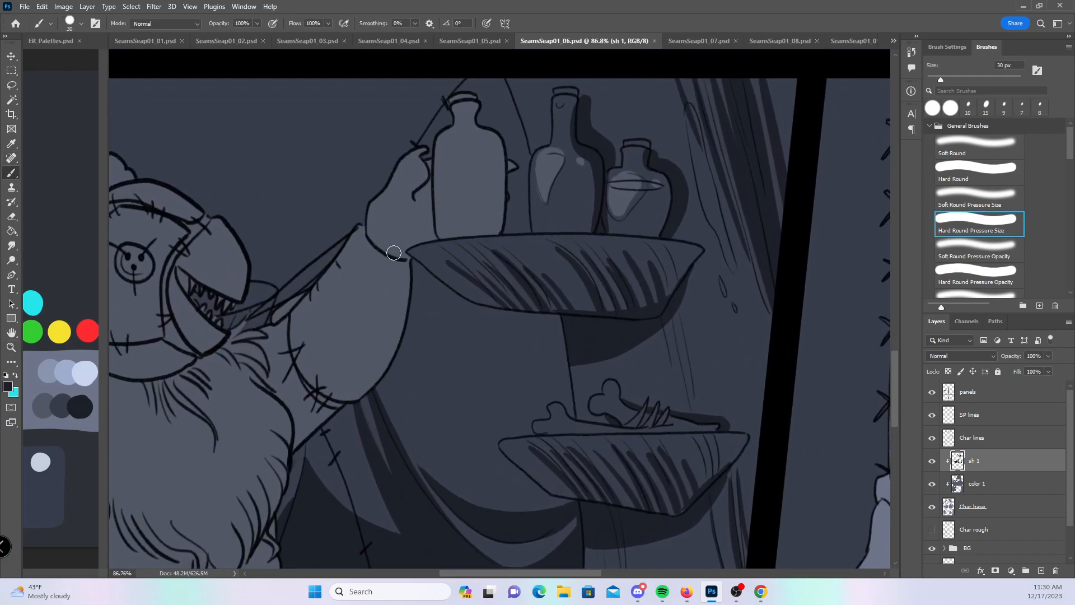
pyautogui.moveTo(393, 267)
pyautogui.mouseDown()
pyautogui.moveTo(303, 422)
pyautogui.moveTo(339, 384)
pyautogui.moveTo(337, 402)
pyautogui.moveTo(302, 433)
pyautogui.moveTo(315, 395)
pyautogui.moveTo(393, 297)
pyautogui.moveTo(360, 356)
pyautogui.moveTo(403, 267)
pyautogui.moveTo(390, 328)
pyautogui.moveTo(360, 367)
pyautogui.moveTo(366, 383)
pyautogui.moveTo(389, 374)
pyautogui.moveTo(302, 438)
pyautogui.moveTo(305, 411)
pyautogui.moveTo(299, 441)
pyautogui.moveTo(287, 396)
pyautogui.moveTo(299, 455)
pyautogui.moveTo(299, 406)
pyautogui.moveTo(412, 268)
pyautogui.moveTo(367, 357)
pyautogui.mouseUp()
pyautogui.moveTo(350, 451)
pyautogui.mouseDown()
pyautogui.moveTo(631, 228)
pyautogui.moveTo(620, 203)
pyautogui.mouseUp()
pyautogui.moveTo(503, 330); pyautogui.dragTo(459, 252)
# - Shade the mane's side and the outer part of the hanging arm down to its gathered wrist in the shelf panel
pyautogui.moveTo(238, 198)
pyautogui.mouseDown()
pyautogui.moveTo(233, 336)
pyautogui.moveTo(247, 432)
pyautogui.moveTo(266, 400)
pyautogui.moveTo(242, 434)
pyautogui.moveTo(228, 499)
pyautogui.moveTo(208, 492)
pyautogui.moveTo(196, 470)
pyautogui.moveTo(226, 384)
pyautogui.mouseUp()
pyautogui.moveTo(211, 155)
pyautogui.mouseDown()
pyautogui.moveTo(238, 241)
pyautogui.moveTo(195, 158)
pyautogui.moveTo(208, 207)
pyautogui.moveTo(210, 90)
pyautogui.moveTo(194, 97)
pyautogui.moveTo(207, 151)
pyautogui.moveTo(210, 116)
pyautogui.moveTo(207, 94)
pyautogui.moveTo(197, 178)
pyautogui.moveTo(207, 83)
pyautogui.moveTo(211, 152)
pyautogui.moveTo(219, 136)
pyautogui.moveTo(201, 168)
pyautogui.mouseUp()
pyautogui.moveTo(239, 107)
pyautogui.mouseDown()
pyautogui.moveTo(237, 237)
pyautogui.moveTo(214, 144)
pyautogui.moveTo(238, 232)
pyautogui.moveTo(238, 138)
pyautogui.moveTo(243, 239)
pyautogui.moveTo(222, 179)
pyautogui.moveTo(238, 207)
pyautogui.moveTo(247, 131)
pyautogui.moveTo(249, 236)
pyautogui.moveTo(224, 175)
pyautogui.moveTo(242, 231)
pyautogui.moveTo(235, 162)
pyautogui.moveTo(247, 200)
pyautogui.moveTo(247, 149)
pyautogui.moveTo(252, 200)
pyautogui.moveTo(273, 236)
pyautogui.moveTo(246, 147)
pyautogui.moveTo(274, 226)
pyautogui.moveTo(249, 178)
pyautogui.moveTo(267, 225)
pyautogui.moveTo(266, 197)
pyautogui.moveTo(249, 197)
pyautogui.moveTo(260, 229)
pyautogui.moveTo(245, 220)
pyautogui.moveTo(263, 248)
pyautogui.mouseUp()
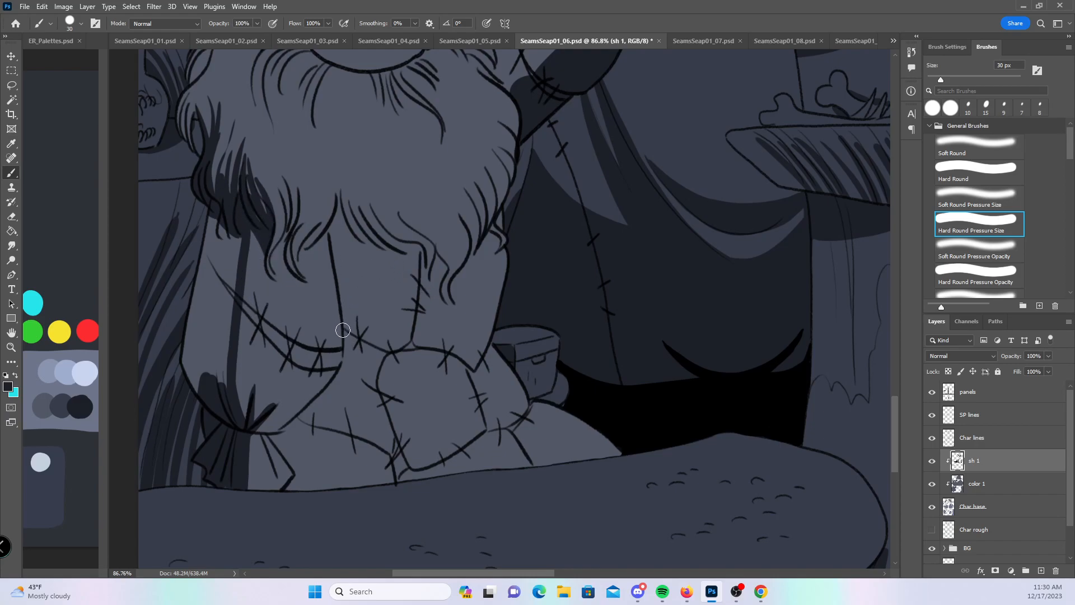
# - Shade the monster's drooping sleeve edge, the gathered cuff and the body just behind it in the shelf panel
pyautogui.moveTo(342, 324); pyautogui.dragTo(305, 456)
pyautogui.moveTo(344, 363)
pyautogui.mouseDown()
pyautogui.moveTo(327, 395)
pyautogui.moveTo(272, 437)
pyautogui.moveTo(295, 465)
pyautogui.mouseUp()
pyautogui.moveTo(254, 435); pyautogui.dragTo(274, 471)
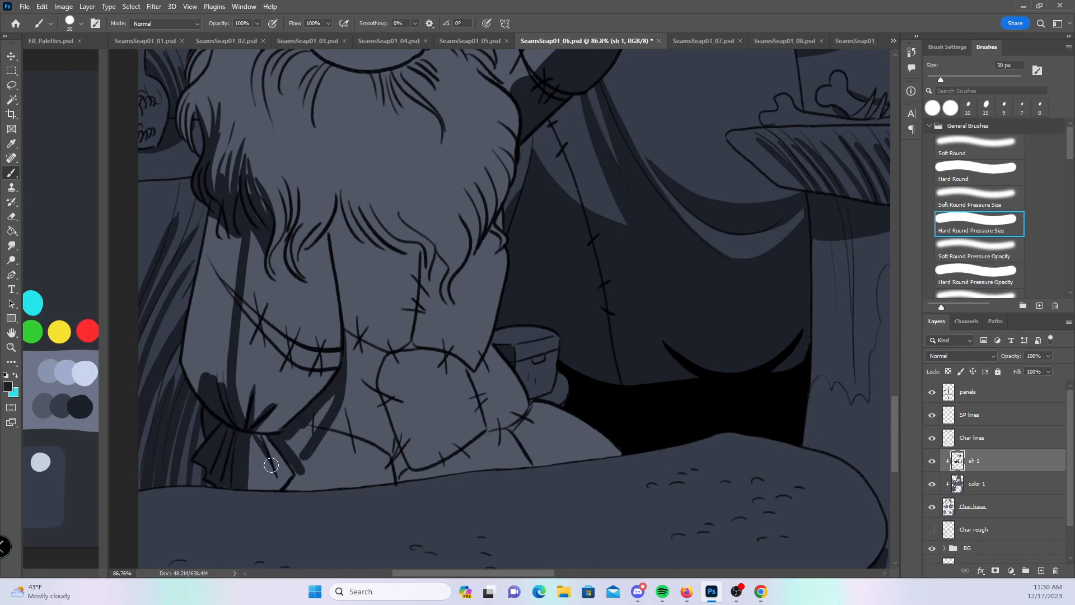
pyautogui.moveTo(332, 410); pyautogui.dragTo(356, 487)
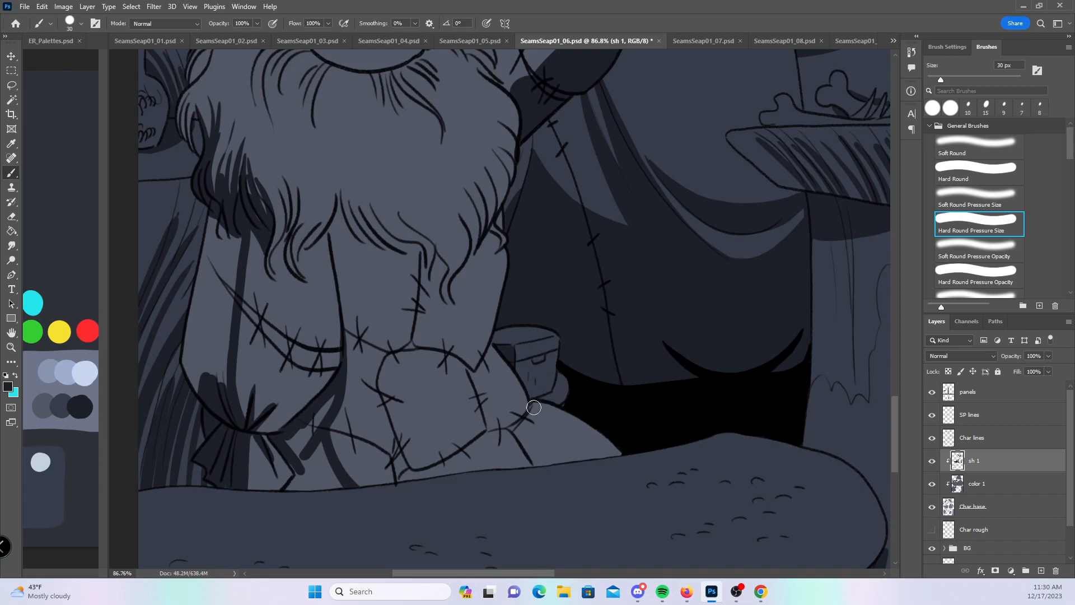
pyautogui.moveTo(504, 343)
pyautogui.mouseDown()
pyautogui.moveTo(499, 424)
pyautogui.moveTo(456, 457)
pyautogui.mouseUp()
pyautogui.moveTo(305, 425)
pyautogui.mouseDown()
pyautogui.moveTo(293, 448)
pyautogui.moveTo(318, 416)
pyautogui.mouseUp()
pyautogui.moveTo(301, 473)
pyautogui.mouseDown()
pyautogui.moveTo(291, 499)
pyautogui.moveTo(352, 497)
pyautogui.mouseUp()
# - Extend the shadow down the monster's arm and patched lower body, filling the larger areas with the Hard Round brush
pyautogui.moveTo(212, 227)
pyautogui.mouseDown()
pyautogui.moveTo(203, 288)
pyautogui.moveTo(219, 290)
pyautogui.moveTo(230, 272)
pyautogui.moveTo(236, 280)
pyautogui.moveTo(205, 262)
pyautogui.moveTo(189, 344)
pyautogui.moveTo(227, 400)
pyautogui.moveTo(227, 375)
pyautogui.mouseUp()
pyautogui.moveTo(616, 397); pyautogui.dragTo(565, 438)
pyautogui.moveTo(332, 400)
pyautogui.mouseDown()
pyautogui.moveTo(361, 503)
pyautogui.moveTo(392, 499)
pyautogui.moveTo(361, 505)
pyautogui.moveTo(414, 486)
pyautogui.mouseUp()
pyautogui.moveTo(352, 514); pyautogui.dragTo(428, 482)
pyautogui.moveTo(392, 529); pyautogui.dragTo(441, 471)
pyautogui.click(977, 169)
pyautogui.moveTo(449, 395)
pyautogui.mouseDown()
pyautogui.moveTo(462, 451)
pyautogui.moveTo(435, 528)
pyautogui.mouseUp()
pyautogui.moveTo(475, 442)
pyautogui.mouseDown()
pyautogui.moveTo(469, 491)
pyautogui.moveTo(501, 479)
pyautogui.moveTo(552, 507)
pyautogui.mouseUp()
# - Shade the back of the monster's head, its cheek, collar and the mane's outer side with the Hard Round Pressure Size brush
pyautogui.click(985, 218)
pyautogui.moveTo(456, 222); pyautogui.dragTo(511, 371)
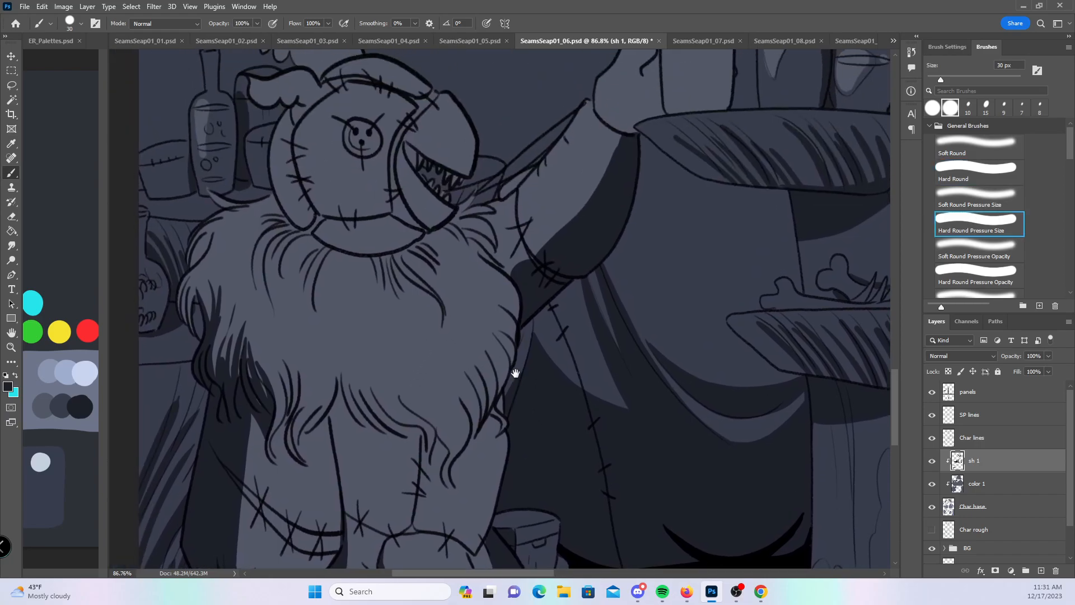
pyautogui.moveTo(195, 333)
pyautogui.mouseDown()
pyautogui.moveTo(194, 273)
pyautogui.moveTo(182, 317)
pyautogui.moveTo(192, 326)
pyautogui.moveTo(230, 245)
pyautogui.moveTo(208, 307)
pyautogui.moveTo(214, 333)
pyautogui.moveTo(249, 236)
pyautogui.moveTo(207, 285)
pyautogui.moveTo(250, 207)
pyautogui.moveTo(226, 204)
pyautogui.moveTo(236, 192)
pyautogui.moveTo(219, 174)
pyautogui.moveTo(238, 197)
pyautogui.moveTo(269, 188)
pyautogui.moveTo(282, 214)
pyautogui.moveTo(280, 159)
pyautogui.moveTo(300, 159)
pyautogui.moveTo(283, 176)
pyautogui.moveTo(267, 149)
pyautogui.moveTo(307, 222)
pyautogui.moveTo(284, 184)
pyautogui.moveTo(302, 197)
pyautogui.mouseUp()
pyautogui.moveTo(296, 131)
pyautogui.mouseDown()
pyautogui.moveTo(317, 212)
pyautogui.moveTo(388, 216)
pyautogui.mouseUp()
pyautogui.moveTo(318, 213)
pyautogui.mouseDown()
pyautogui.moveTo(360, 247)
pyautogui.moveTo(331, 219)
pyautogui.moveTo(338, 233)
pyautogui.moveTo(388, 248)
pyautogui.moveTo(332, 214)
pyautogui.moveTo(373, 239)
pyautogui.mouseUp()
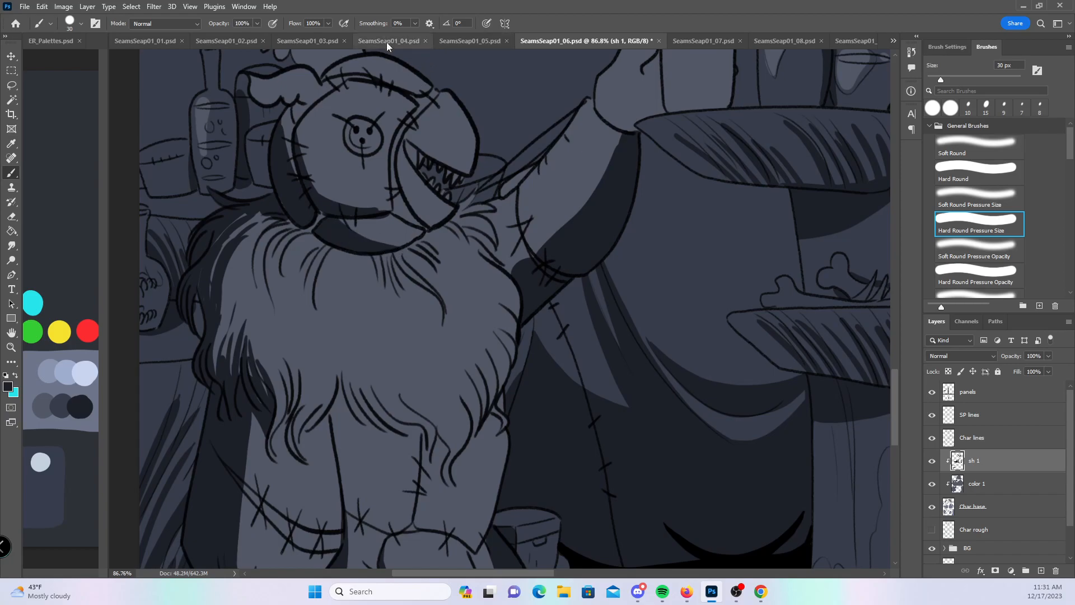
pyautogui.moveTo(340, 67)
pyautogui.mouseDown()
pyautogui.moveTo(322, 76)
pyautogui.moveTo(360, 71)
pyautogui.mouseUp()
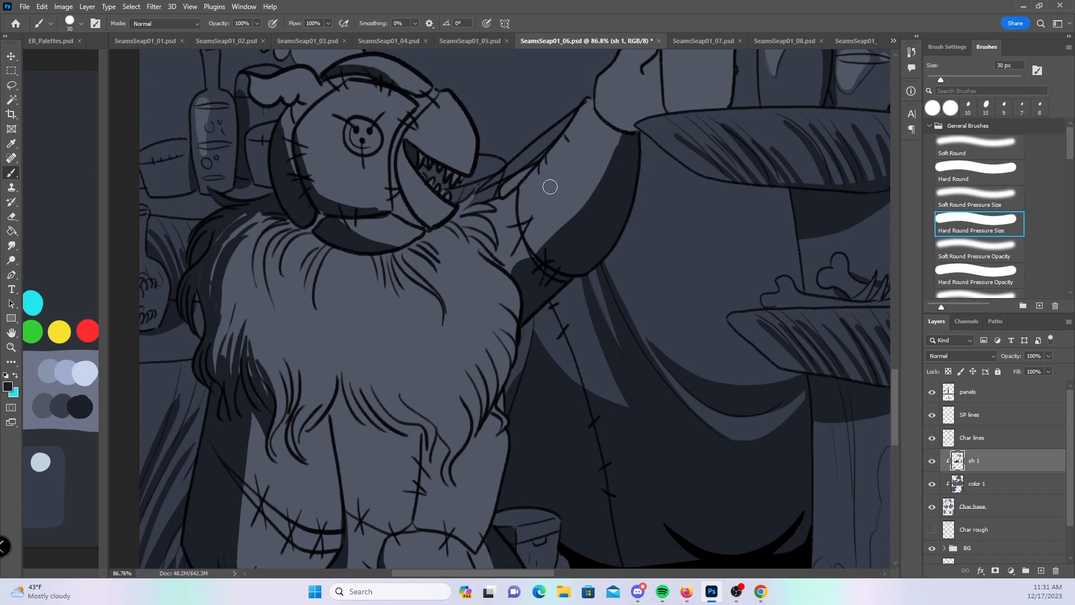
# - Paint shadow strands through the monster's mane below the collar and along its ragged lower fringe
pyautogui.moveTo(274, 226)
pyautogui.mouseDown()
pyautogui.moveTo(246, 285)
pyautogui.moveTo(281, 224)
pyautogui.moveTo(265, 278)
pyautogui.moveTo(296, 219)
pyautogui.moveTo(264, 263)
pyautogui.moveTo(275, 233)
pyautogui.moveTo(283, 289)
pyautogui.moveTo(284, 250)
pyautogui.moveTo(315, 224)
pyautogui.moveTo(249, 218)
pyautogui.moveTo(214, 260)
pyautogui.moveTo(237, 230)
pyautogui.moveTo(277, 209)
pyautogui.moveTo(235, 222)
pyautogui.moveTo(233, 333)
pyautogui.mouseUp()
pyautogui.moveTo(303, 276)
pyautogui.mouseDown()
pyautogui.moveTo(319, 236)
pyautogui.moveTo(311, 259)
pyautogui.moveTo(338, 241)
pyautogui.moveTo(326, 251)
pyautogui.moveTo(301, 244)
pyautogui.moveTo(308, 254)
pyautogui.moveTo(304, 228)
pyautogui.moveTo(396, 274)
pyautogui.moveTo(389, 258)
pyautogui.moveTo(440, 298)
pyautogui.moveTo(427, 241)
pyautogui.mouseUp()
pyautogui.moveTo(283, 428)
pyautogui.mouseDown()
pyautogui.moveTo(279, 416)
pyautogui.moveTo(294, 454)
pyautogui.mouseUp()
pyautogui.moveTo(294, 396)
pyautogui.mouseDown()
pyautogui.moveTo(288, 422)
pyautogui.moveTo(302, 452)
pyautogui.moveTo(327, 402)
pyautogui.moveTo(334, 411)
pyautogui.moveTo(337, 370)
pyautogui.moveTo(361, 425)
pyautogui.moveTo(353, 374)
pyautogui.moveTo(391, 433)
pyautogui.moveTo(409, 432)
pyautogui.mouseUp()
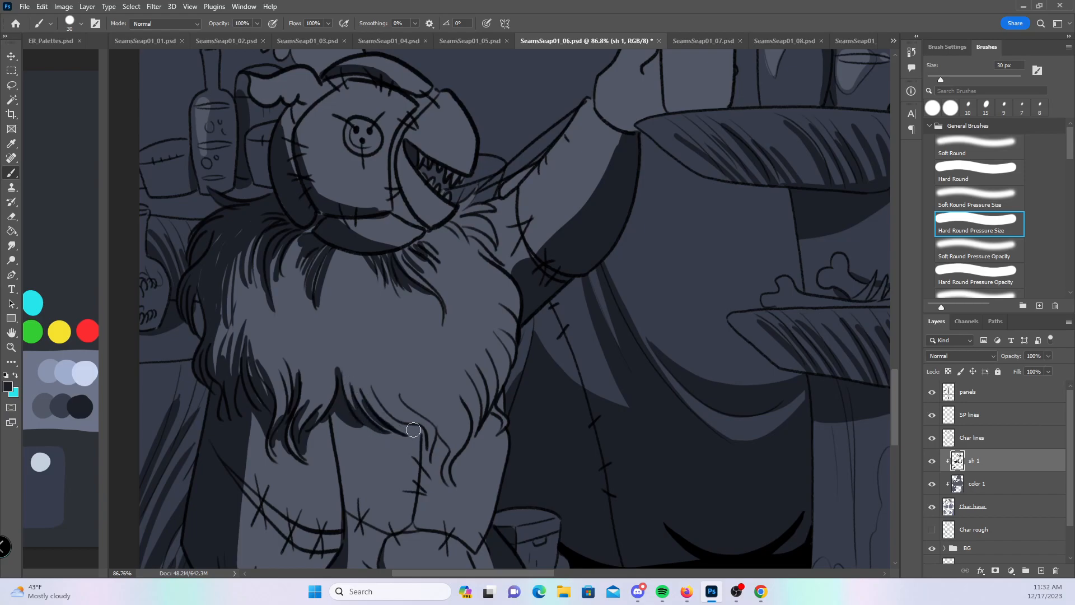
pyautogui.moveTo(473, 214)
pyautogui.mouseDown()
pyautogui.moveTo(492, 253)
pyautogui.moveTo(476, 241)
pyautogui.mouseUp()
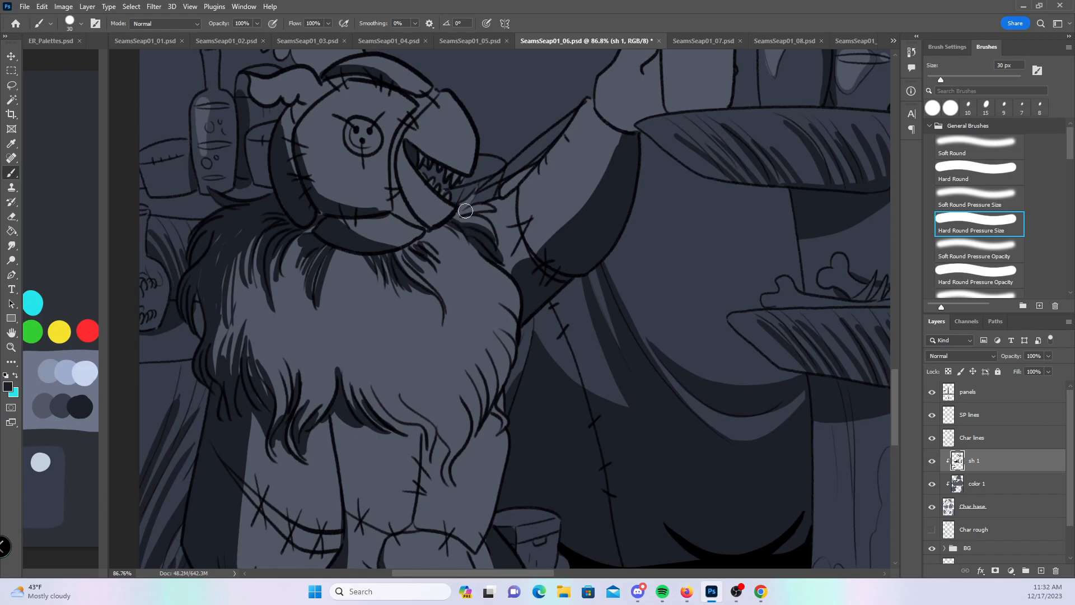
pyautogui.moveTo(444, 453); pyautogui.dragTo(447, 451)
pyautogui.moveTo(402, 394)
pyautogui.mouseDown()
pyautogui.moveTo(447, 462)
pyautogui.moveTo(438, 439)
pyautogui.moveTo(433, 464)
pyautogui.mouseUp()
pyautogui.moveTo(459, 395); pyautogui.dragTo(472, 425)
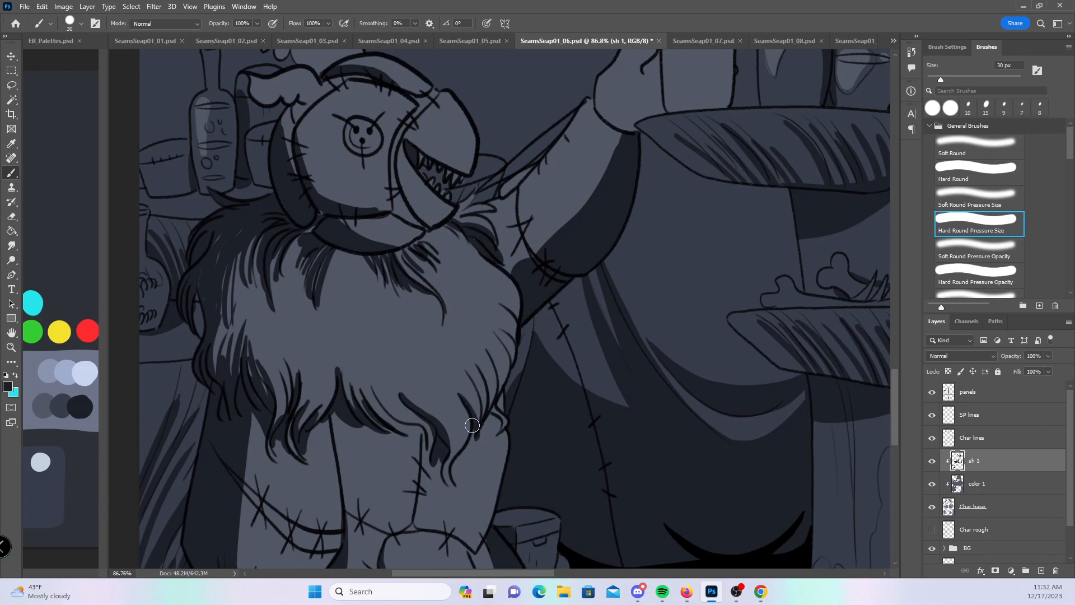
pyautogui.moveTo(468, 372); pyautogui.dragTo(483, 427)
pyautogui.moveTo(507, 383); pyautogui.dragTo(503, 400)
# - Save the page and paint shadow strands in the foreground monster's mane in the neighbouring panel with a 40 px brush
pyautogui.press('z')
pyautogui.moveTo(713, 412); pyautogui.dragTo(669, 401)
pyautogui.press('space')
pyautogui.moveTo(678, 474); pyautogui.dragTo(533, 444)
pyautogui.moveTo(702, 448); pyautogui.dragTo(297, 405)
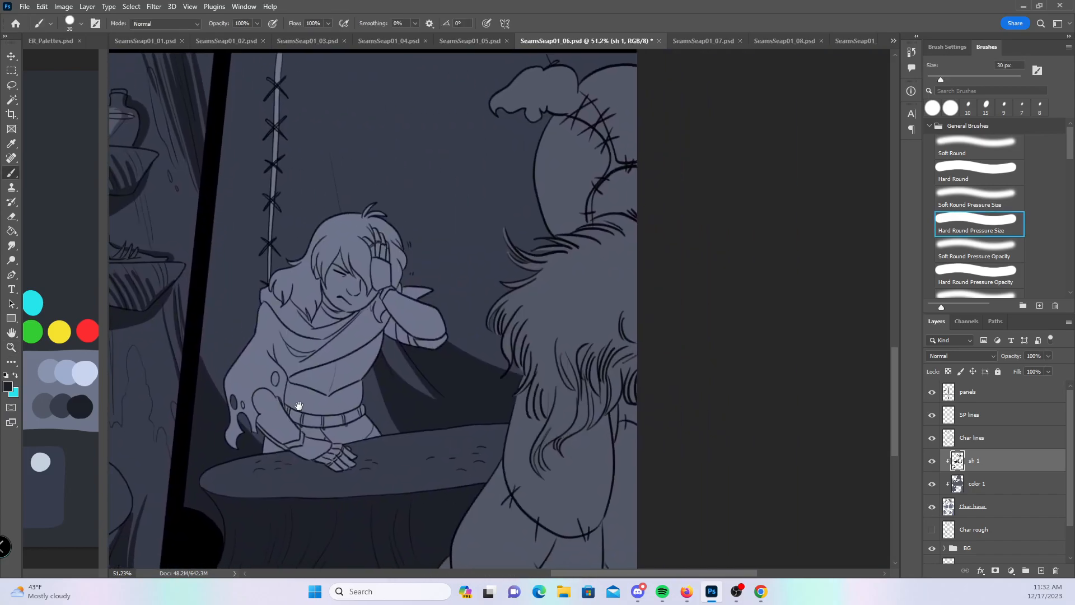
pyautogui.moveTo(623, 429); pyautogui.dragTo(568, 381)
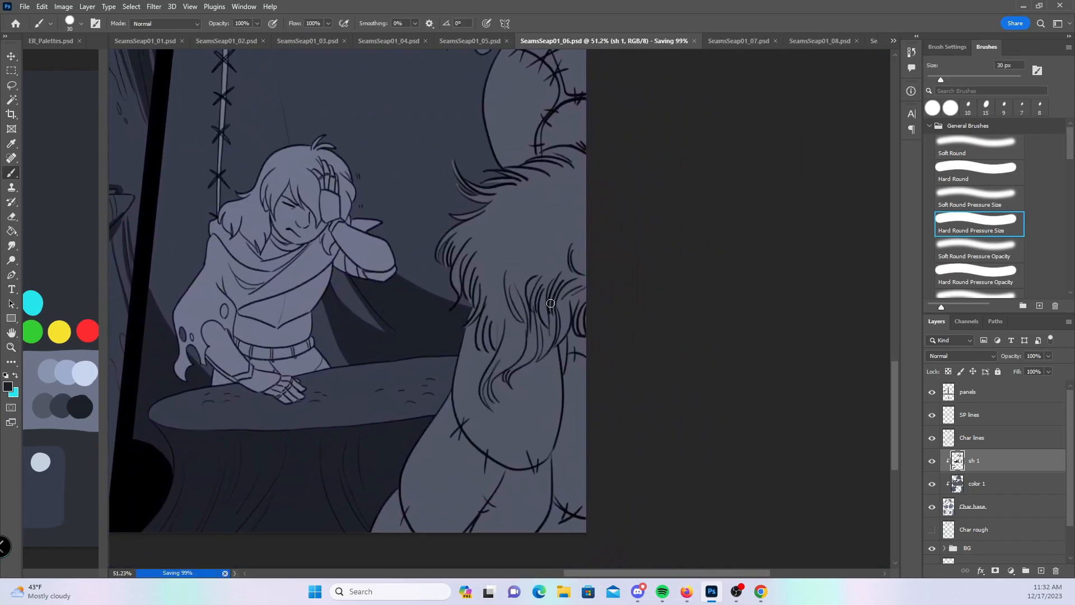
pyautogui.press('z')
pyautogui.moveTo(504, 364)
pyautogui.mouseDown()
pyautogui.moveTo(549, 309)
pyautogui.moveTo(503, 377)
pyautogui.mouseUp()
pyautogui.press('b')
pyautogui.press('space')
pyautogui.press(']')
pyautogui.moveTo(522, 227)
pyautogui.mouseDown()
pyautogui.moveTo(500, 267)
pyautogui.moveTo(503, 336)
pyautogui.moveTo(483, 432)
pyautogui.moveTo(457, 475)
pyautogui.moveTo(511, 391)
pyautogui.moveTo(516, 364)
pyautogui.moveTo(465, 292)
pyautogui.moveTo(482, 240)
pyautogui.moveTo(592, 193)
pyautogui.moveTo(549, 180)
pyautogui.moveTo(546, 206)
pyautogui.moveTo(600, 187)
pyautogui.moveTo(585, 185)
pyautogui.moveTo(498, 263)
pyautogui.moveTo(491, 252)
pyautogui.moveTo(524, 221)
pyautogui.moveTo(516, 280)
pyautogui.moveTo(452, 361)
pyautogui.moveTo(460, 402)
pyautogui.moveTo(471, 357)
pyautogui.moveTo(467, 372)
pyautogui.mouseUp()
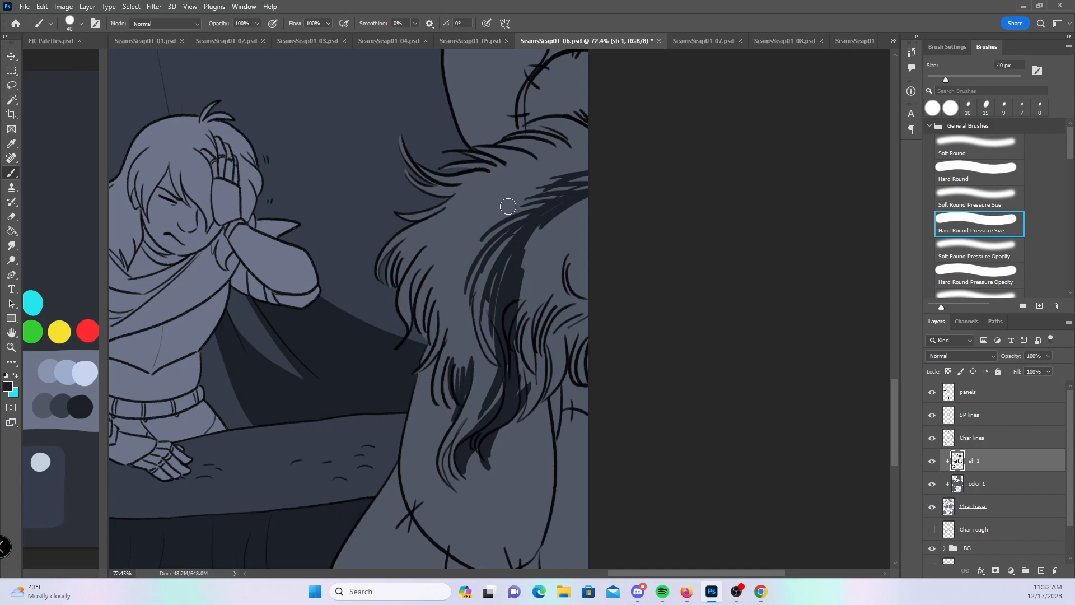
pyautogui.moveTo(427, 332)
pyautogui.mouseDown()
pyautogui.moveTo(436, 311)
pyautogui.moveTo(428, 343)
pyautogui.moveTo(435, 300)
pyautogui.moveTo(417, 322)
pyautogui.moveTo(433, 277)
pyautogui.mouseUp()
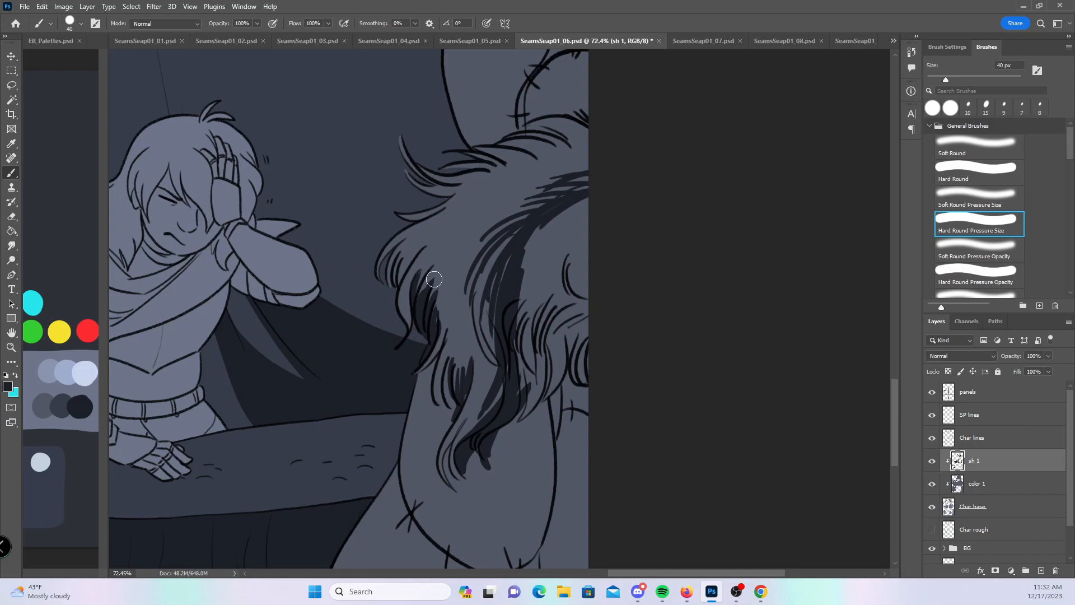
pyautogui.moveTo(453, 348)
pyautogui.mouseDown()
pyautogui.moveTo(447, 412)
pyautogui.moveTo(457, 400)
pyautogui.mouseUp()
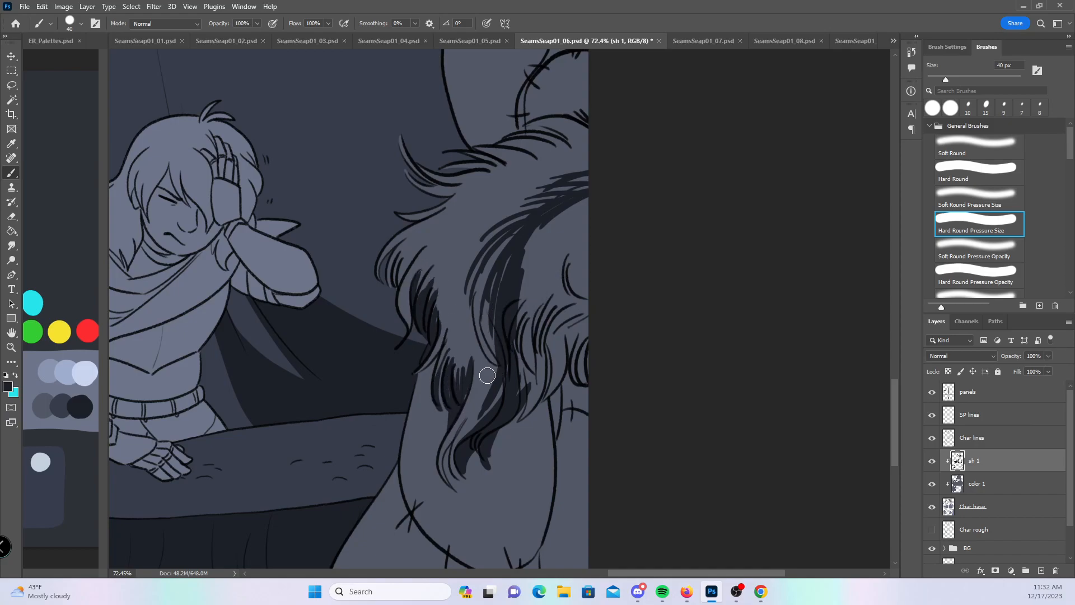
pyautogui.moveTo(445, 481); pyautogui.dragTo(457, 435)
pyautogui.moveTo(446, 476); pyautogui.dragTo(454, 433)
# - Draw the shadow edge down the foreground monster's hanging arm and leg below the mane
pyautogui.moveTo(587, 417); pyautogui.dragTo(539, 308)
pyautogui.moveTo(420, 359)
pyautogui.mouseDown()
pyautogui.moveTo(428, 376)
pyautogui.moveTo(415, 363)
pyautogui.moveTo(418, 376)
pyautogui.mouseUp()
pyautogui.moveTo(400, 333); pyautogui.dragTo(408, 451)
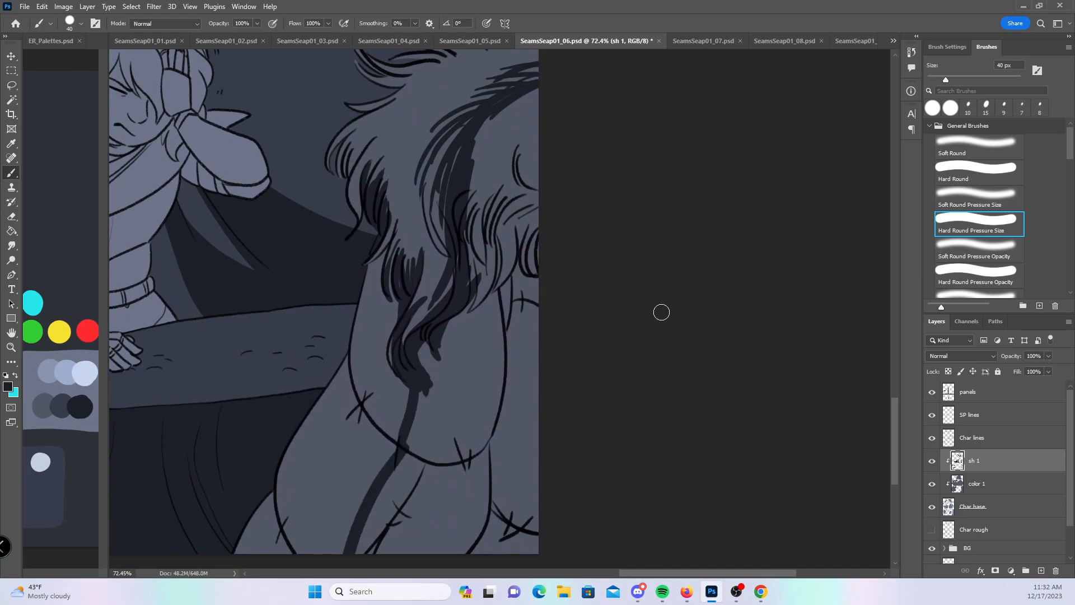
# - Outline the shadow edge on the back of the foreground monster's head and add shadow strands at the neck
pyautogui.moveTo(899, 408); pyautogui.dragTo(875, 349)
pyautogui.moveTo(454, 350)
pyautogui.mouseDown()
pyautogui.moveTo(452, 309)
pyautogui.moveTo(495, 234)
pyautogui.moveTo(551, 182)
pyautogui.mouseUp()
pyautogui.moveTo(455, 335)
pyautogui.mouseDown()
pyautogui.moveTo(525, 320)
pyautogui.moveTo(486, 325)
pyautogui.moveTo(528, 329)
pyautogui.mouseUp()
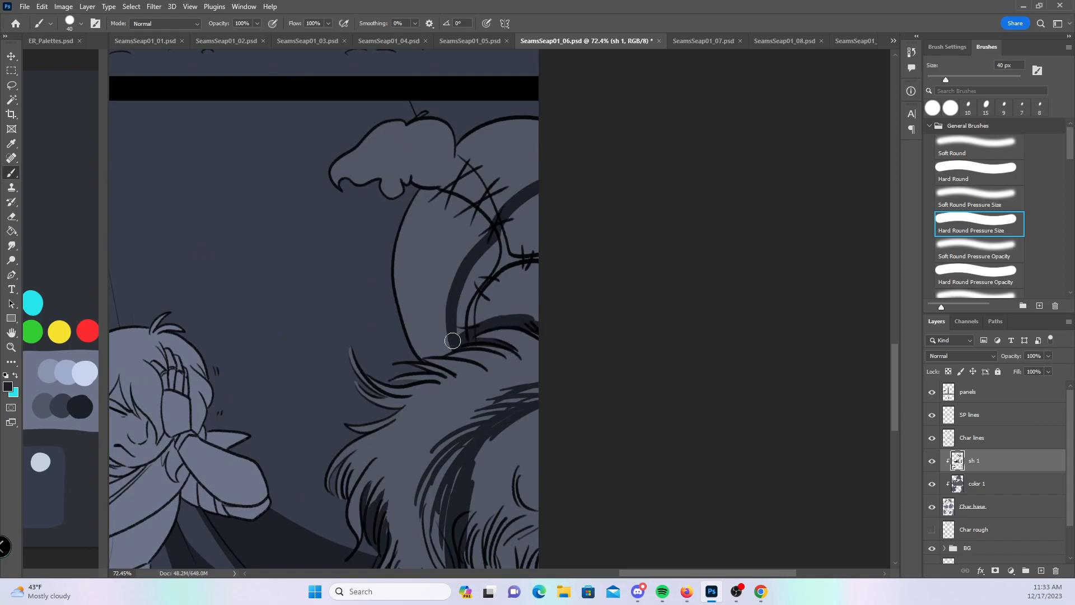
pyautogui.moveTo(428, 363)
pyautogui.mouseDown()
pyautogui.moveTo(453, 371)
pyautogui.moveTo(460, 362)
pyautogui.moveTo(446, 364)
pyautogui.moveTo(462, 360)
pyautogui.moveTo(453, 356)
pyautogui.moveTo(493, 376)
pyautogui.moveTo(459, 354)
pyautogui.moveTo(512, 372)
pyautogui.moveTo(474, 340)
pyautogui.moveTo(532, 366)
pyautogui.mouseUp()
pyautogui.moveTo(475, 334); pyautogui.dragTo(546, 374)
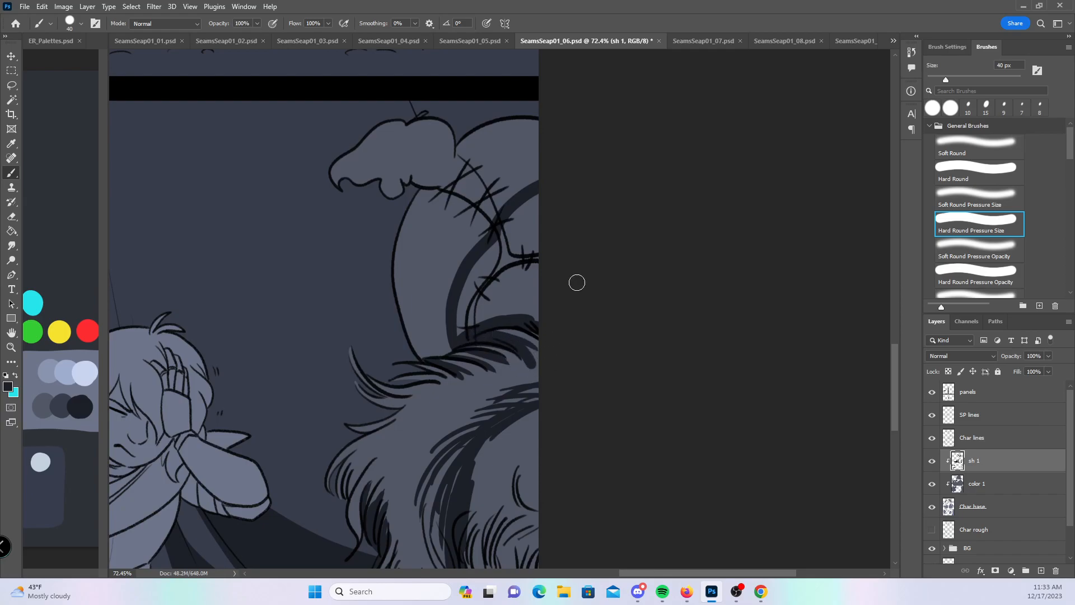
# - Add dense shadow strands across the foreground monster's upper mane toward the panel edge
pyautogui.moveTo(895, 347); pyautogui.dragTo(895, 377)
pyautogui.moveTo(459, 311)
pyautogui.mouseDown()
pyautogui.moveTo(552, 265)
pyautogui.moveTo(497, 251)
pyautogui.moveTo(535, 246)
pyautogui.mouseUp()
pyautogui.moveTo(484, 298)
pyautogui.mouseDown()
pyautogui.moveTo(555, 258)
pyautogui.moveTo(536, 271)
pyautogui.mouseUp()
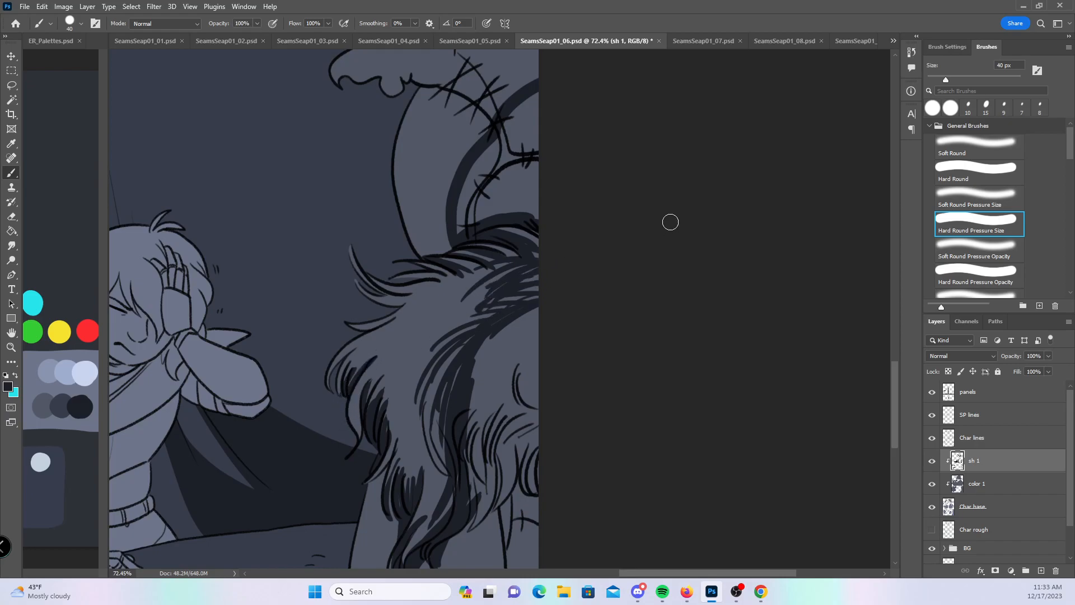
pyautogui.moveTo(508, 310); pyautogui.dragTo(547, 278)
# - Fill the head's outlined shadow with Hard Round, then shade its lower rim and the seam beside the ear with Hard Round Pressure Size
pyautogui.click(980, 185)
pyautogui.moveTo(535, 96)
pyautogui.mouseDown()
pyautogui.moveTo(487, 163)
pyautogui.moveTo(468, 216)
pyautogui.moveTo(515, 163)
pyautogui.moveTo(537, 207)
pyautogui.mouseUp()
pyautogui.moveTo(895, 380); pyautogui.dragTo(894, 362)
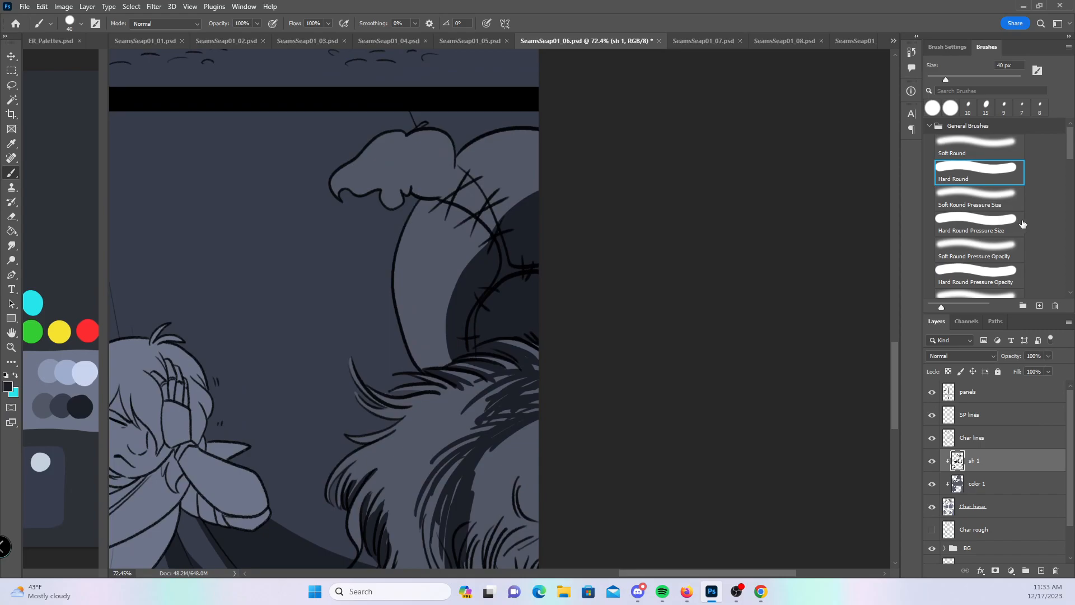
pyautogui.click(1000, 227)
pyautogui.moveTo(409, 336)
pyautogui.mouseDown()
pyautogui.moveTo(413, 355)
pyautogui.moveTo(438, 359)
pyautogui.moveTo(401, 328)
pyautogui.moveTo(400, 302)
pyautogui.mouseUp()
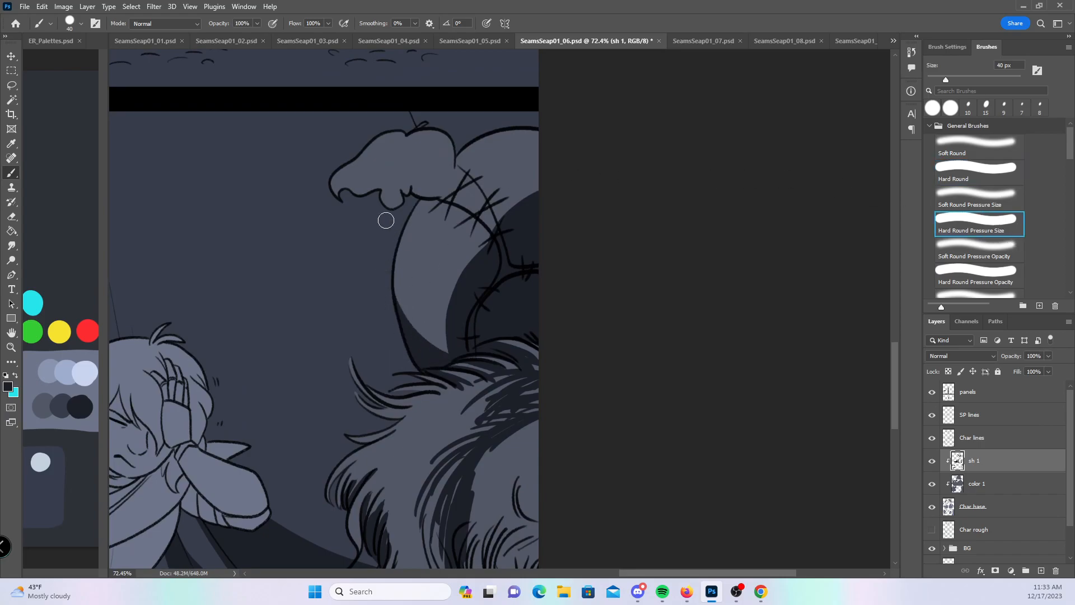
pyautogui.moveTo(453, 156); pyautogui.dragTo(504, 224)
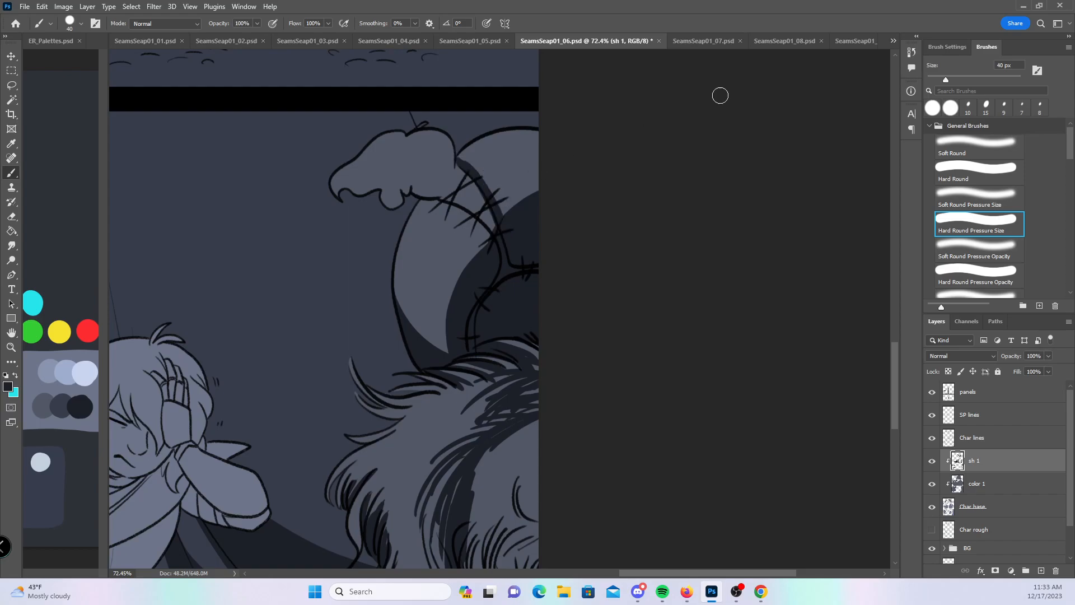
# - Fill the shadow over the foreground monster's mane, arm and leg with the Hard Round brush, enlarging it to 70 px
pyautogui.moveTo(895, 350)
pyautogui.mouseDown()
pyautogui.moveTo(882, 405)
pyautogui.moveTo(884, 392)
pyautogui.mouseUp()
pyautogui.click(996, 178)
pyautogui.moveTo(483, 215)
pyautogui.mouseDown()
pyautogui.moveTo(473, 228)
pyautogui.moveTo(544, 169)
pyautogui.moveTo(479, 331)
pyautogui.moveTo(507, 401)
pyautogui.moveTo(544, 300)
pyautogui.moveTo(535, 403)
pyautogui.mouseUp()
pyautogui.moveTo(589, 432); pyautogui.dragTo(618, 320)
pyautogui.moveTo(476, 271)
pyautogui.mouseDown()
pyautogui.moveTo(455, 317)
pyautogui.moveTo(478, 377)
pyautogui.moveTo(528, 348)
pyautogui.moveTo(588, 272)
pyautogui.mouseUp()
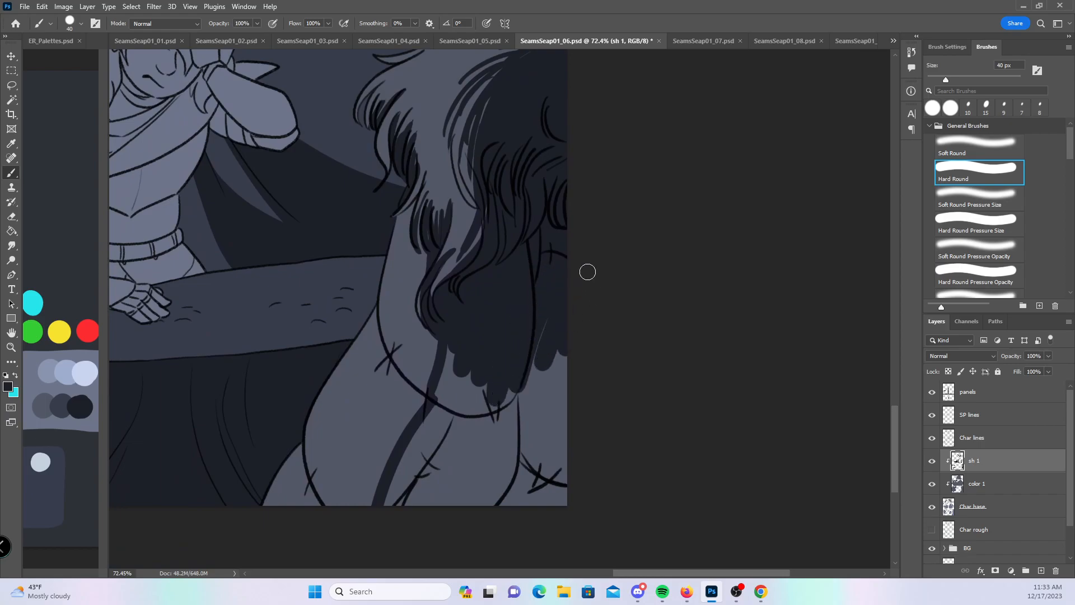
pyautogui.press(']')
pyautogui.press(']')
pyautogui.press(']')
pyautogui.moveTo(460, 361)
pyautogui.mouseDown()
pyautogui.moveTo(408, 480)
pyautogui.moveTo(464, 401)
pyautogui.moveTo(470, 444)
pyautogui.moveTo(560, 456)
pyautogui.mouseUp()
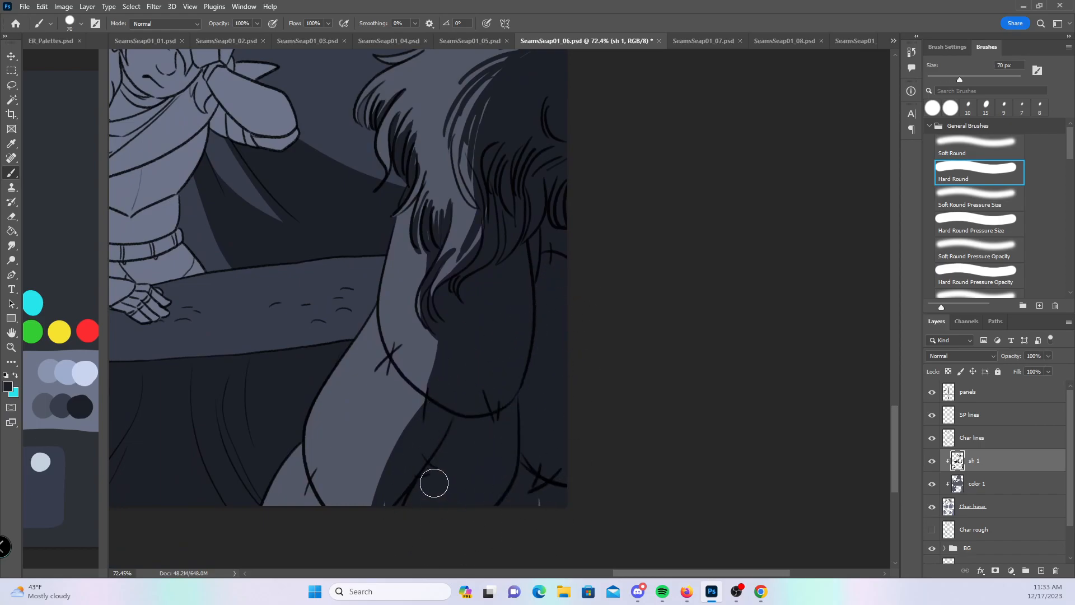
# - Check SeamsSeap01_05.psd for reference, switch to a lighter shadow colour with Hard Round Pressure Size, and save SeamsSeap01_06.psd
pyautogui.click(470, 40)
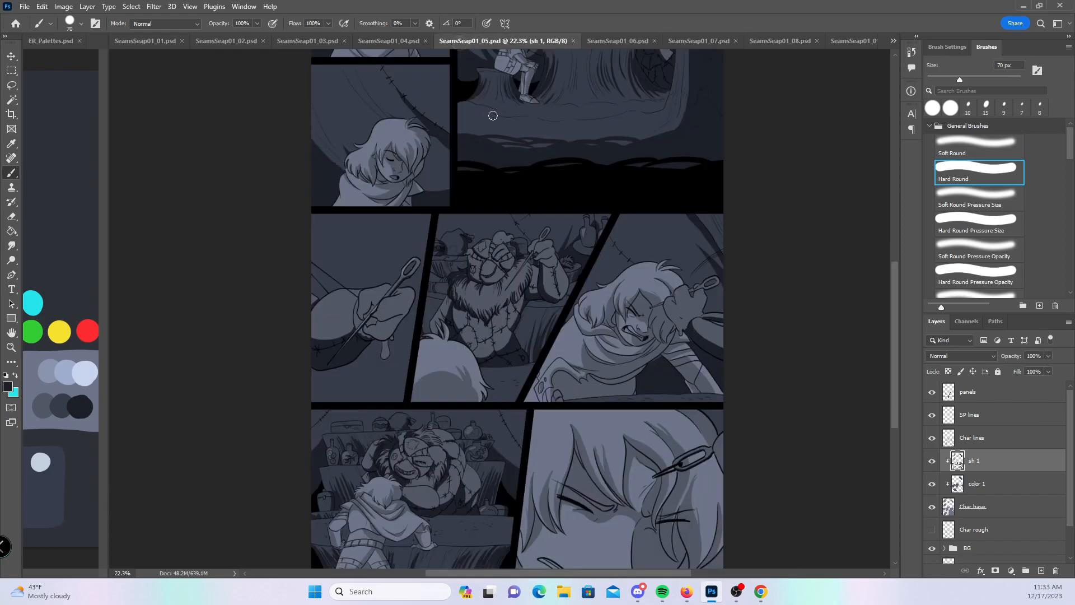
pyautogui.click(616, 41)
pyautogui.scroll(2, 756, 140)
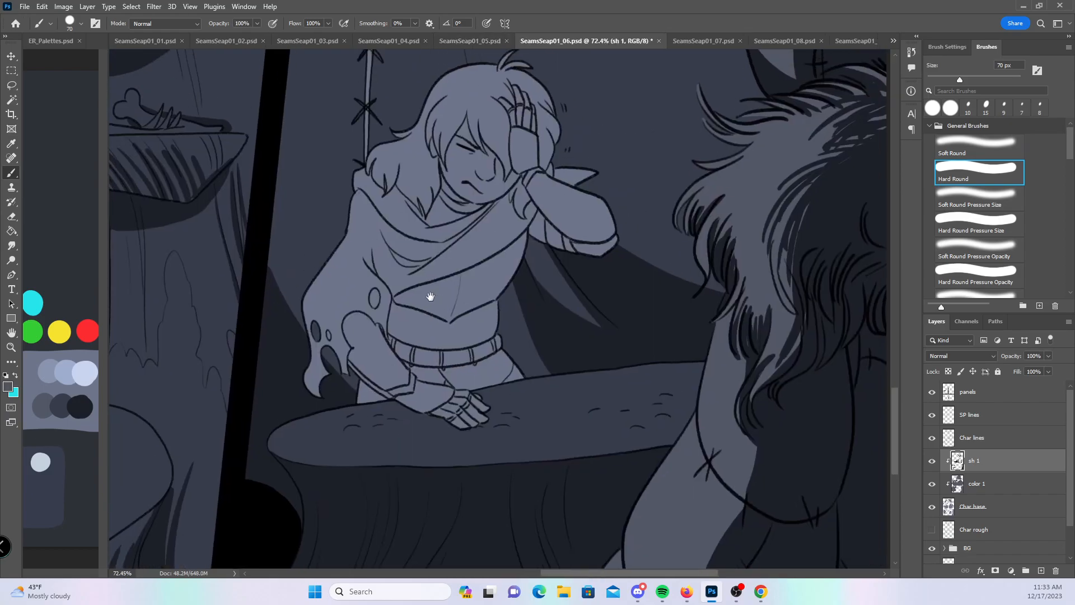
pyautogui.click(995, 218)
pyautogui.hotkey('ctrl', 's')
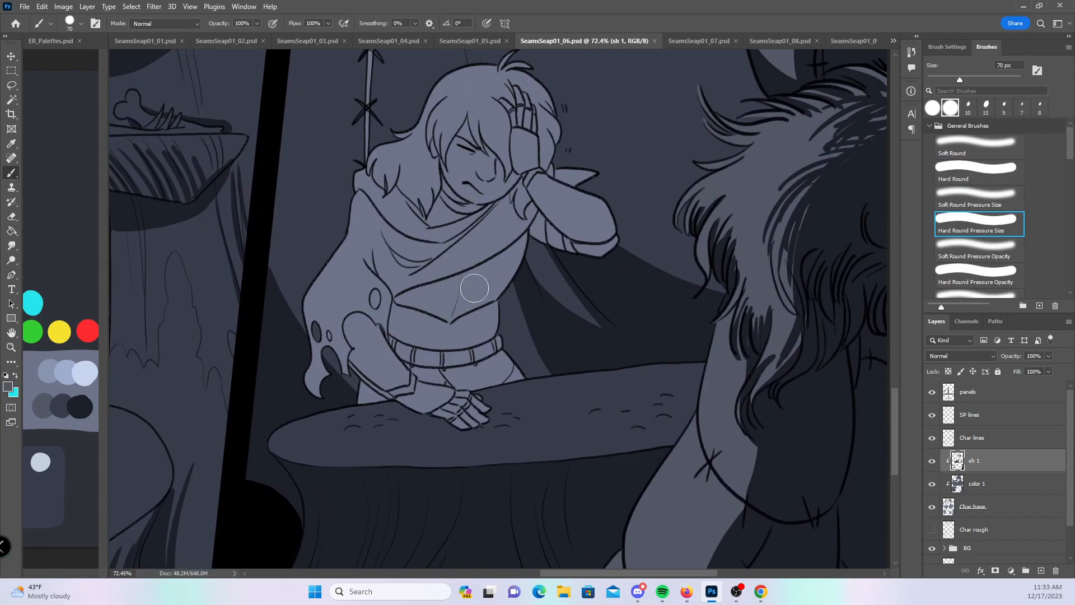
# - Shade the long-haired character's lowered forearm and the hand resting on the table with a 30 px brush
pyautogui.scroll(3, 504, 306)
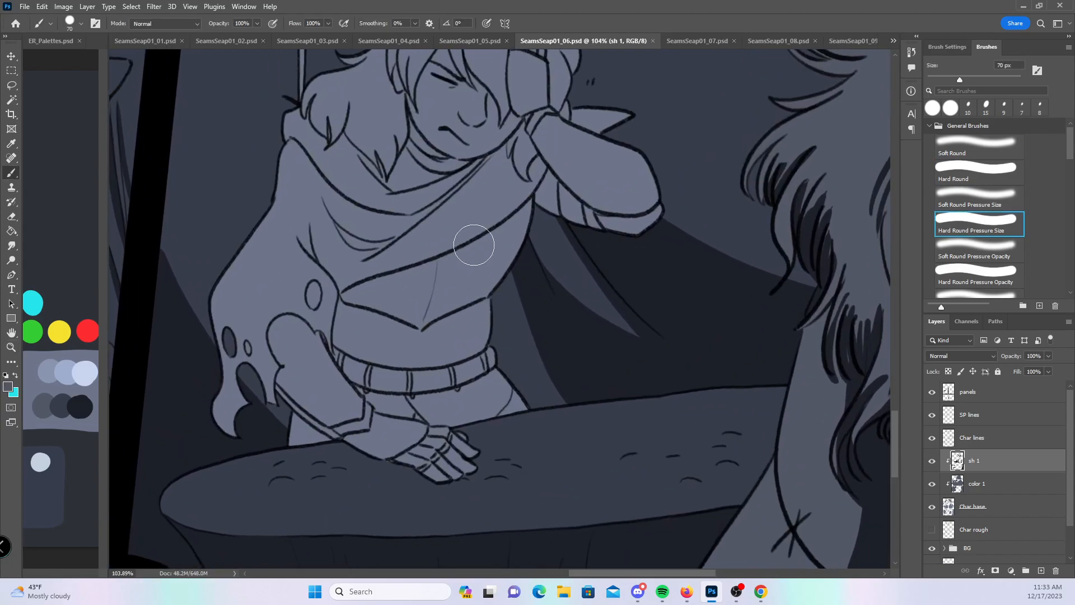
pyautogui.press('[')
pyautogui.press('[')
pyautogui.press('[')
pyautogui.press('[')
pyautogui.moveTo(279, 359)
pyautogui.mouseDown()
pyautogui.moveTo(281, 319)
pyautogui.moveTo(273, 341)
pyautogui.moveTo(287, 341)
pyautogui.moveTo(295, 319)
pyautogui.moveTo(278, 333)
pyautogui.moveTo(304, 326)
pyautogui.moveTo(281, 363)
pyautogui.moveTo(276, 339)
pyautogui.moveTo(281, 383)
pyautogui.moveTo(319, 429)
pyautogui.moveTo(286, 371)
pyautogui.moveTo(305, 397)
pyautogui.moveTo(278, 336)
pyautogui.moveTo(322, 413)
pyautogui.moveTo(280, 327)
pyautogui.moveTo(347, 430)
pyautogui.mouseUp()
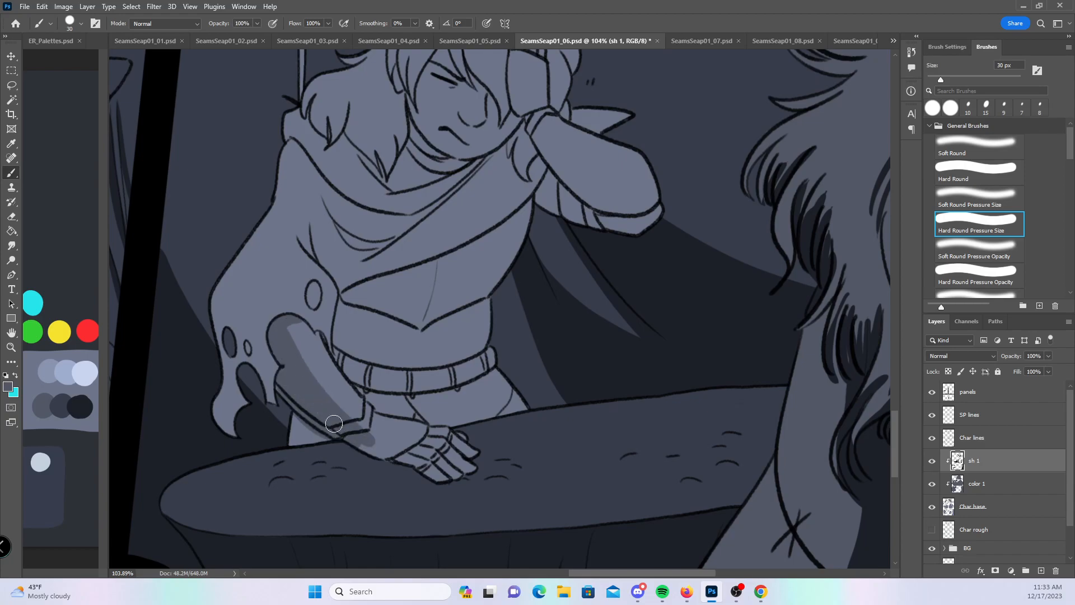
pyautogui.moveTo(292, 390)
pyautogui.mouseDown()
pyautogui.moveTo(293, 420)
pyautogui.moveTo(291, 412)
pyautogui.moveTo(341, 446)
pyautogui.moveTo(339, 431)
pyautogui.moveTo(353, 434)
pyautogui.moveTo(459, 488)
pyautogui.moveTo(376, 445)
pyautogui.moveTo(420, 452)
pyautogui.moveTo(477, 492)
pyautogui.moveTo(421, 444)
pyautogui.moveTo(477, 480)
pyautogui.mouseUp()
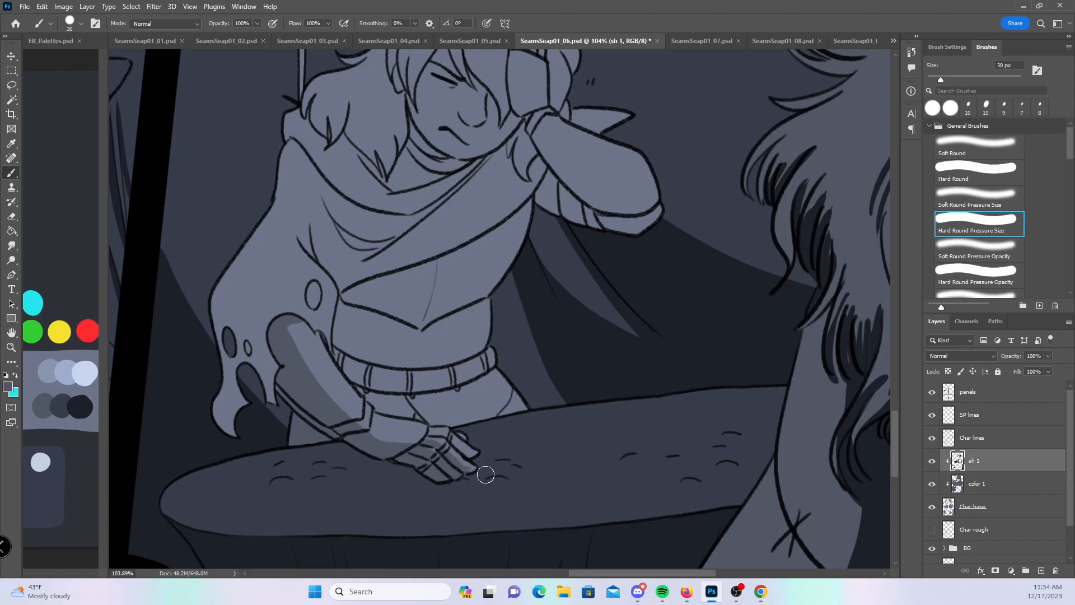
# - Shade the character's chest beneath the cloak and the folds along the cloak's inner and lower edges
pyautogui.moveTo(381, 288)
pyautogui.mouseDown()
pyautogui.moveTo(343, 304)
pyautogui.moveTo(517, 218)
pyautogui.moveTo(425, 297)
pyautogui.moveTo(401, 290)
pyautogui.moveTo(467, 266)
pyautogui.moveTo(384, 280)
pyautogui.moveTo(338, 306)
pyautogui.moveTo(415, 344)
pyautogui.mouseUp()
pyautogui.moveTo(328, 328); pyautogui.dragTo(330, 325)
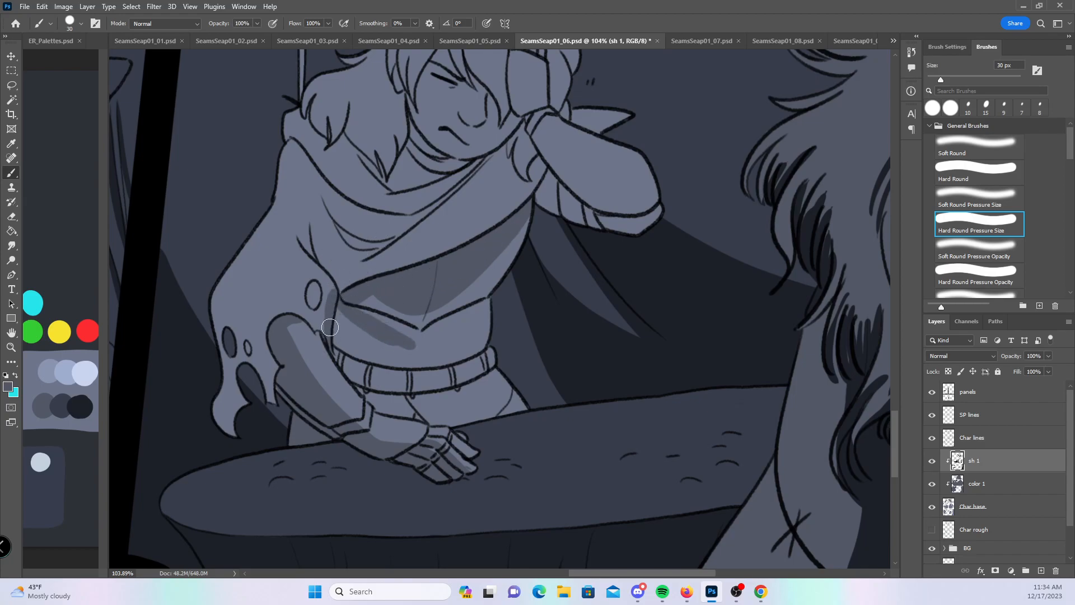
pyautogui.moveTo(298, 233)
pyautogui.mouseDown()
pyautogui.moveTo(336, 290)
pyautogui.moveTo(318, 269)
pyautogui.moveTo(326, 302)
pyautogui.moveTo(313, 286)
pyautogui.moveTo(314, 253)
pyautogui.moveTo(338, 286)
pyautogui.mouseUp()
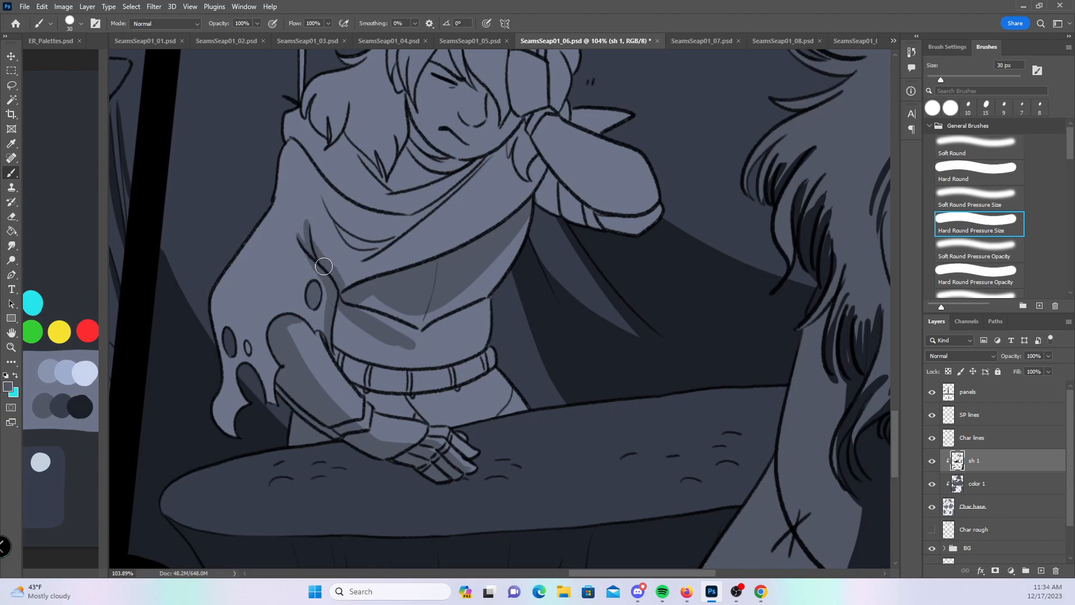
pyautogui.moveTo(313, 244)
pyautogui.mouseDown()
pyautogui.moveTo(339, 273)
pyautogui.moveTo(325, 260)
pyautogui.moveTo(425, 241)
pyautogui.moveTo(352, 281)
pyautogui.moveTo(425, 243)
pyautogui.moveTo(362, 277)
pyautogui.moveTo(506, 163)
pyautogui.moveTo(402, 283)
pyautogui.mouseUp()
pyautogui.moveTo(454, 245)
pyautogui.mouseDown()
pyautogui.moveTo(533, 187)
pyautogui.moveTo(456, 241)
pyautogui.mouseUp()
pyautogui.moveTo(523, 187); pyautogui.dragTo(464, 211)
# - Shade the character's midriff under the chest piece, the belt and the hips above the table
pyautogui.moveTo(364, 316)
pyautogui.mouseDown()
pyautogui.moveTo(417, 342)
pyautogui.moveTo(408, 329)
pyautogui.moveTo(441, 294)
pyautogui.moveTo(433, 334)
pyautogui.moveTo(486, 308)
pyautogui.mouseUp()
pyautogui.moveTo(398, 339); pyautogui.dragTo(419, 374)
pyautogui.moveTo(336, 307)
pyautogui.mouseDown()
pyautogui.moveTo(338, 358)
pyautogui.moveTo(335, 301)
pyautogui.mouseUp()
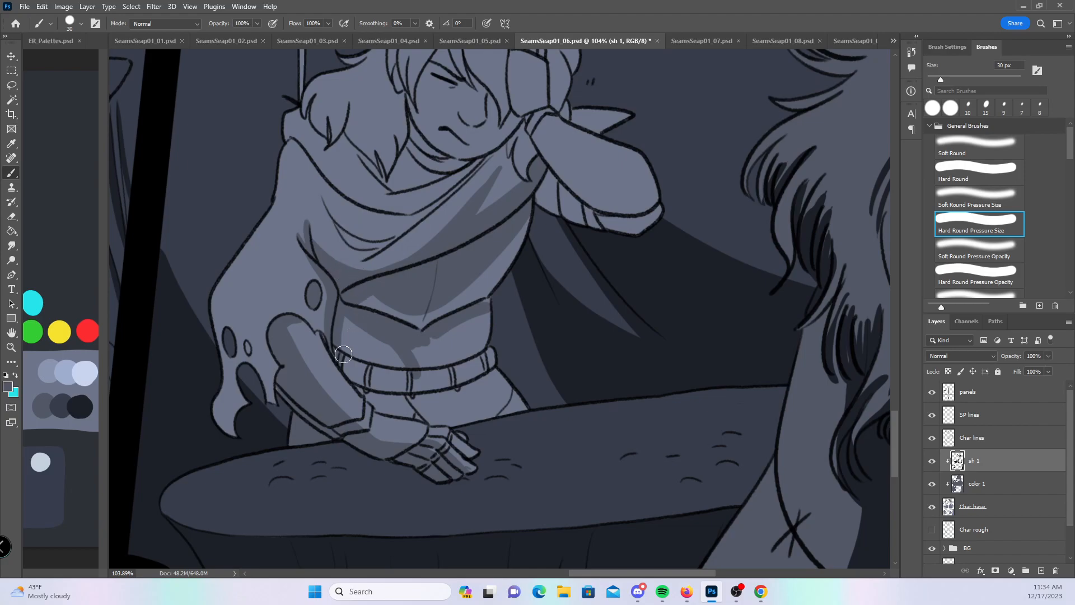
pyautogui.moveTo(411, 363)
pyautogui.mouseDown()
pyautogui.moveTo(445, 419)
pyautogui.moveTo(454, 413)
pyautogui.moveTo(417, 361)
pyautogui.moveTo(423, 351)
pyautogui.moveTo(436, 354)
pyautogui.moveTo(462, 316)
pyautogui.moveTo(487, 314)
pyautogui.moveTo(492, 301)
pyautogui.moveTo(486, 395)
pyautogui.moveTo(504, 415)
pyautogui.moveTo(519, 407)
pyautogui.moveTo(516, 354)
pyautogui.mouseUp()
pyautogui.moveTo(389, 398)
pyautogui.mouseDown()
pyautogui.moveTo(361, 393)
pyautogui.moveTo(375, 350)
pyautogui.moveTo(392, 397)
pyautogui.moveTo(425, 400)
pyautogui.mouseUp()
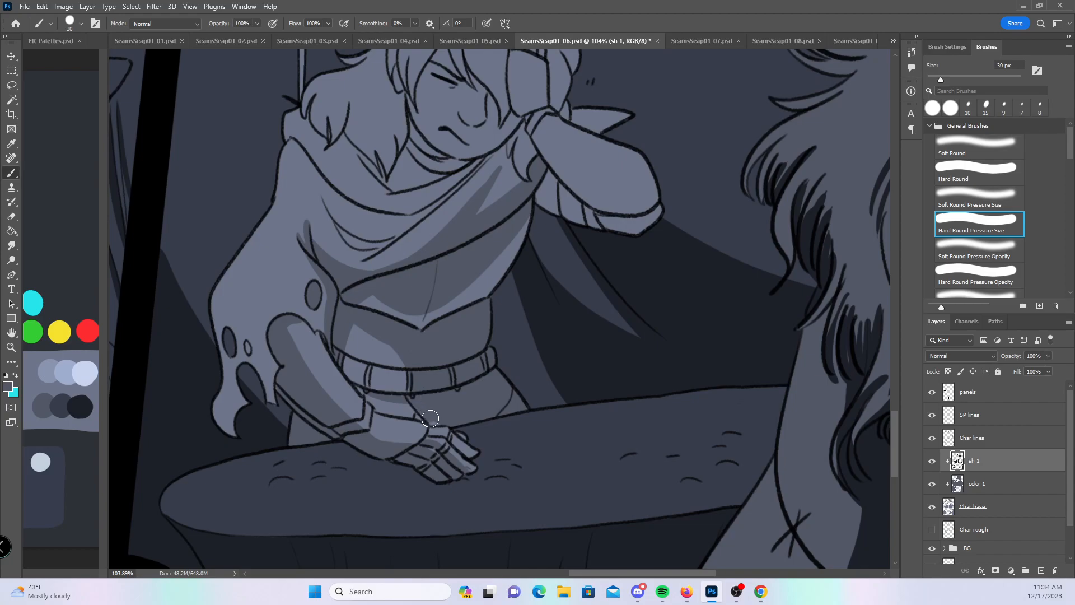
# - Shade the character's hand on the forehead, the raised forearm and elbow, and the cloth tip behind them
pyautogui.moveTo(638, 258); pyautogui.dragTo(574, 366)
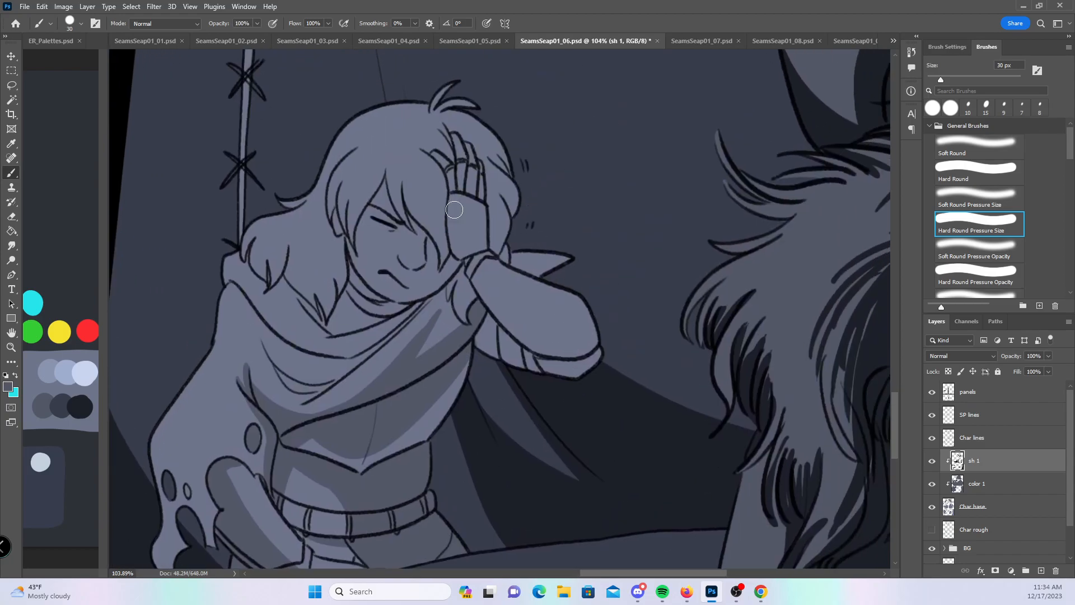
pyautogui.moveTo(459, 231)
pyautogui.mouseDown()
pyautogui.moveTo(509, 323)
pyautogui.moveTo(482, 280)
pyautogui.moveTo(590, 343)
pyautogui.moveTo(511, 317)
pyautogui.moveTo(555, 344)
pyautogui.moveTo(579, 344)
pyautogui.moveTo(542, 345)
pyautogui.moveTo(571, 356)
pyautogui.moveTo(586, 338)
pyautogui.mouseUp()
pyautogui.moveTo(529, 275); pyautogui.dragTo(559, 264)
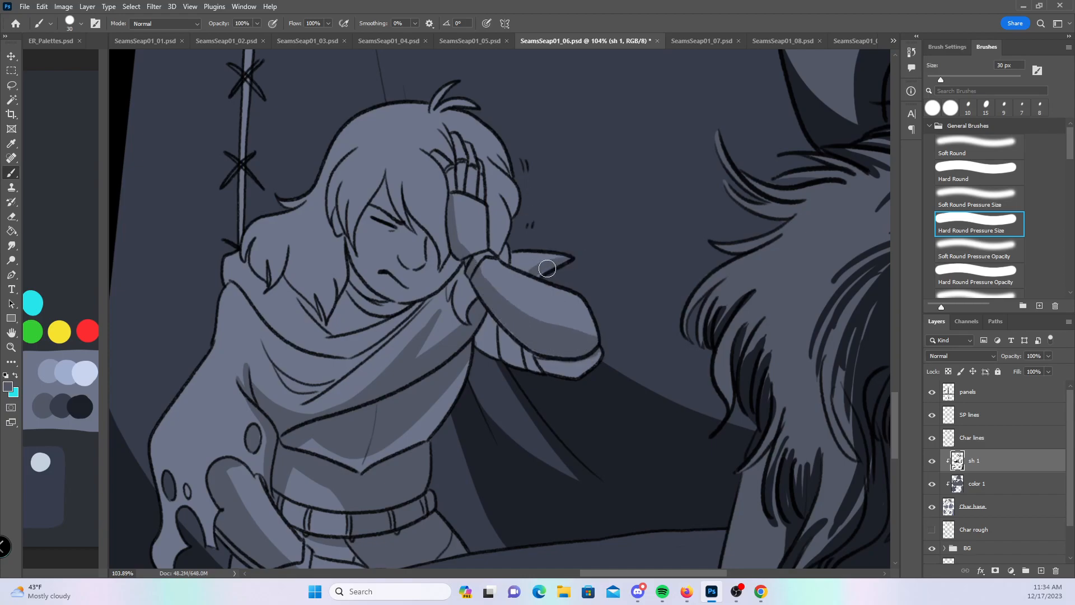
pyautogui.moveTo(489, 324)
pyautogui.mouseDown()
pyautogui.moveTo(486, 353)
pyautogui.moveTo(505, 371)
pyautogui.moveTo(547, 348)
pyautogui.moveTo(598, 372)
pyautogui.mouseUp()
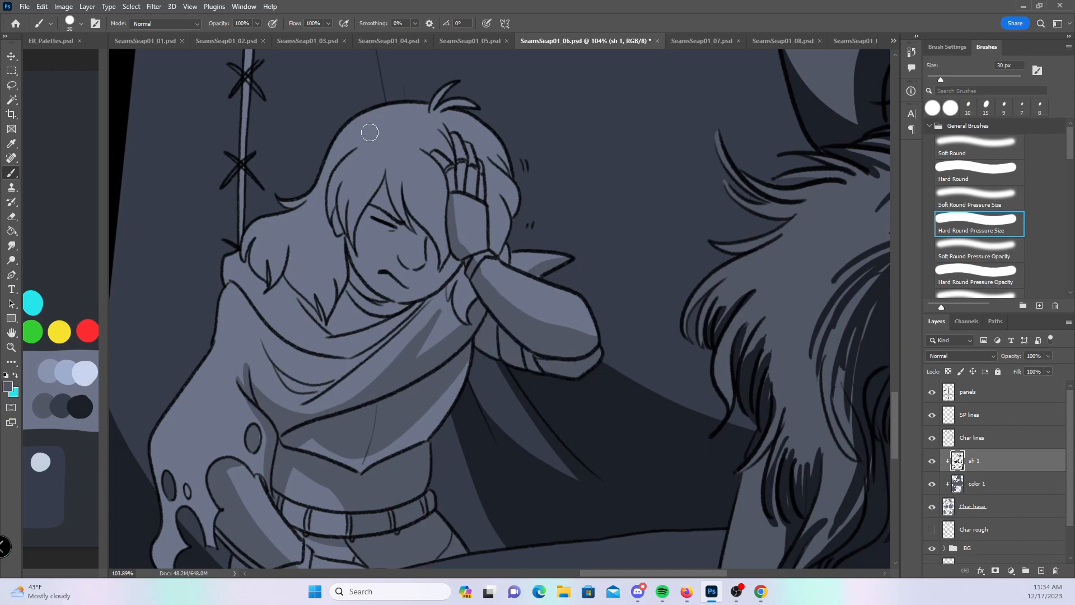
# - Shade the long-haired character's eye area, the far side of the face and the neck with a 20 px brush
pyautogui.press('[')
pyautogui.moveTo(358, 235)
pyautogui.mouseDown()
pyautogui.moveTo(387, 234)
pyautogui.moveTo(426, 256)
pyautogui.mouseUp()
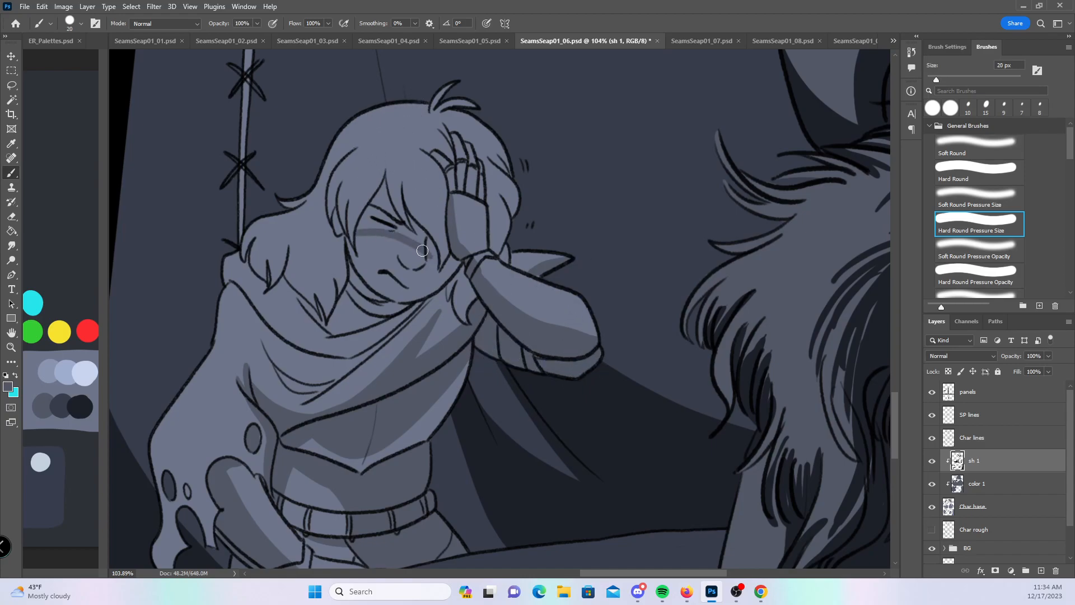
pyautogui.moveTo(361, 229); pyautogui.dragTo(384, 177)
pyautogui.moveTo(419, 248); pyautogui.dragTo(400, 299)
pyautogui.moveTo(350, 262)
pyautogui.mouseDown()
pyautogui.moveTo(381, 305)
pyautogui.moveTo(351, 300)
pyautogui.moveTo(400, 306)
pyautogui.mouseUp()
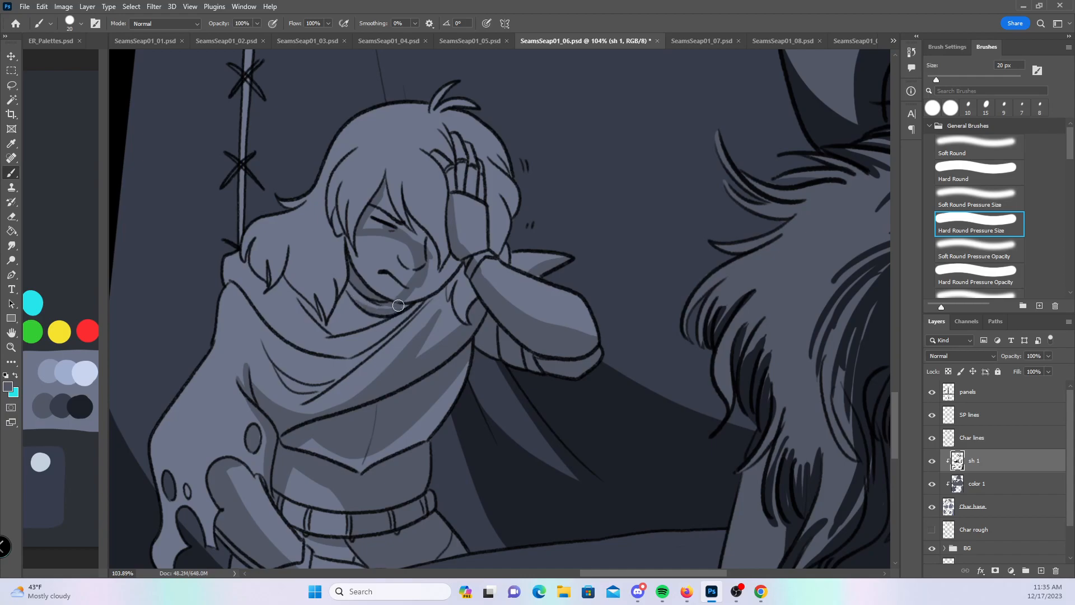
# - Shade the cloak's collar beneath the hair and the draped folds across the character's chest
pyautogui.moveTo(330, 335); pyautogui.dragTo(356, 327)
pyautogui.moveTo(242, 291); pyautogui.dragTo(331, 362)
pyautogui.moveTo(280, 334)
pyautogui.mouseDown()
pyautogui.moveTo(347, 353)
pyautogui.moveTo(392, 325)
pyautogui.moveTo(352, 362)
pyautogui.mouseUp()
pyautogui.moveTo(278, 369); pyautogui.dragTo(310, 390)
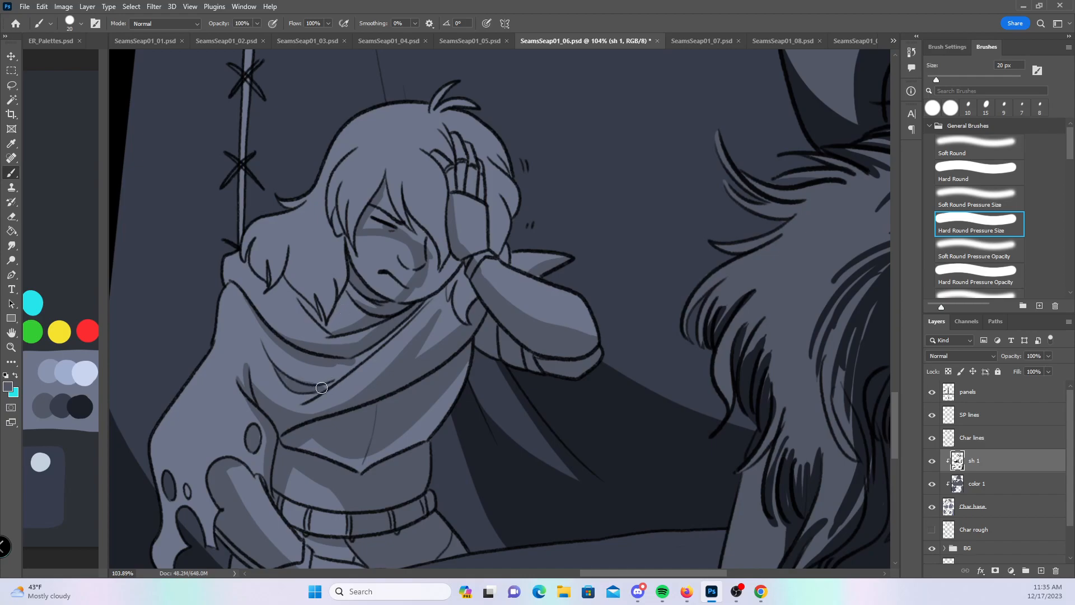
pyautogui.moveTo(351, 364); pyautogui.dragTo(426, 298)
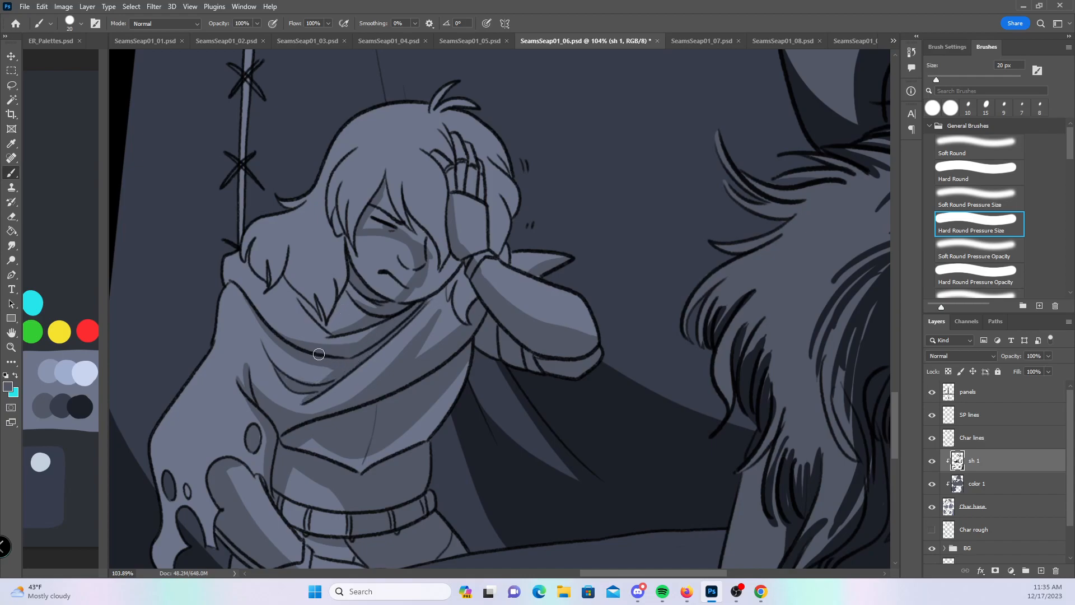
pyautogui.moveTo(273, 365); pyautogui.dragTo(326, 384)
pyautogui.moveTo(416, 311); pyautogui.dragTo(442, 283)
# - Shade the bangs falling over the face and the hair lock beneath the raised wrist
pyautogui.moveTo(386, 175); pyautogui.dragTo(415, 234)
pyautogui.moveTo(407, 173); pyautogui.dragTo(444, 258)
pyautogui.moveTo(426, 155); pyautogui.dragTo(440, 237)
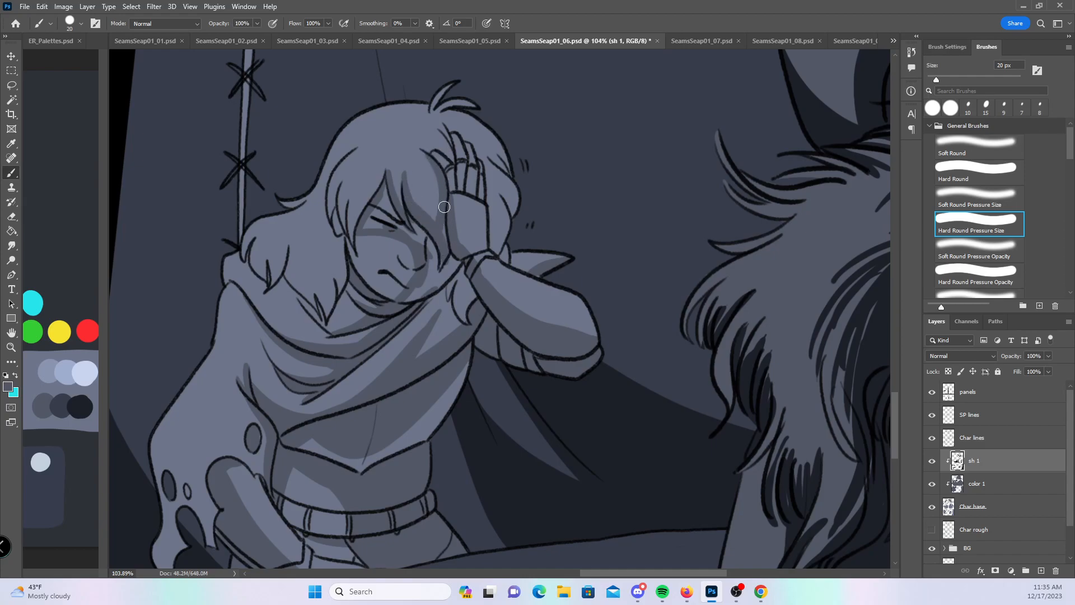
pyautogui.moveTo(374, 203)
pyautogui.mouseDown()
pyautogui.moveTo(383, 224)
pyautogui.moveTo(426, 239)
pyautogui.mouseUp()
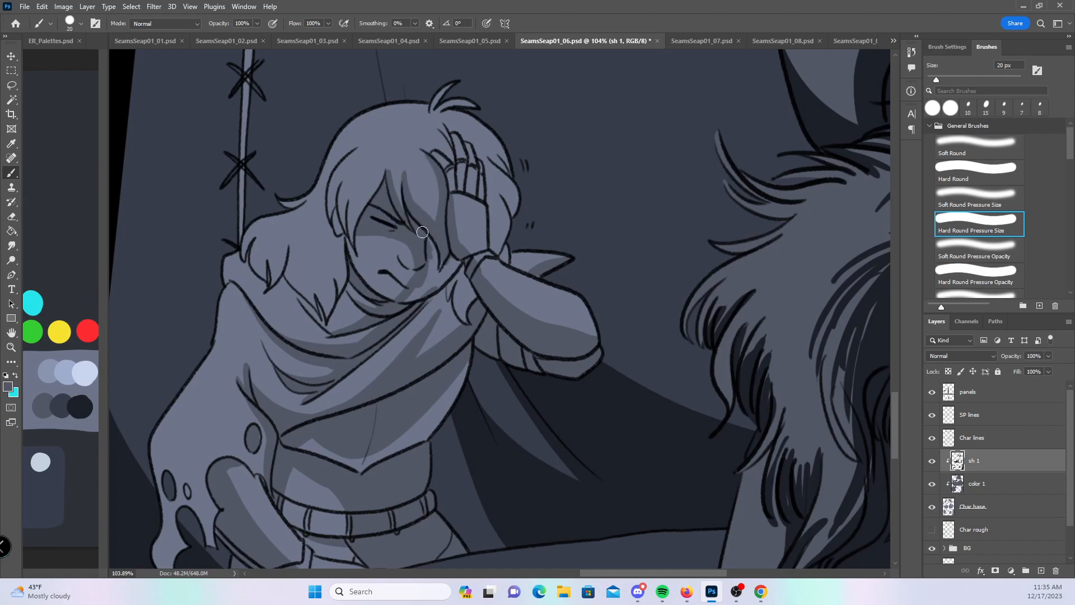
pyautogui.moveTo(407, 174)
pyautogui.mouseDown()
pyautogui.moveTo(440, 220)
pyautogui.moveTo(417, 296)
pyautogui.mouseUp()
pyautogui.moveTo(436, 250)
pyautogui.mouseDown()
pyautogui.moveTo(414, 296)
pyautogui.moveTo(472, 262)
pyautogui.moveTo(464, 313)
pyautogui.moveTo(473, 301)
pyautogui.mouseUp()
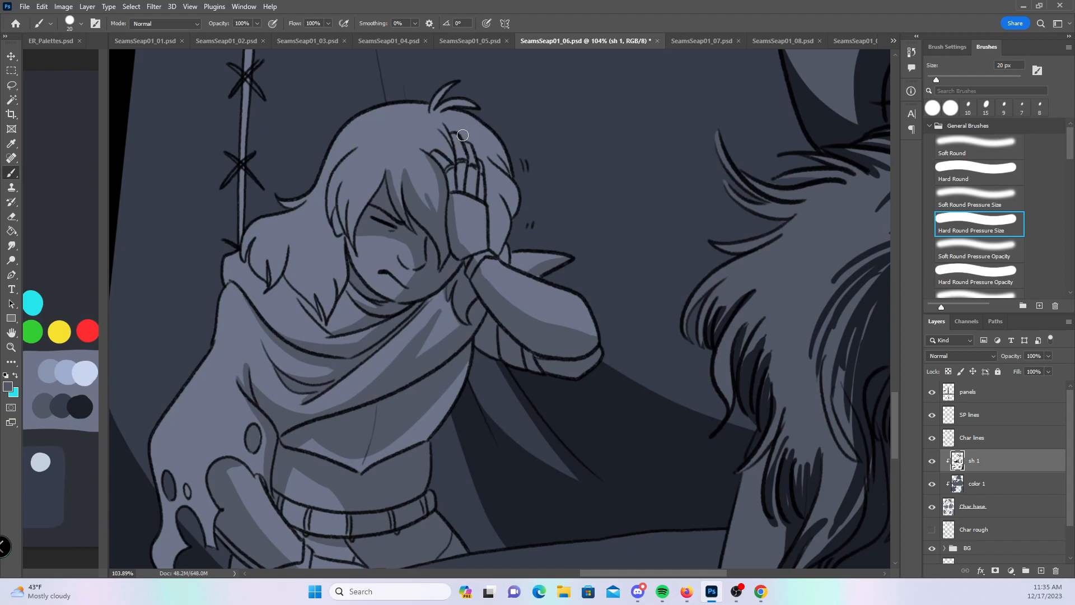
# - Shade the hair behind the raised hand, the side locks over the shoulder and the edge of the hand
pyautogui.moveTo(468, 139)
pyautogui.mouseDown()
pyautogui.moveTo(518, 182)
pyautogui.moveTo(487, 207)
pyautogui.mouseUp()
pyautogui.moveTo(483, 161)
pyautogui.mouseDown()
pyautogui.moveTo(492, 247)
pyautogui.moveTo(492, 178)
pyautogui.moveTo(512, 168)
pyautogui.moveTo(509, 234)
pyautogui.mouseUp()
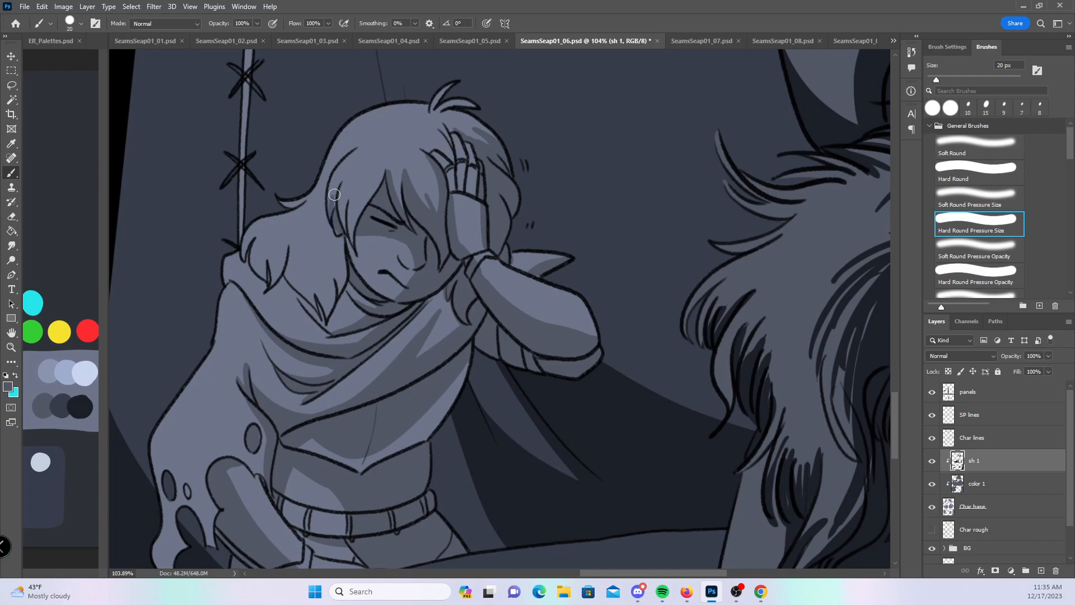
pyautogui.moveTo(345, 208); pyautogui.dragTo(346, 237)
pyautogui.moveTo(327, 312)
pyautogui.mouseDown()
pyautogui.moveTo(312, 236)
pyautogui.moveTo(336, 275)
pyautogui.mouseUp()
pyautogui.moveTo(329, 215)
pyautogui.mouseDown()
pyautogui.moveTo(330, 286)
pyautogui.moveTo(275, 260)
pyautogui.moveTo(308, 304)
pyautogui.mouseUp()
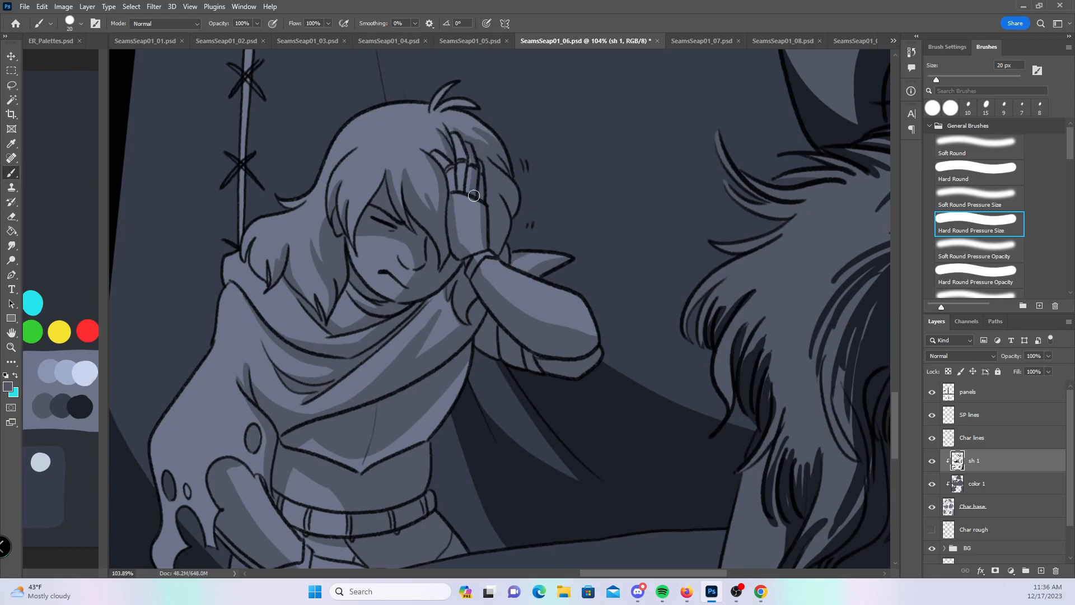
pyautogui.moveTo(482, 206); pyautogui.dragTo(487, 233)
# - Shade the cropped hair at the edge of the scissors panel with strand-shaped strokes, using a 35 px brush
pyautogui.scroll(-6, 626, 292)
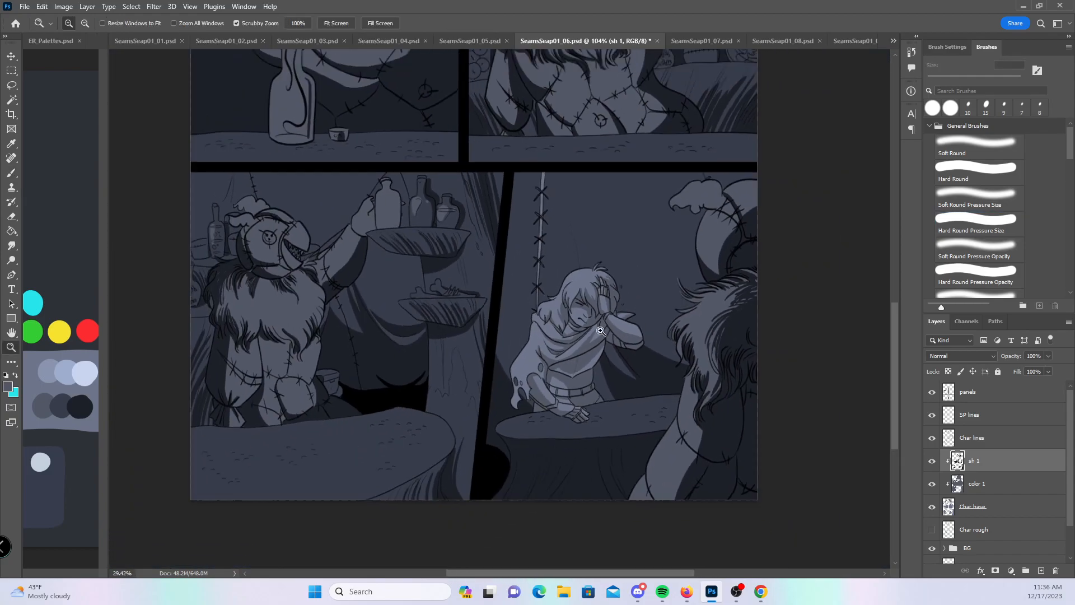
pyautogui.moveTo(896, 394); pyautogui.dragTo(888, 265)
pyautogui.scroll(6, 269, 381)
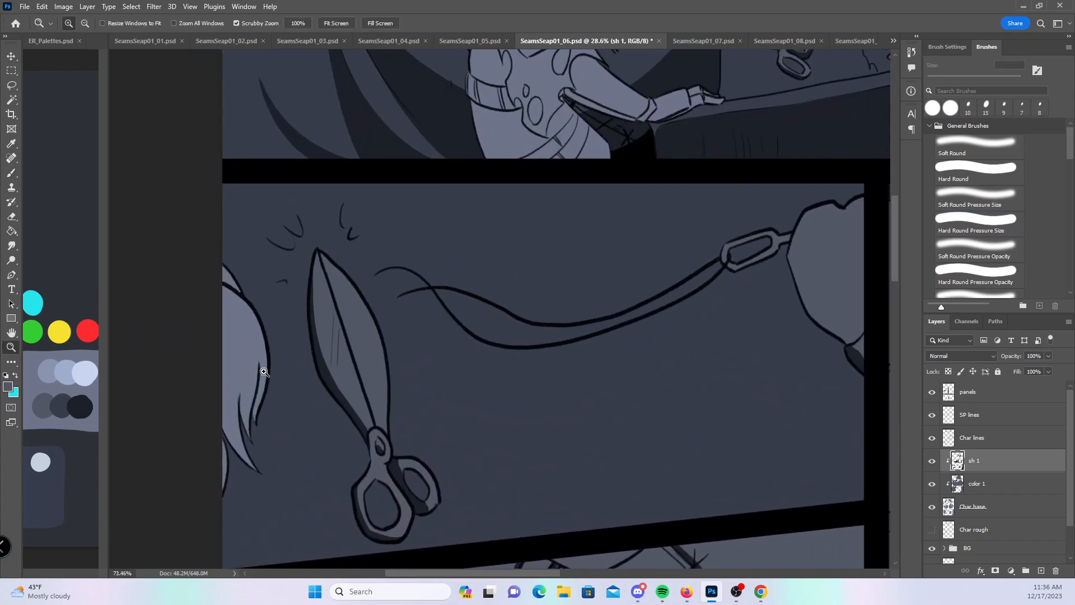
pyautogui.press(']')
pyautogui.press(']')
pyautogui.press(']')
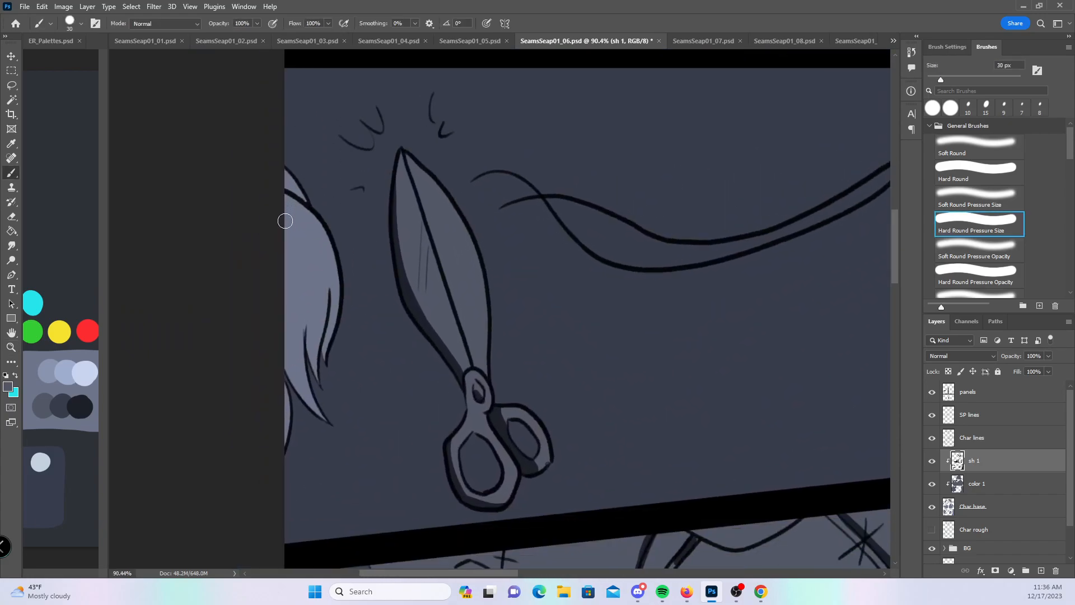
pyautogui.moveTo(276, 331); pyautogui.dragTo(330, 423)
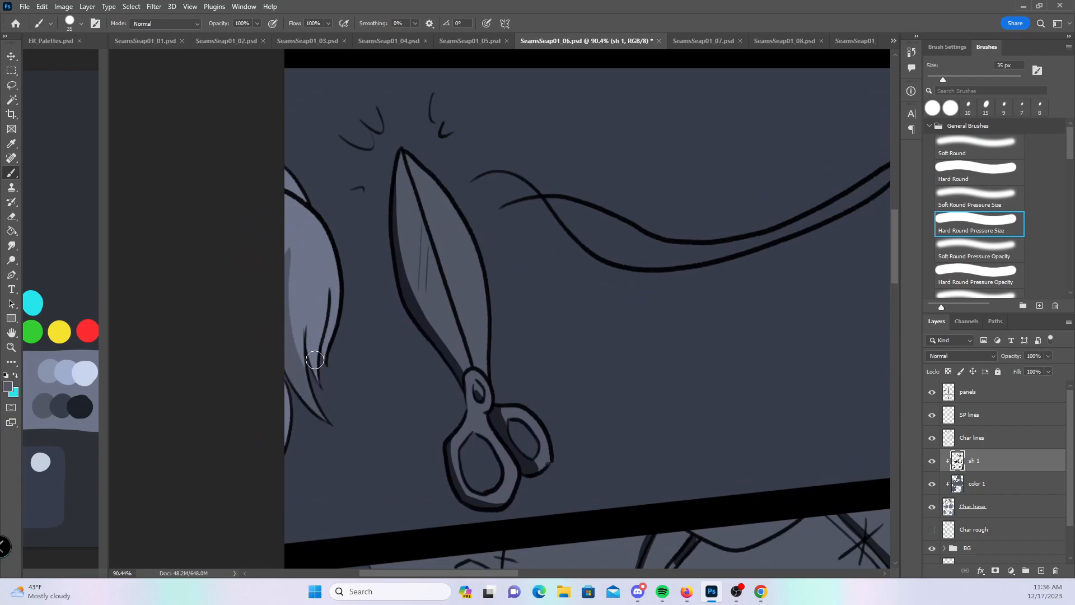
pyautogui.moveTo(310, 263)
pyautogui.mouseDown()
pyautogui.moveTo(338, 407)
pyautogui.moveTo(311, 275)
pyautogui.moveTo(326, 398)
pyautogui.moveTo(313, 332)
pyautogui.moveTo(318, 286)
pyautogui.mouseUp()
pyautogui.moveTo(327, 361); pyautogui.dragTo(334, 269)
pyautogui.moveTo(291, 199); pyautogui.dragTo(335, 269)
pyautogui.moveTo(276, 189); pyautogui.dragTo(343, 318)
pyautogui.moveTo(320, 352); pyautogui.dragTo(322, 249)
pyautogui.moveTo(275, 164); pyautogui.dragTo(303, 197)
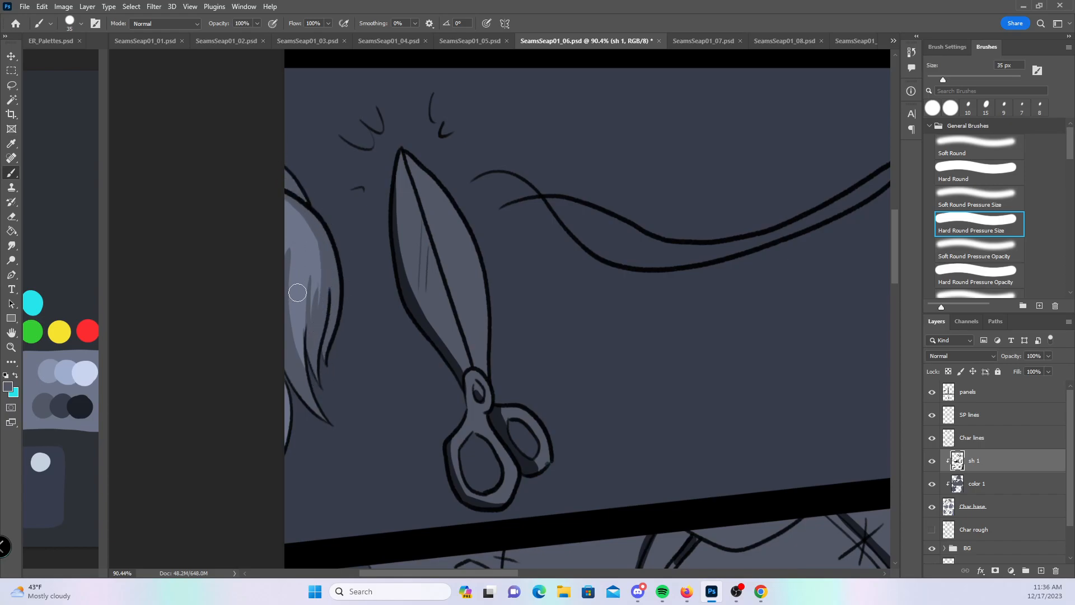
# - In the page's first panel, shade the hunched character's arms, the waist folds and the cloak's holes and underside with a 25 px brush
pyautogui.scroll(-6, 697, 263)
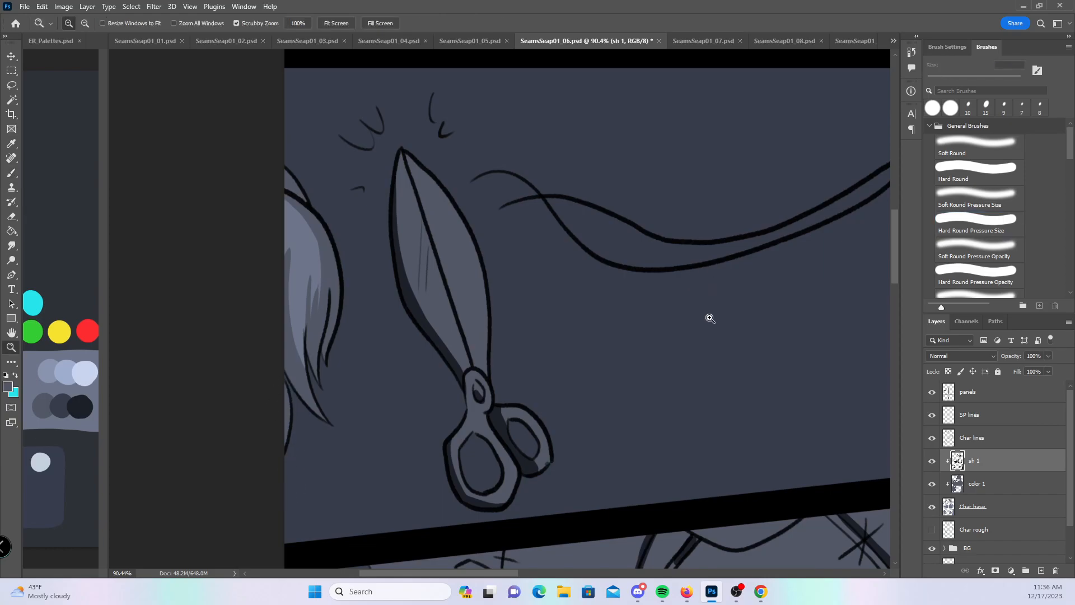
pyautogui.scroll(7, 553, 290)
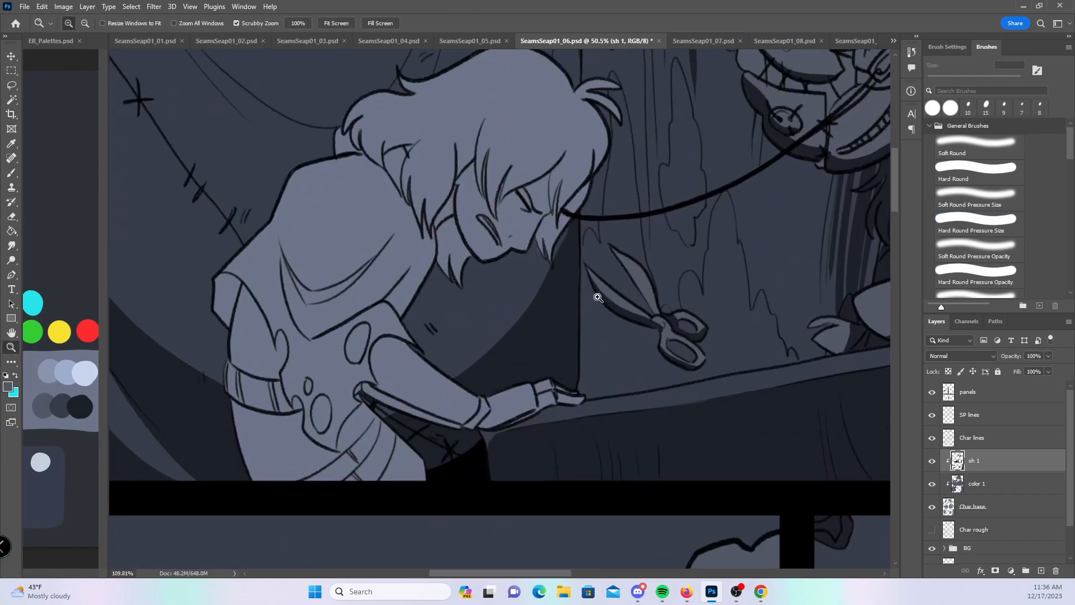
pyautogui.press('[')
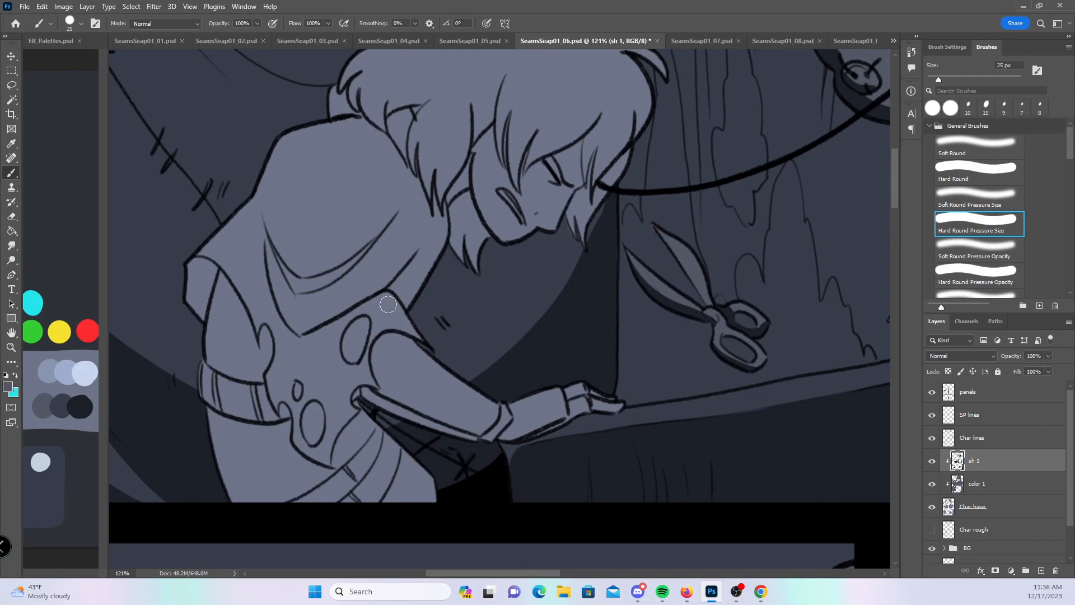
pyautogui.moveTo(376, 343)
pyautogui.mouseDown()
pyautogui.moveTo(411, 363)
pyautogui.moveTo(406, 344)
pyautogui.moveTo(382, 338)
pyautogui.moveTo(428, 355)
pyautogui.moveTo(413, 353)
pyautogui.moveTo(507, 420)
pyautogui.moveTo(519, 404)
pyautogui.moveTo(557, 394)
pyautogui.moveTo(553, 403)
pyautogui.moveTo(576, 408)
pyautogui.moveTo(580, 391)
pyautogui.moveTo(630, 400)
pyautogui.moveTo(600, 400)
pyautogui.mouseUp()
pyautogui.moveTo(312, 406)
pyautogui.mouseDown()
pyautogui.moveTo(314, 439)
pyautogui.moveTo(318, 420)
pyautogui.moveTo(363, 397)
pyautogui.moveTo(341, 440)
pyautogui.moveTo(397, 530)
pyautogui.mouseUp()
pyautogui.moveTo(351, 441)
pyautogui.mouseDown()
pyautogui.moveTo(367, 432)
pyautogui.moveTo(422, 481)
pyautogui.moveTo(444, 473)
pyautogui.mouseUp()
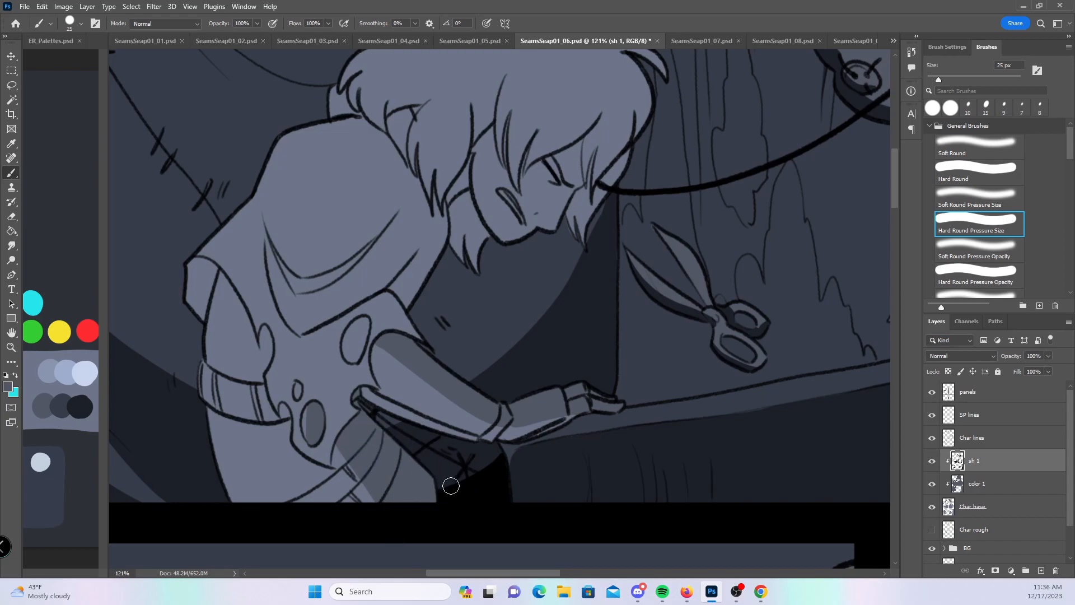
pyautogui.moveTo(332, 462)
pyautogui.mouseDown()
pyautogui.moveTo(348, 412)
pyautogui.moveTo(365, 410)
pyautogui.moveTo(354, 383)
pyautogui.moveTo(346, 402)
pyautogui.moveTo(370, 389)
pyautogui.mouseUp()
pyautogui.moveTo(362, 329); pyautogui.dragTo(364, 322)
pyautogui.moveTo(194, 290)
pyautogui.mouseDown()
pyautogui.moveTo(189, 316)
pyautogui.moveTo(199, 324)
pyautogui.moveTo(212, 265)
pyautogui.moveTo(189, 264)
pyautogui.moveTo(238, 311)
pyautogui.moveTo(215, 267)
pyautogui.moveTo(246, 322)
pyautogui.mouseUp()
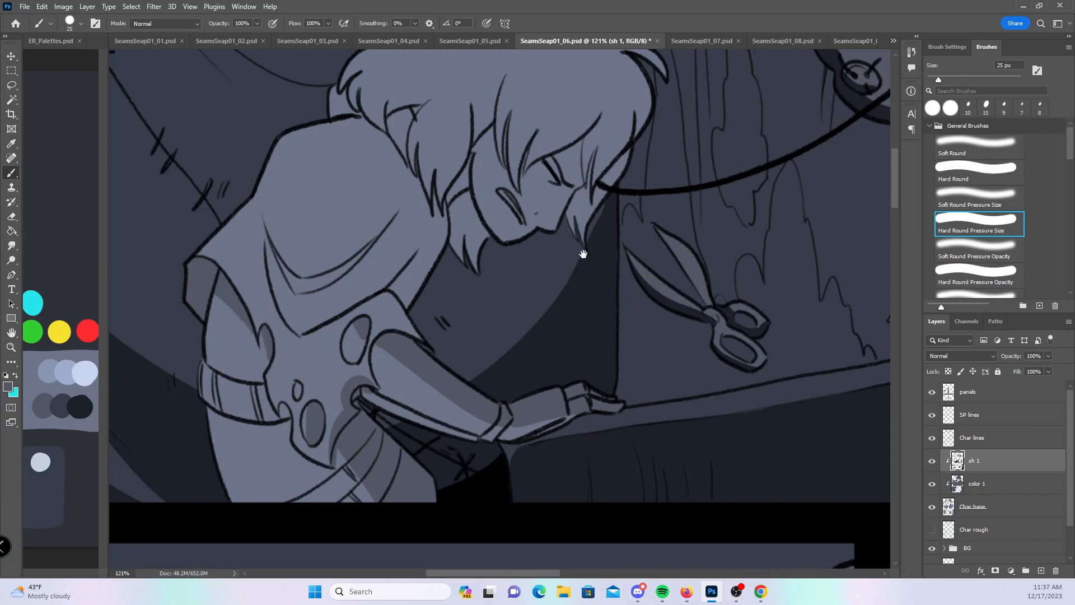
# - Shade the folds across the hunched character's cloak and the cast shadow on the shoulder beneath the hair
pyautogui.moveTo(583, 252); pyautogui.dragTo(581, 319)
pyautogui.moveTo(274, 325)
pyautogui.mouseDown()
pyautogui.moveTo(300, 358)
pyautogui.moveTo(306, 347)
pyautogui.moveTo(293, 348)
pyautogui.moveTo(339, 340)
pyautogui.moveTo(319, 351)
pyautogui.moveTo(359, 327)
pyautogui.moveTo(335, 342)
pyautogui.moveTo(386, 289)
pyautogui.mouseUp()
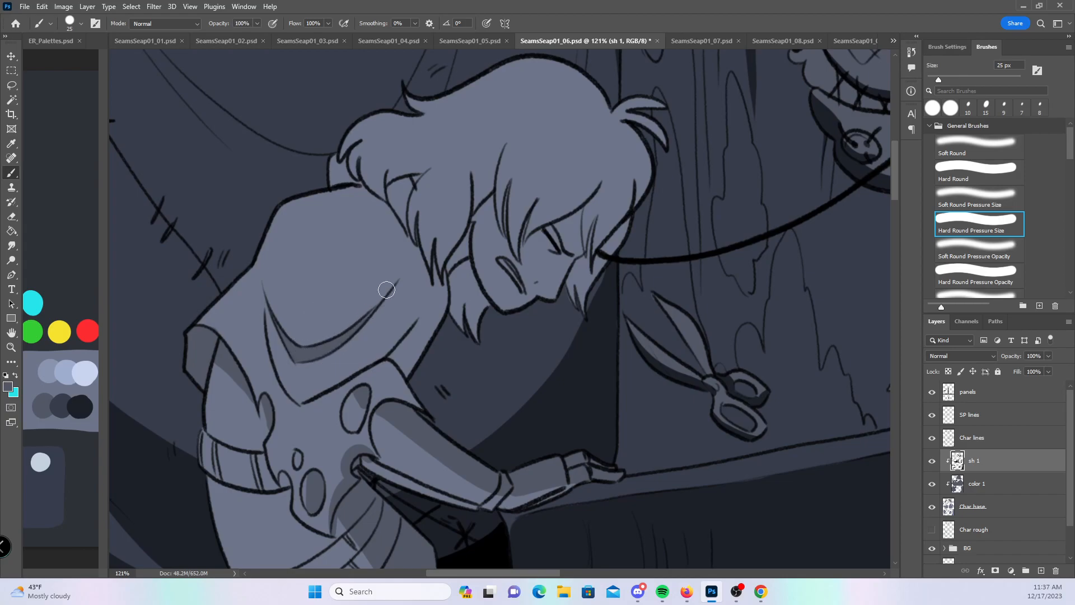
pyautogui.moveTo(299, 401); pyautogui.dragTo(409, 288)
pyautogui.moveTo(343, 379); pyautogui.dragTo(415, 306)
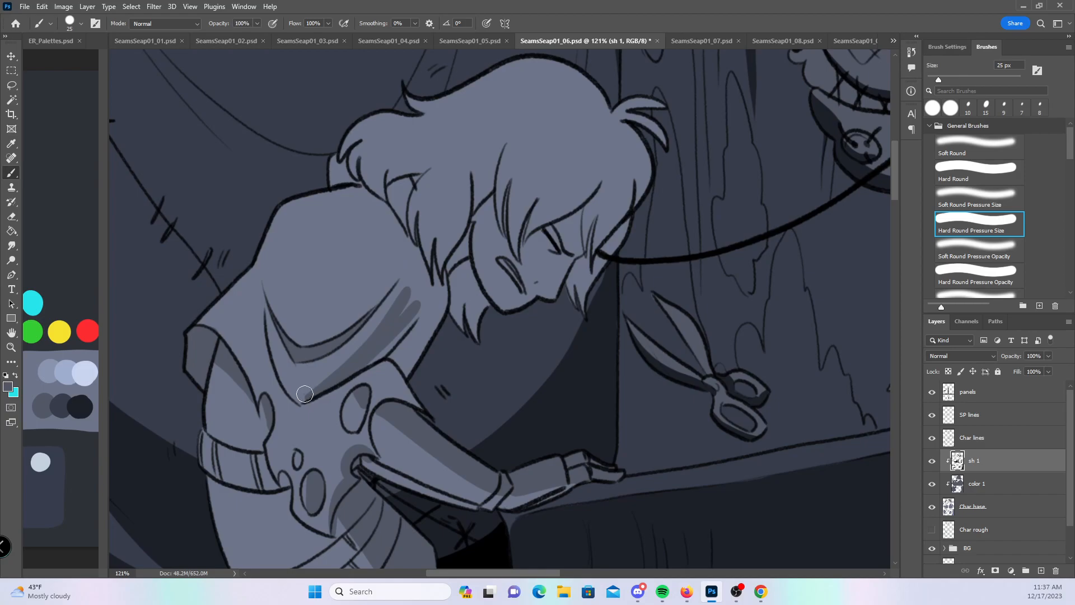
pyautogui.moveTo(272, 348); pyautogui.dragTo(294, 392)
pyautogui.moveTo(387, 202); pyautogui.dragTo(401, 322)
pyautogui.moveTo(404, 233); pyautogui.dragTo(419, 320)
pyautogui.moveTo(421, 252)
pyautogui.mouseDown()
pyautogui.moveTo(417, 321)
pyautogui.moveTo(338, 378)
pyautogui.moveTo(399, 360)
pyautogui.moveTo(418, 389)
pyautogui.moveTo(390, 348)
pyautogui.moveTo(417, 371)
pyautogui.moveTo(444, 285)
pyautogui.mouseUp()
# - Shade the hunched character's back and side hair locks, the lock under the jaw and the nape
pyautogui.press('space')
pyautogui.moveTo(606, 264); pyautogui.dragTo(572, 319)
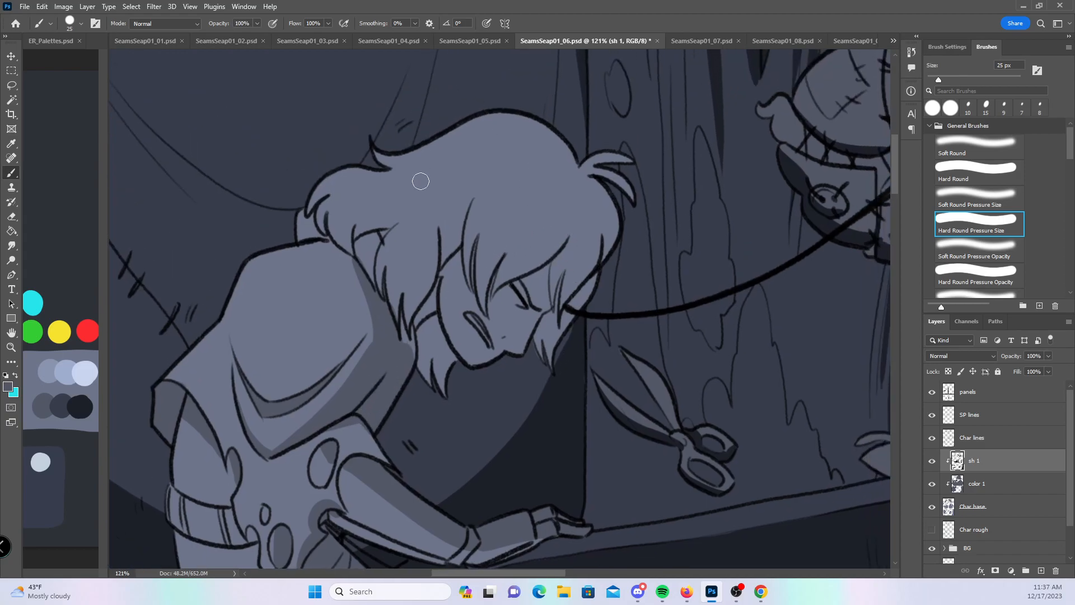
pyautogui.moveTo(354, 251)
pyautogui.mouseDown()
pyautogui.moveTo(356, 213)
pyautogui.moveTo(359, 254)
pyautogui.moveTo(377, 217)
pyautogui.moveTo(358, 261)
pyautogui.moveTo(371, 280)
pyautogui.moveTo(369, 261)
pyautogui.moveTo(370, 272)
pyautogui.moveTo(401, 216)
pyautogui.moveTo(386, 239)
pyautogui.moveTo(388, 301)
pyautogui.mouseUp()
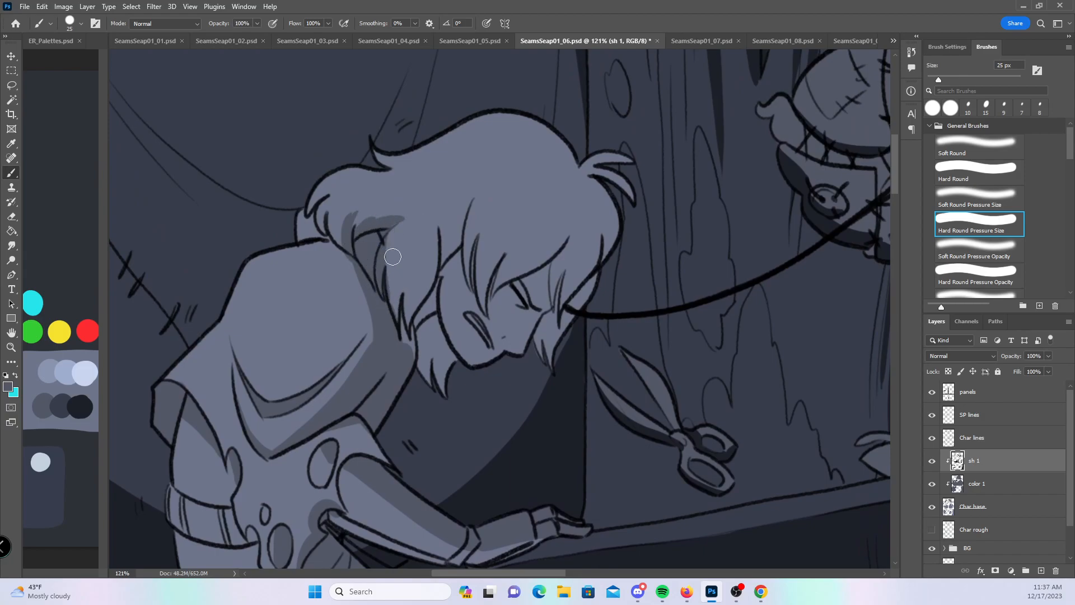
pyautogui.moveTo(393, 251); pyautogui.dragTo(401, 342)
pyautogui.moveTo(437, 231)
pyautogui.mouseDown()
pyautogui.moveTo(412, 380)
pyautogui.moveTo(418, 363)
pyautogui.mouseUp()
pyautogui.moveTo(426, 316)
pyautogui.mouseDown()
pyautogui.moveTo(426, 369)
pyautogui.moveTo(432, 302)
pyautogui.moveTo(453, 402)
pyautogui.mouseUp()
pyautogui.moveTo(308, 238); pyautogui.dragTo(326, 238)
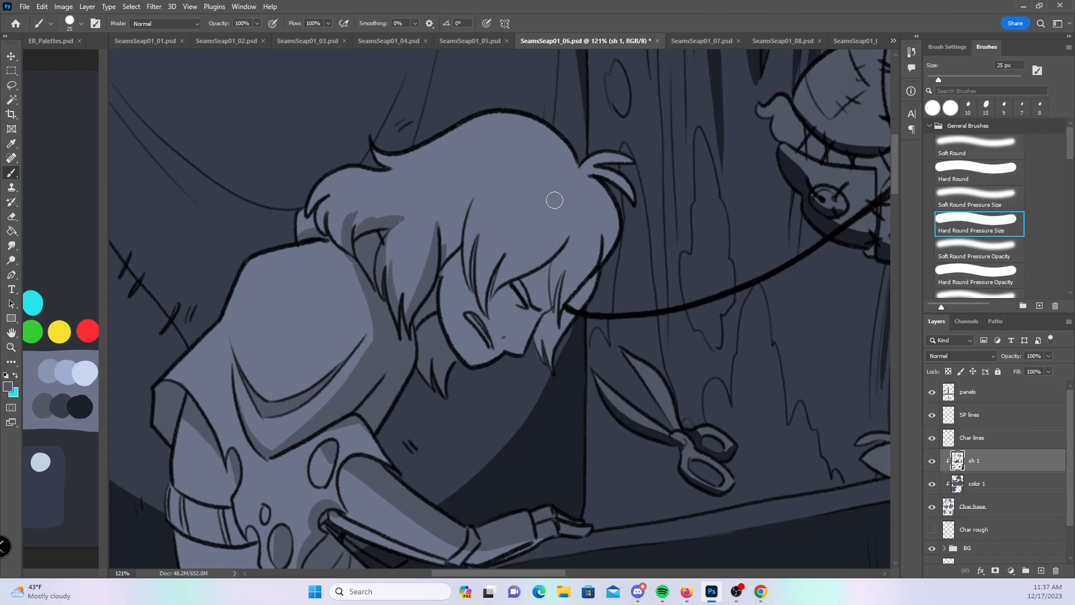
# - Shade the face beneath the bangs and along the cheek, and add strand shadows through the middle bangs
pyautogui.moveTo(514, 289)
pyautogui.mouseDown()
pyautogui.moveTo(534, 316)
pyautogui.moveTo(536, 302)
pyautogui.moveTo(513, 288)
pyautogui.moveTo(547, 266)
pyautogui.moveTo(528, 298)
pyautogui.moveTo(549, 316)
pyautogui.moveTo(542, 307)
pyautogui.moveTo(538, 323)
pyautogui.moveTo(565, 274)
pyautogui.moveTo(540, 360)
pyautogui.moveTo(554, 366)
pyautogui.moveTo(595, 277)
pyautogui.mouseUp()
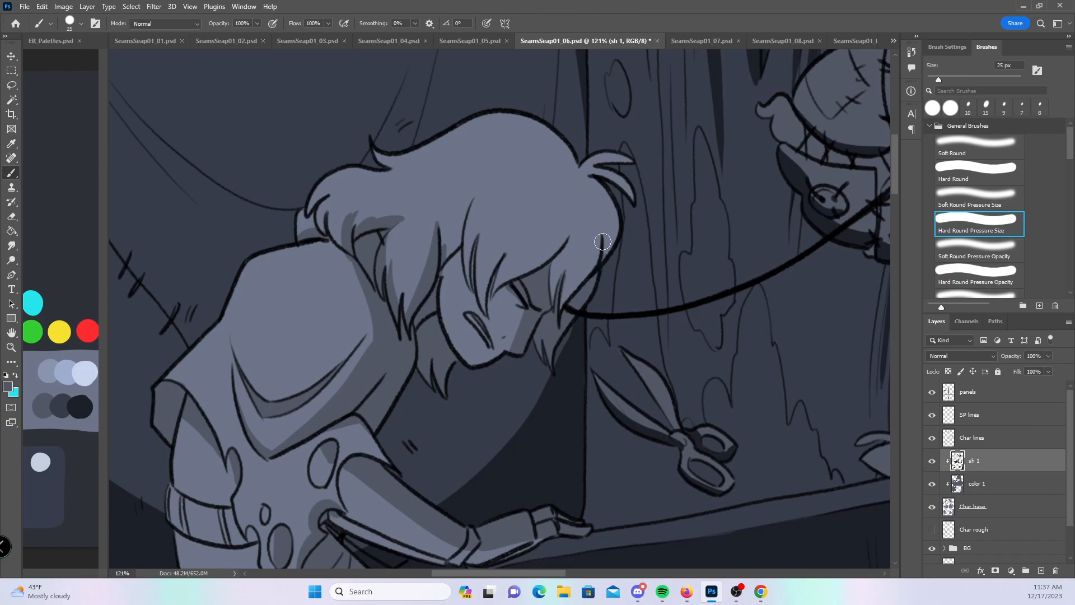
pyautogui.moveTo(437, 284)
pyautogui.mouseDown()
pyautogui.moveTo(459, 252)
pyautogui.moveTo(441, 305)
pyautogui.moveTo(452, 214)
pyautogui.moveTo(455, 262)
pyautogui.moveTo(475, 179)
pyautogui.mouseUp()
pyautogui.moveTo(483, 307)
pyautogui.mouseDown()
pyautogui.moveTo(500, 235)
pyautogui.moveTo(522, 217)
pyautogui.mouseUp()
pyautogui.moveTo(486, 287); pyautogui.dragTo(518, 229)
pyautogui.moveTo(475, 282); pyautogui.dragTo(483, 212)
pyautogui.moveTo(487, 303); pyautogui.dragTo(497, 219)
pyautogui.moveTo(490, 256); pyautogui.dragTo(537, 208)
pyautogui.moveTo(500, 283)
pyautogui.mouseDown()
pyautogui.moveTo(568, 226)
pyautogui.moveTo(505, 280)
pyautogui.moveTo(572, 229)
pyautogui.moveTo(533, 258)
pyautogui.moveTo(578, 195)
pyautogui.moveTo(546, 270)
pyautogui.moveTo(562, 241)
pyautogui.moveTo(555, 314)
pyautogui.mouseUp()
# - Shade the front hair beside the forehead and the small tuft sticking out above it
pyautogui.moveTo(554, 313); pyautogui.dragTo(583, 220)
pyautogui.moveTo(589, 181); pyautogui.dragTo(566, 274)
pyautogui.moveTo(592, 221); pyautogui.dragTo(559, 312)
pyautogui.moveTo(583, 265)
pyautogui.mouseDown()
pyautogui.moveTo(565, 305)
pyautogui.moveTo(608, 202)
pyautogui.moveTo(611, 234)
pyautogui.mouseUp()
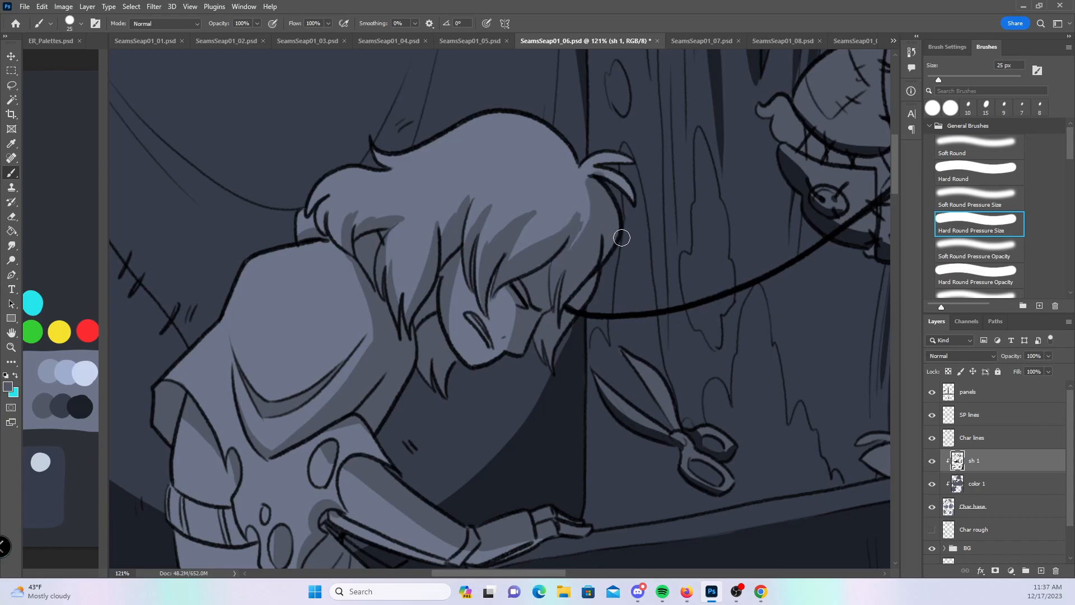
pyautogui.moveTo(599, 173); pyautogui.dragTo(636, 207)
pyautogui.moveTo(590, 174)
pyautogui.mouseDown()
pyautogui.moveTo(581, 233)
pyautogui.moveTo(565, 228)
pyautogui.moveTo(592, 175)
pyautogui.moveTo(624, 161)
pyautogui.mouseUp()
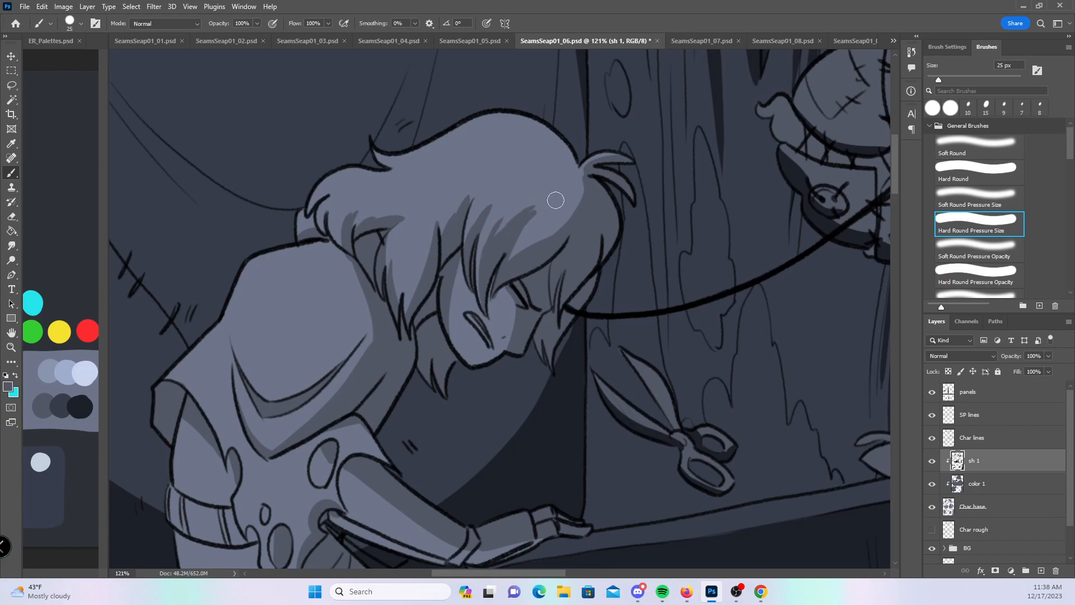
# - Add a thin strand shadow to the front bangs with a smaller brush, and enlarge the brush again to 30 px
pyautogui.press('[')
pyautogui.press('[')
pyautogui.press('[')
pyautogui.moveTo(564, 202); pyautogui.dragTo(534, 244)
pyautogui.press(']')
pyautogui.press(']')
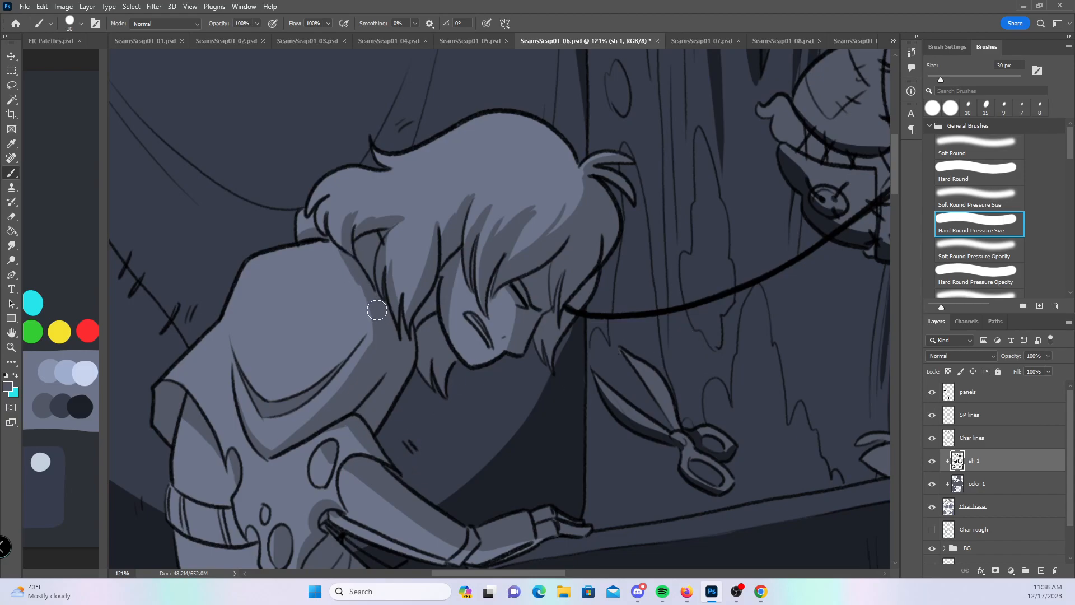
# - Check the shading across the whole page and save SeamsSeap01_06.psd
pyautogui.press('z')
pyautogui.moveTo(696, 401); pyautogui.dragTo(638, 431)
pyautogui.press('space')
pyautogui.moveTo(712, 478); pyautogui.dragTo(458, 370)
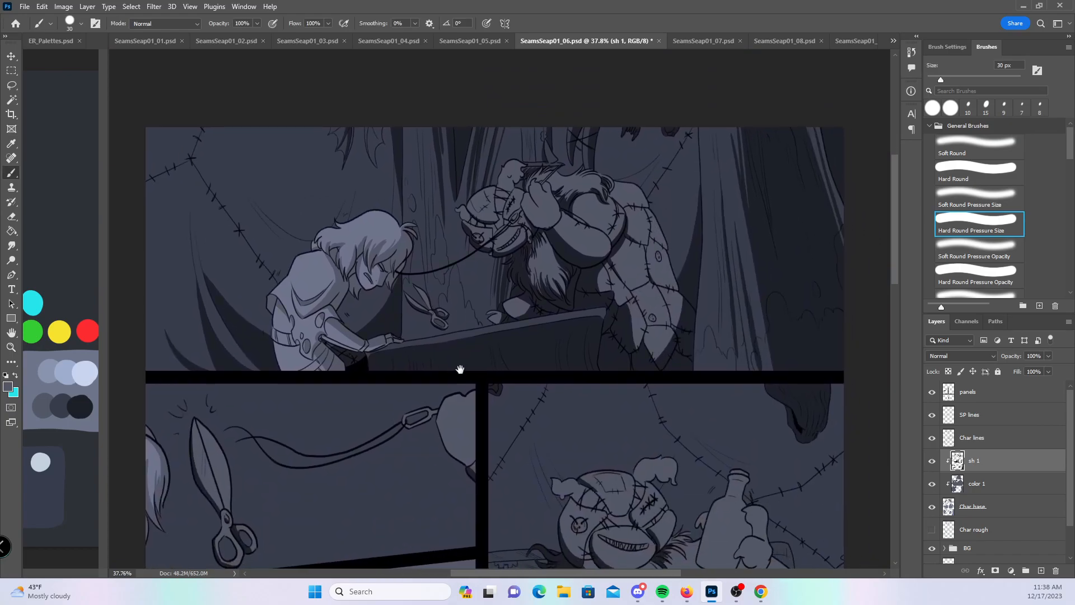
pyautogui.press('z')
pyautogui.moveTo(685, 402); pyautogui.dragTo(643, 399)
pyautogui.press('space')
pyautogui.moveTo(621, 438); pyautogui.dragTo(580, 297)
pyautogui.moveTo(593, 454); pyautogui.dragTo(549, 296)
pyautogui.hotkey('ctrl', 's')
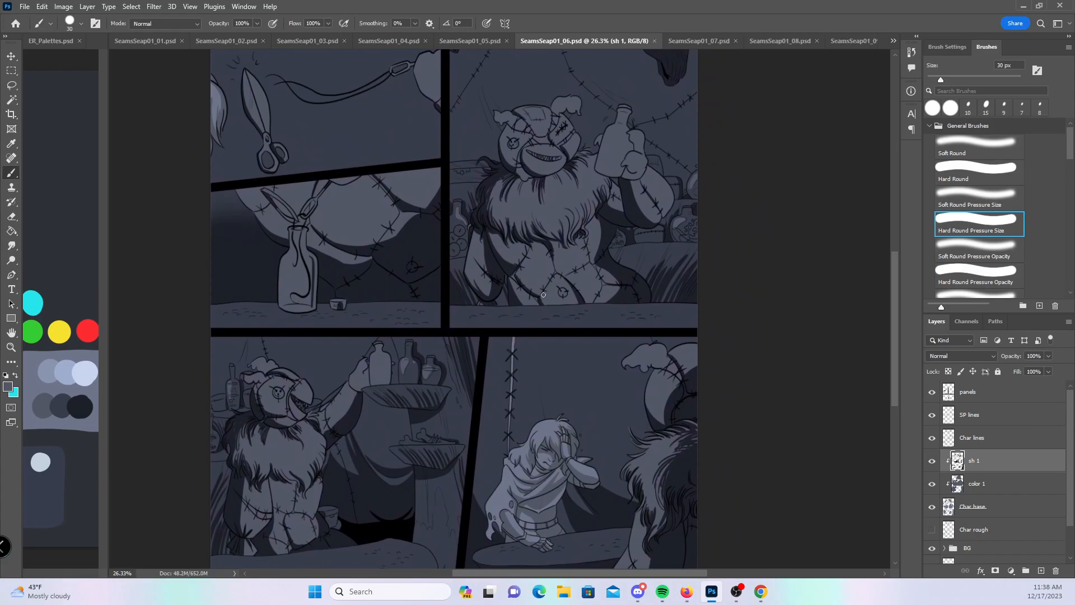